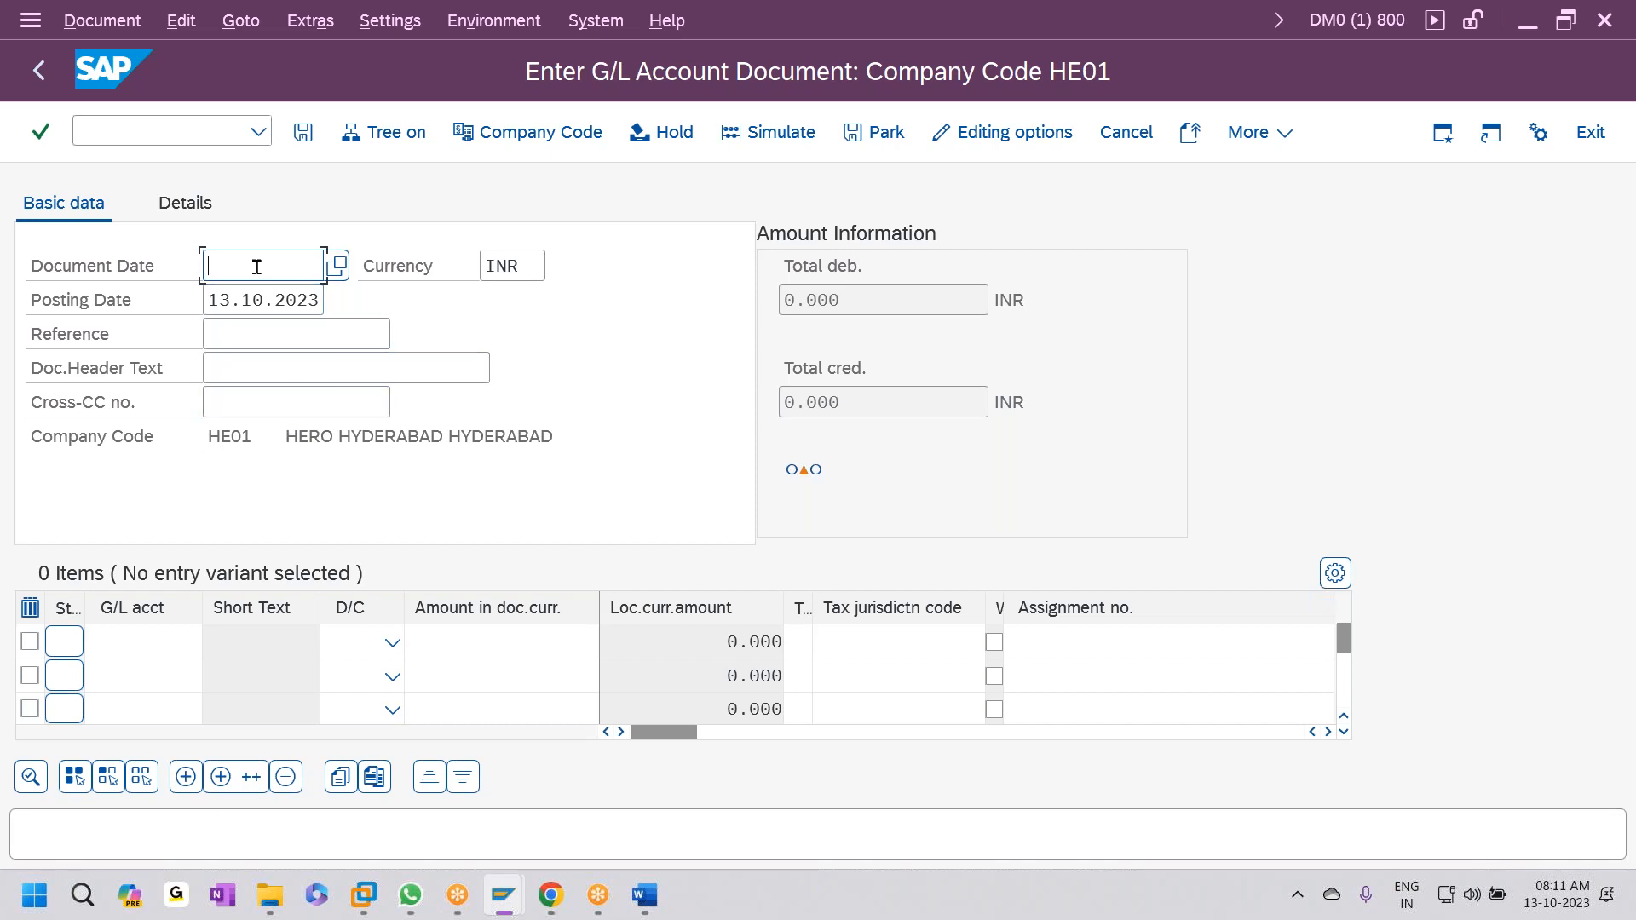
- Set the document date to 13.10.2023 and the header text to 'EXPENSES PAID'
{"action": "key", "text": "F4"}
{"action": "key", "text": "Return"}
{"action": "left_click", "coordinate": [315, 373]}
{"action": "type", "text": "E"}
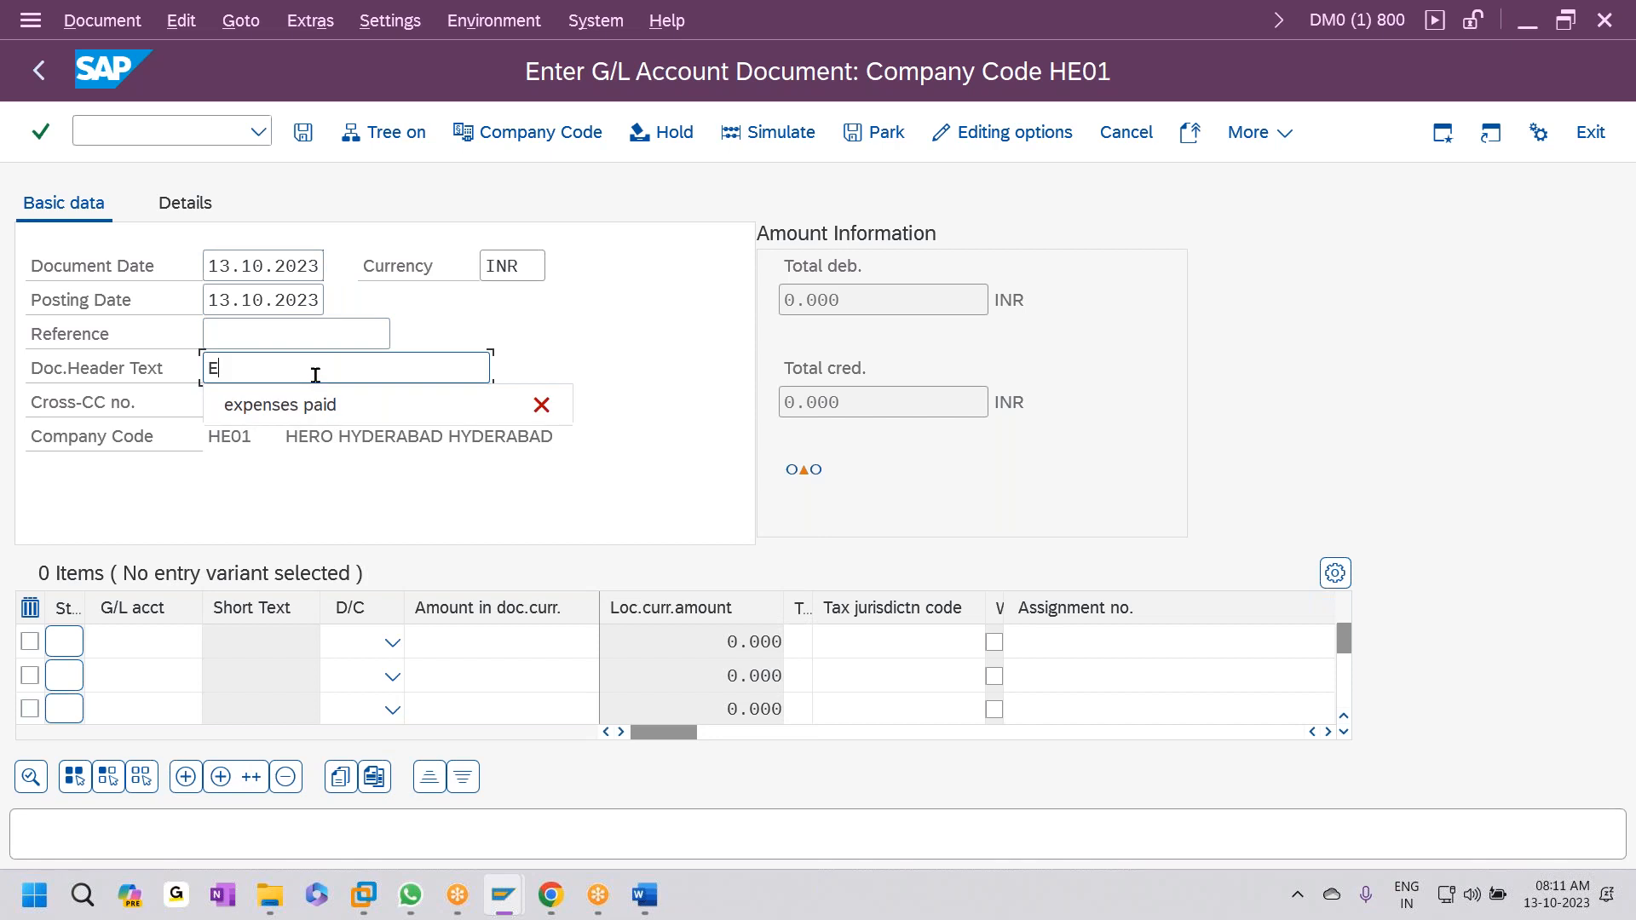
{"action": "type", "text": "XPENSES PAID"}
- Enter line 1 as G/L account 420001, debit, amount 10000
{"action": "left_click", "coordinate": [129, 639]}
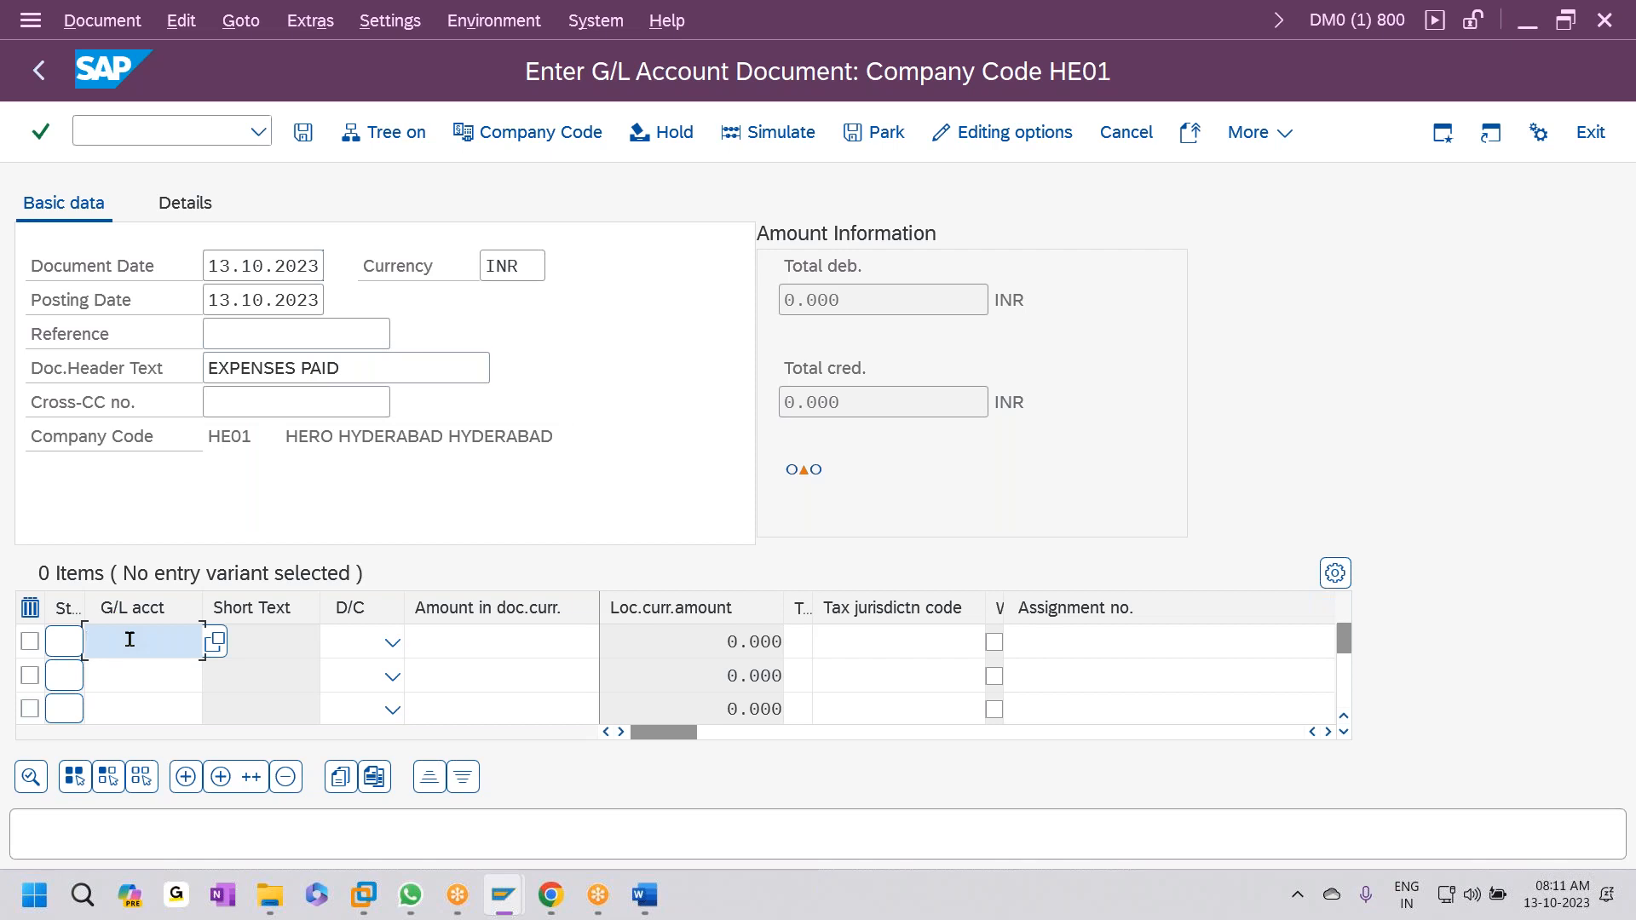
{"action": "type", "text": "420001"}
{"action": "key", "text": "Tab"}
{"action": "key", "text": "d"}
{"action": "key", "text": "Tab"}
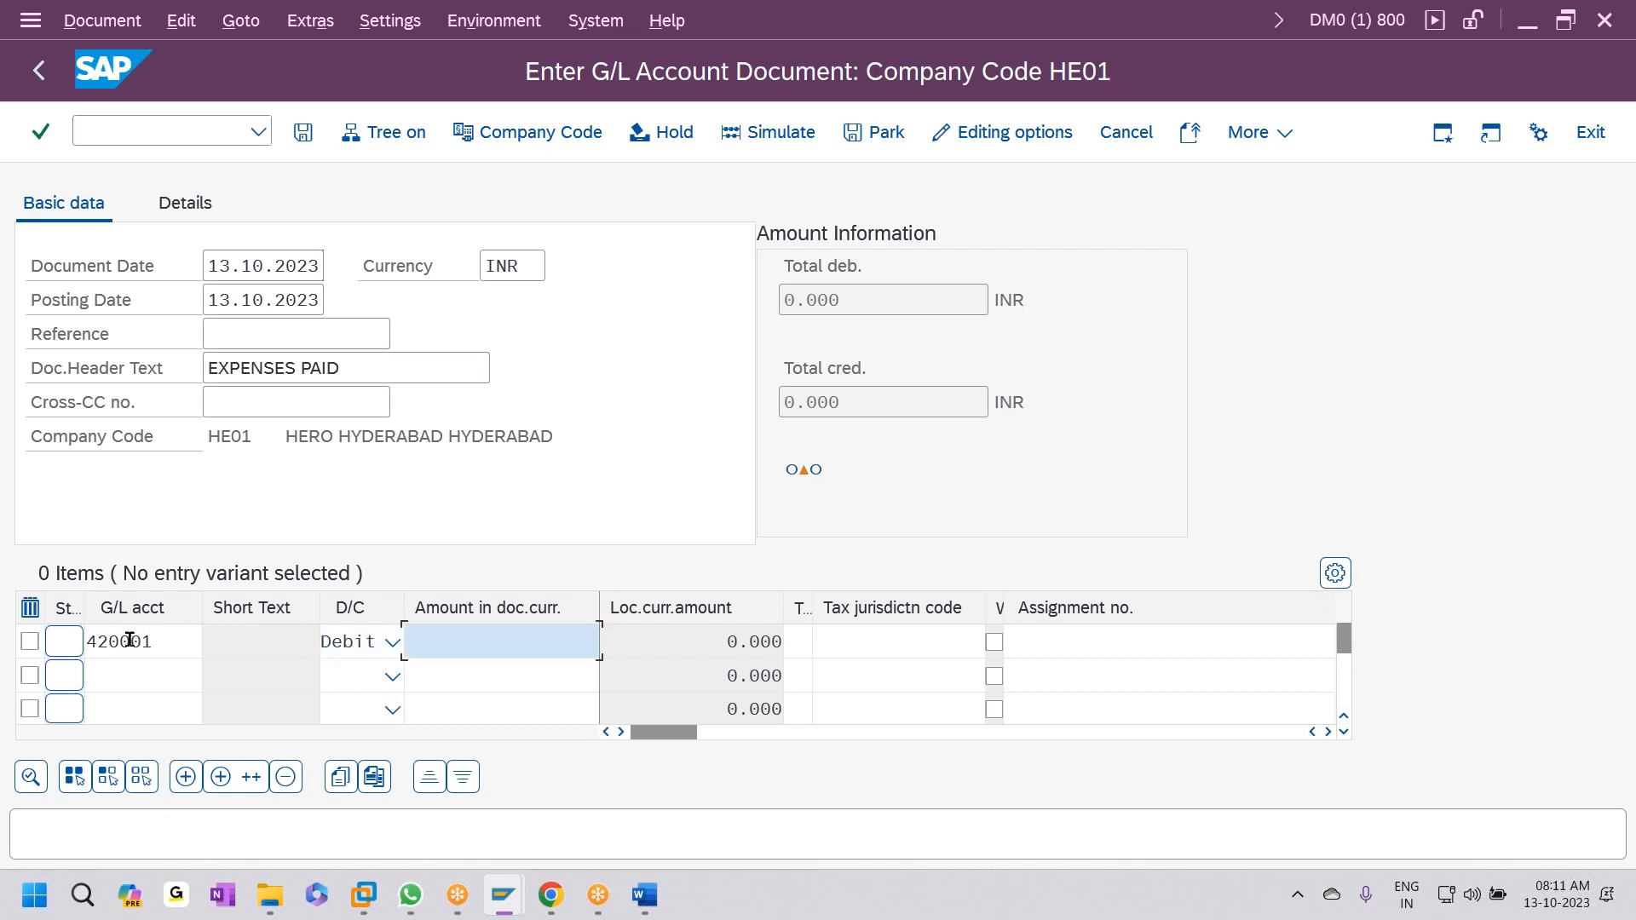
{"action": "type", "text": "10000"}
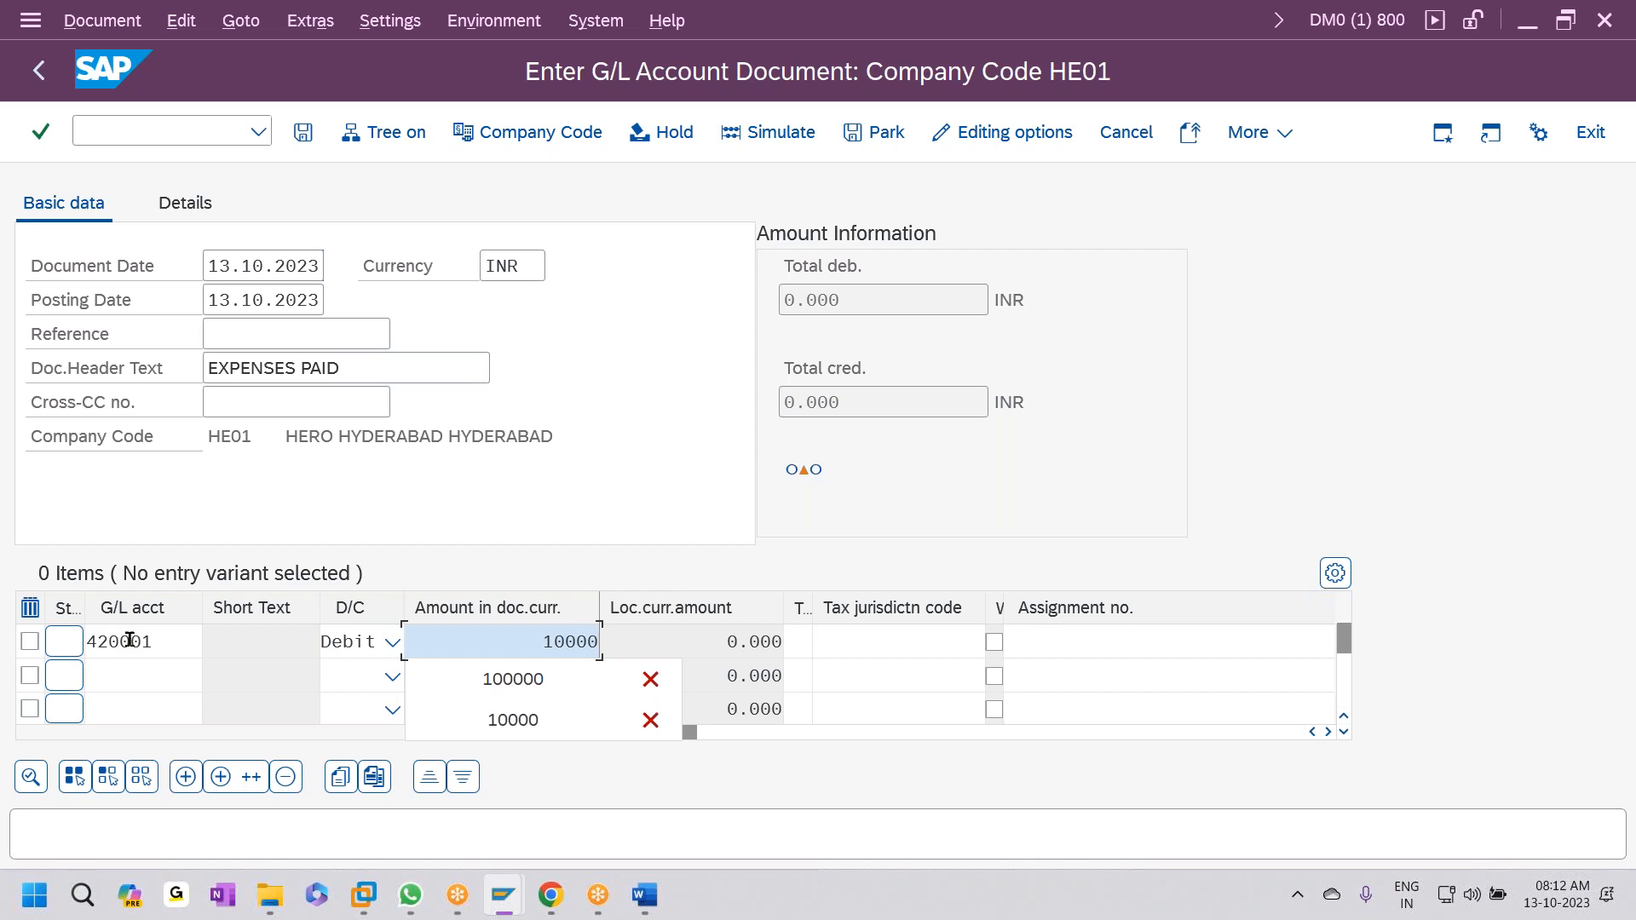
- Enter line 2 as G/L account 200701, credit 10000, and simulate the document
{"action": "left_click", "coordinate": [144, 664]}
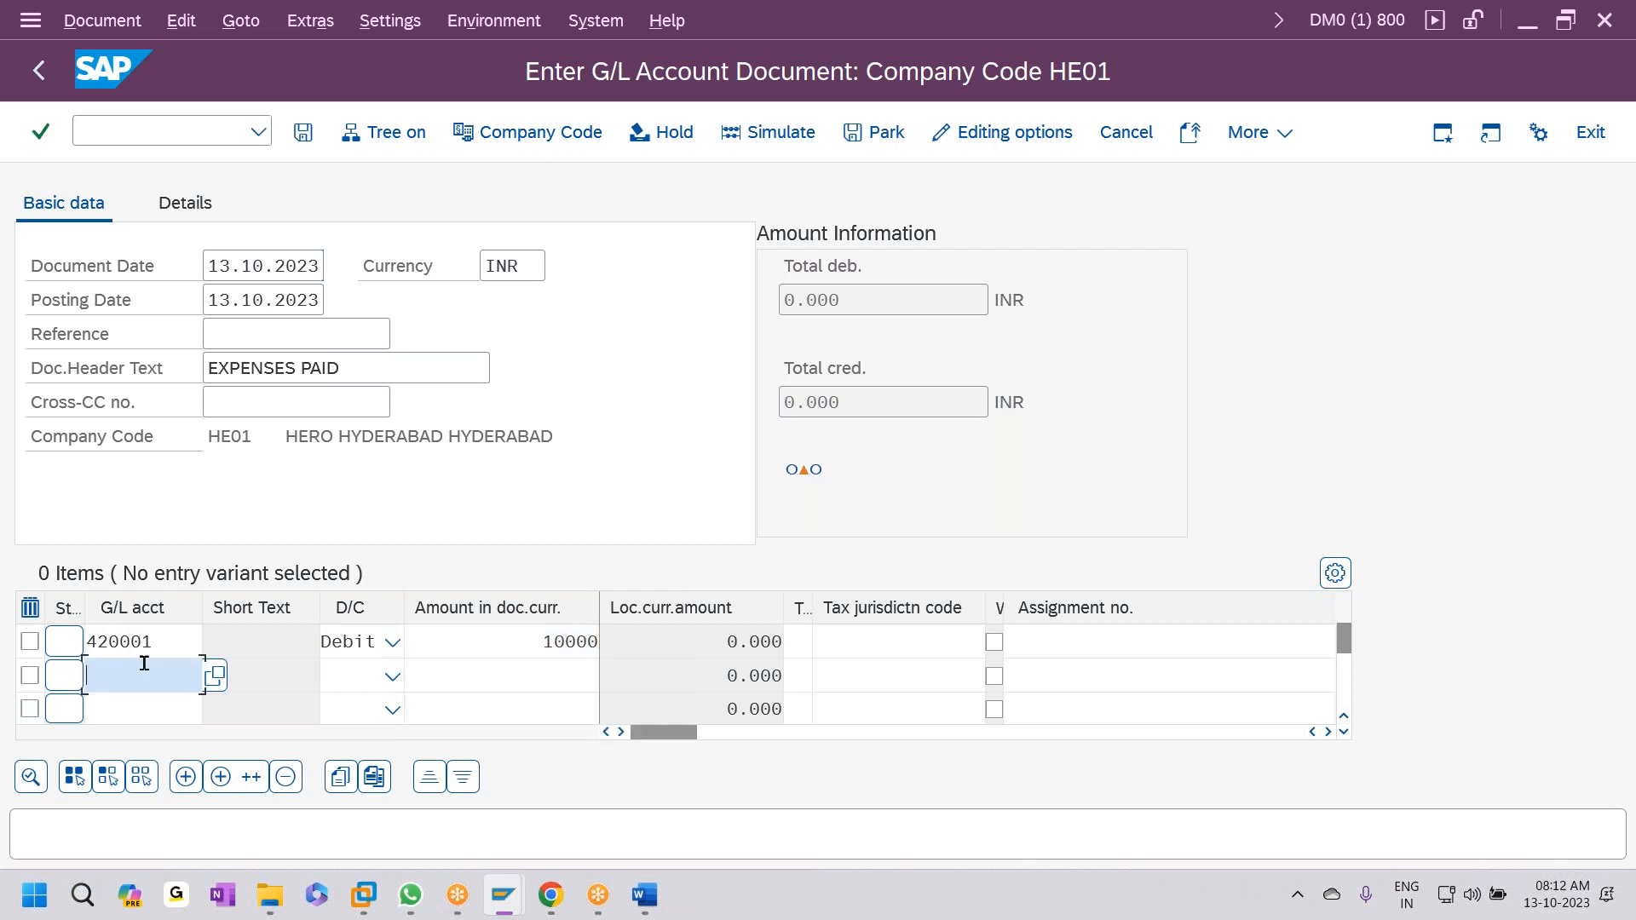
{"action": "type", "text": "200701"}
{"action": "key", "text": "Tab"}
{"action": "key", "text": "c"}
{"action": "key", "text": "Tab"}
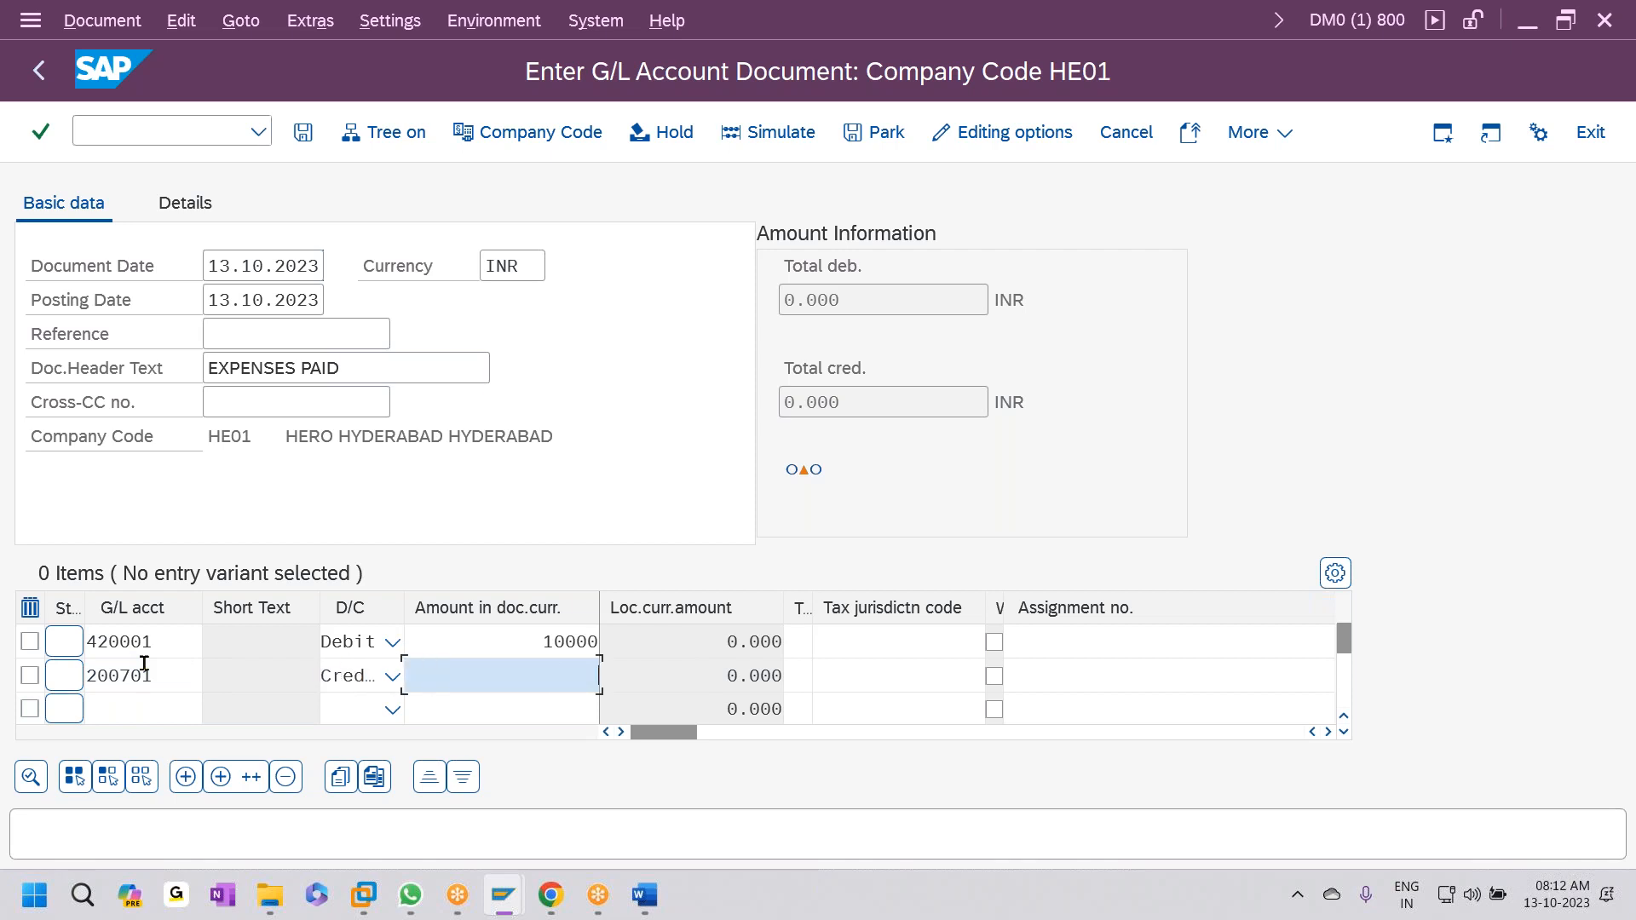
{"action": "type", "text": "10000"}
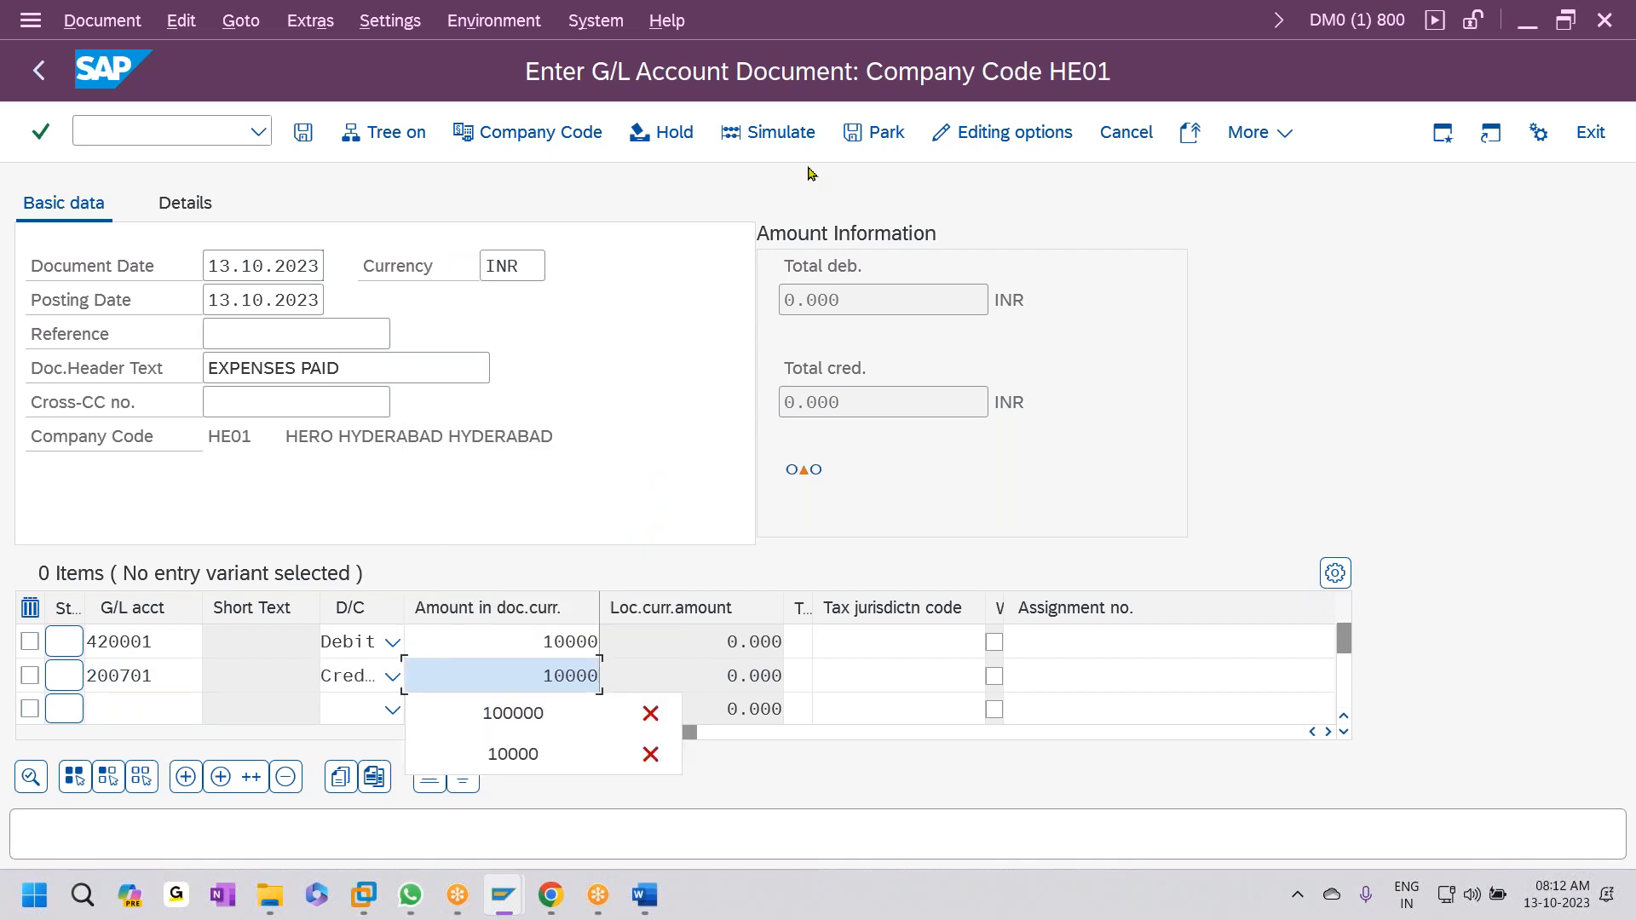
{"action": "left_click", "coordinate": [797, 138]}
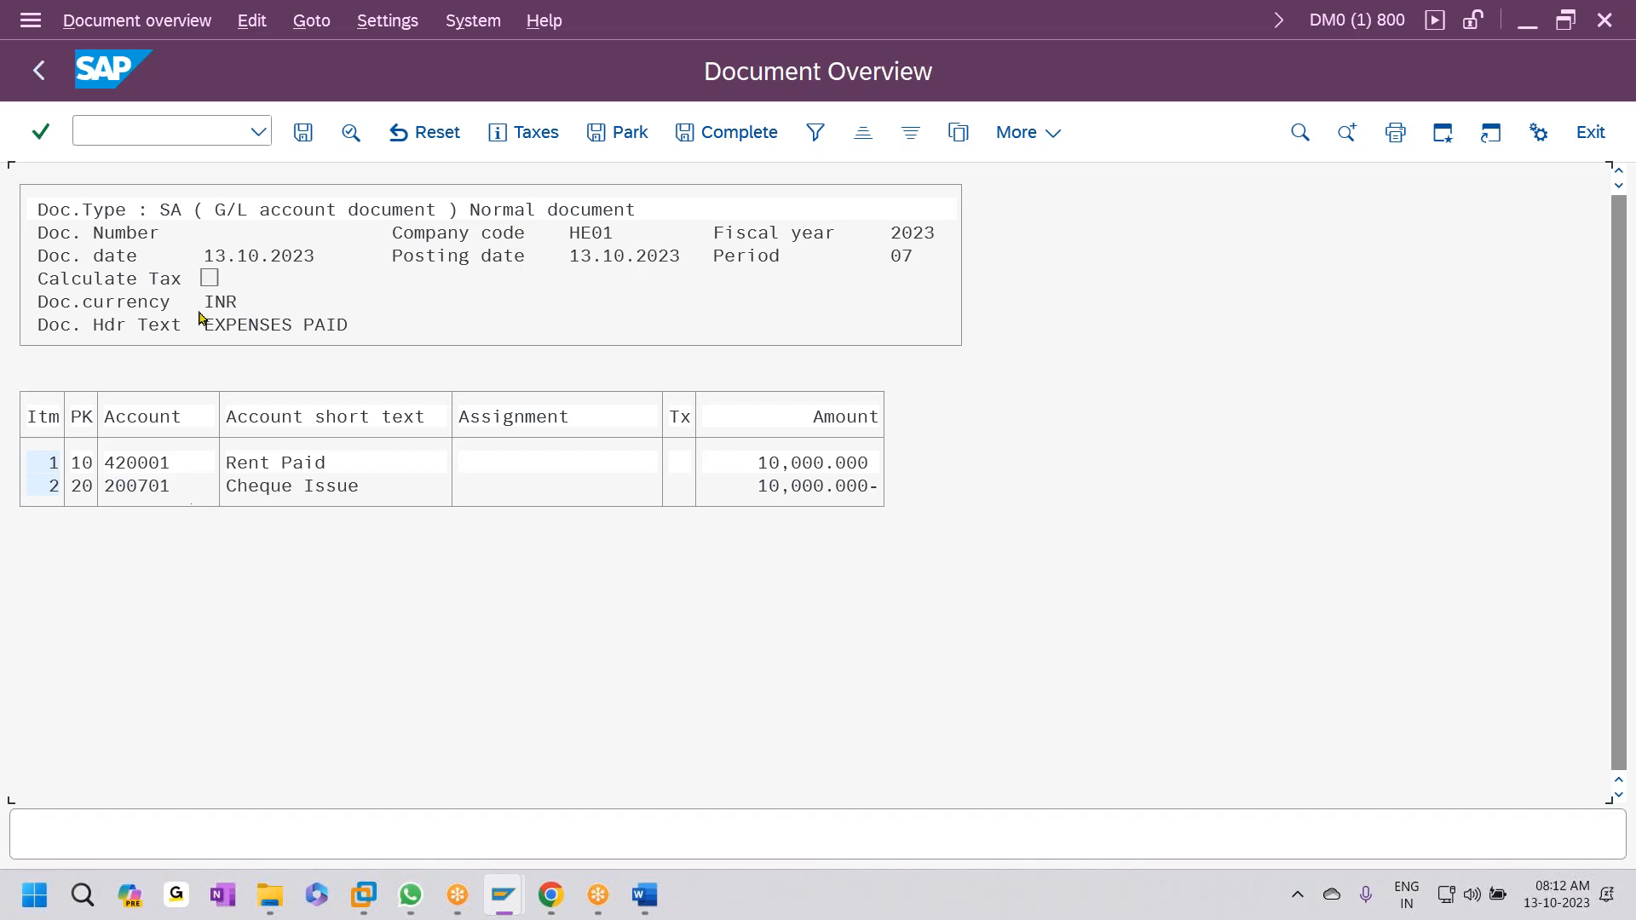
- Post the document as number 32 in HE01, then enter transaction /NLSMW
{"action": "left_click", "coordinate": [307, 134]}
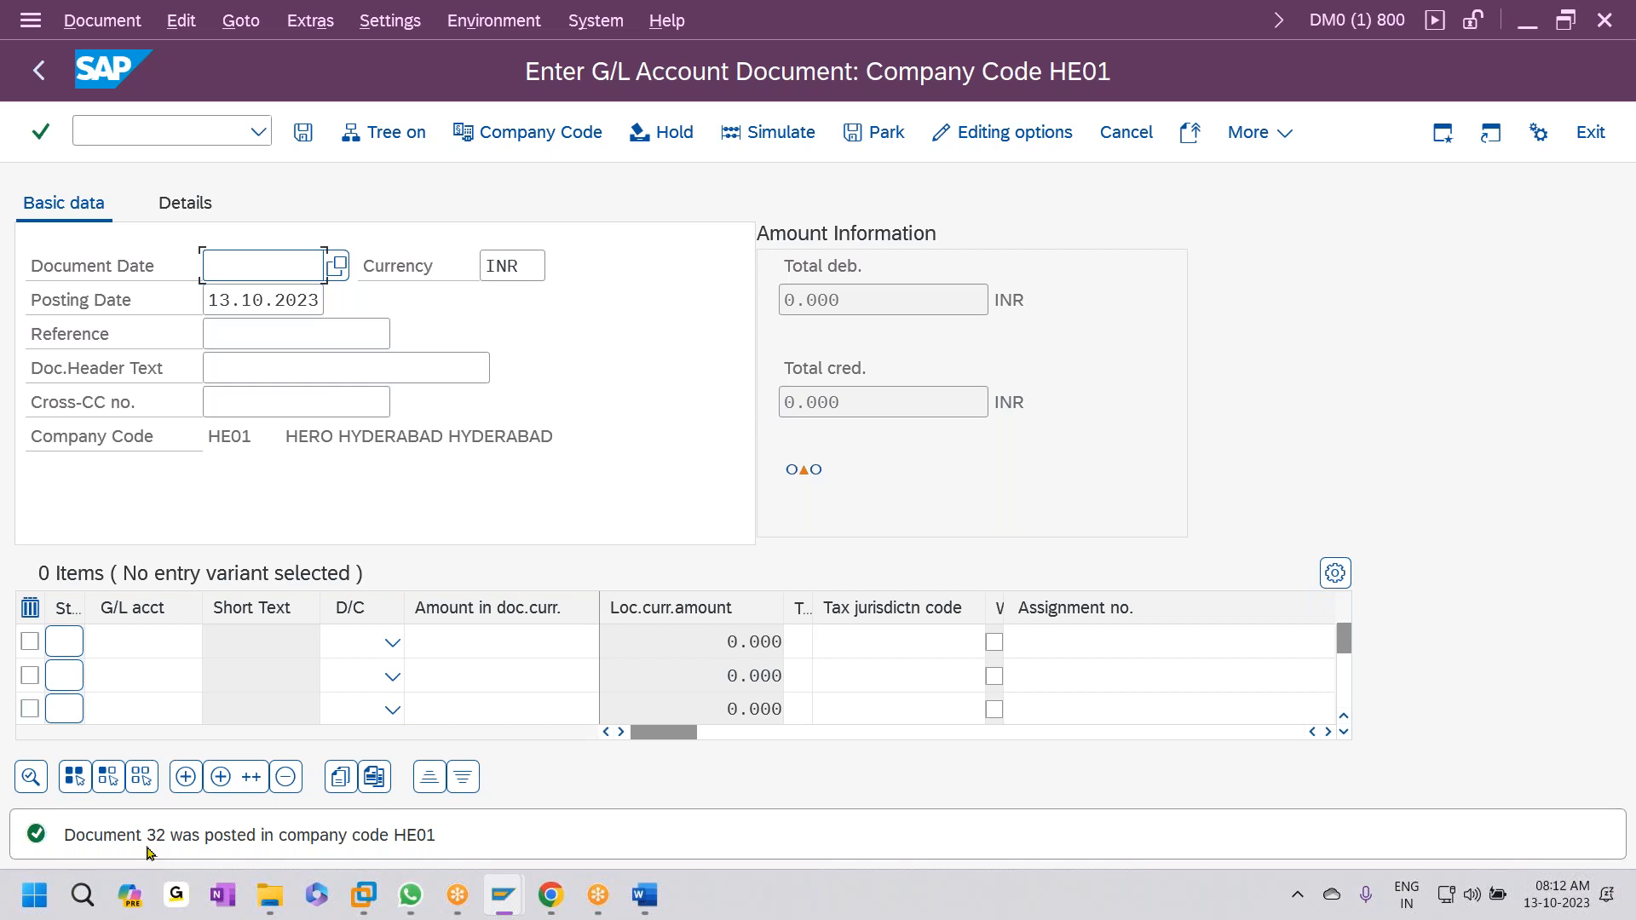
{"action": "left_click", "coordinate": [220, 129]}
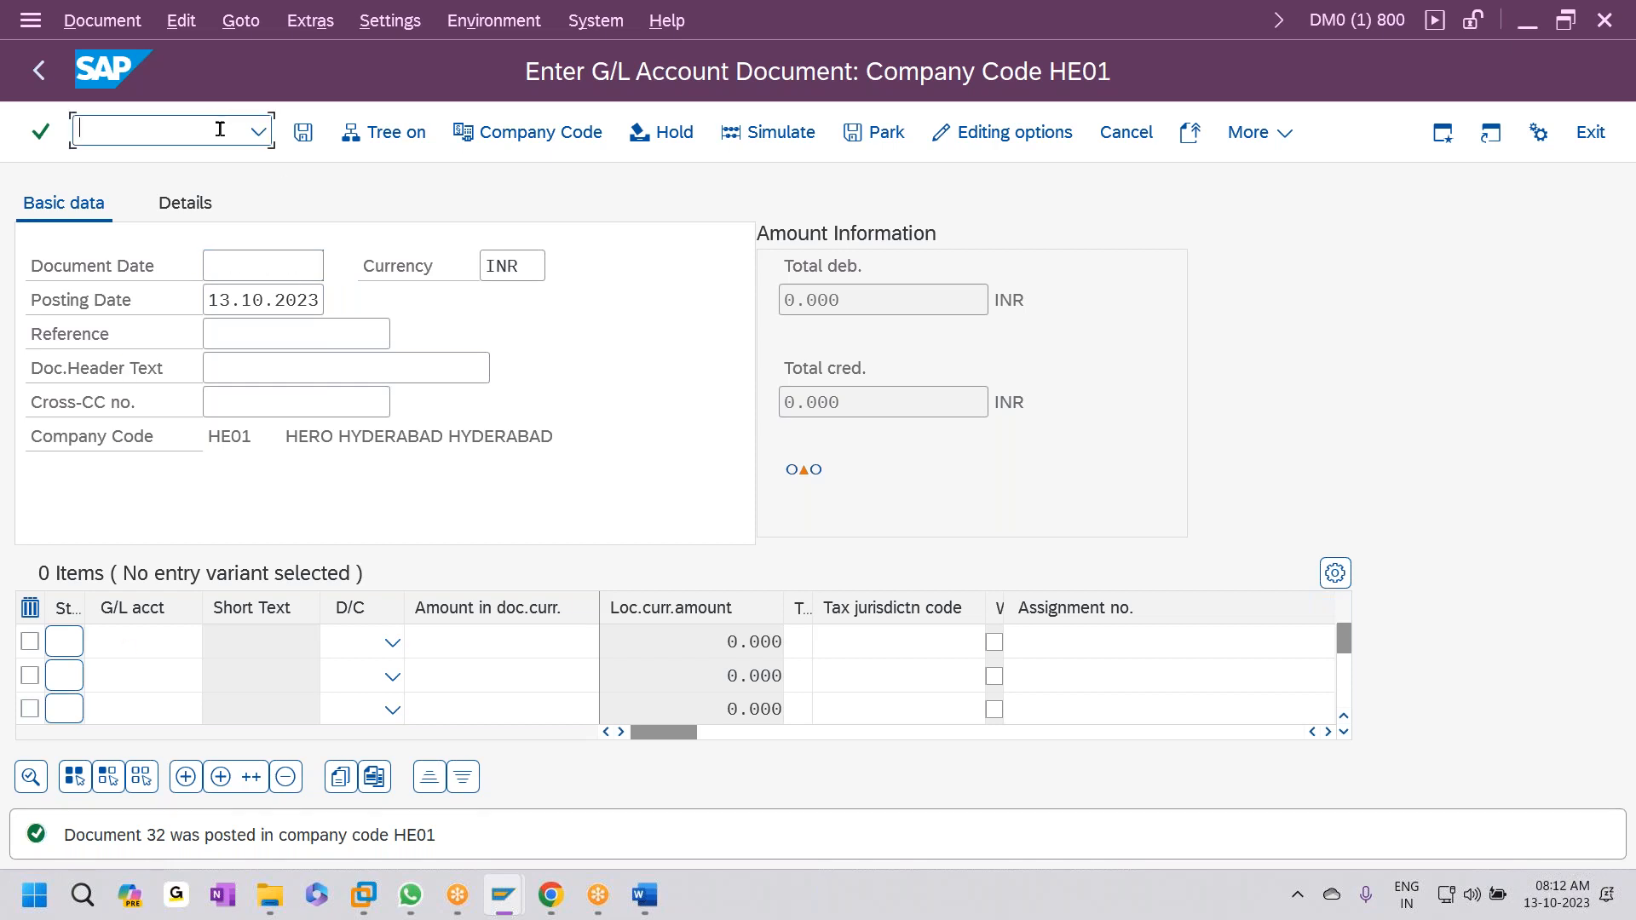
{"action": "type", "text": ".N"}
{"action": "key", "text": "BackSpace"}
{"action": "key", "text": "BackSpace"}
{"action": "type", "text": "/NLSMW"}
- Launch LSMW, clear the old entries and enter project name ZGHE0101
{"action": "key", "text": "Return"}
{"action": "key", "text": "Delete"}
{"action": "key", "text": "Delete"}
{"action": "key", "text": "Delete"}
{"action": "key", "text": "Delete"}
{"action": "key", "text": "Delete"}
{"action": "key", "text": "Delete"}
{"action": "key", "text": "Delete"}
{"action": "key", "text": "Delete"}
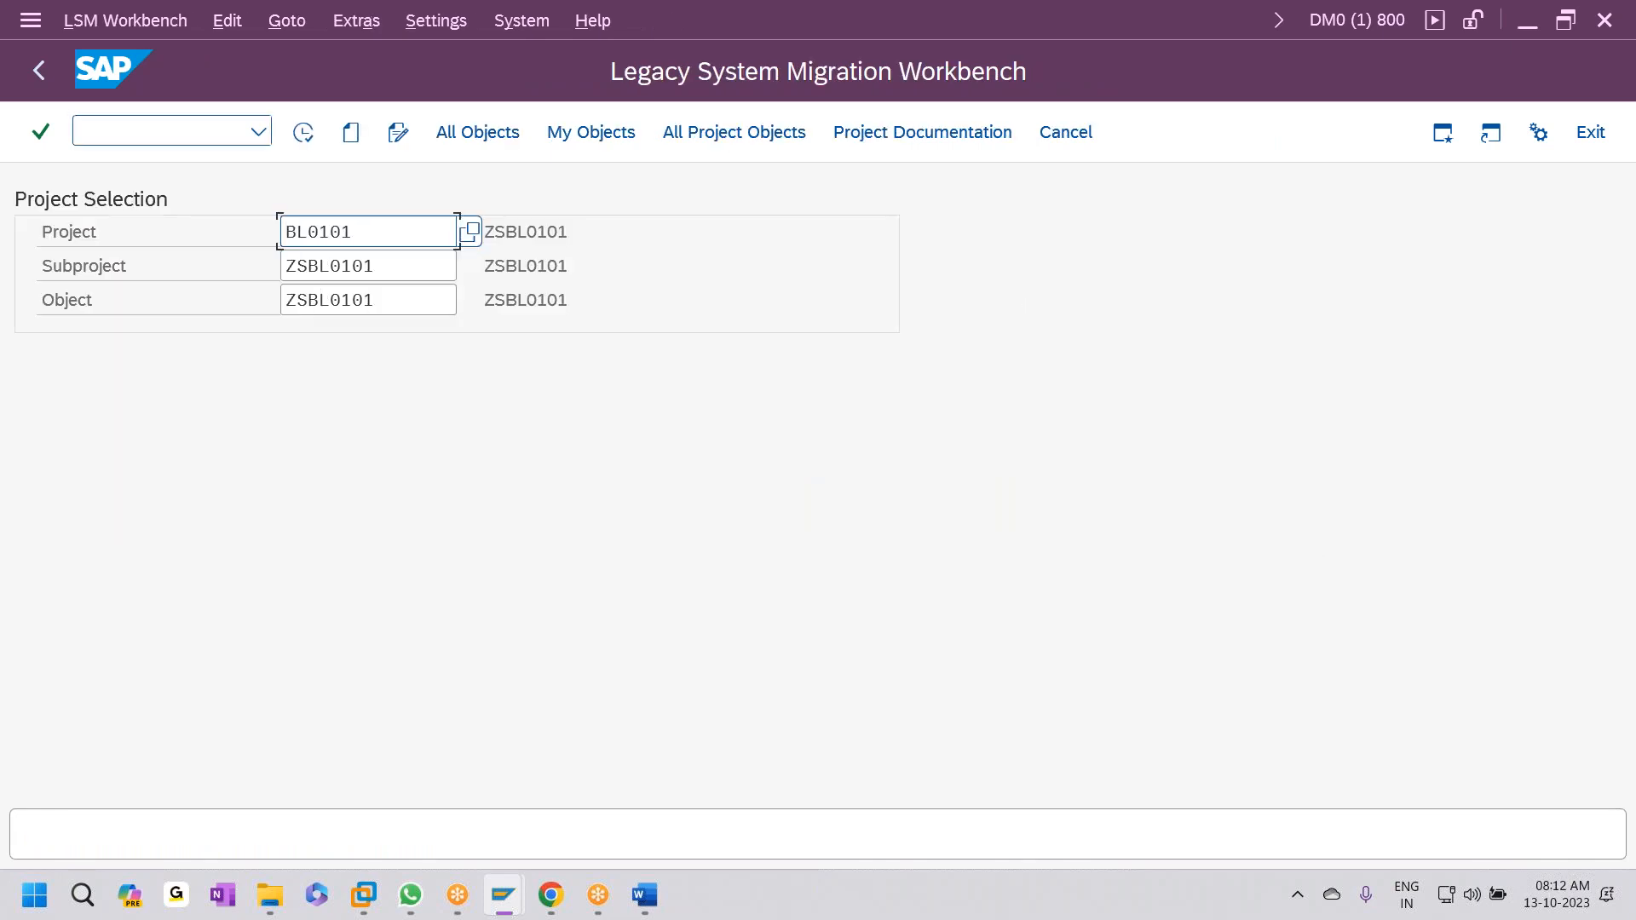
{"action": "key", "text": "Tab"}
{"action": "key", "text": "Delete"}
{"action": "key", "text": "Delete"}
{"action": "key", "text": "Delete"}
{"action": "key", "text": "Delete"}
{"action": "key", "text": "Delete"}
{"action": "key", "text": "Delete"}
{"action": "key", "text": "Delete"}
{"action": "key", "text": "Delete"}
{"action": "key", "text": "Tab"}
{"action": "key", "text": "Delete"}
{"action": "key", "text": "Delete"}
{"action": "key", "text": "Delete"}
{"action": "key", "text": "Delete"}
{"action": "key", "text": "Delete"}
{"action": "key", "text": "Delete"}
{"action": "key", "text": "Delete"}
{"action": "key", "text": "Delete"}
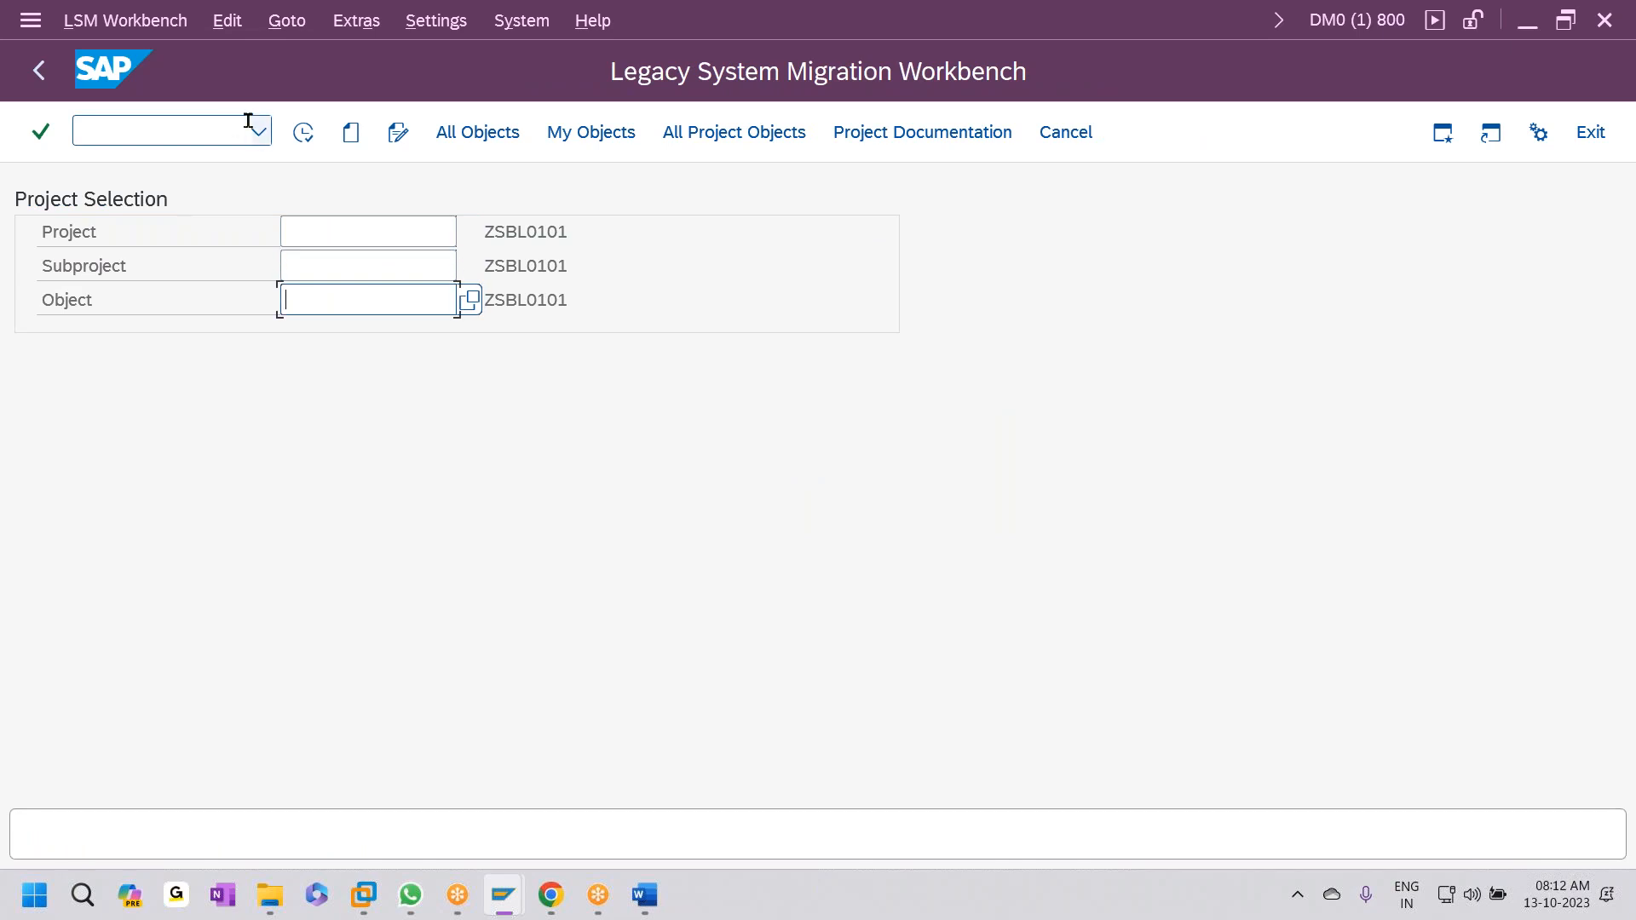
{"action": "left_click", "coordinate": [342, 237]}
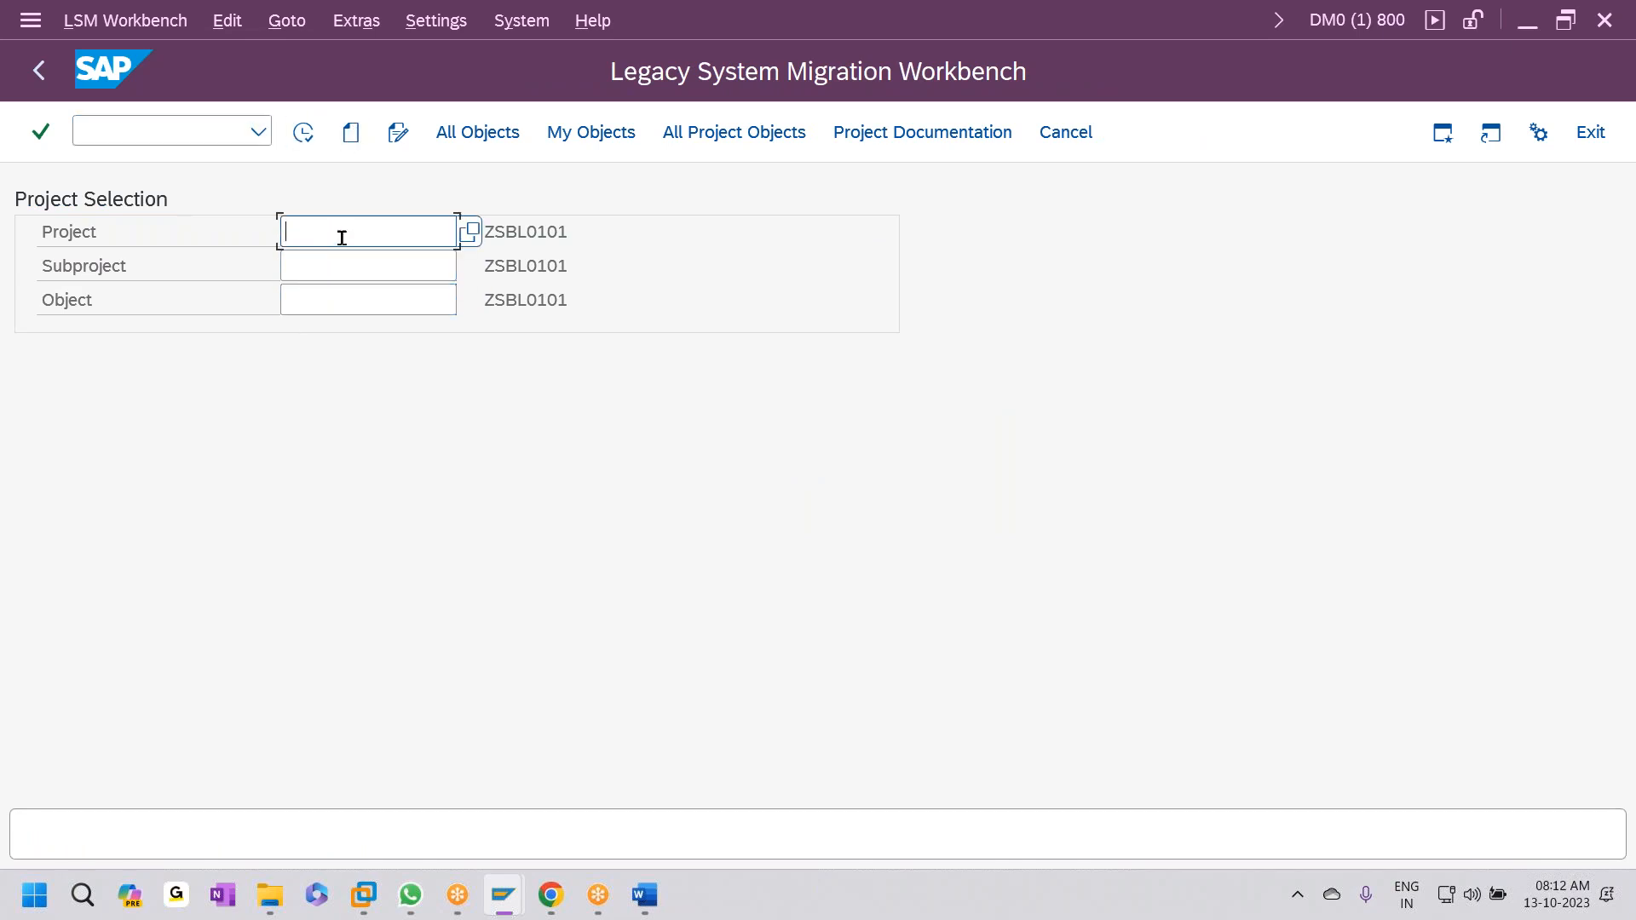
{"action": "type", "text": "Z"}
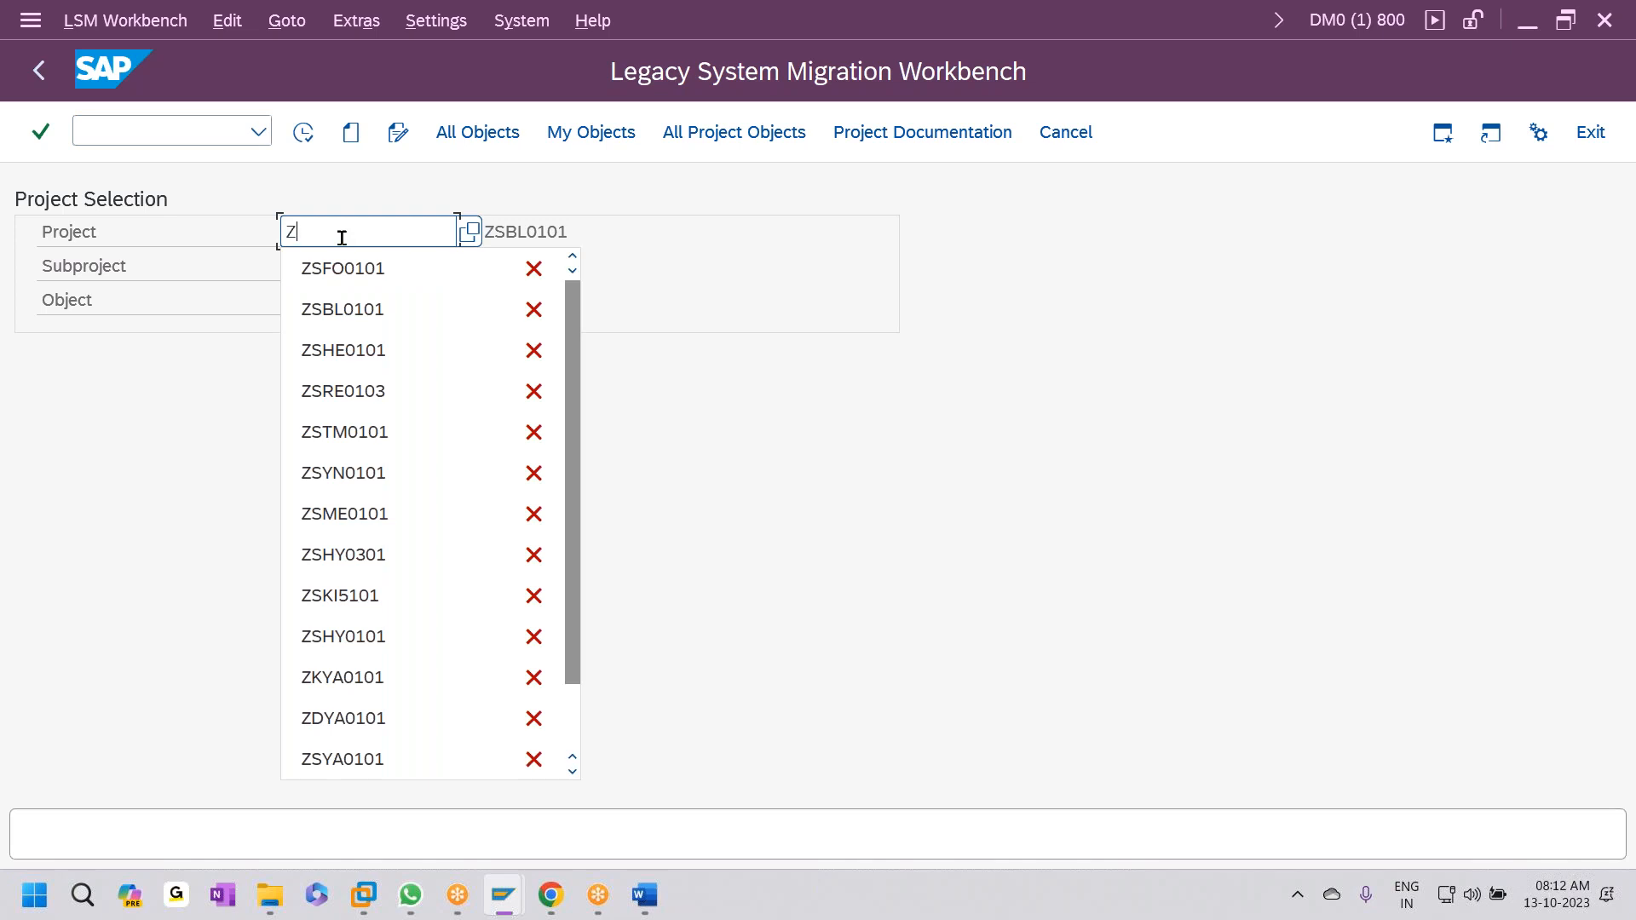
{"action": "type", "text": "G"}
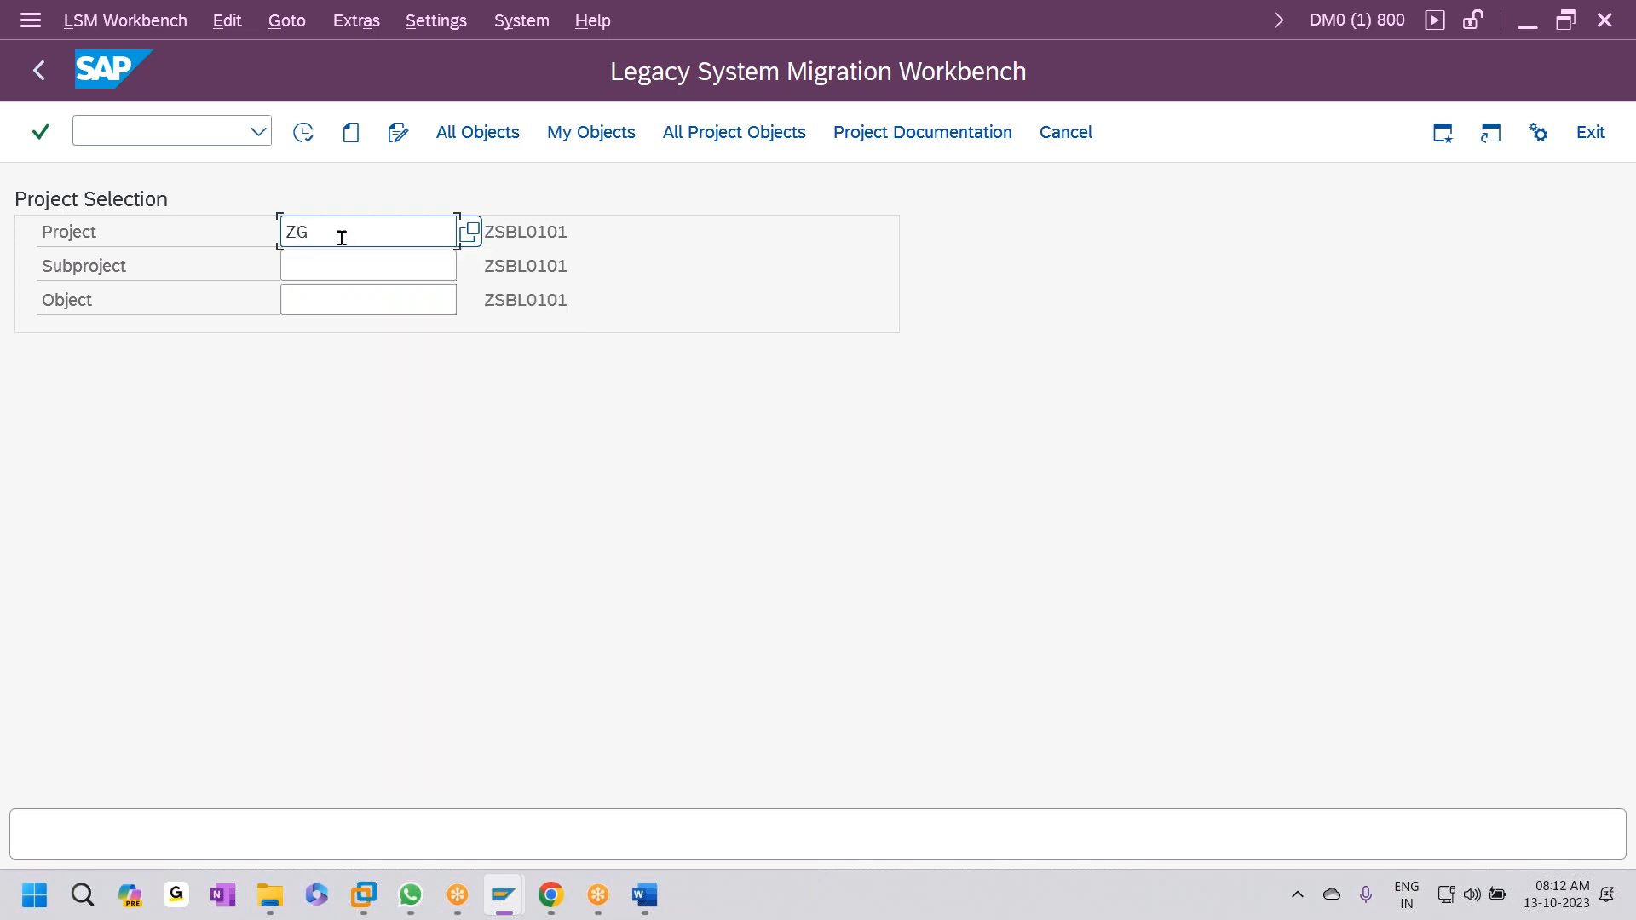
{"action": "type", "text": "HE0101"}
- Copy ZGHE0101 into the Subproject and Object fields
{"action": "key", "text": "ctrl+a"}
{"action": "key", "text": "ctrl+c"}
{"action": "key", "text": "Tab"}
{"action": "key", "text": "ctrl+v"}
{"action": "key", "text": "Tab"}
{"action": "key", "text": "ctrl+v"}
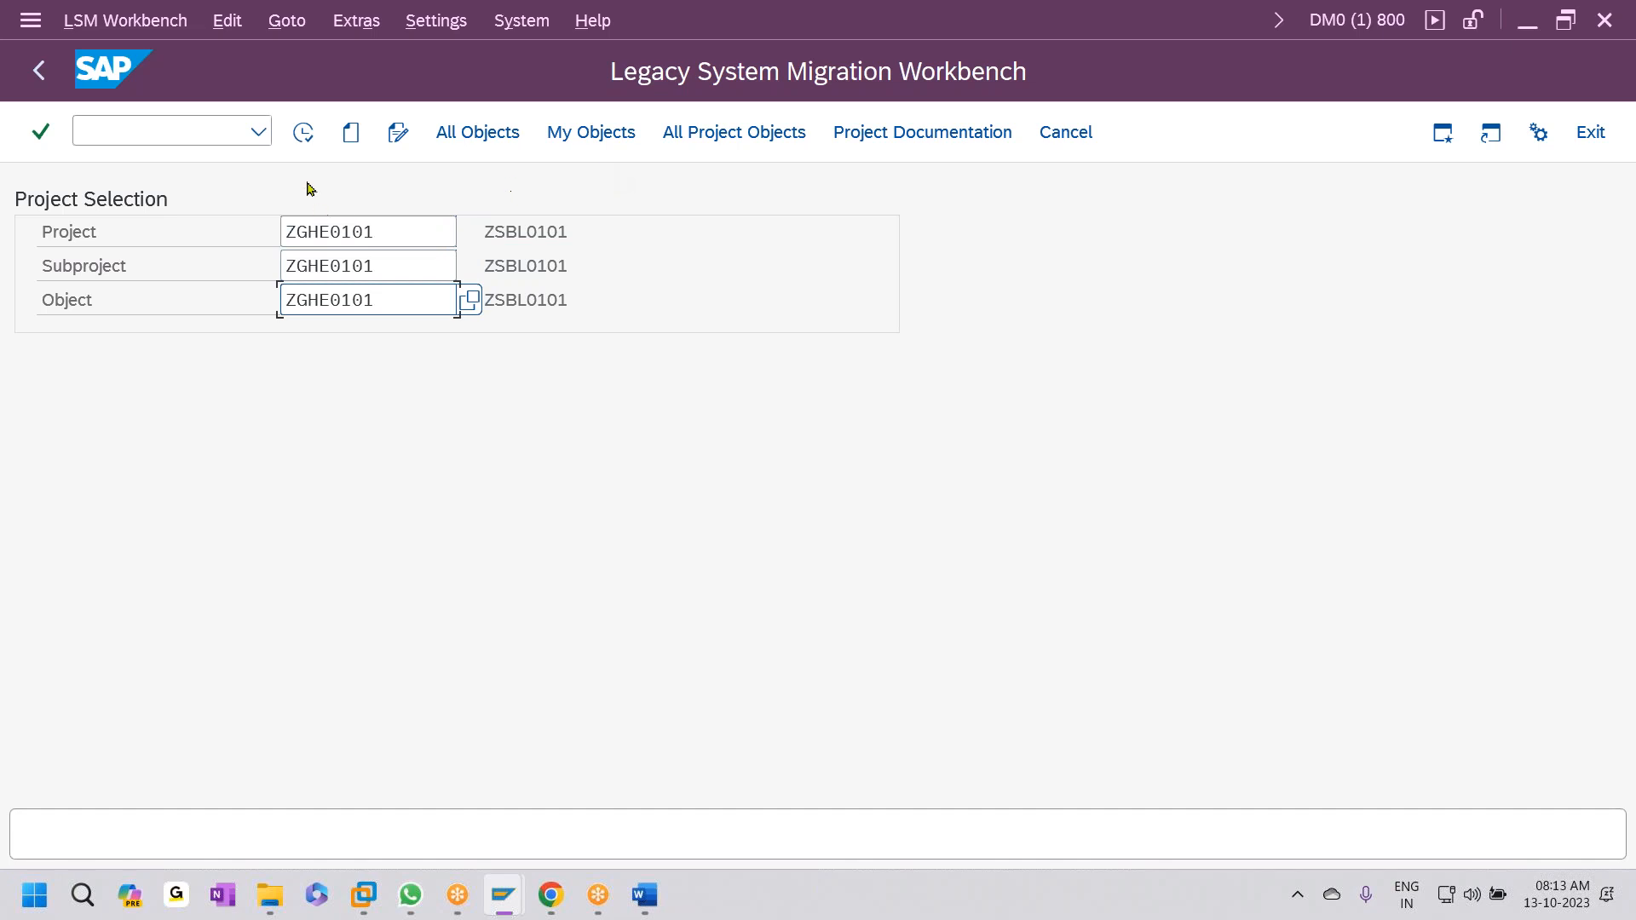
- Create project, subproject and object ZGHE0101, each described as ZGHE0101
{"action": "left_click", "coordinate": [303, 135]}
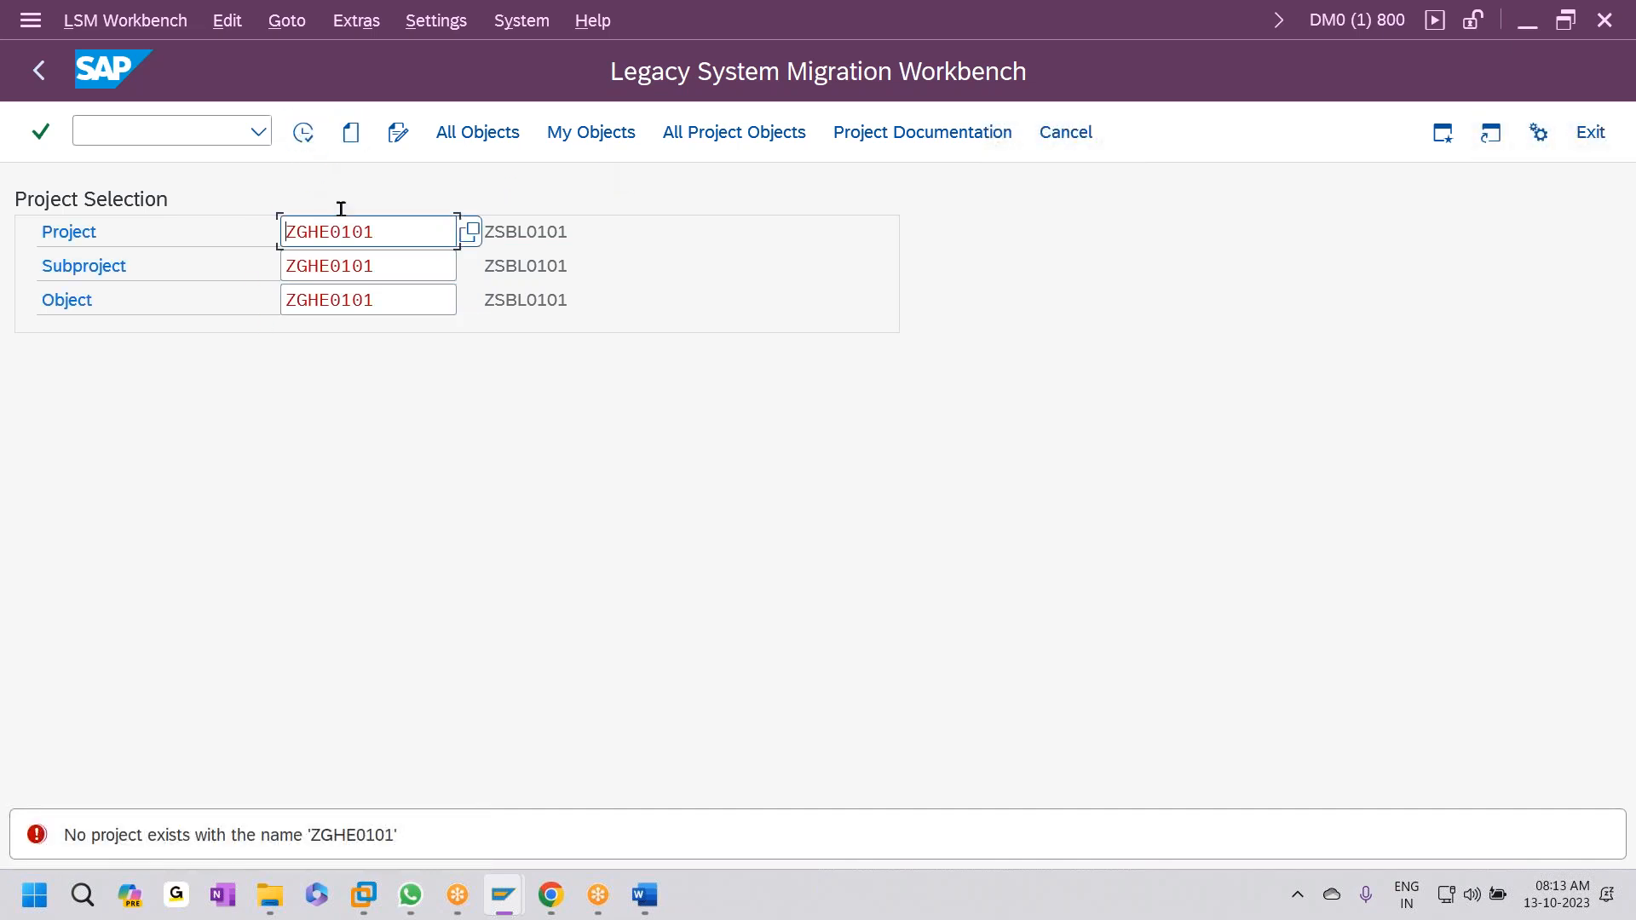
{"action": "left_click", "coordinate": [349, 133]}
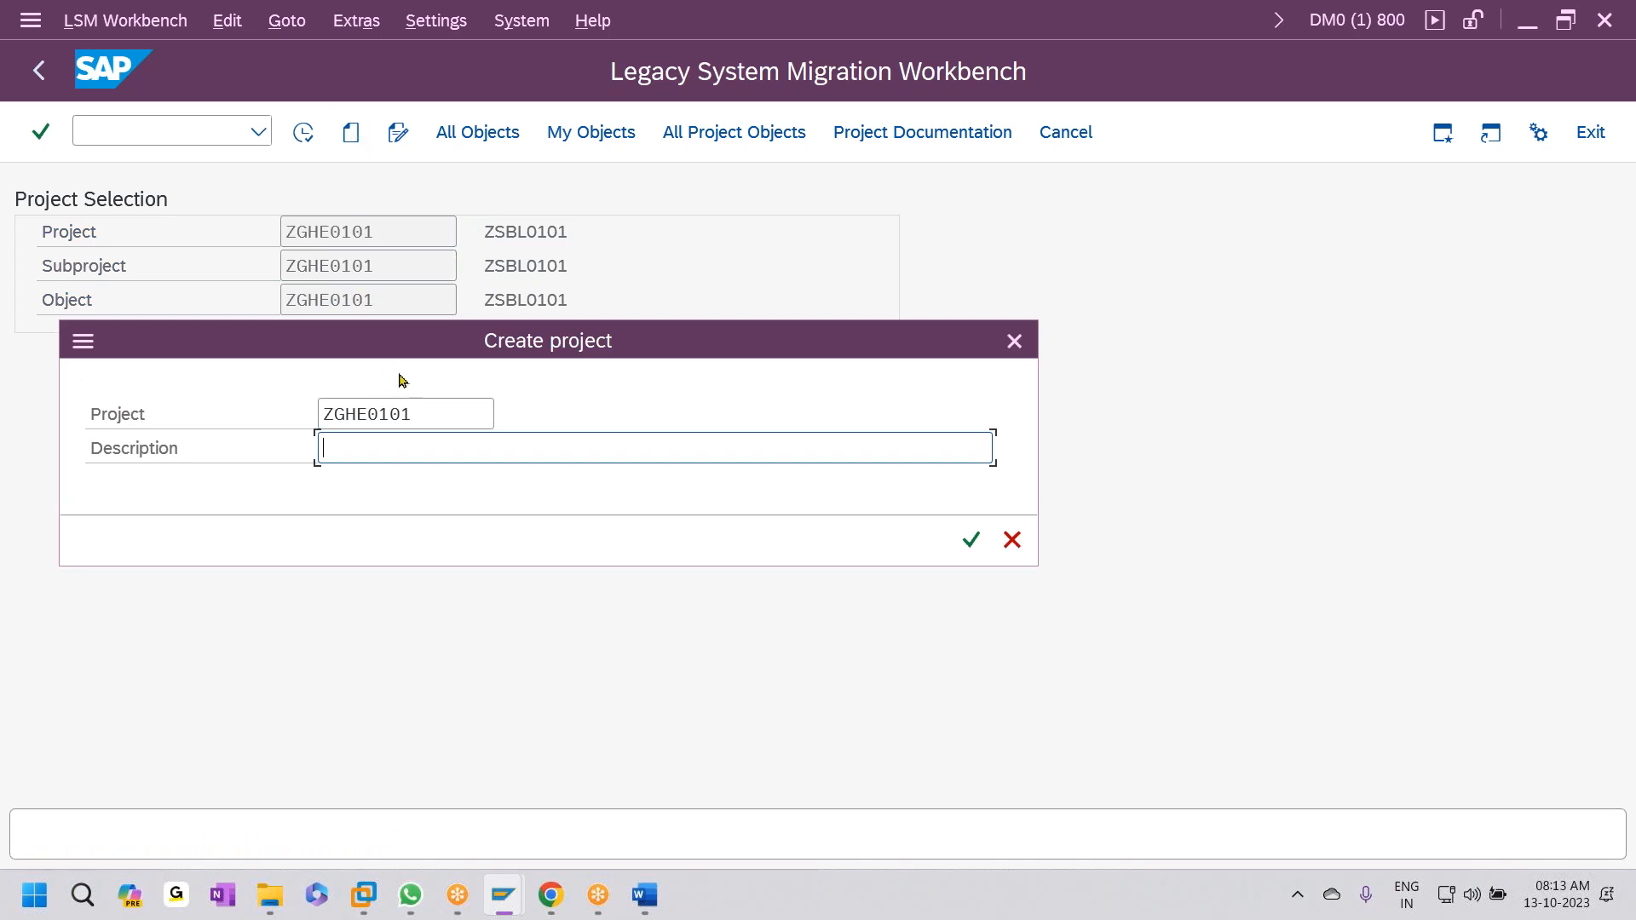
{"action": "key", "text": "ctrl+v"}
{"action": "key", "text": "Return"}
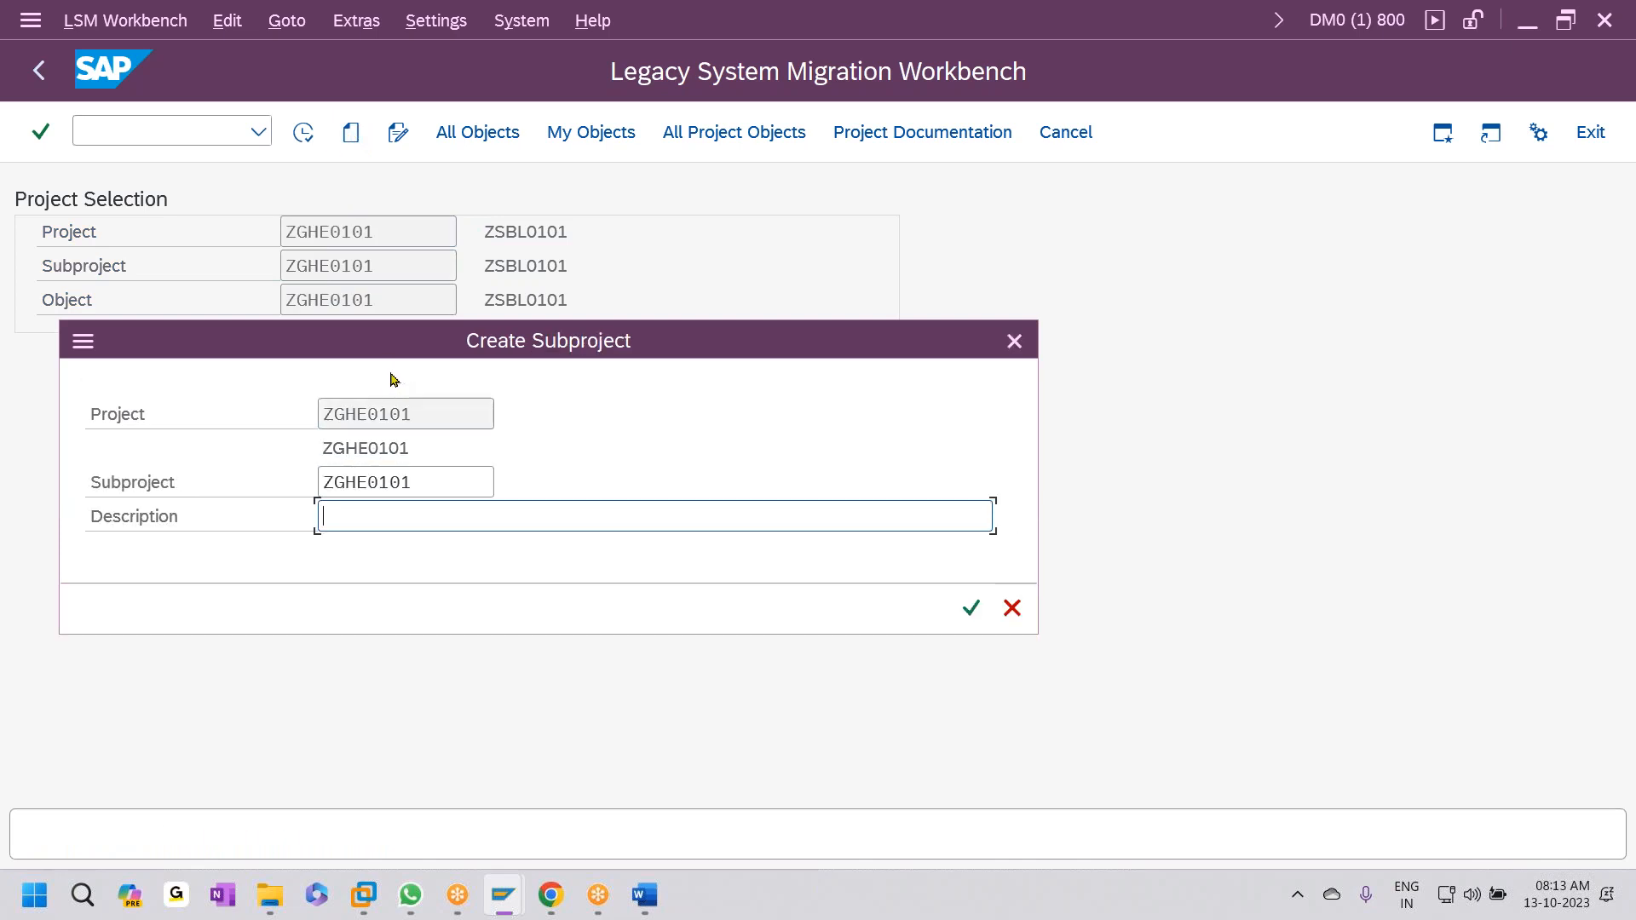
{"action": "key", "text": "ctrl+v"}
{"action": "key", "text": "Return"}
{"action": "key", "text": "ctrl+v"}
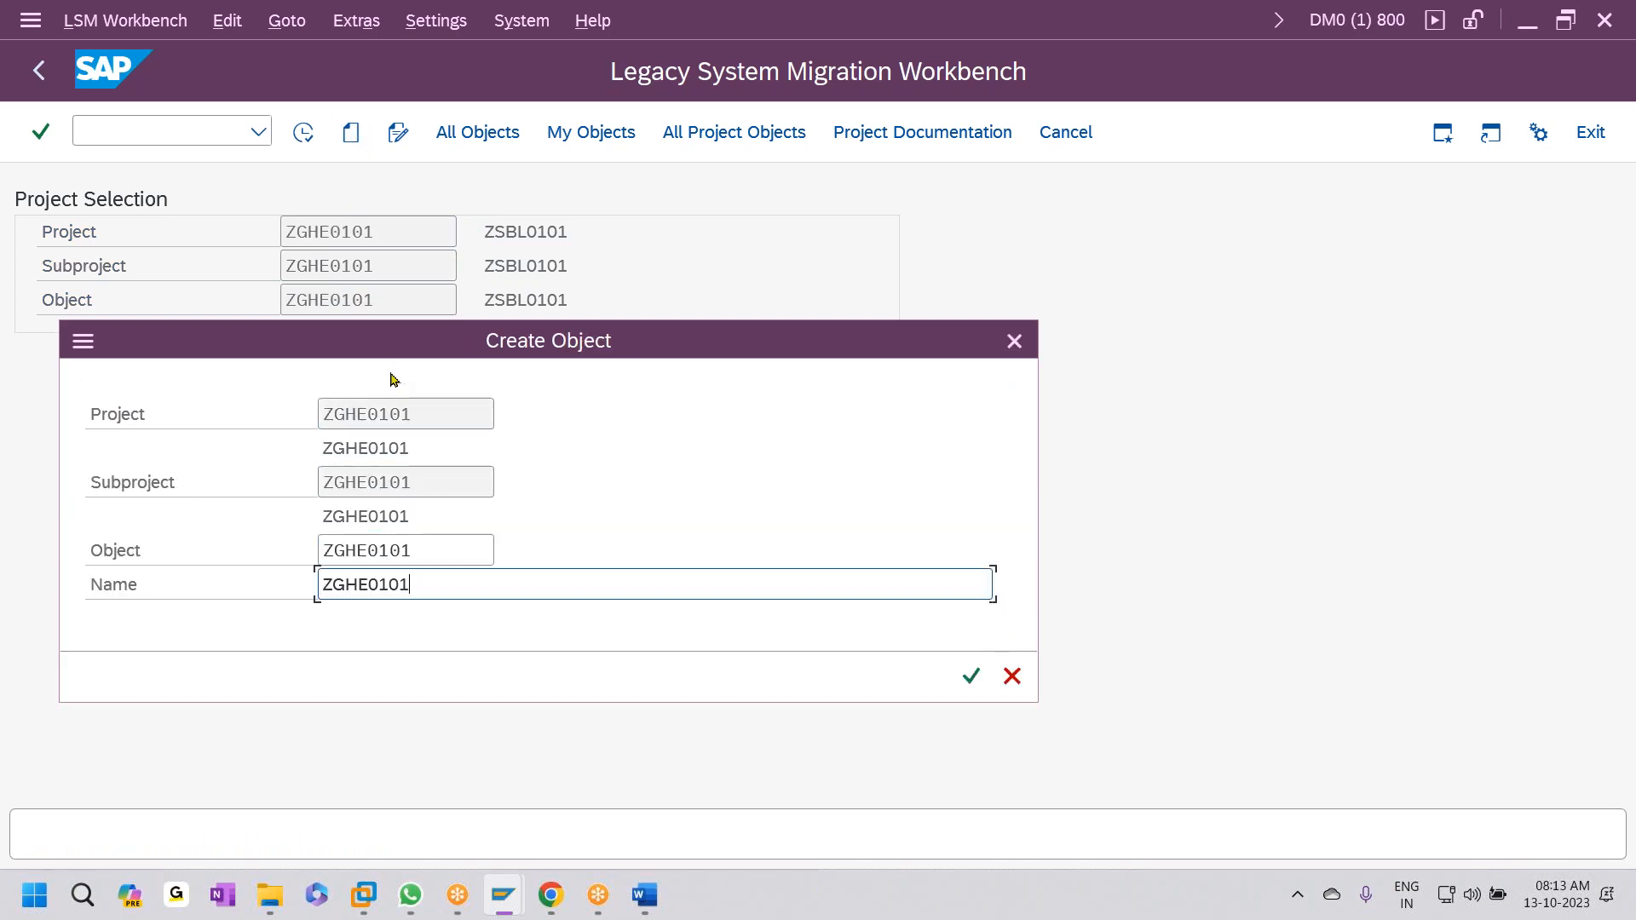
{"action": "left_click", "coordinate": [971, 676]}
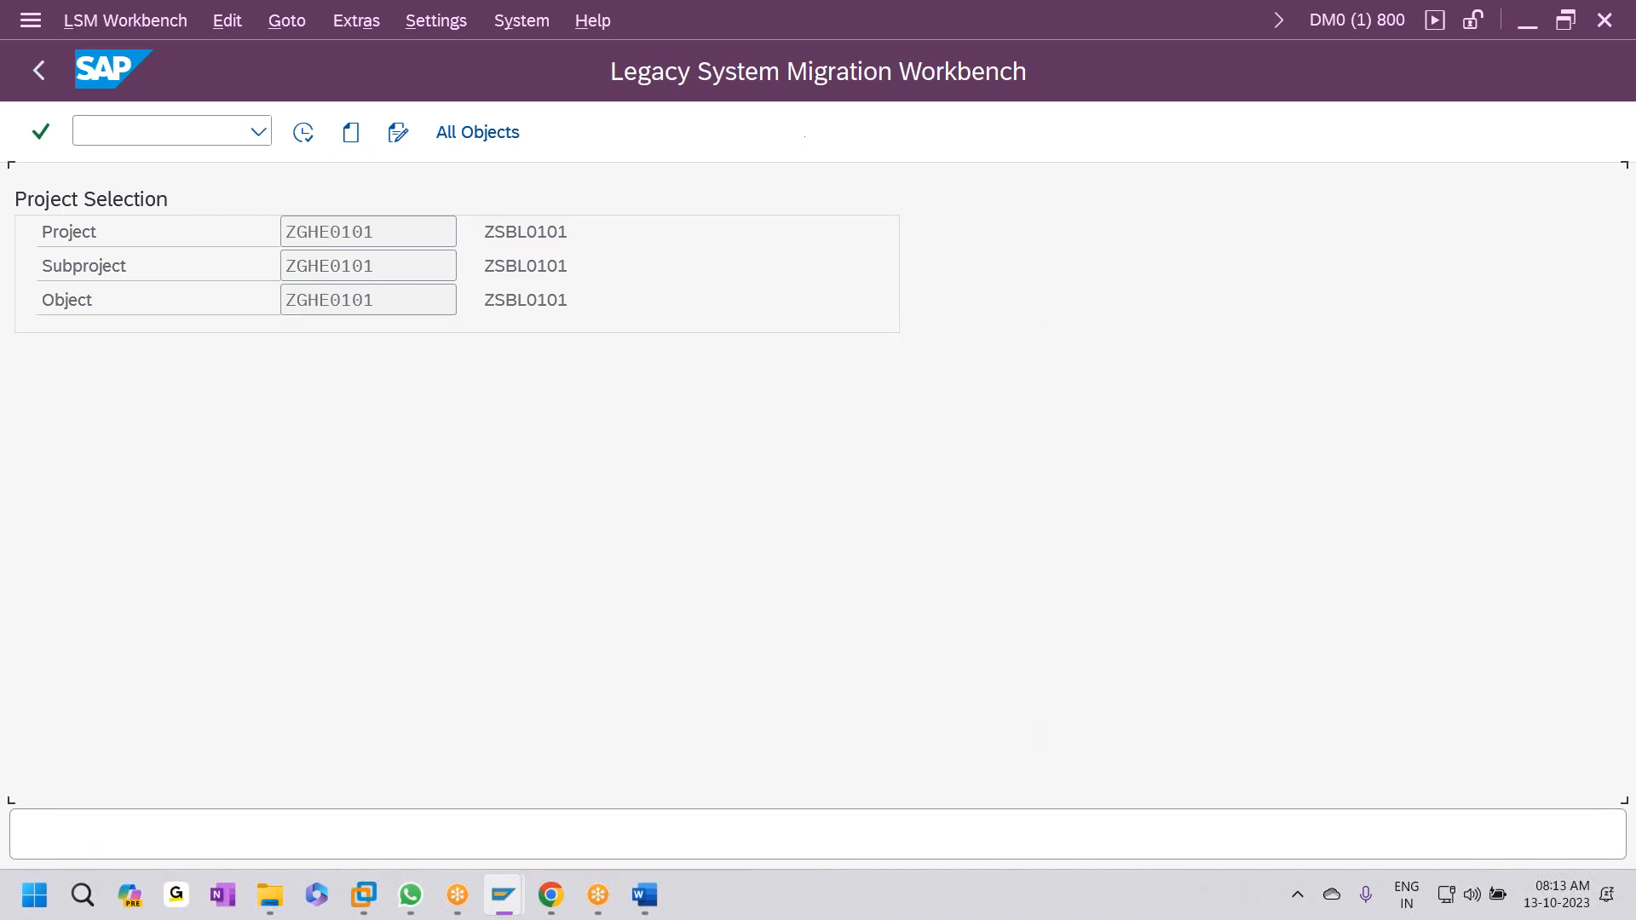
- Set object ZGHE0101's import method to Batch Input Recording in Maintain Object Attributes
{"action": "left_click", "coordinate": [304, 133]}
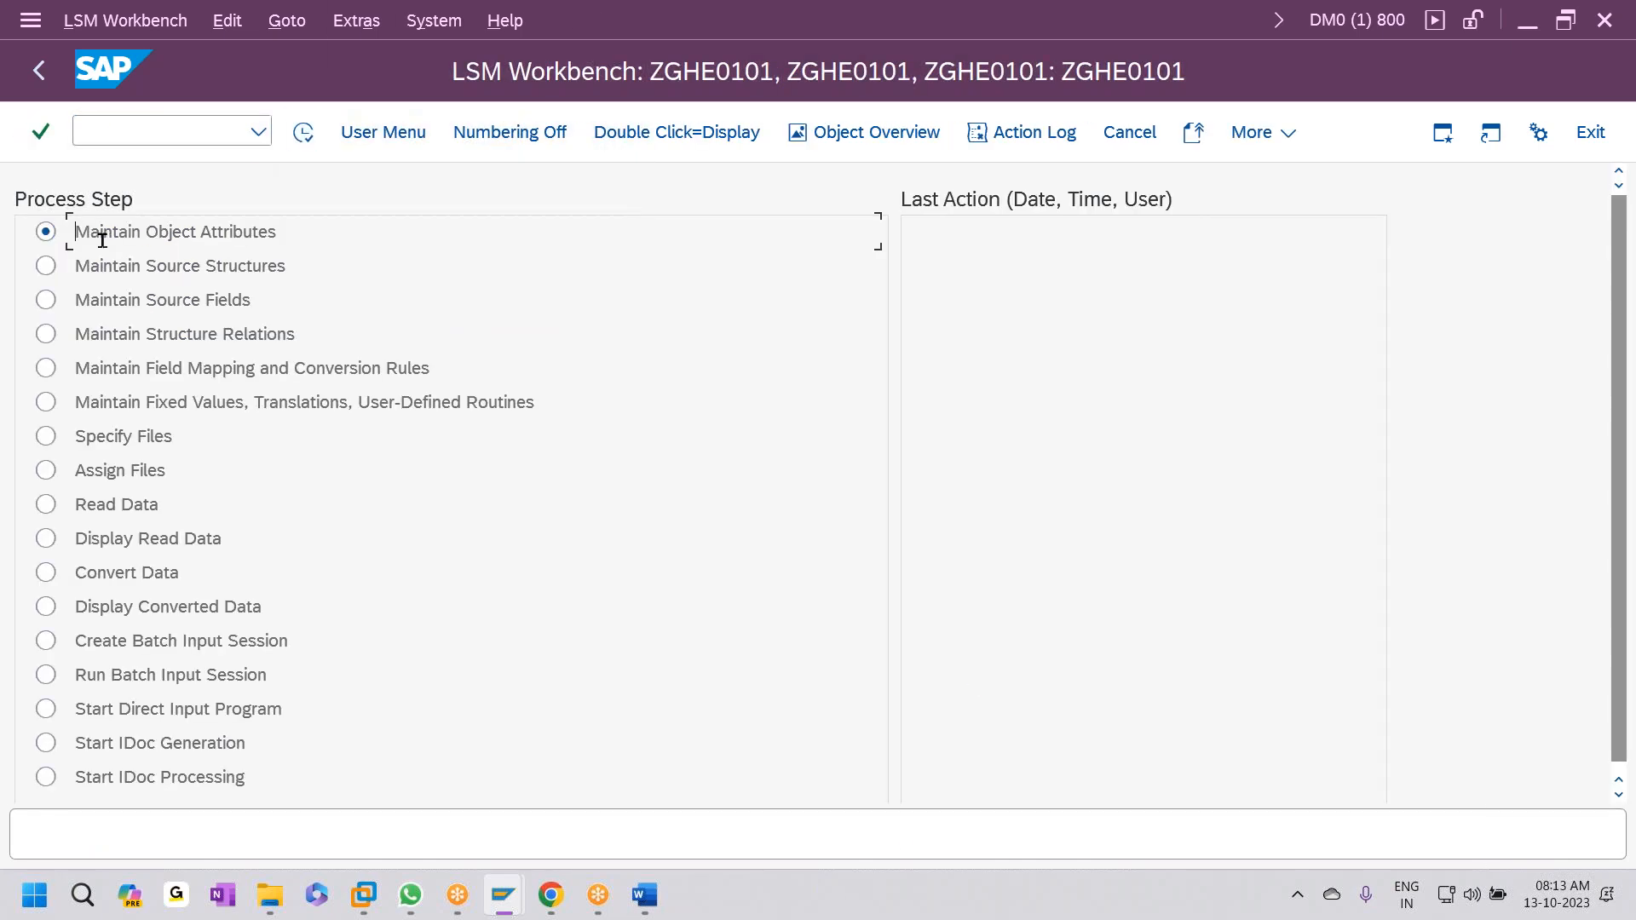
{"action": "left_click", "coordinate": [310, 137]}
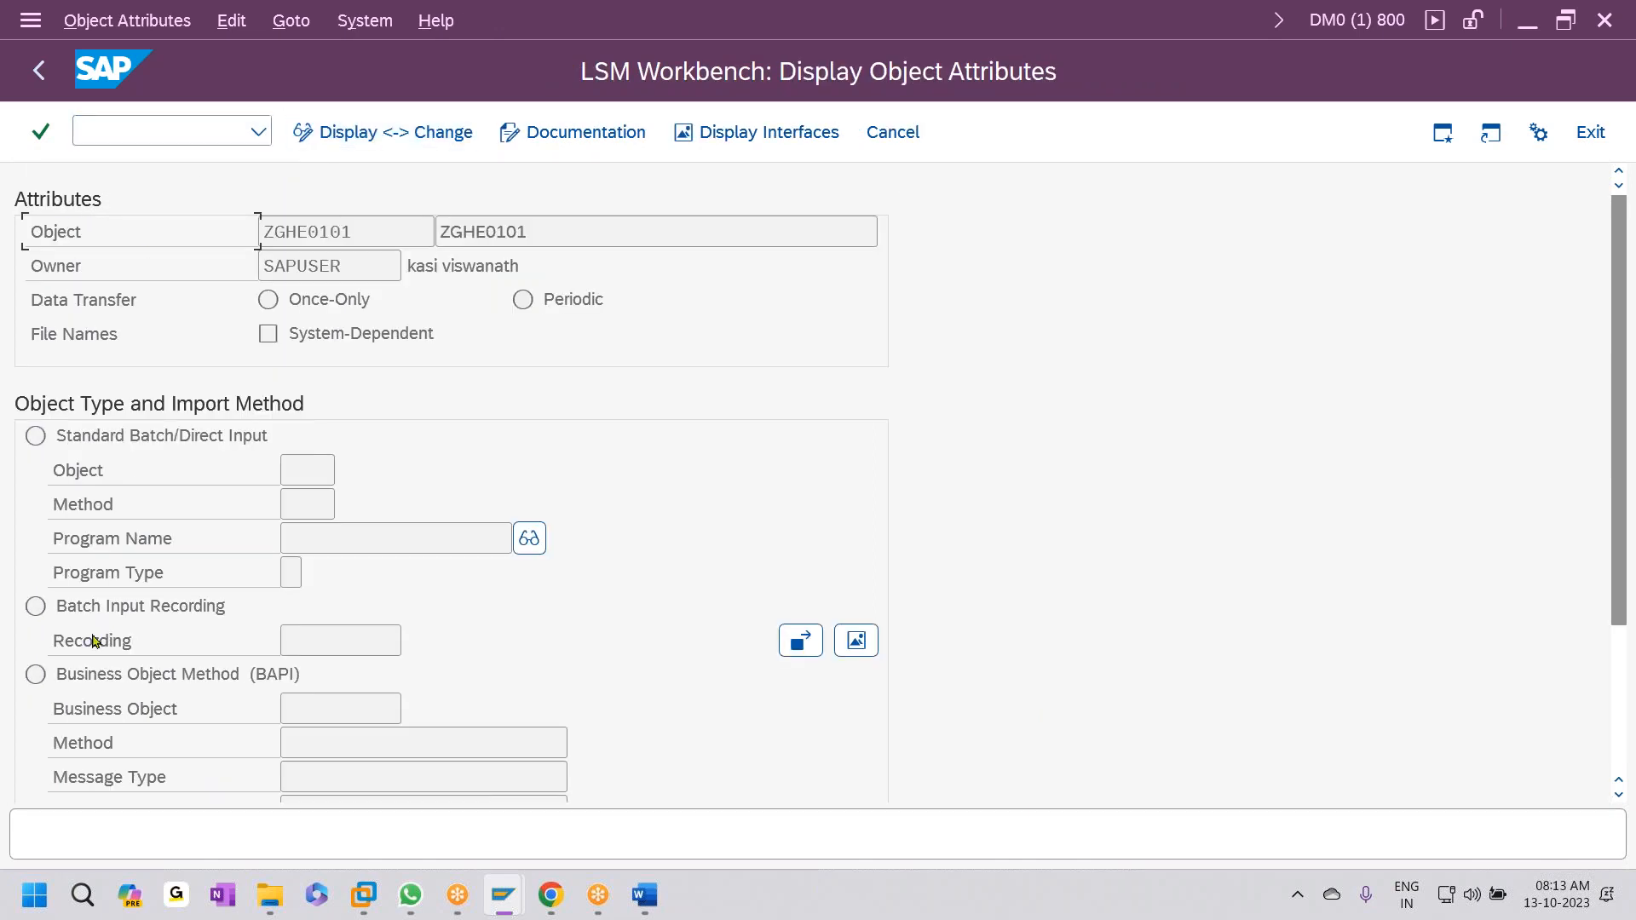
{"action": "left_click", "coordinate": [346, 132]}
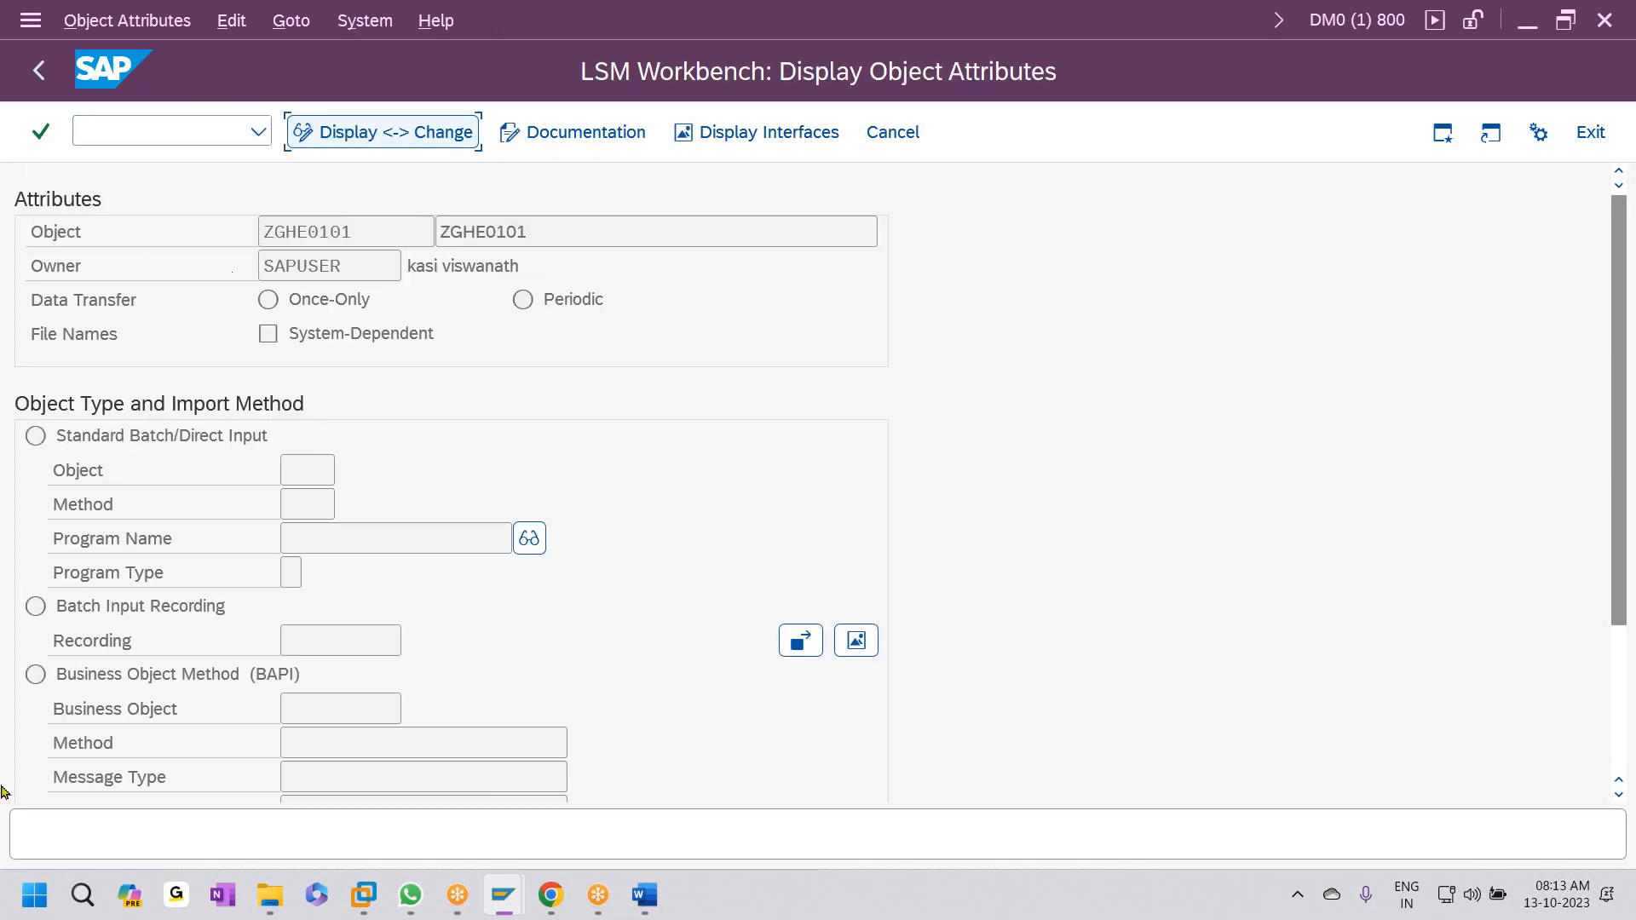
{"action": "left_click", "coordinate": [37, 606]}
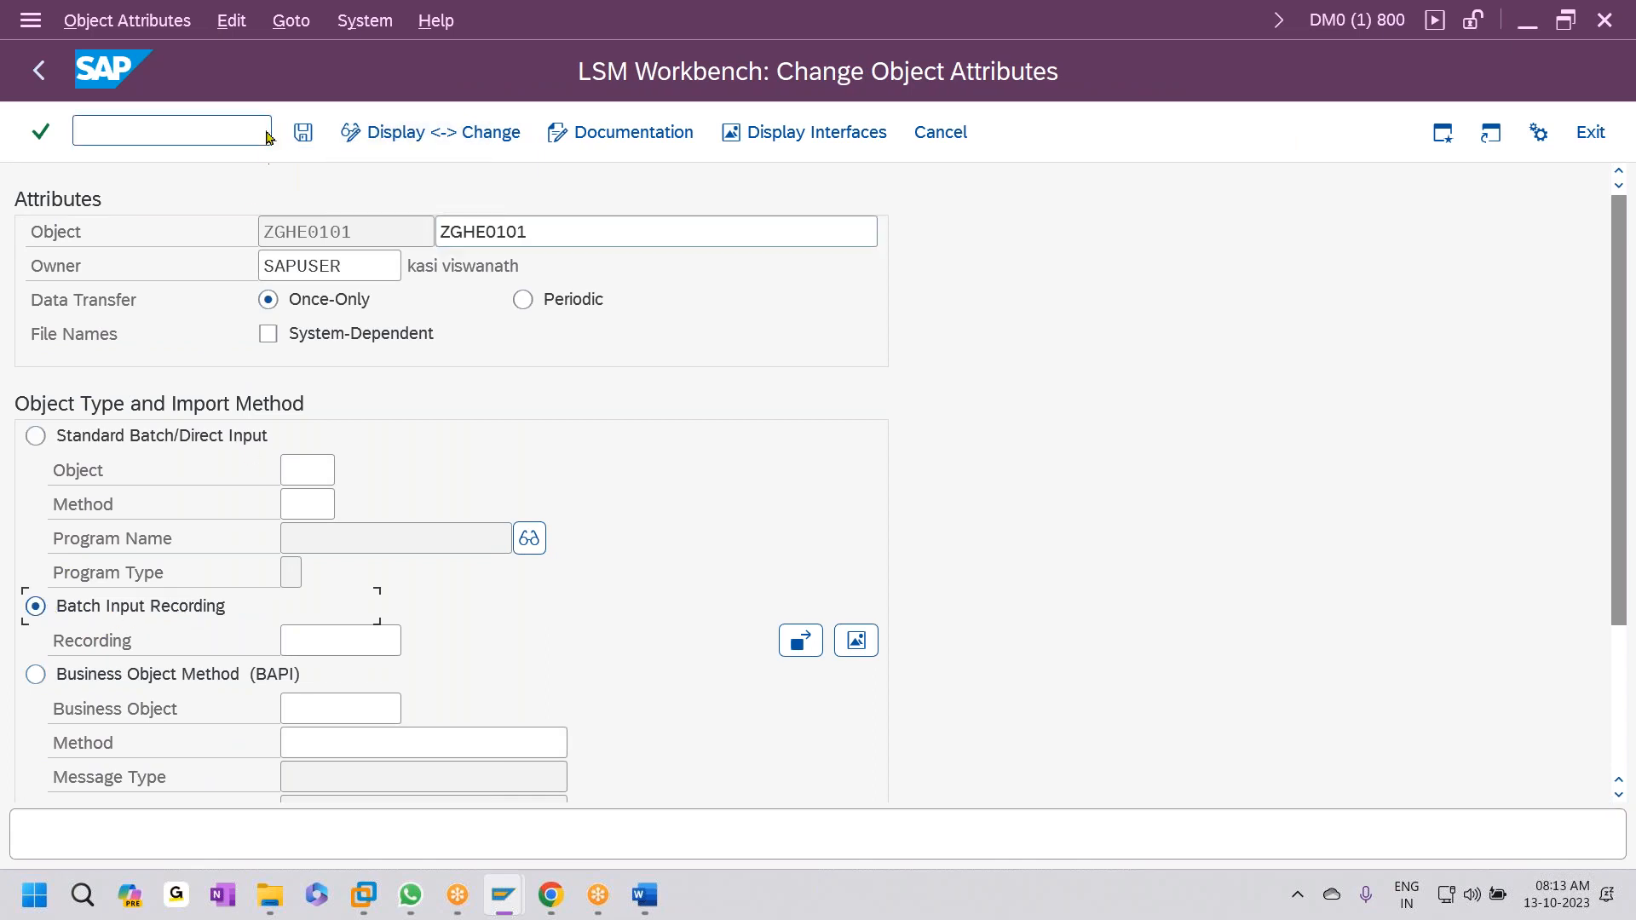
- Open the project's Recordings Overview and select the Recordings root
{"action": "left_click", "coordinate": [294, 26]}
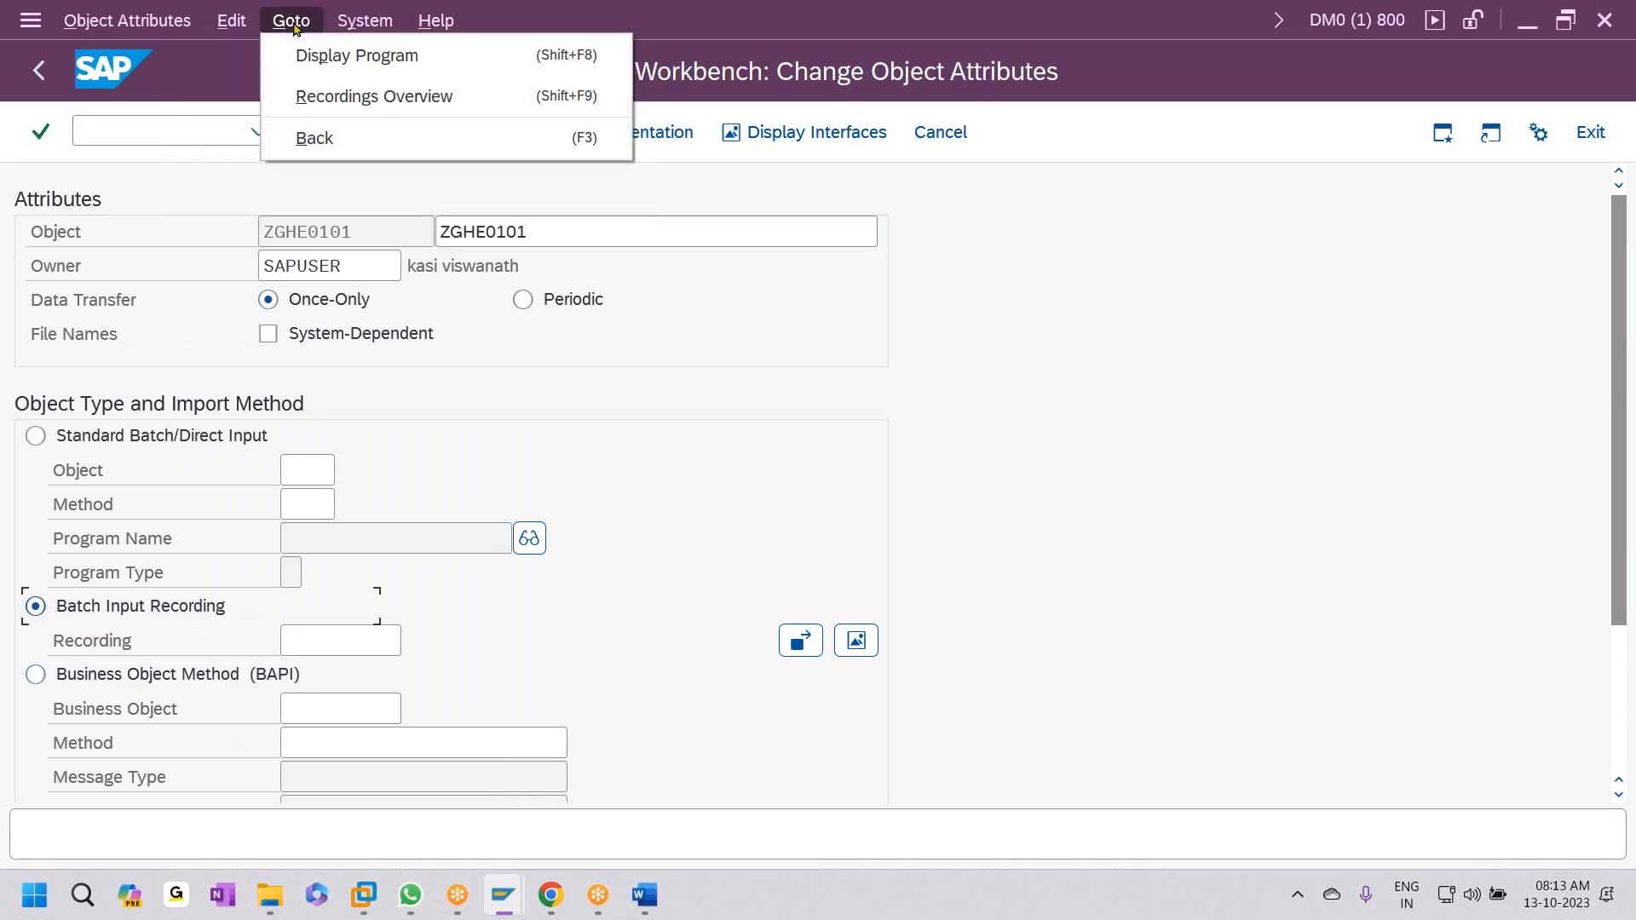
{"action": "left_click", "coordinate": [395, 99]}
{"action": "left_click", "coordinate": [98, 208]}
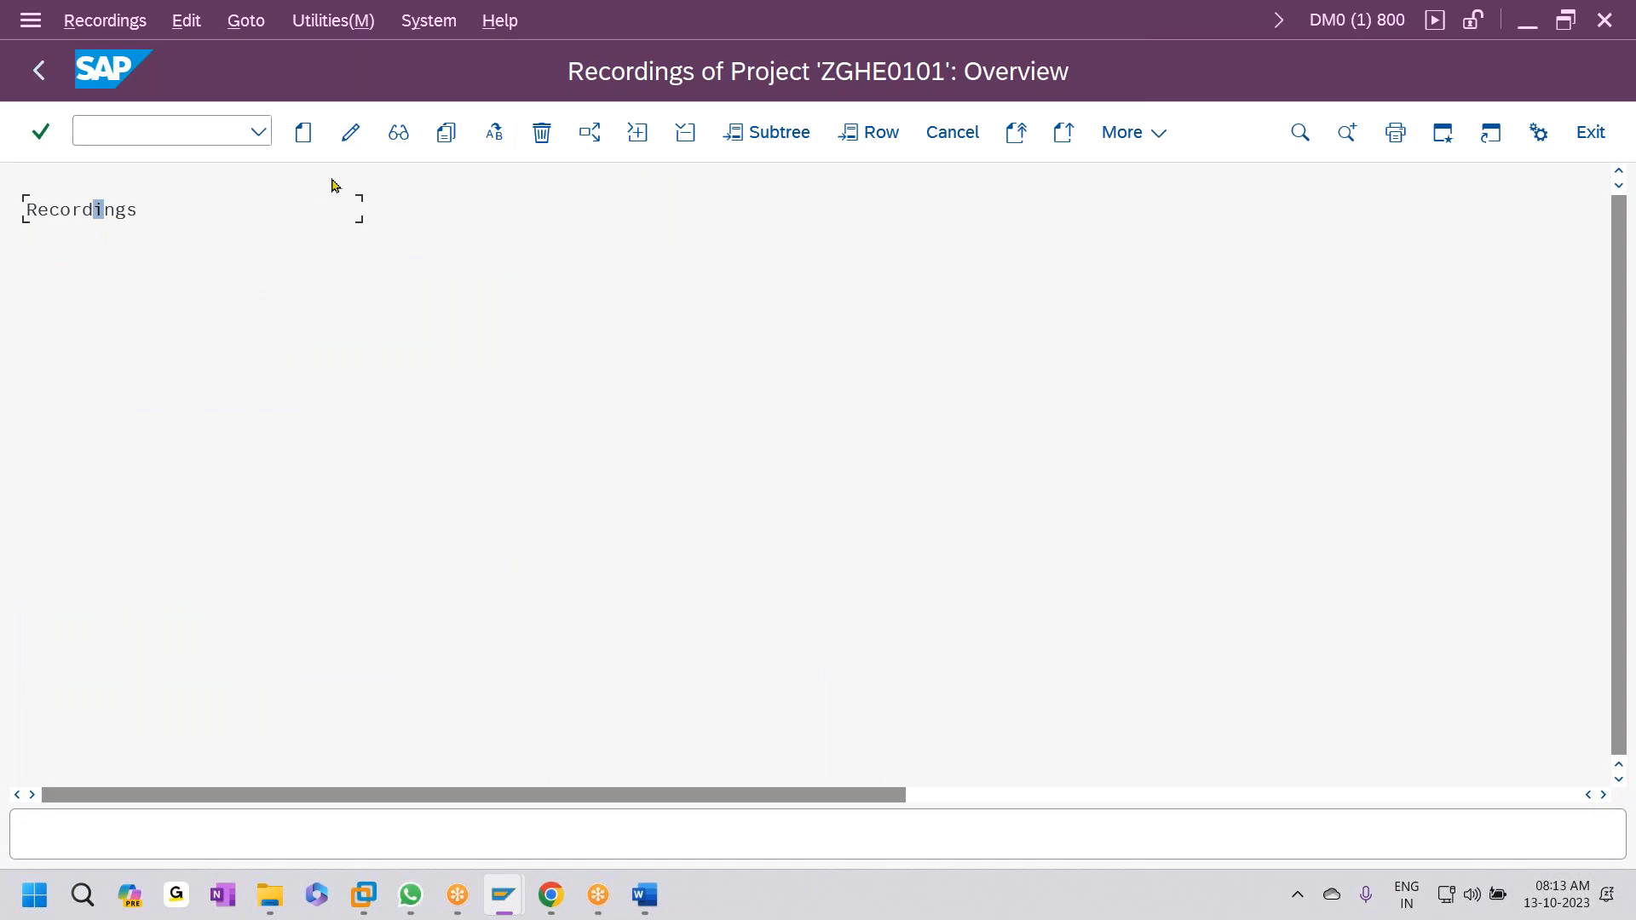
- Create recording ZGHE0101 with description ZGHE0101 and start it on transaction FB50
{"action": "left_click", "coordinate": [303, 133]}
{"action": "type", "text": "ZGHE0101"}
{"action": "left_click", "coordinate": [418, 442]}
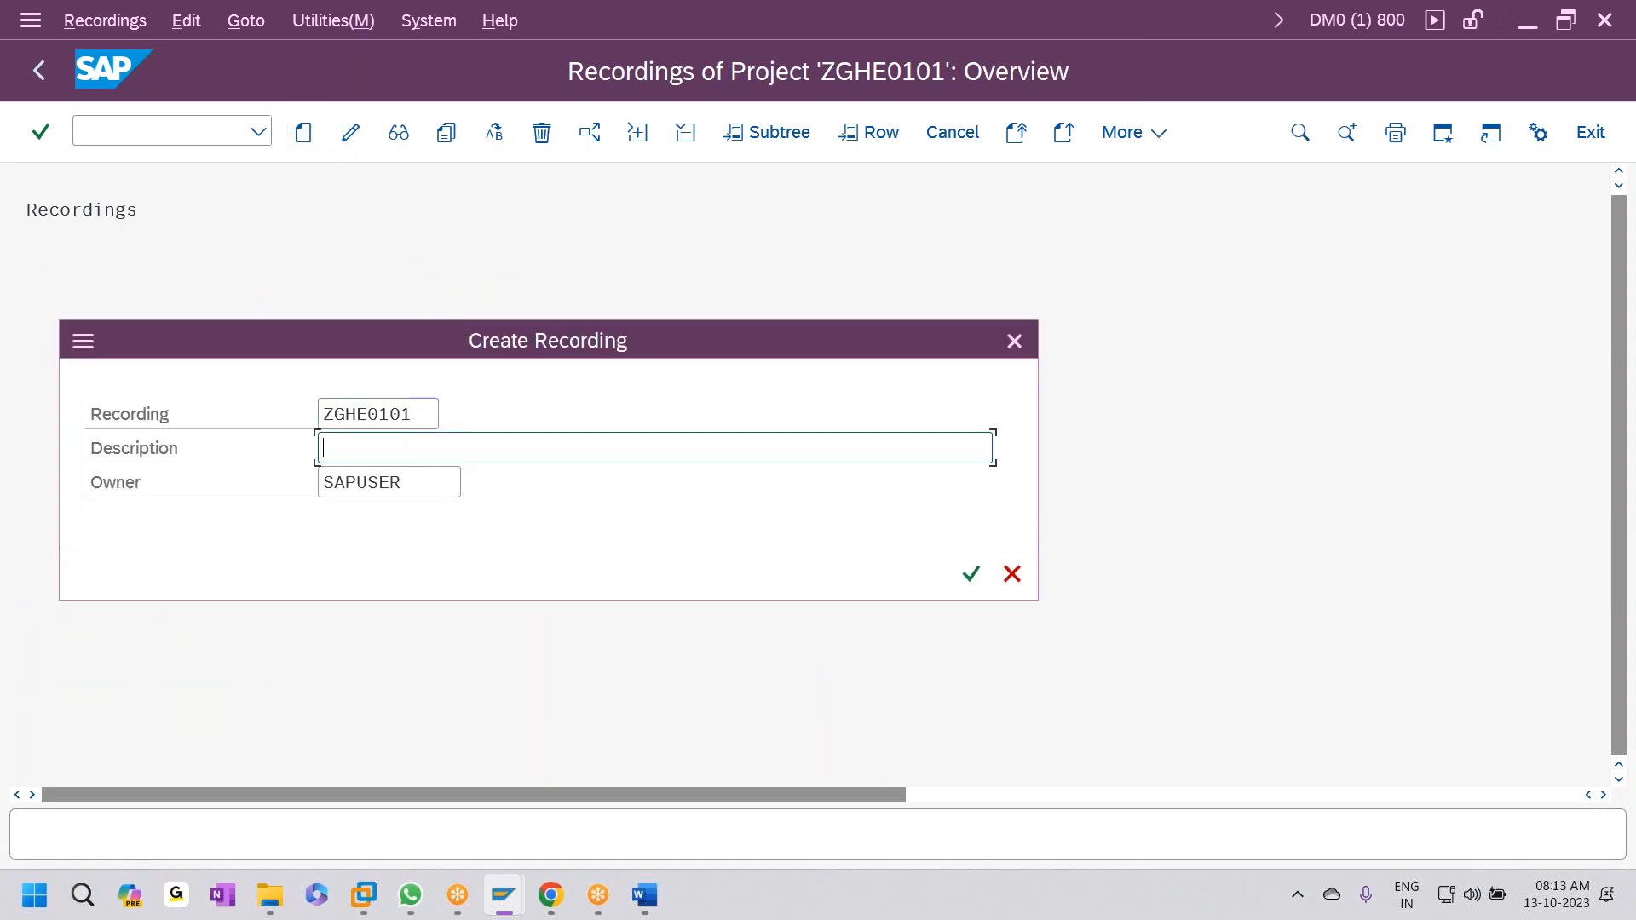
{"action": "type", "text": "ZGHE0101"}
{"action": "left_click", "coordinate": [969, 582]}
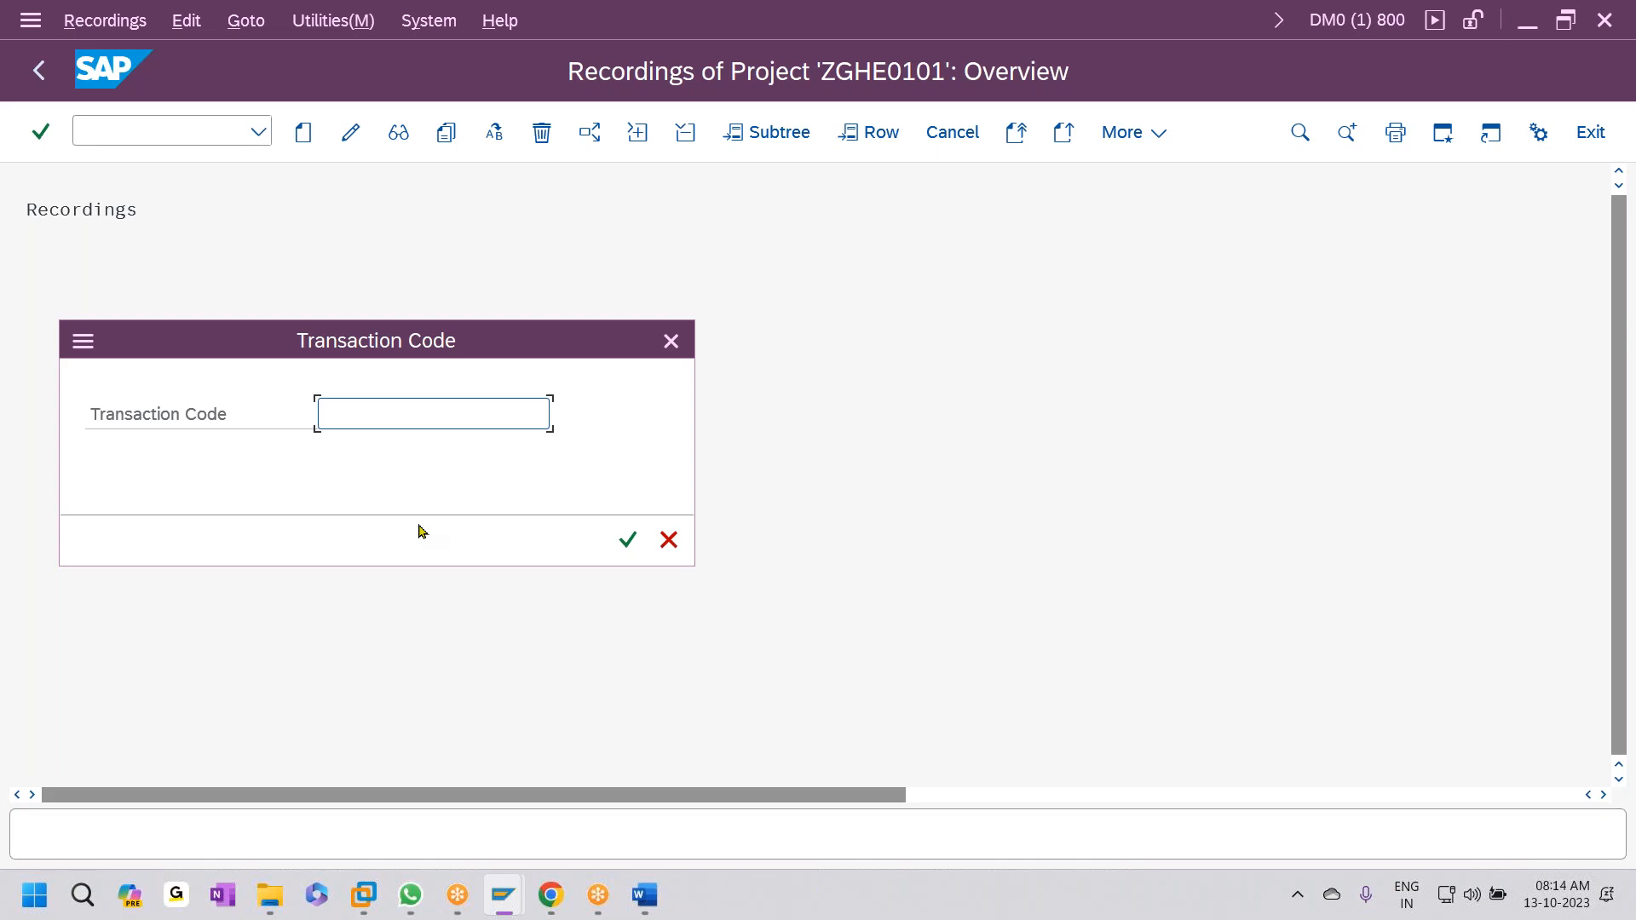
{"action": "type", "text": "FB50"}
{"action": "key", "text": "Return"}
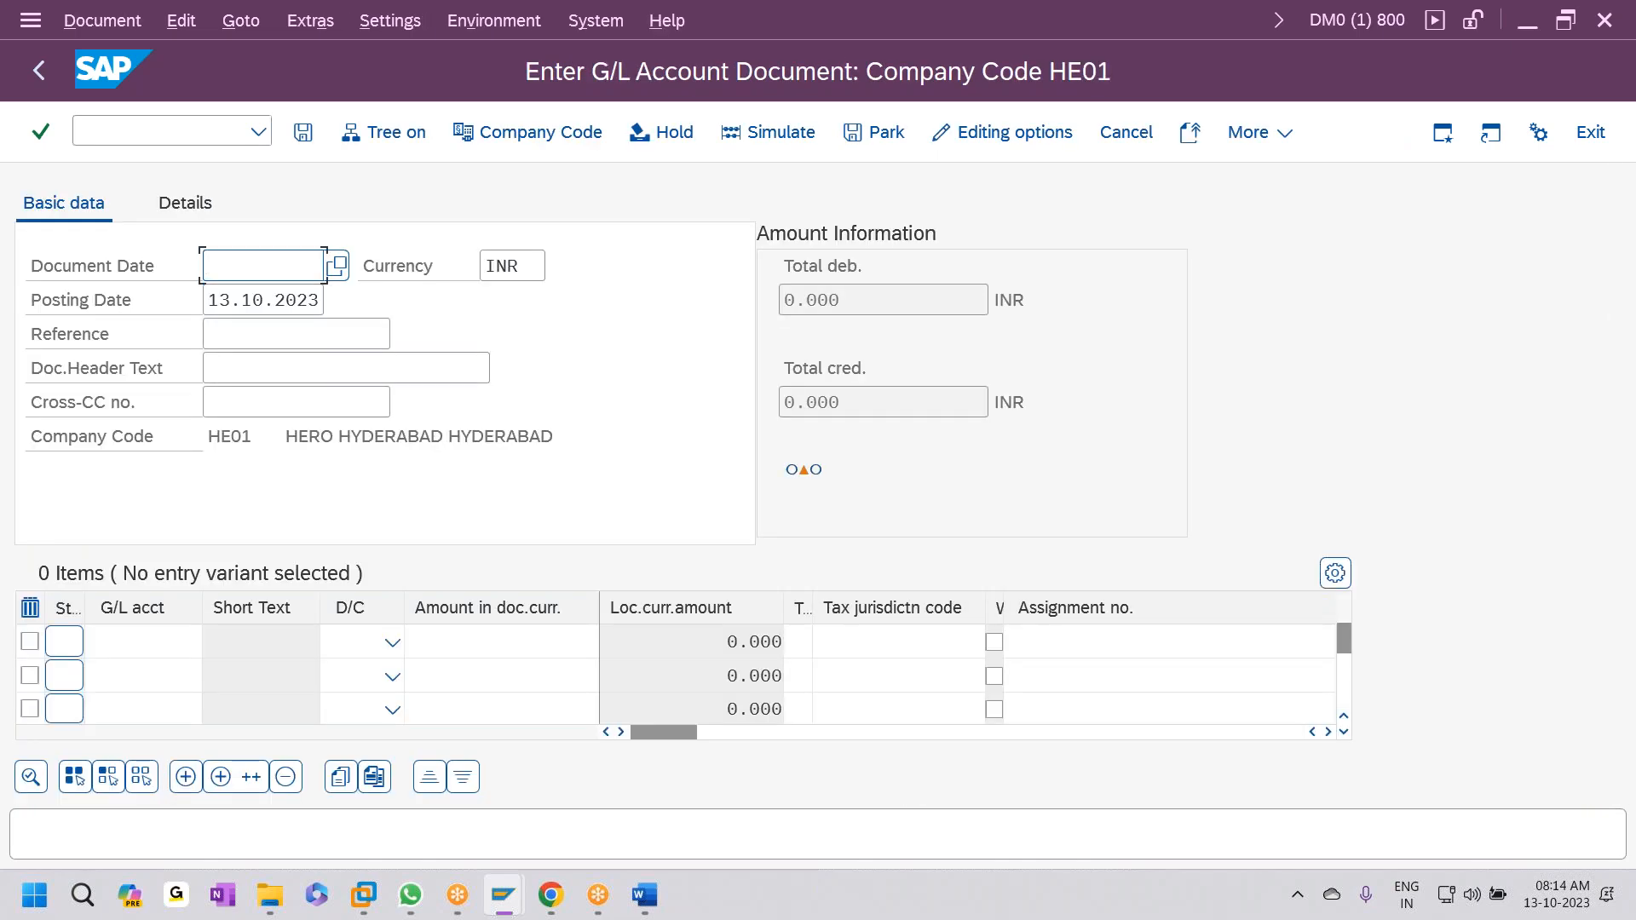
- Set the document date to 13.10.2023 and header text 'expenses paid'
{"action": "key", "text": "F4"}
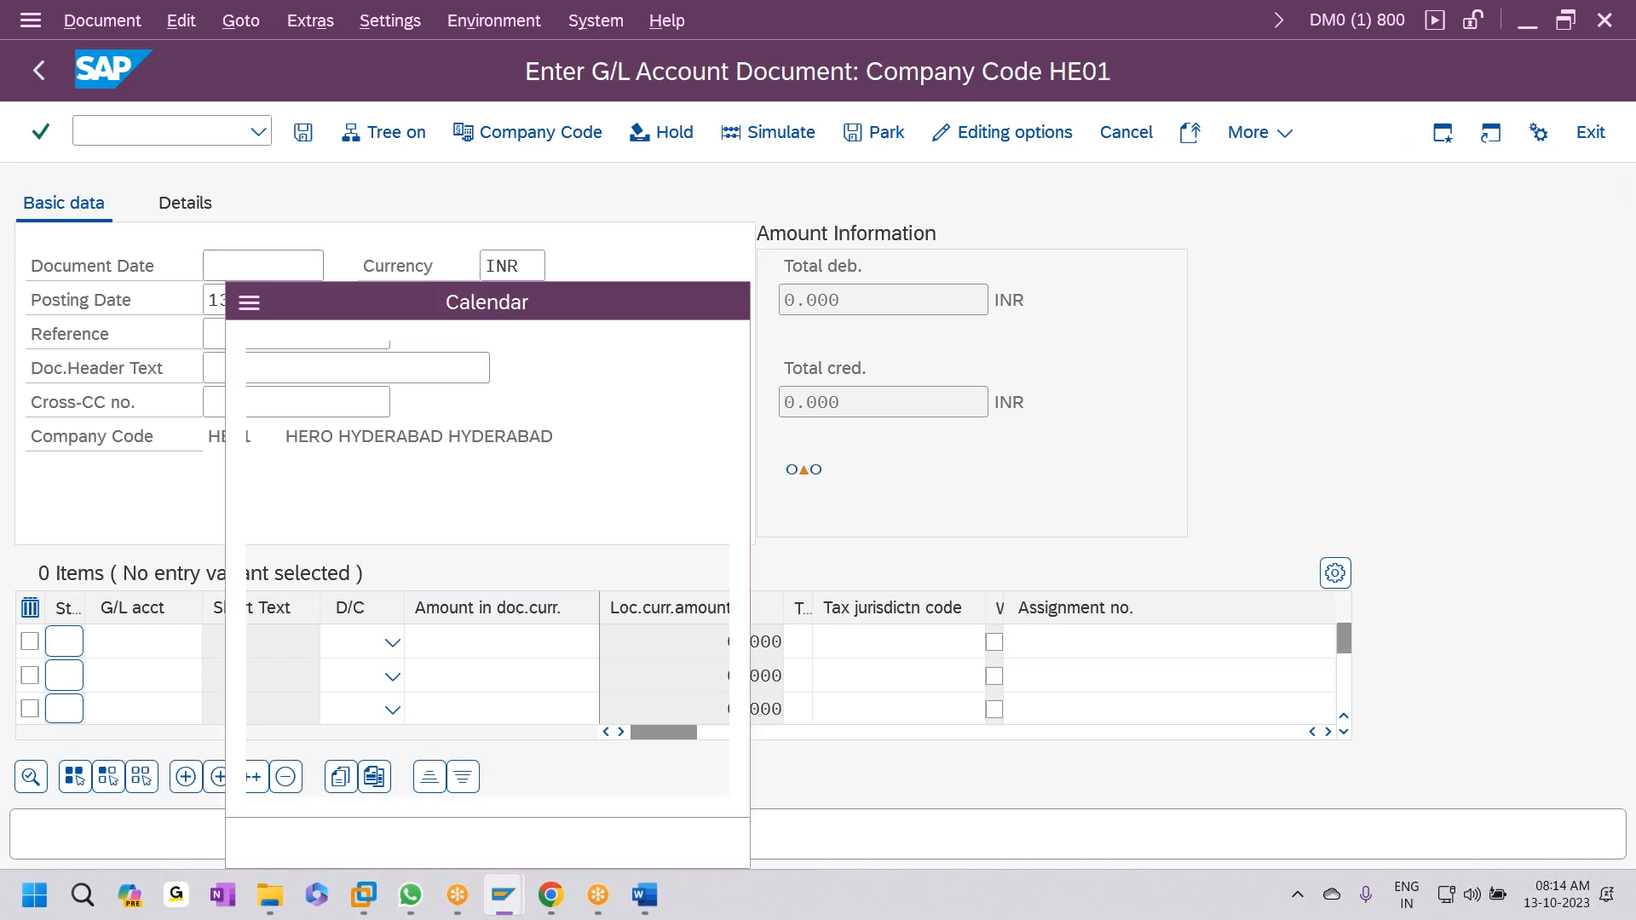
{"action": "key", "text": "Return"}
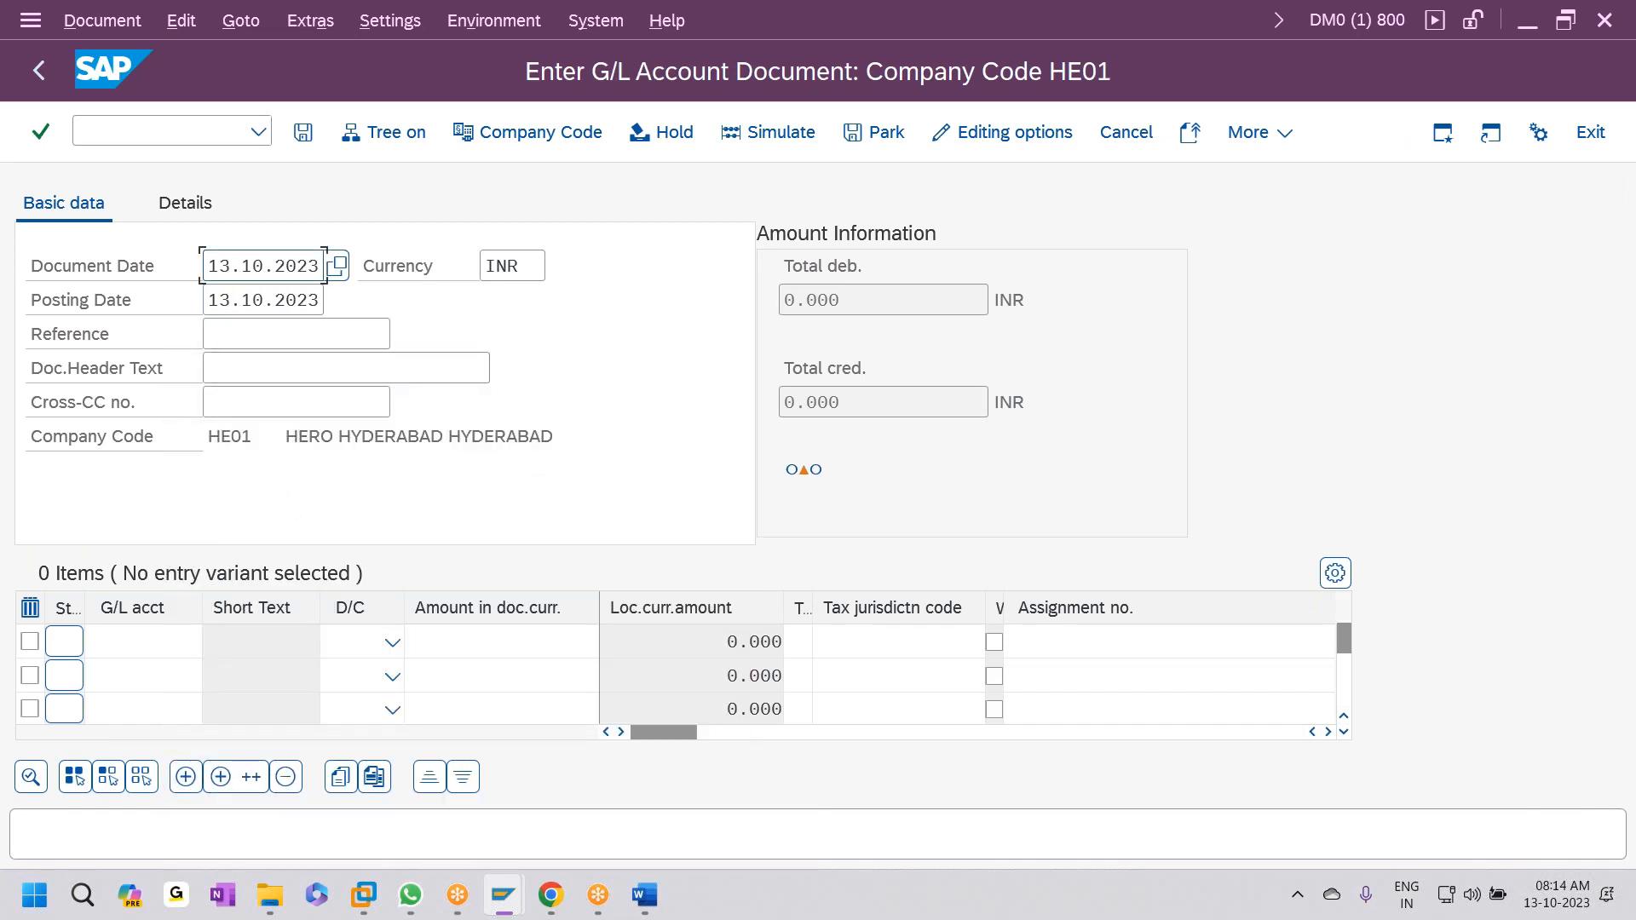
{"action": "key", "text": "Tab"}
{"action": "key", "text": "Tab"}
{"action": "key", "text": "Tab"}
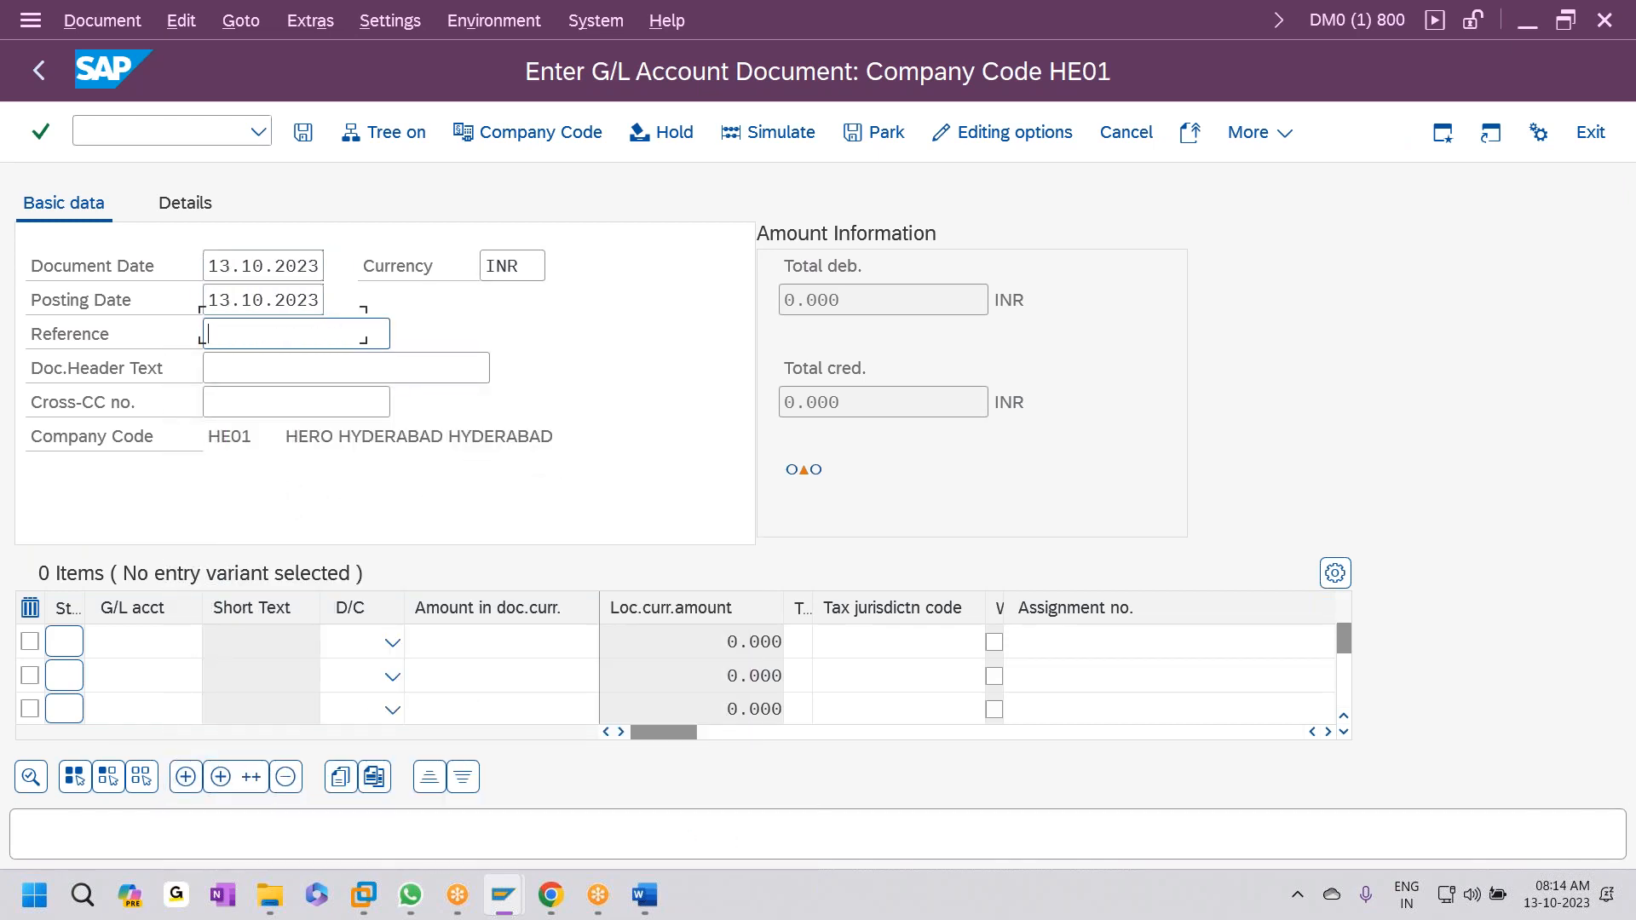
{"action": "type", "text": "E"}
{"action": "key", "text": "Down"}
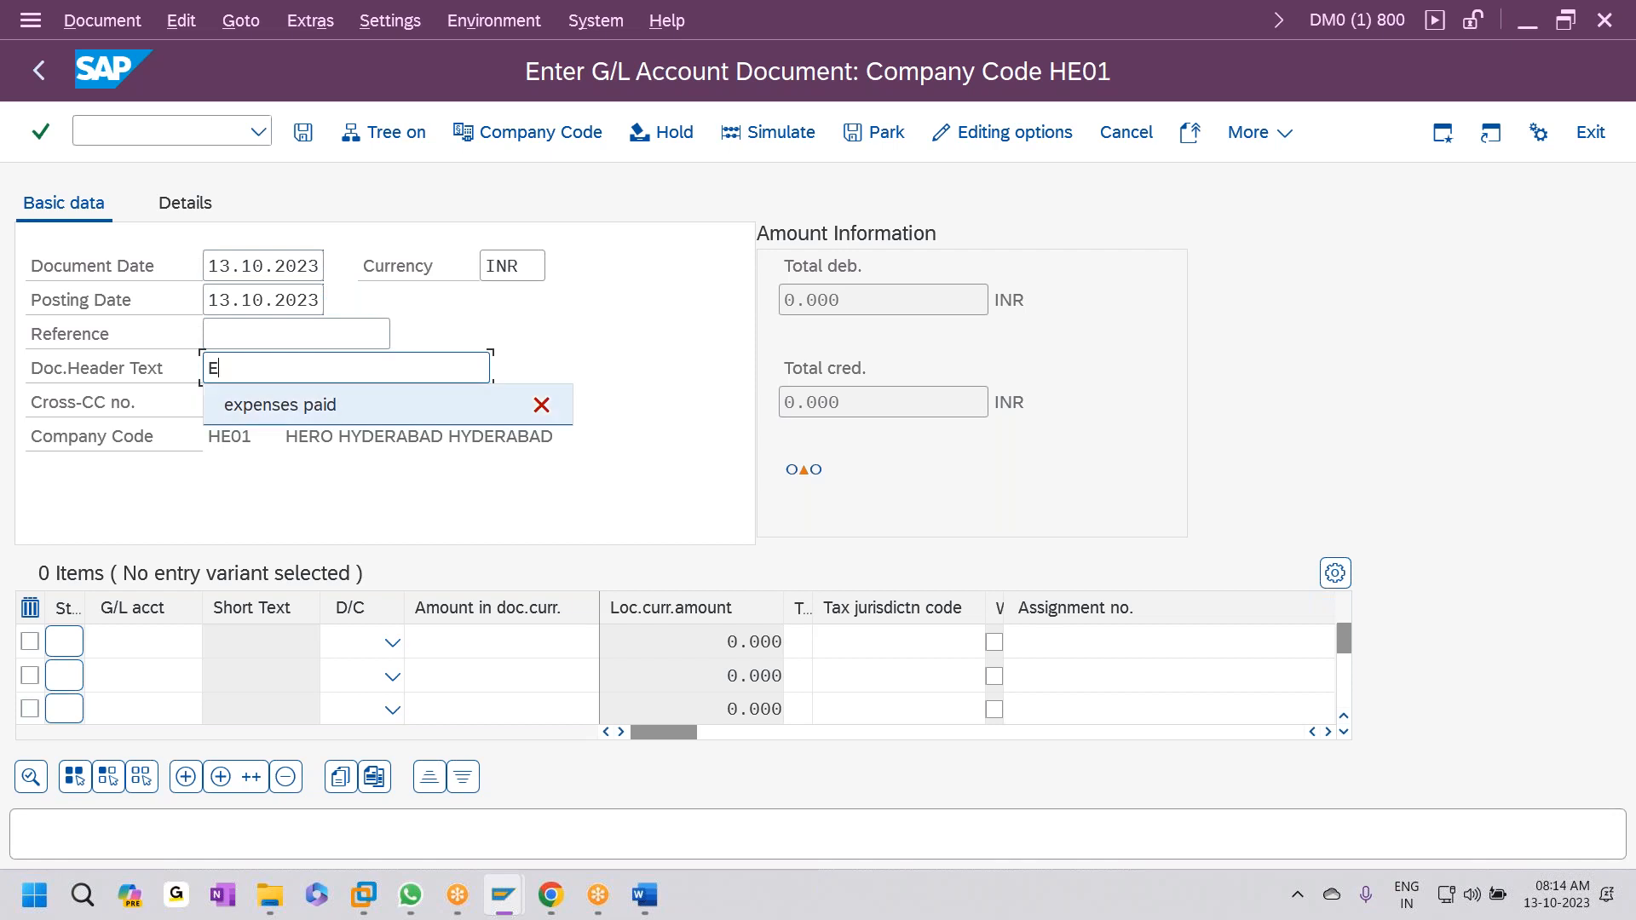
{"action": "key", "text": "Return"}
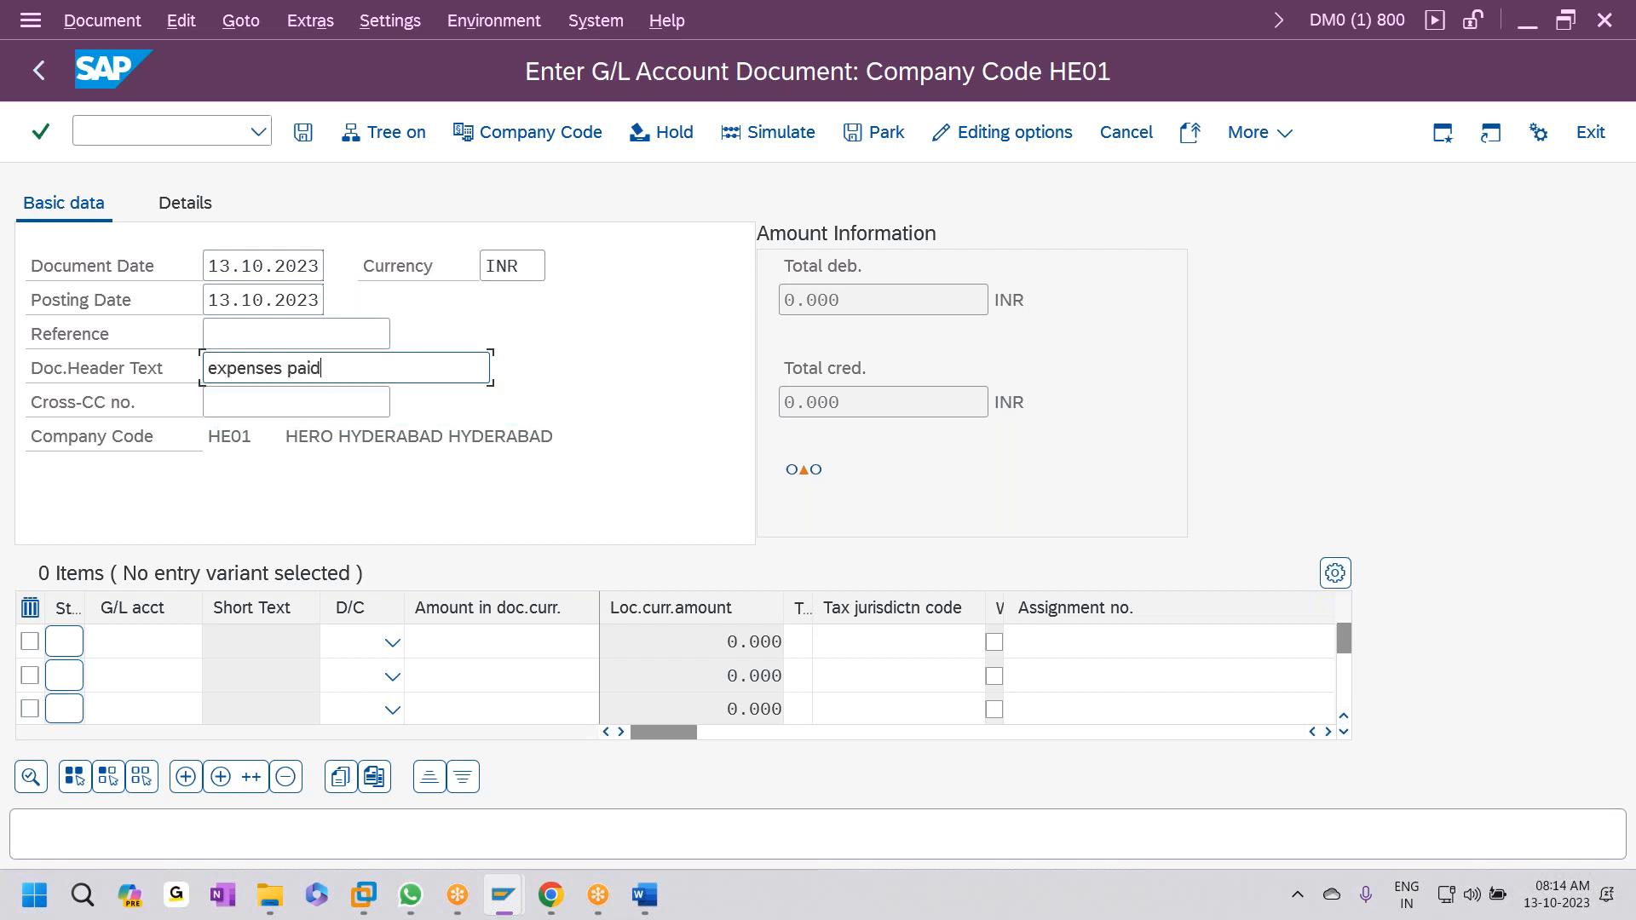
- Enter line 1 as G/L account 420001, debit, amount 5000
{"action": "left_click", "coordinate": [138, 649]}
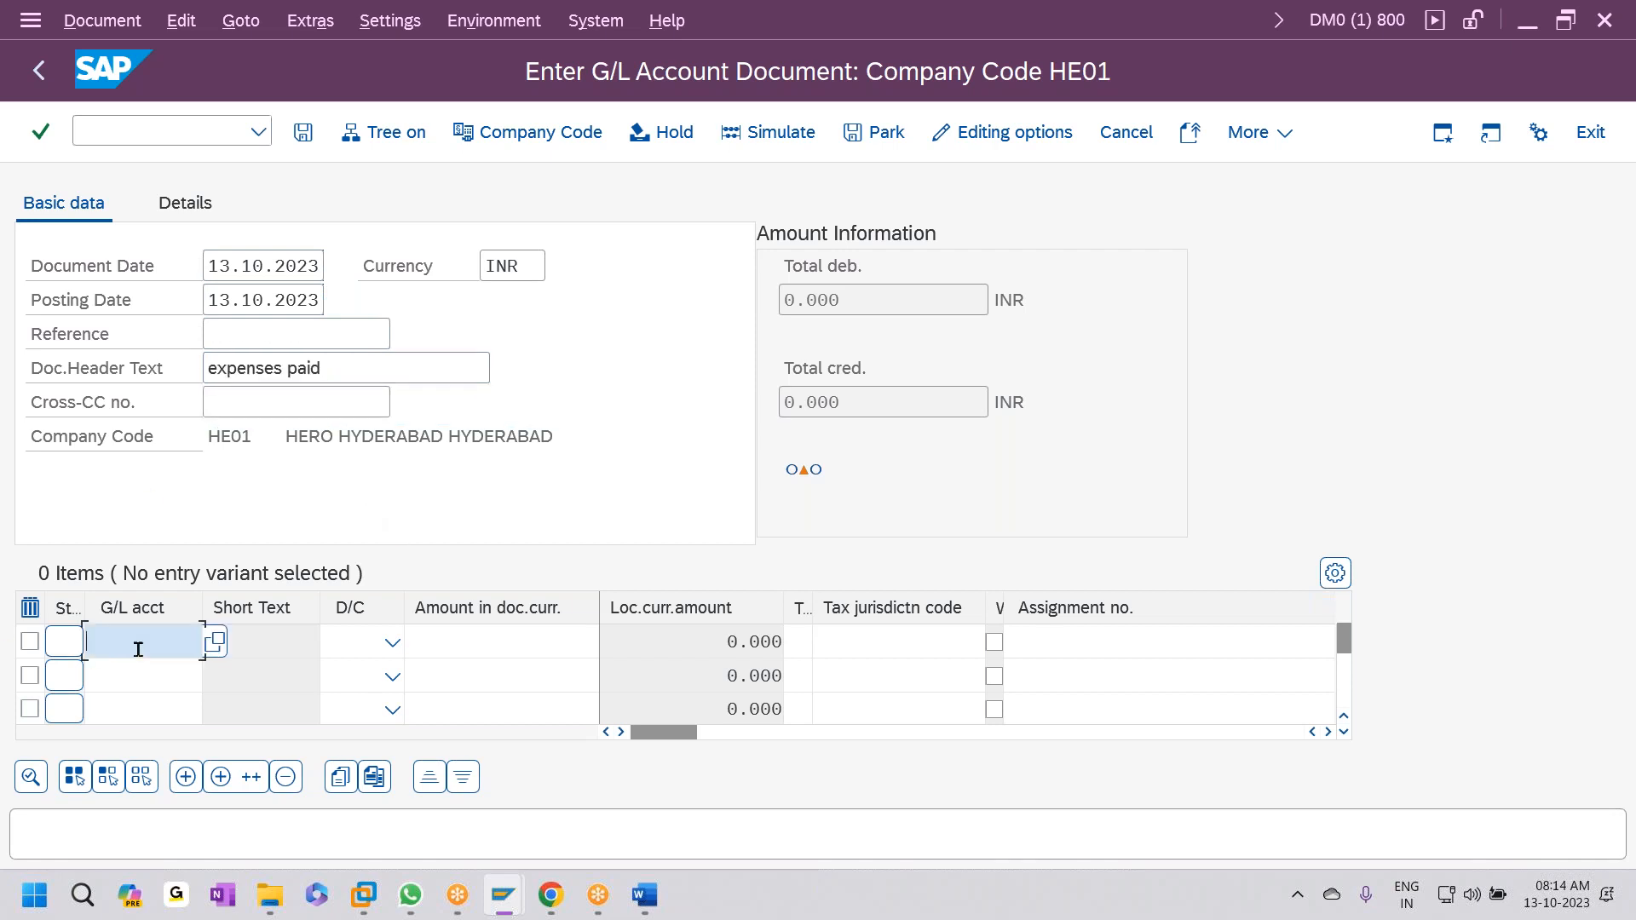
{"action": "type", "text": "420001"}
{"action": "key", "text": "Tab"}
{"action": "key", "text": "Down"}
{"action": "key", "text": "Tab"}
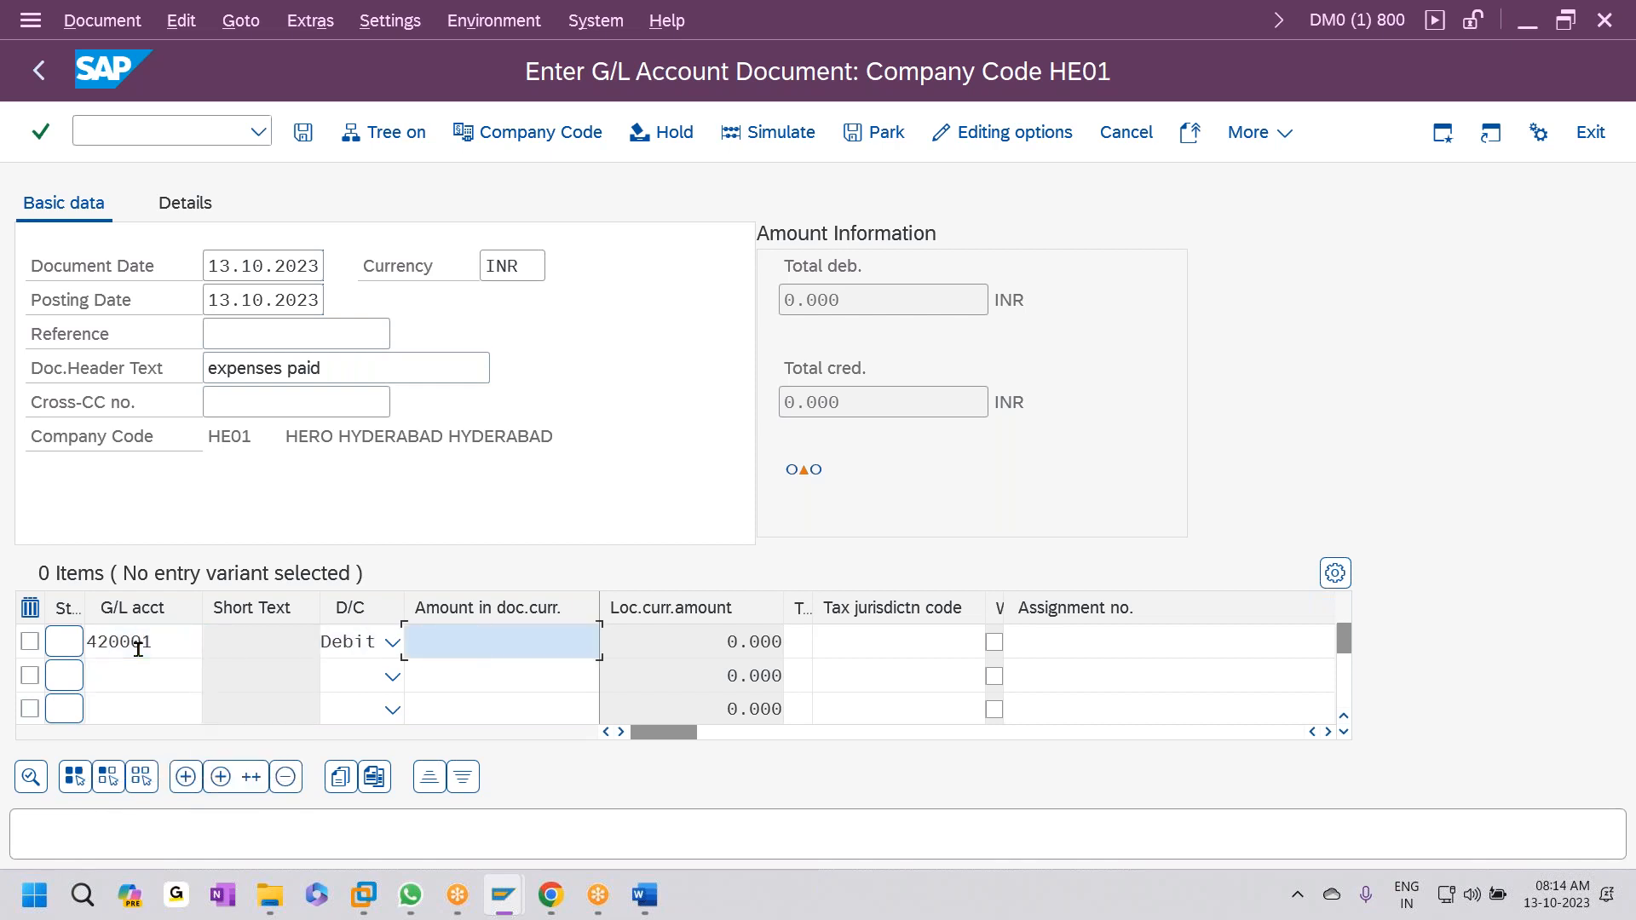
{"action": "type", "text": "5000"}
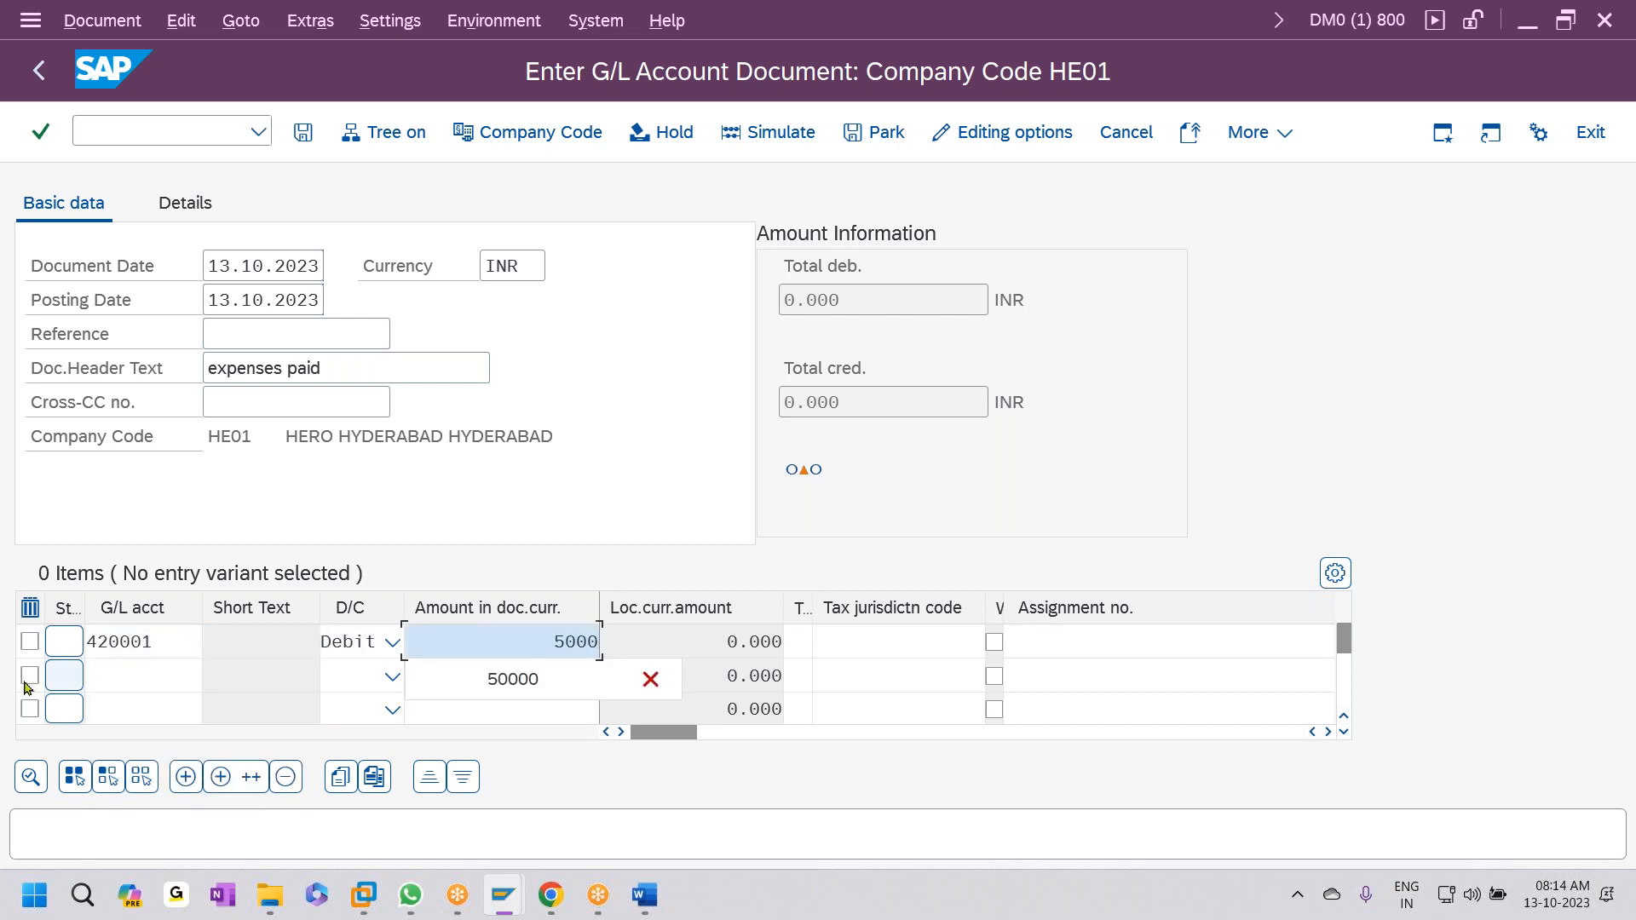
- Enter line 2 as G/L account 200701, credit 5000, and post the document
{"action": "left_click", "coordinate": [129, 679]}
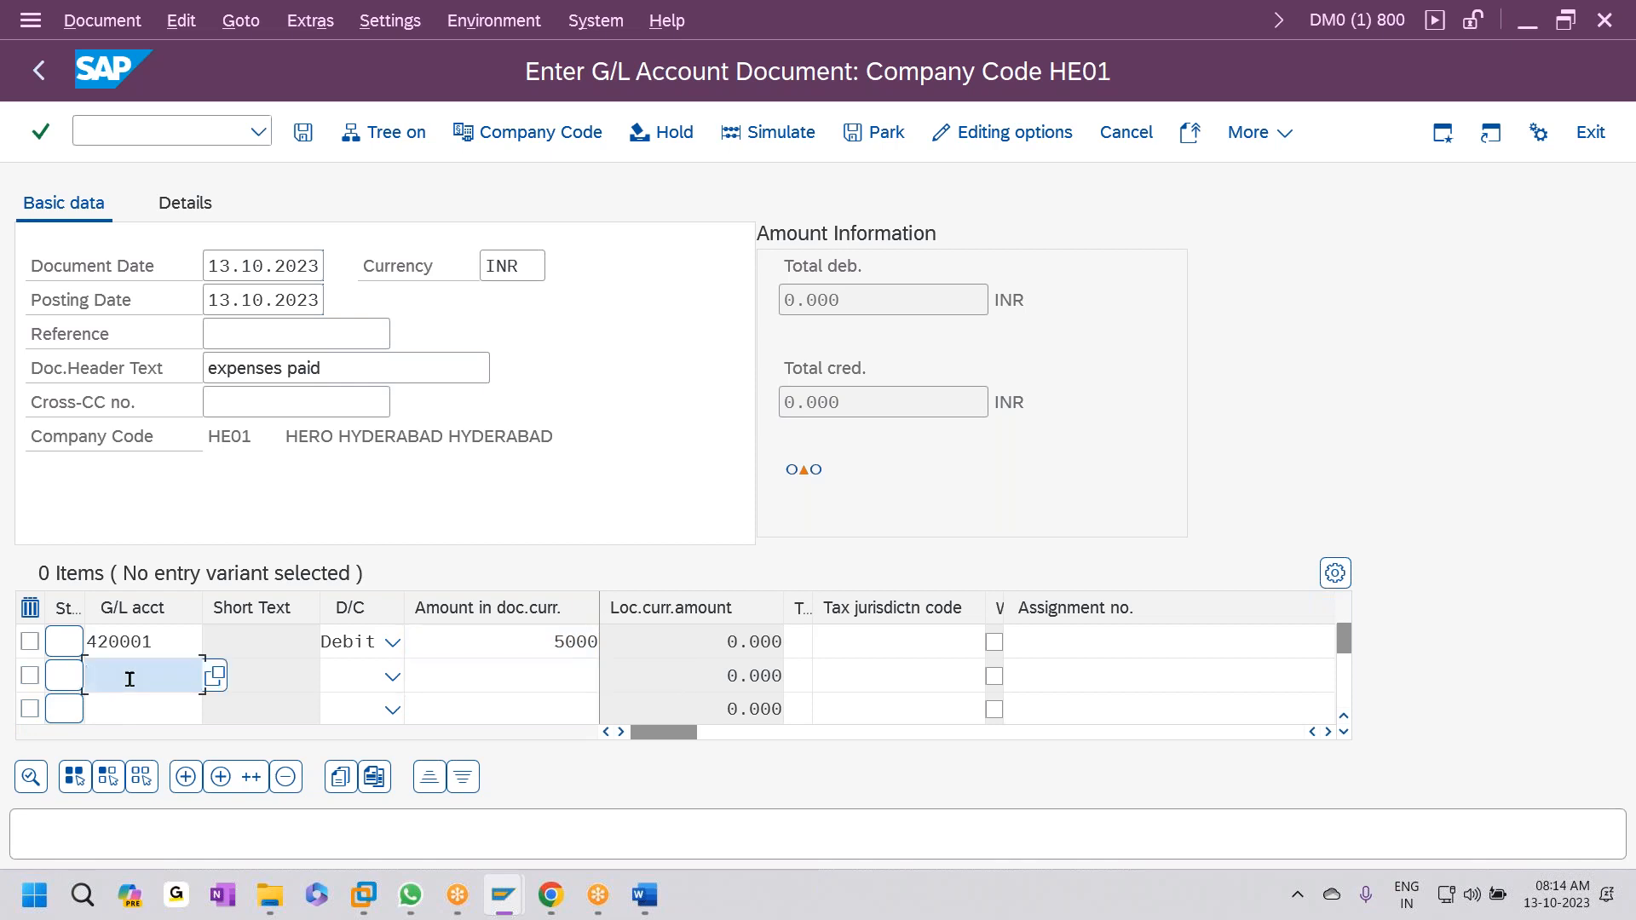
{"action": "type", "text": "200701"}
{"action": "key", "text": "Tab"}
{"action": "key", "text": "c"}
{"action": "key", "text": "Tab"}
{"action": "type", "text": "5000"}
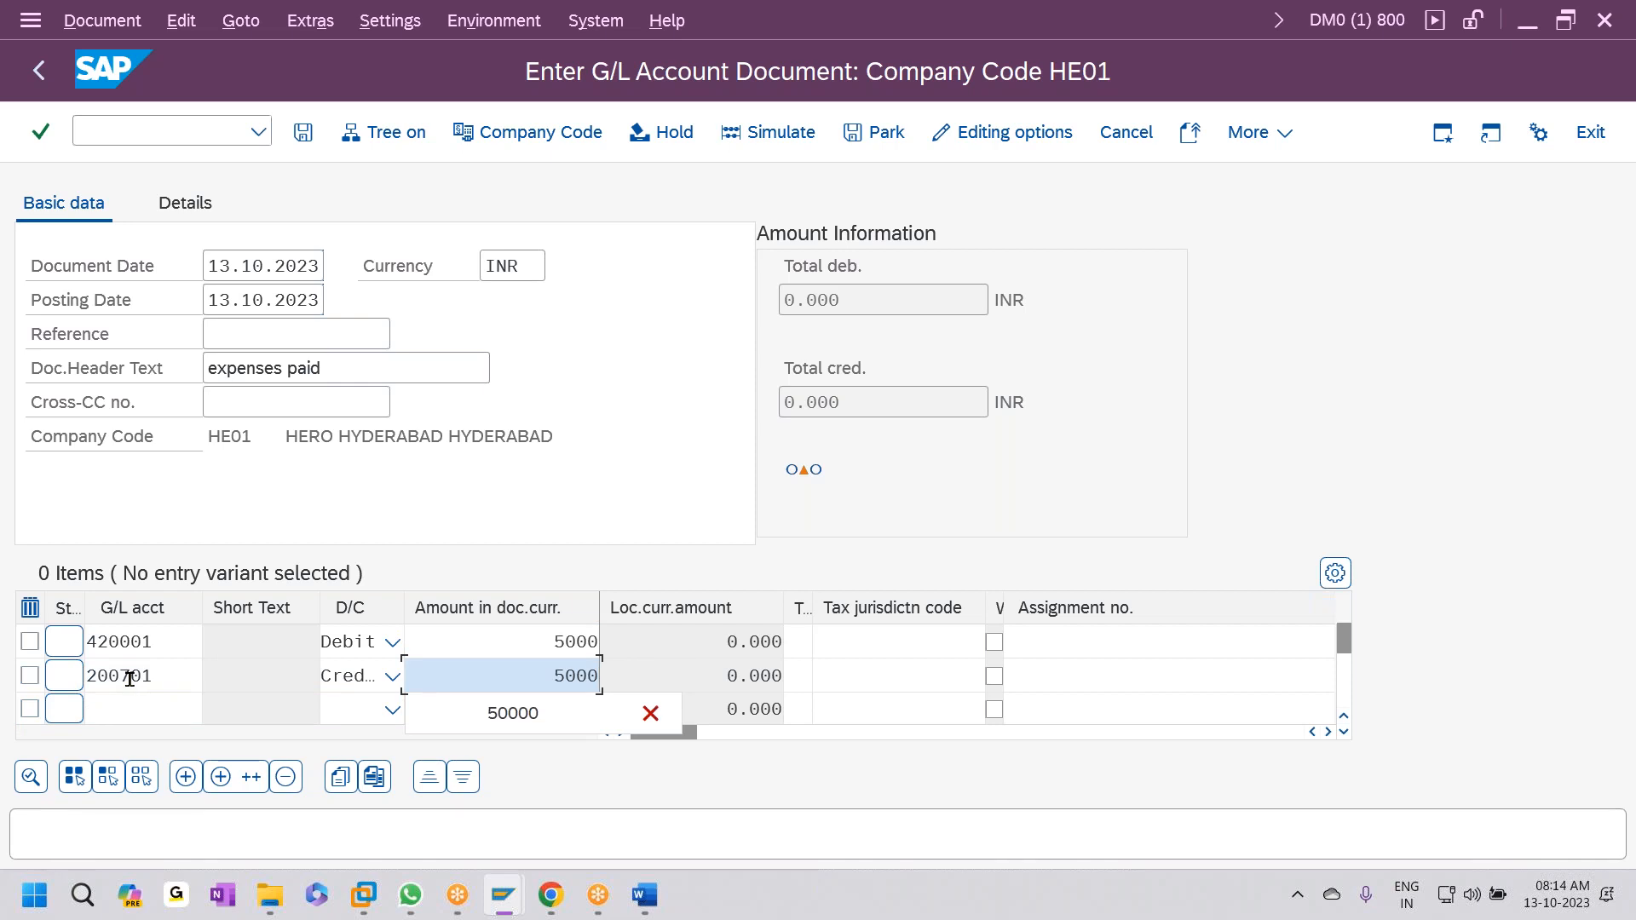
{"action": "key", "text": "Return"}
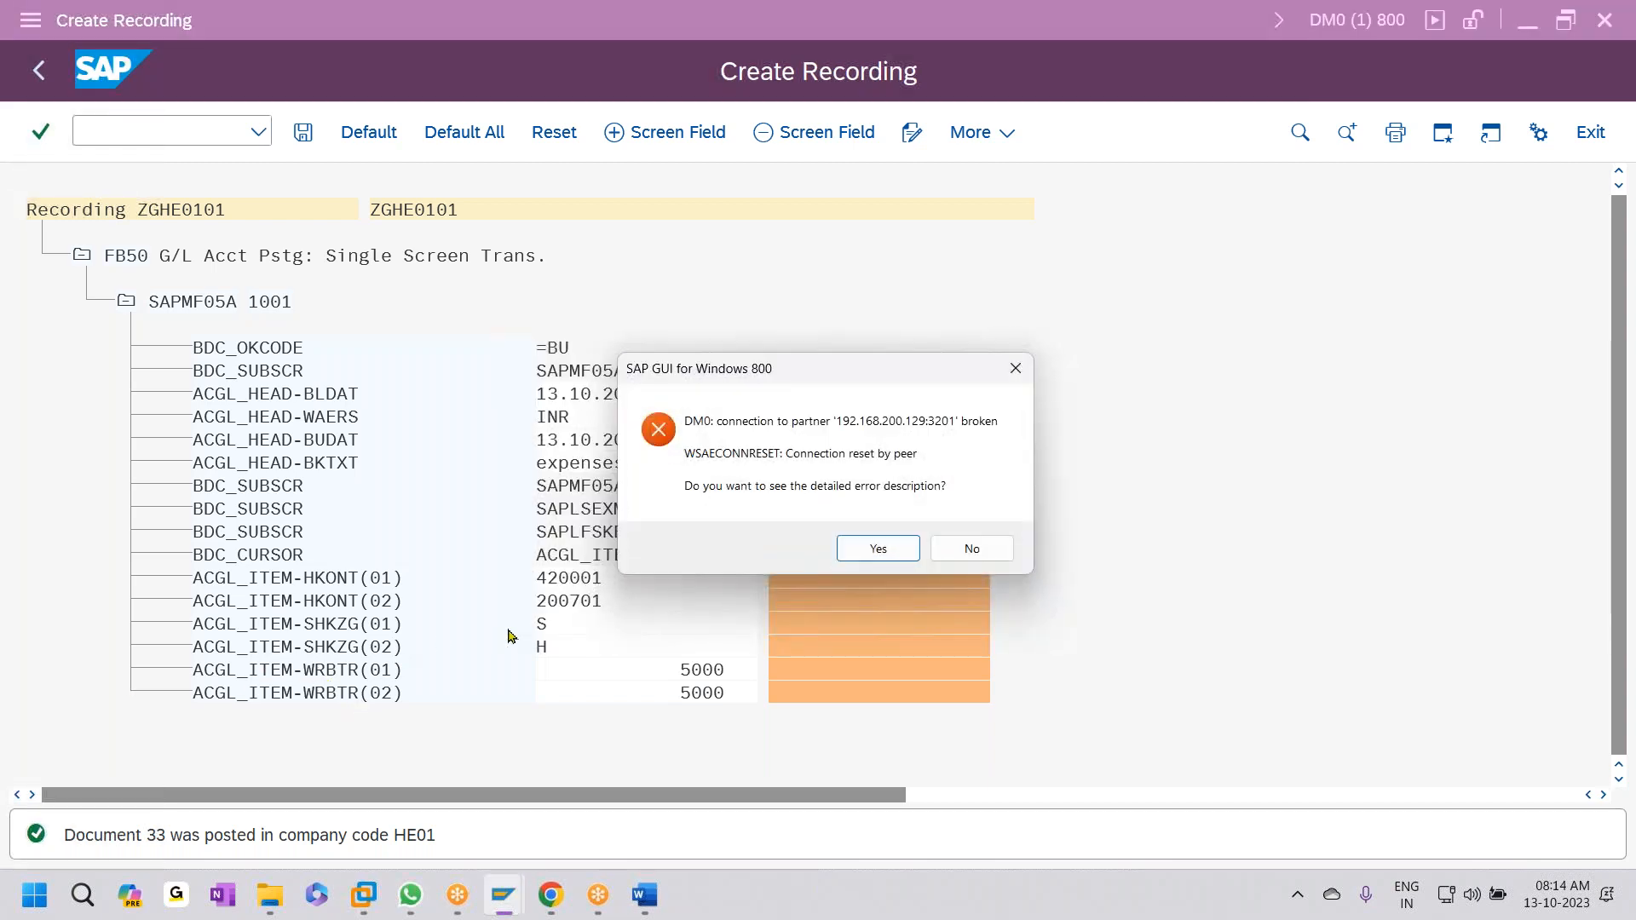
- Dismiss the connection error, log back on with user name and password, keeping the other logon
{"action": "left_click", "coordinate": [991, 552]}
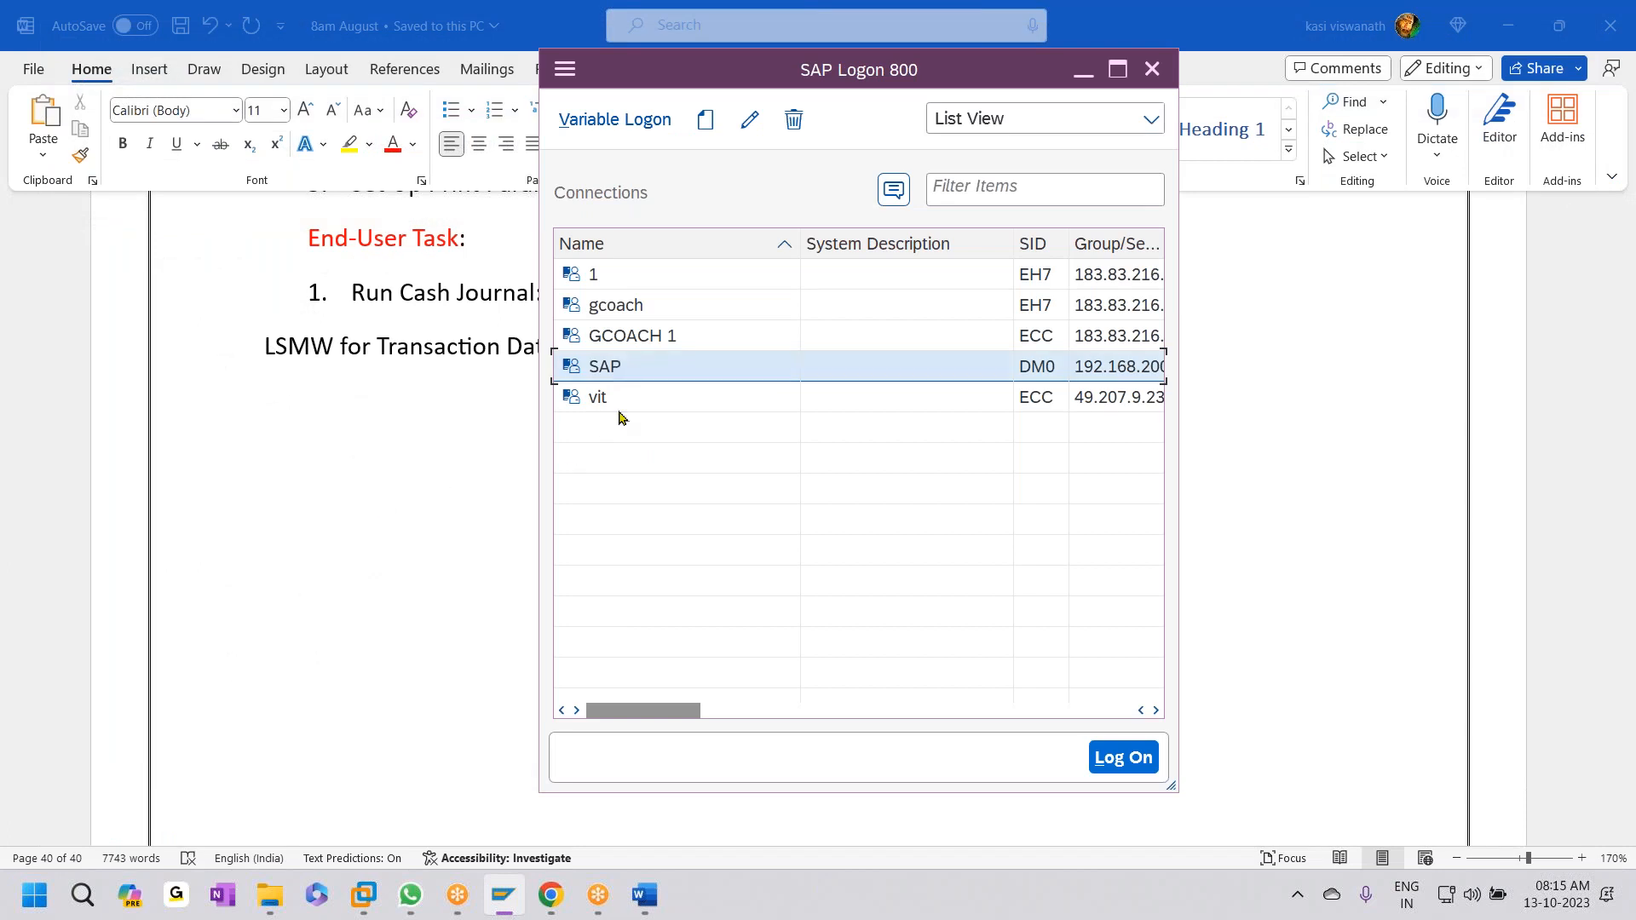
{"action": "key", "text": "Return"}
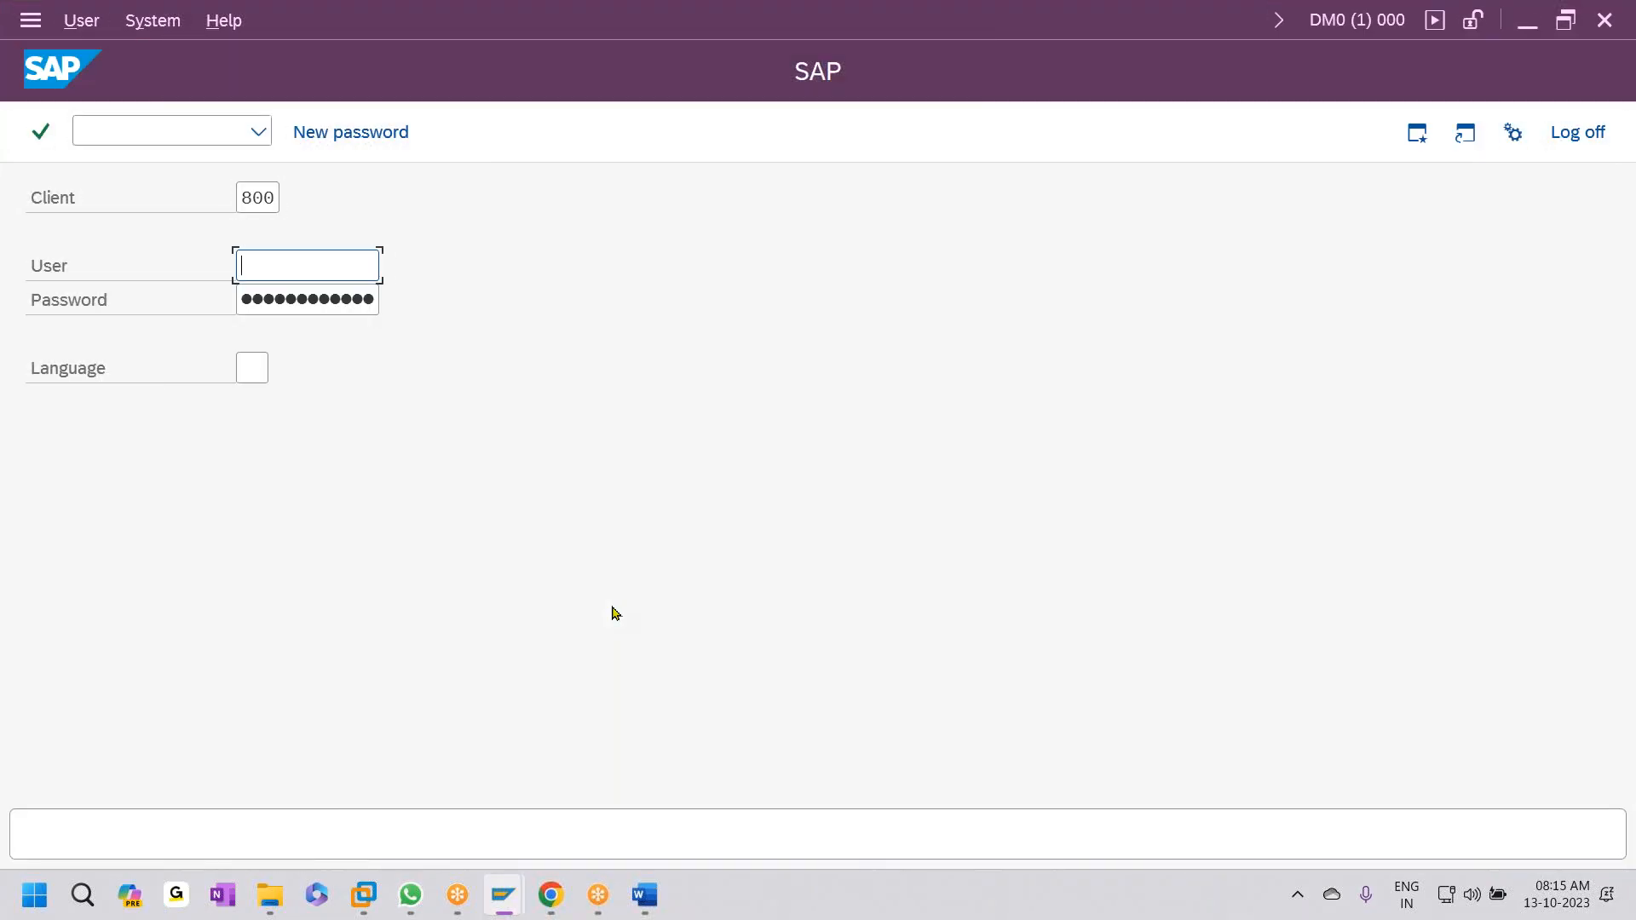
{"action": "type", "text": "sapuser"}
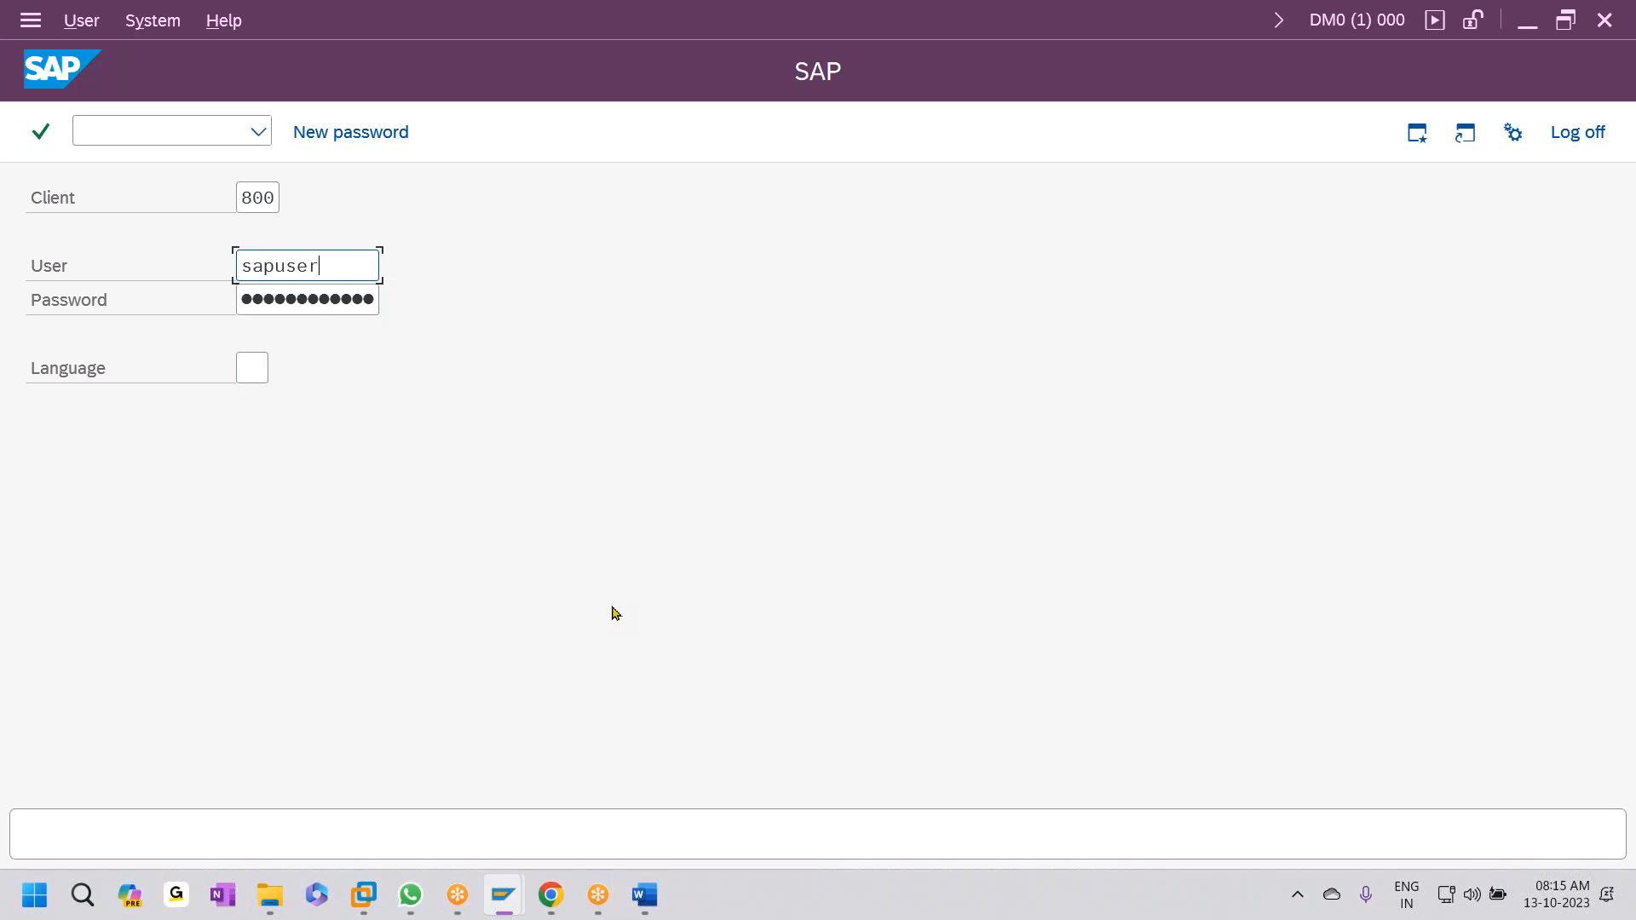
{"action": "key", "text": "Tab"}
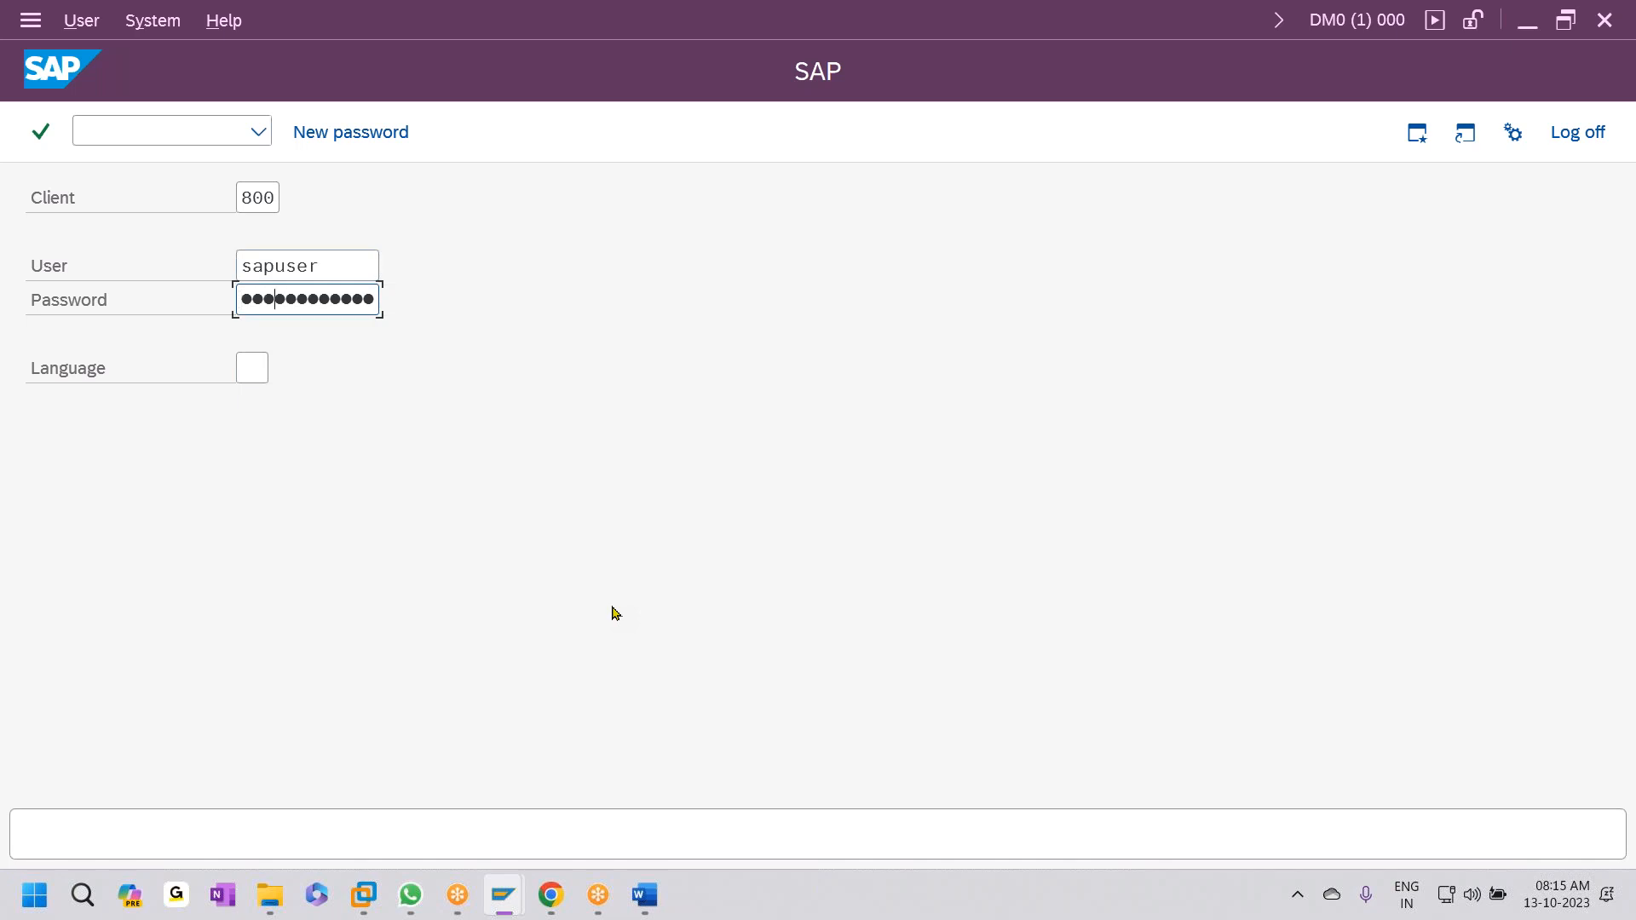
{"action": "key", "text": "Return"}
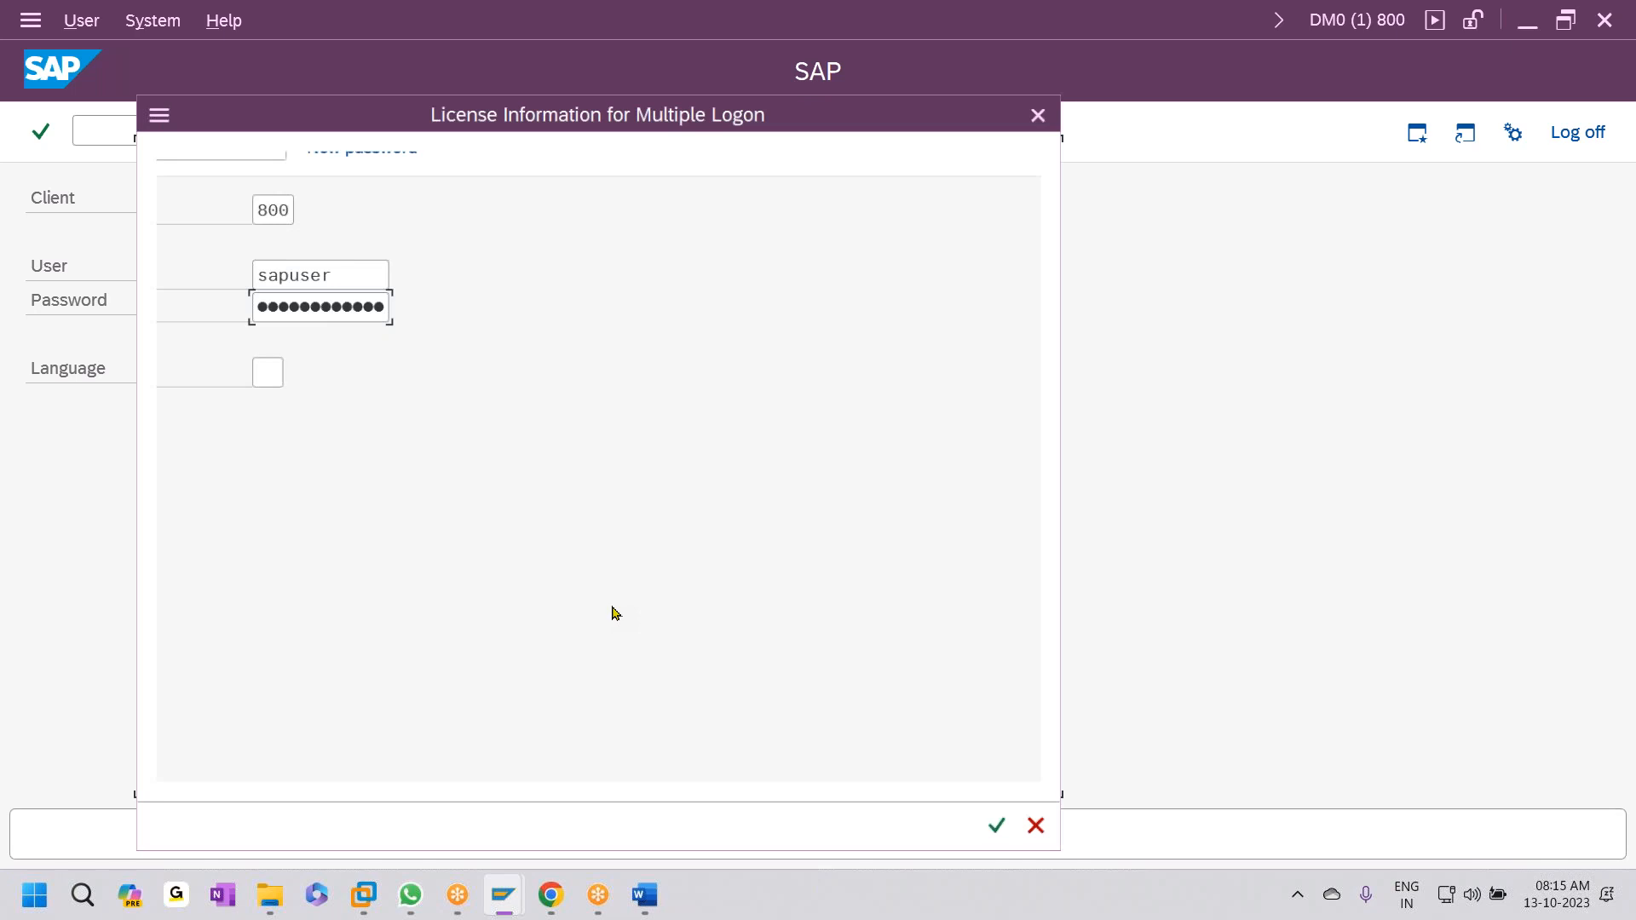
{"action": "left_click", "coordinate": [499, 548]}
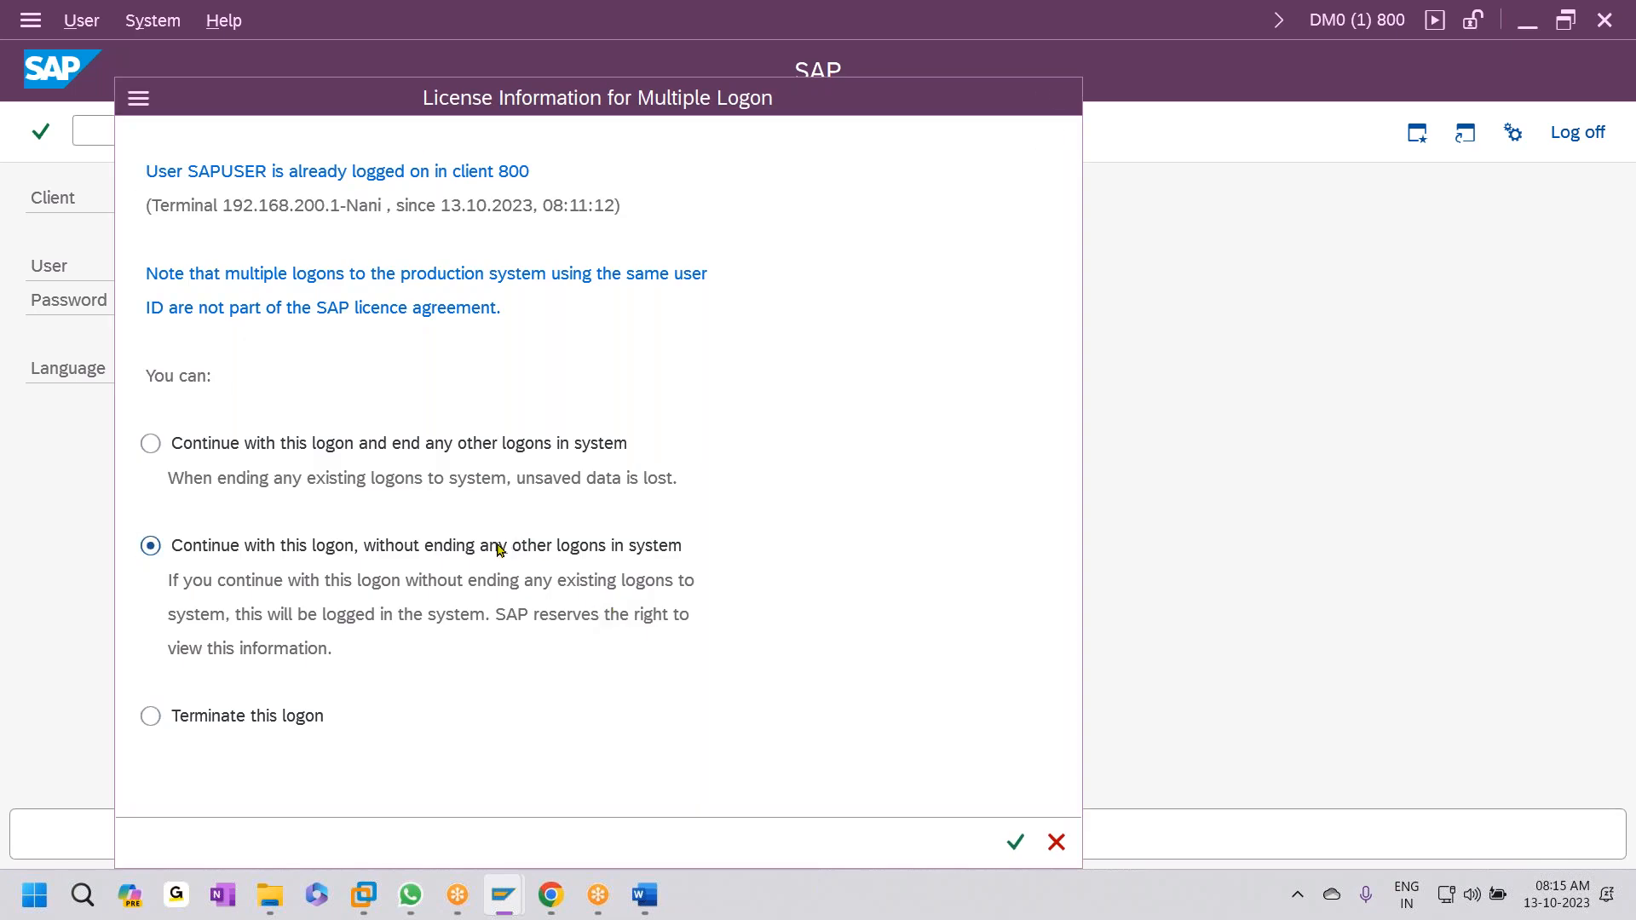
{"action": "key", "text": "Return"}
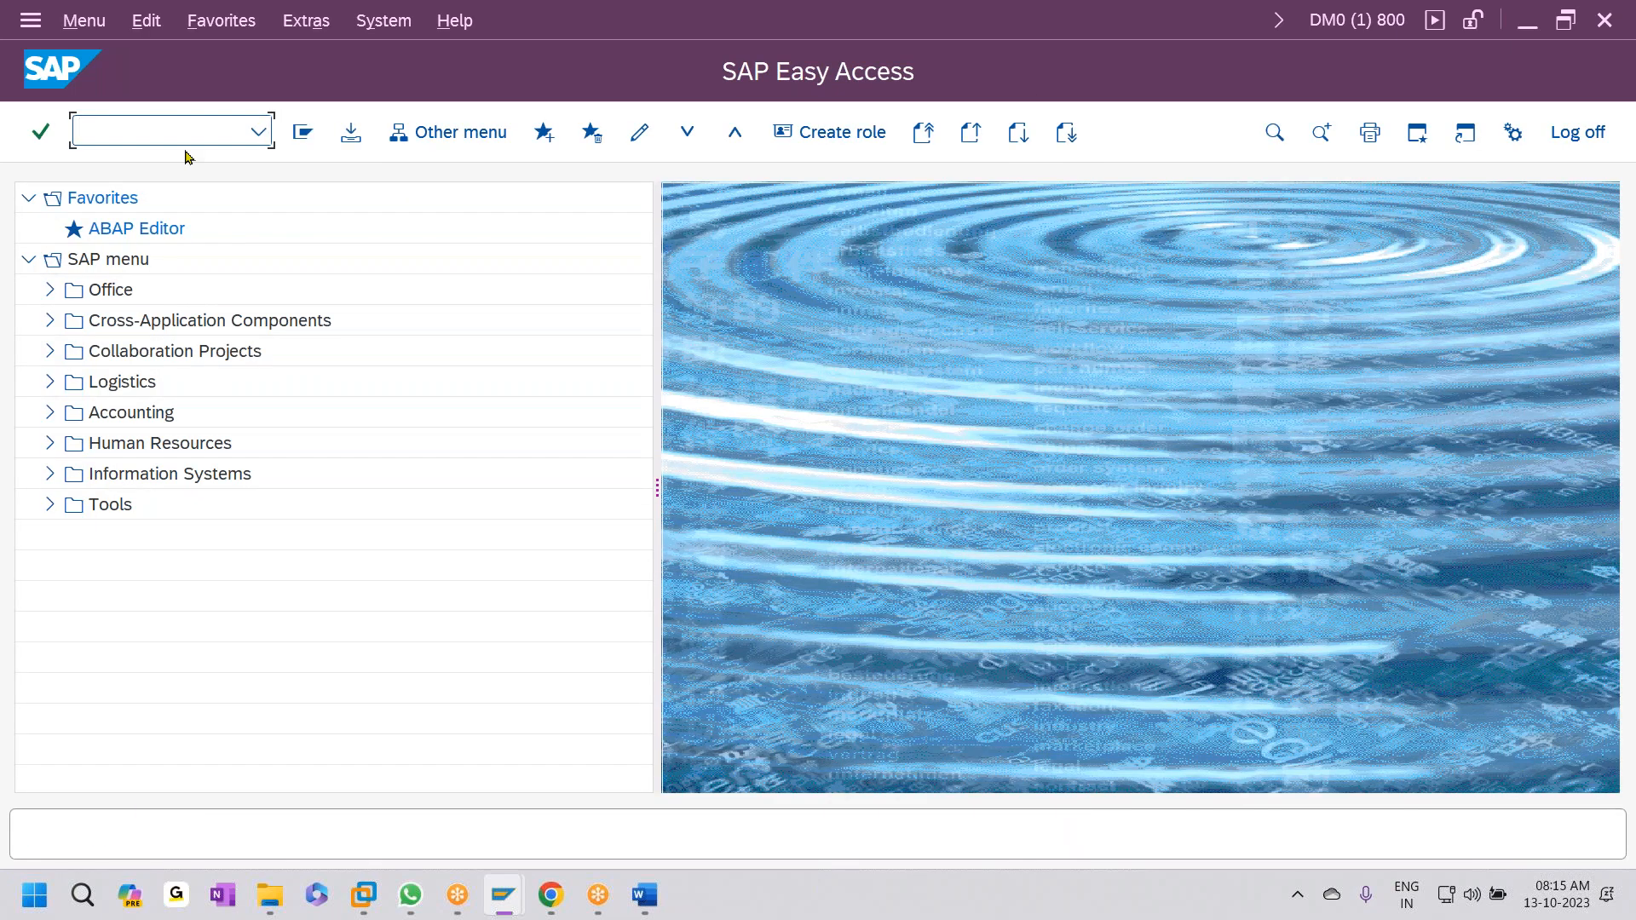
- Reopen ZGHE0101's object attributes in LSMW, which stay display-only because of a lock
{"action": "type", "text": "lsmw"}
{"action": "key", "text": "Return"}
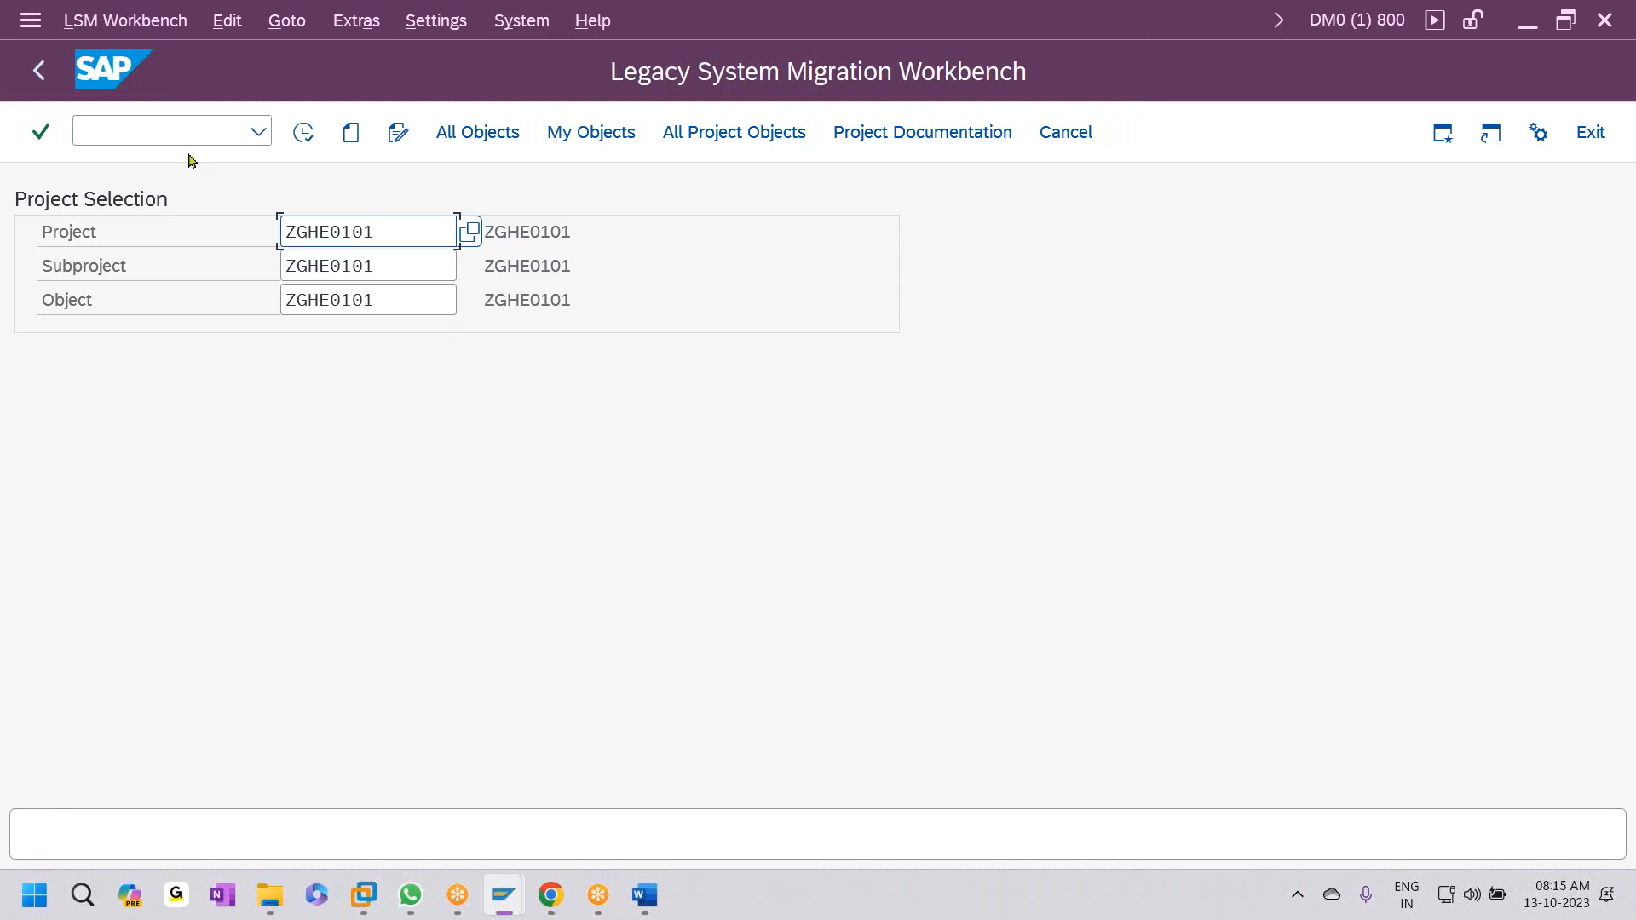
{"action": "left_click", "coordinate": [306, 135]}
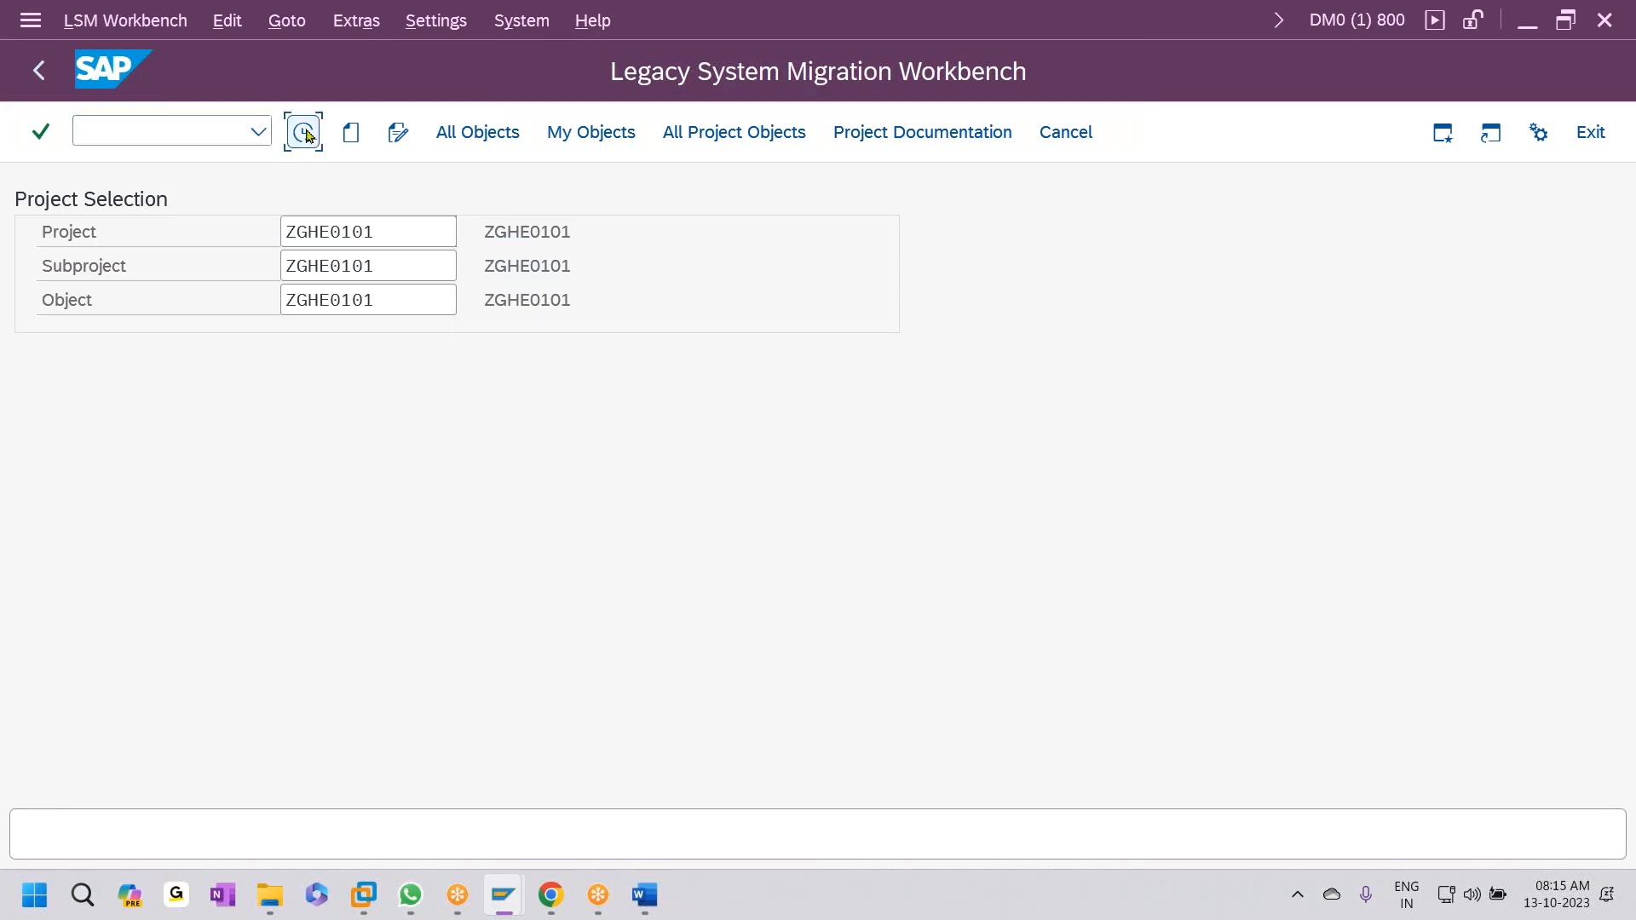
{"action": "left_click", "coordinate": [312, 140]}
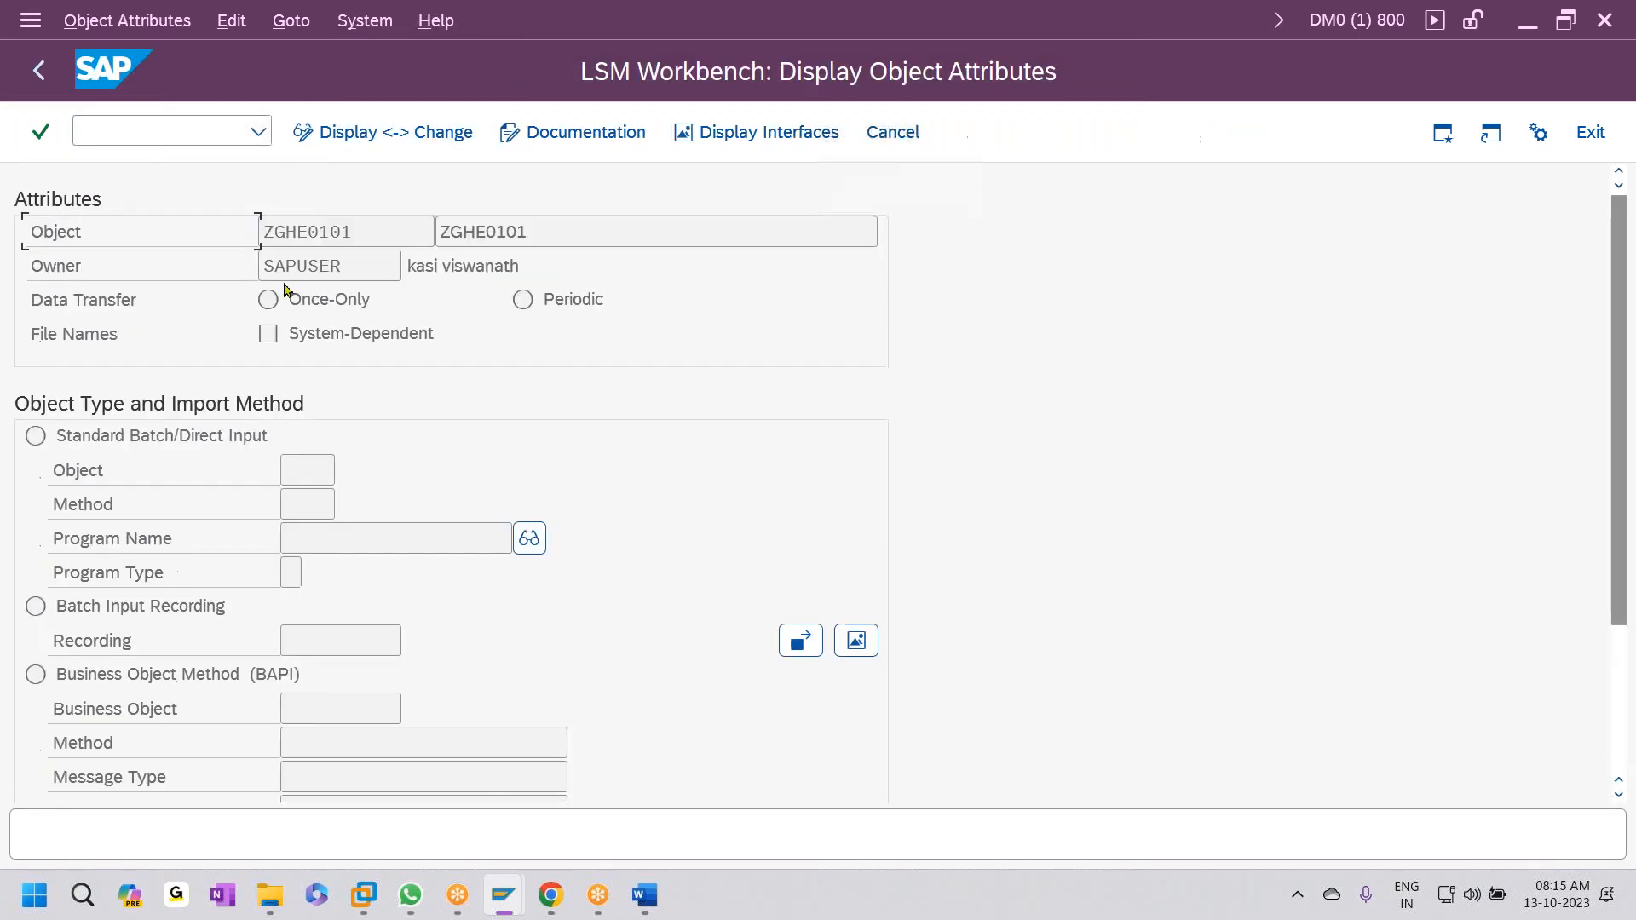
{"action": "left_click", "coordinate": [379, 134]}
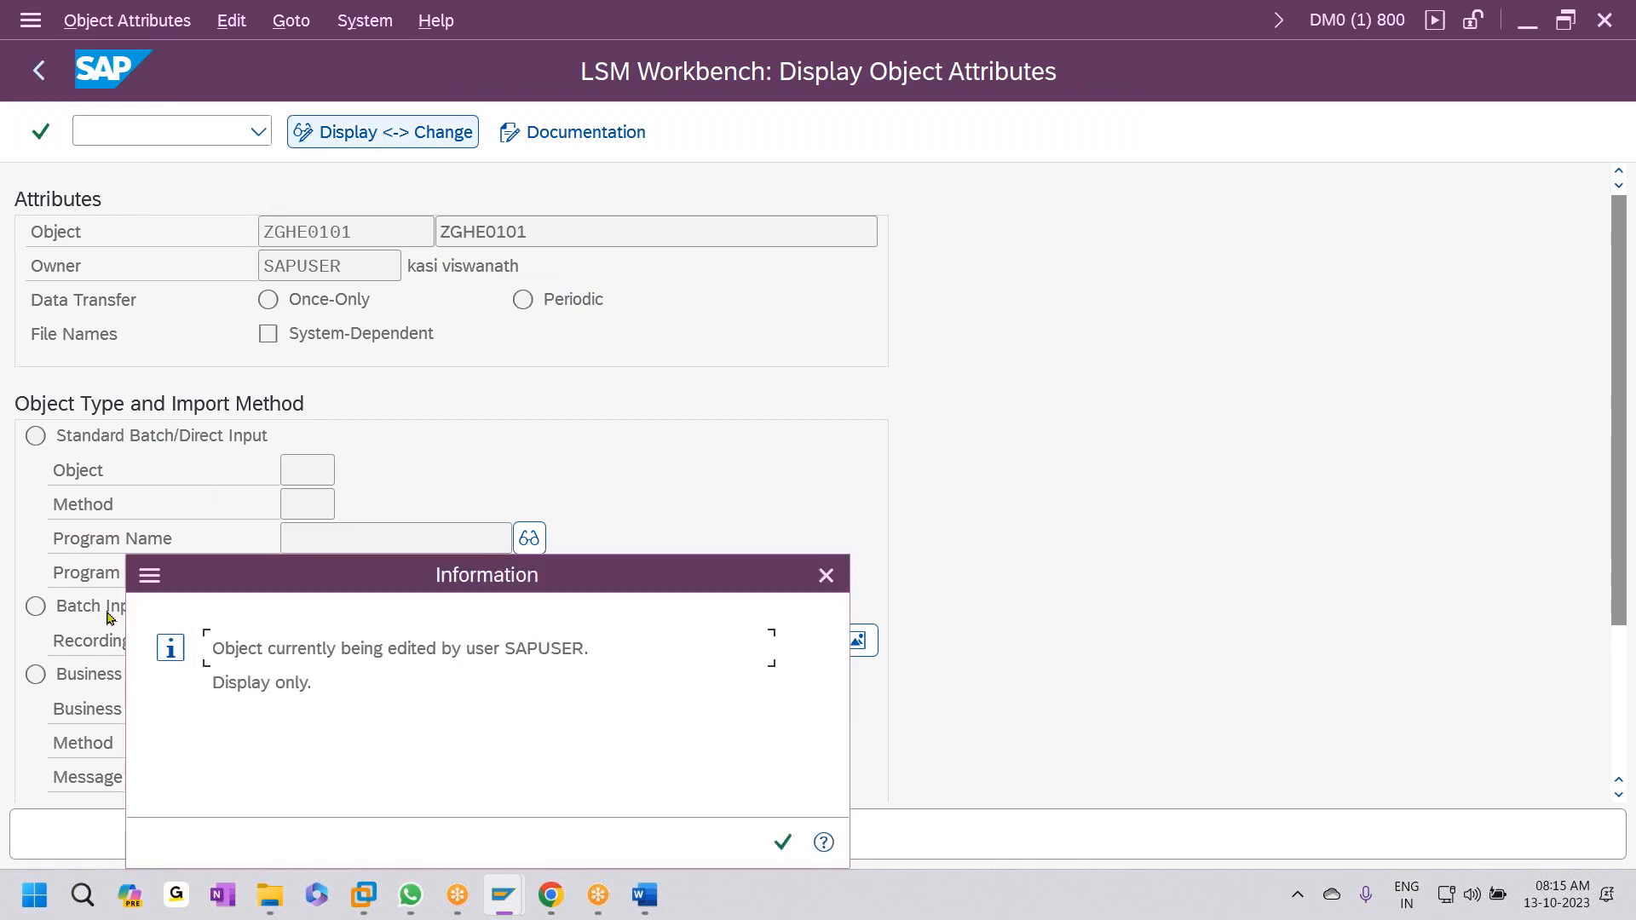
{"action": "left_click_drag", "start_coordinate": [600, 581], "coordinate": [639, 506]}
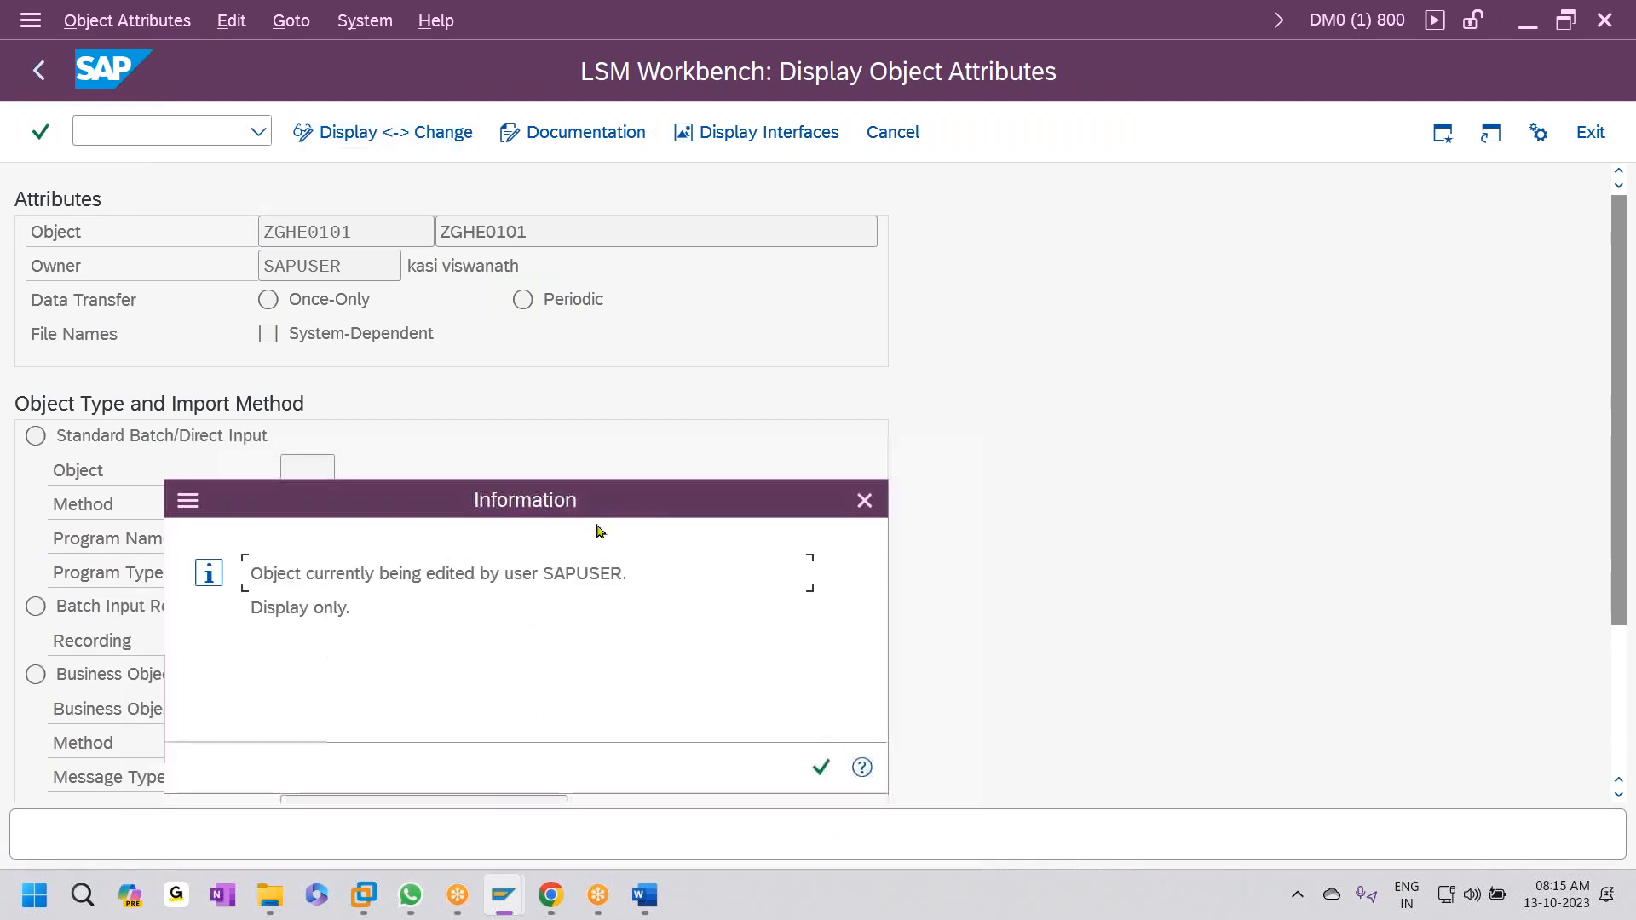
{"action": "left_click", "coordinate": [820, 771]}
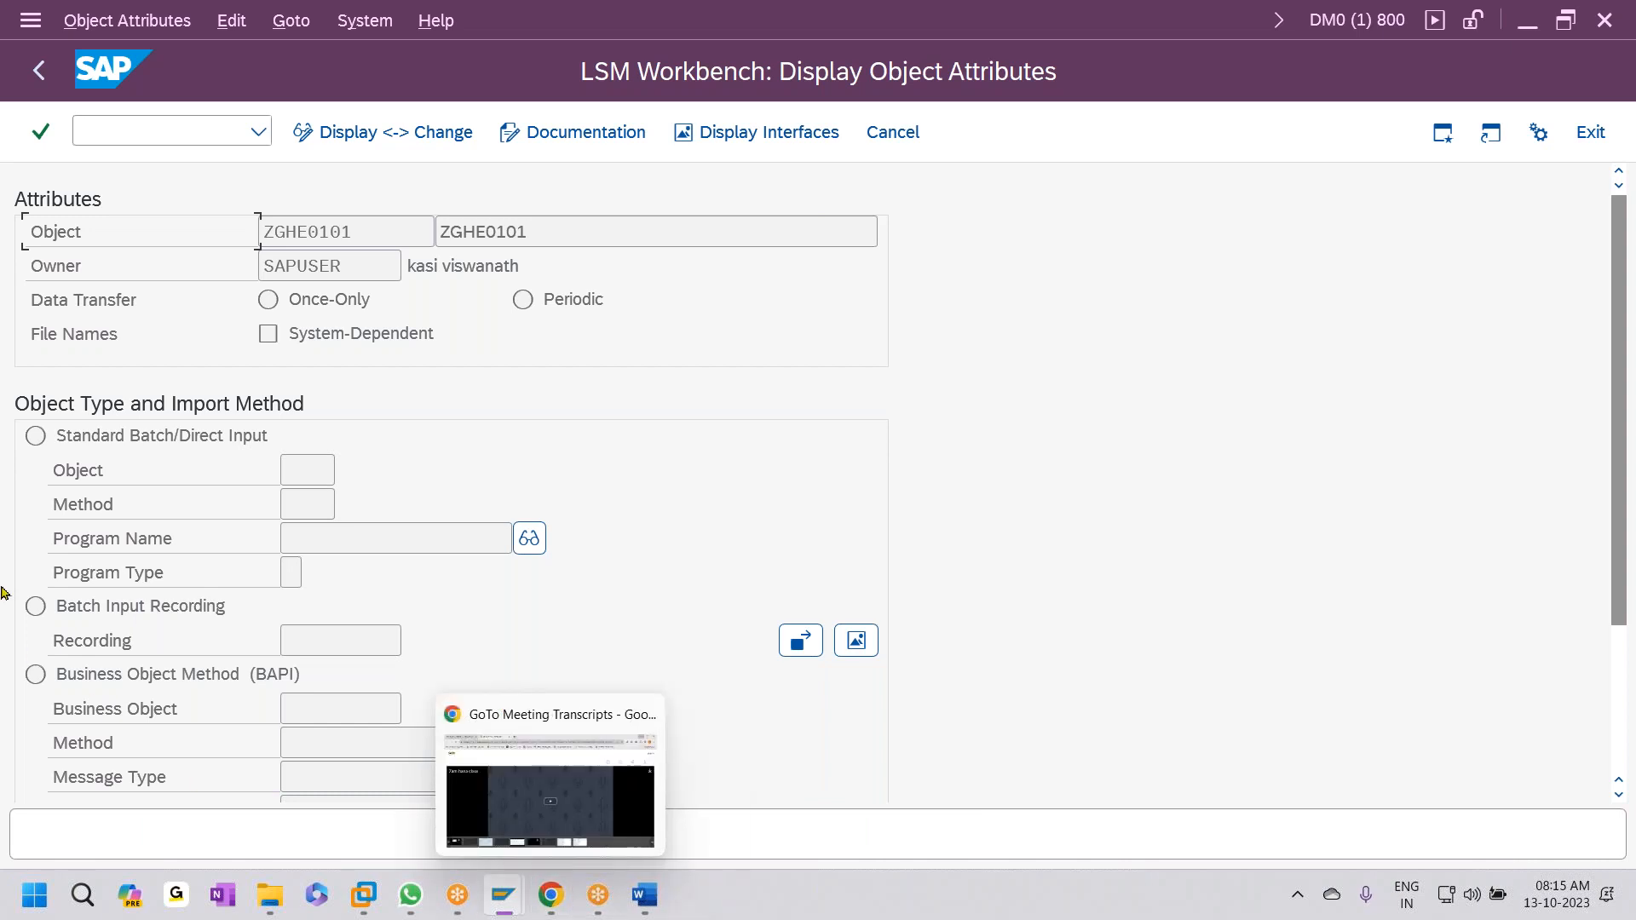
{"action": "left_click", "coordinate": [37, 607]}
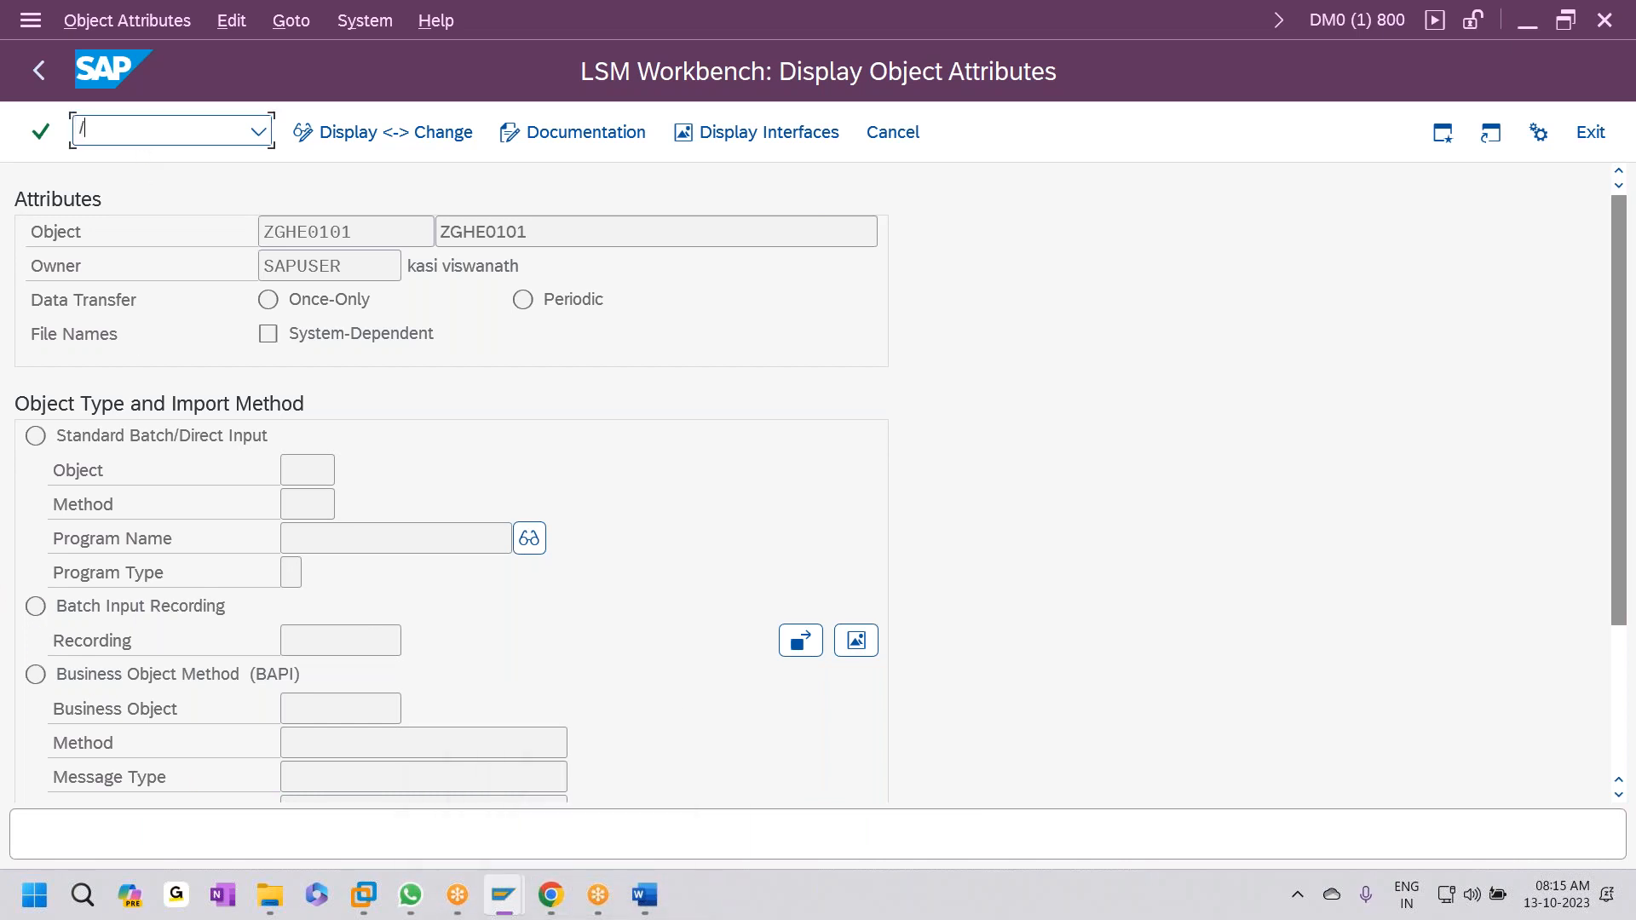
- Delete the stale ZGHE0101 lock entry in SM12 and return to LSMW
{"action": "type", "text": "/nsm12"}
{"action": "key", "text": "Return"}
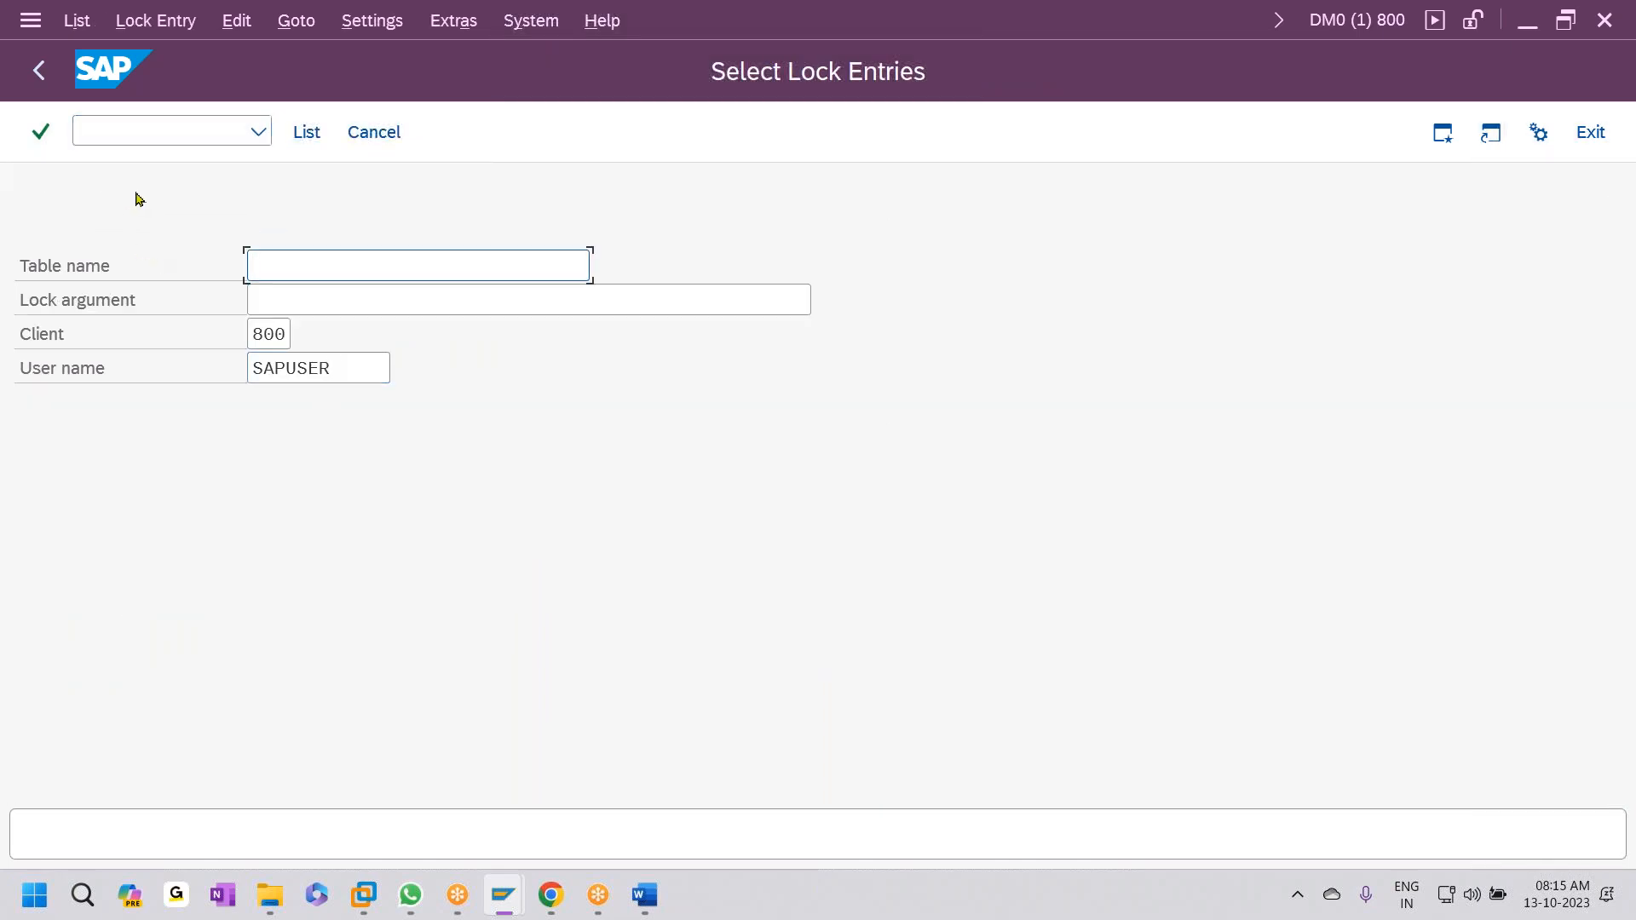
{"action": "left_click", "coordinate": [308, 132]}
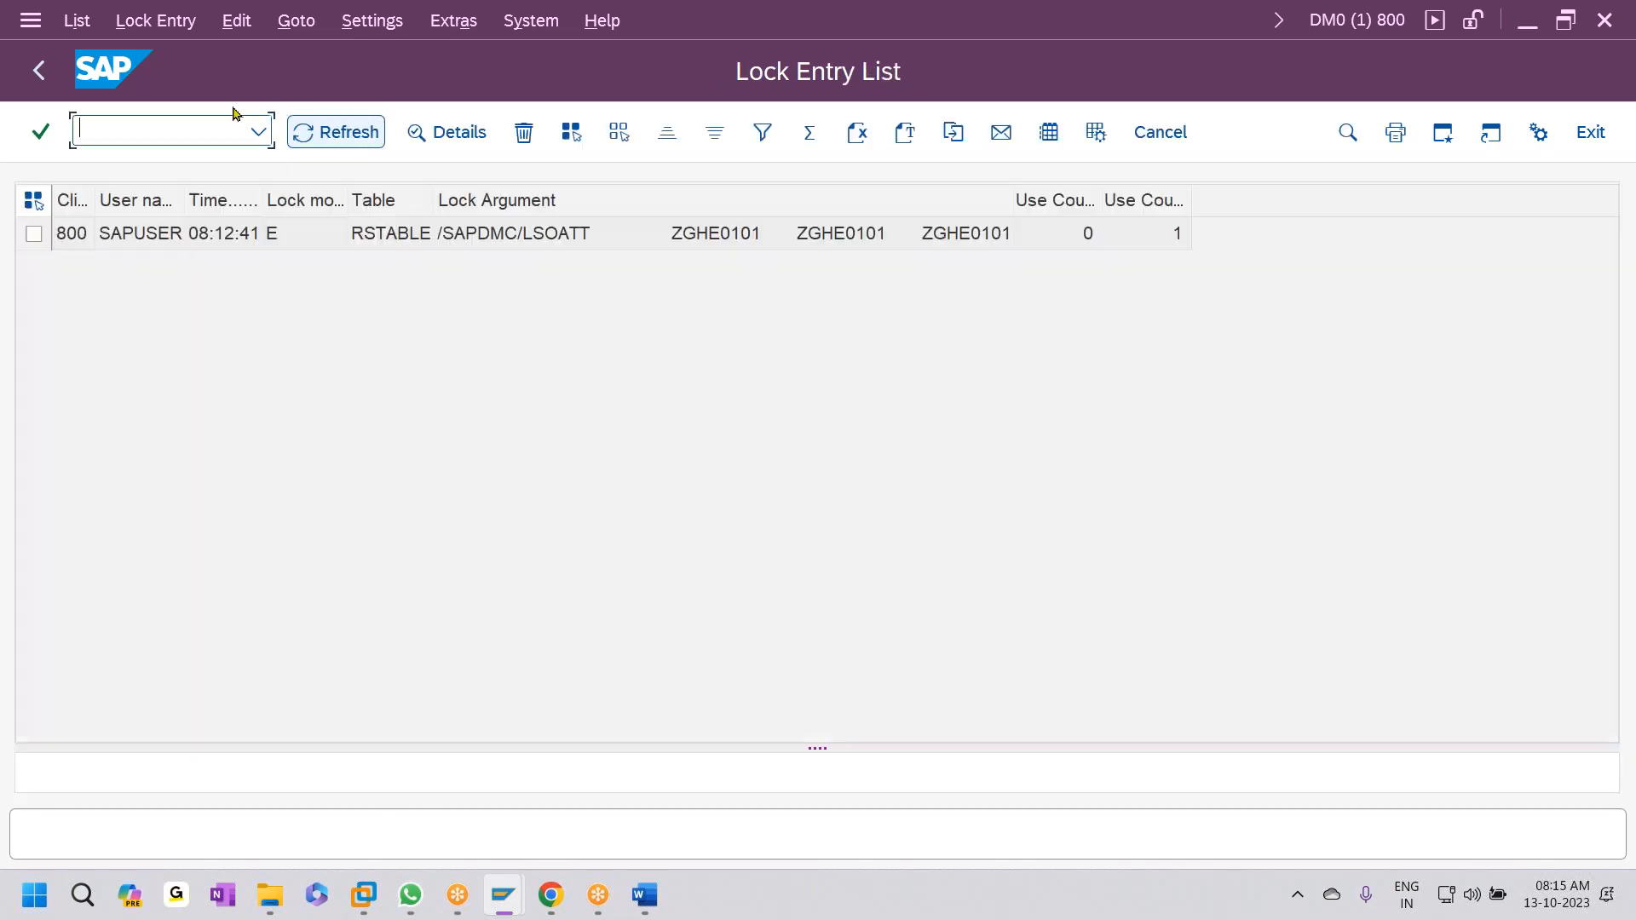
{"action": "left_click", "coordinate": [33, 201]}
{"action": "left_click", "coordinate": [524, 132]}
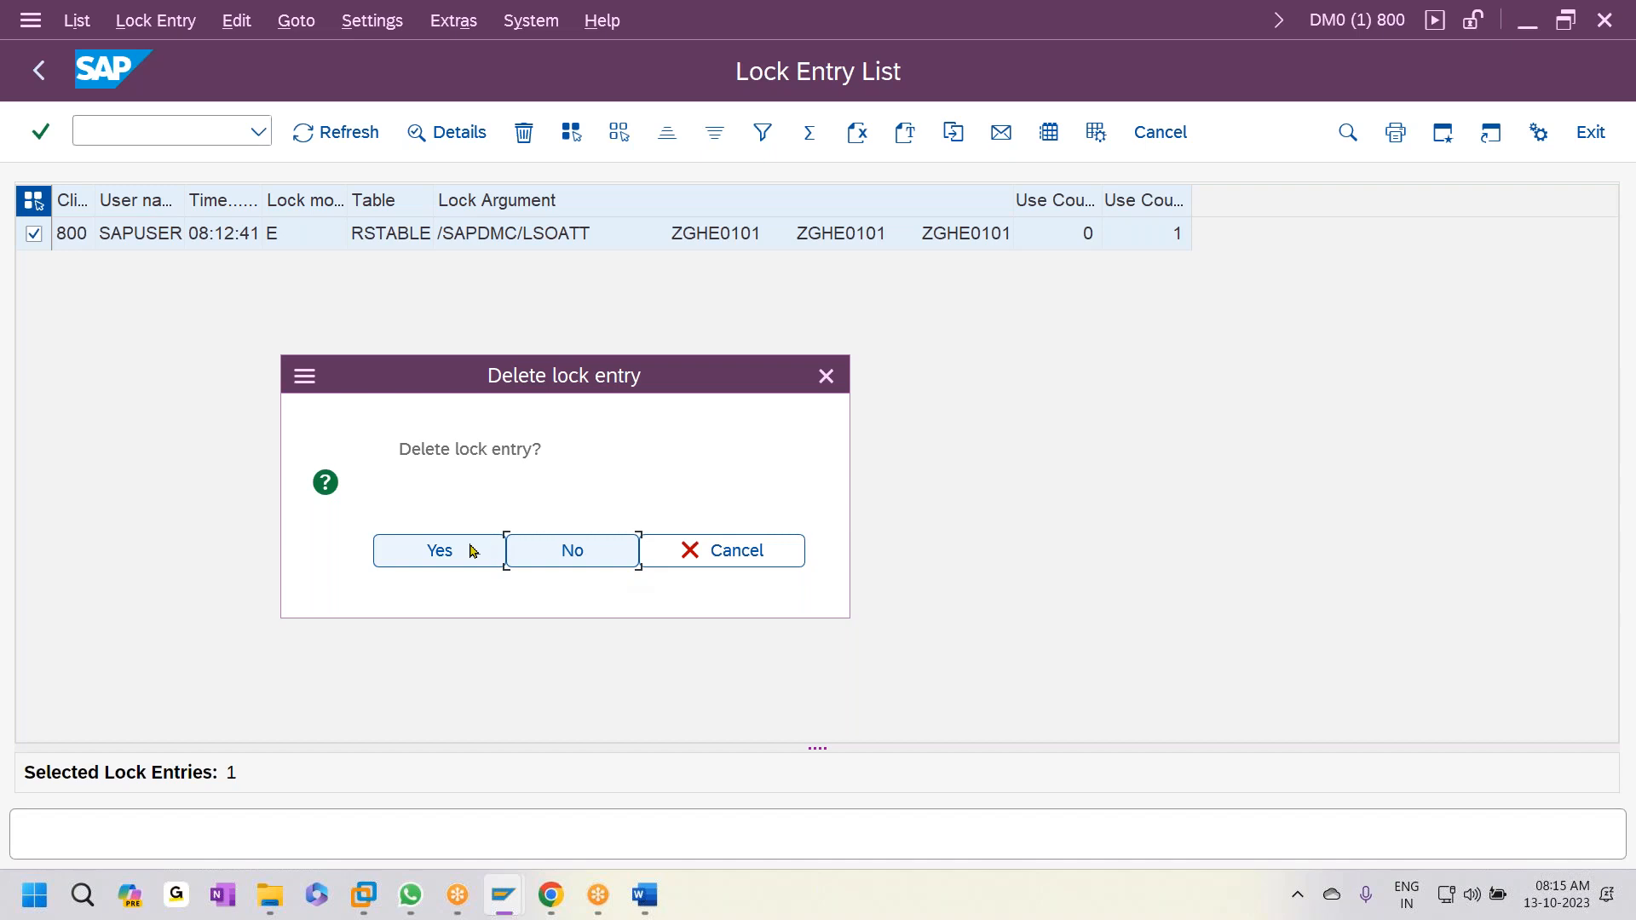
{"action": "left_click", "coordinate": [472, 550]}
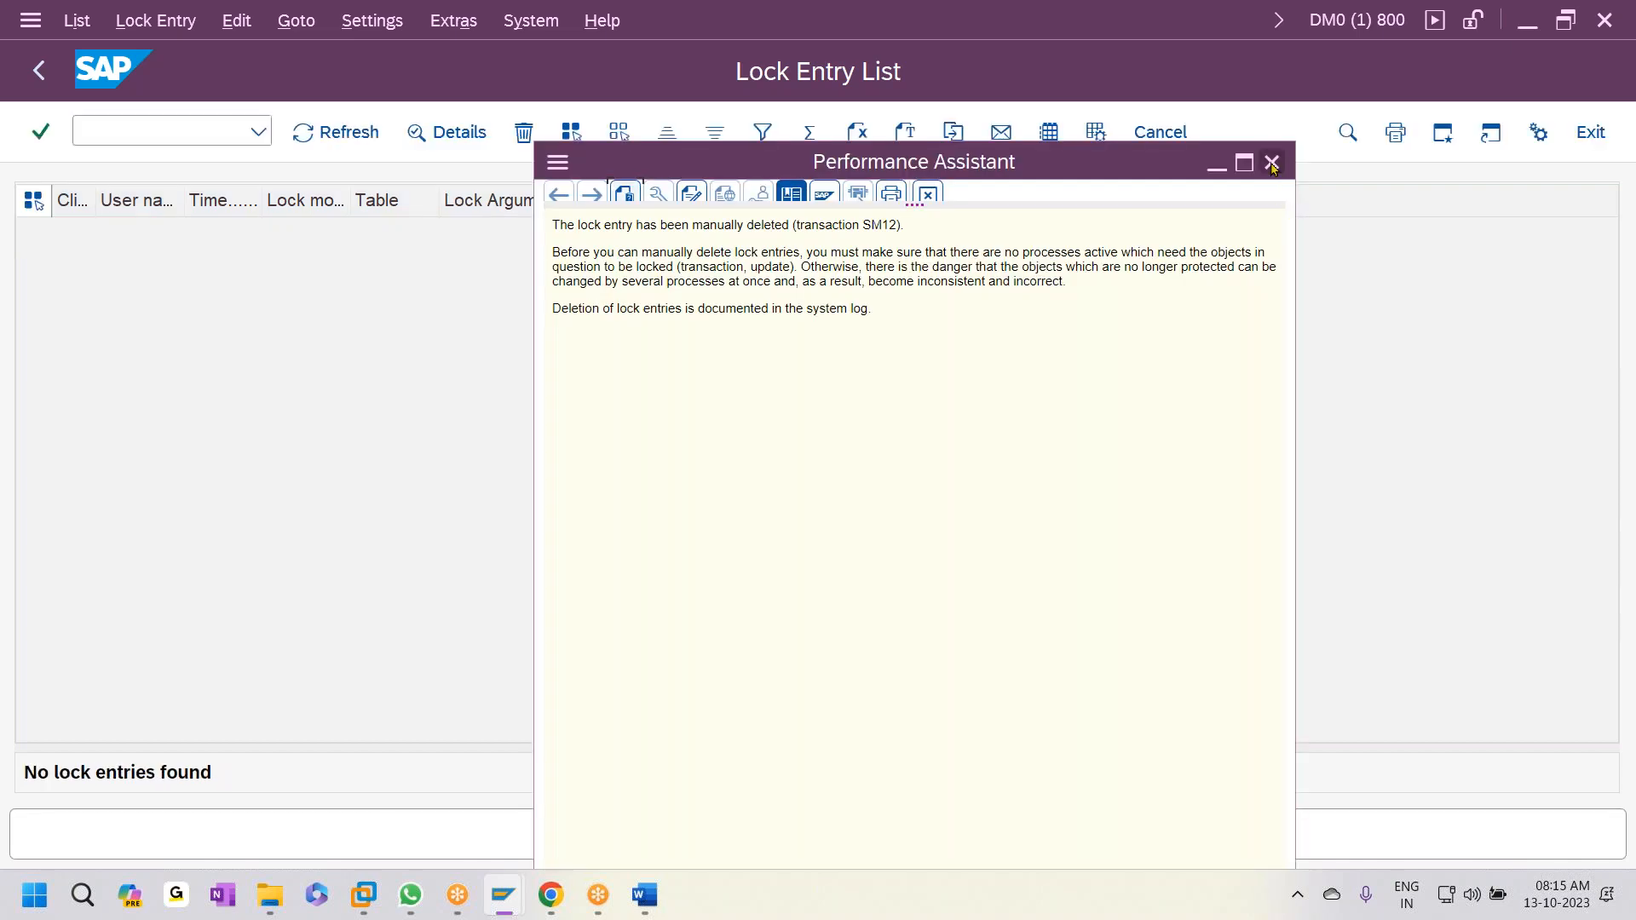
{"action": "left_click", "coordinate": [1272, 162]}
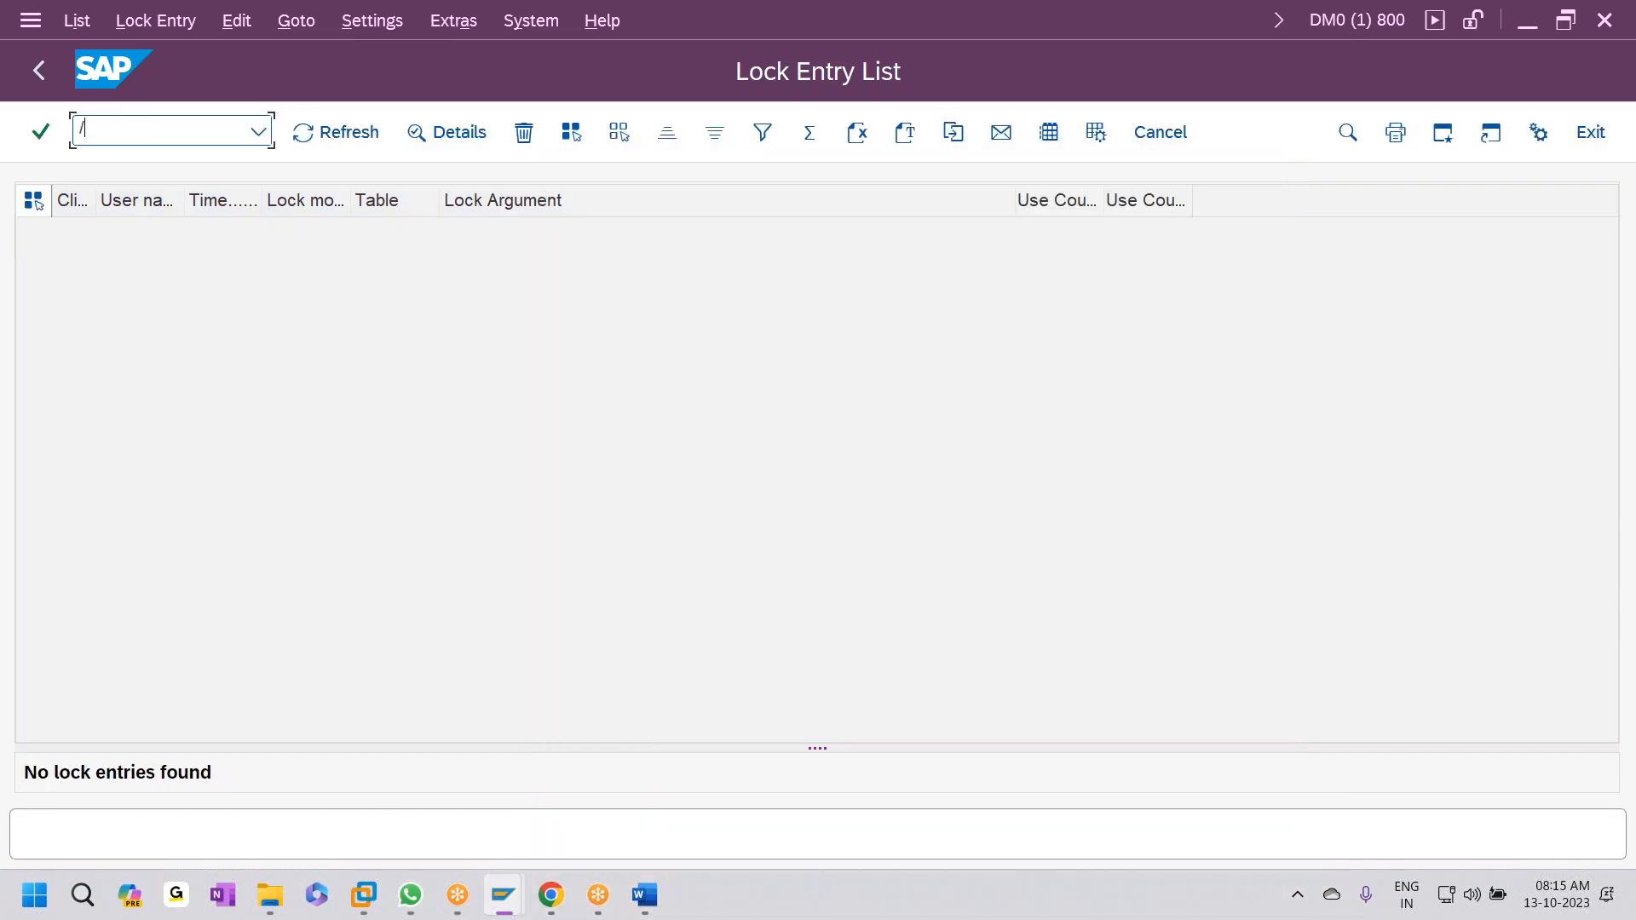
{"action": "key", "text": "Return"}
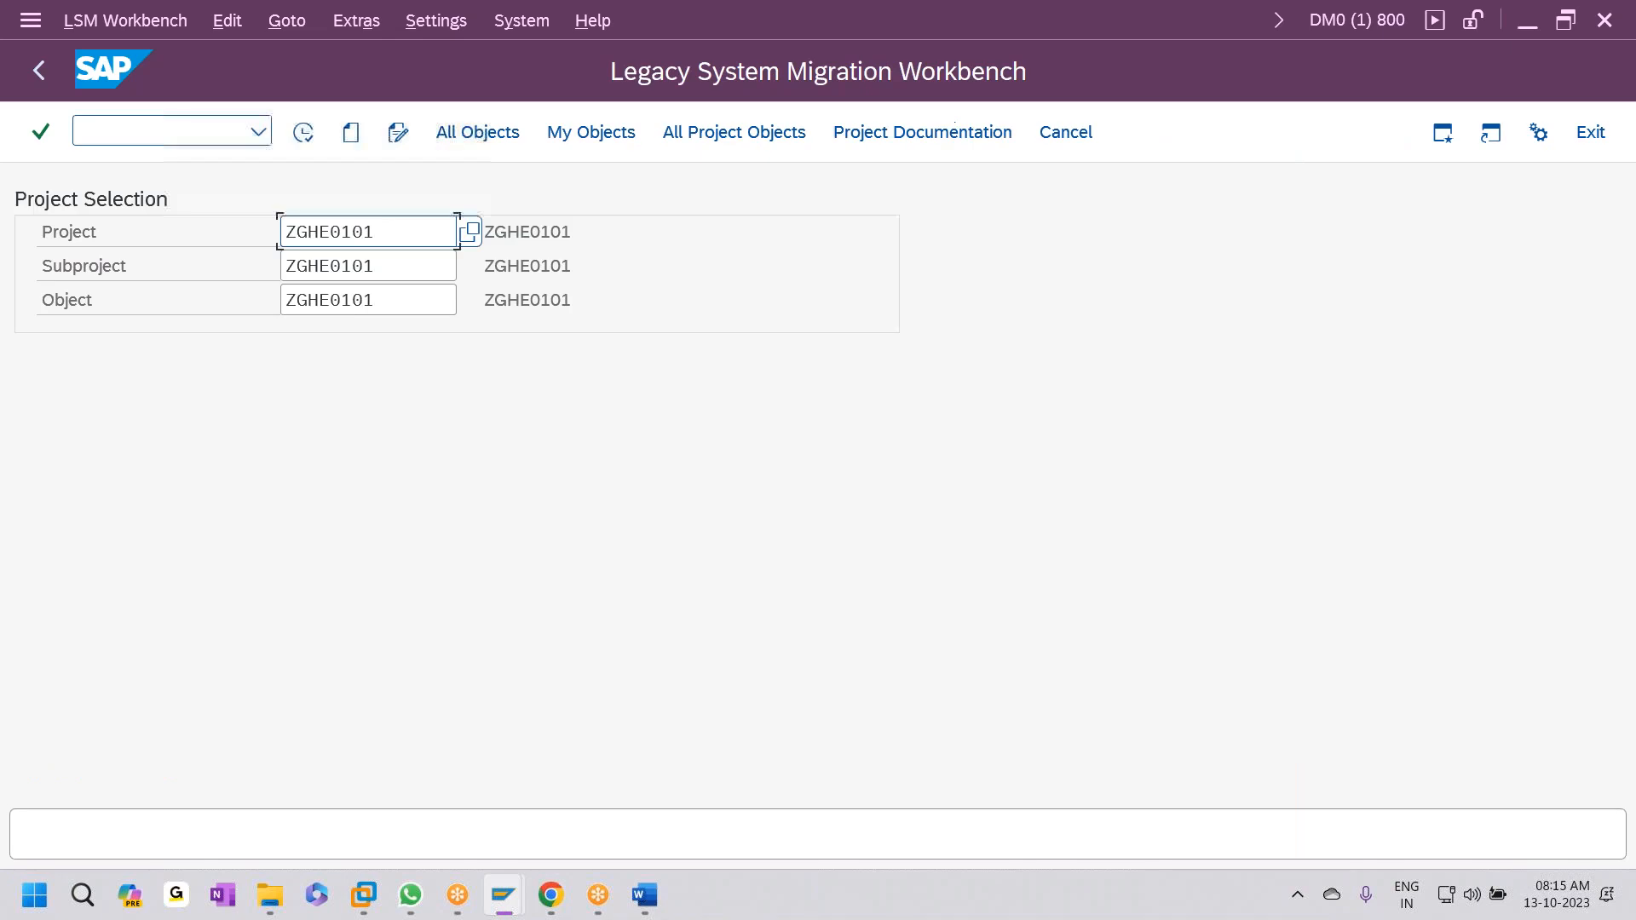
- Set ZGHE0101's import method to Batch Input Recording and open the Recordings Overview
{"action": "left_click", "coordinate": [302, 132]}
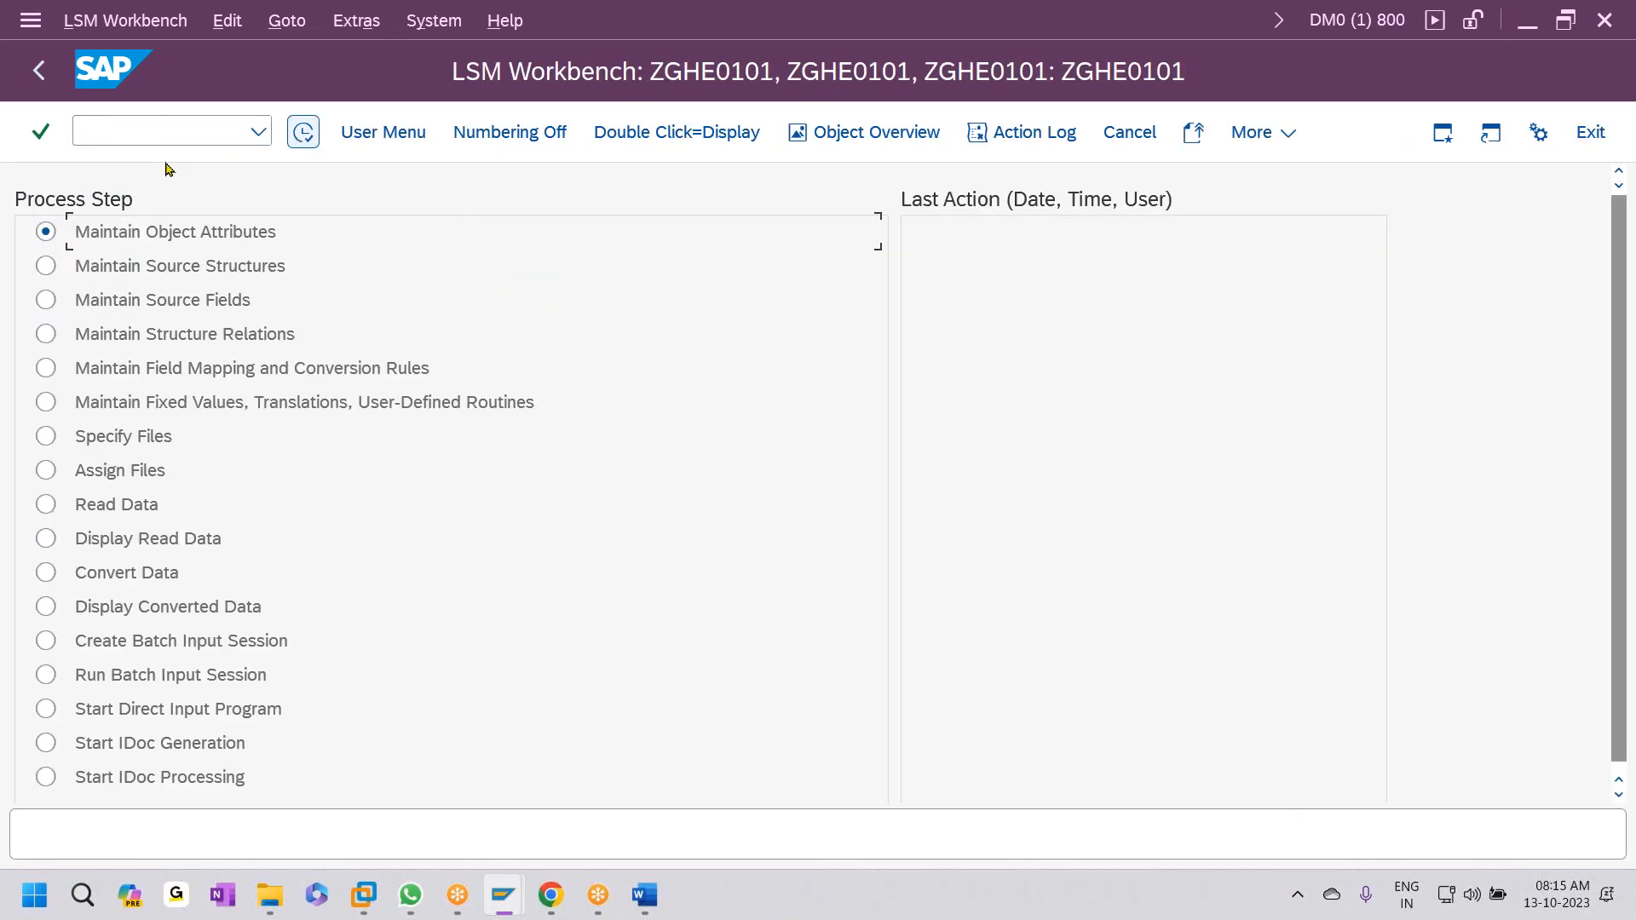
{"action": "left_click", "coordinate": [303, 132]}
{"action": "left_click", "coordinate": [337, 136]}
{"action": "left_click", "coordinate": [86, 614]}
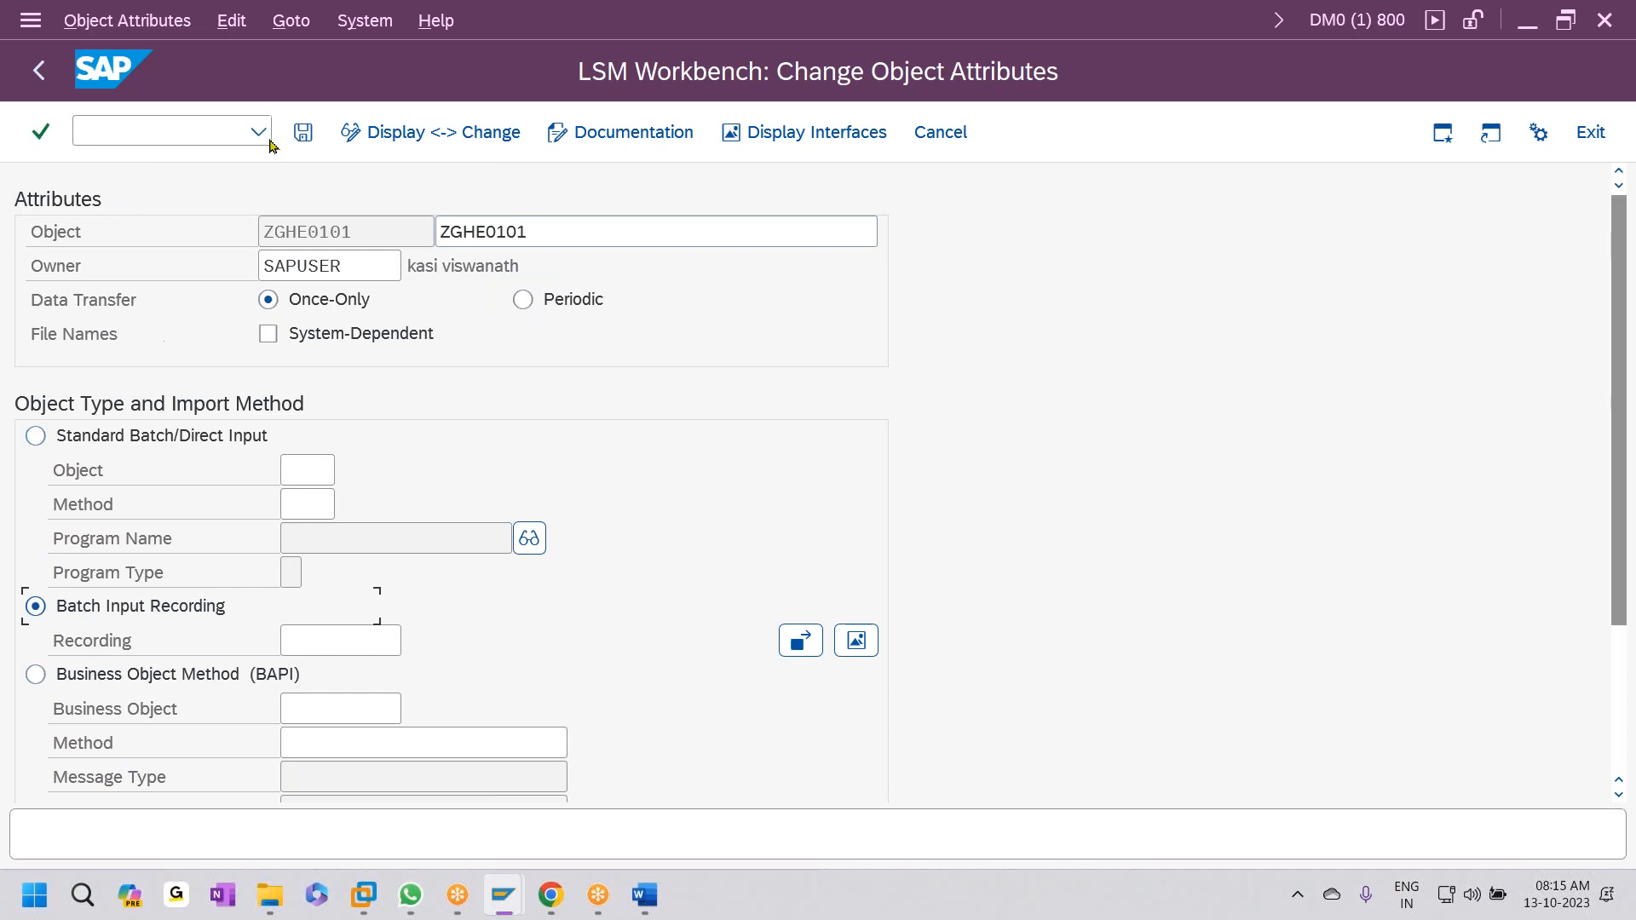
{"action": "left_click", "coordinate": [290, 21]}
{"action": "left_click", "coordinate": [325, 100]}
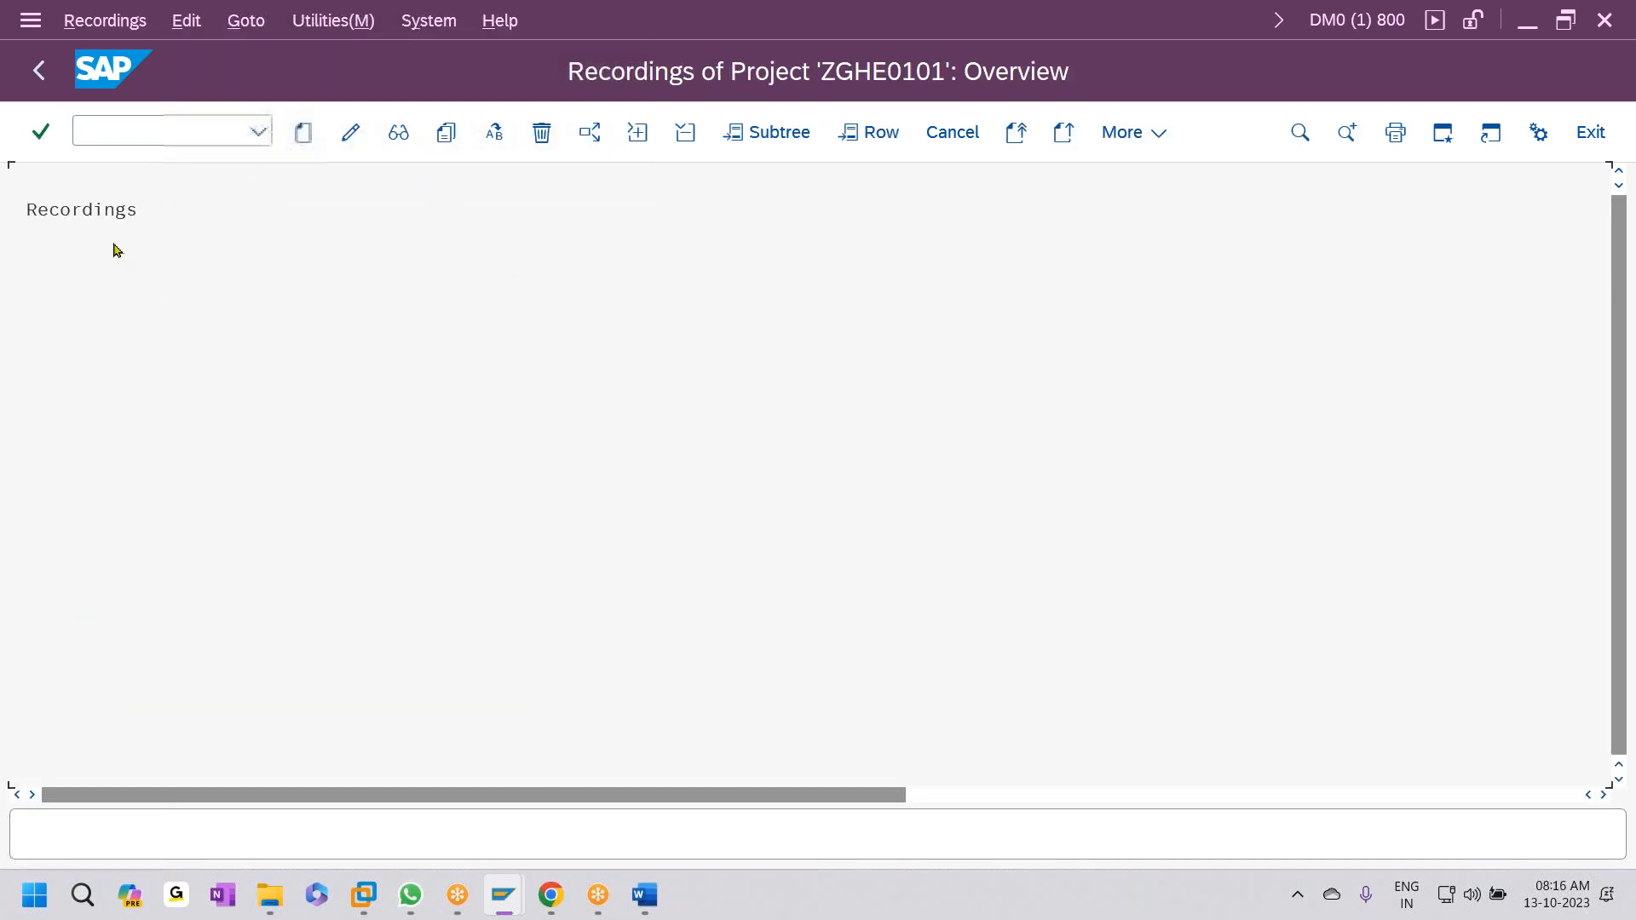
- Create recording ZGHE0101 with description ZGHE0101 and enter the FB50 transaction code
{"action": "left_click", "coordinate": [302, 132]}
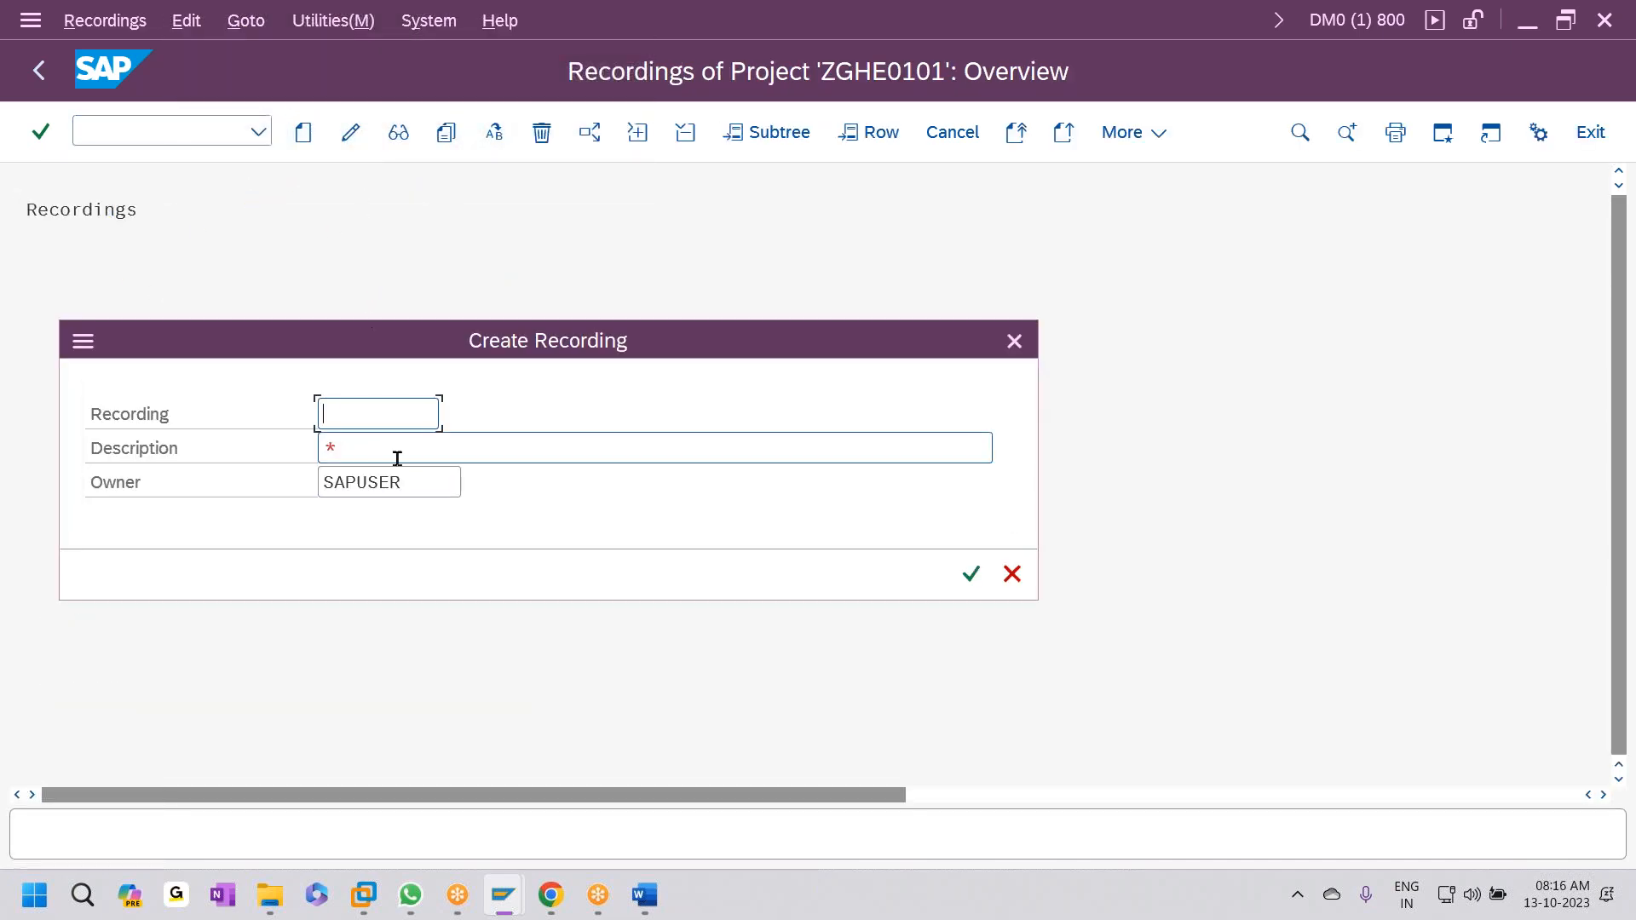
{"action": "type", "text": "ZGHE0101"}
{"action": "left_click", "coordinate": [412, 452]}
{"action": "type", "text": "ZGHE0101"}
{"action": "left_click", "coordinate": [972, 574]}
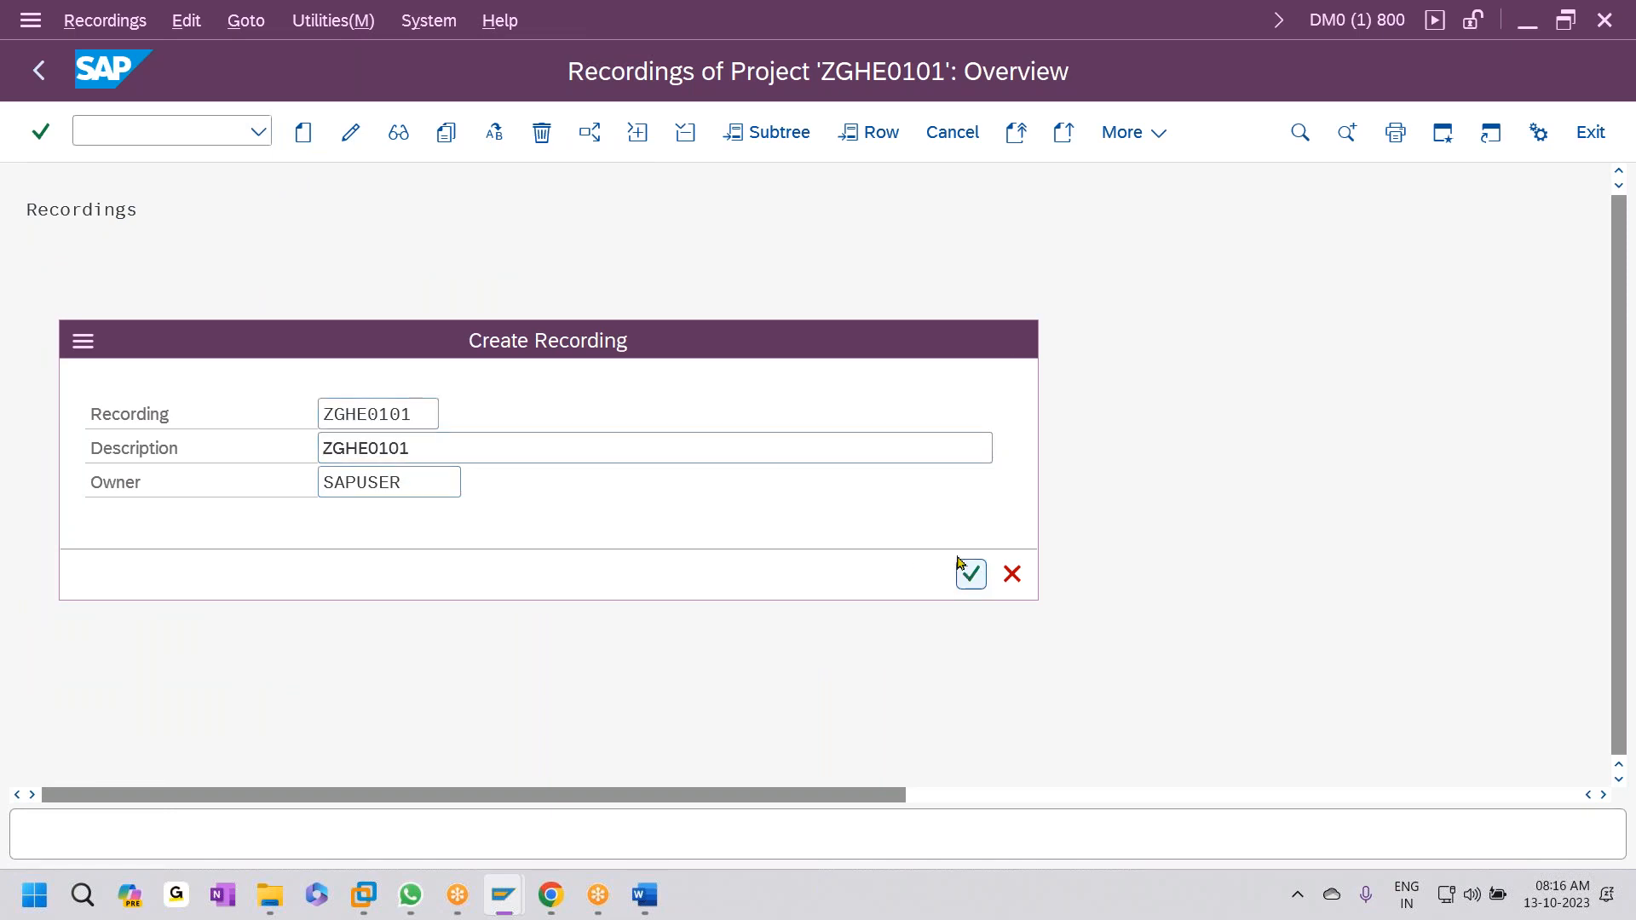
{"action": "type", "text": "fb50"}
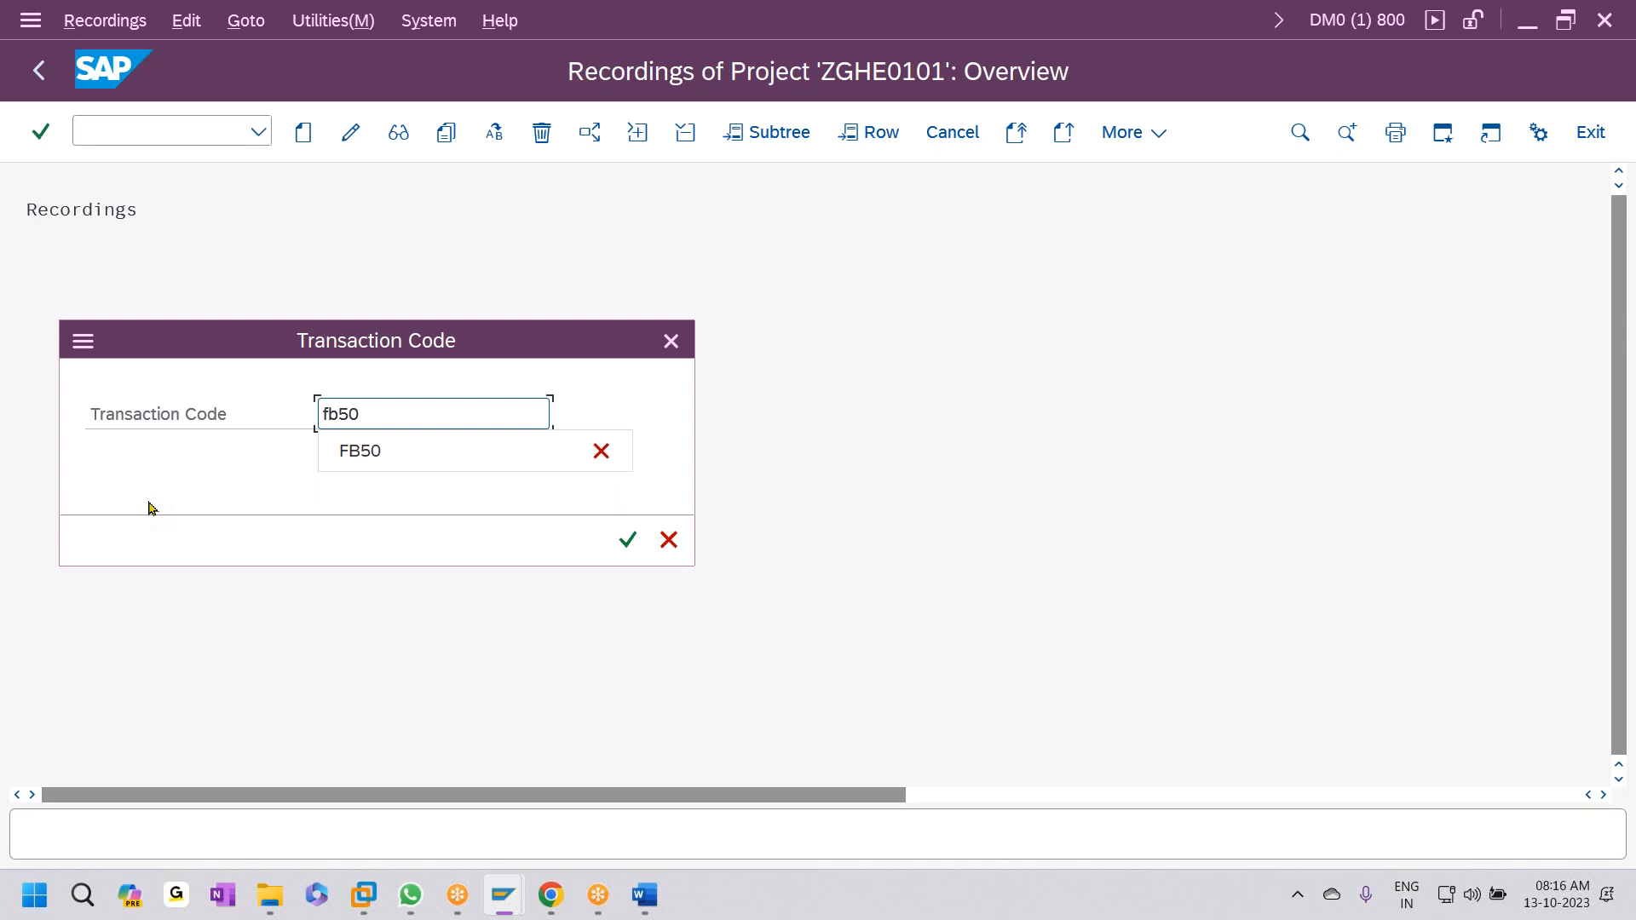
- Start the FB50 recording with document date 13.10.2023 and header text 'expenses paid'
{"action": "key", "text": "Return"}
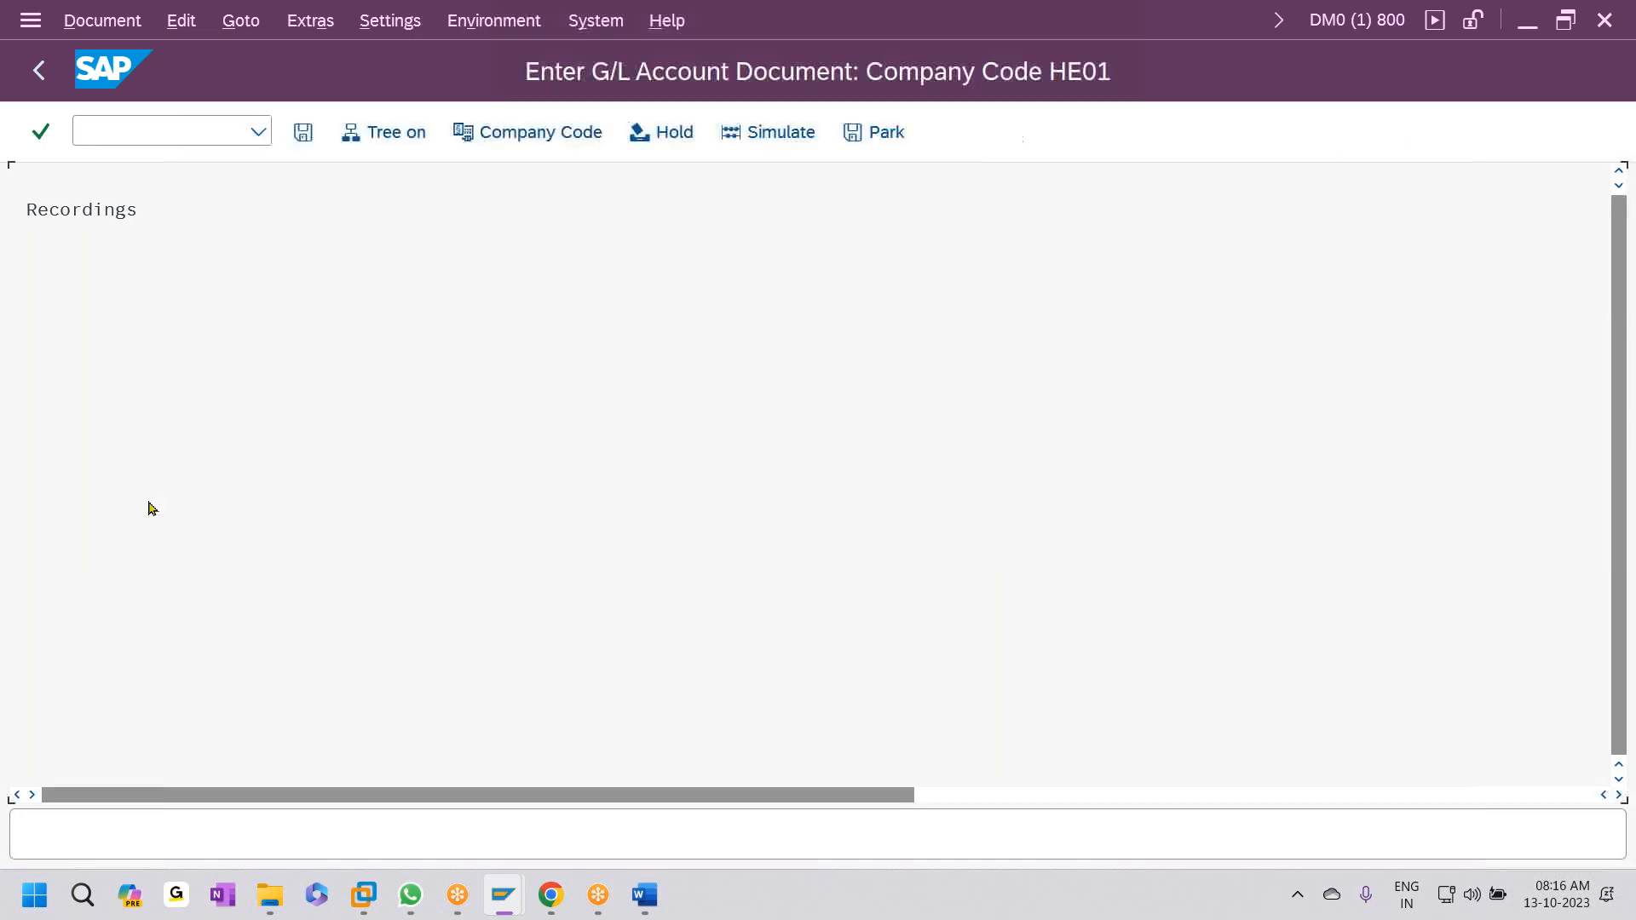
{"action": "key", "text": "F4"}
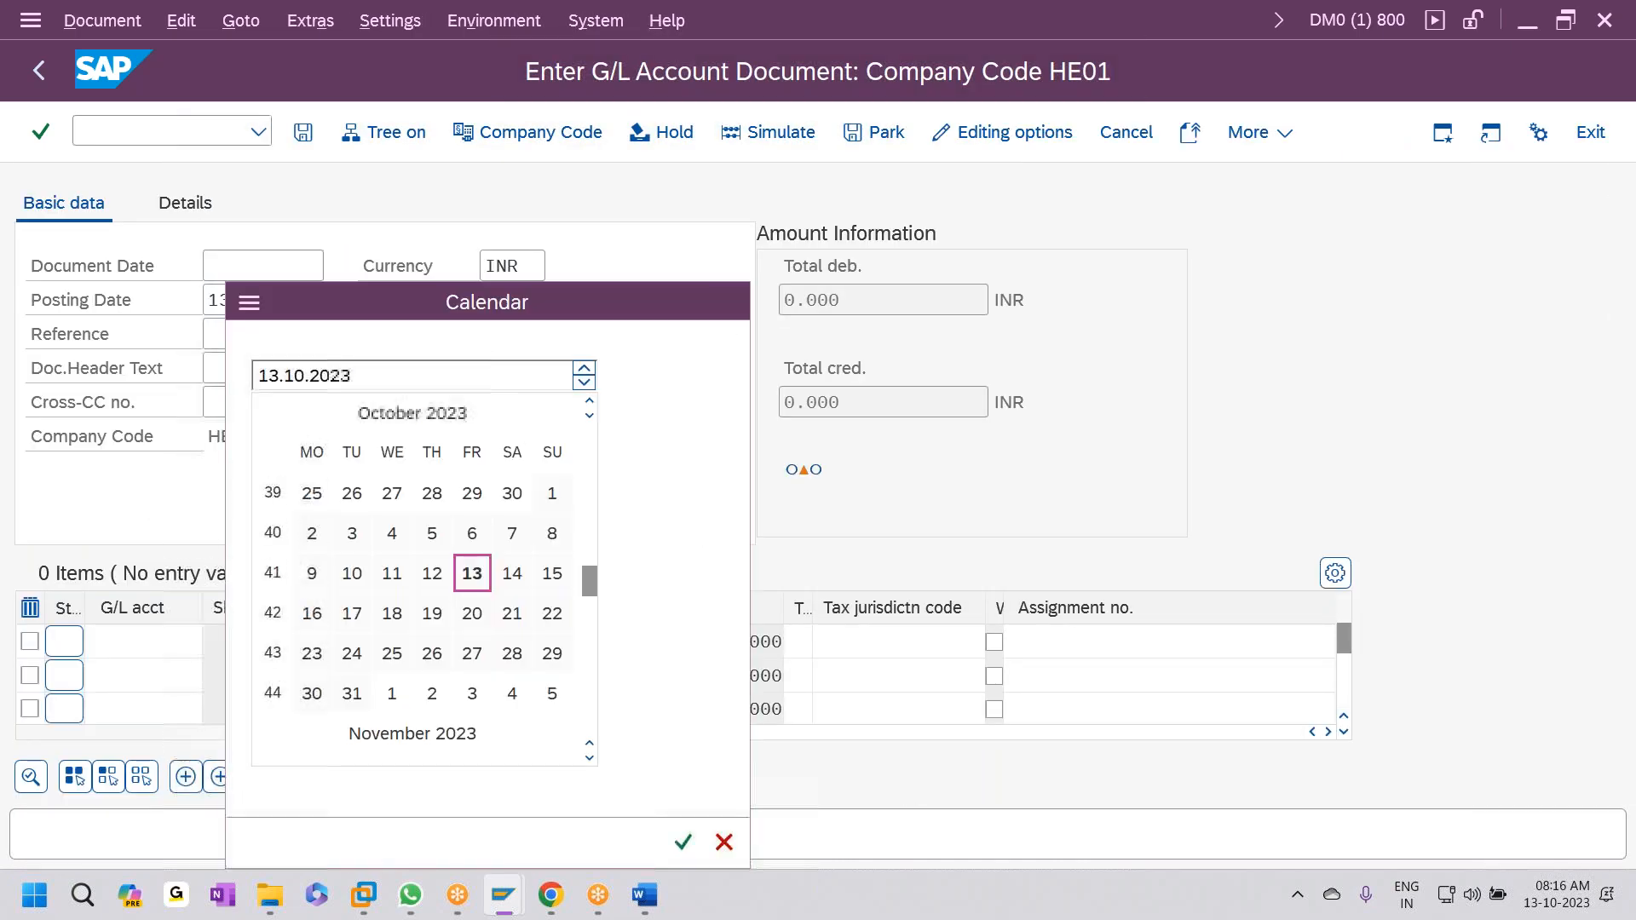
{"action": "key", "text": "Return"}
{"action": "left_click", "coordinate": [218, 375]}
{"action": "key", "text": "space"}
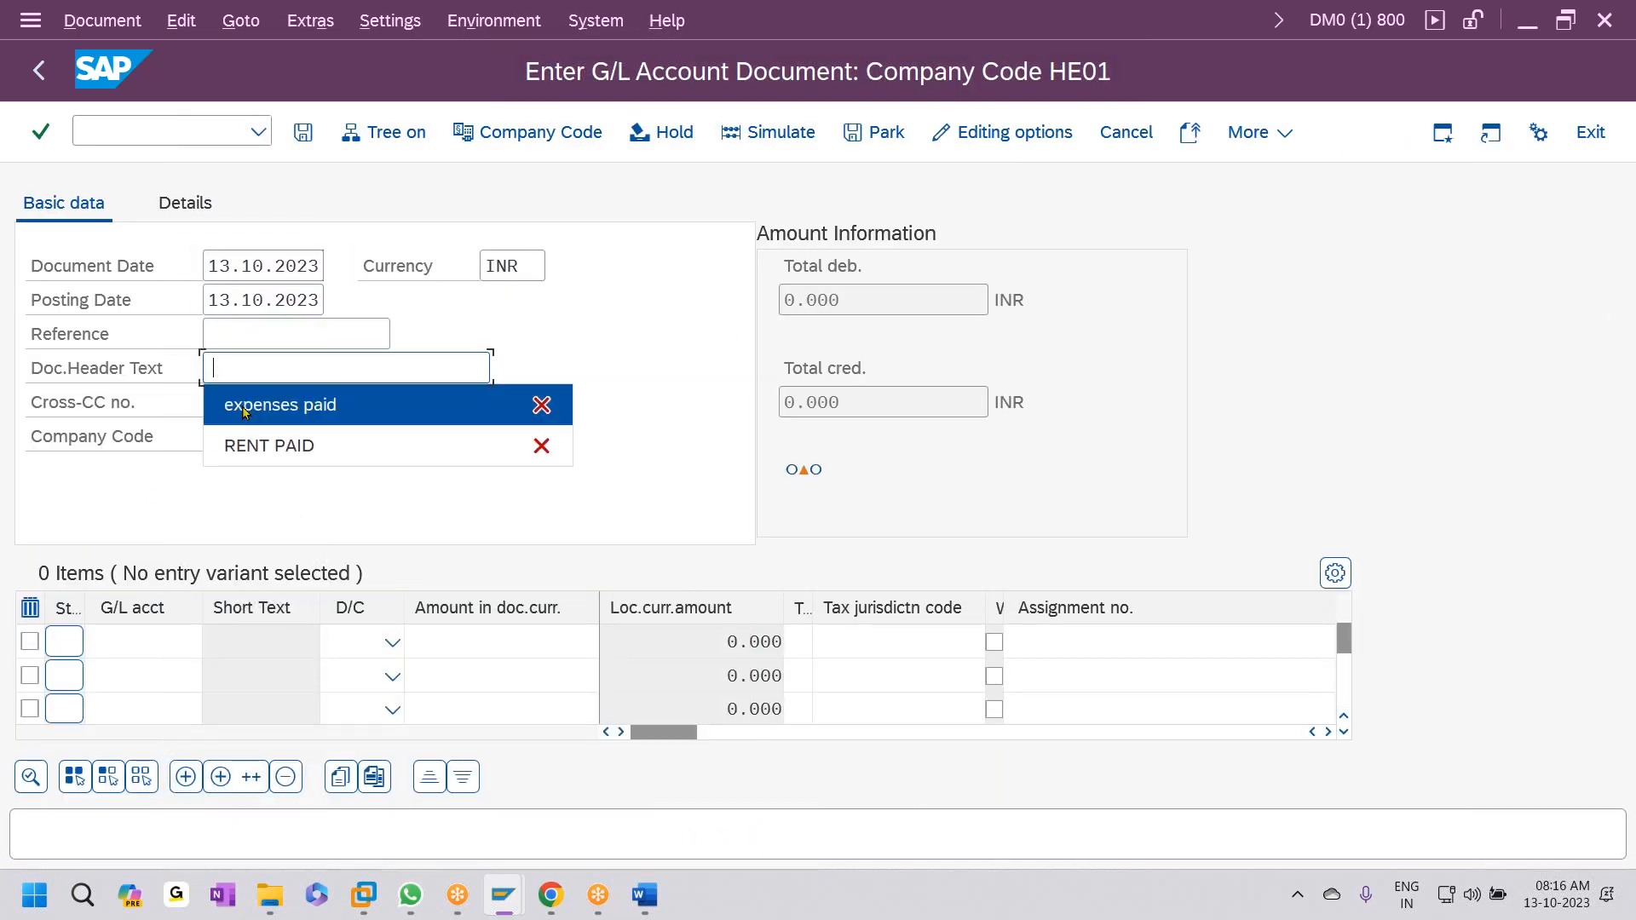
{"action": "left_click", "coordinate": [220, 405]}
- Enter G/L account 420001 as a Debit of 5000 on the first line
{"action": "left_click", "coordinate": [153, 628]}
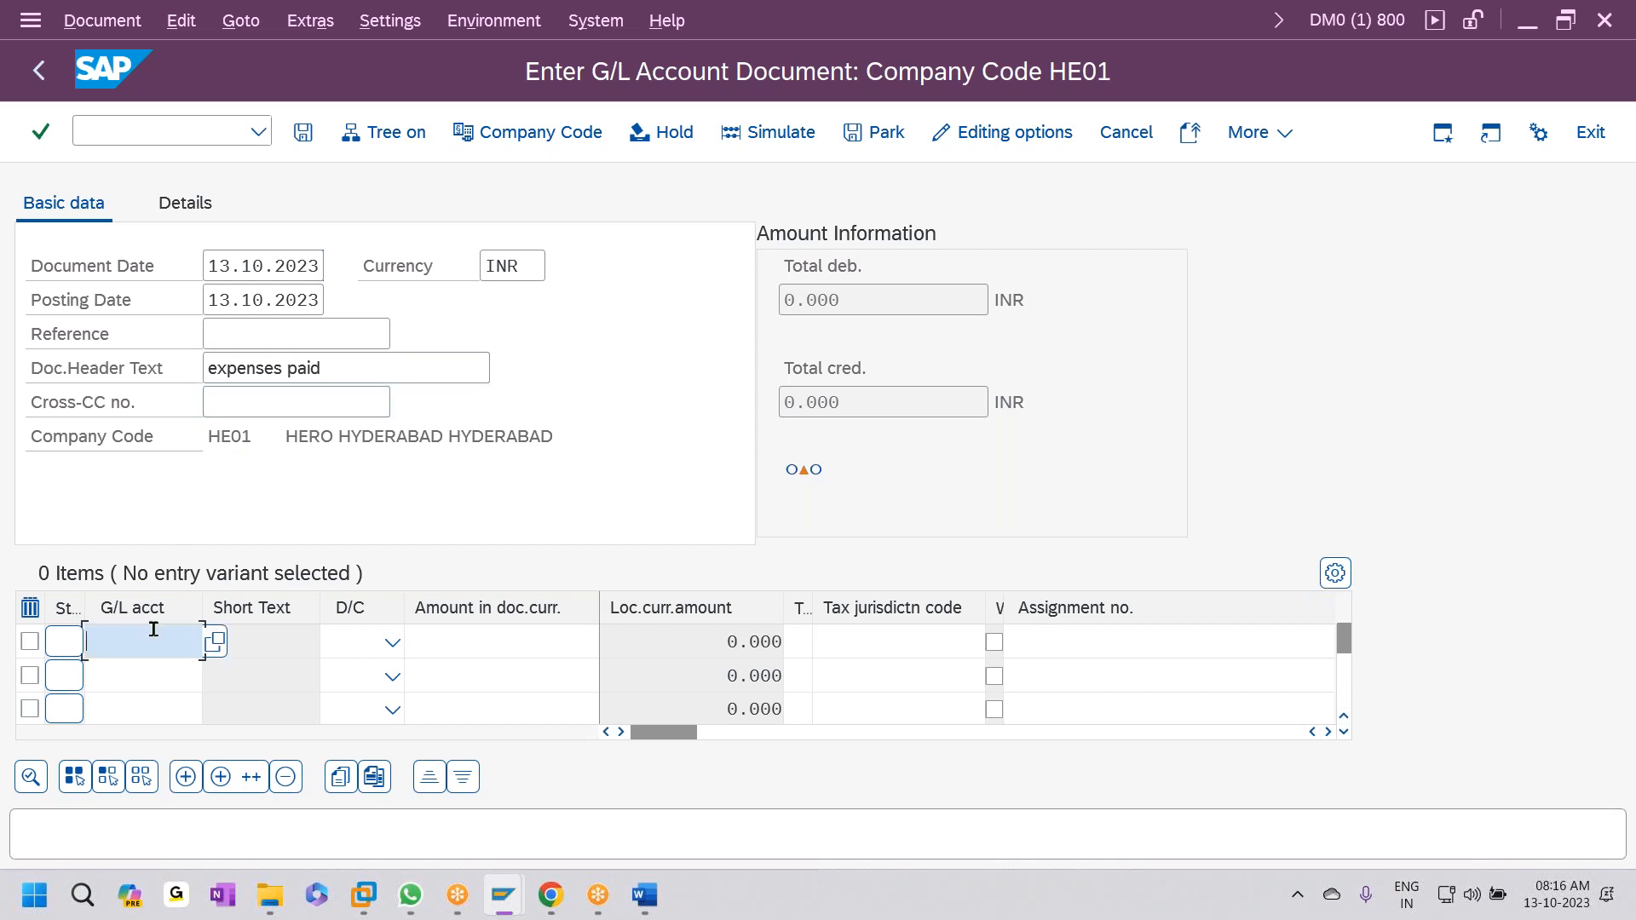
{"action": "type", "text": "420001"}
{"action": "key", "text": "Tab"}
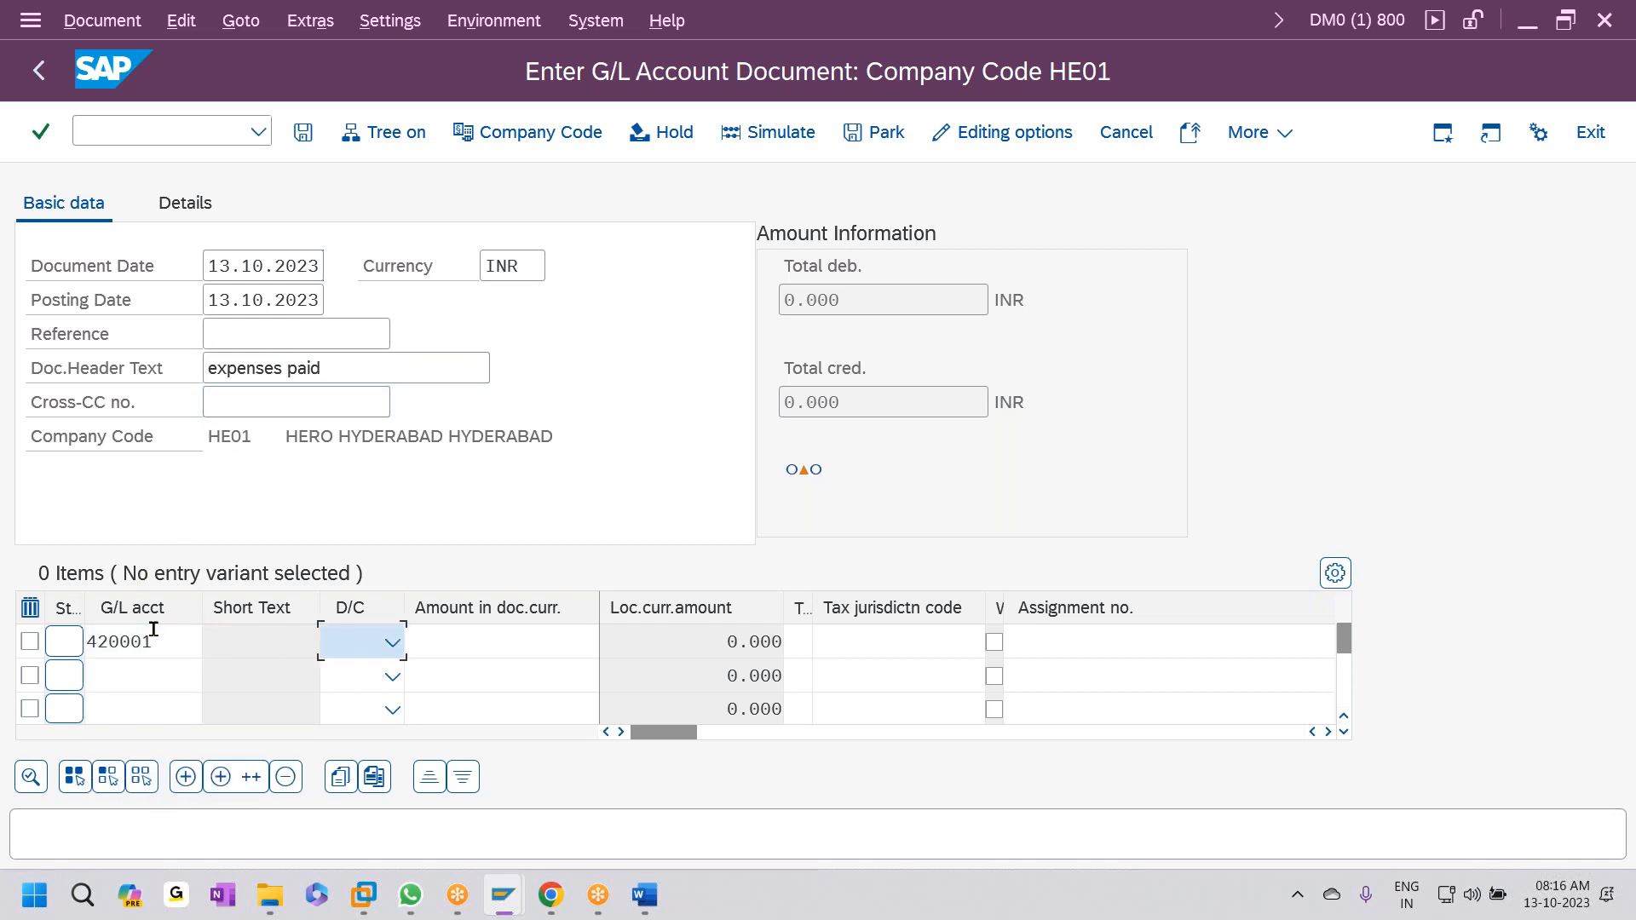
{"action": "key", "text": "Down"}
{"action": "key", "text": "Tab"}
{"action": "type", "text": "5000"}
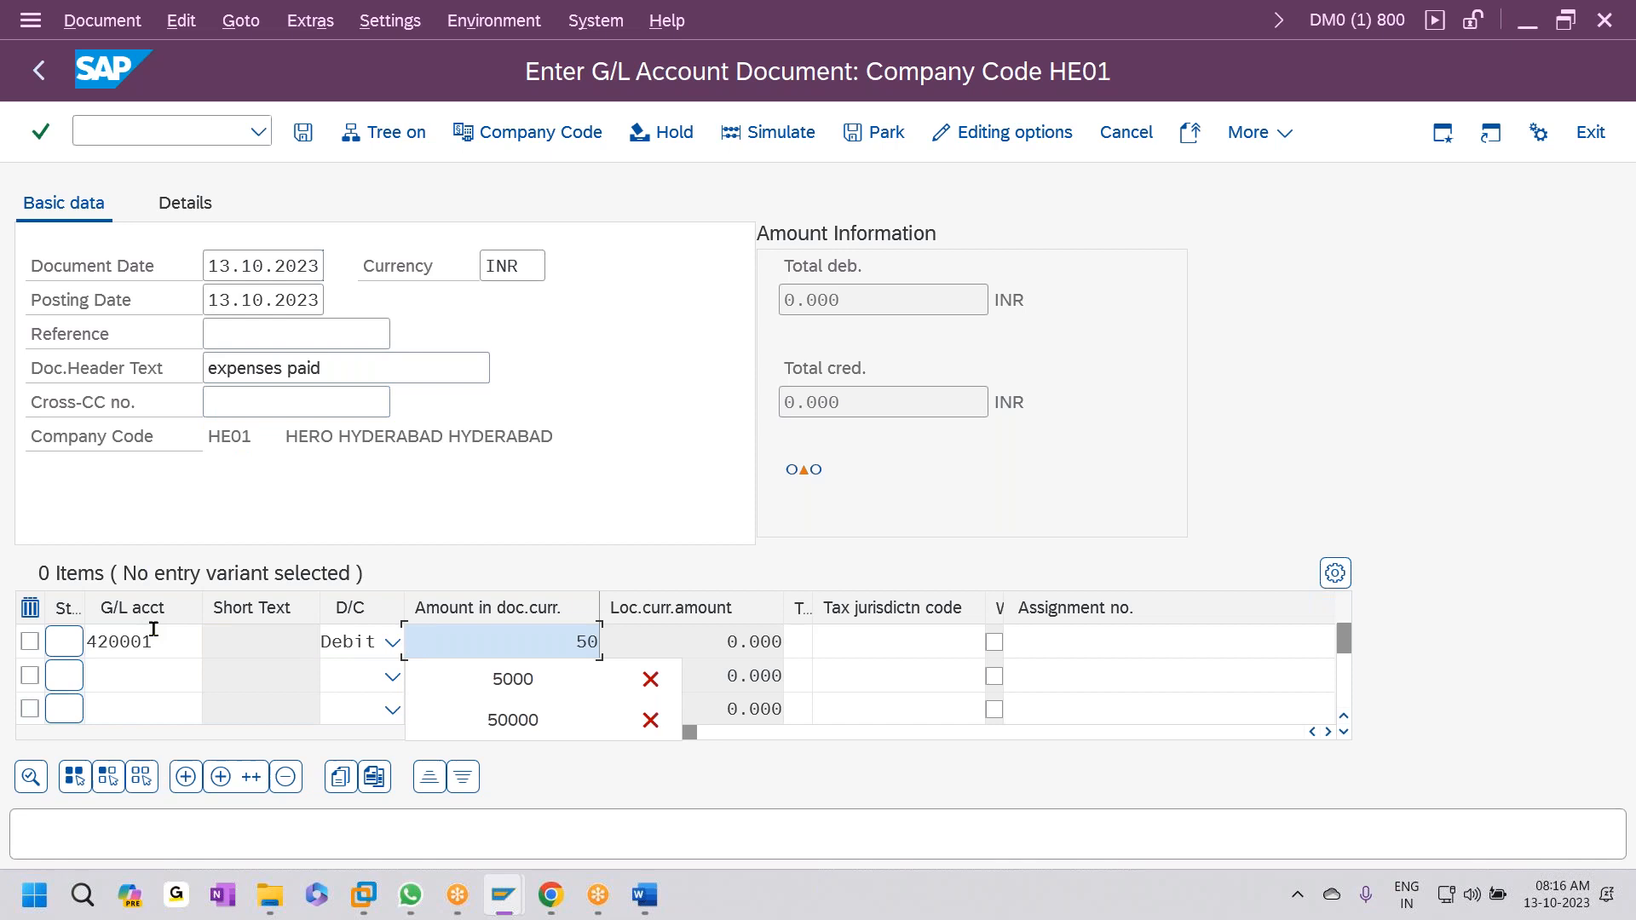
- Enter G/L account 200701 as a Credit of 5000 and post the document
{"action": "left_click", "coordinate": [136, 671]}
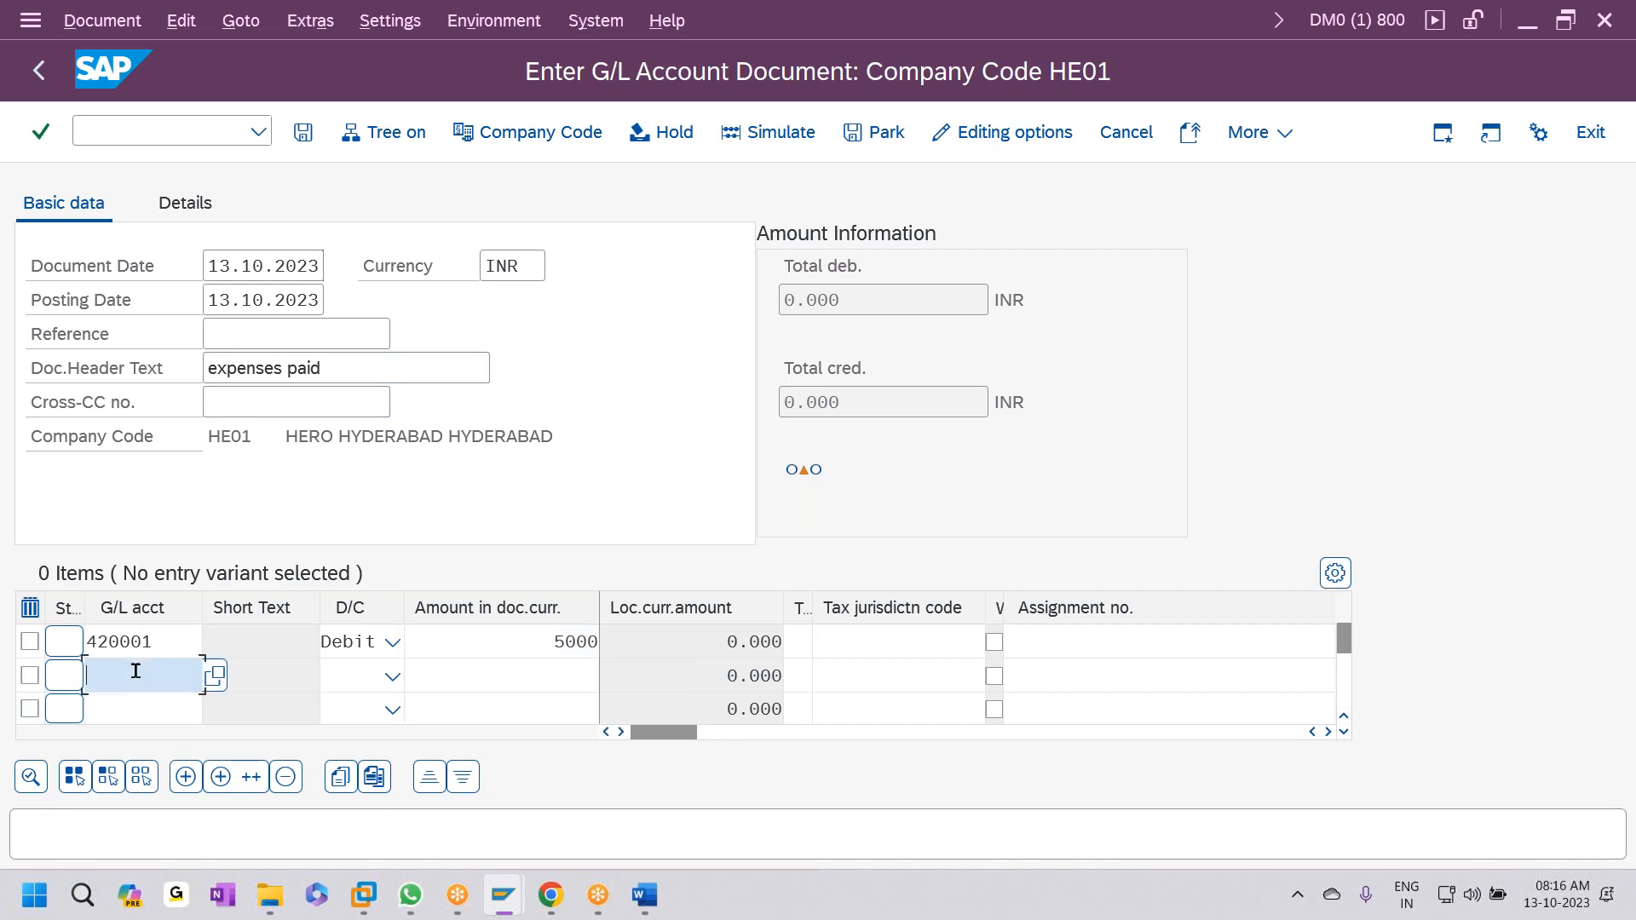
{"action": "type", "text": "200701"}
{"action": "key", "text": "Tab"}
{"action": "key", "text": "c"}
{"action": "key", "text": "Tab"}
{"action": "type", "text": "5000"}
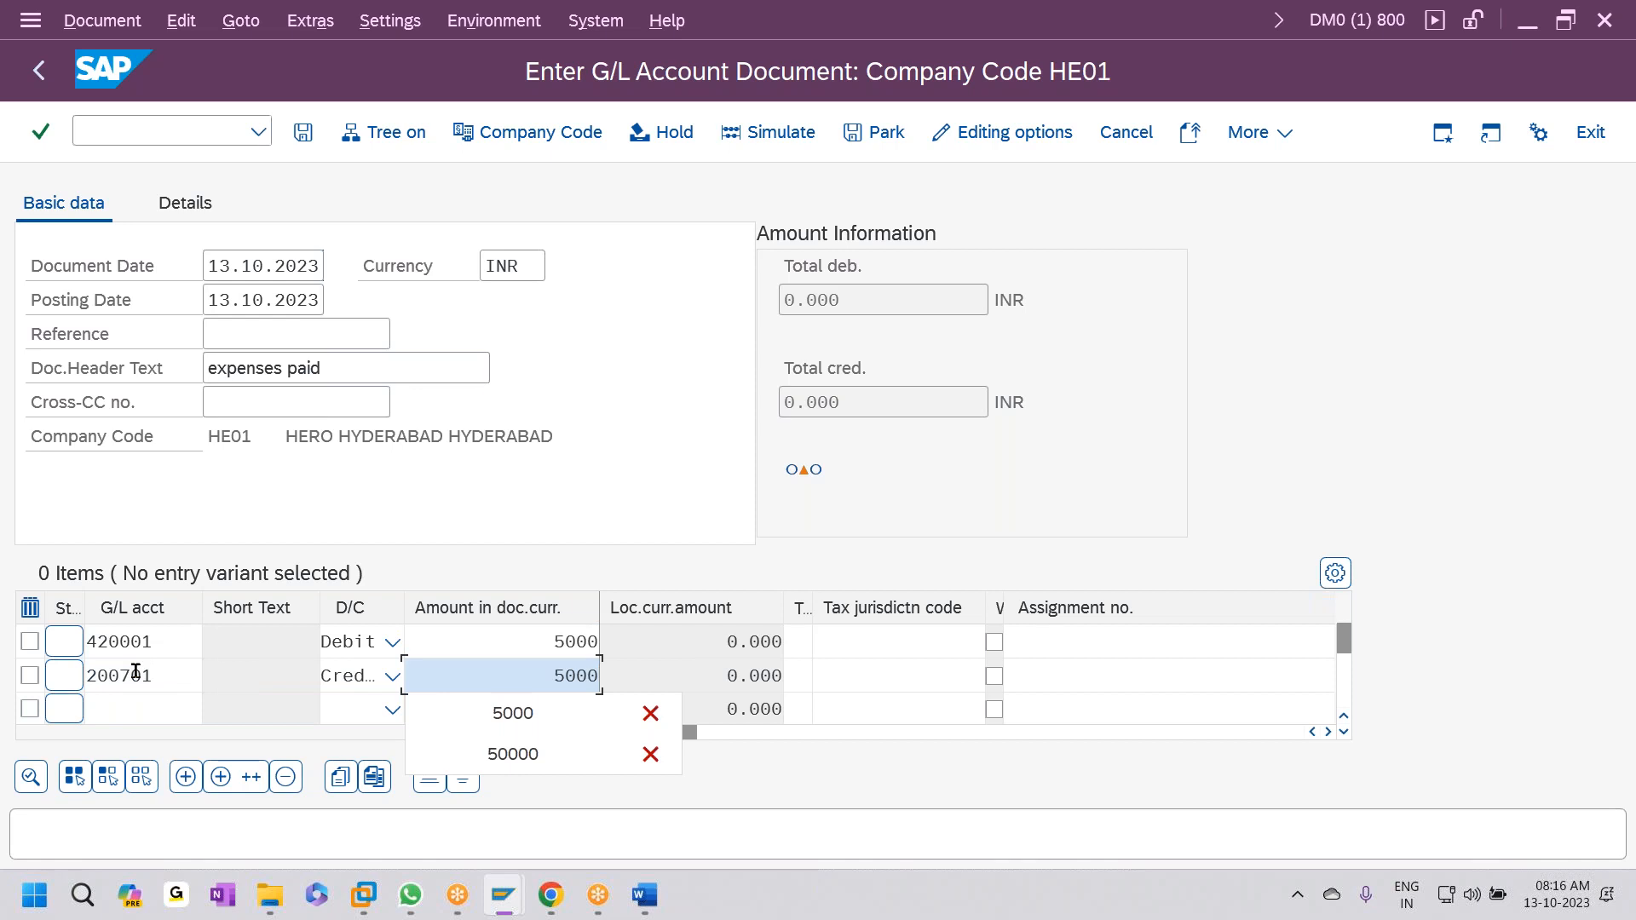
{"action": "key", "text": "ctrl+s"}
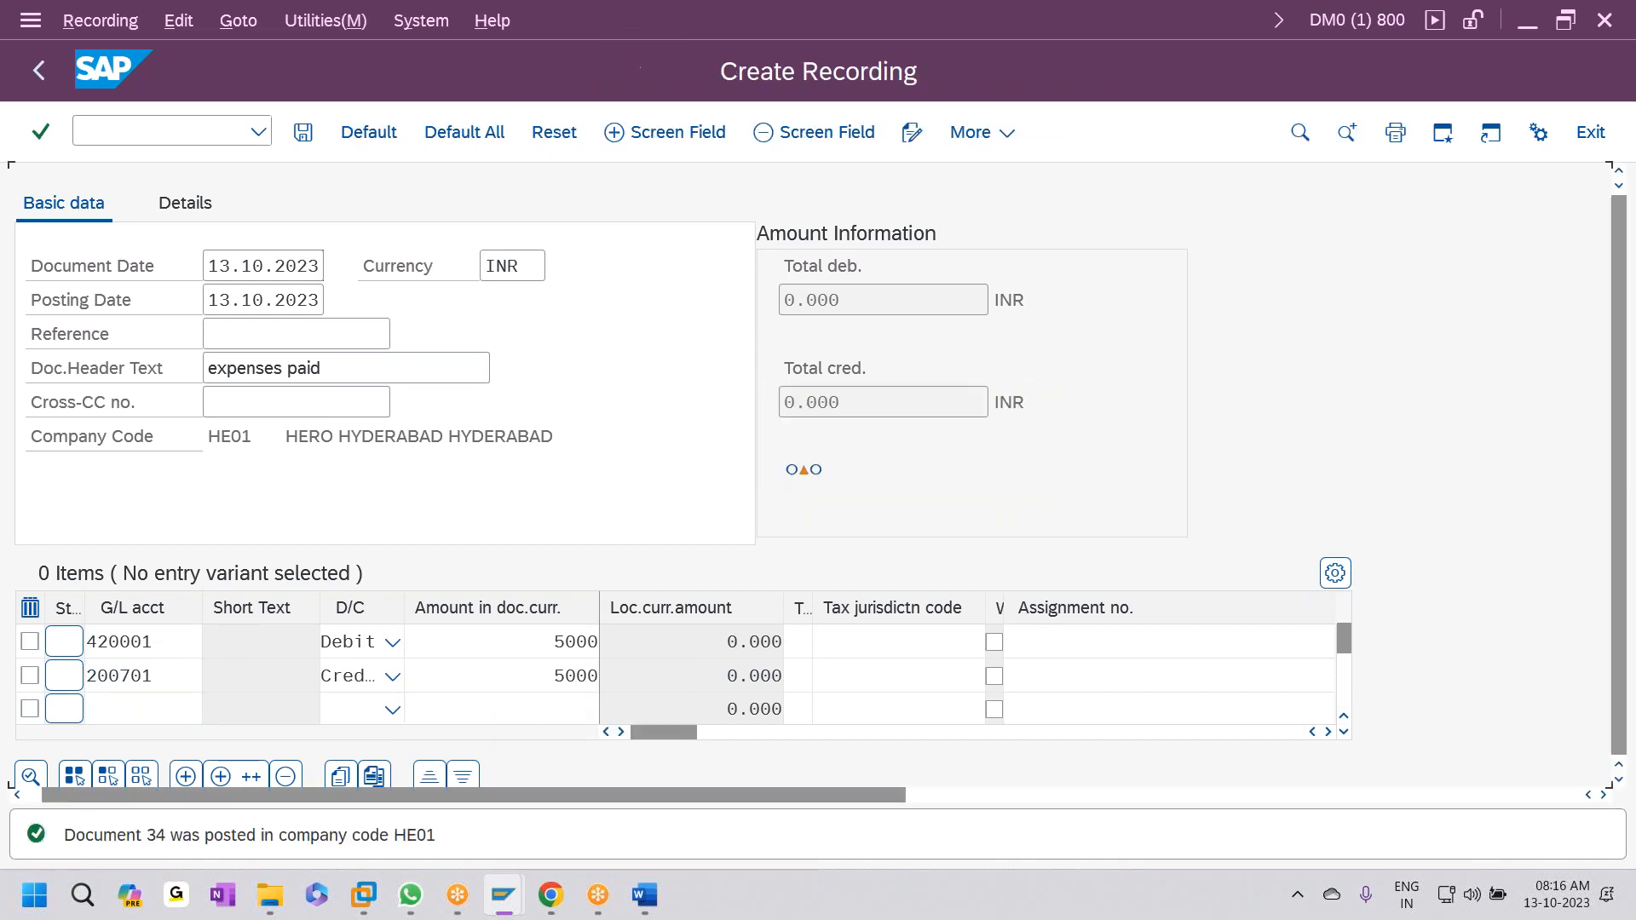
- Give all recorded FB50 fields default names like BLDAT and HKONT_01, and save ZGHE0101
{"action": "left_click", "coordinate": [435, 150]}
{"action": "key", "text": "ctrl+s"}
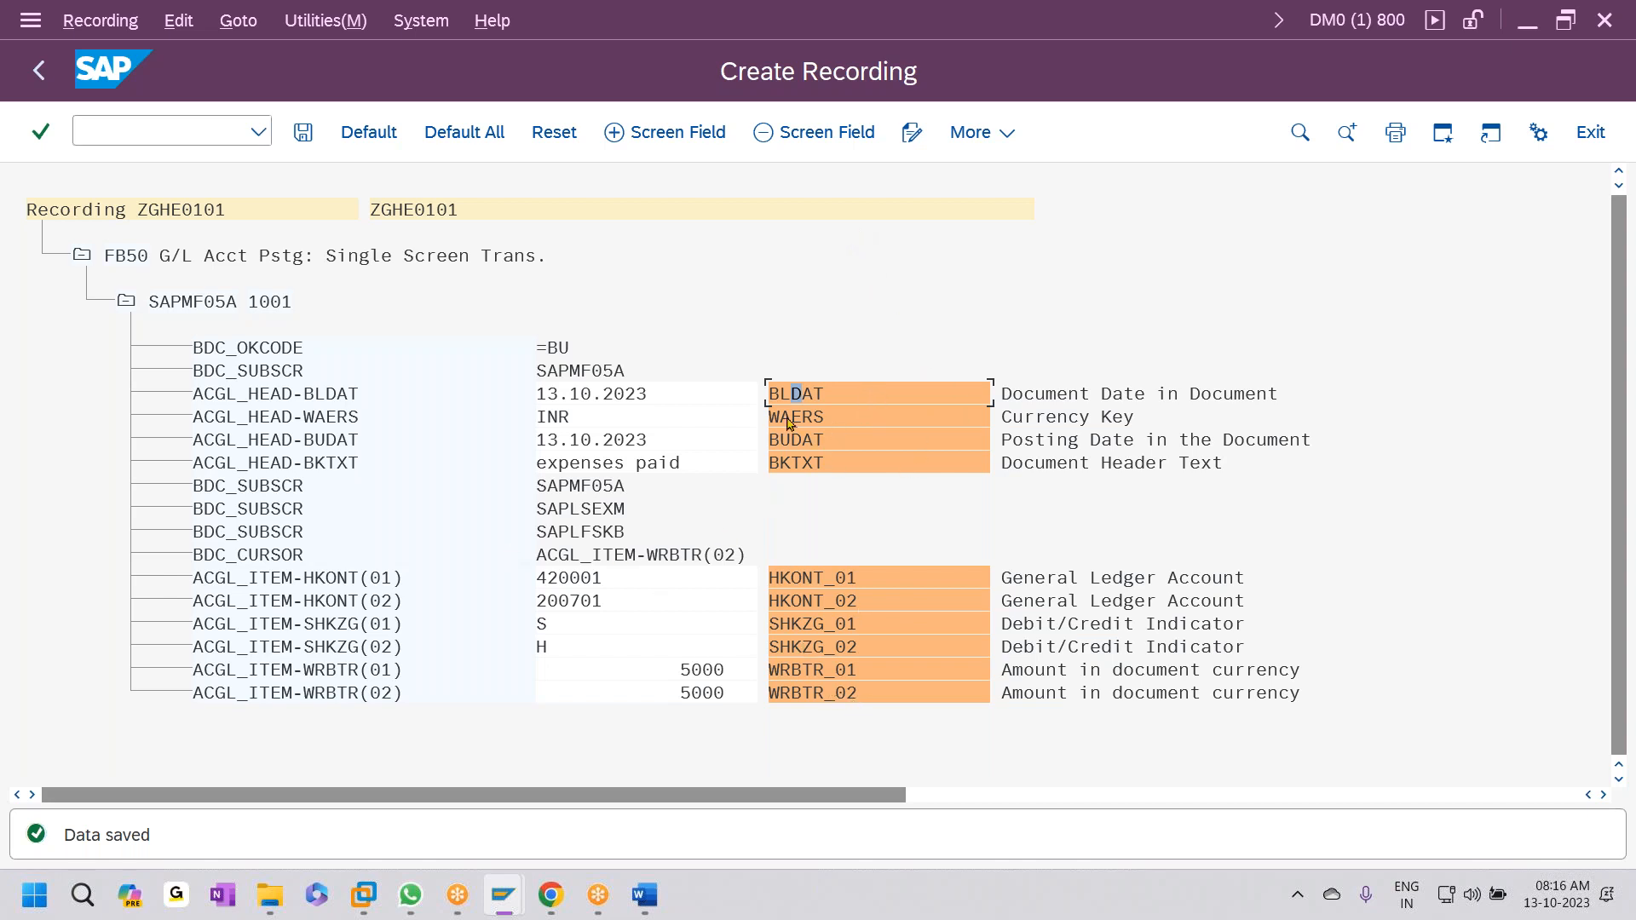
{"action": "right_click", "coordinate": [816, 394]}
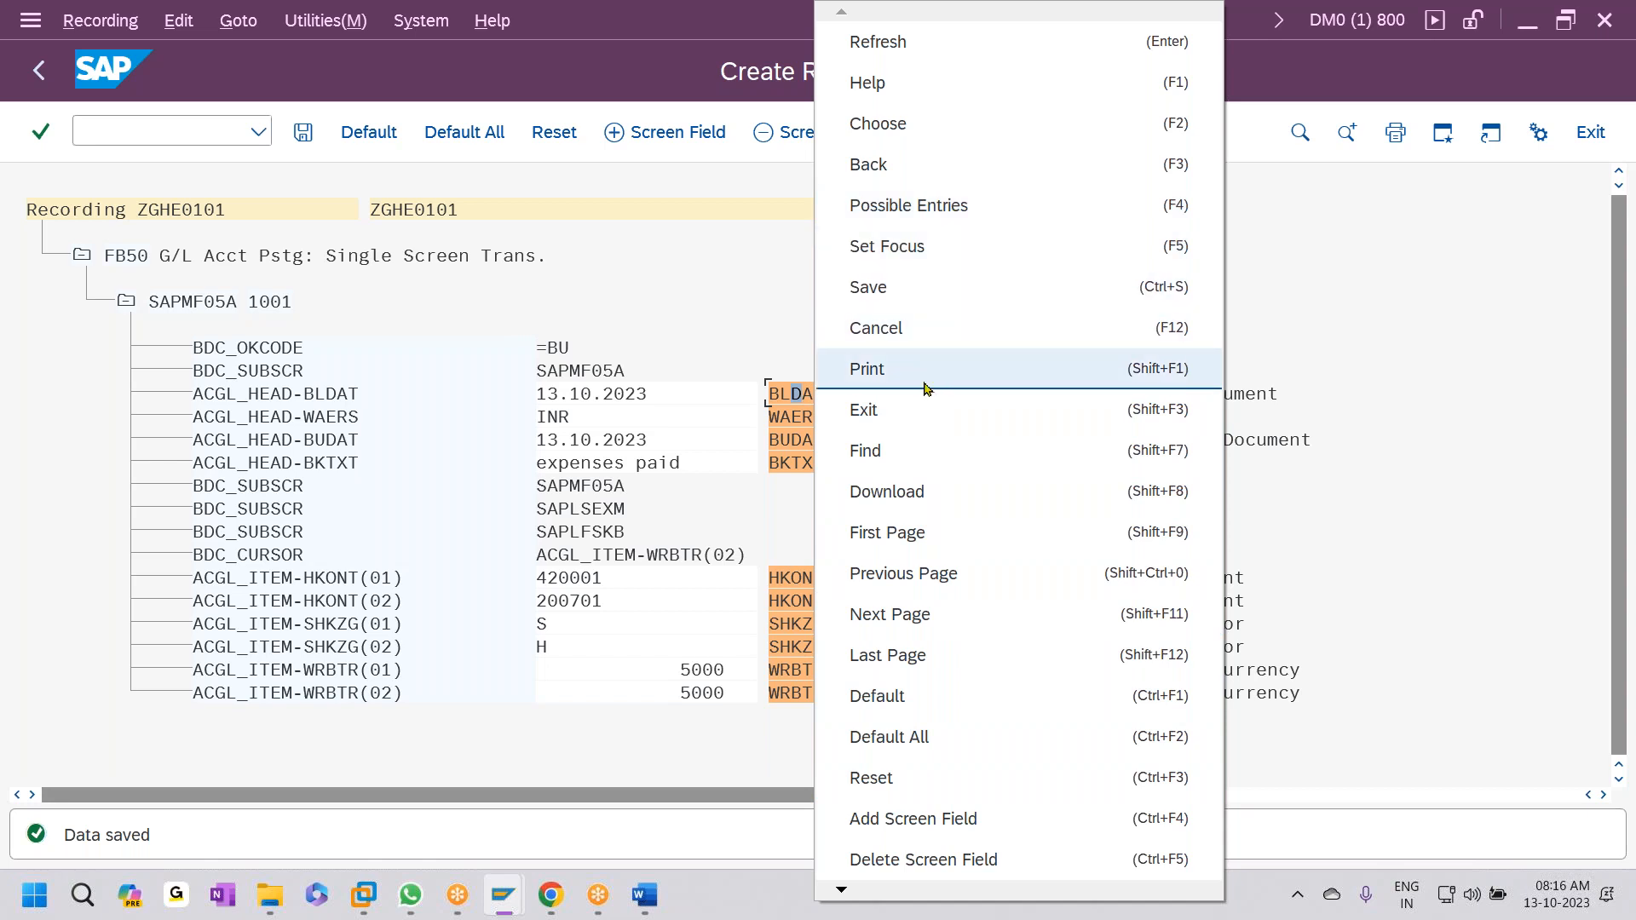
- Download the recording's field list as a spreadsheet file named gldata to the Desktop
{"action": "left_click", "coordinate": [949, 494]}
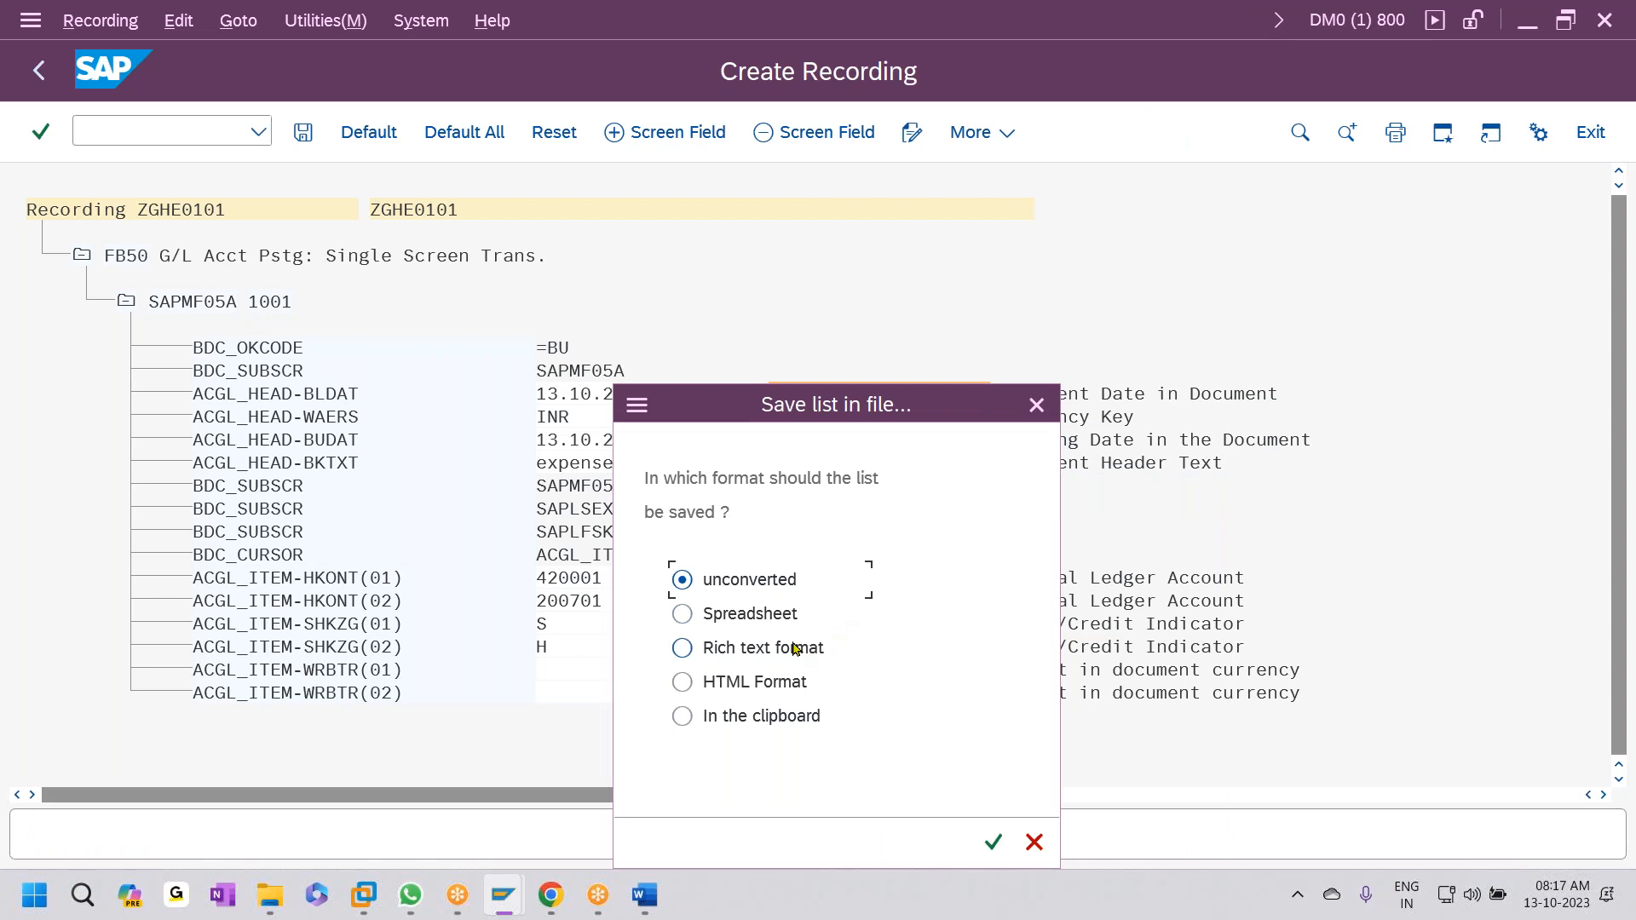
{"action": "left_click", "coordinate": [720, 617]}
{"action": "left_click", "coordinate": [994, 842]}
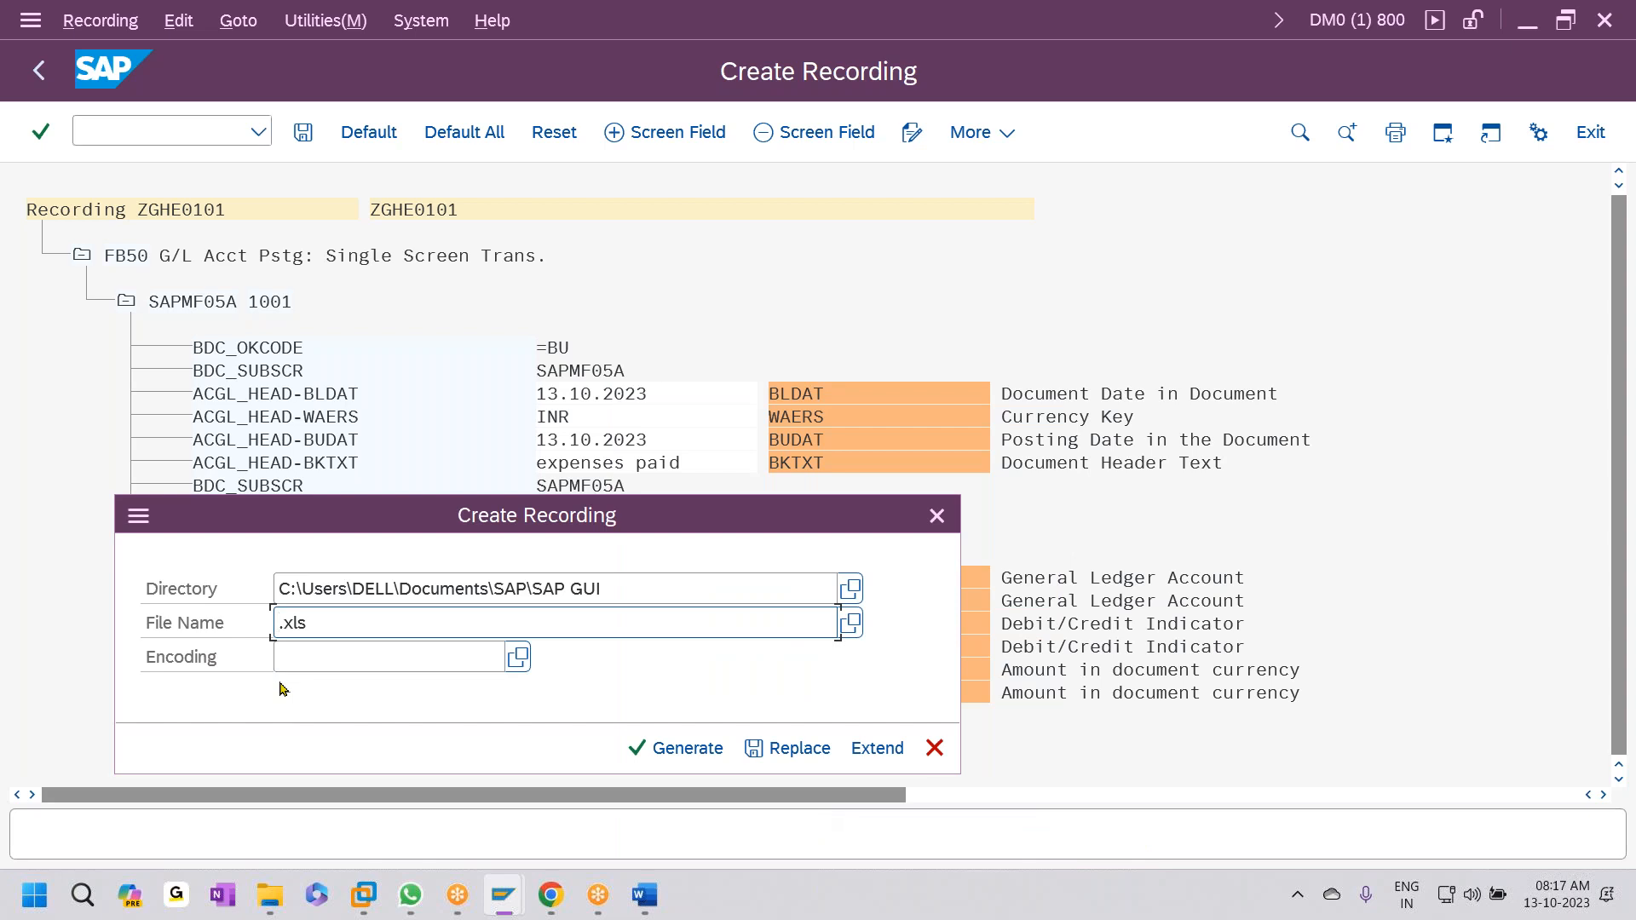
{"action": "type", "text": "gldata.xm"}
{"action": "left_click", "coordinate": [849, 588]}
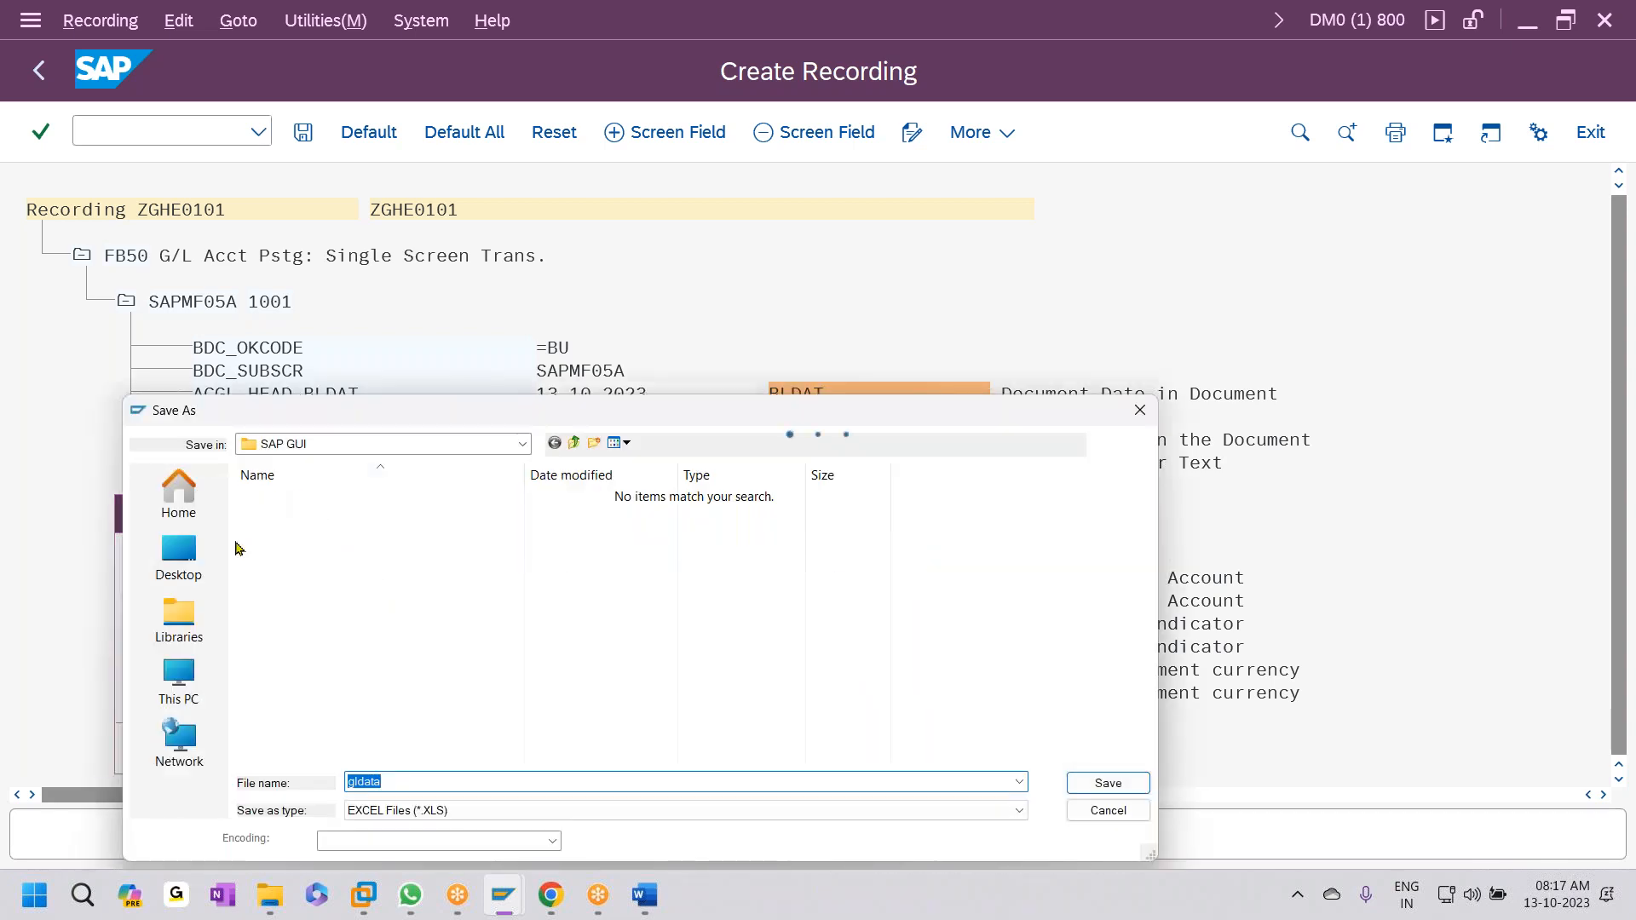
{"action": "left_click", "coordinate": [189, 555]}
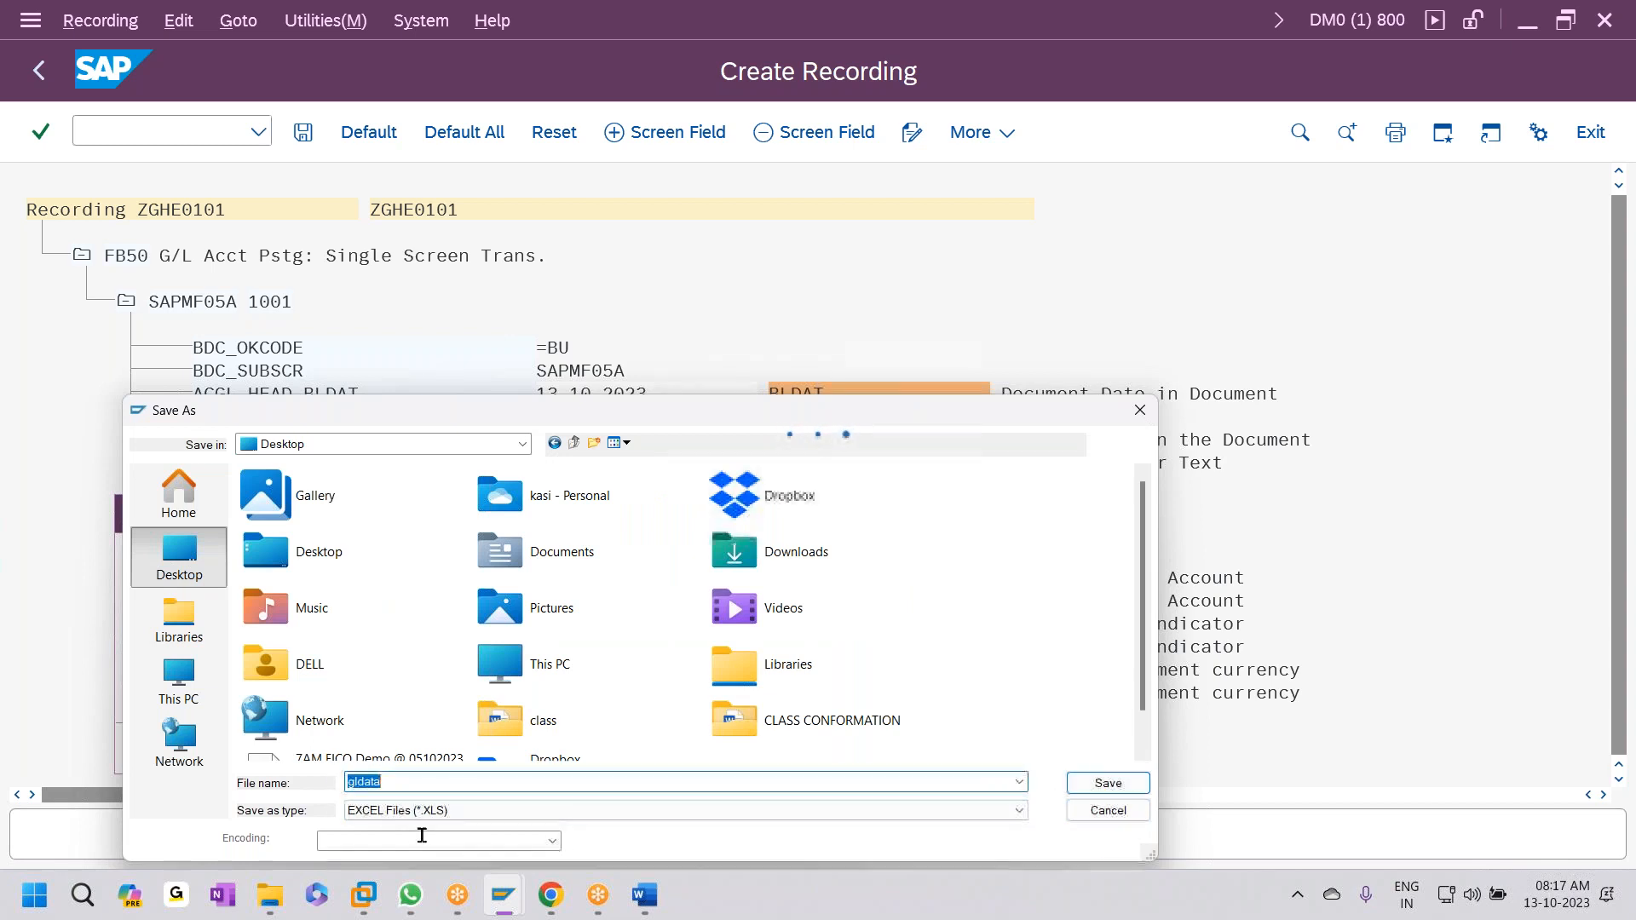
{"action": "left_click", "coordinate": [1108, 782]}
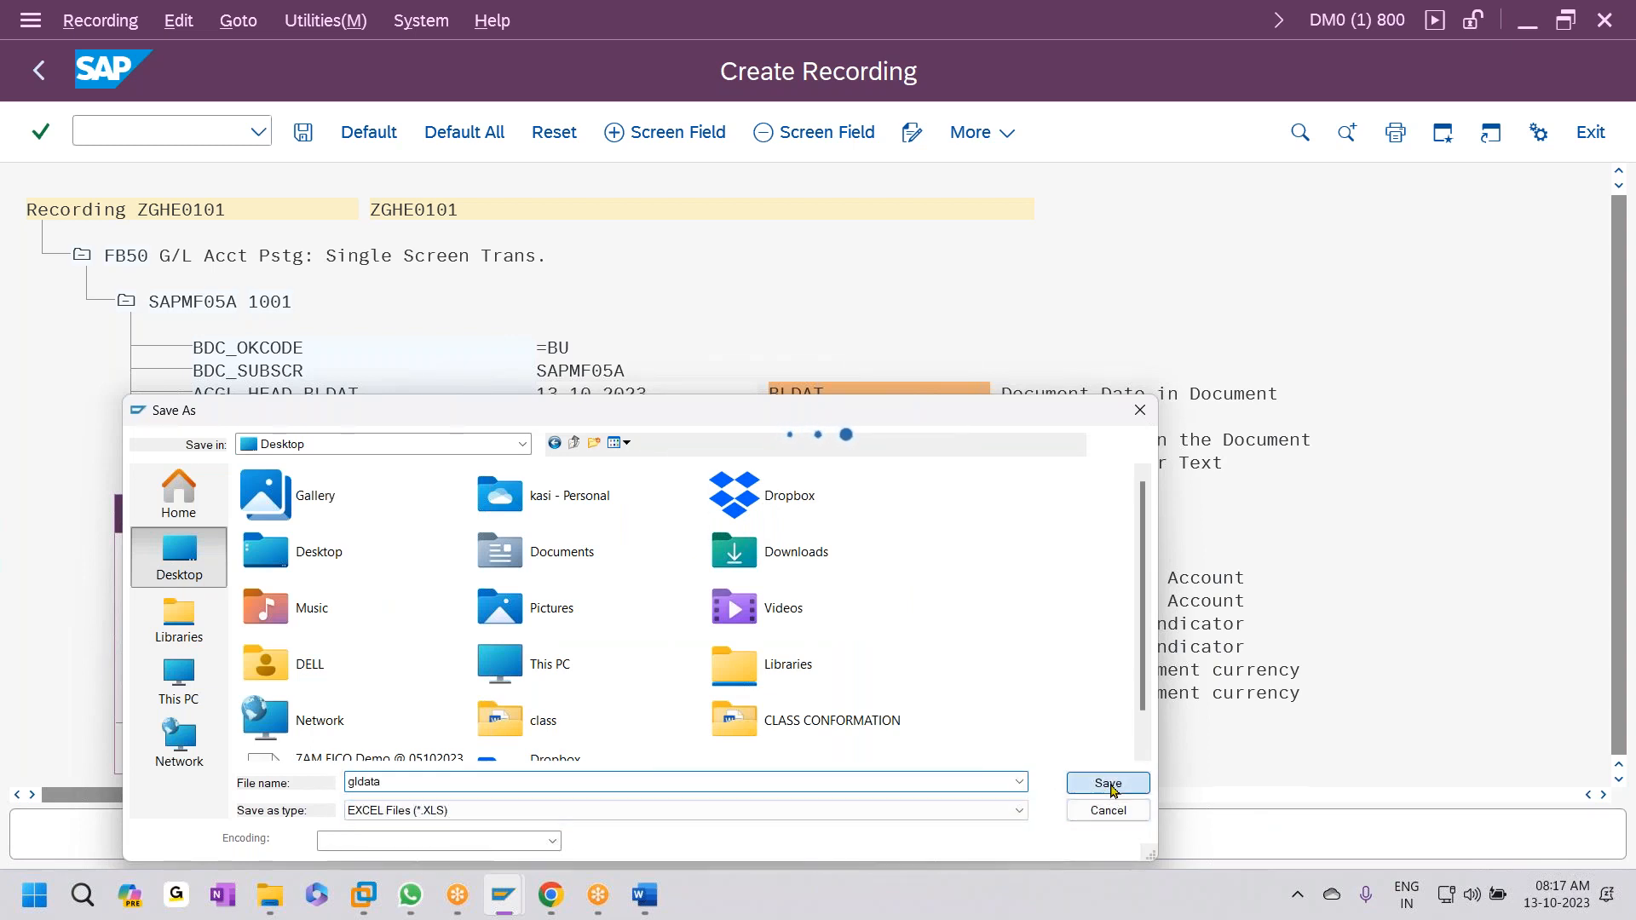
- Correct the name to gldata.xls, generate and allow the file, then minimize SAP windows
{"action": "left_click", "coordinate": [403, 623]}
{"action": "key", "text": "BackSpace"}
{"action": "key", "text": "BackSpace"}
{"action": "type", "text": "ls"}
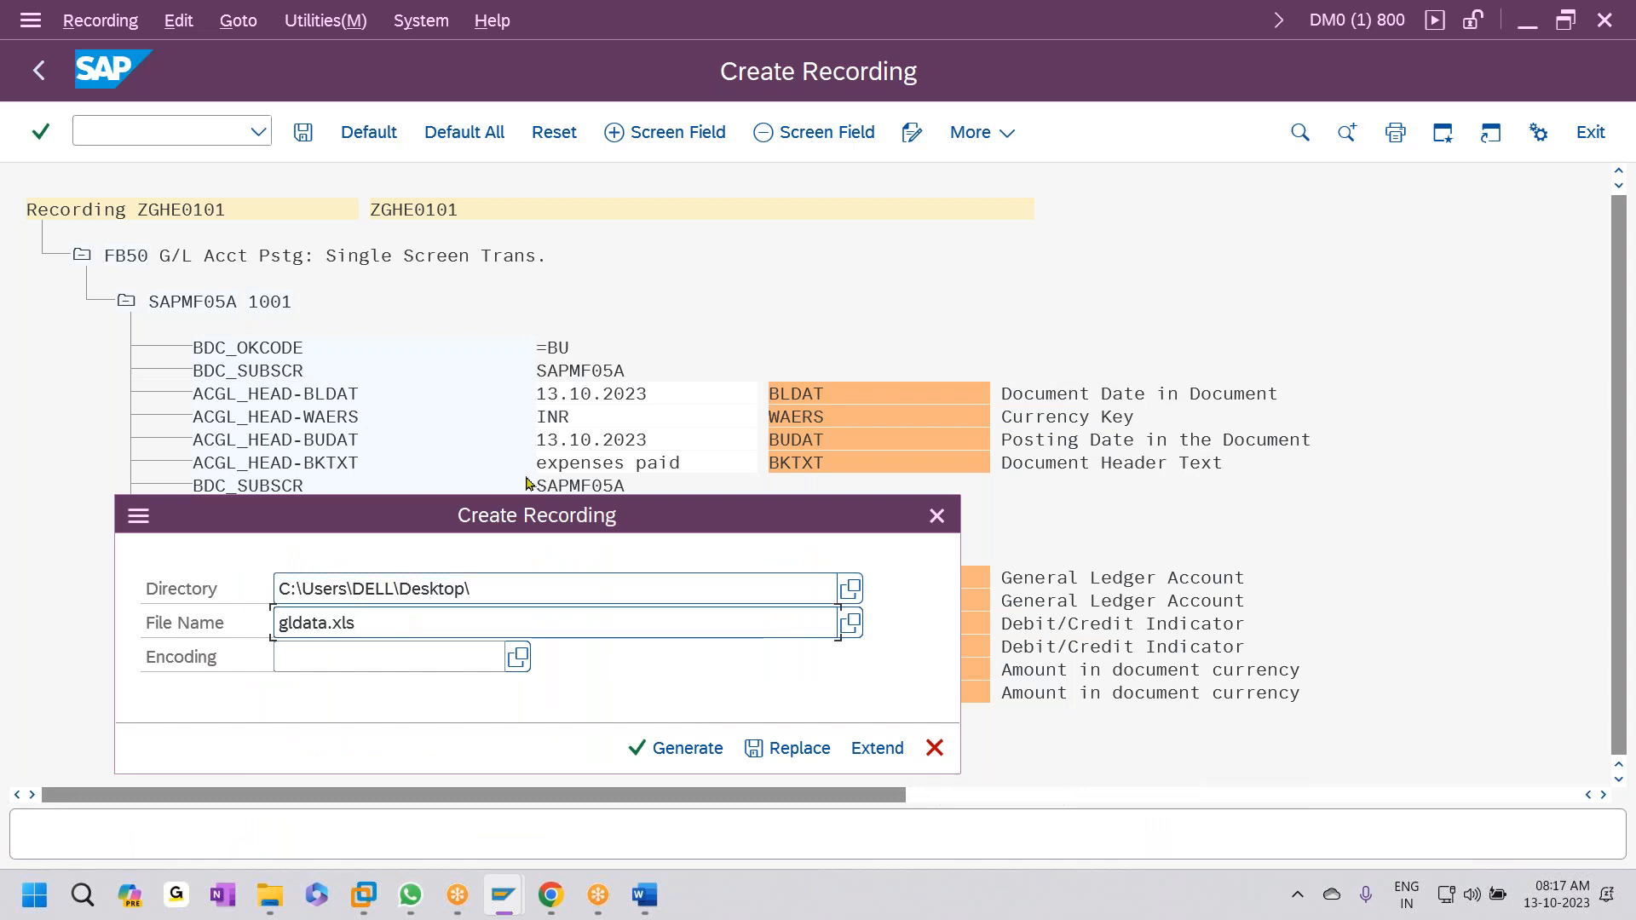
{"action": "left_click", "coordinate": [674, 749]}
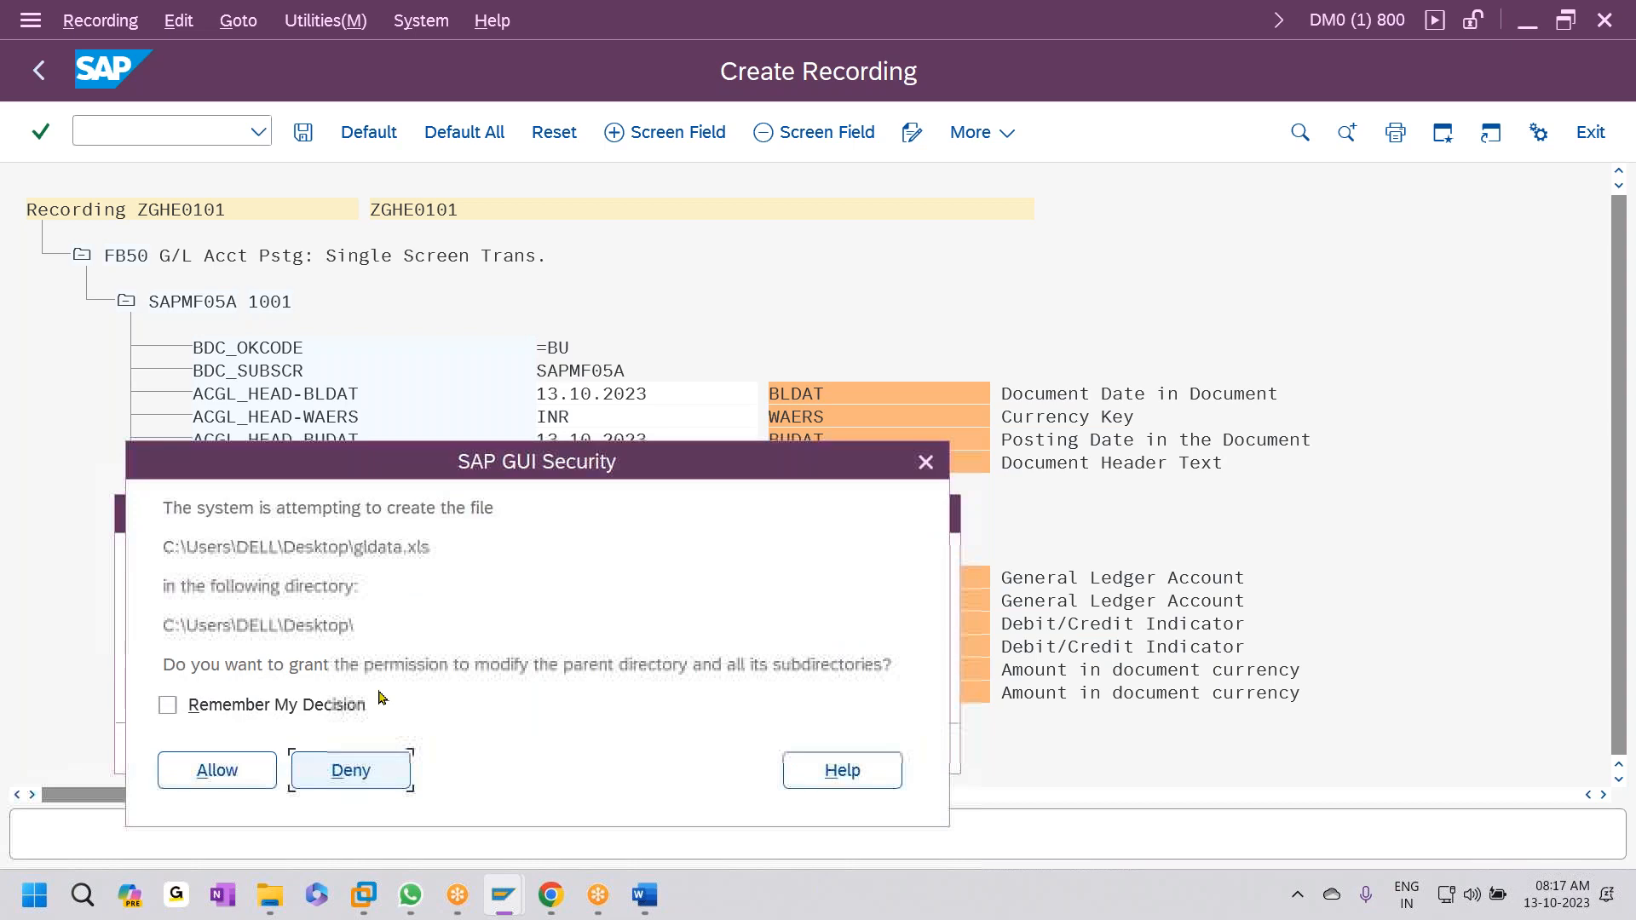
{"action": "left_click", "coordinate": [355, 710]}
{"action": "left_click", "coordinate": [218, 770]}
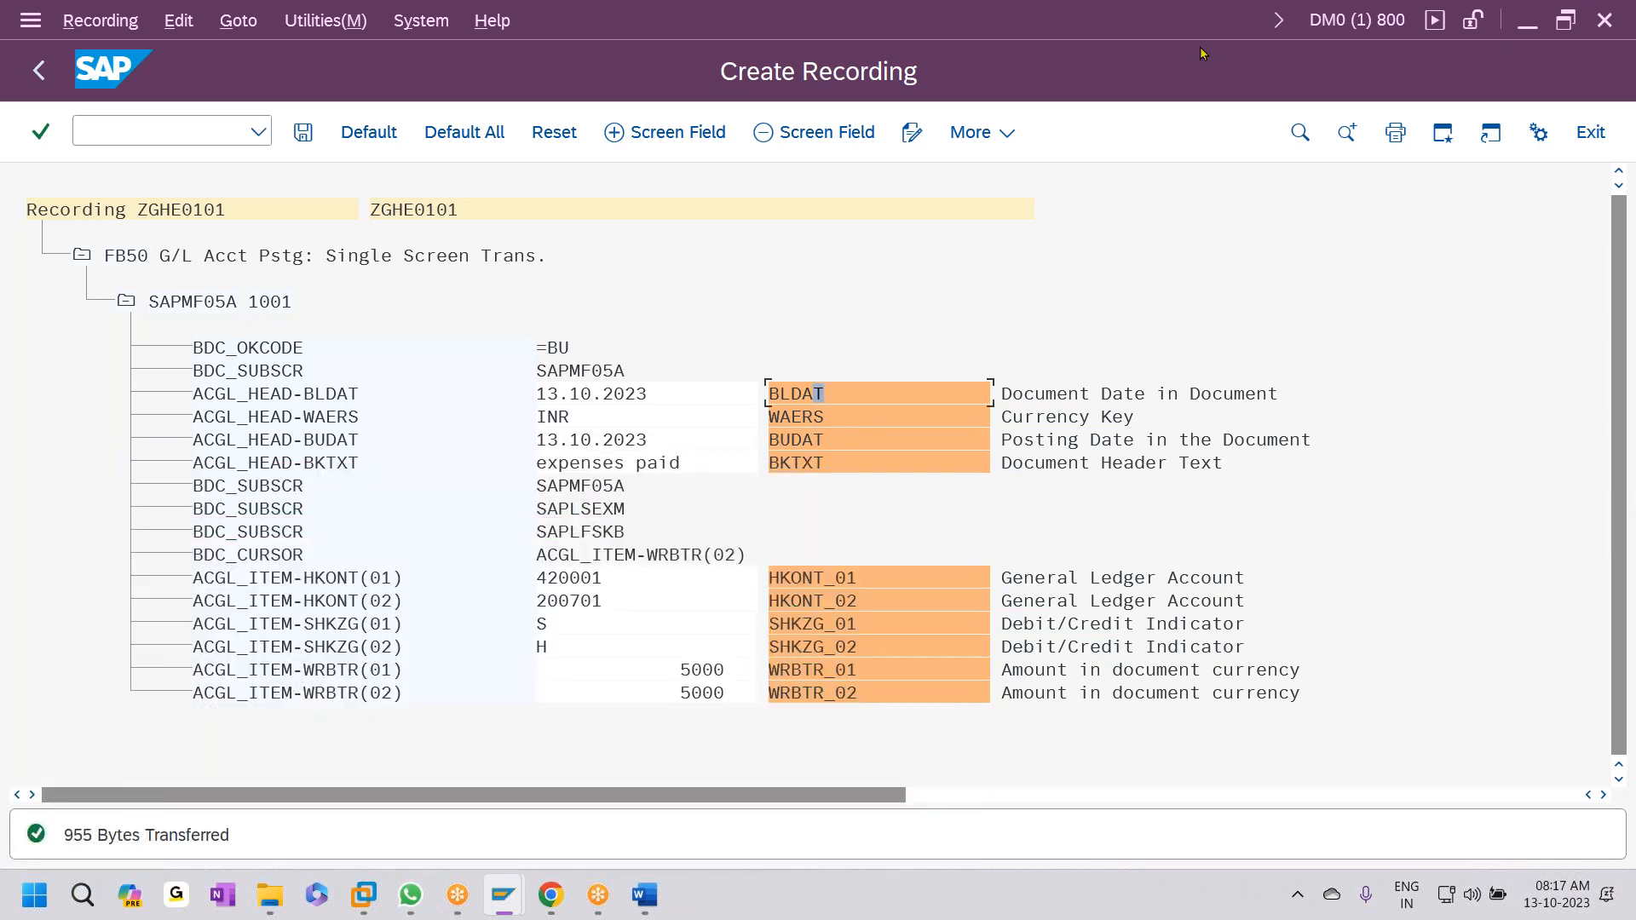
{"action": "left_click", "coordinate": [1527, 20]}
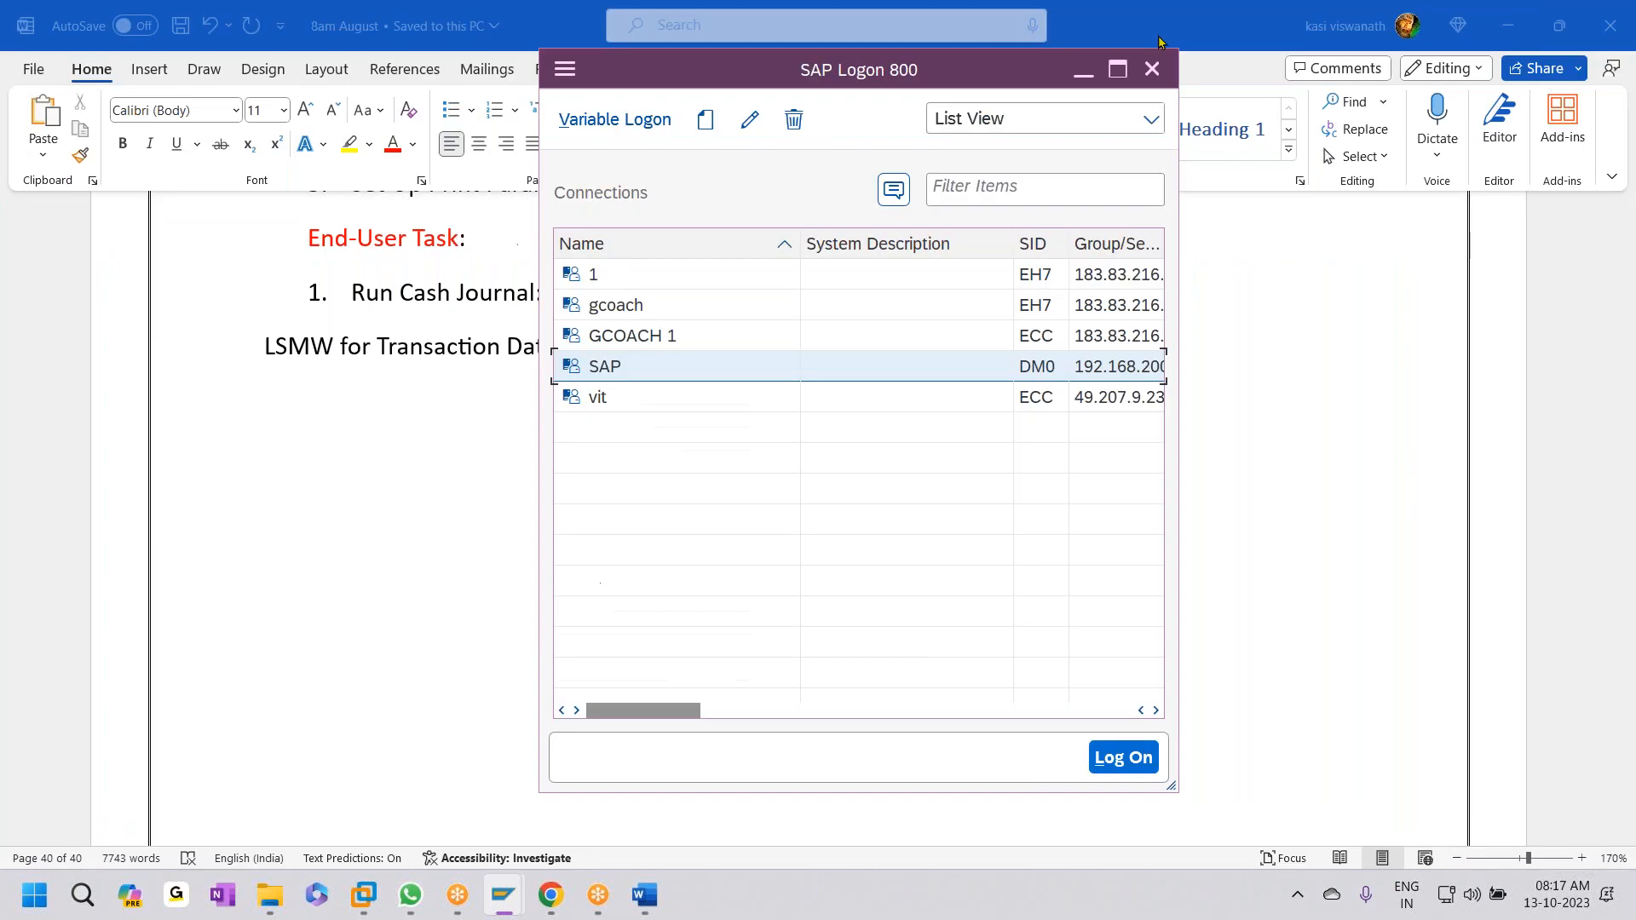
{"action": "left_click", "coordinate": [1084, 67]}
- Close the class folder and open gldata.xls from the Desktop in Excel, accepting the format warning
{"action": "left_click", "coordinate": [1507, 25]}
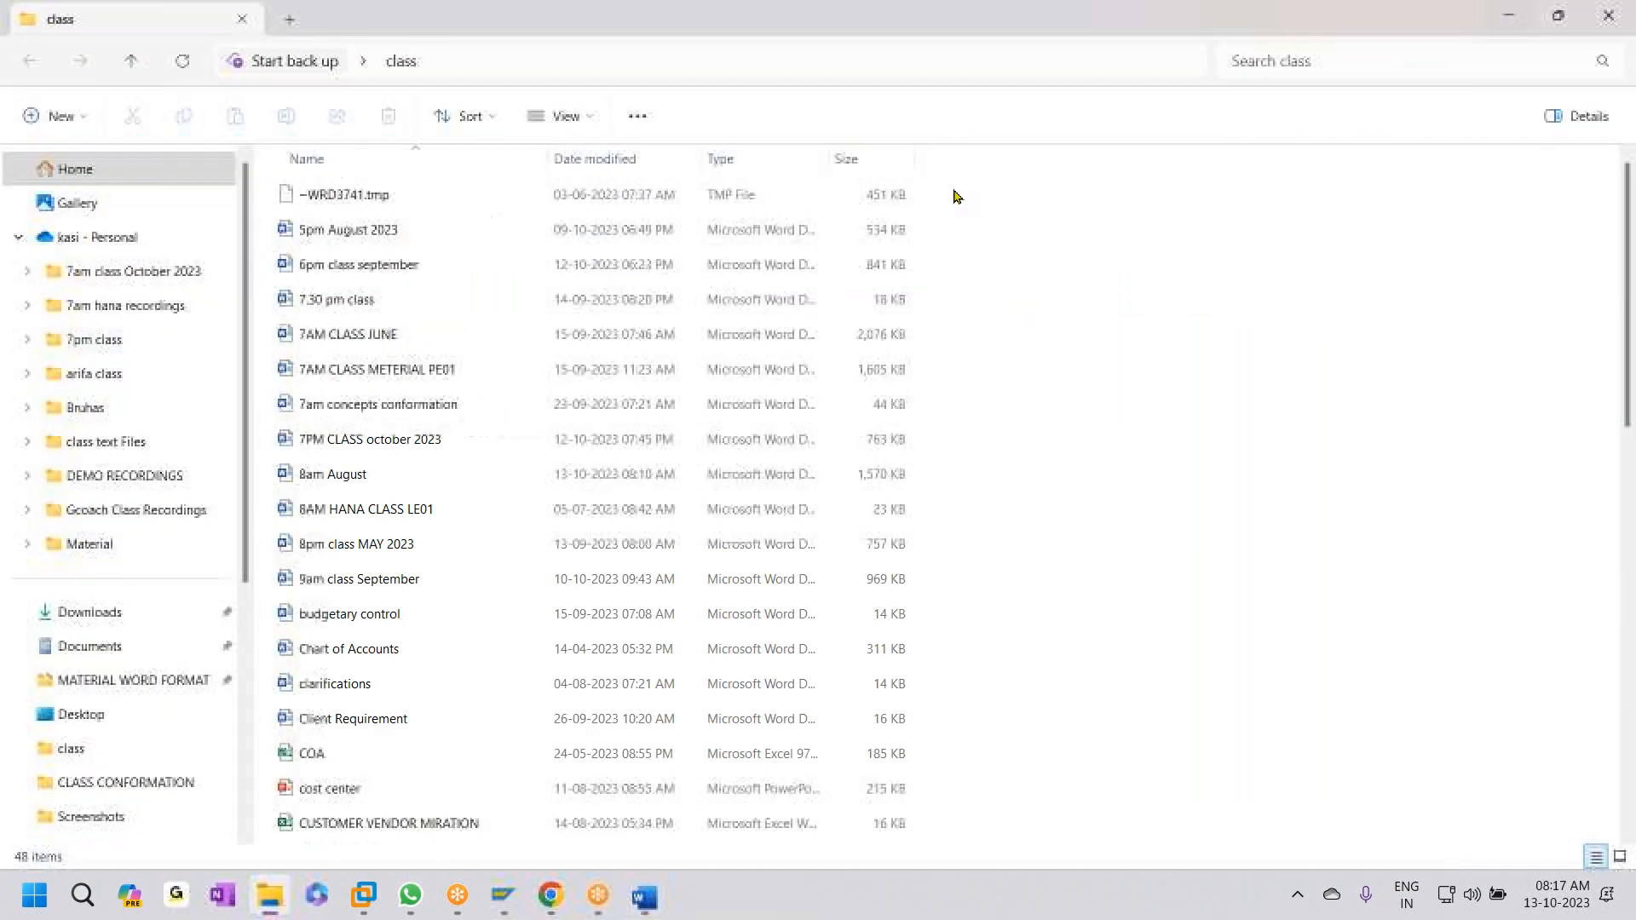
{"action": "left_click", "coordinate": [1610, 16]}
{"action": "double_click", "coordinate": [282, 217]}
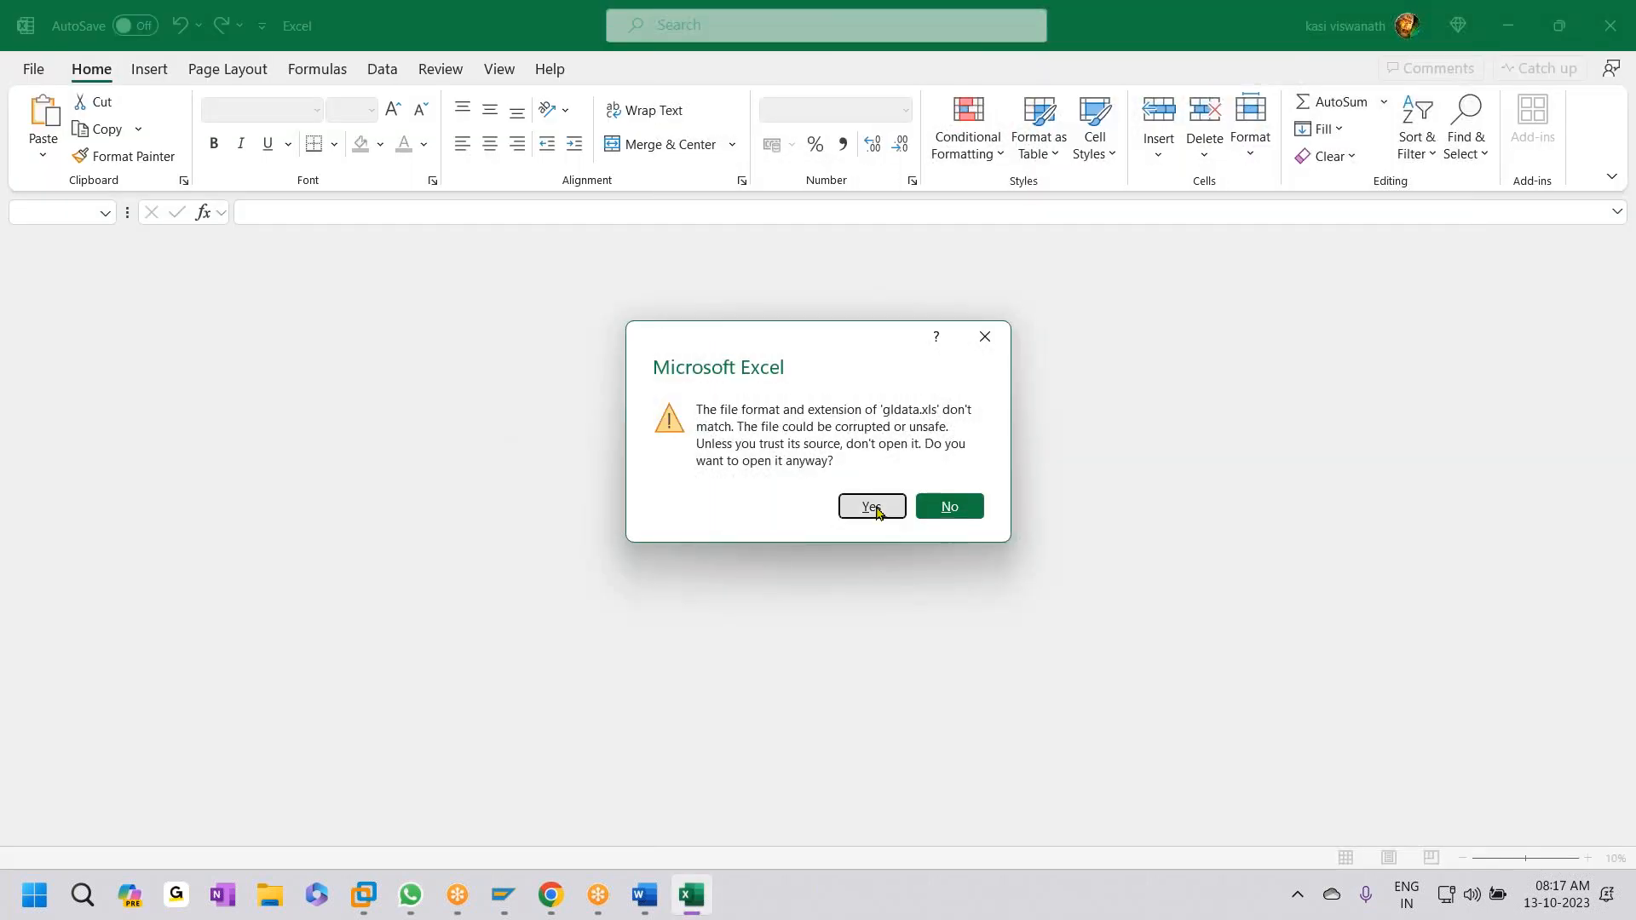
{"action": "left_click", "coordinate": [871, 507]}
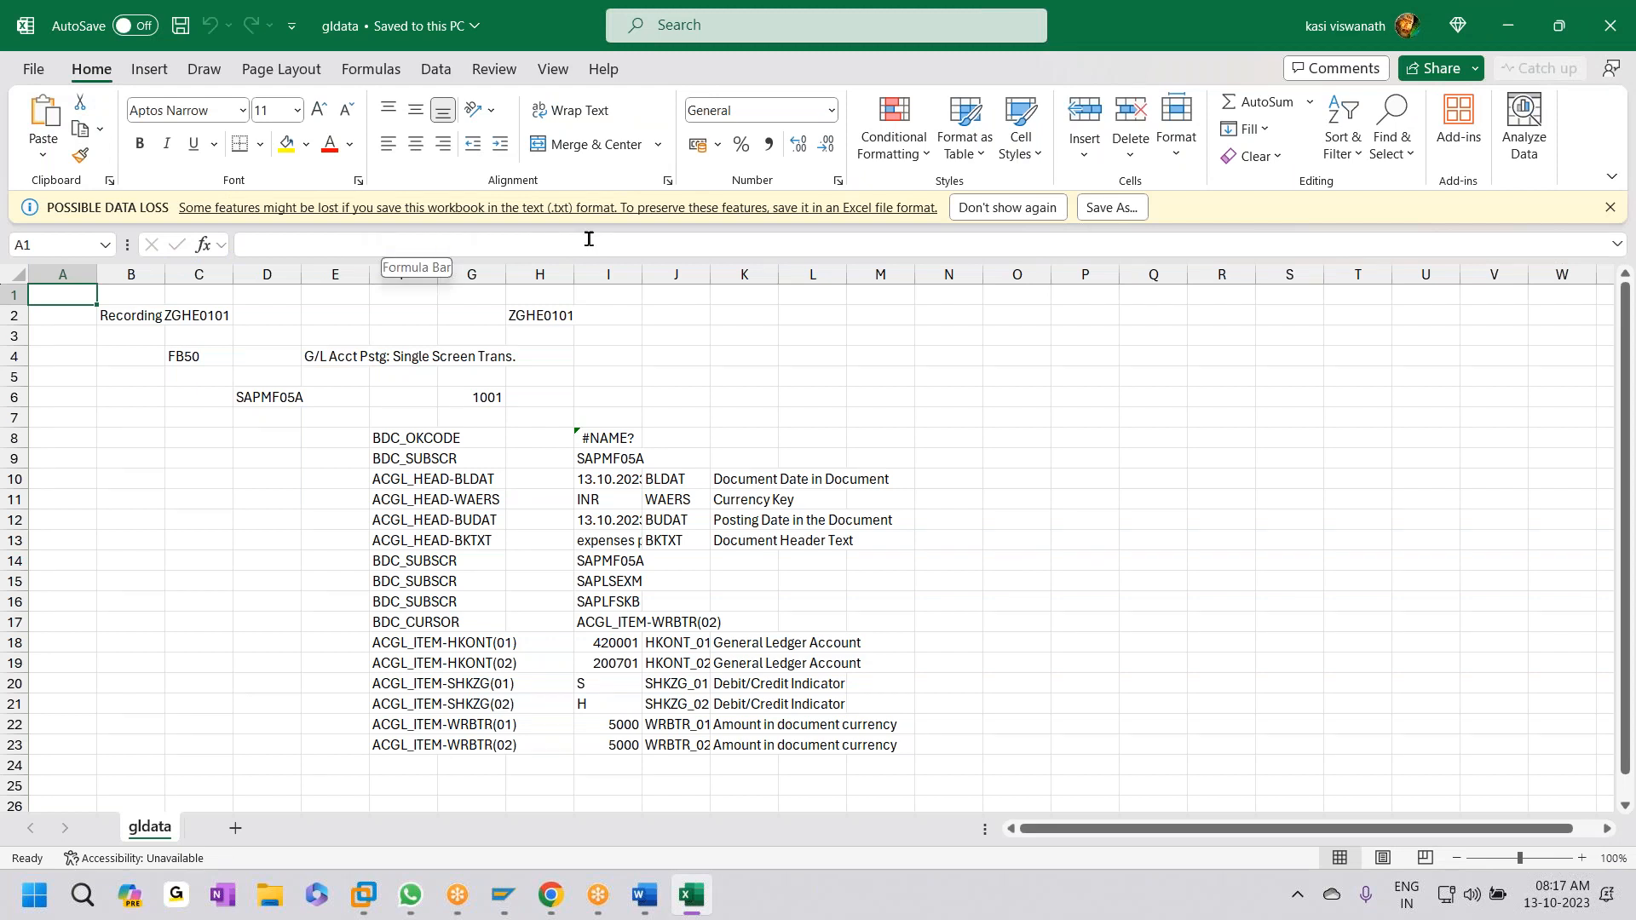
- Dismiss the data loss warning and widen columns I and J to fit values and field names
{"action": "left_click", "coordinate": [1040, 208]}
{"action": "left_click", "coordinate": [1090, 534]}
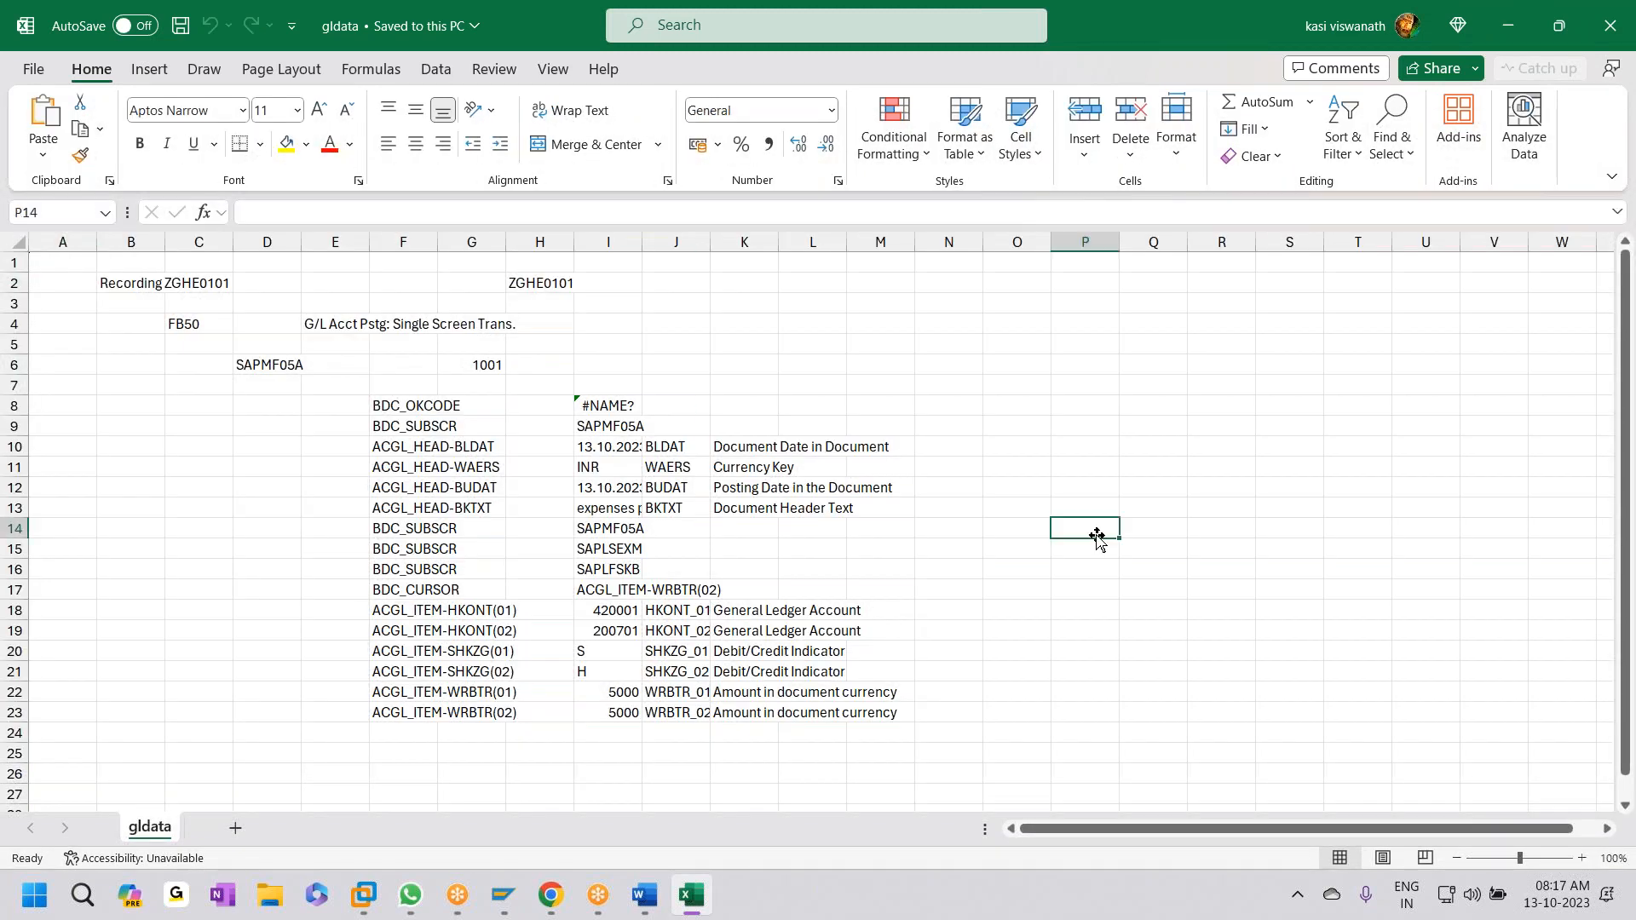
{"action": "left_click", "coordinate": [676, 242]}
{"action": "left_click_drag", "start_coordinate": [710, 242], "coordinate": [876, 242]}
{"action": "left_click_drag", "start_coordinate": [642, 242], "coordinate": [763, 242]}
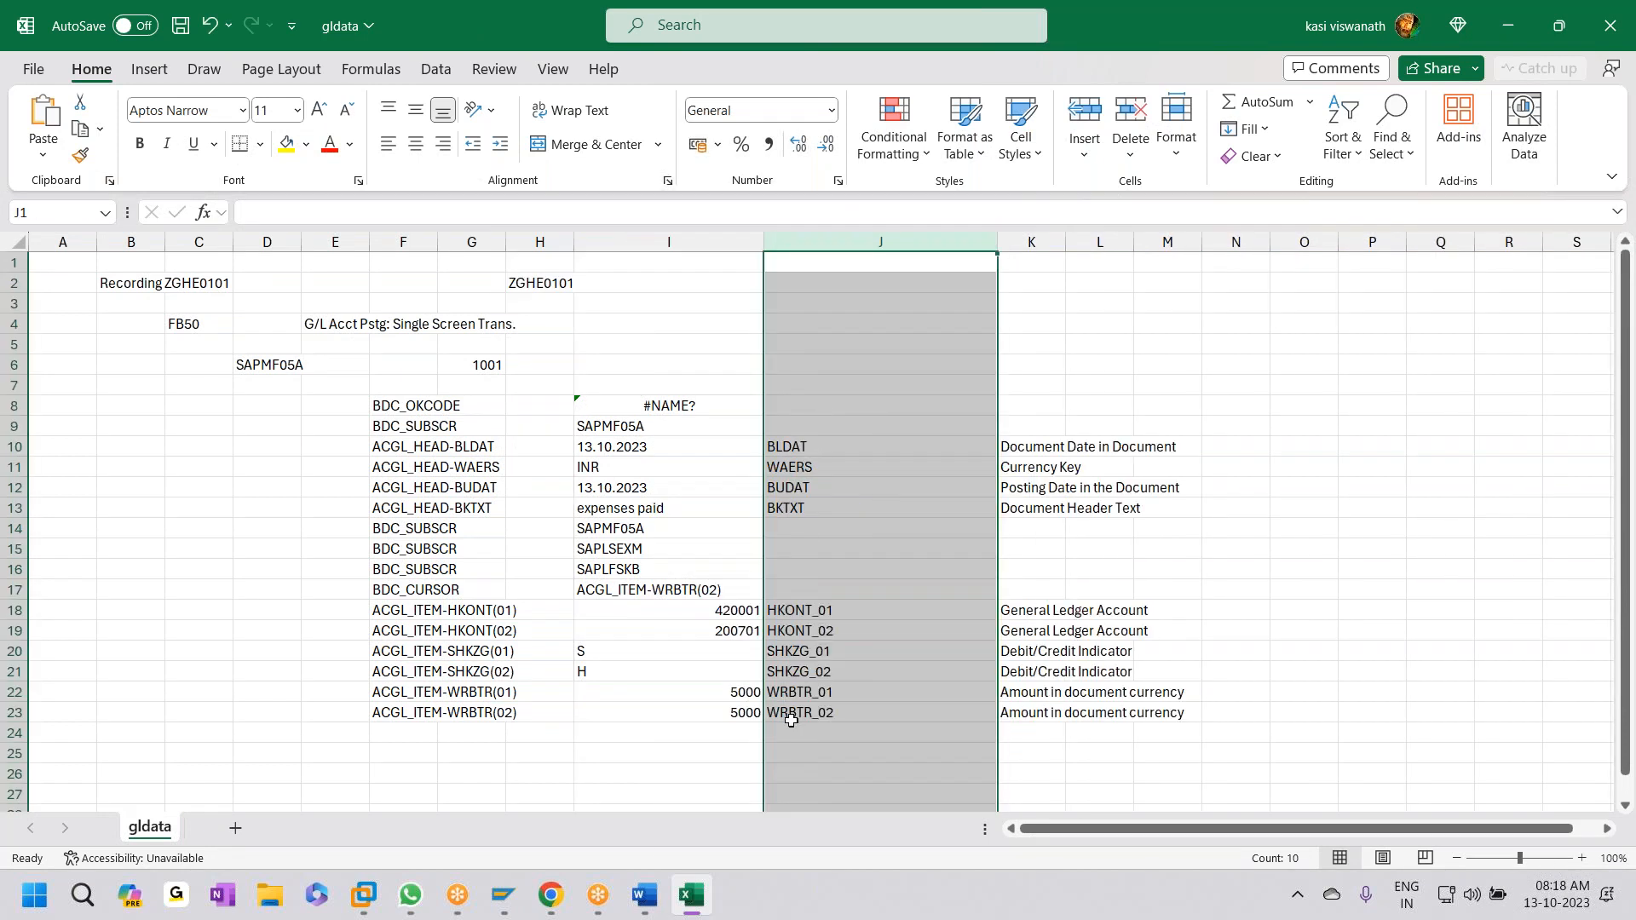
- Clear the screen field names in F8:H24 and the recording header rows from A2
{"action": "left_click_drag", "start_coordinate": [392, 405], "coordinate": [497, 720]}
{"action": "key", "text": "Delete"}
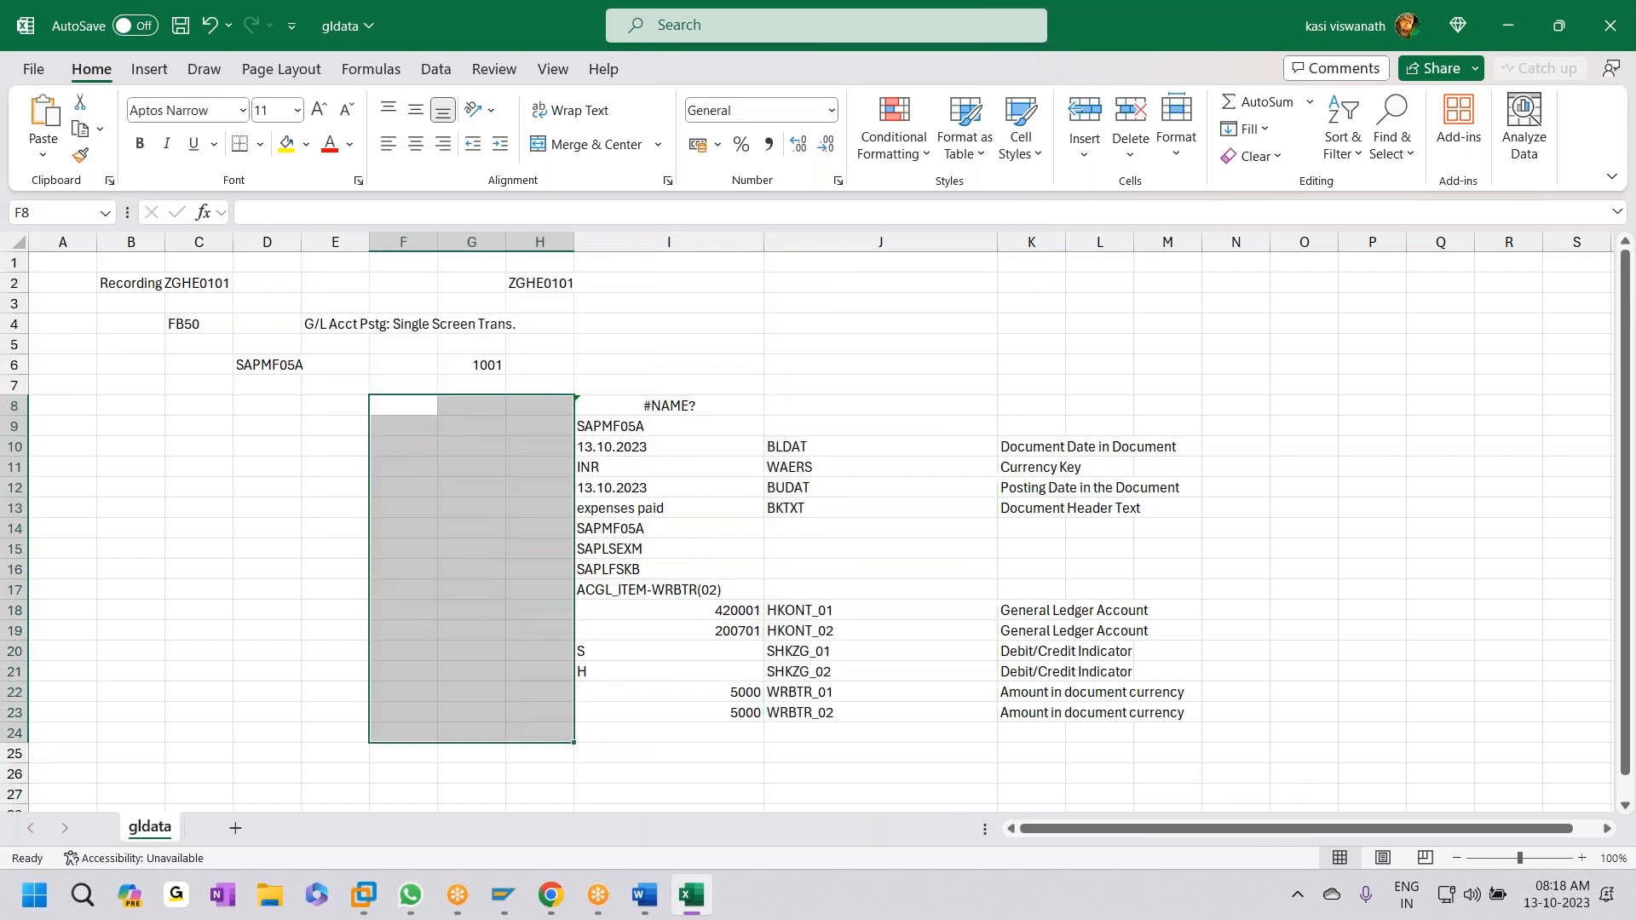
{"action": "left_click_drag", "start_coordinate": [85, 281], "coordinate": [511, 460]}
{"action": "key", "text": "Delete"}
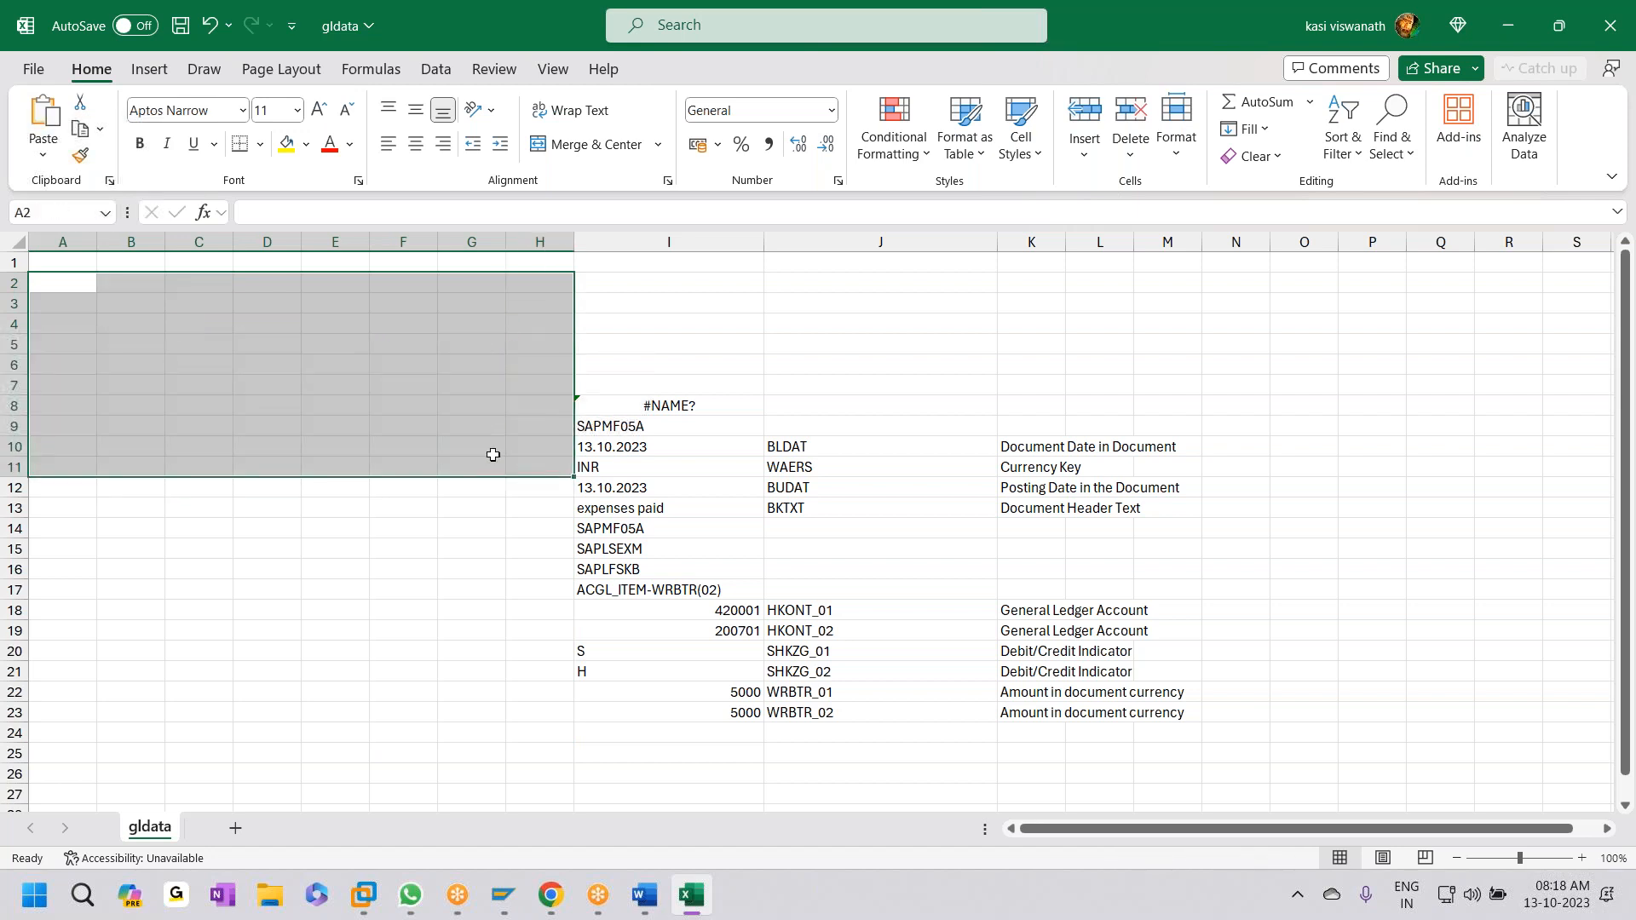
{"action": "left_click", "coordinate": [749, 730]}
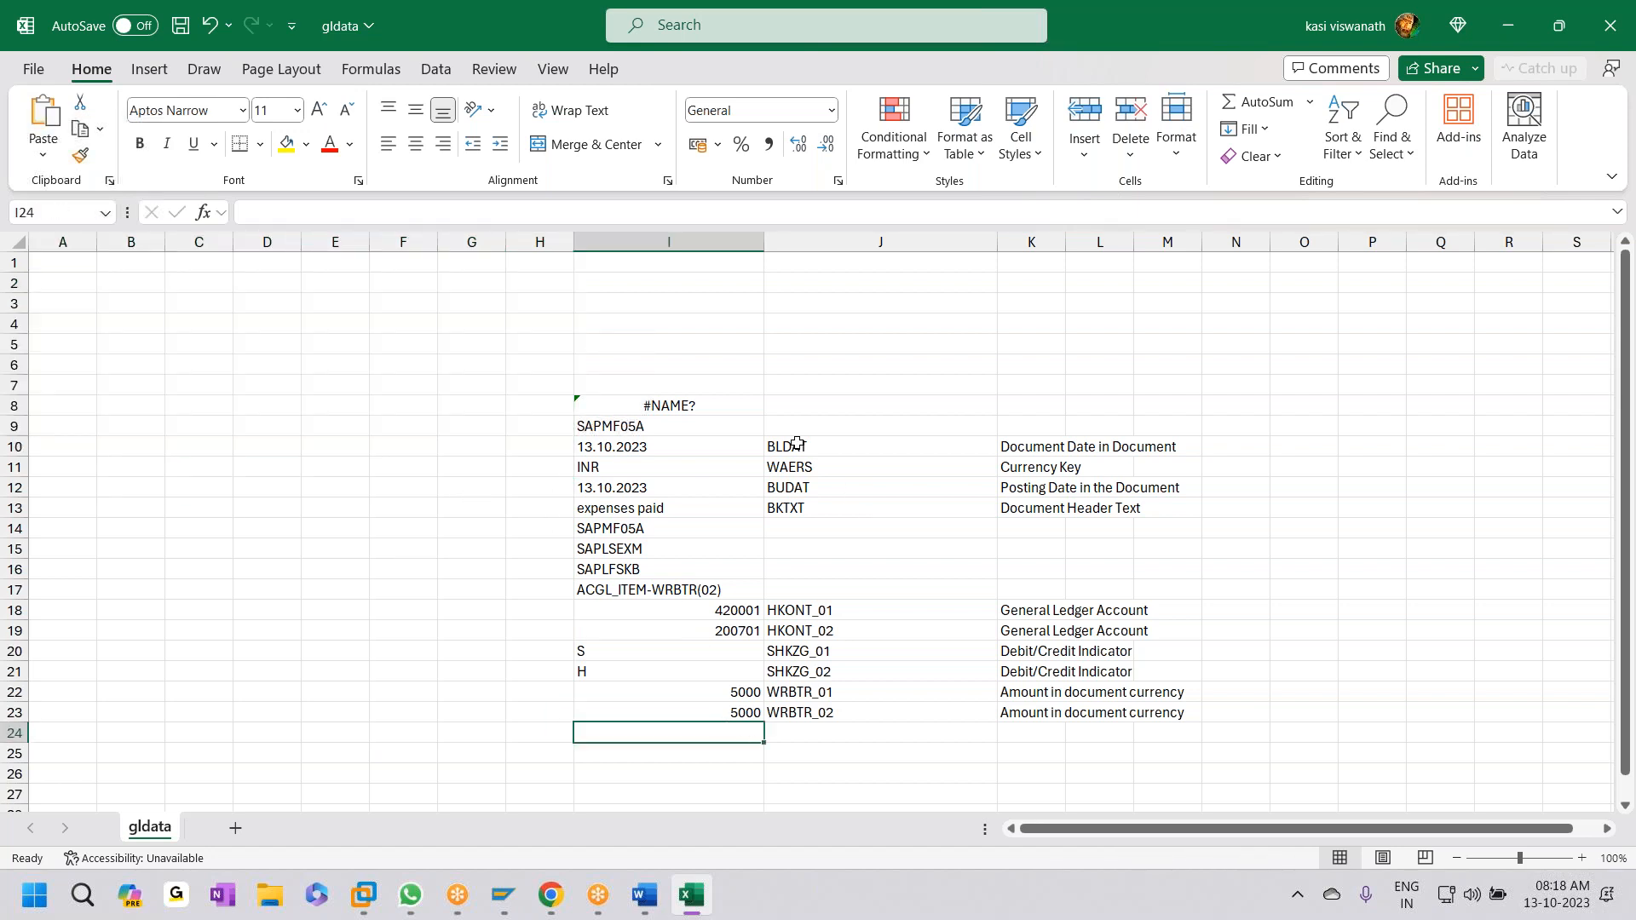
- Clear leftover entries #NAME?, SAPMF05A, SAPLSEXM, SAPLFSKB and ACGL_ITEM-WRBTR(02)
{"action": "left_click_drag", "start_coordinate": [597, 407], "coordinate": [656, 424]}
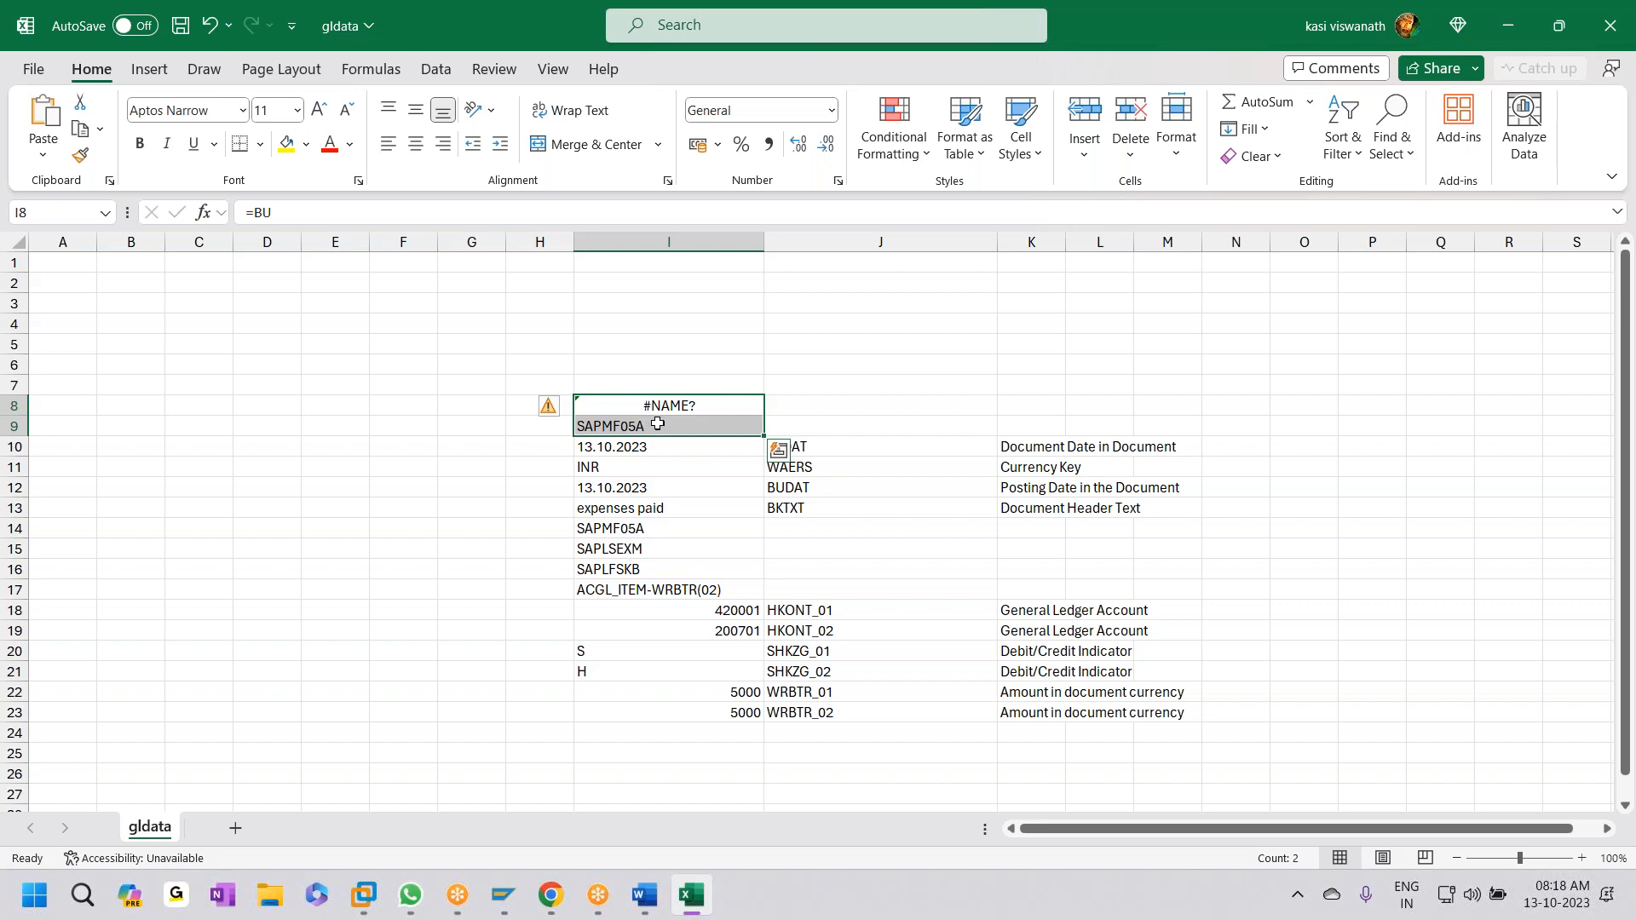
{"action": "key", "text": "Delete"}
{"action": "left_click_drag", "start_coordinate": [669, 530], "coordinate": [673, 564]}
{"action": "key", "text": "Delete"}
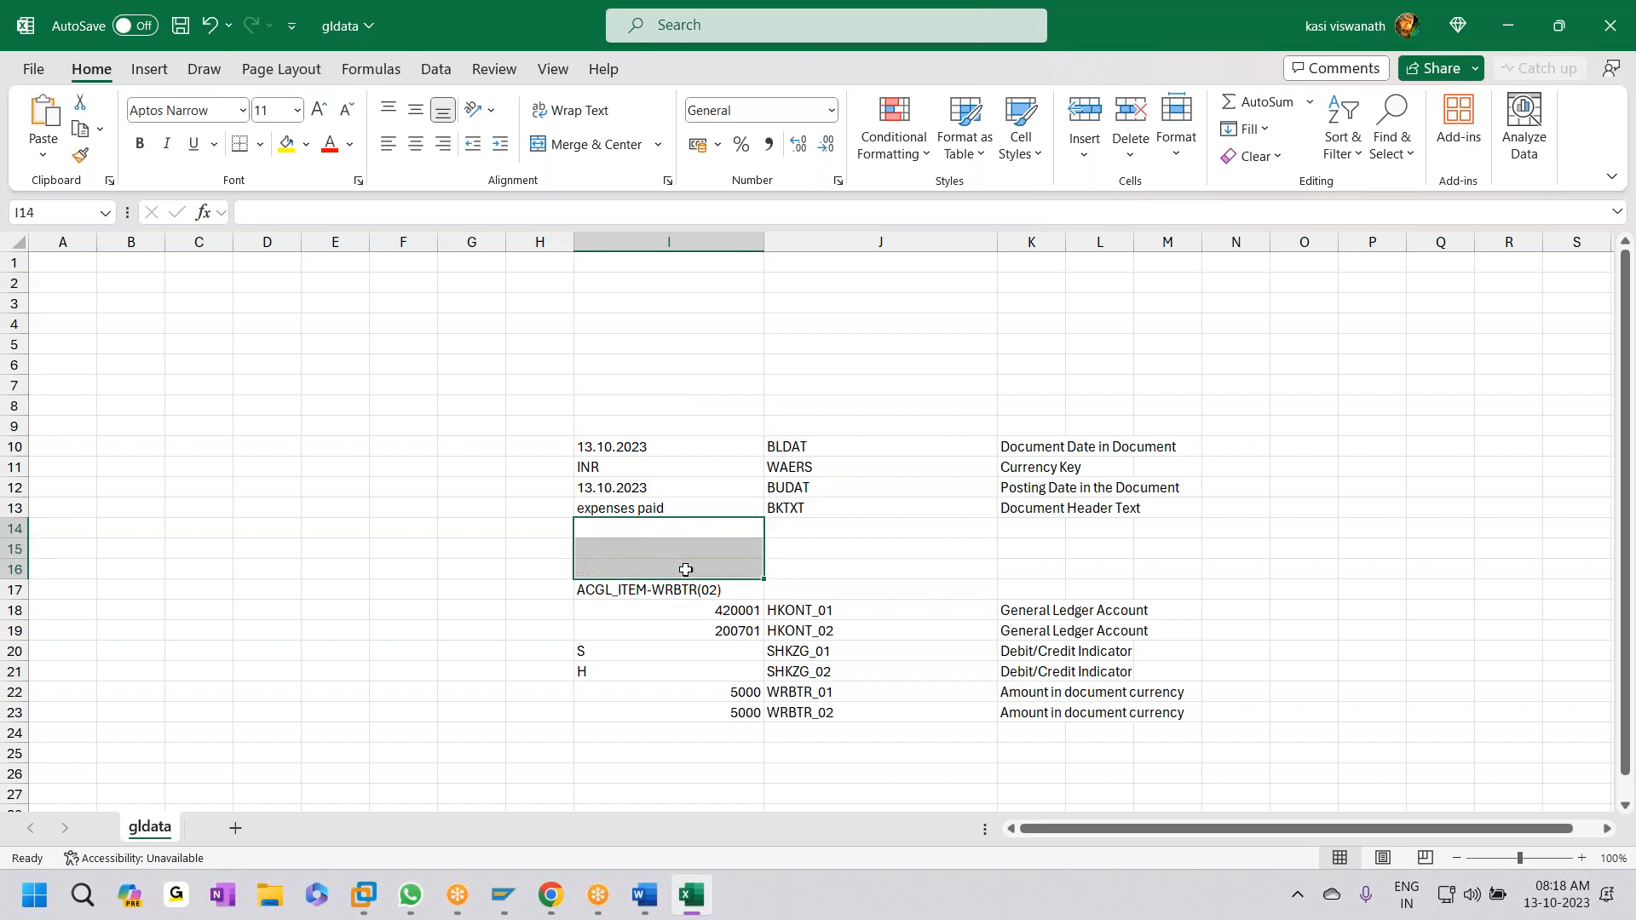
{"action": "left_click", "coordinate": [674, 588]}
{"action": "key", "text": "Delete"}
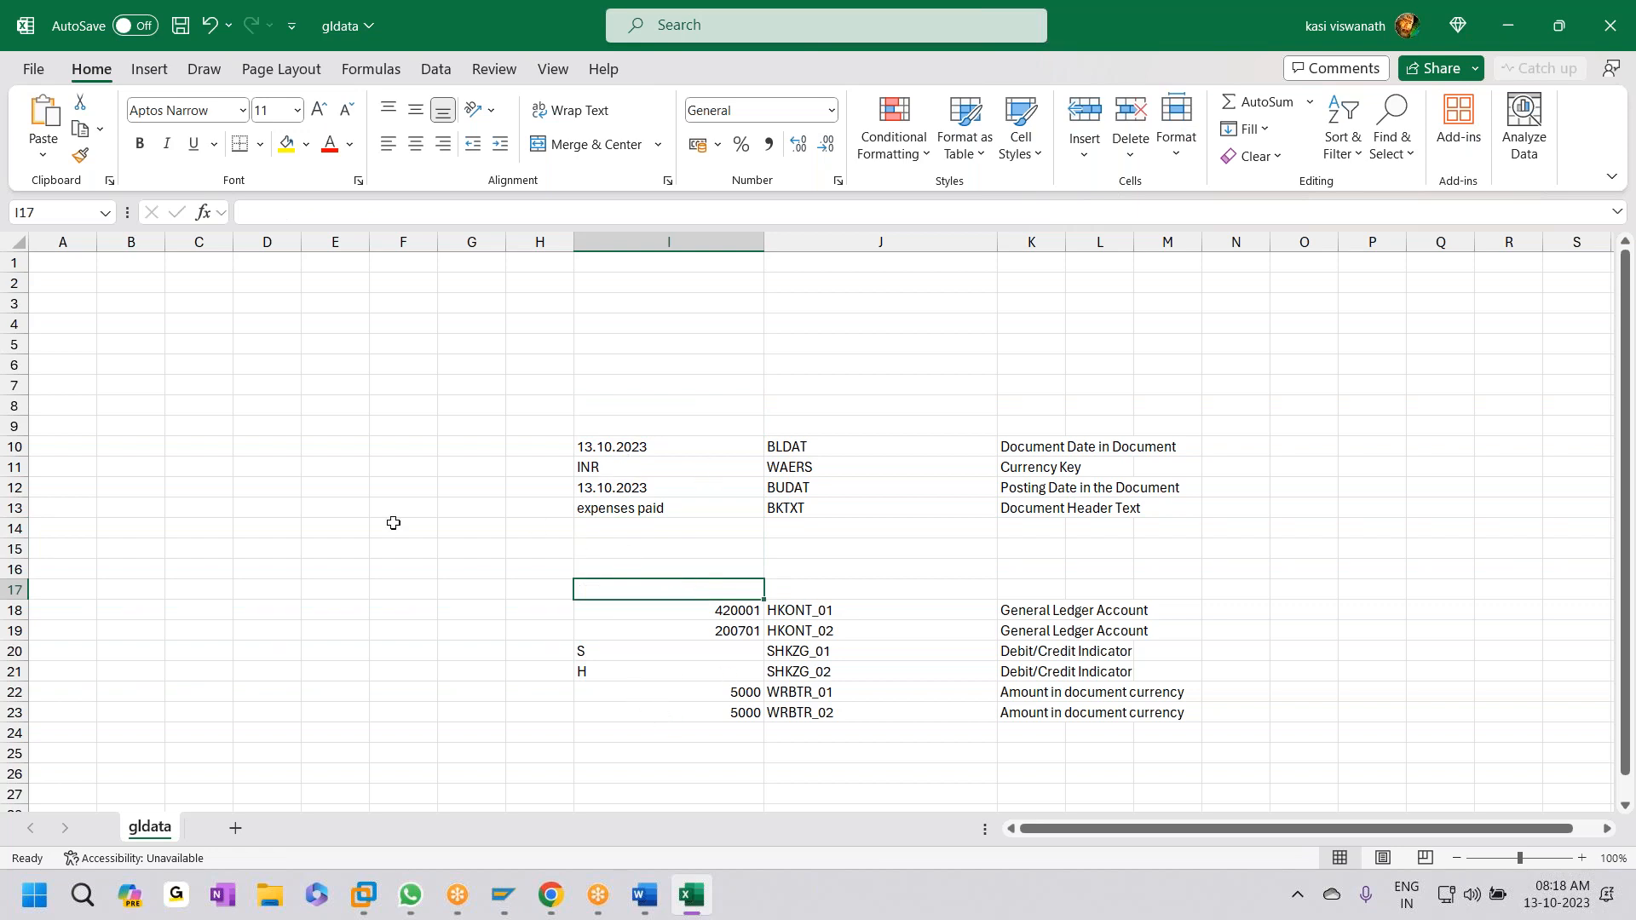
- Delete the empty rows 14 to 17 and narrow column I to its values
{"action": "left_click_drag", "start_coordinate": [14, 528], "coordinate": [10, 579]}
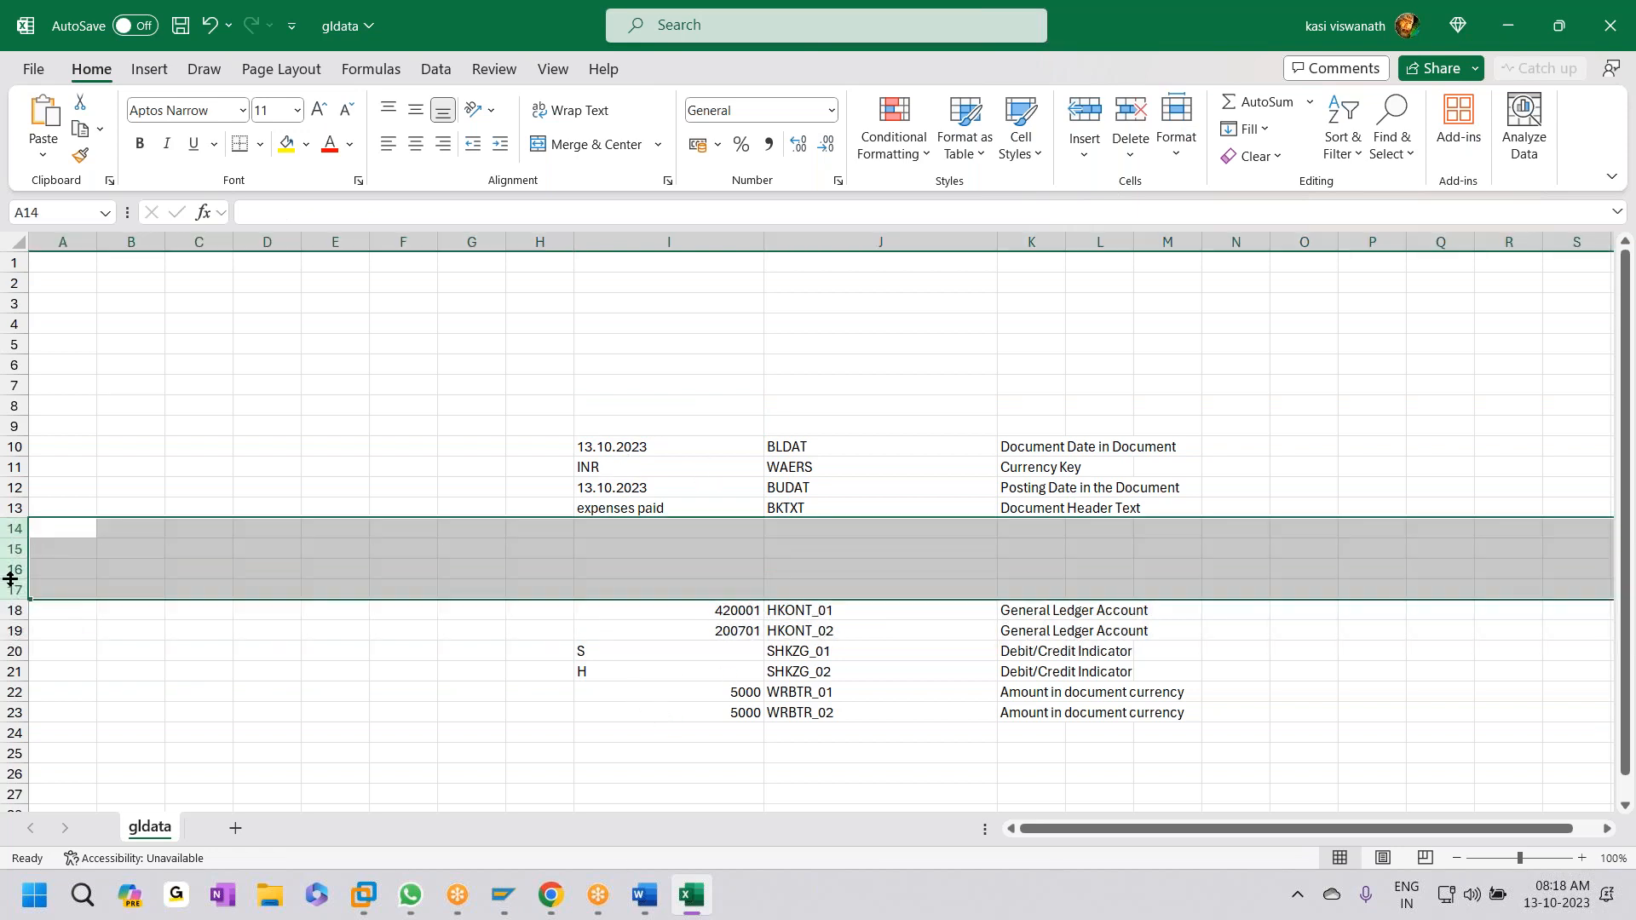
{"action": "right_click", "coordinate": [14, 528]}
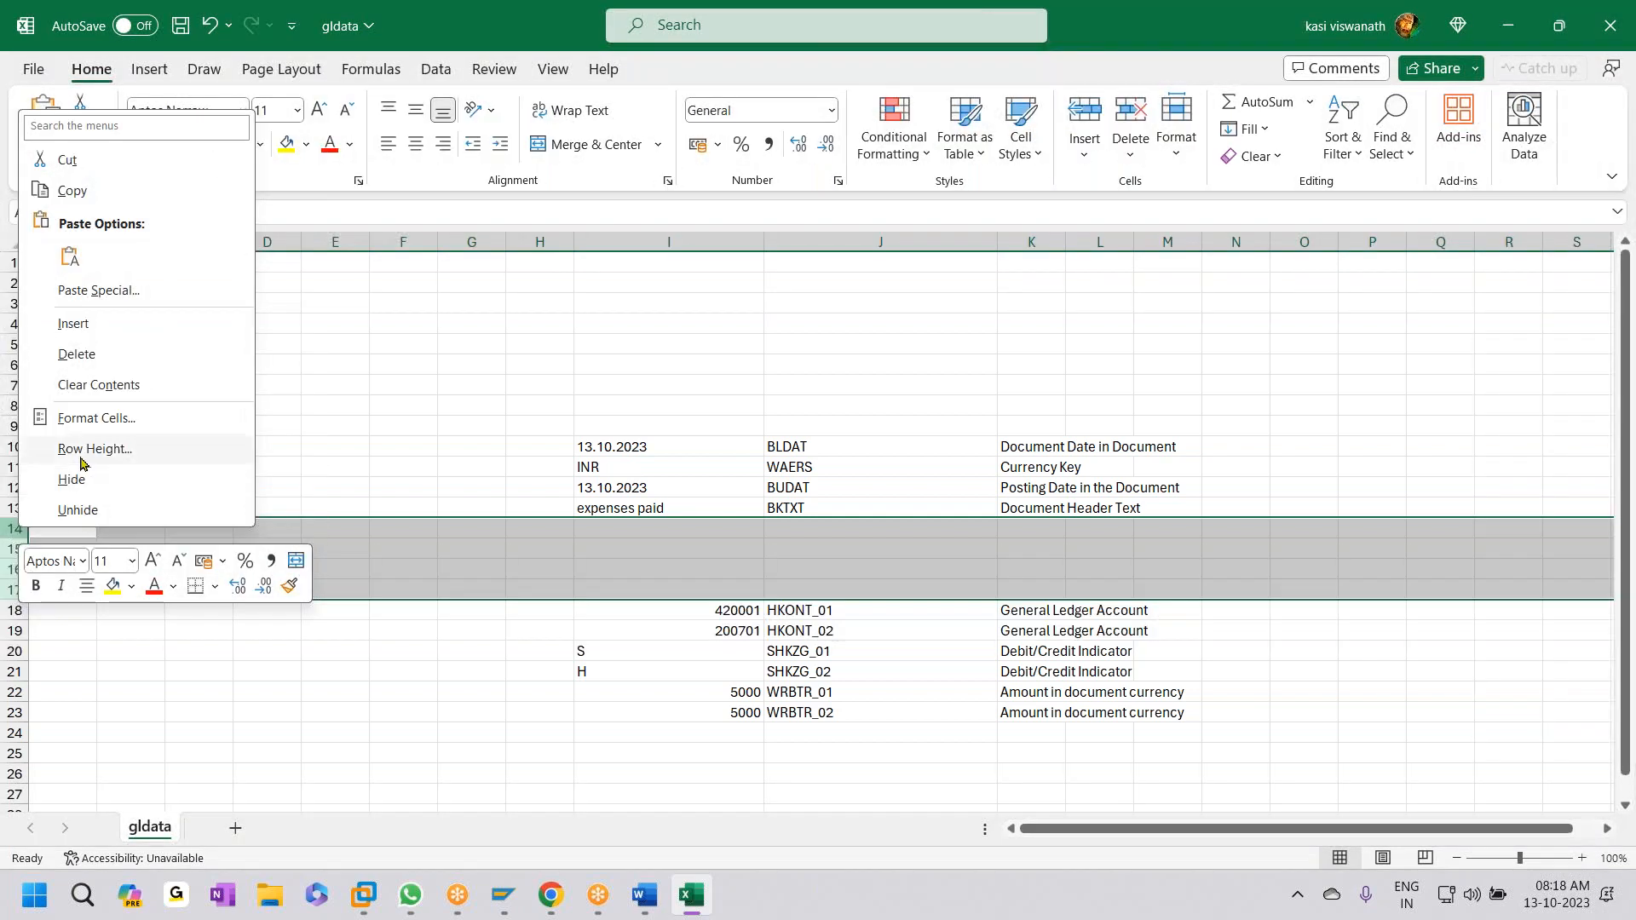
{"action": "left_click", "coordinate": [121, 352]}
{"action": "left_click", "coordinate": [947, 688]}
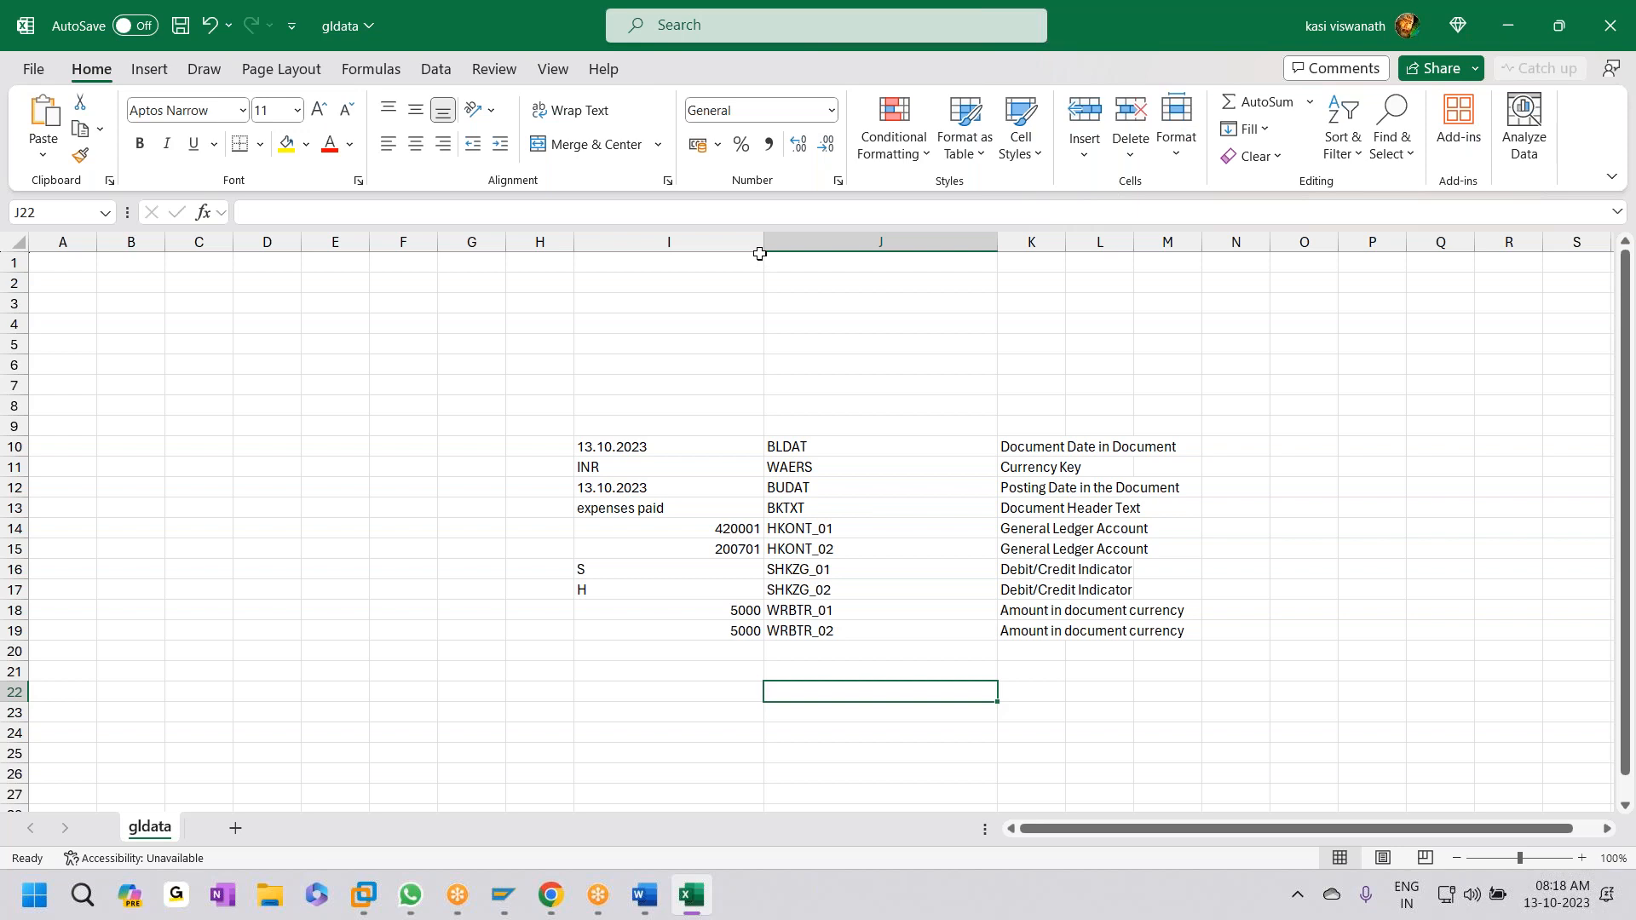
{"action": "left_click_drag", "start_coordinate": [758, 248], "coordinate": [679, 247]}
- Insert two blank columns before the descriptions column
{"action": "left_click", "coordinate": [945, 242]}
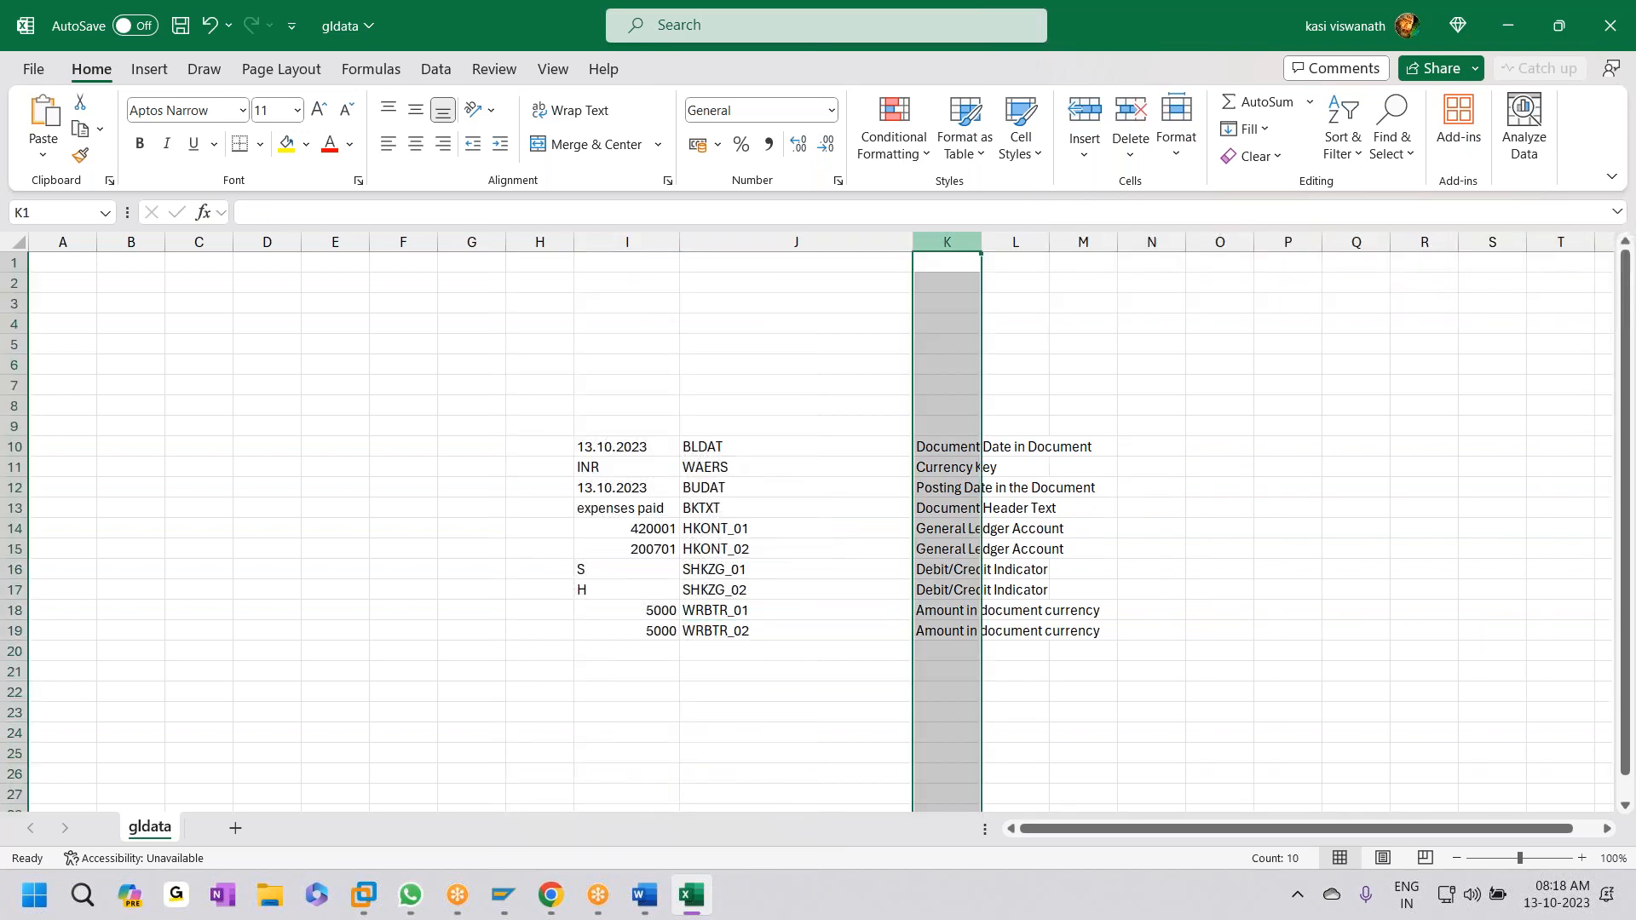
{"action": "right_click", "coordinate": [956, 242]}
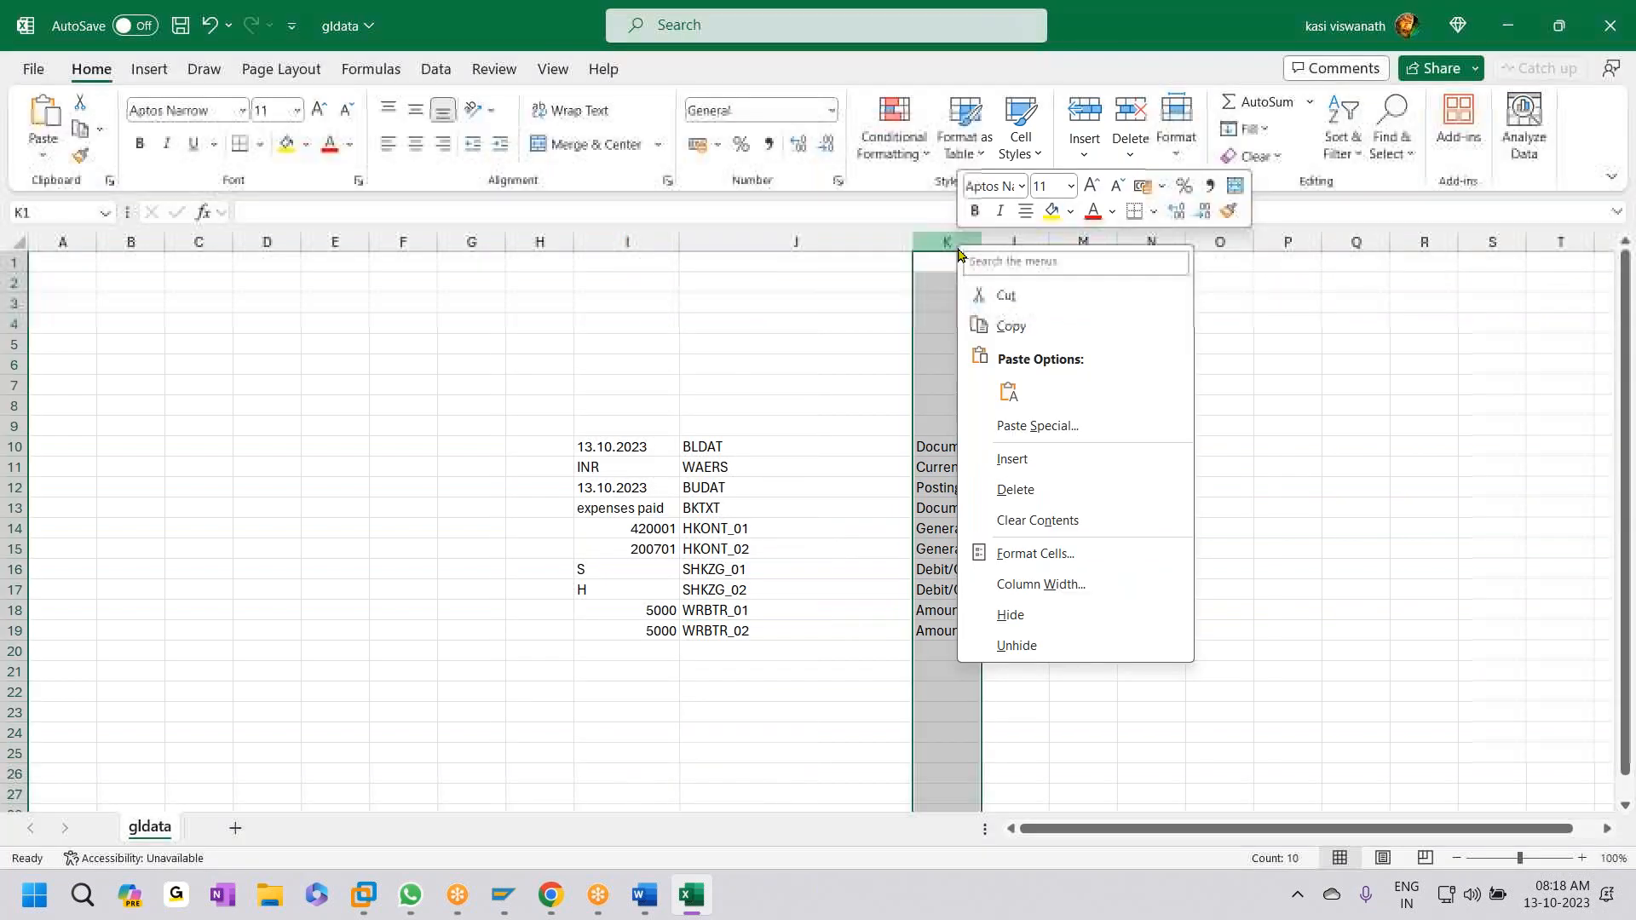
{"action": "left_click", "coordinate": [1027, 461]}
{"action": "right_click", "coordinate": [1175, 242]}
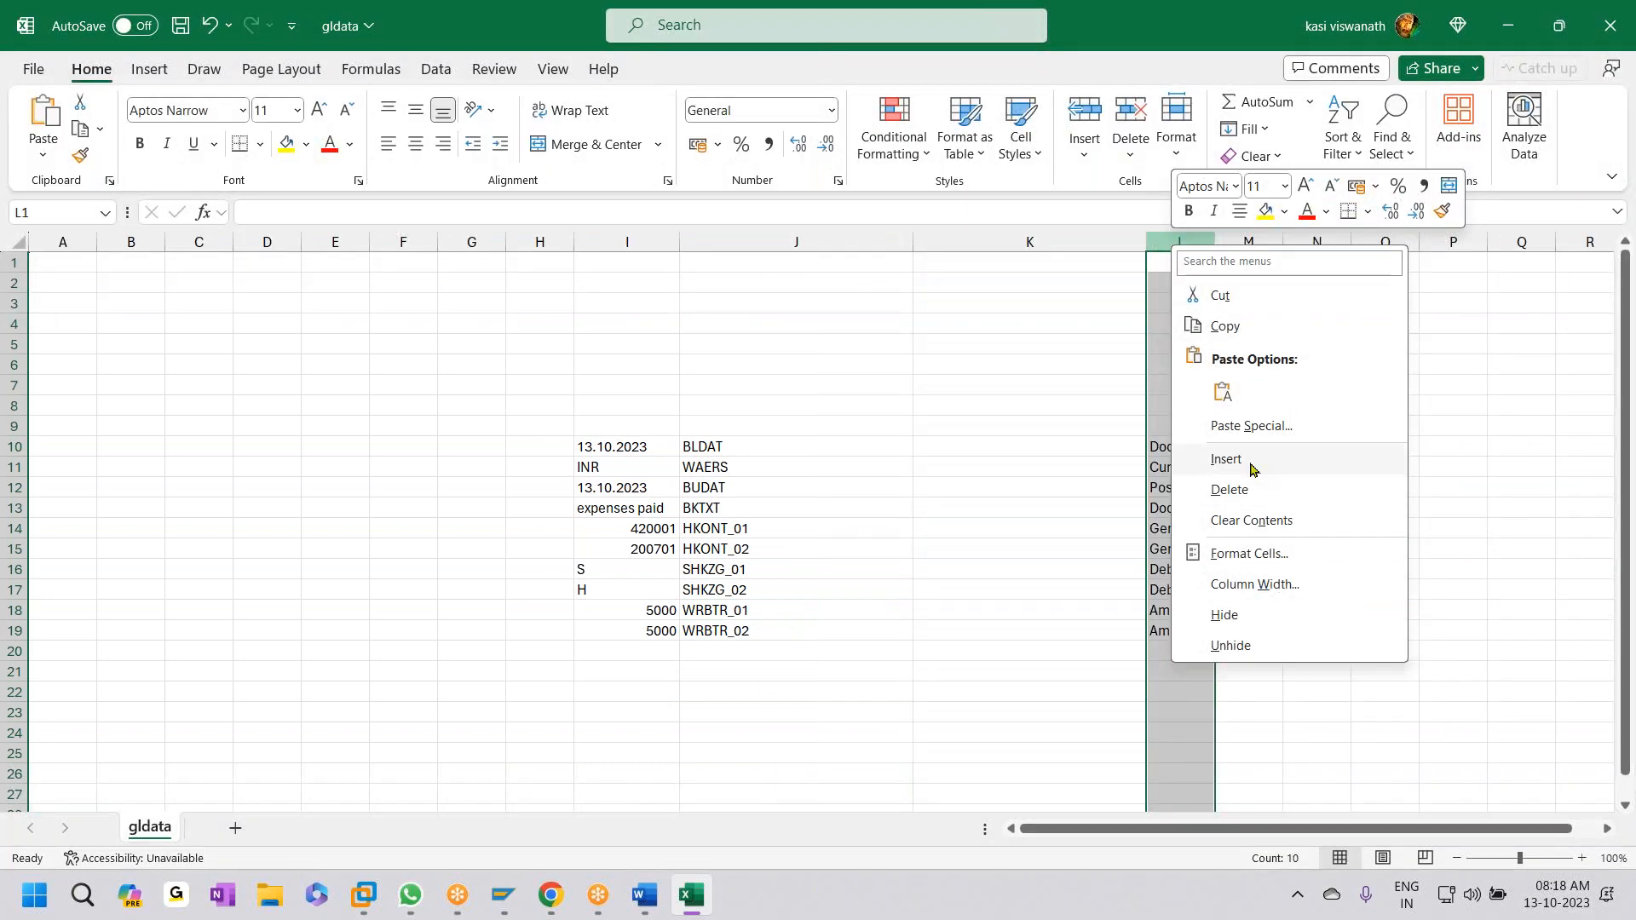
{"action": "left_click", "coordinate": [1252, 464]}
{"action": "left_click", "coordinate": [726, 422]}
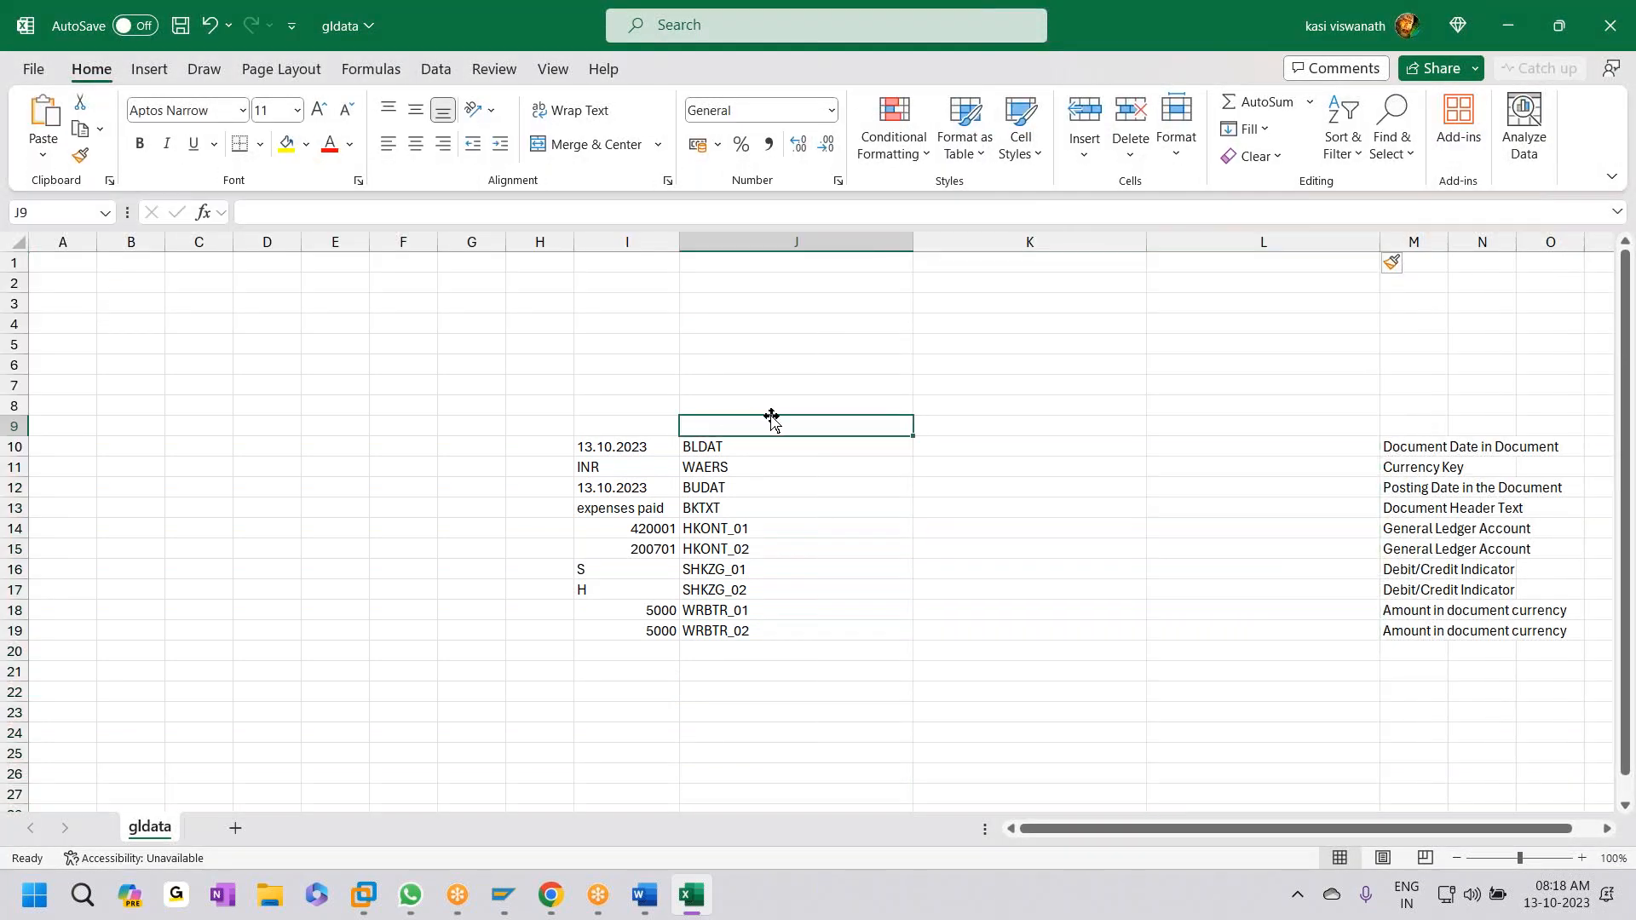
- Enter headings Field Properties, Data Type, Length and Description in J9:M9
{"action": "type", "text": "Field"}
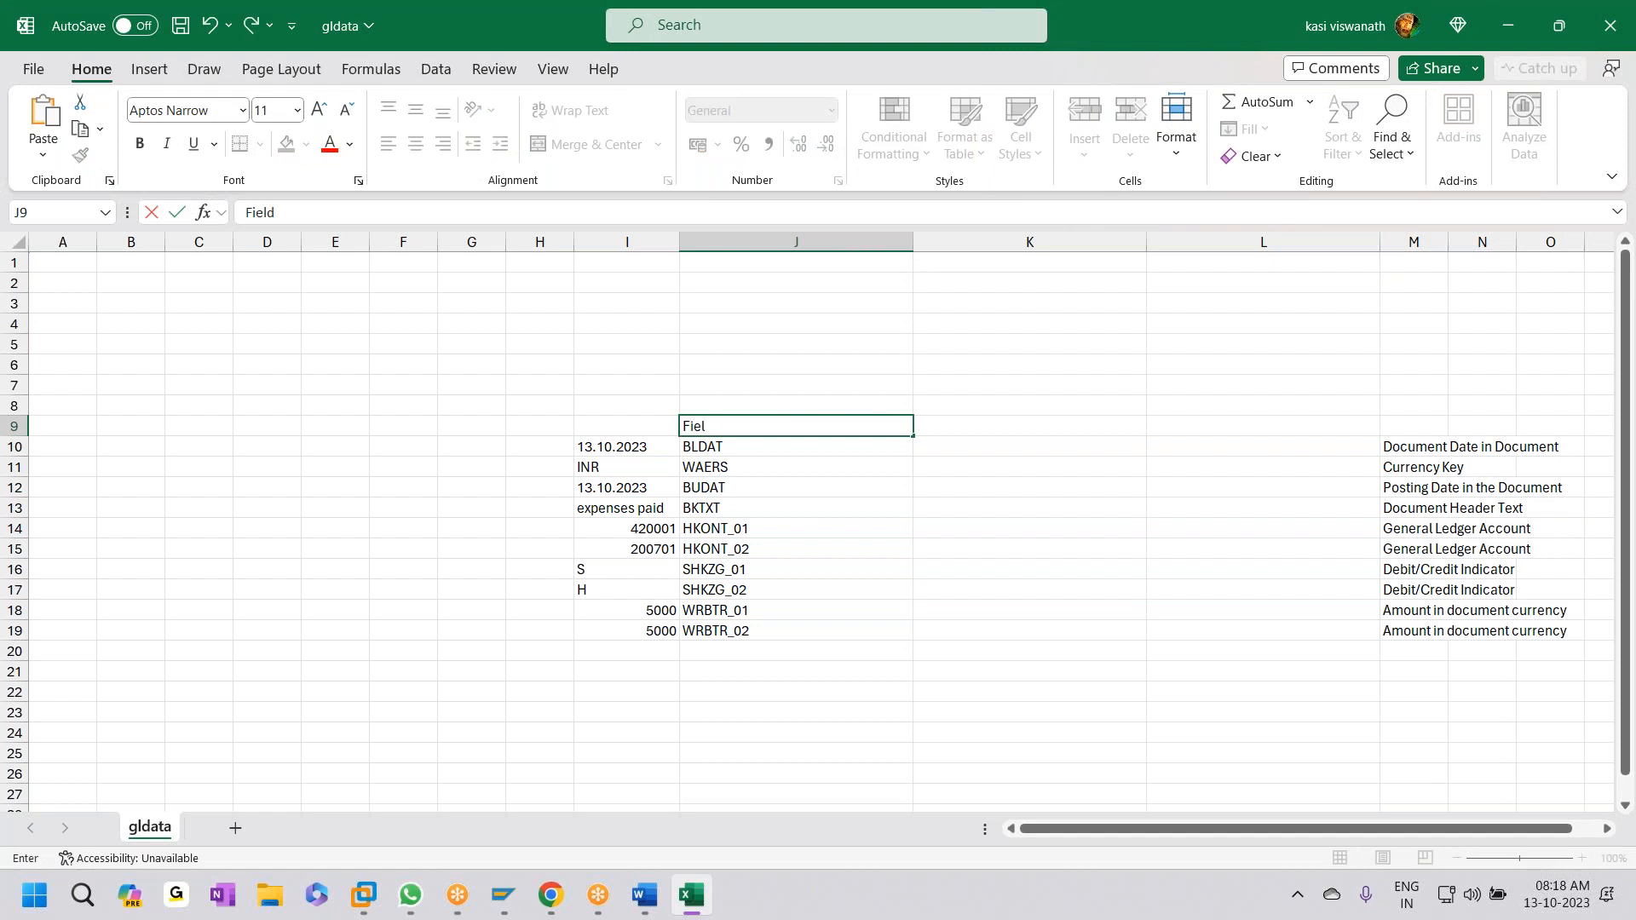
{"action": "type", "text": " Properties"}
{"action": "key", "text": "Tab"}
{"action": "type", "text": "D"}
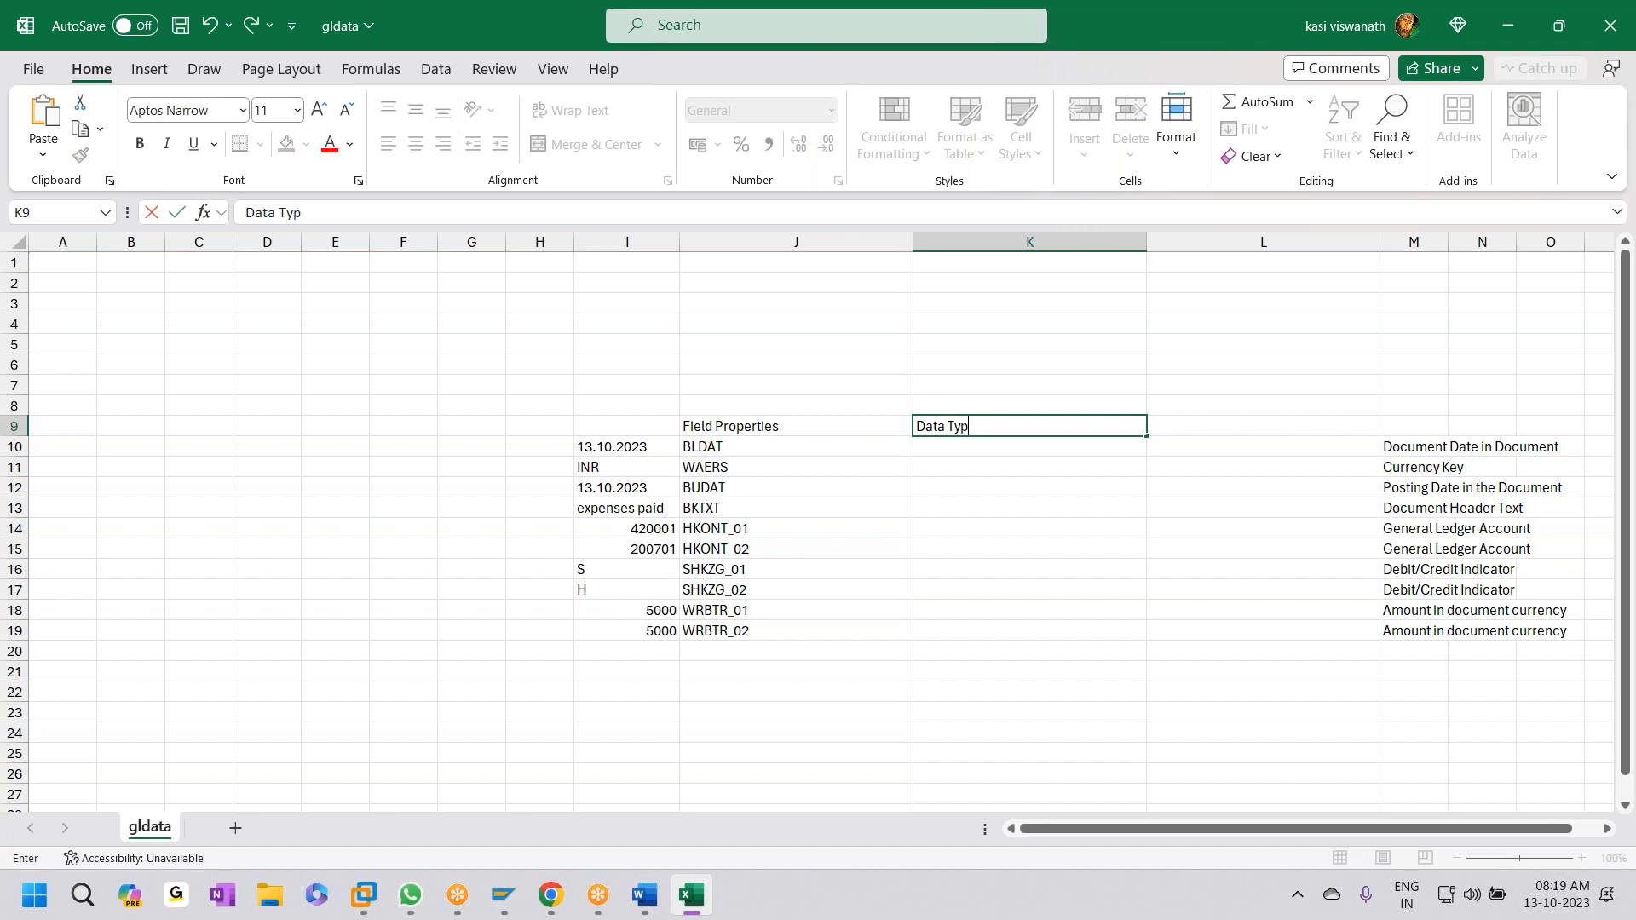
{"action": "key", "text": "Tab"}
{"action": "type", "text": "Le"}
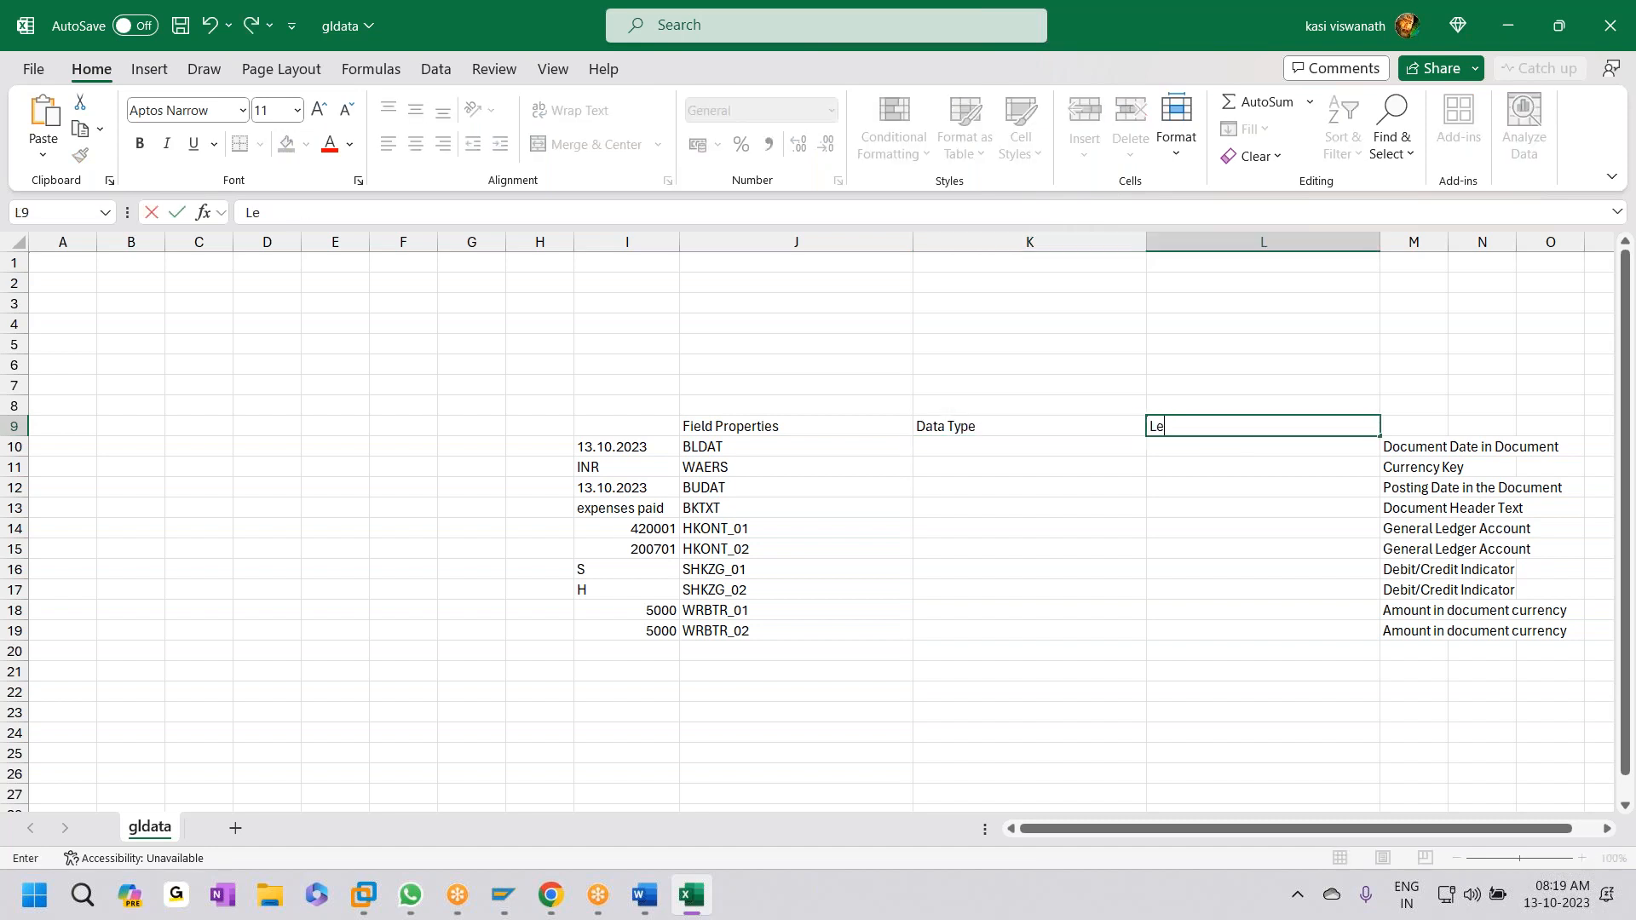
{"action": "type", "text": "ngth"}
{"action": "key", "text": "Tab"}
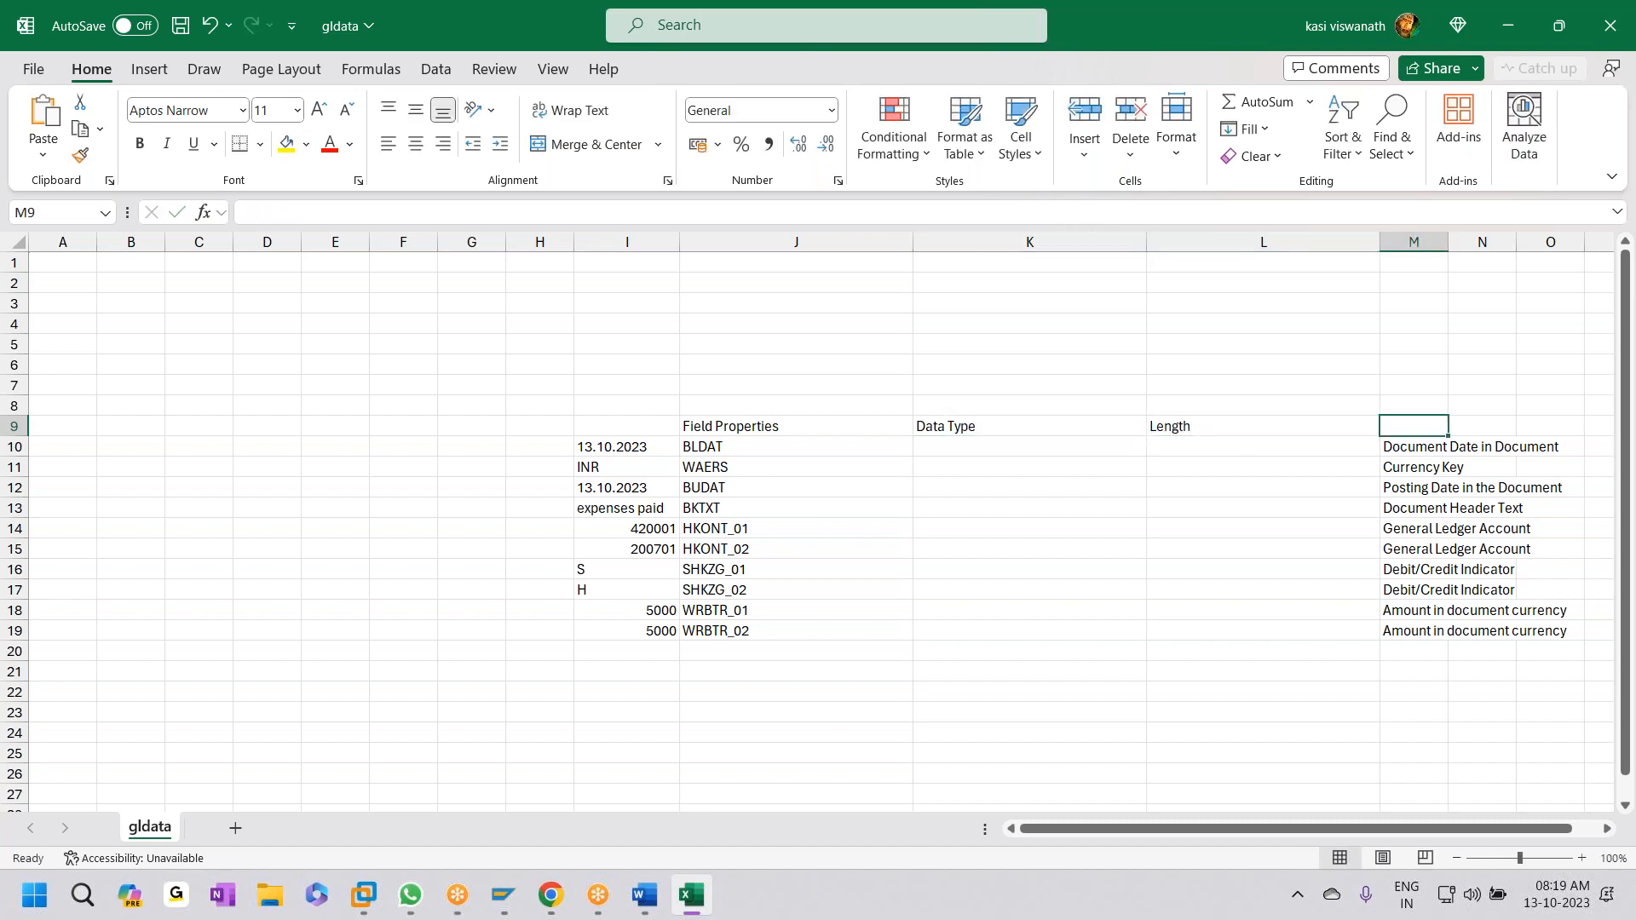
{"action": "type", "text": "DEscription"}
{"action": "key", "text": "ctrl+s"}
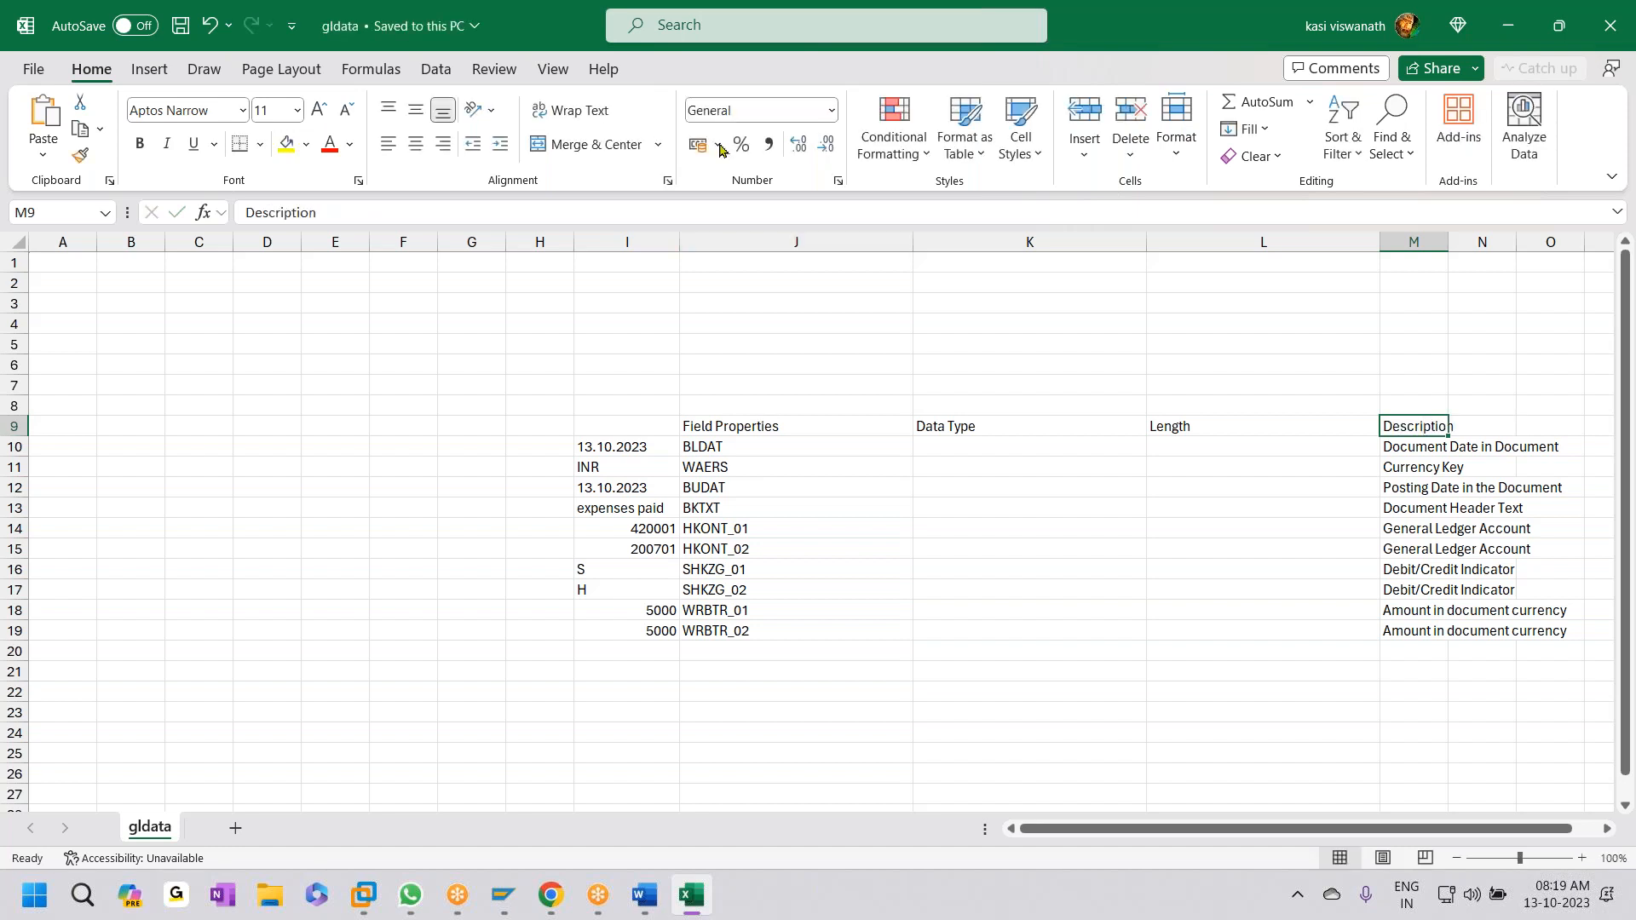
- Narrow the Data Type and Length columns, fill J9:M9 yellow, and autofit column M
{"action": "left_click_drag", "start_coordinate": [1145, 243], "coordinate": [989, 247]}
{"action": "left_click_drag", "start_coordinate": [1222, 243], "coordinate": [1064, 243]}
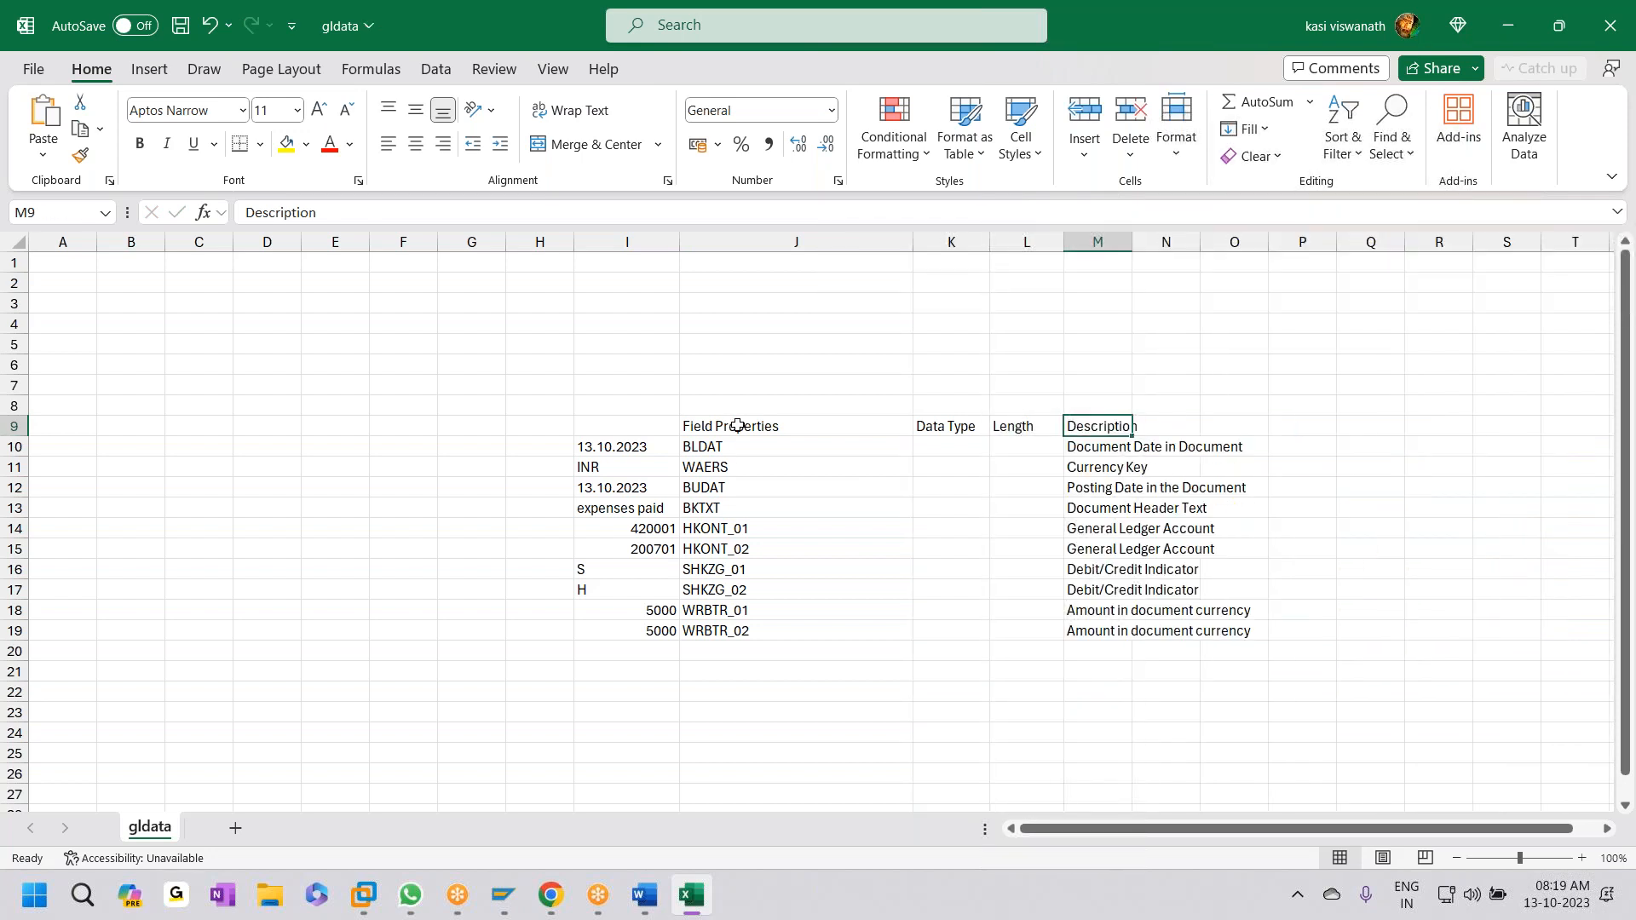
{"action": "left_click_drag", "start_coordinate": [738, 426], "coordinate": [1109, 430]}
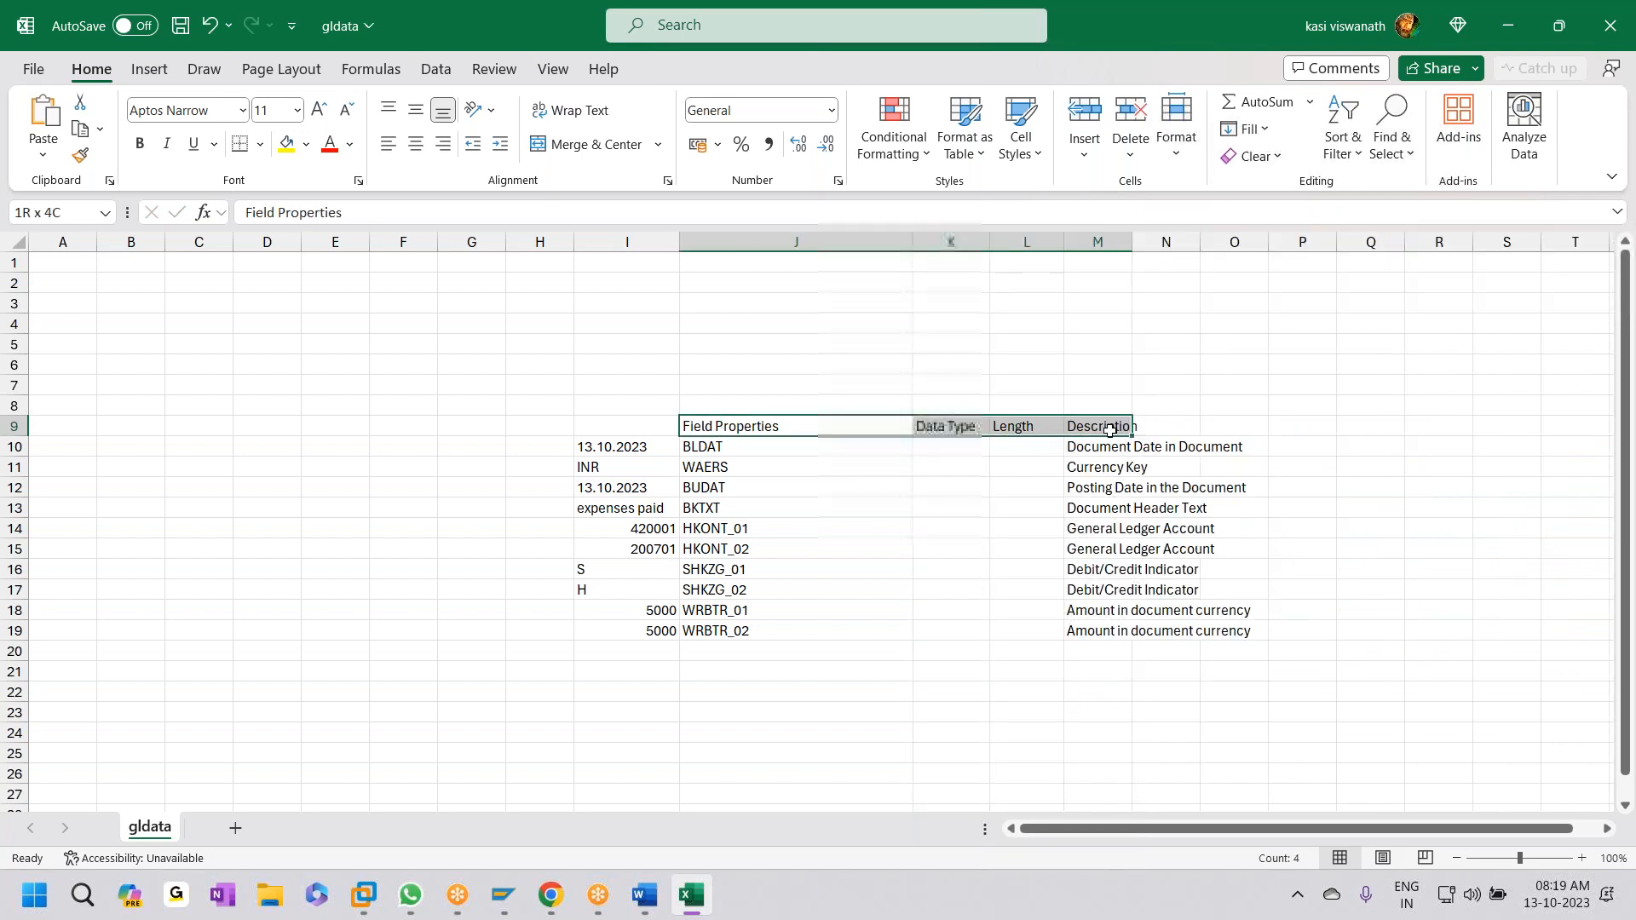
{"action": "left_click", "coordinate": [290, 152]}
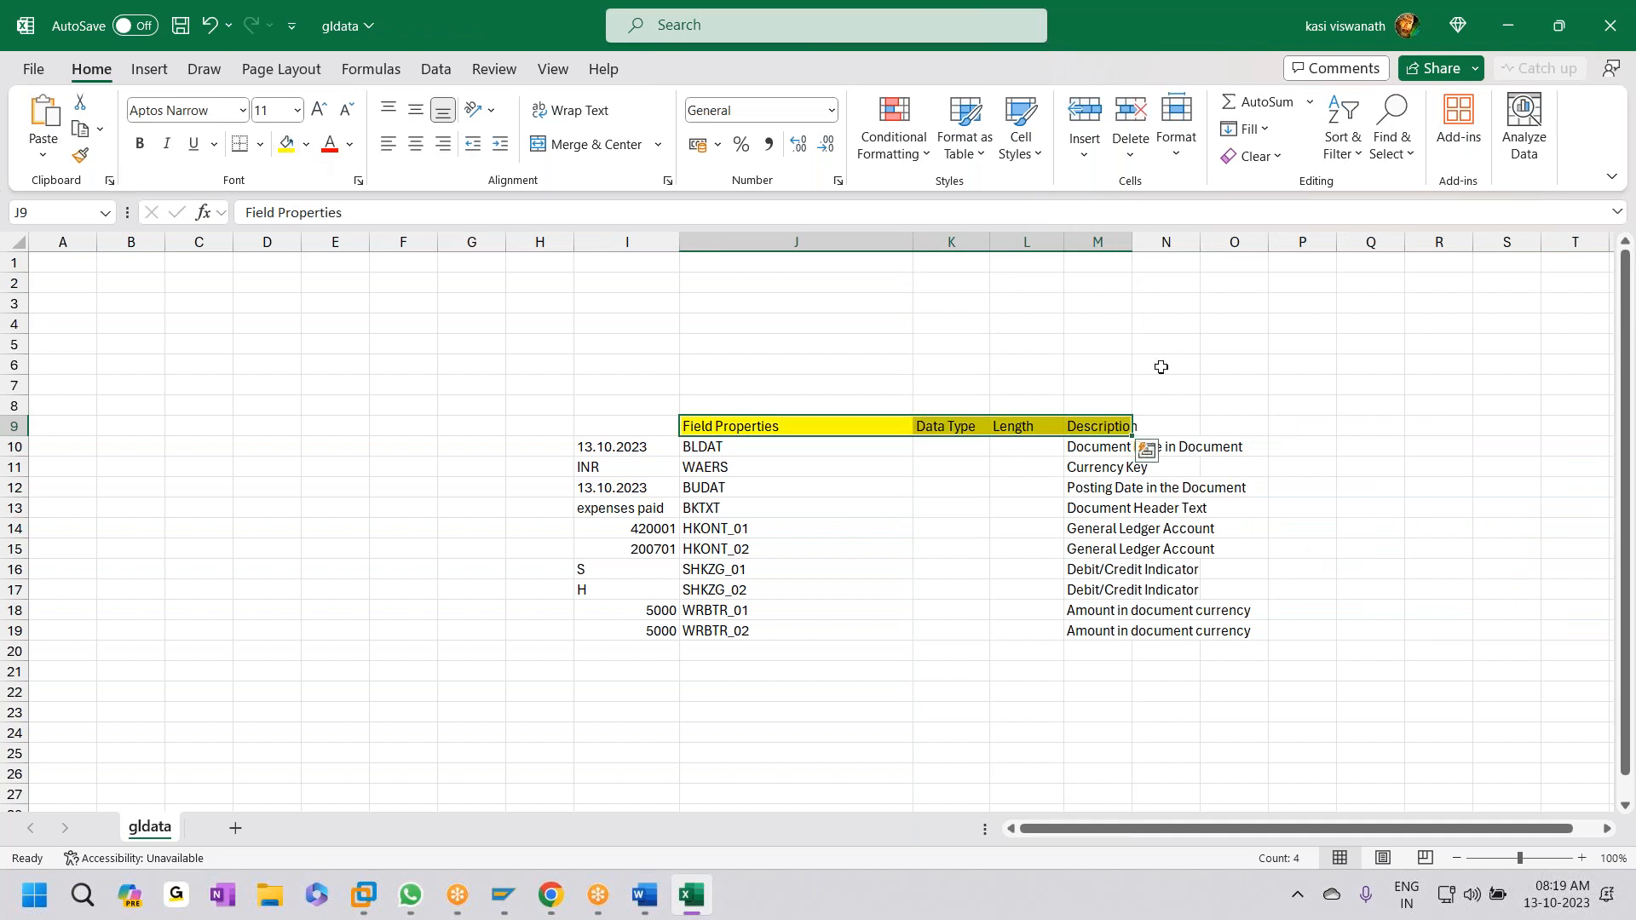
{"action": "double_click", "coordinate": [1132, 242]}
- Fill Data Type C from K10 down to K19 and save the workbook
{"action": "left_click", "coordinate": [974, 447]}
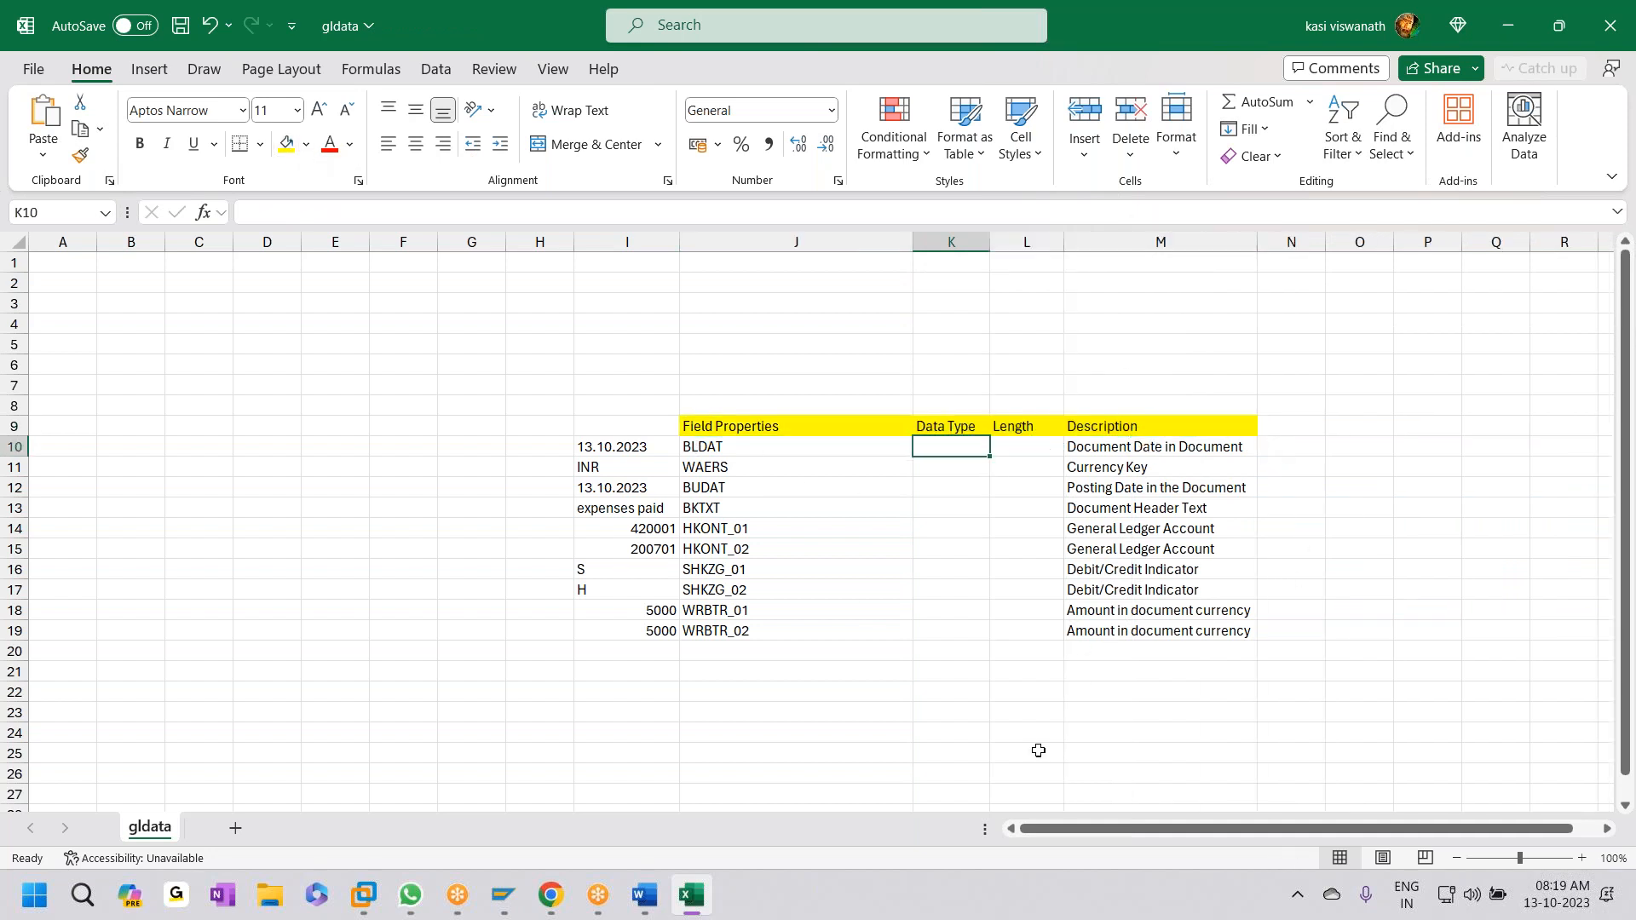
{"action": "type", "text": "c"}
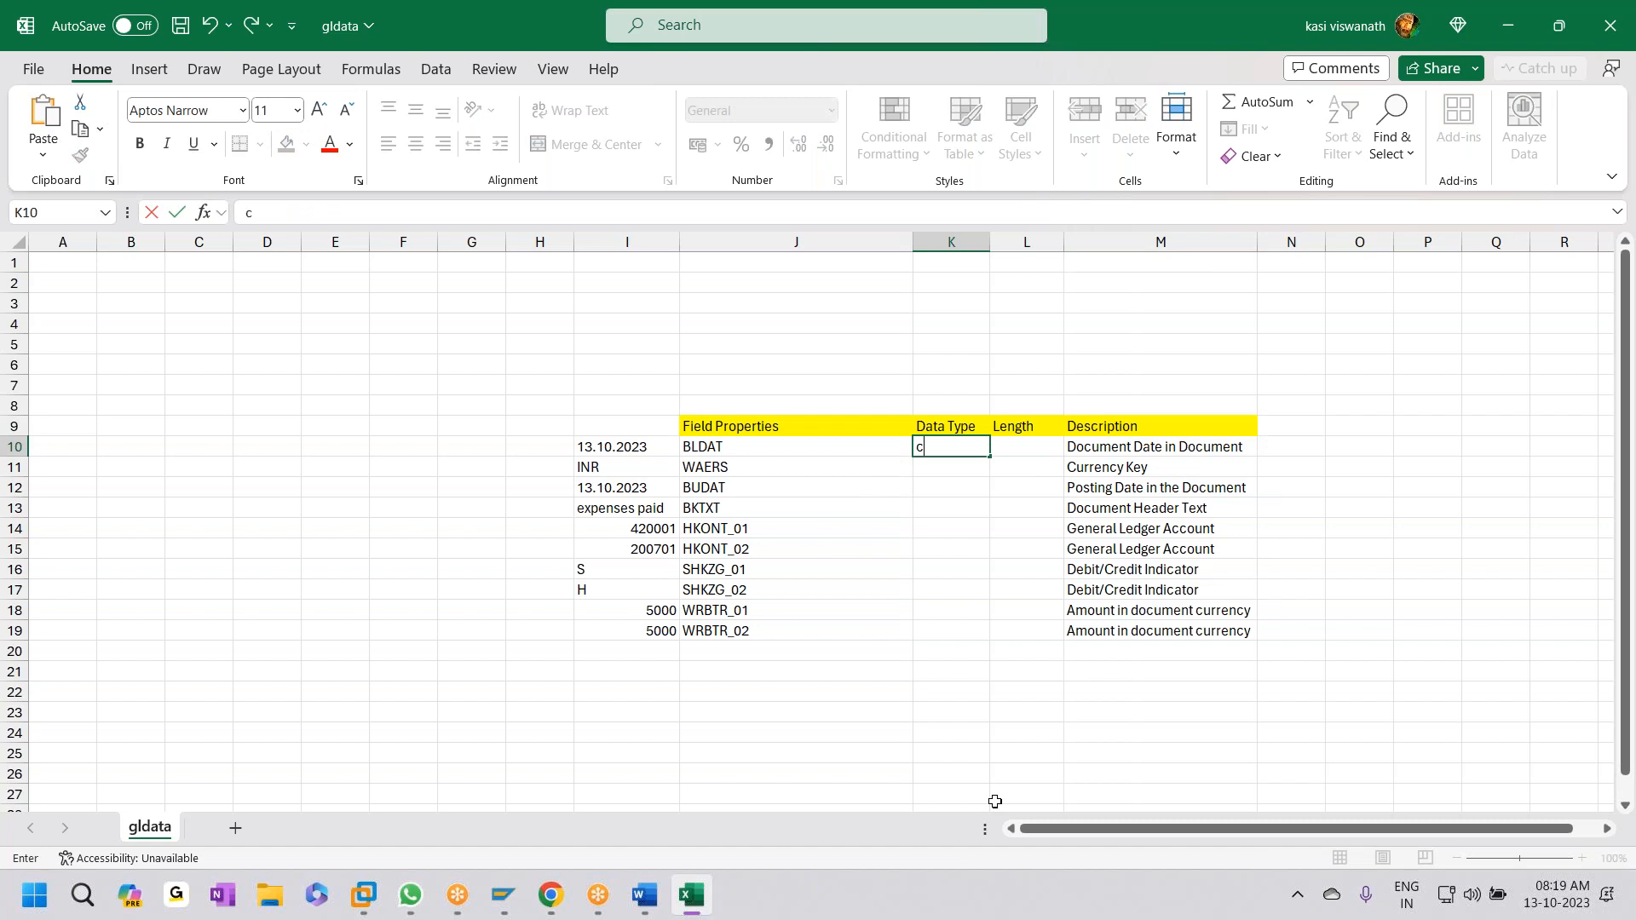
{"action": "left_click", "coordinate": [992, 524]}
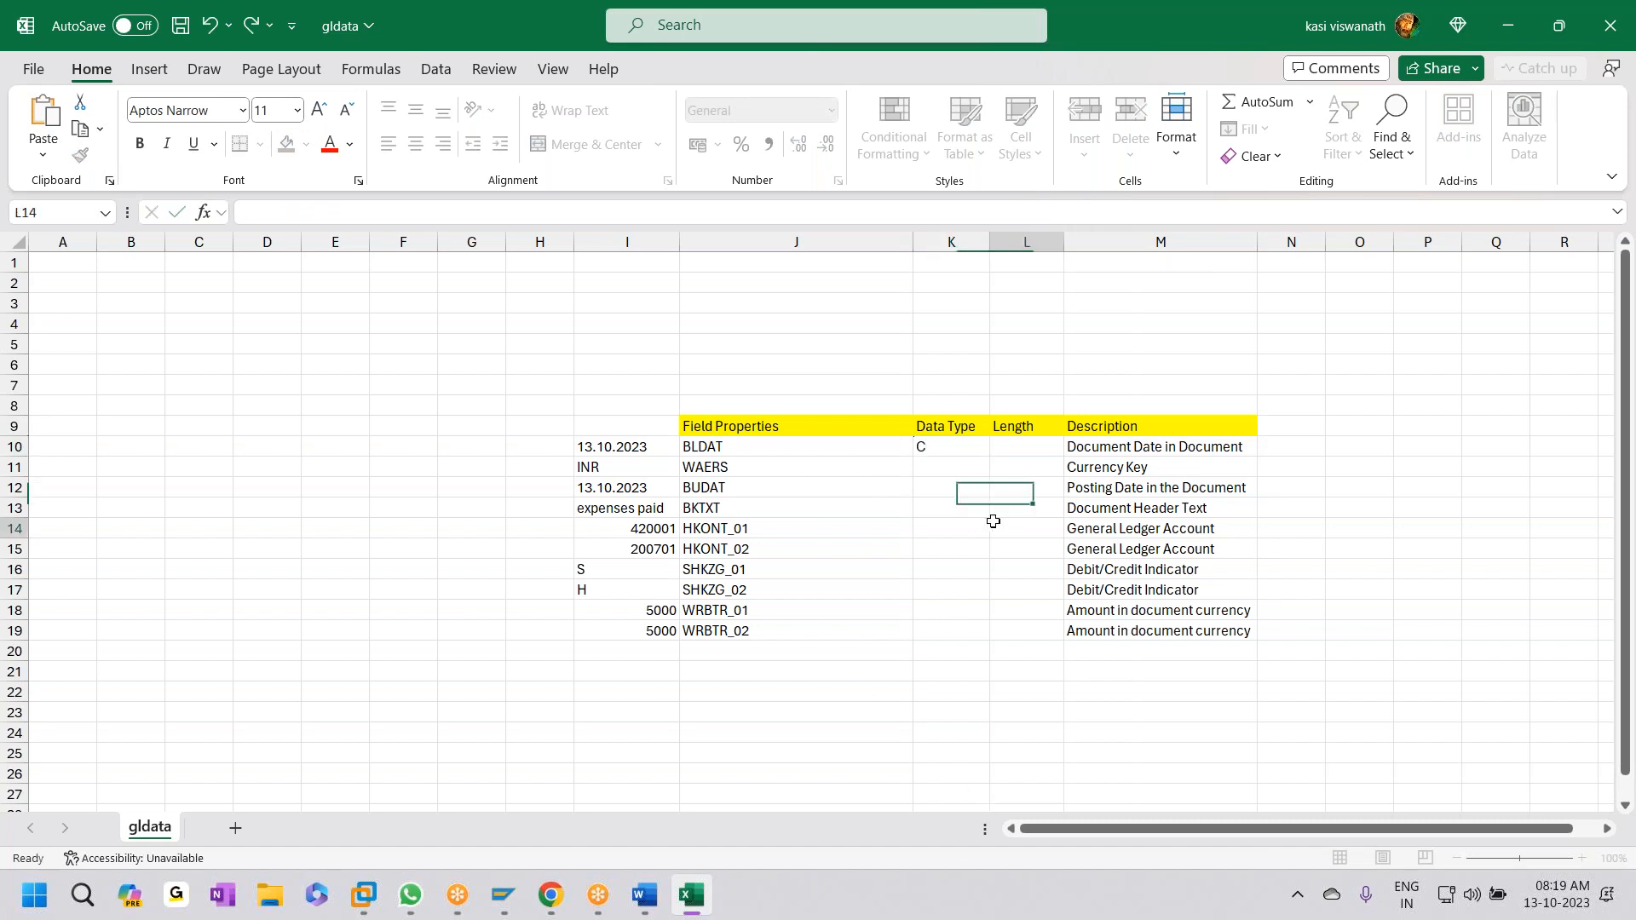
{"action": "left_click", "coordinate": [972, 449]}
{"action": "left_click_drag", "start_coordinate": [991, 451], "coordinate": [982, 631]}
{"action": "key", "text": "ctrl+s"}
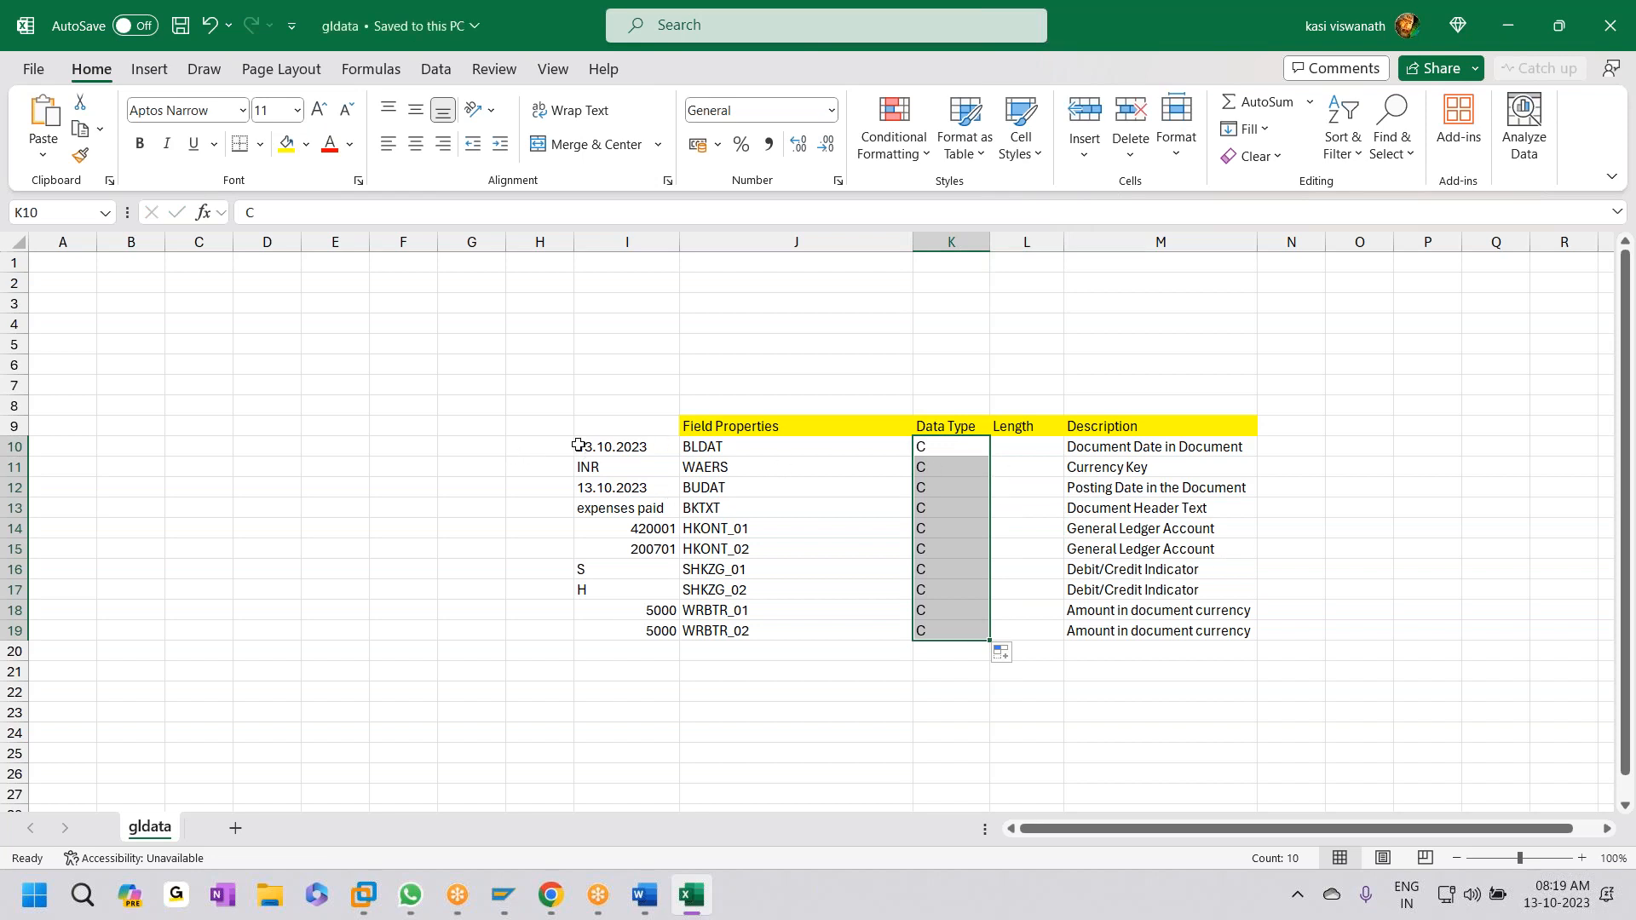
- Set BLDAT's Length to 10 in L10
{"action": "left_click", "coordinate": [649, 445]}
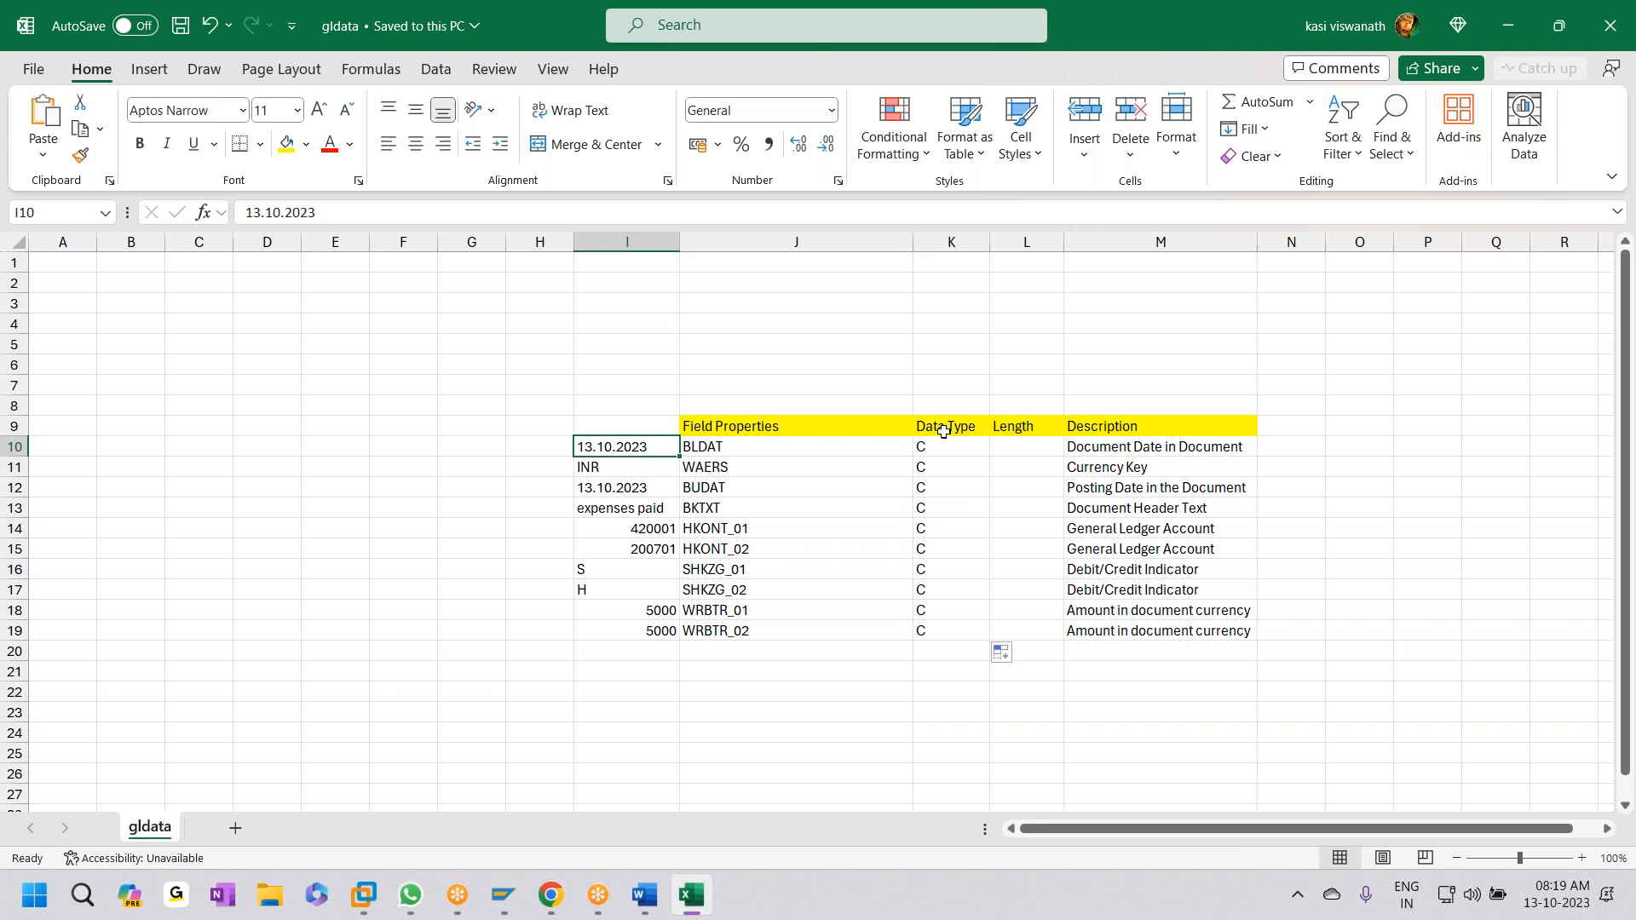
{"action": "left_click", "coordinate": [1048, 445]}
{"action": "type", "text": "10"}
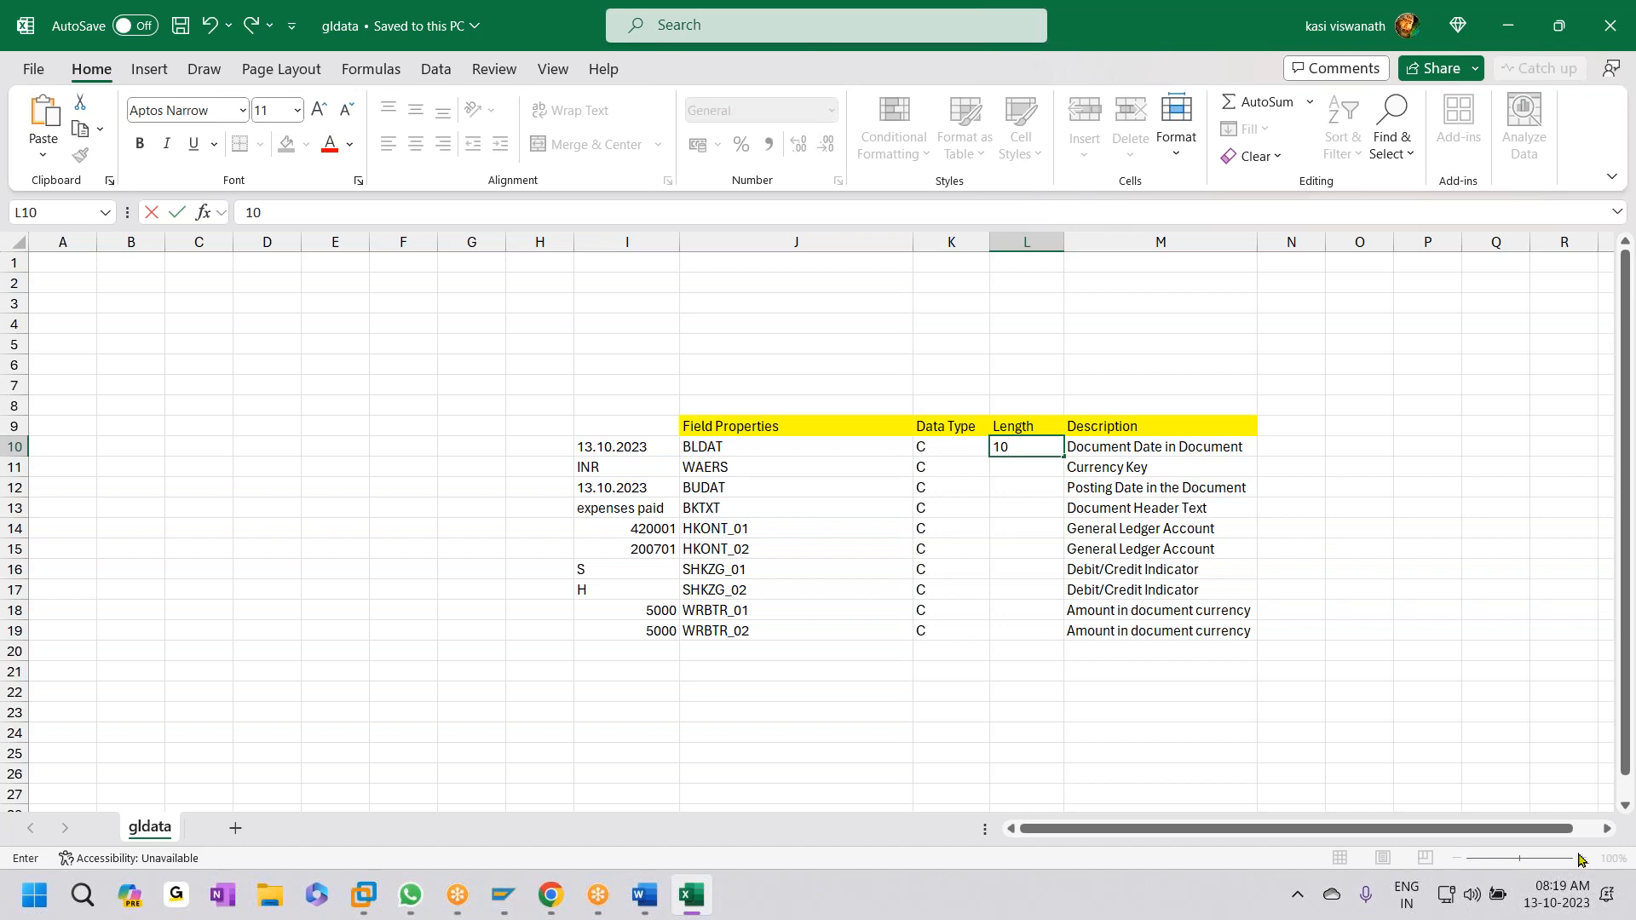
{"action": "left_click", "coordinate": [1497, 756]}
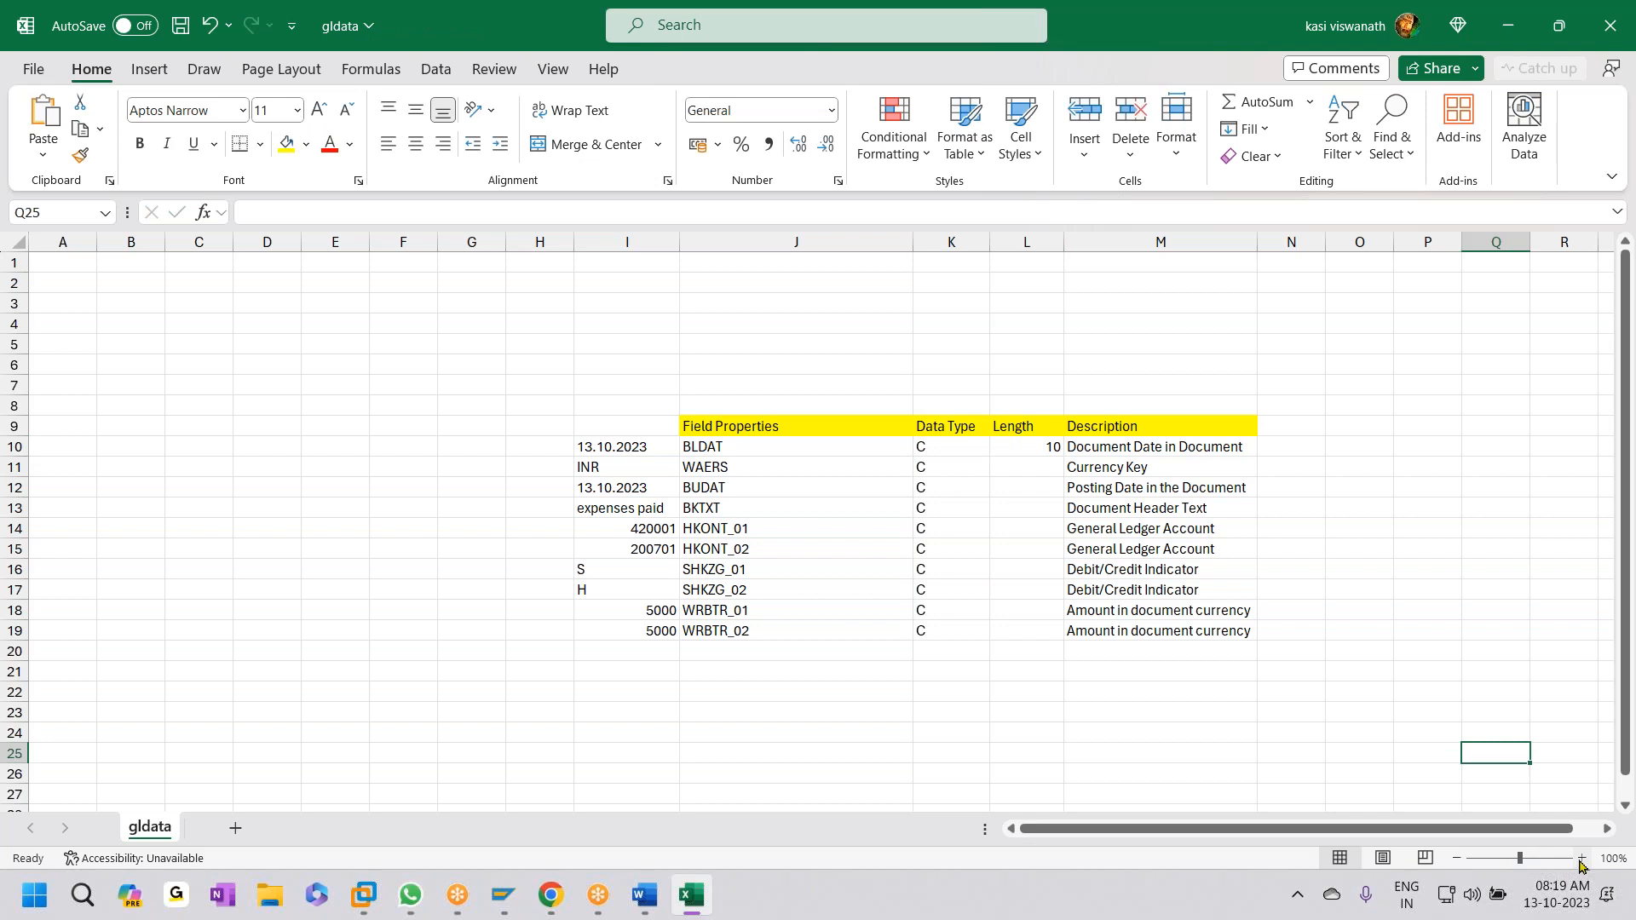
{"action": "left_click", "coordinate": [1580, 858]}
{"action": "left_click", "coordinate": [1581, 858]}
{"action": "left_click", "coordinate": [1580, 858]}
{"action": "left_click", "coordinate": [1580, 858]}
- Enter lengths 3, 10 and 50 for WAERS, BUDAT and BKTXT
{"action": "left_click", "coordinate": [345, 362]}
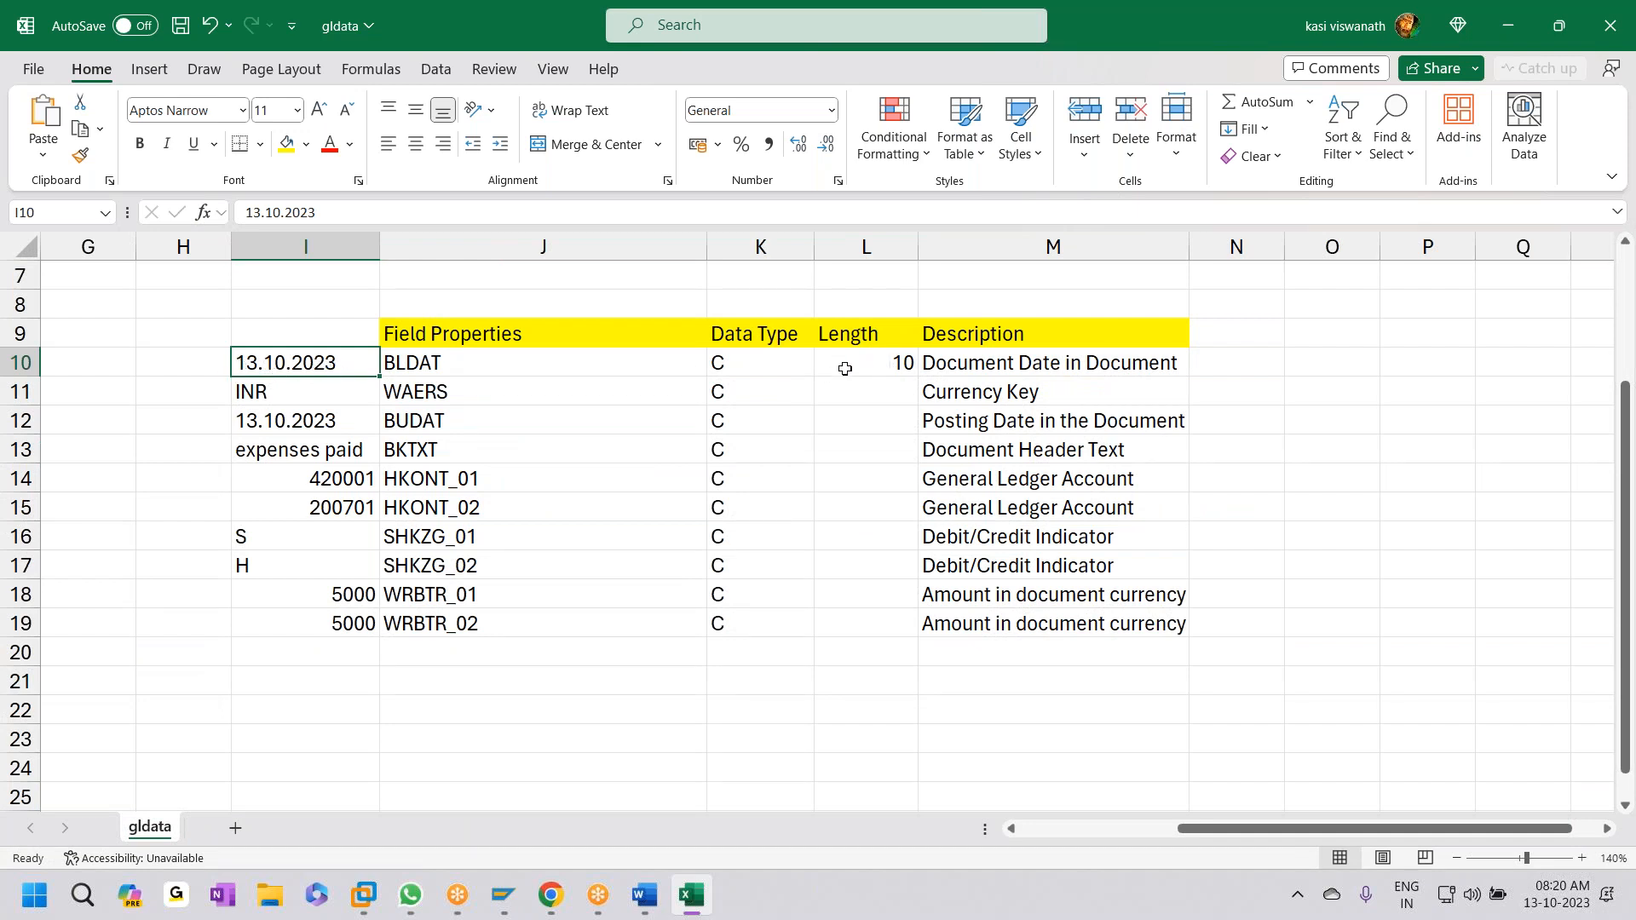
{"action": "left_click", "coordinate": [835, 397]}
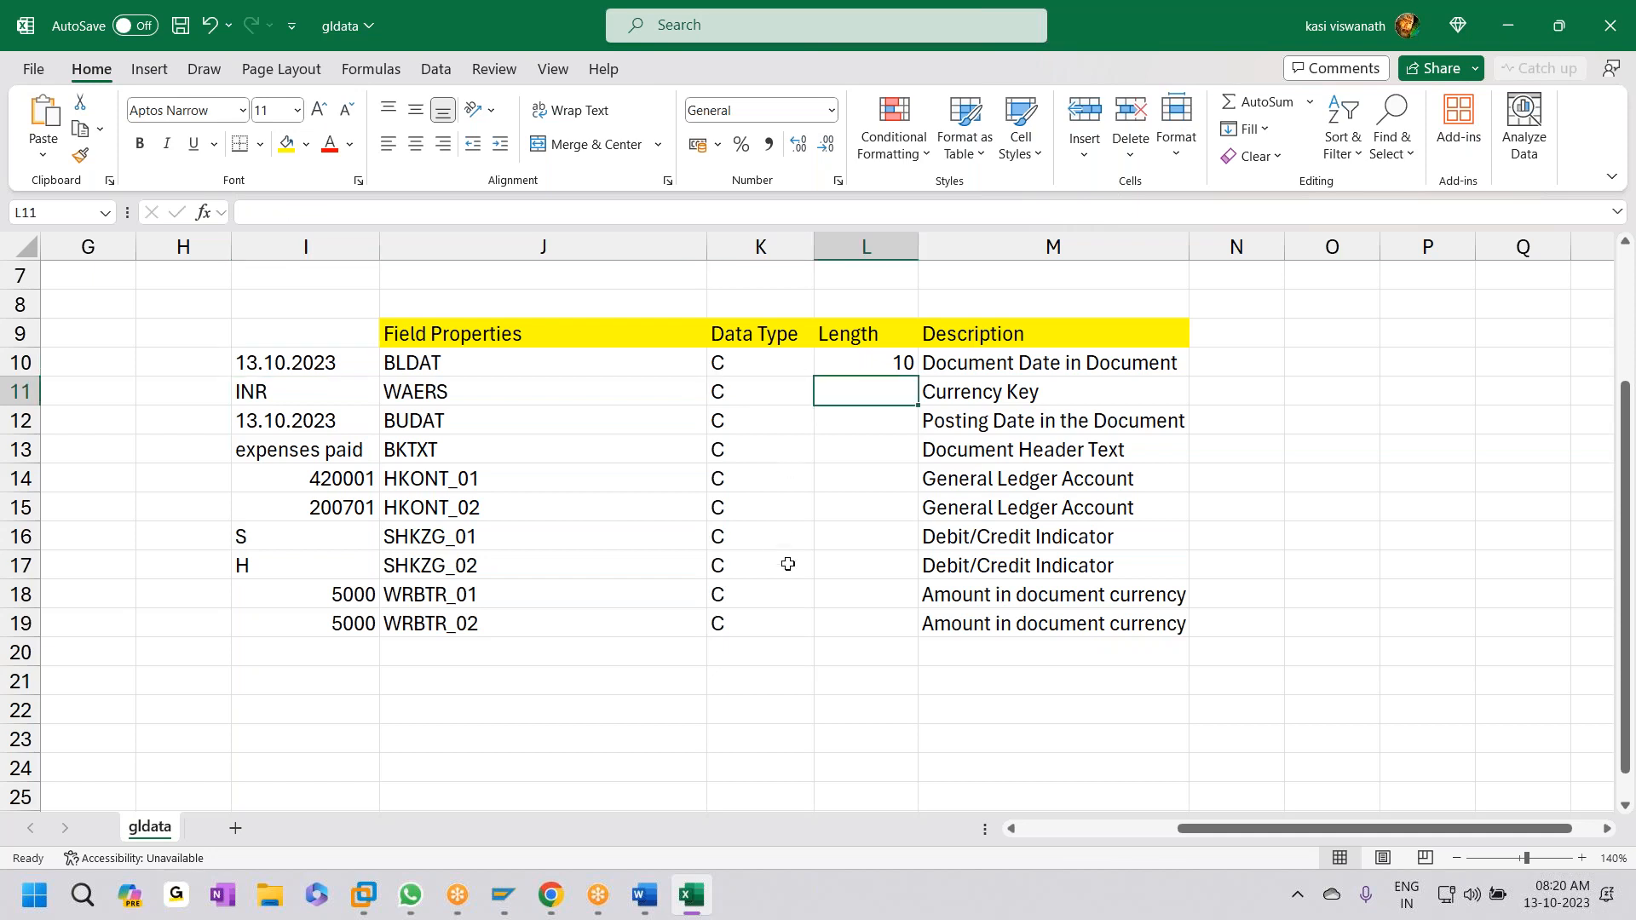
{"action": "type", "text": "3"}
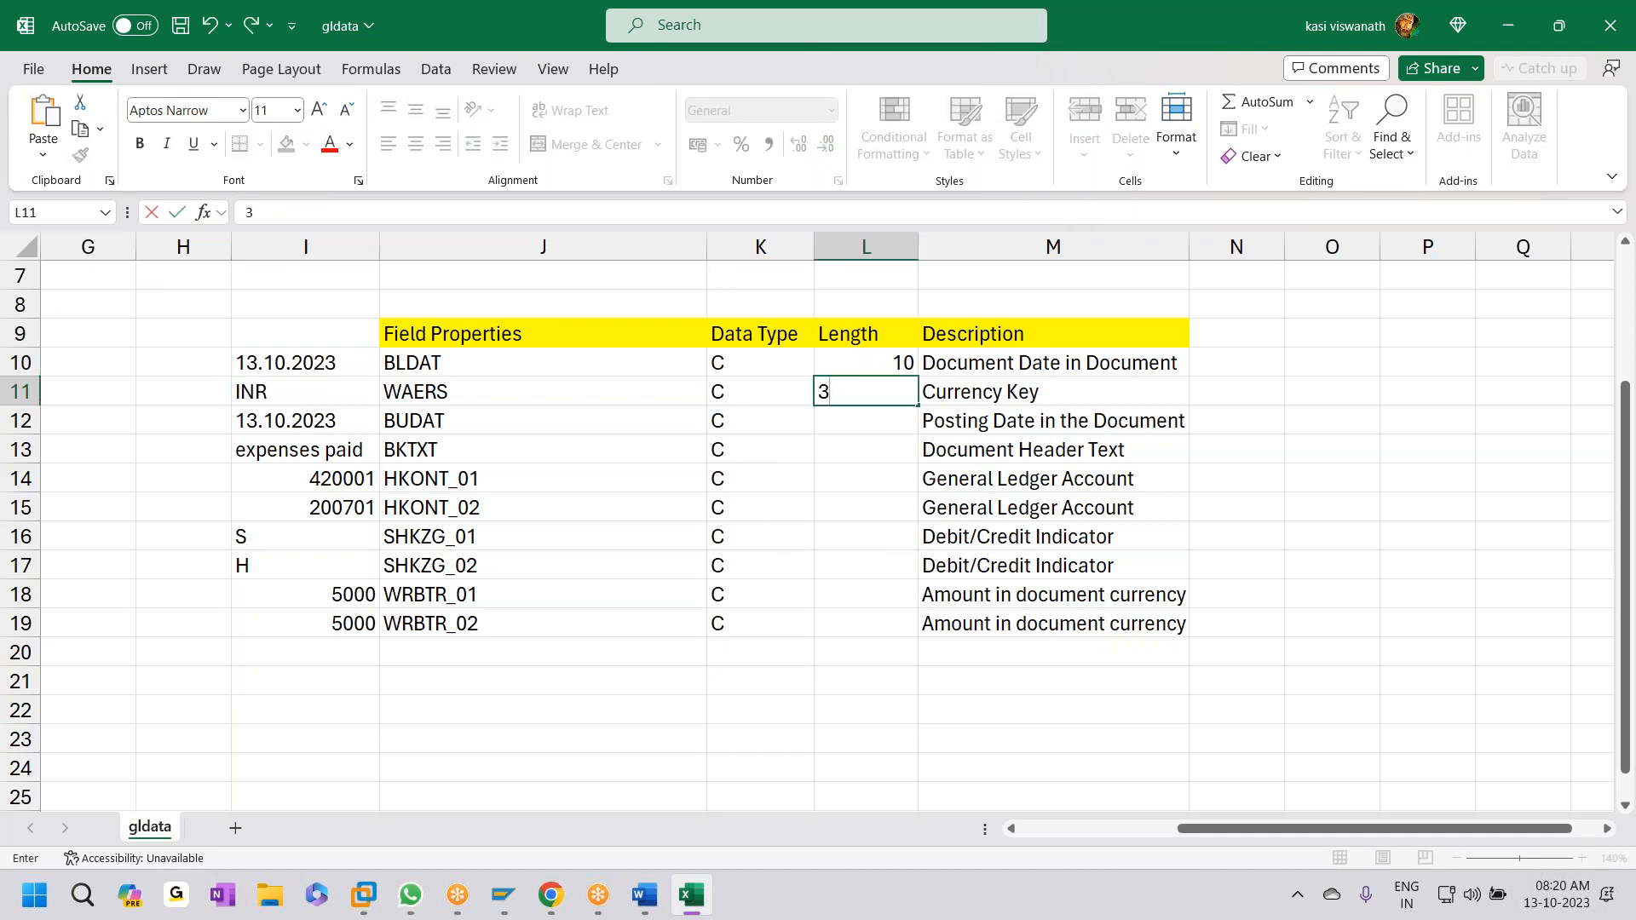
{"action": "left_click", "coordinate": [858, 421]}
{"action": "type", "text": "10"}
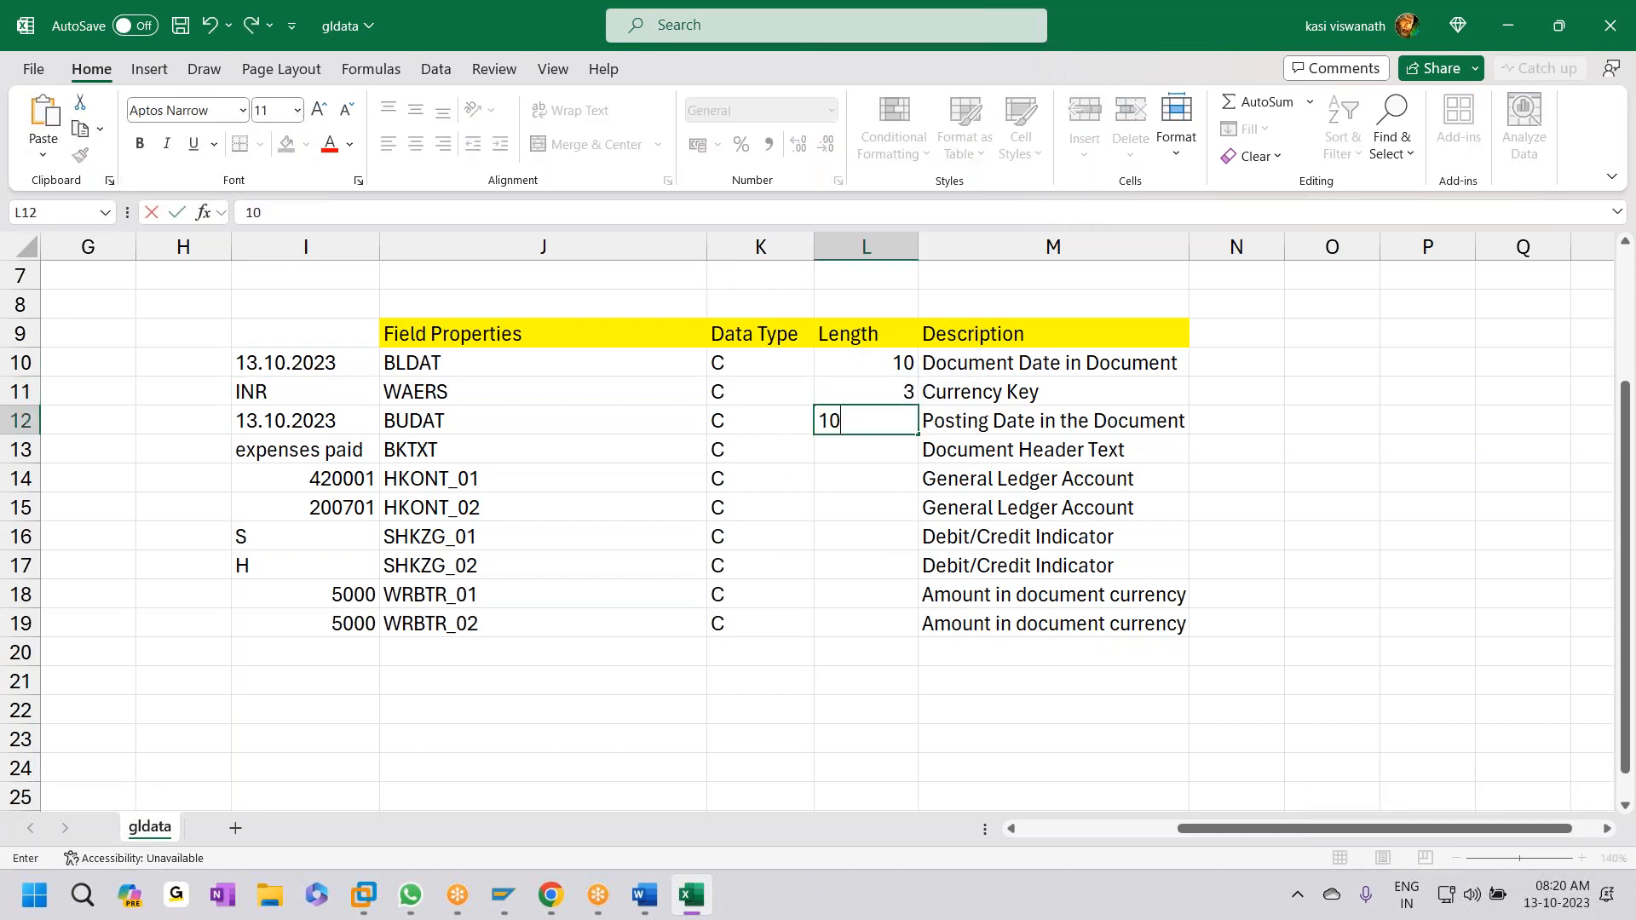
{"action": "key", "text": "Return"}
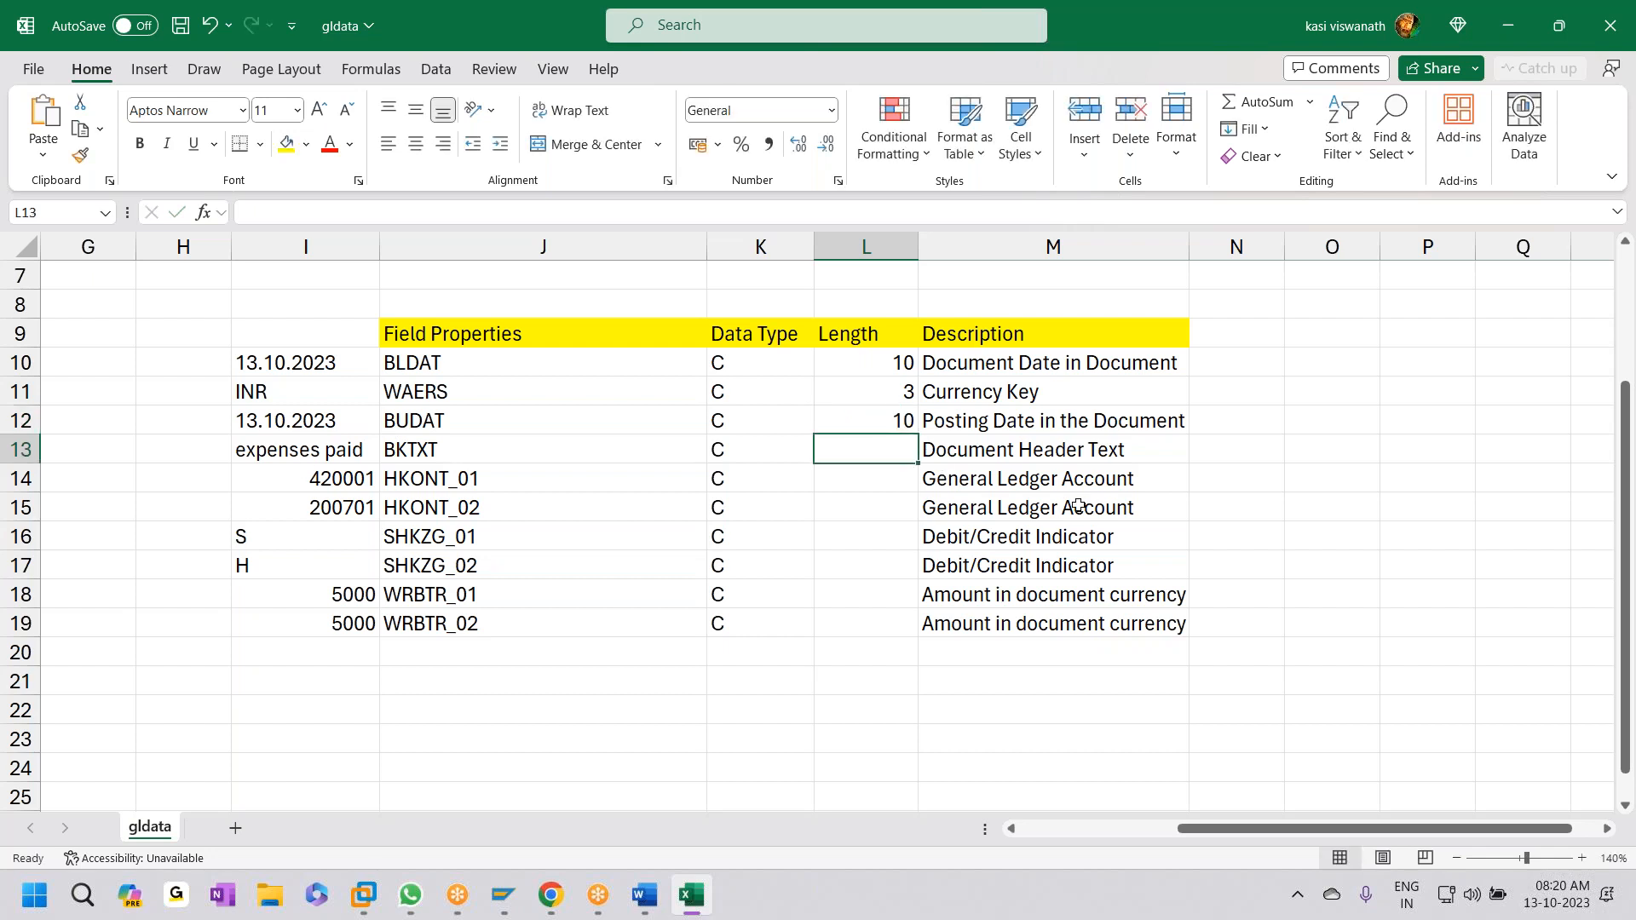
{"action": "type", "text": "50"}
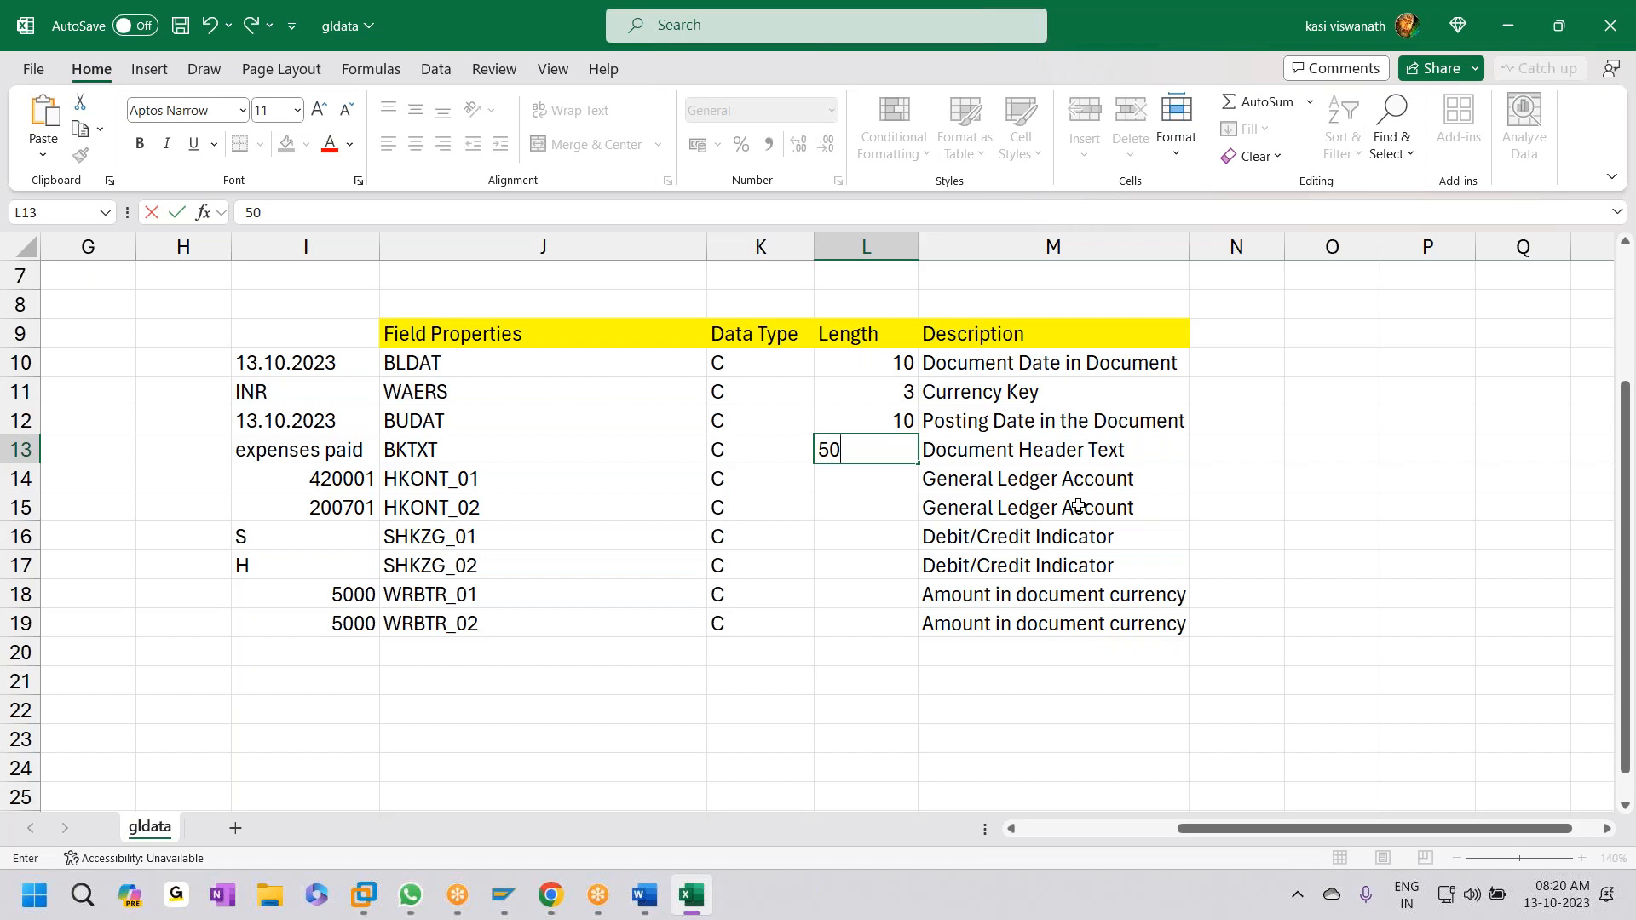
{"action": "left_click", "coordinate": [248, 477]}
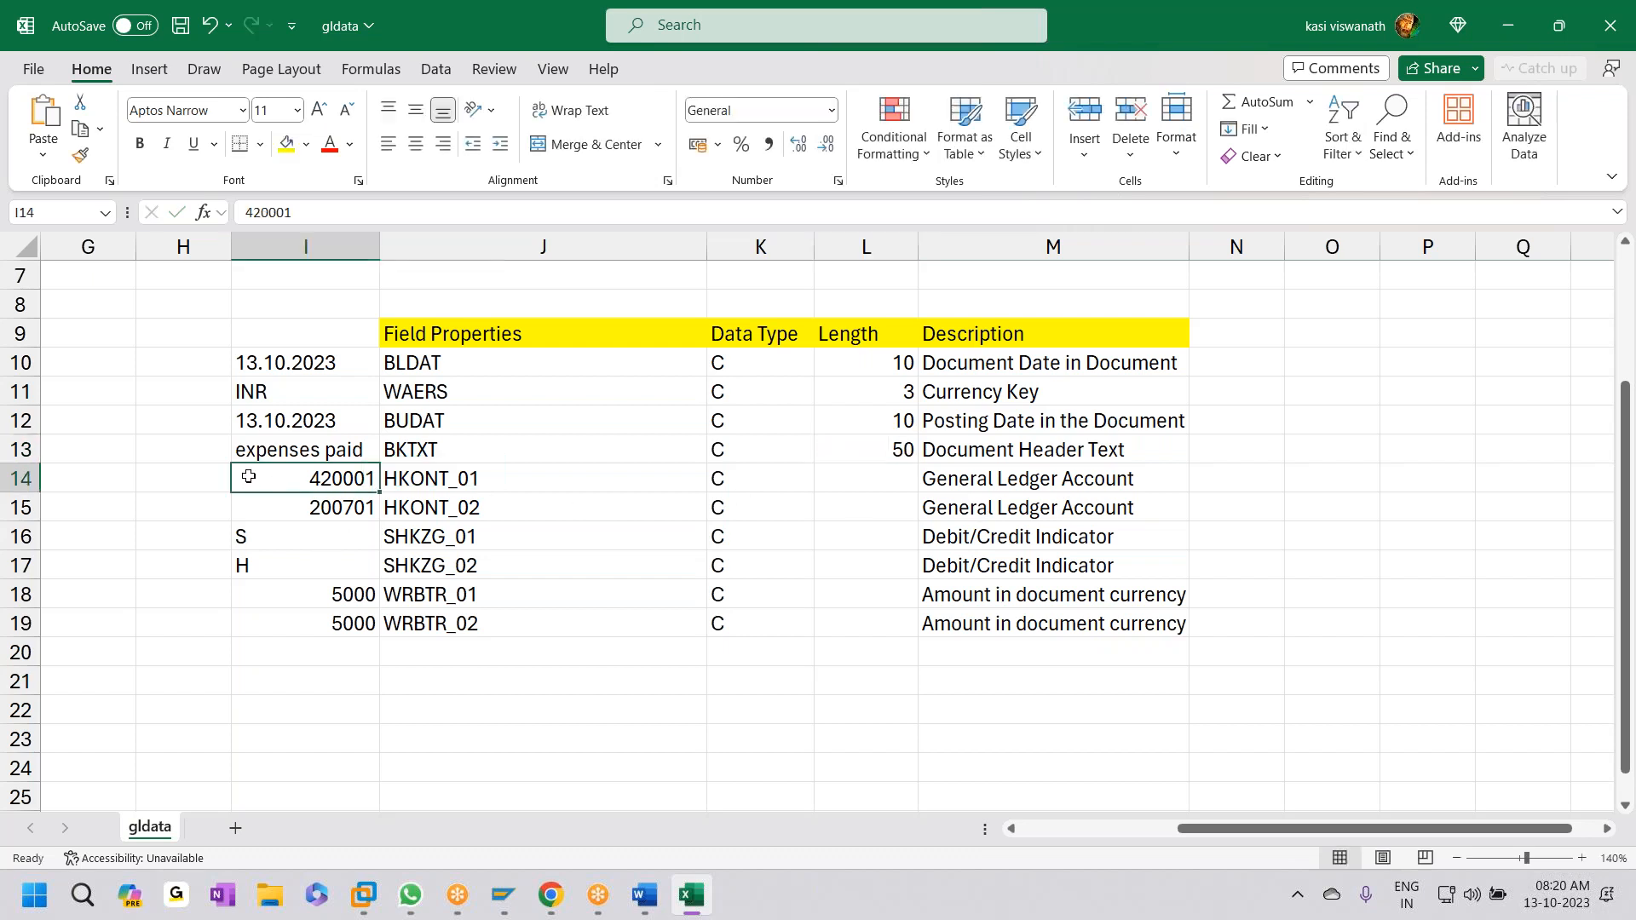
- Enter lengths 6, 6, 1 and 1 for HKONT_01/02 and SHKZG_01/02
{"action": "left_click", "coordinate": [913, 480]}
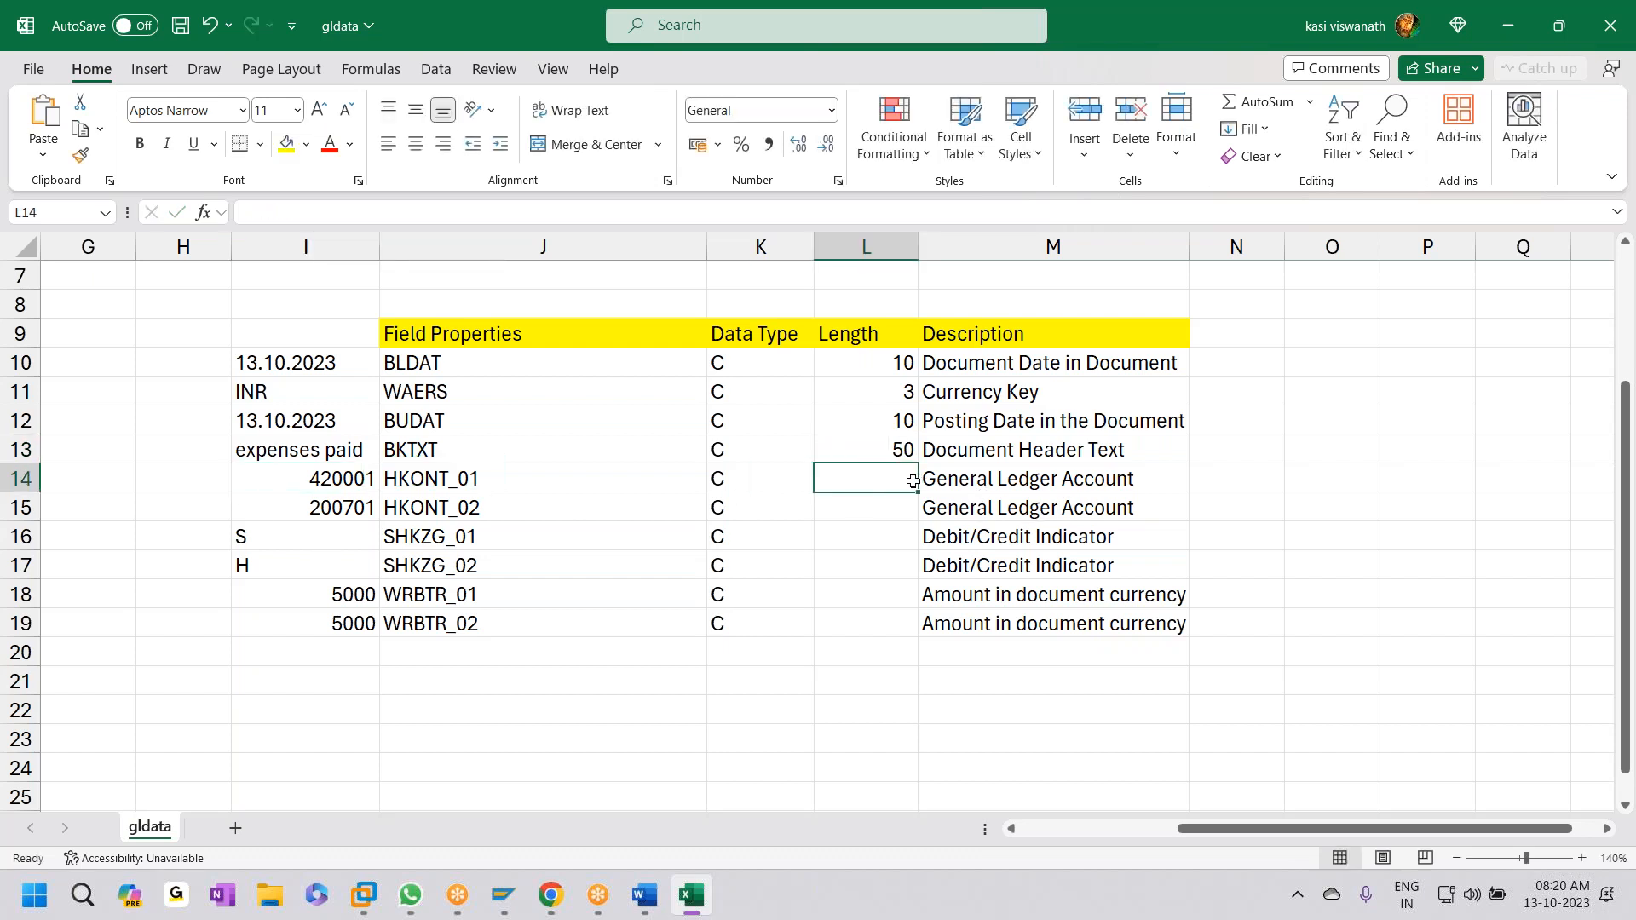
{"action": "type", "text": "6"}
{"action": "left_click", "coordinate": [890, 509]}
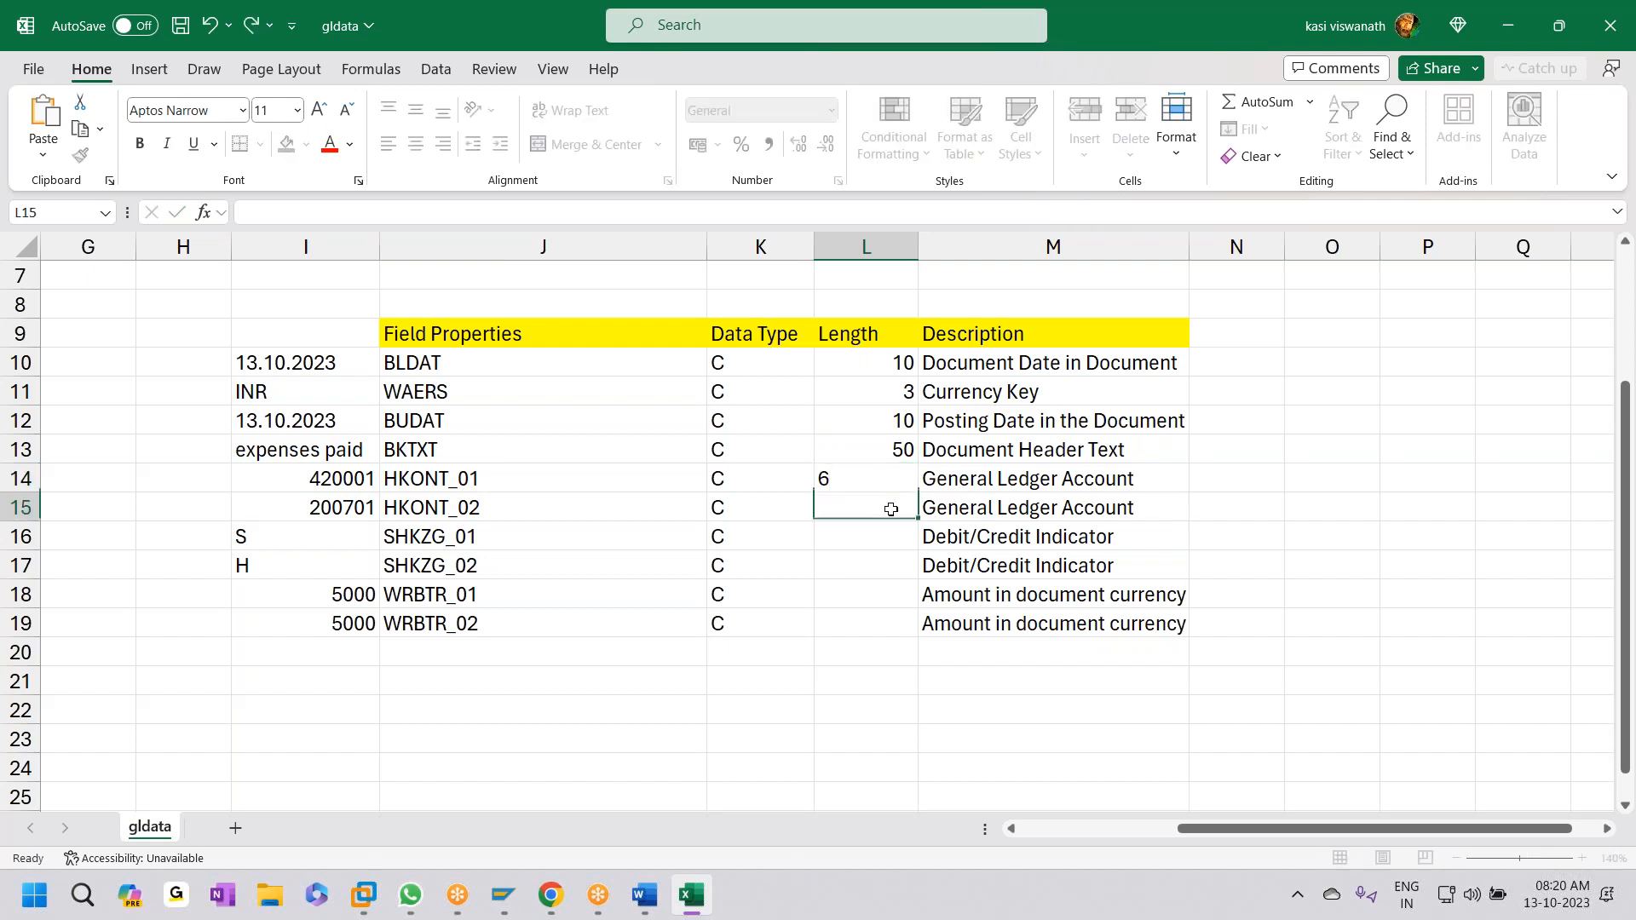
{"action": "type", "text": "6"}
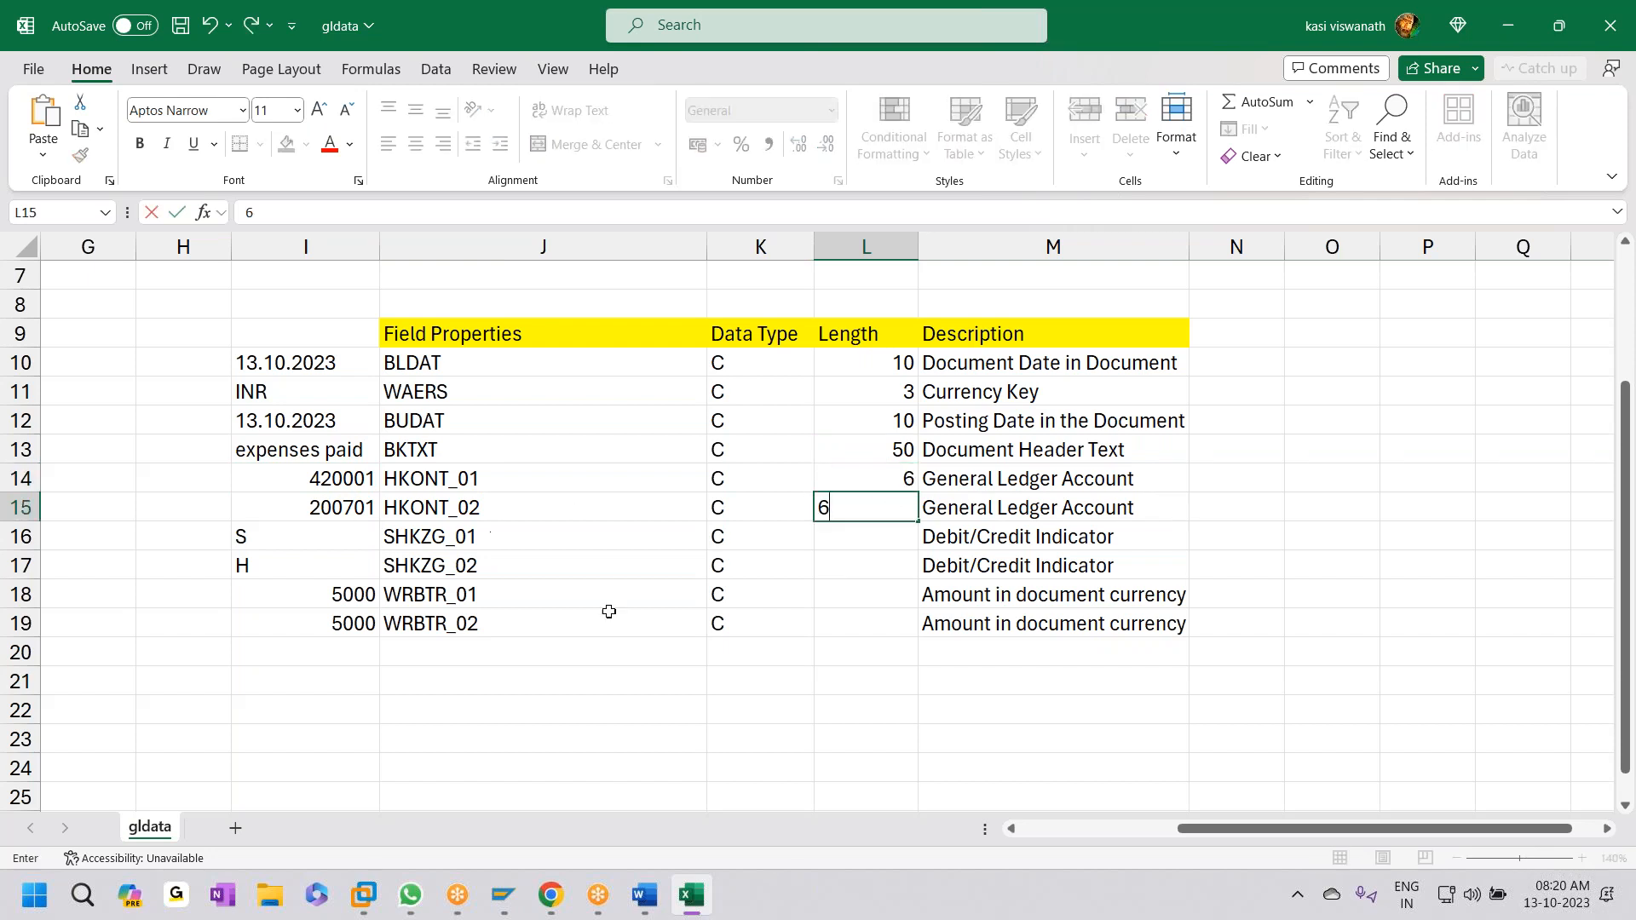
{"action": "left_click", "coordinate": [886, 540]}
{"action": "type", "text": "1"}
{"action": "key", "text": "Return"}
{"action": "type", "text": "1"}
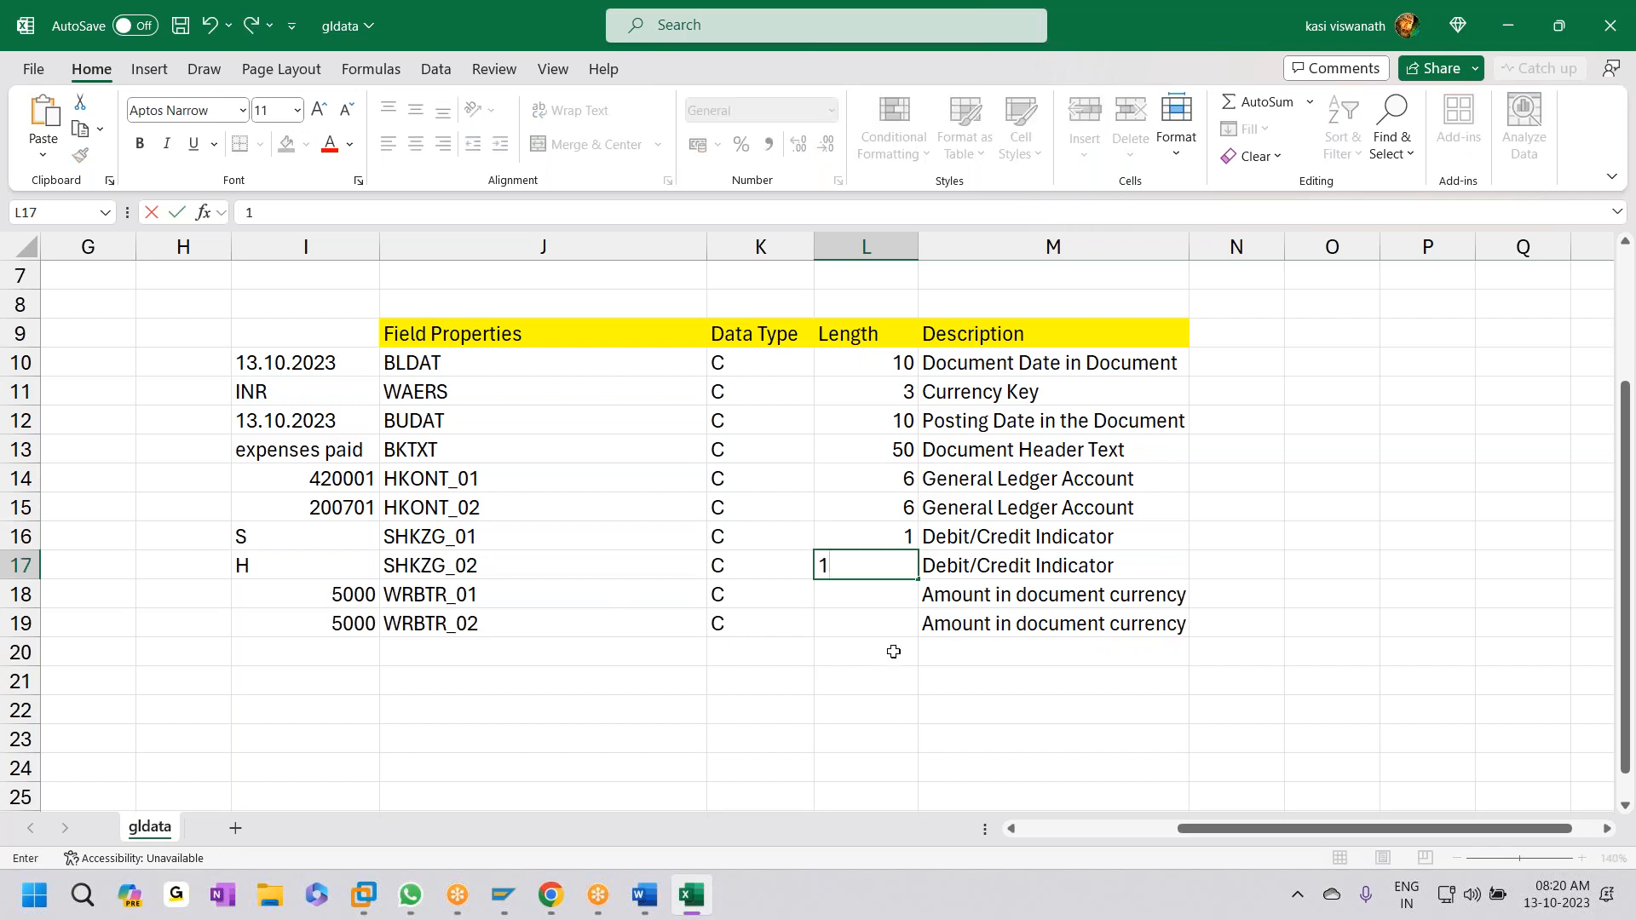
- Enter length 10 for WRBTR_01 and WRBTR_02, save, and select the field table
{"action": "left_click", "coordinate": [888, 598]}
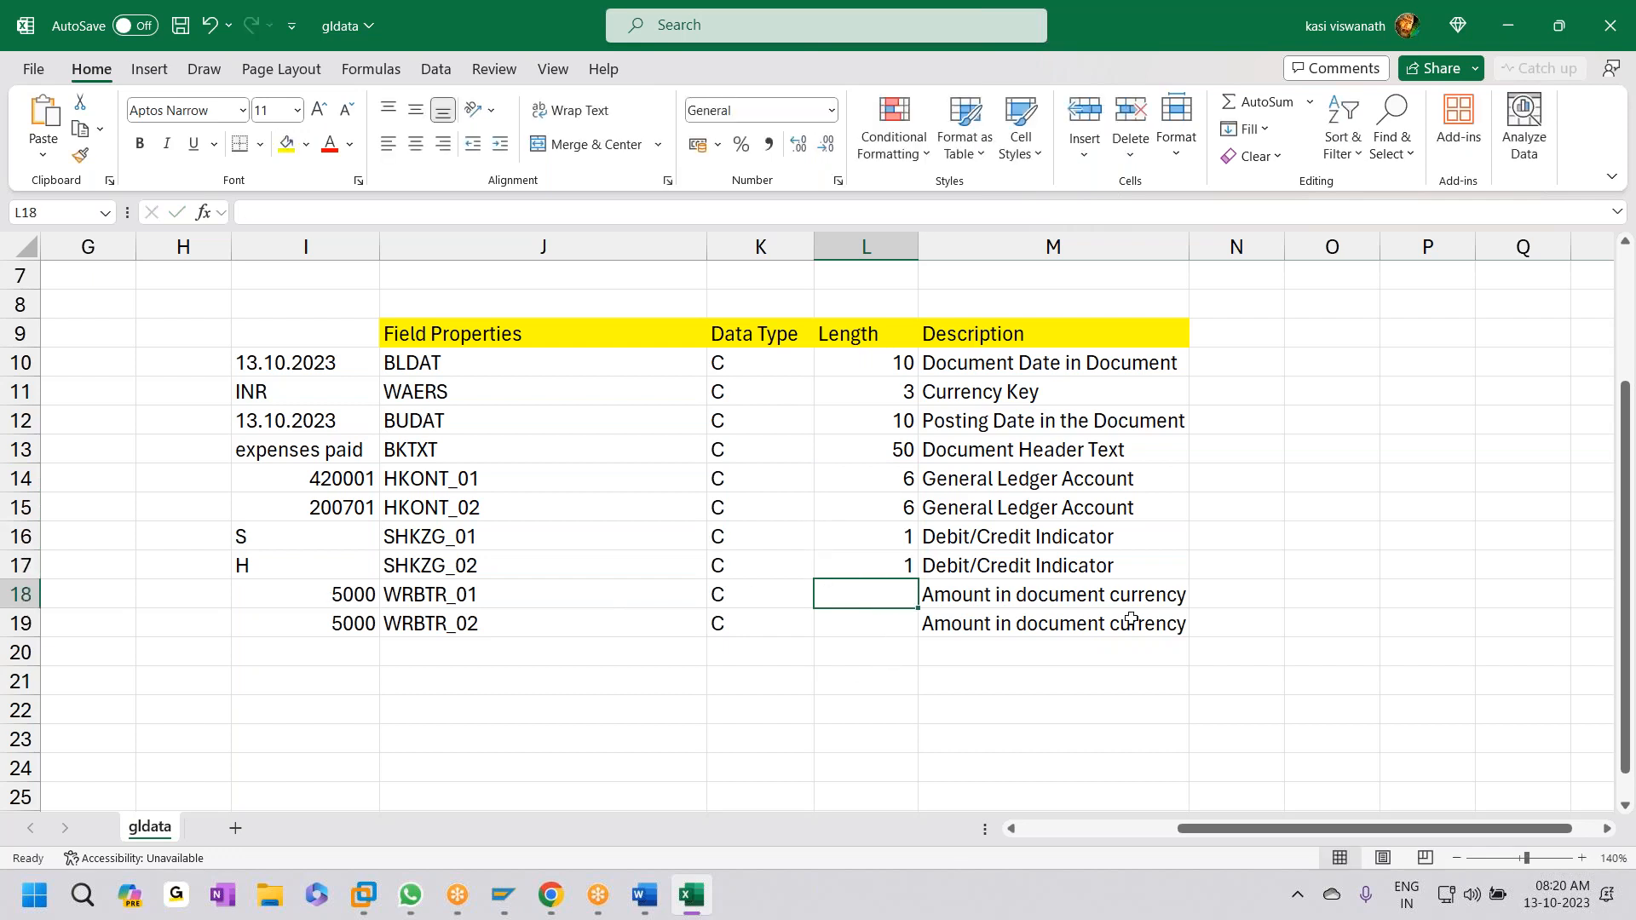
{"action": "type", "text": "10"}
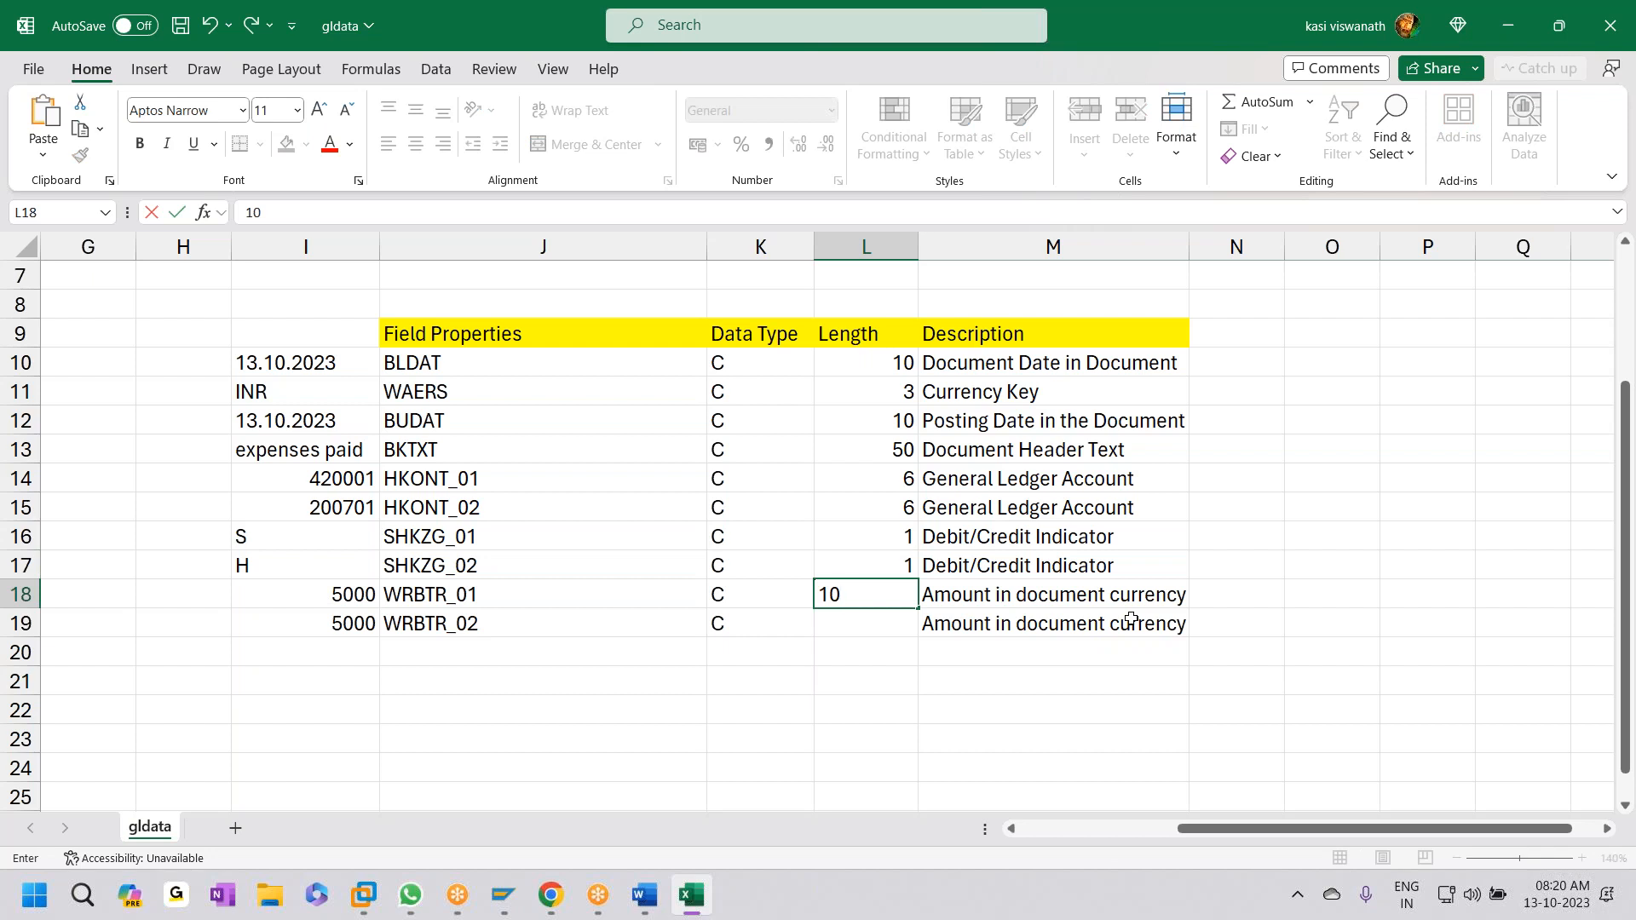
{"action": "left_click", "coordinate": [887, 620]}
{"action": "type", "text": "10"}
{"action": "key", "text": "ctrl+s"}
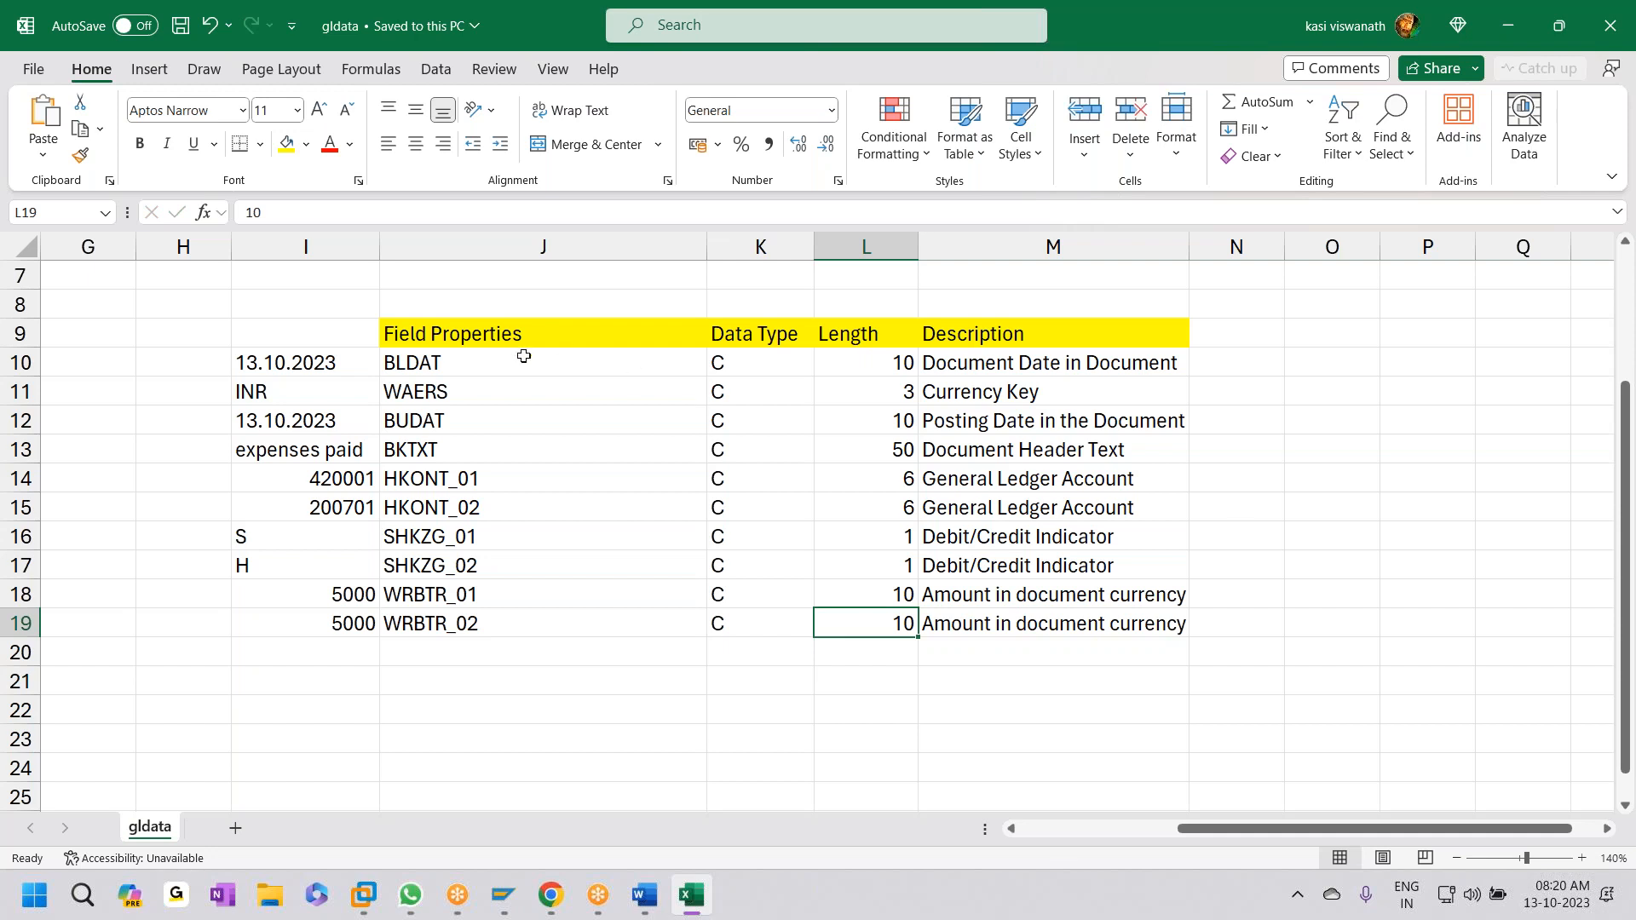
{"action": "left_click_drag", "start_coordinate": [855, 363], "coordinate": [858, 625]}
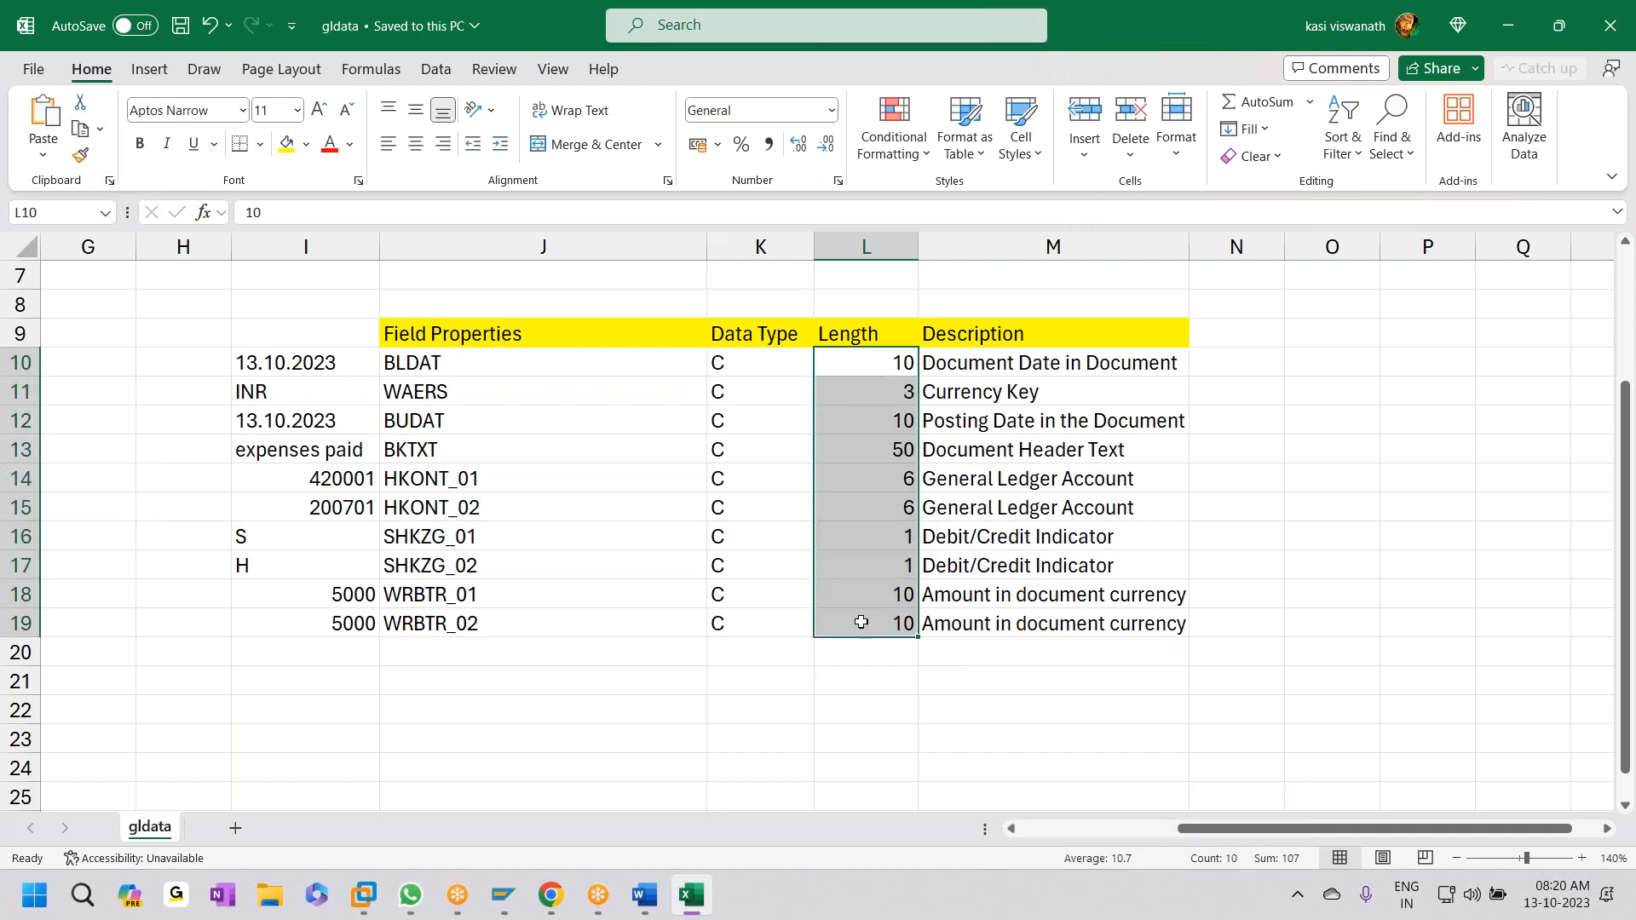
{"action": "left_click_drag", "start_coordinate": [449, 363], "coordinate": [1099, 629]}
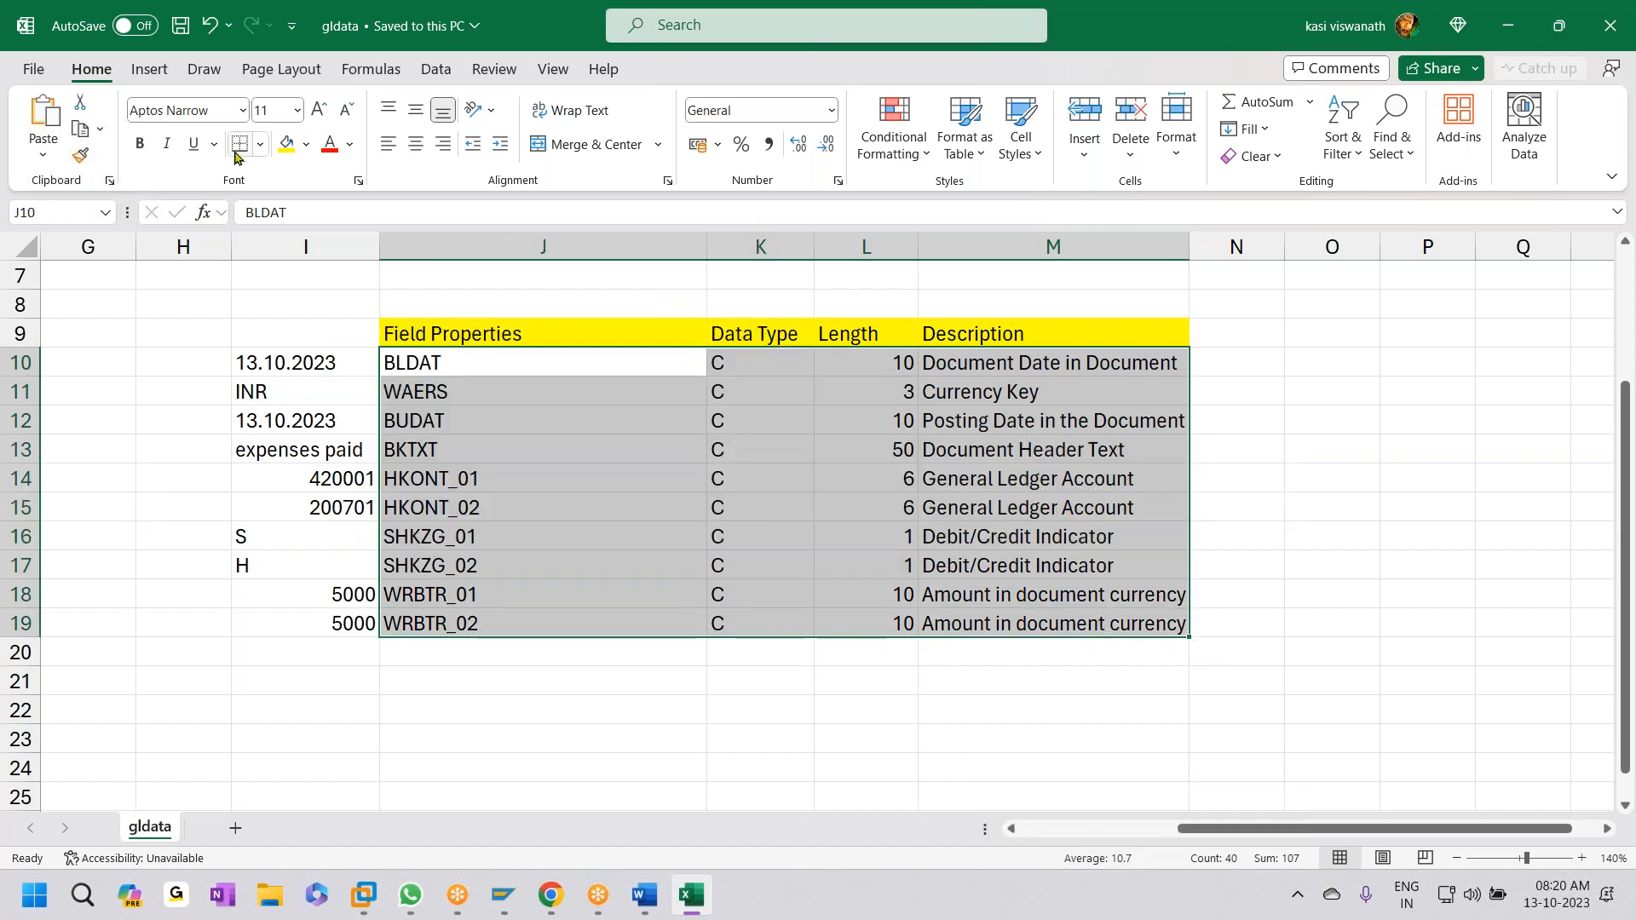
- Apply All Borders to the J10:M19 field table and review the sample values in column I
{"action": "left_click", "coordinate": [260, 143]}
{"action": "left_click", "coordinate": [296, 356]}
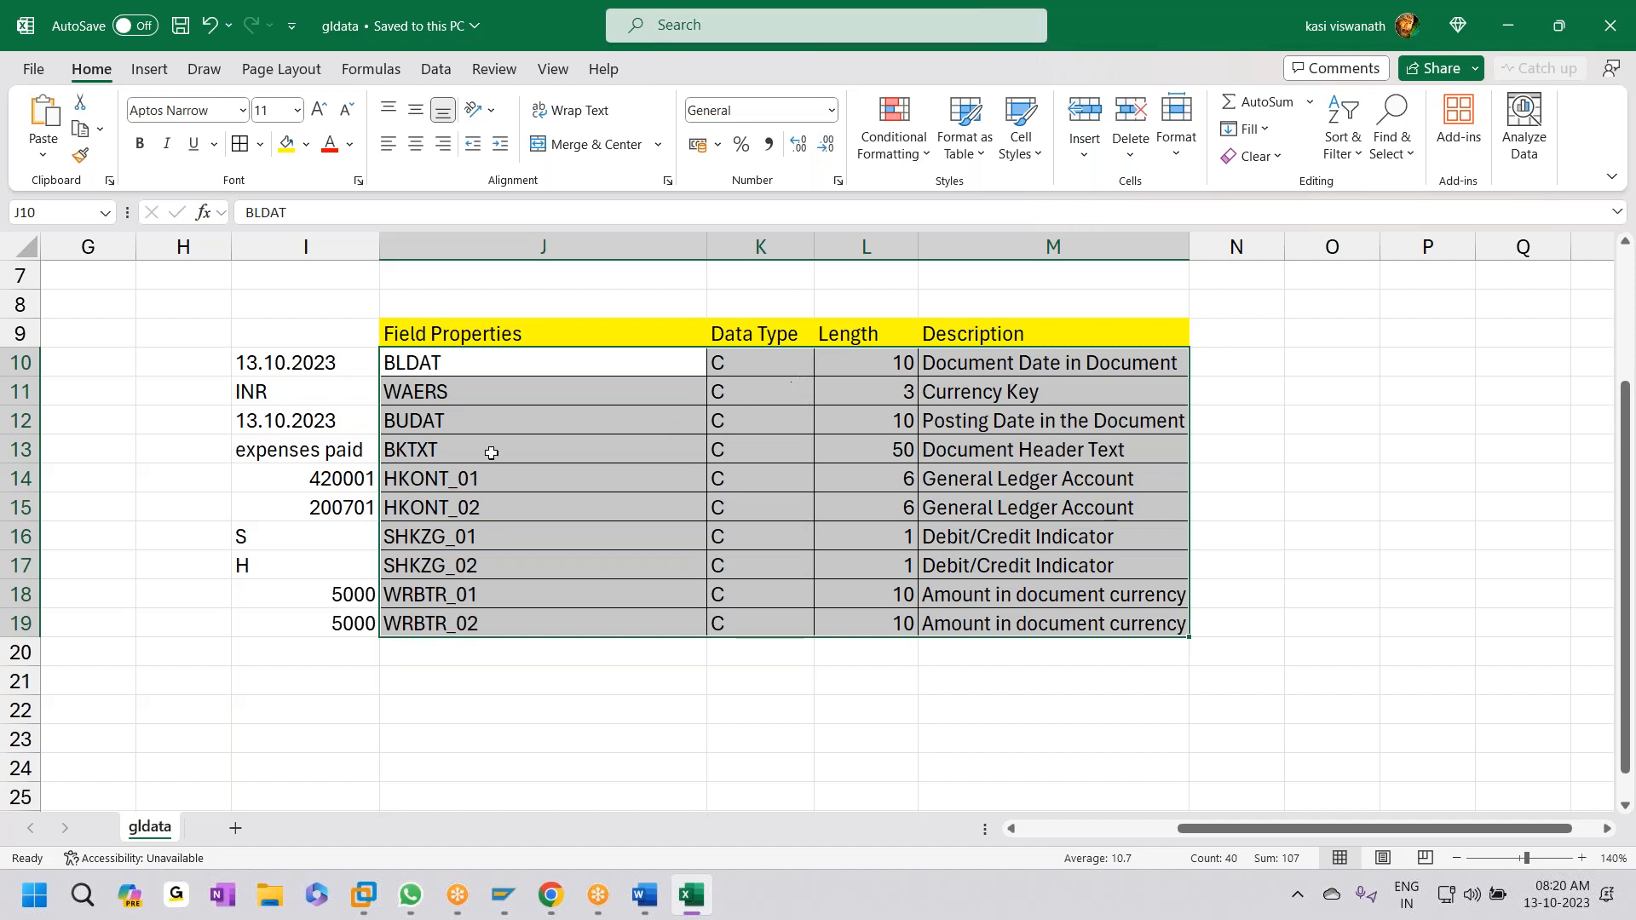
{"action": "left_click", "coordinate": [327, 362]}
{"action": "left_click_drag", "start_coordinate": [327, 389], "coordinate": [324, 626]}
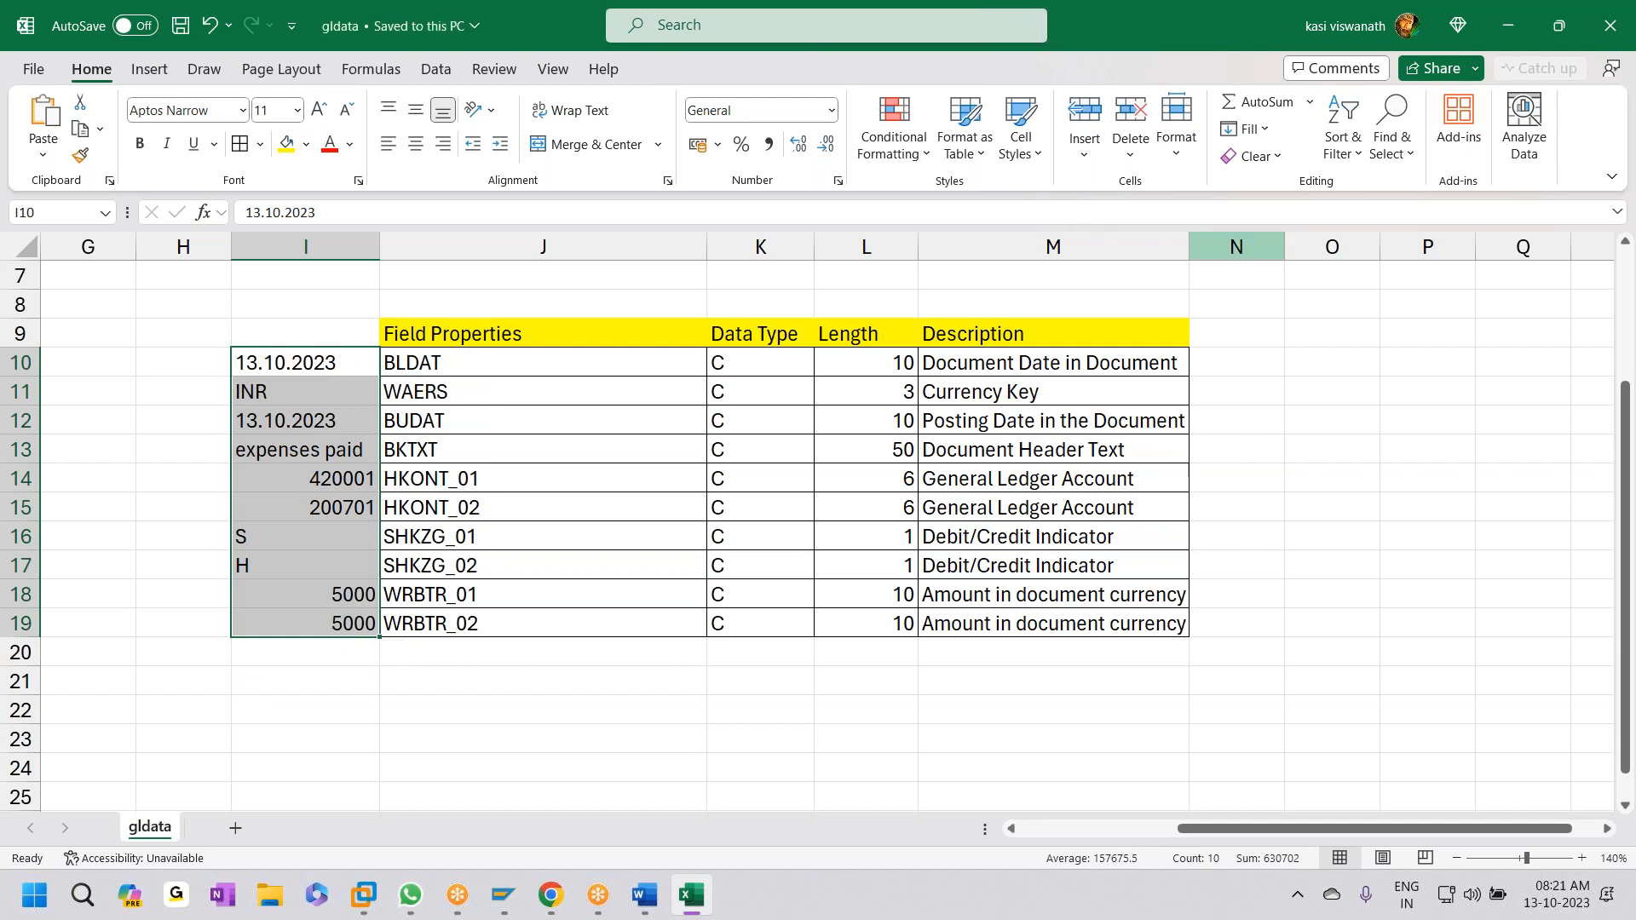
{"action": "left_click", "coordinate": [301, 604]}
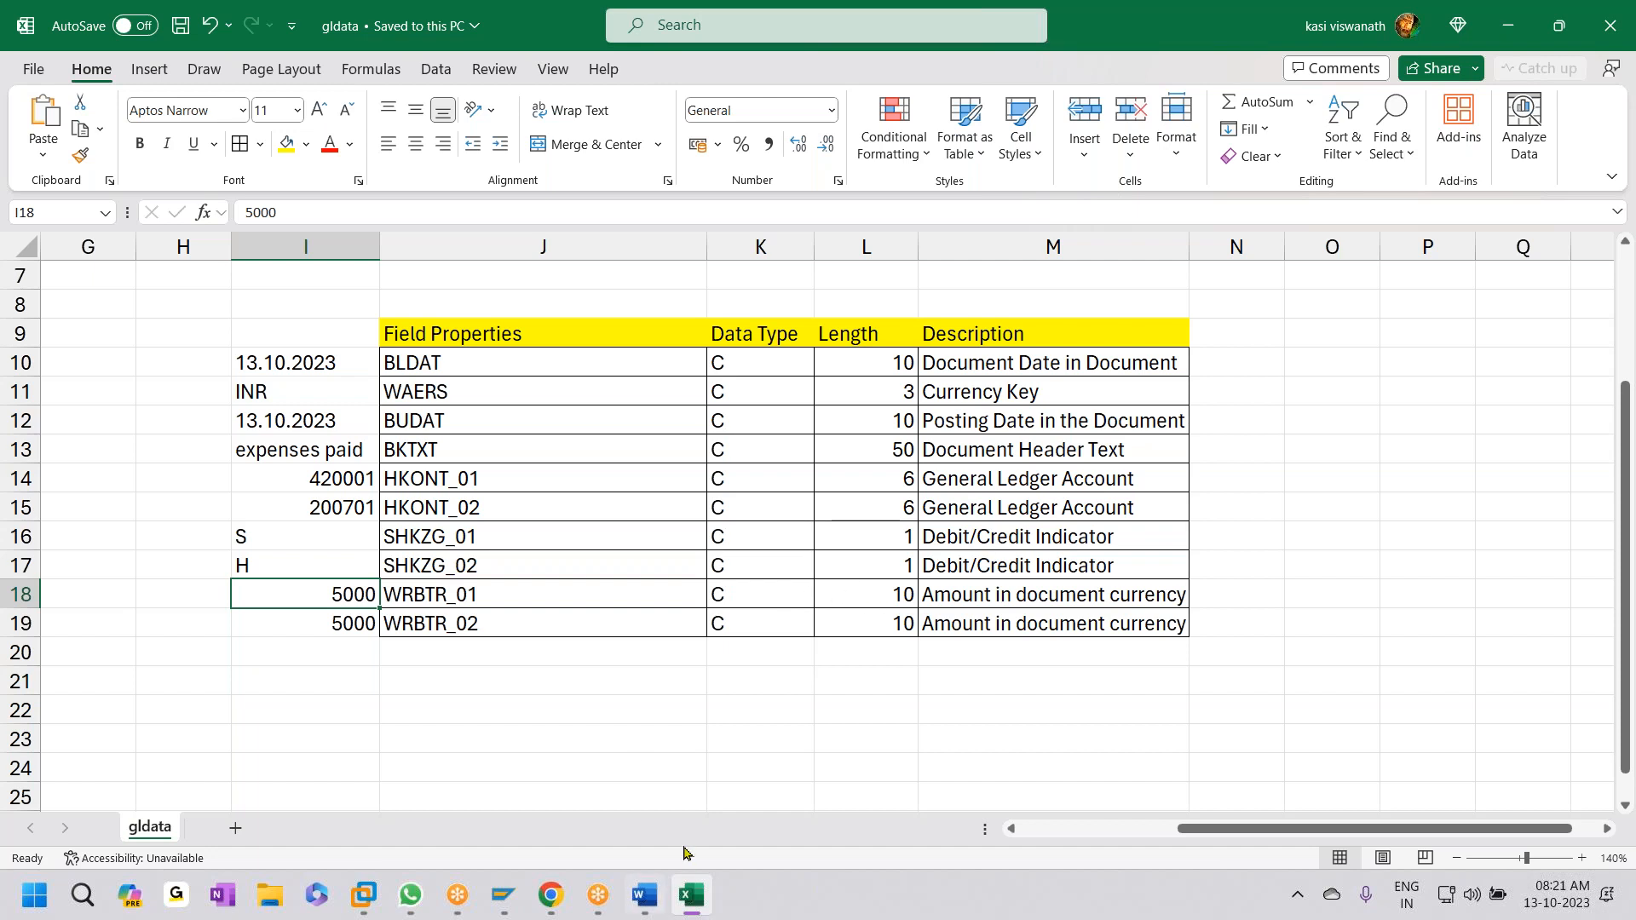
{"action": "left_click", "coordinate": [504, 894]}
- Assign recording ZGHE0101 in the LSMW object attributes and save them
{"action": "left_click", "coordinate": [546, 799]}
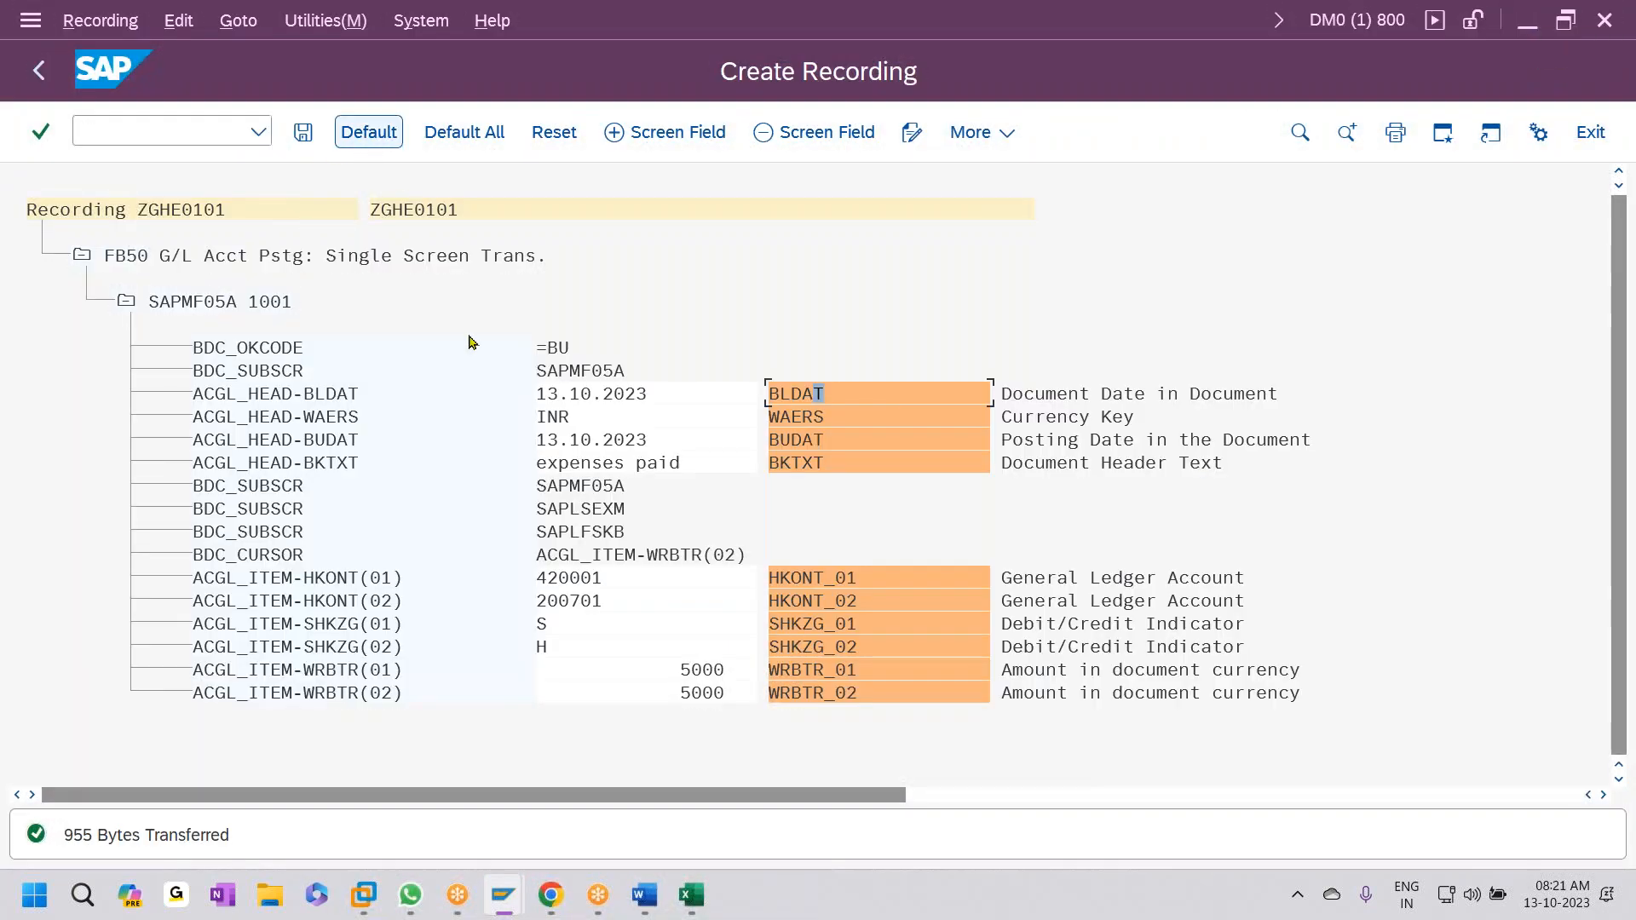
{"action": "left_click", "coordinate": [39, 70]}
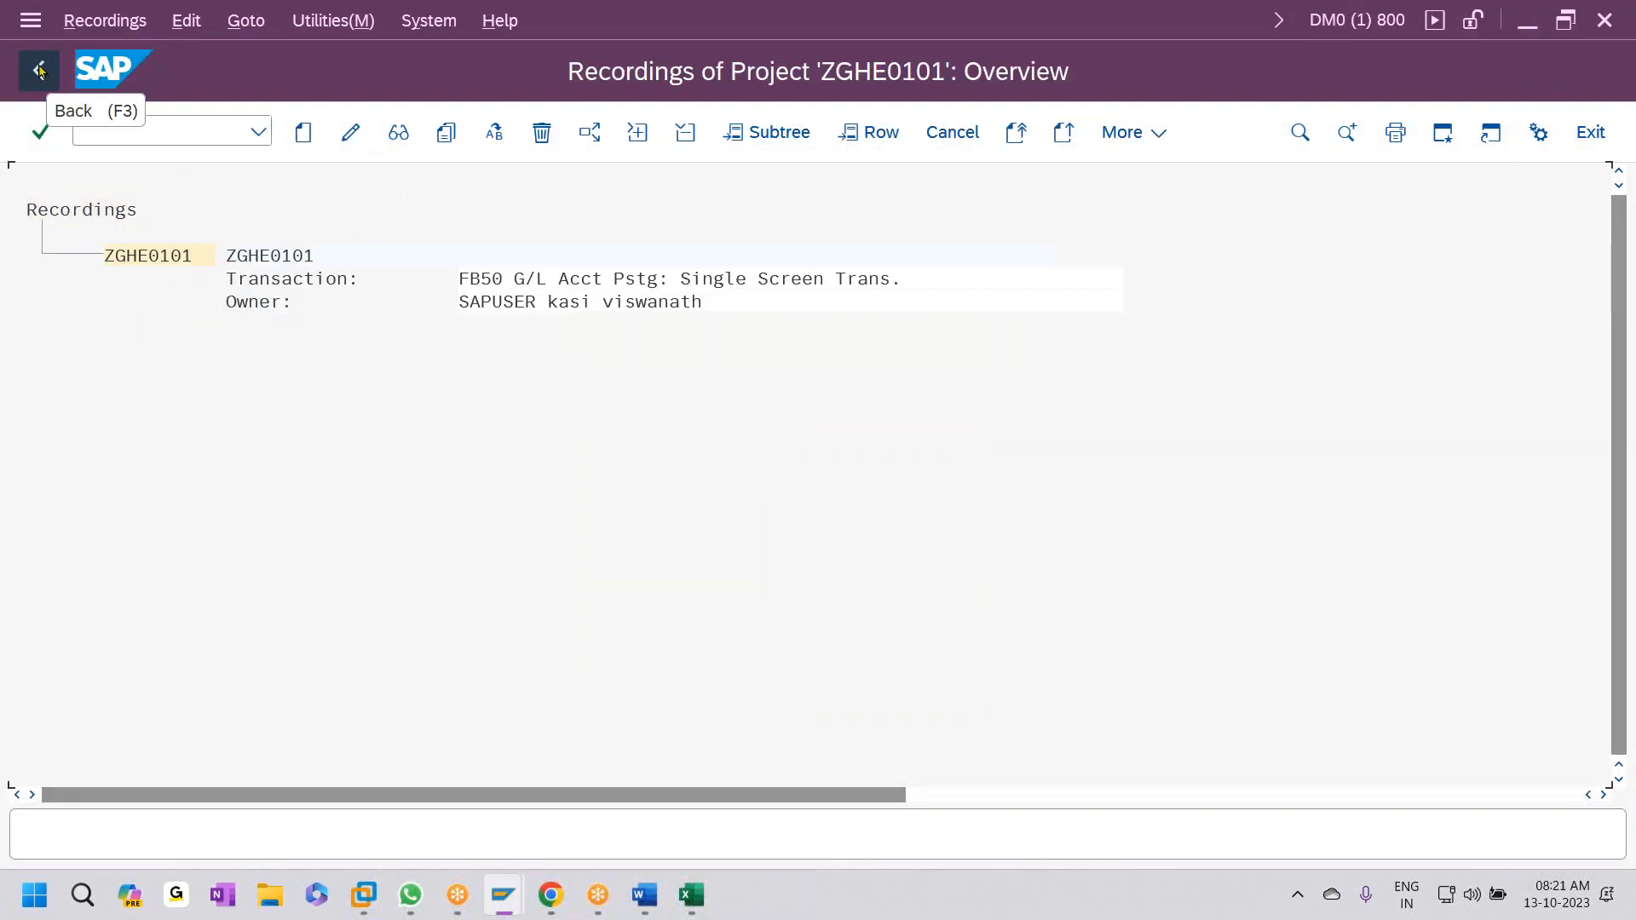
{"action": "left_click", "coordinate": [39, 70]}
{"action": "left_click", "coordinate": [379, 639]}
{"action": "left_click", "coordinate": [415, 639]}
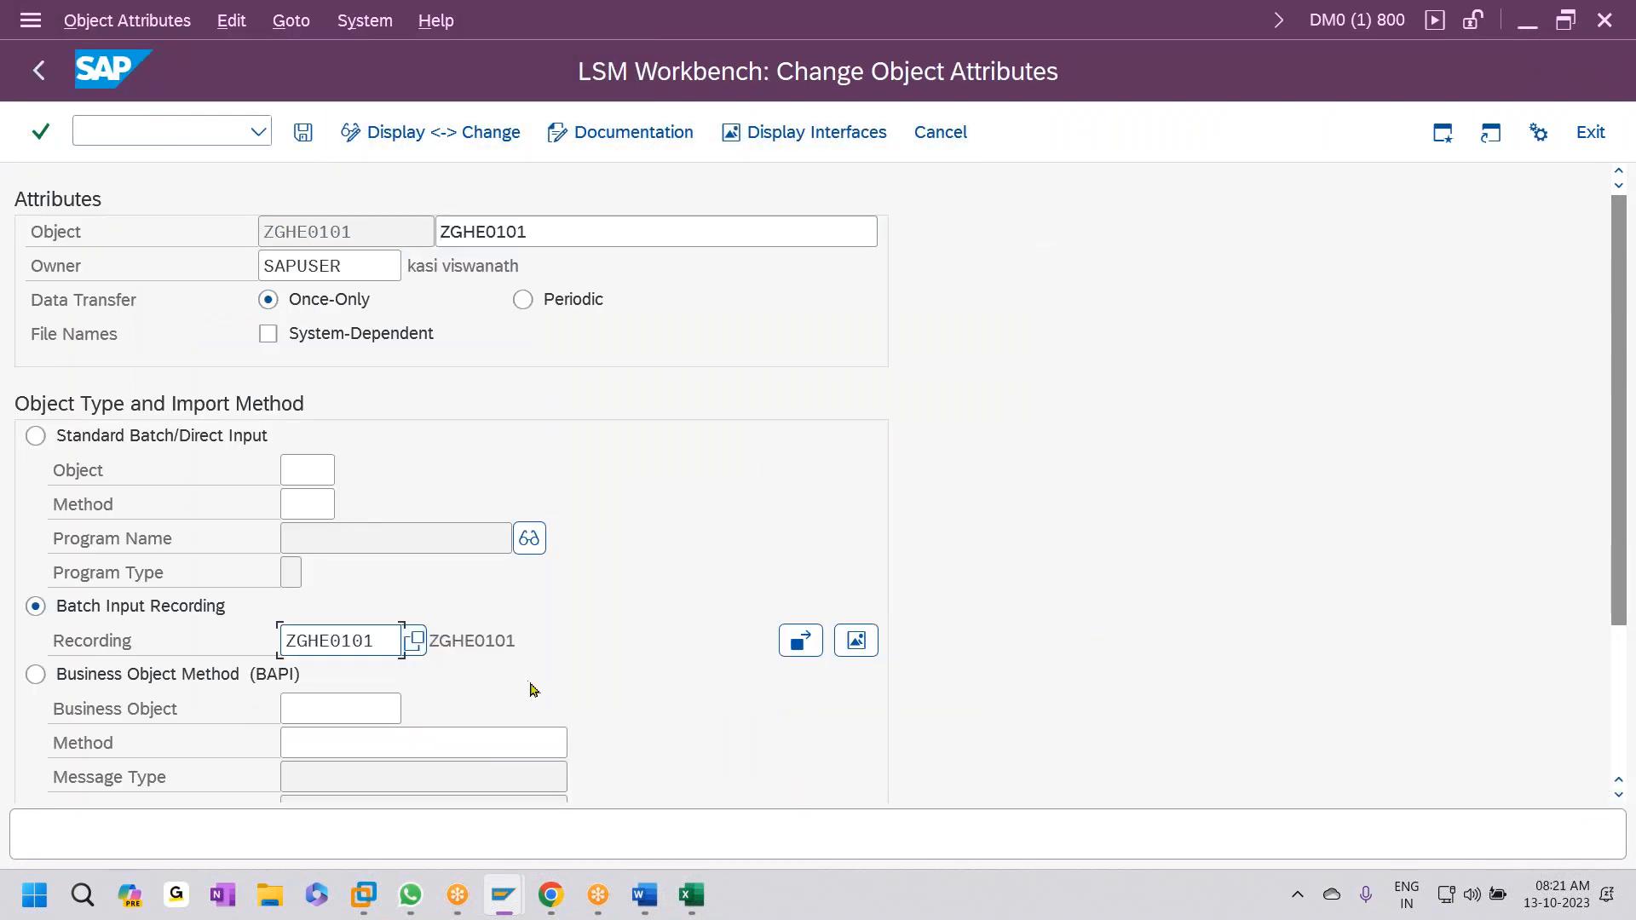
{"action": "key", "text": "ctrl+s"}
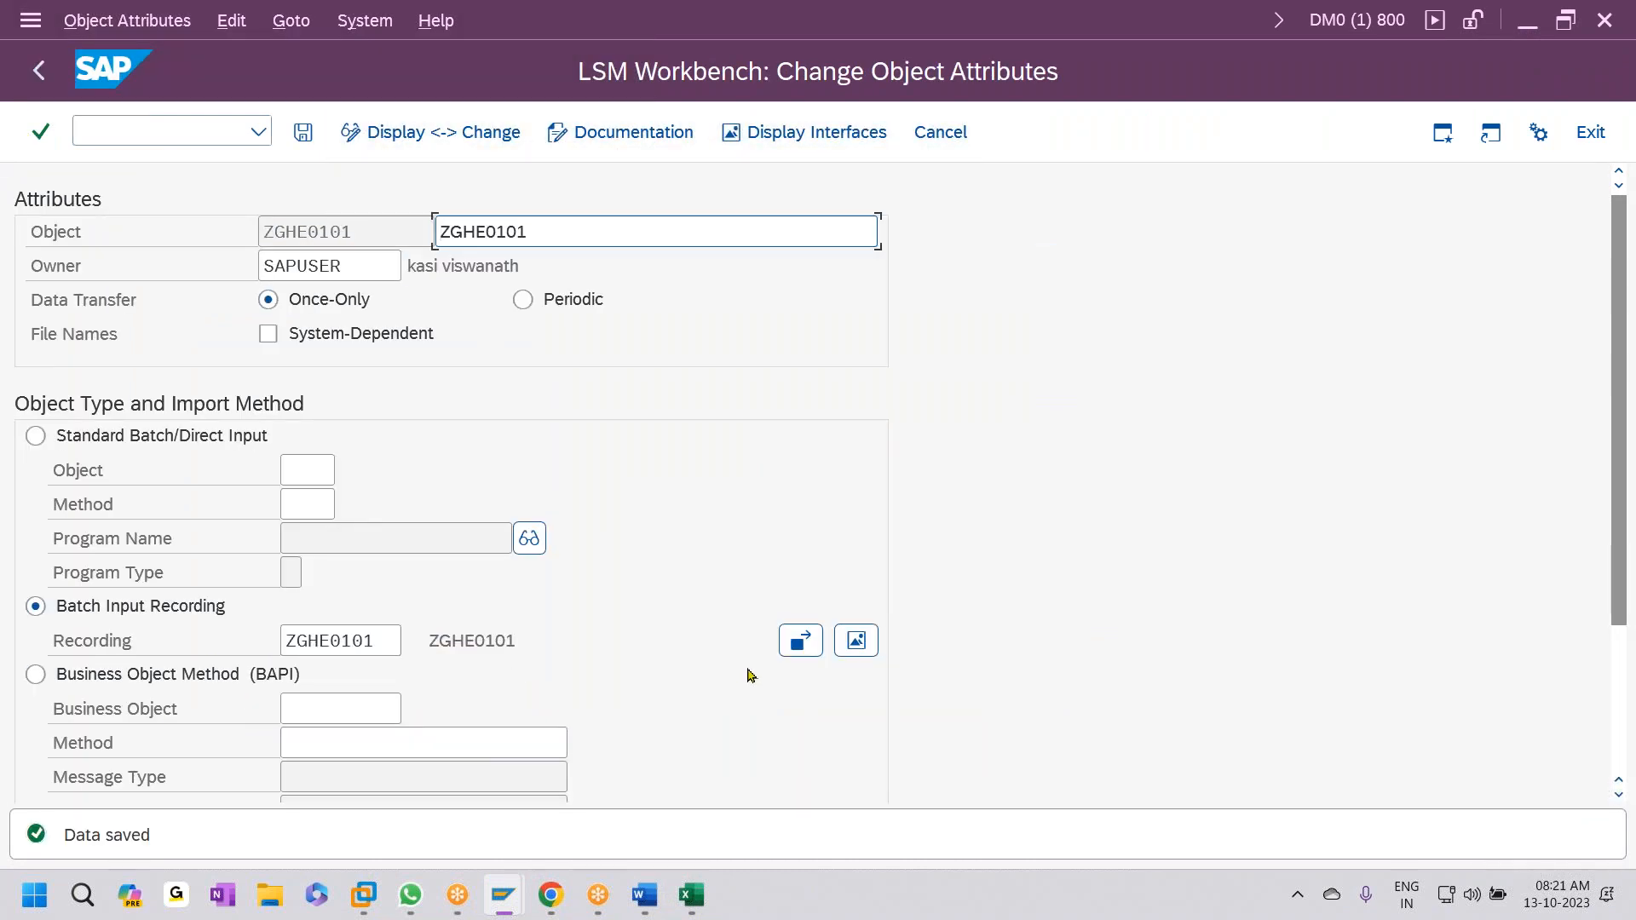
- Create source structure ZGHE0102 with description ZGHE0102 and save it
{"action": "left_click", "coordinate": [39, 70]}
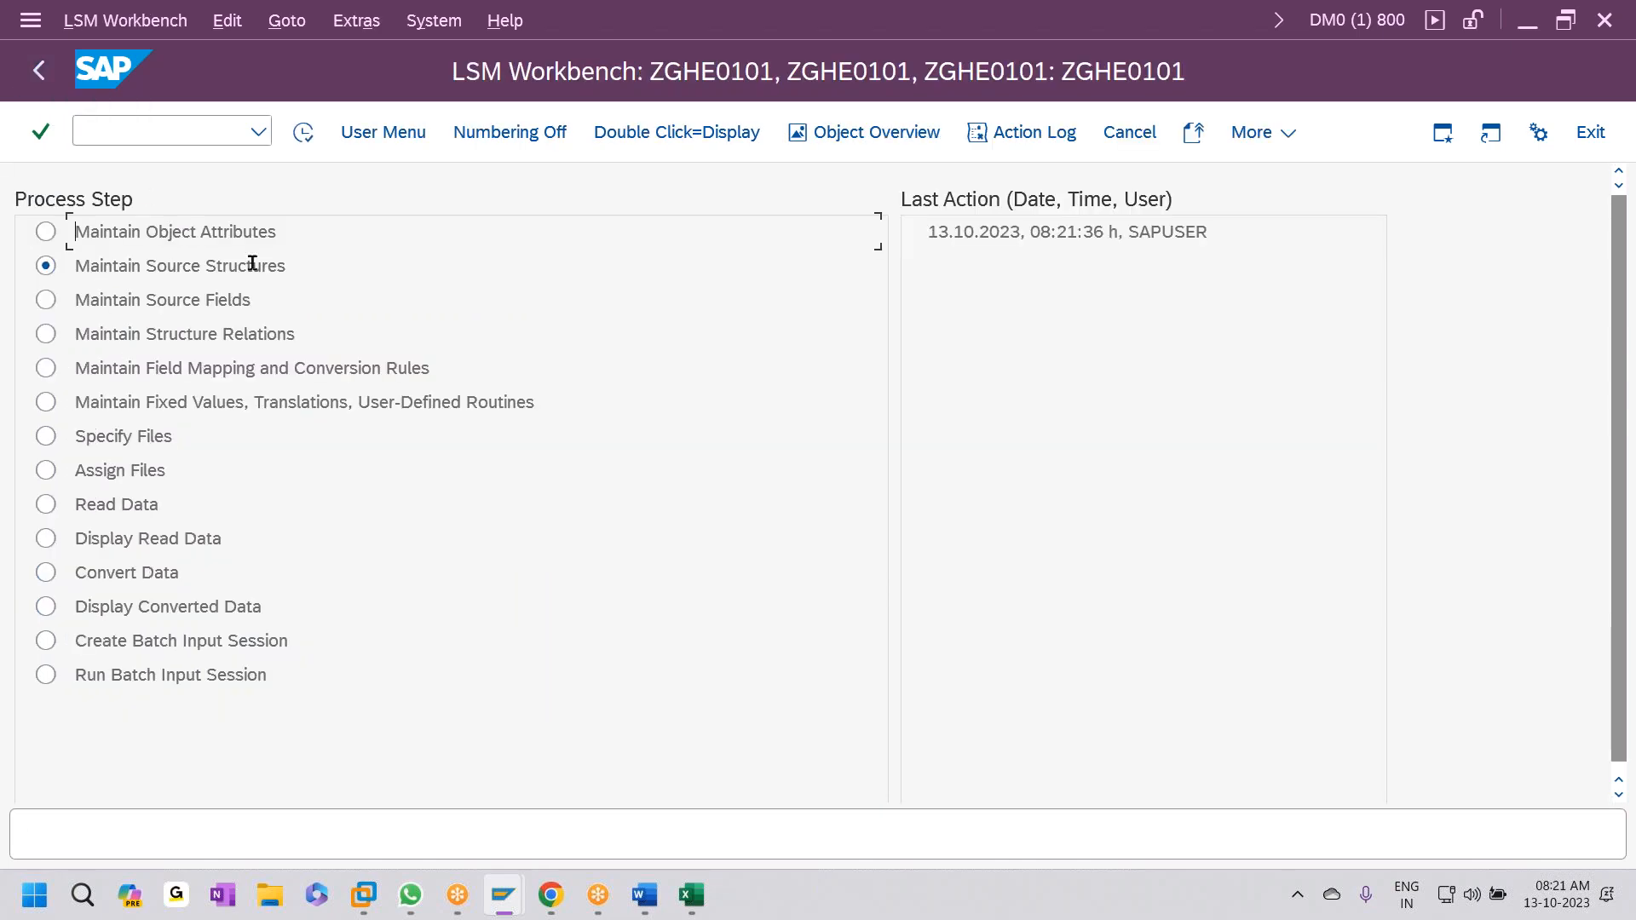
{"action": "left_click", "coordinate": [303, 132]}
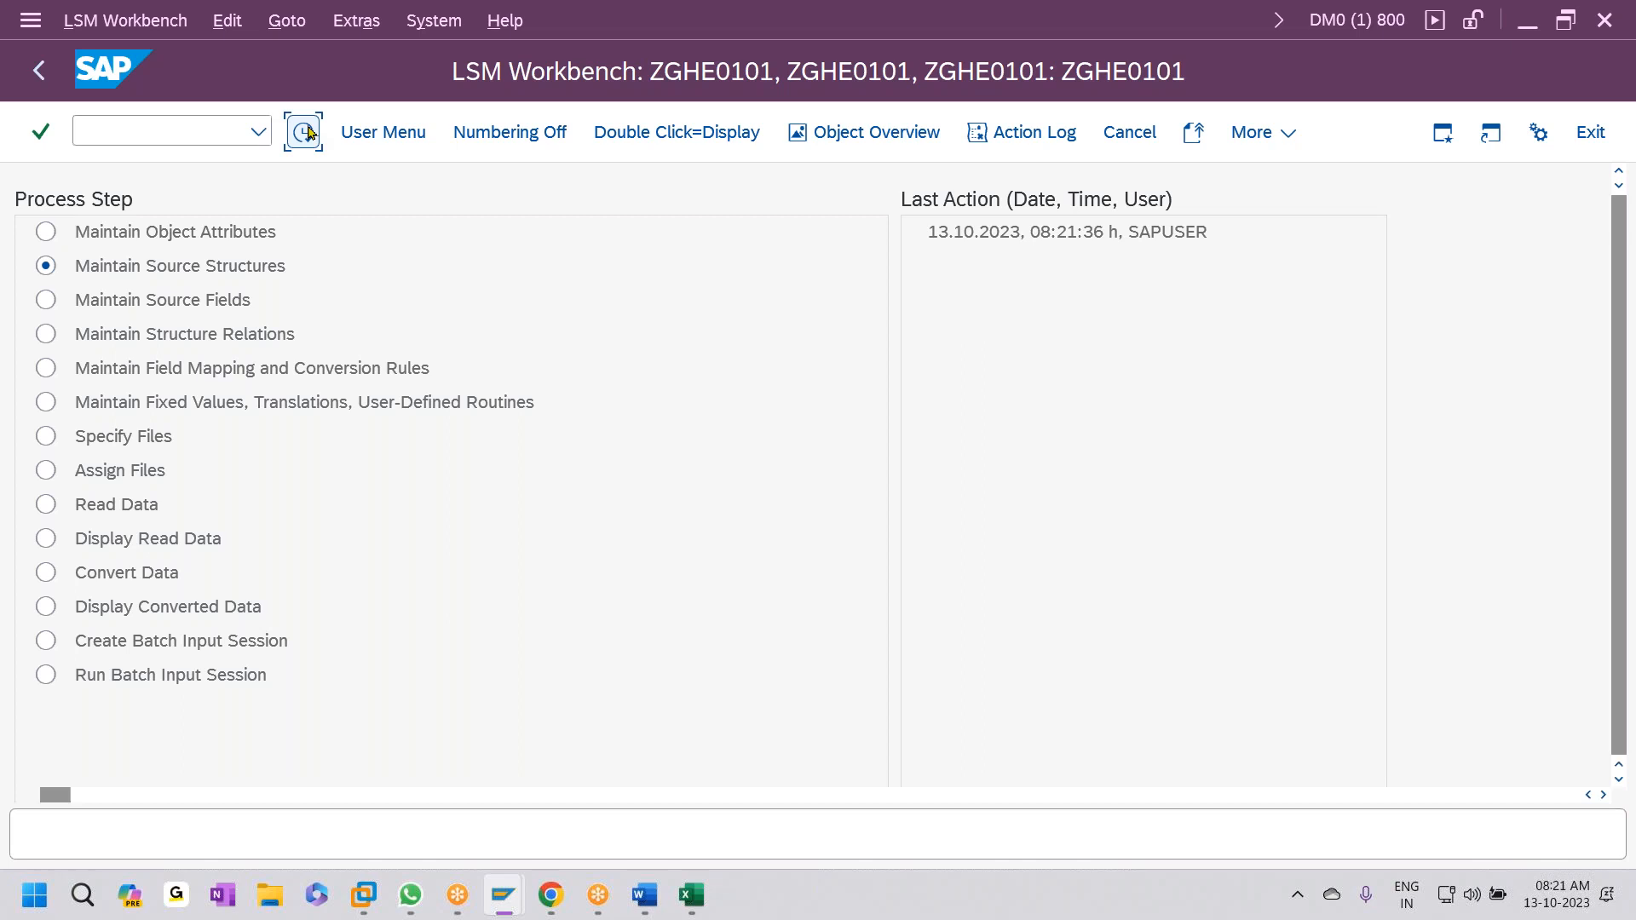
{"action": "left_click", "coordinate": [177, 233]}
{"action": "left_click", "coordinate": [304, 132]}
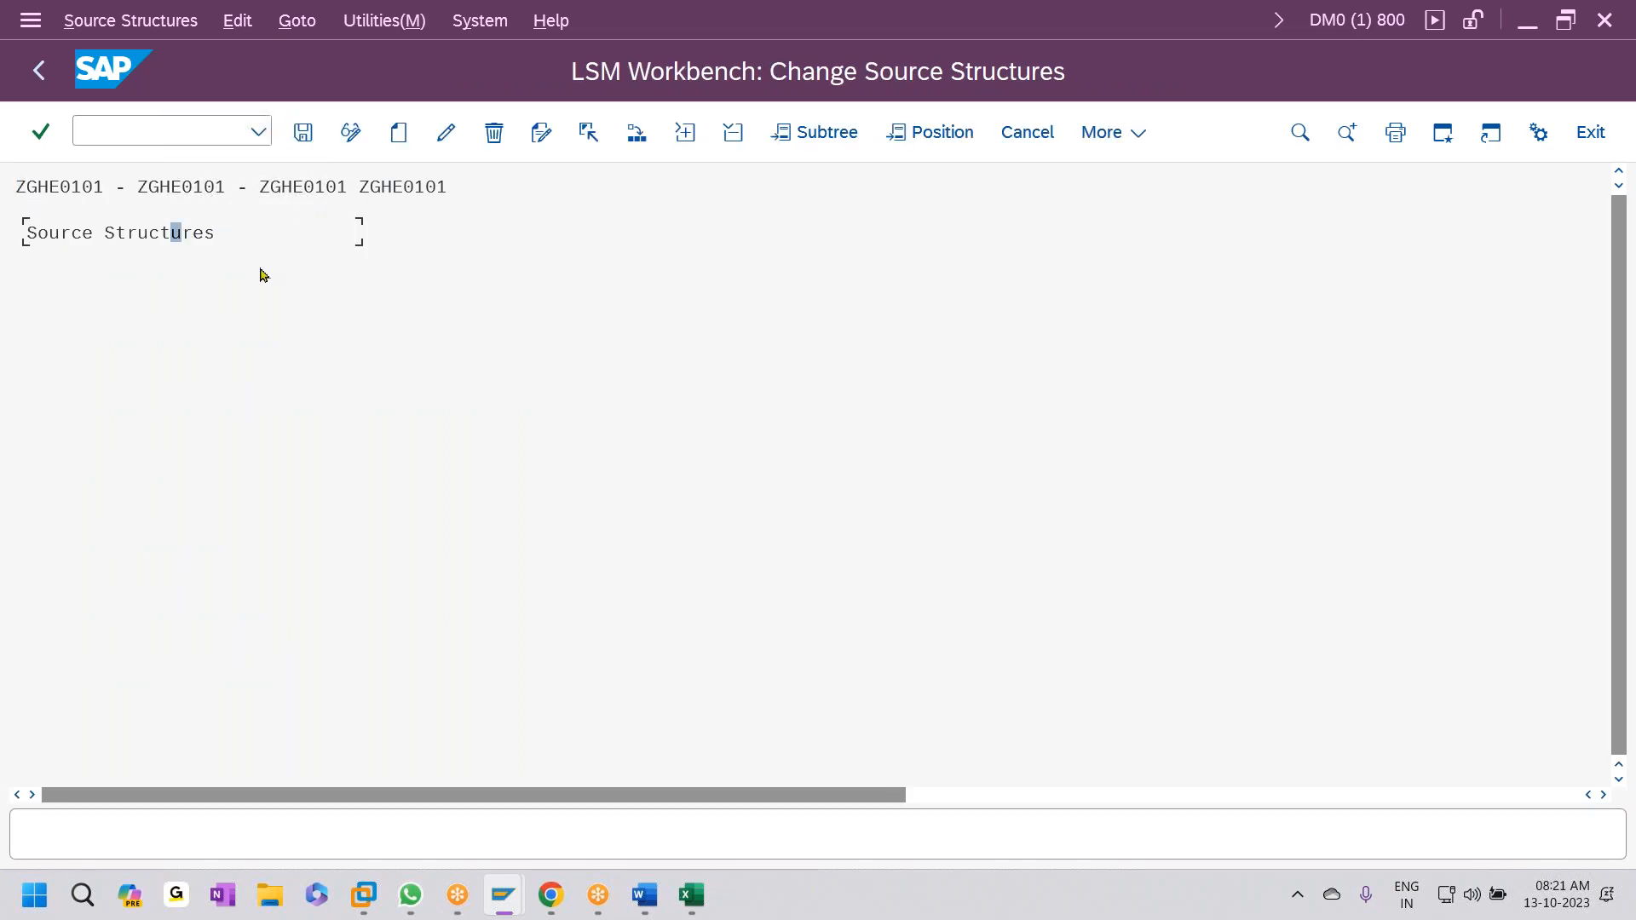
{"action": "left_click", "coordinate": [399, 132]}
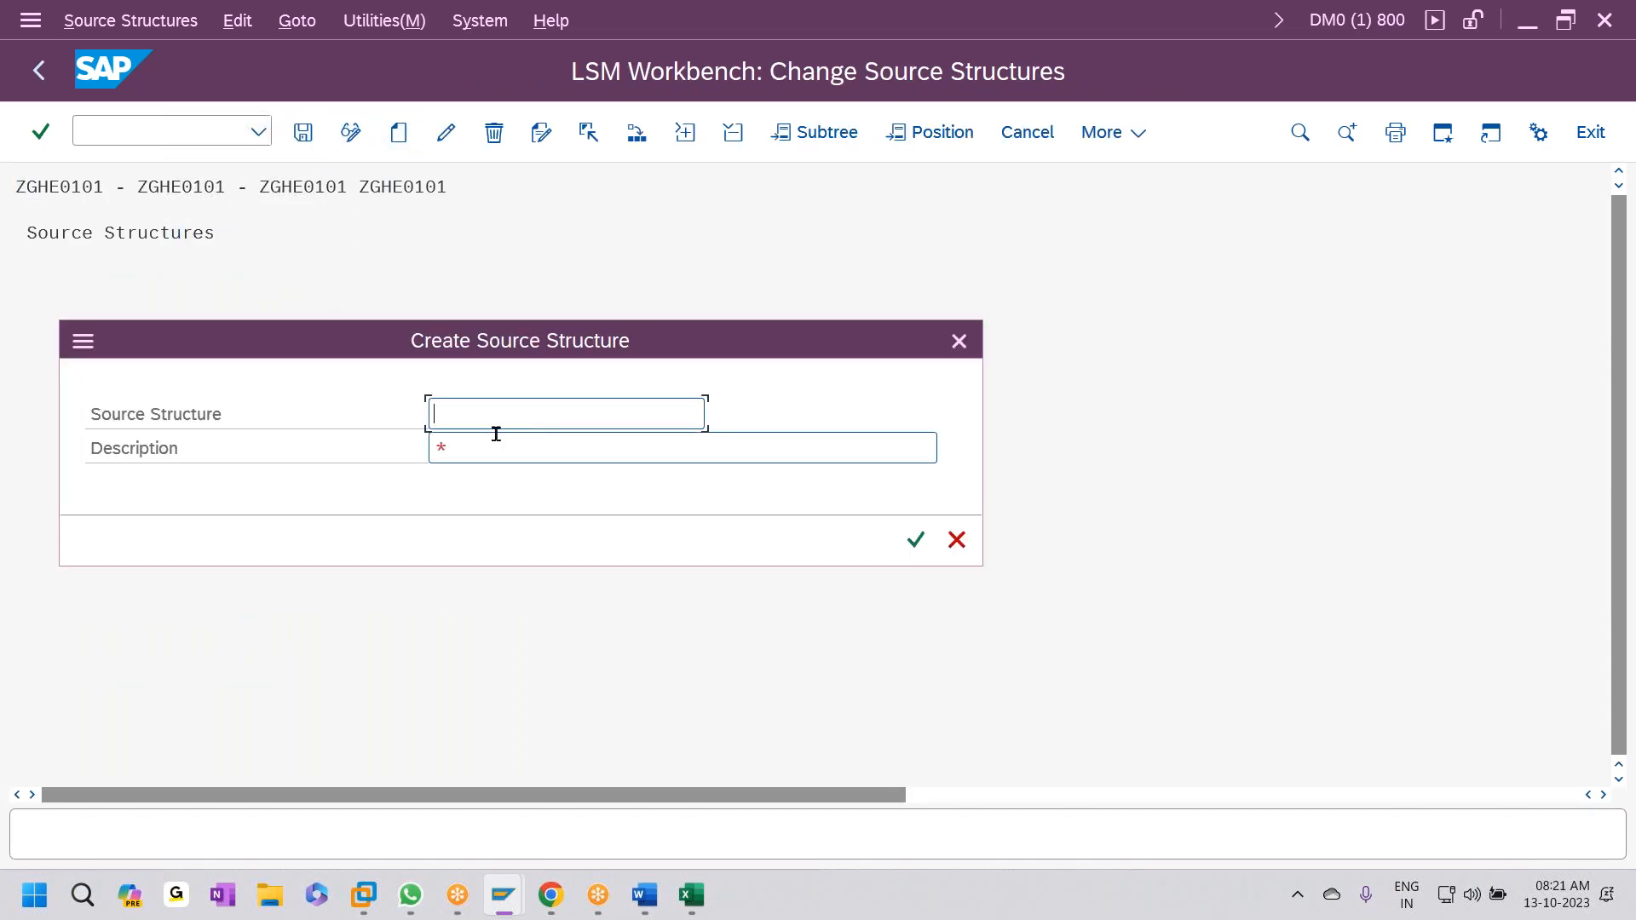
{"action": "type", "text": "ZGHE0102"}
{"action": "left_click_drag", "start_coordinate": [554, 420], "coordinate": [33, 430]}
{"action": "key", "text": "ctrl+c"}
{"action": "left_click", "coordinate": [73, 433]}
{"action": "left_click", "coordinate": [500, 450]}
{"action": "key", "text": "ctrl+v"}
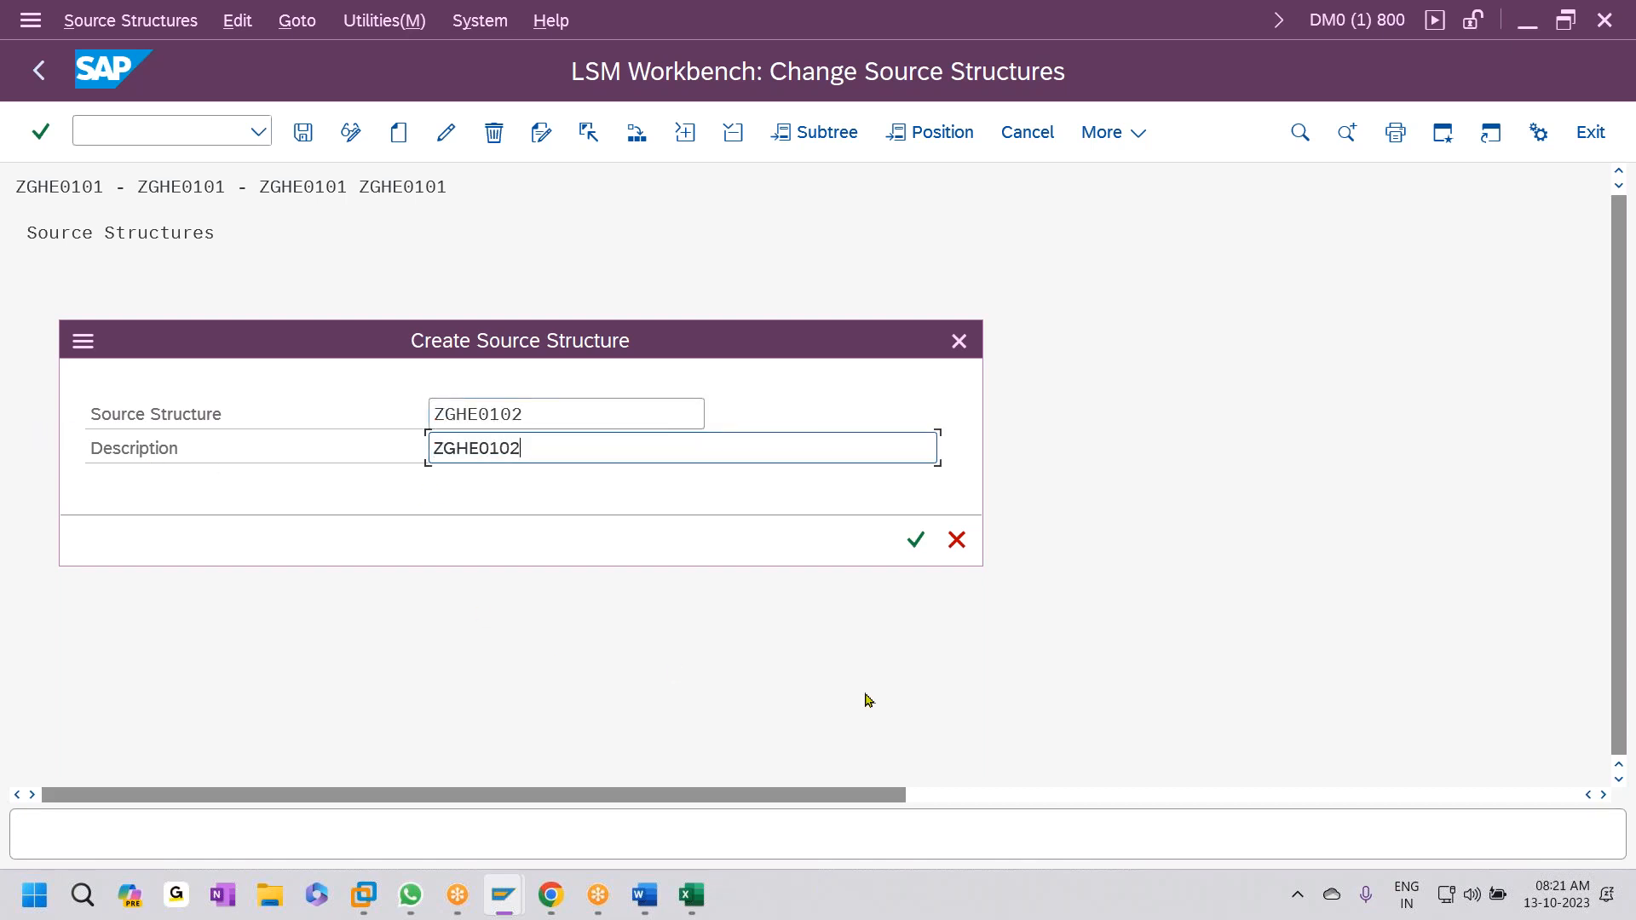
{"action": "left_click", "coordinate": [916, 540]}
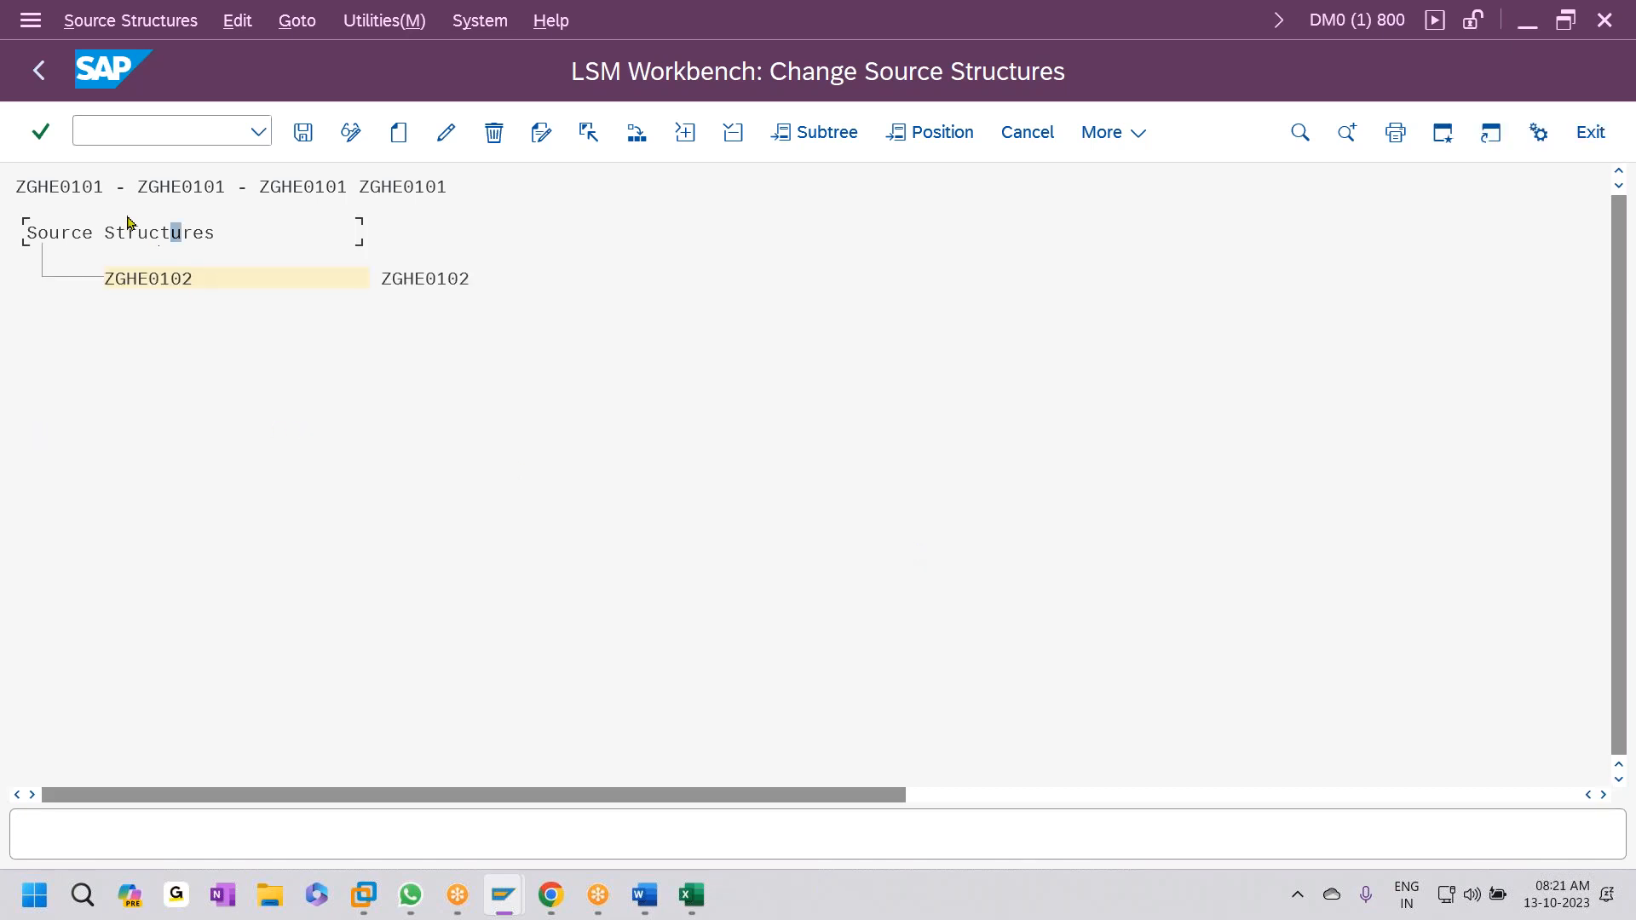
{"action": "left_click", "coordinate": [303, 132]}
{"action": "left_click", "coordinate": [39, 70]}
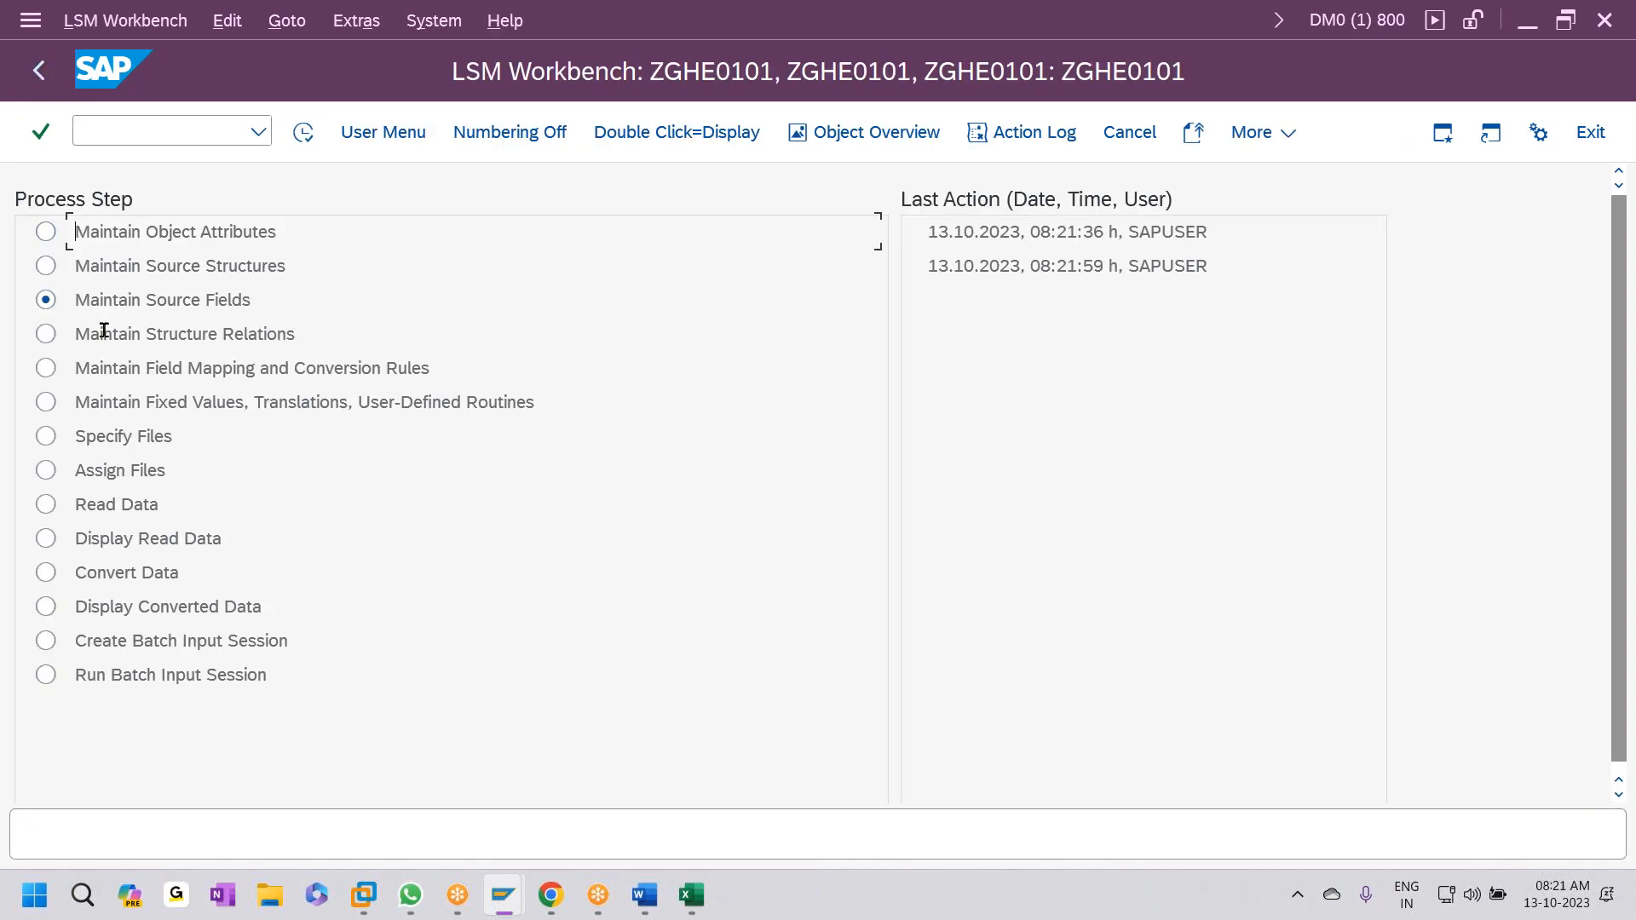
- Paste the ten fields BLDAT–WRBTR_02 from Excel J10:M19 into ZGHE0102's source field table and save
{"action": "left_click", "coordinate": [305, 133]}
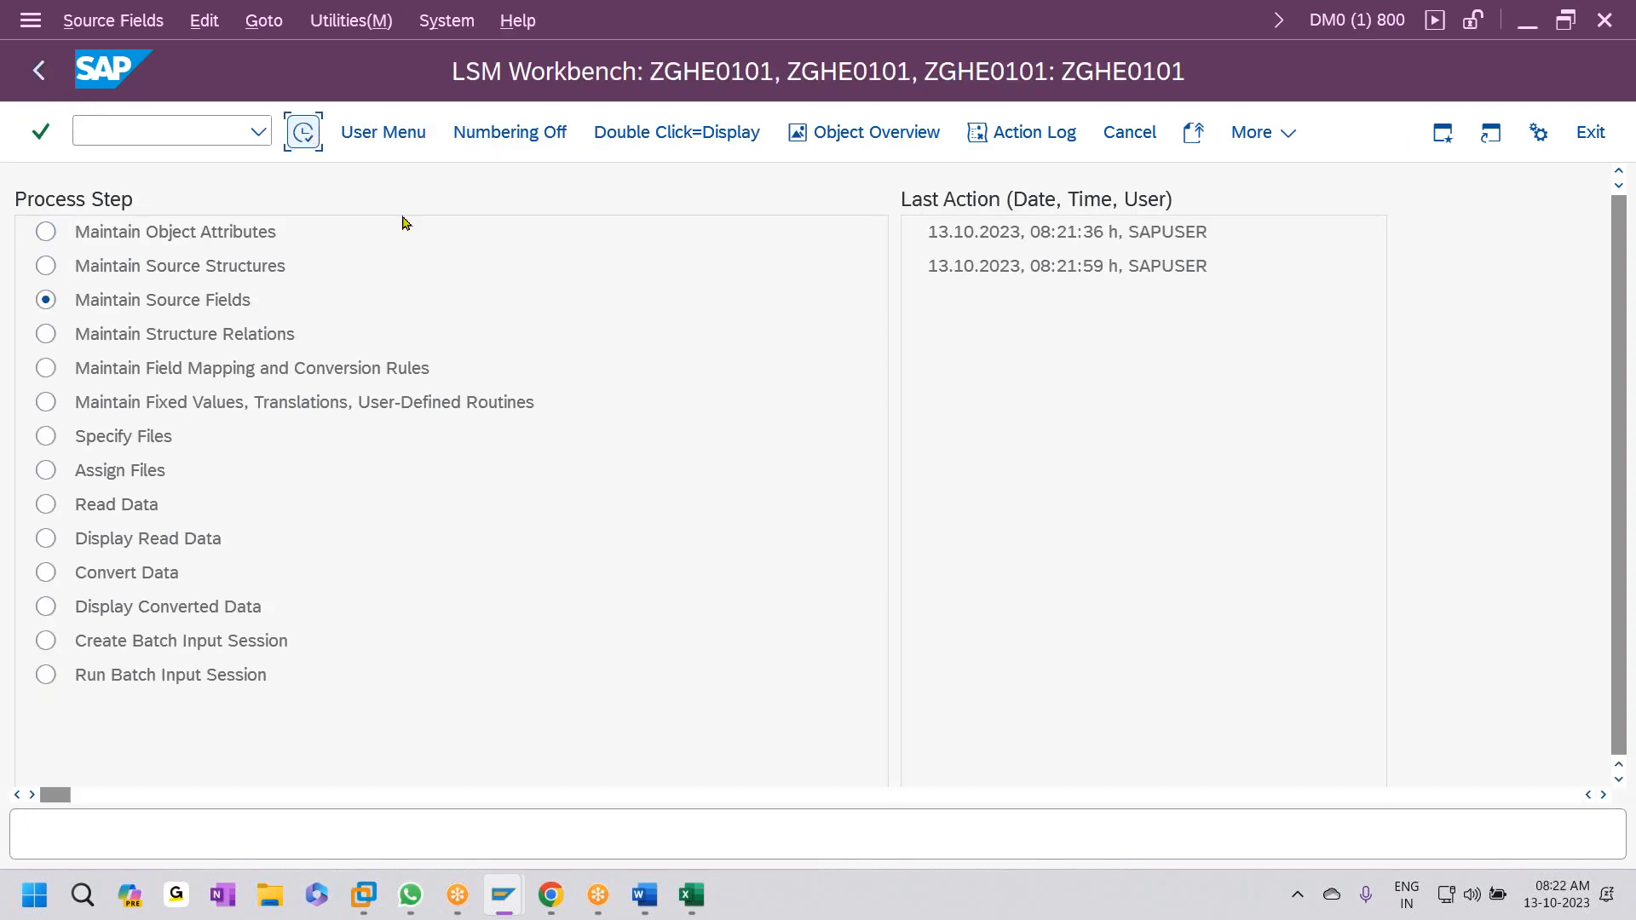
{"action": "left_click", "coordinate": [176, 281]}
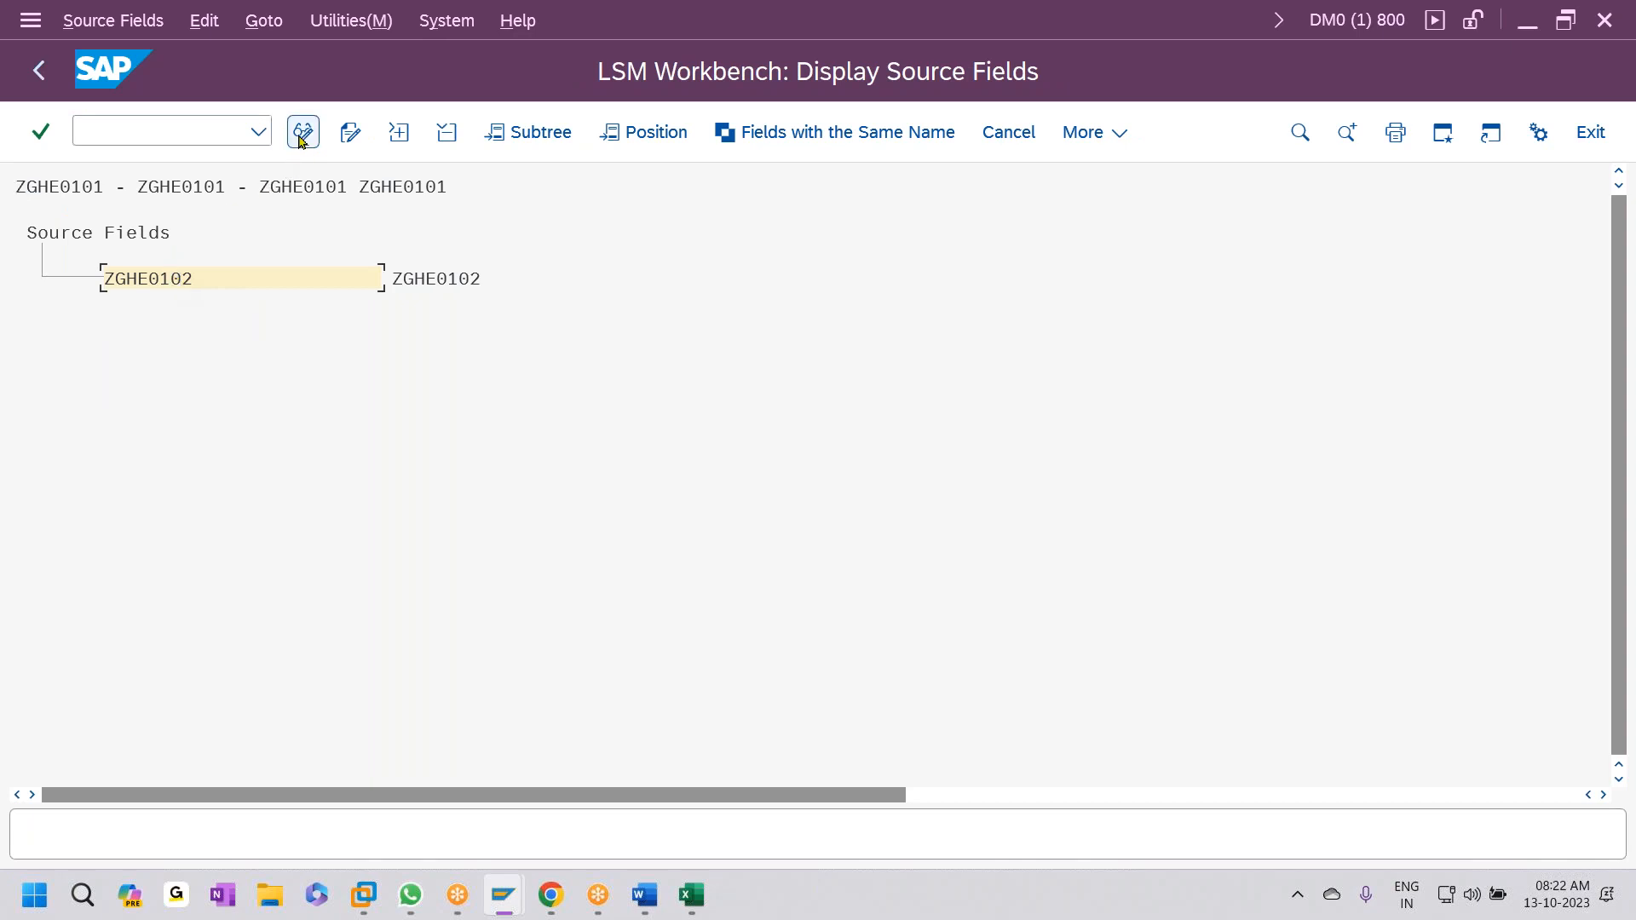
{"action": "left_click", "coordinate": [303, 132]}
{"action": "left_click", "coordinate": [589, 132]}
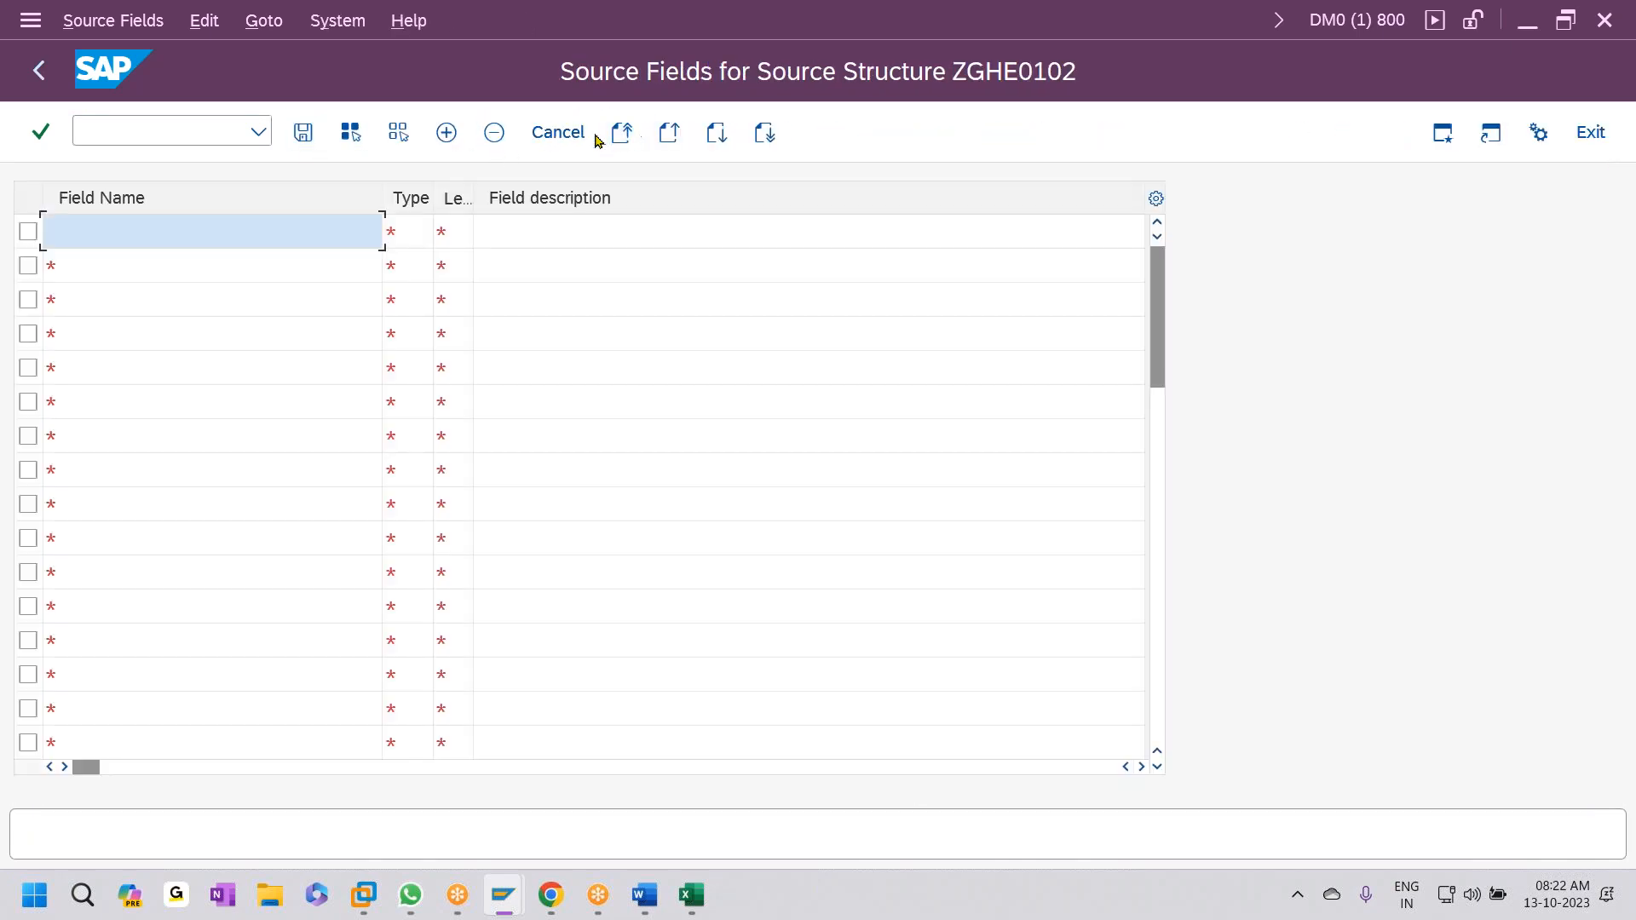
{"action": "left_click", "coordinate": [691, 895]}
{"action": "left_click_drag", "start_coordinate": [613, 368], "coordinate": [929, 627]}
{"action": "key", "text": "ctrl+c"}
{"action": "key", "text": "alt+Tab"}
{"action": "key", "text": "ctrl+v"}
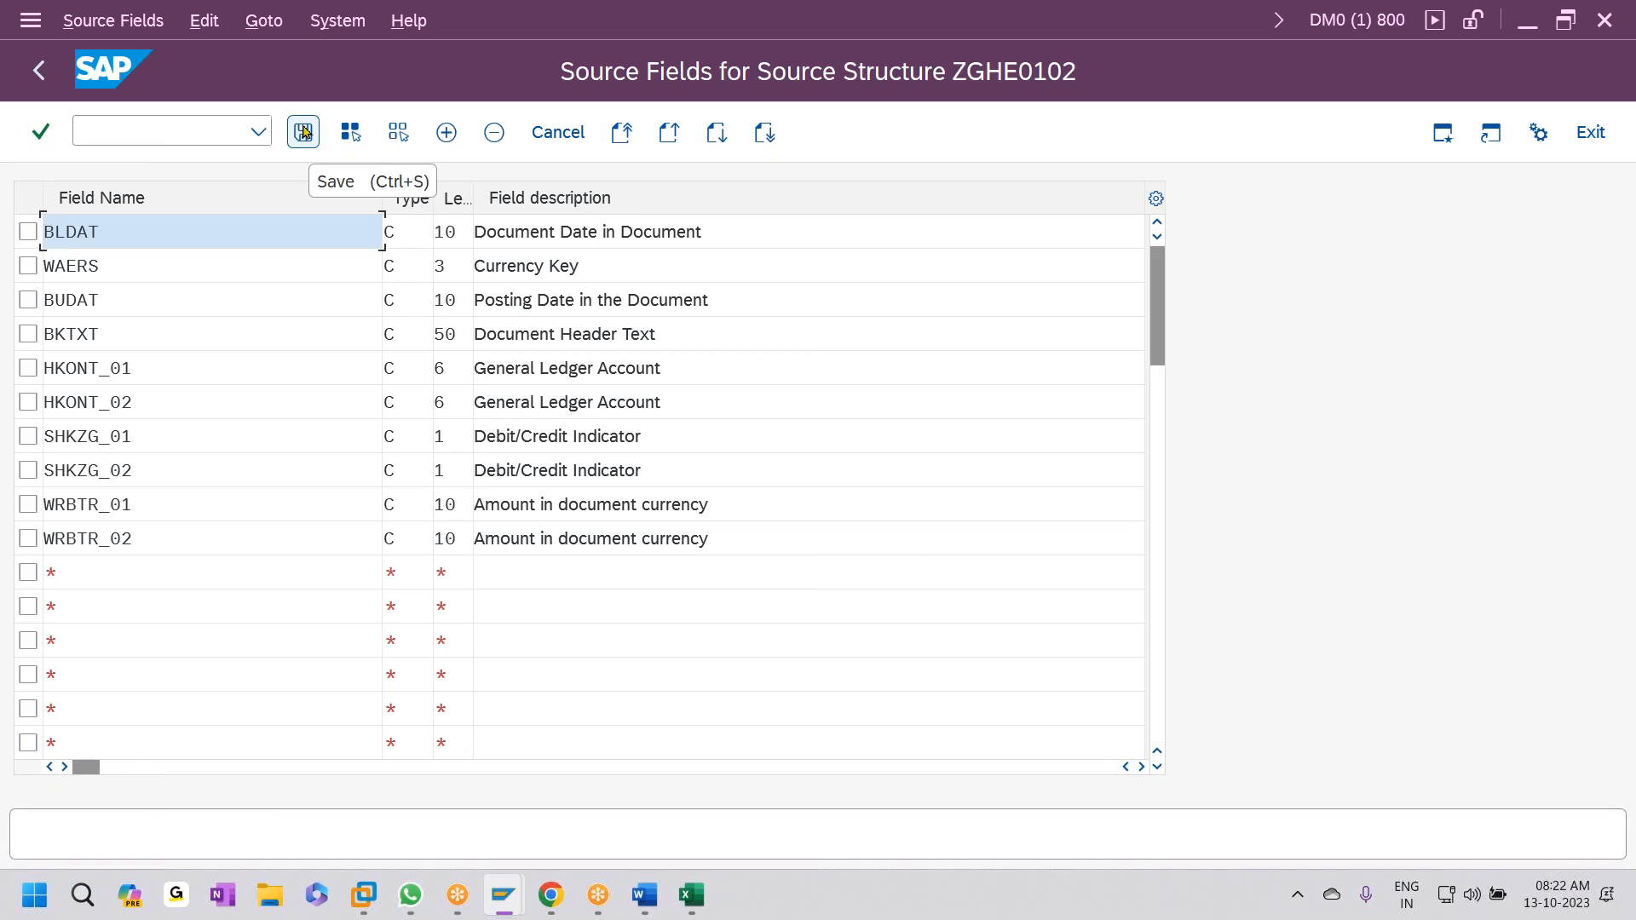
{"action": "left_click", "coordinate": [303, 131]}
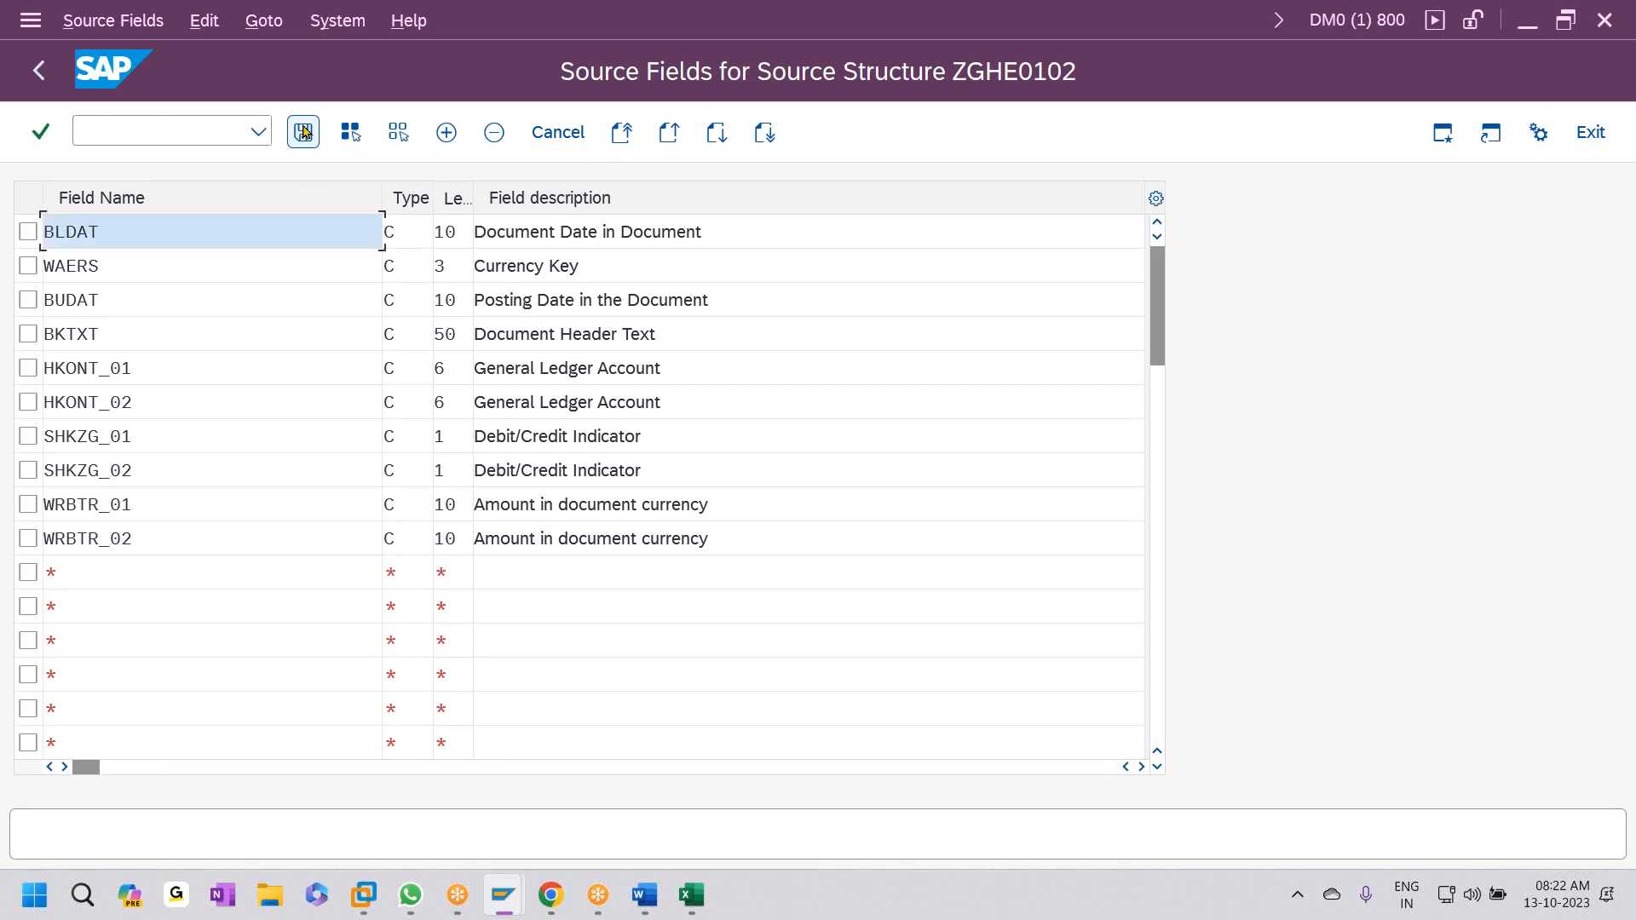
{"action": "left_click", "coordinate": [303, 130]}
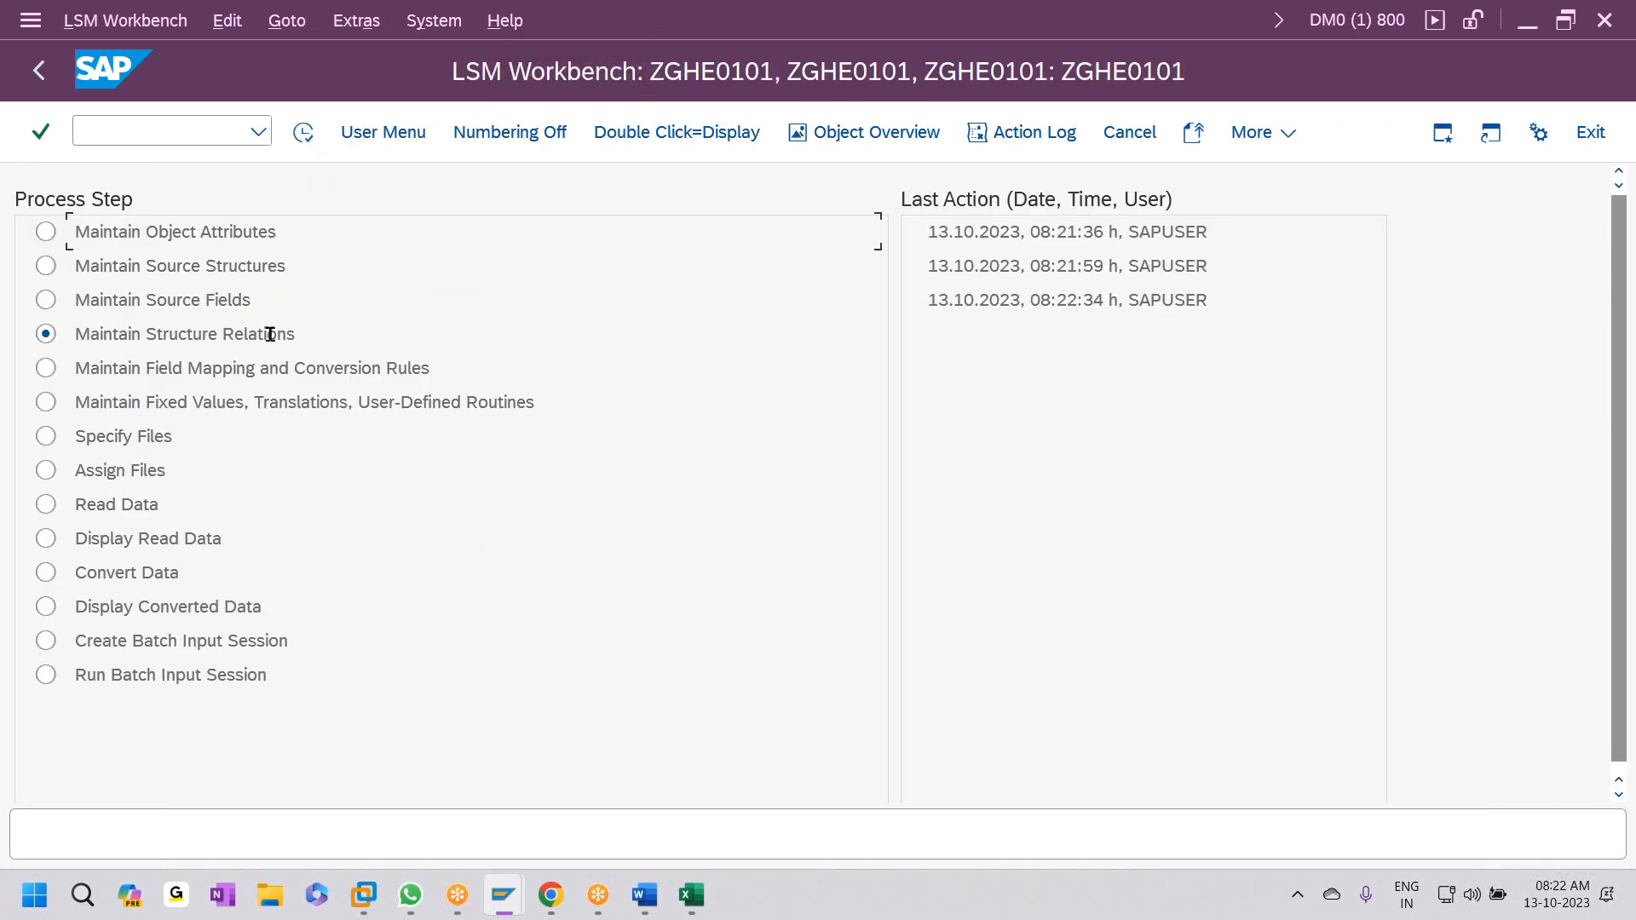
- Confirm ZGHE0101 is already related to source structure ZGHE0102 and save the structure relations
{"action": "left_click", "coordinate": [303, 132]}
{"action": "left_click", "coordinate": [126, 287]}
{"action": "left_click", "coordinate": [302, 133]}
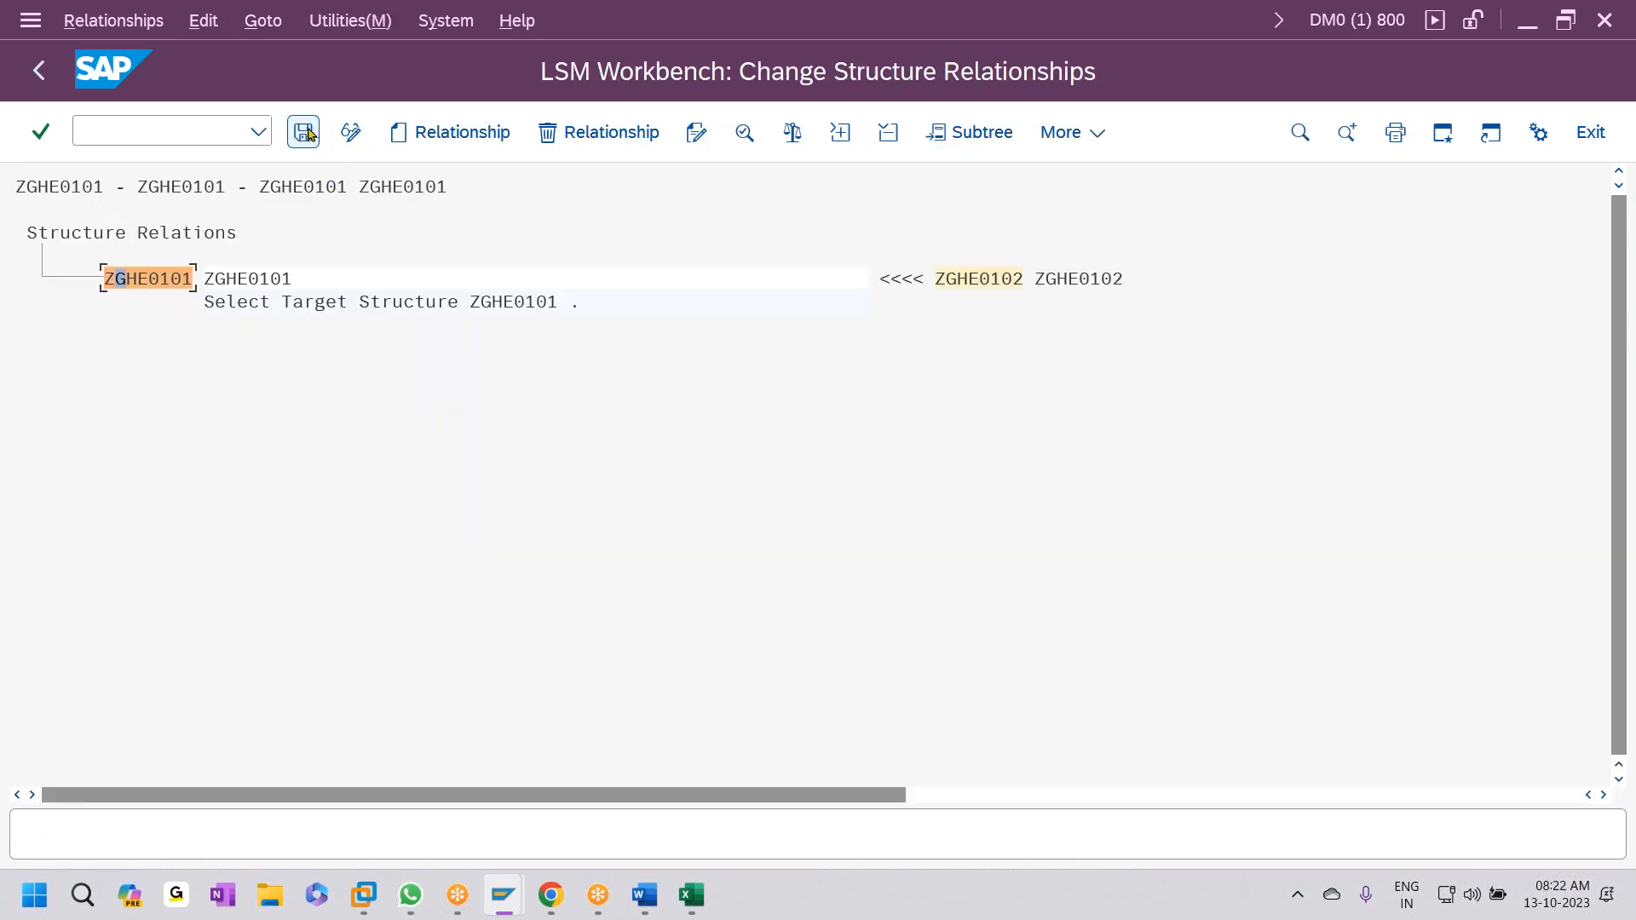
{"action": "left_click", "coordinate": [454, 135]}
{"action": "left_click", "coordinate": [783, 842]}
{"action": "left_click", "coordinate": [304, 132]}
{"action": "left_click", "coordinate": [38, 70]}
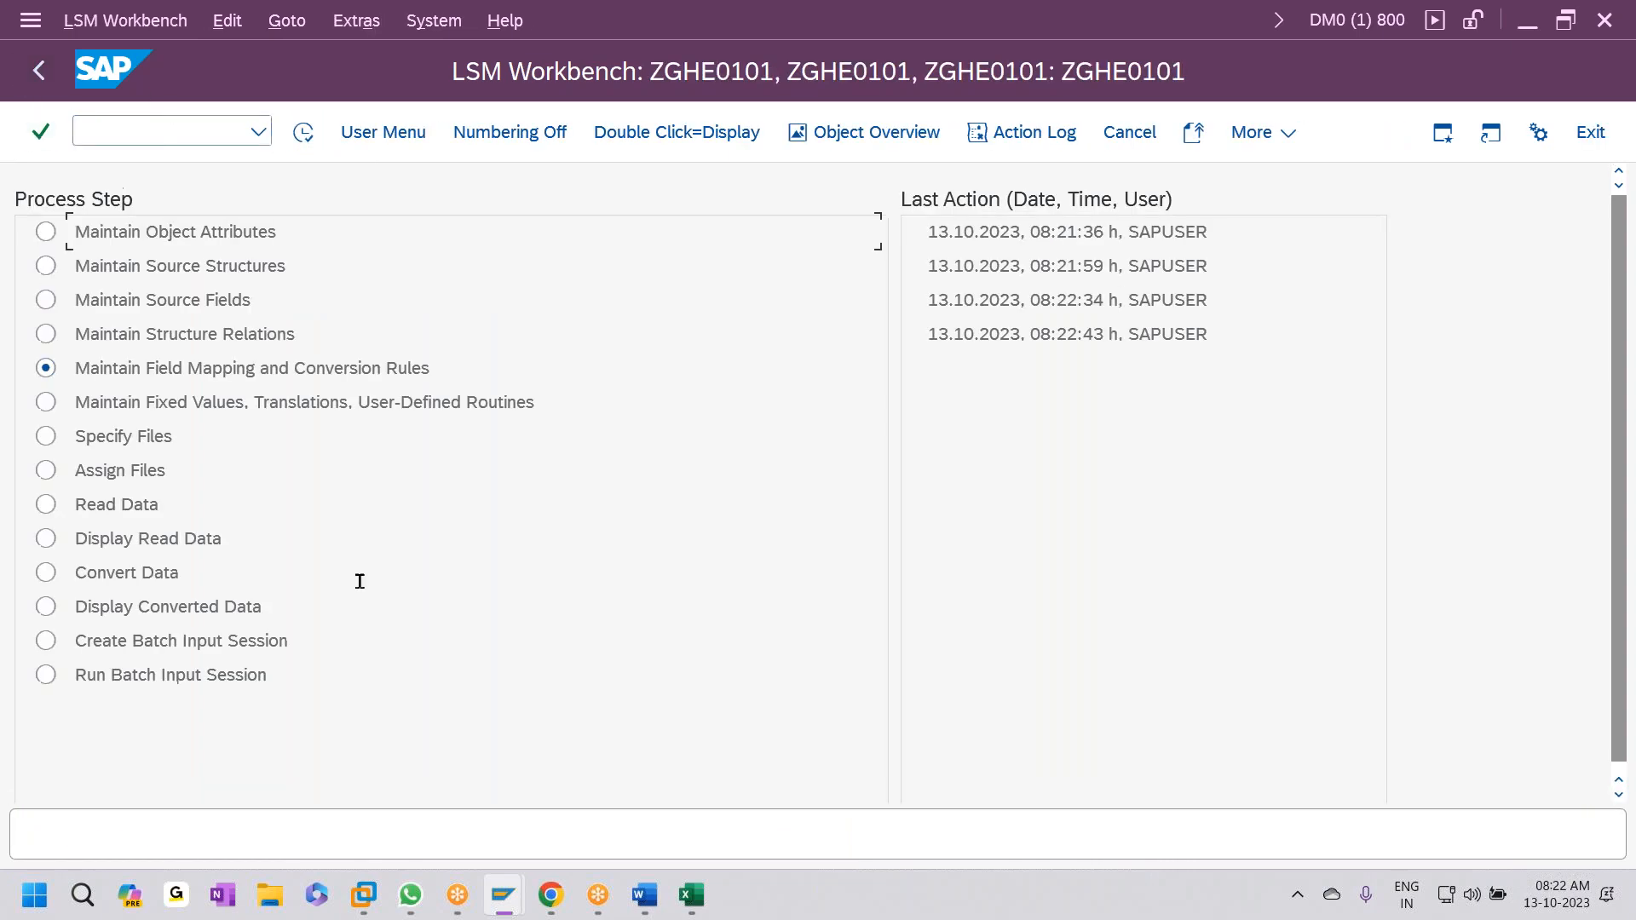
- Auto-map all target fields to same-named ZGHE0102 source fields via Transfer (MOVE) and save
{"action": "left_click", "coordinate": [294, 145]}
{"action": "left_click", "coordinate": [226, 372]}
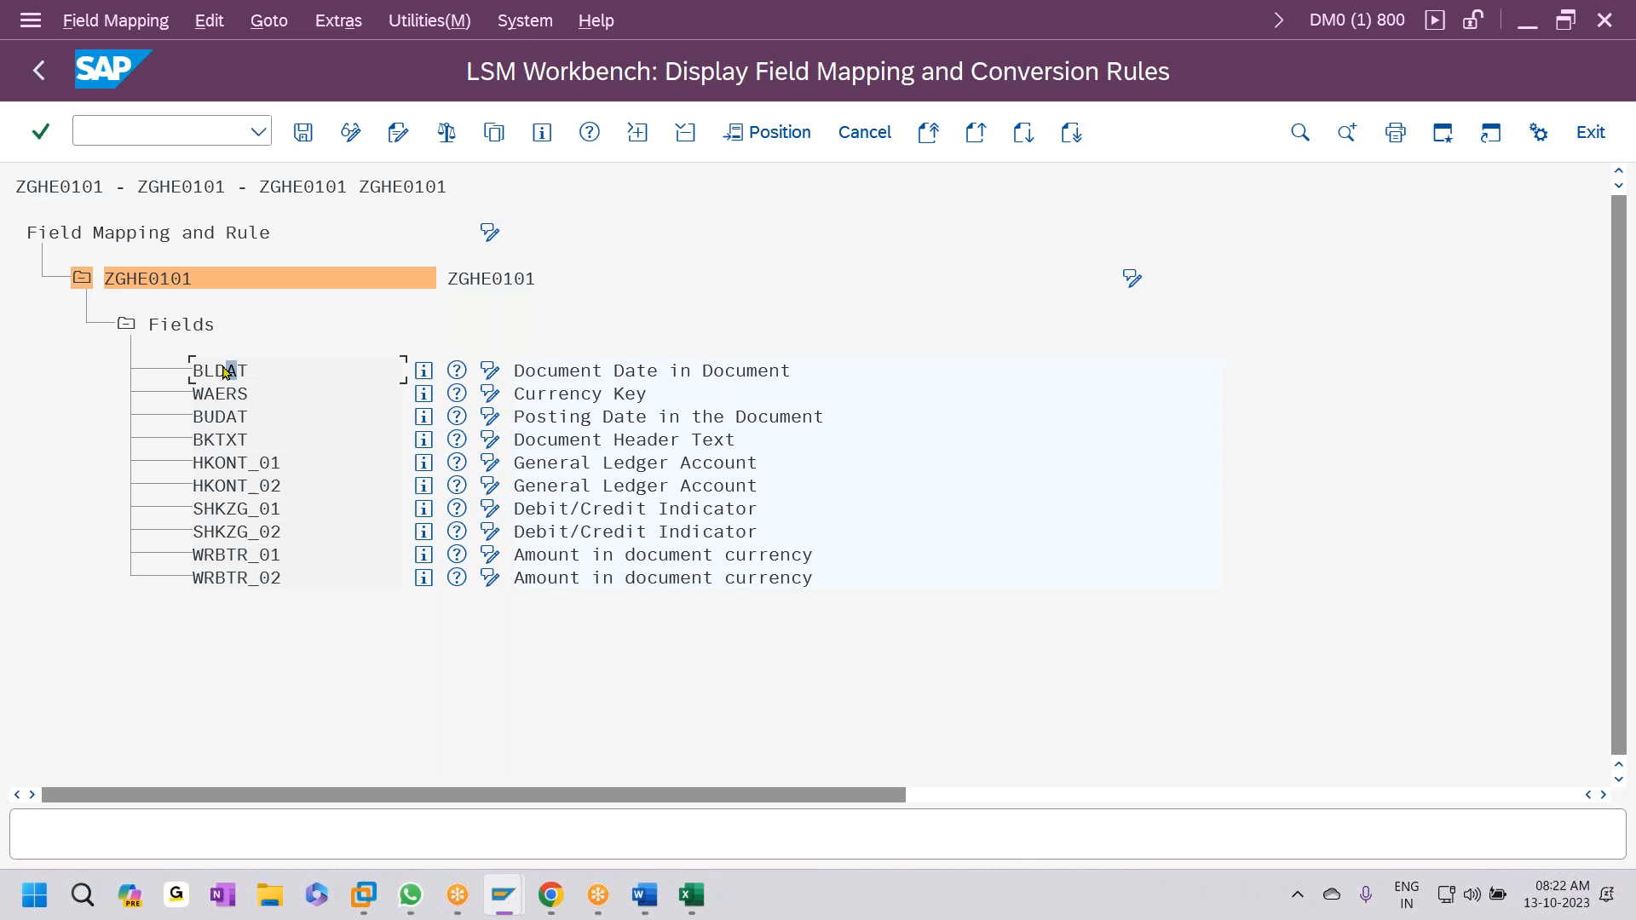
{"action": "left_click", "coordinate": [345, 145]}
{"action": "left_click", "coordinate": [338, 20]}
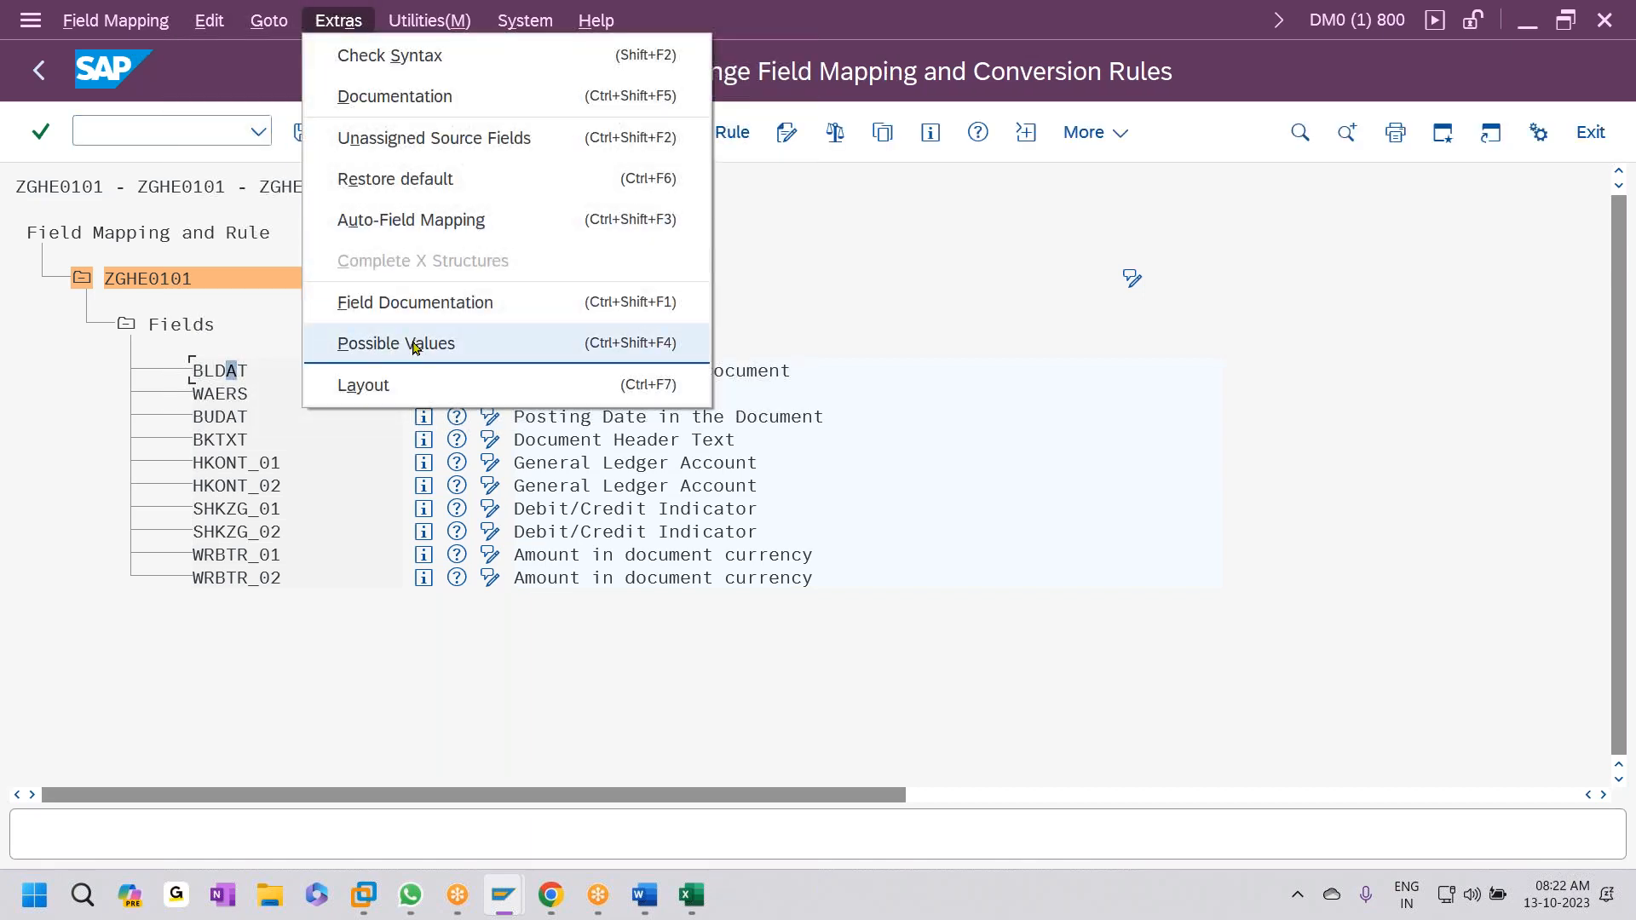
{"action": "left_click", "coordinate": [427, 223]}
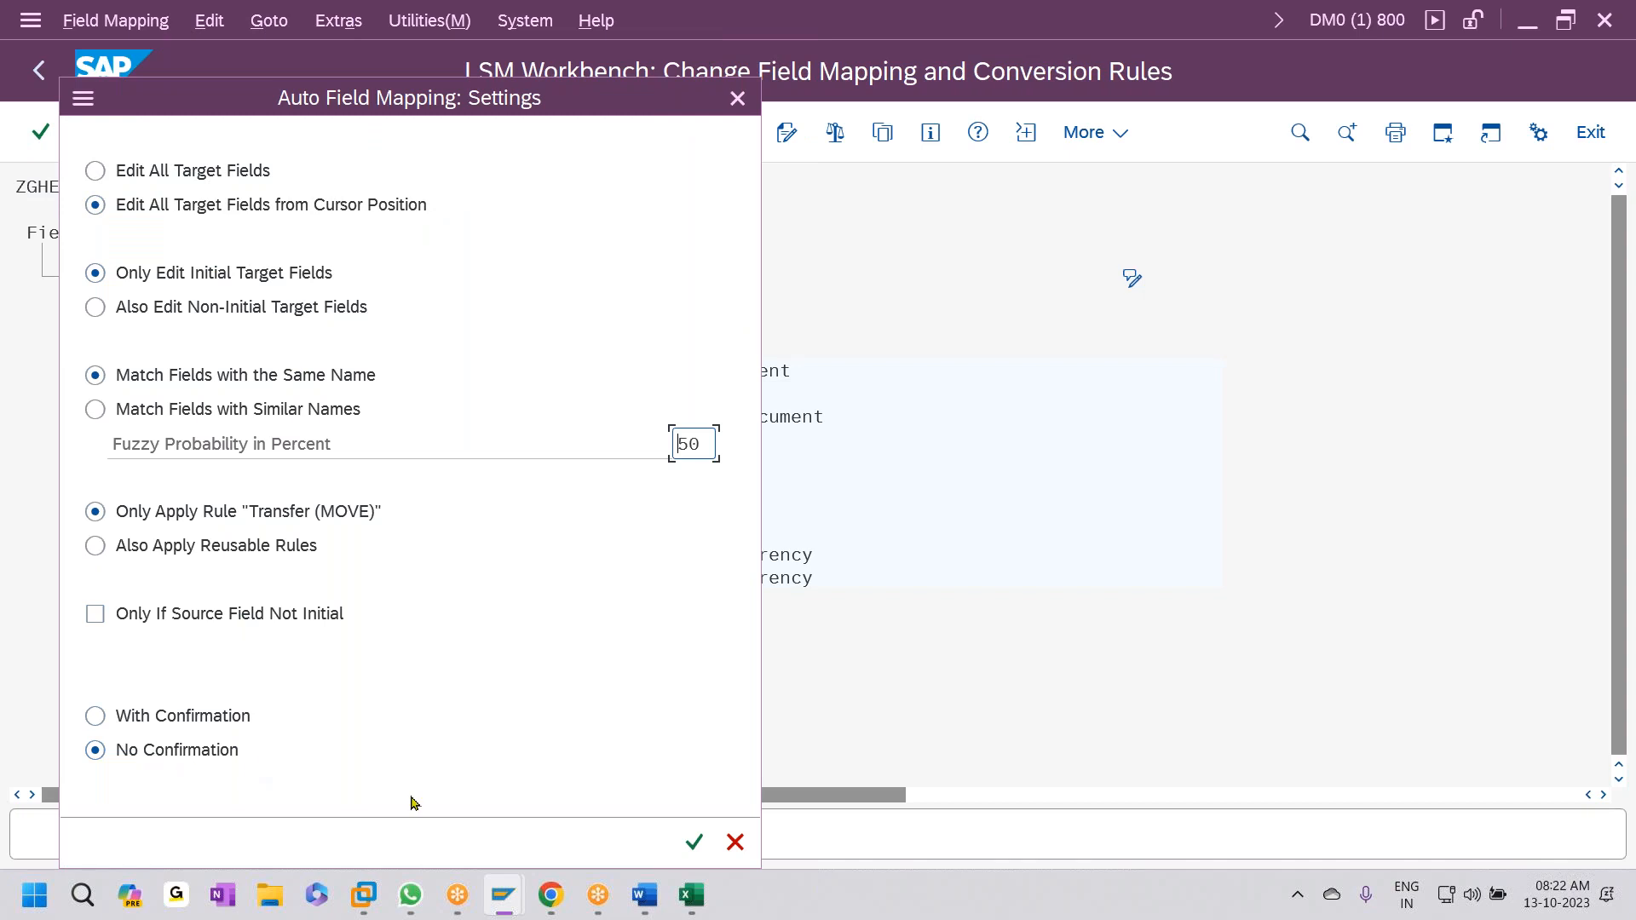
{"action": "left_click", "coordinate": [694, 841]}
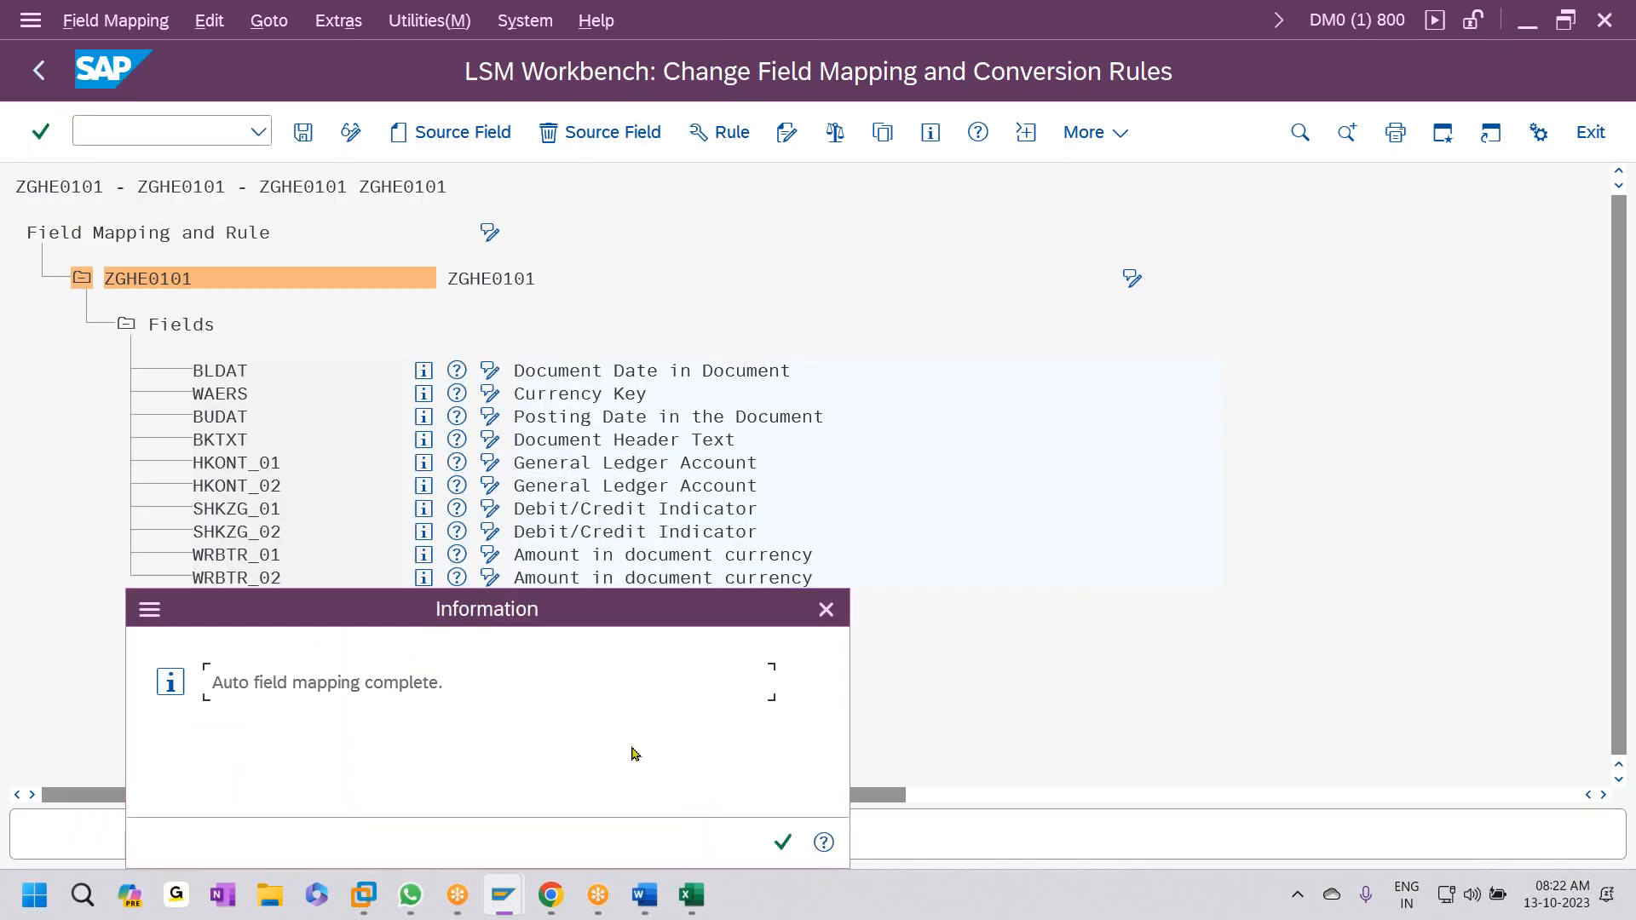
{"action": "left_click", "coordinate": [783, 842]}
{"action": "scroll", "coordinate": [724, 673], "scroll_direction": "down", "scroll_amount": 3}
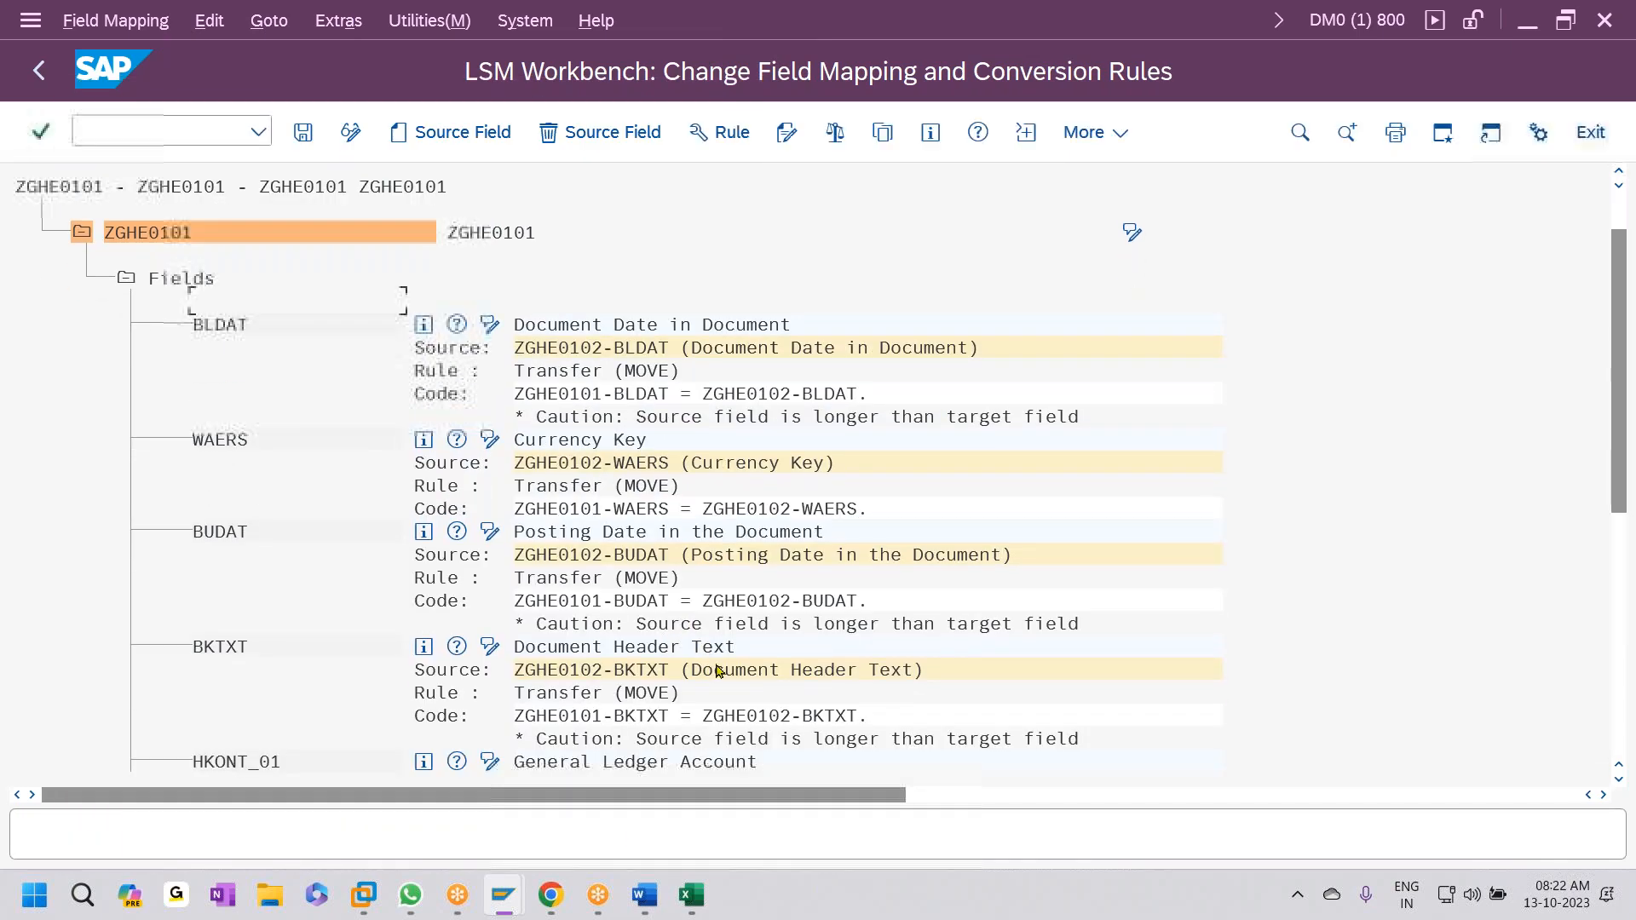
{"action": "scroll", "coordinate": [729, 673], "scroll_direction": "down", "scroll_amount": 4}
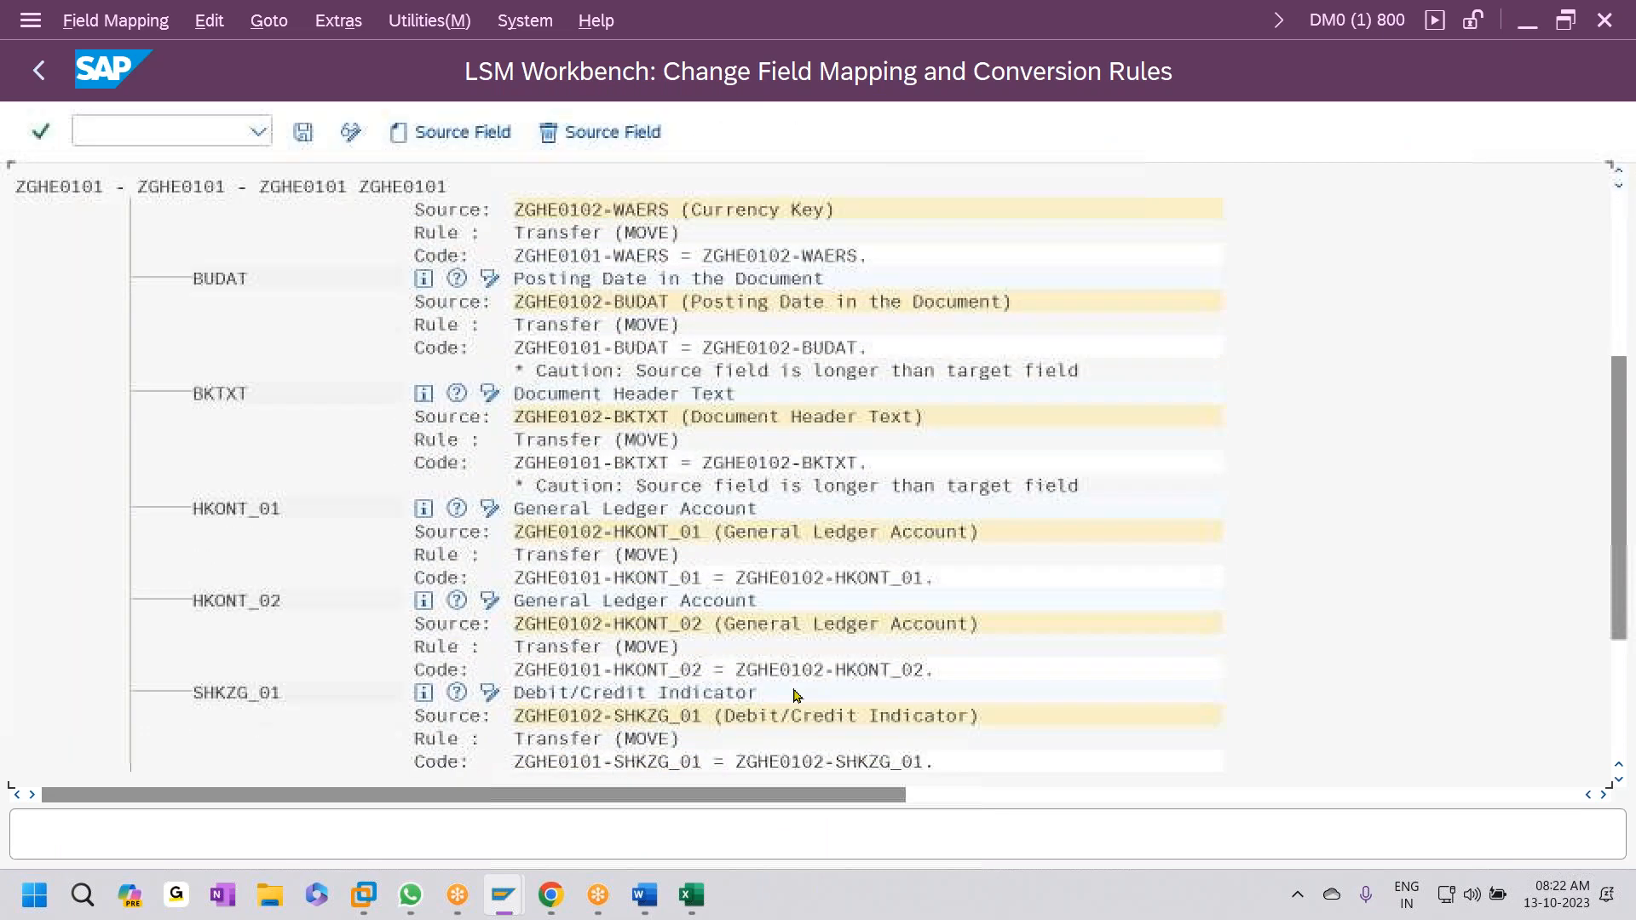
{"action": "scroll", "coordinate": [793, 694], "scroll_direction": "down", "scroll_amount": 5}
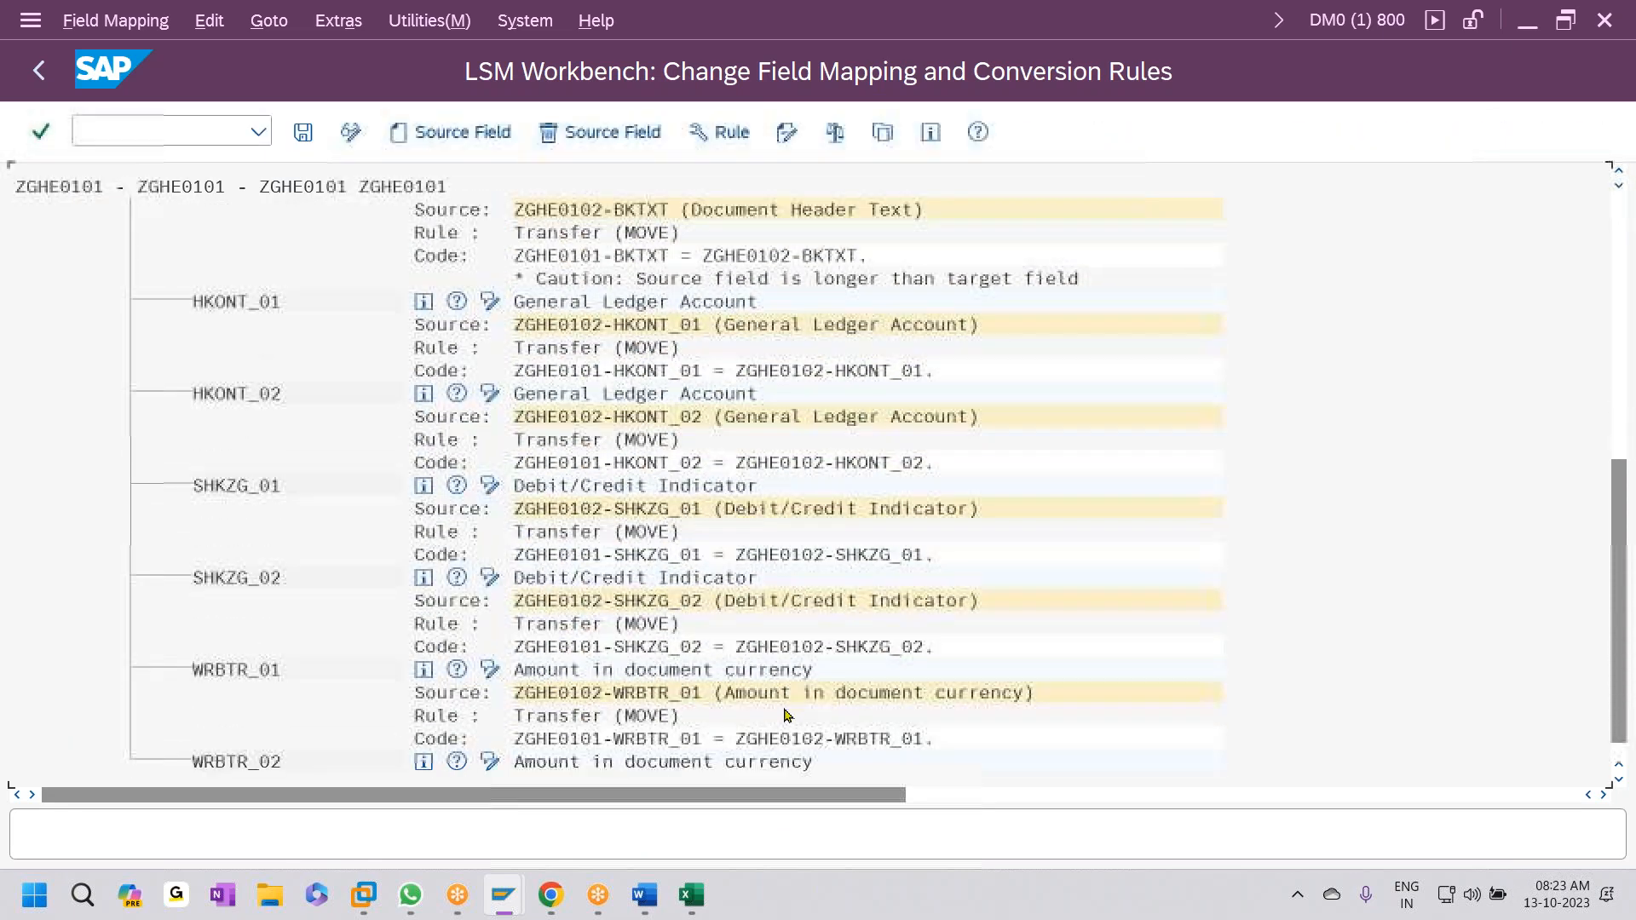
{"action": "scroll", "coordinate": [785, 690], "scroll_direction": "down", "scroll_amount": 1}
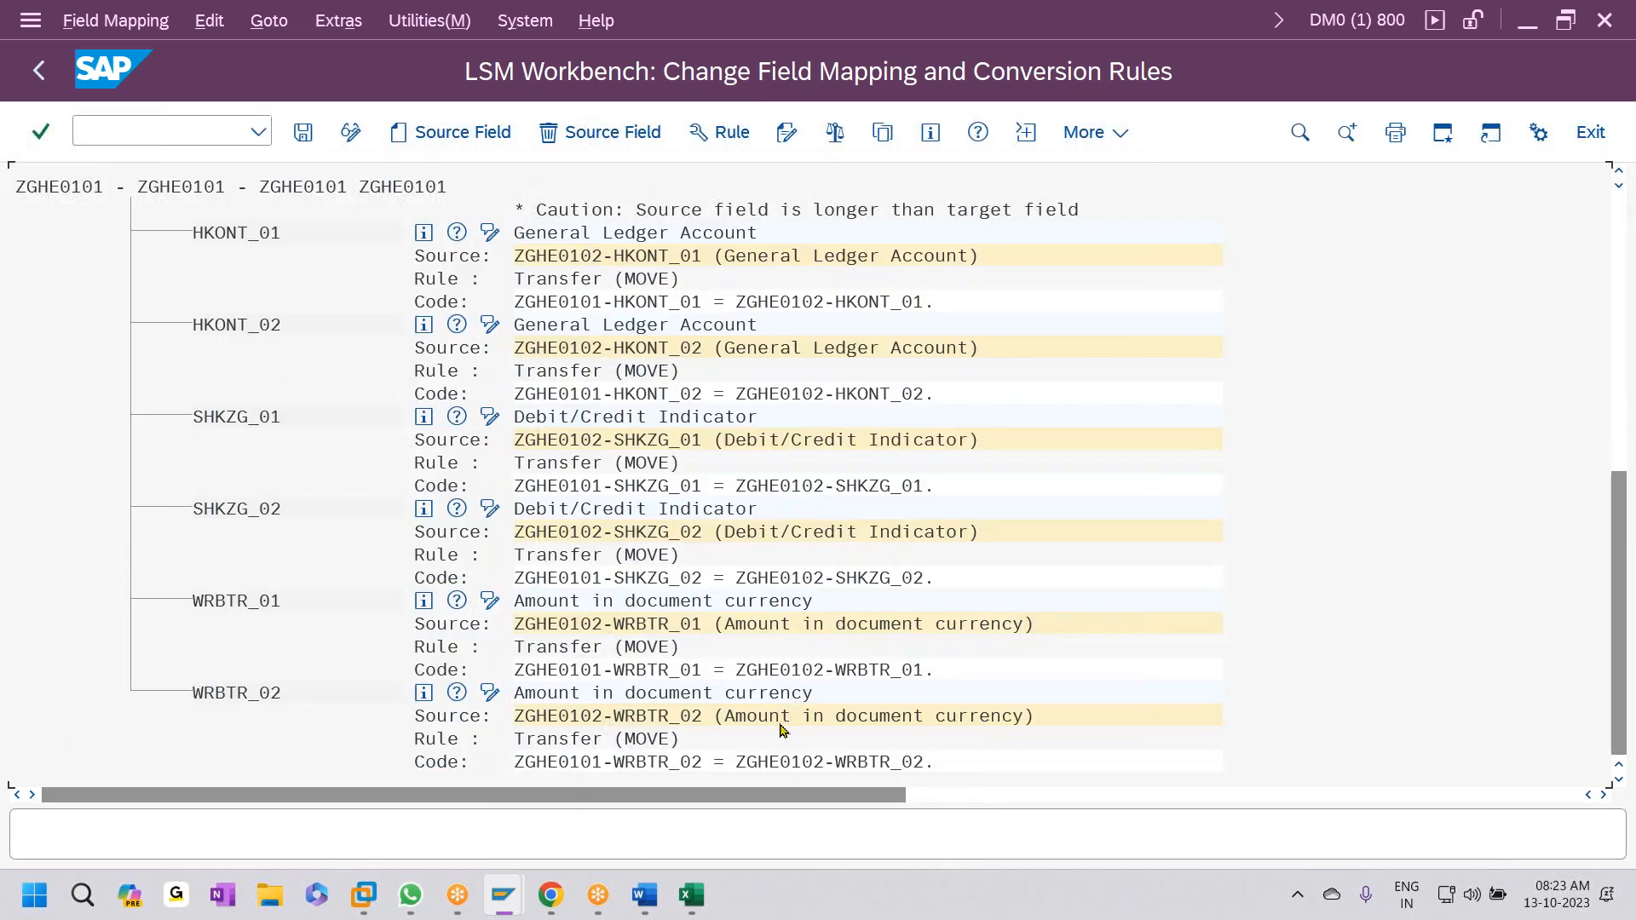
{"action": "left_click", "coordinate": [308, 135]}
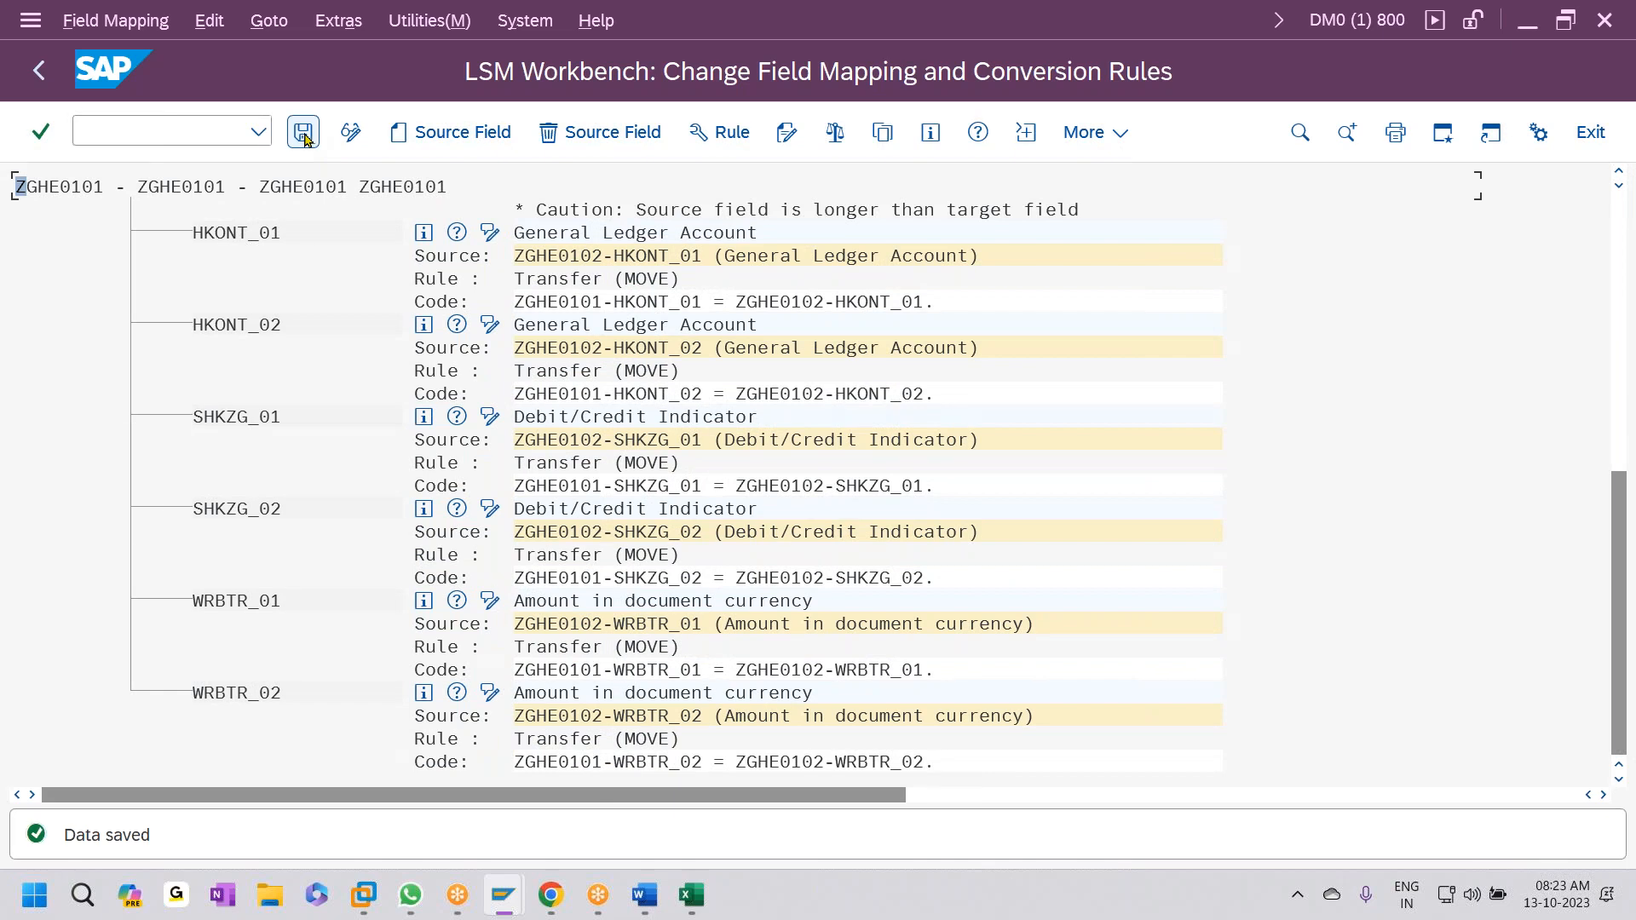
{"action": "left_click", "coordinate": [691, 895]}
- Paste field names J10:J19 transposed across row 1 of a new Sheet1
{"action": "left_click_drag", "start_coordinate": [487, 364], "coordinate": [519, 621]}
{"action": "key", "text": "super+c"}
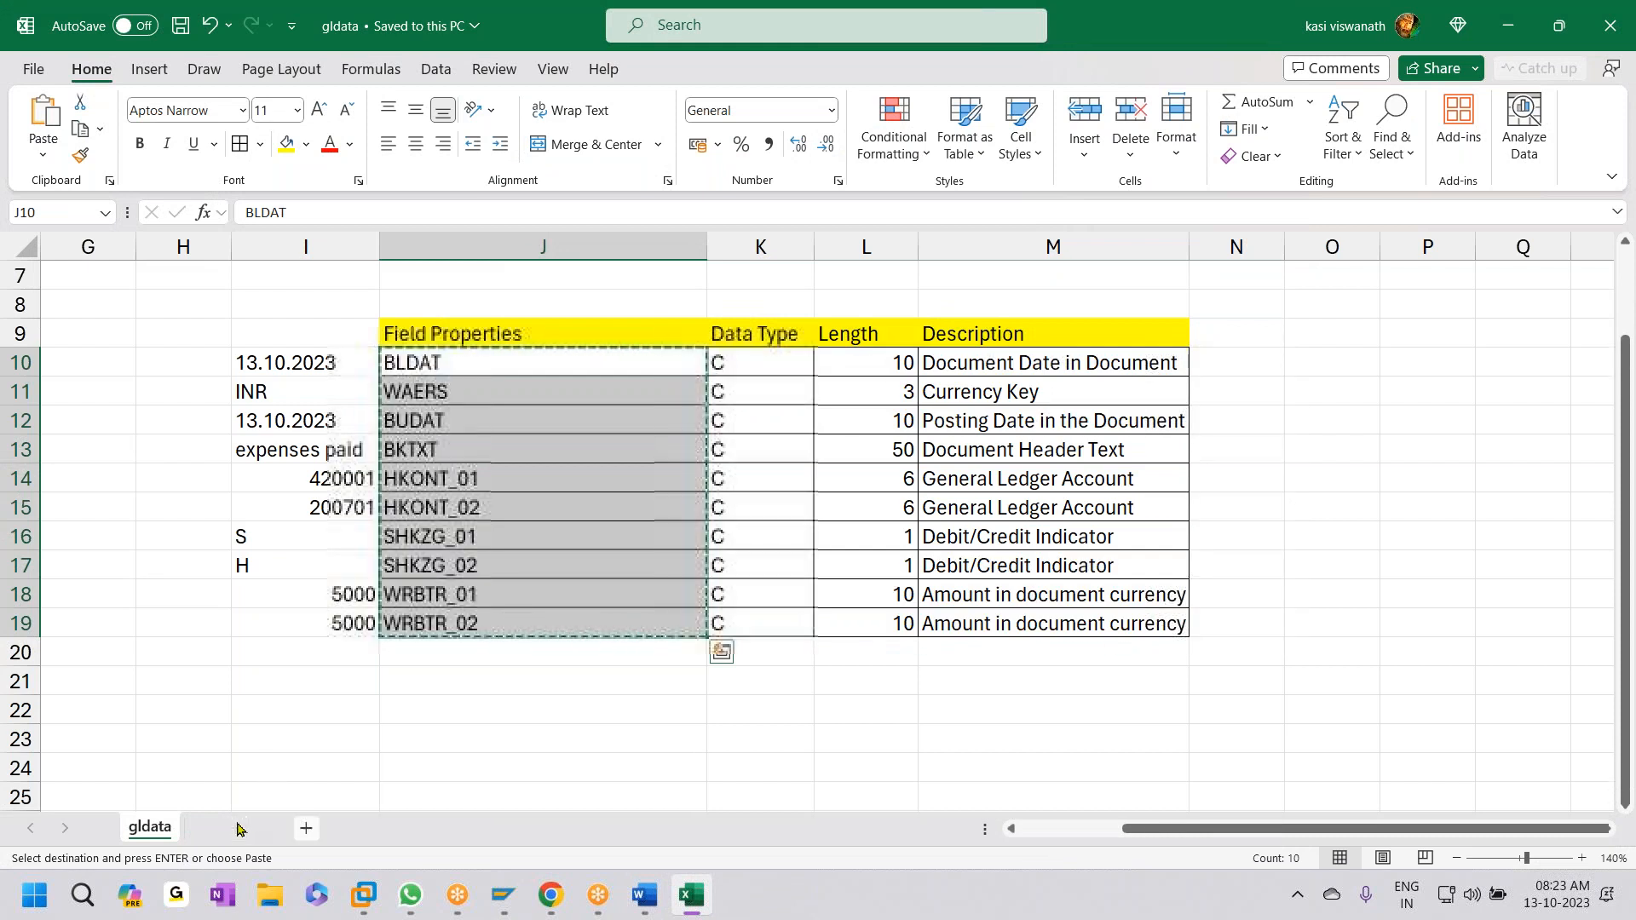
{"action": "left_click", "coordinate": [235, 827]}
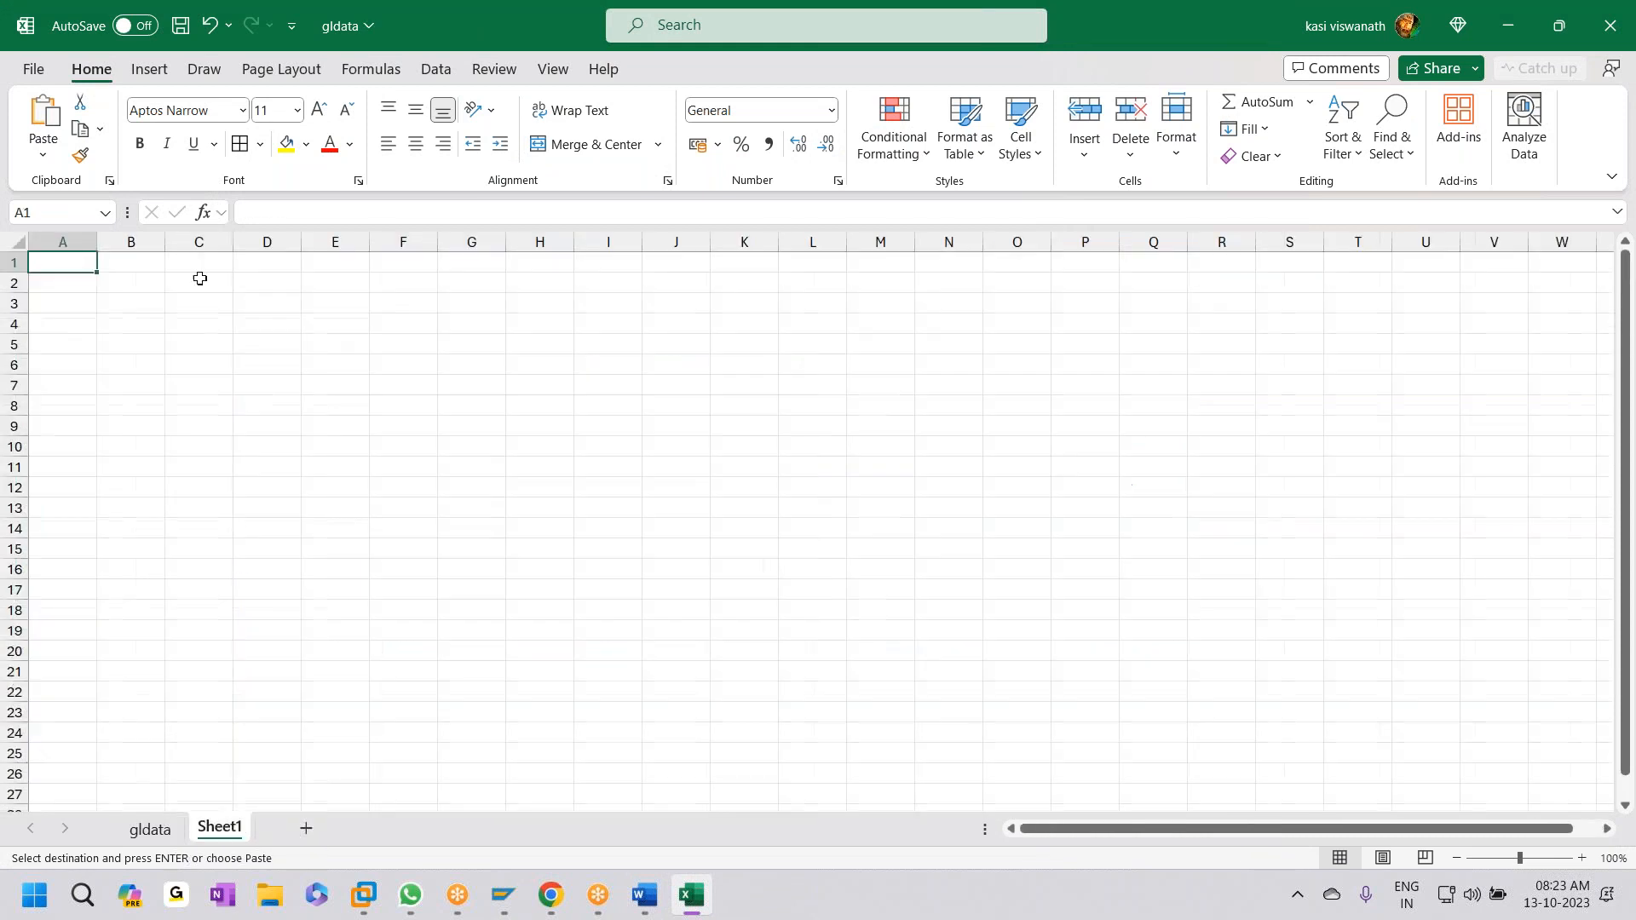
{"action": "right_click", "coordinate": [58, 266]}
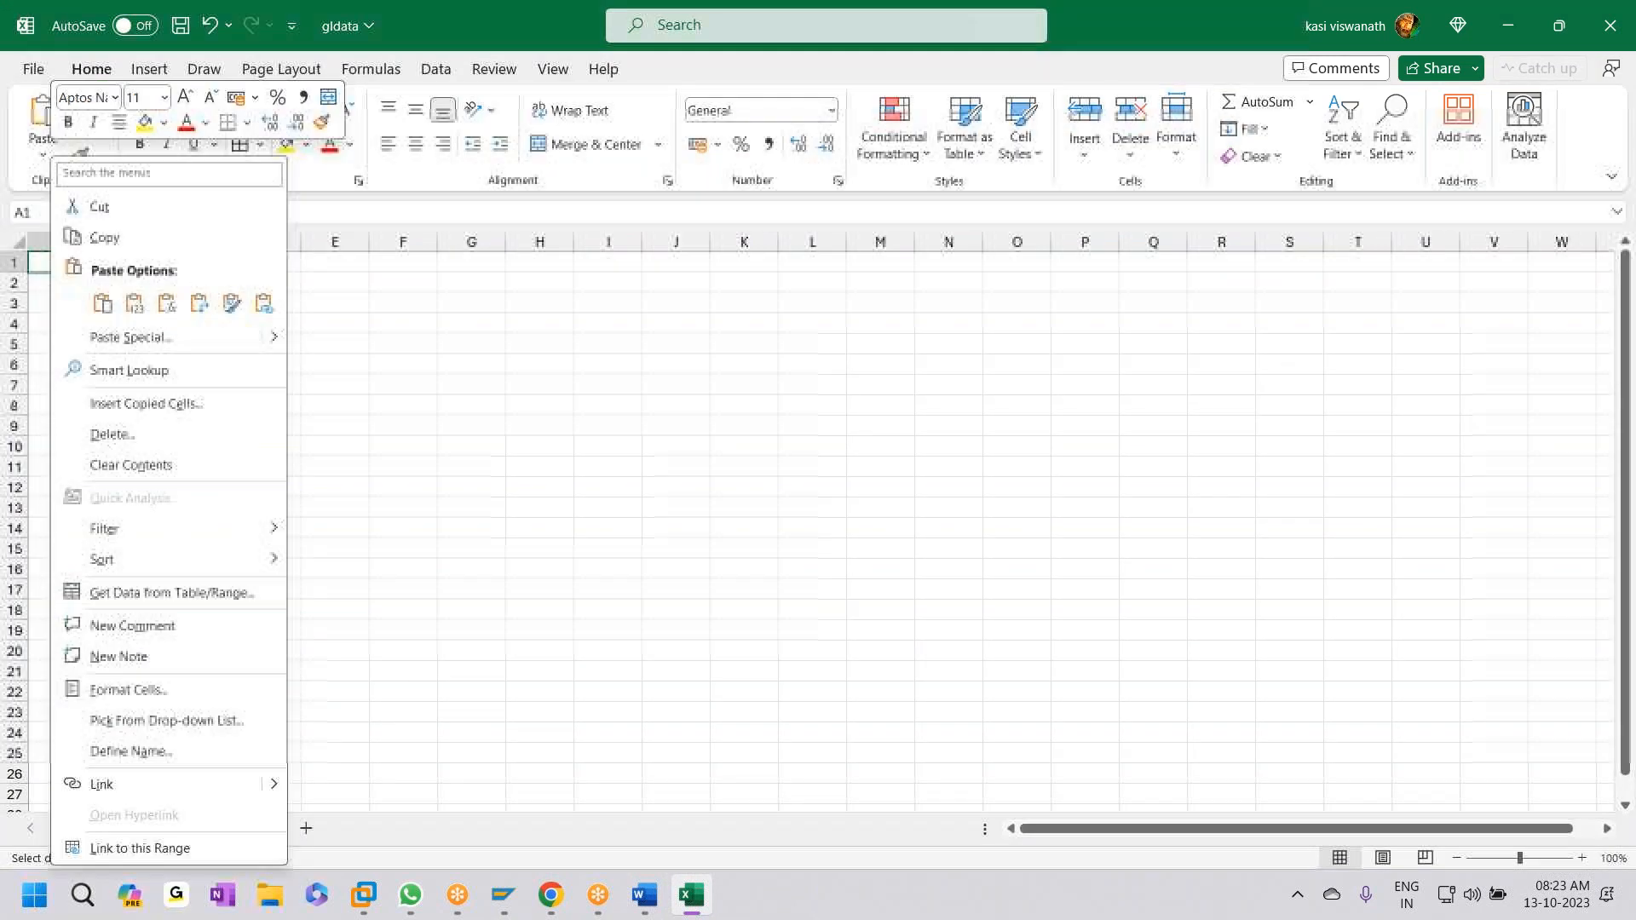
{"action": "left_click", "coordinate": [131, 338]}
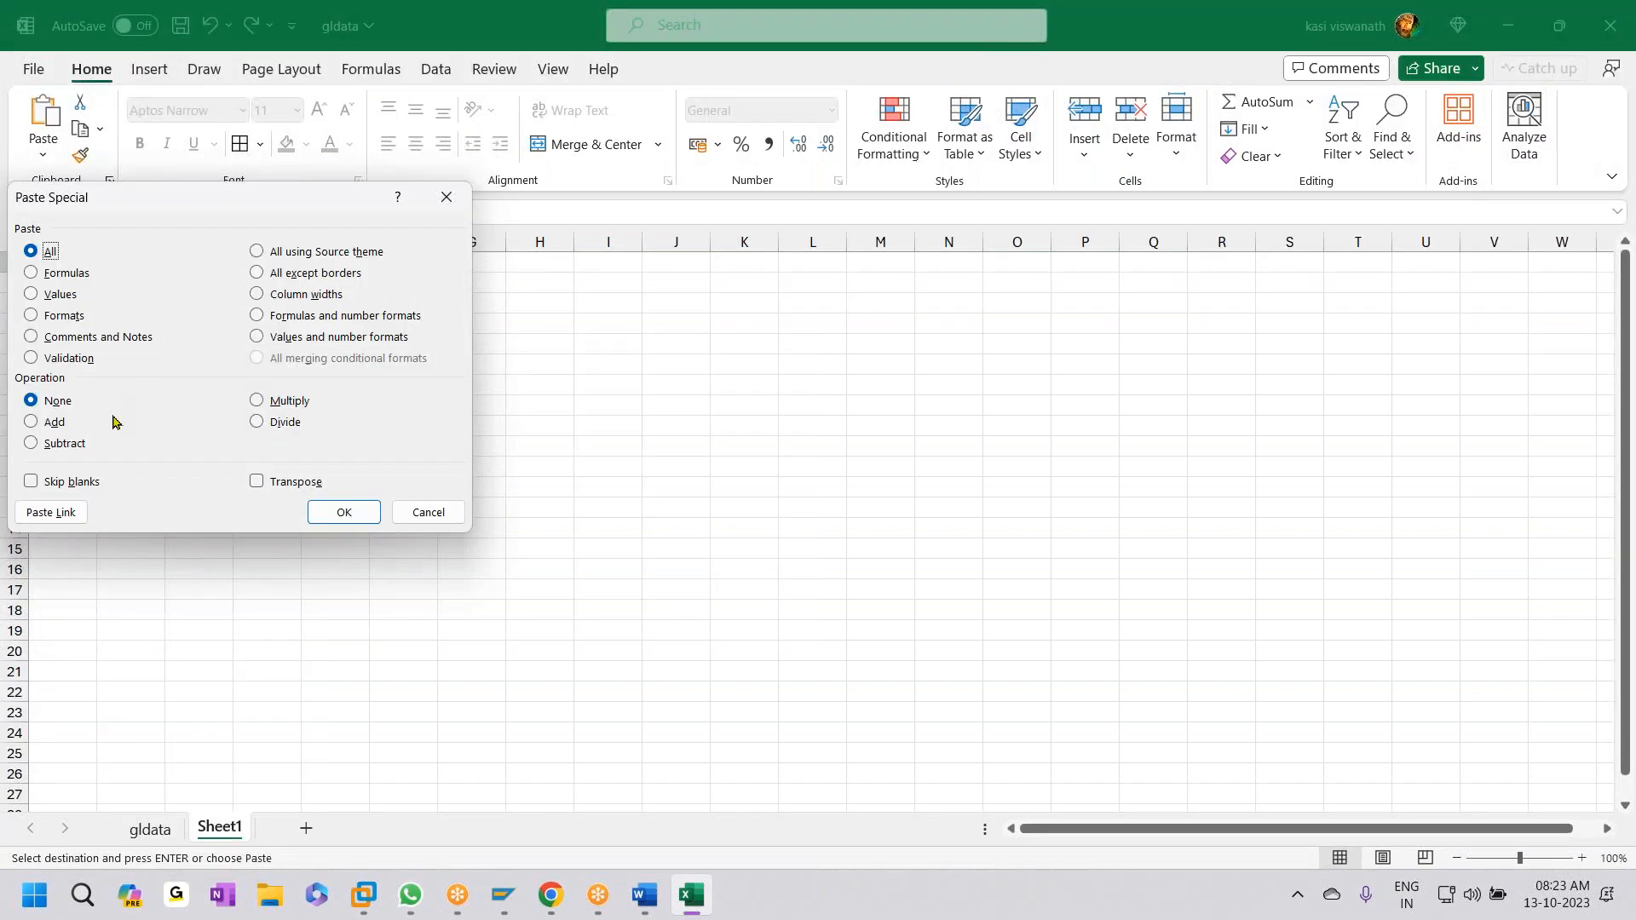
{"action": "left_click", "coordinate": [281, 483]}
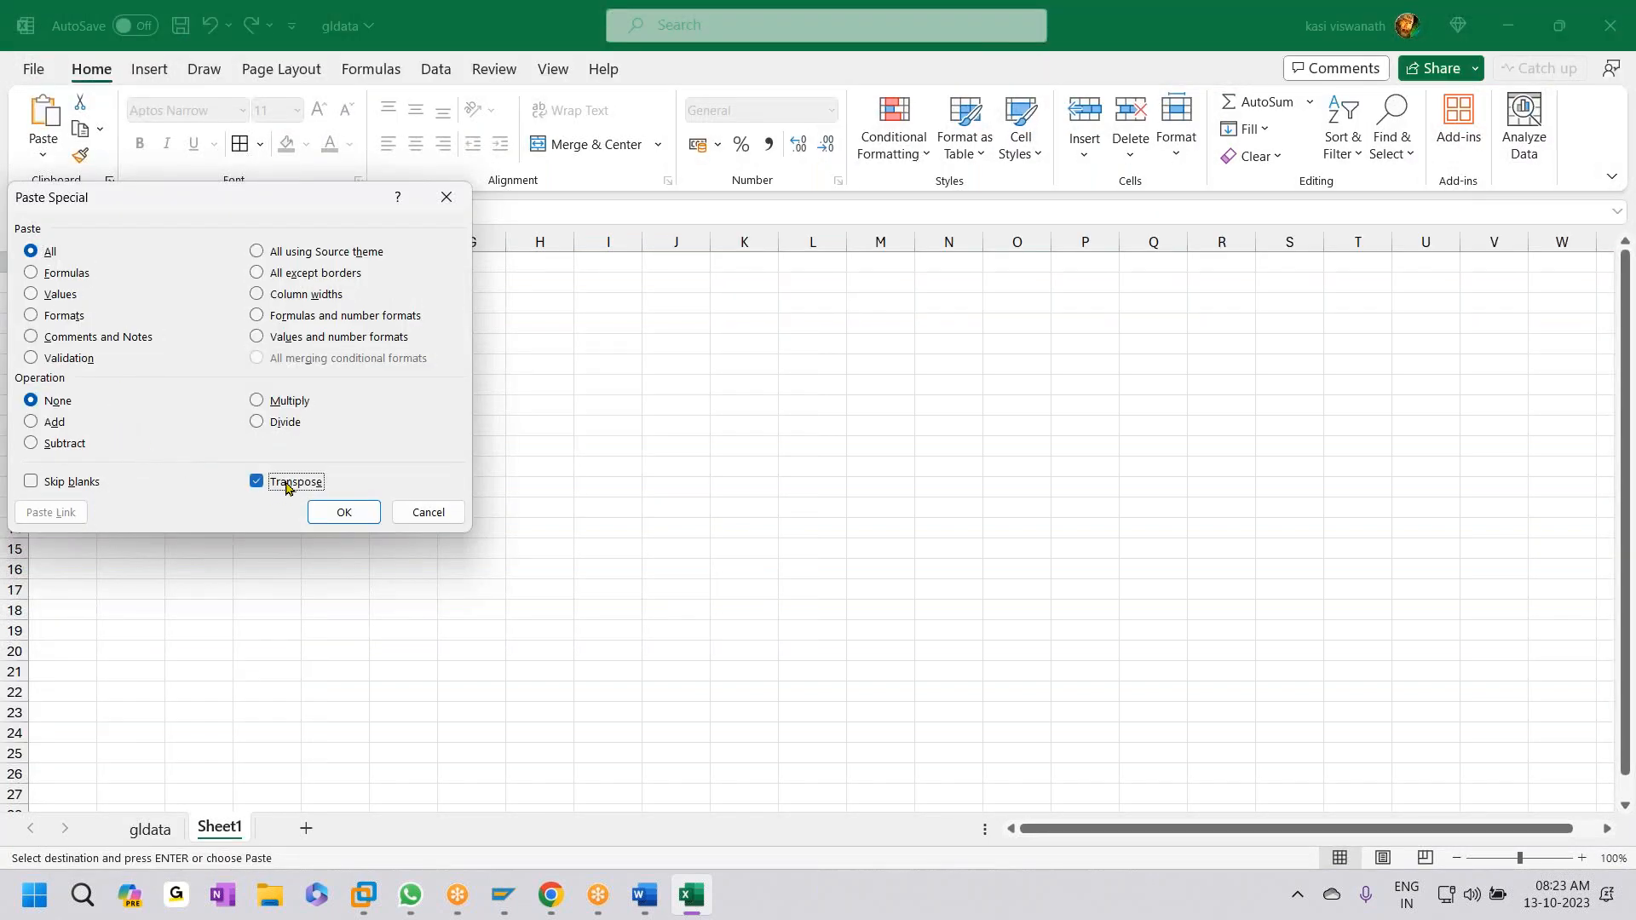
{"action": "left_click", "coordinate": [345, 512]}
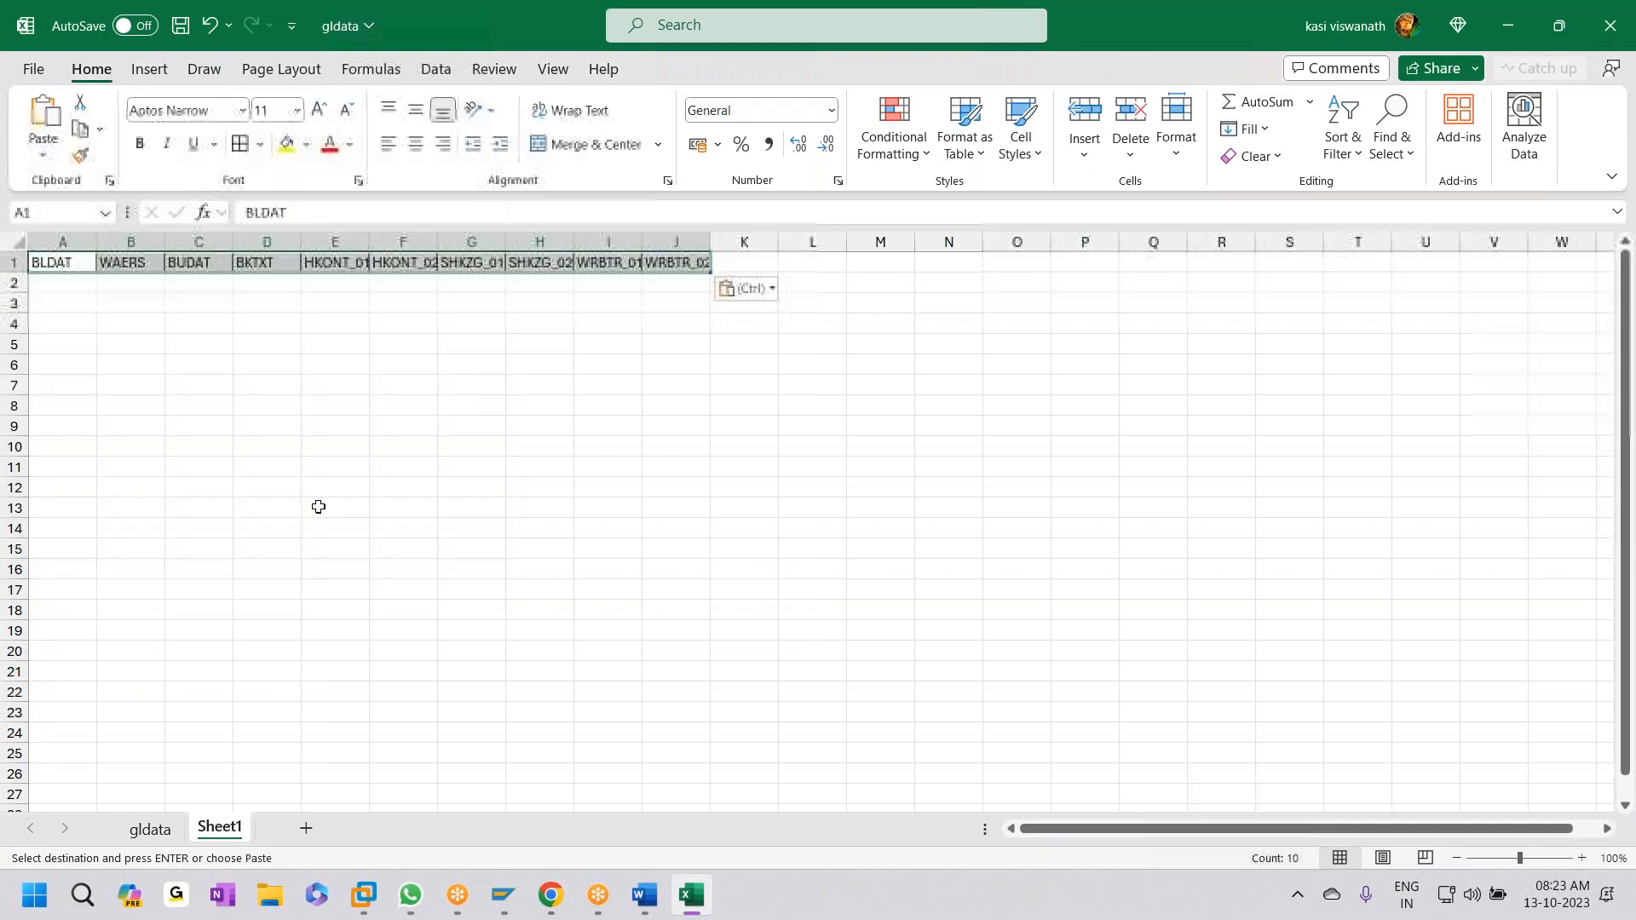
- Autofit columns A, E, F, I and J to their header names
{"action": "double_click", "coordinate": [100, 236]}
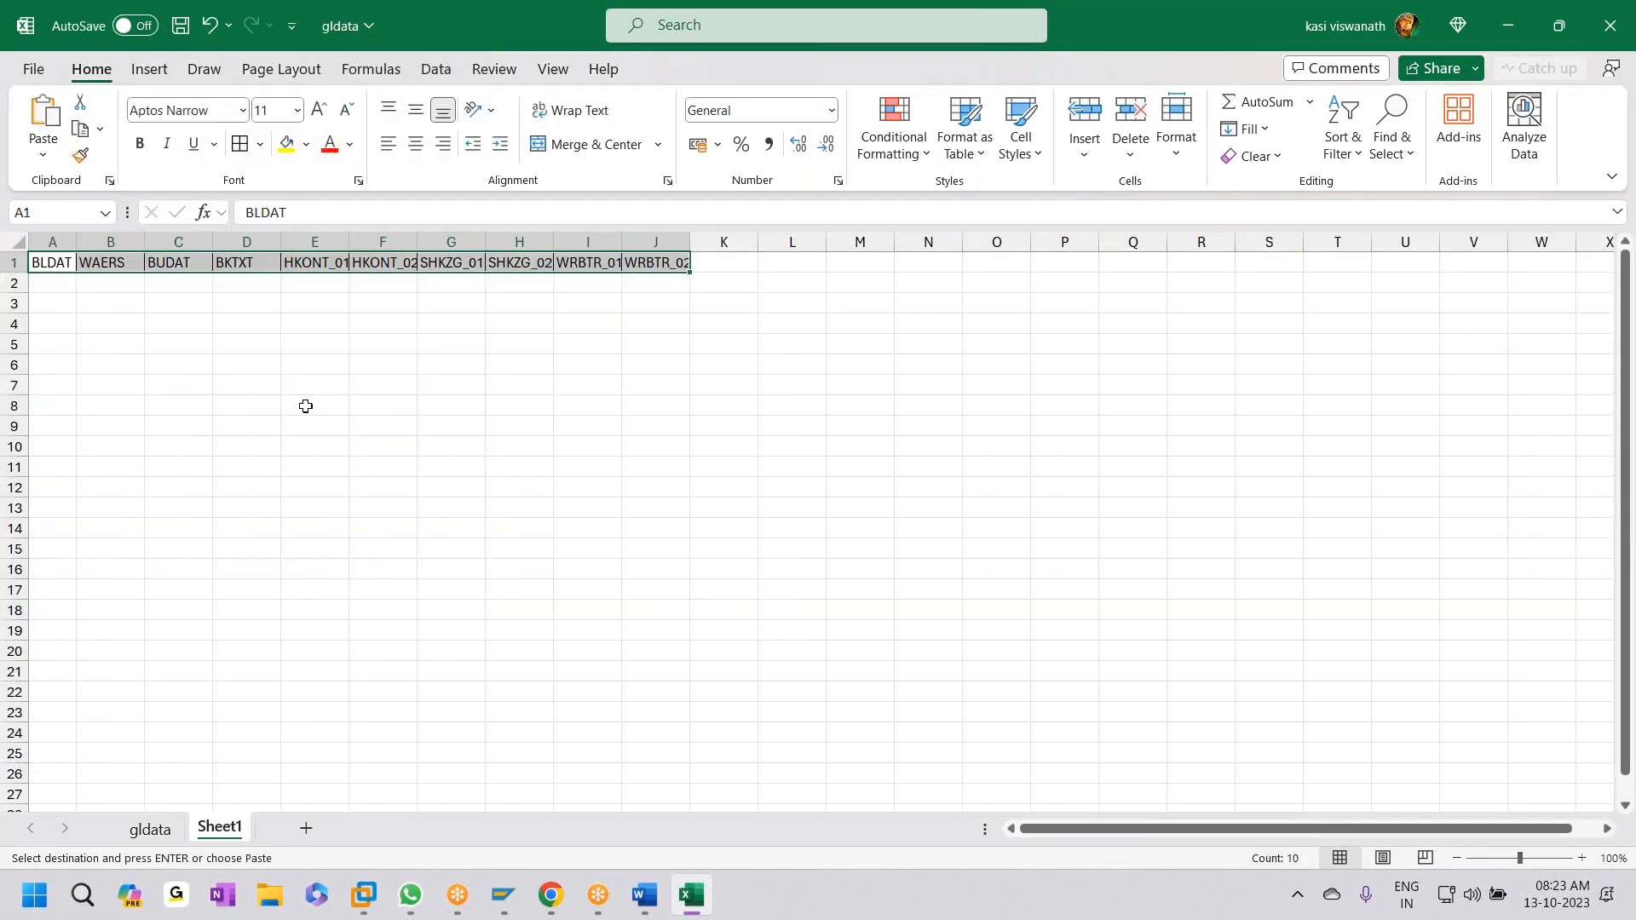
{"action": "double_click", "coordinate": [621, 242]}
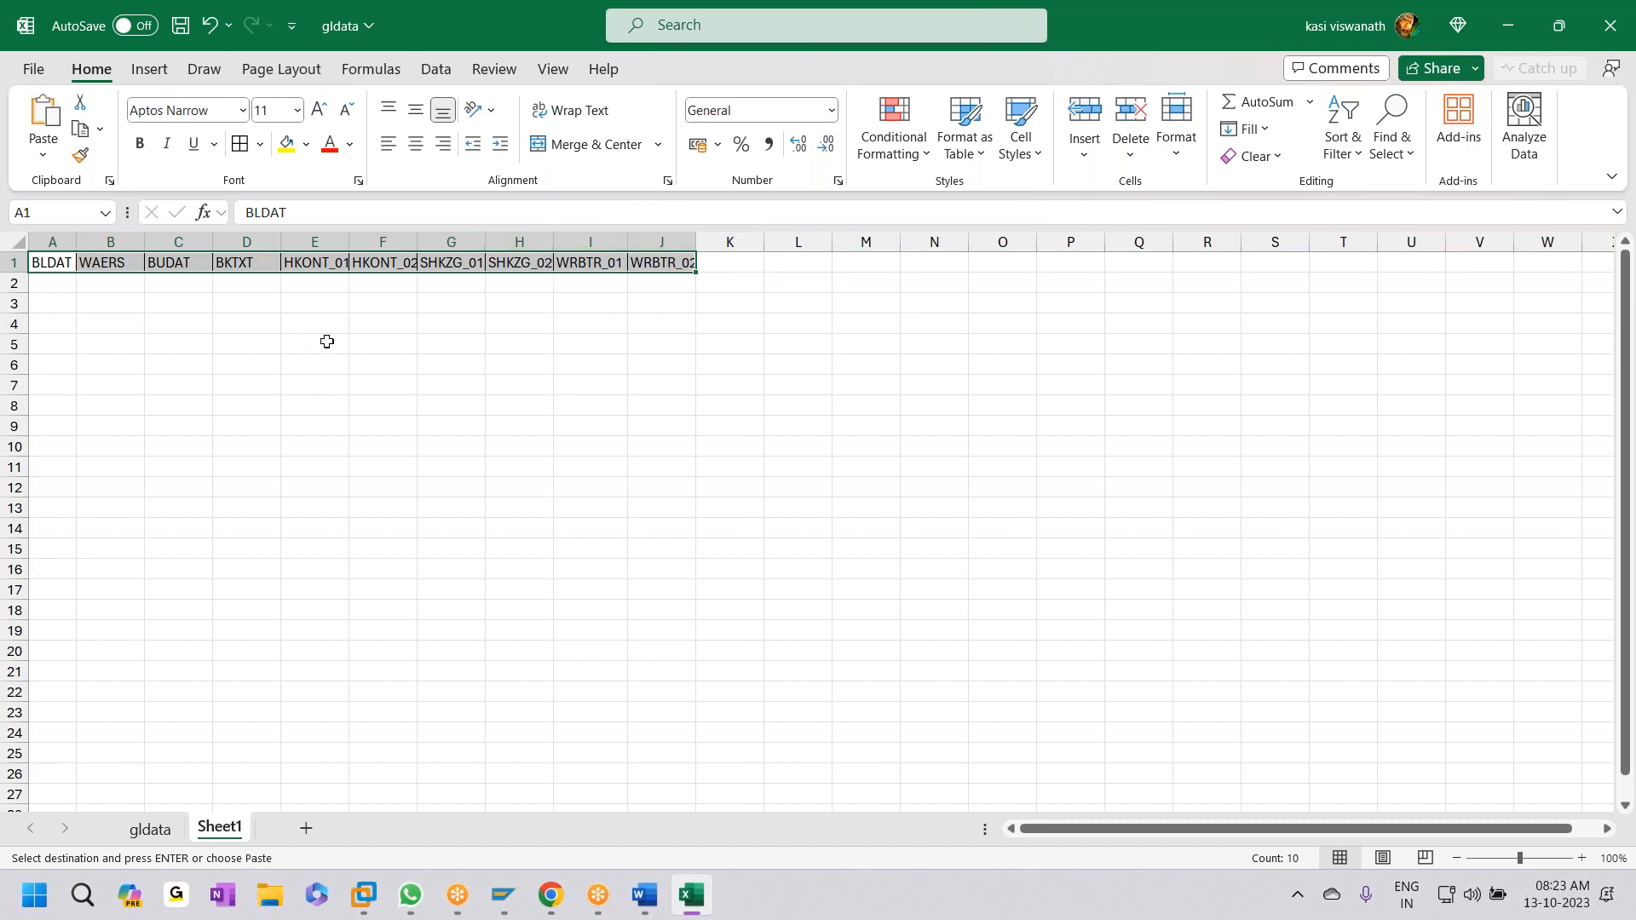
{"action": "double_click", "coordinate": [349, 243]}
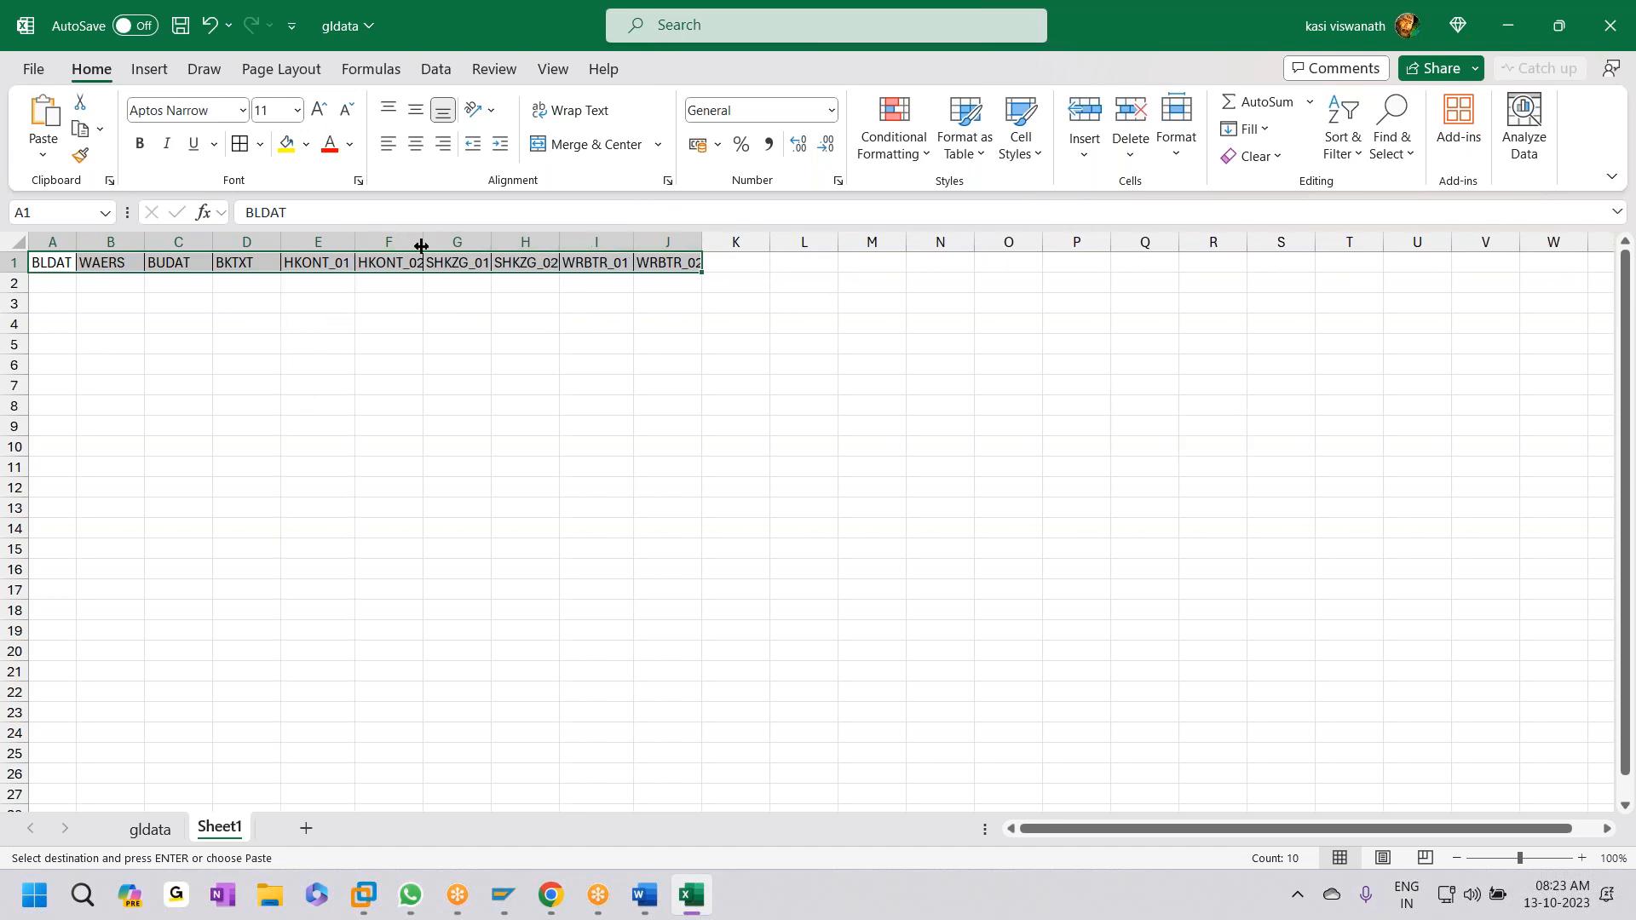
{"action": "double_click", "coordinate": [422, 245]}
{"action": "double_click", "coordinate": [708, 242]}
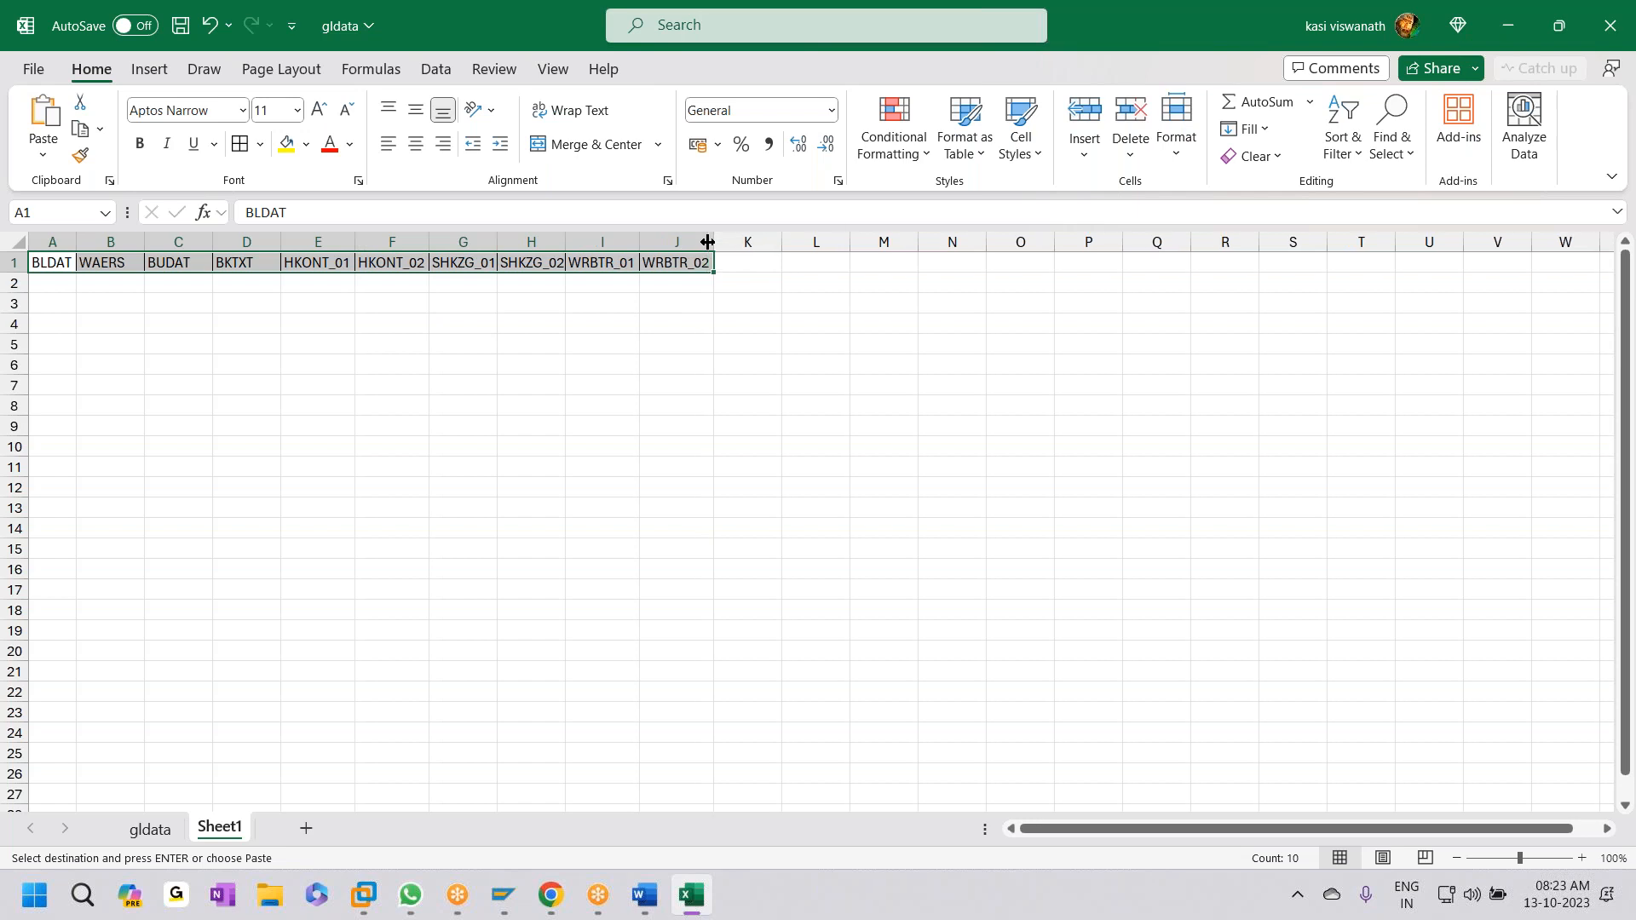
{"action": "left_click_drag", "start_coordinate": [675, 446], "coordinate": [747, 446]}
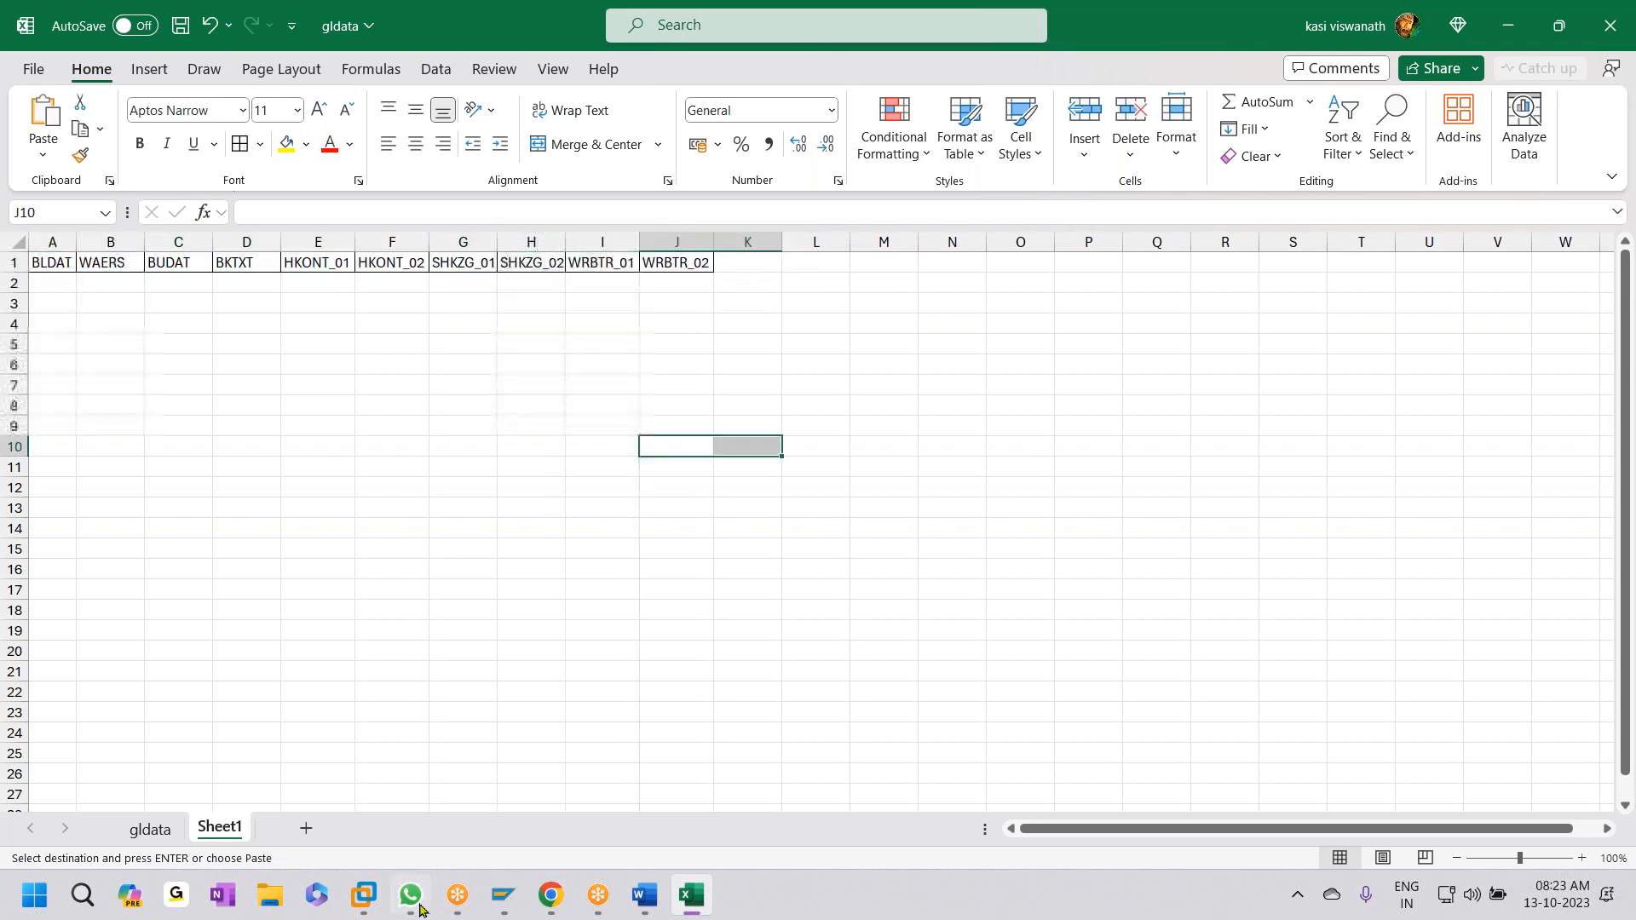
- Copy gldata's posting values I10:I19 and select Sheet1 cell A2
{"action": "left_click", "coordinate": [143, 838]}
{"action": "left_click_drag", "start_coordinate": [336, 362], "coordinate": [330, 612]}
{"action": "key", "text": "ctrl+c"}
{"action": "left_click", "coordinate": [220, 829]}
{"action": "left_click", "coordinate": [52, 282]}
- Paste the posting values transposed into row 2 and autofit all columns
{"action": "right_click", "coordinate": [52, 282]}
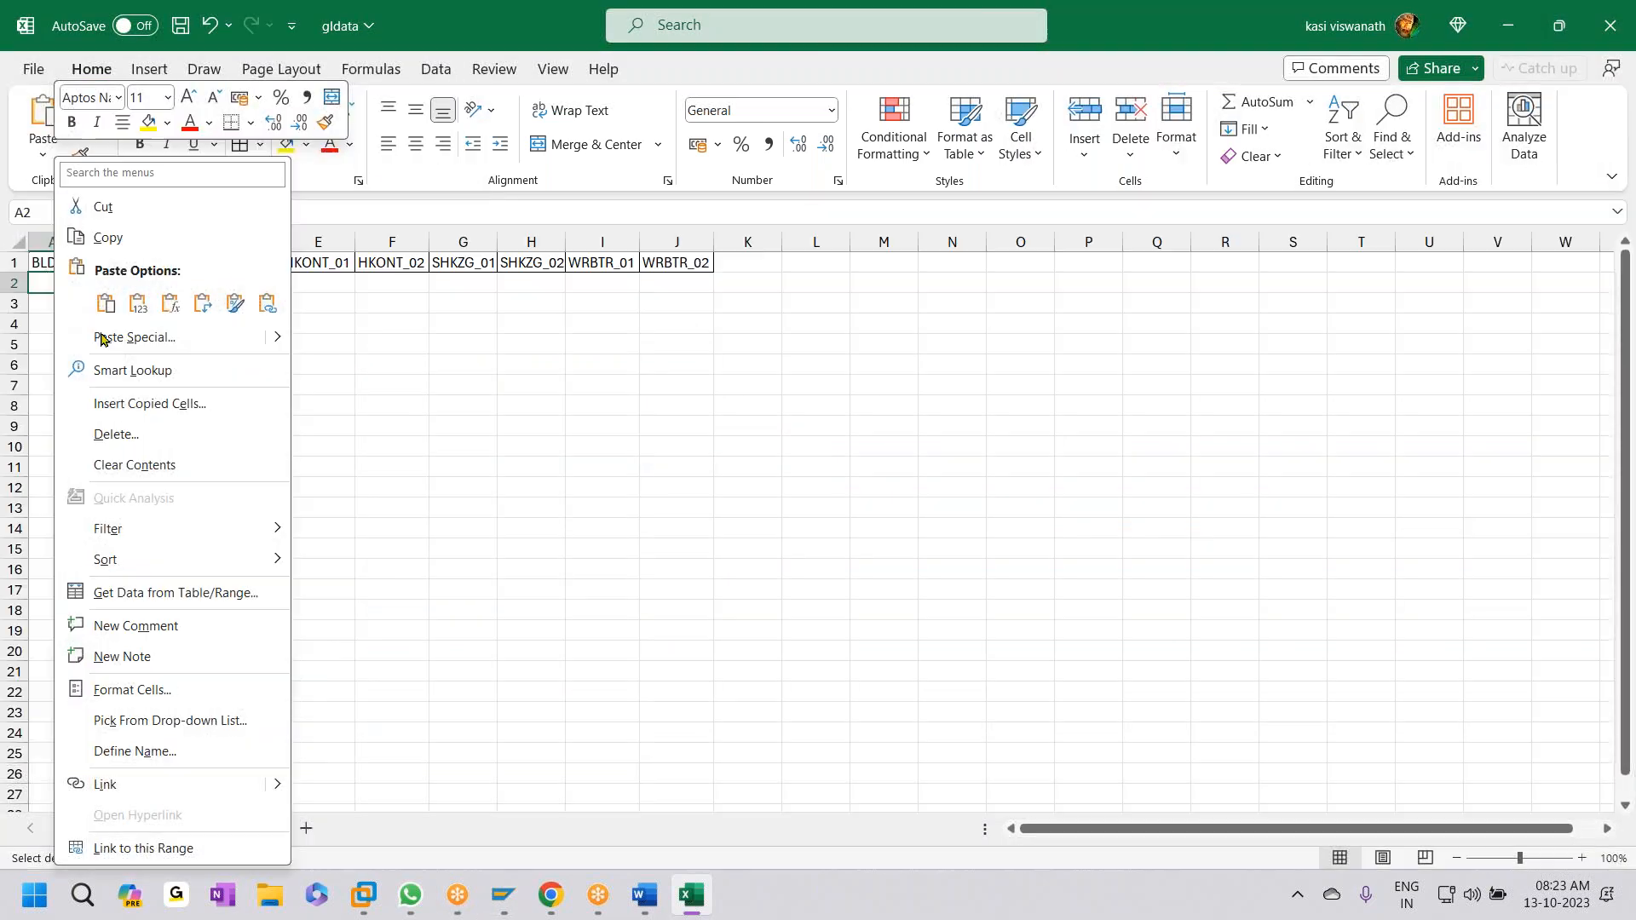
{"action": "left_click", "coordinate": [119, 338]}
{"action": "left_click", "coordinate": [301, 478]}
{"action": "left_click", "coordinate": [337, 510]}
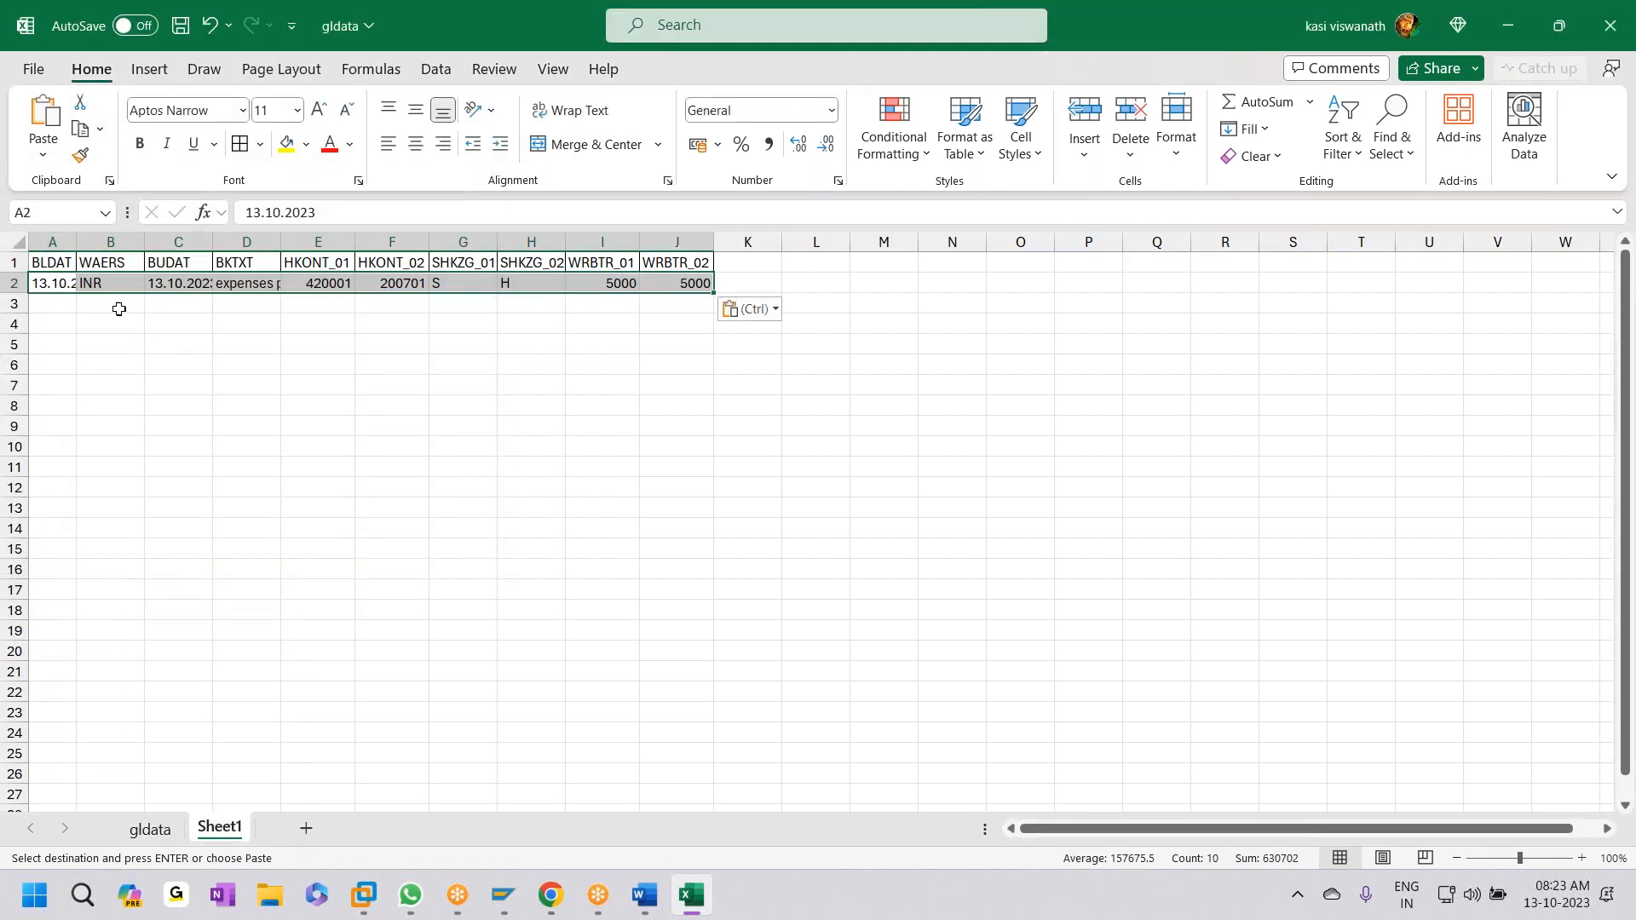
{"action": "left_click", "coordinate": [19, 242]}
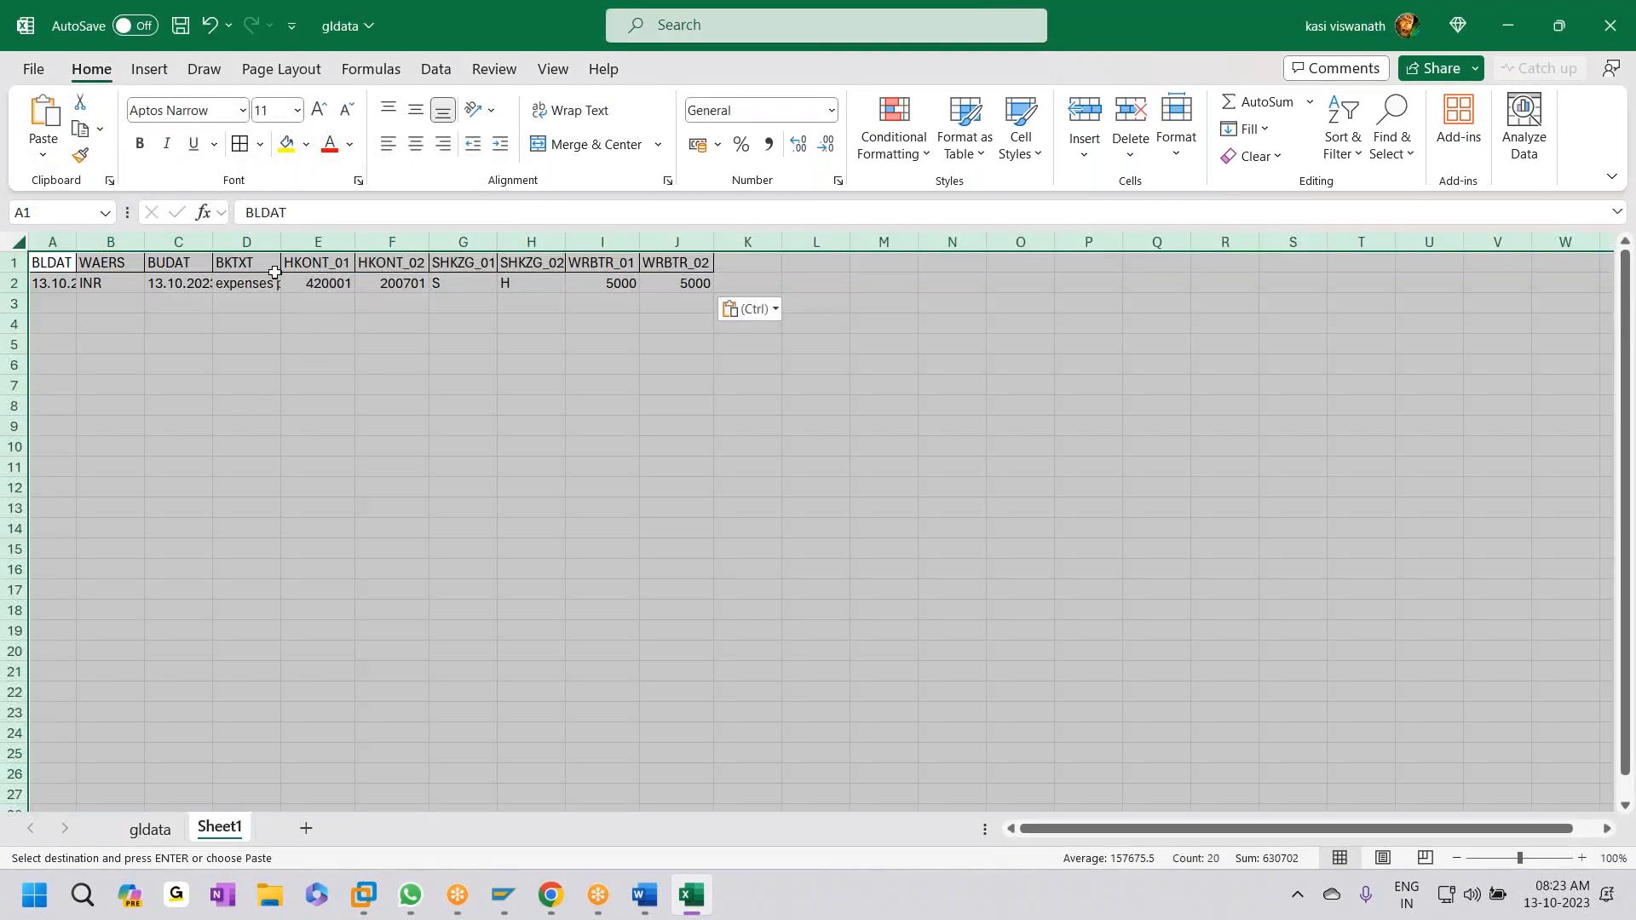
{"action": "double_click", "coordinate": [280, 242]}
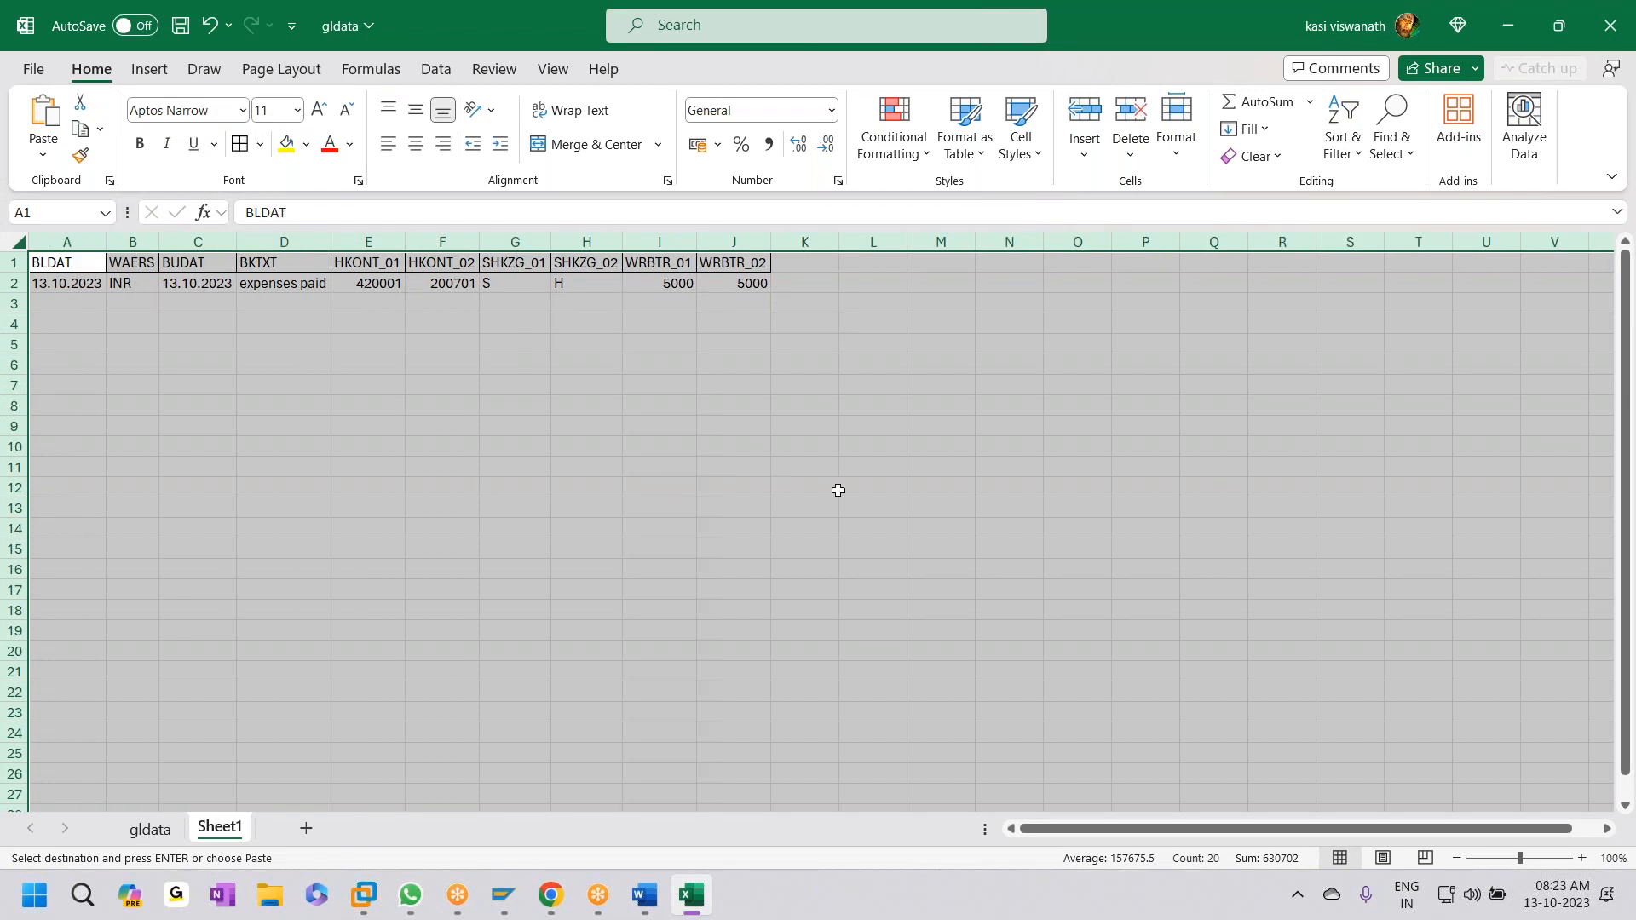
{"action": "left_click_drag", "start_coordinate": [827, 487], "coordinate": [878, 488]}
- Save the workbook and fill row 2's posting down through rows 3–16
{"action": "key", "text": "ctrl+s"}
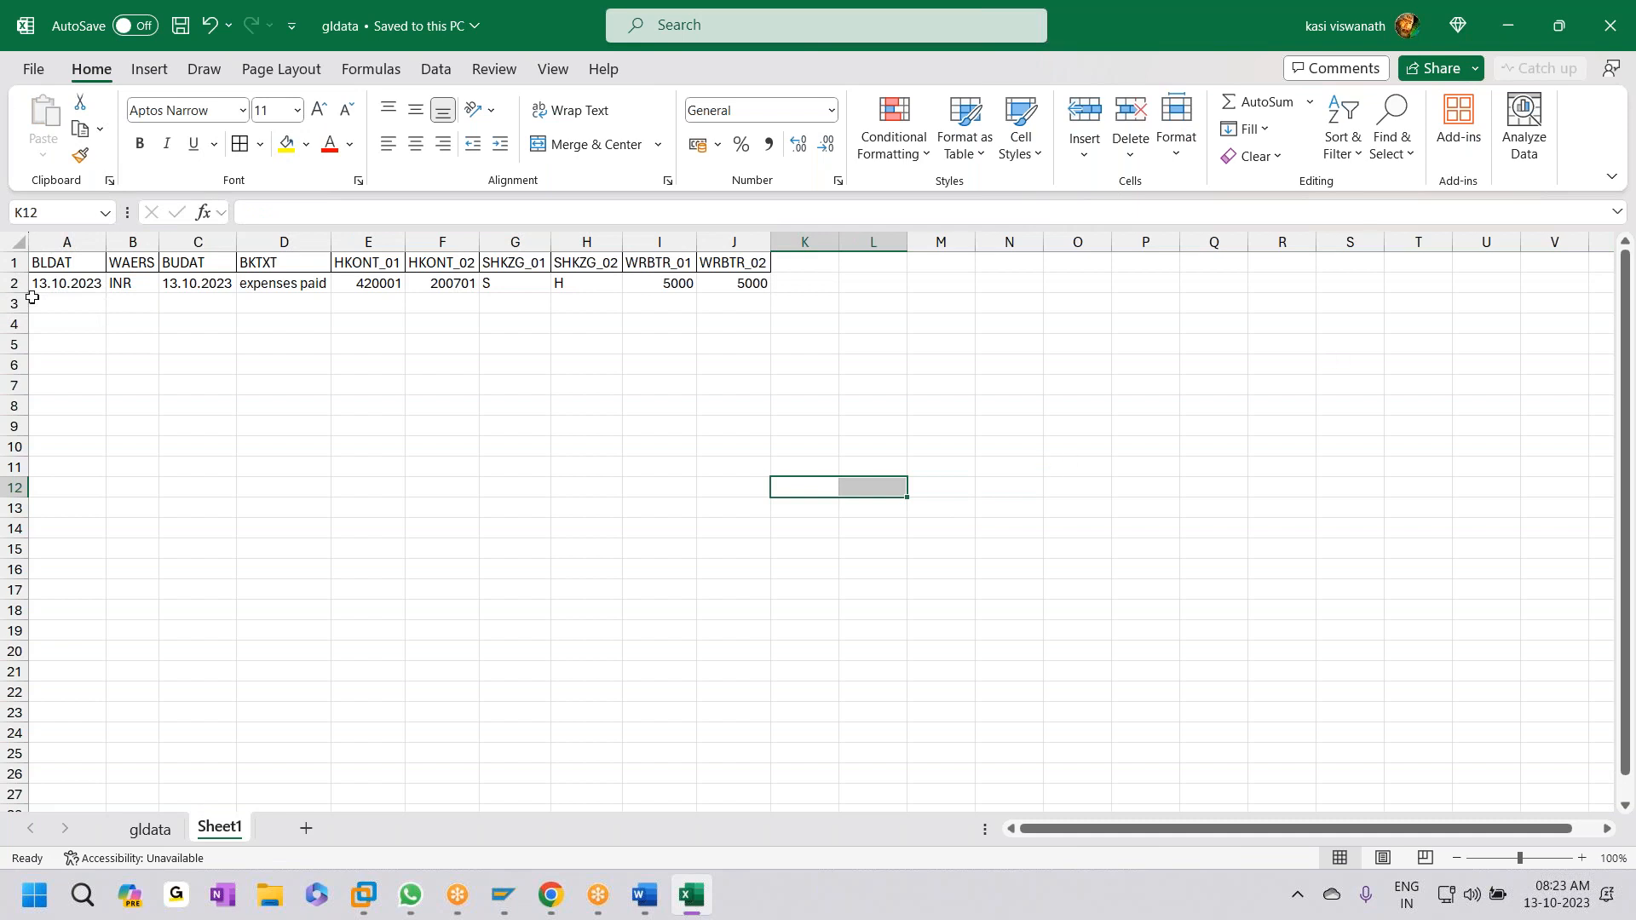
{"action": "left_click_drag", "start_coordinate": [54, 290], "coordinate": [706, 566]}
{"action": "key", "text": "ctrl+d"}
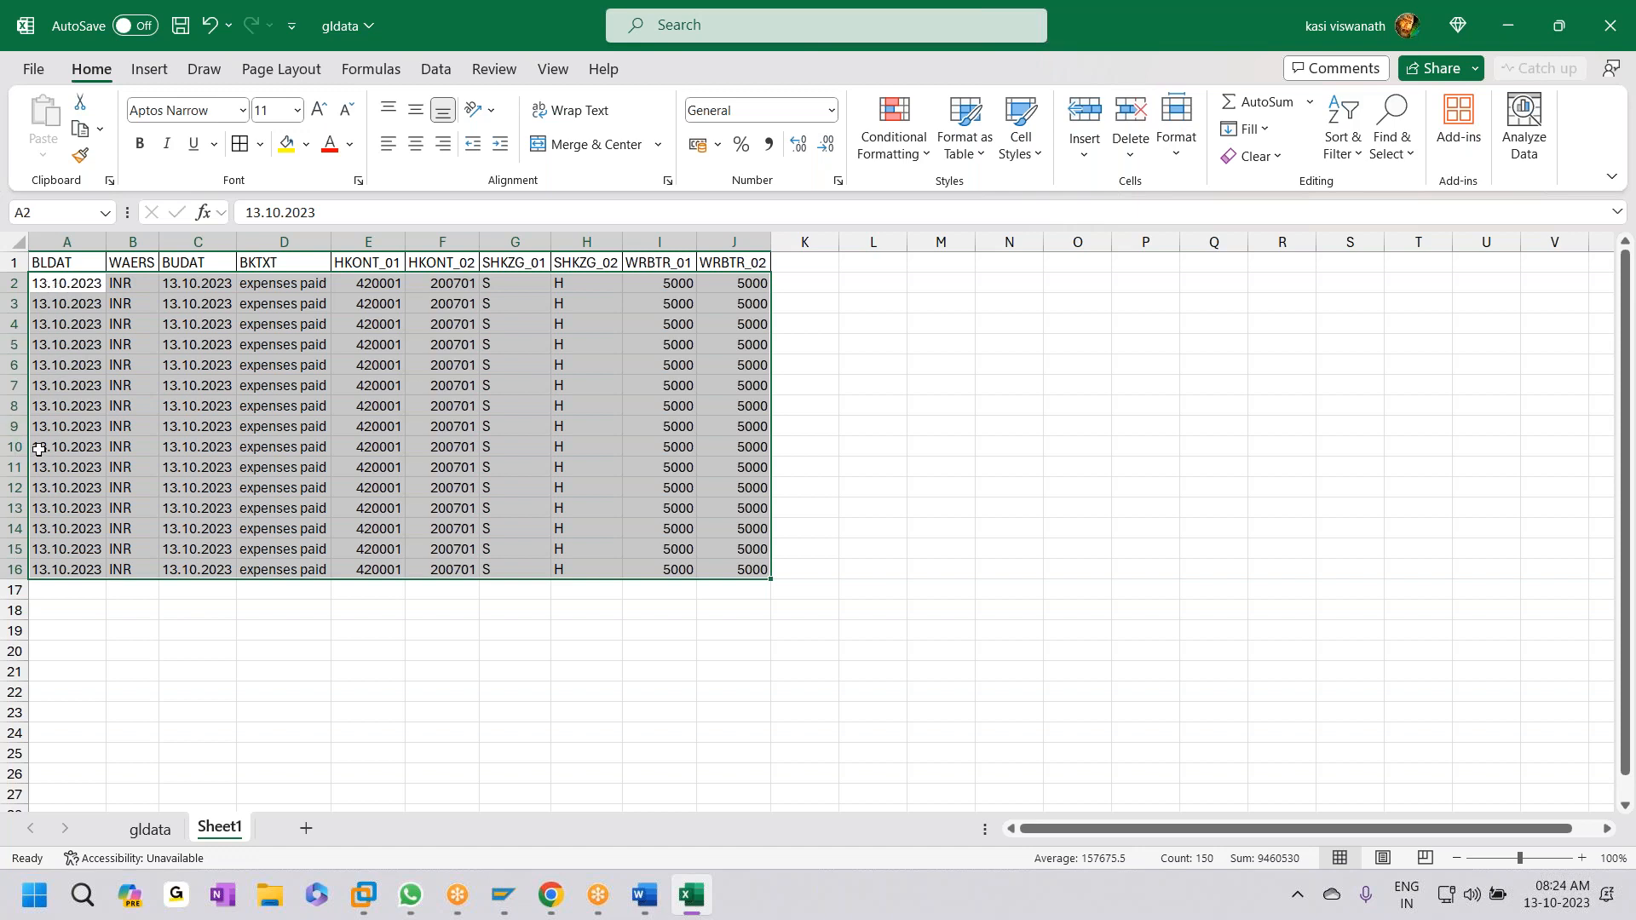
- Change A2 to 13.9.2023 and A3 to 14.9.2023
{"action": "left_click", "coordinate": [67, 286]}
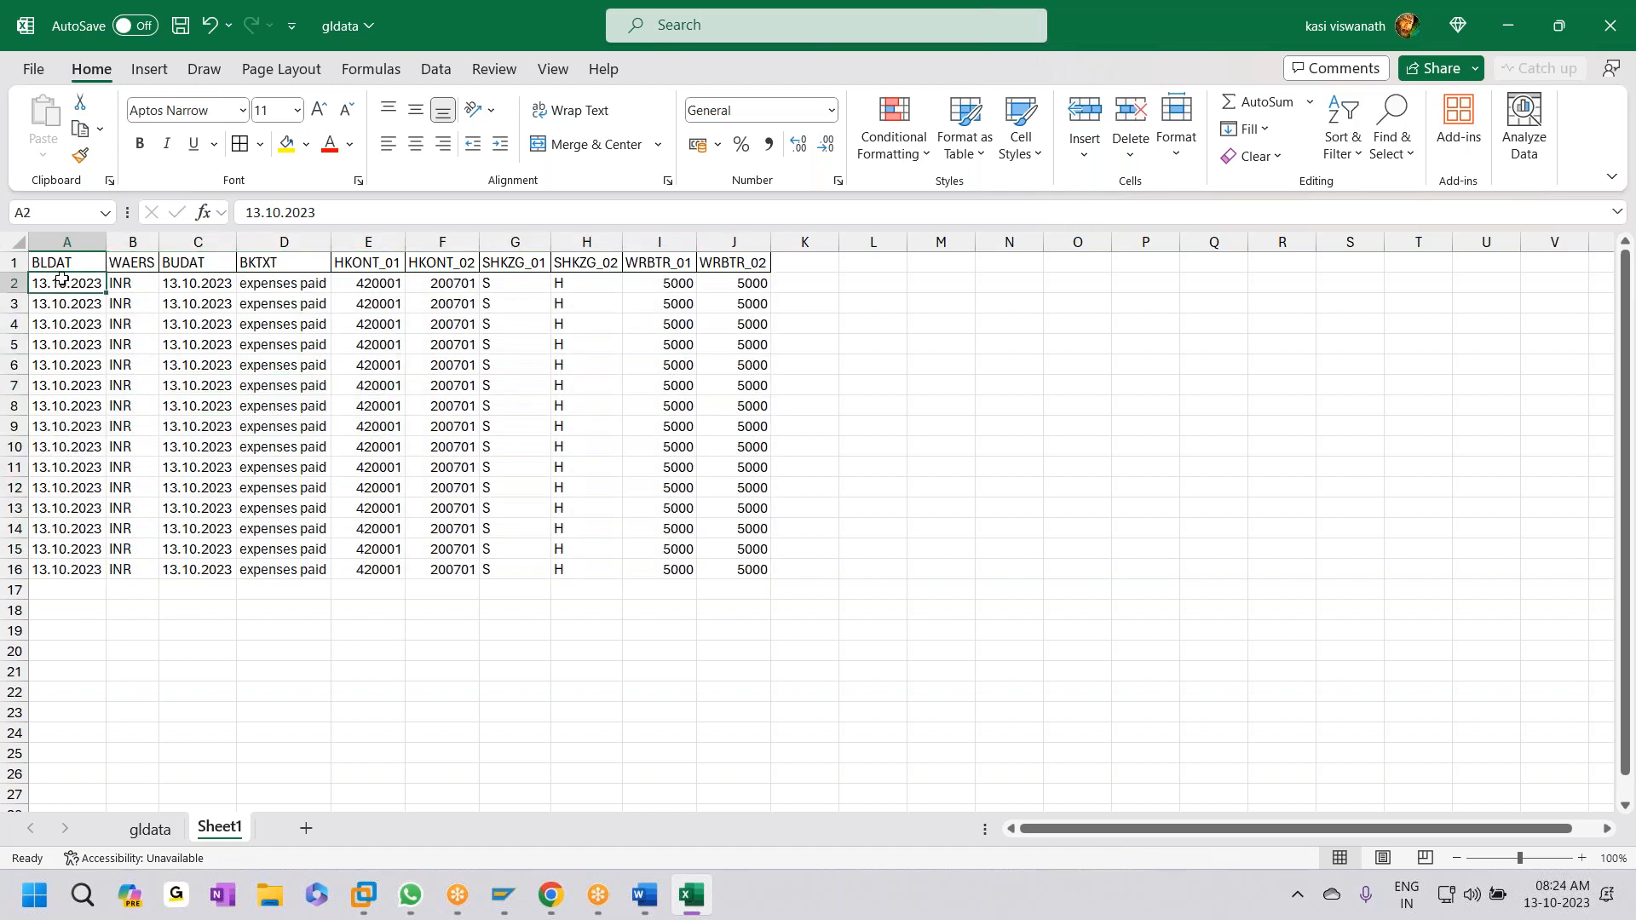
{"action": "double_click", "coordinate": [60, 283]}
{"action": "key", "text": "BackSpace"}
{"action": "key", "text": "Delete"}
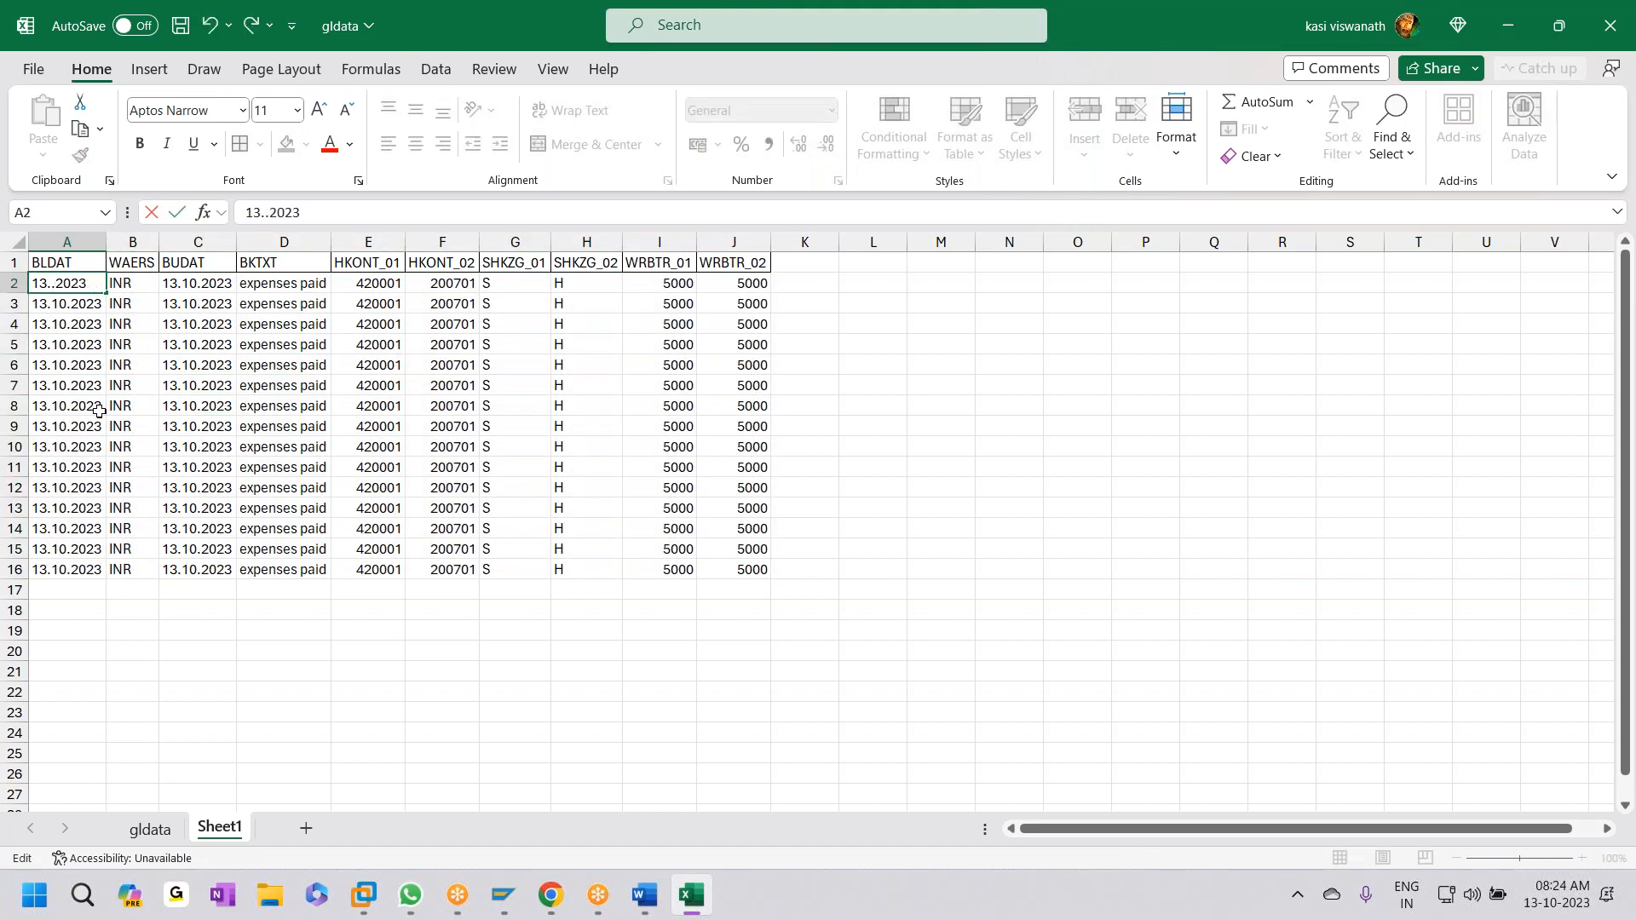
{"action": "type", "text": "9"}
{"action": "double_click", "coordinate": [34, 303]}
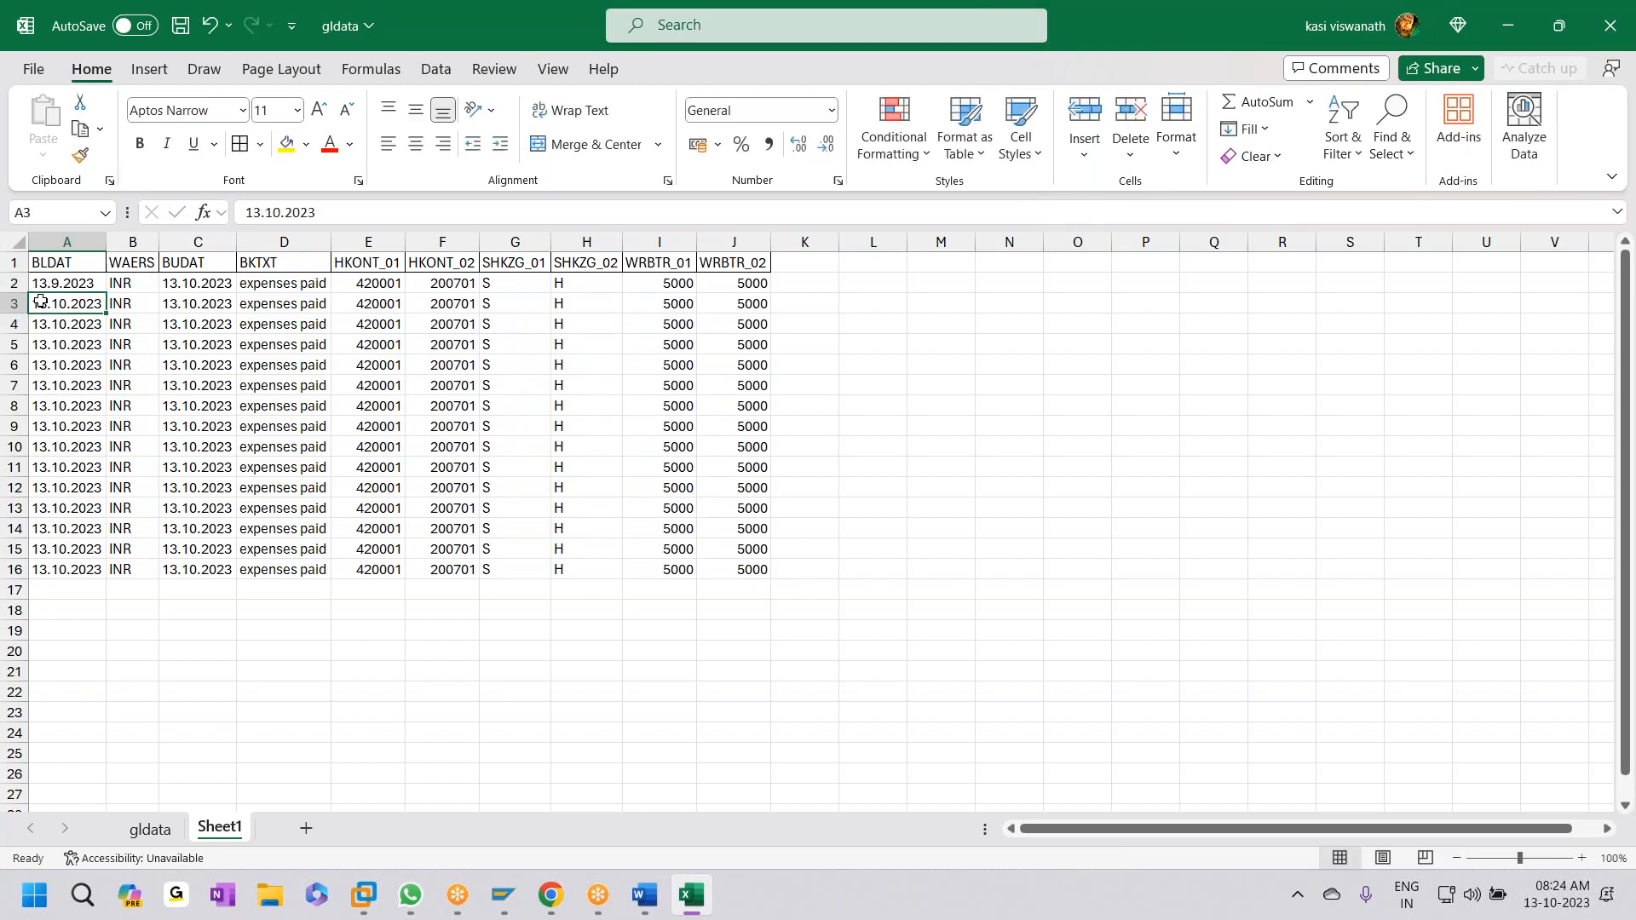
{"action": "key", "text": "Delete"}
{"action": "type", "text": "4"}
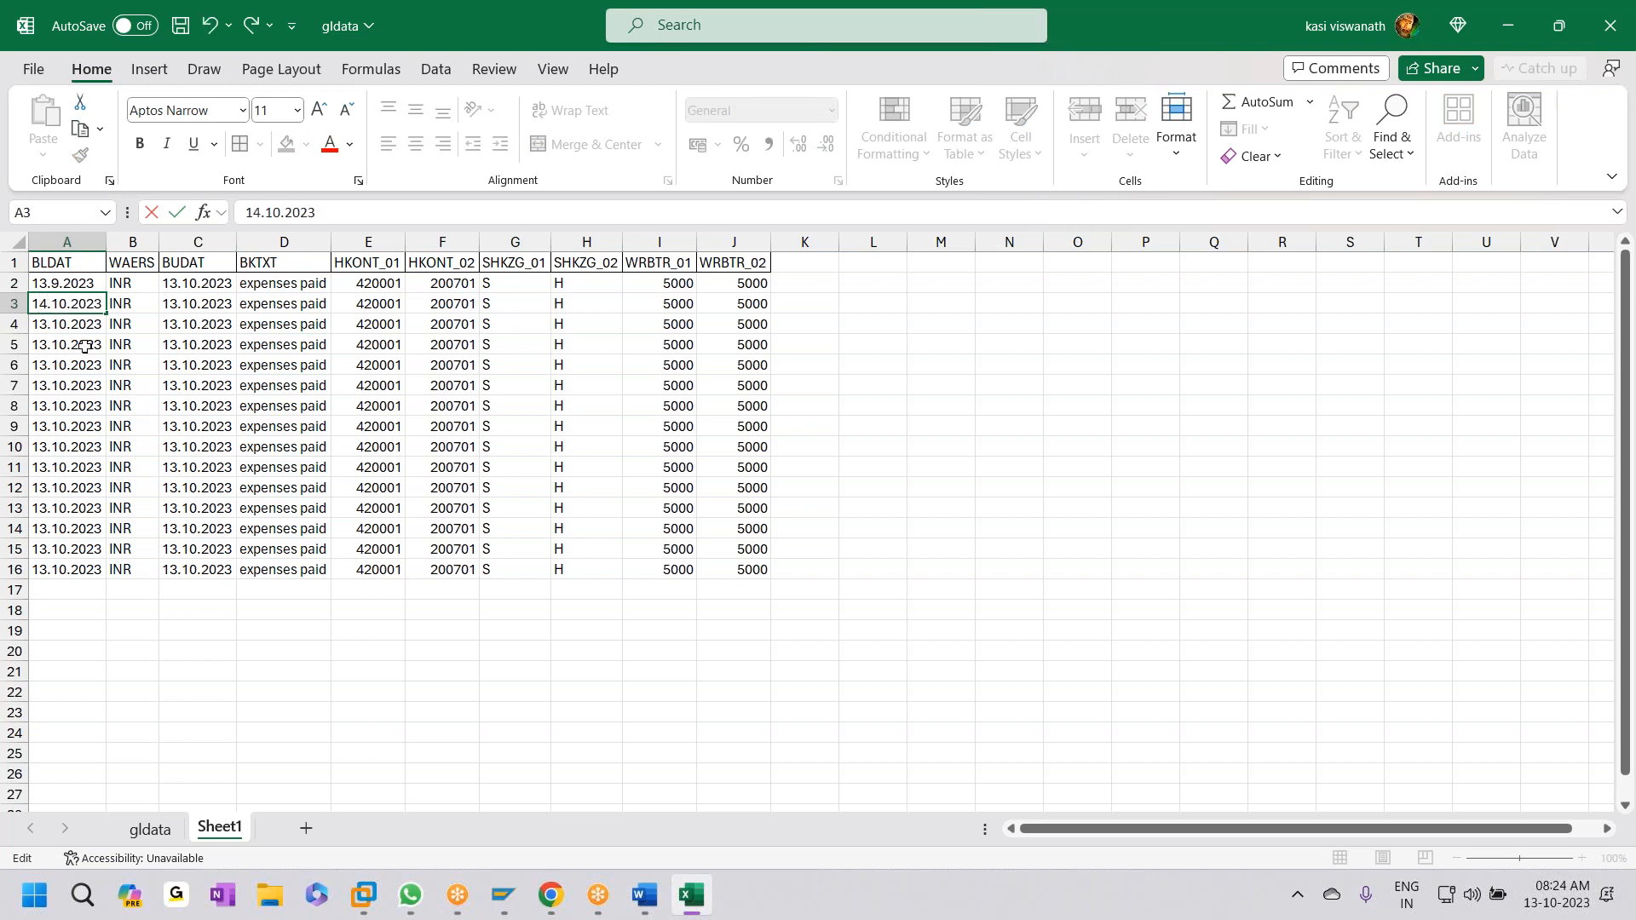
{"action": "key", "text": "Right"}
{"action": "key", "text": "Delete"}
{"action": "key", "text": "Delete"}
{"action": "type", "text": "9"}
{"action": "key", "text": "Return"}
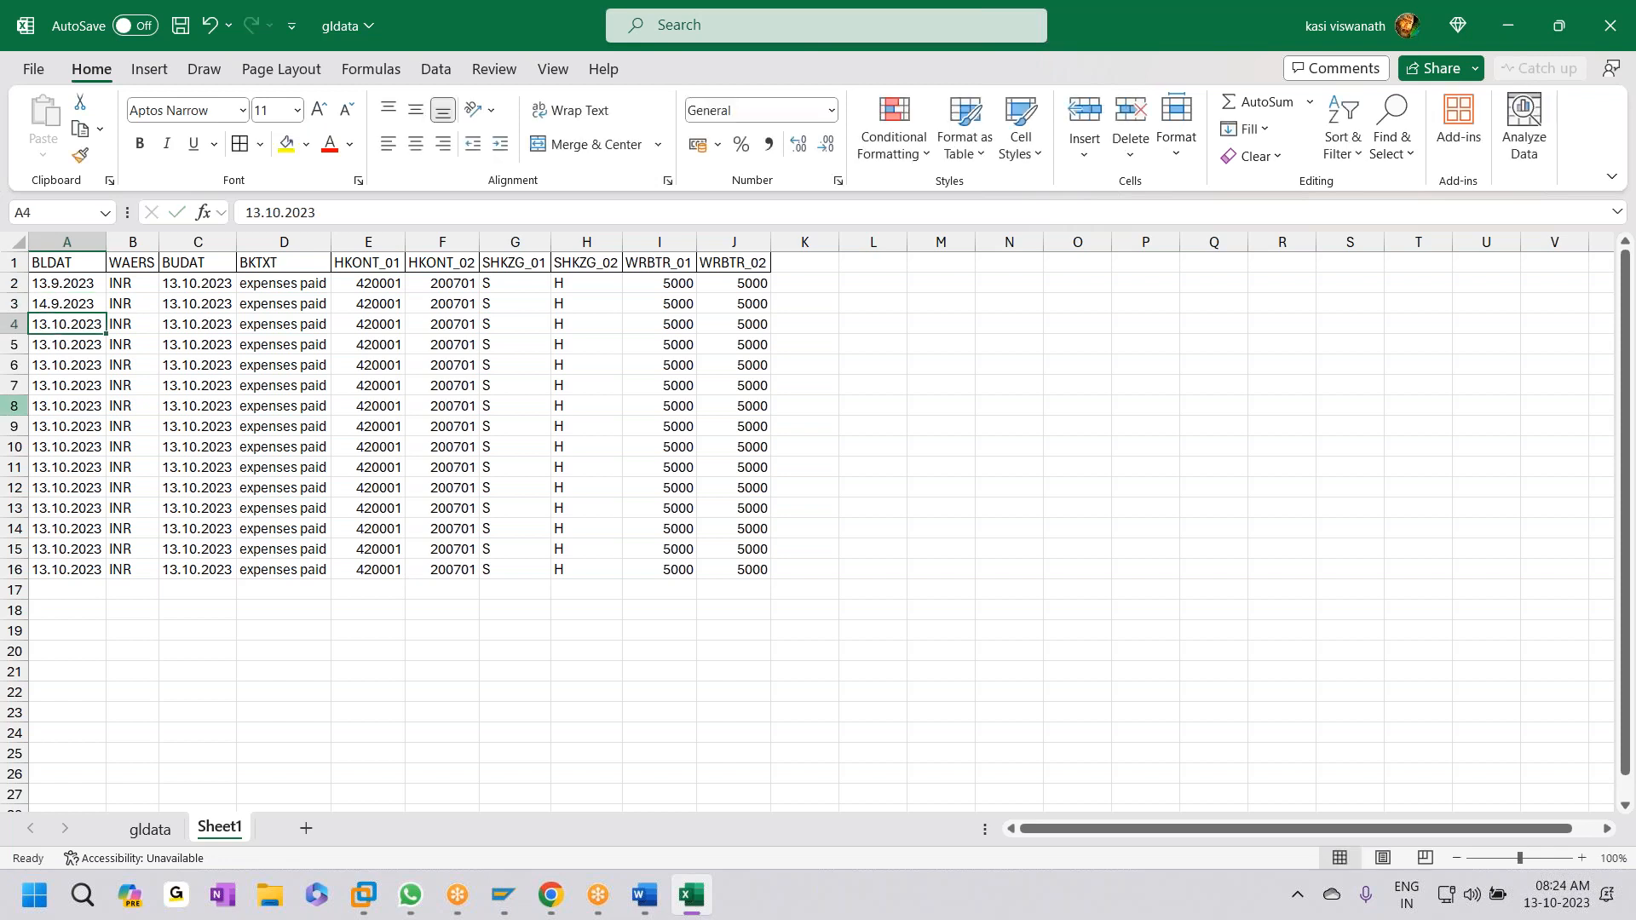
- Set A4 to 15.9.2023 and fill the A2:A4 date pattern down to A16
{"action": "double_click", "coordinate": [43, 322]}
{"action": "key", "text": "BackSpace"}
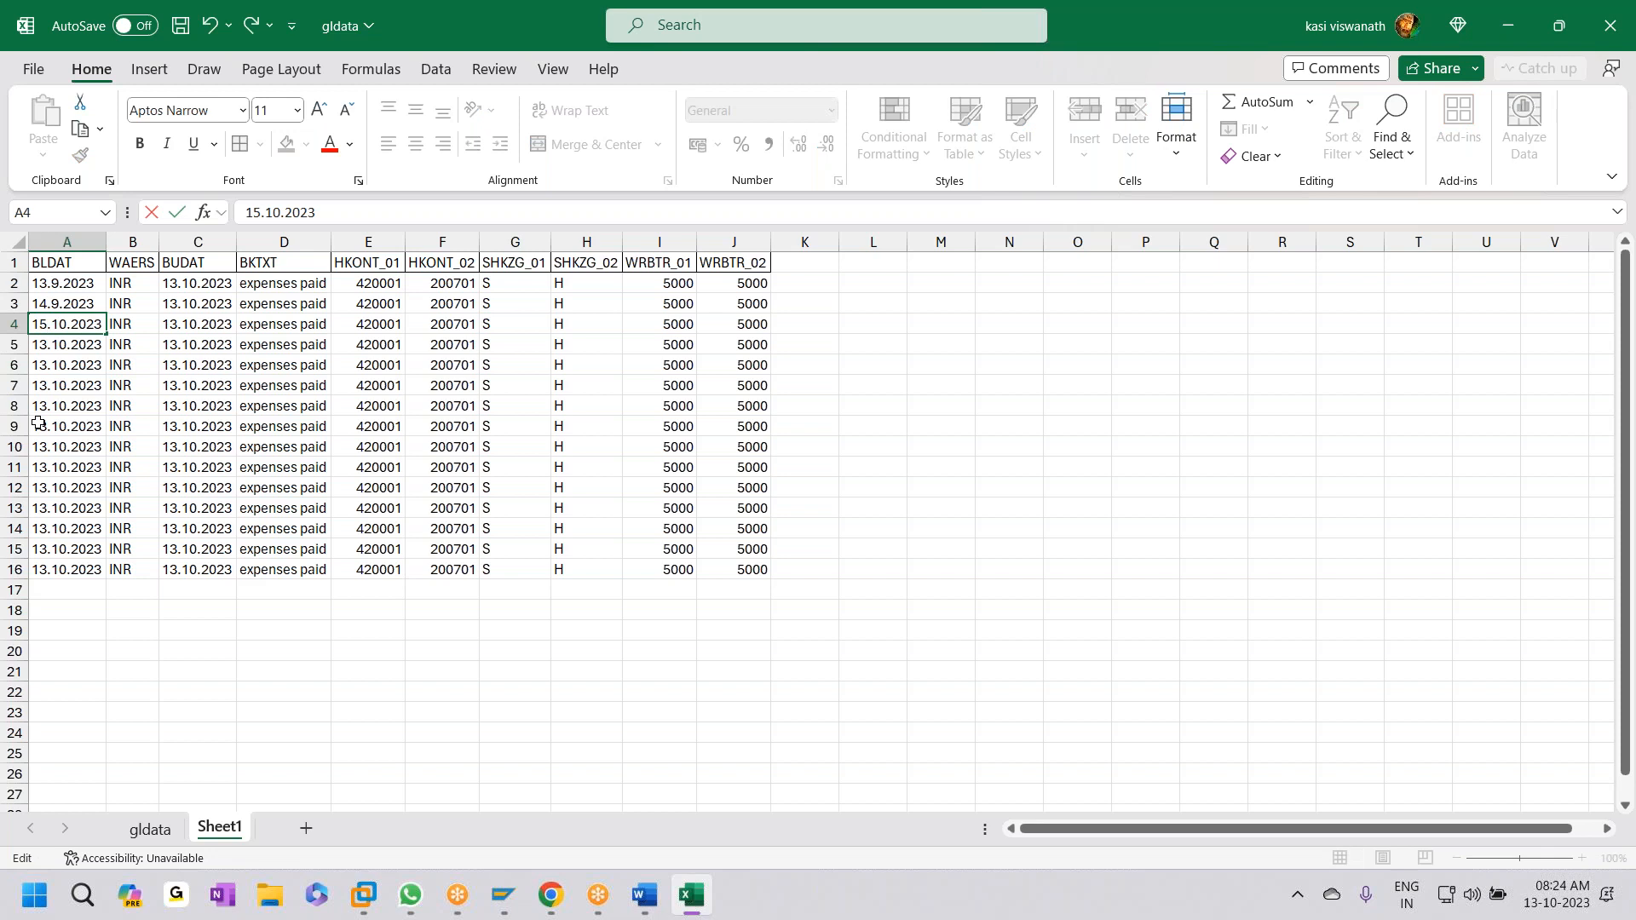
{"action": "key", "text": "BackSpace"}
{"action": "key", "text": "Delete"}
{"action": "type", "text": "9"}
{"action": "left_click", "coordinate": [39, 423]}
{"action": "left_click_drag", "start_coordinate": [53, 283], "coordinate": [101, 574]}
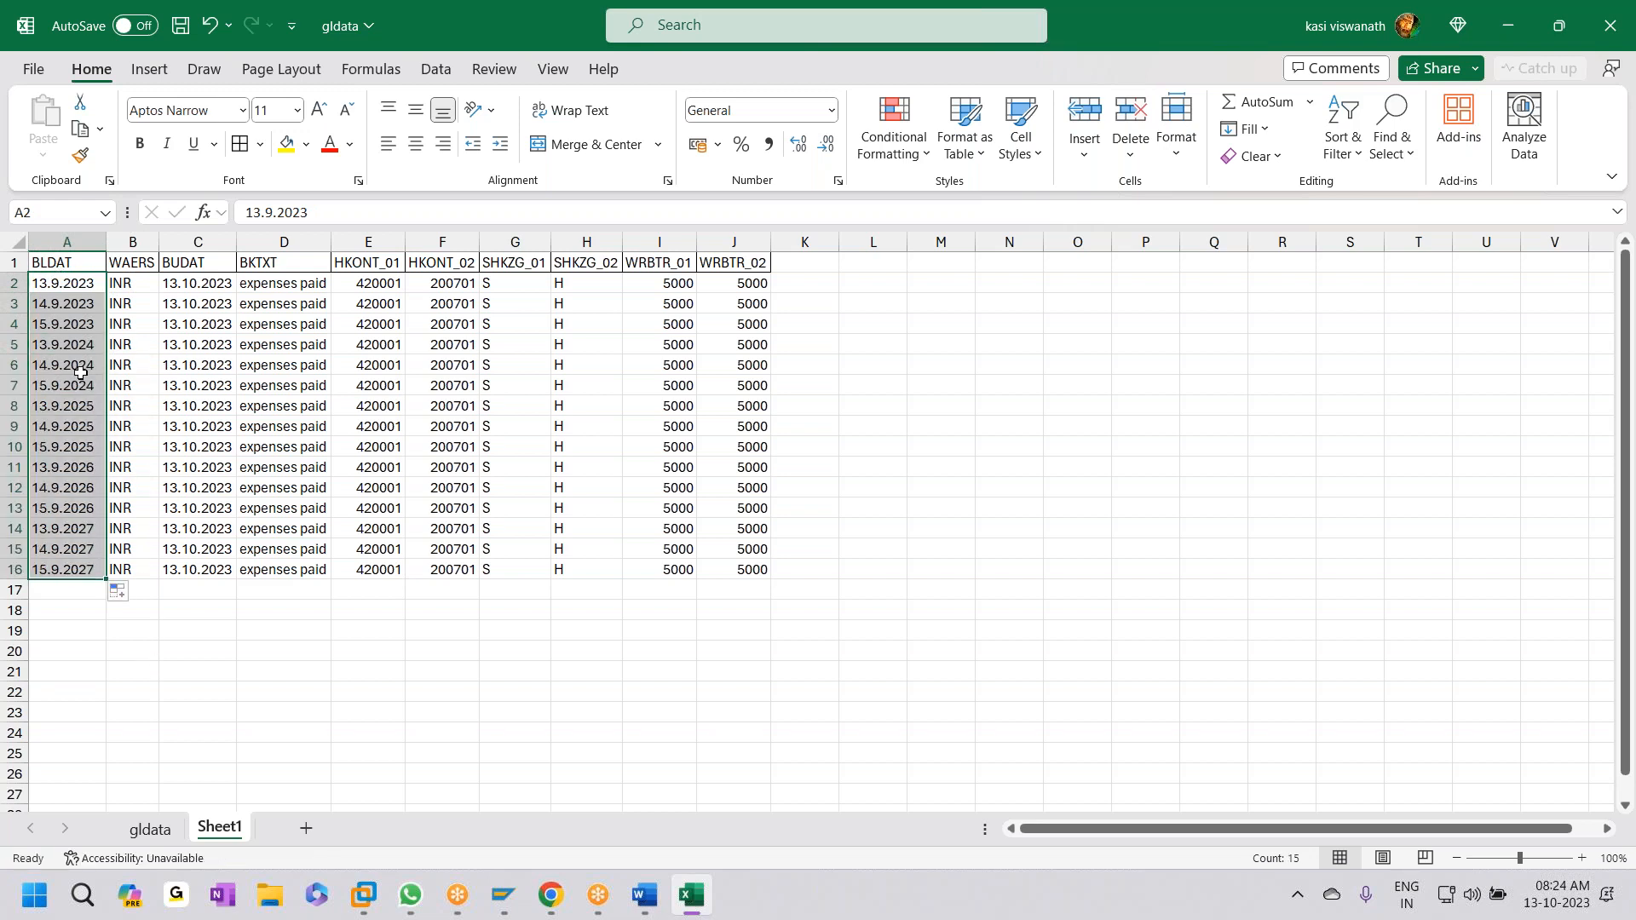
- Set A5–A8 to 16.9.2023, 17.9.2023, 18.9.2023 and 19.9.2023
{"action": "double_click", "coordinate": [64, 344]}
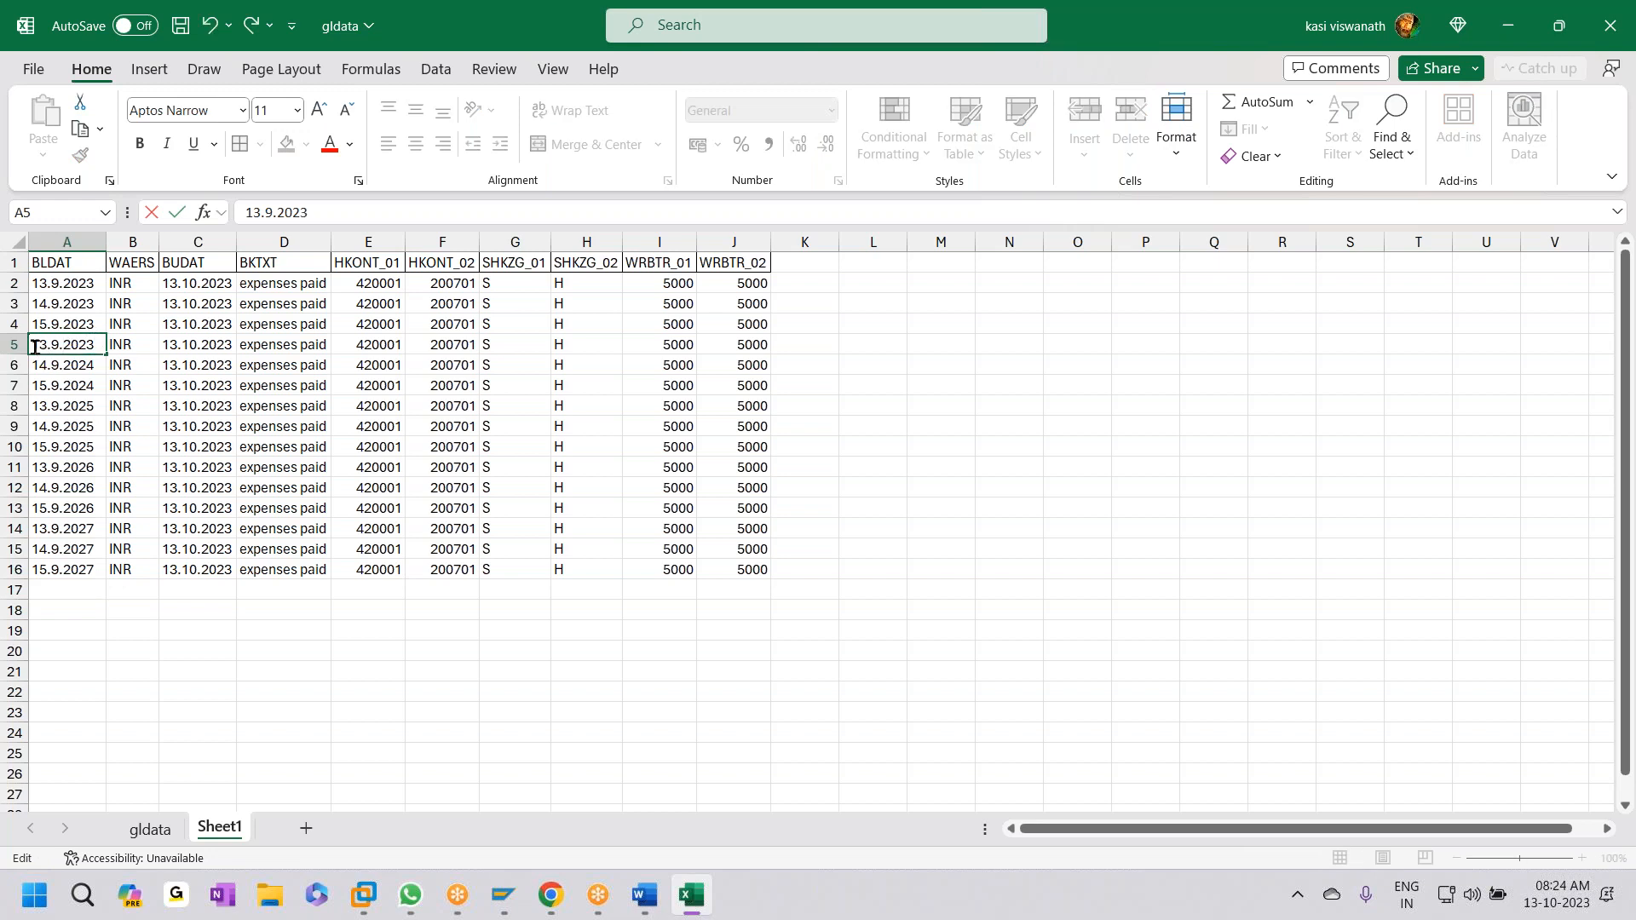
{"action": "key", "text": "BackSpace"}
{"action": "type", "text": "6"}
{"action": "double_click", "coordinate": [48, 366]}
{"action": "key", "text": "BackSpace"}
{"action": "type", "text": "7"}
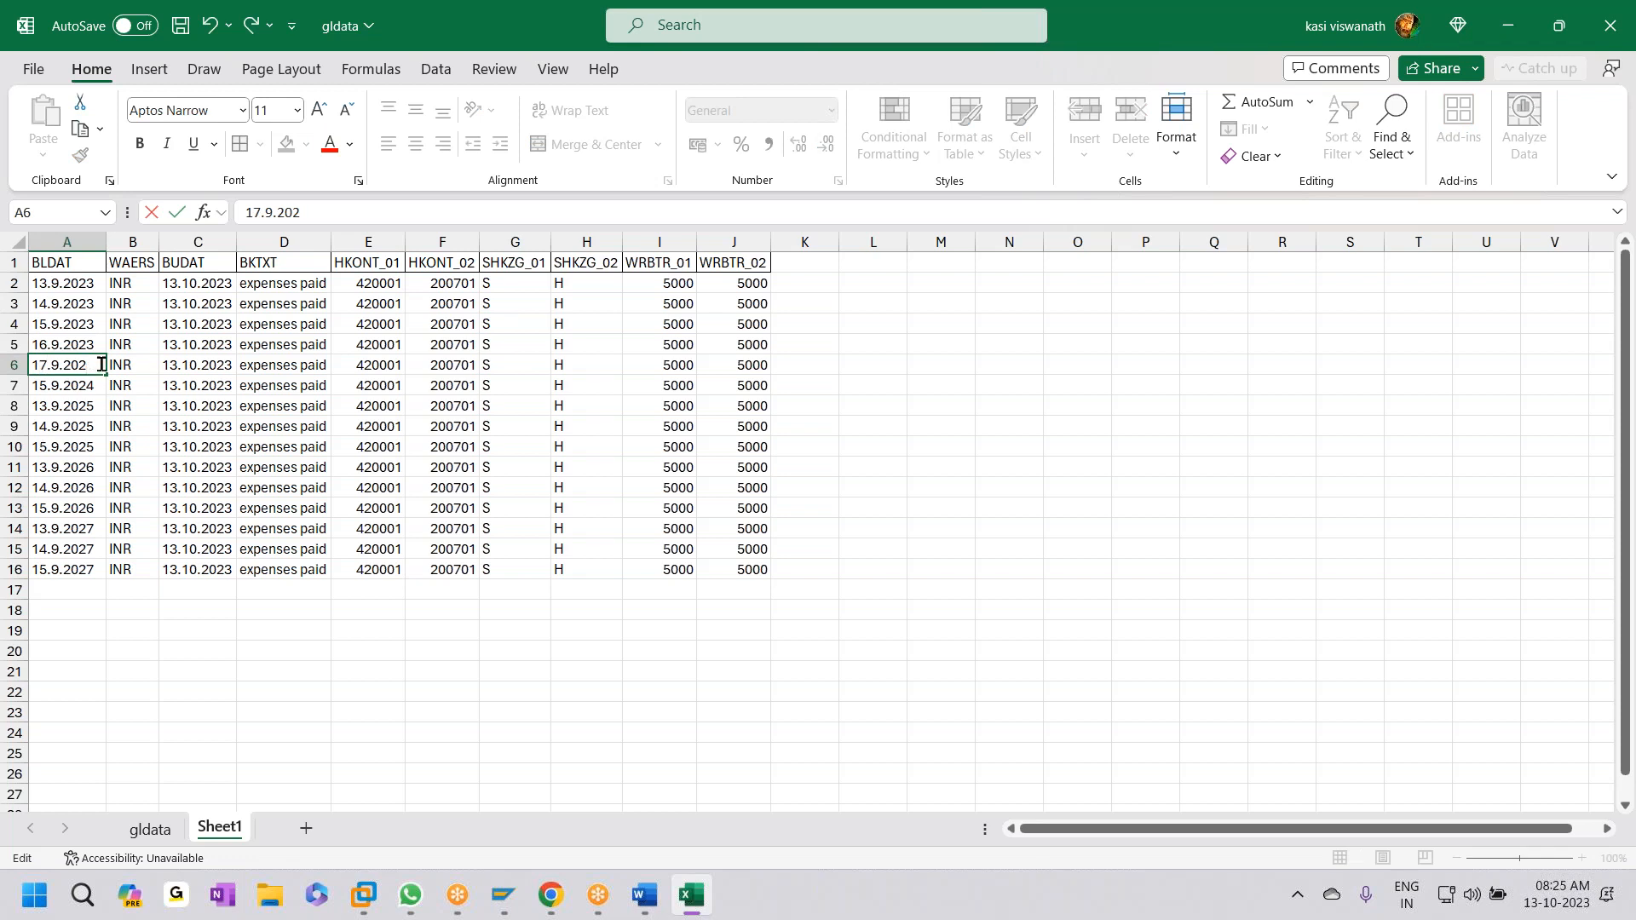
{"action": "double_click", "coordinate": [43, 387]}
{"action": "key", "text": "BackSpace"}
{"action": "type", "text": "8"}
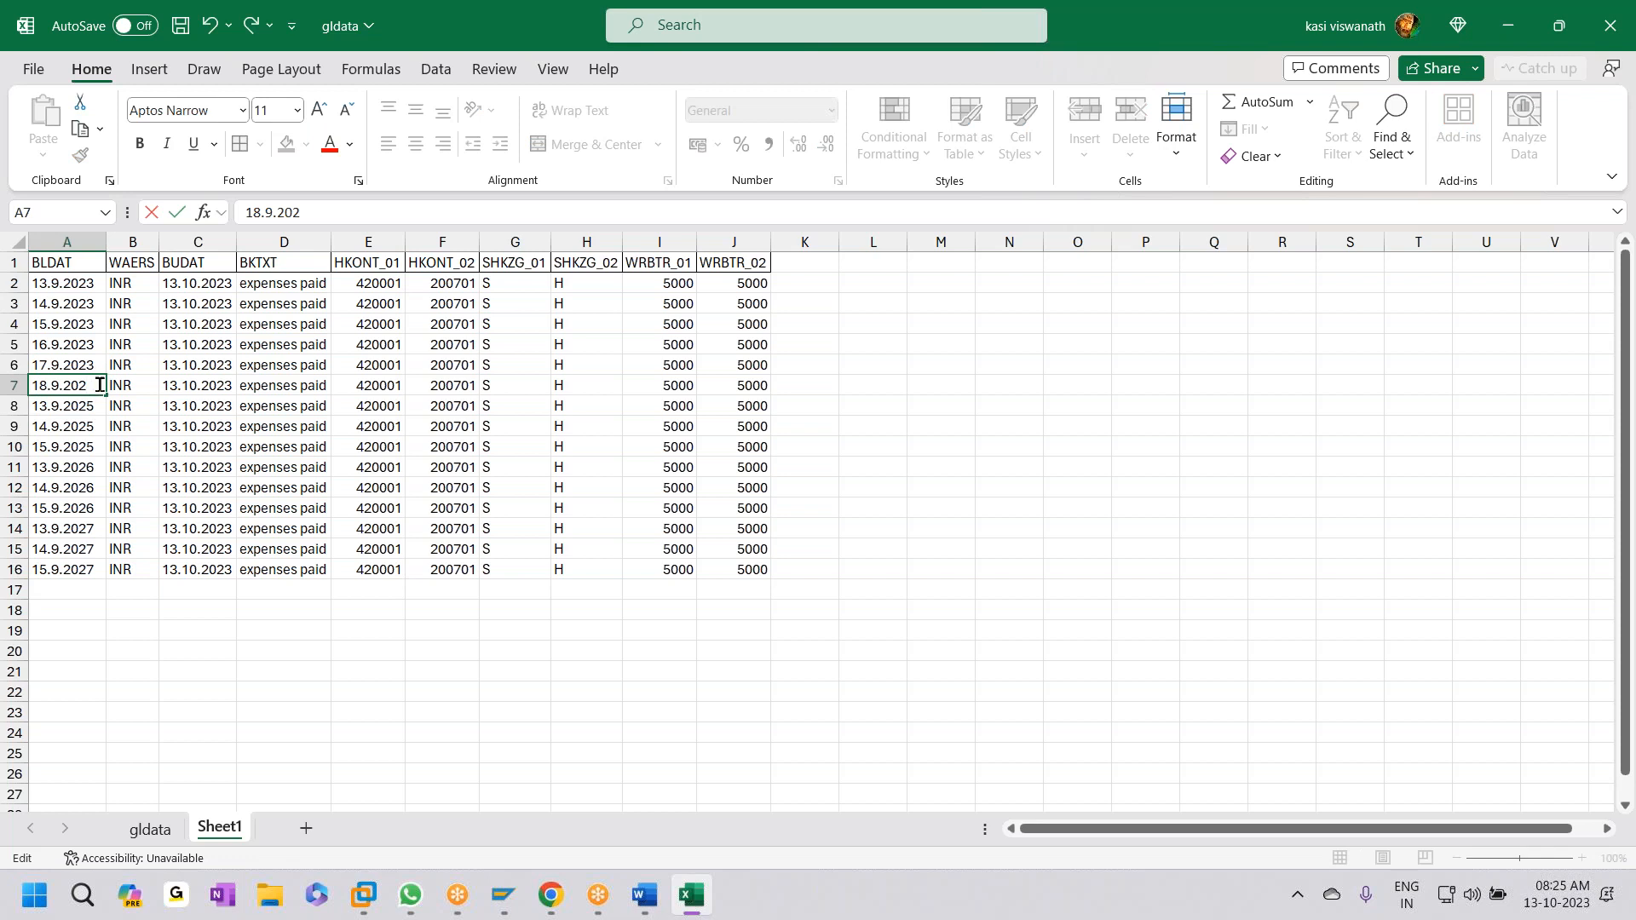
{"action": "double_click", "coordinate": [50, 404]}
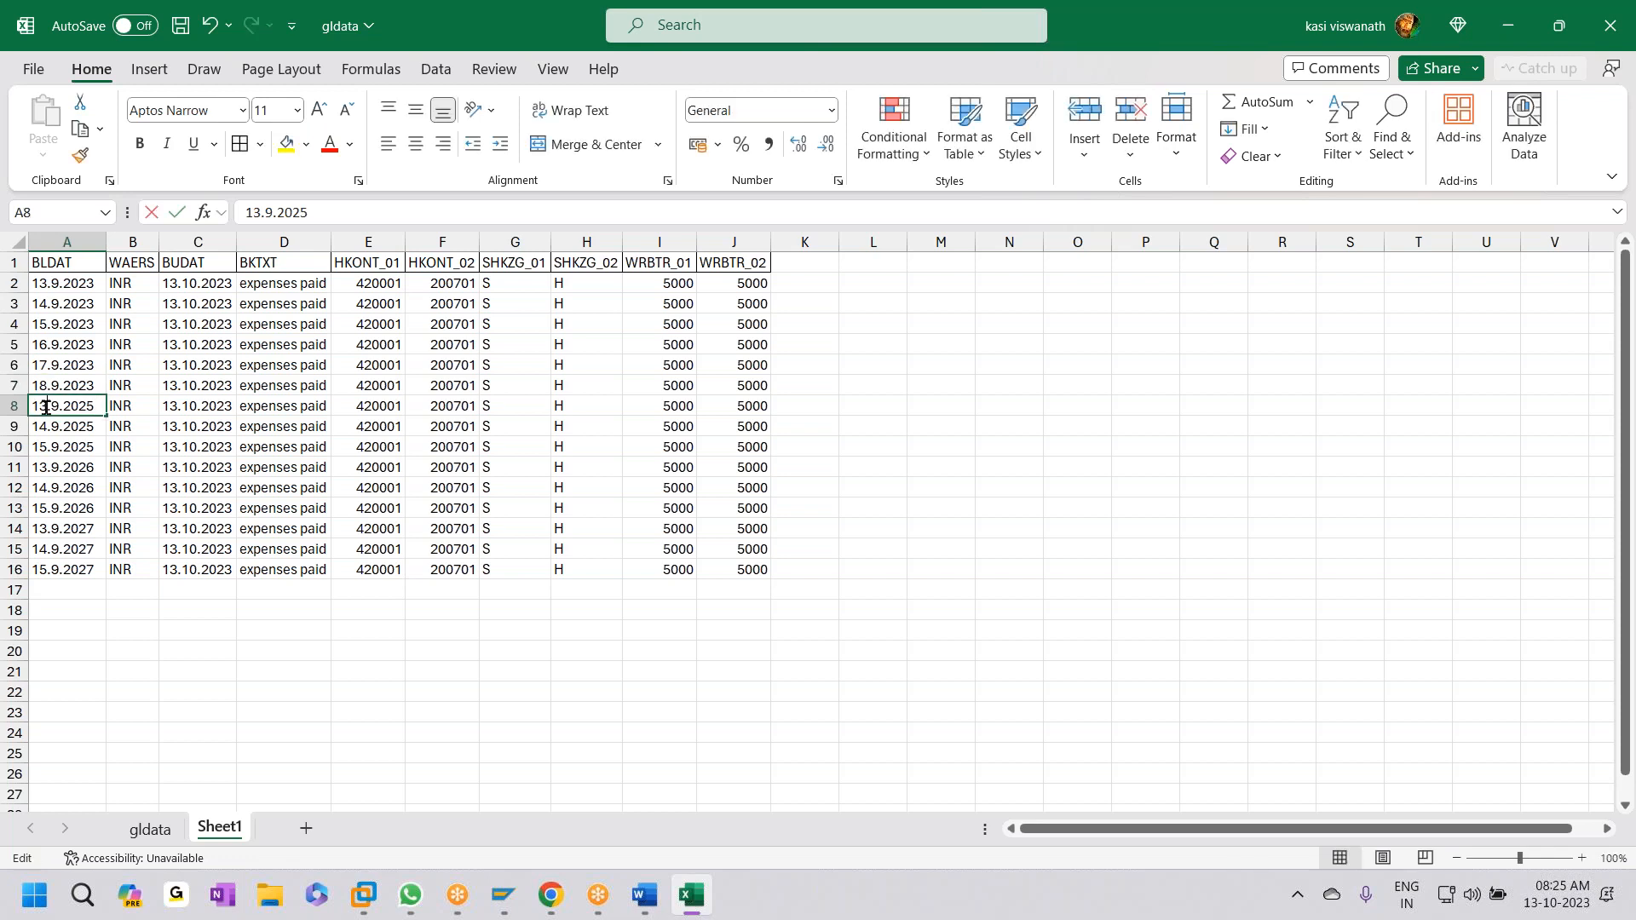
{"action": "key", "text": "BackSpace"}
{"action": "type", "text": "9"}
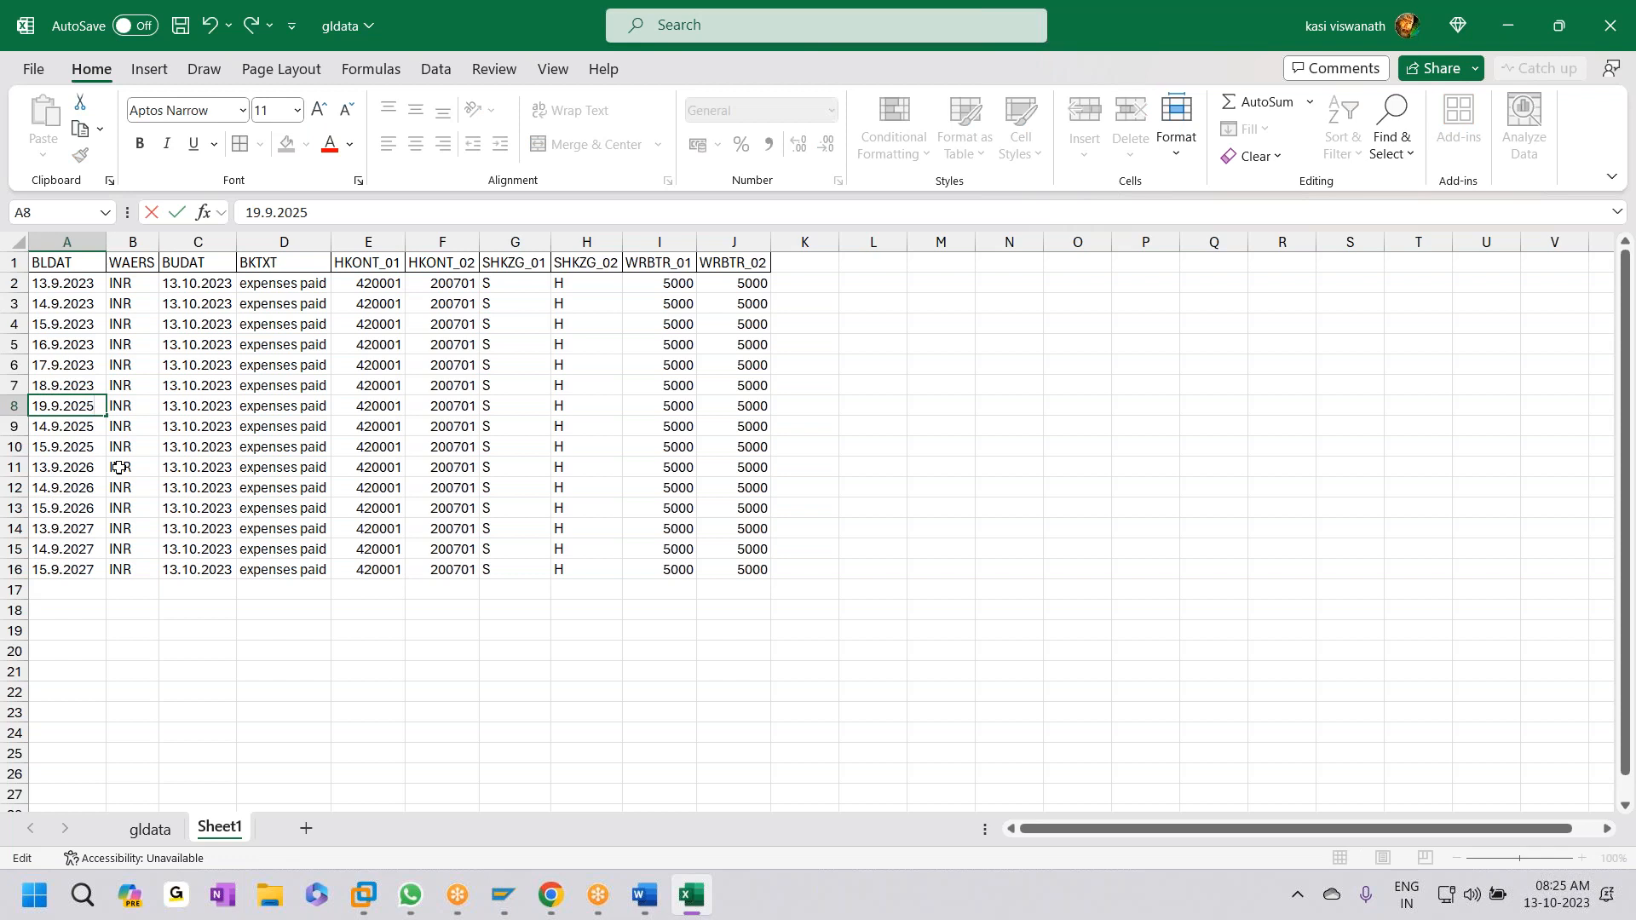
- Set A9–A11 to 20.9.2023, 21.9.2023 and 22.9.2023, fixing A11's year
{"action": "double_click", "coordinate": [47, 426]}
{"action": "key", "text": "BackSpace"}
{"action": "key", "text": "BackSpace"}
{"action": "type", "text": "20"}
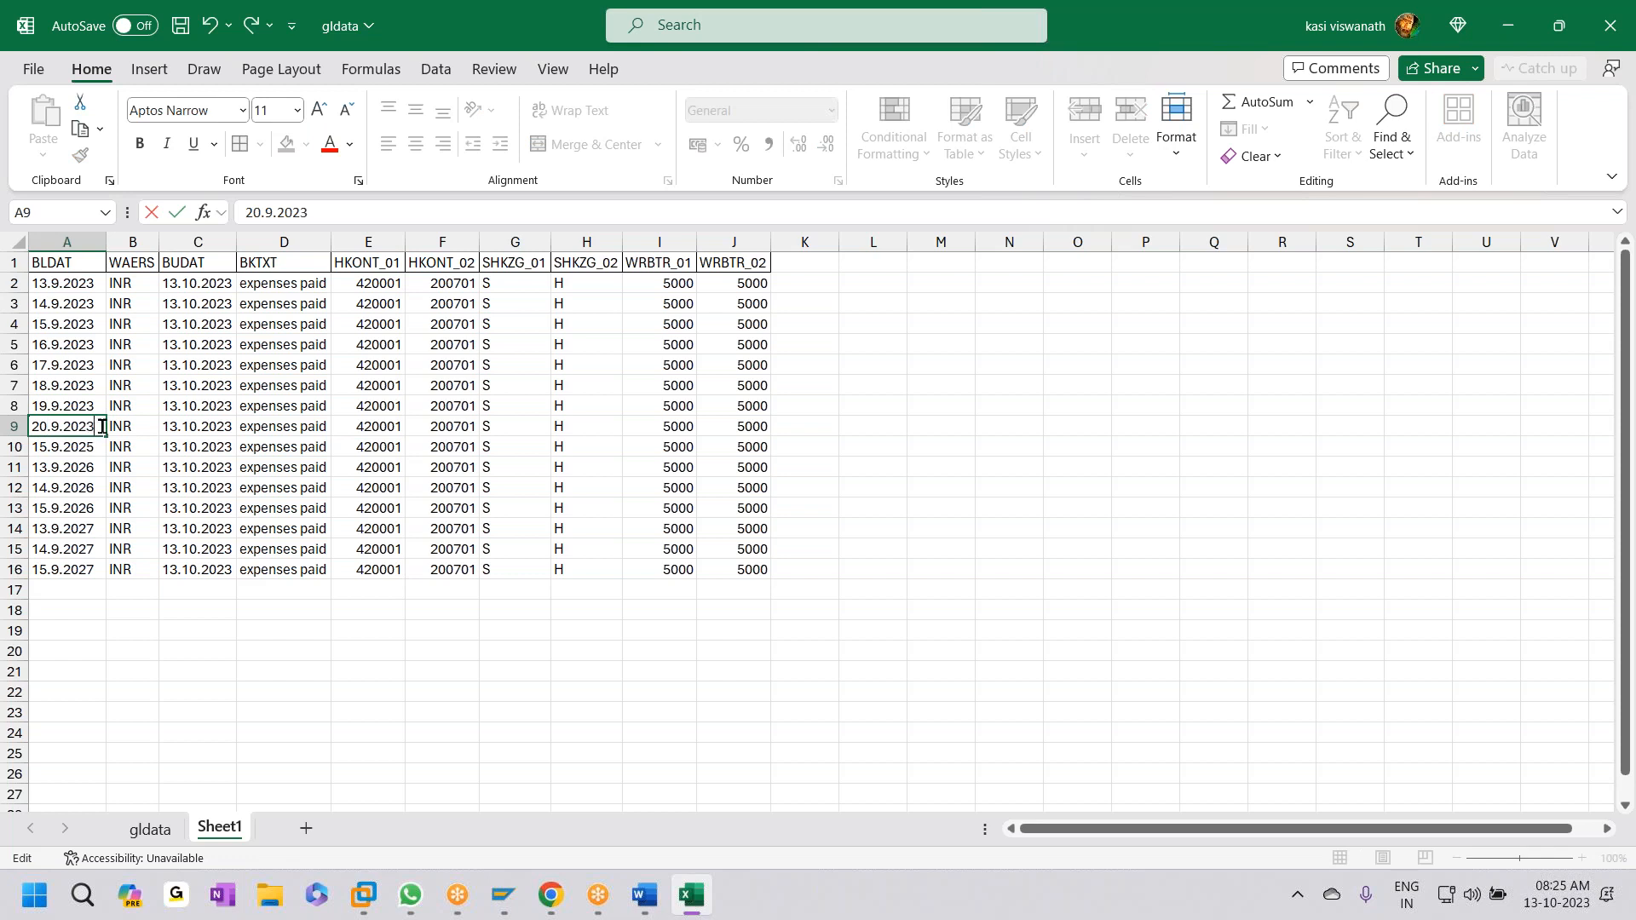
{"action": "double_click", "coordinate": [47, 445]}
{"action": "key", "text": "BackSpace"}
{"action": "key", "text": "BackSpace"}
{"action": "type", "text": "21"}
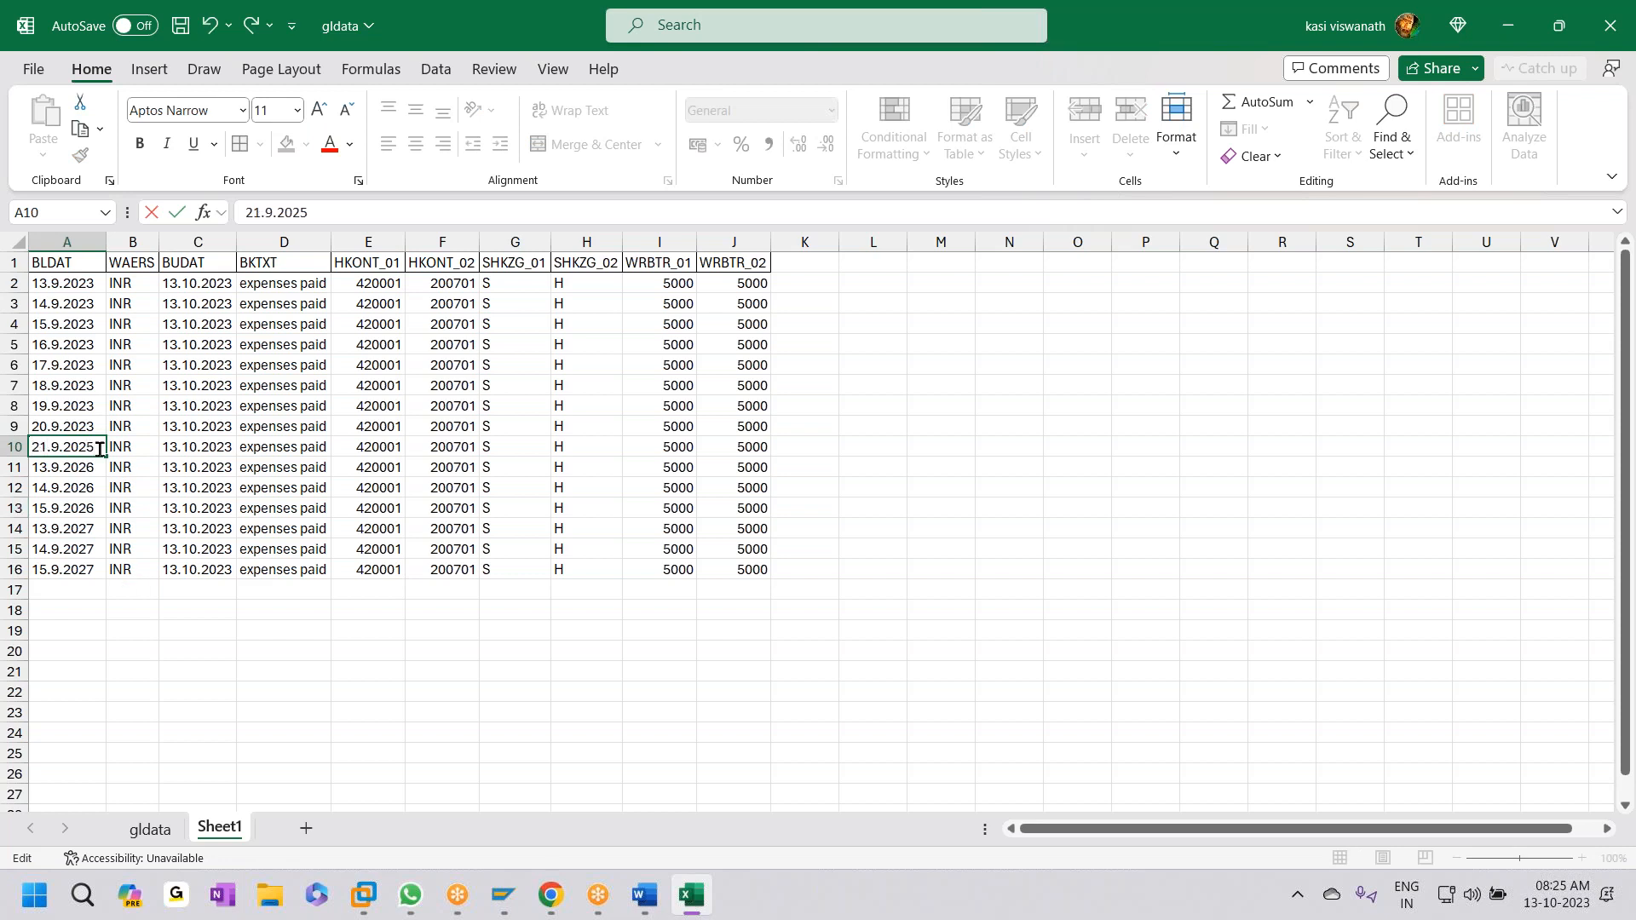
{"action": "double_click", "coordinate": [48, 467]}
{"action": "key", "text": "BackSpace"}
{"action": "key", "text": "BackSpace"}
{"action": "type", "text": "22"}
{"action": "key", "text": "End"}
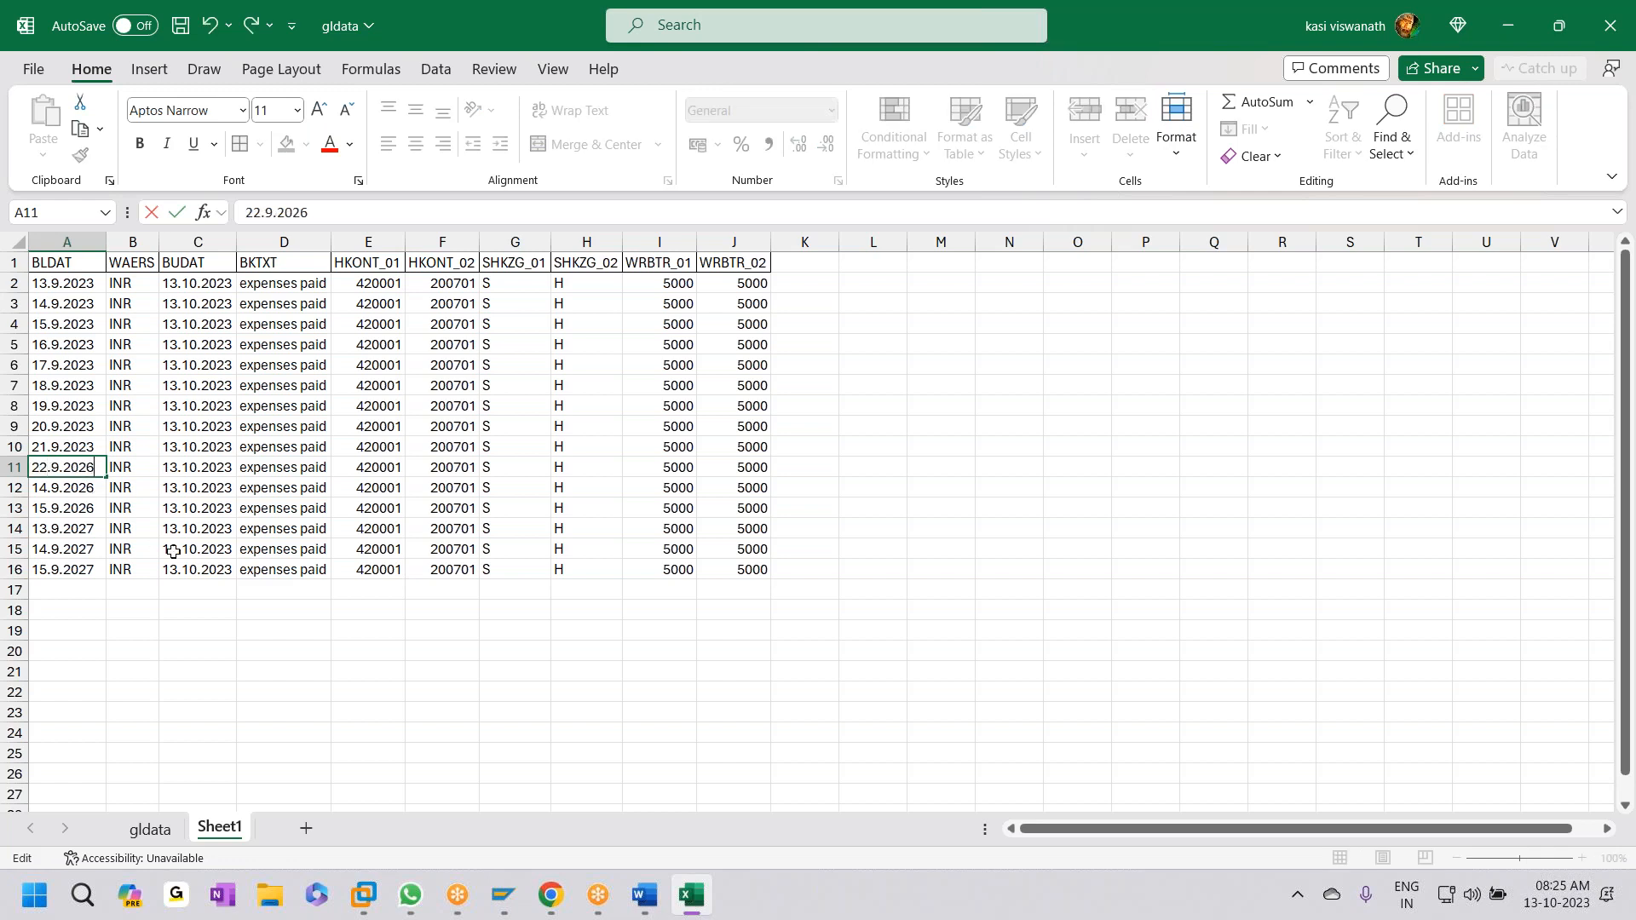
{"action": "type", "text": "3"}
- Change A12 to 23.9.2023, correcting its year from 2026
{"action": "double_click", "coordinate": [49, 491]}
{"action": "key", "text": "BackSpace"}
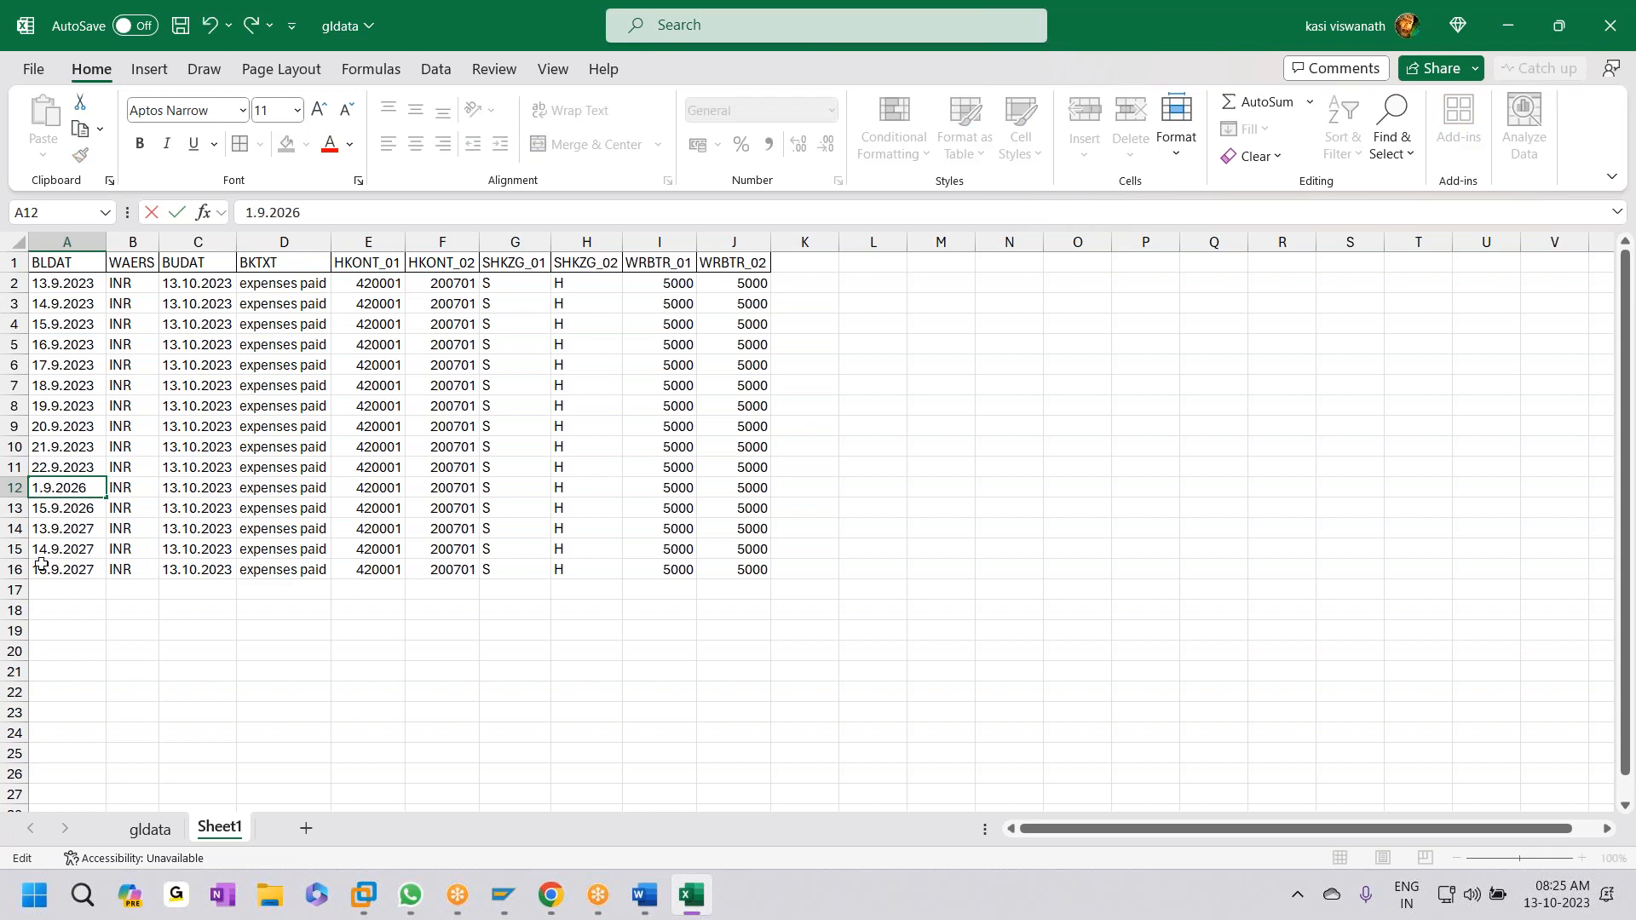
{"action": "key", "text": "BackSpace"}
{"action": "type", "text": "23"}
{"action": "double_click", "coordinate": [99, 488]}
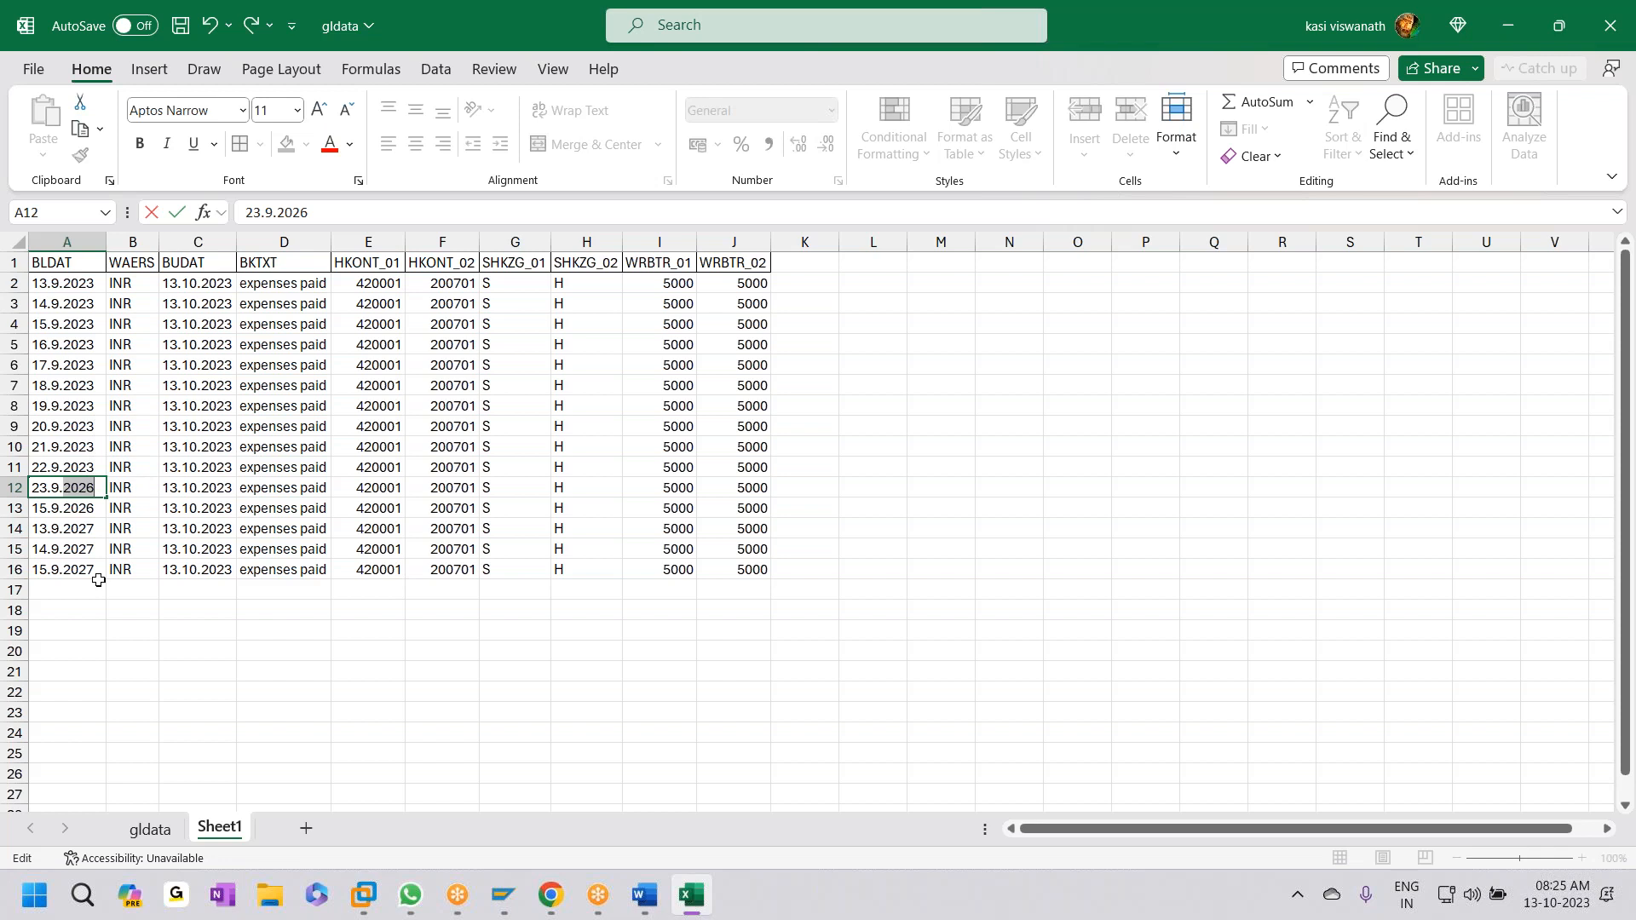
{"action": "type", "text": "2023"}
{"action": "left_click", "coordinate": [48, 509]}
- Set A13 to 24.9.2023 and A14 to 25.9.2023
{"action": "key", "text": "F2"}
{"action": "key", "text": "BackSpace"}
{"action": "key", "text": "BackSpace"}
{"action": "type", "text": "14"}
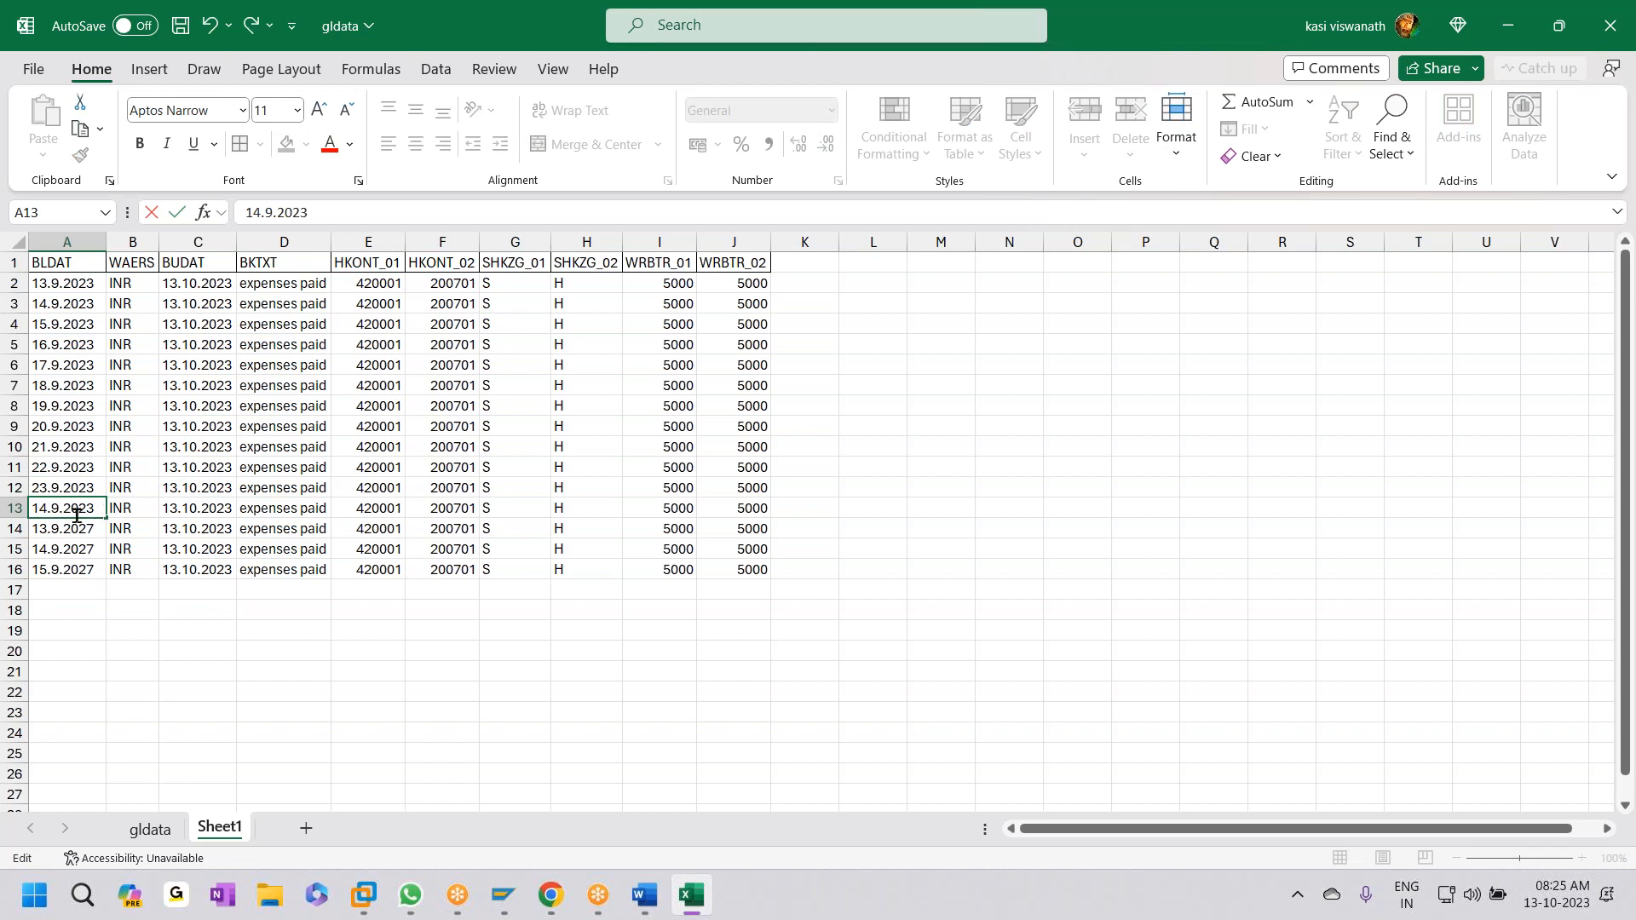
{"action": "left_click", "coordinate": [47, 509]}
{"action": "key", "text": "BackSpace"}
{"action": "key", "text": "BackSpace"}
{"action": "type", "text": "25"}
{"action": "key", "text": "BackSpace"}
{"action": "type", "text": "4"}
{"action": "double_click", "coordinate": [51, 529]}
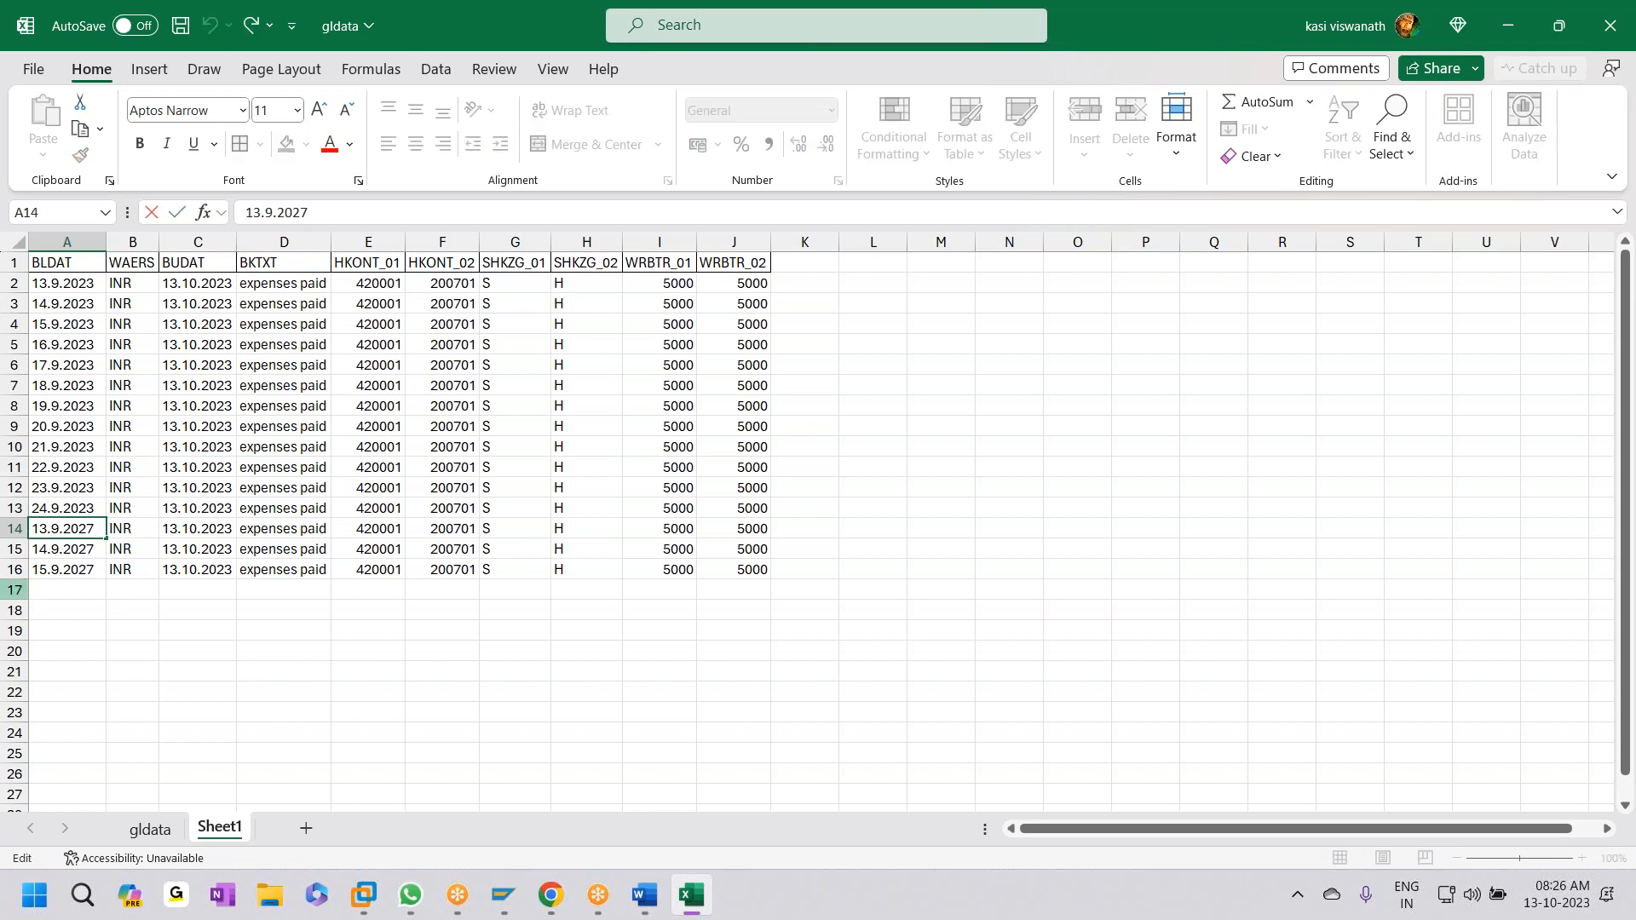
{"action": "key", "text": "BackSpace"}
{"action": "key", "text": "BackSpace"}
{"action": "type", "text": "25"}
- Enter 25.9.2023 in A14 and clear the contents of rows 15–16
{"action": "left_click", "coordinate": [101, 588]}
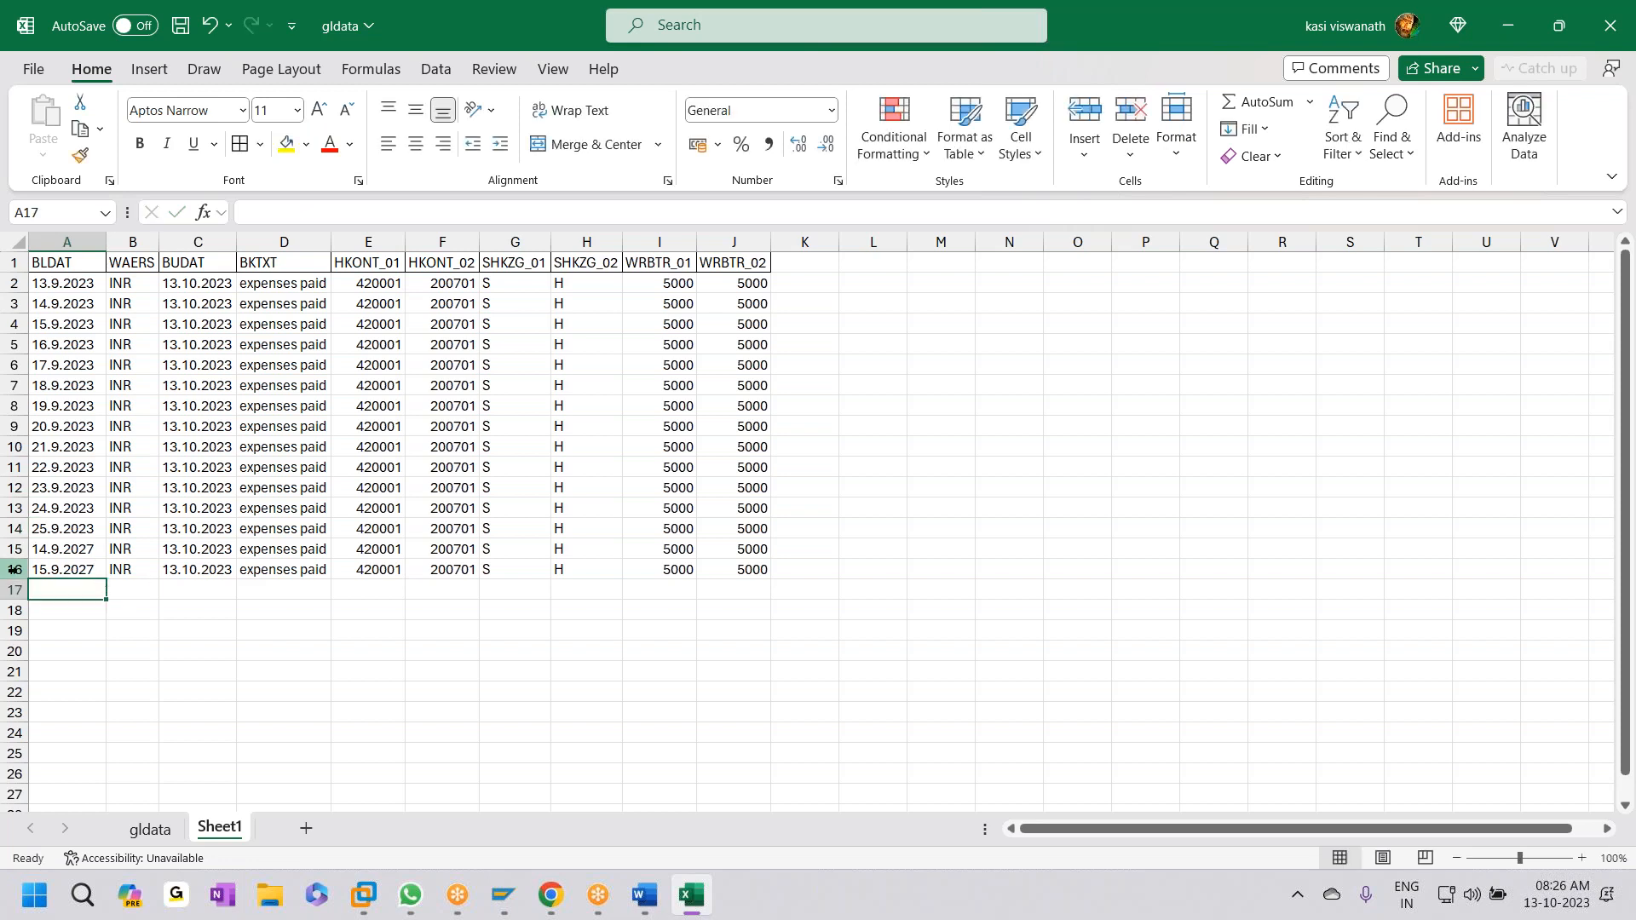
{"action": "left_click_drag", "start_coordinate": [13, 548], "coordinate": [13, 569]}
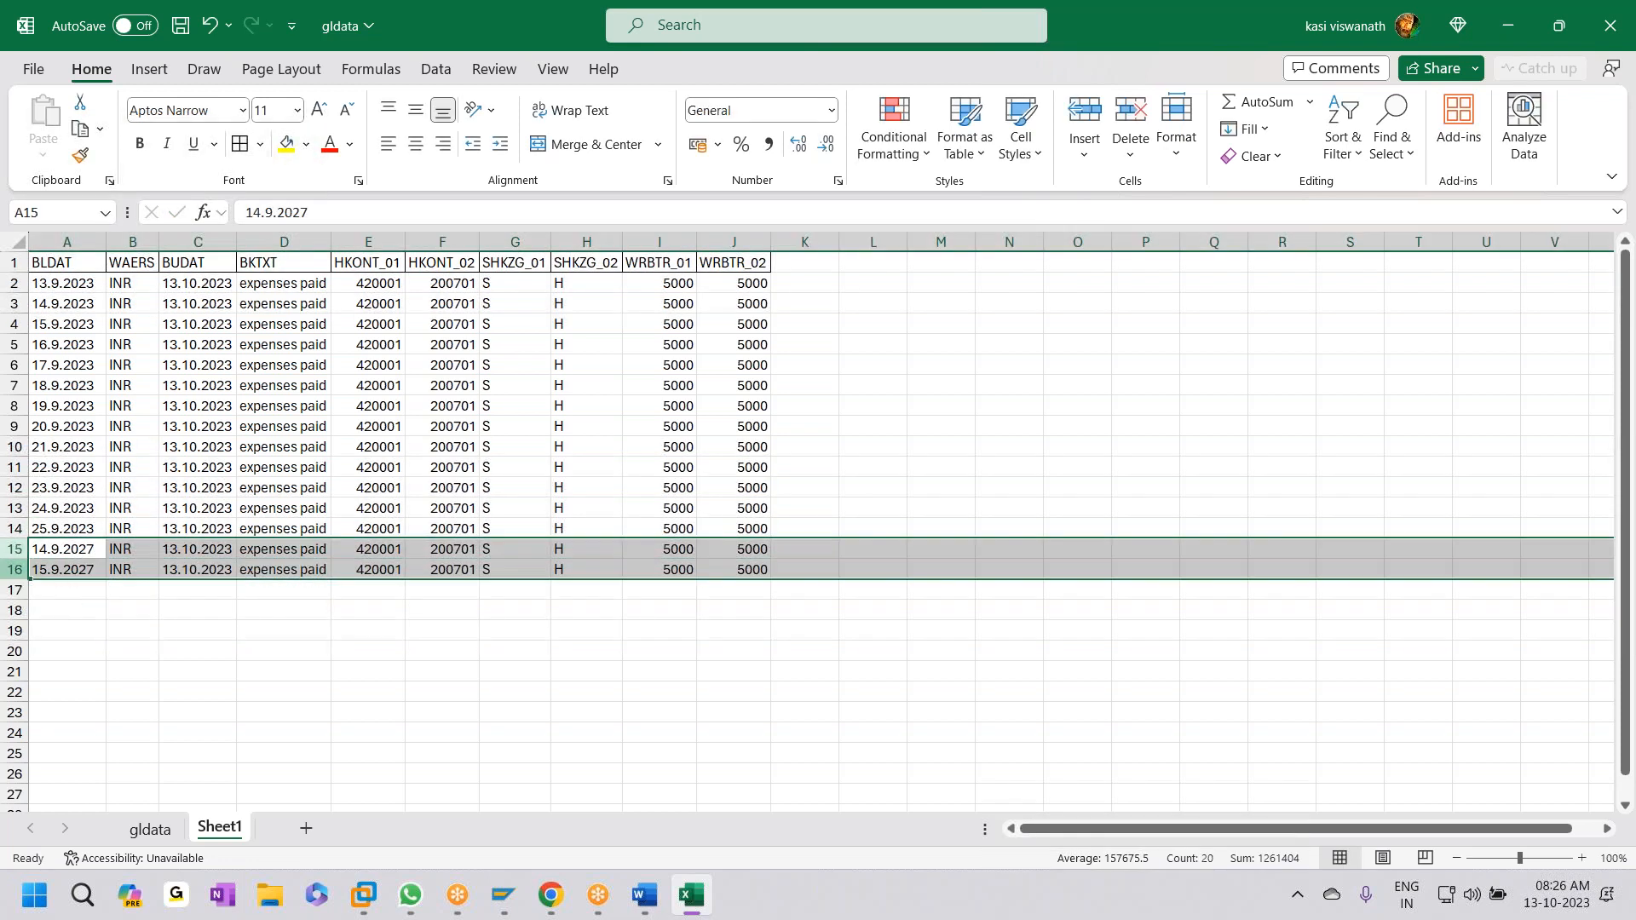
{"action": "key", "text": "Delete"}
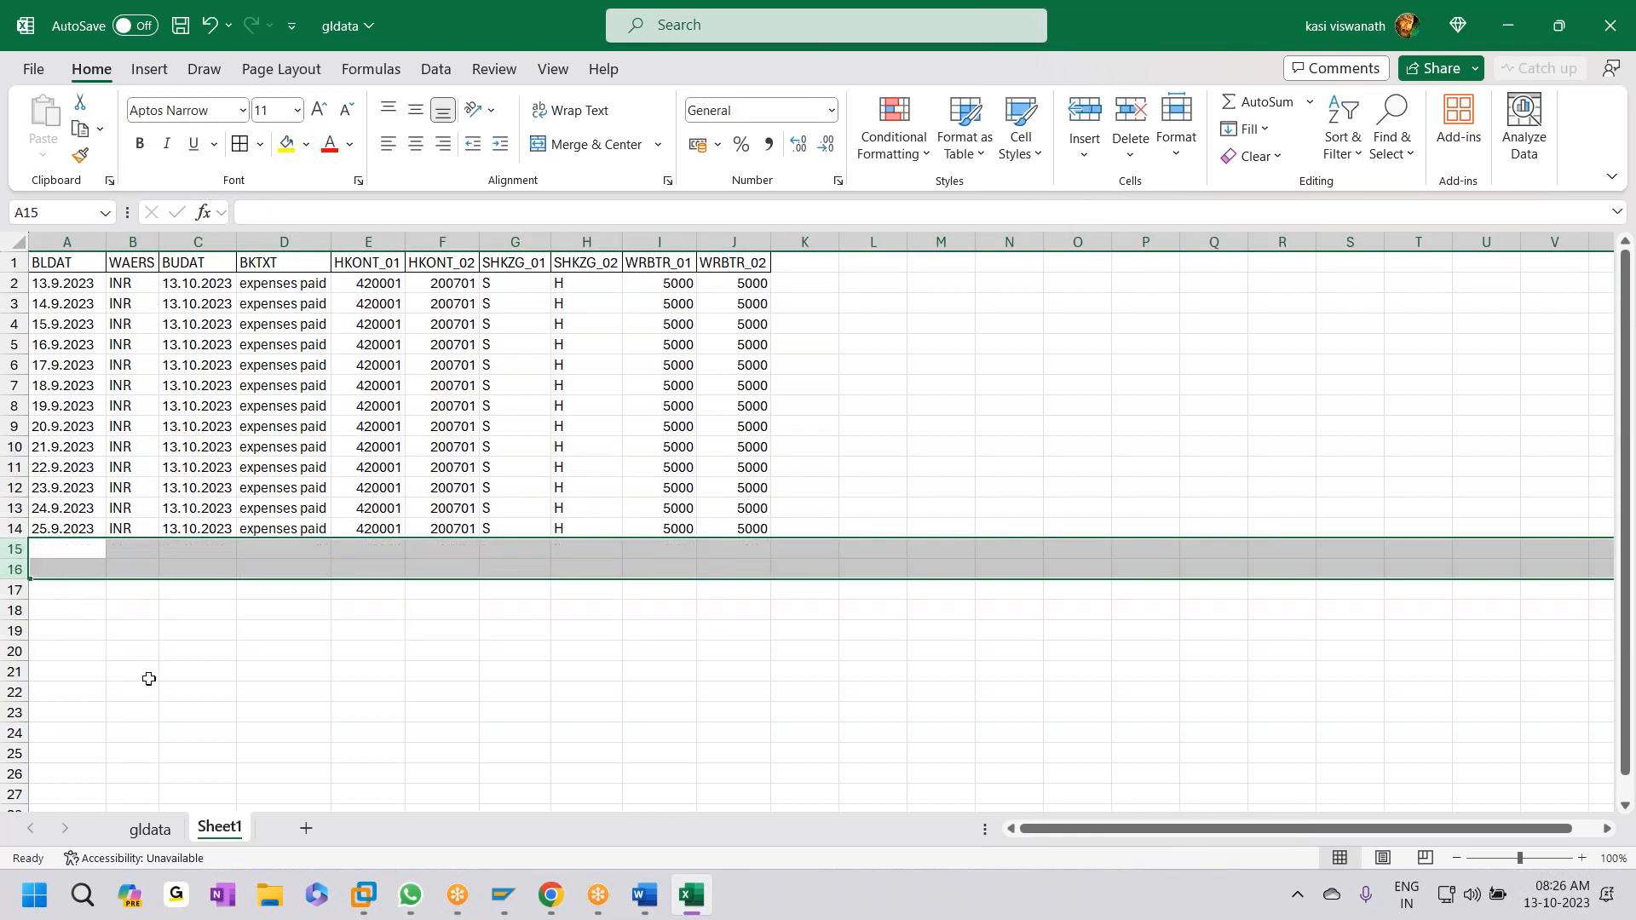
{"action": "left_click_drag", "start_coordinate": [146, 673], "coordinate": [200, 674]}
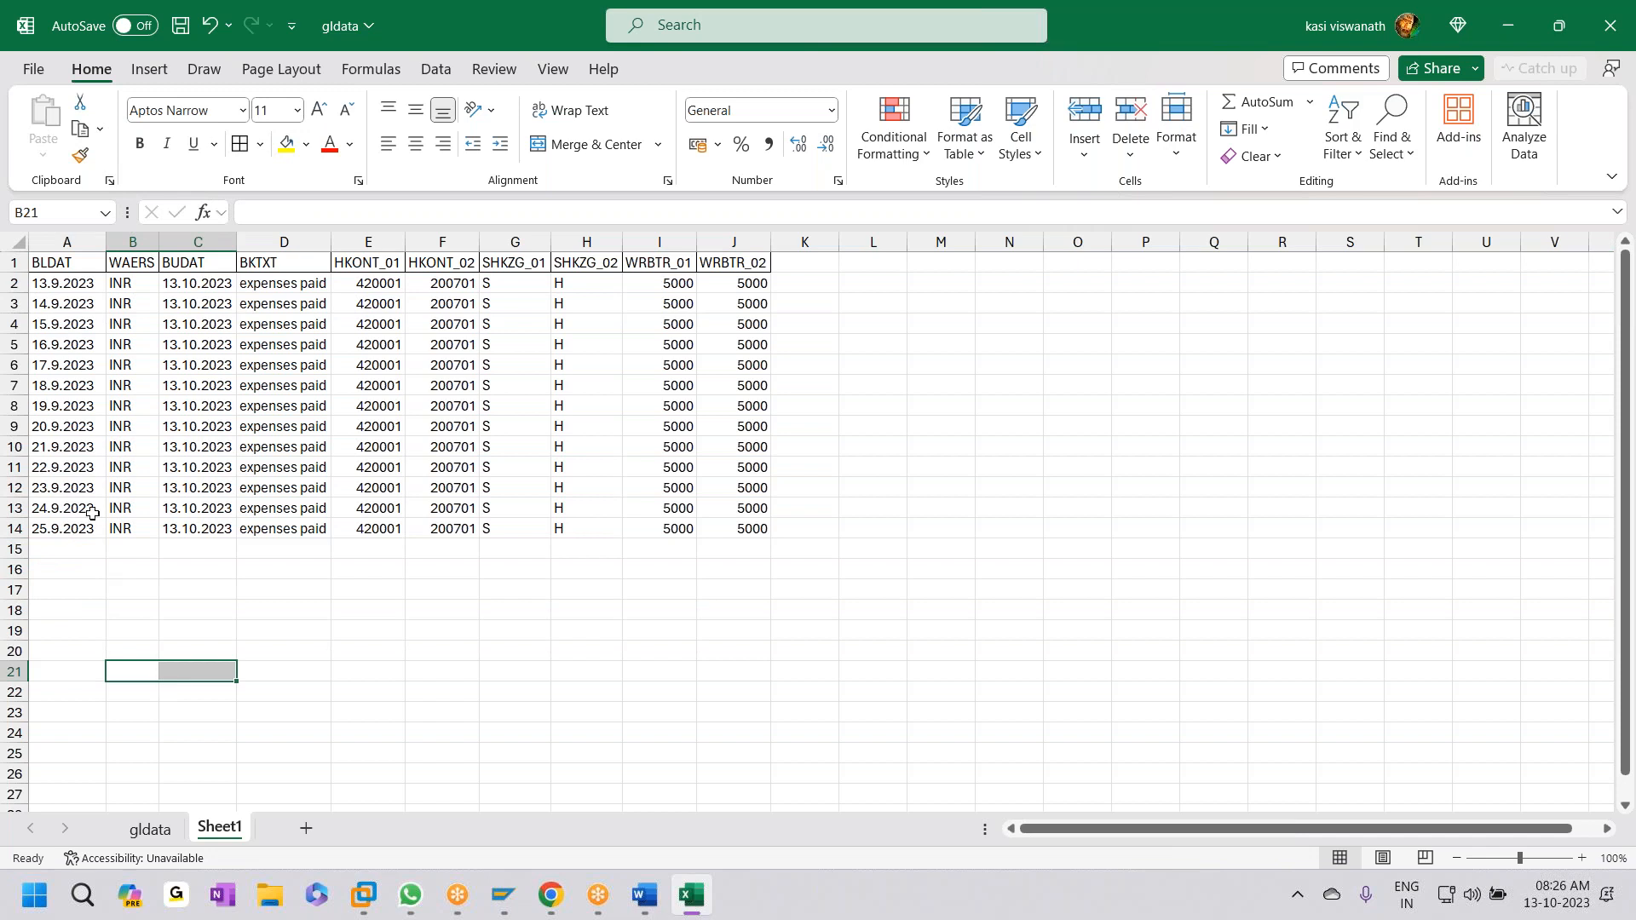
- Copy the BLDAT dates A2:A14 into the BUDAT cells C2:C14
{"action": "left_click", "coordinate": [58, 291]}
{"action": "left_click_drag", "start_coordinate": [58, 291], "coordinate": [39, 516]}
{"action": "key", "text": "ctrl+c"}
{"action": "left_click_drag", "start_coordinate": [196, 290], "coordinate": [196, 526]}
{"action": "key", "text": "ctrl+v"}
- Dismiss the copy selection and save the workbook
{"action": "left_click", "coordinate": [322, 710]}
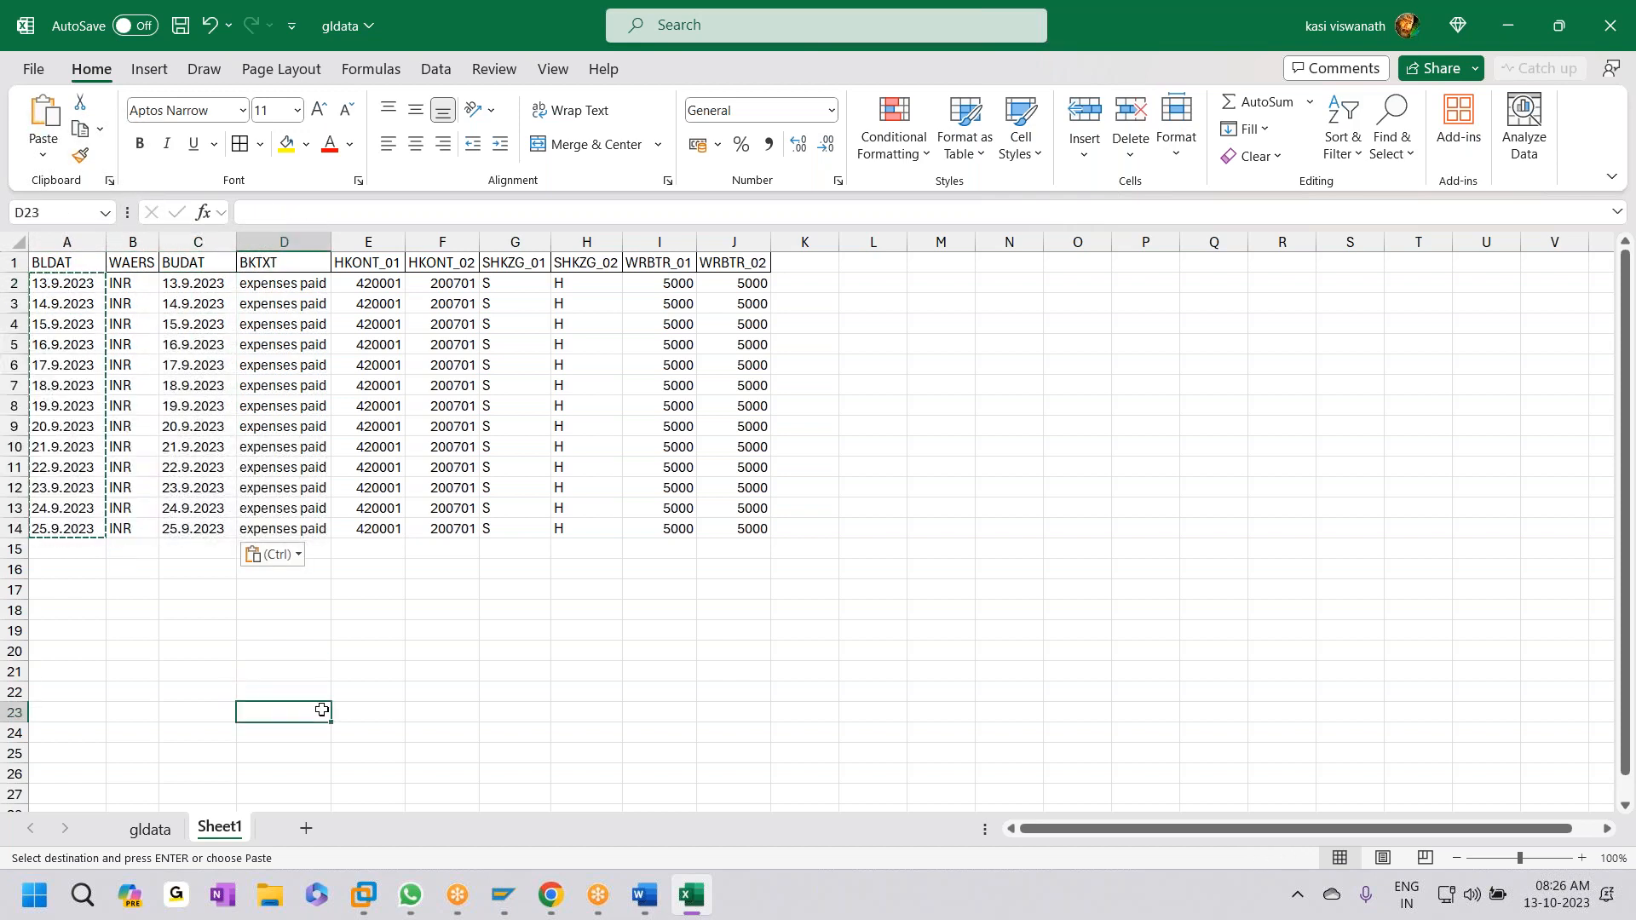
{"action": "key", "text": "Escape"}
{"action": "key", "text": "ctrl+s"}
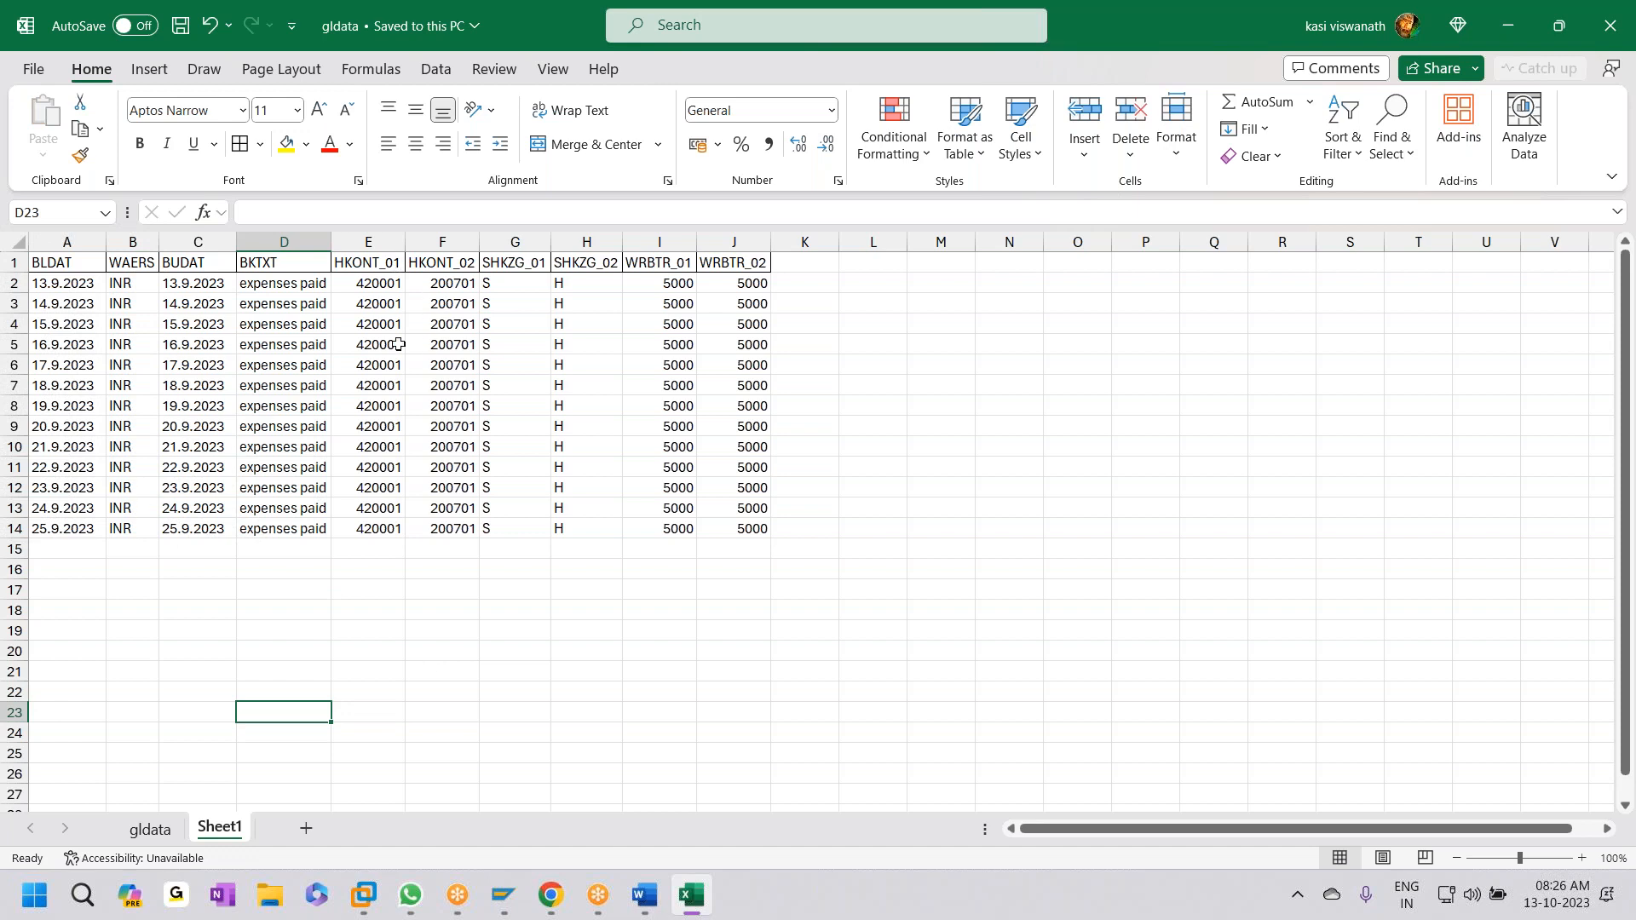
- Duplicate the 13 posting rows A2:J14 starting at row 15
{"action": "left_click_drag", "start_coordinate": [94, 284], "coordinate": [742, 529]}
{"action": "key", "text": "ctrl+c"}
{"action": "left_click", "coordinate": [85, 549]}
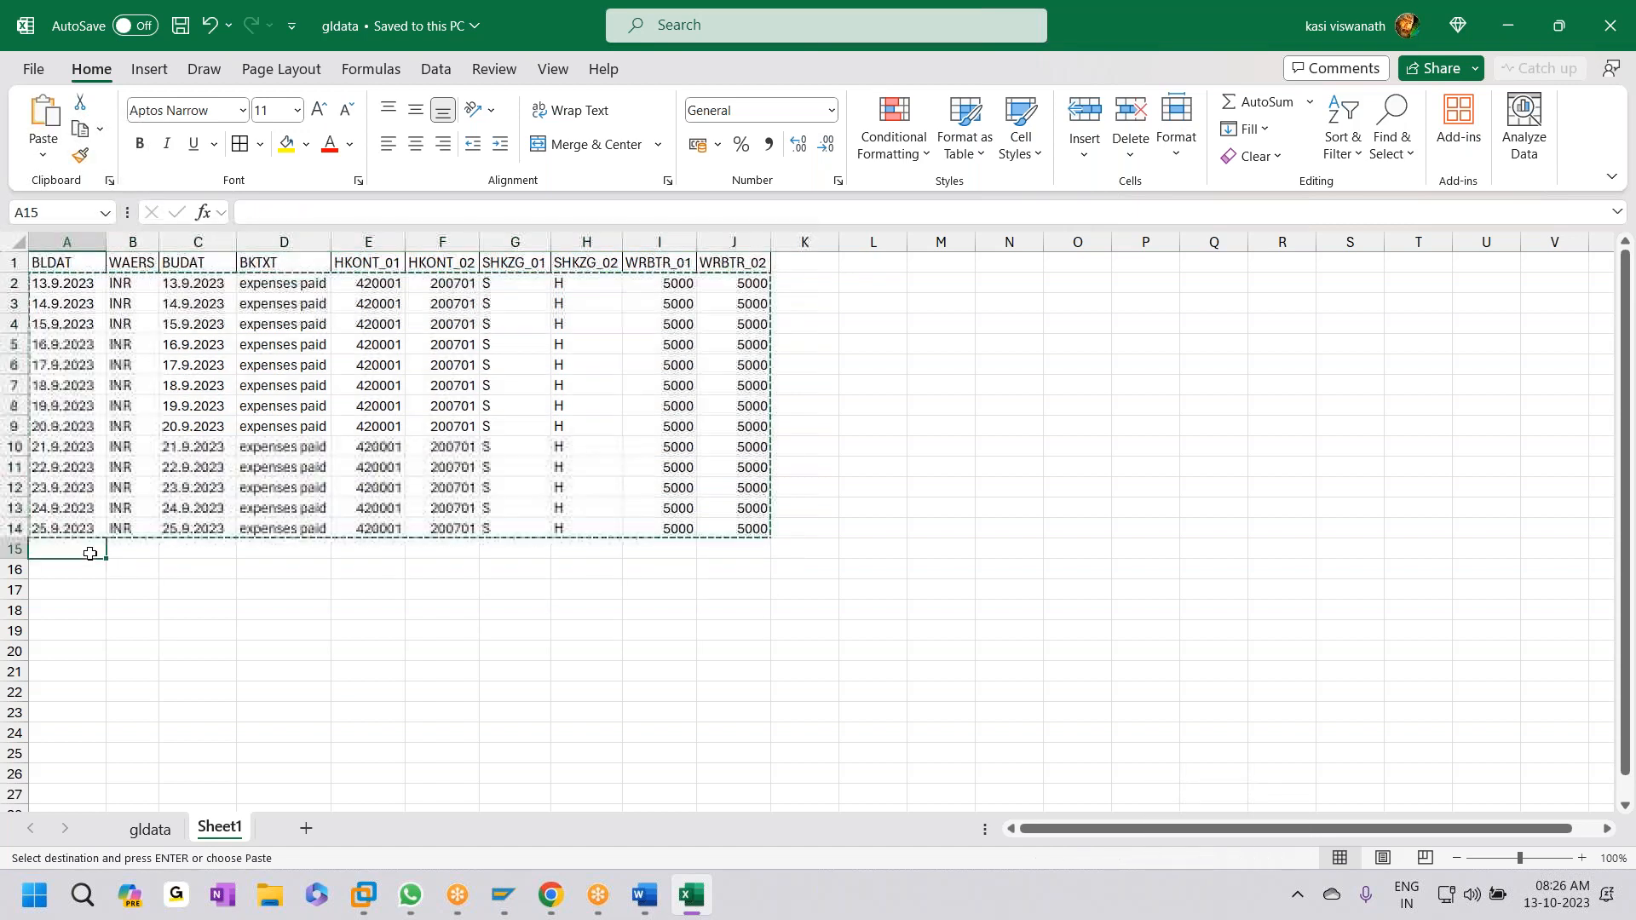
{"action": "key", "text": "ctrl+v"}
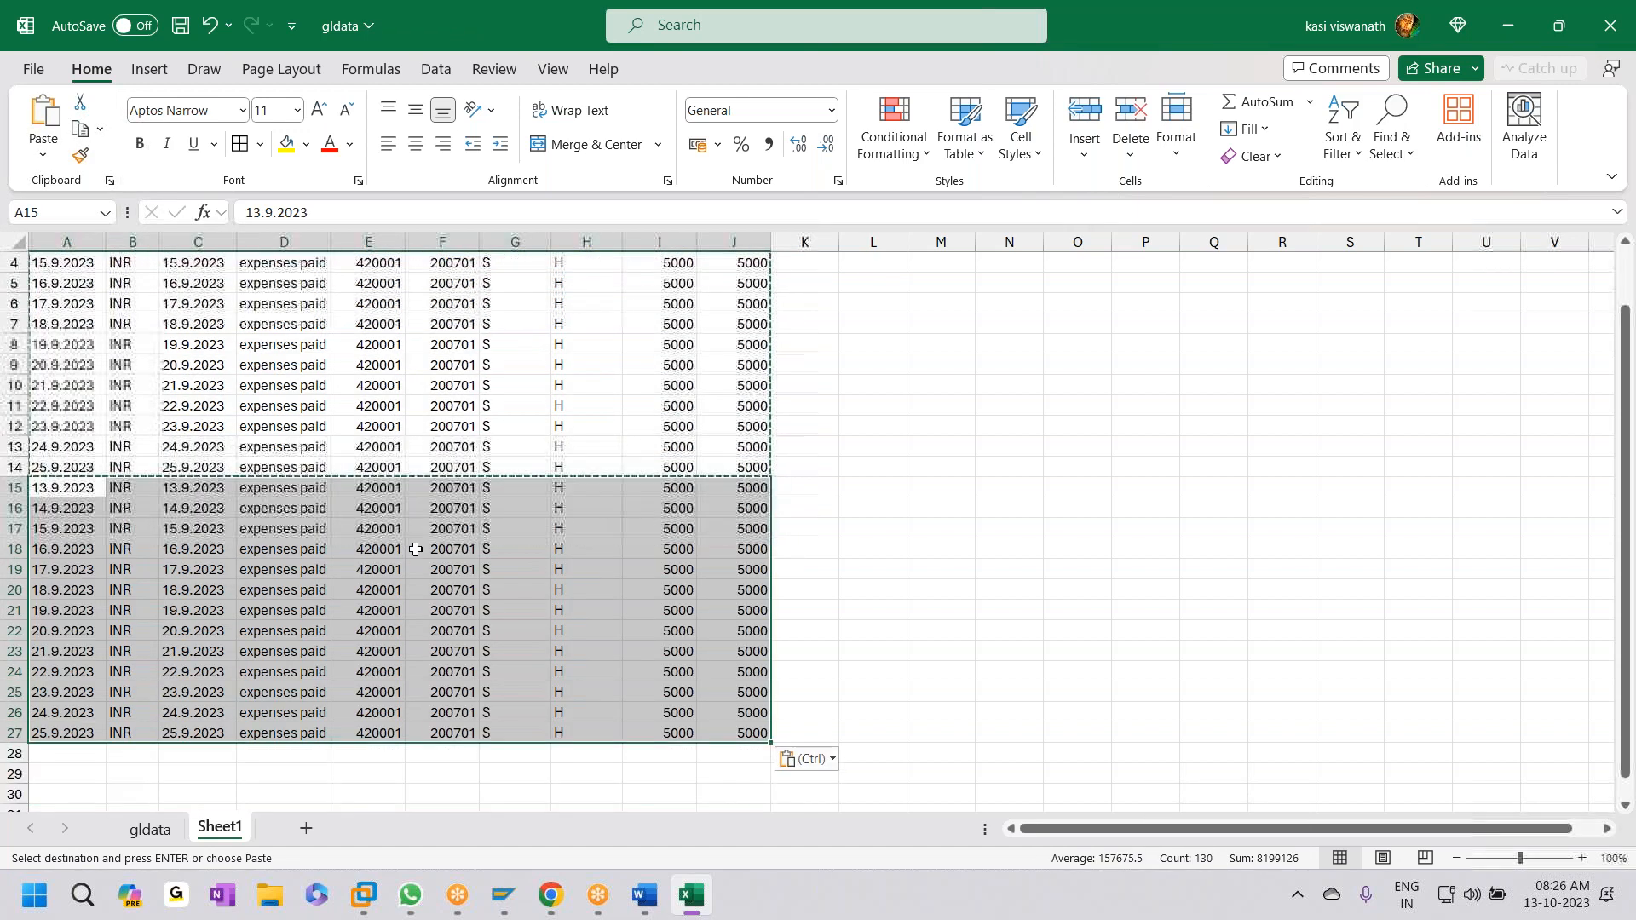
- Change HKONT_01 to 420002 in E15 and fill it down through E27
{"action": "double_click", "coordinate": [381, 485]}
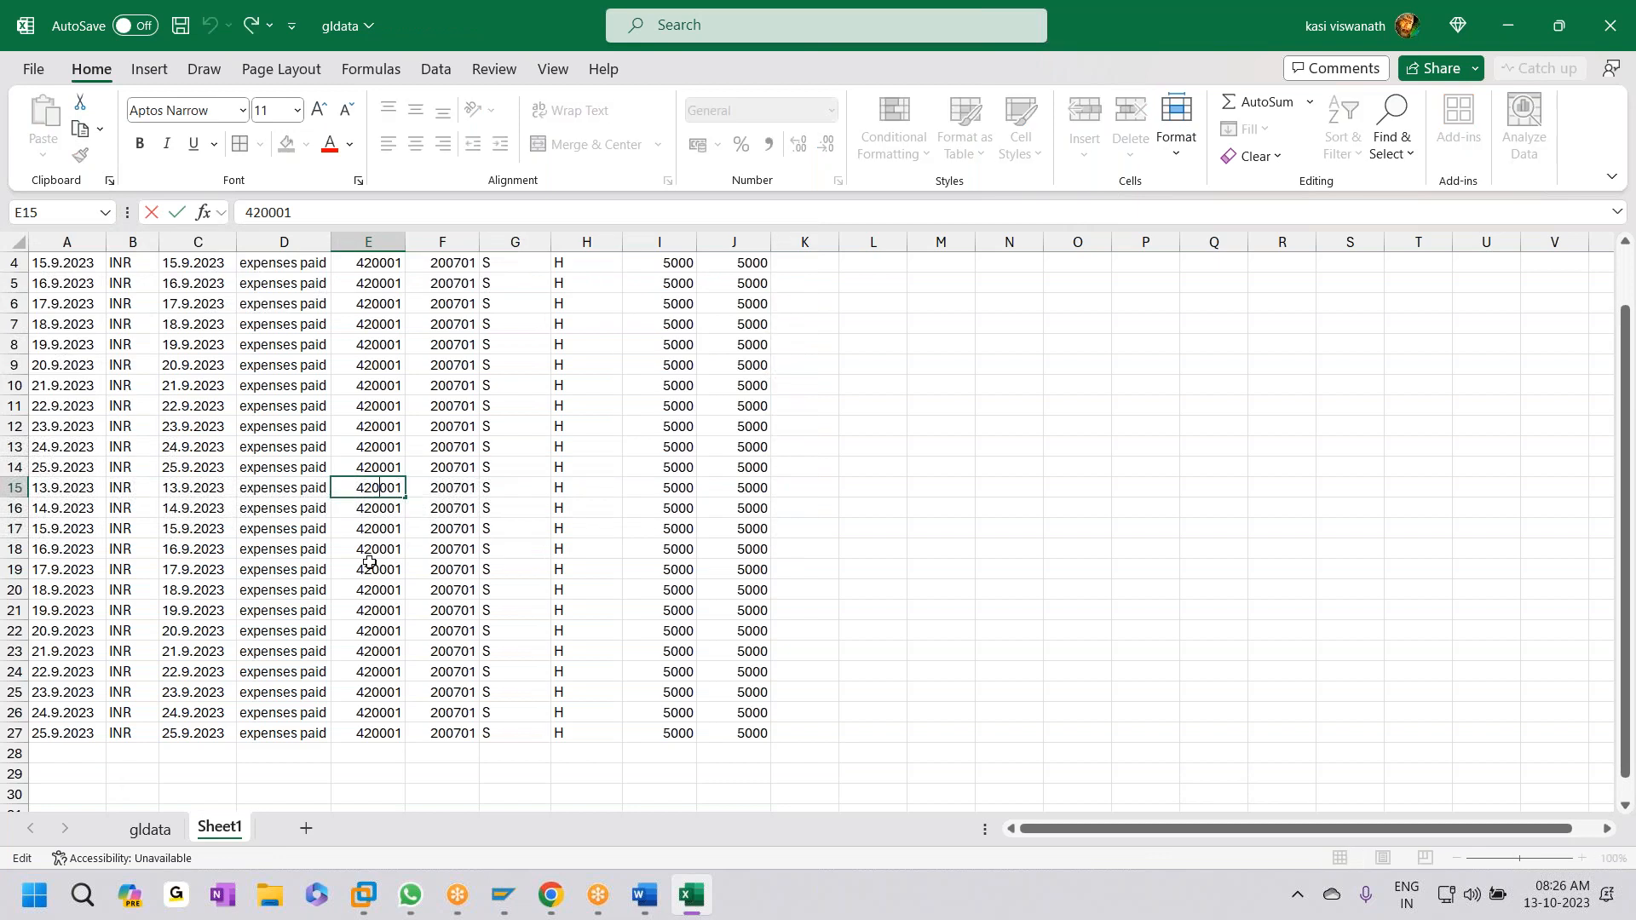
{"action": "key", "text": "Delete"}
{"action": "key", "text": "Delete"}
{"action": "type", "text": "02"}
{"action": "left_click_drag", "start_coordinate": [403, 542], "coordinate": [412, 546]}
{"action": "left_click", "coordinate": [386, 488]}
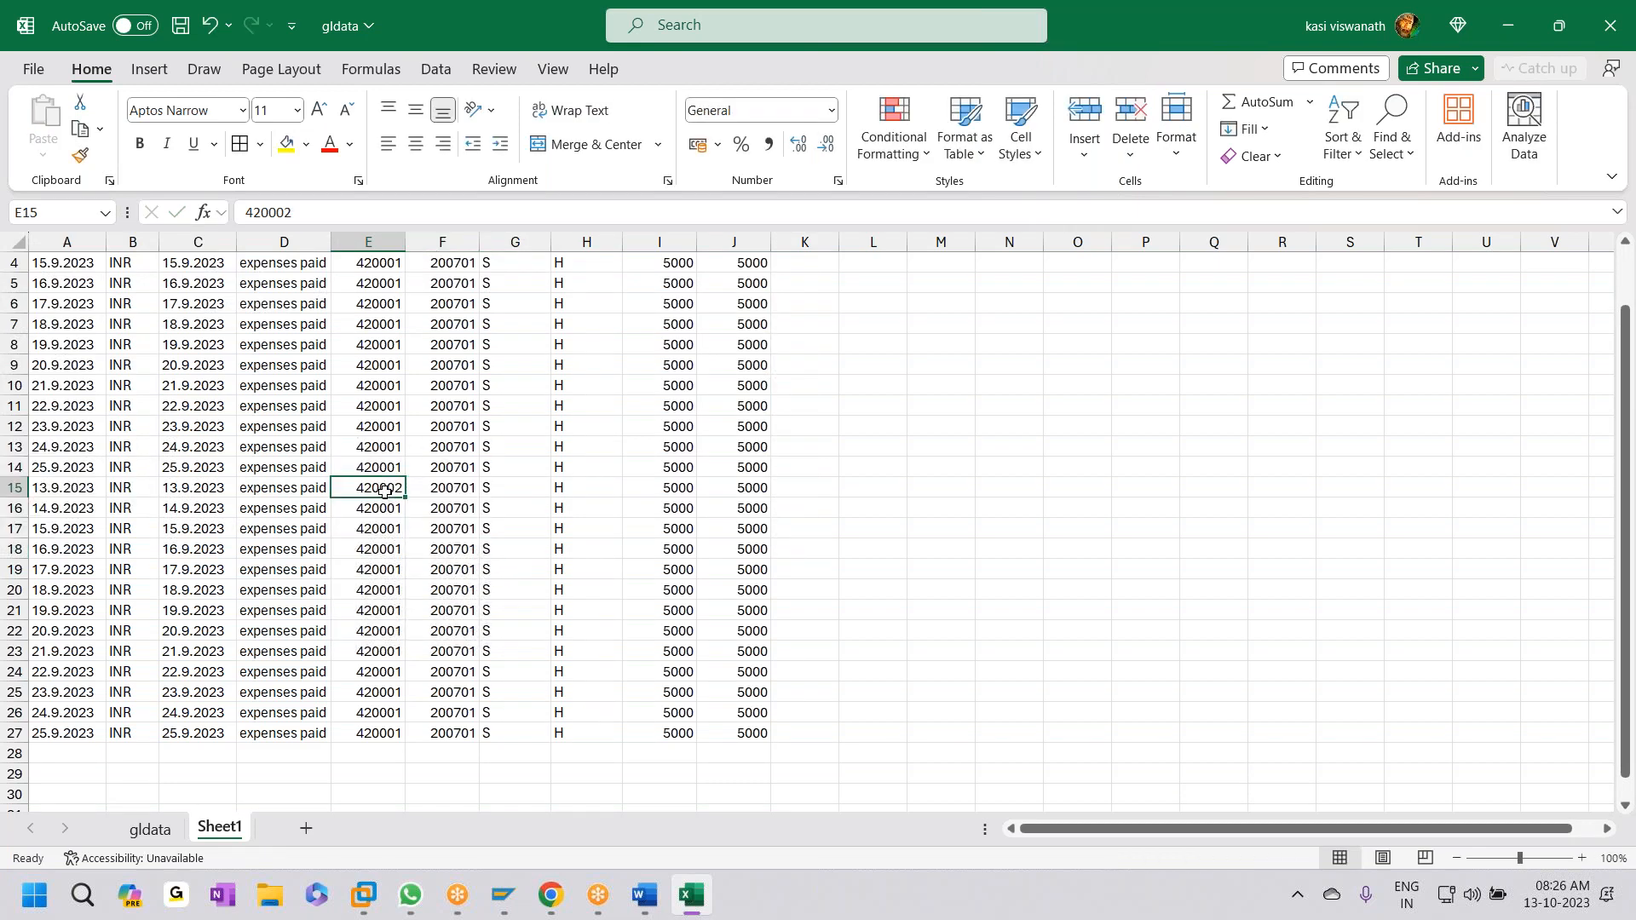
{"action": "key", "text": "shift+Down"}
{"action": "key", "text": "shift+Down"}
{"action": "key", "text": "shift+Down"}
{"action": "key", "text": "shift+Down"}
{"action": "key", "text": "shift+Down"}
{"action": "key", "text": "shift+Down"}
{"action": "key", "text": "shift+Down"}
{"action": "key", "text": "shift+Down"}
{"action": "key", "text": "shift+Down"}
{"action": "key", "text": "shift+Down"}
{"action": "key", "text": "shift+Down"}
{"action": "key", "text": "shift+Down"}
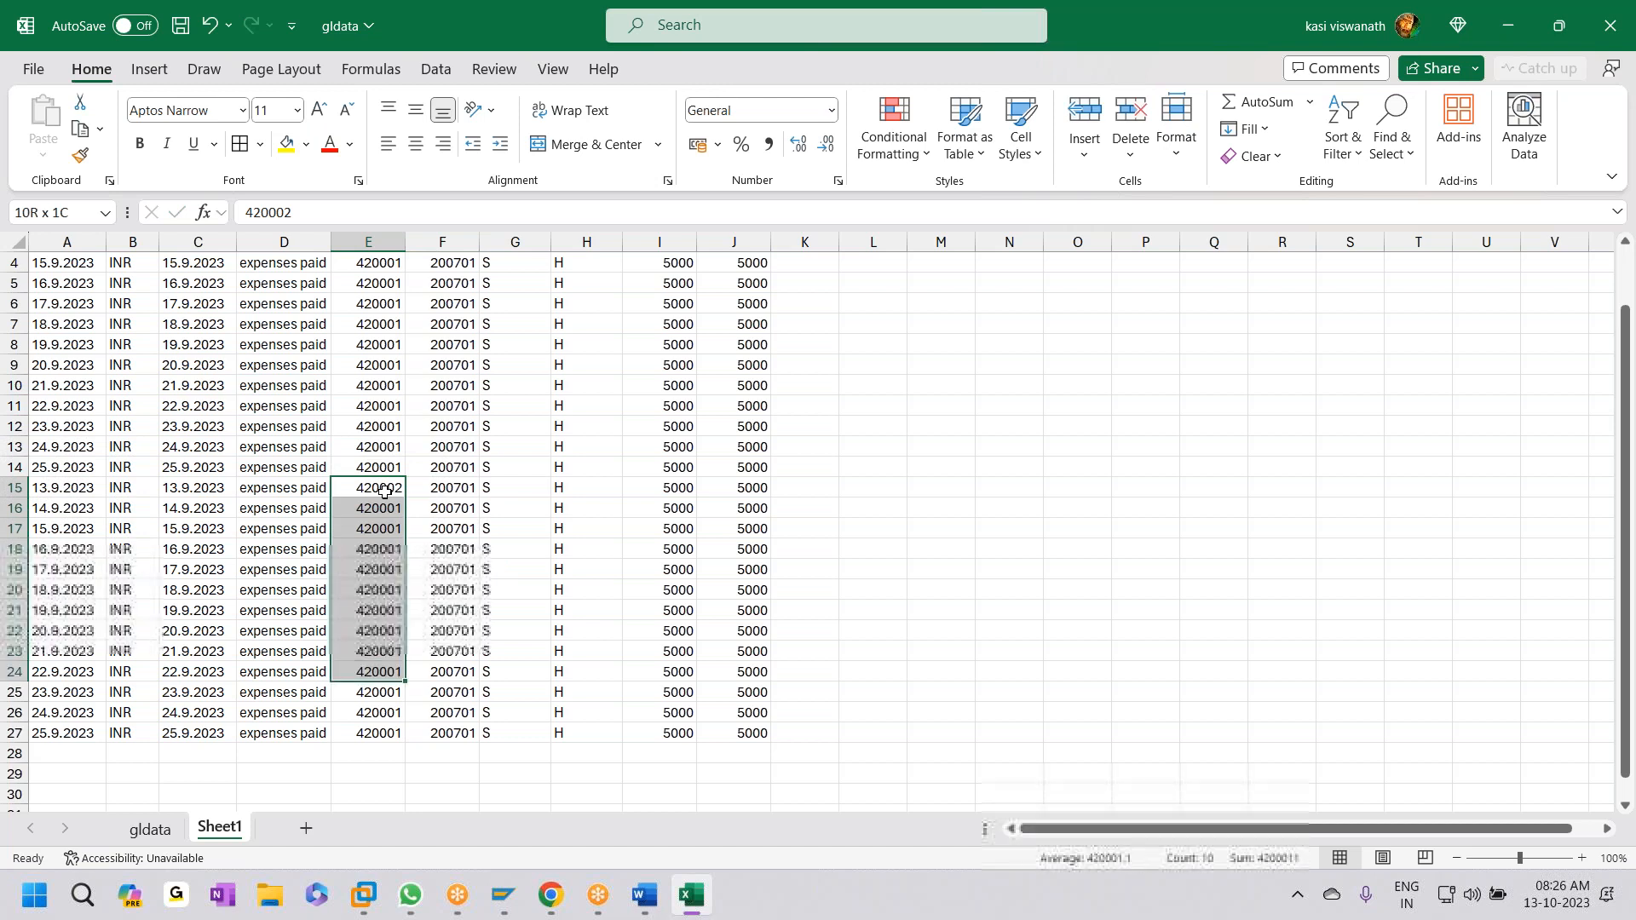
{"action": "key", "text": "ctrl+d"}
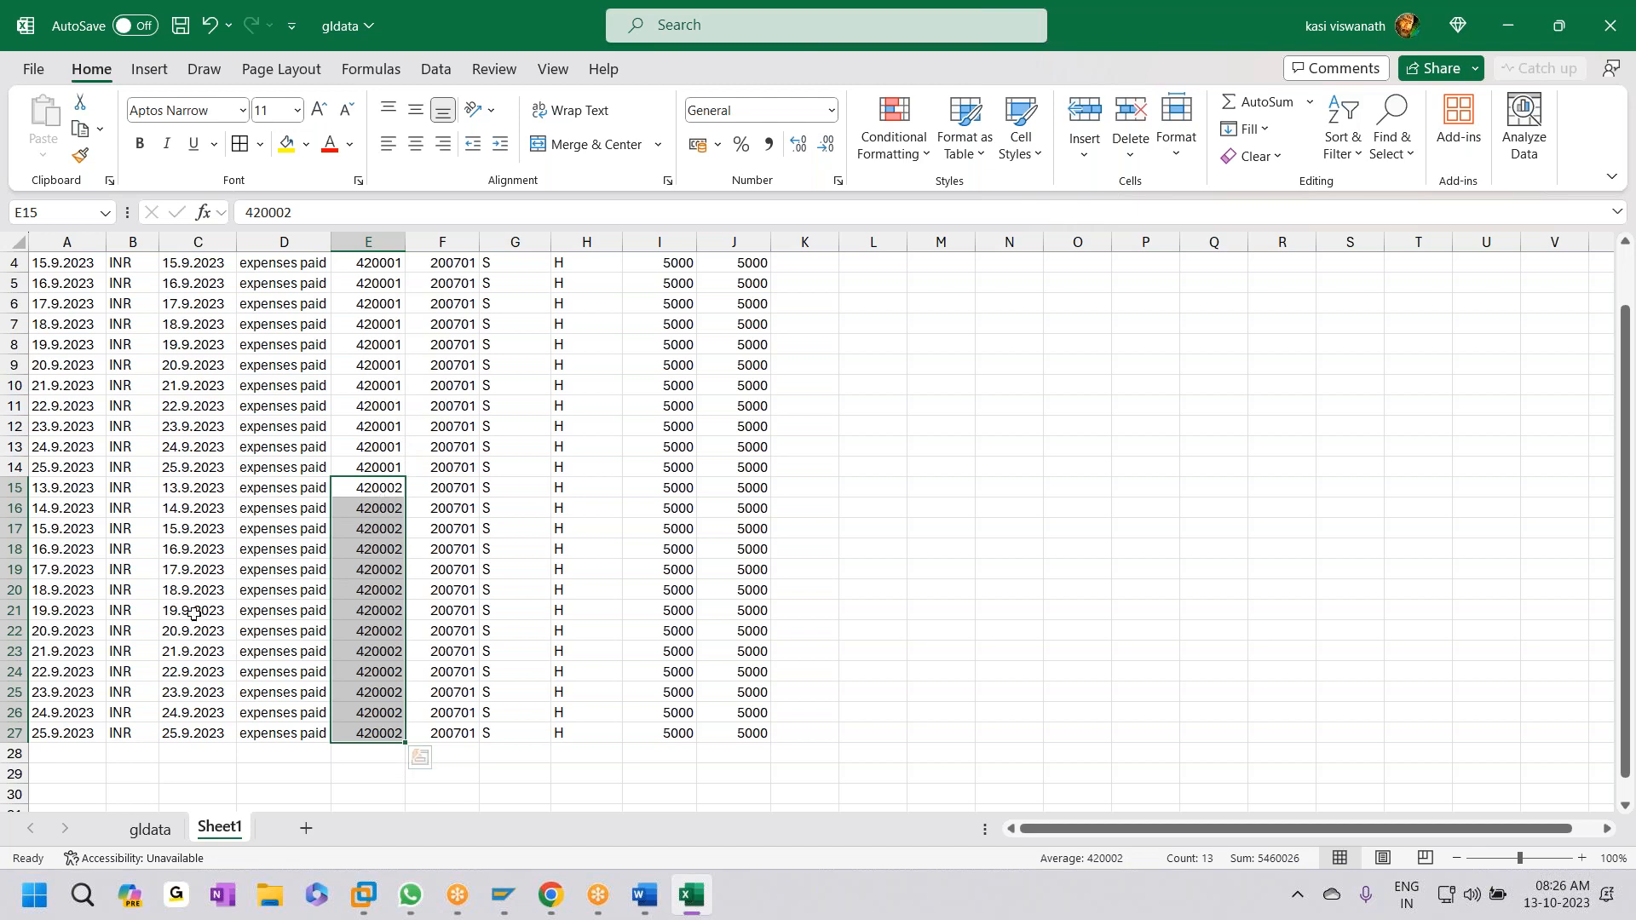
- Check that the posting data in columns A to J ends at row 27
{"action": "scroll", "coordinate": [65, 408], "scroll_direction": "up", "scroll_amount": 1}
{"action": "left_click", "coordinate": [74, 291]}
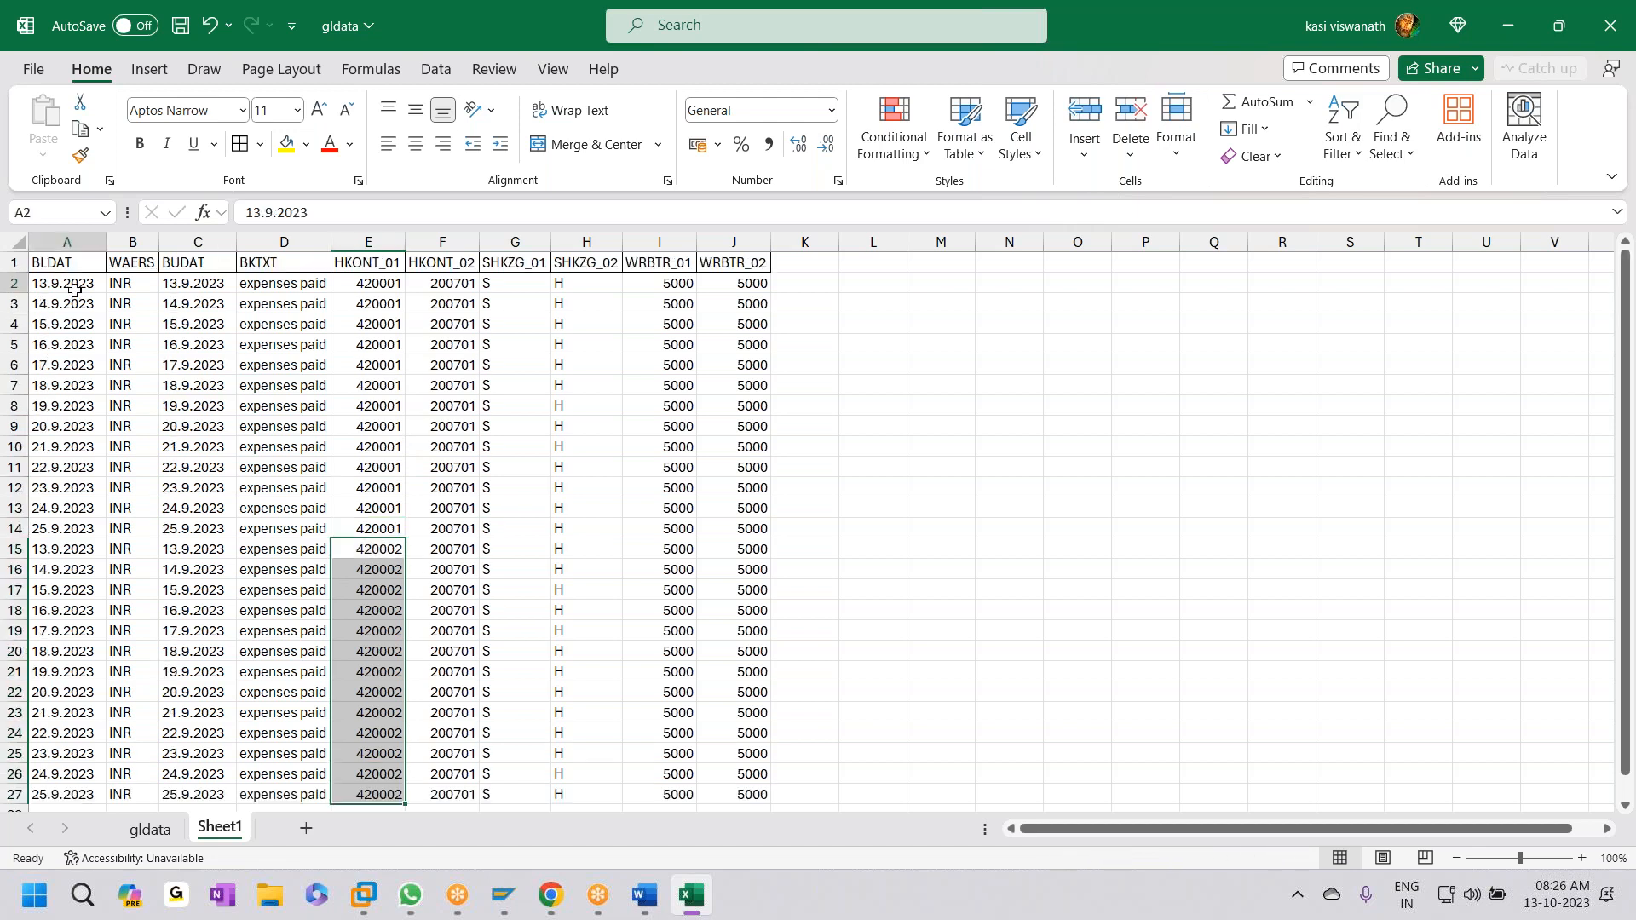
{"action": "left_click_drag", "start_coordinate": [74, 294], "coordinate": [750, 805]}
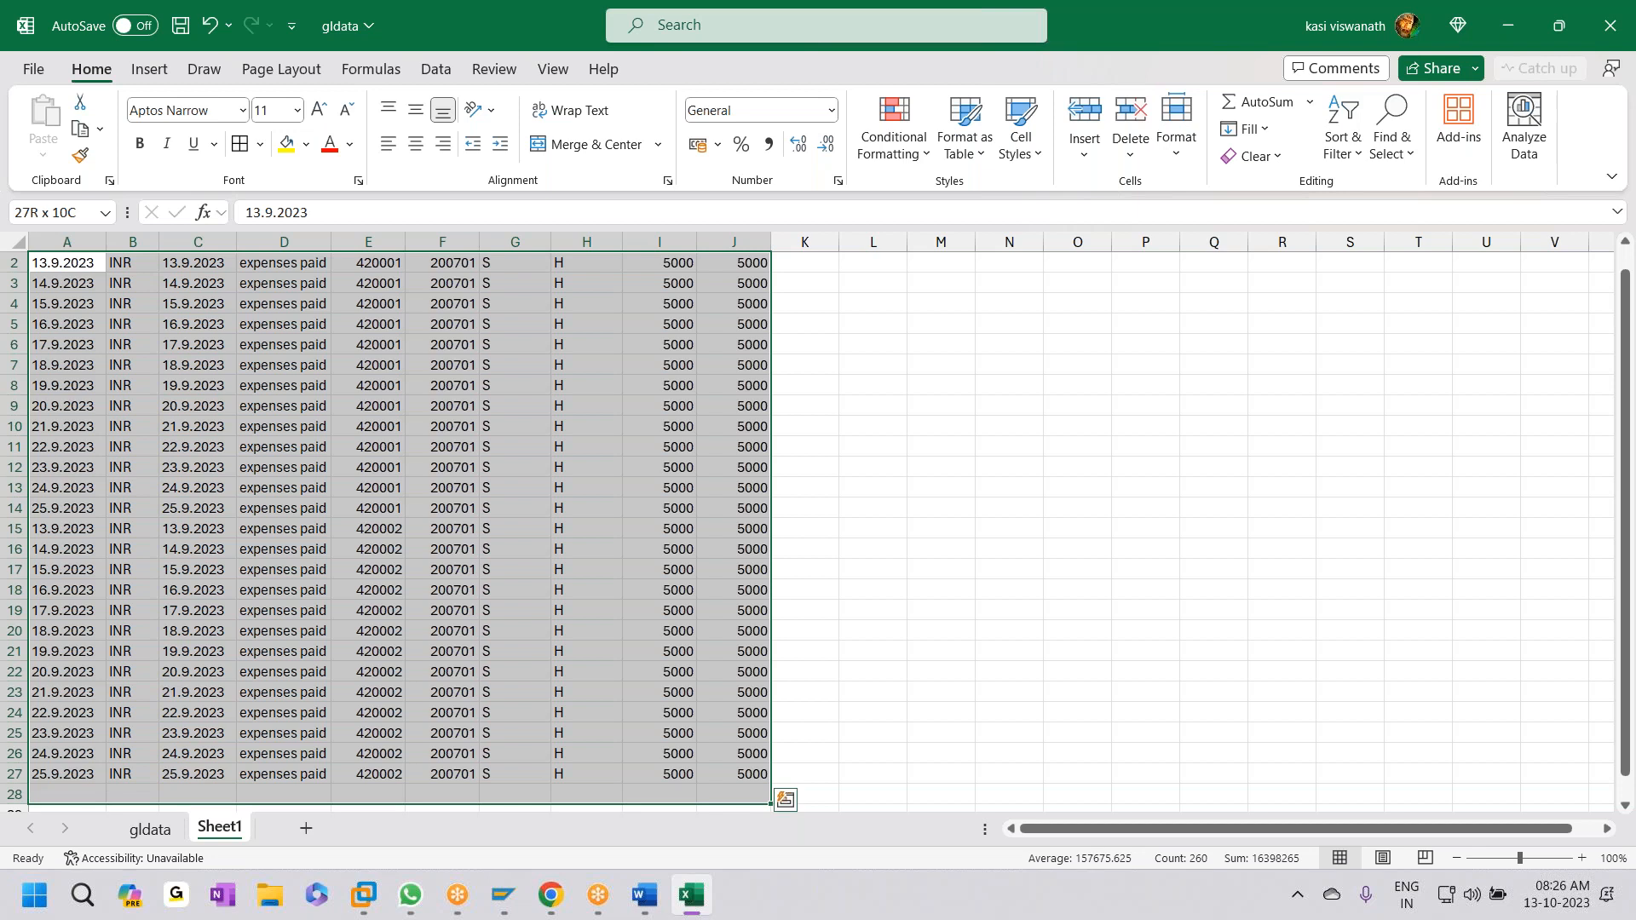
{"action": "key", "text": "shift+Up"}
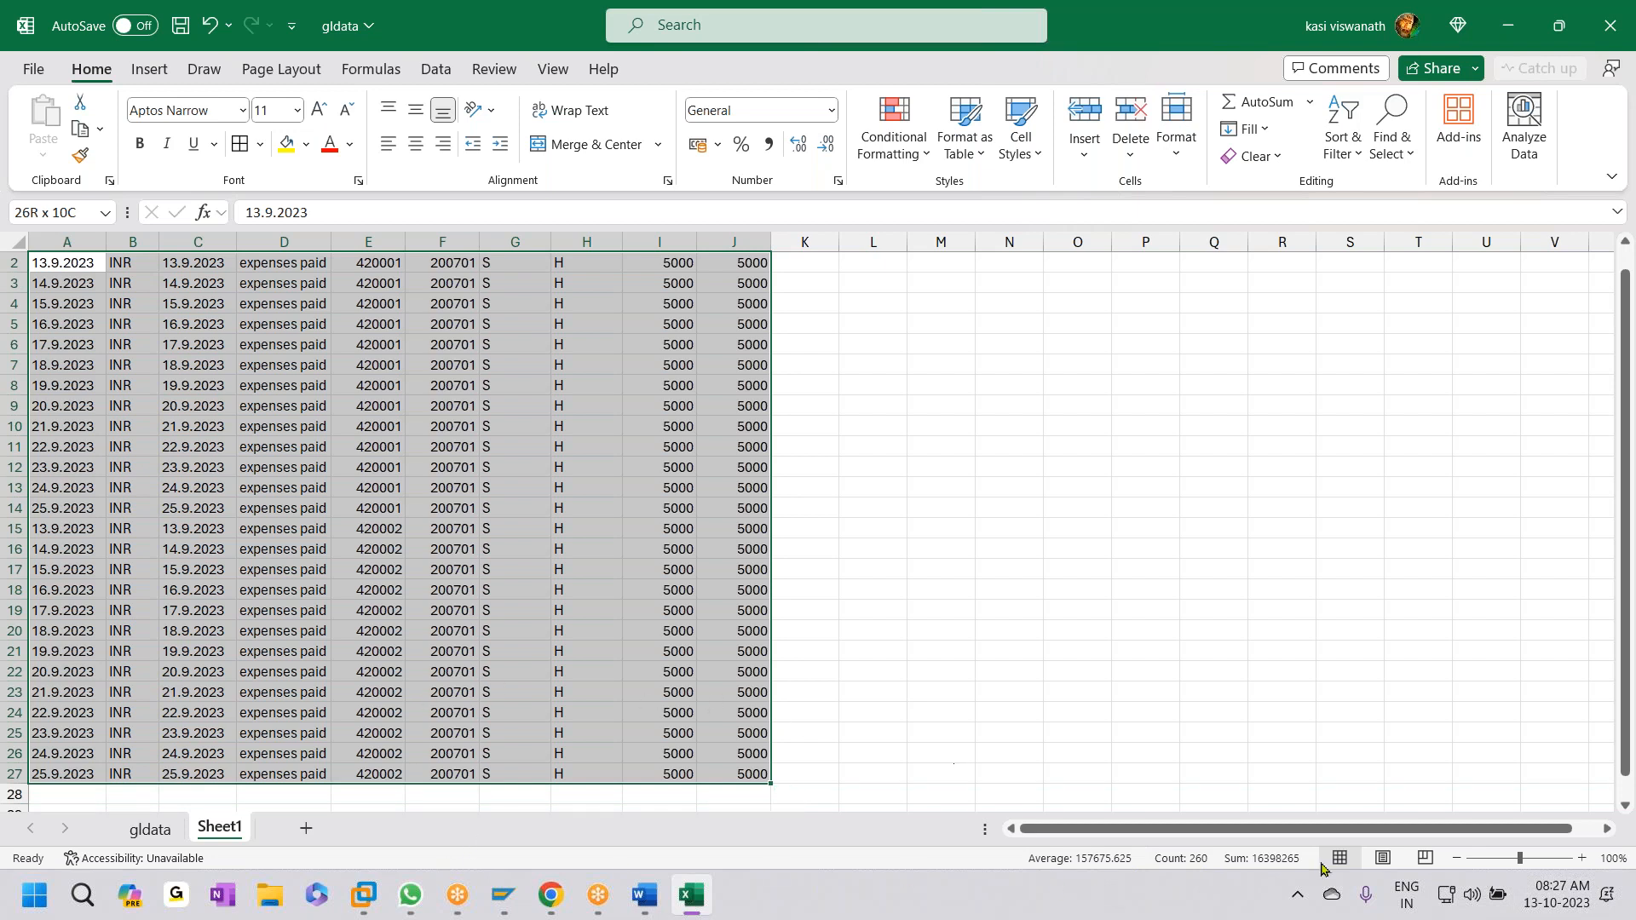
{"action": "scroll", "coordinate": [223, 656], "scroll_direction": "up", "scroll_amount": 1}
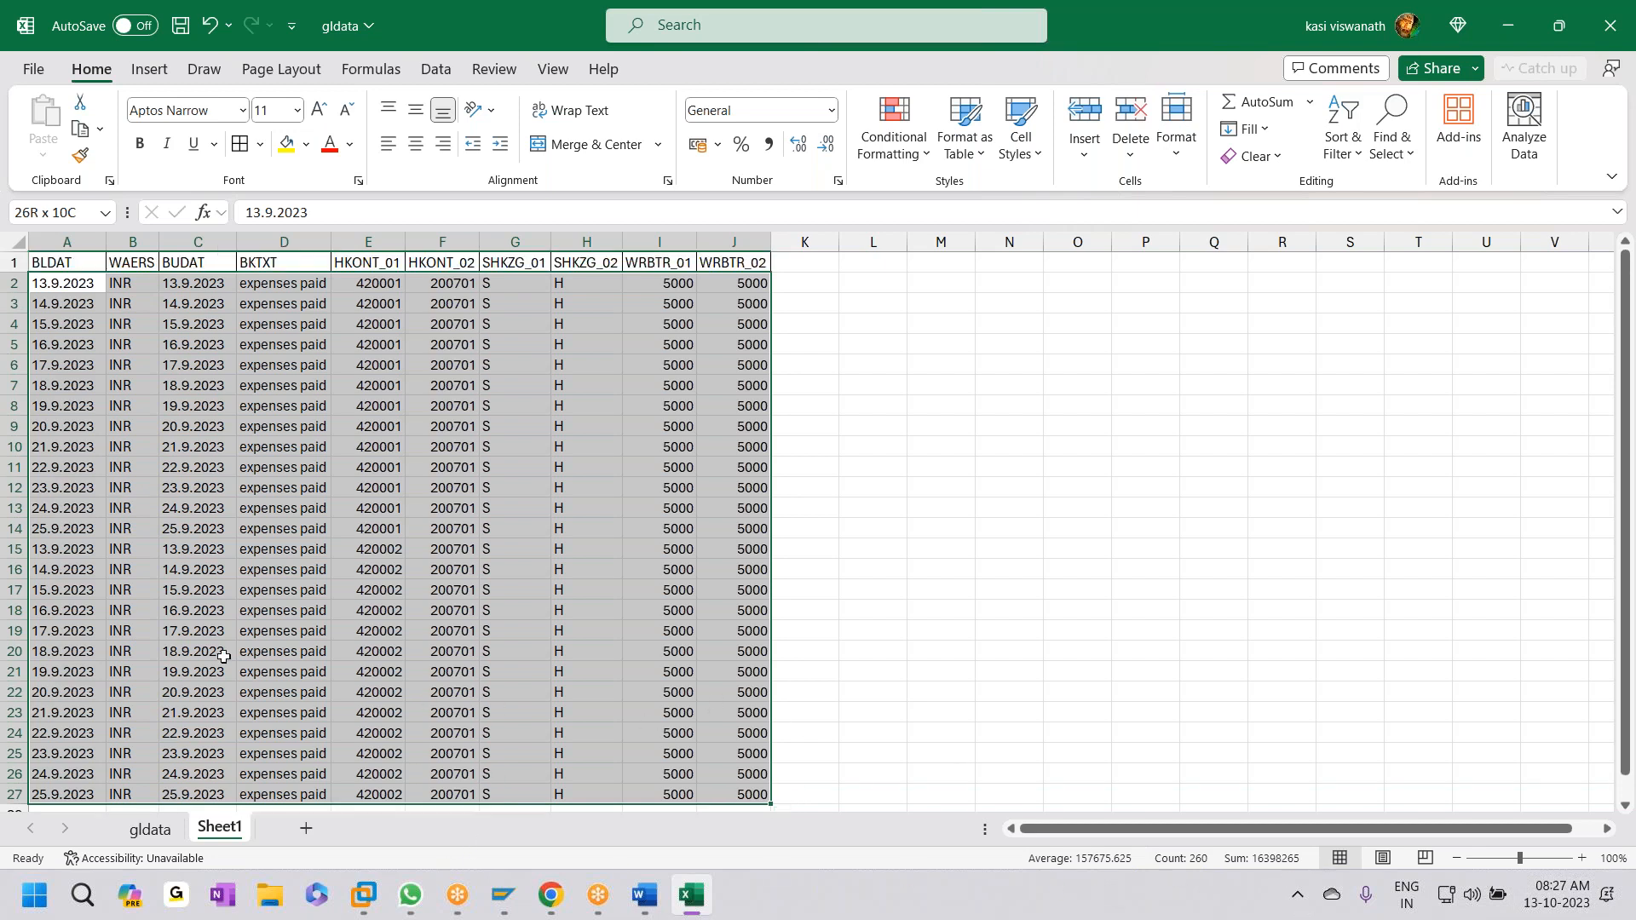
{"action": "left_click", "coordinate": [371, 578]}
{"action": "left_click", "coordinate": [68, 288]}
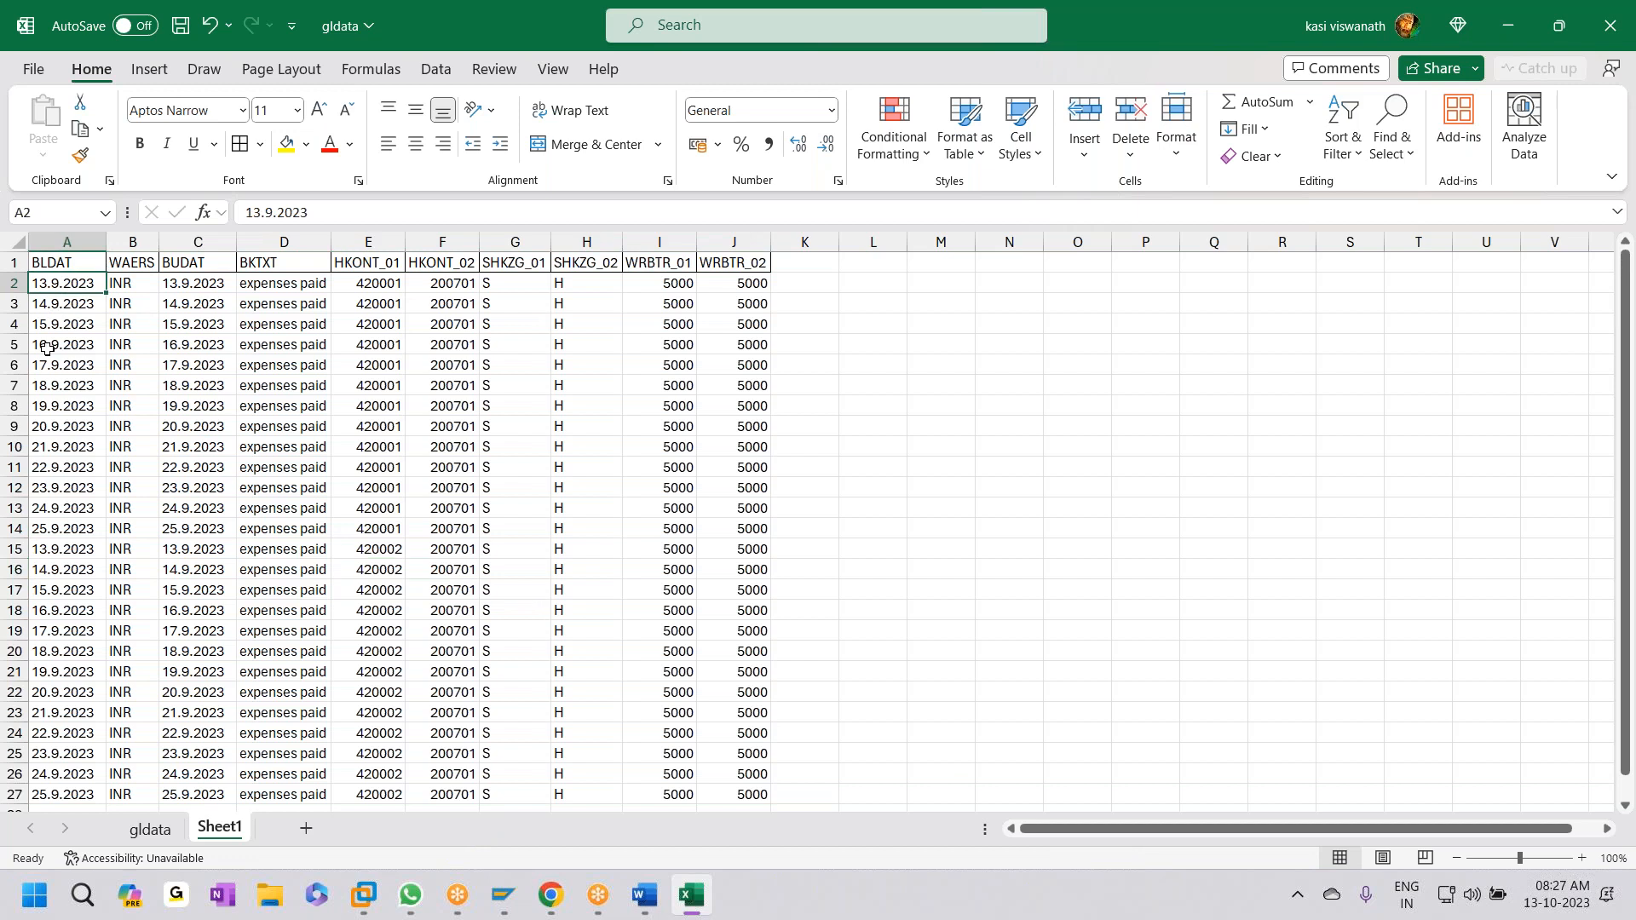
{"action": "key", "text": "ctrl+shift+Down"}
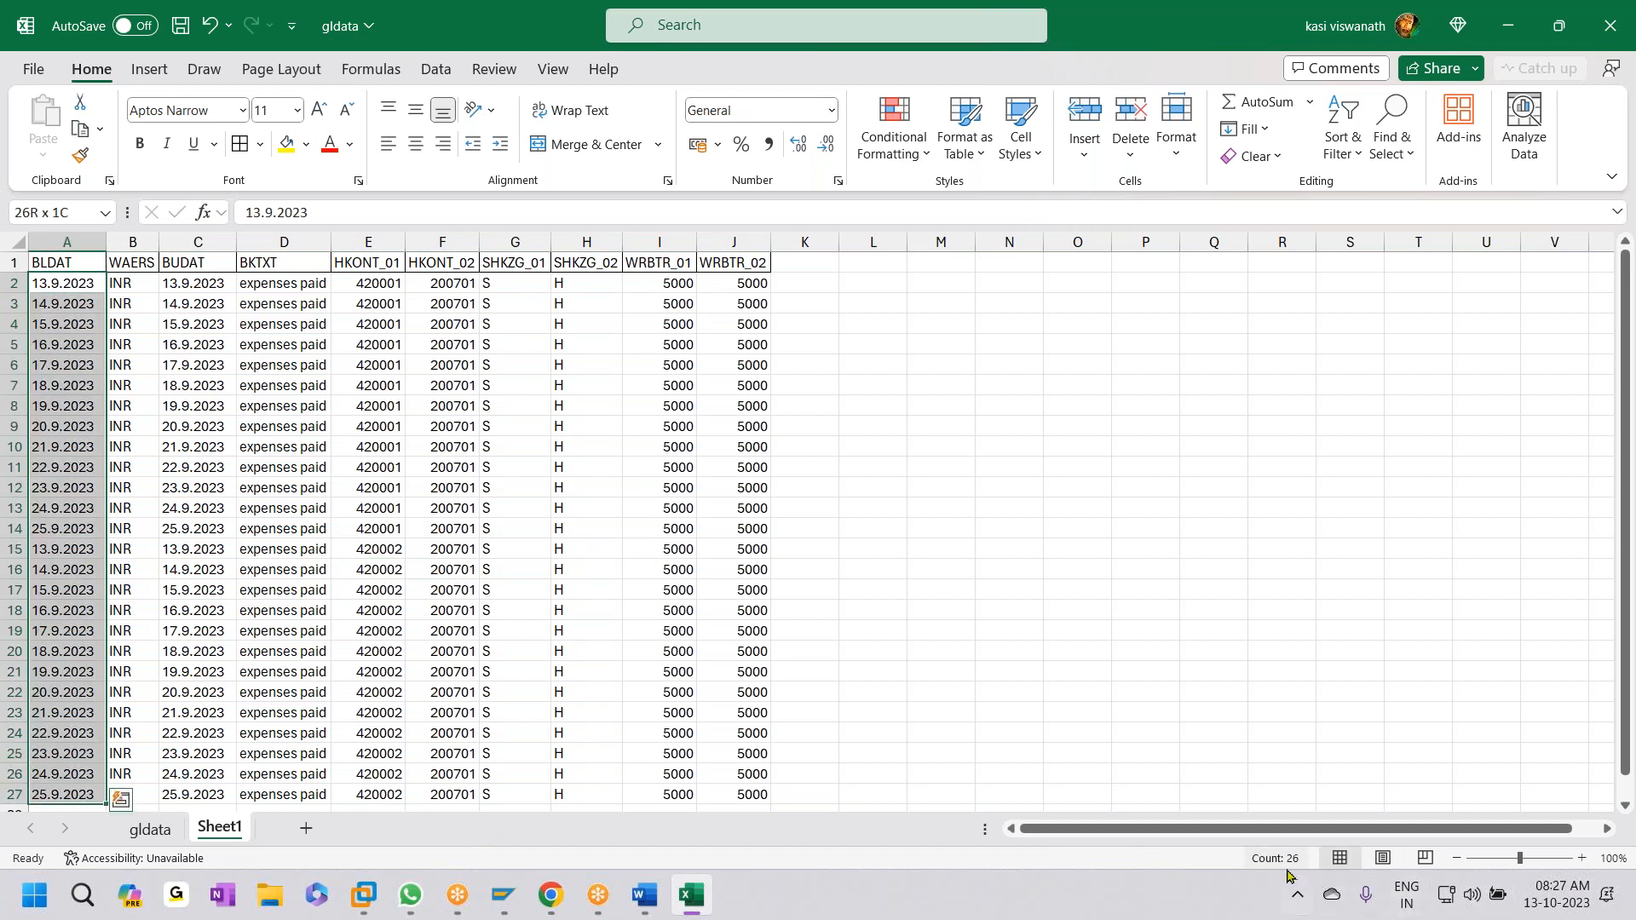
{"action": "scroll", "coordinate": [256, 571], "scroll_direction": "down", "scroll_amount": 2}
{"action": "left_click", "coordinate": [256, 569]}
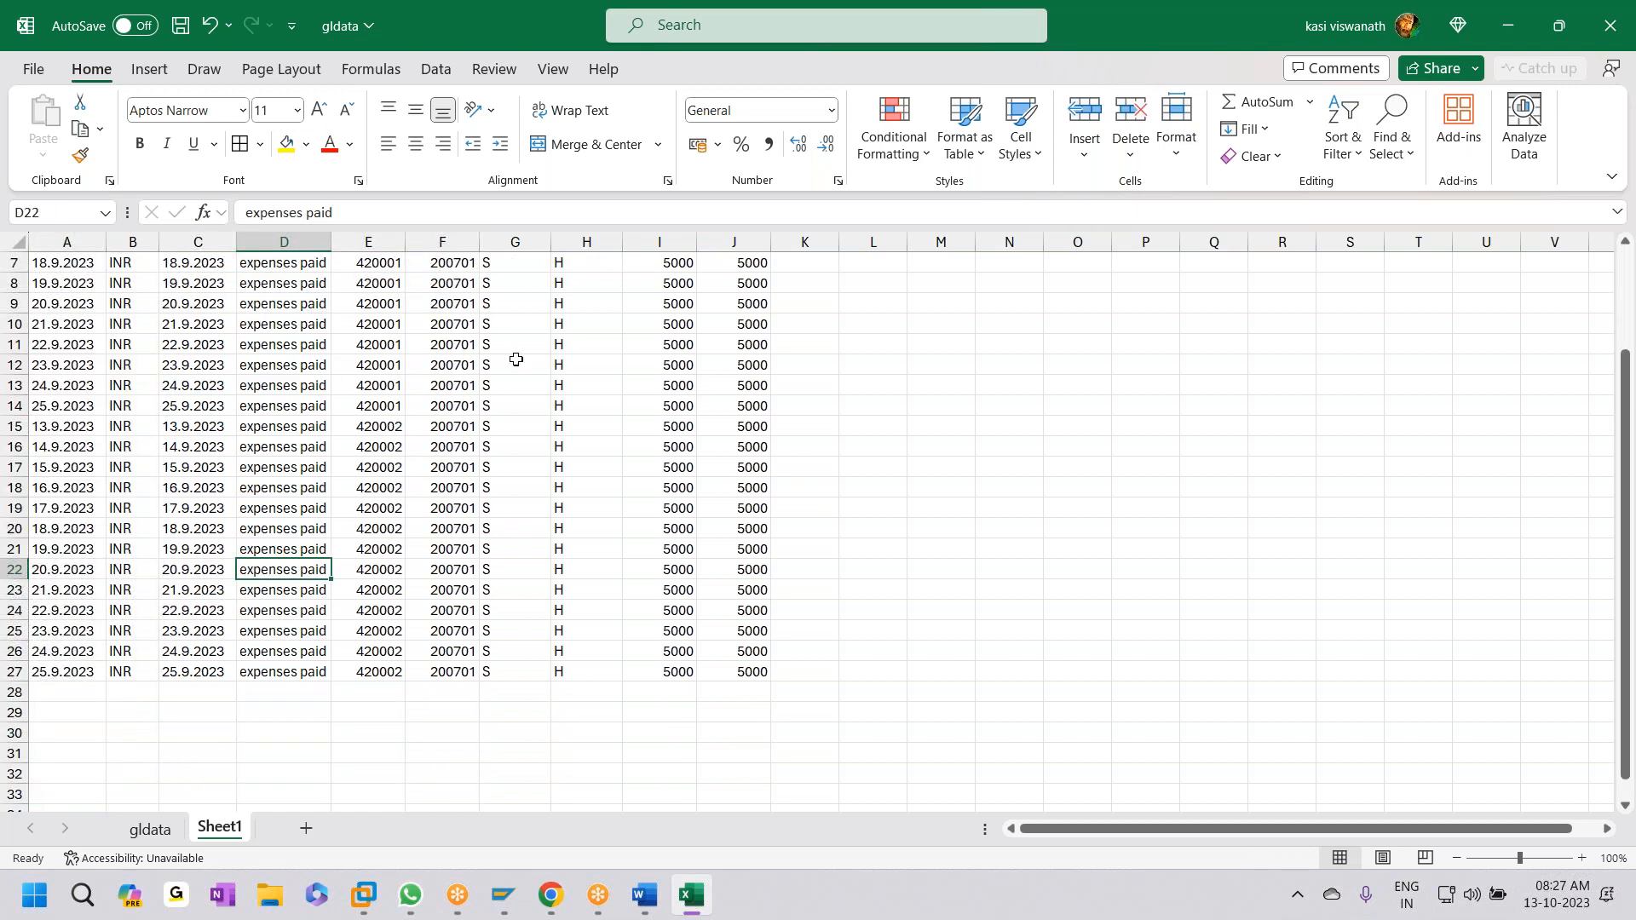
- Set amounts to 25000 in I15:I27 and J15:J27, then save the workbook
{"action": "left_click", "coordinate": [679, 426]}
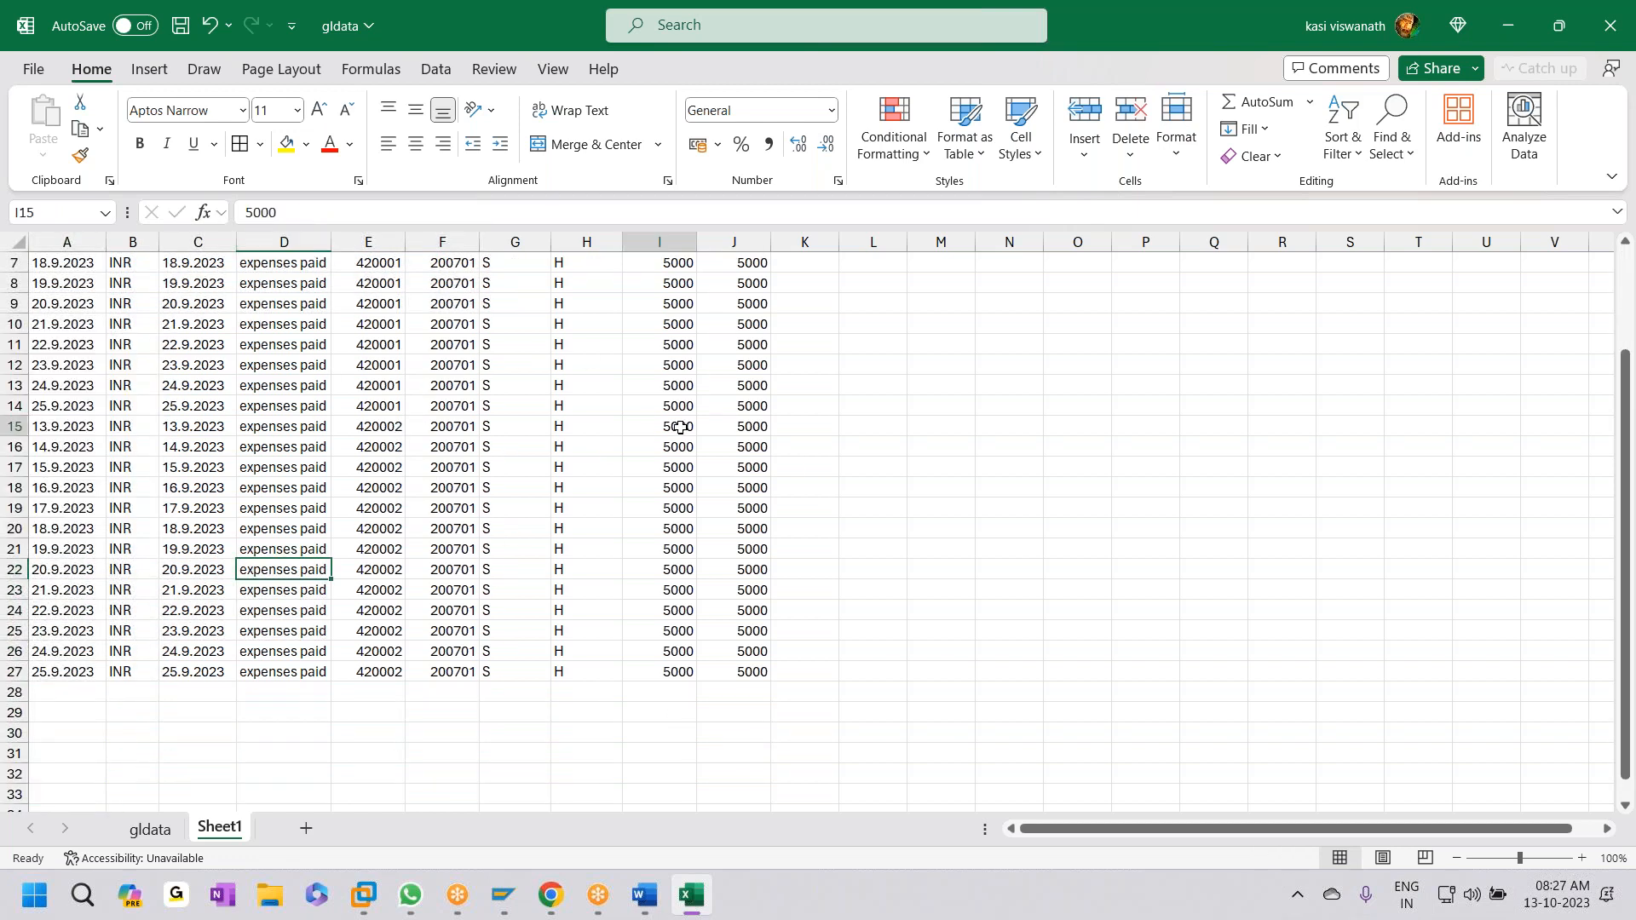
{"action": "type", "text": "25000"}
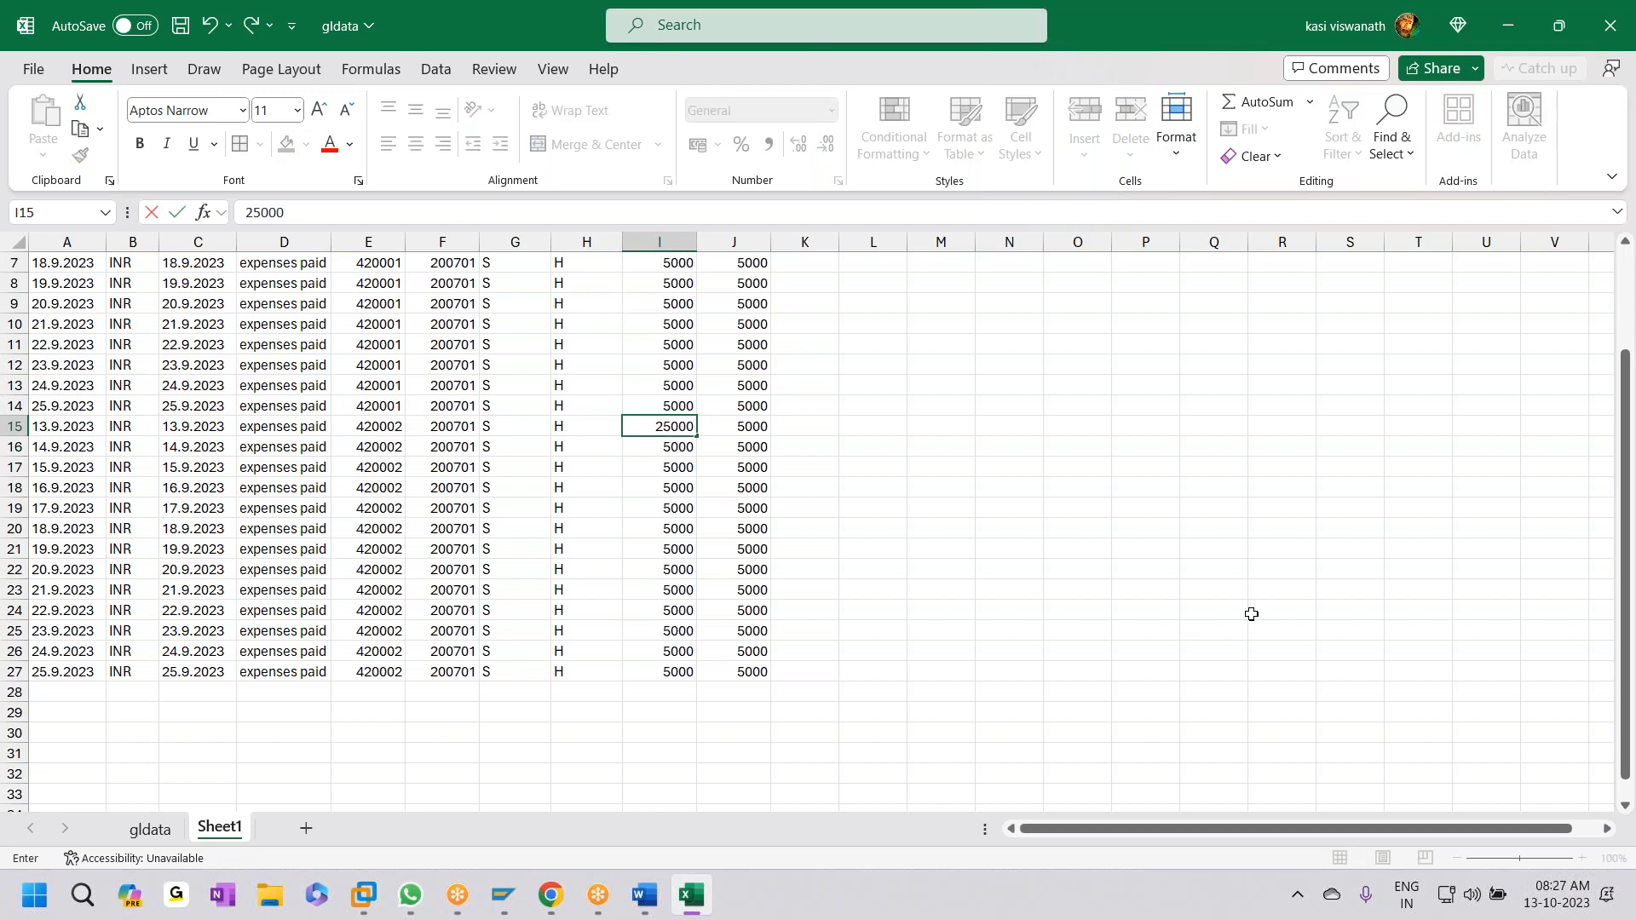
{"action": "key", "text": "ctrl+Return"}
{"action": "key", "text": "ctrl+shift+Down"}
{"action": "key", "text": "ctrl+d"}
{"action": "key", "text": "ctrl+c"}
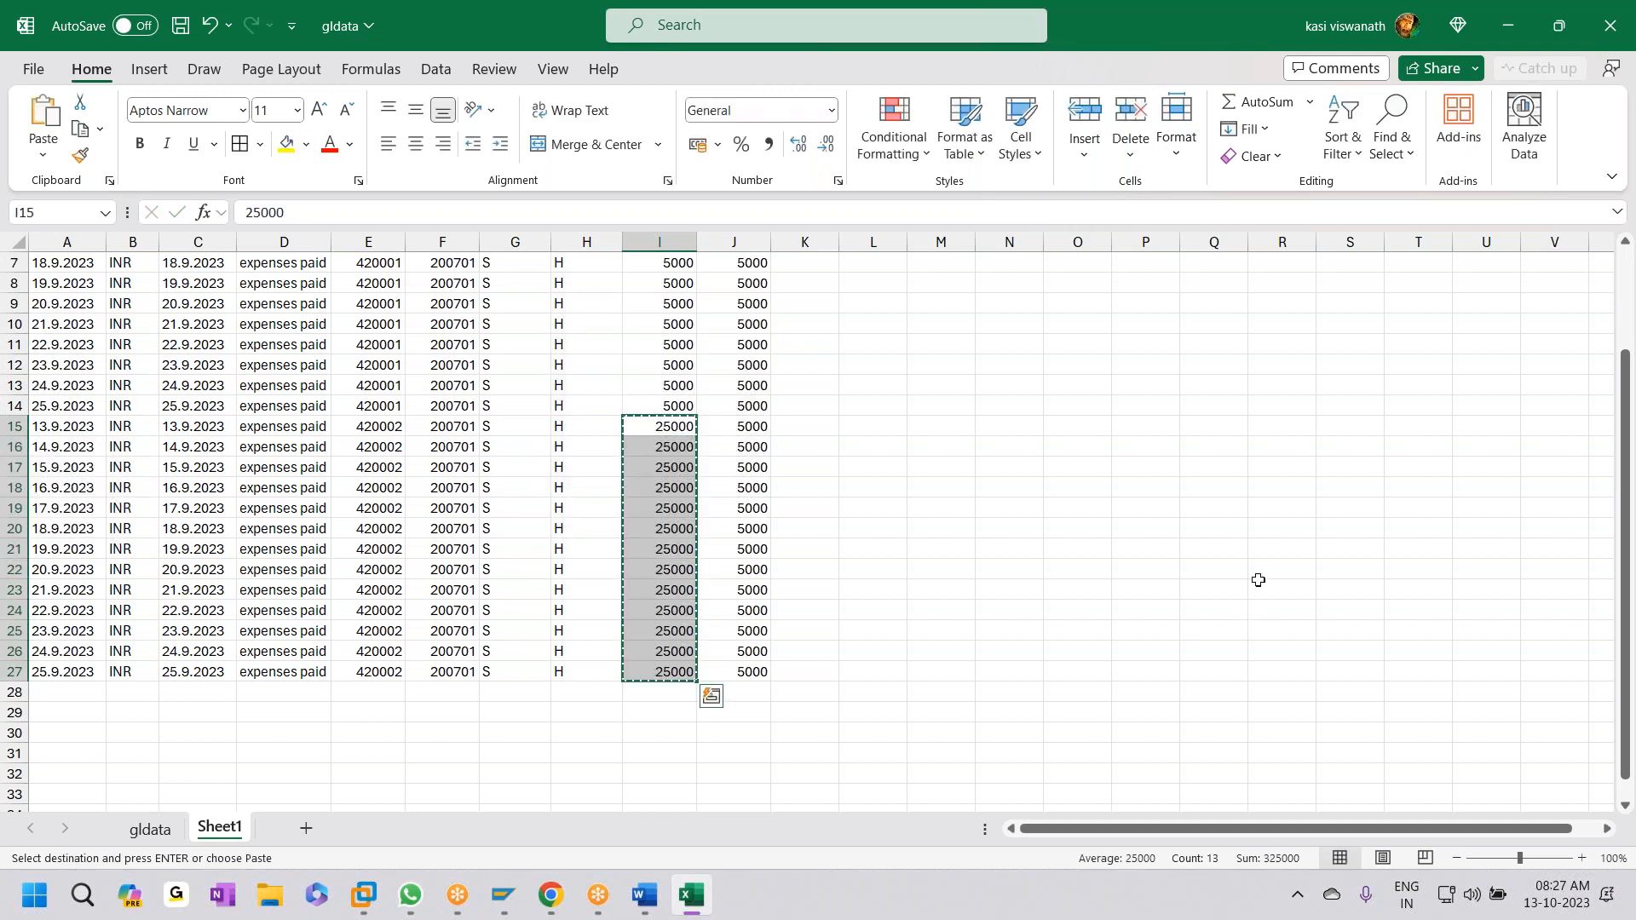
{"action": "left_click", "coordinate": [749, 428]}
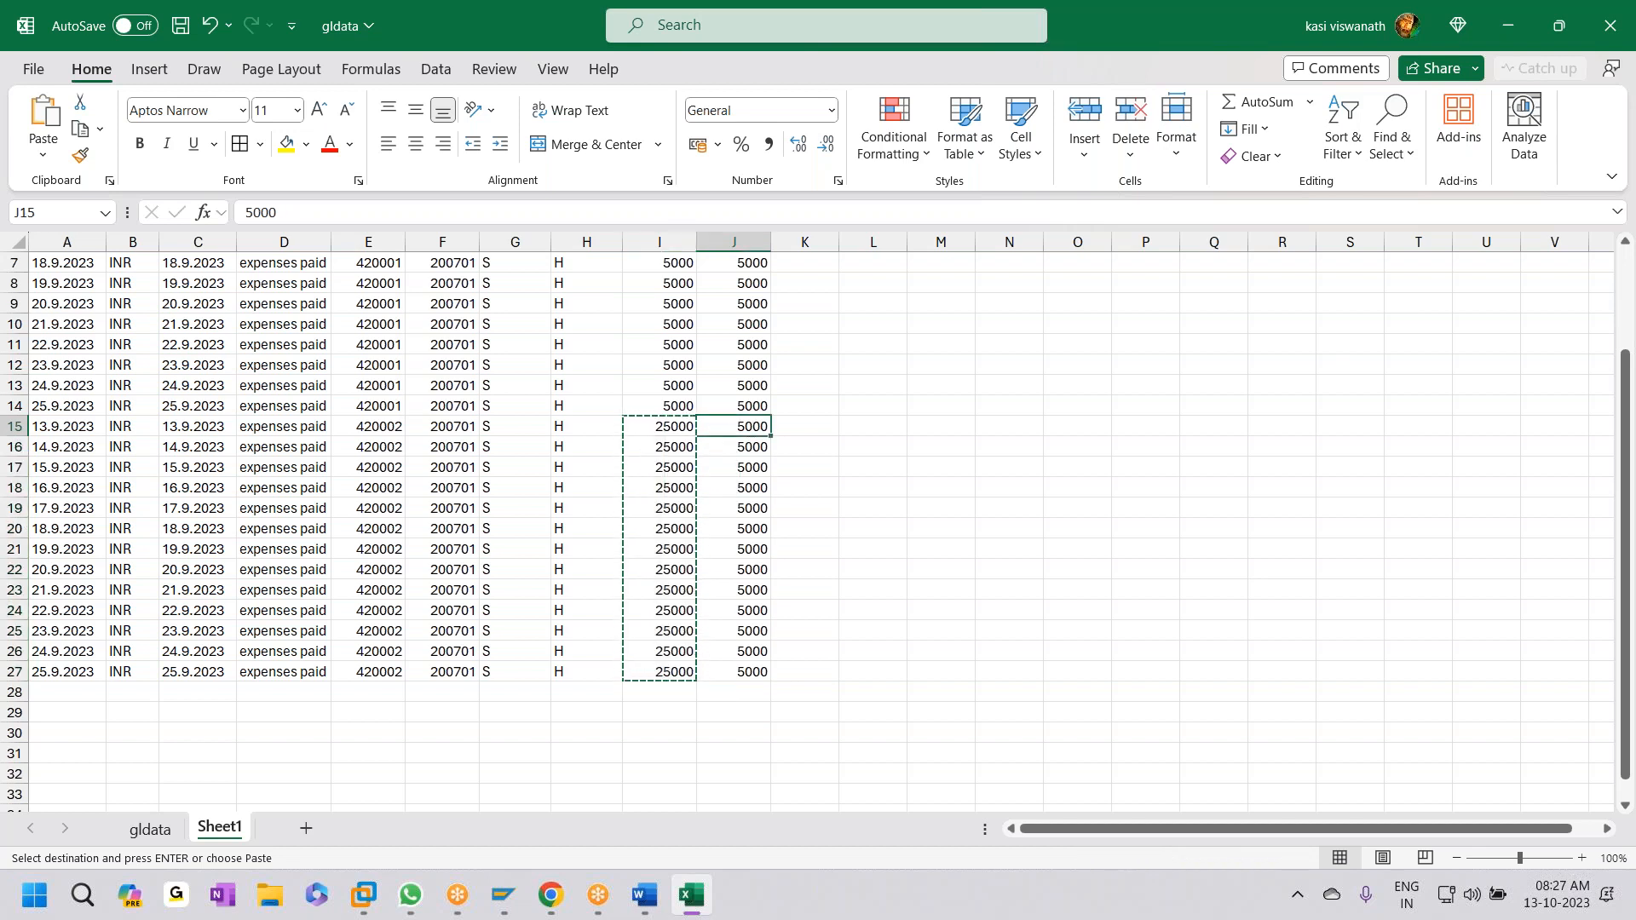
{"action": "key", "text": "ctrl+v"}
{"action": "key", "text": "ctrl+s"}
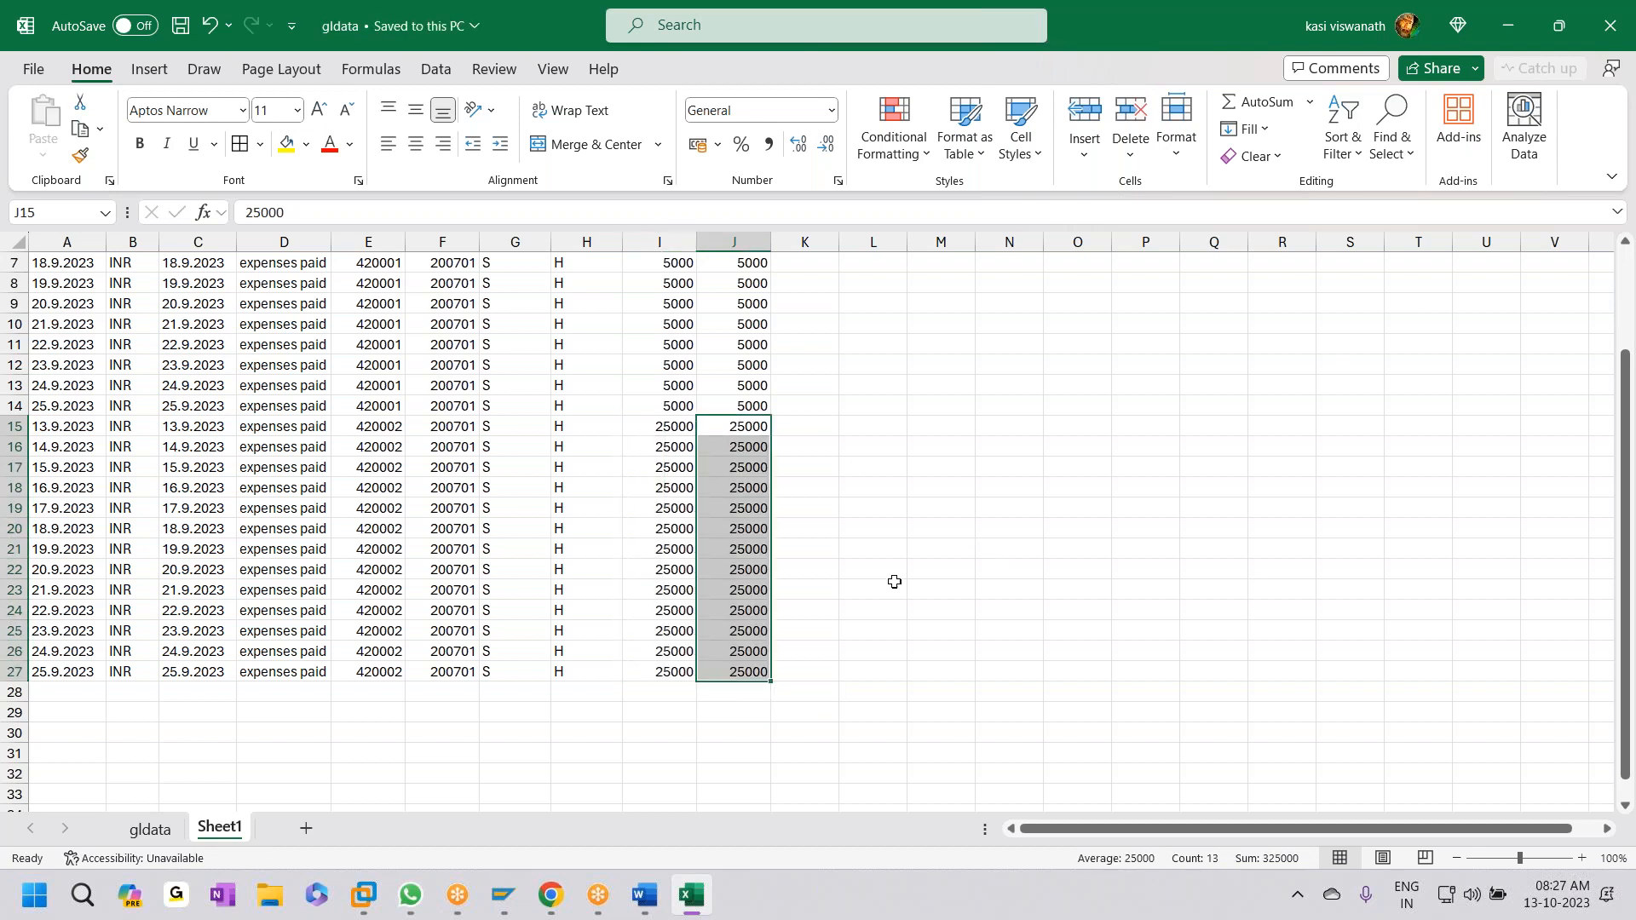
- Copy data rows A2:J27 without headers, then minimize Excel and SAP to show the desktop
{"action": "scroll", "coordinate": [509, 648], "scroll_direction": "up", "scroll_amount": 2}
{"action": "left_click", "coordinate": [69, 287]}
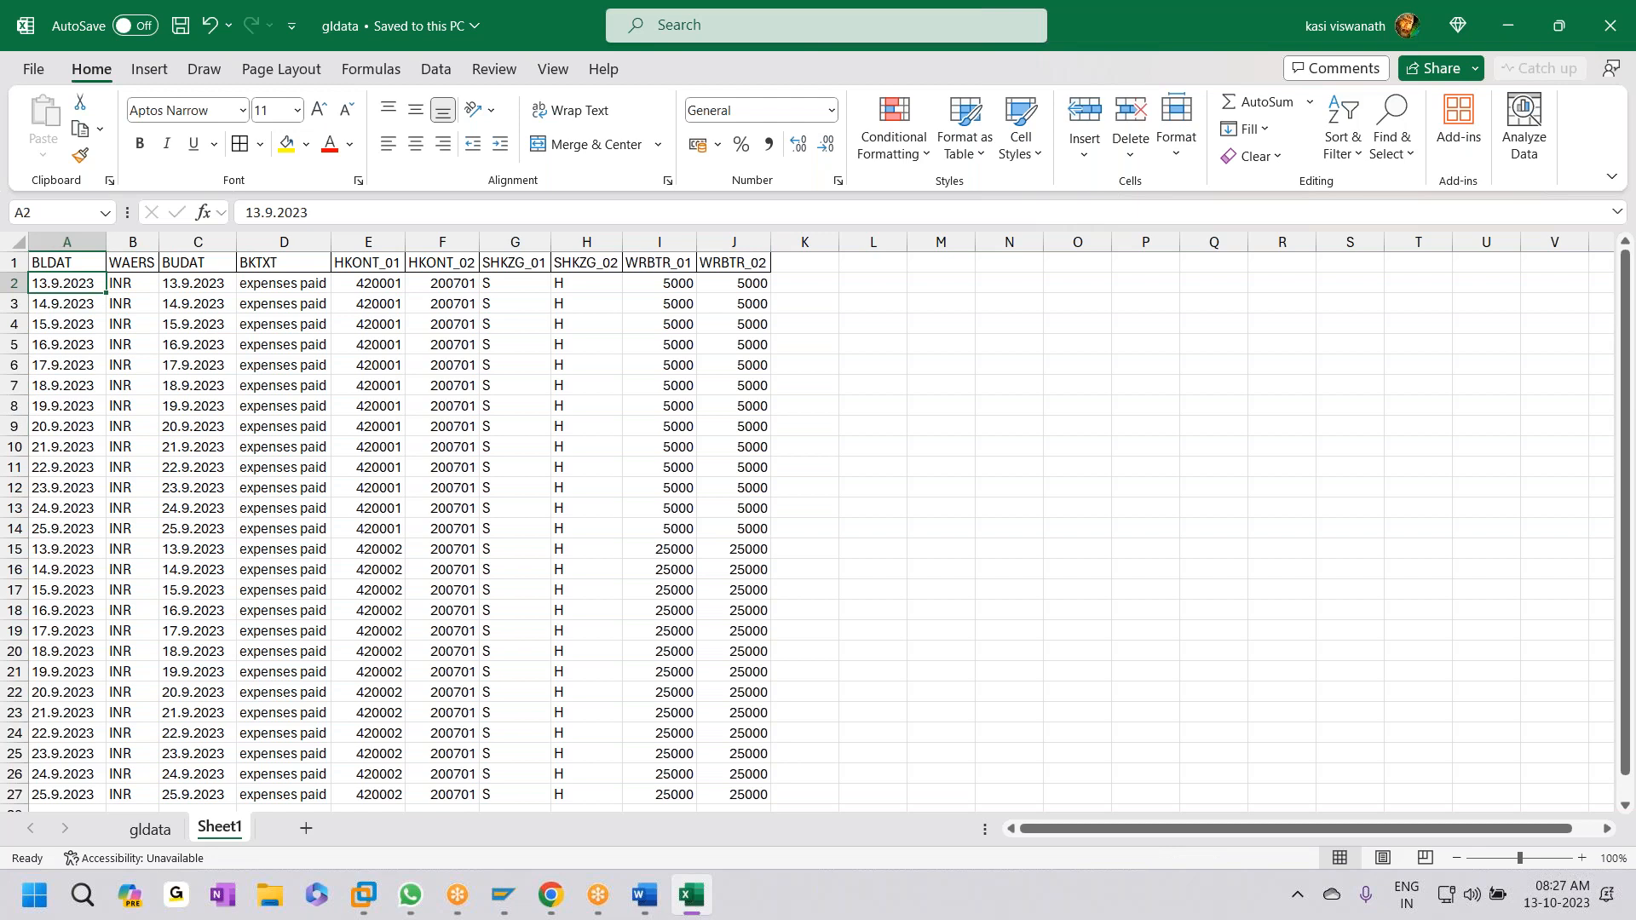
{"action": "left_click_drag", "start_coordinate": [69, 283], "coordinate": [733, 776]}
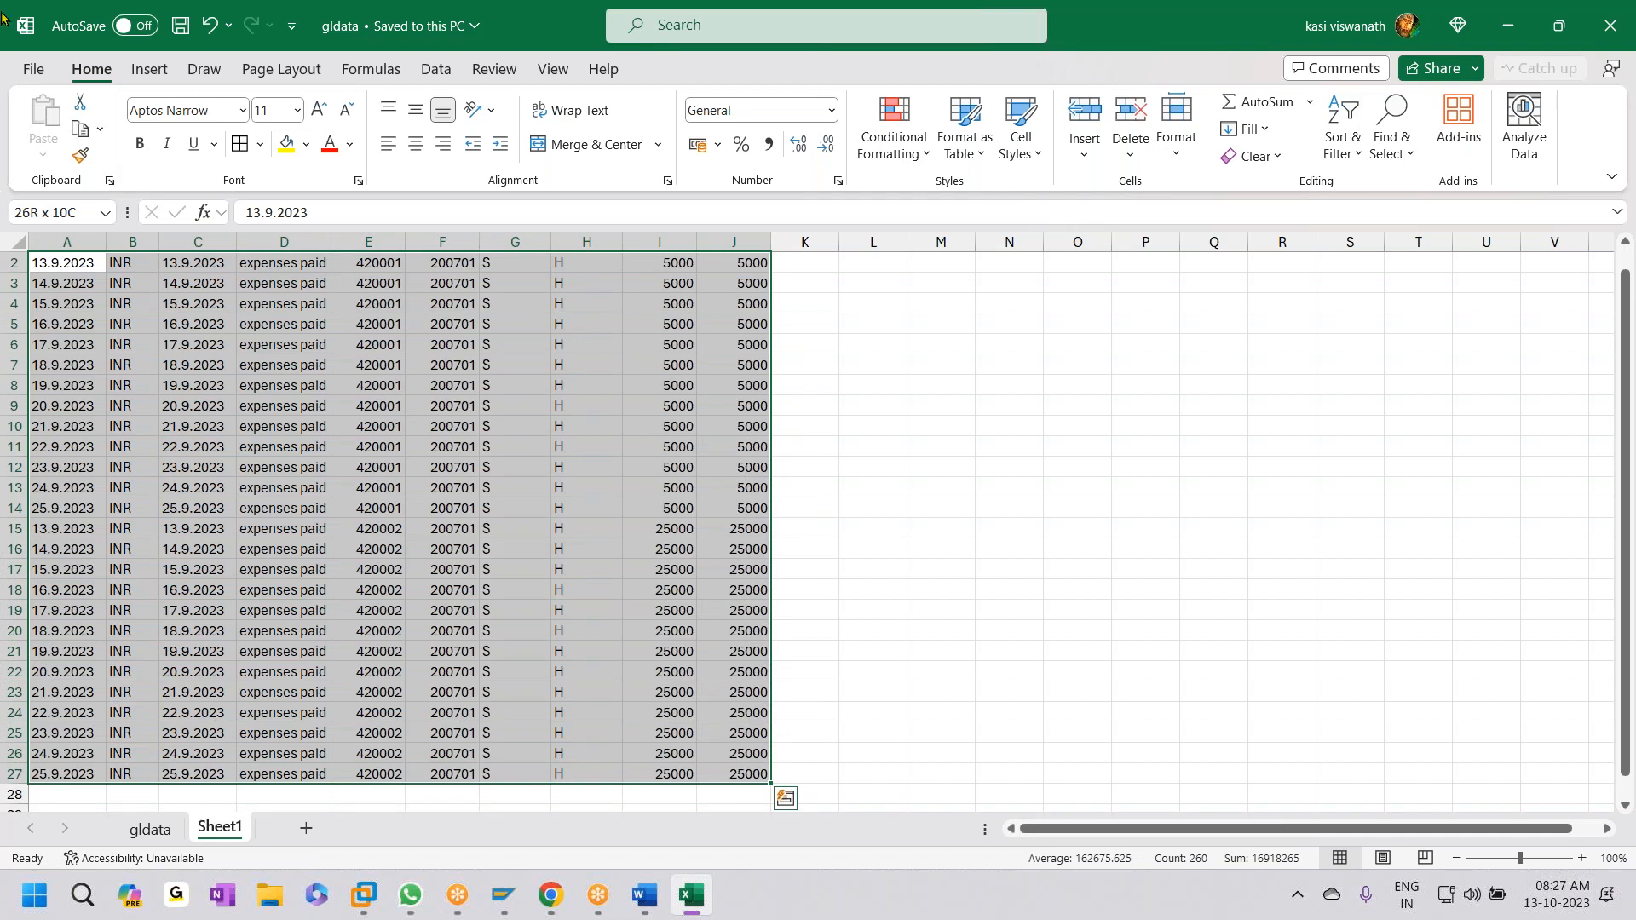
{"action": "key", "text": "ctrl+c"}
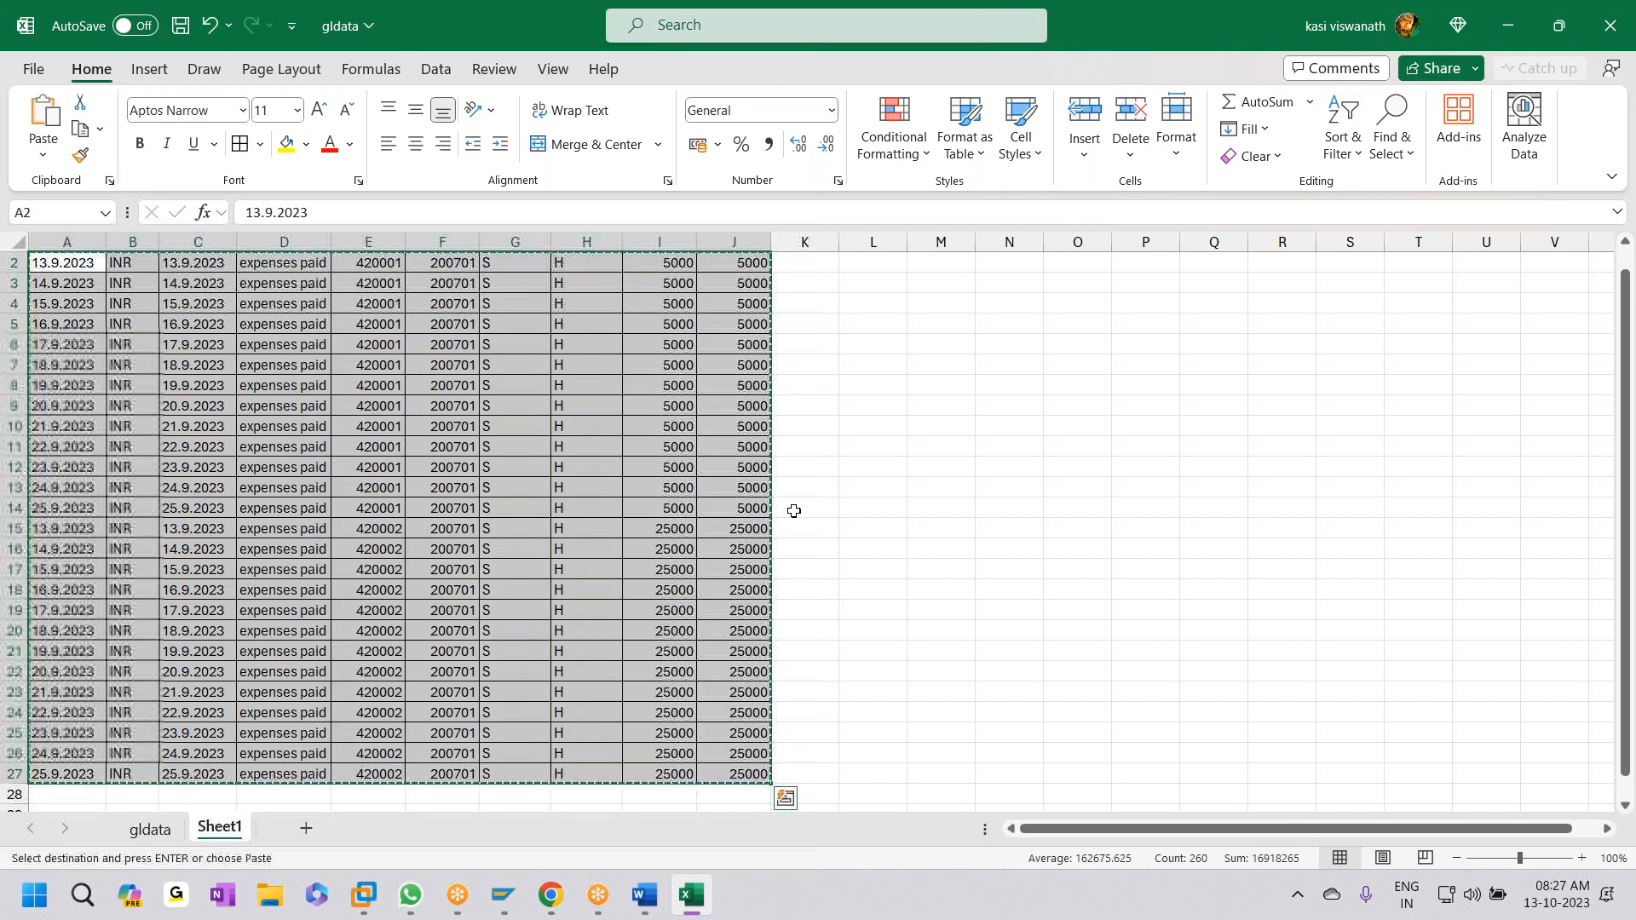
{"action": "left_click", "coordinate": [1504, 24]}
{"action": "left_click", "coordinate": [1504, 24]}
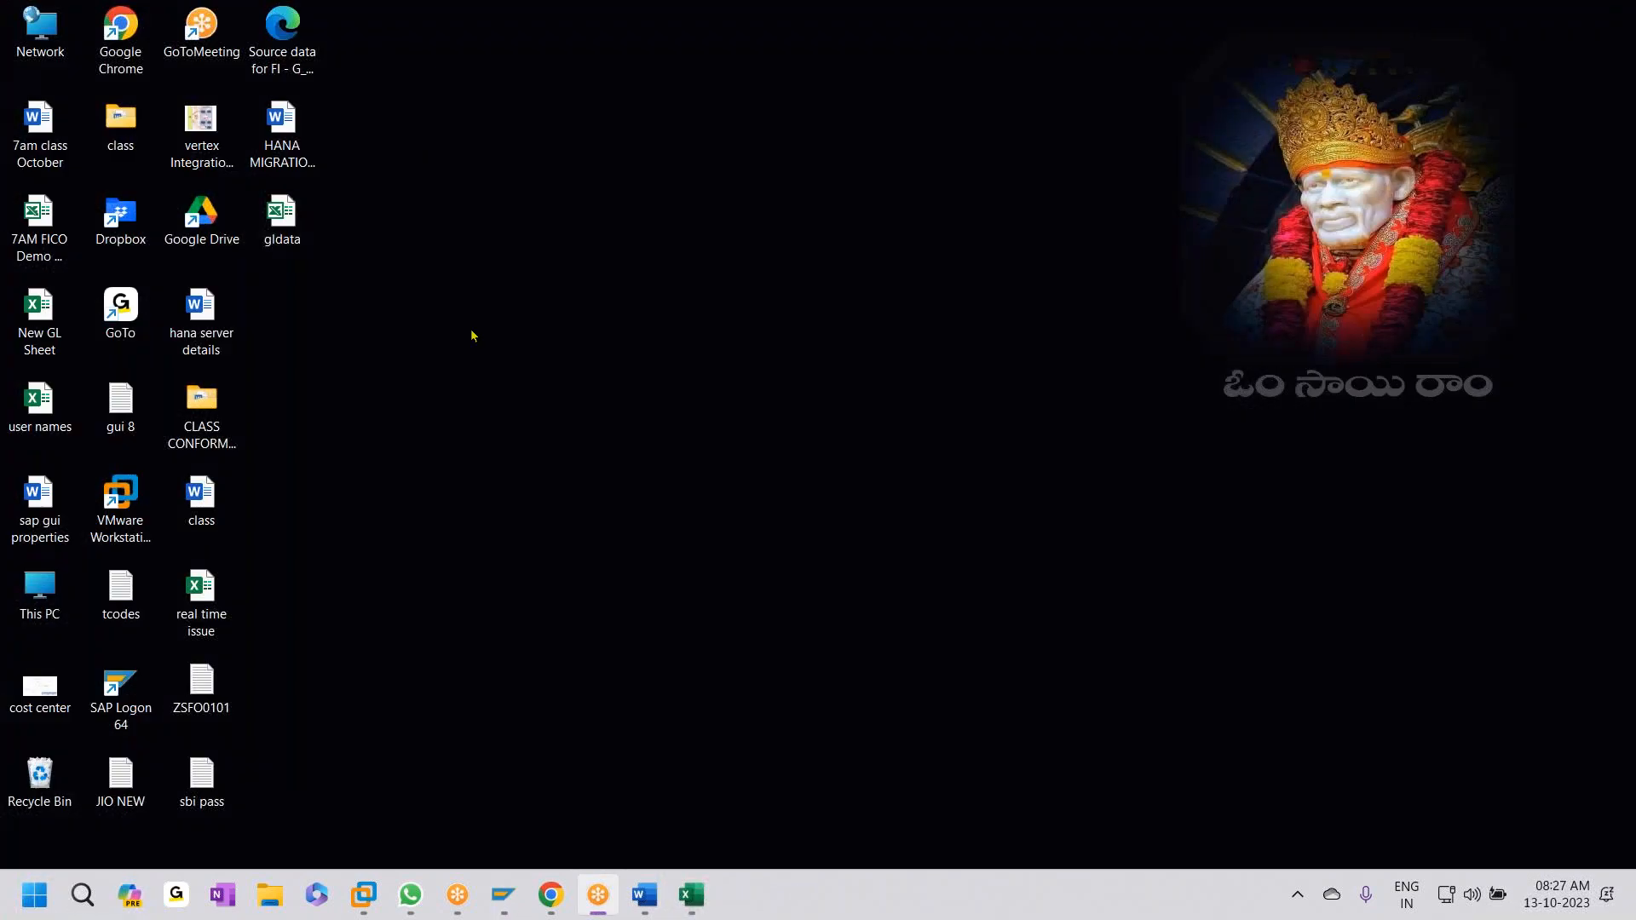
- Create desktop text file ZGHE0101, paste the 26 copied posting rows into it, and close Notepad
{"action": "right_click", "coordinate": [472, 334]}
{"action": "mouse_move", "coordinate": [597, 503]}
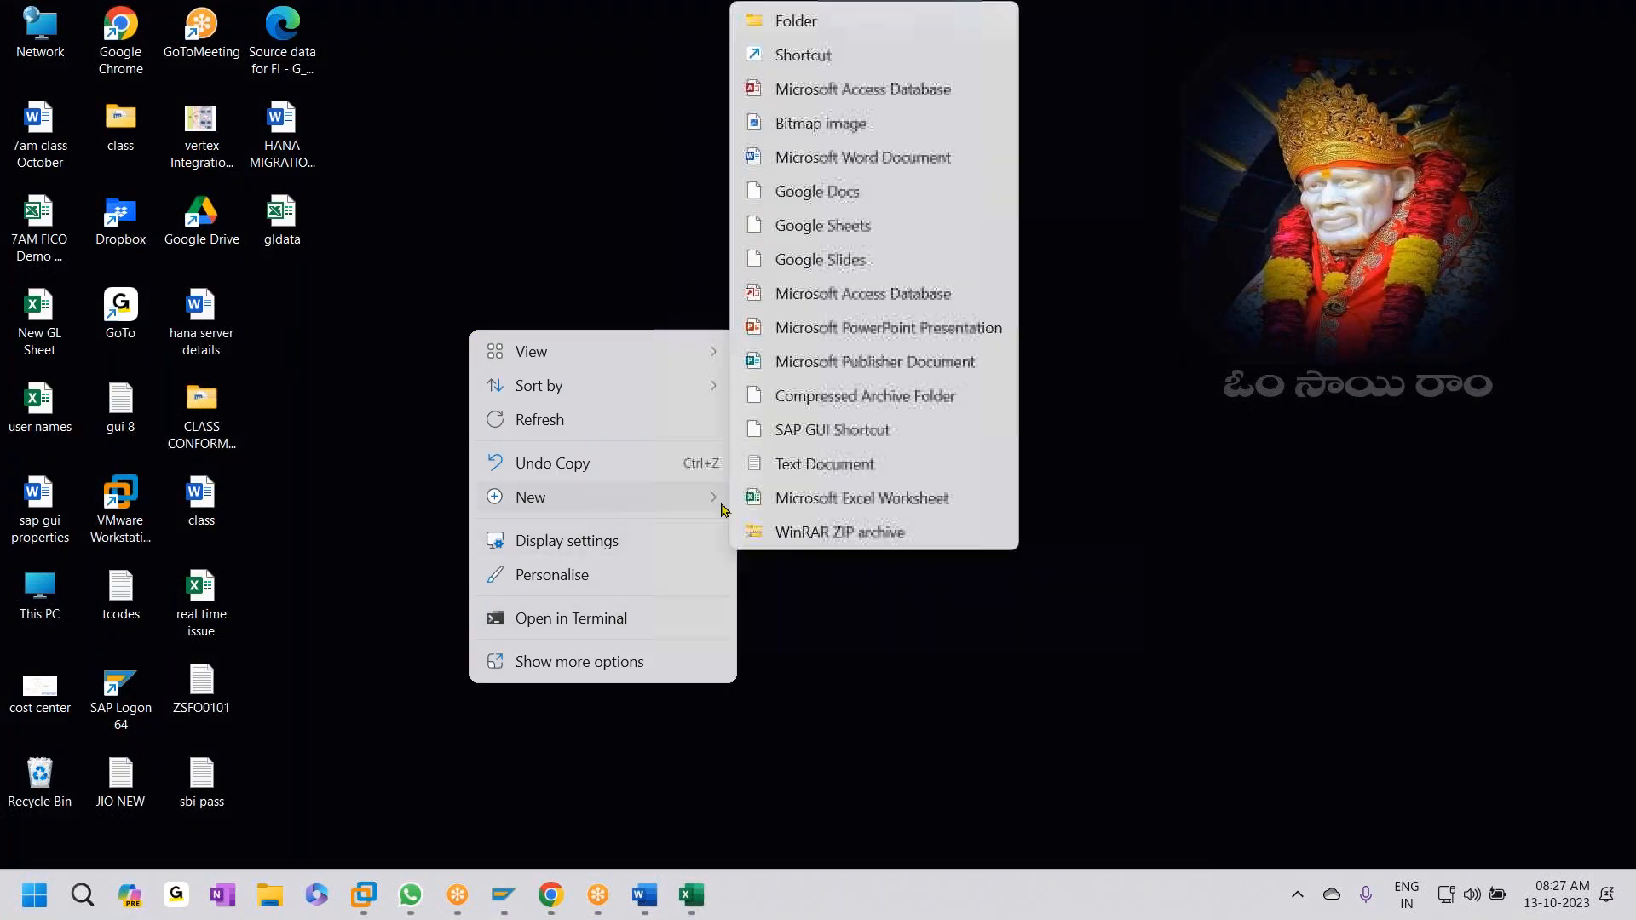
{"action": "left_click", "coordinate": [825, 466]}
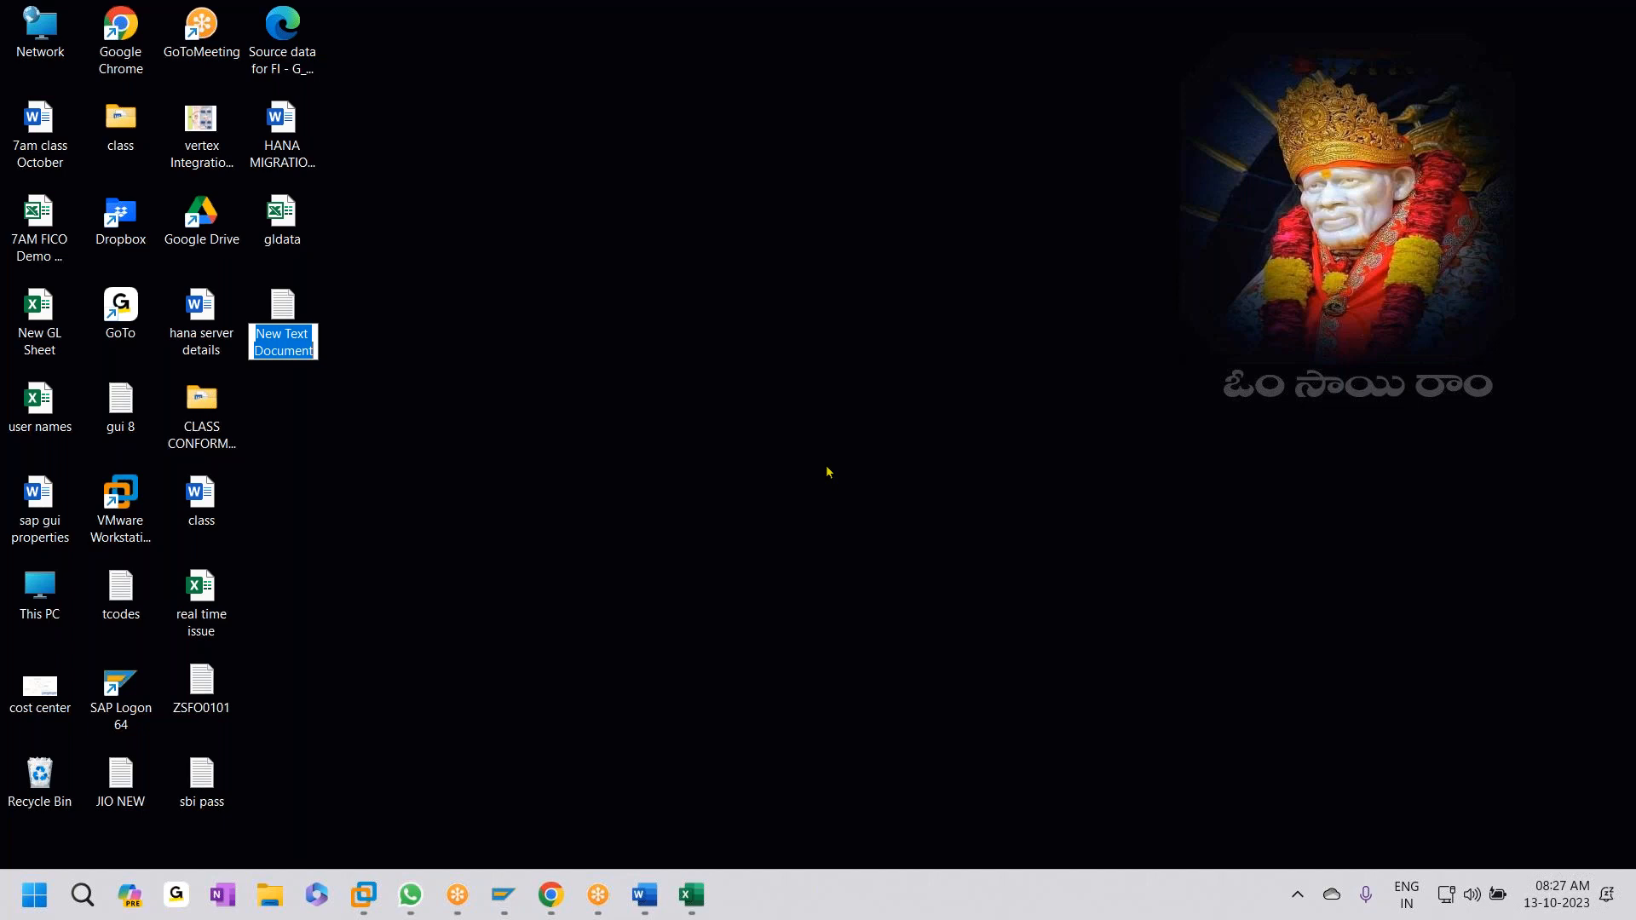
{"action": "type", "text": "Z"}
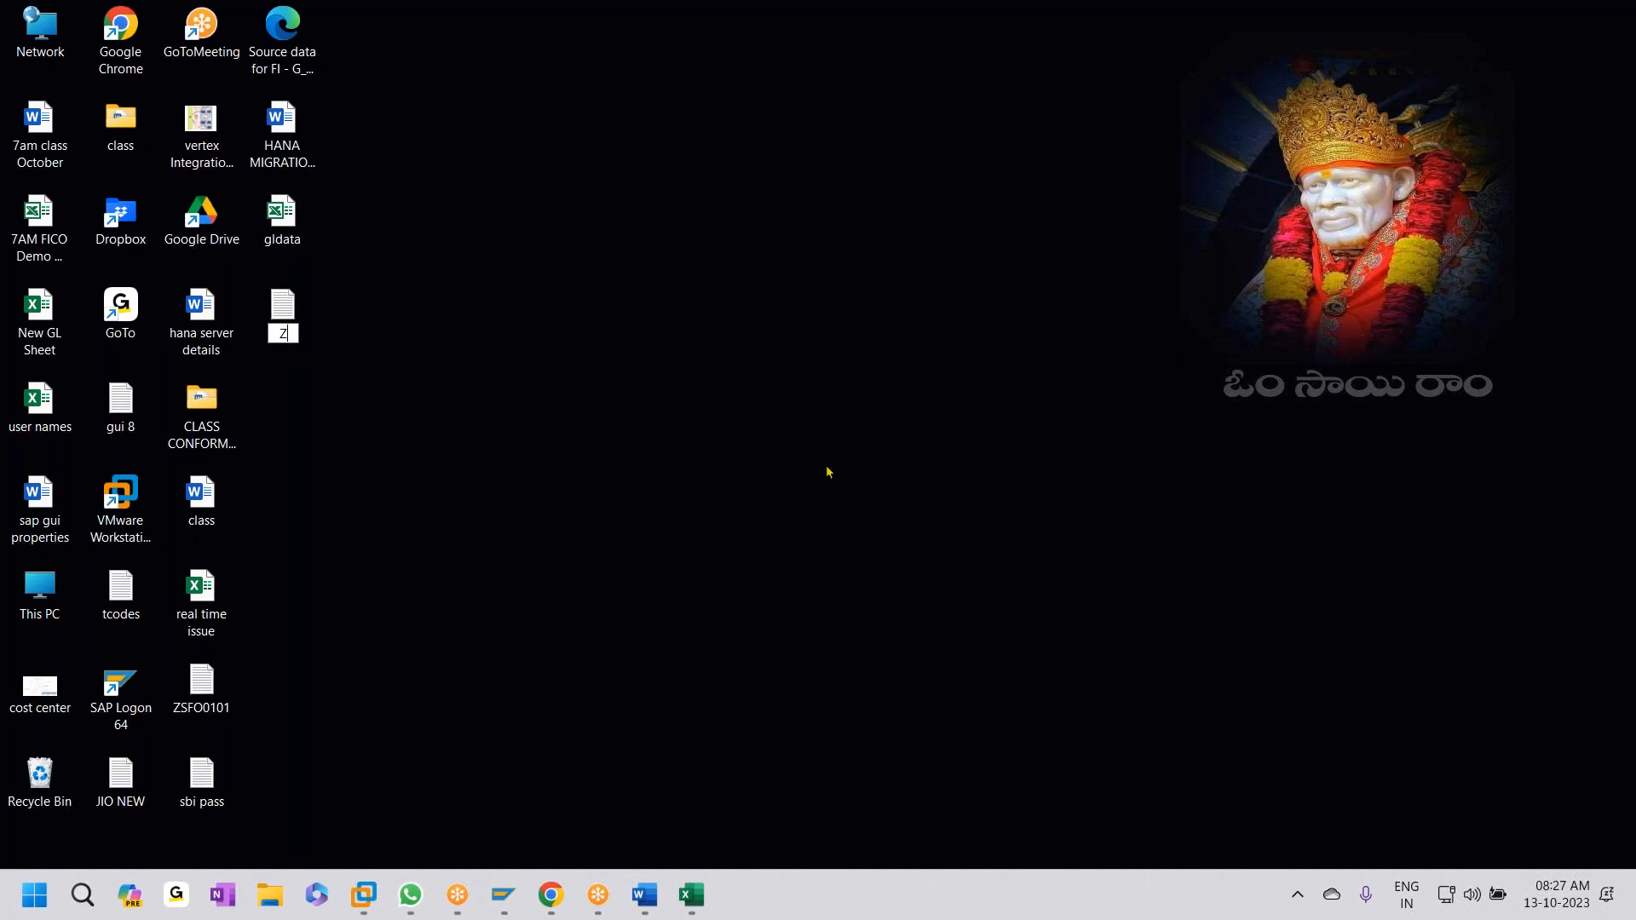
{"action": "type", "text": "G"}
{"action": "type", "text": "HE0101"}
{"action": "key", "text": "Return"}
{"action": "key", "text": "Return"}
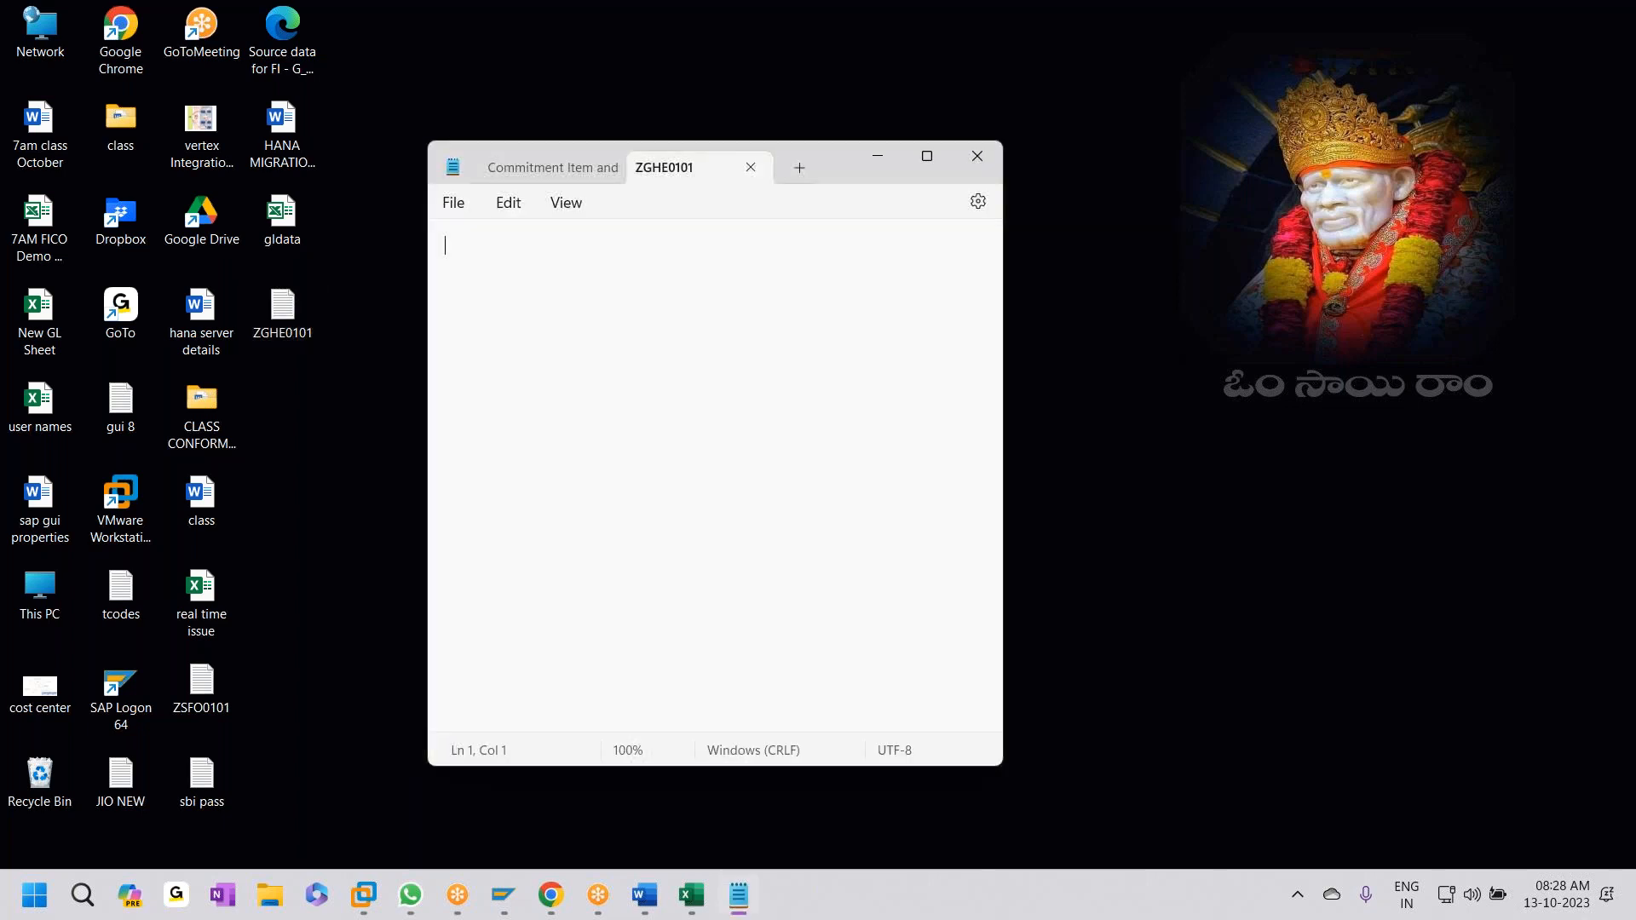
{"action": "key", "text": "ctrl+v"}
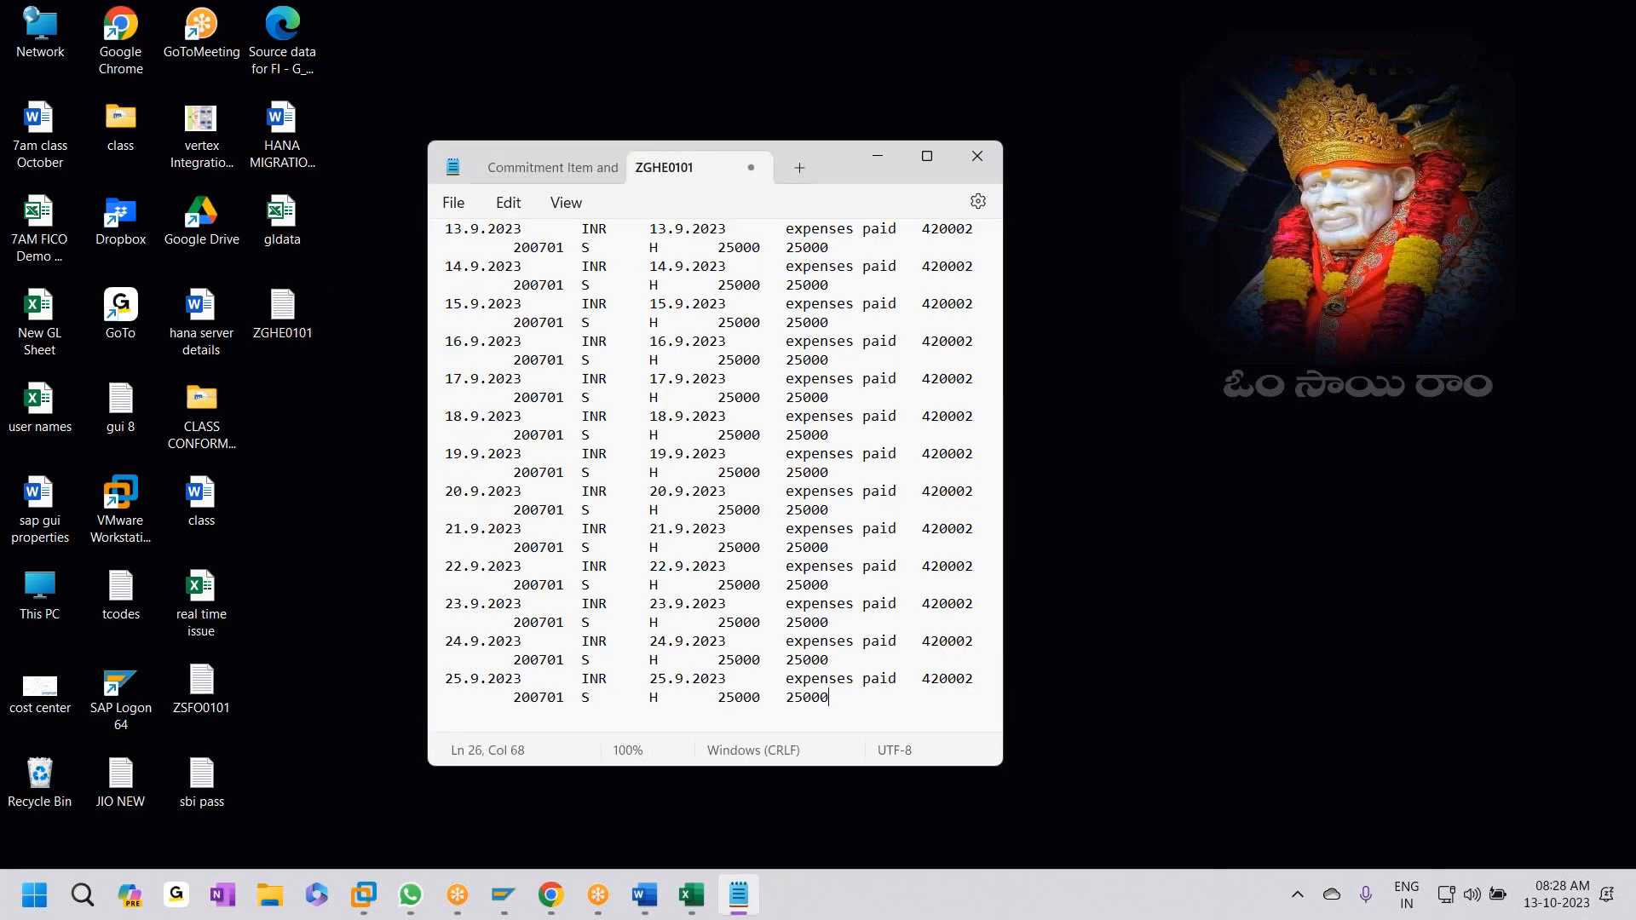
{"action": "left_click", "coordinate": [971, 162]}
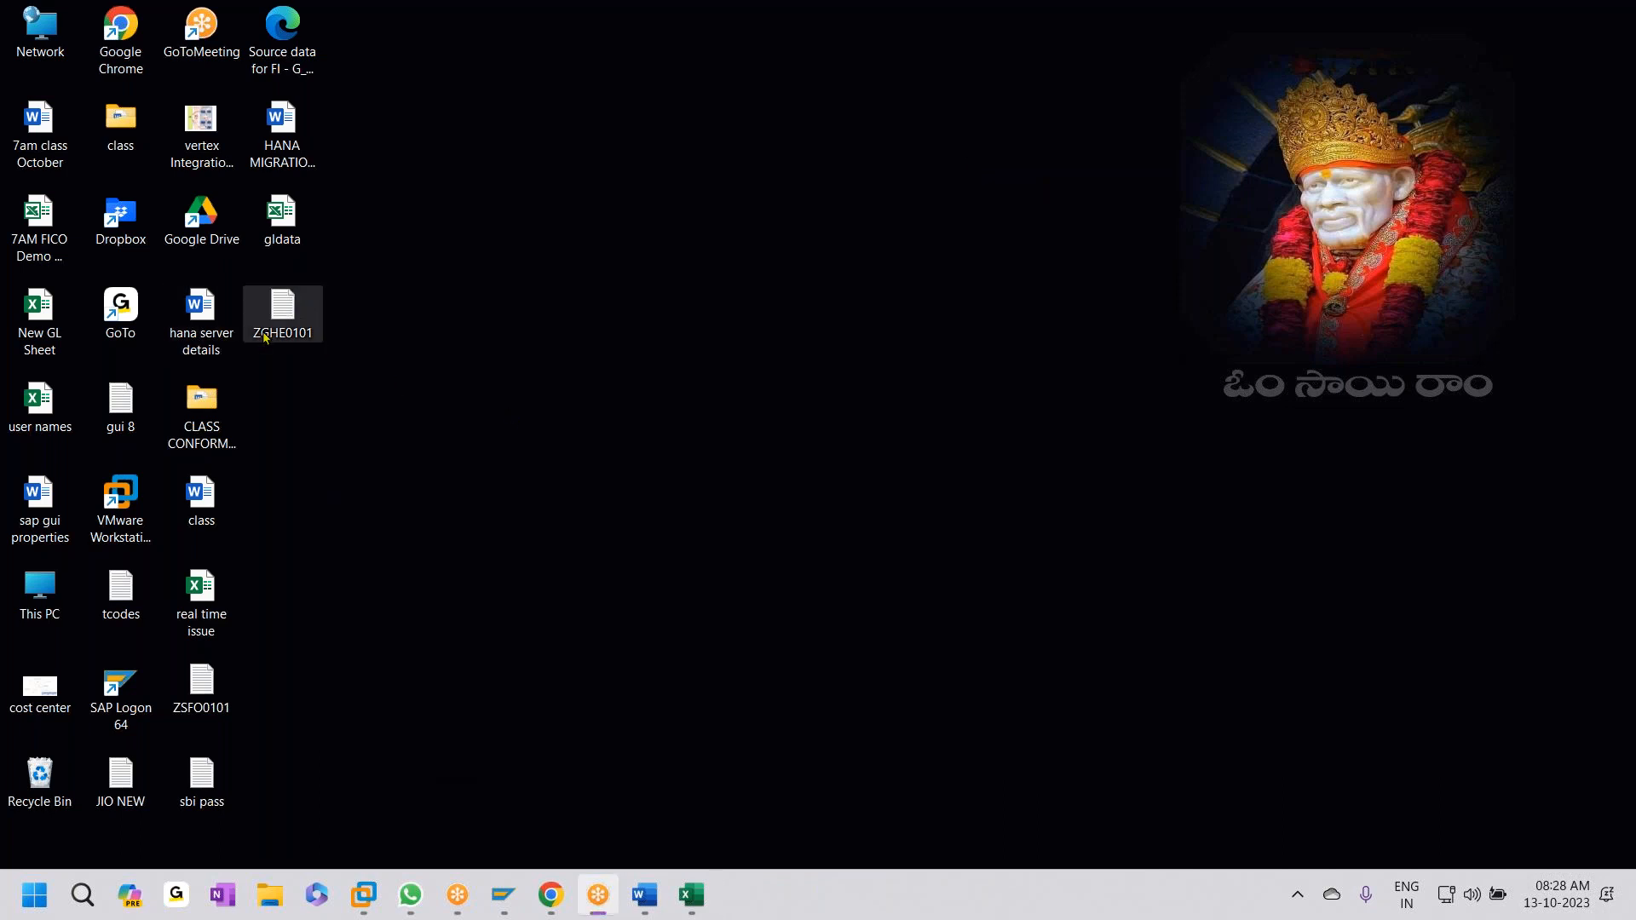
- In the LSMW Specify Files step, add the PC file ZGHE0101.txt as legacy data
{"action": "mouse_move", "coordinate": [516, 901]}
{"action": "left_click", "coordinate": [554, 776]}
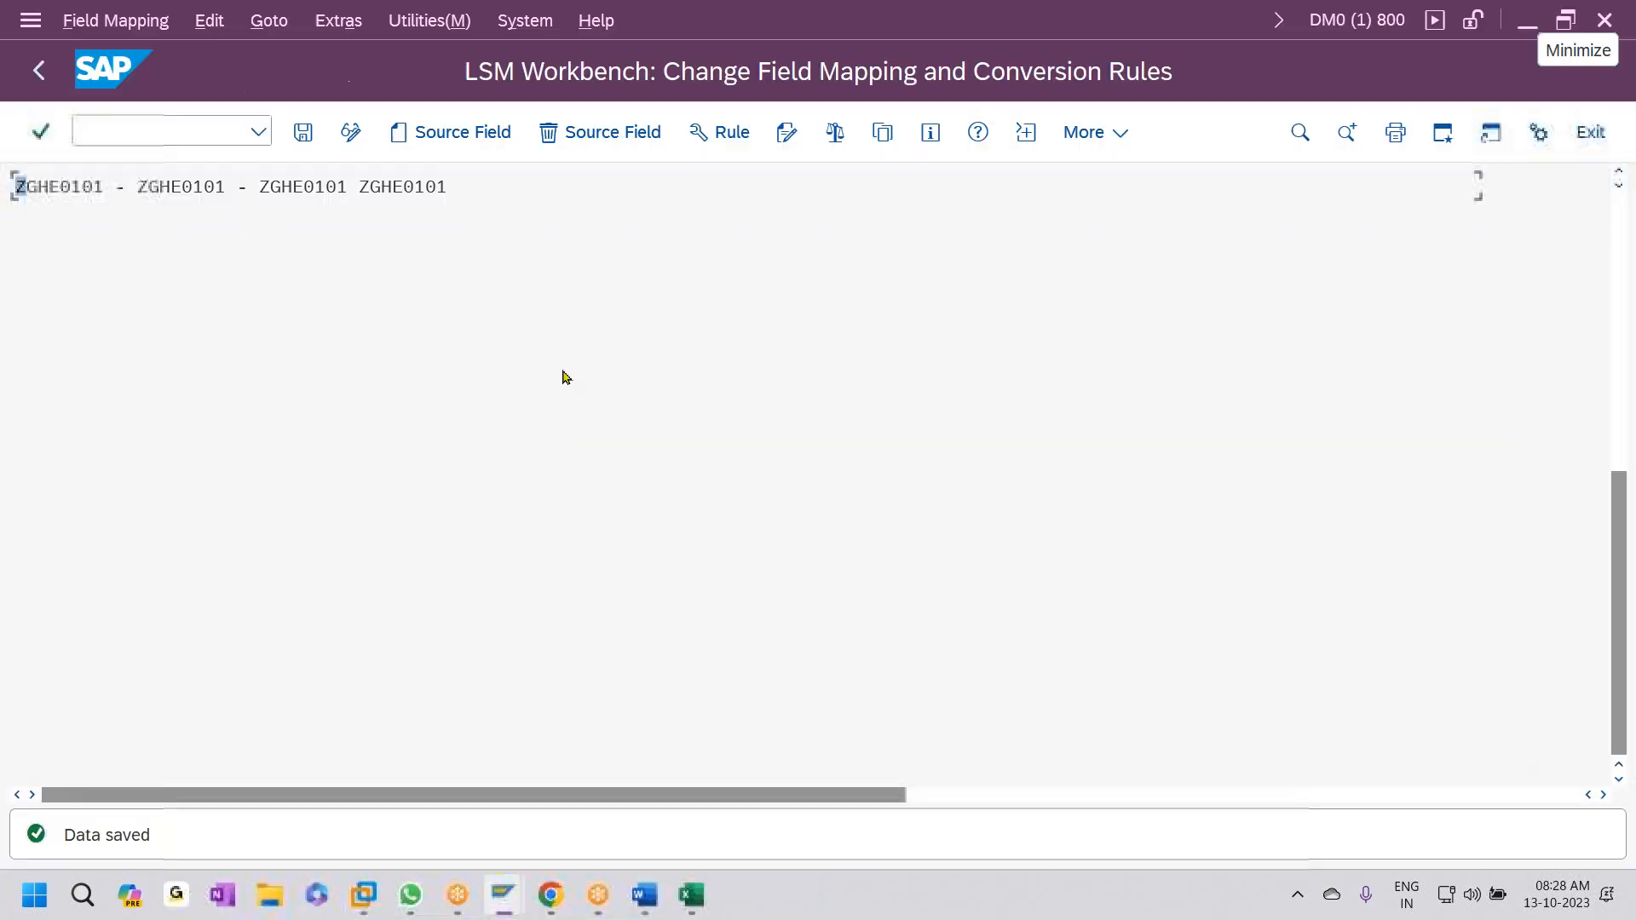
{"action": "left_click", "coordinate": [39, 70]}
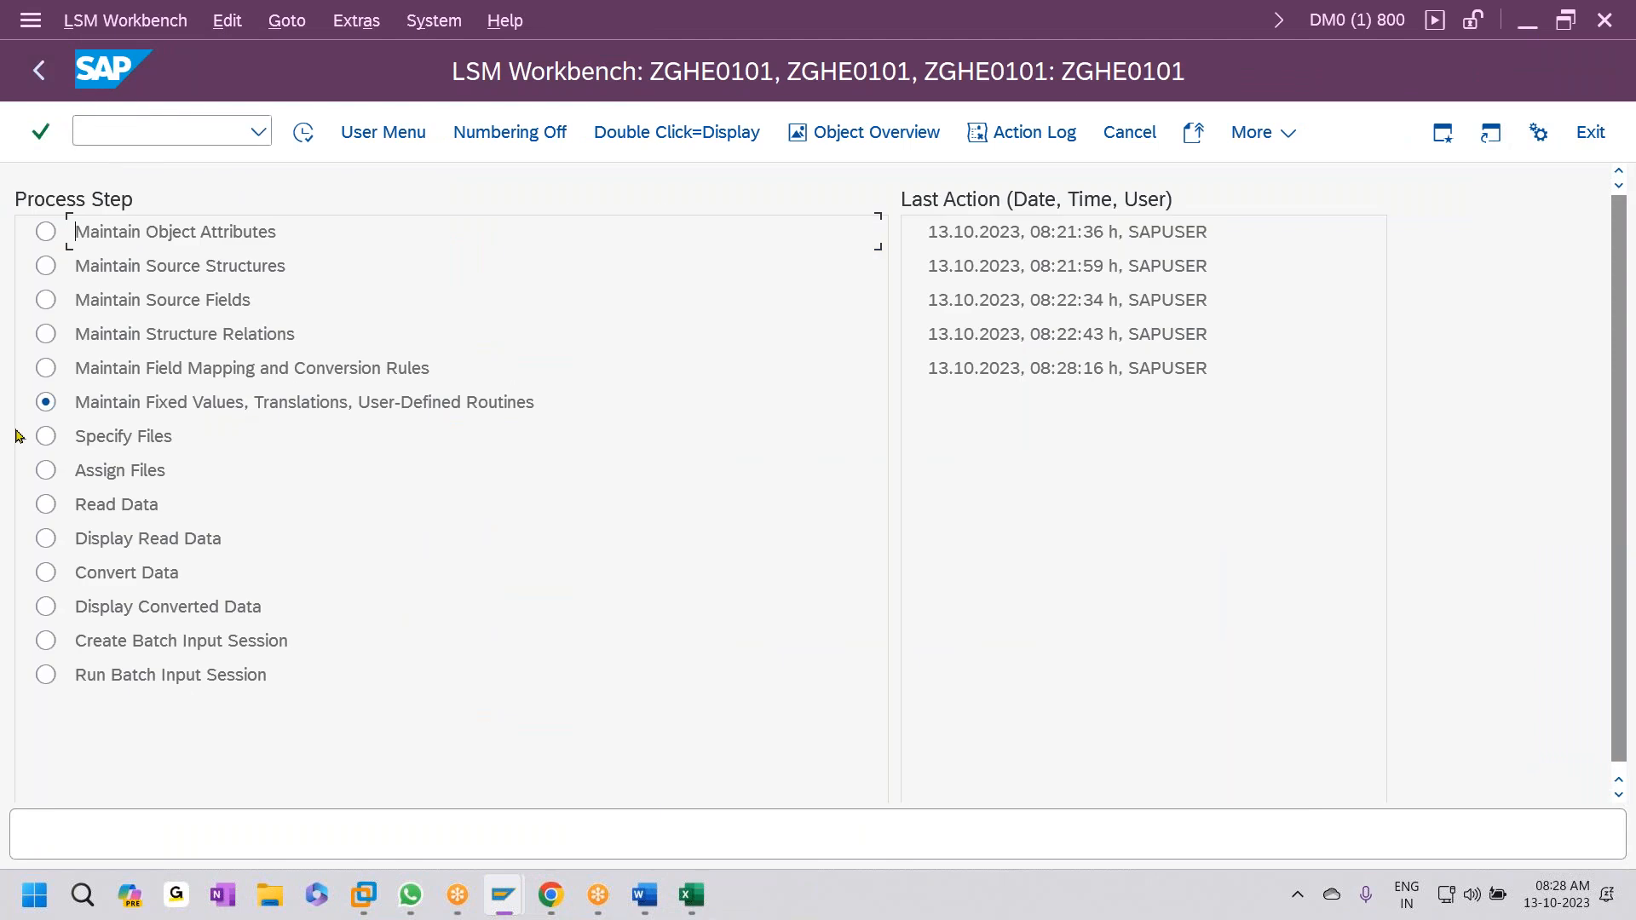
{"action": "left_click", "coordinate": [46, 436]}
{"action": "left_click", "coordinate": [303, 132]}
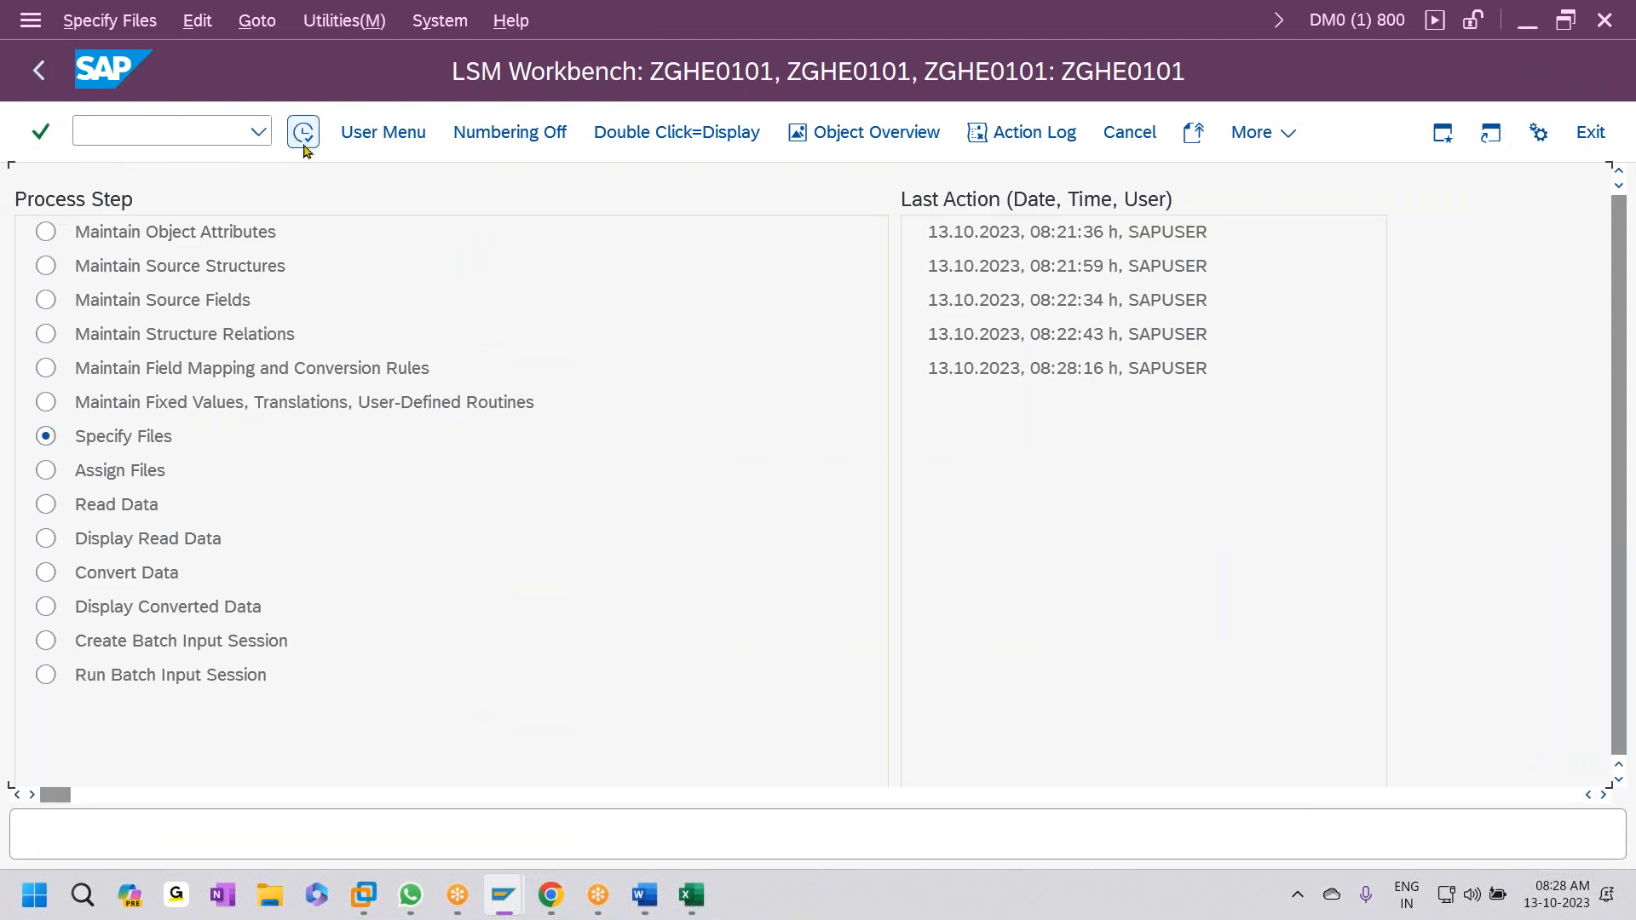
{"action": "left_click", "coordinate": [302, 133]}
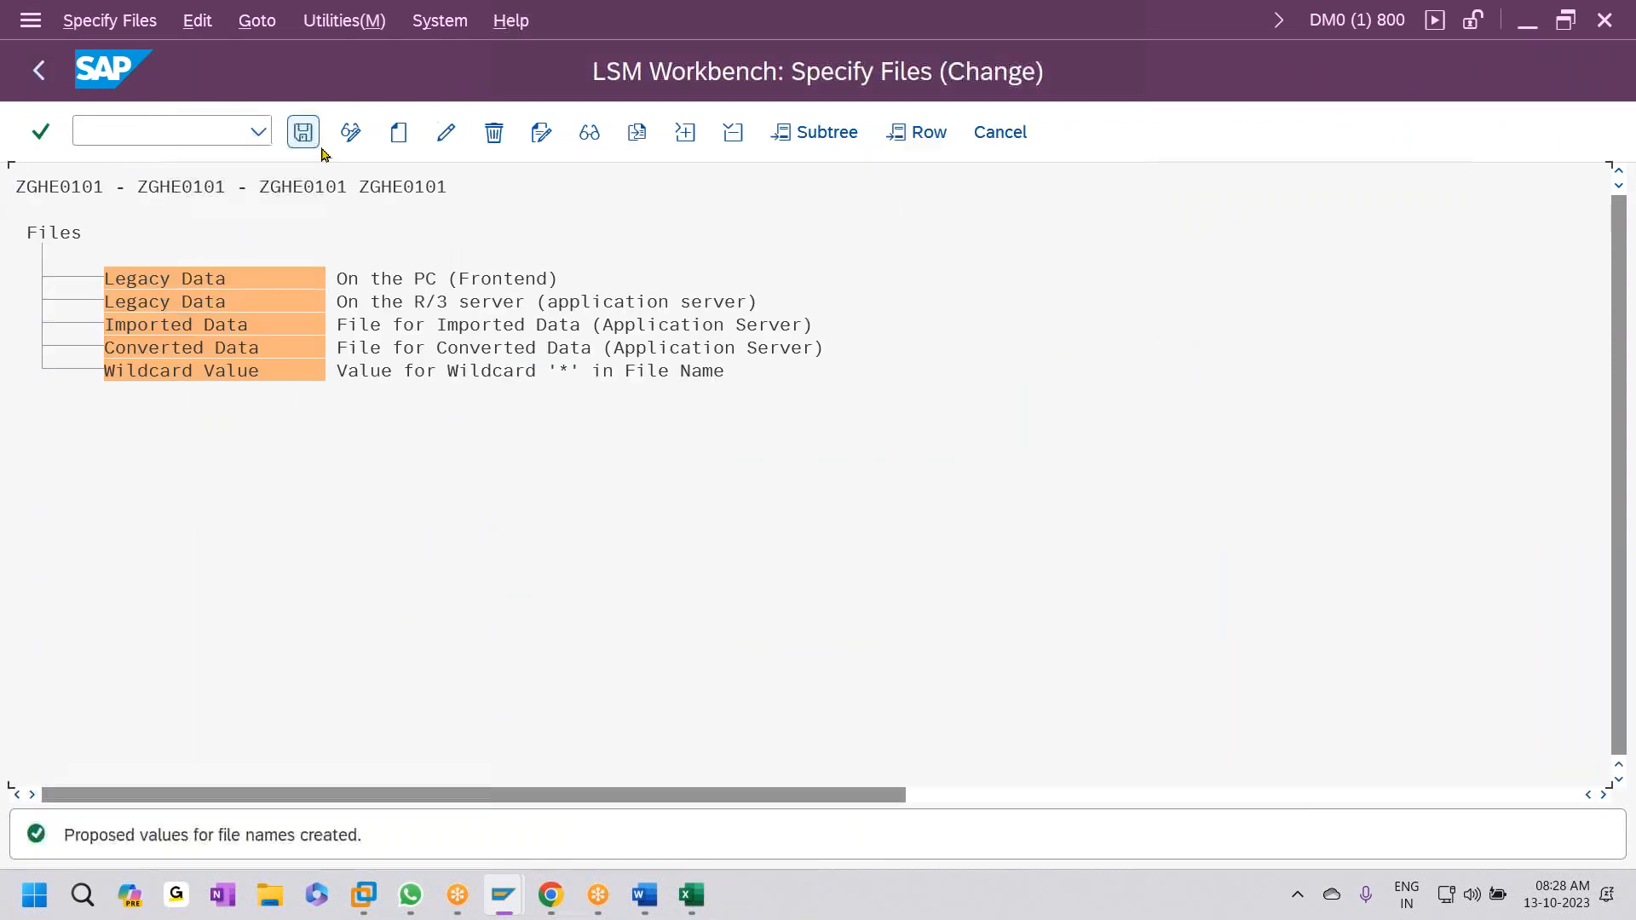
{"action": "left_click", "coordinate": [397, 132]}
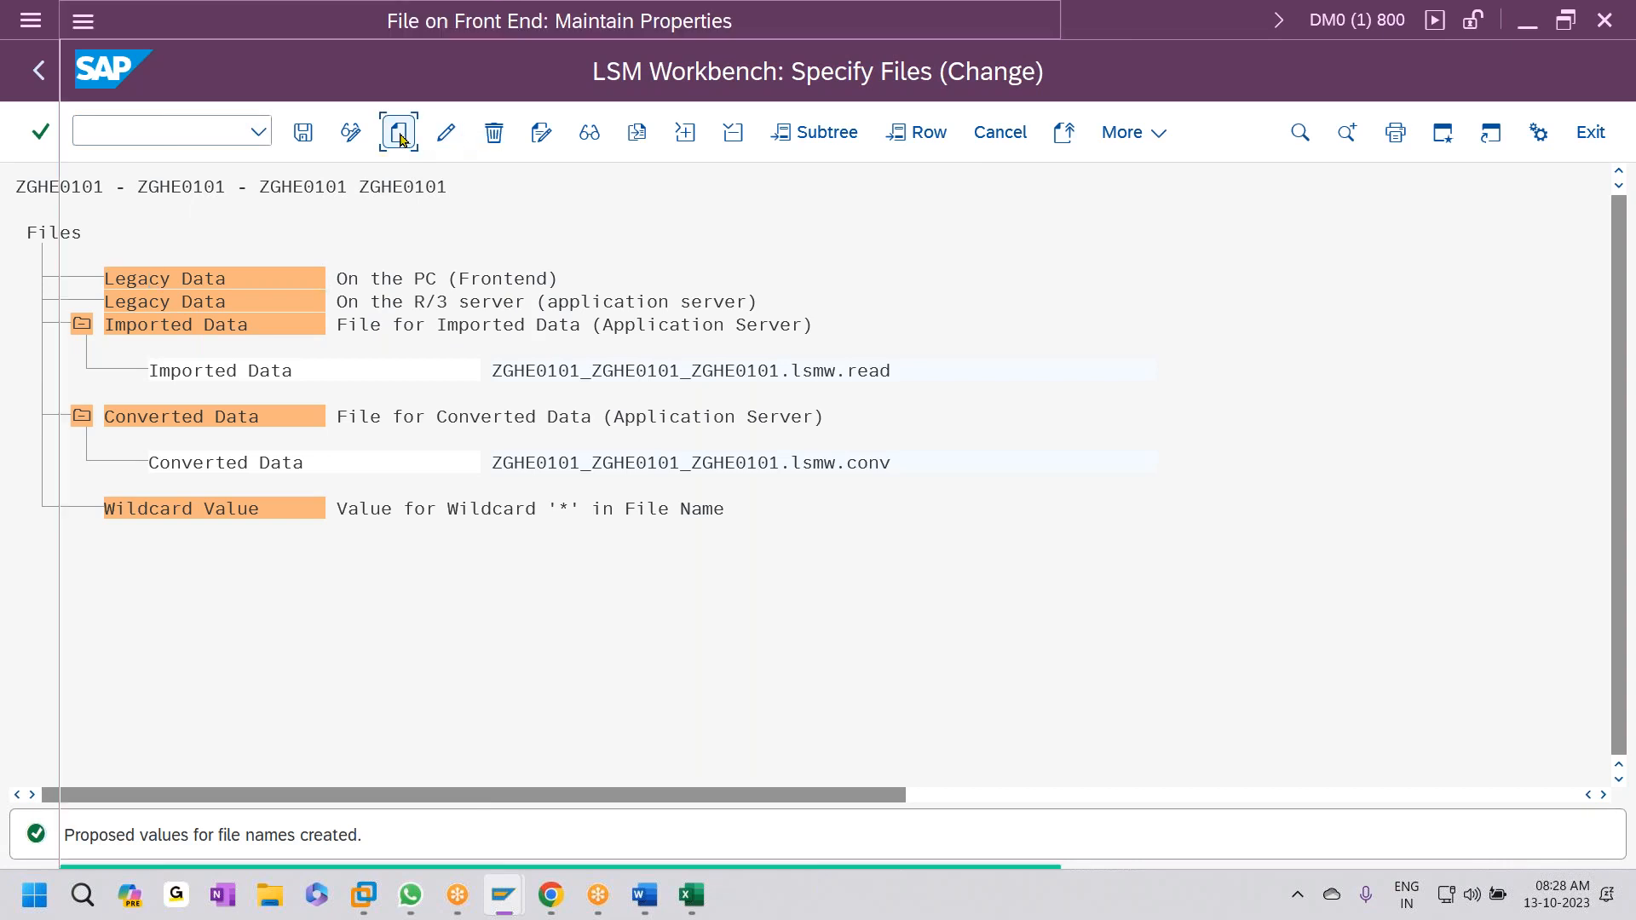
{"action": "key", "text": "F4"}
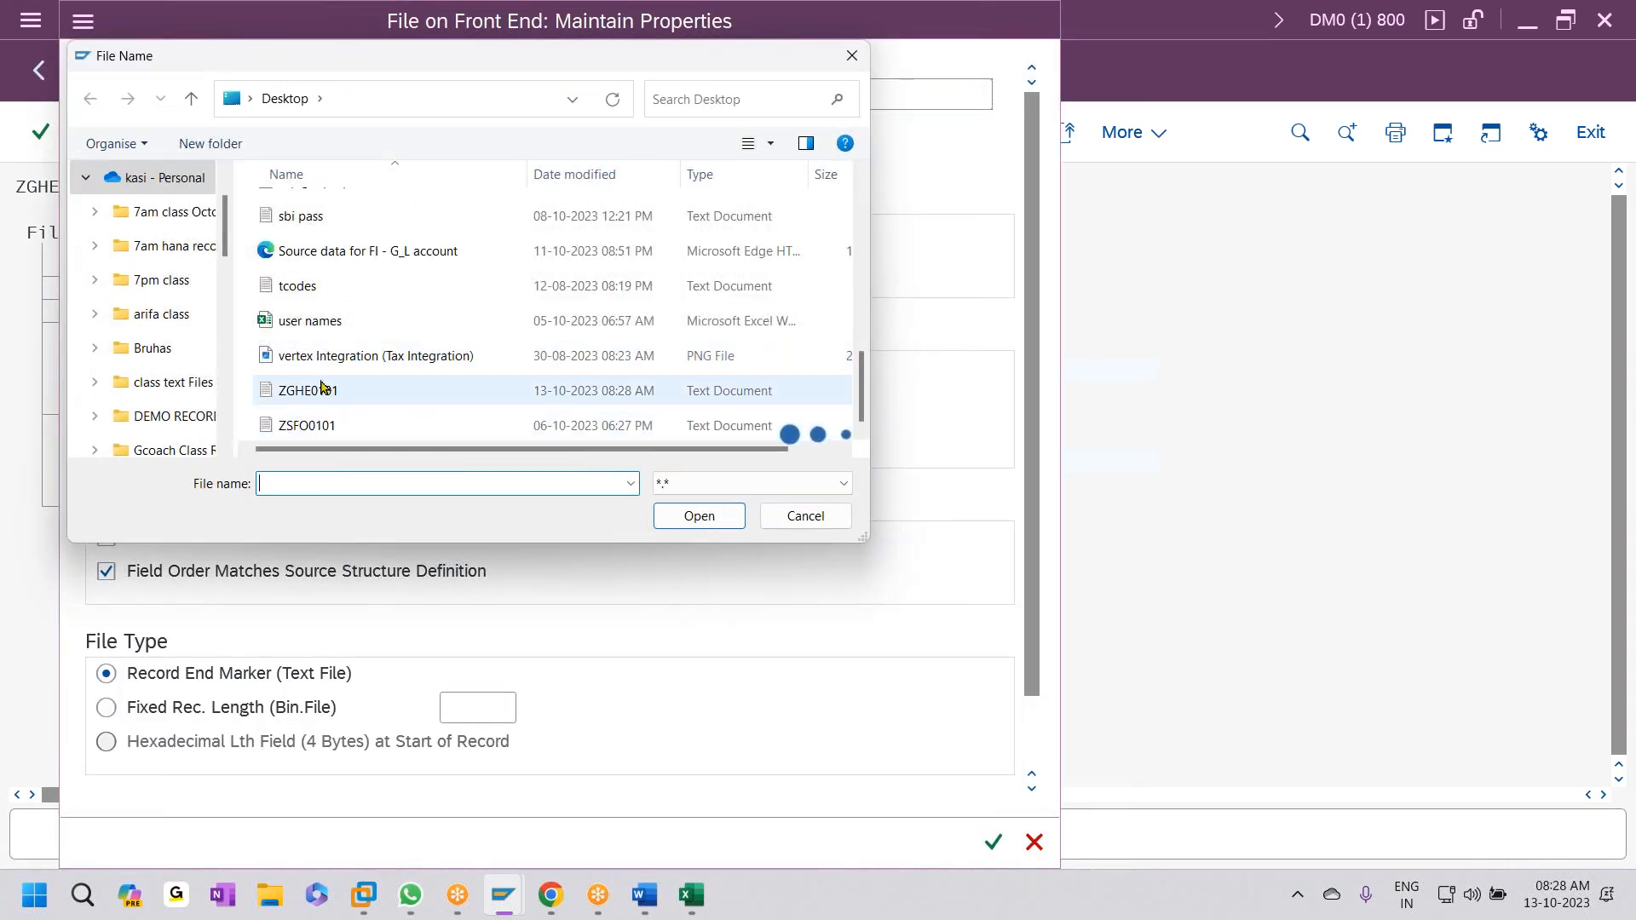
{"action": "left_click", "coordinate": [337, 392]}
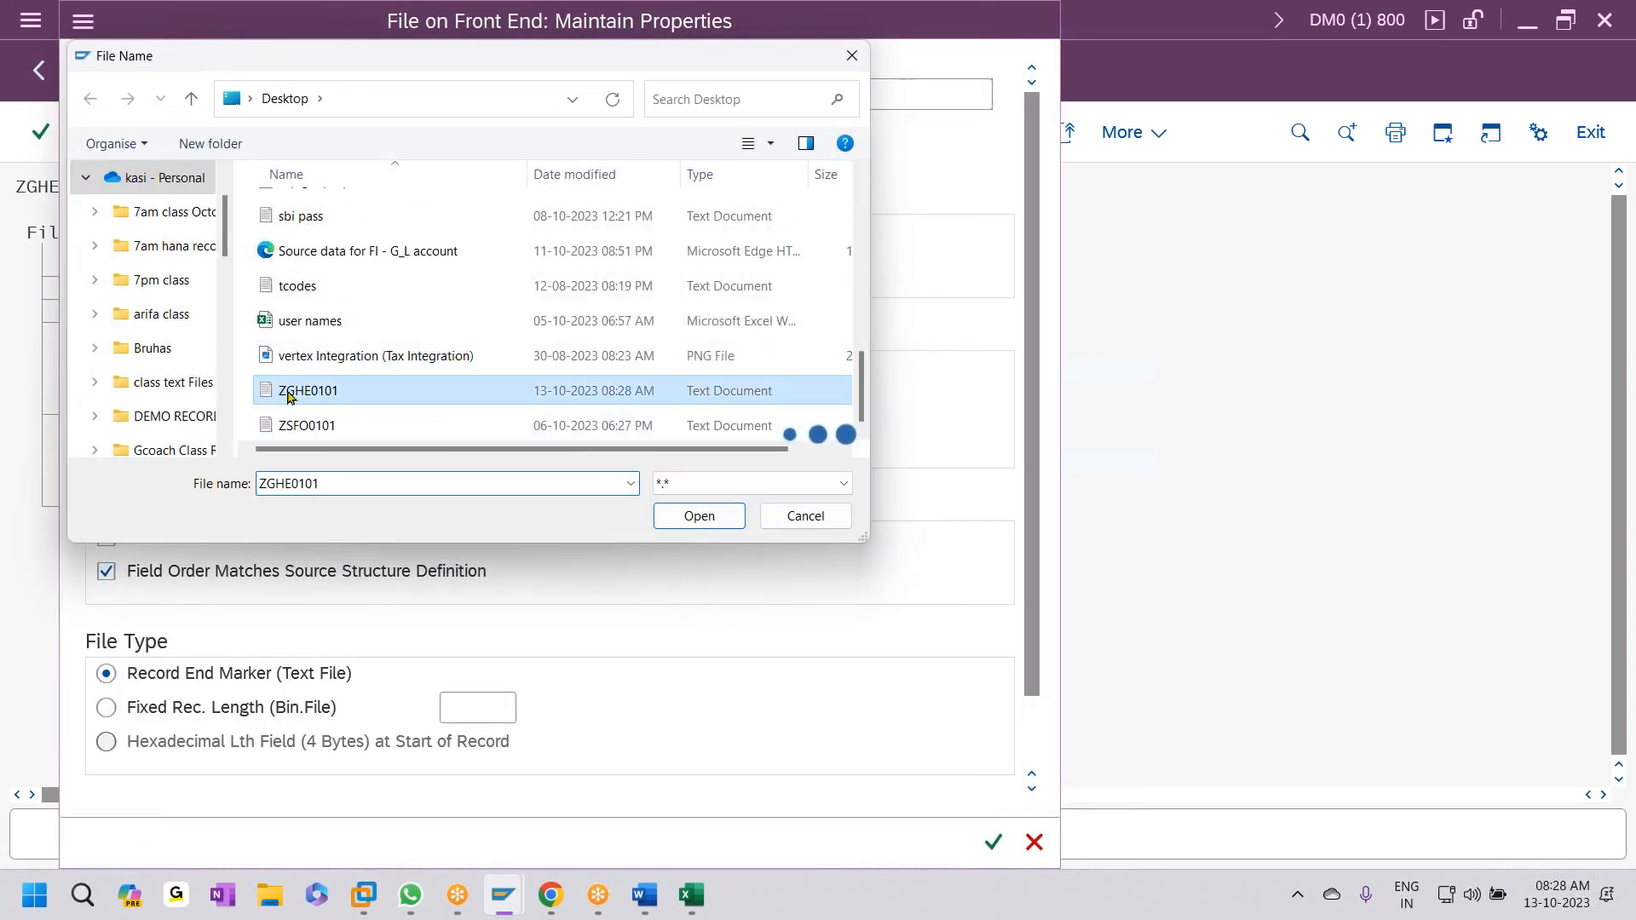
{"action": "double_click", "coordinate": [335, 392]}
- Name the file GL POSTING with a tab separator and save the file specifications
{"action": "left_click", "coordinate": [395, 134]}
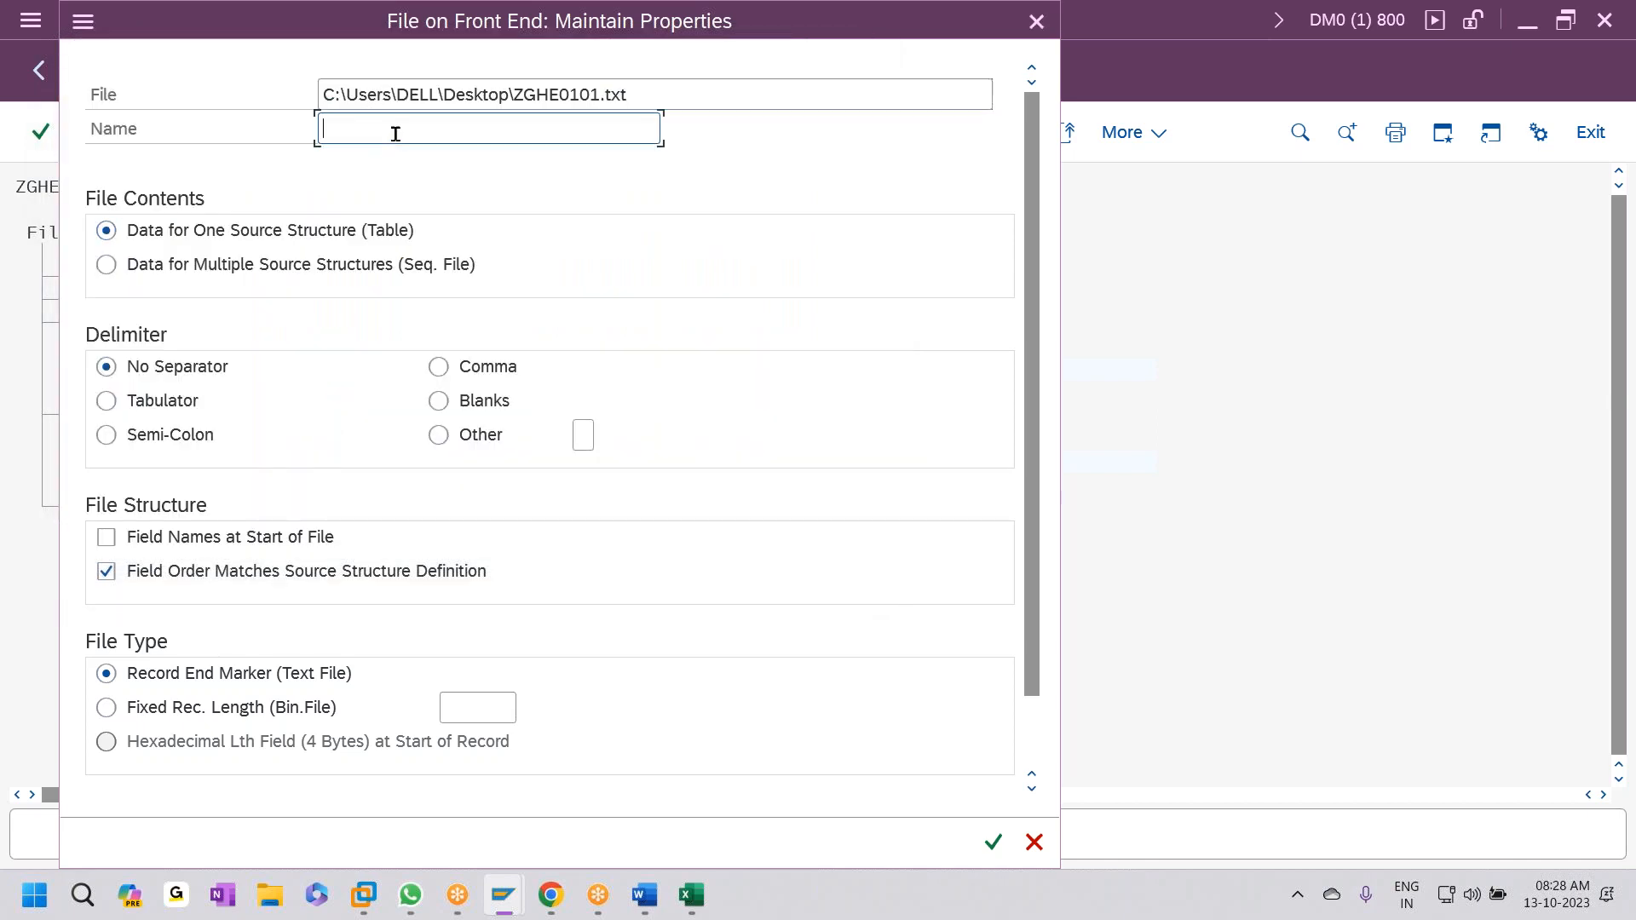
{"action": "type", "text": "GL POSTING"}
{"action": "left_click", "coordinate": [159, 407]}
{"action": "left_click", "coordinate": [993, 842]}
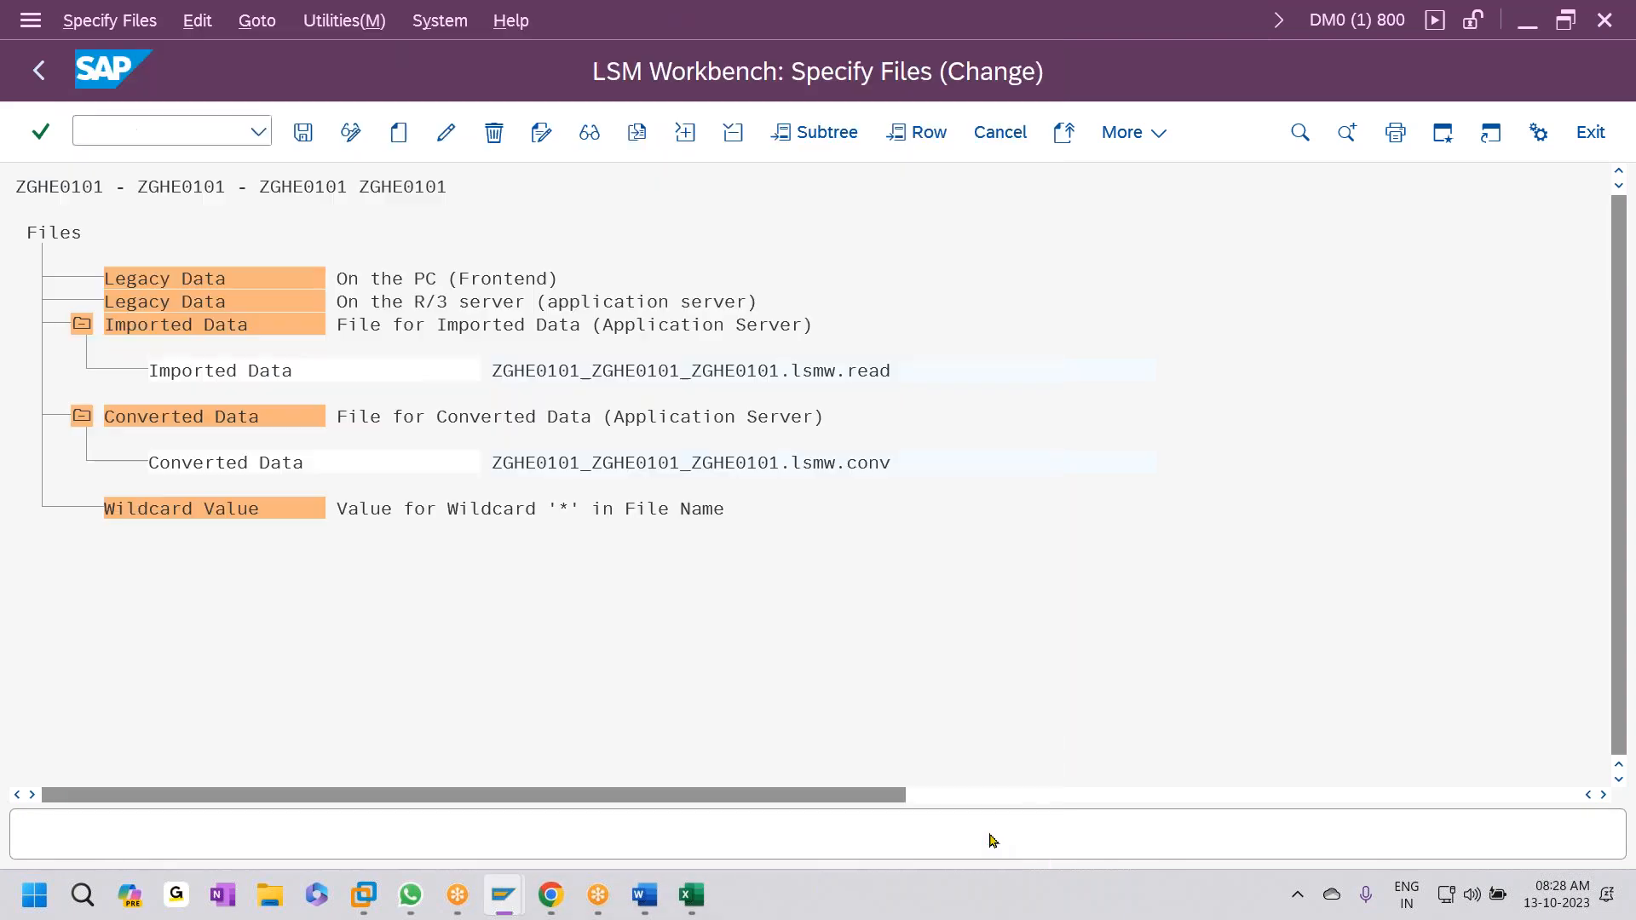
{"action": "left_click", "coordinate": [302, 133]}
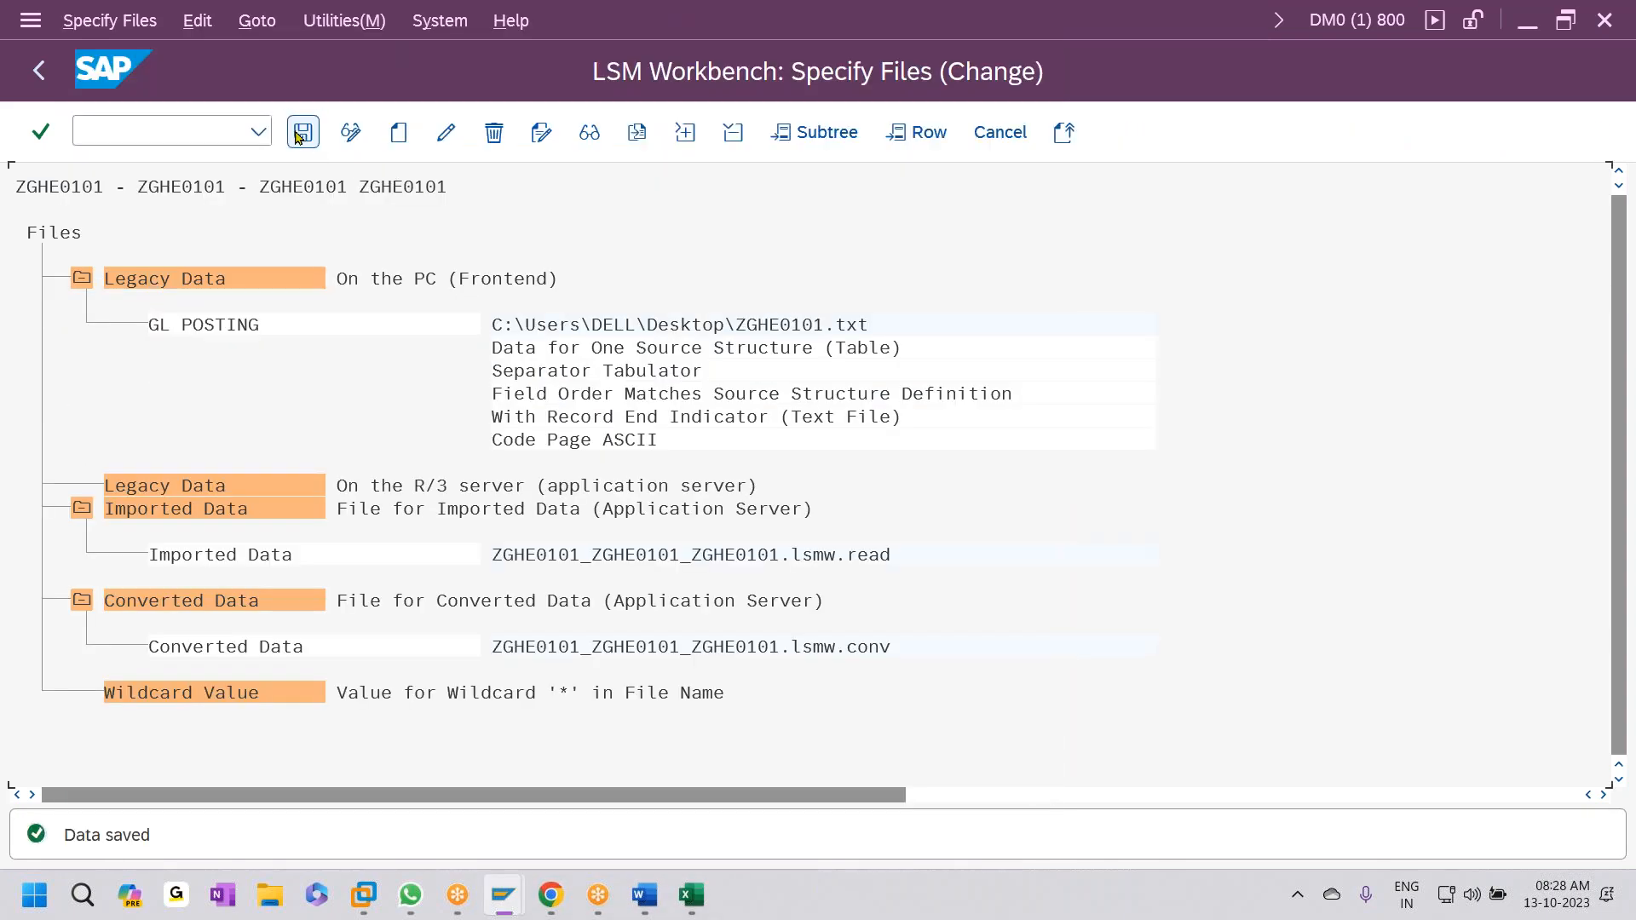
{"action": "left_click", "coordinate": [41, 71]}
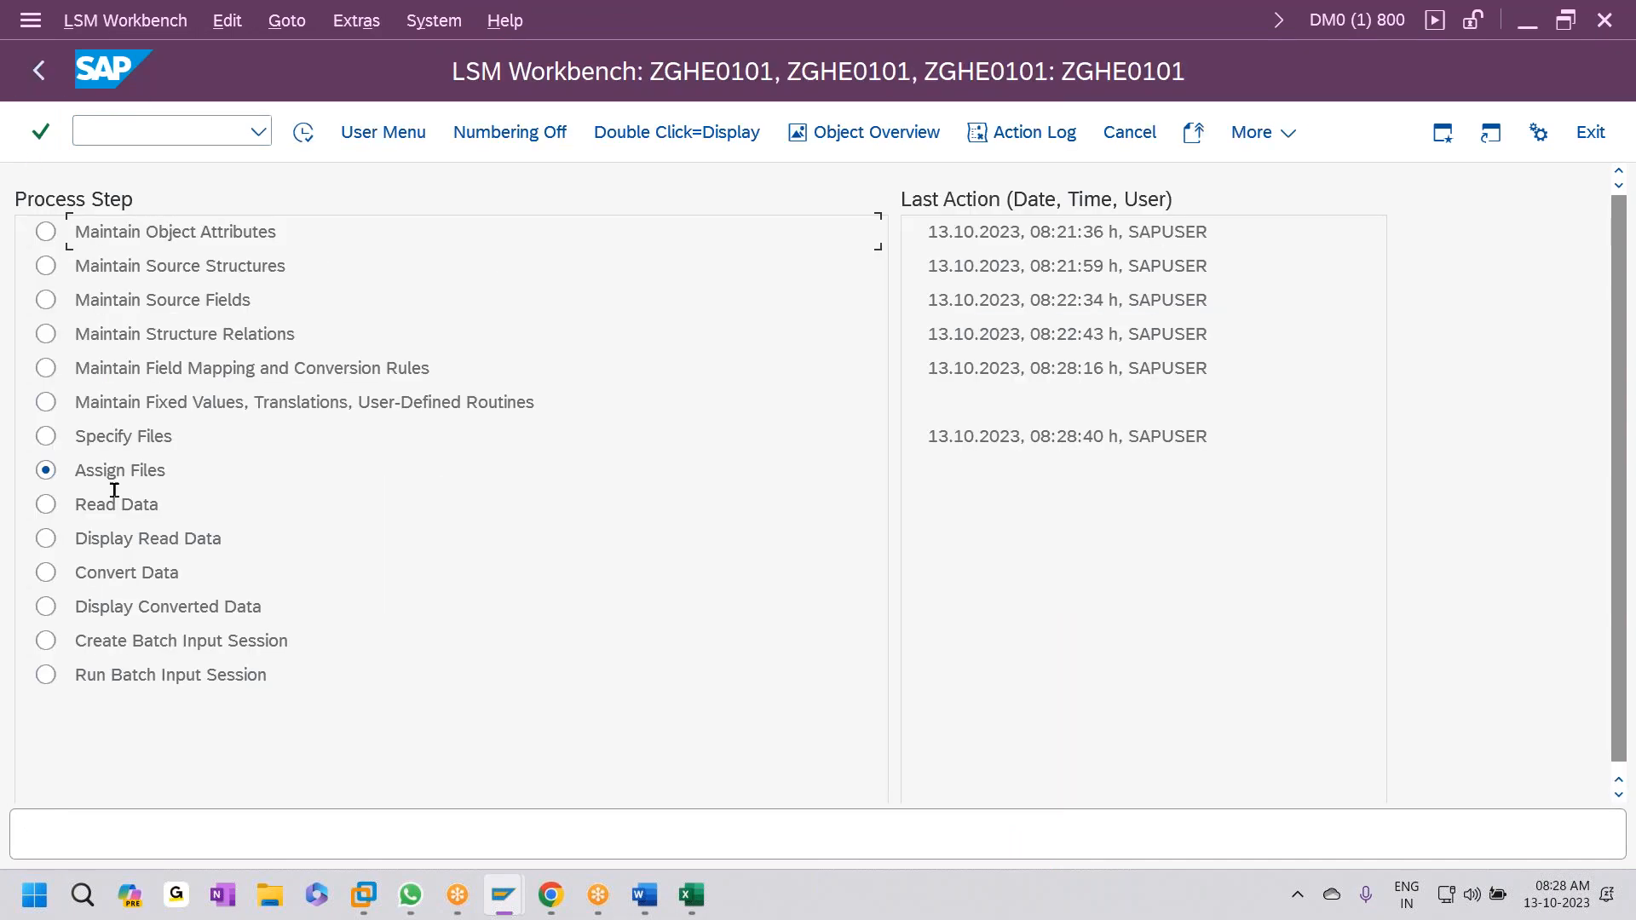
- Assign the GL POSTING file to the ZGHE0102 source structure and save the assignment
{"action": "left_click", "coordinate": [302, 133]}
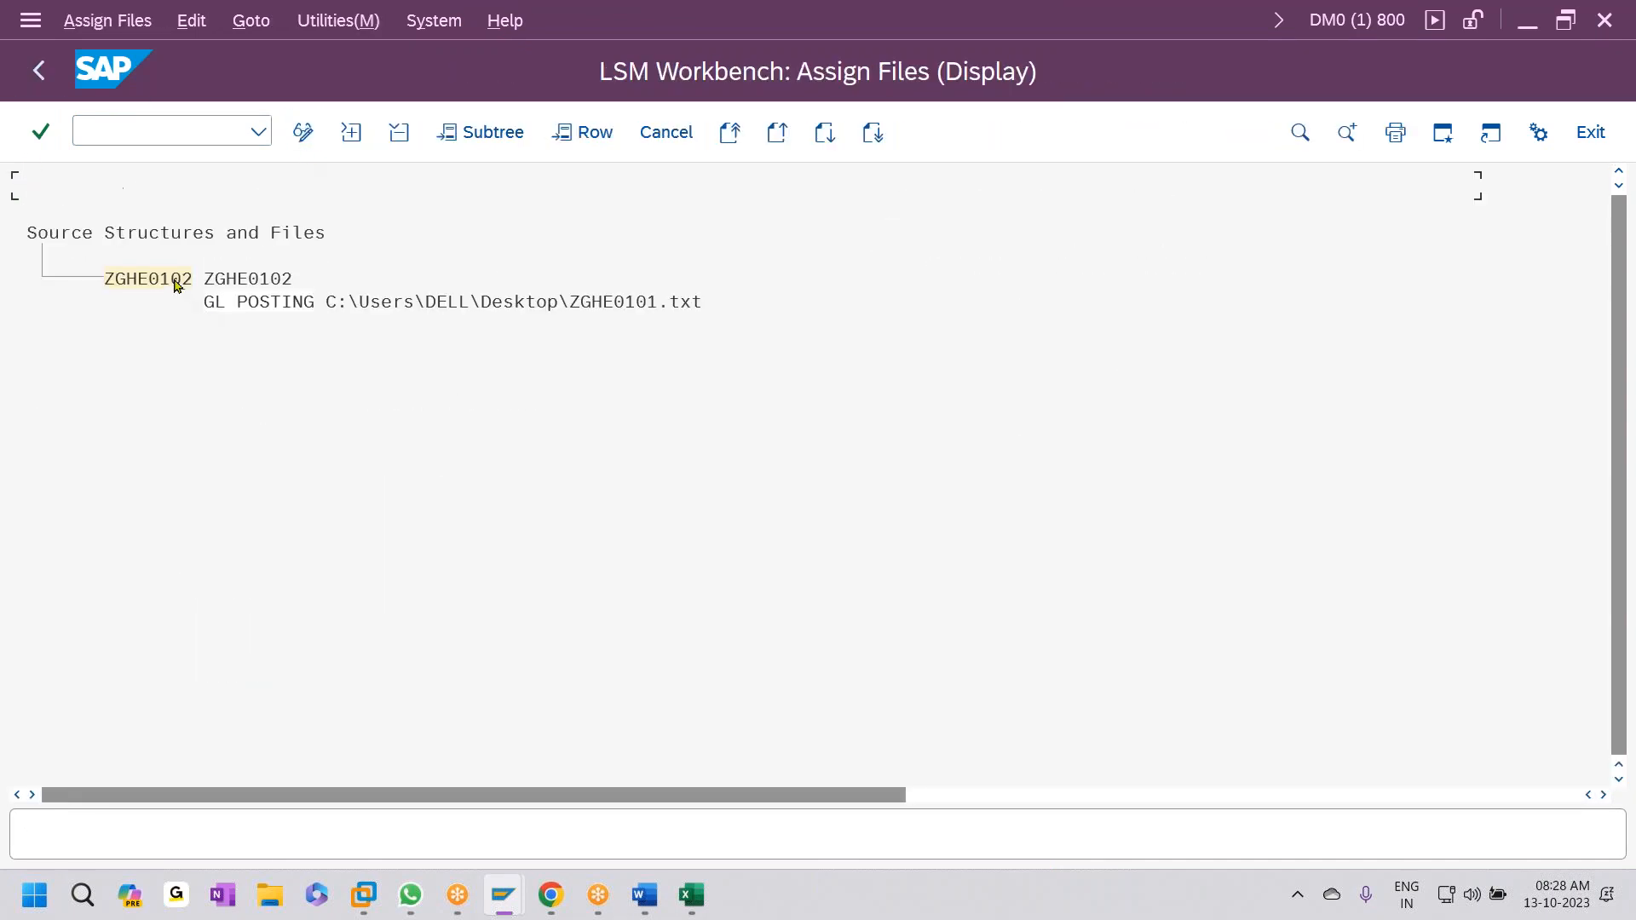
{"action": "left_click", "coordinate": [303, 133]}
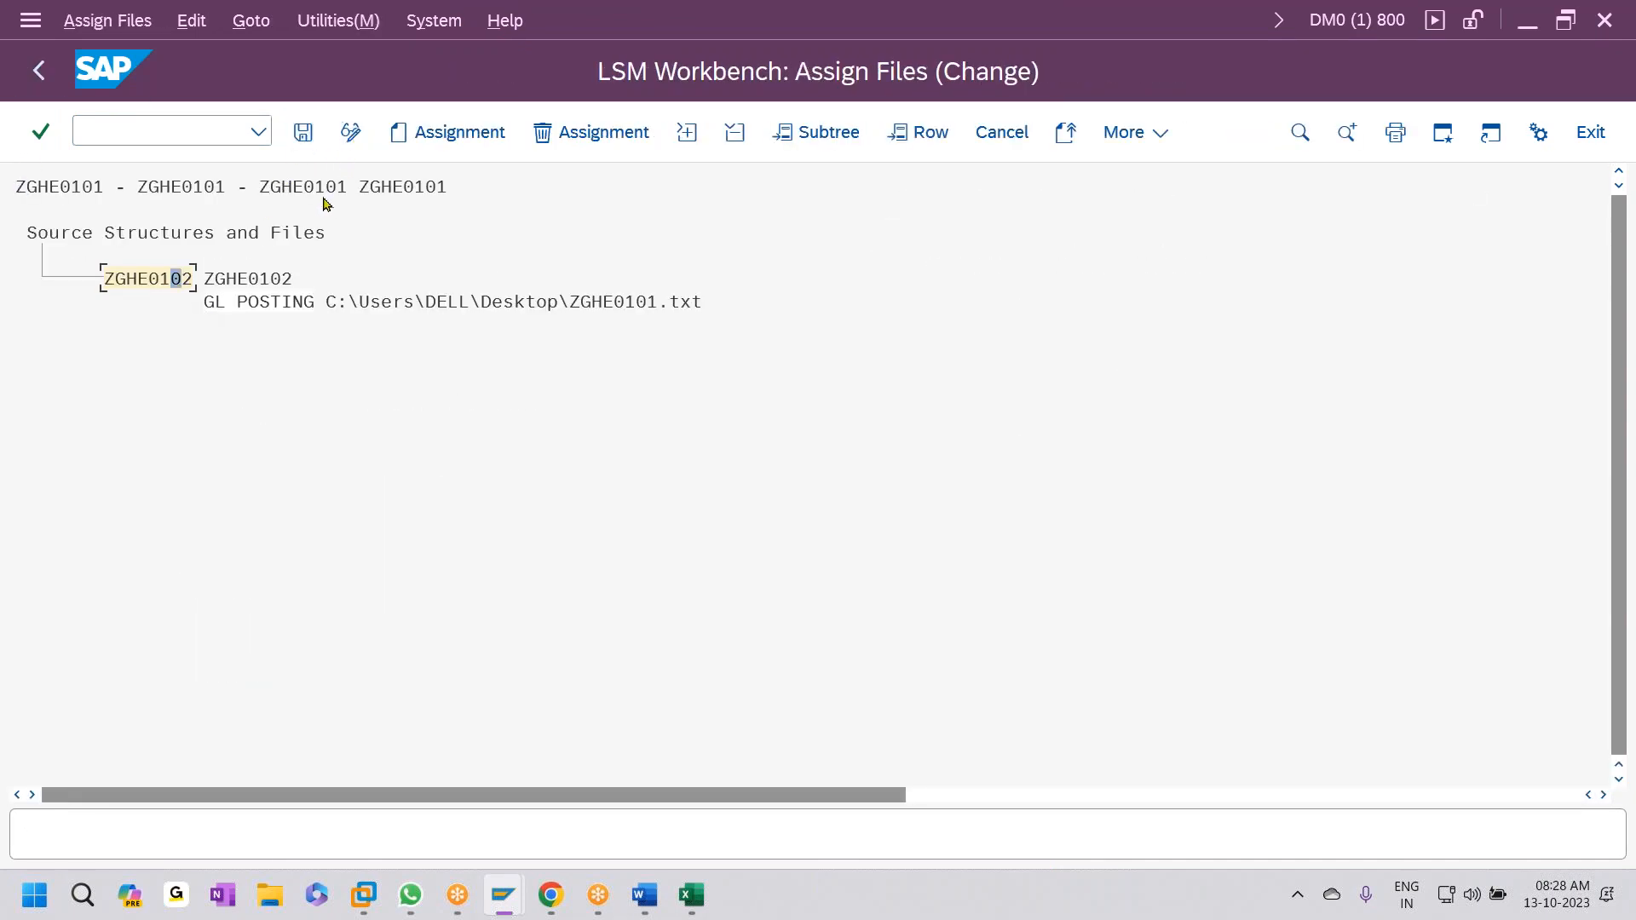
{"action": "left_click", "coordinate": [400, 135]}
{"action": "left_click", "coordinate": [782, 842]}
{"action": "left_click", "coordinate": [174, 278]}
{"action": "left_click", "coordinate": [303, 132]}
{"action": "left_click", "coordinate": [36, 70]}
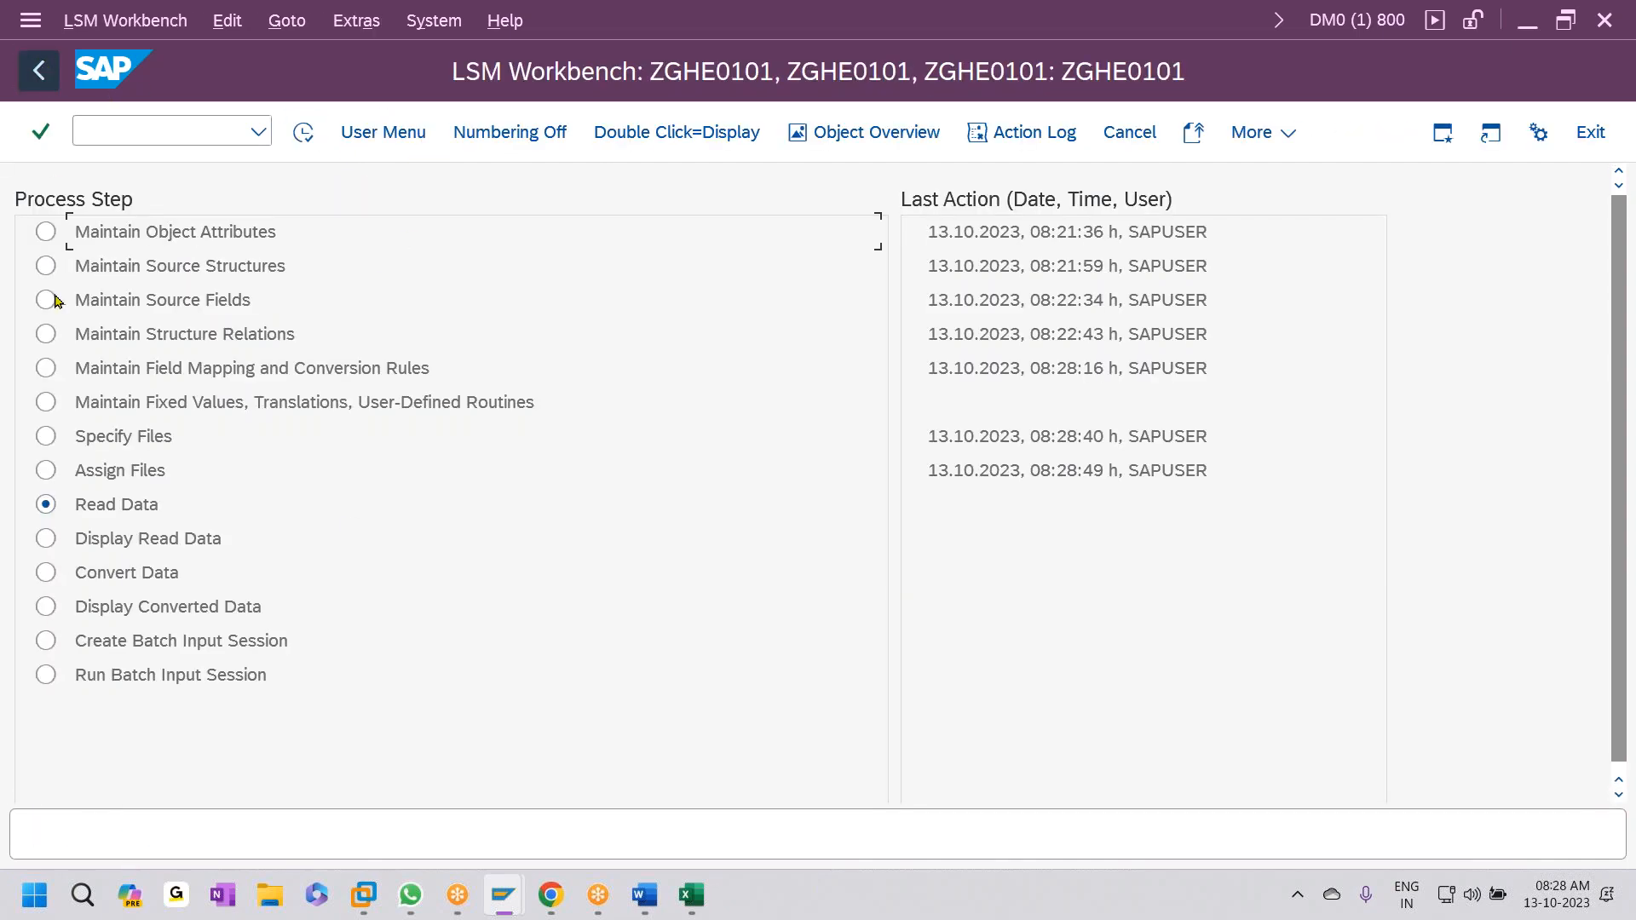
- Read the data file, allowing file access, and display all 26 read records
{"action": "left_click", "coordinate": [306, 134]}
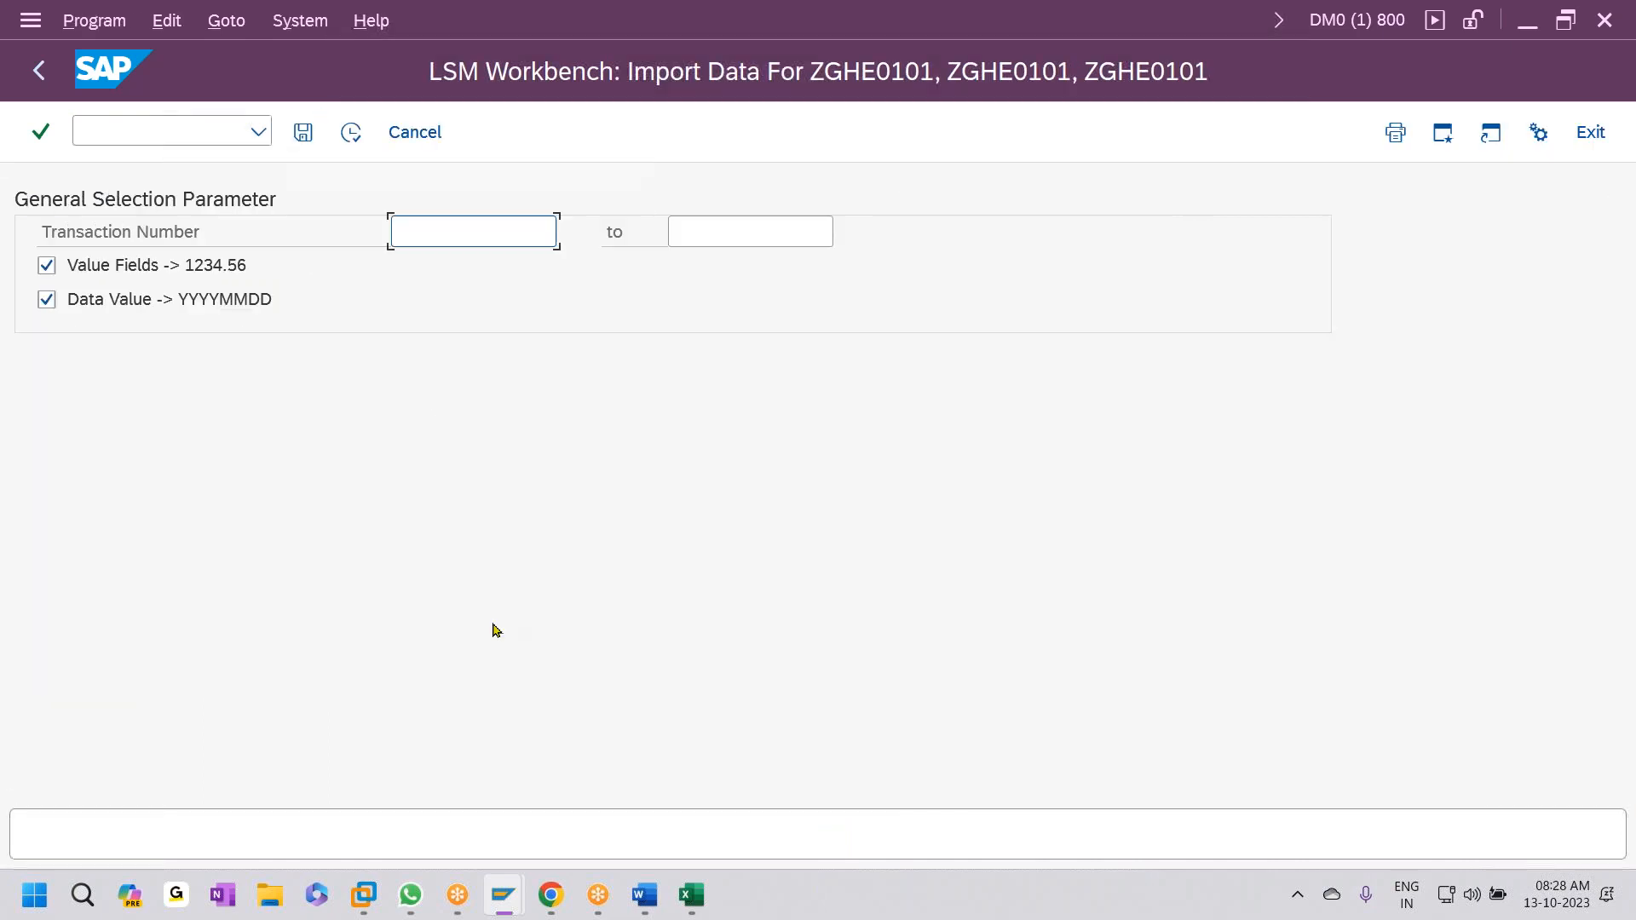
{"action": "left_click", "coordinate": [351, 132]}
{"action": "left_click", "coordinate": [475, 423]}
{"action": "left_click", "coordinate": [478, 491]}
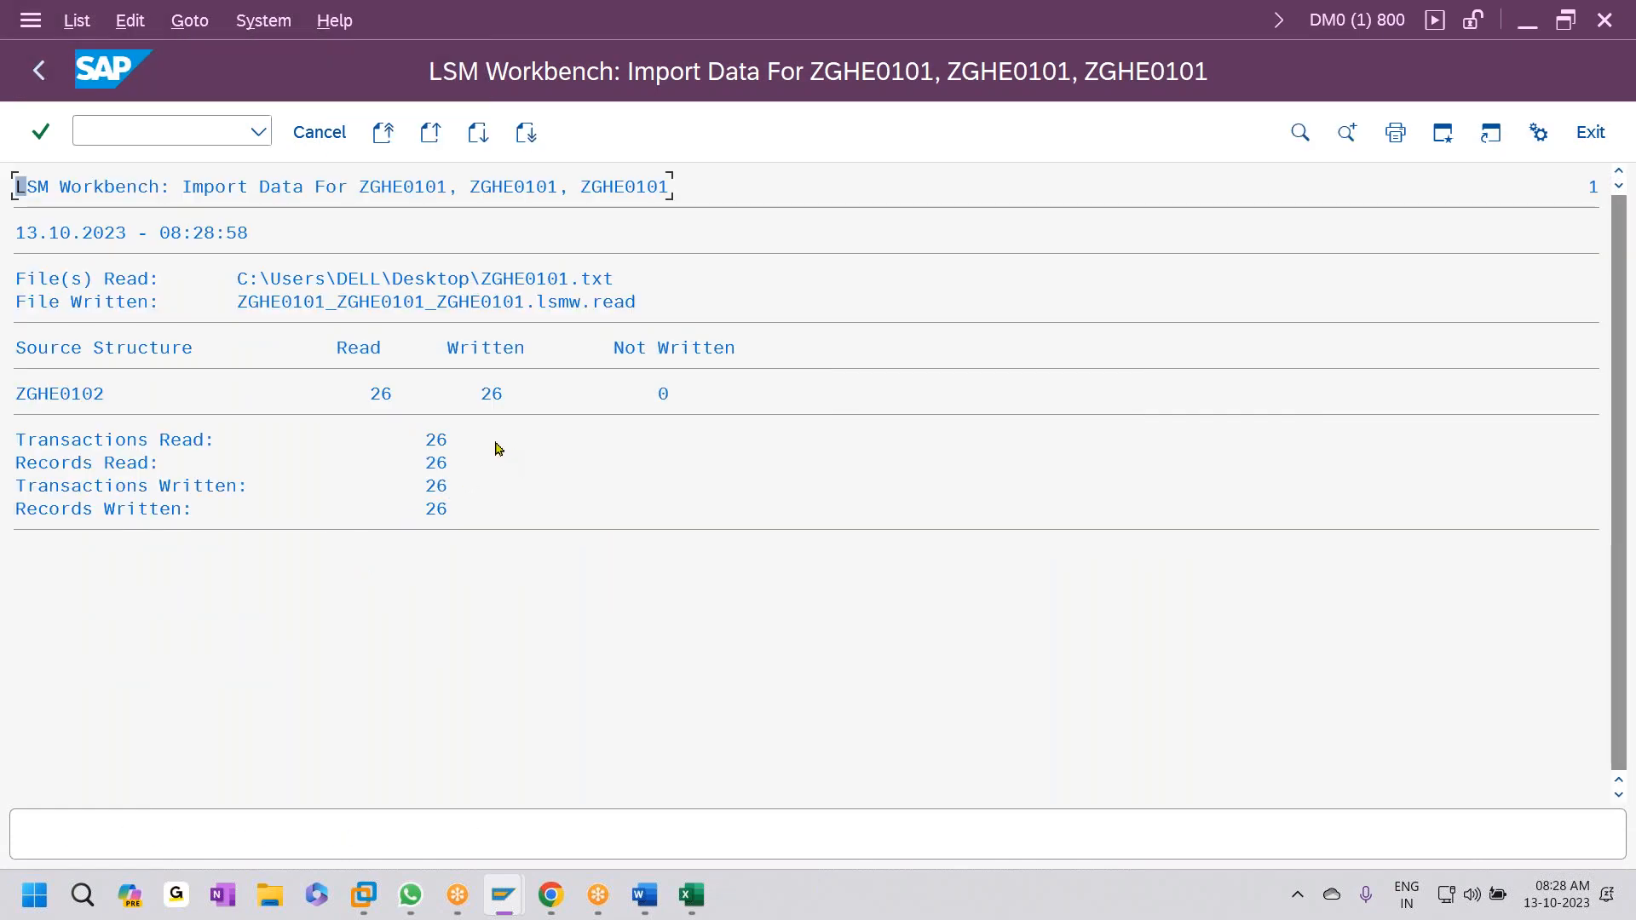
{"action": "left_click", "coordinate": [44, 75]}
{"action": "left_click", "coordinate": [44, 75]}
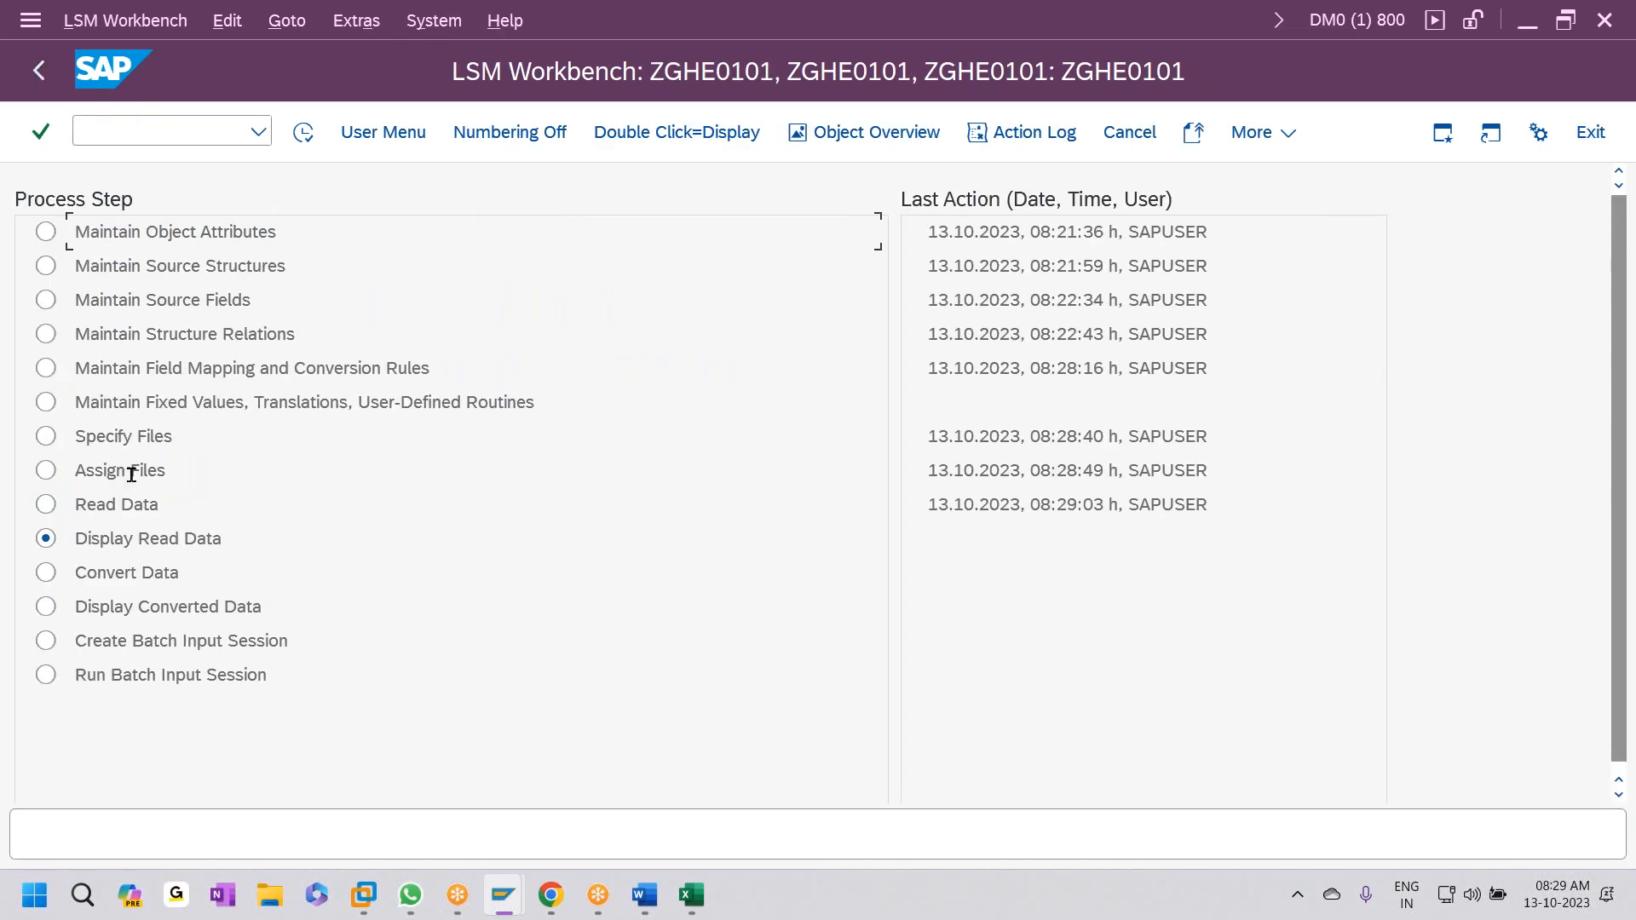
{"action": "left_click", "coordinate": [308, 138]}
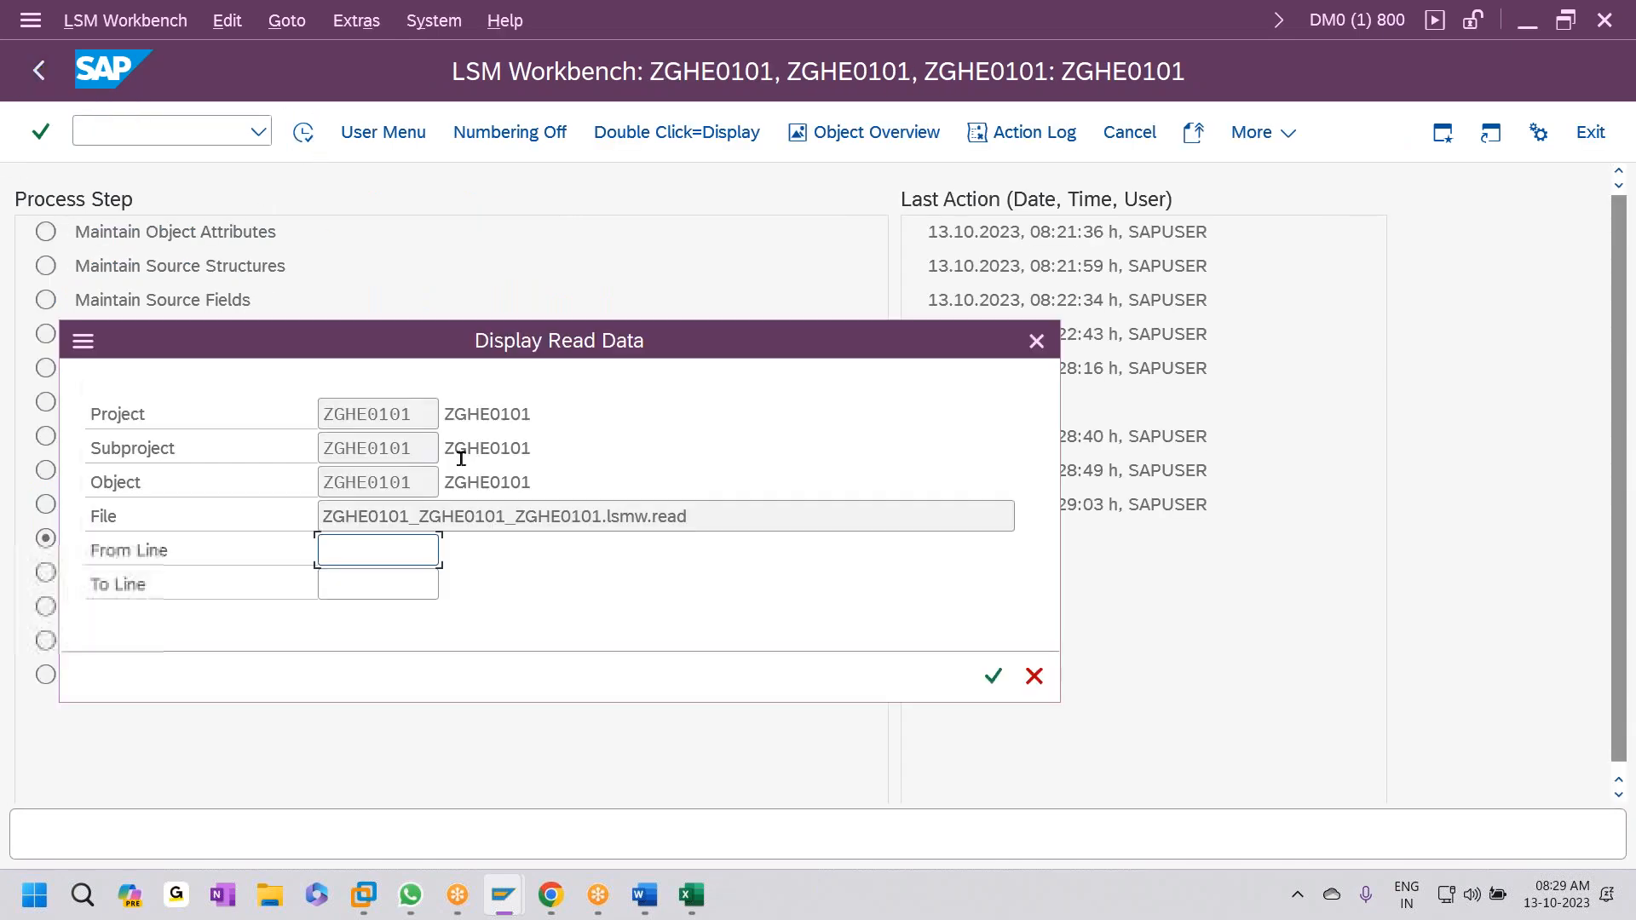
{"action": "left_click", "coordinate": [993, 676]}
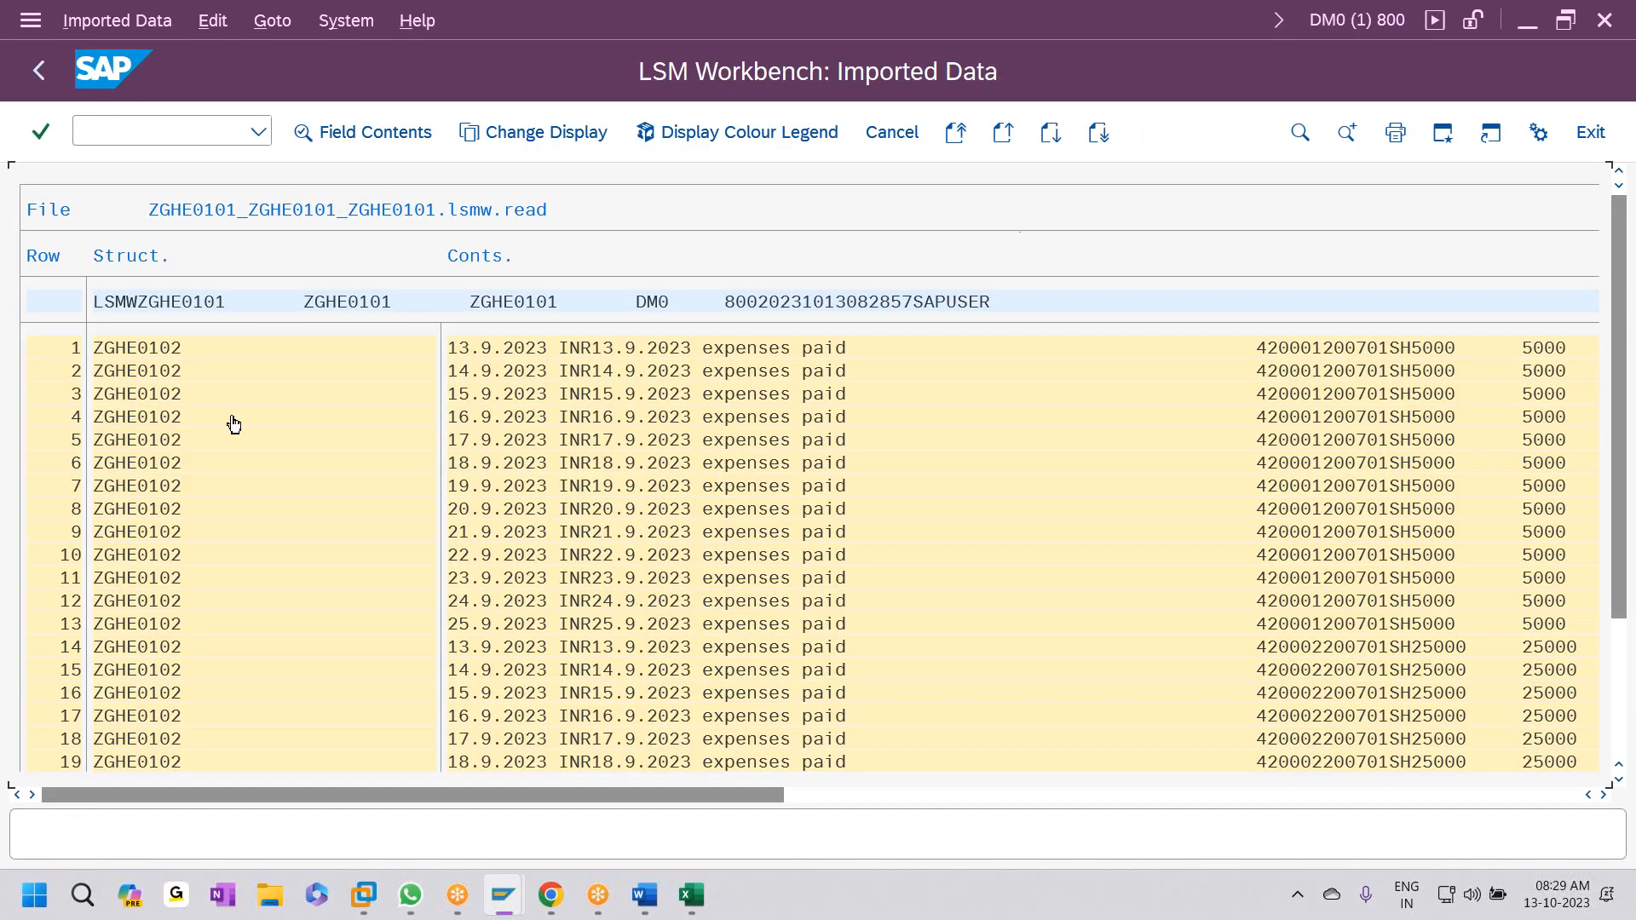
{"action": "left_click", "coordinate": [44, 74]}
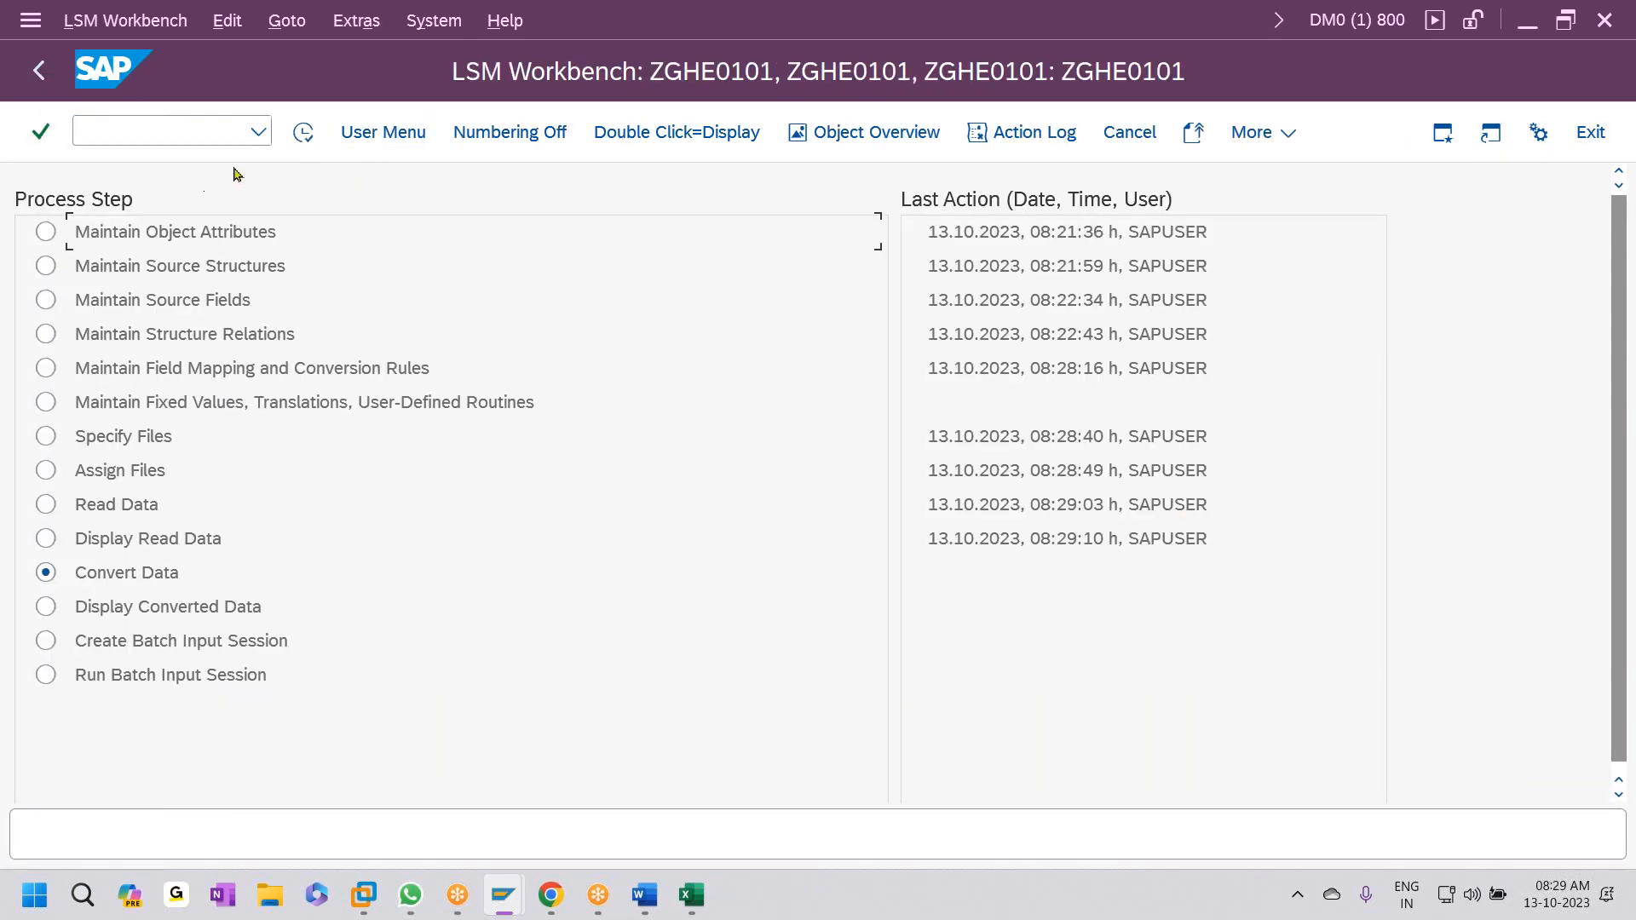
- Convert the read data and review all the converted records
{"action": "left_click", "coordinate": [302, 133]}
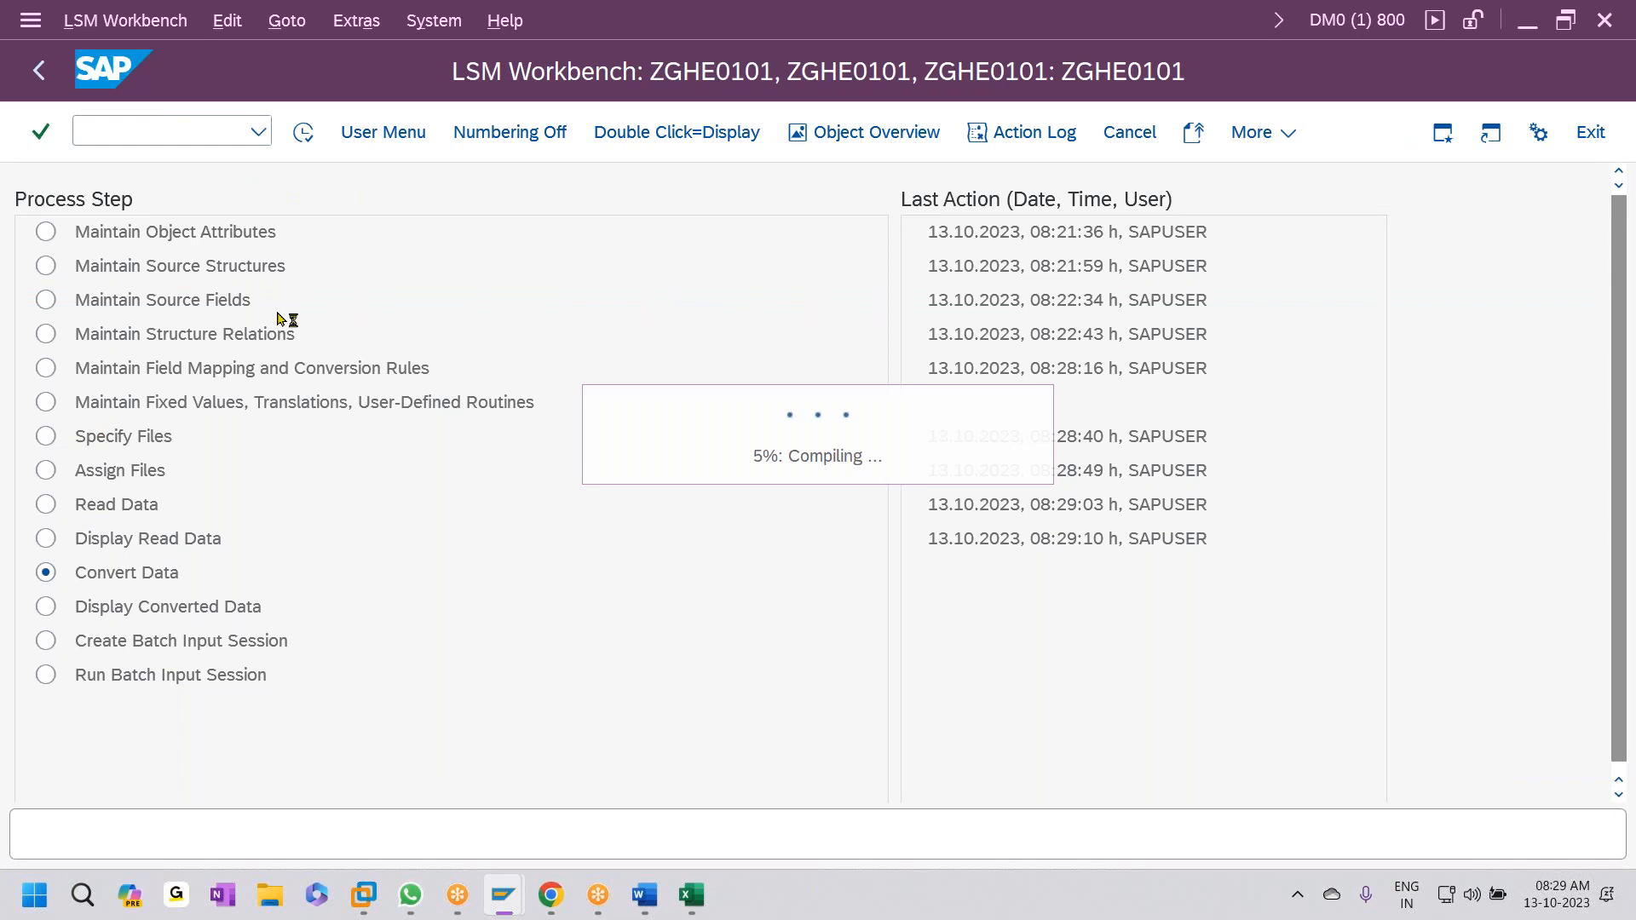
{"action": "left_click", "coordinate": [348, 138]}
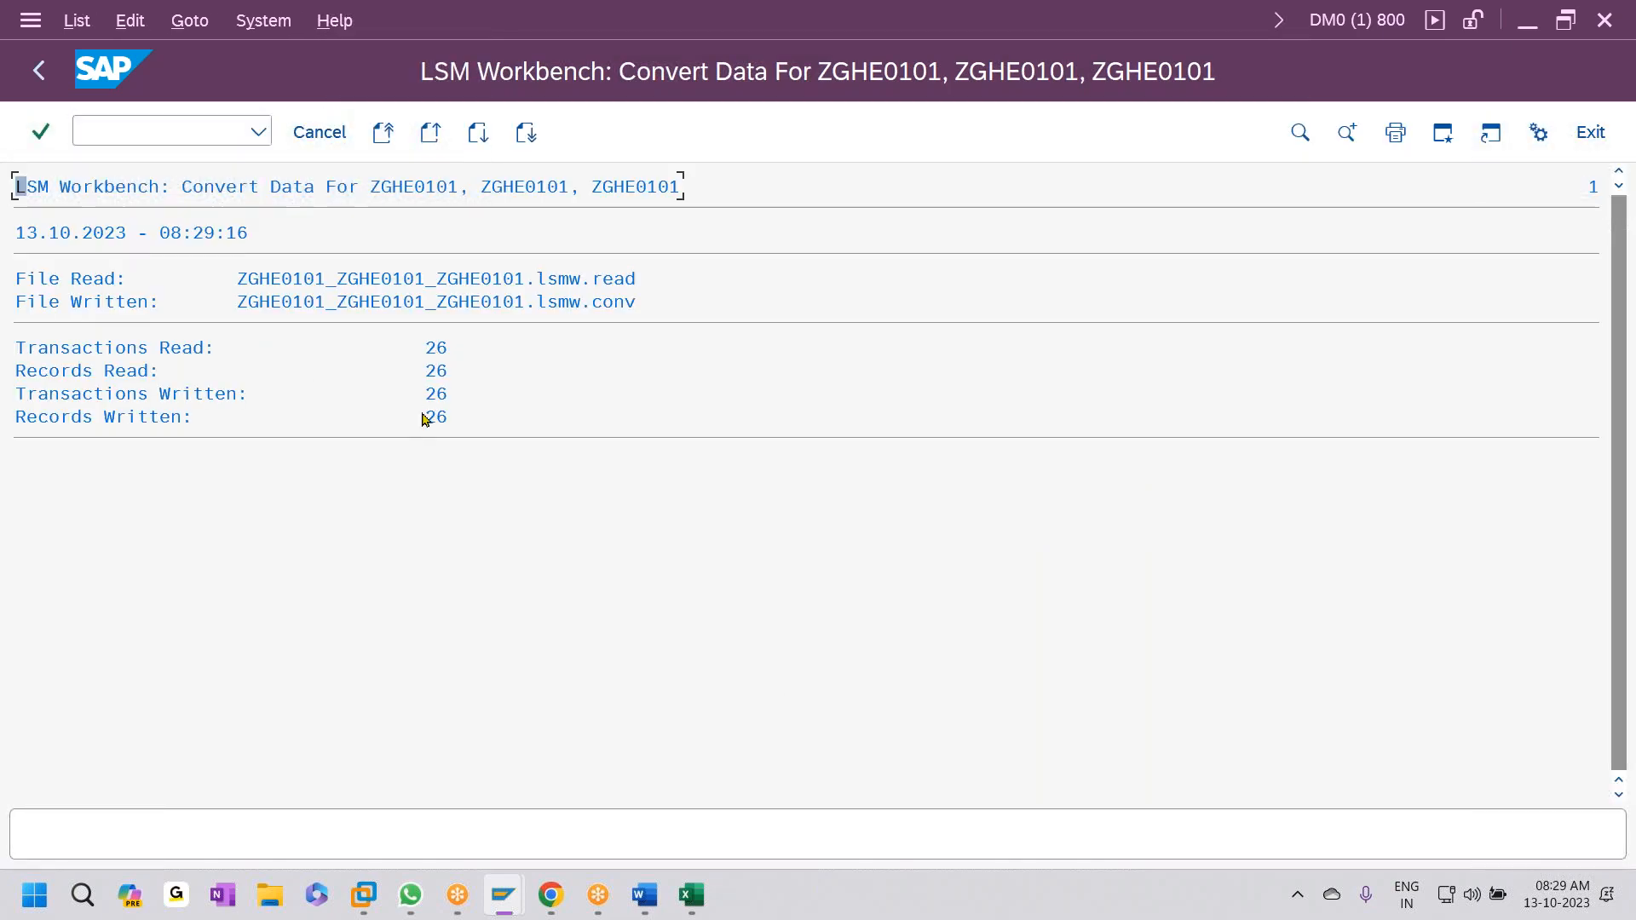
{"action": "left_click", "coordinate": [41, 72]}
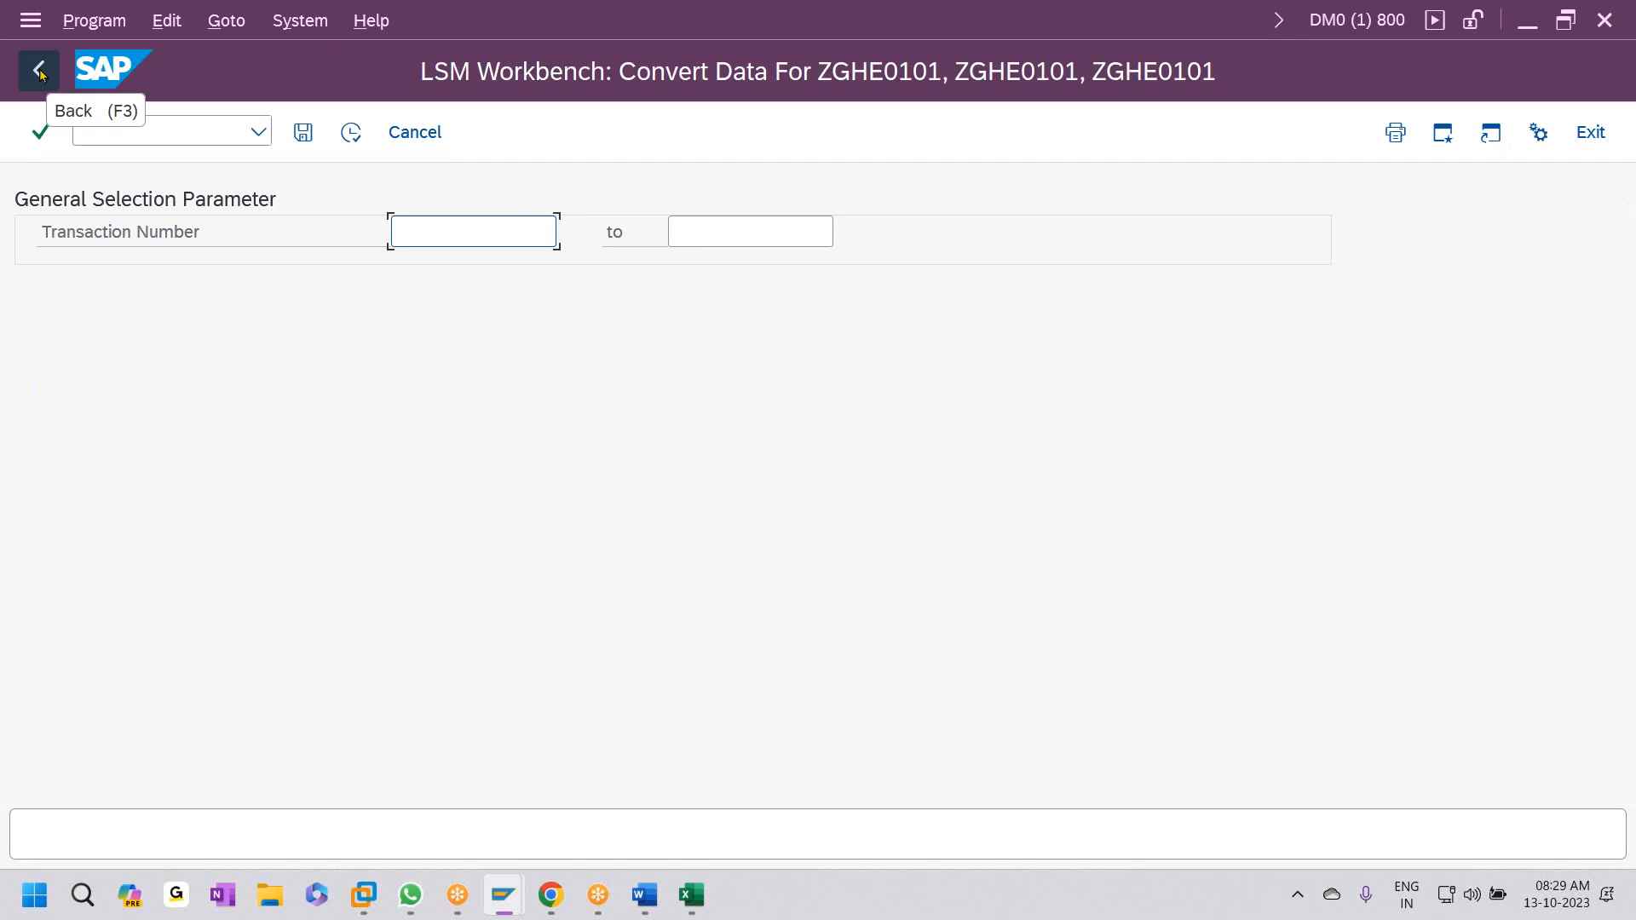
{"action": "left_click", "coordinate": [41, 73]}
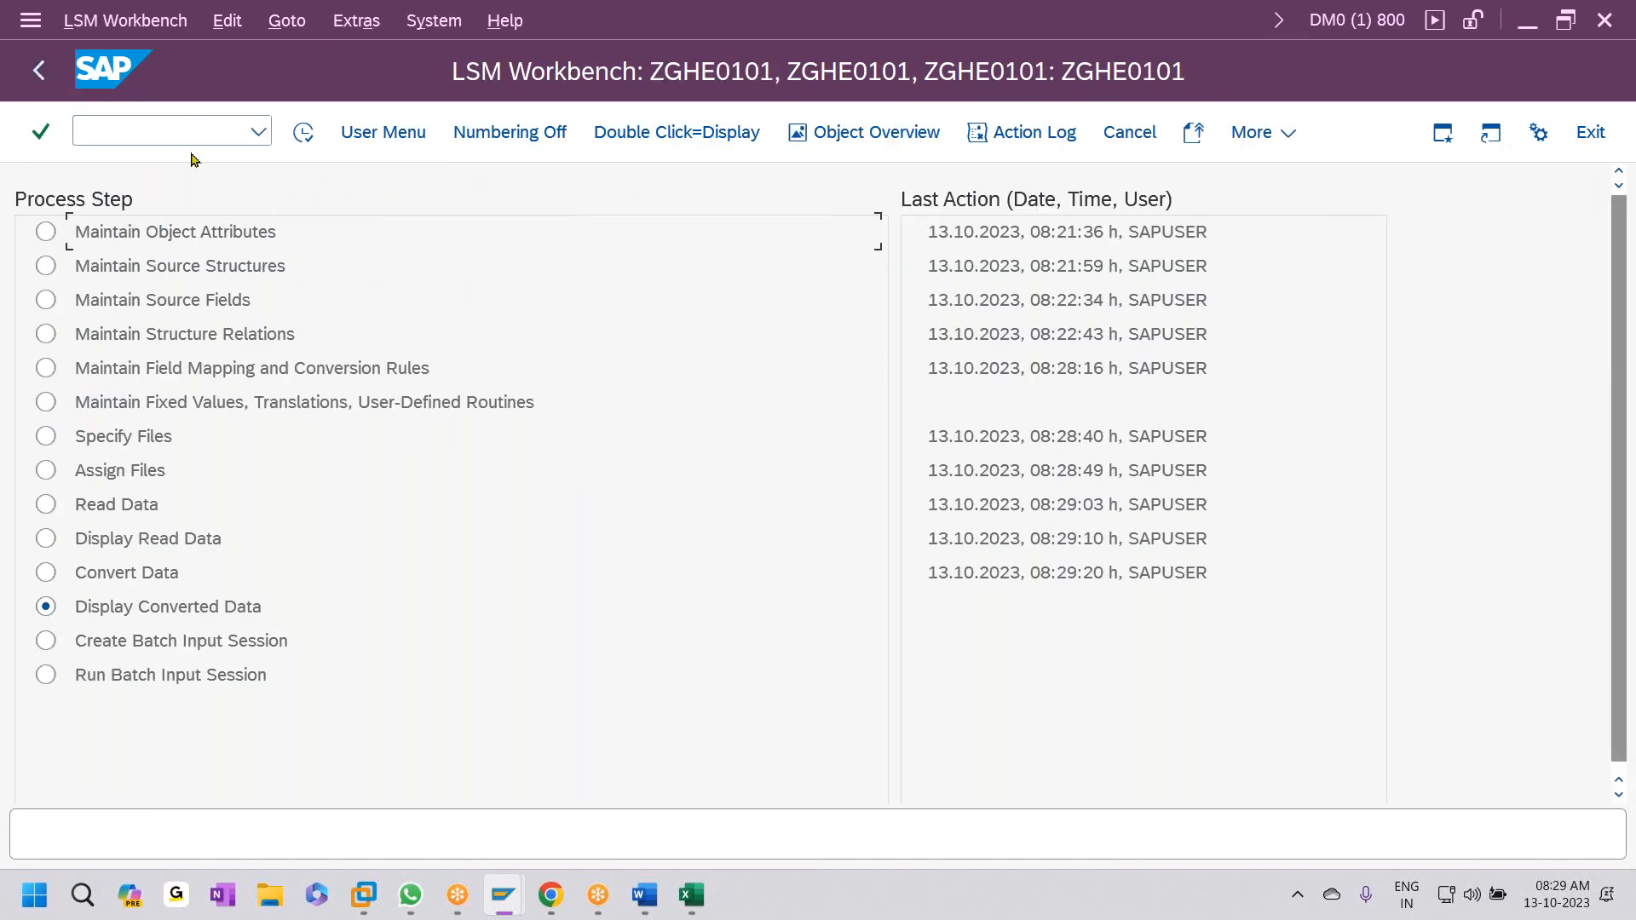
{"action": "left_click", "coordinate": [301, 138]}
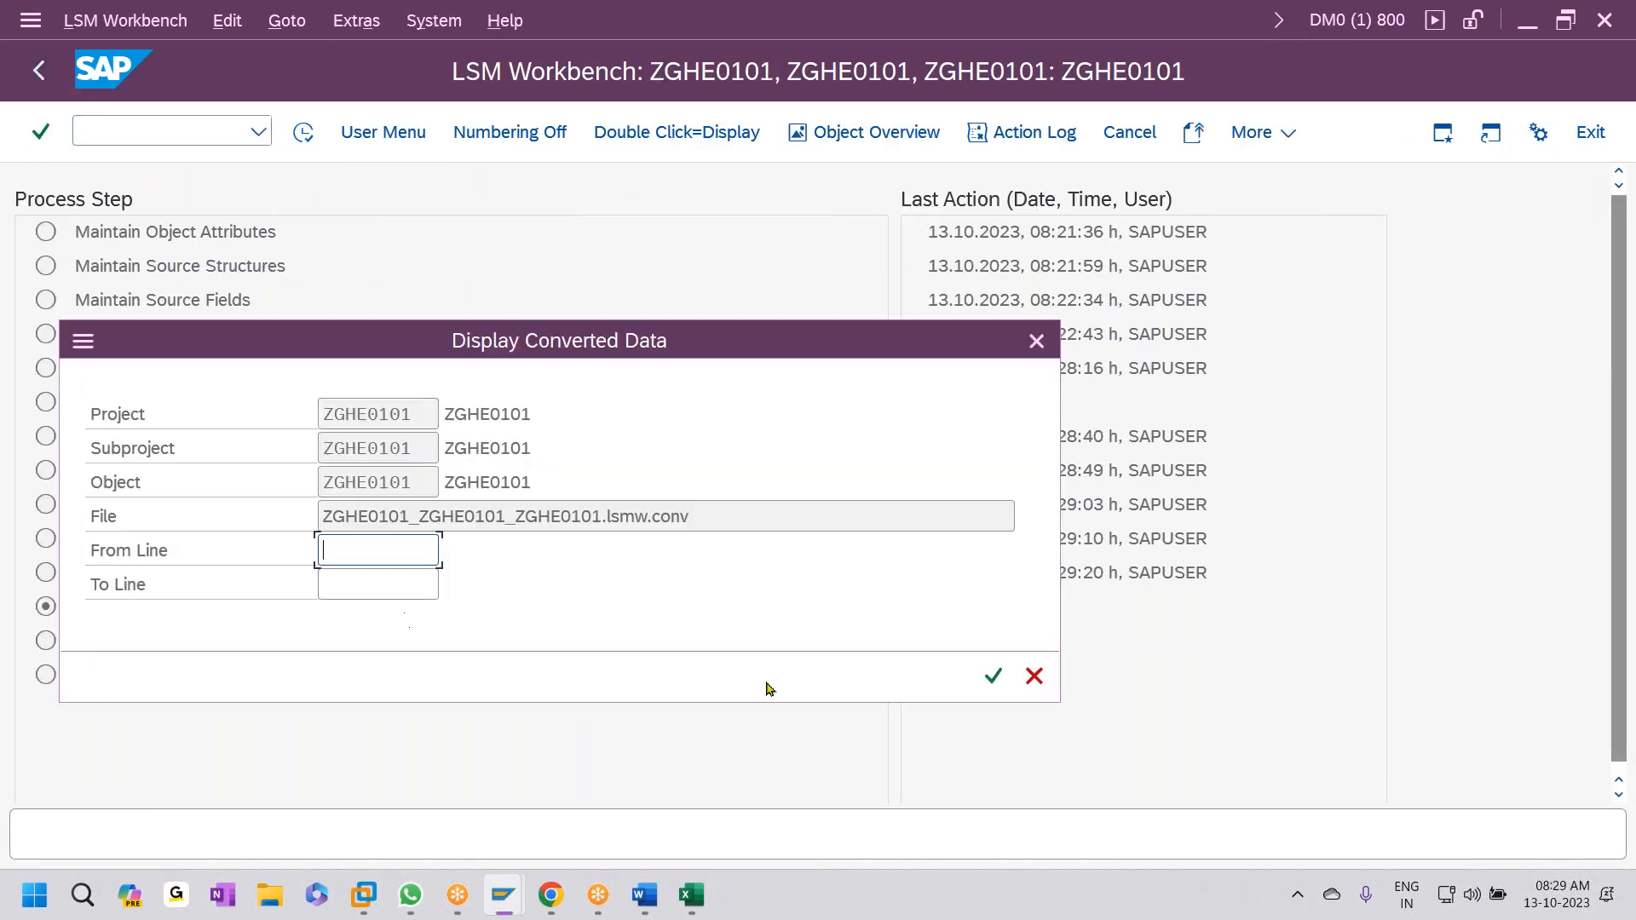
{"action": "left_click", "coordinate": [994, 675]}
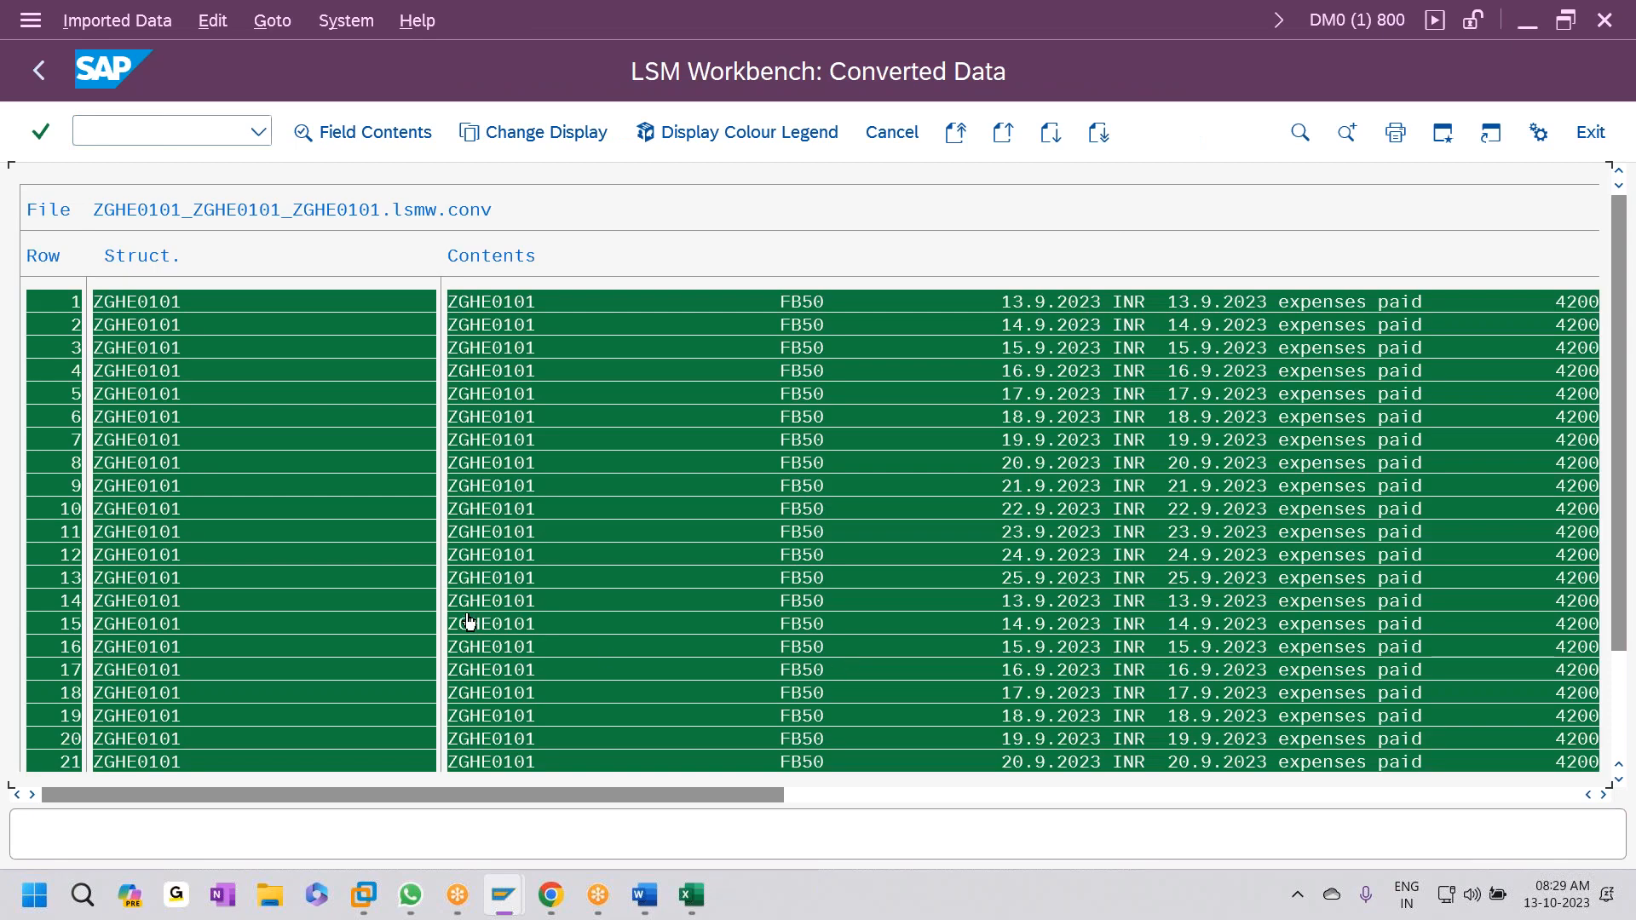
{"action": "scroll", "coordinate": [188, 626], "scroll_direction": "down", "scroll_amount": 1}
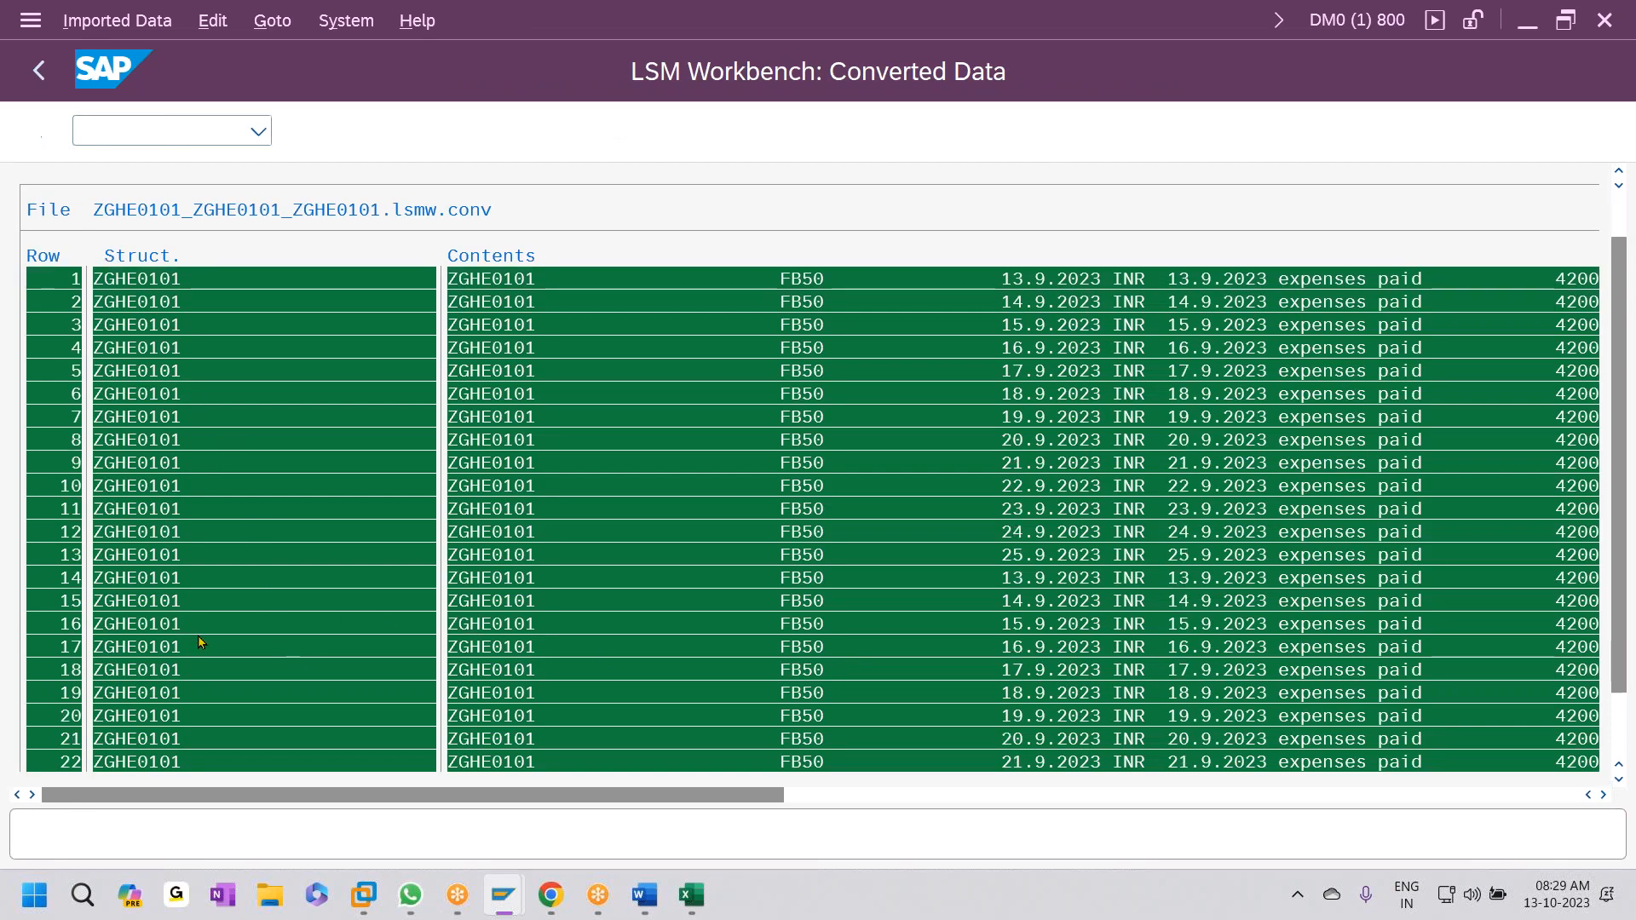
{"action": "scroll", "coordinate": [129, 749], "scroll_direction": "down", "scroll_amount": 2}
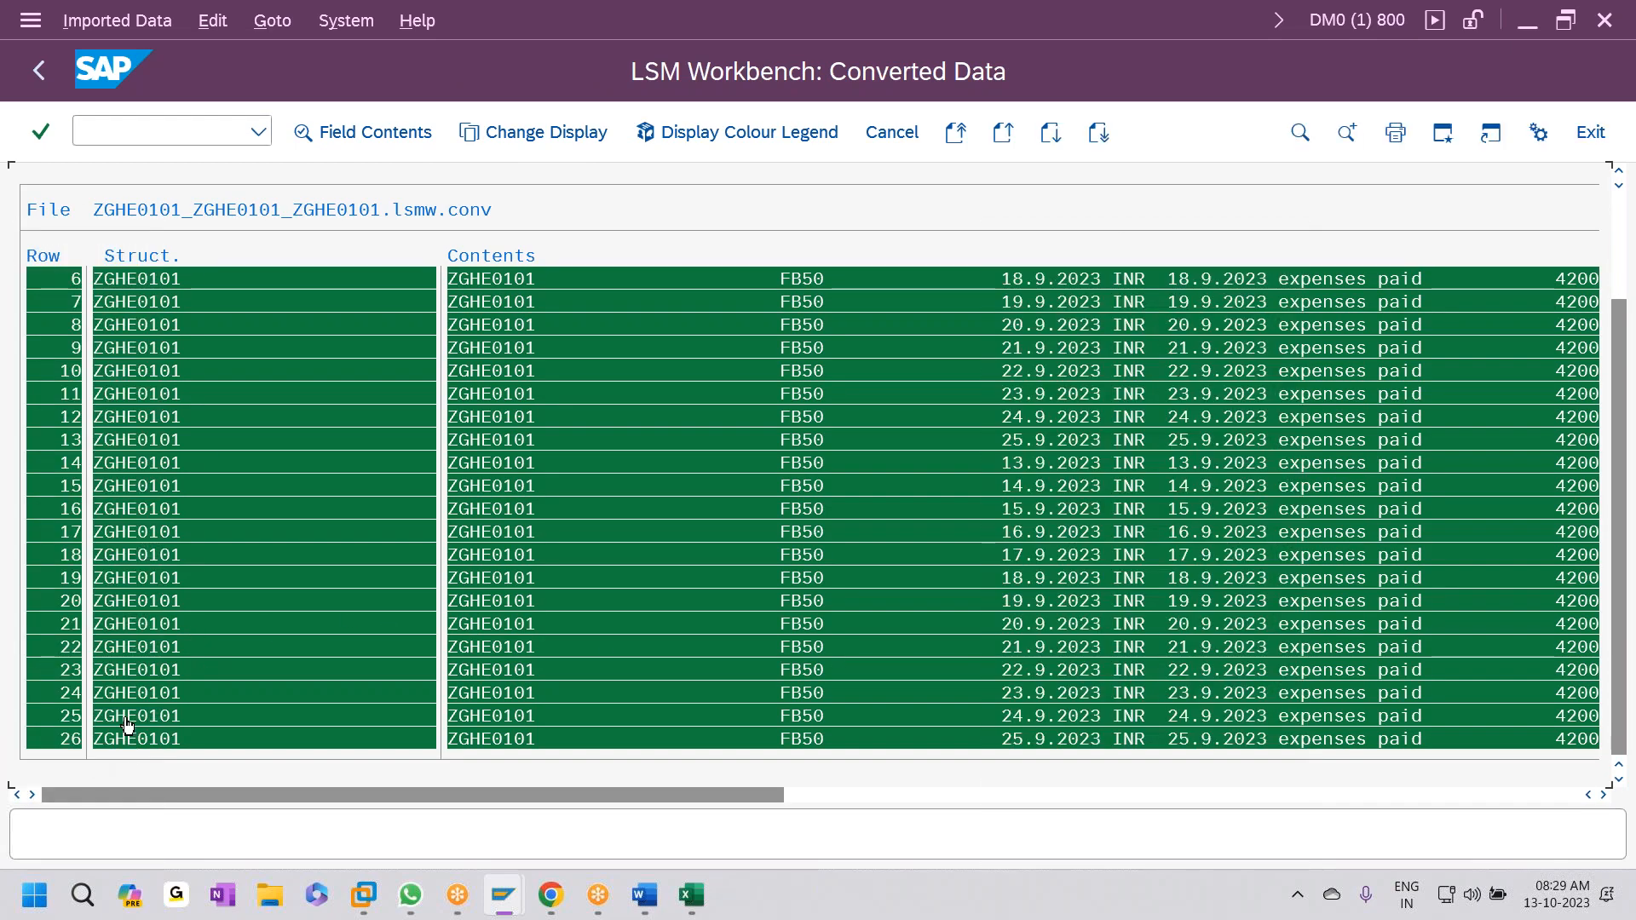
{"action": "left_click", "coordinate": [43, 70]}
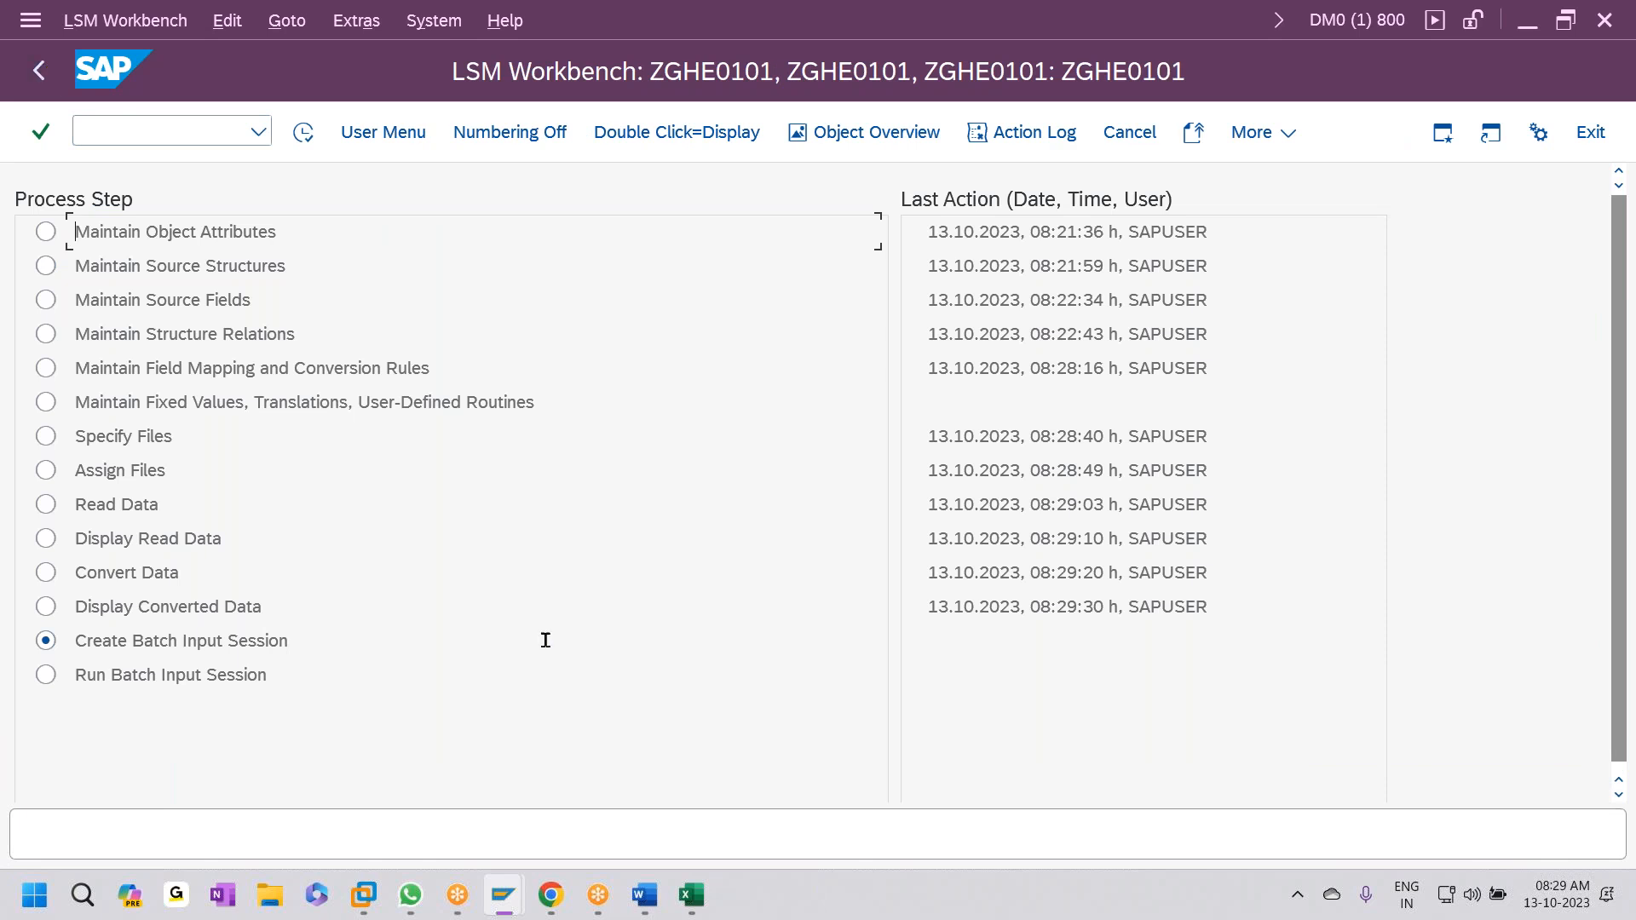
- Create the batch input session with the Keep folder option checked
{"action": "left_click", "coordinate": [303, 134]}
{"action": "left_click", "coordinate": [119, 335]}
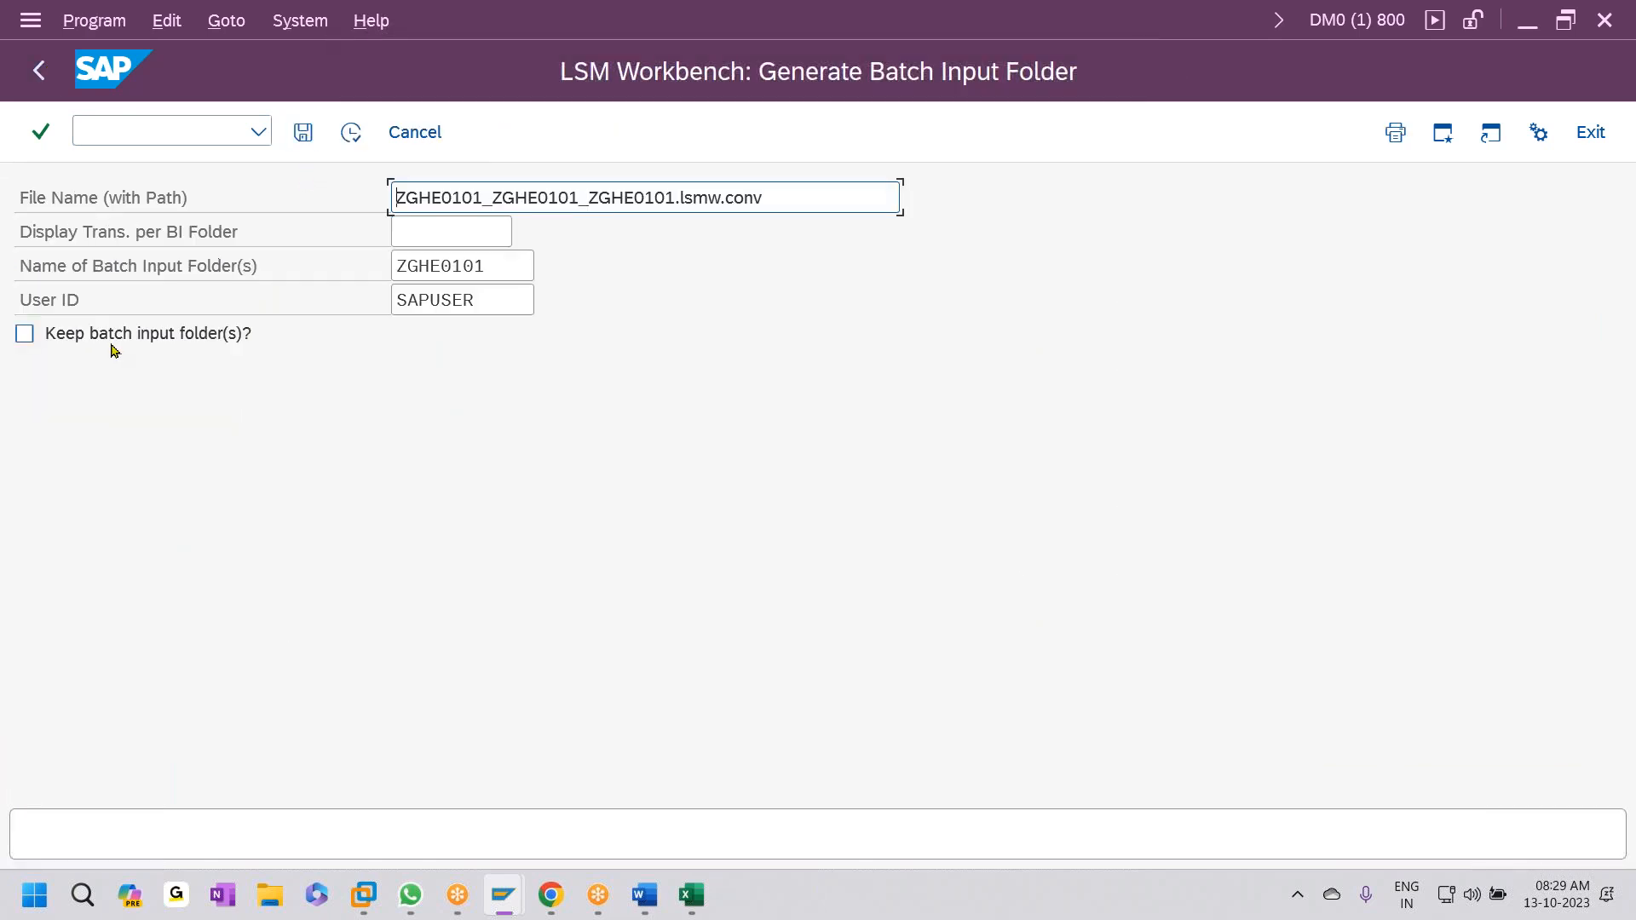
{"action": "left_click", "coordinate": [350, 133]}
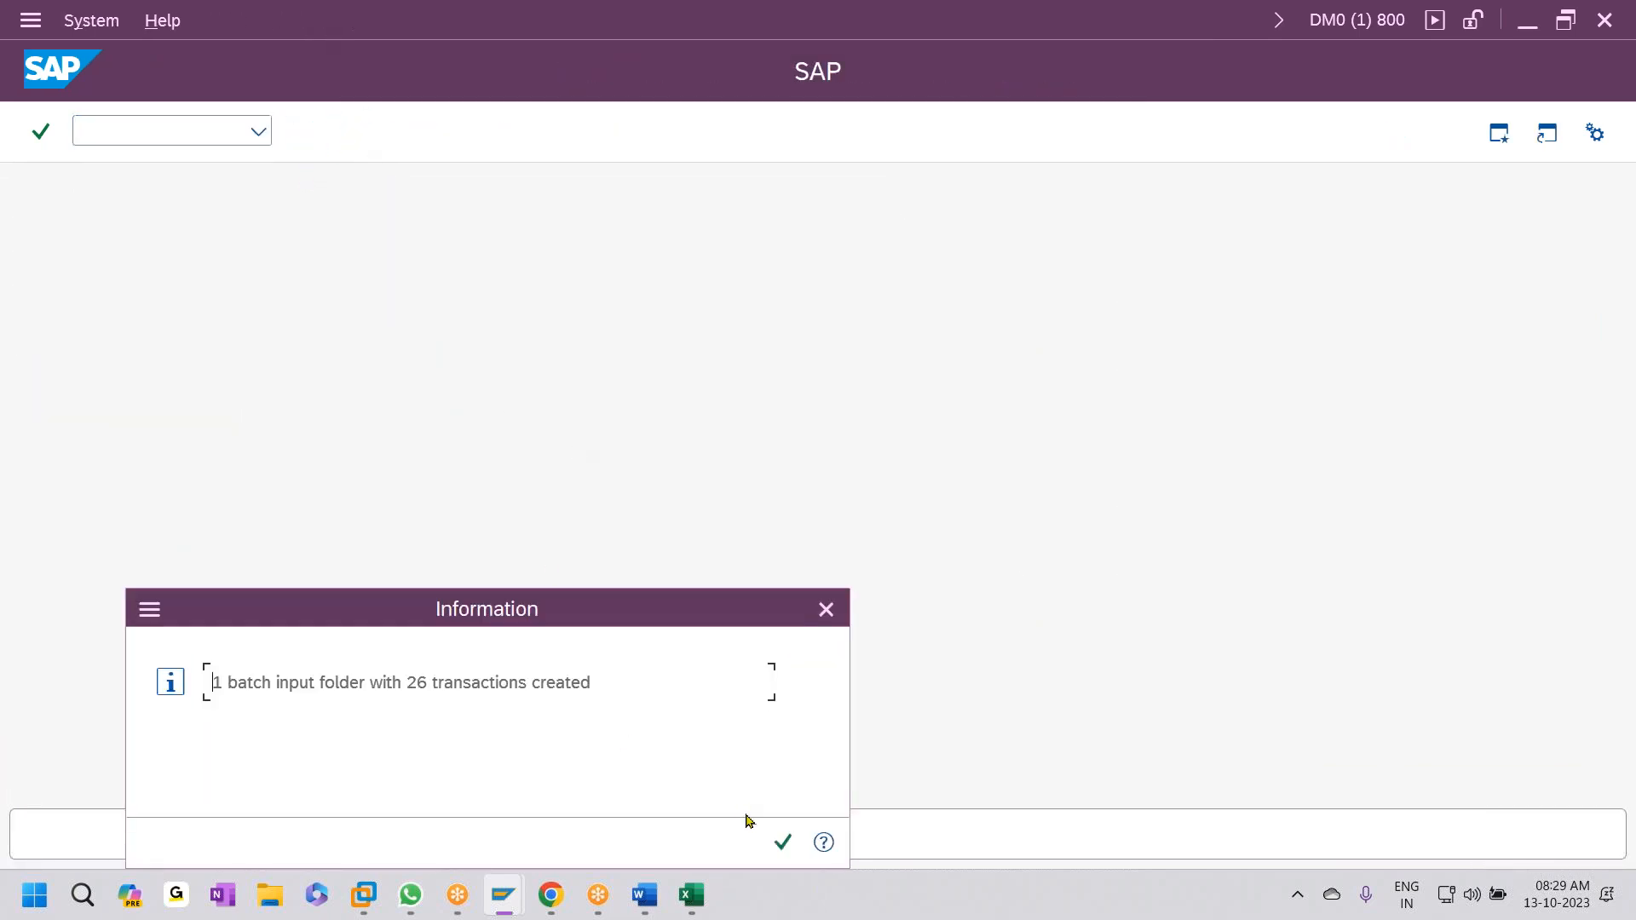
{"action": "left_click", "coordinate": [783, 842]}
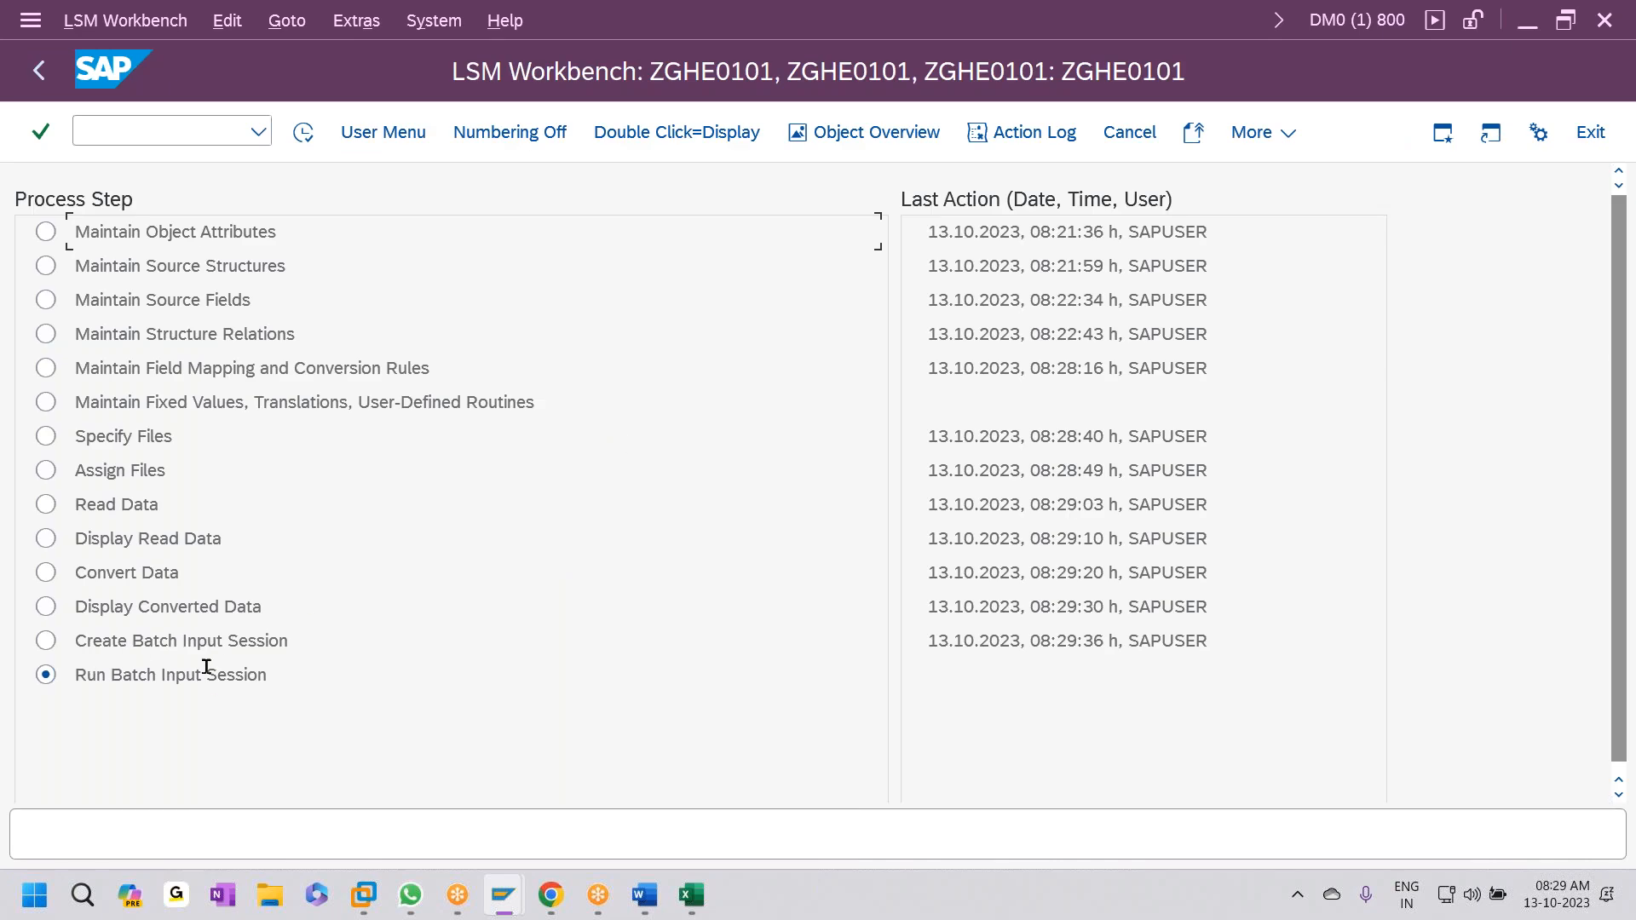
- Process batch input session ZGHE0101 in Display errors only mode
{"action": "left_click", "coordinate": [303, 132]}
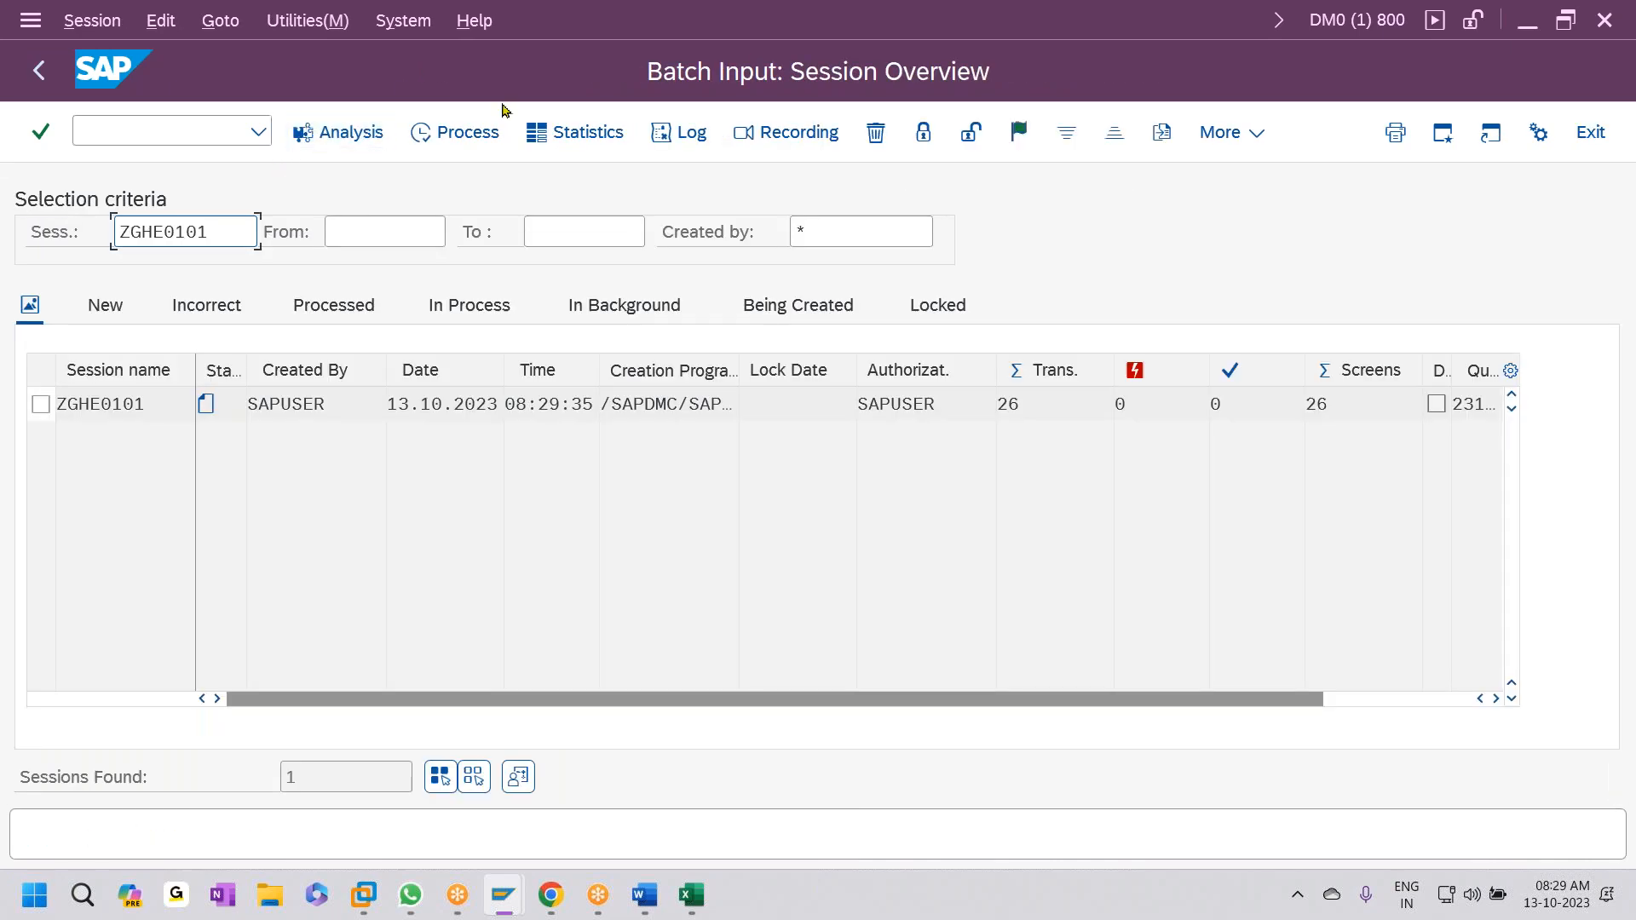
{"action": "left_click", "coordinate": [40, 404]}
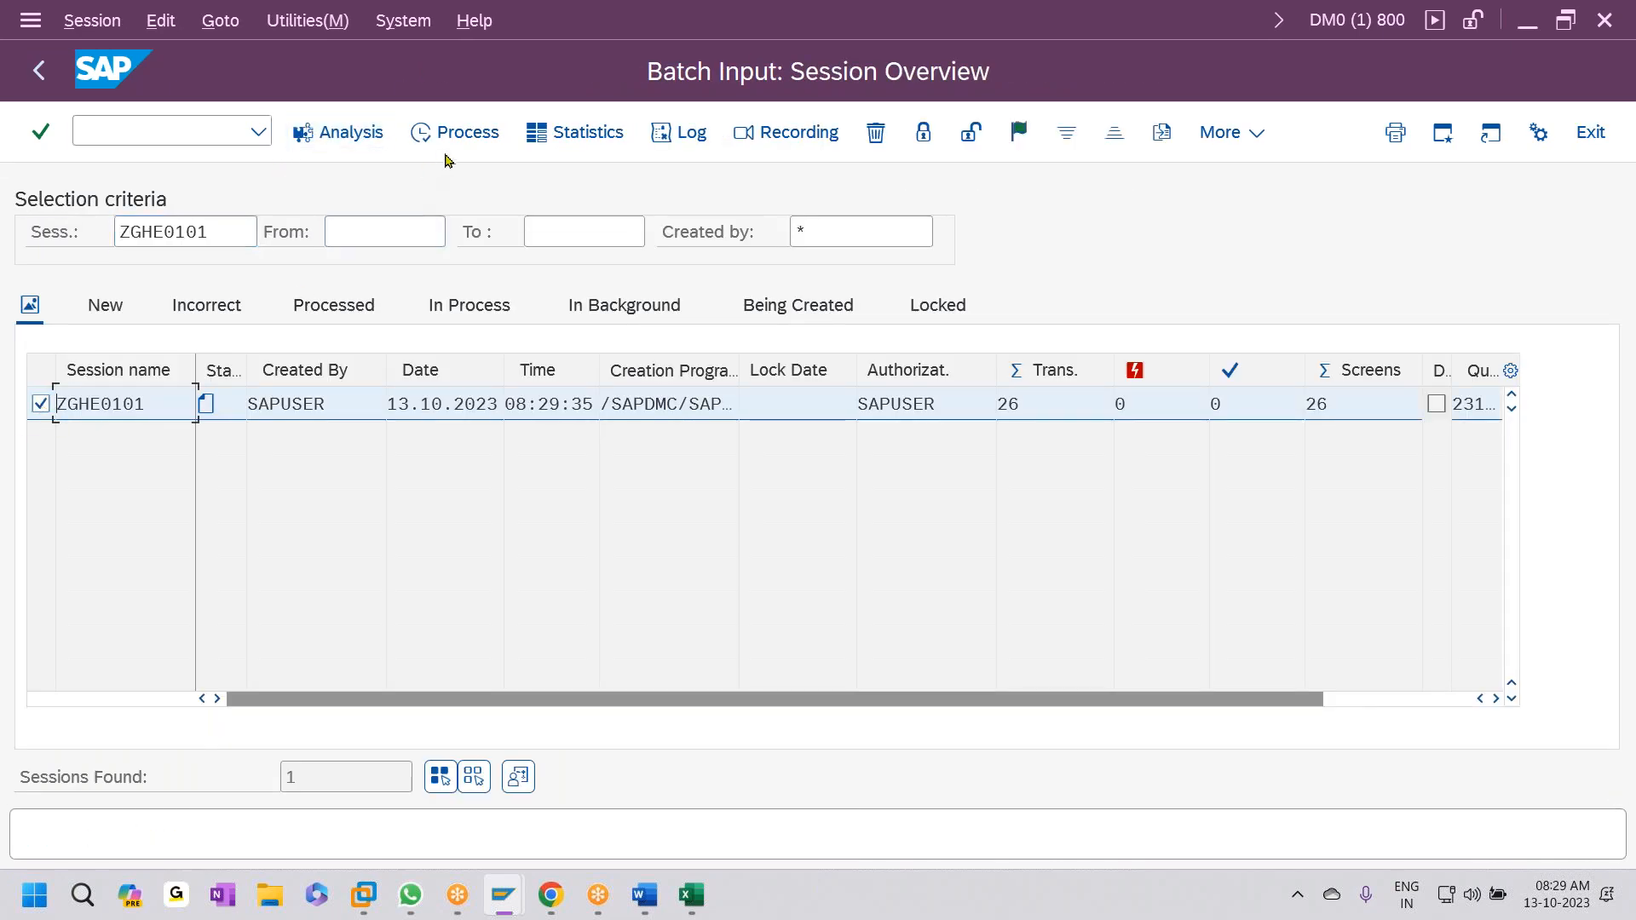
{"action": "left_click", "coordinate": [470, 136]}
{"action": "left_click", "coordinate": [230, 515]}
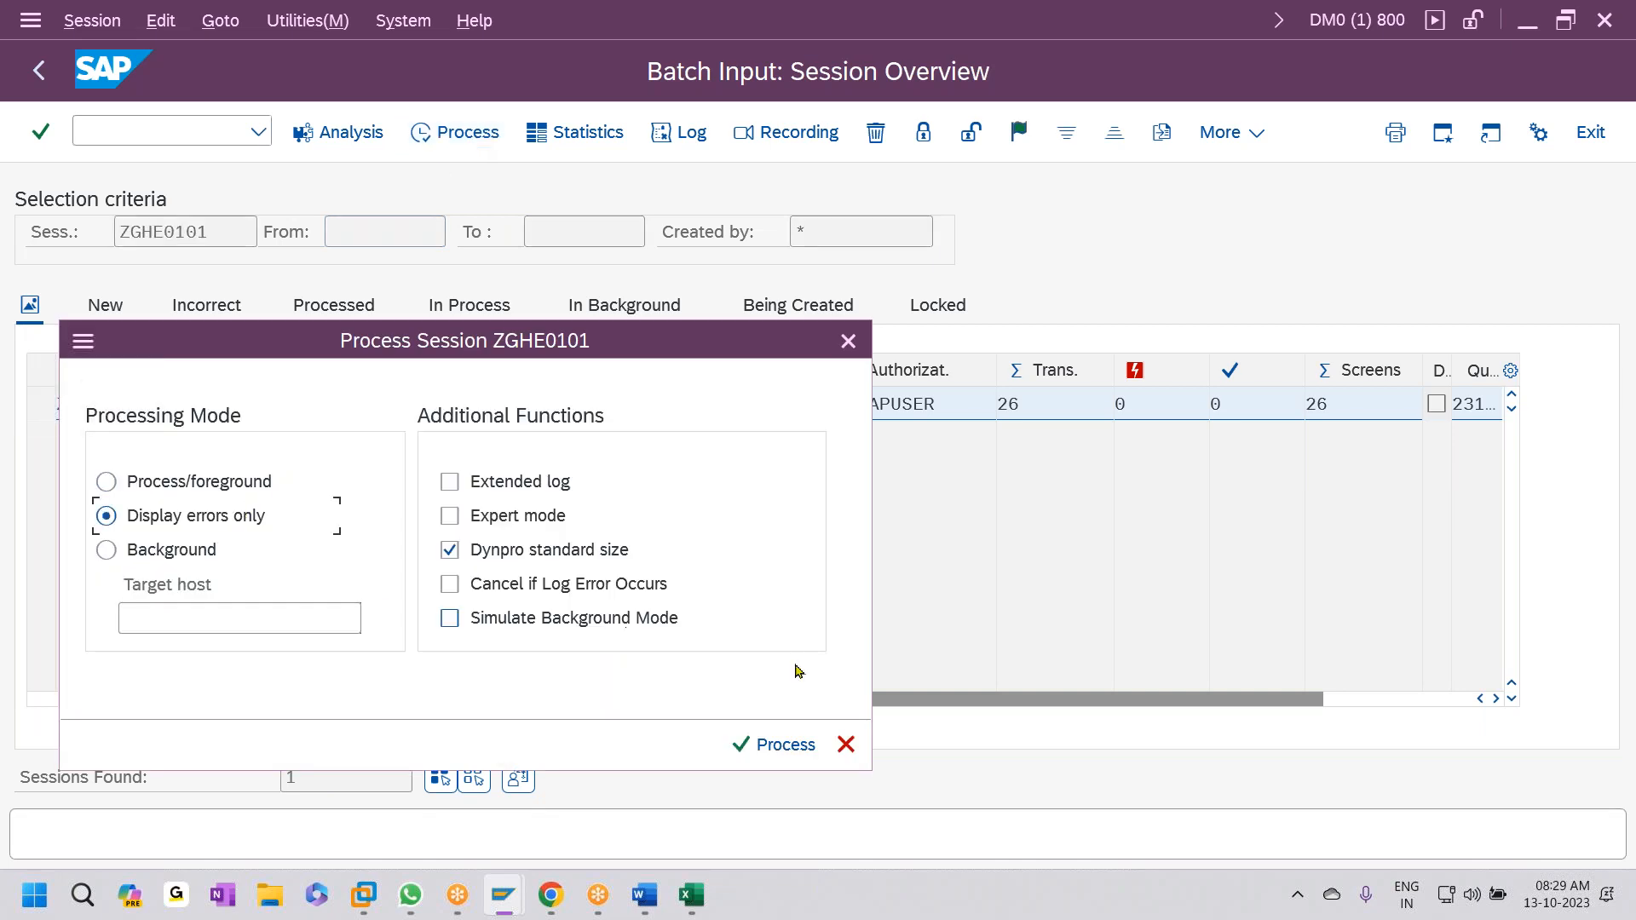
{"action": "left_click", "coordinate": [784, 746]}
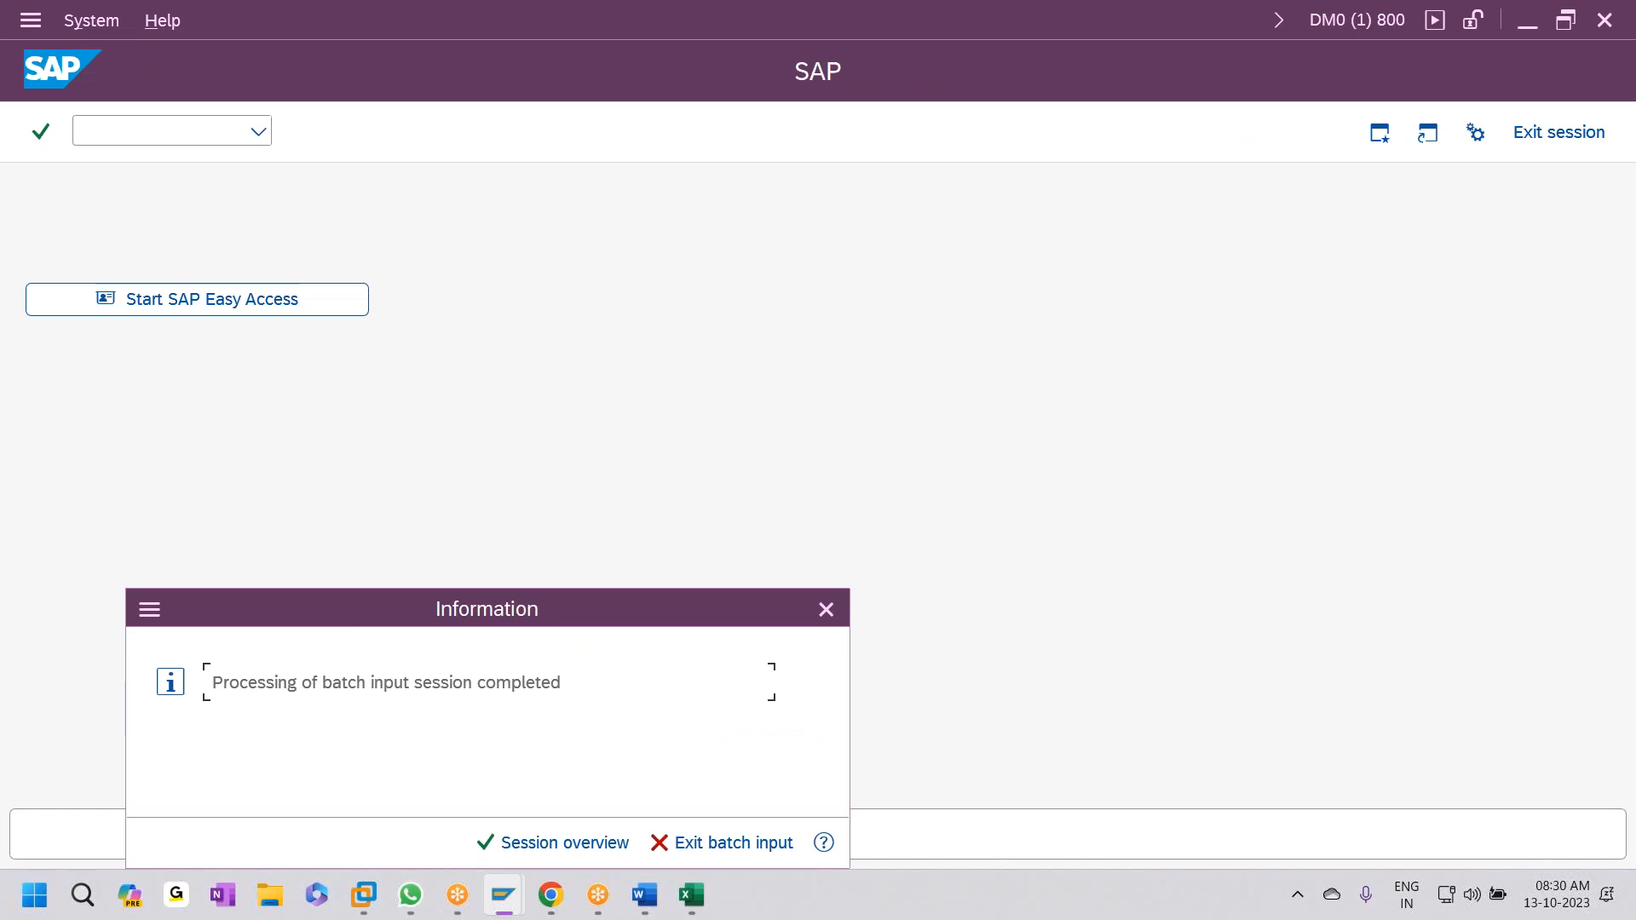
- Open the FB03 document list for company code HE01
{"action": "left_click", "coordinate": [573, 843]}
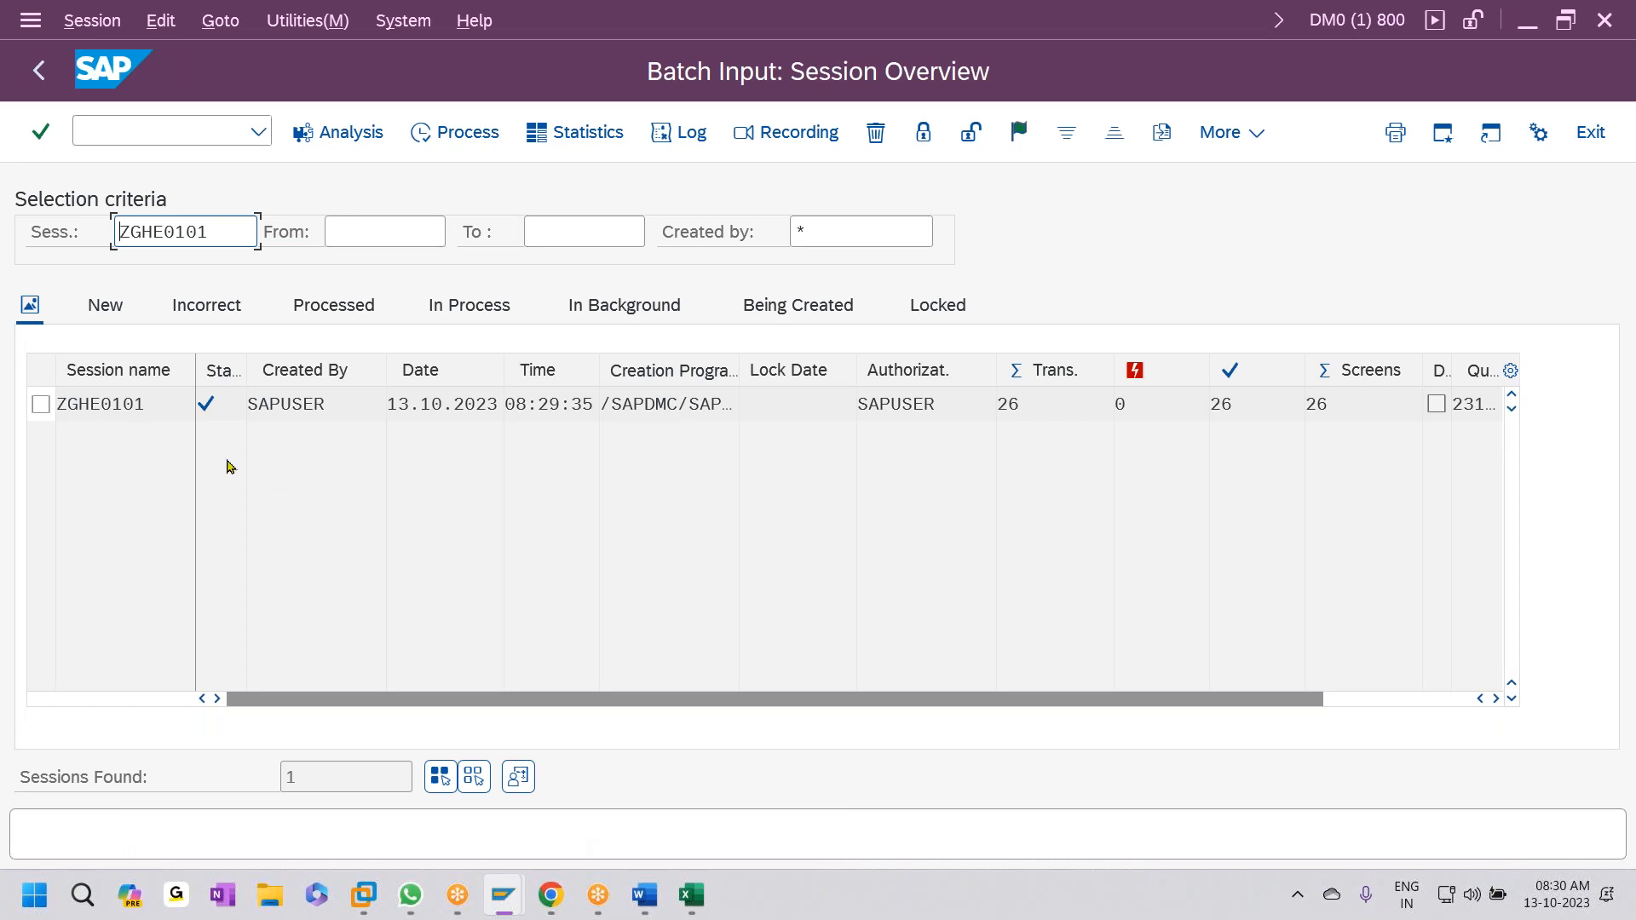
{"action": "mouse_move", "coordinate": [213, 402]}
{"action": "left_click", "coordinate": [153, 136]}
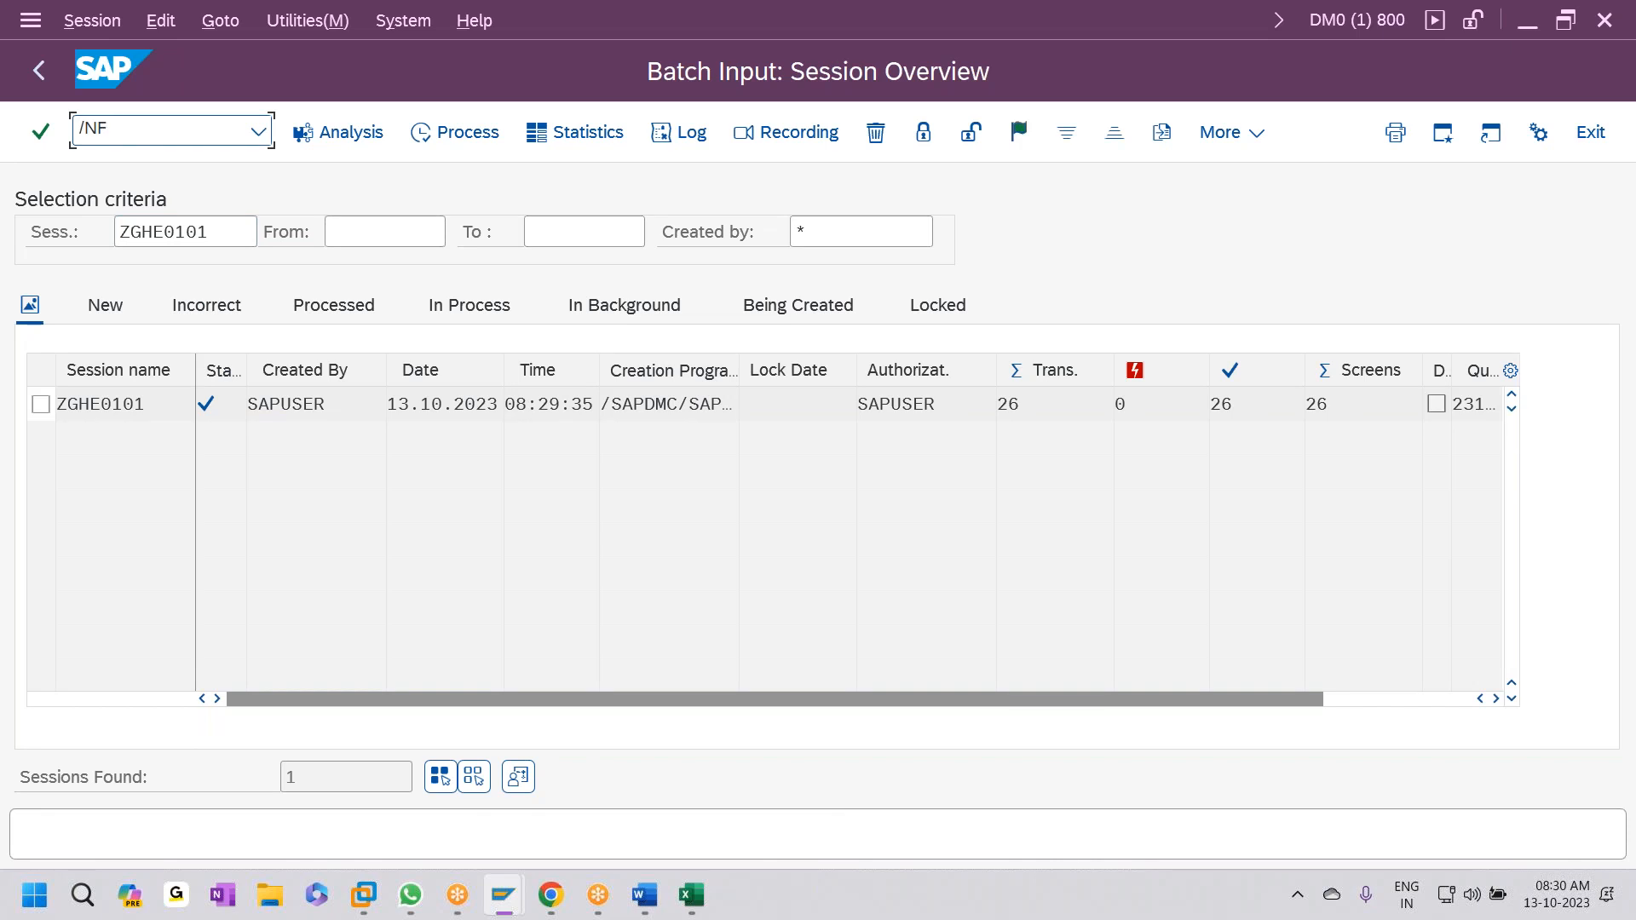
{"action": "key", "text": "Return"}
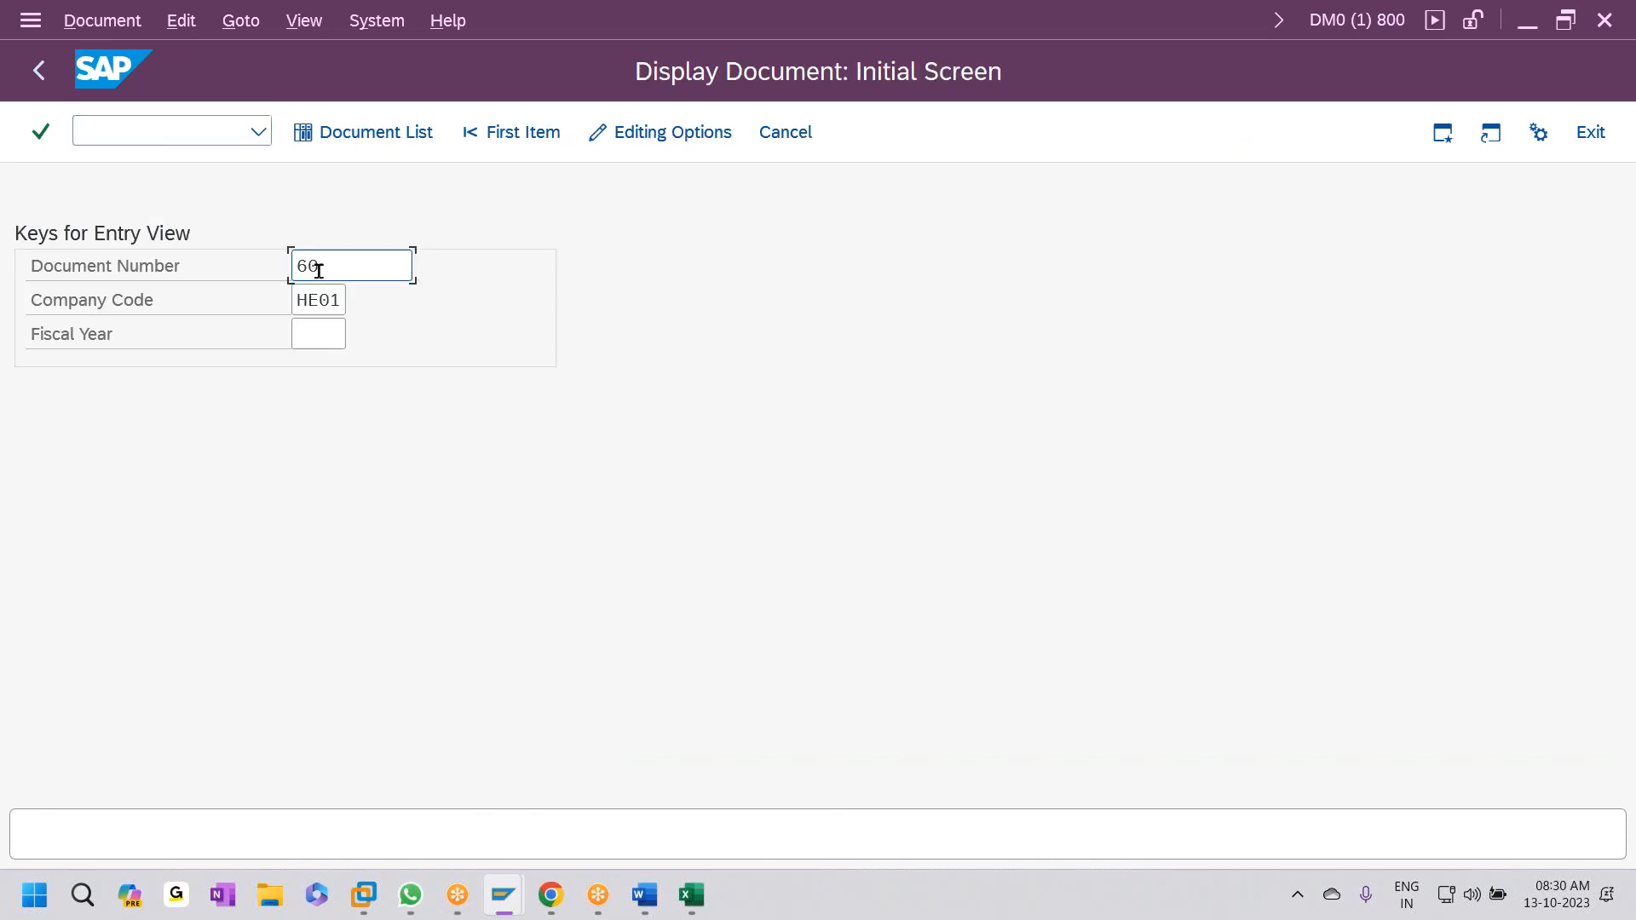
{"action": "left_click", "coordinate": [376, 137]}
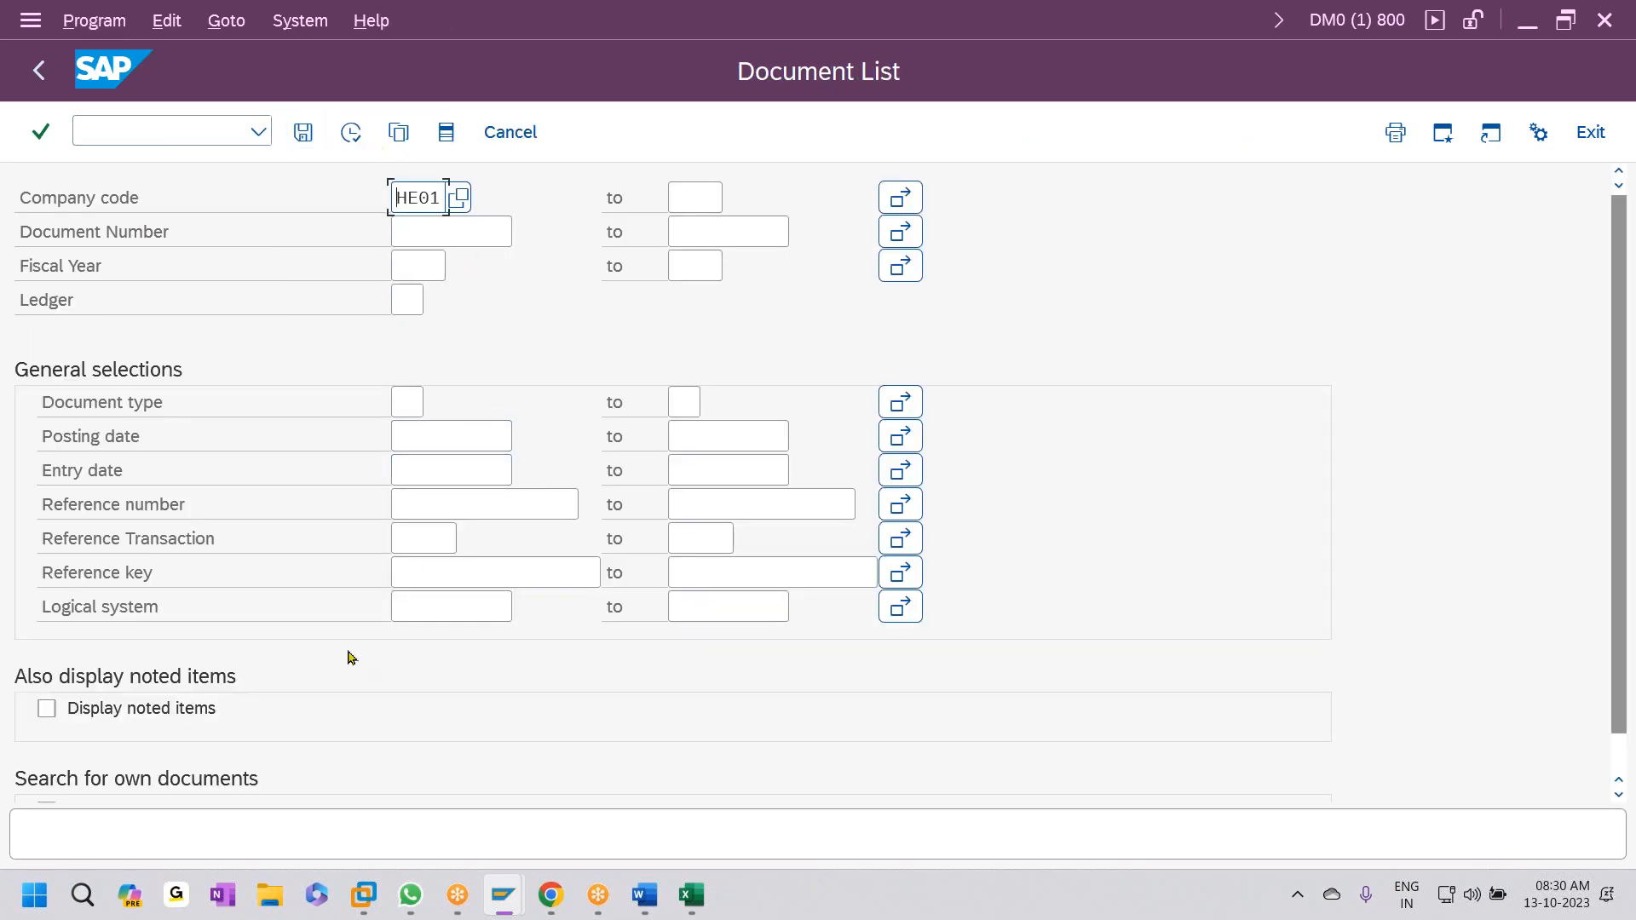
{"action": "left_click", "coordinate": [350, 132]}
{"action": "key", "text": "Return"}
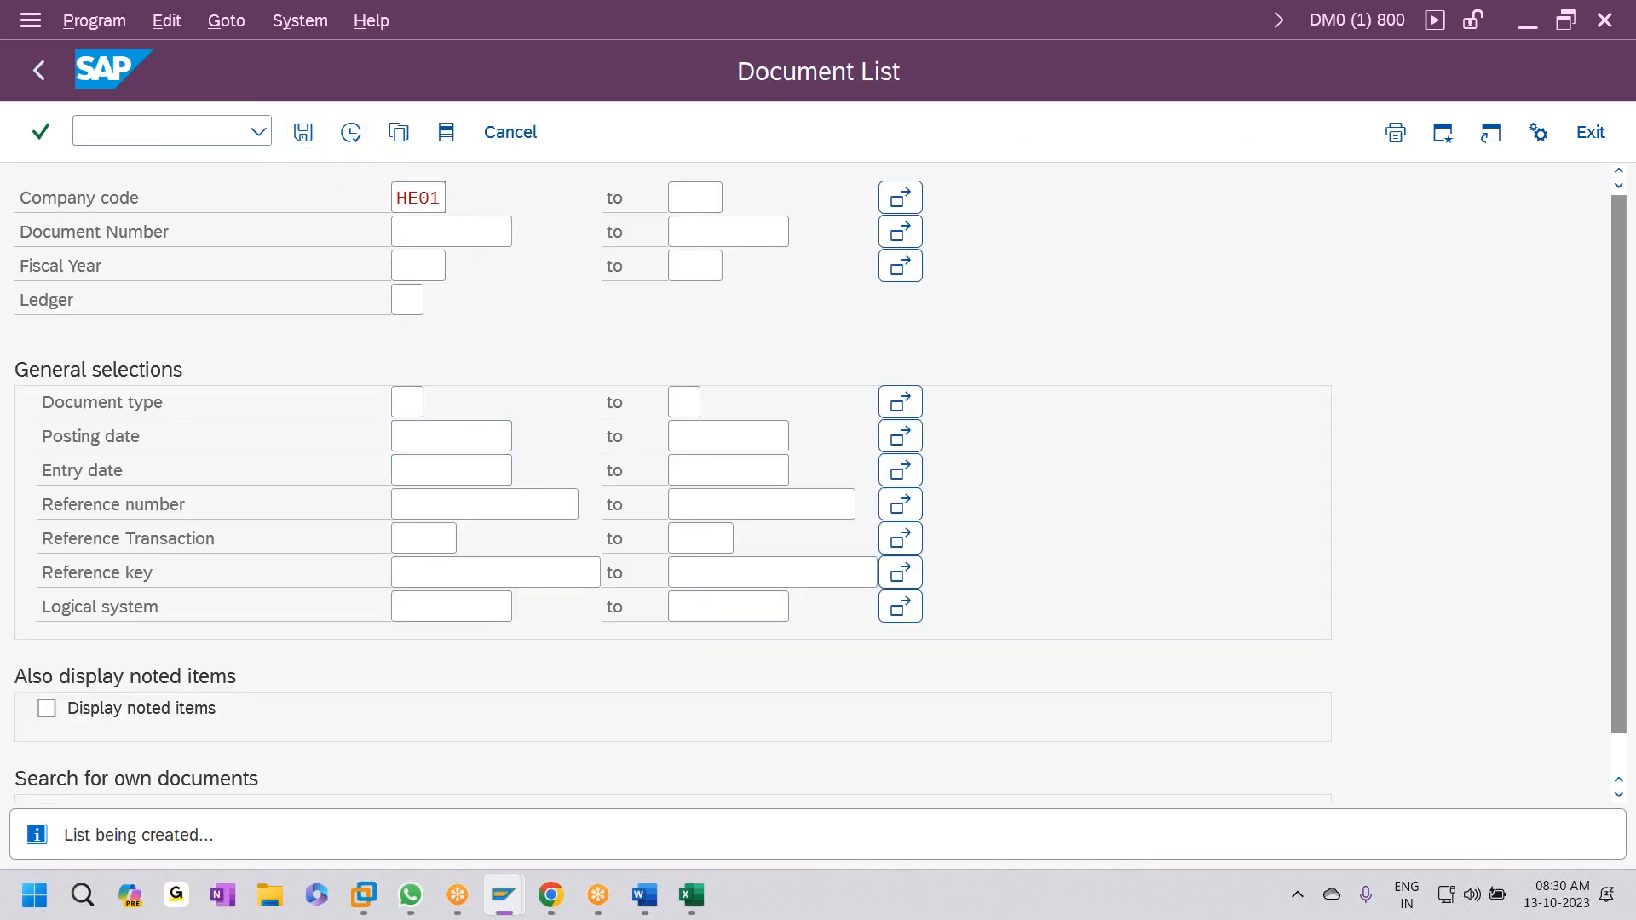
- Inspect the line items of posted documents 46 and 47 (Rent Paid 5,000 INR)
{"action": "scroll", "coordinate": [418, 669], "scroll_direction": "down", "scroll_amount": 11}
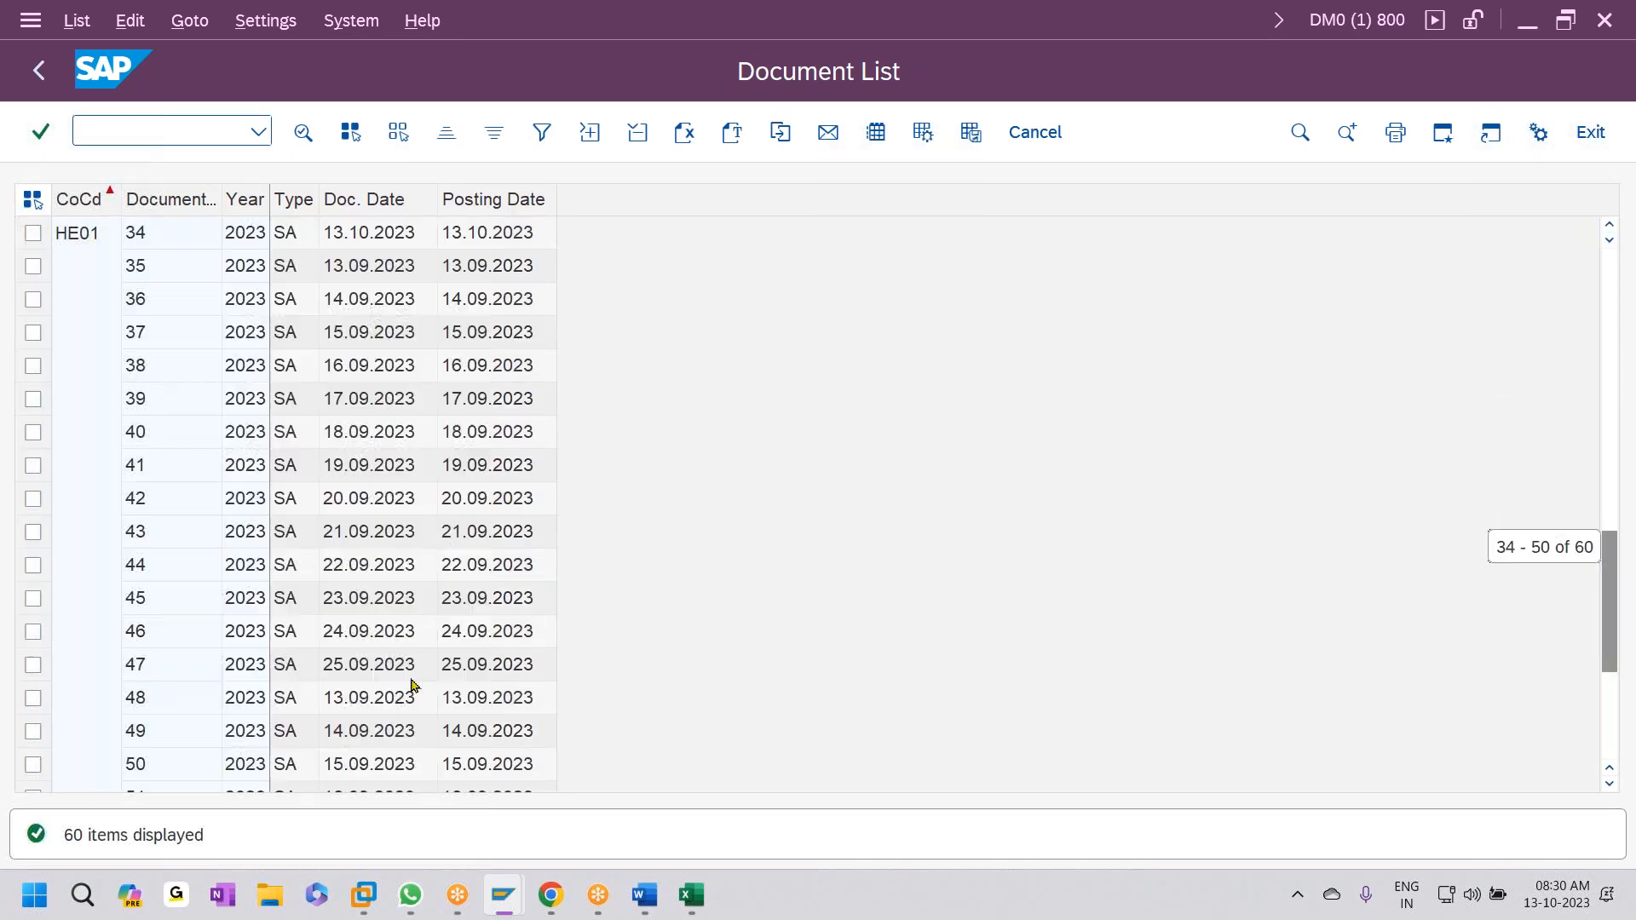
{"action": "scroll", "coordinate": [166, 556], "scroll_direction": "down", "scroll_amount": 2}
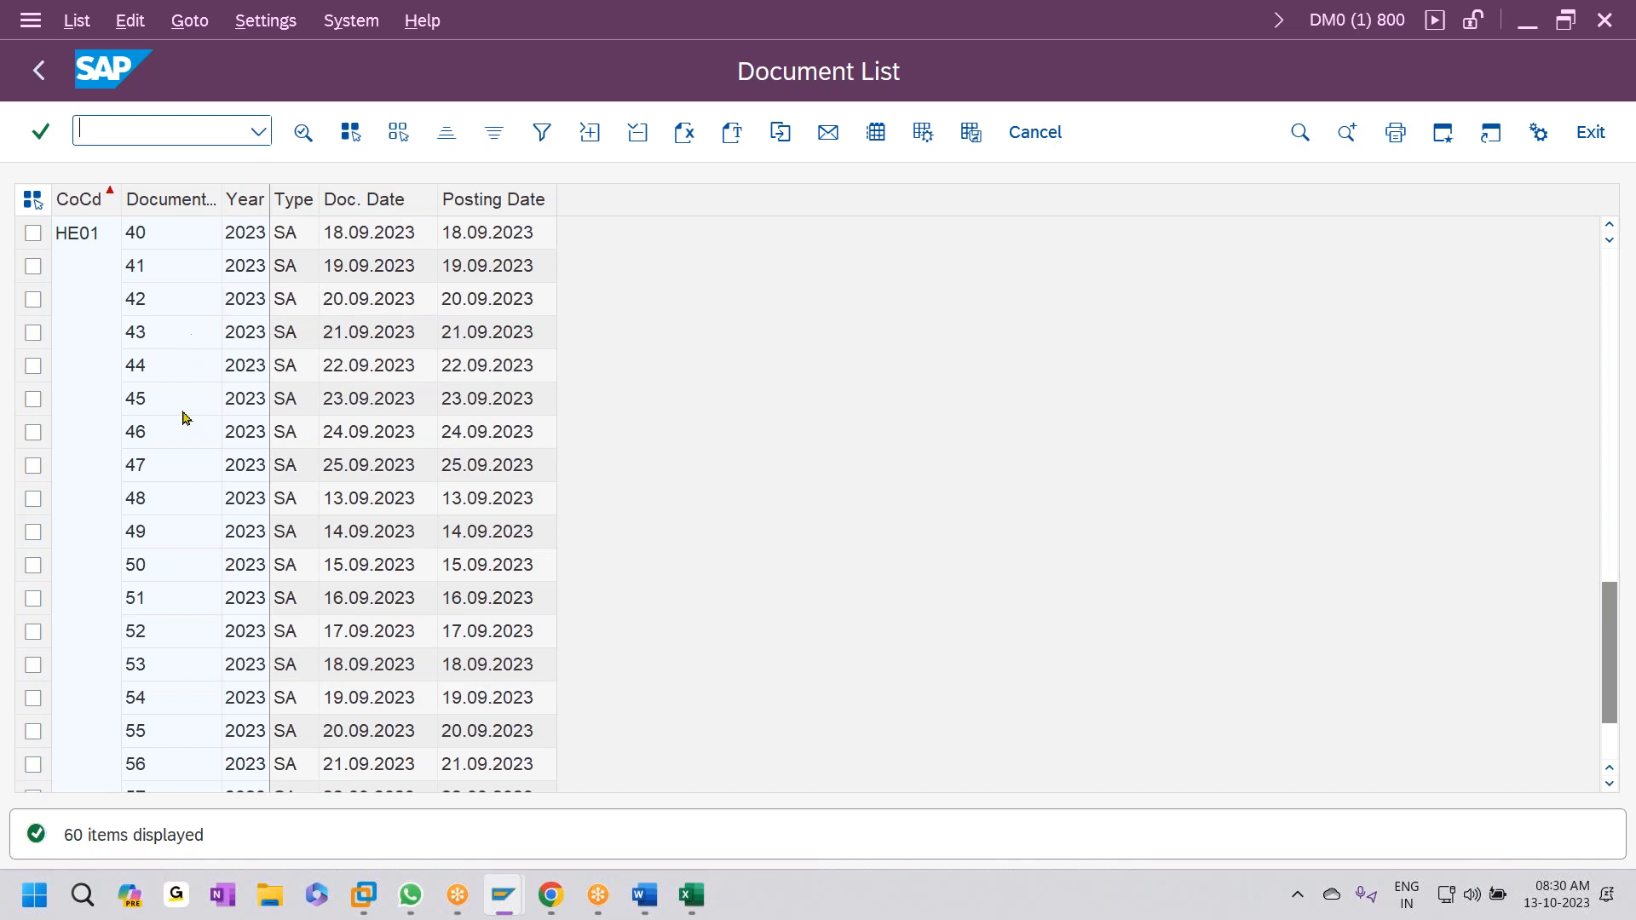
{"action": "scroll", "coordinate": [181, 460], "scroll_direction": "down", "scroll_amount": 2}
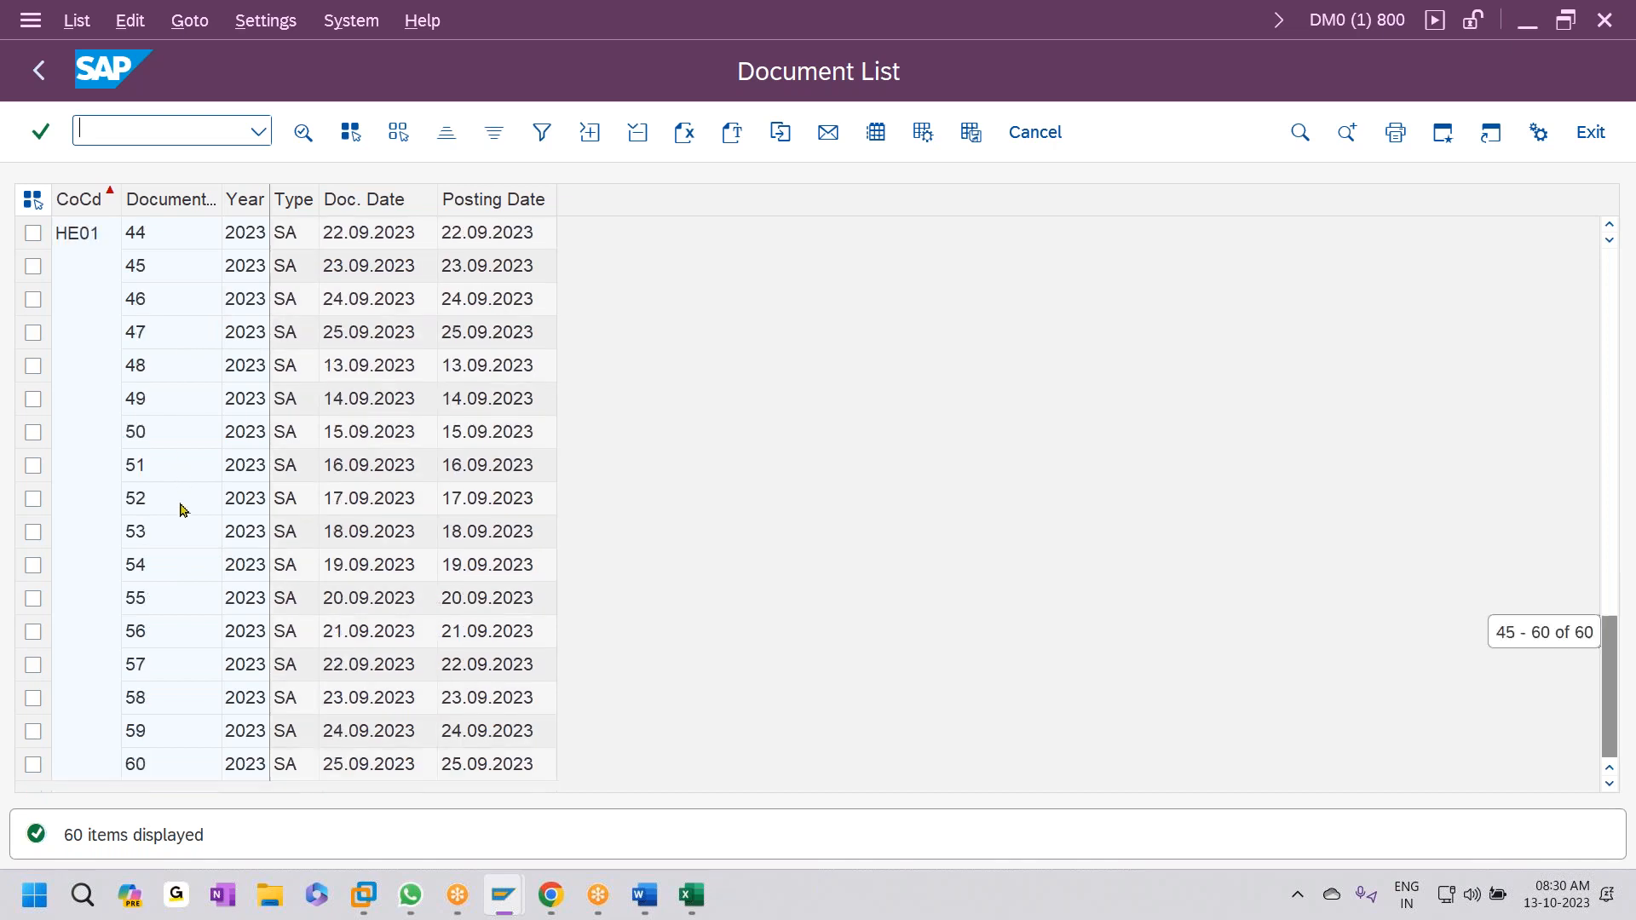
{"action": "double_click", "coordinate": [151, 301]}
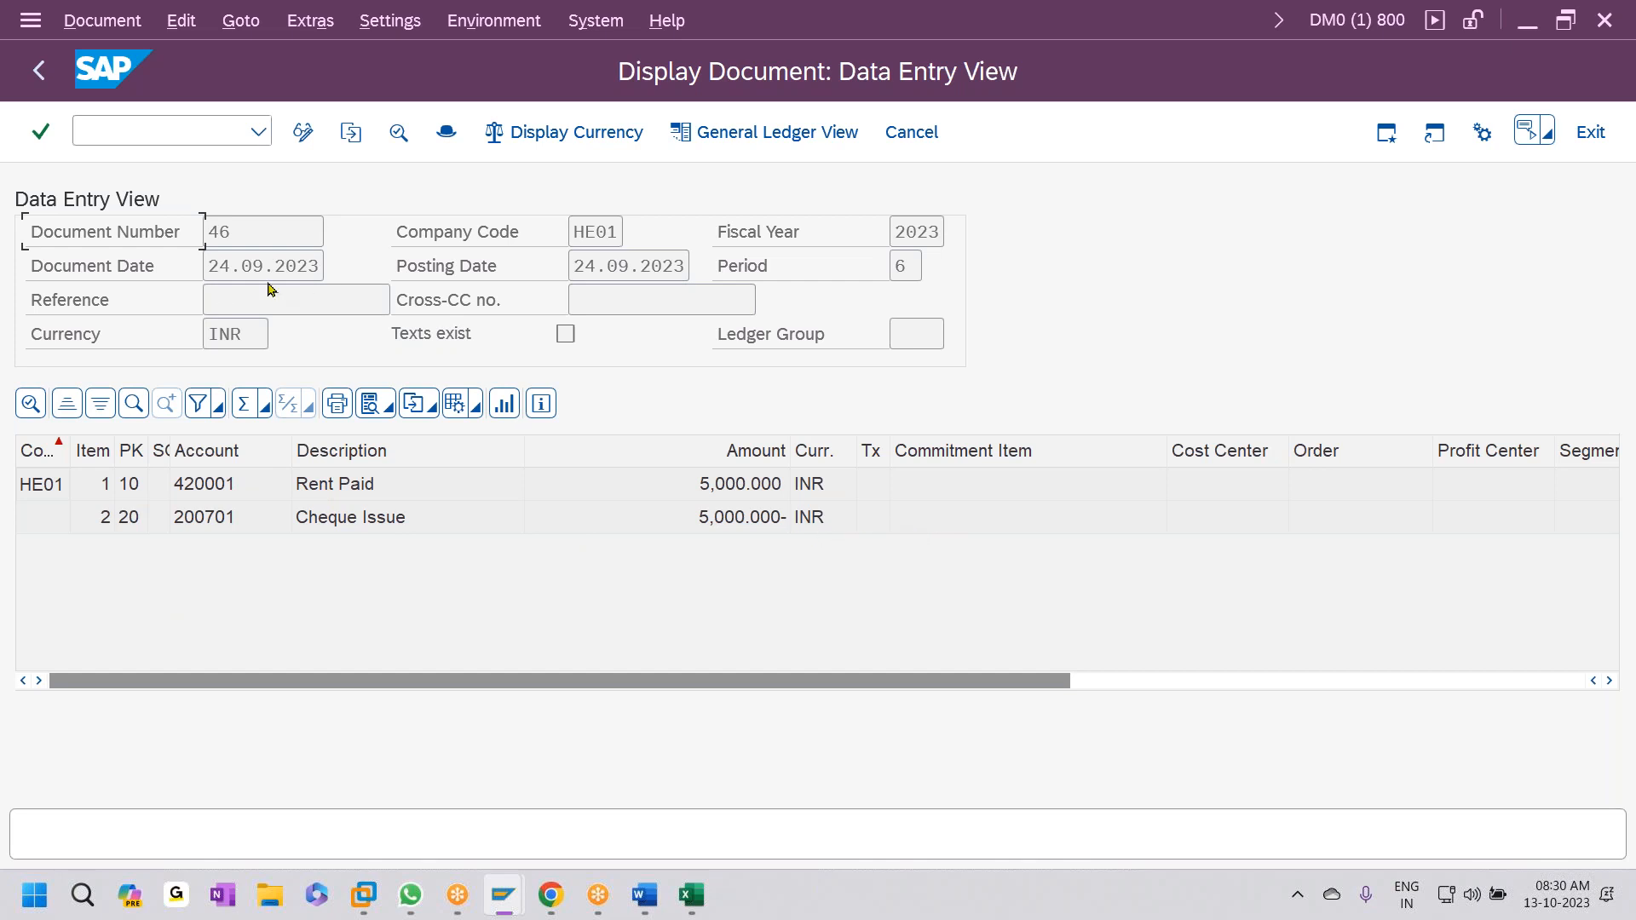
{"action": "left_click", "coordinate": [39, 70]}
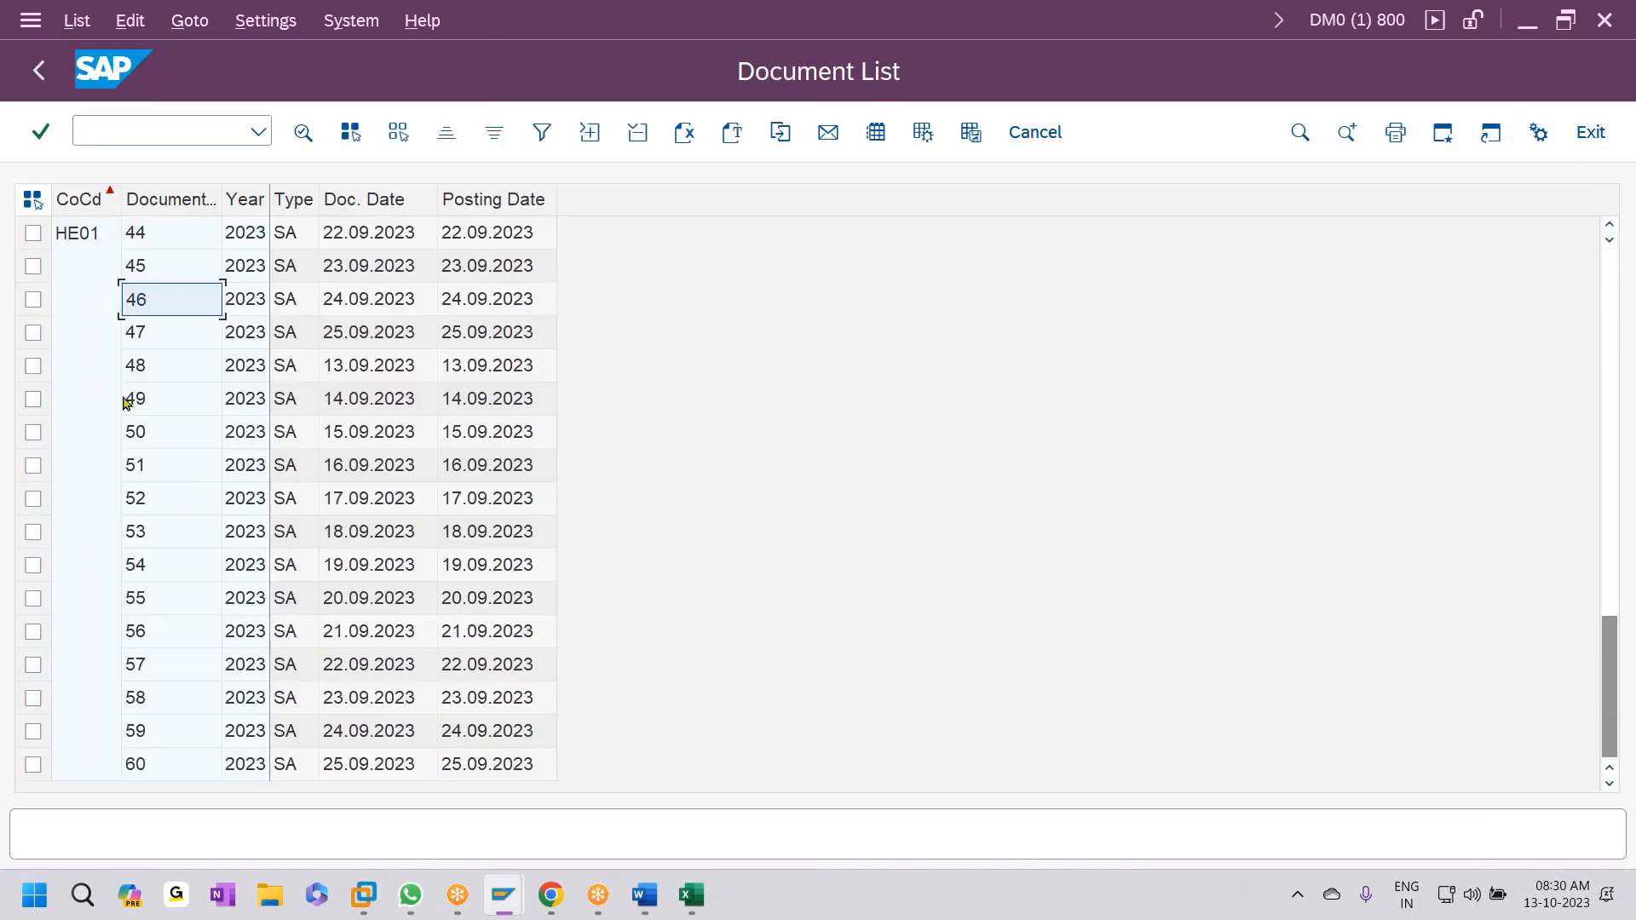
{"action": "double_click", "coordinate": [152, 332]}
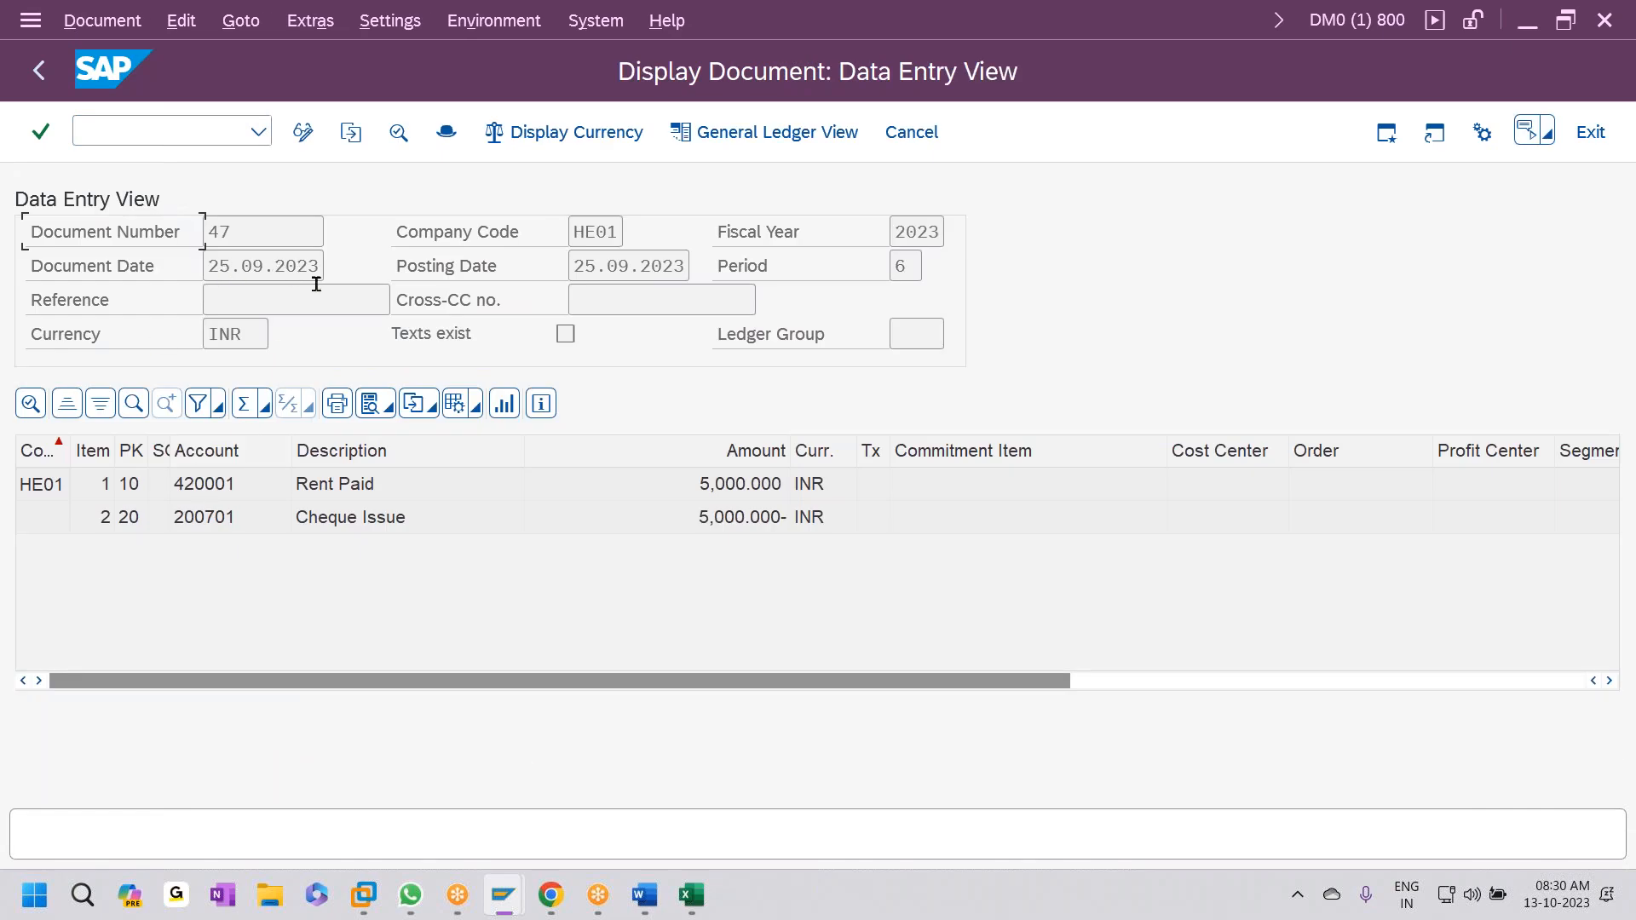
- Start transaction FS00 to edit G/L accounts centrally
{"action": "left_click", "coordinate": [125, 139]}
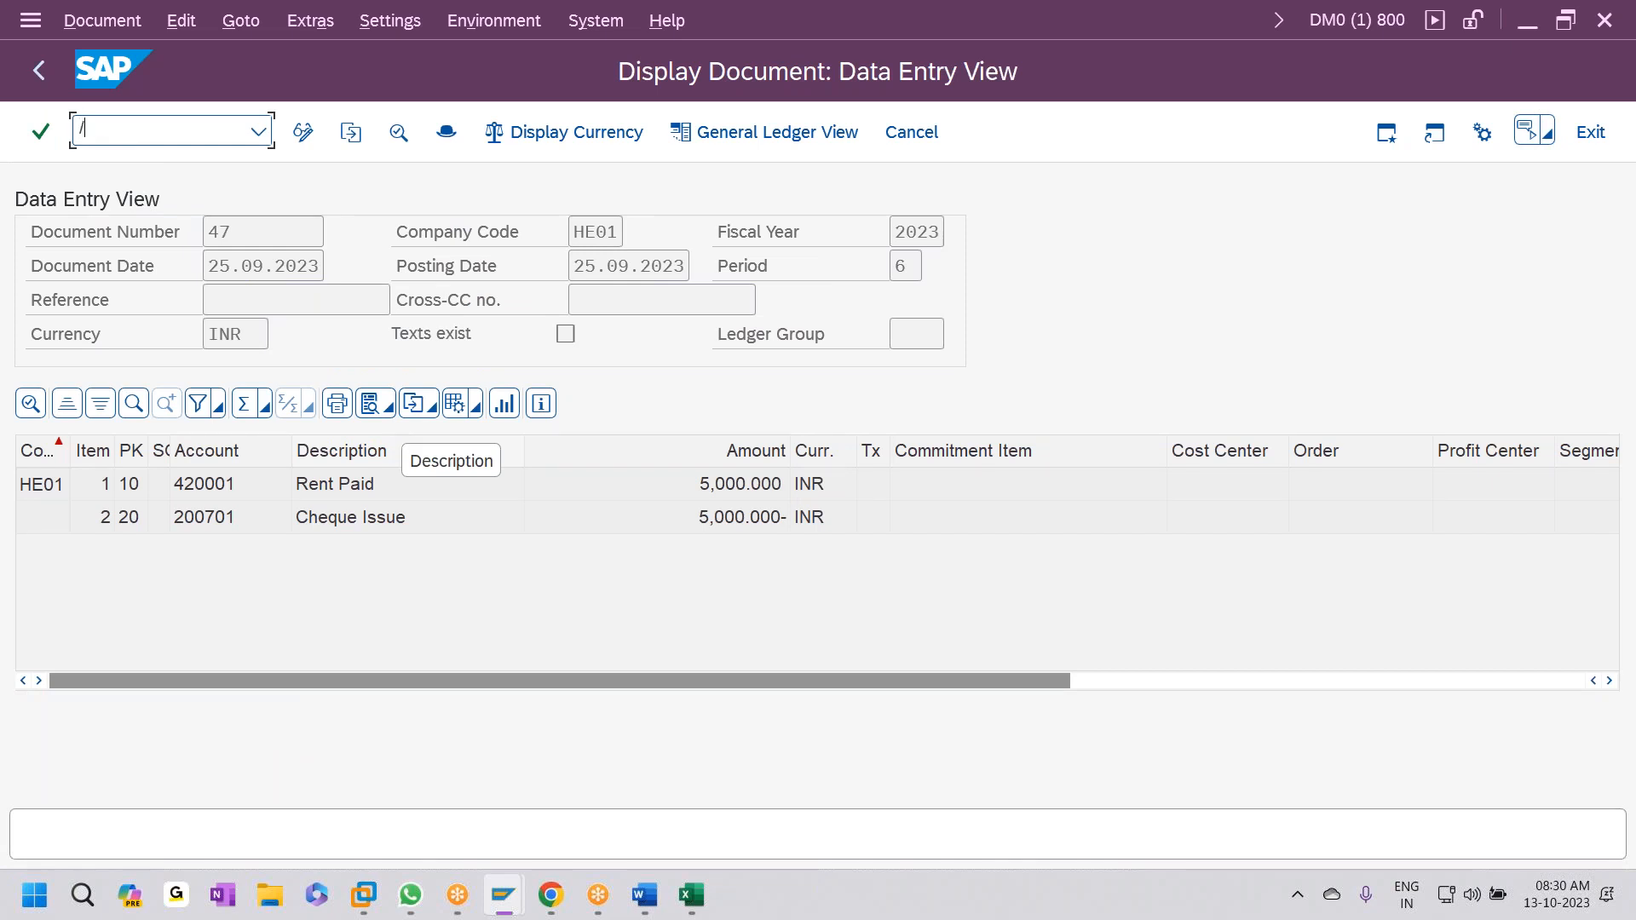
{"action": "type", "text": "/NFS"}
{"action": "key", "text": "Return"}
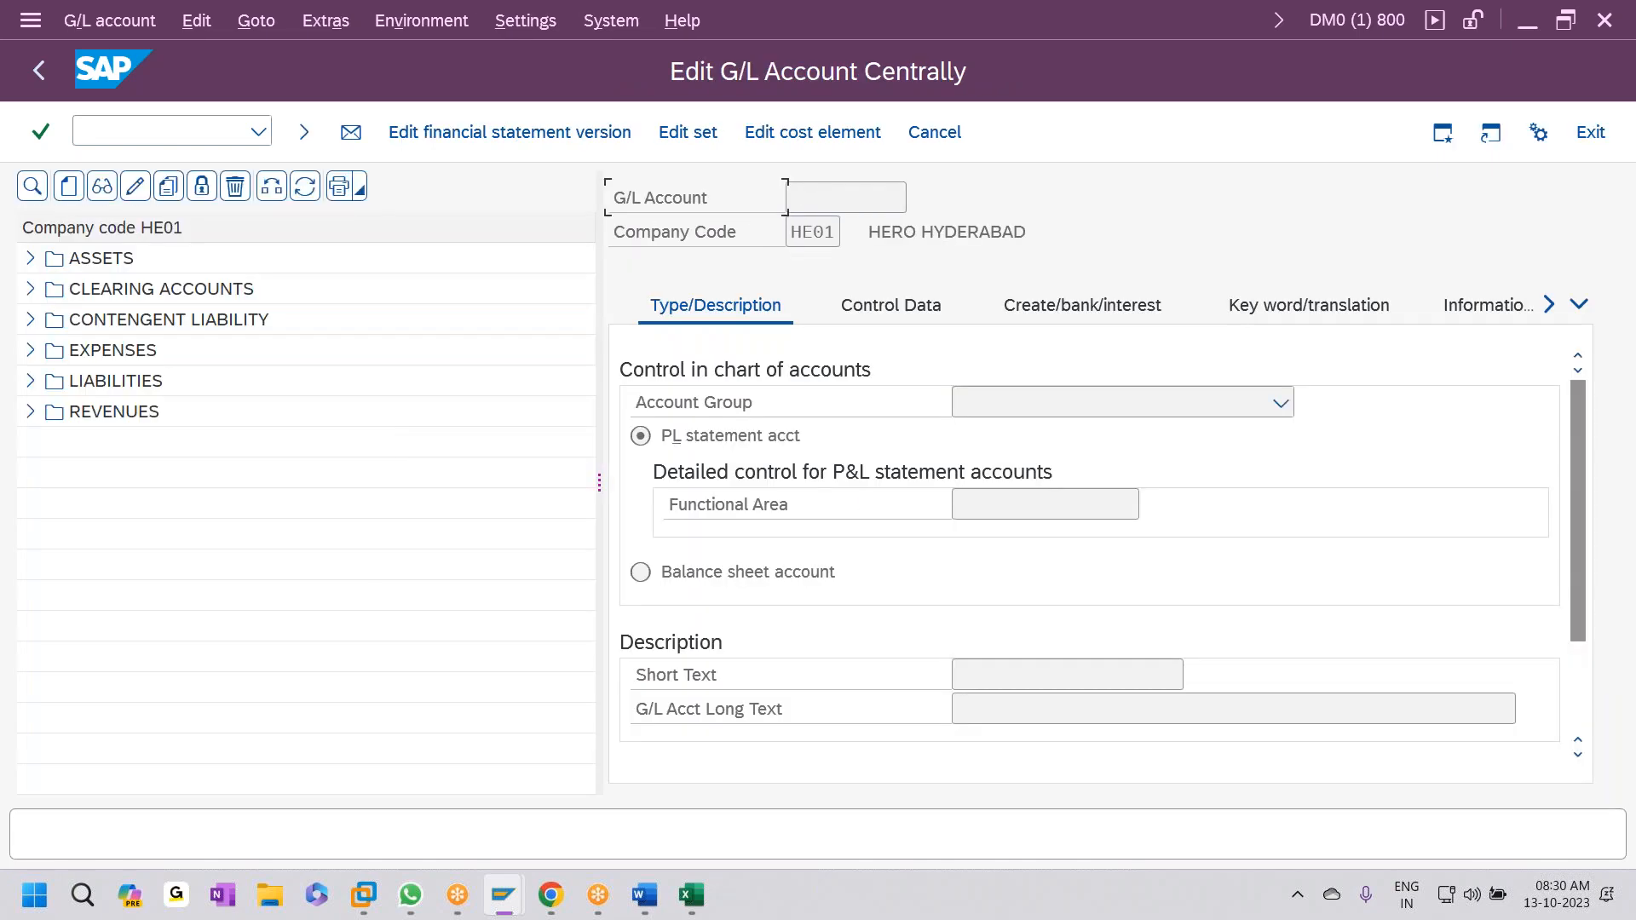
- Expand the EXPENSES group to find 420001 Rent Paid, then return to the gldata workbook
{"action": "left_click", "coordinate": [30, 351]}
{"action": "scroll", "coordinate": [128, 559], "scroll_direction": "down", "scroll_amount": 3}
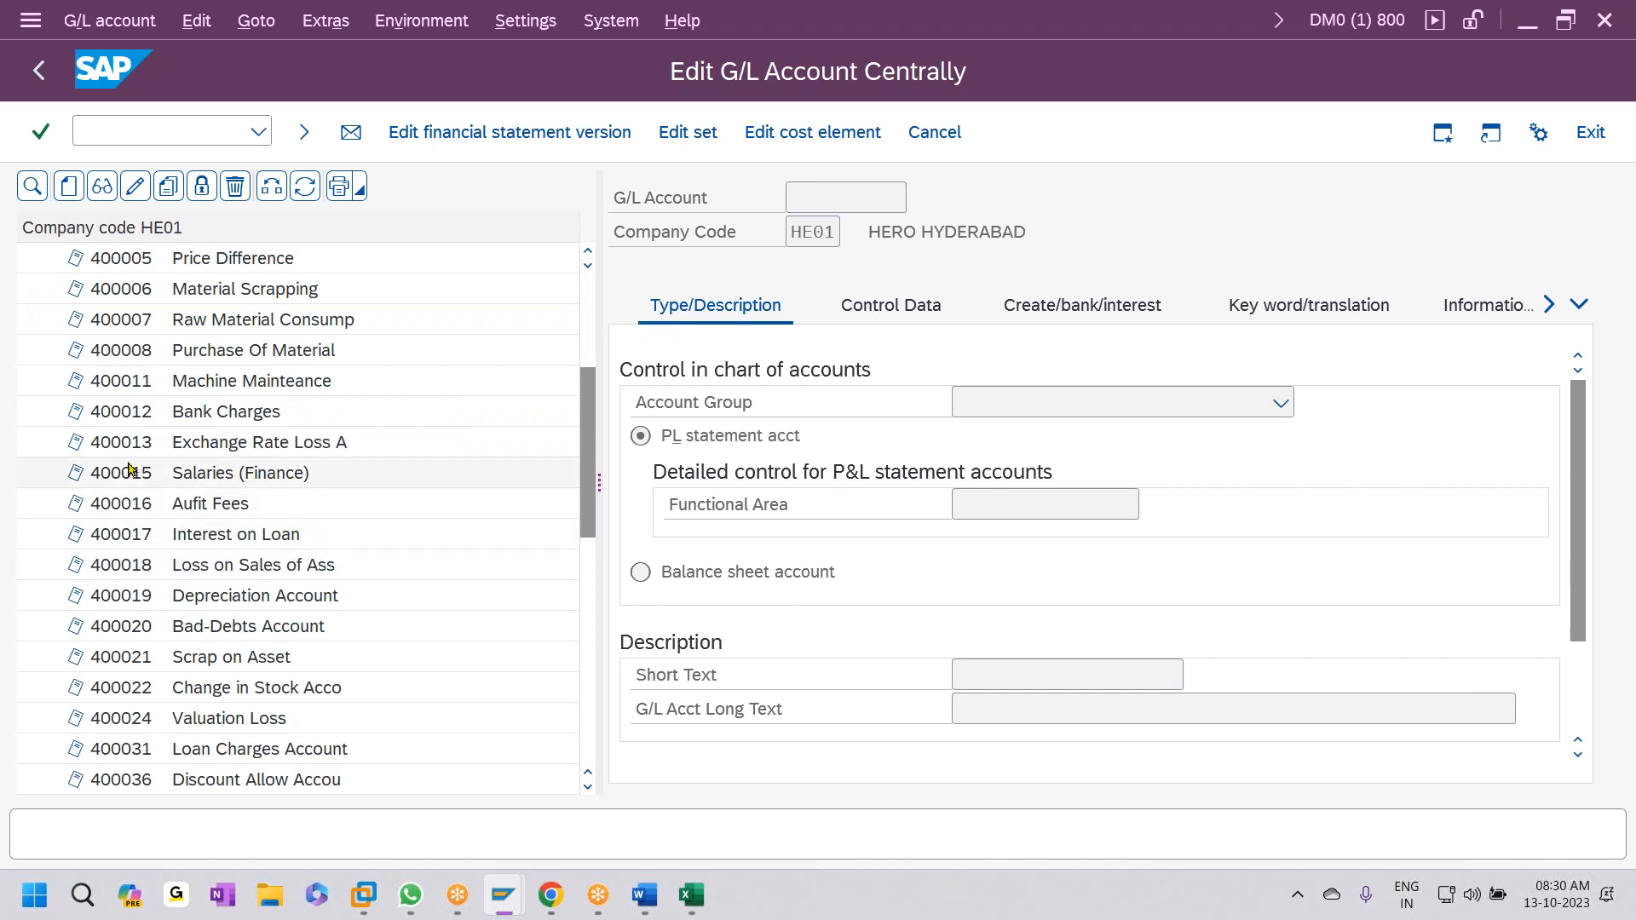
{"action": "scroll", "coordinate": [130, 470], "scroll_direction": "down", "scroll_amount": 4}
{"action": "scroll", "coordinate": [126, 528], "scroll_direction": "down", "scroll_amount": 1}
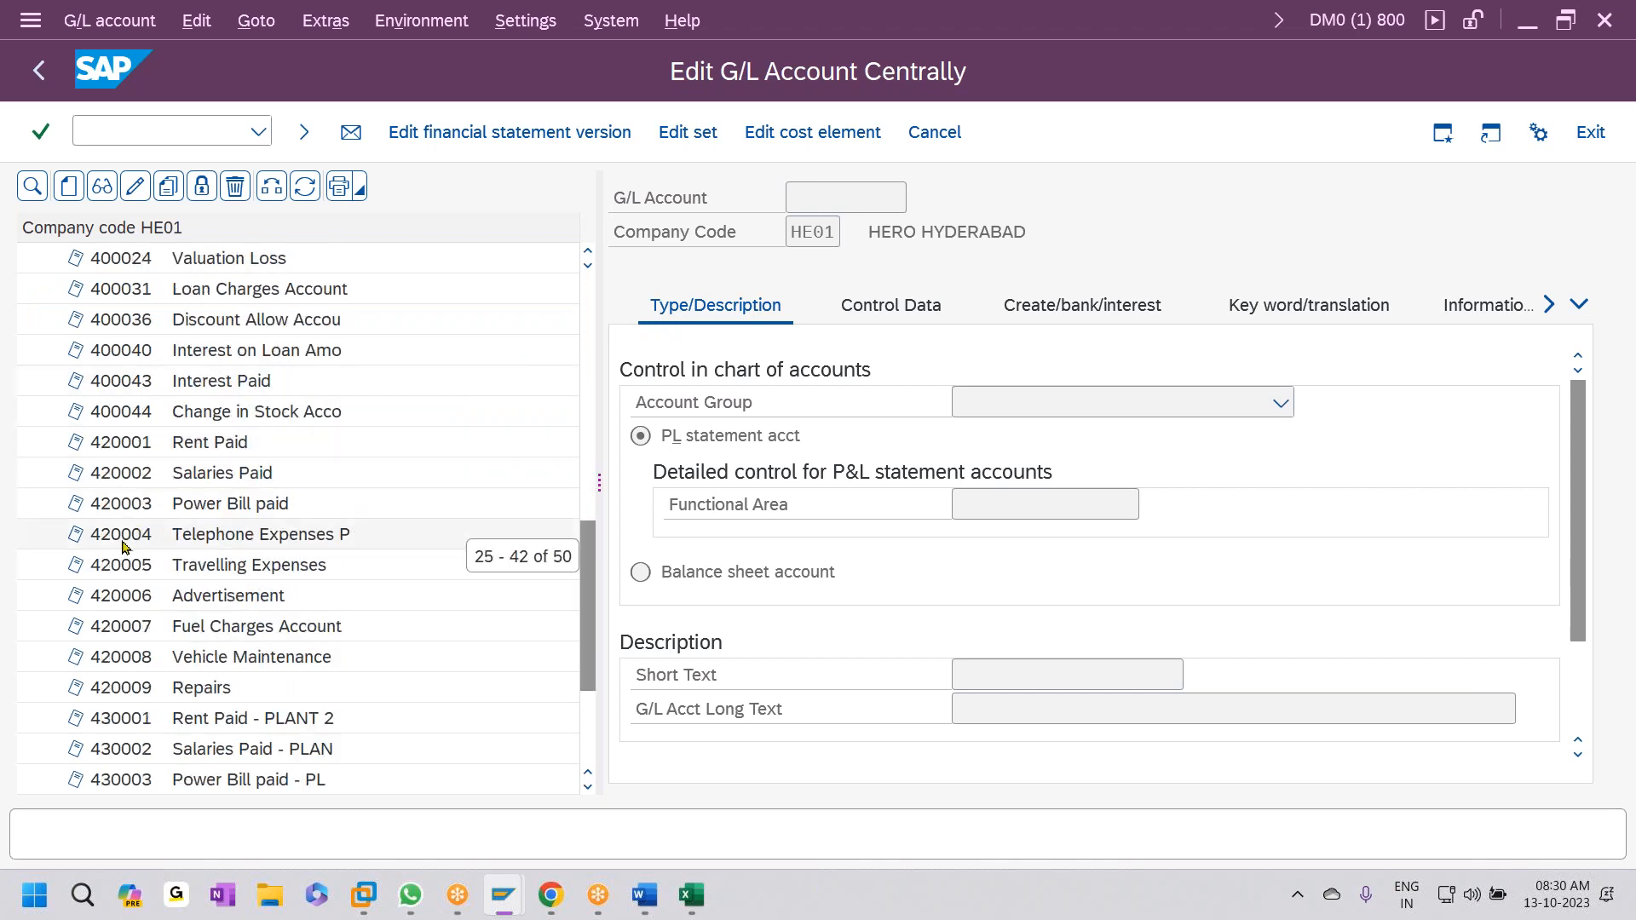
{"action": "left_click", "coordinate": [228, 444]}
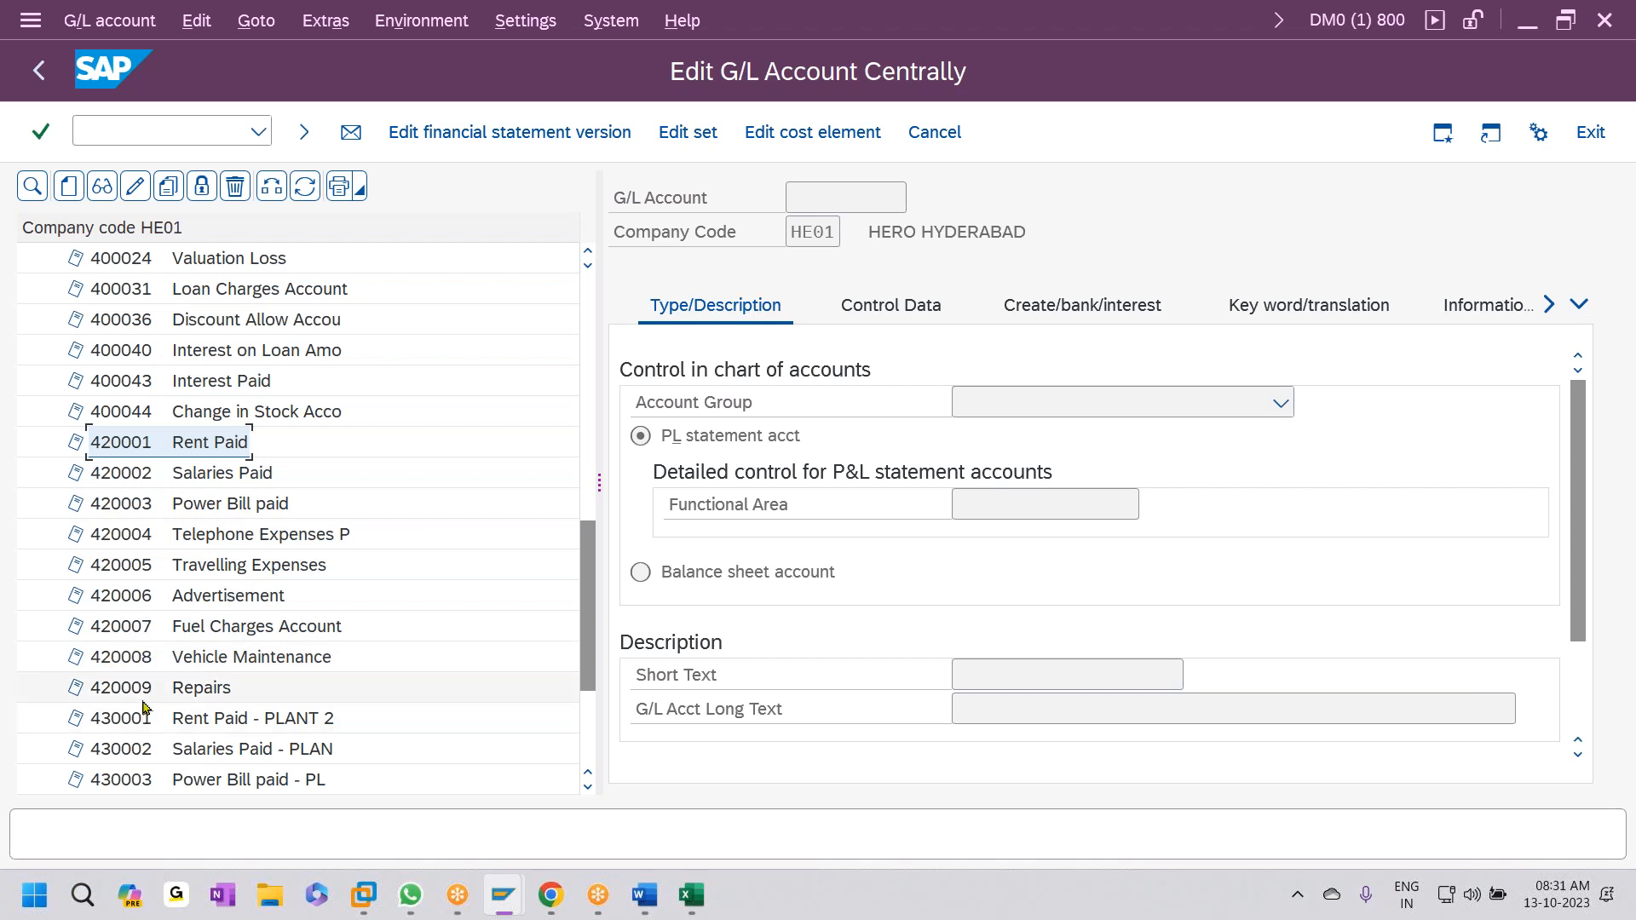
{"action": "left_click", "coordinate": [696, 896]}
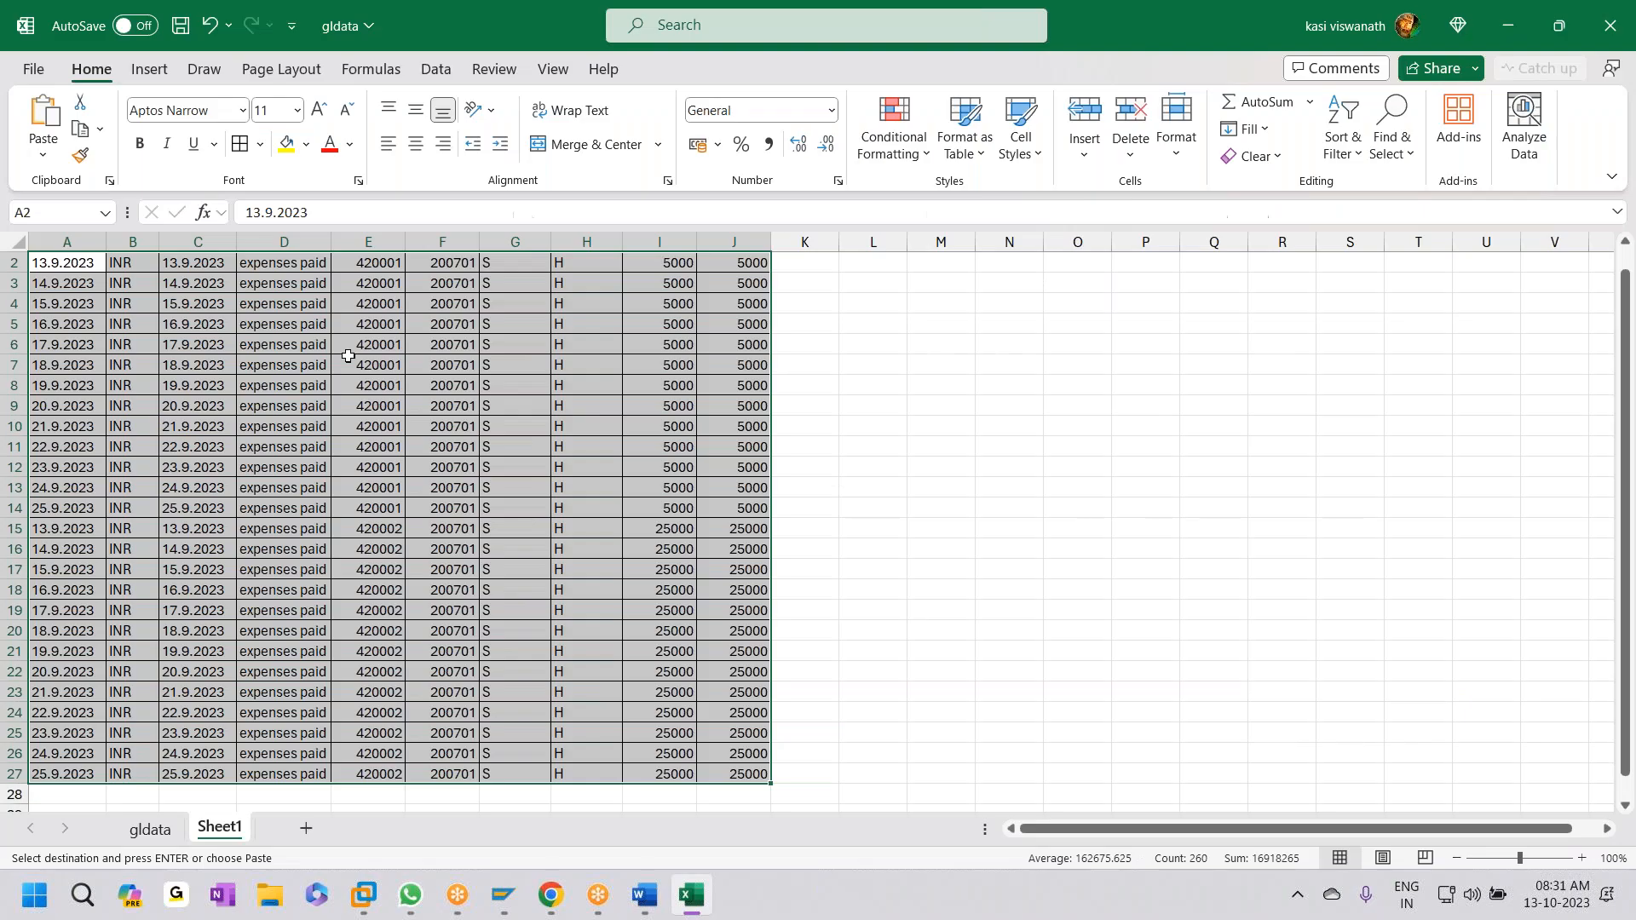
{"action": "left_click", "coordinate": [436, 304]}
- Fill column E rows 2–10 with the account series 420001–420009
{"action": "scroll", "coordinate": [395, 375], "scroll_direction": "up", "scroll_amount": 1}
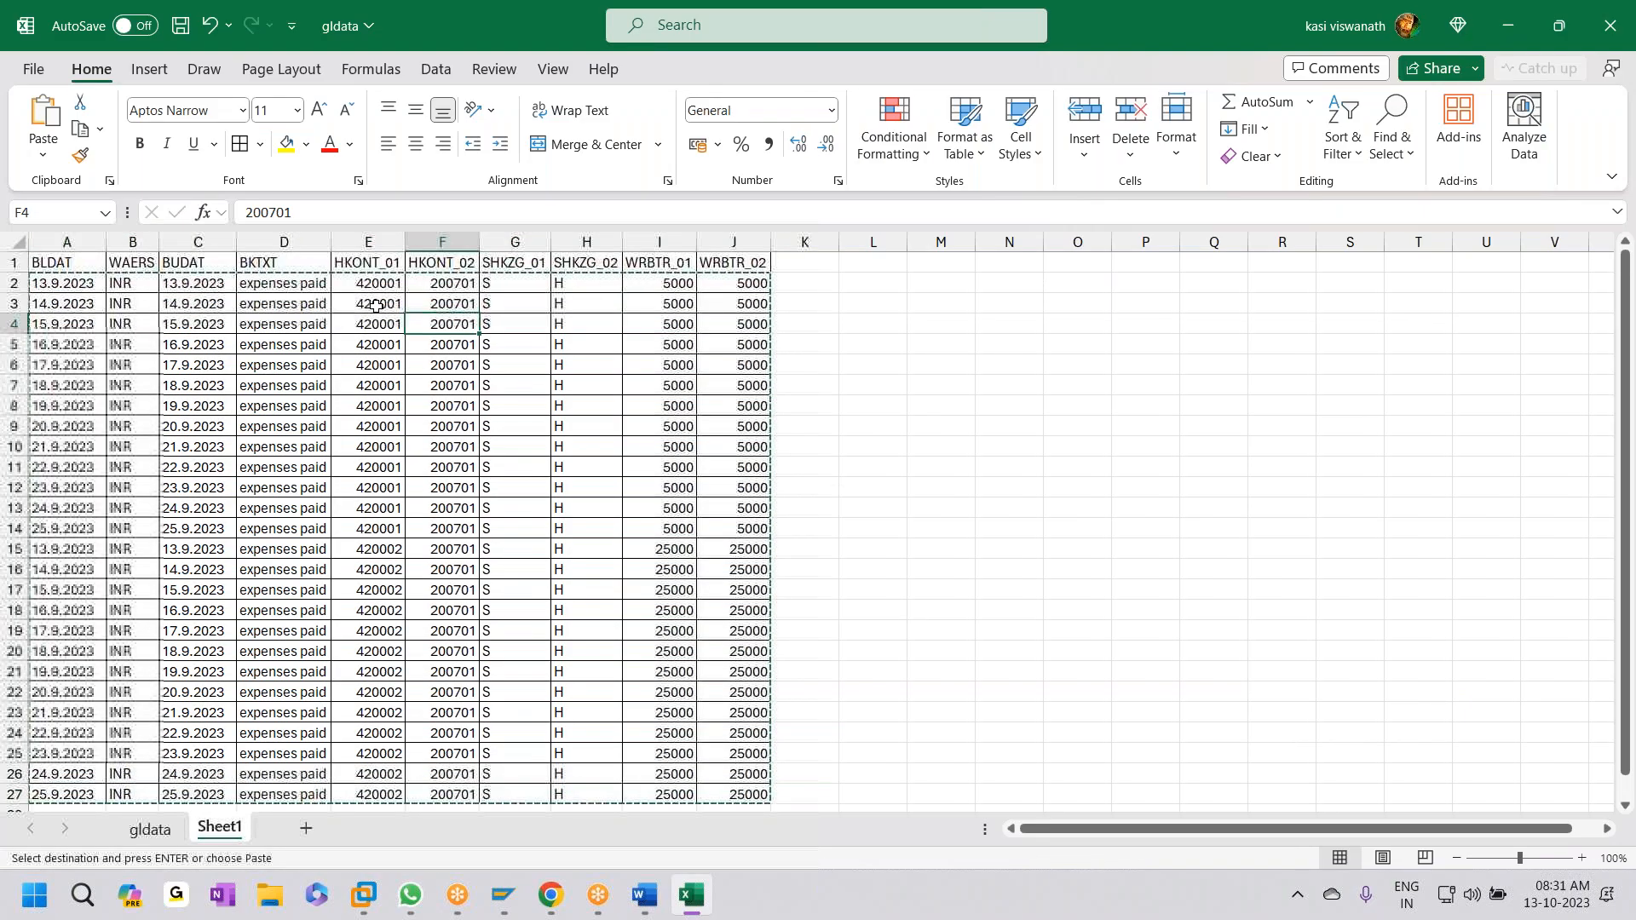
{"action": "left_click", "coordinate": [376, 304]}
{"action": "type", "text": "420002"}
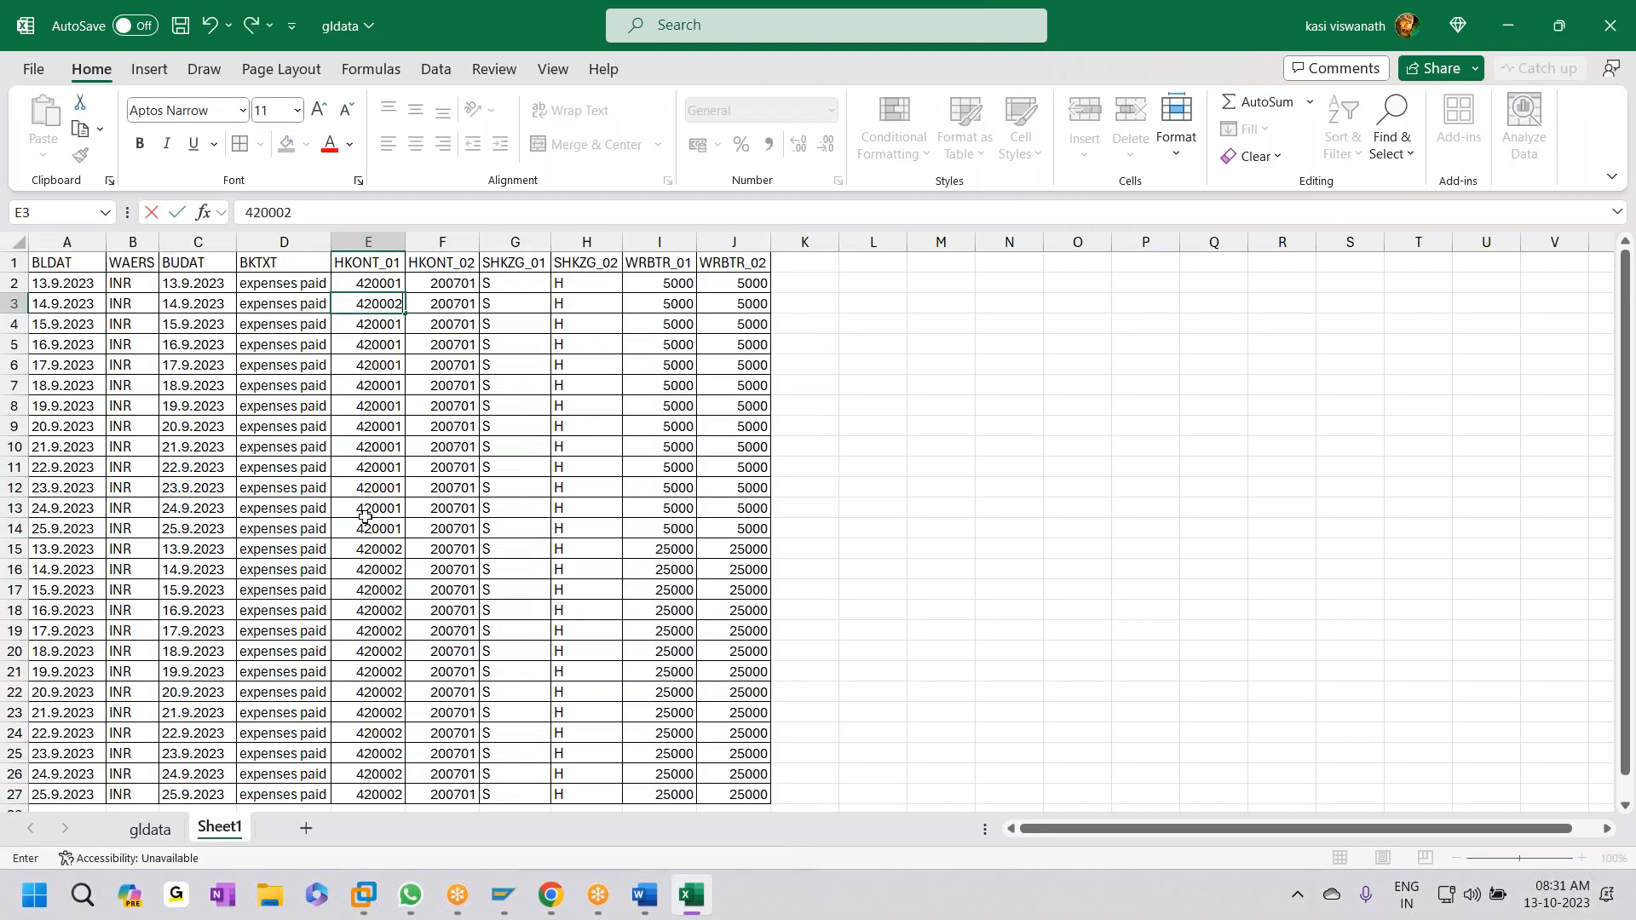
{"action": "key", "text": "Return"}
{"action": "type", "text": "420003"}
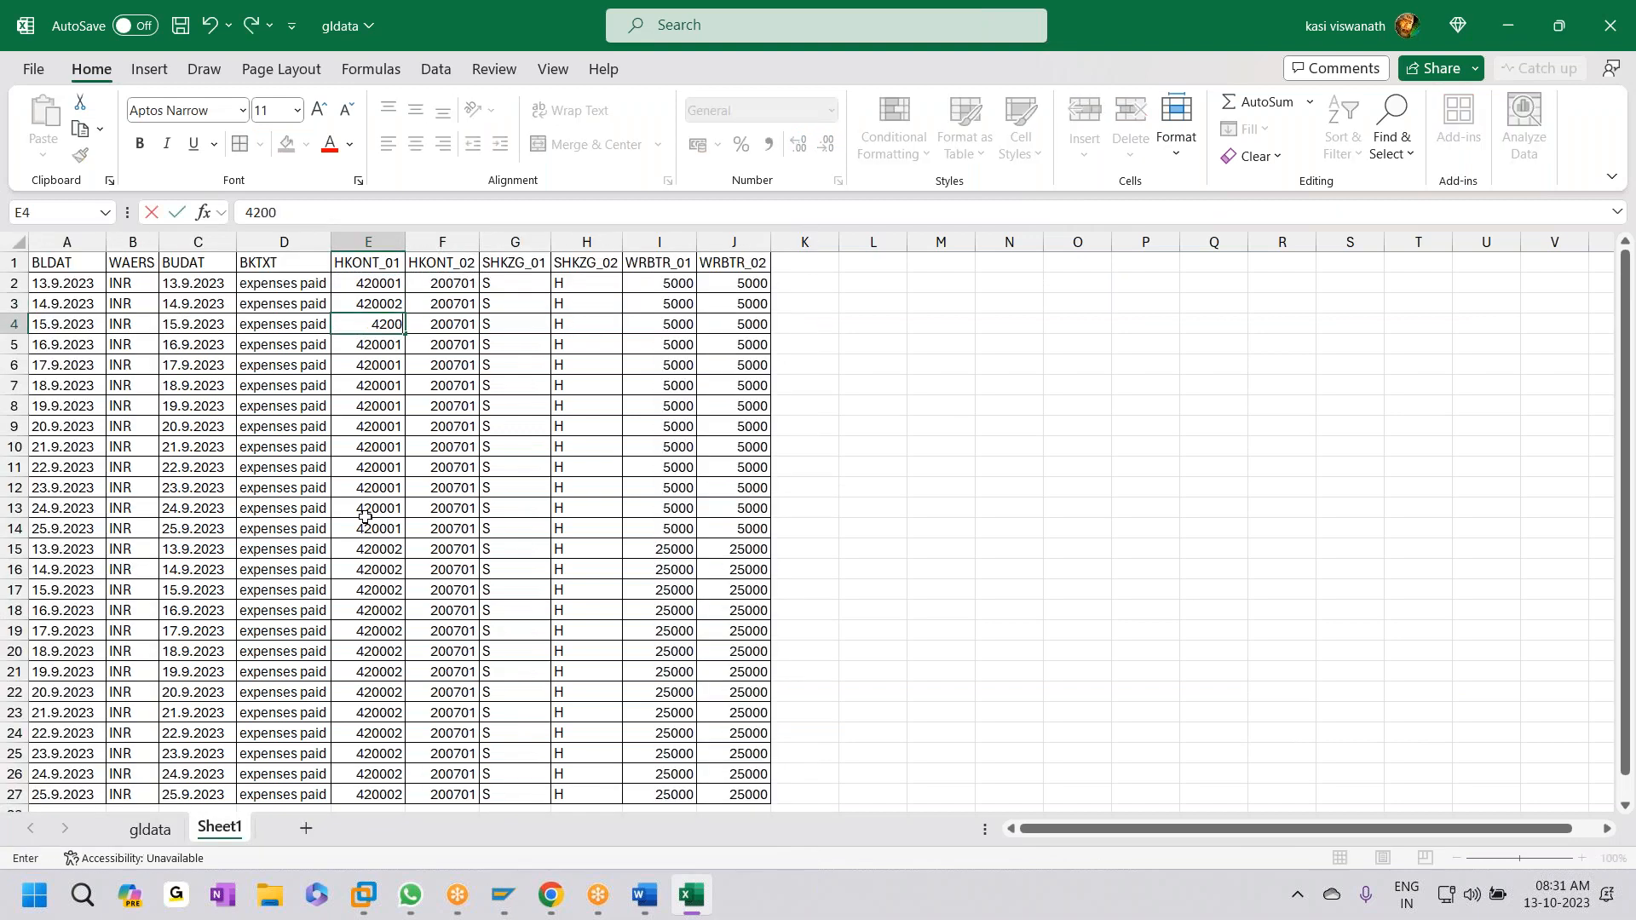
{"action": "left_click", "coordinate": [386, 285]}
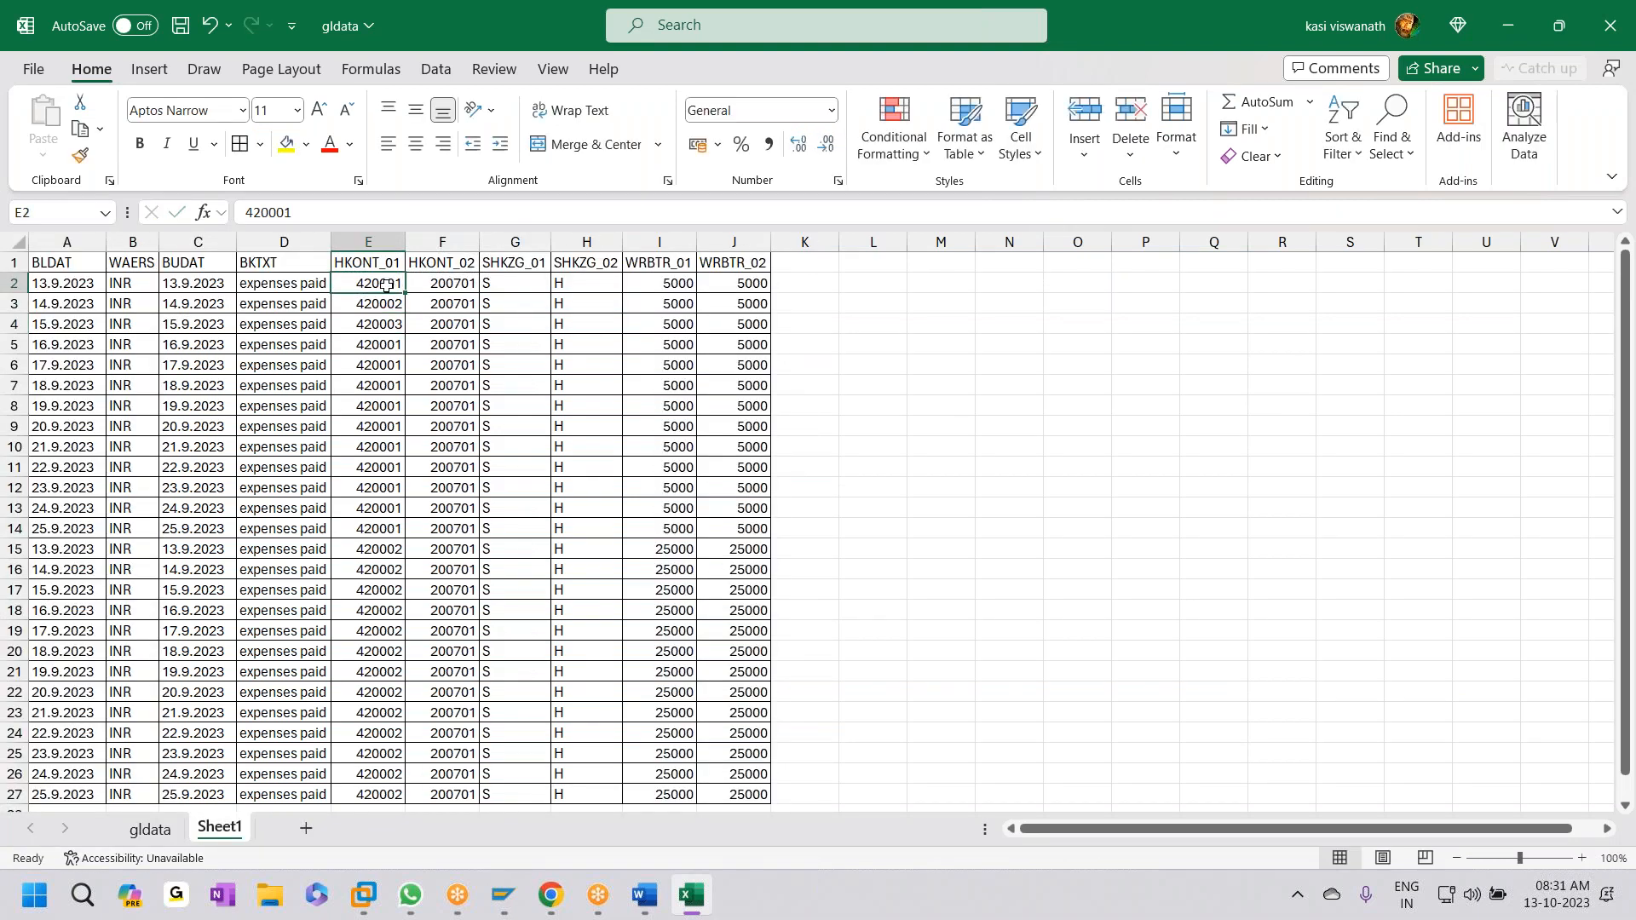
{"action": "key", "text": "shift+Down"}
{"action": "key", "text": "shift+Down"}
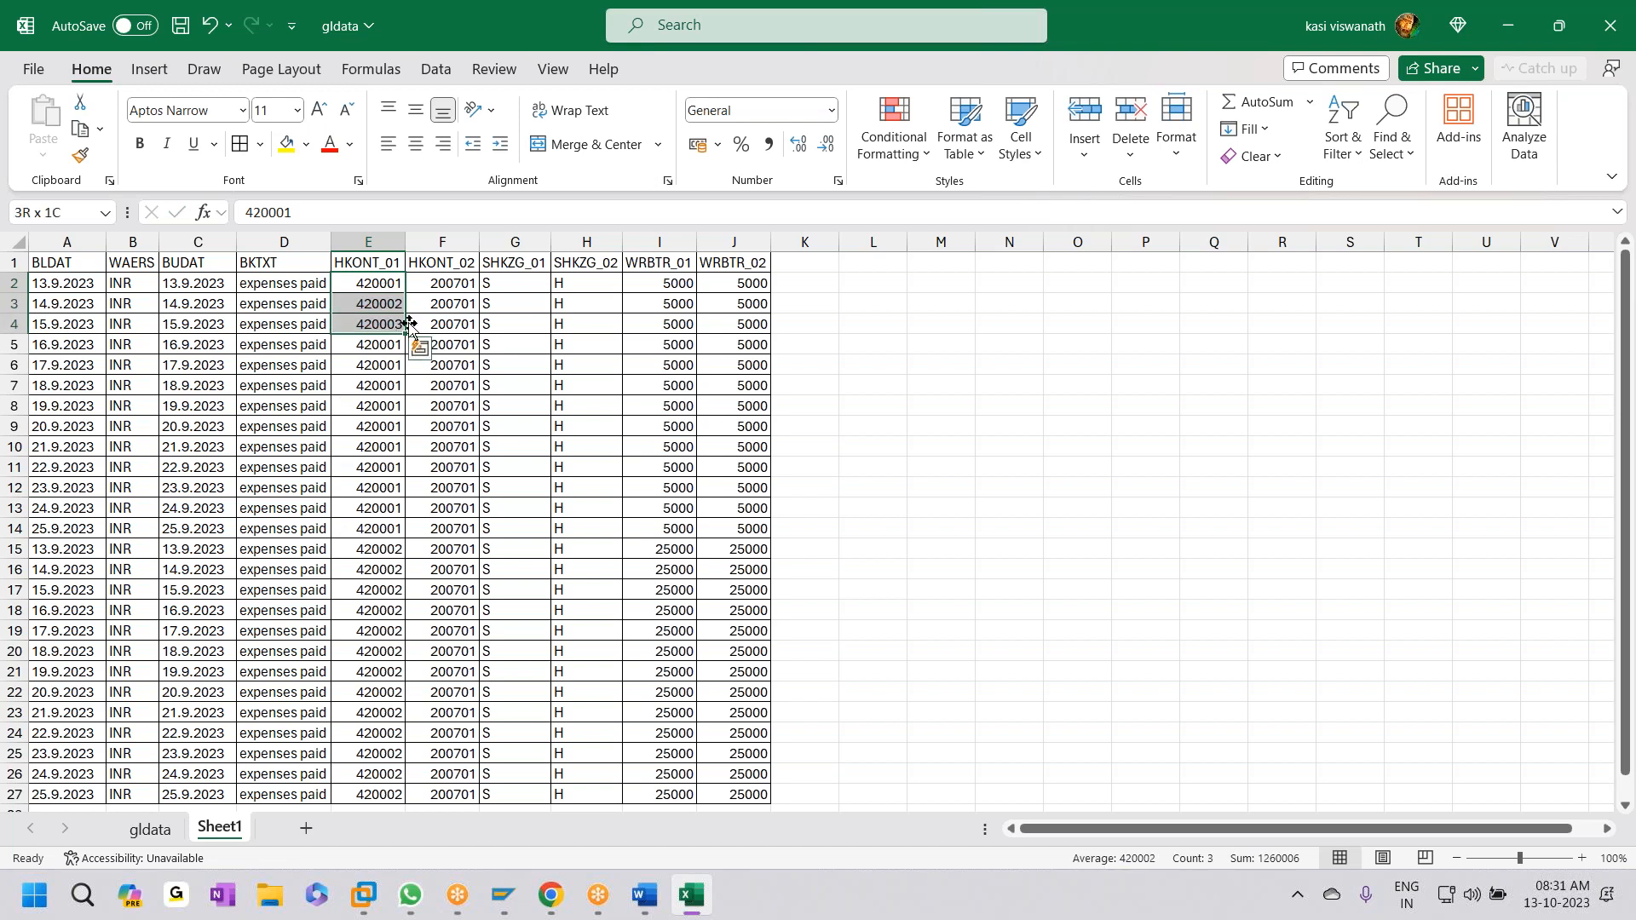
{"action": "left_click_drag", "start_coordinate": [404, 334], "coordinate": [403, 451]}
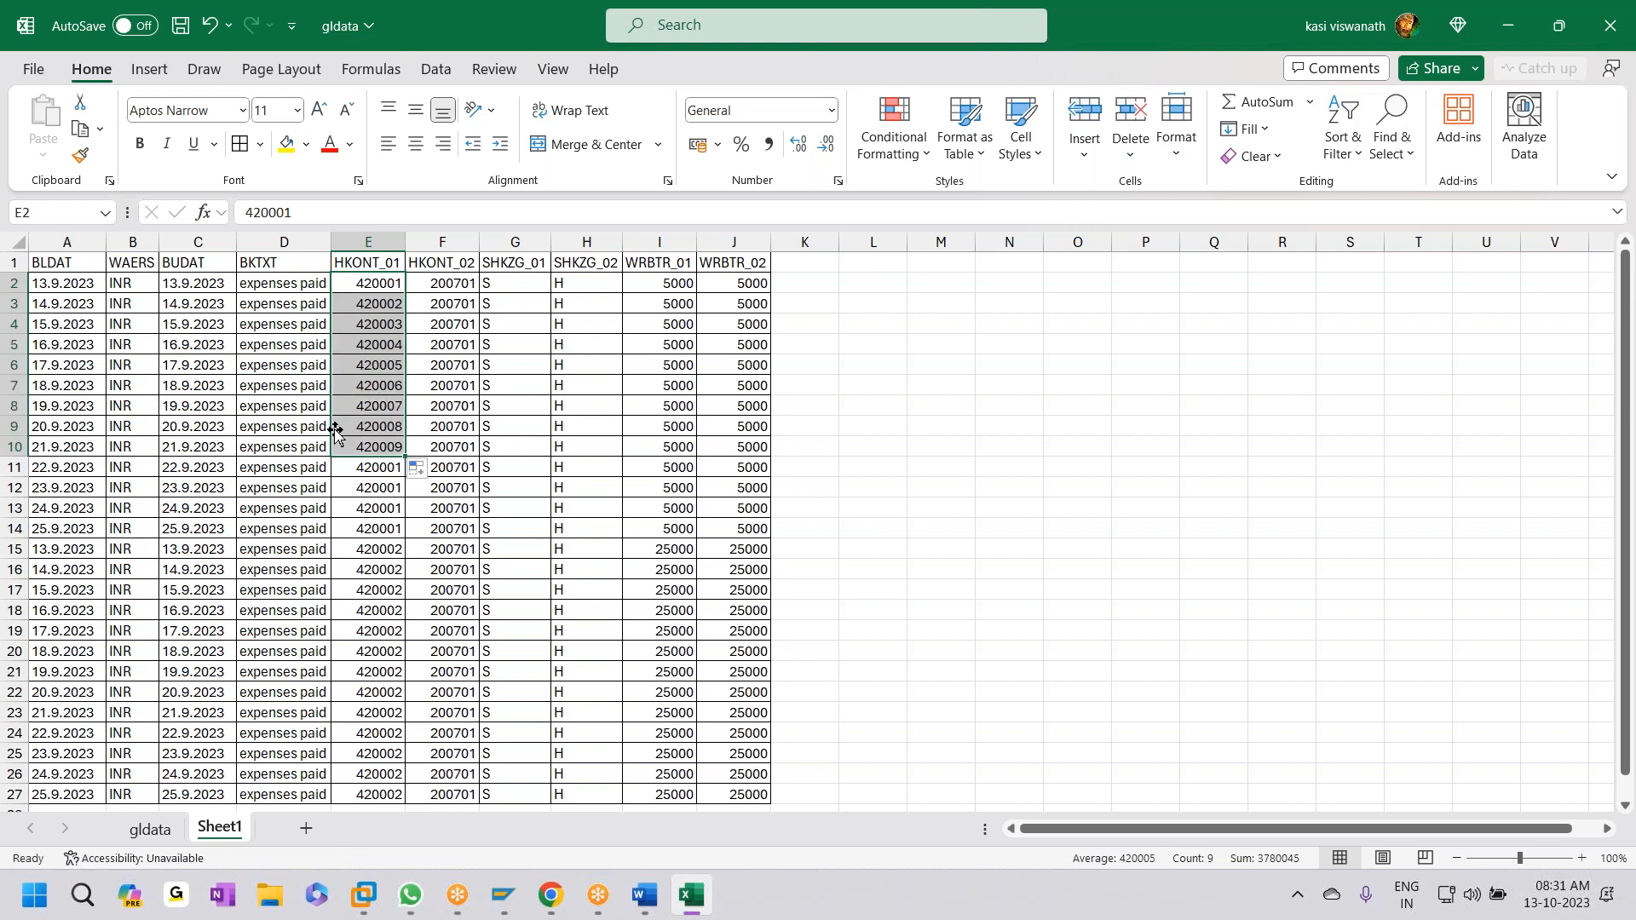
- Date rows 2–10 as 01.04.2023 in column A and save the workbook
{"action": "left_click", "coordinate": [64, 288]}
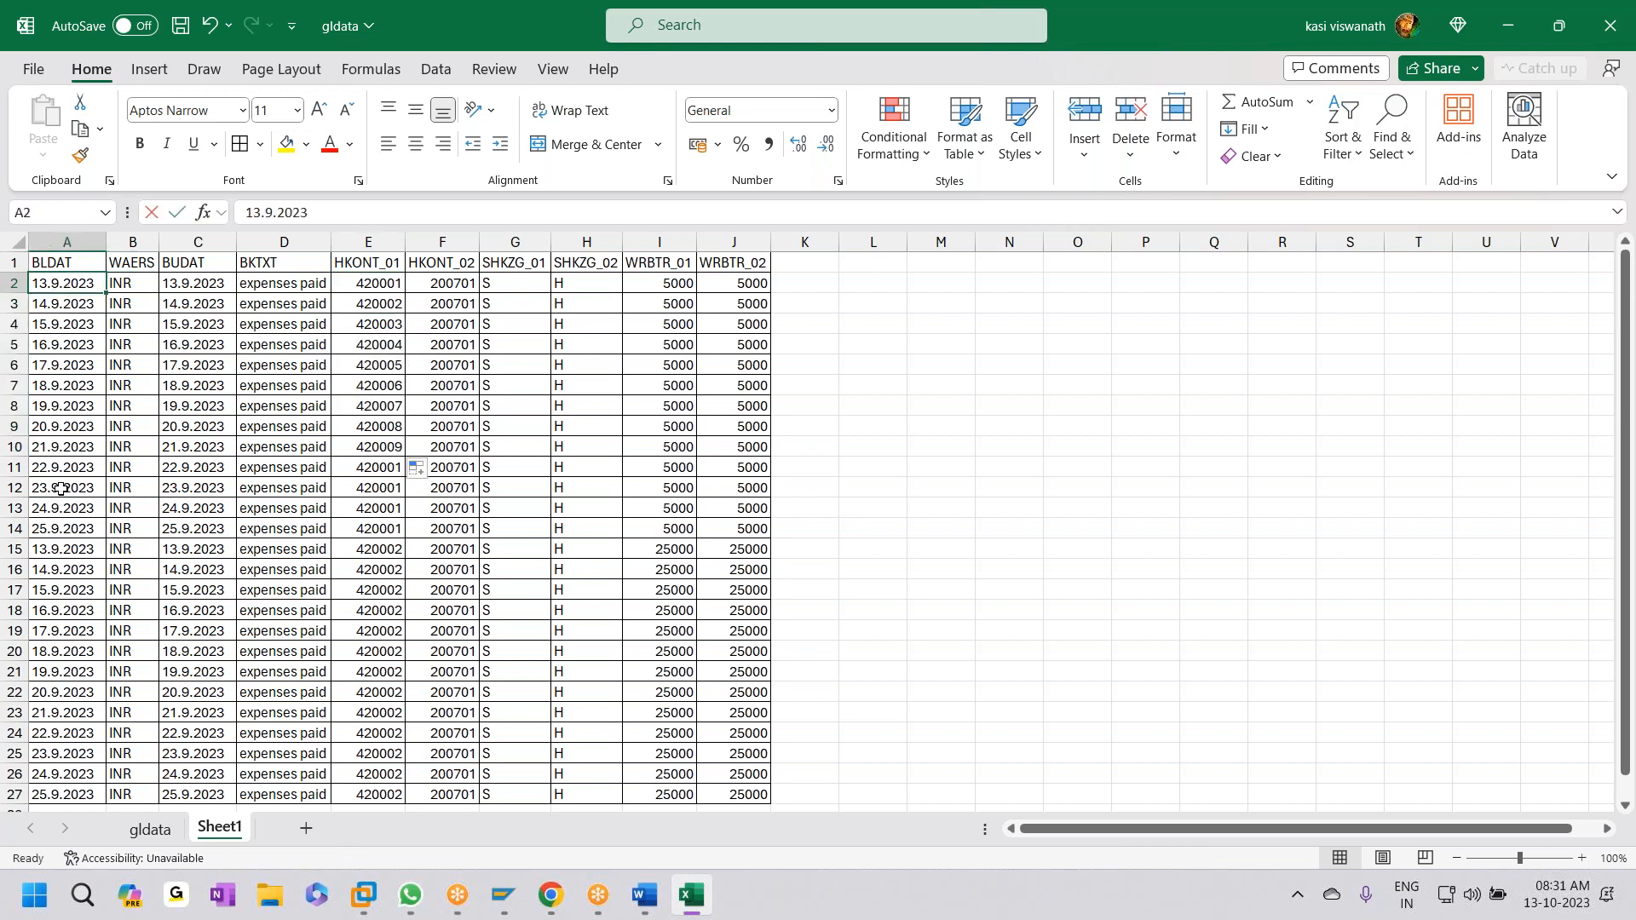
{"action": "type", "text": "01.04.202"}
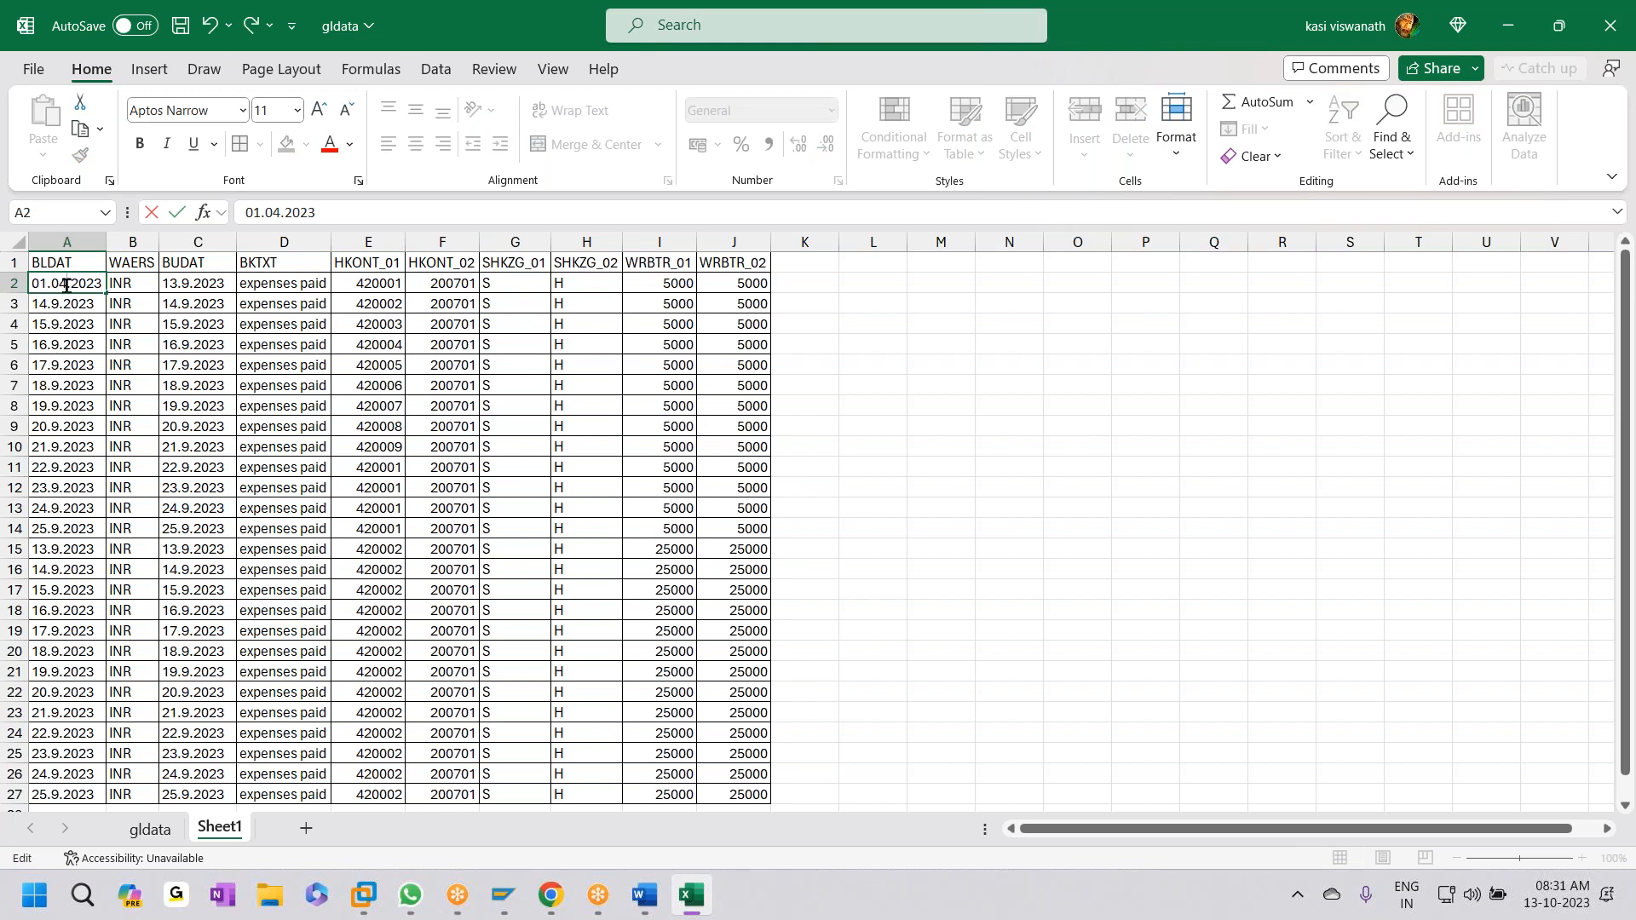
{"action": "key", "text": "Return"}
{"action": "key", "text": "Up"}
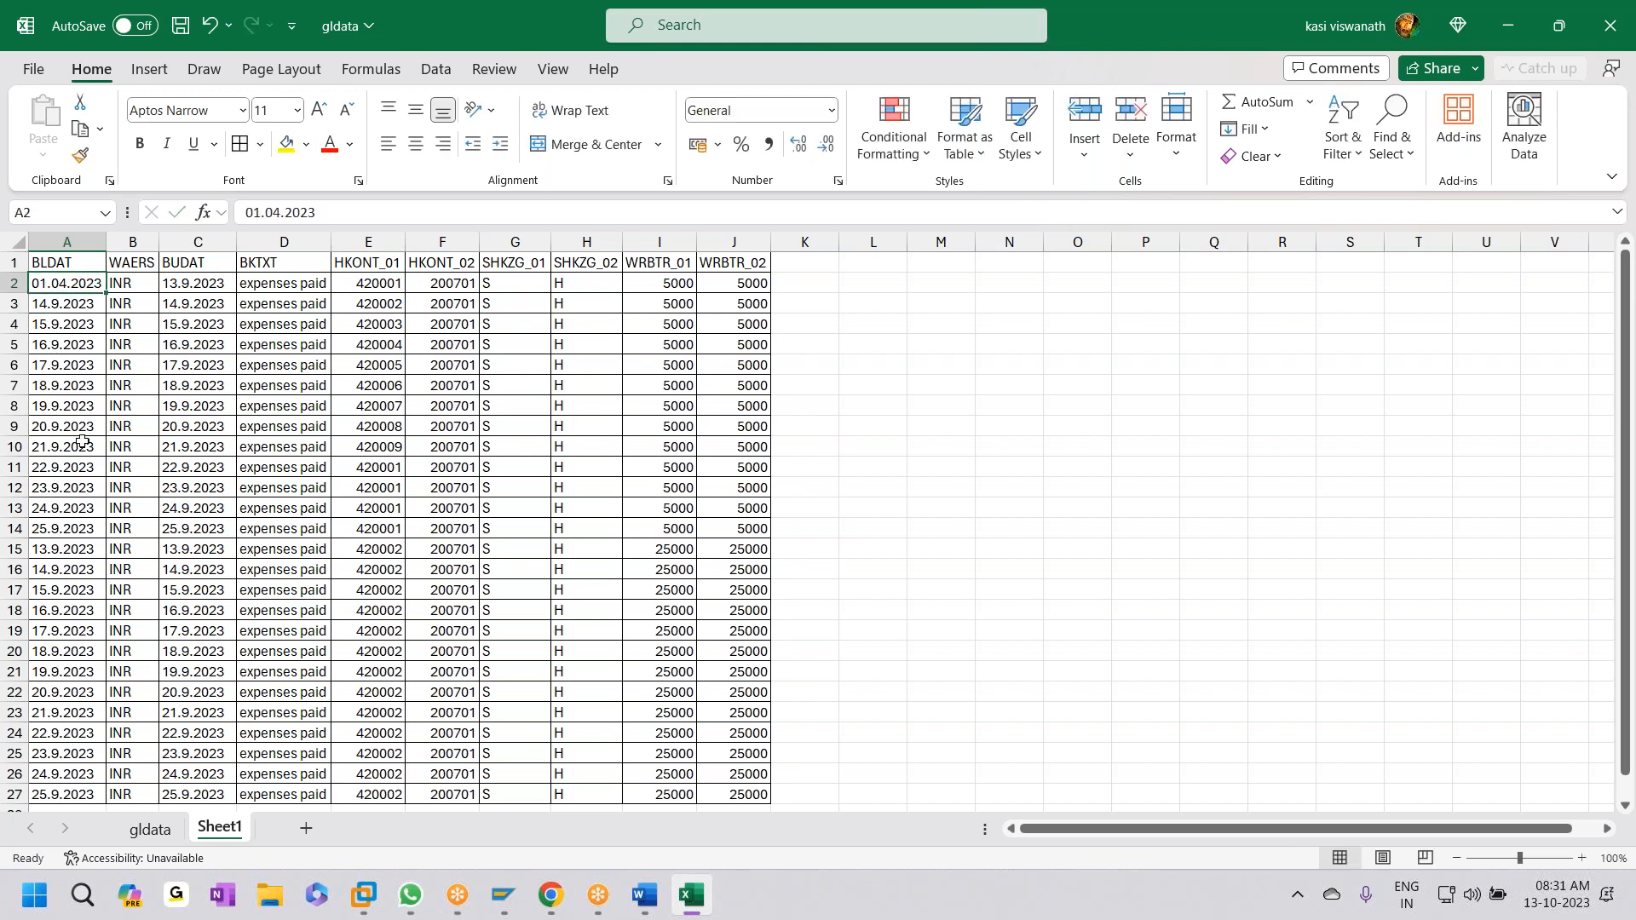
{"action": "key", "text": "shift+Down"}
{"action": "key", "text": "shift+Down"}
{"action": "key", "text": "shift+Down"}
{"action": "key", "text": "shift+Down"}
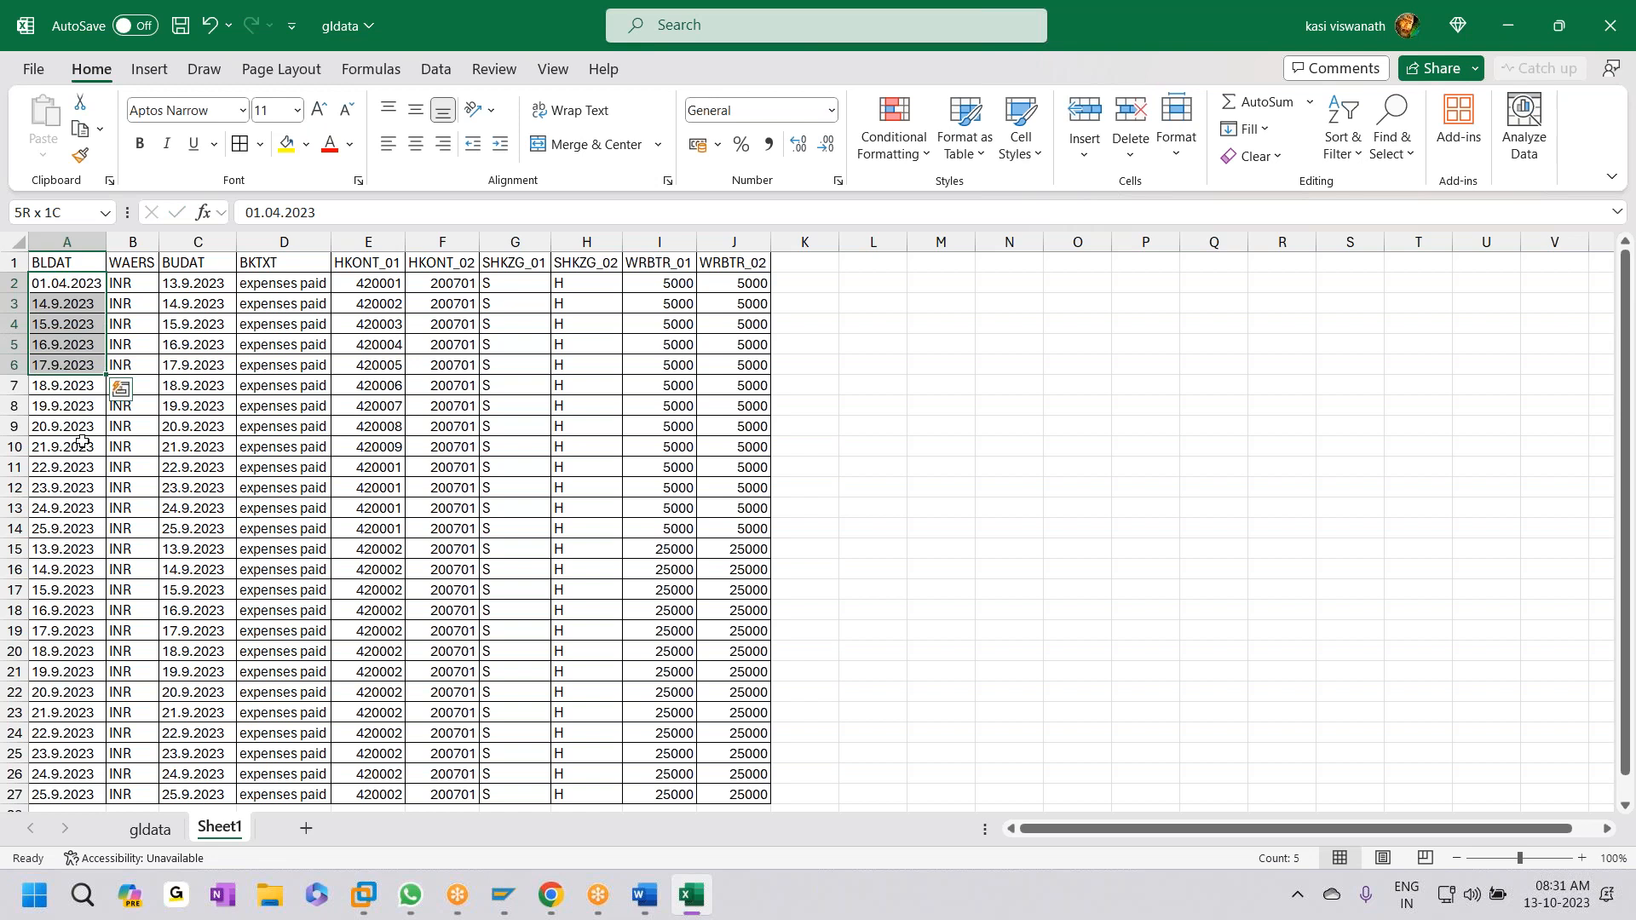
{"action": "key", "text": "shift+Down"}
{"action": "key", "text": "shift+Down"}
{"action": "key", "text": "ctrl+d"}
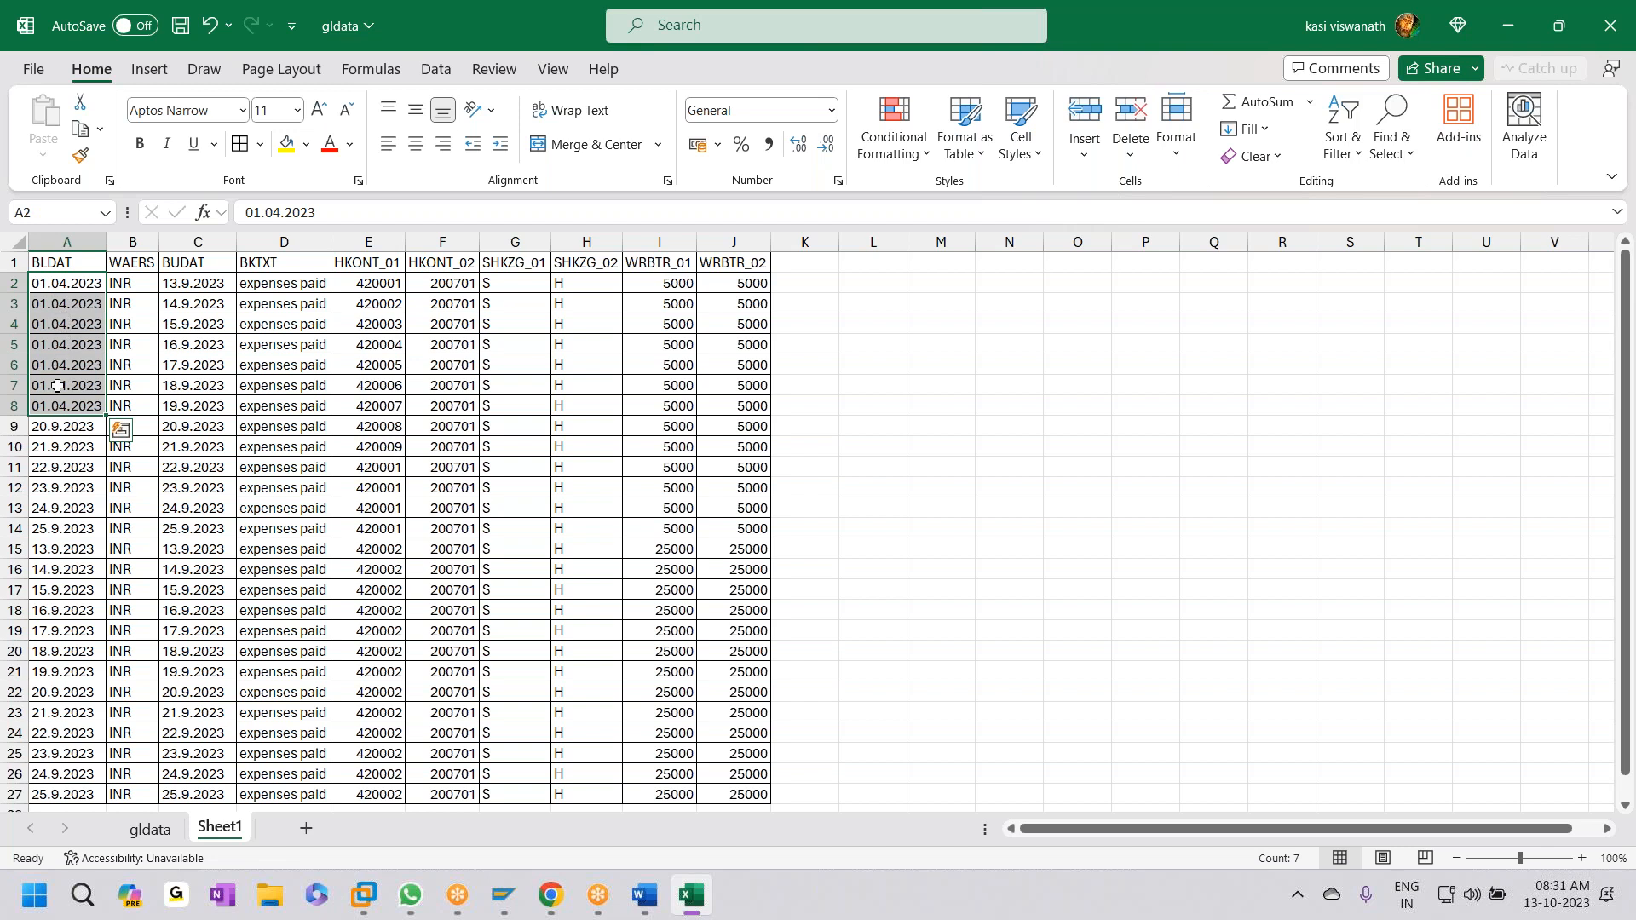
{"action": "left_click_drag", "start_coordinate": [106, 415], "coordinate": [90, 449]}
{"action": "key", "text": "ctrl+s"}
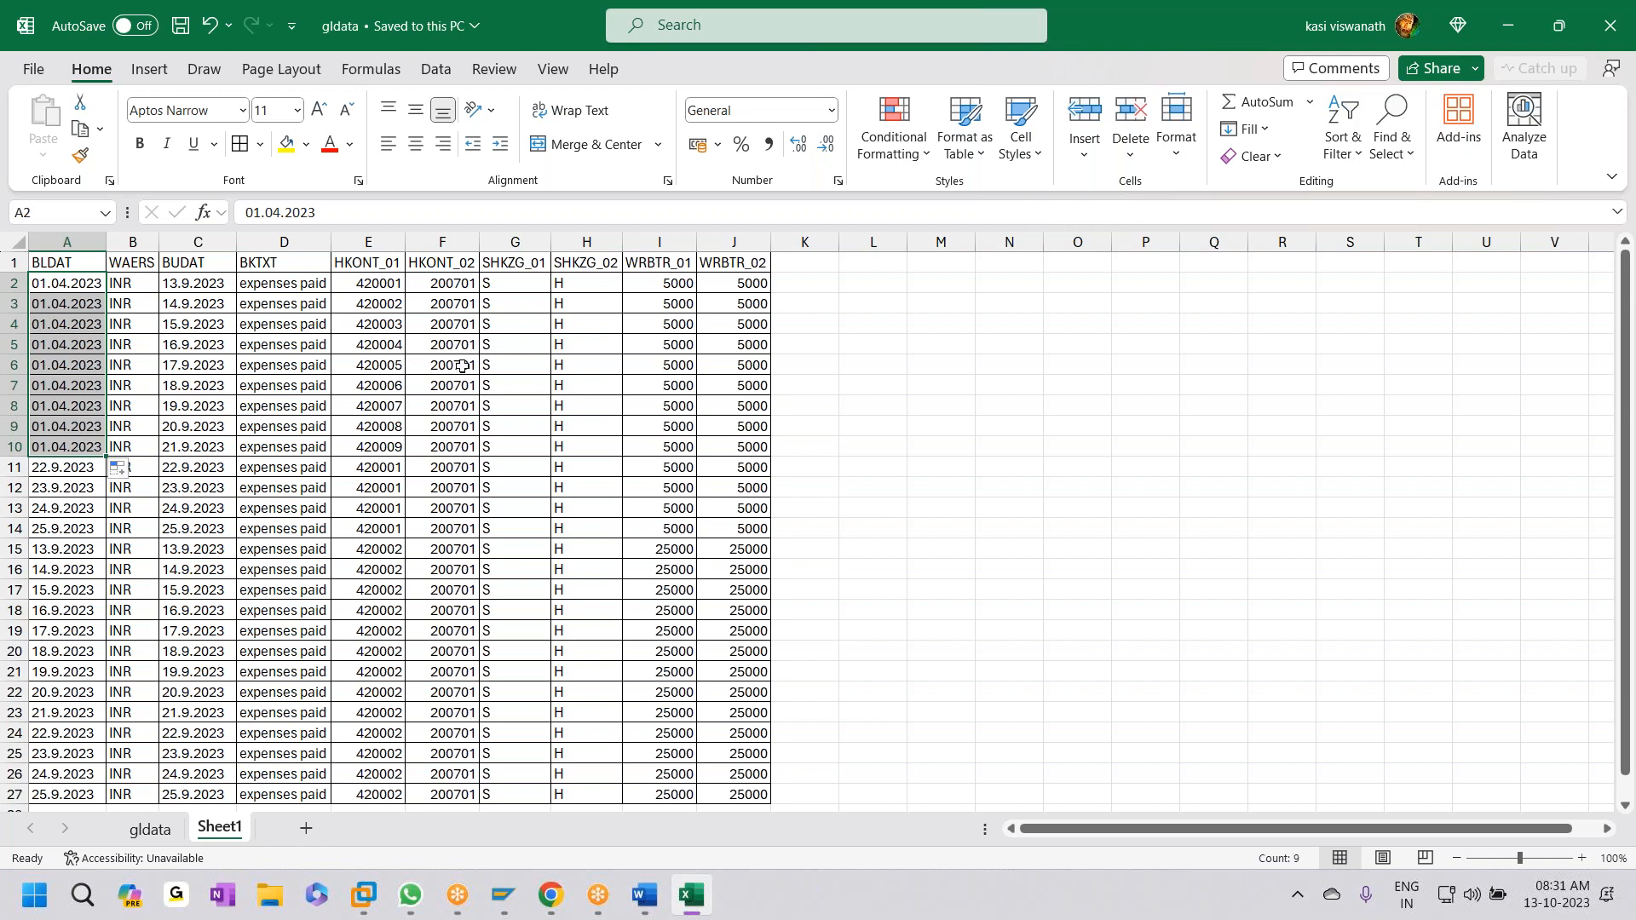
- Copy accounts 420001–420009 from E2:E10 into E11:E19
{"action": "left_click_drag", "start_coordinate": [369, 284], "coordinate": [342, 441]}
{"action": "key", "text": "ctrl+c"}
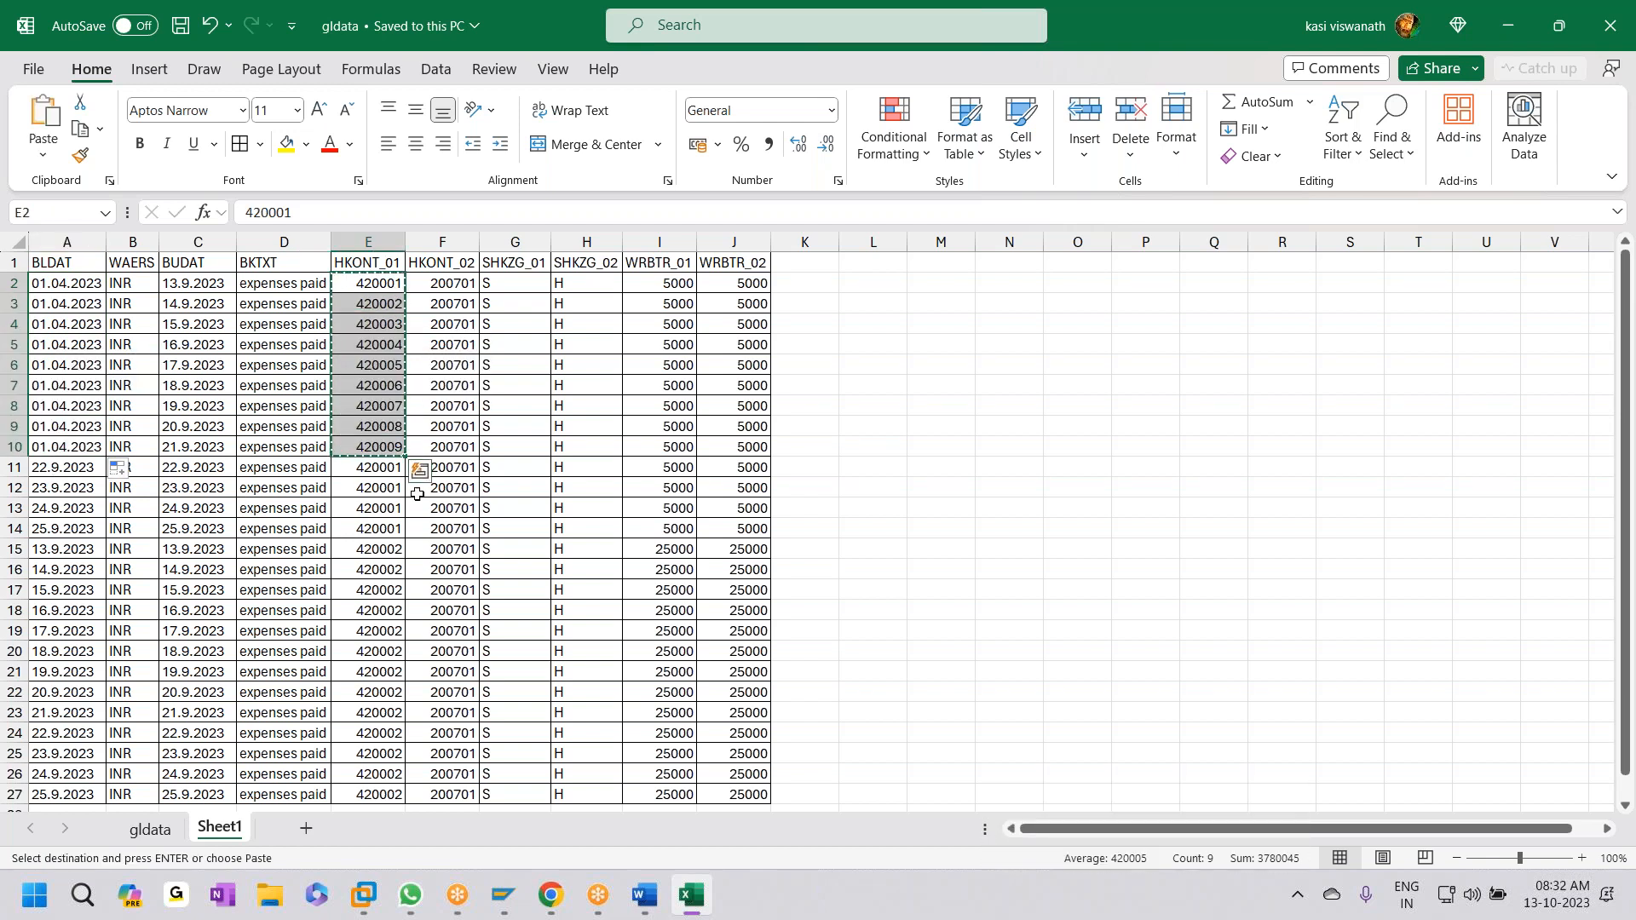
{"action": "left_click", "coordinate": [393, 469]}
{"action": "key", "text": "ctrl+v"}
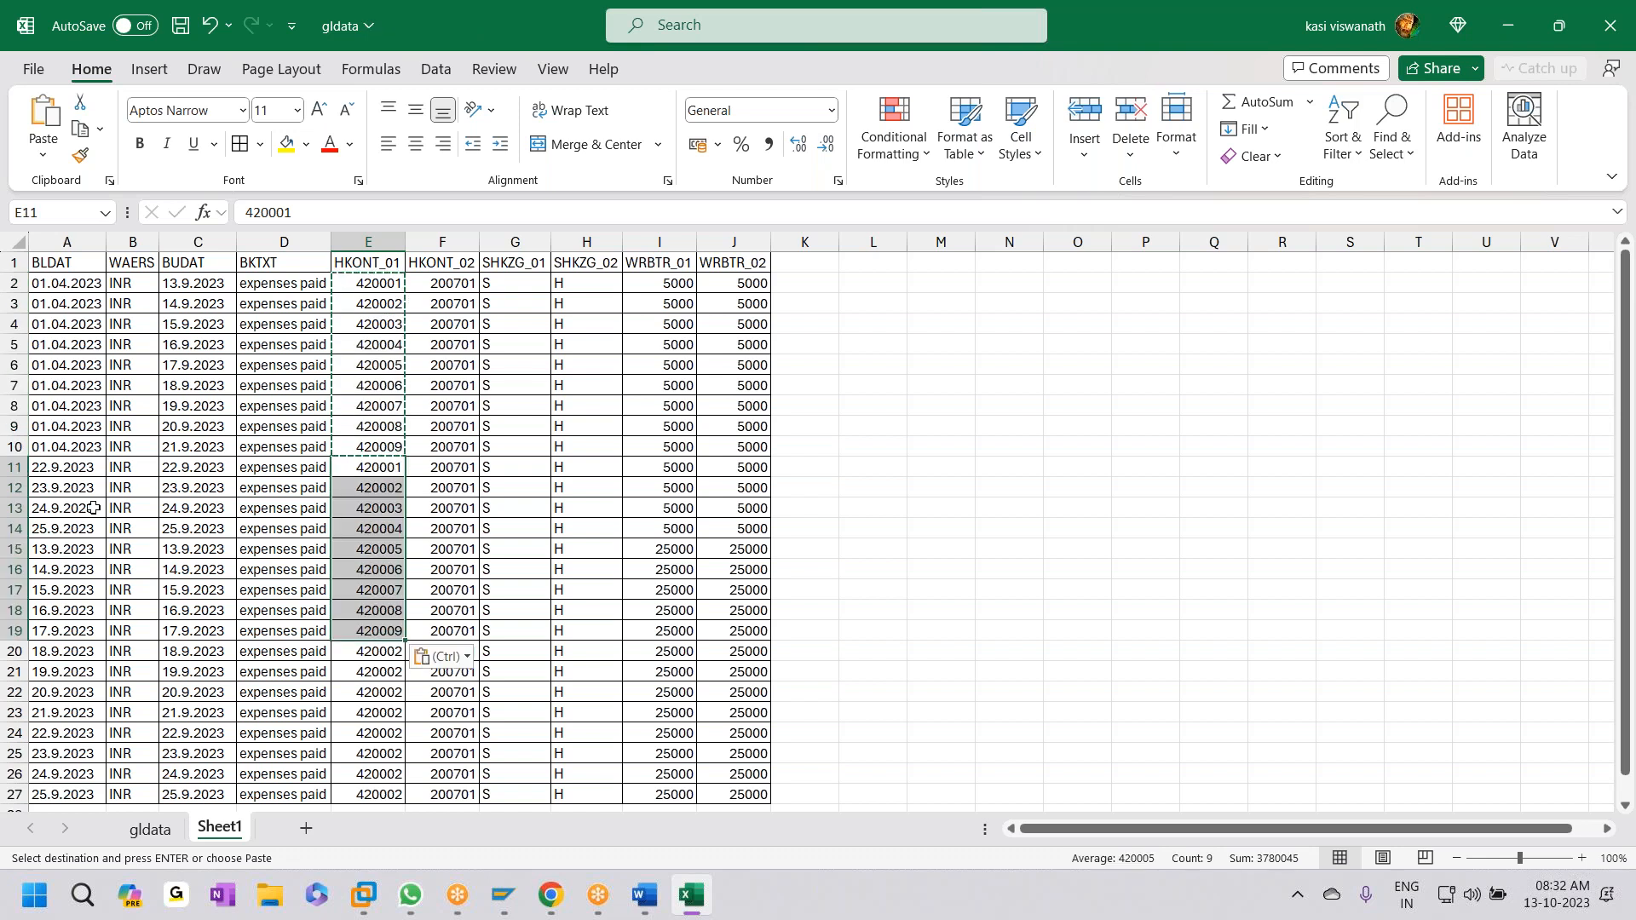
- Fill A11:A19 with the same date 01.05.2023, replacing the incrementing series
{"action": "left_click", "coordinate": [81, 469]}
{"action": "type", "text": "01."}
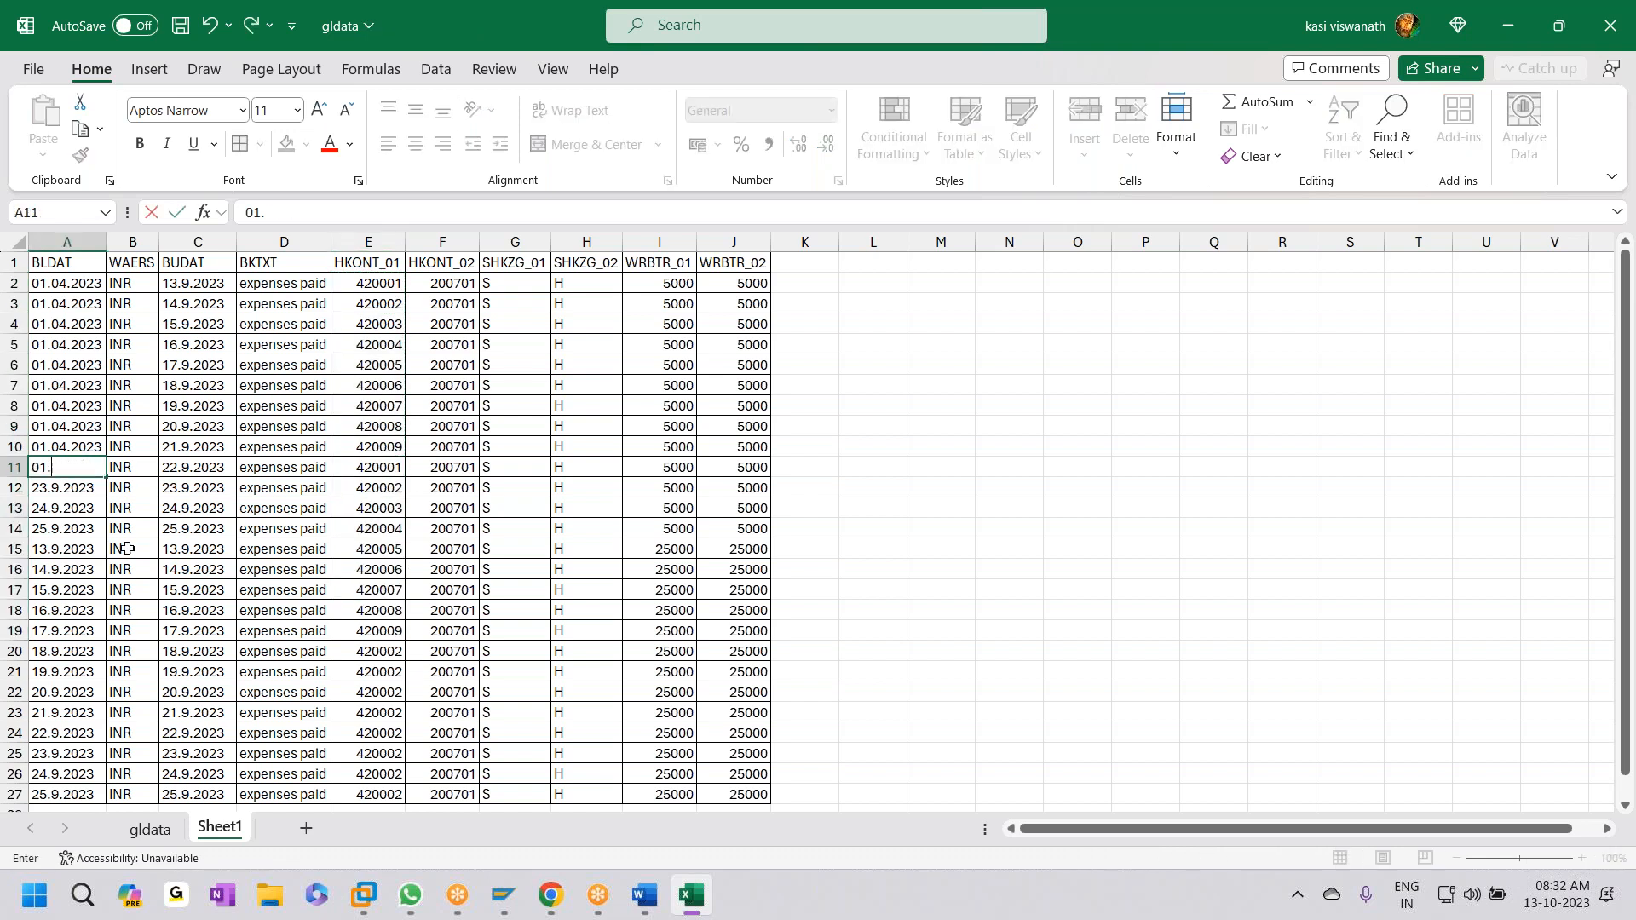
{"action": "type", "text": "05.2023"}
{"action": "left_click", "coordinate": [68, 467]}
{"action": "left_click", "coordinate": [75, 490]}
{"action": "left_click", "coordinate": [82, 468]}
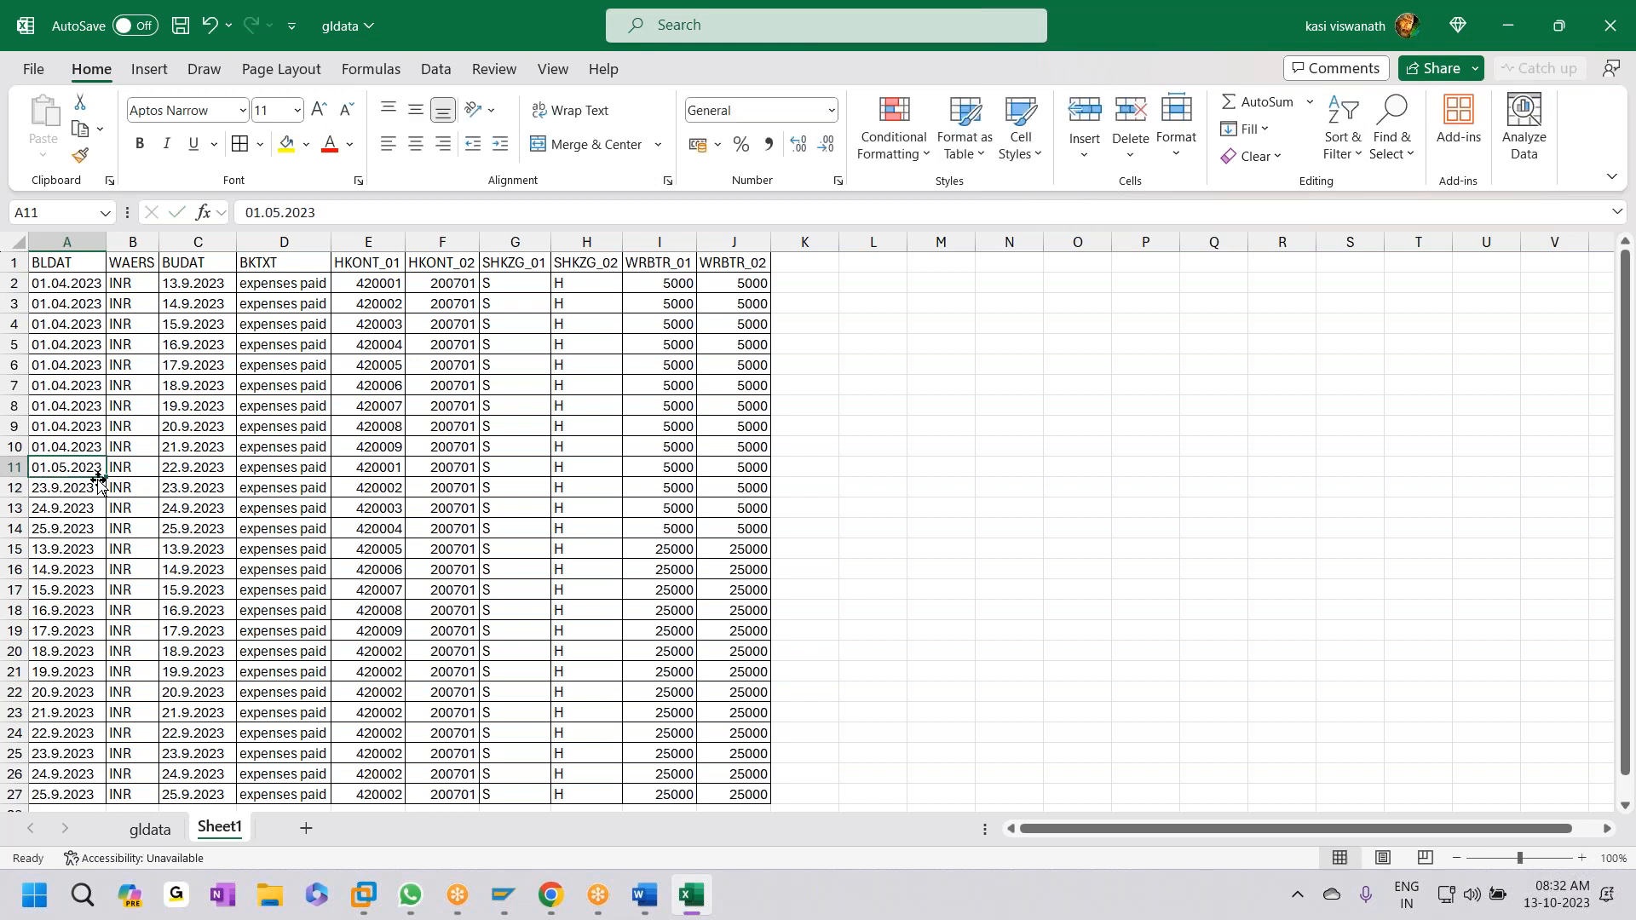
{"action": "left_click_drag", "start_coordinate": [106, 477], "coordinate": [82, 634]}
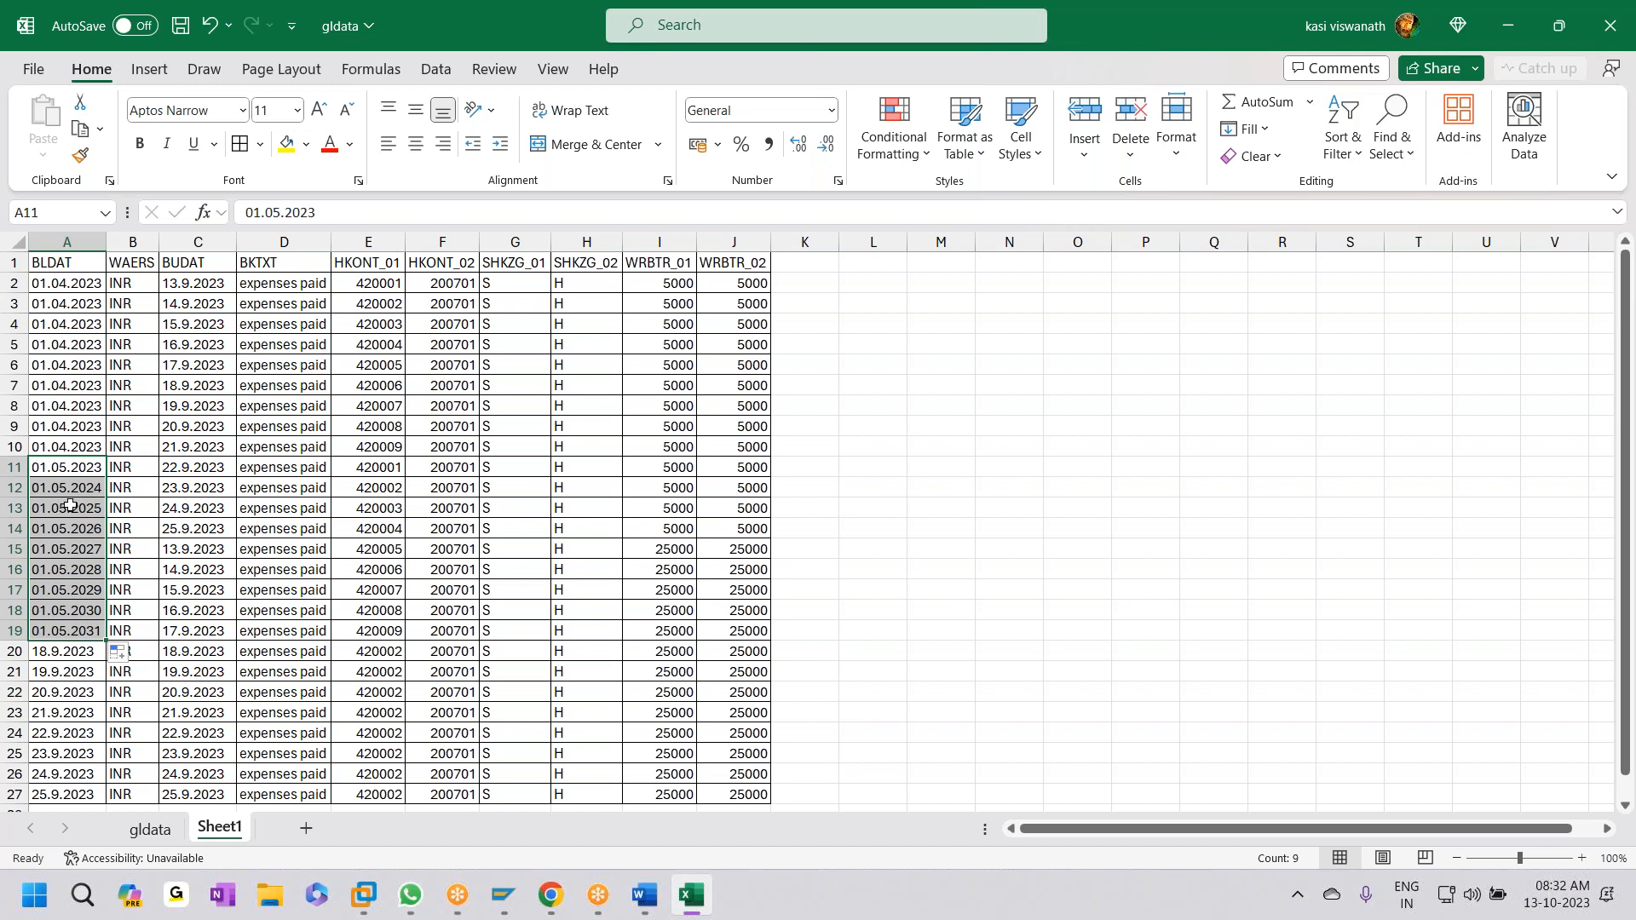
{"action": "key", "text": "ctrl+z"}
{"action": "left_click", "coordinate": [82, 446]}
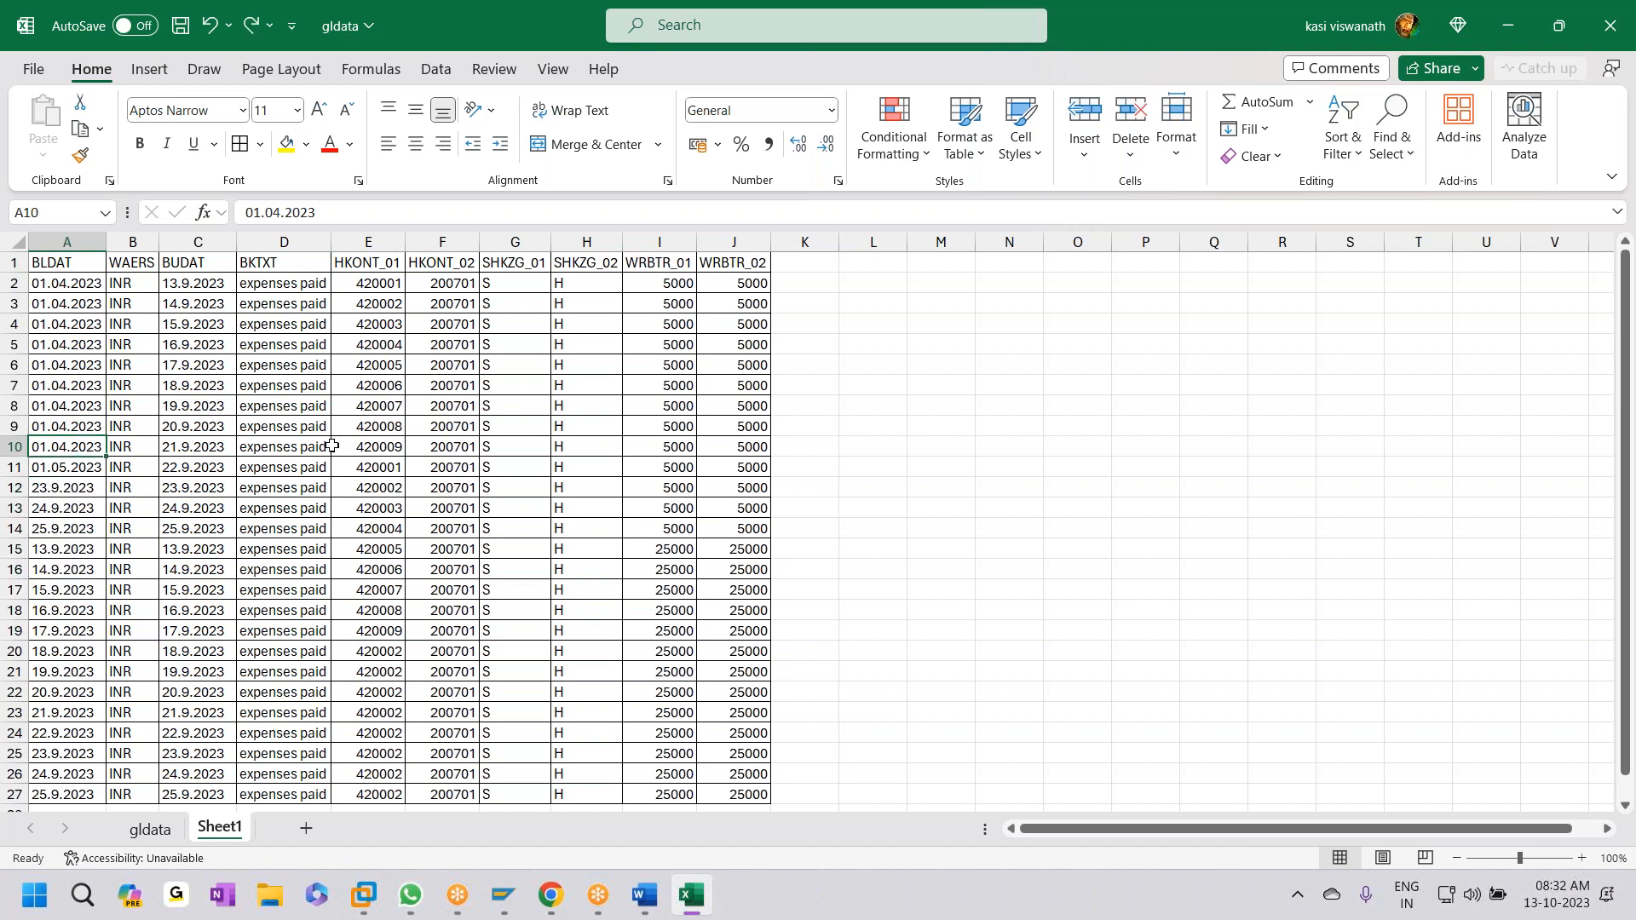
{"action": "left_click", "coordinate": [49, 470]}
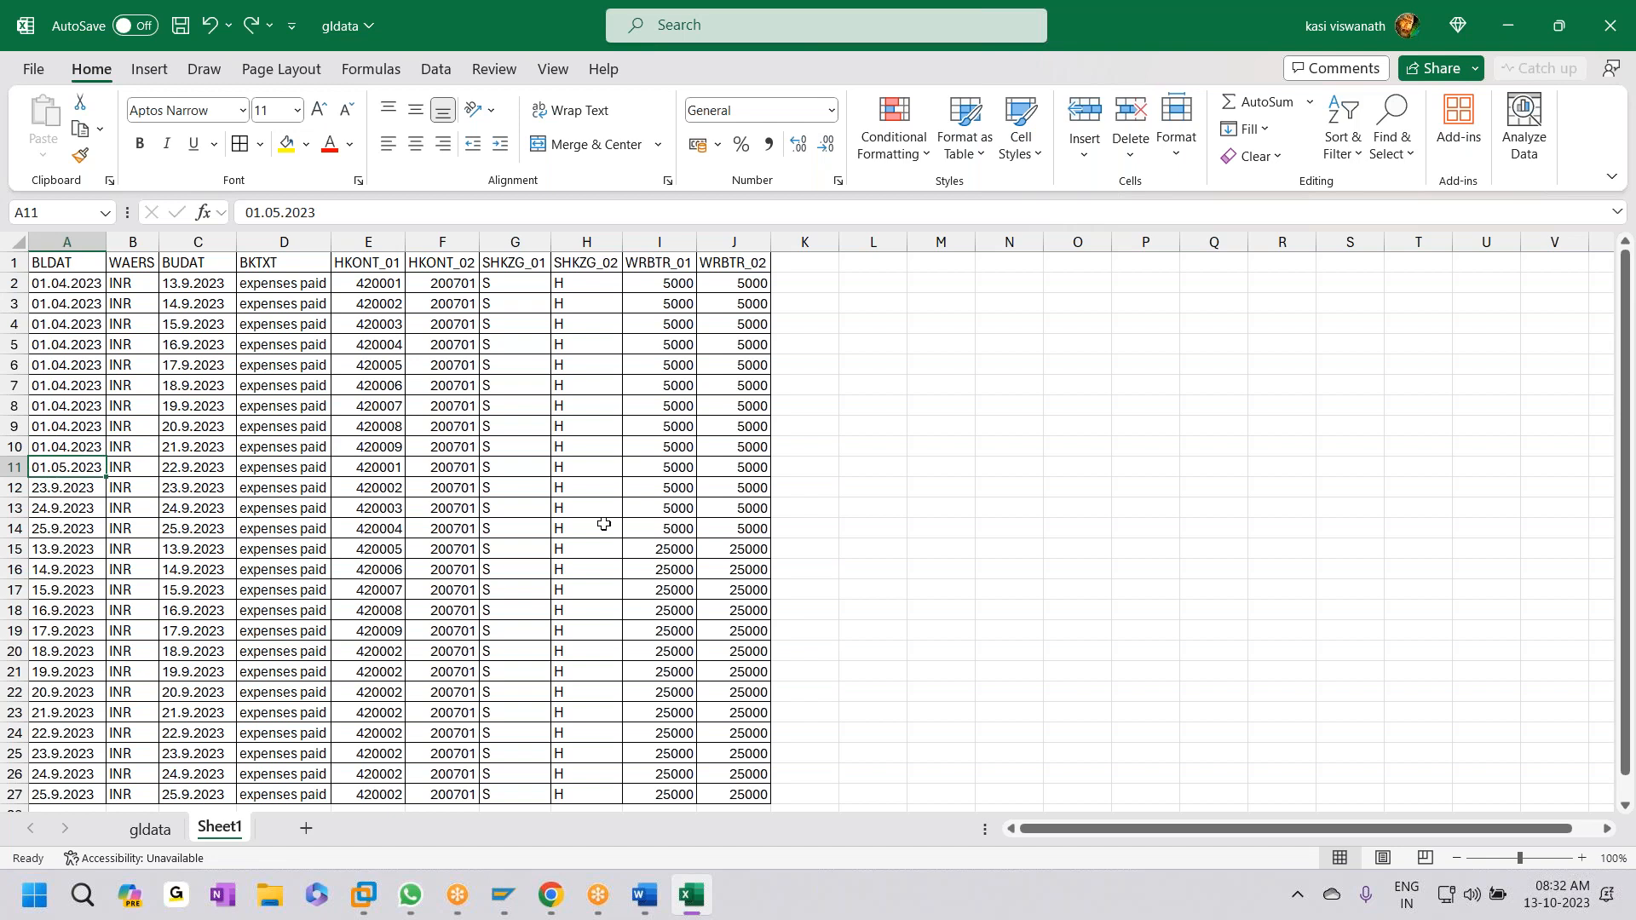
{"action": "key", "text": "shift+Down"}
{"action": "key", "text": "shift+Down"}
{"action": "key", "text": "shift+Down"}
{"action": "key", "text": "shift+Down"}
{"action": "key", "text": "shift+Down"}
{"action": "key", "text": "shift+Down"}
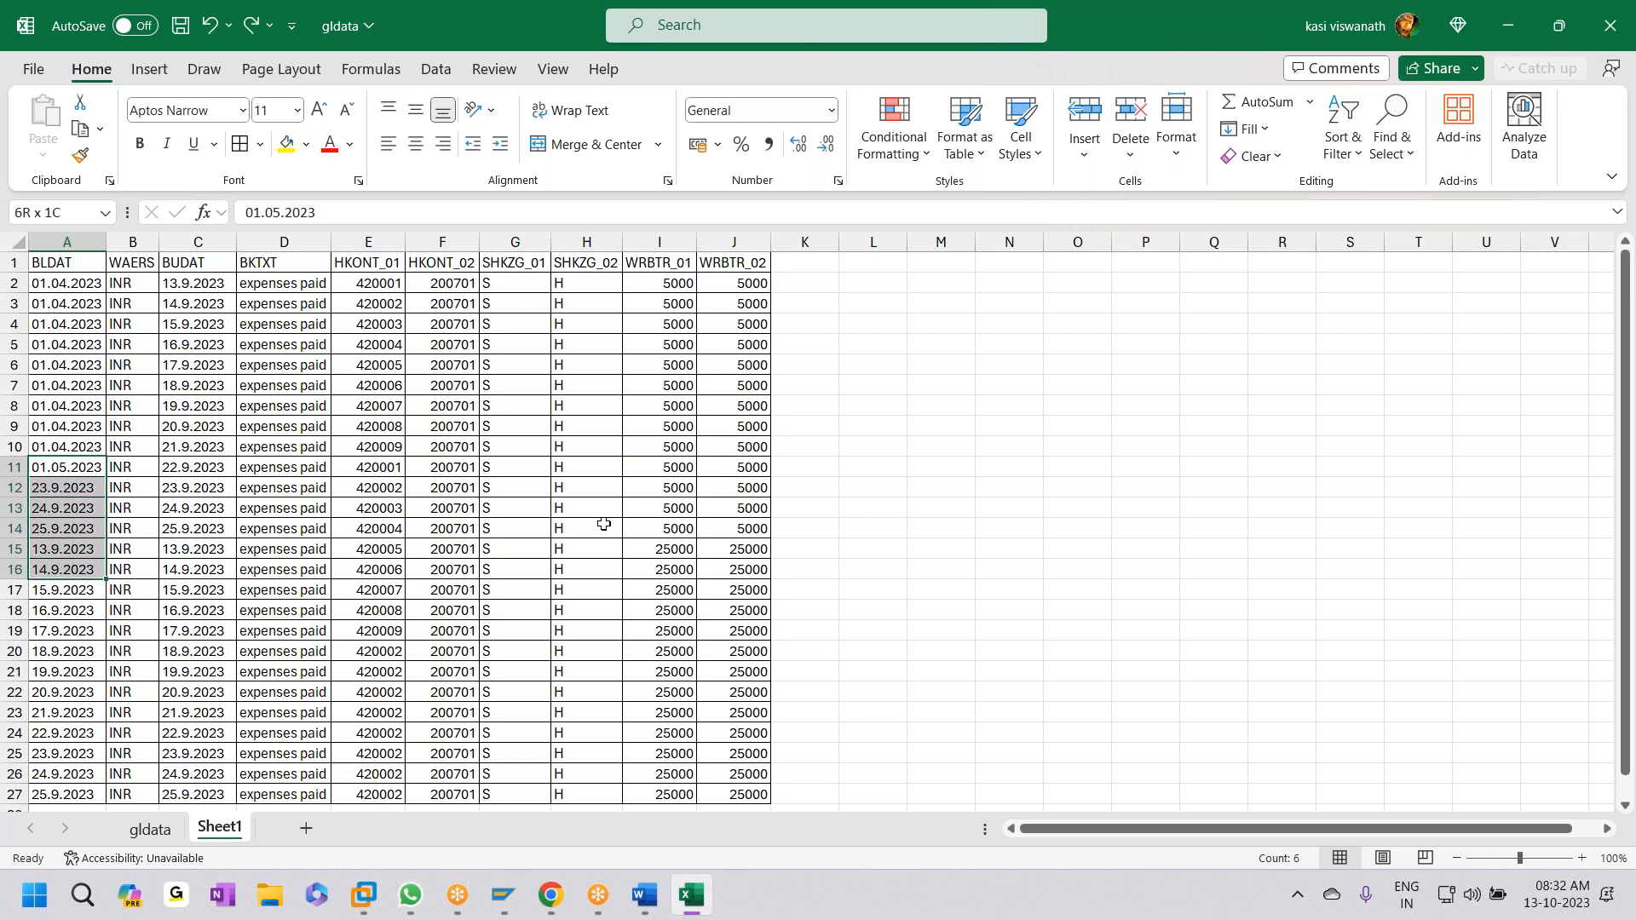
{"action": "key", "text": "shift+Down"}
{"action": "key", "text": "shift+Down"}
{"action": "key", "text": "ctrl+d"}
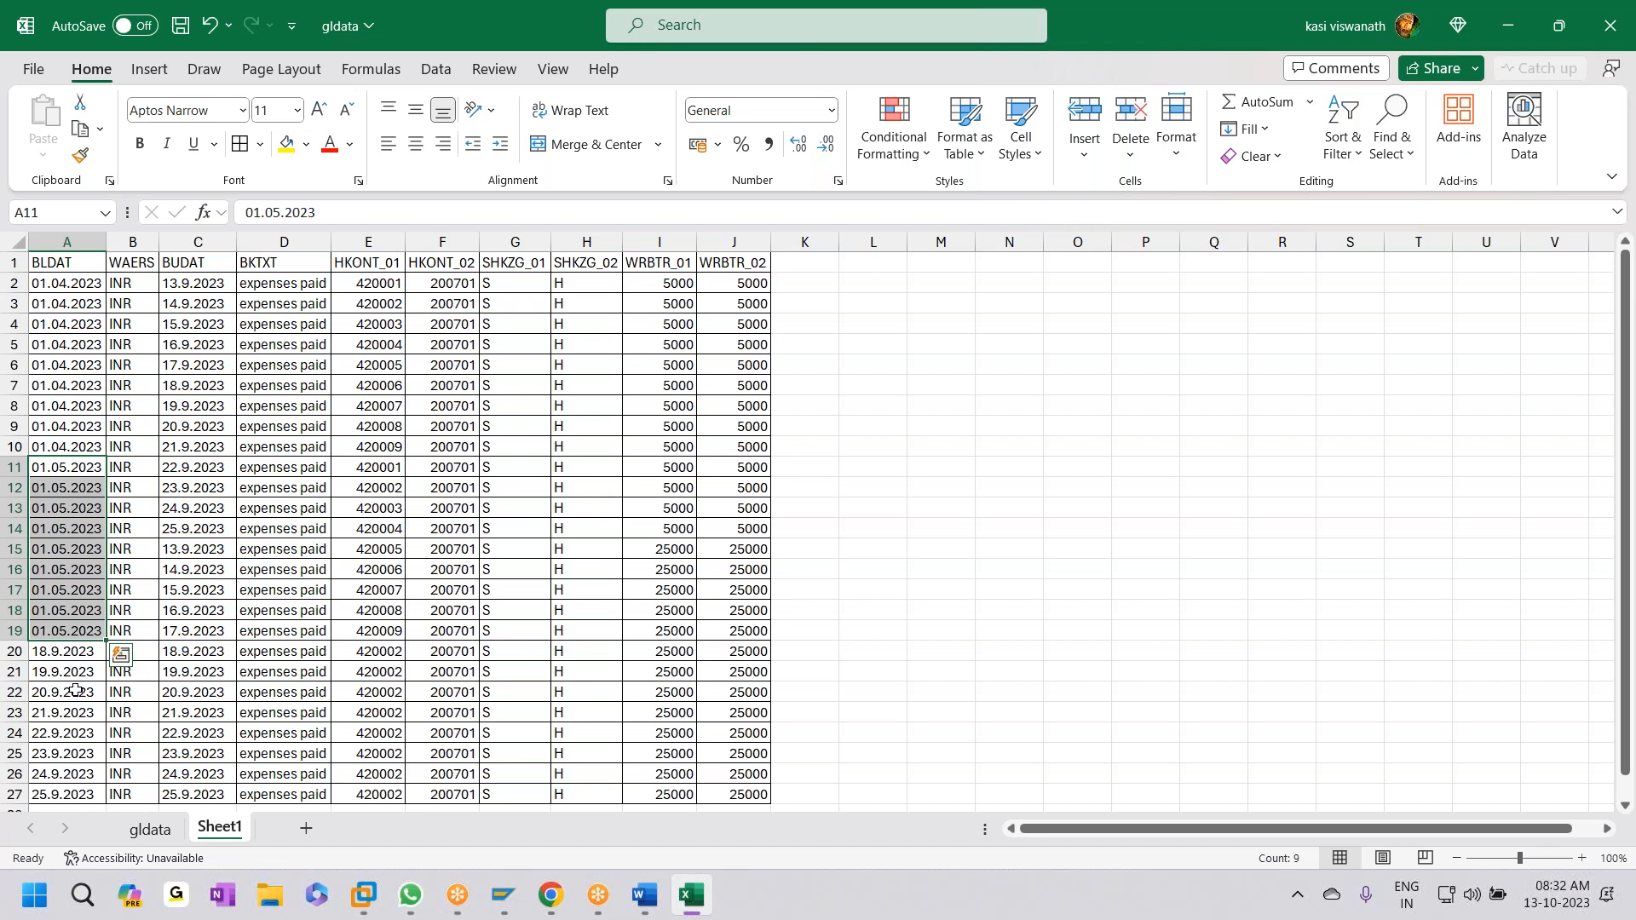
- Select the account numbers in E11:E19
{"action": "scroll", "coordinate": [13, 704], "scroll_direction": "down", "scroll_amount": 1}
{"action": "scroll", "coordinate": [58, 286], "scroll_direction": "down", "scroll_amount": 1}
{"action": "scroll", "coordinate": [64, 314], "scroll_direction": "up", "scroll_amount": 1}
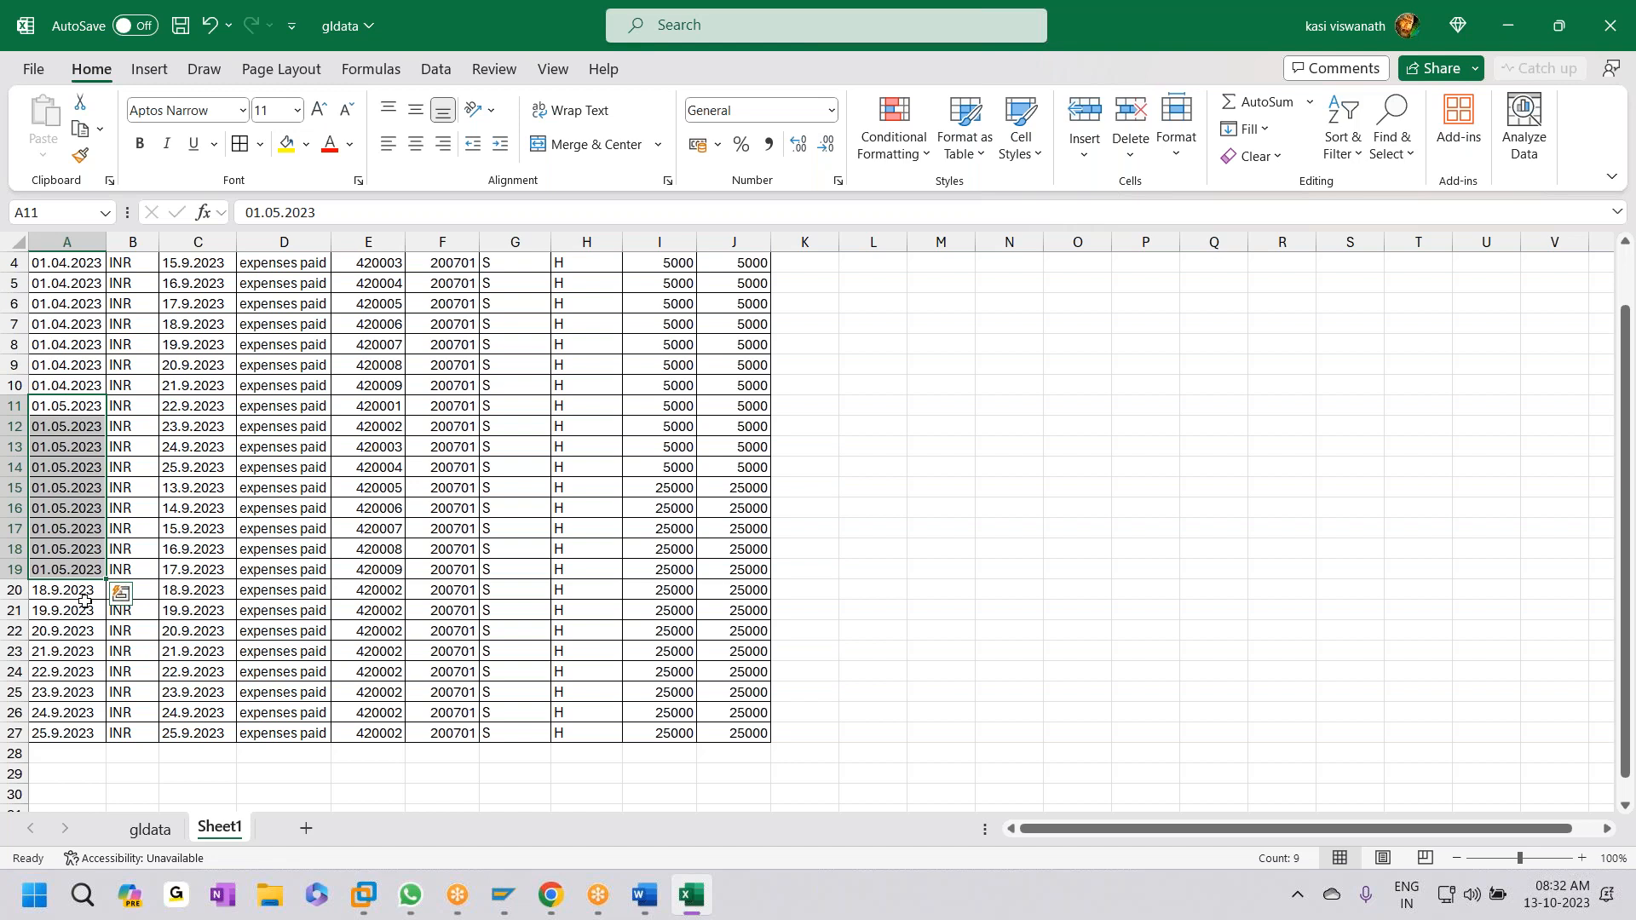
{"action": "left_click_drag", "start_coordinate": [388, 408], "coordinate": [386, 558]}
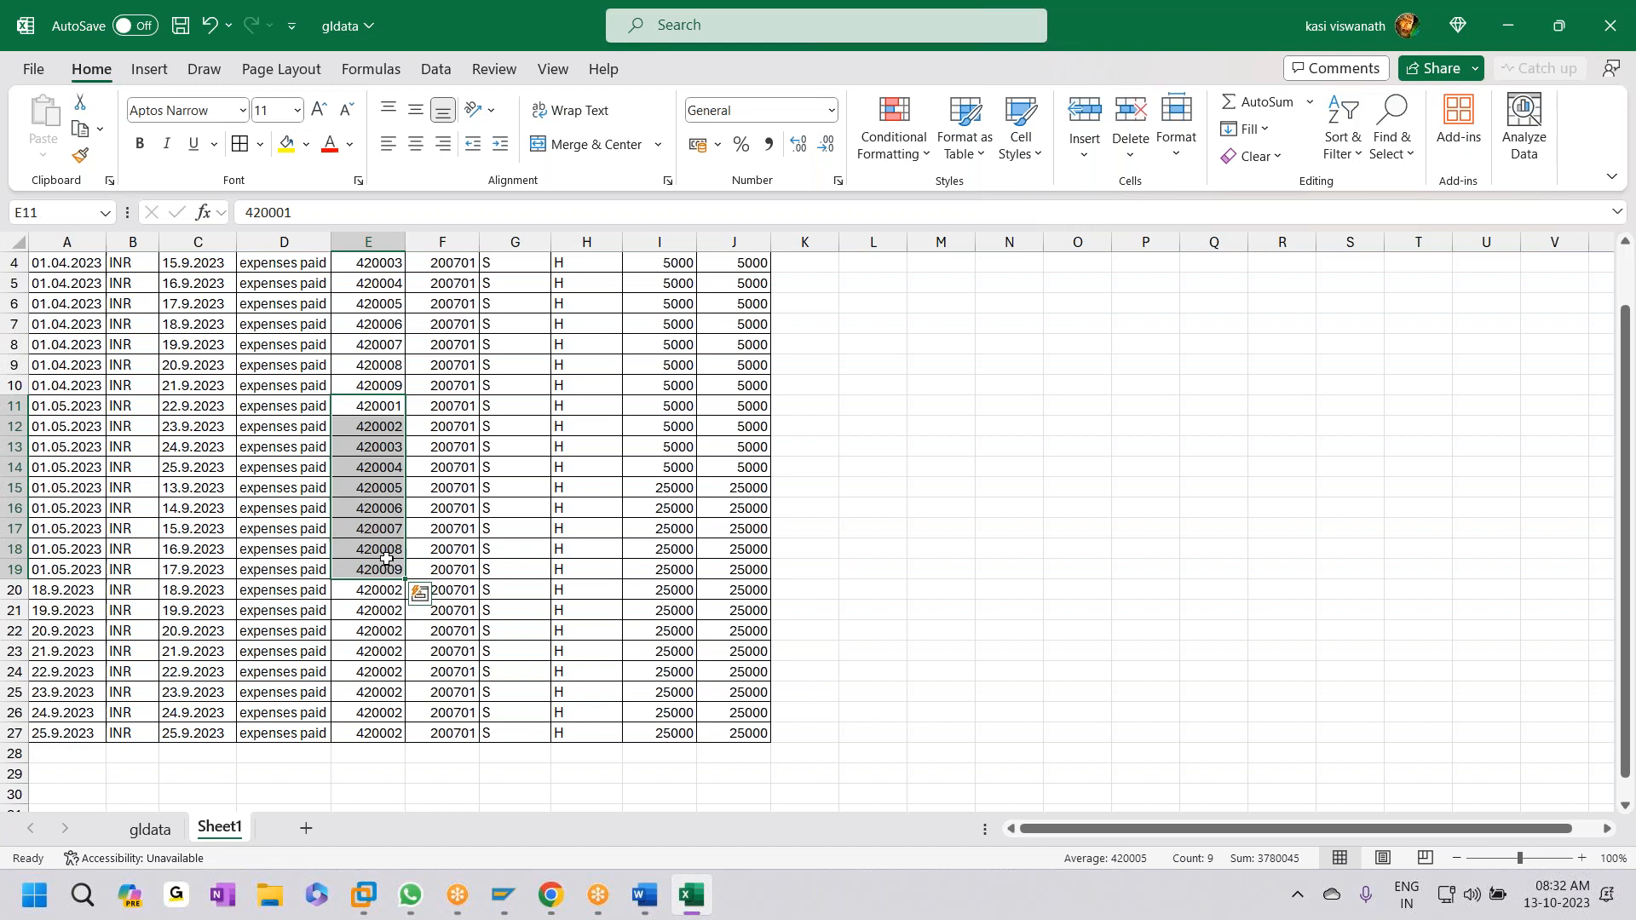
- Copy accounts 420001–420009 from E11:E19 into E20:E28
{"action": "key", "text": "ctrl+c"}
{"action": "left_click", "coordinate": [385, 590]}
{"action": "key", "text": "ctrl+v"}
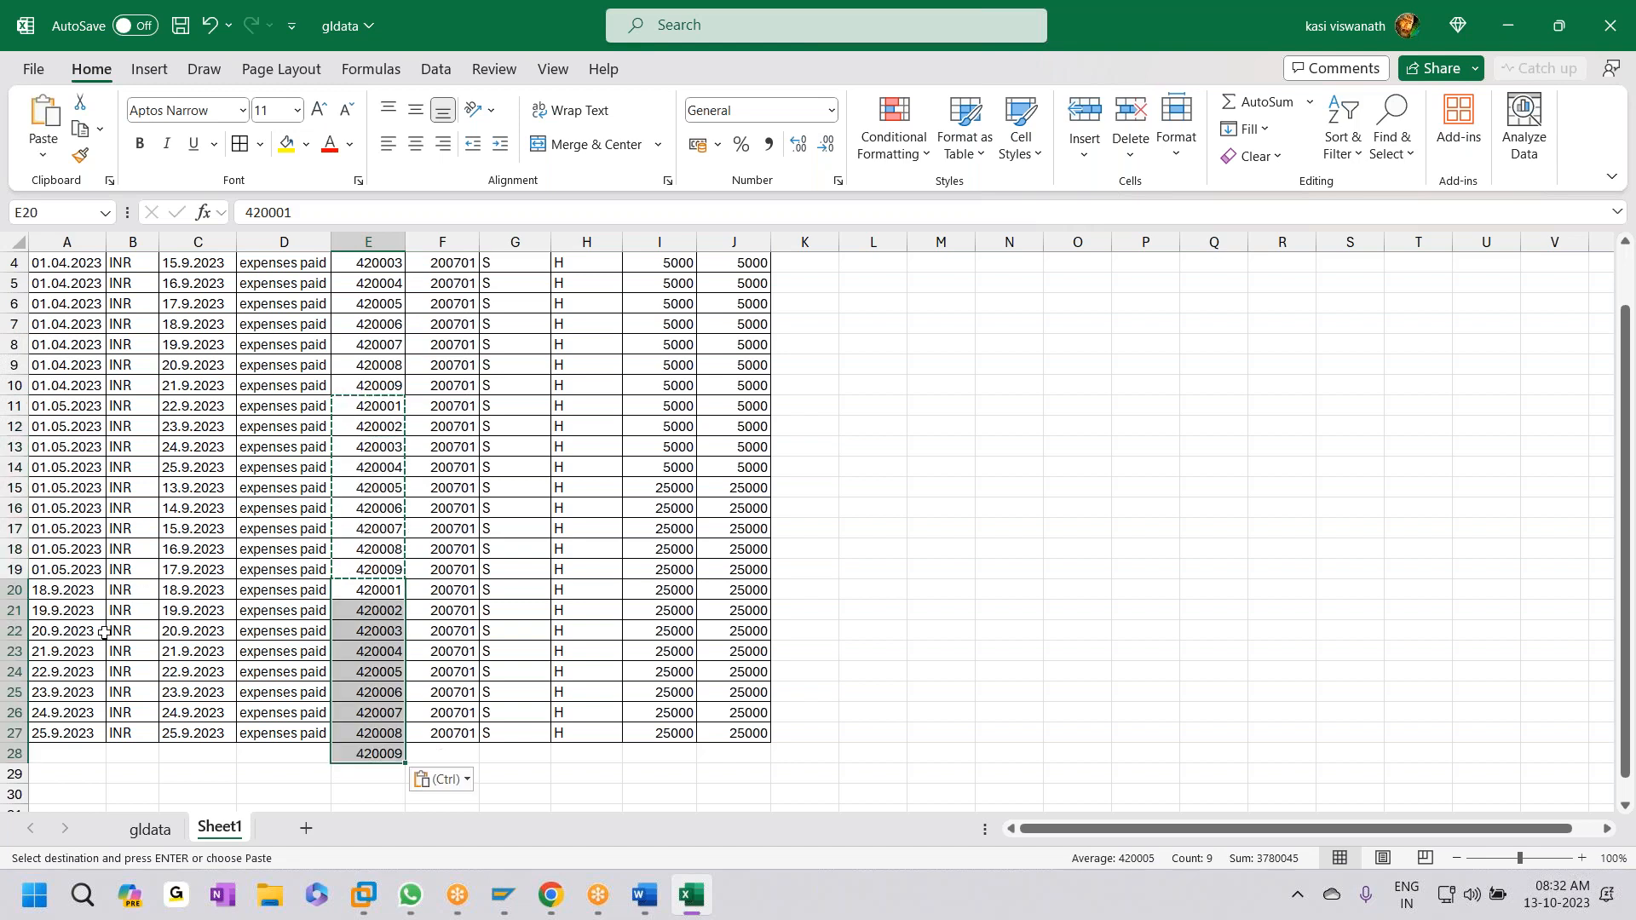
- Fill A20:A28 with the date 01.06.2023
{"action": "left_click", "coordinate": [78, 594]}
{"action": "type", "text": "01.0"}
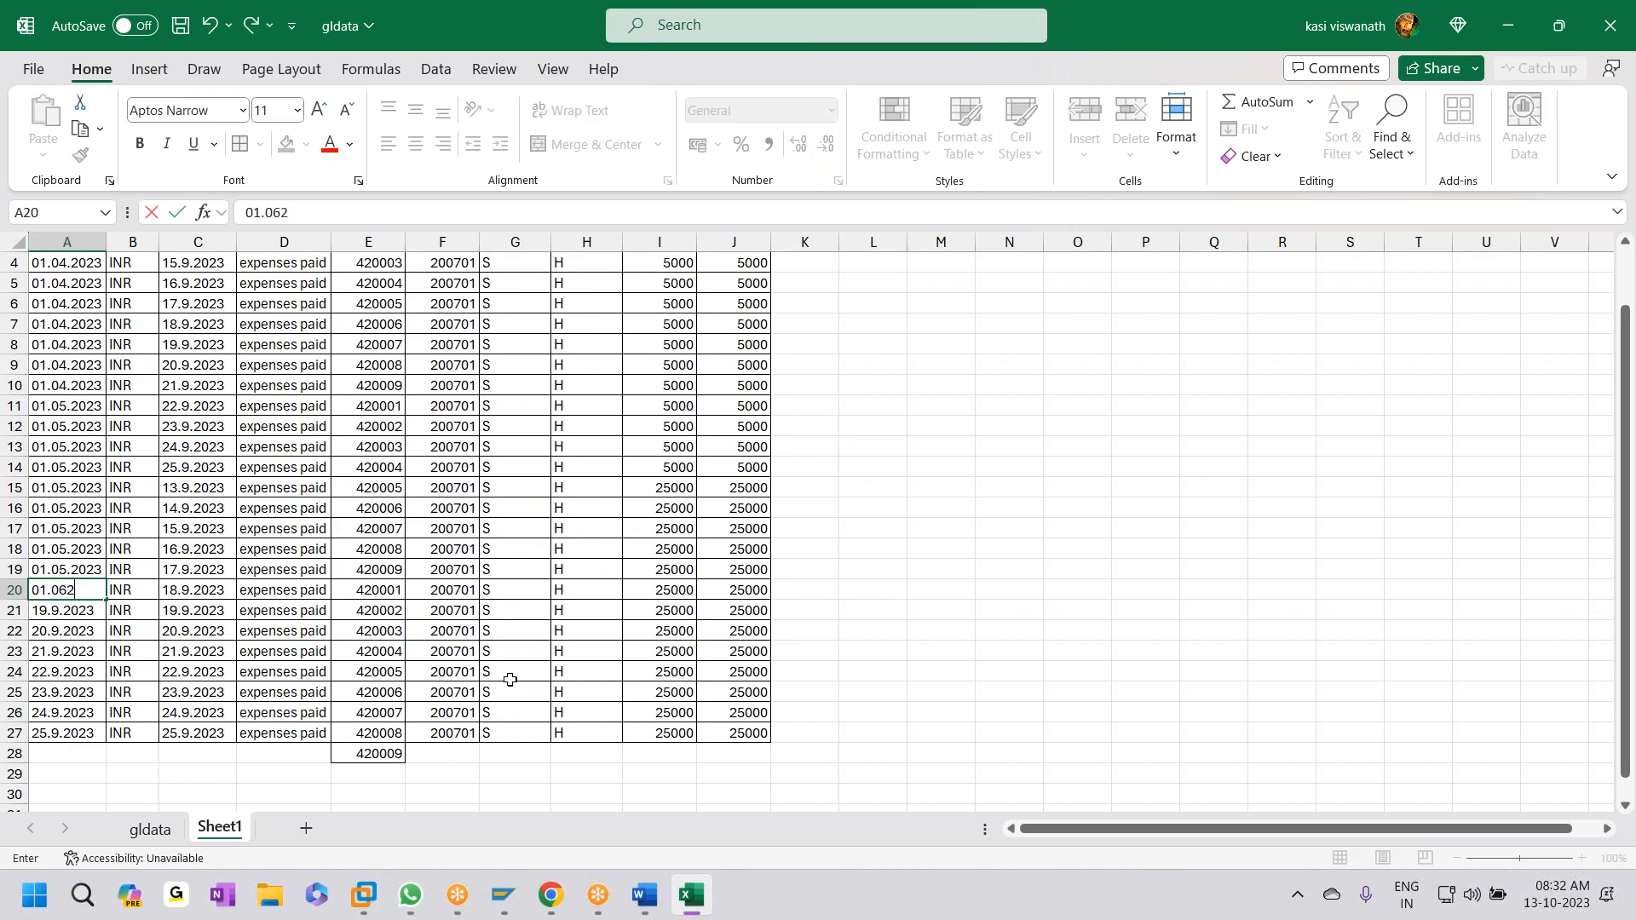
{"action": "type", "text": "6.20"}
{"action": "key", "text": "Return"}
{"action": "key", "text": "Up"}
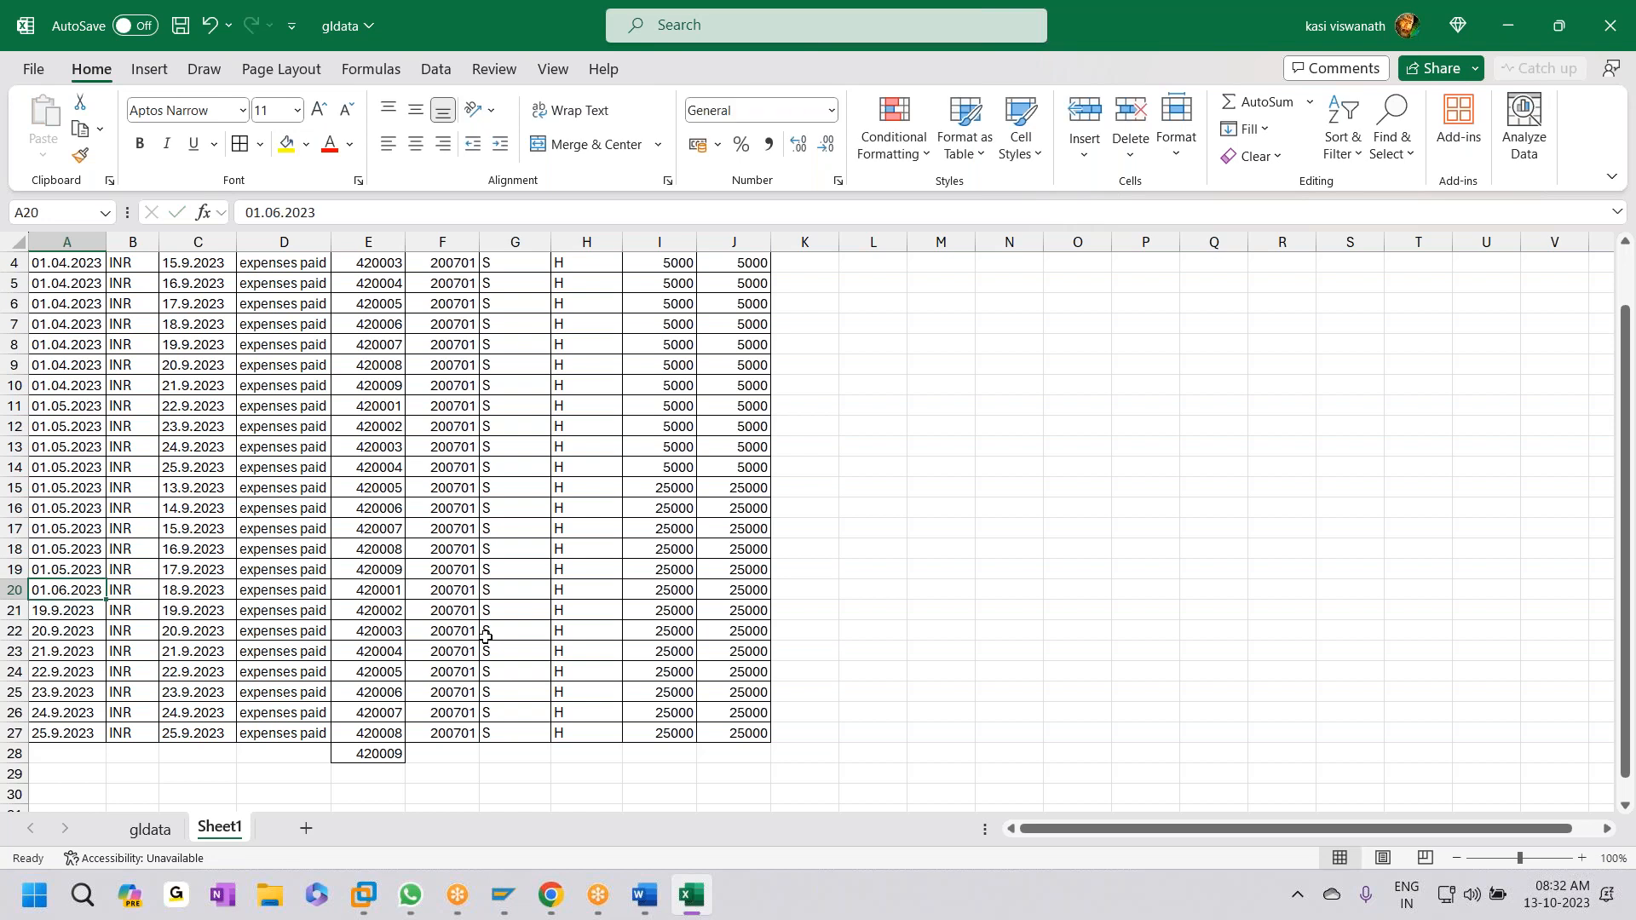
{"action": "key", "text": "shift+Down"}
{"action": "key", "text": "shift+Down"}
{"action": "key", "text": "shift+Down"}
{"action": "key", "text": "shift+Down"}
{"action": "key", "text": "shift+Down"}
{"action": "key", "text": "shift+Down"}
{"action": "key", "text": "shift+Down"}
{"action": "key", "text": "shift+Down"}
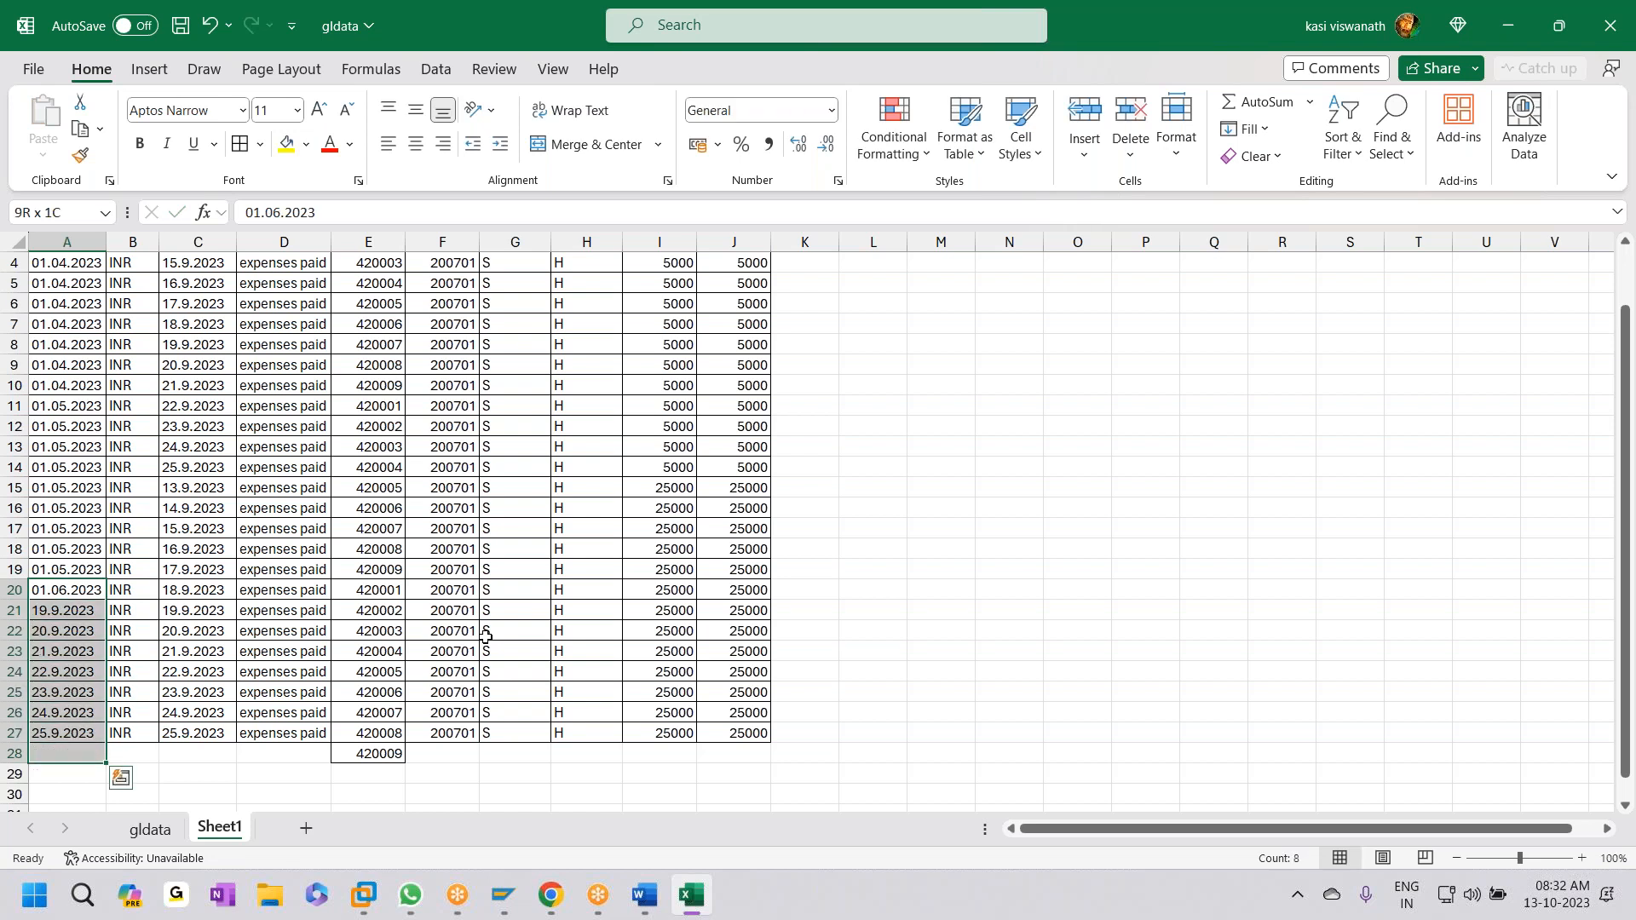
{"action": "key", "text": "ctrl+d"}
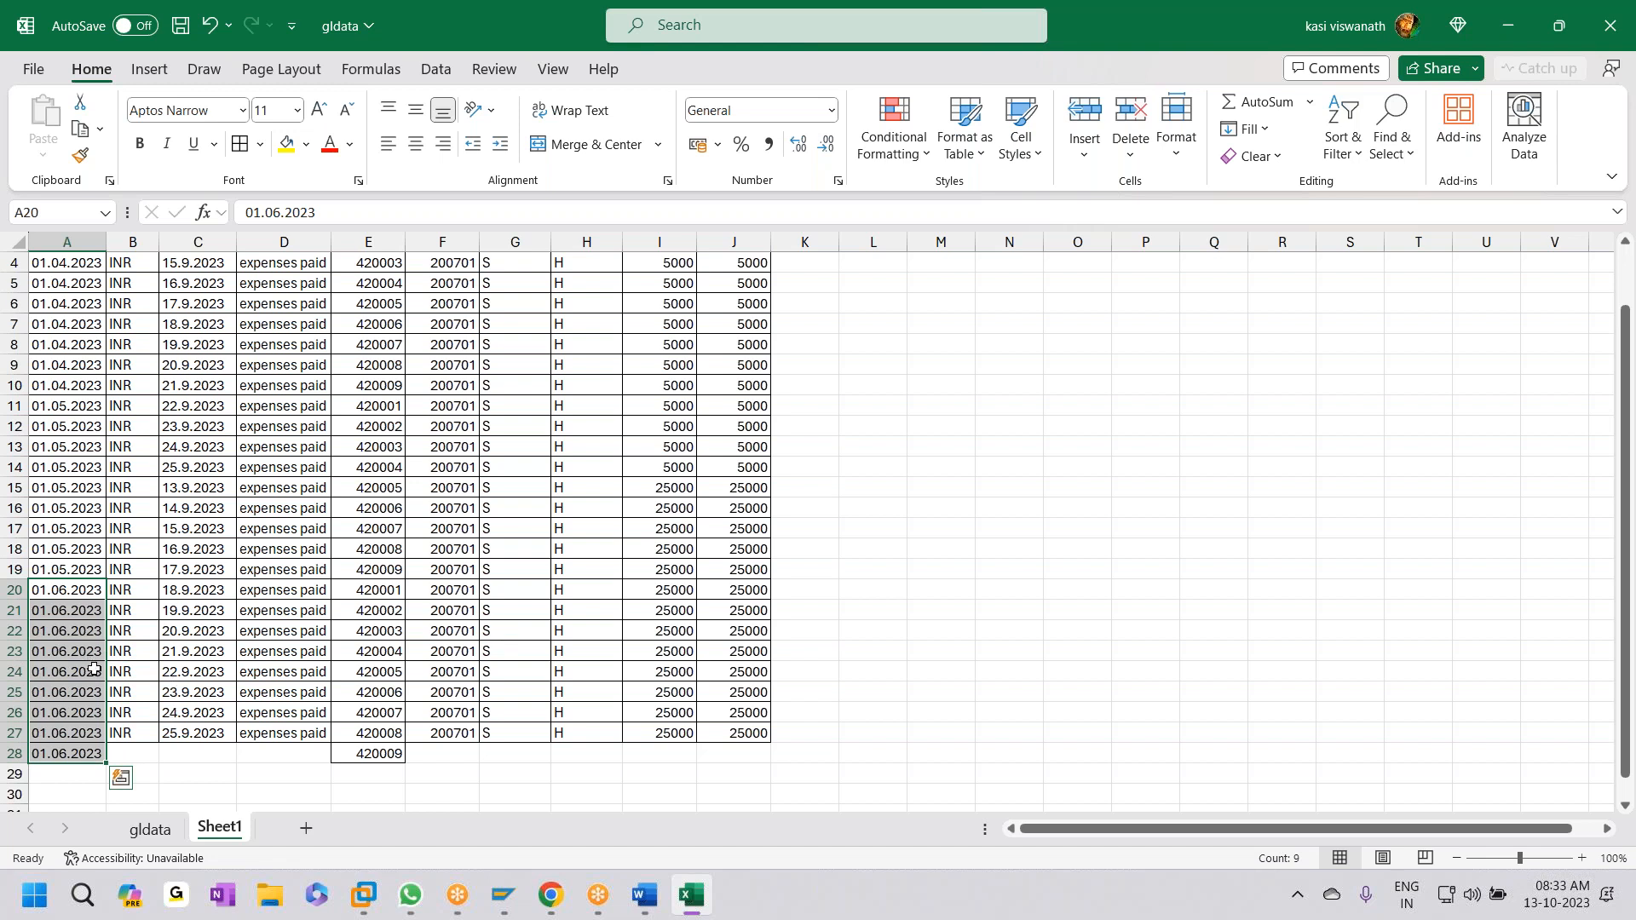
{"action": "scroll", "coordinate": [90, 667], "scroll_direction": "up", "scroll_amount": 1}
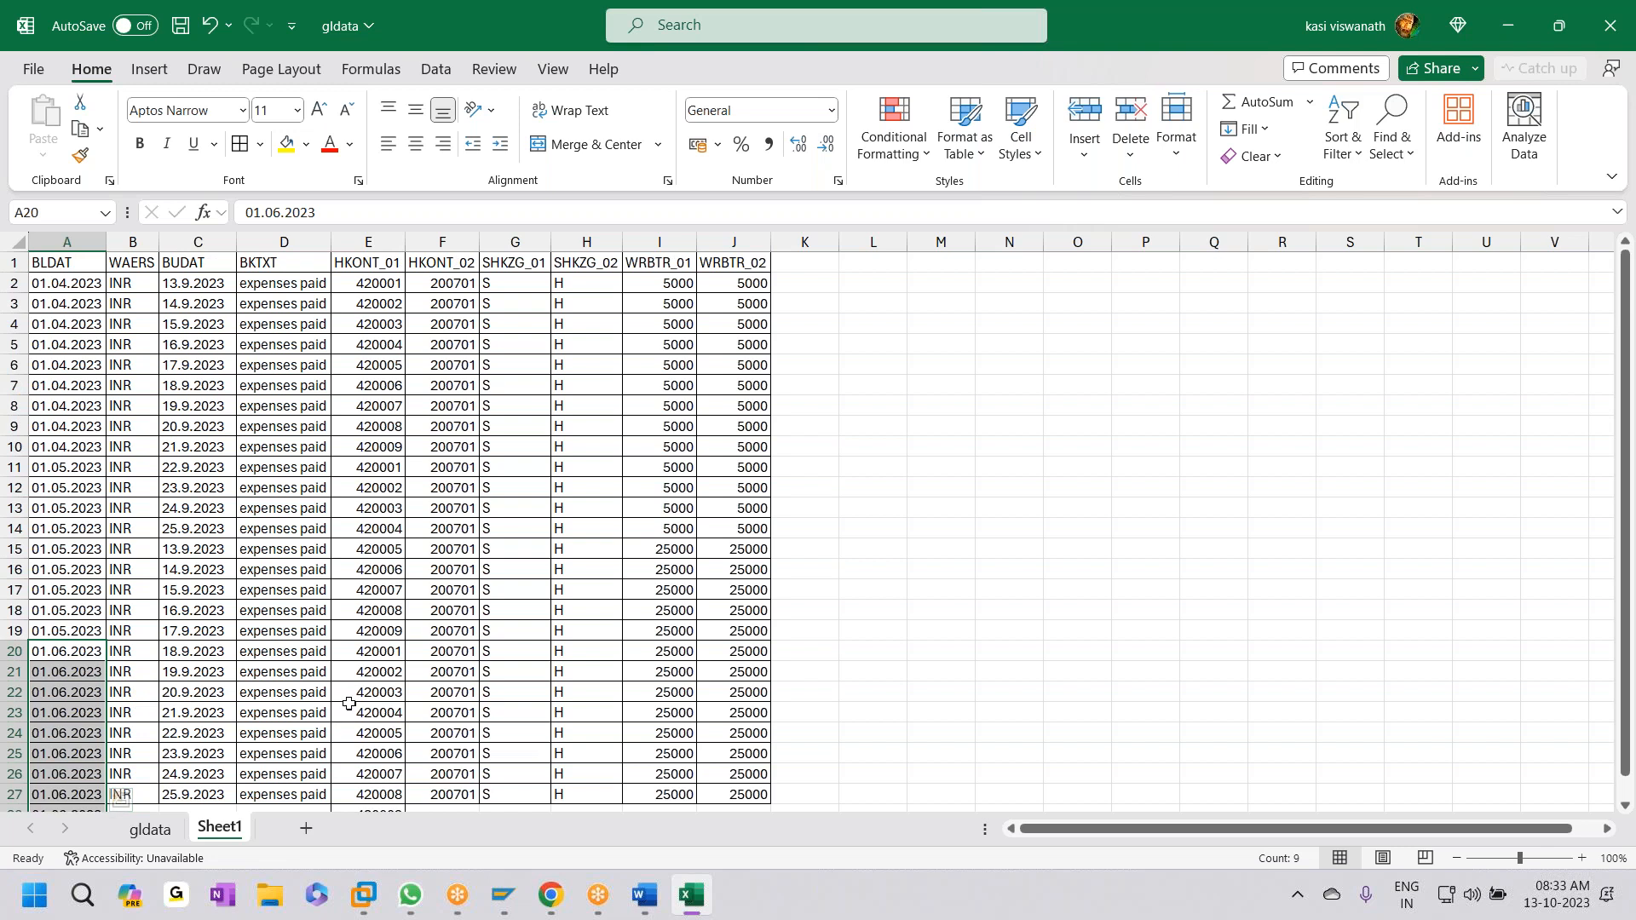
{"action": "left_click", "coordinate": [666, 288]}
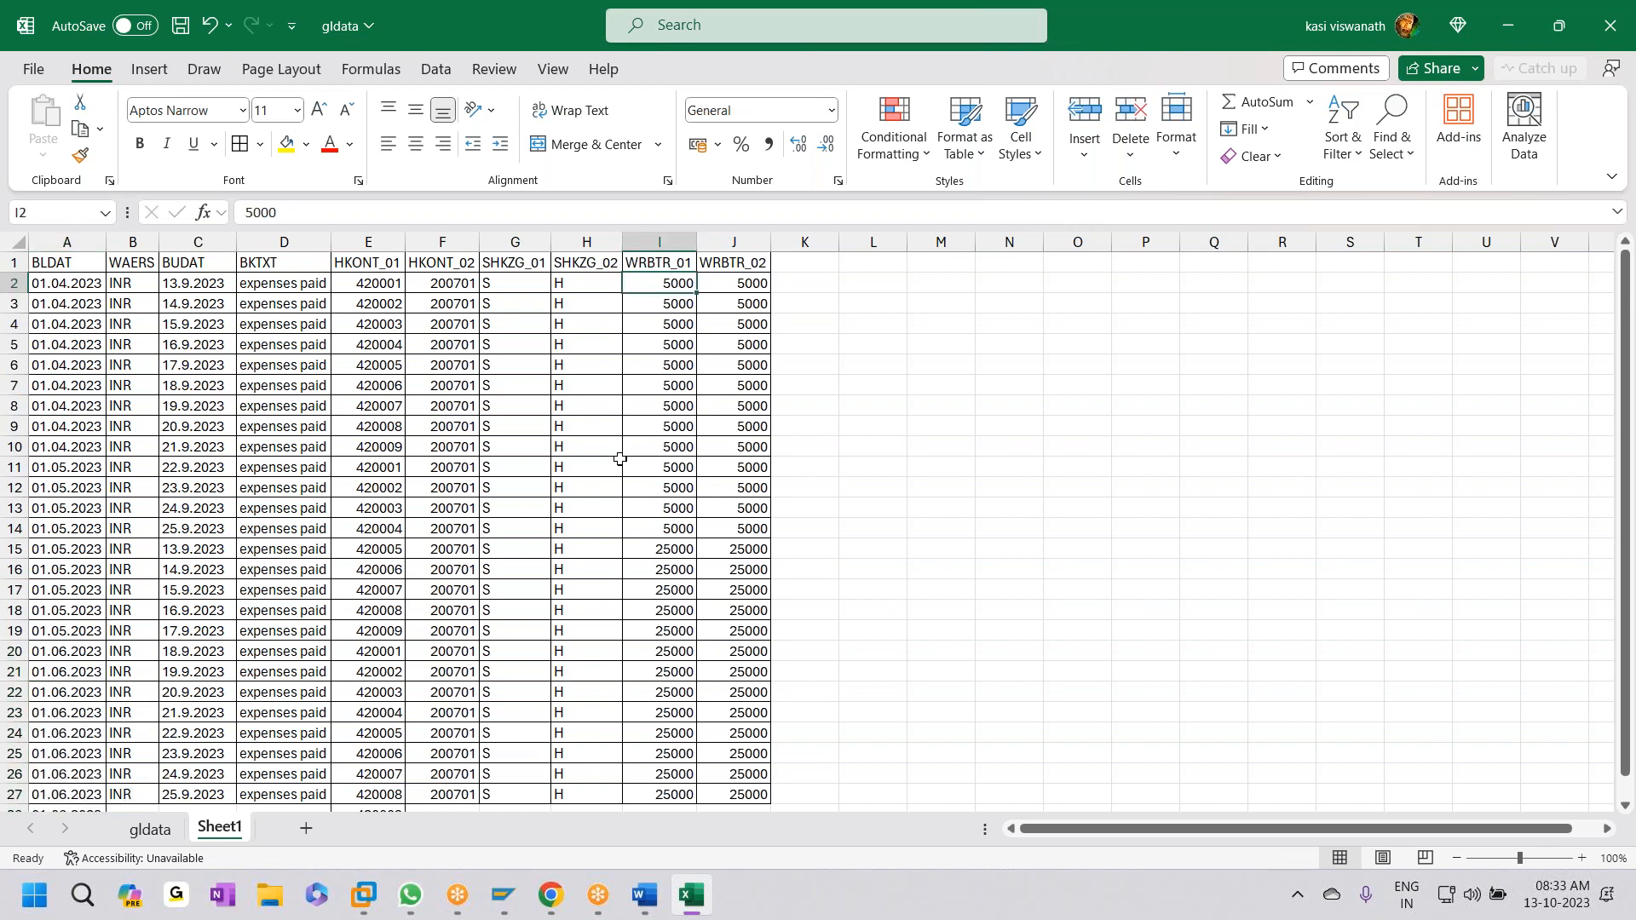
- Enter amounts 50000 in I2 and 100000 in I3, checking account 420003 in SAP
{"action": "type", "text": "50000"}
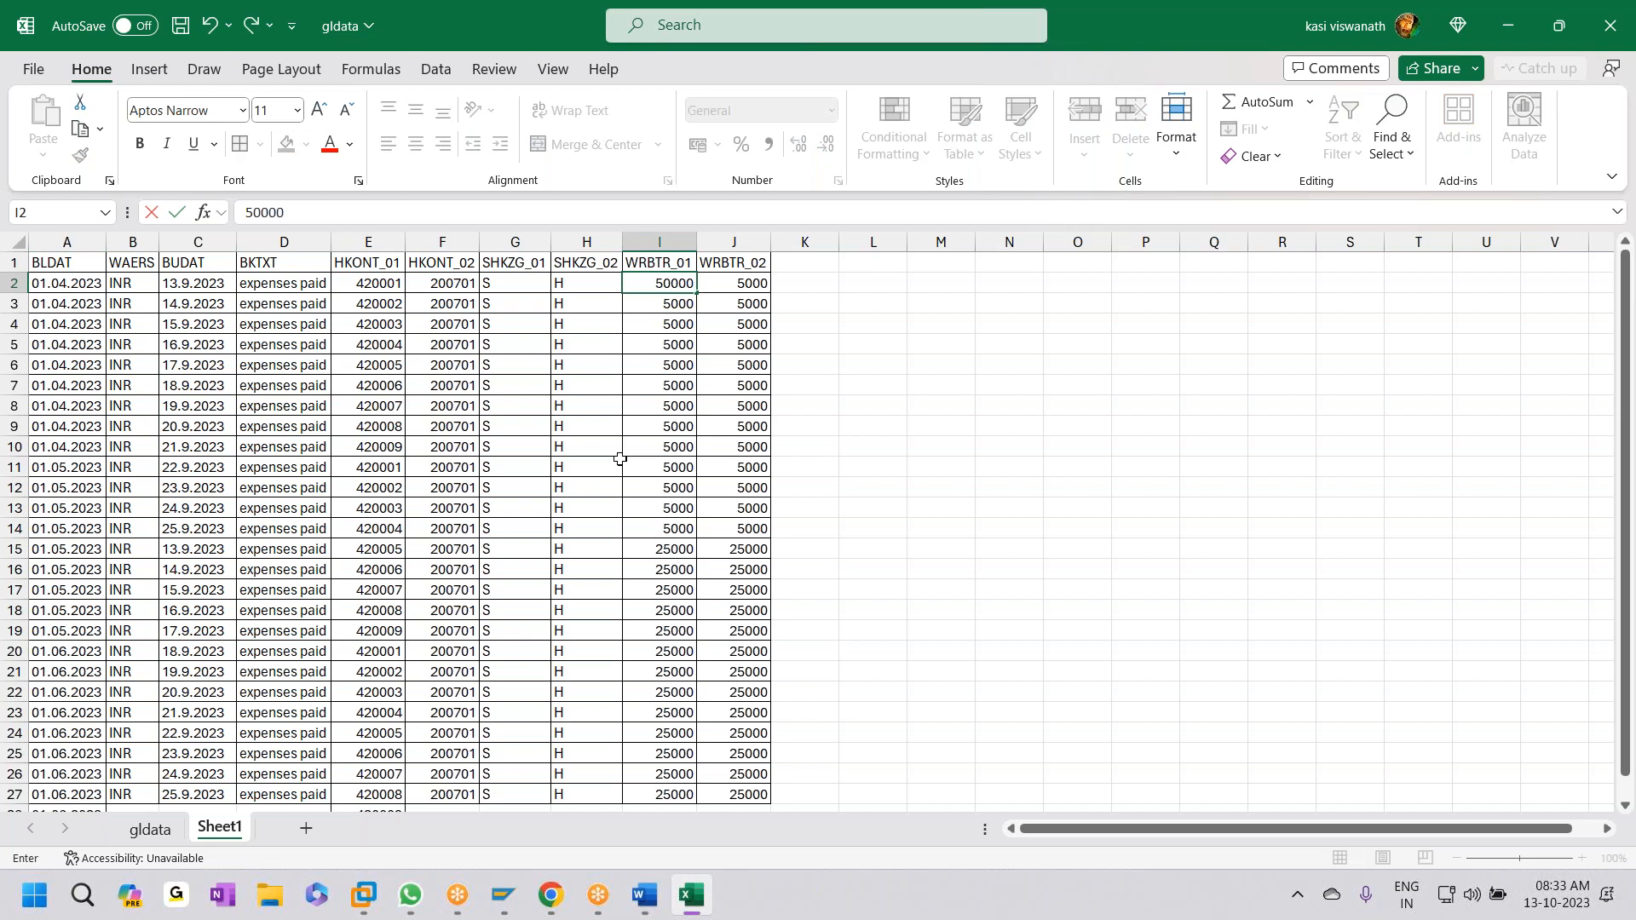
{"action": "key", "text": "Return"}
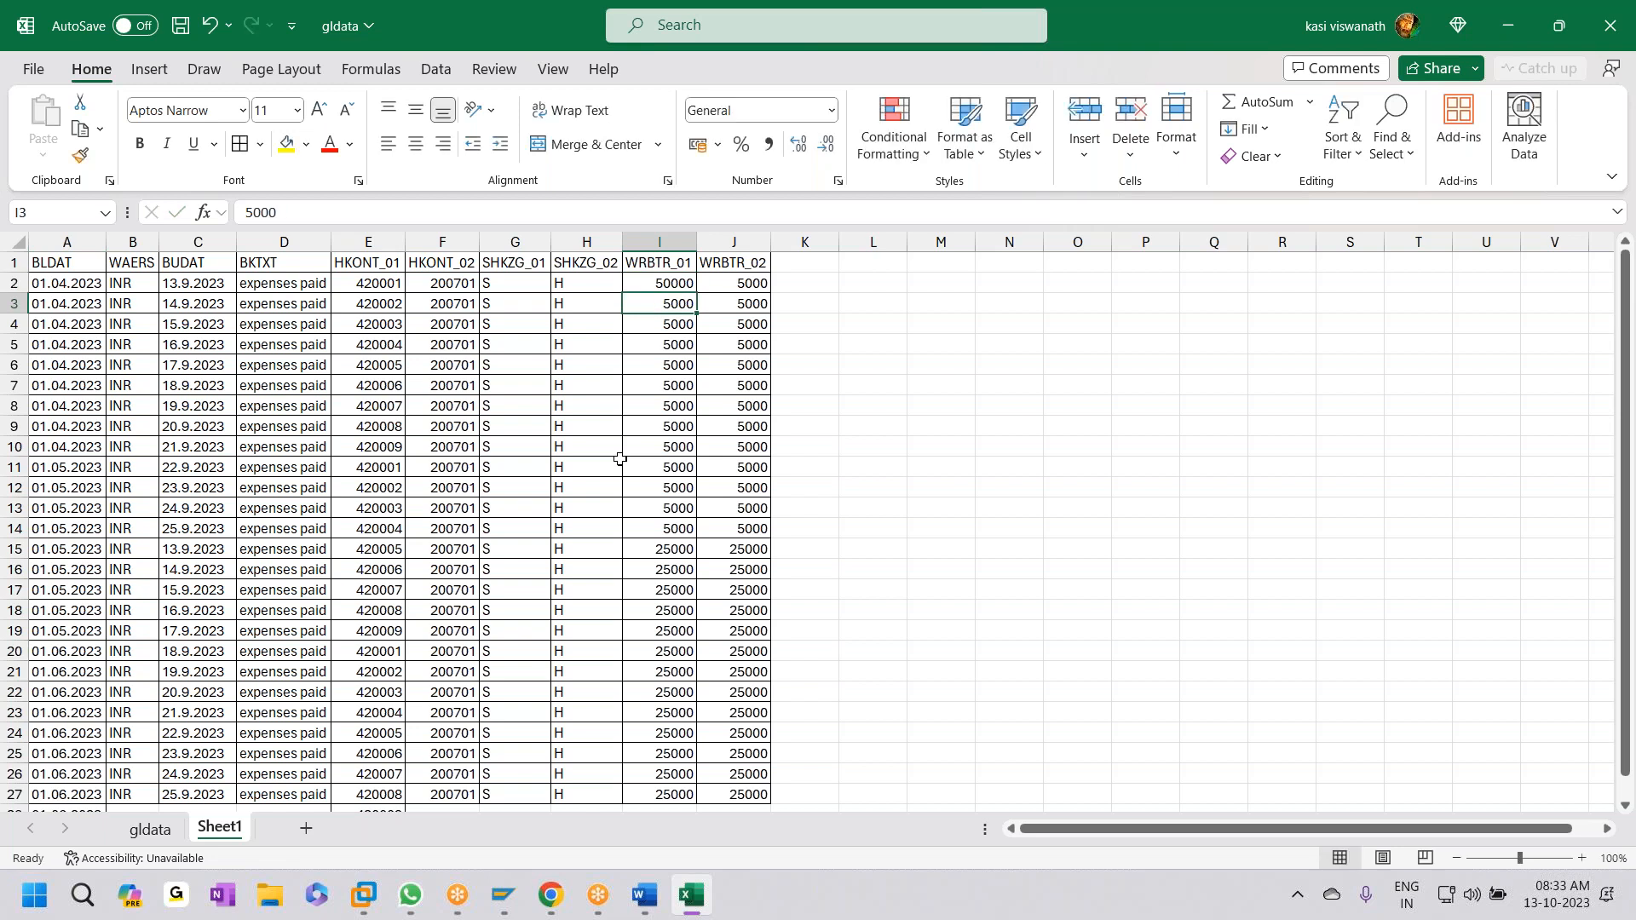
{"action": "type", "text": "100000"}
{"action": "left_click", "coordinate": [677, 325]}
{"action": "left_click", "coordinate": [688, 894]}
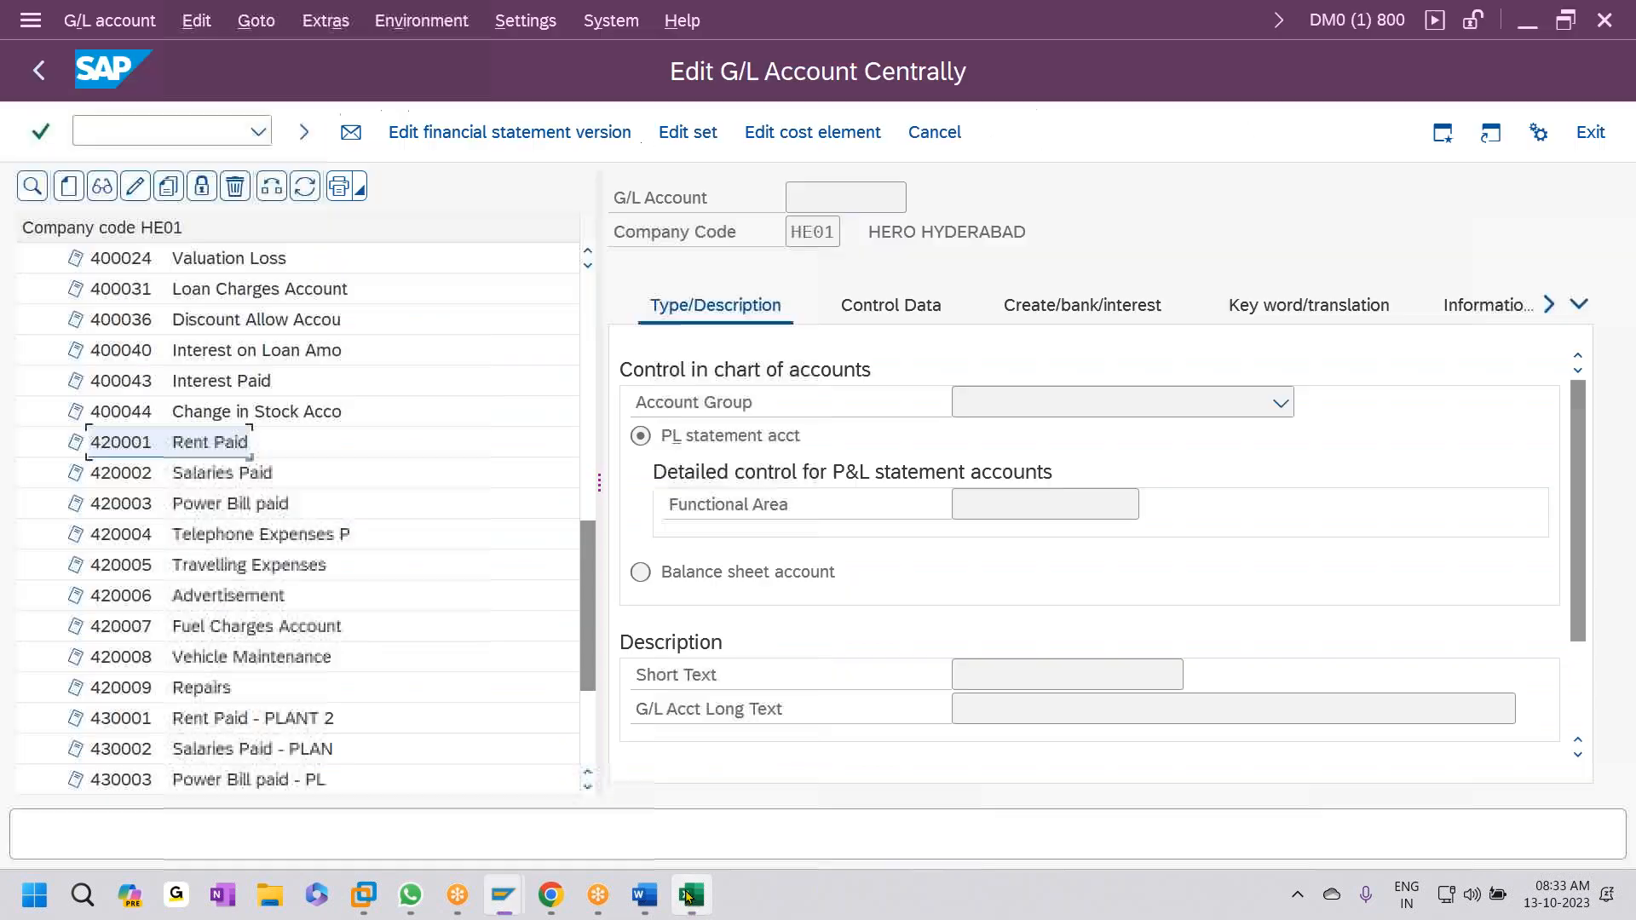
{"action": "left_click", "coordinate": [226, 515]}
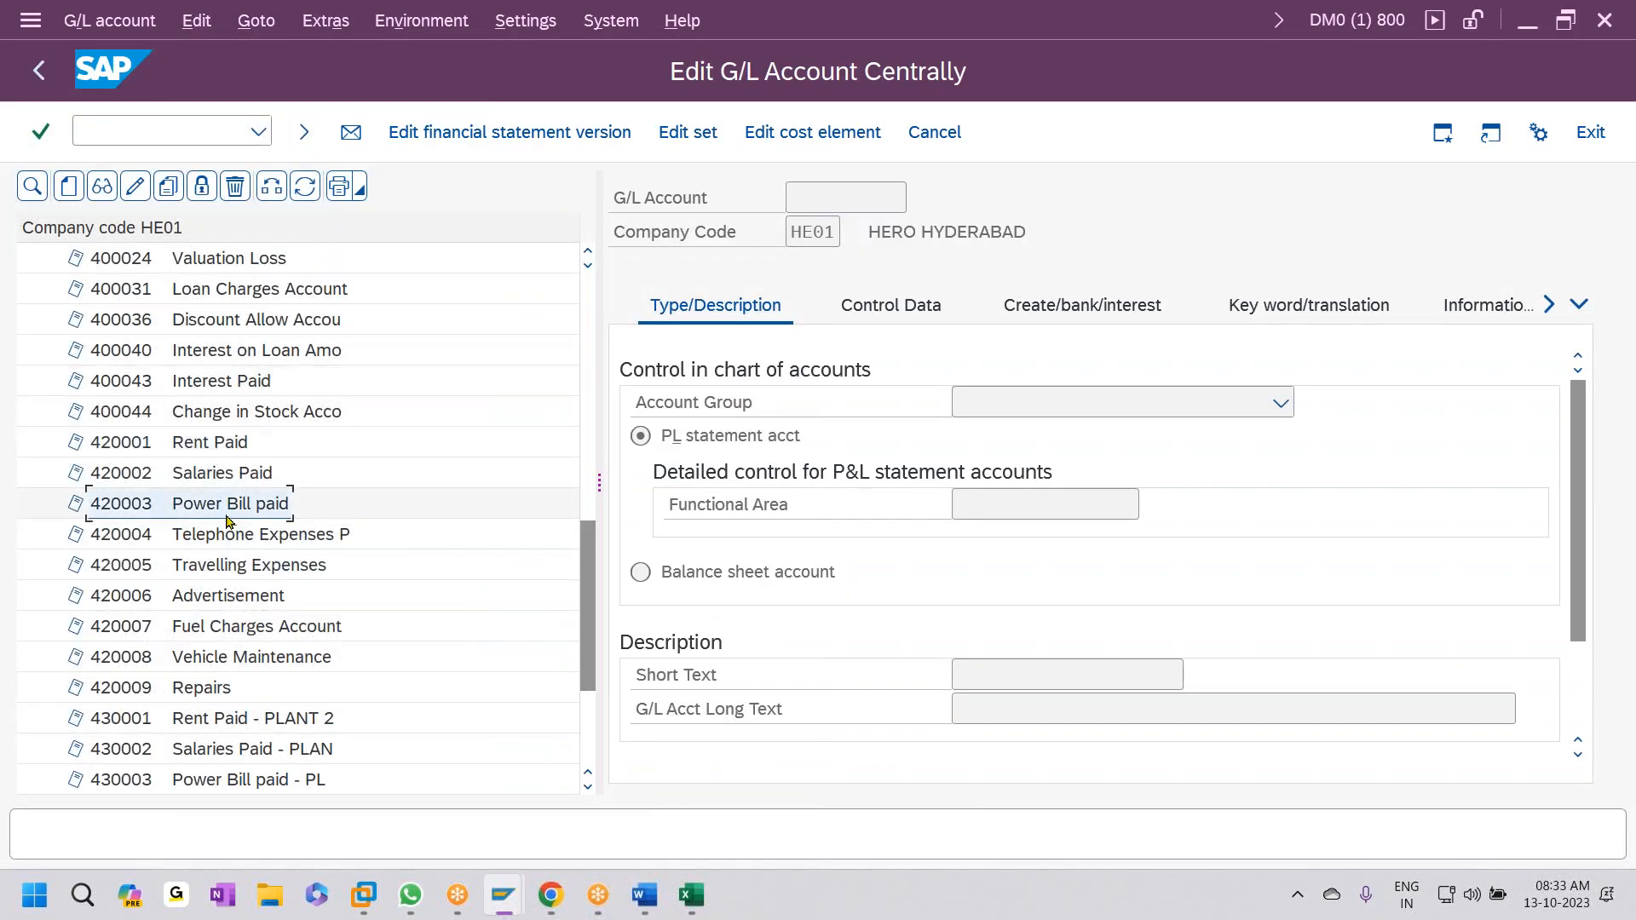
{"action": "key", "text": "alt+Tab"}
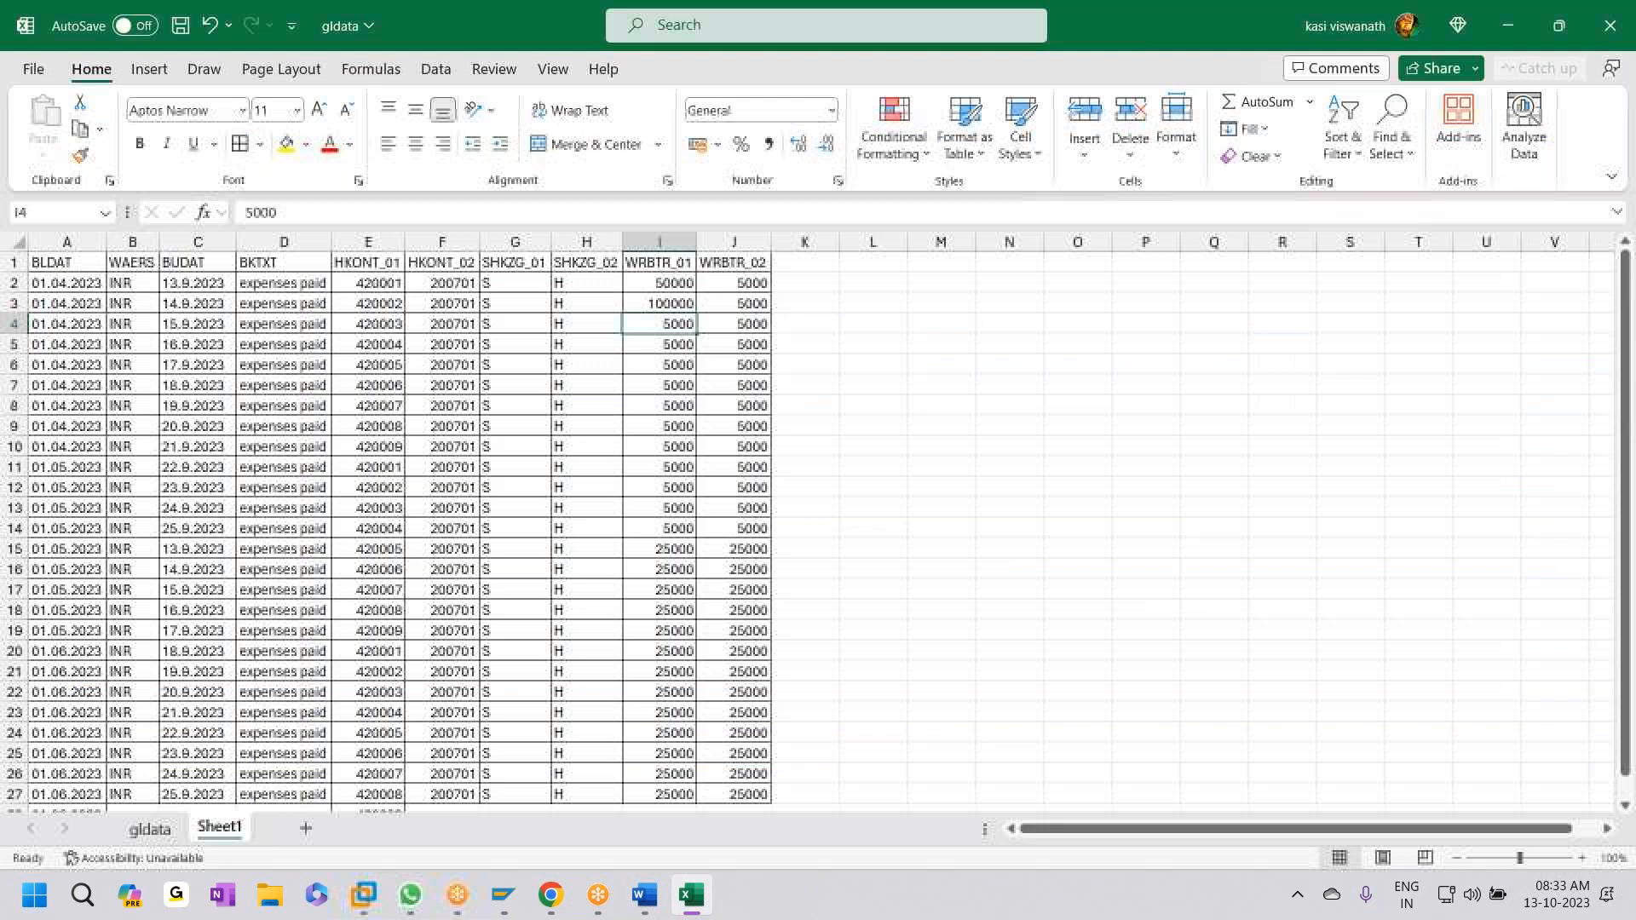
{"action": "key", "text": "alt+Tab"}
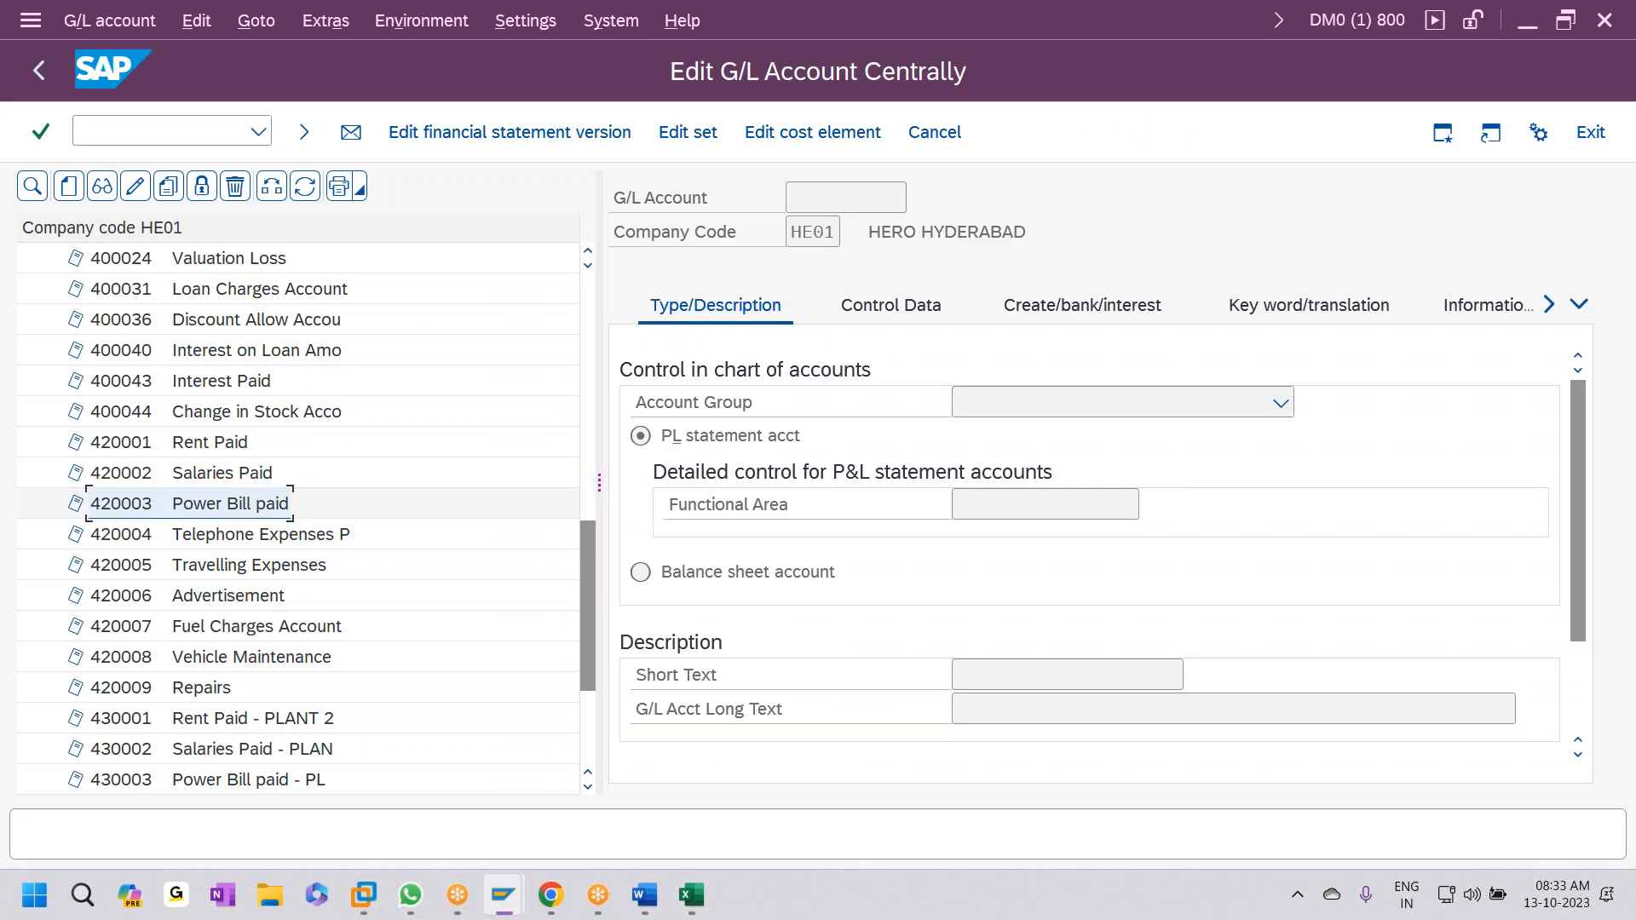
{"action": "key", "text": "alt+Tab"}
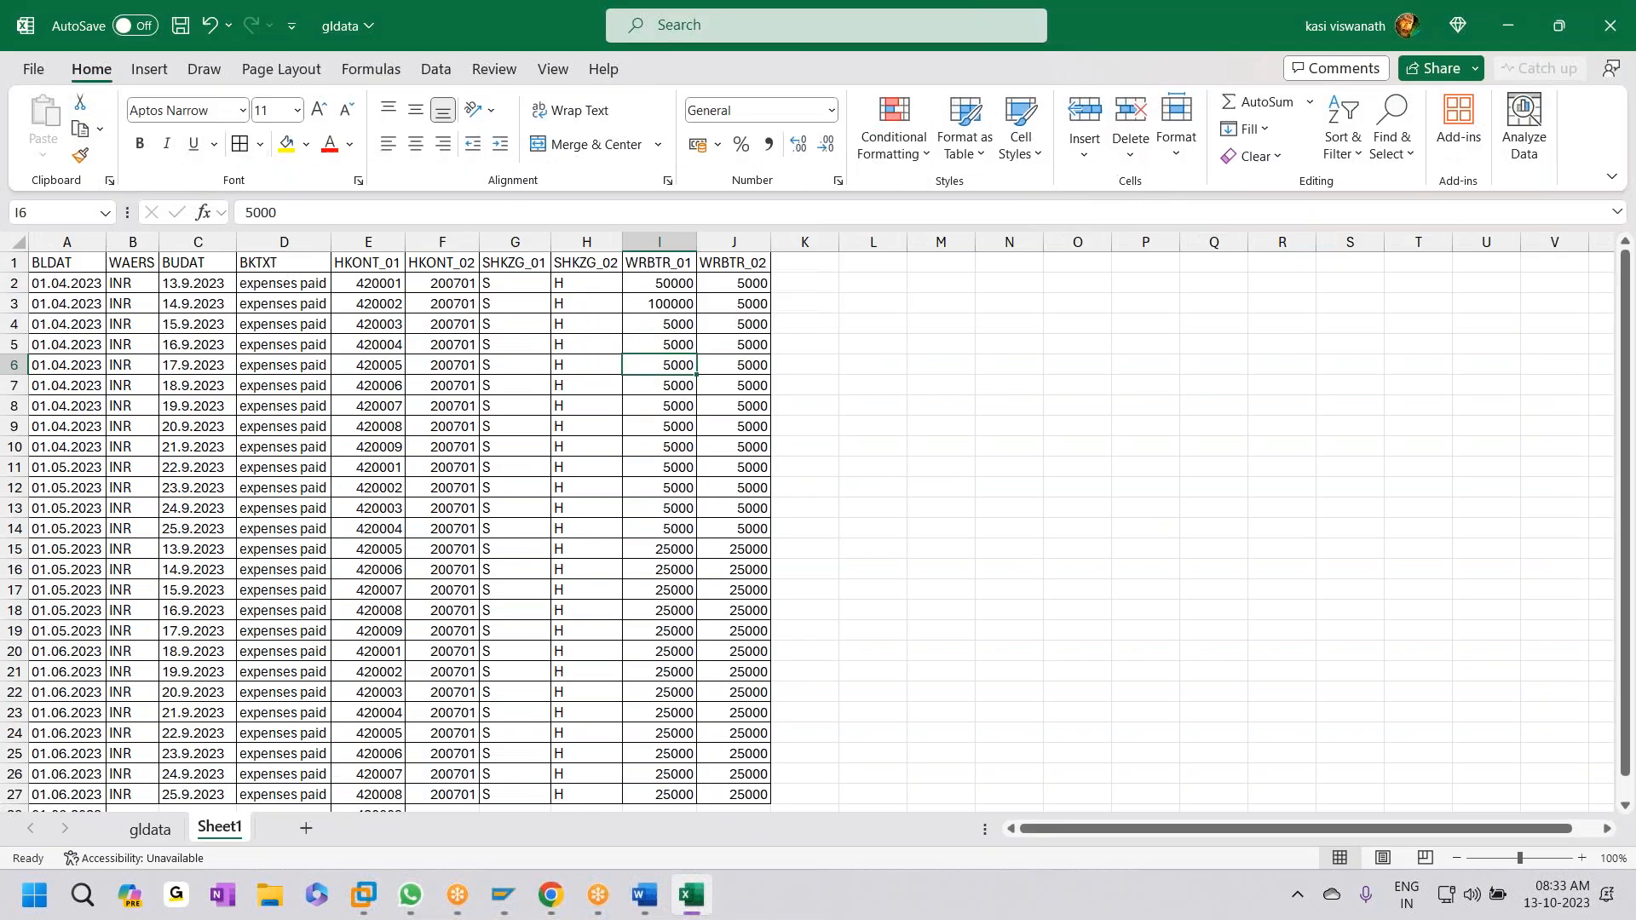
- Enter 10000 in the amount column after cross-checking the SAP account list
{"action": "type", "text": "25000"}
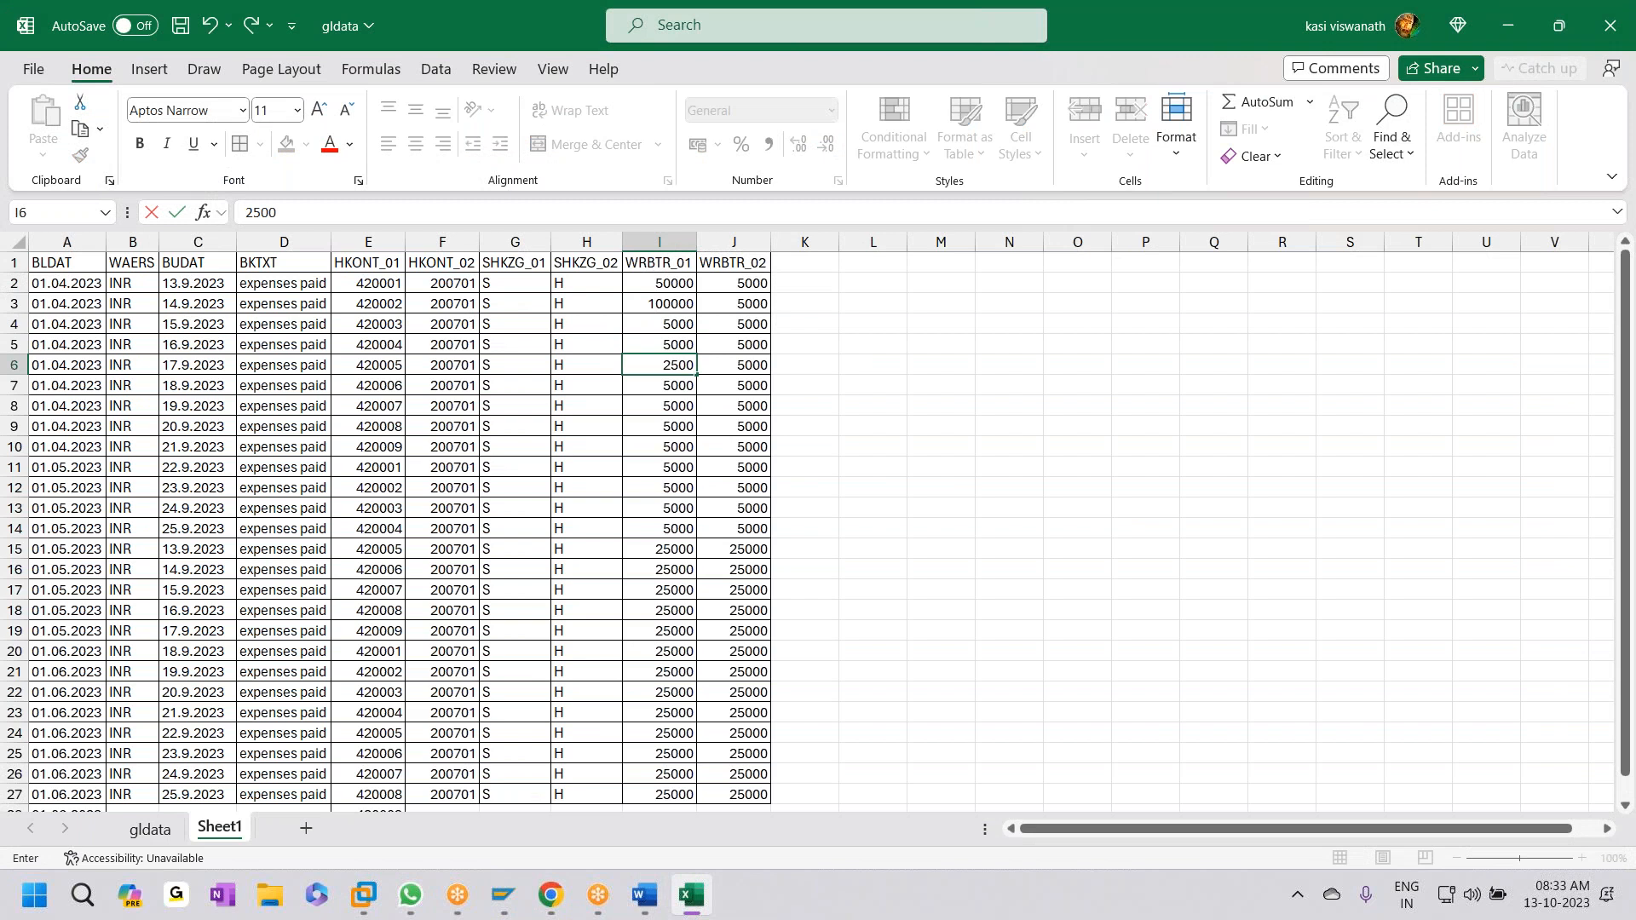
{"action": "key", "text": "Escape"}
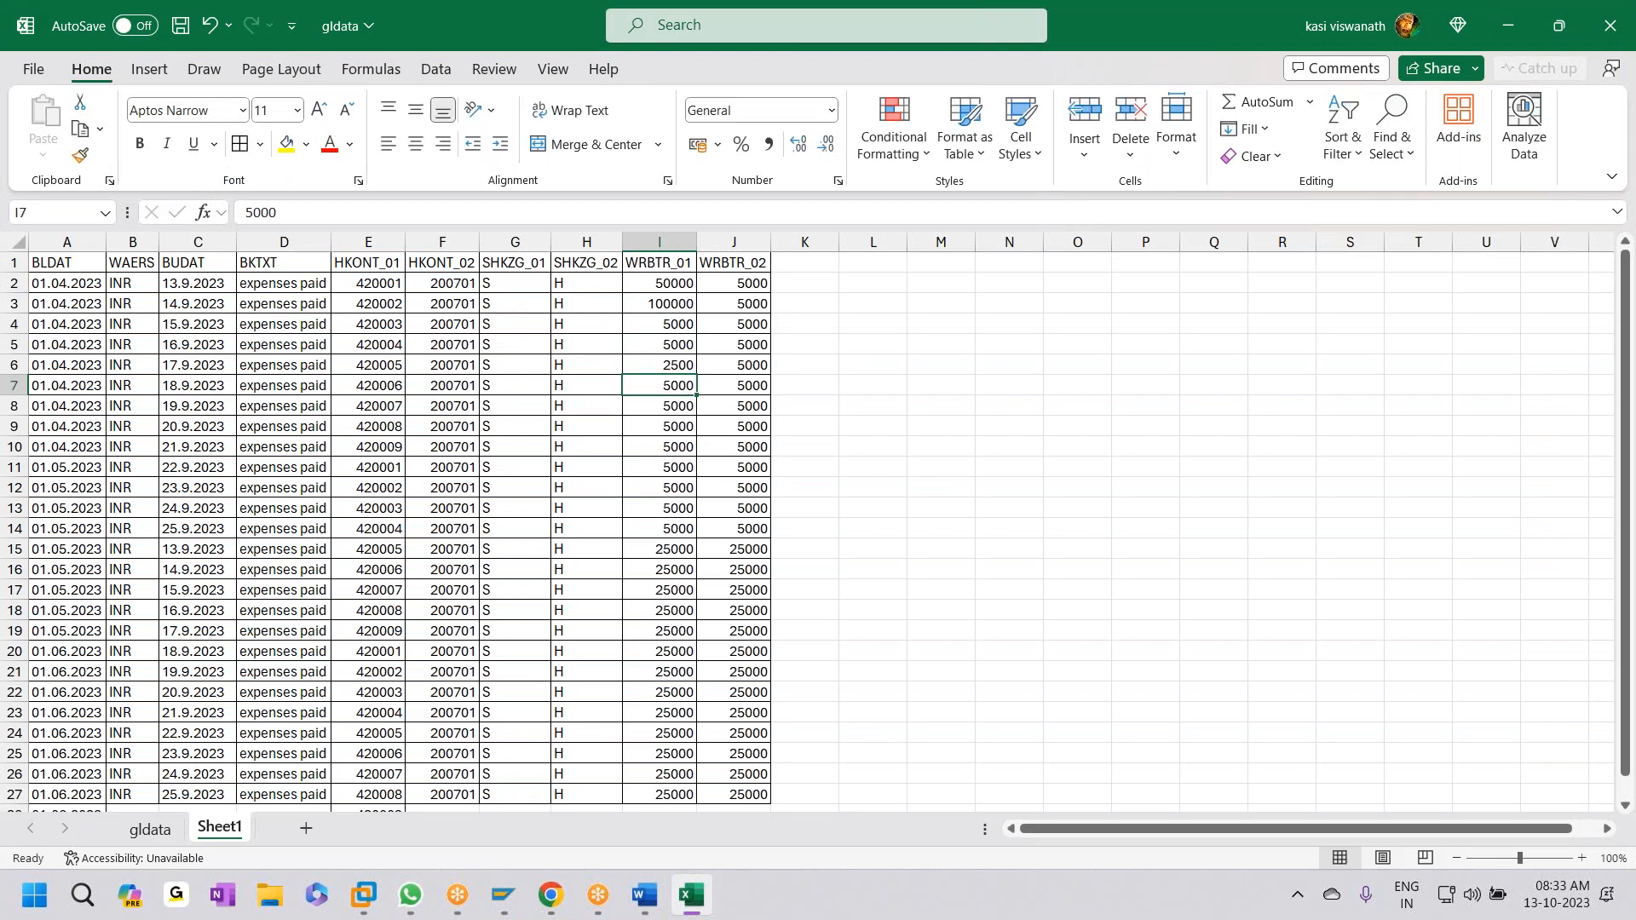
{"action": "key", "text": "alt+Tab"}
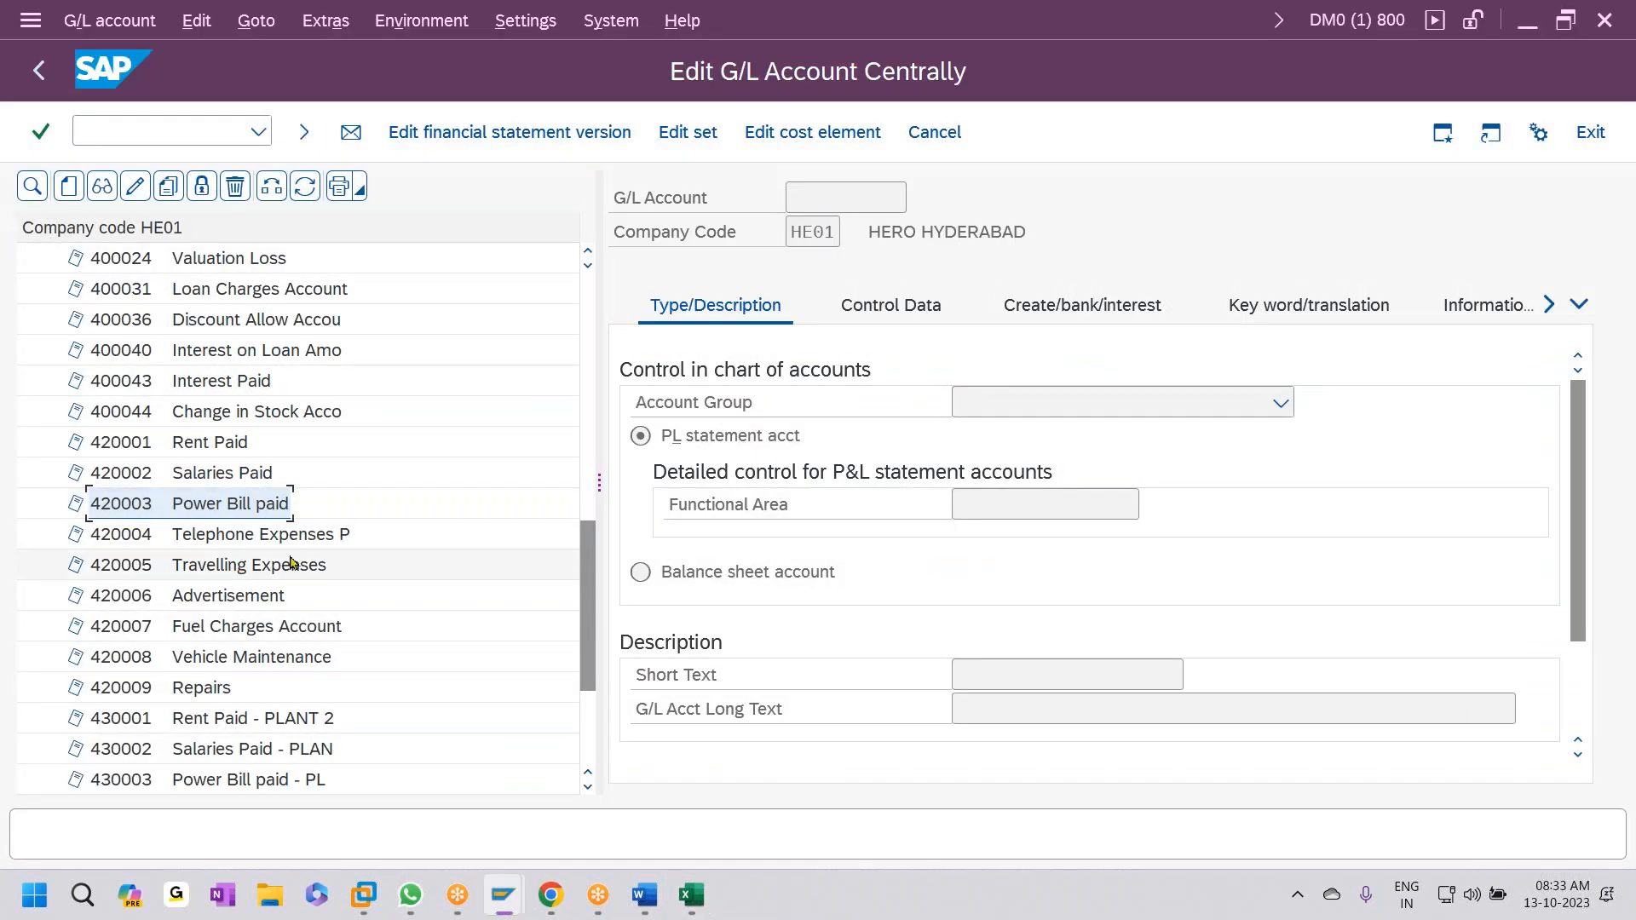
{"action": "key", "text": "alt+Tab"}
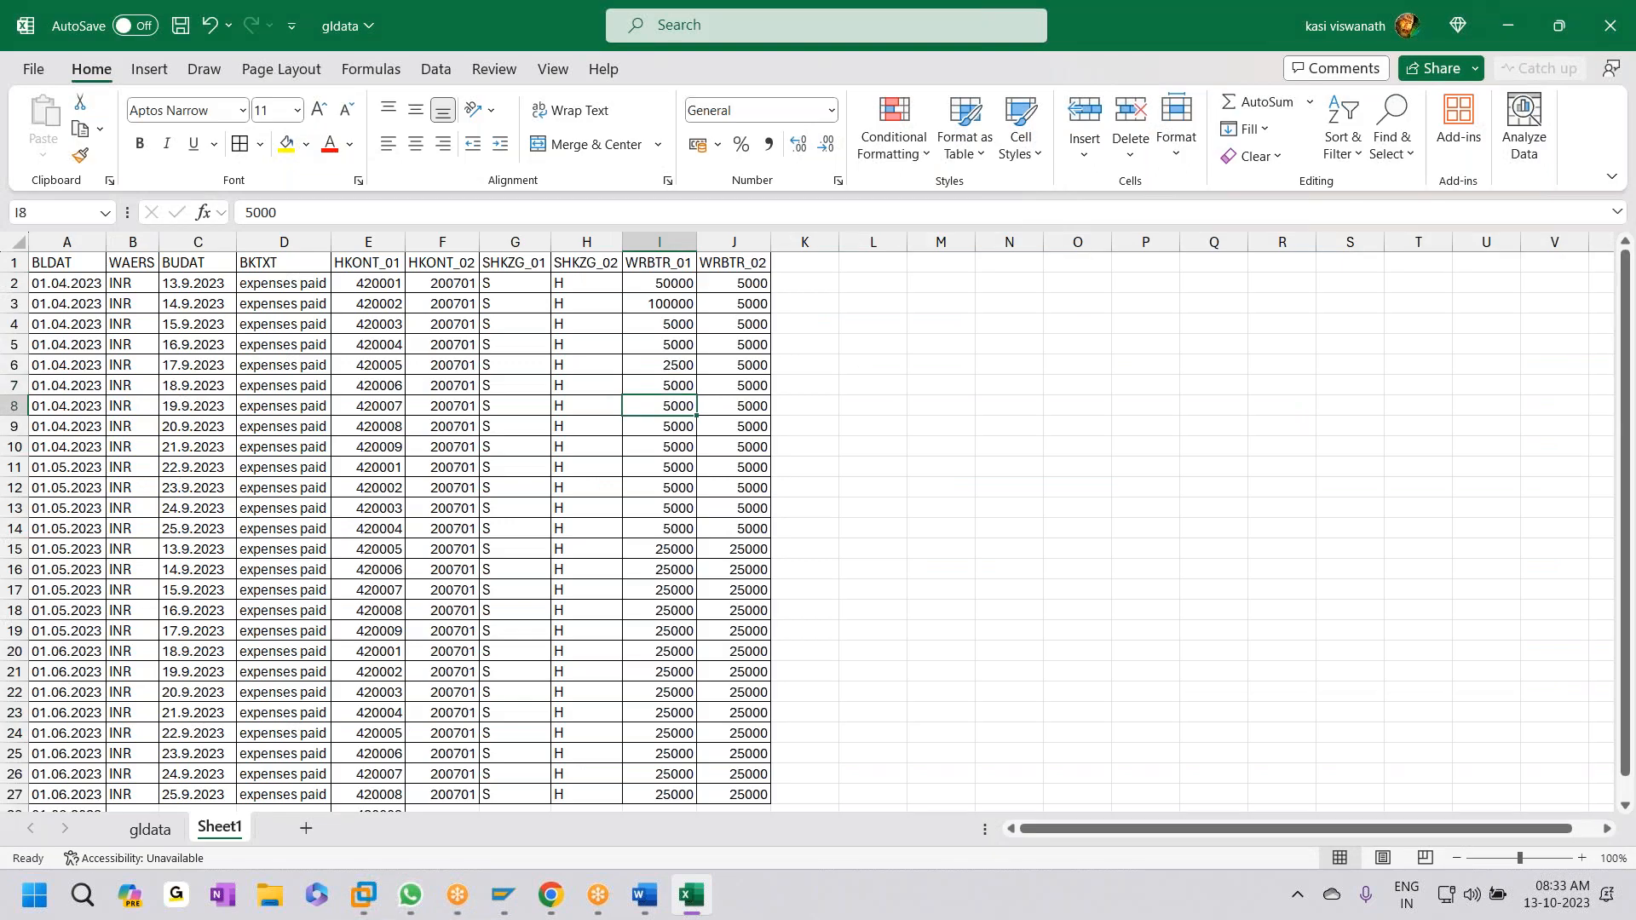
{"action": "key", "text": "alt+Tab"}
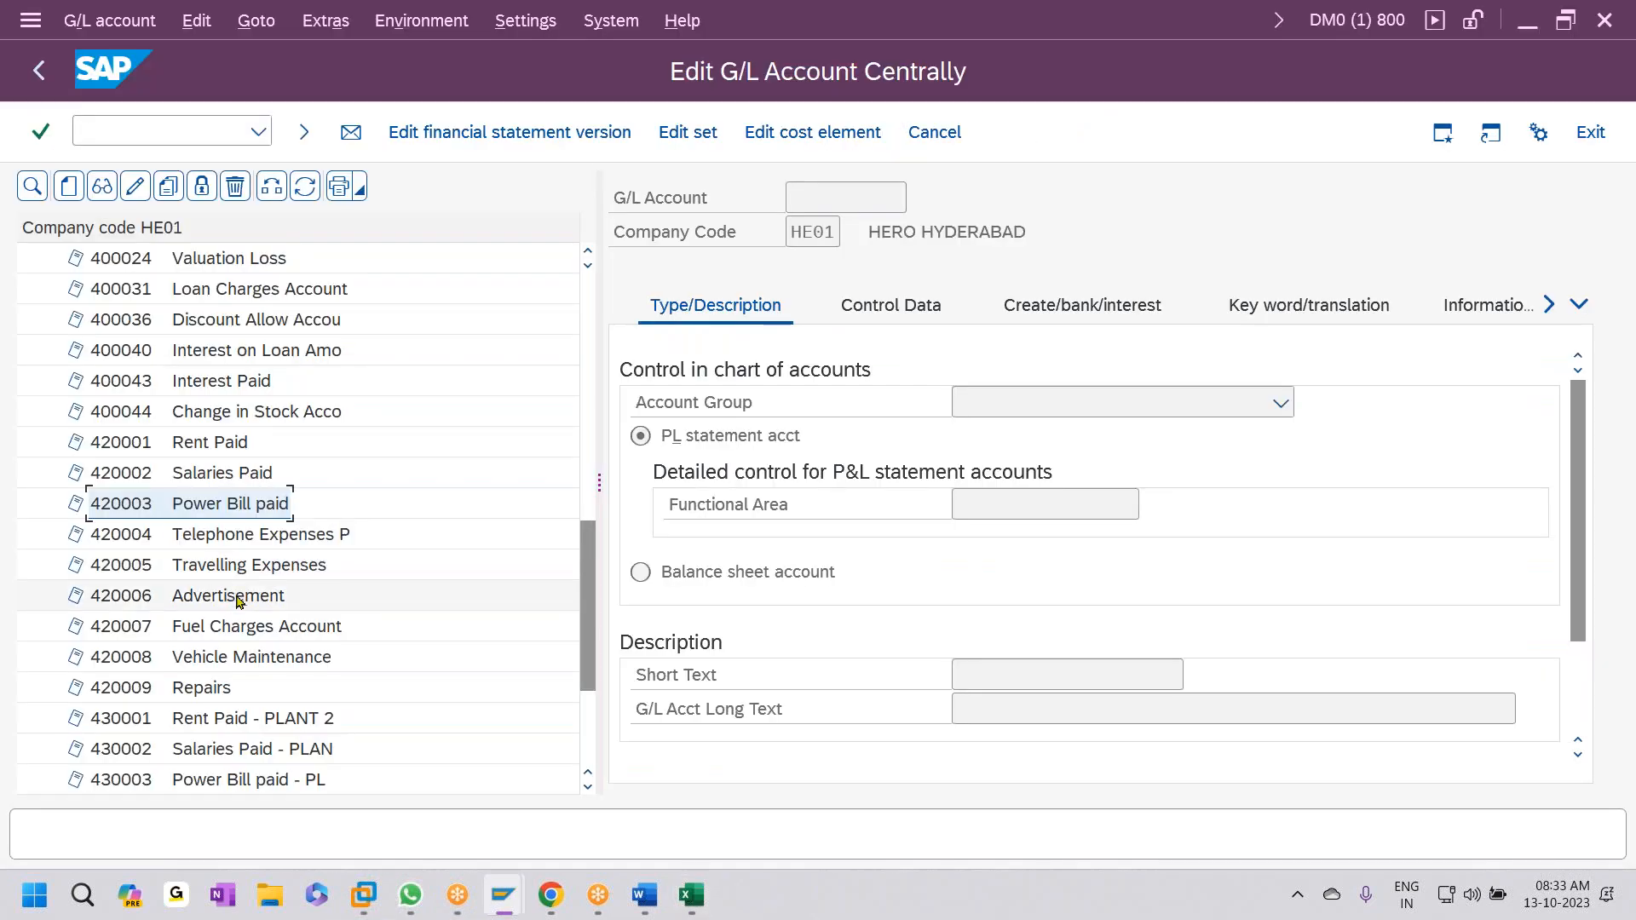
{"action": "key", "text": "alt+Tab"}
{"action": "type", "text": "10000"}
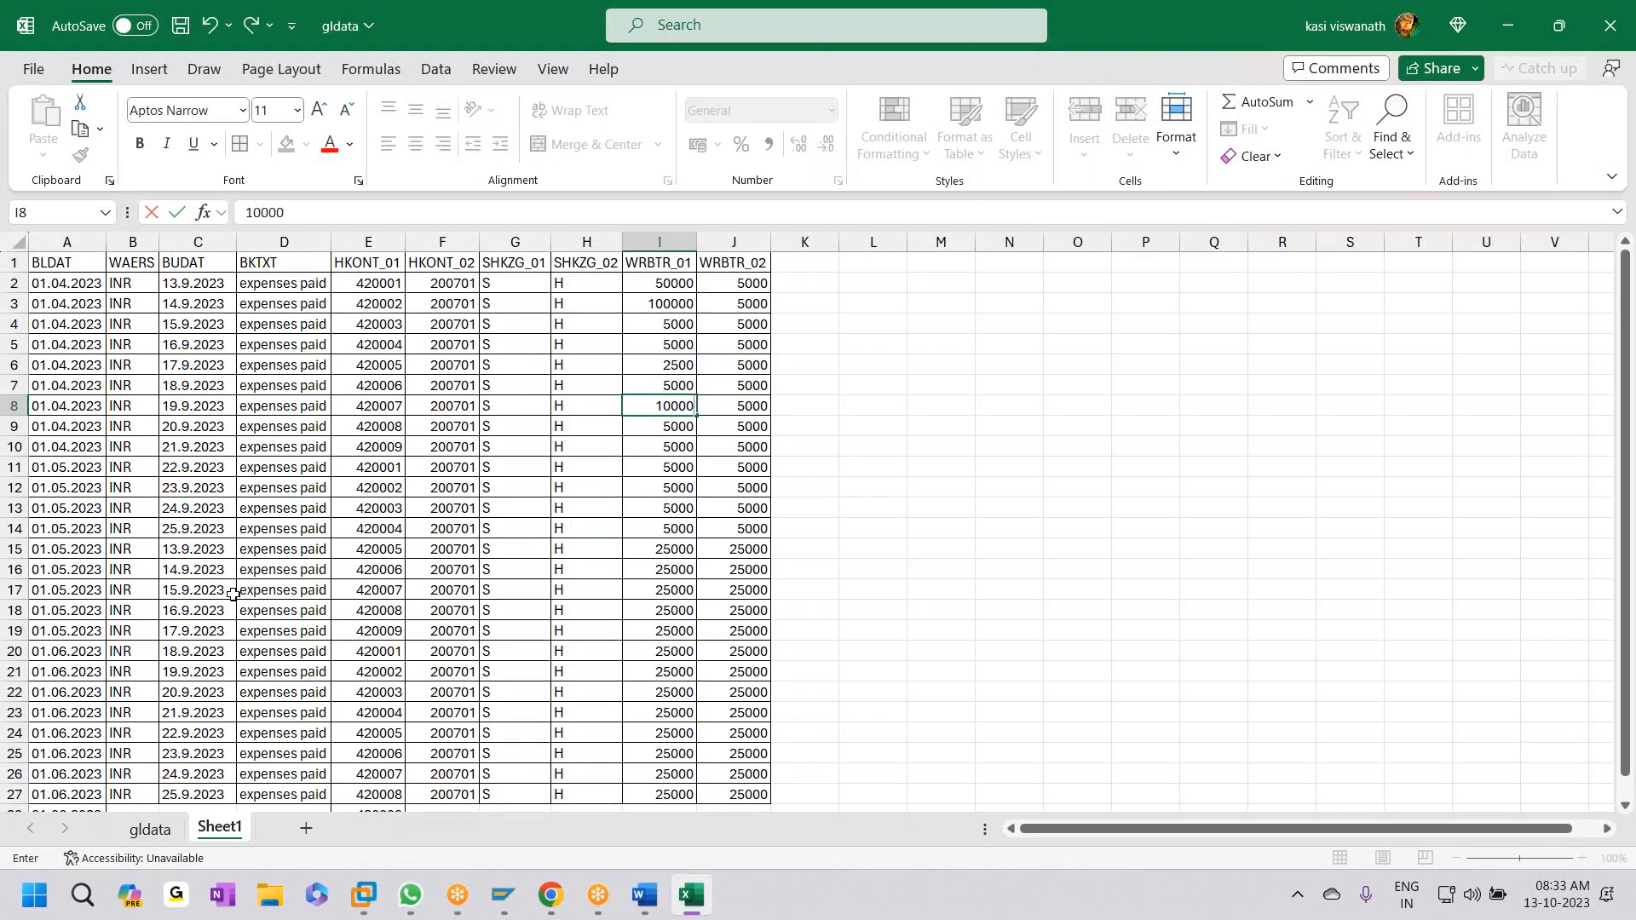
{"action": "key", "text": "alt+Tab"}
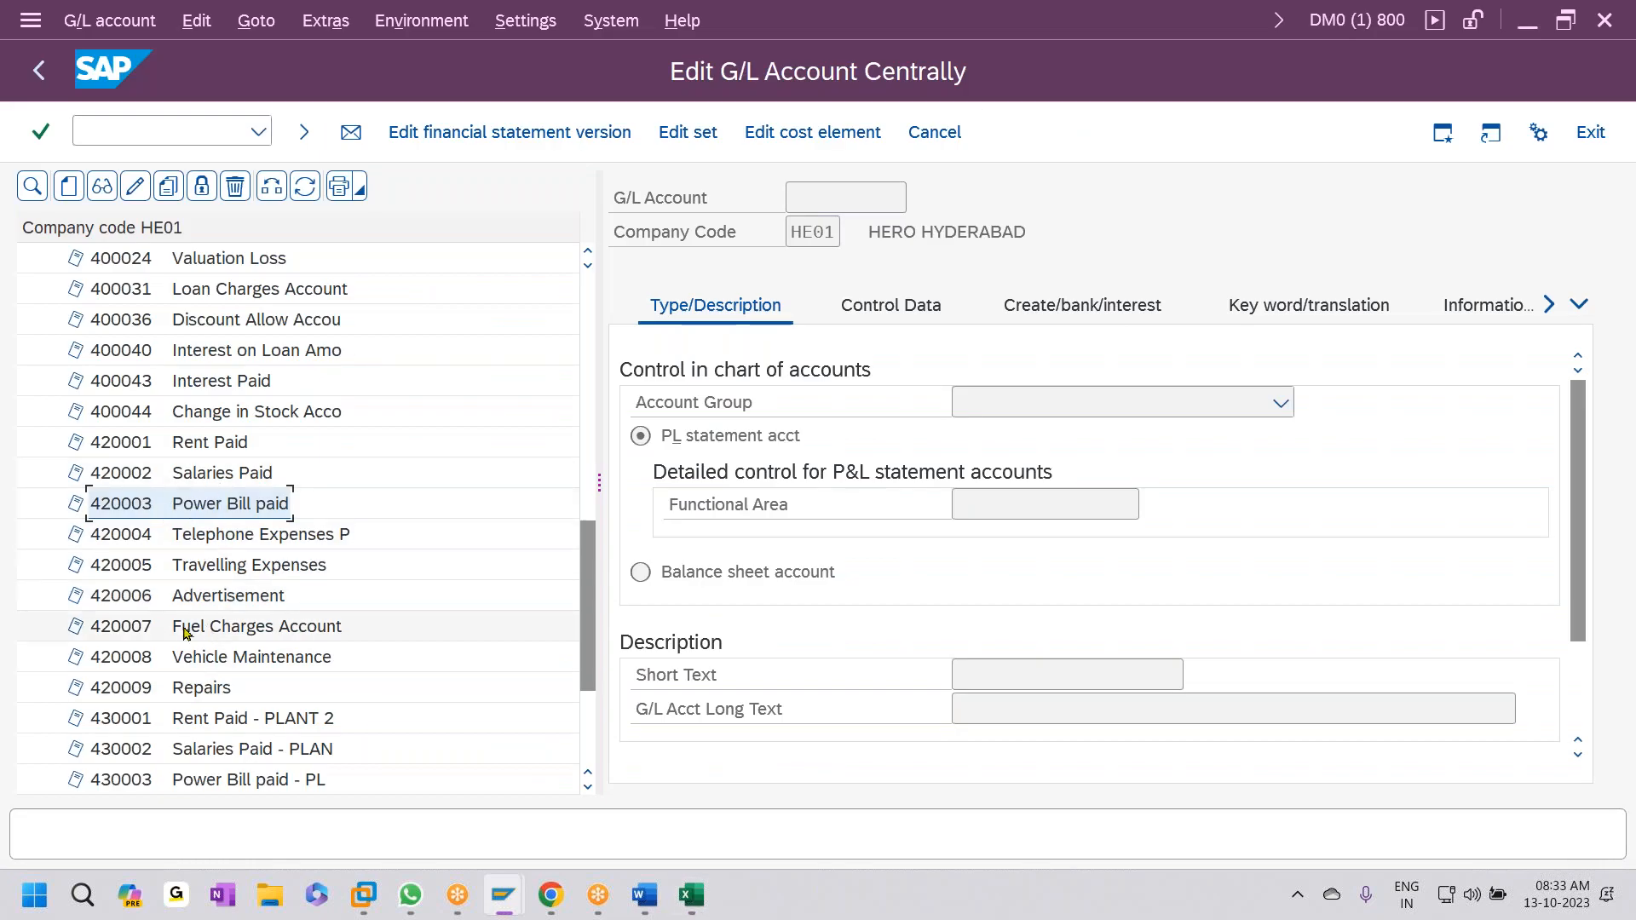
{"action": "key", "text": "alt+Tab"}
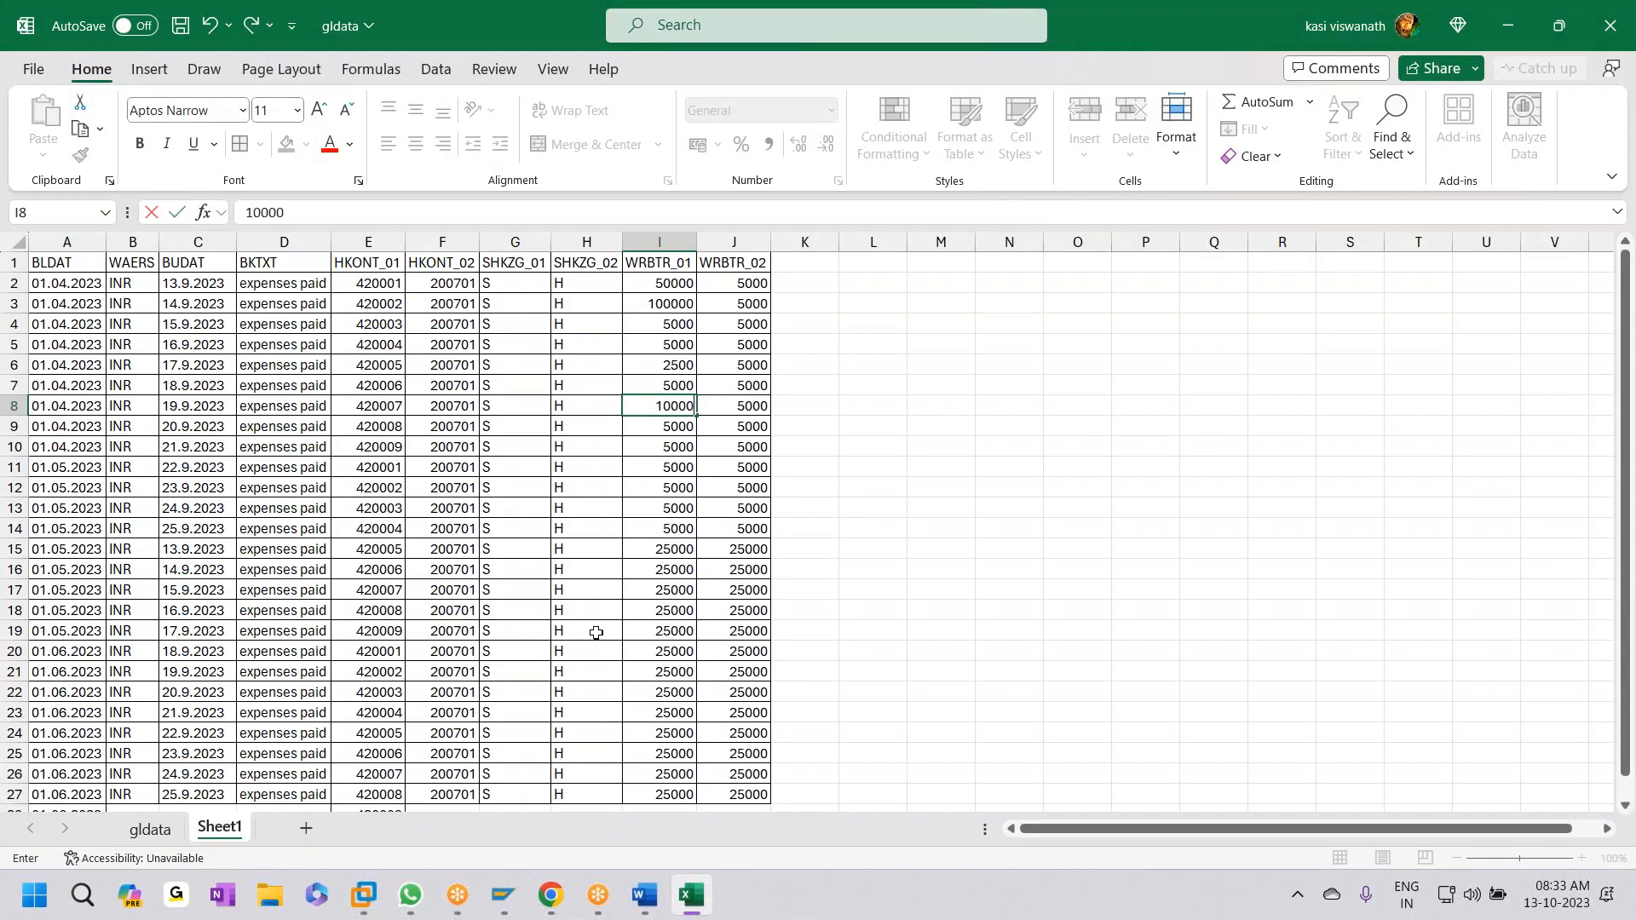
- Enter 2000 as the row 11 amount and begin typing 1500 in I12
{"action": "key", "text": "Down"}
{"action": "key", "text": "Down"}
{"action": "key", "text": "alt+Tab"}
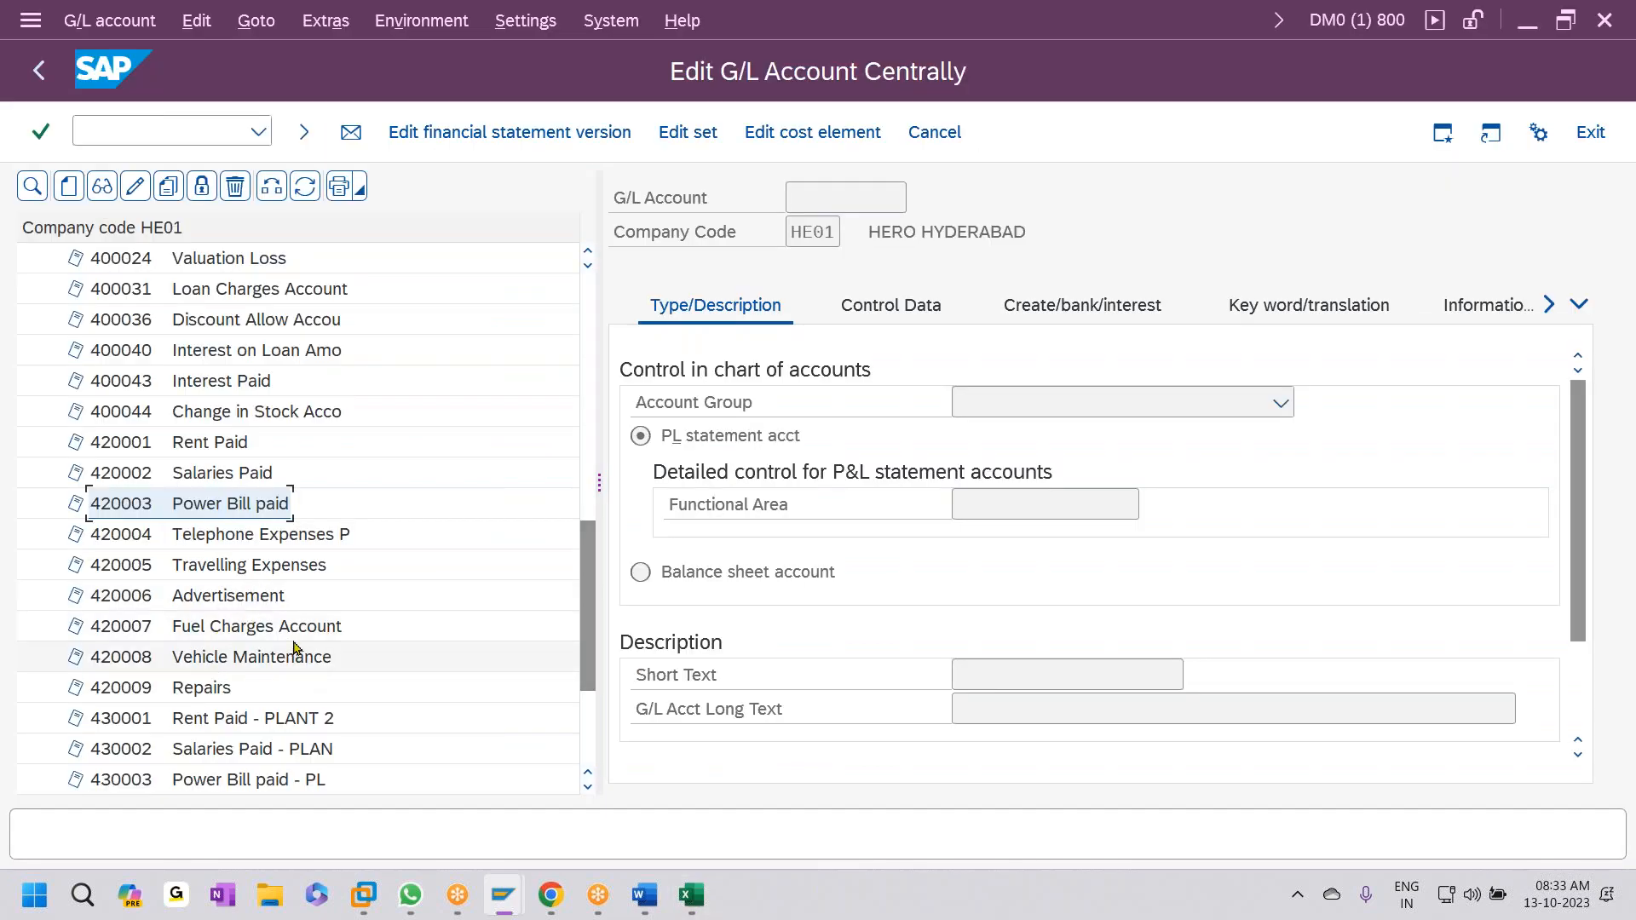
{"action": "key", "text": "alt+Tab"}
{"action": "key", "text": "Down"}
{"action": "type", "text": "2000"}
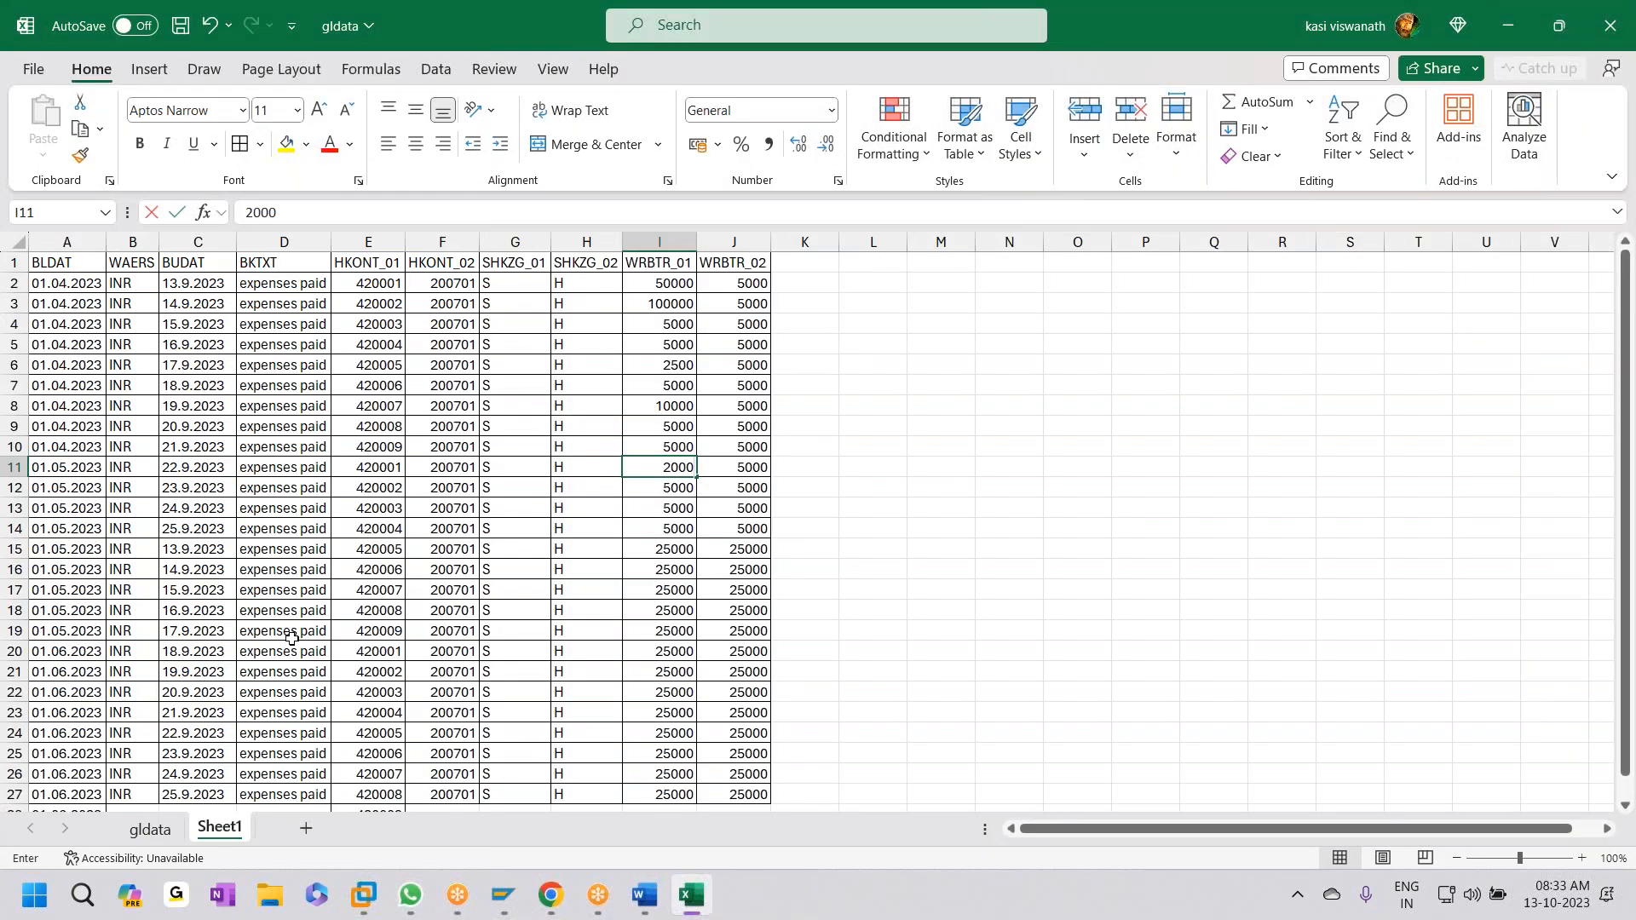
{"action": "key", "text": "alt+Tab"}
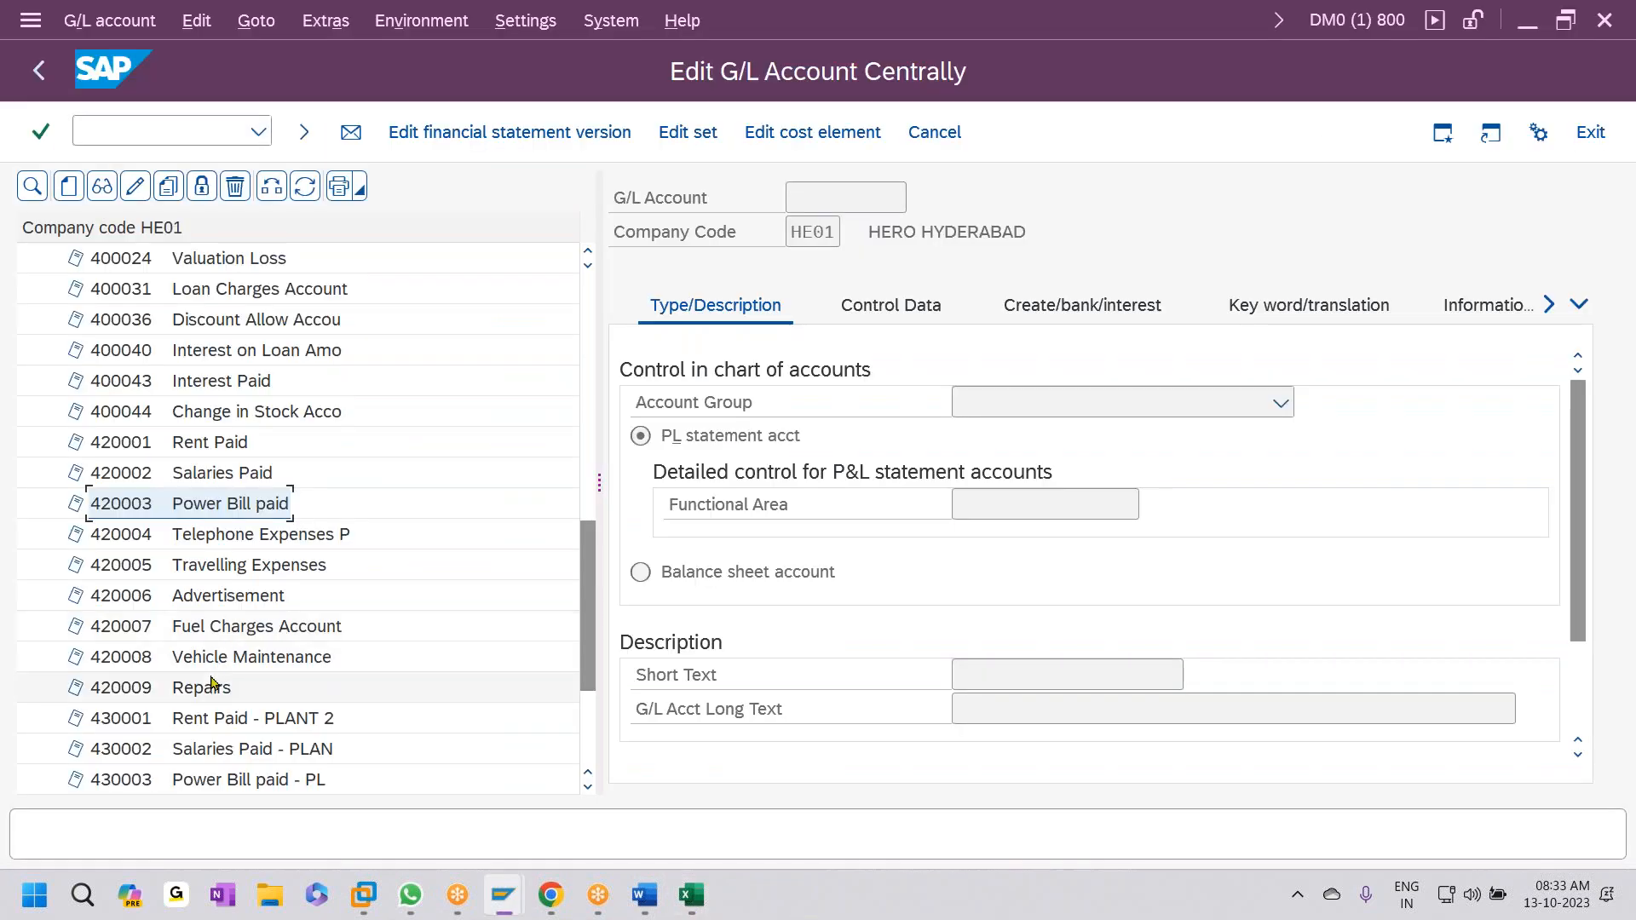
{"action": "key", "text": "alt+Tab"}
{"action": "key", "text": "Down"}
{"action": "type", "text": "15"}
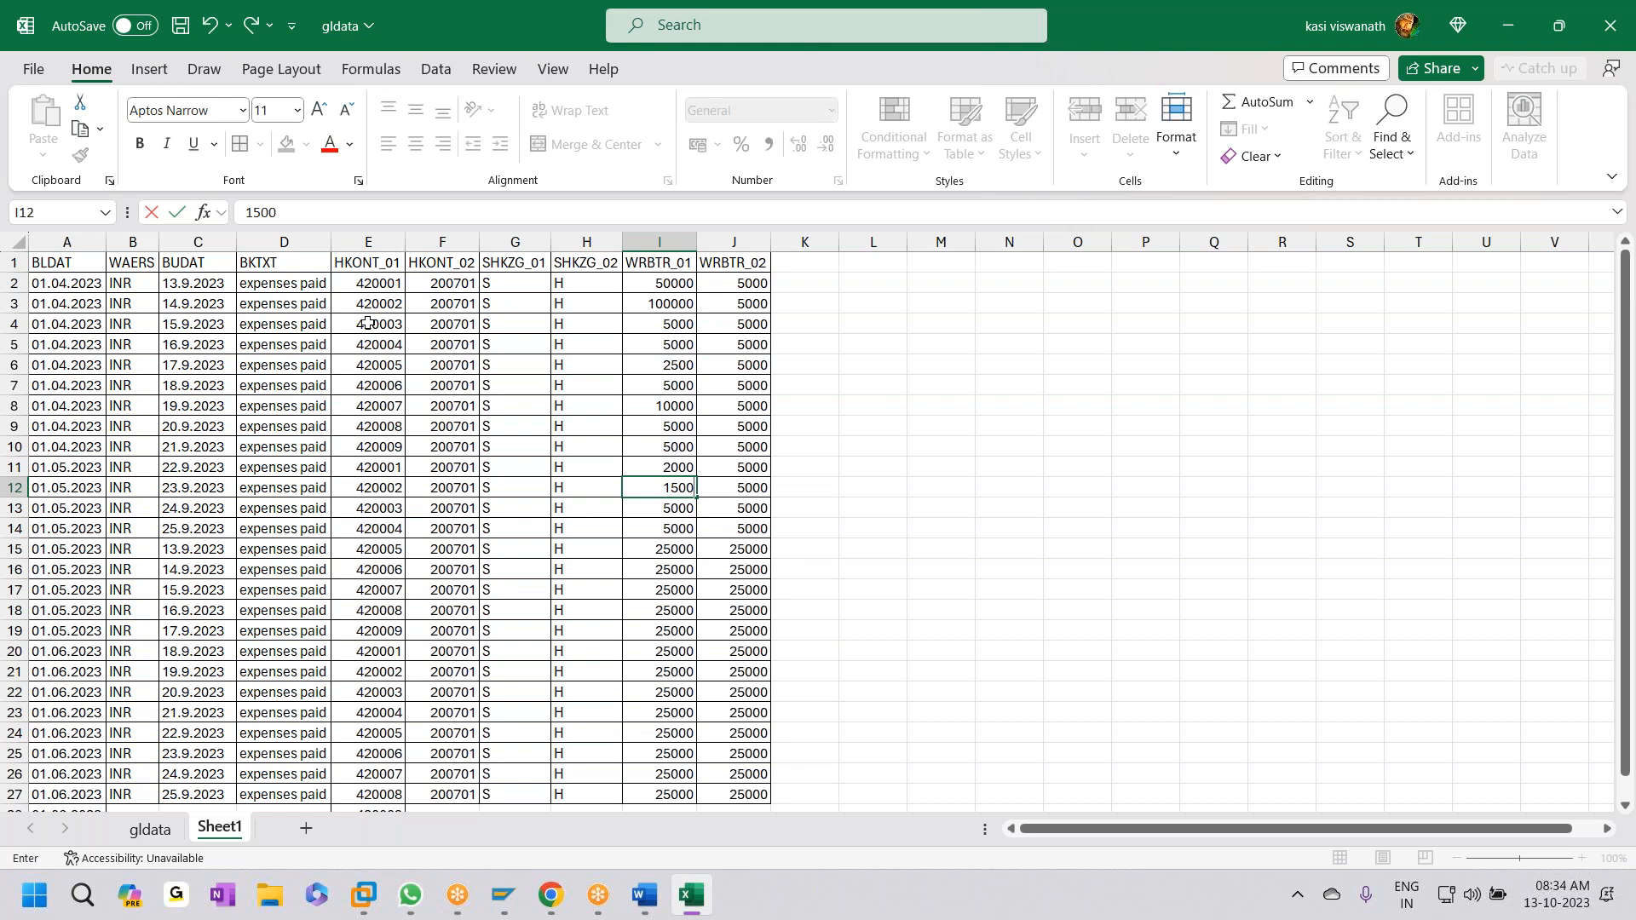
- Finish 1500 in I12, then set rows 5–8 amounts to 2500, 5000, 10000 and 5000
{"action": "left_click", "coordinate": [659, 329]}
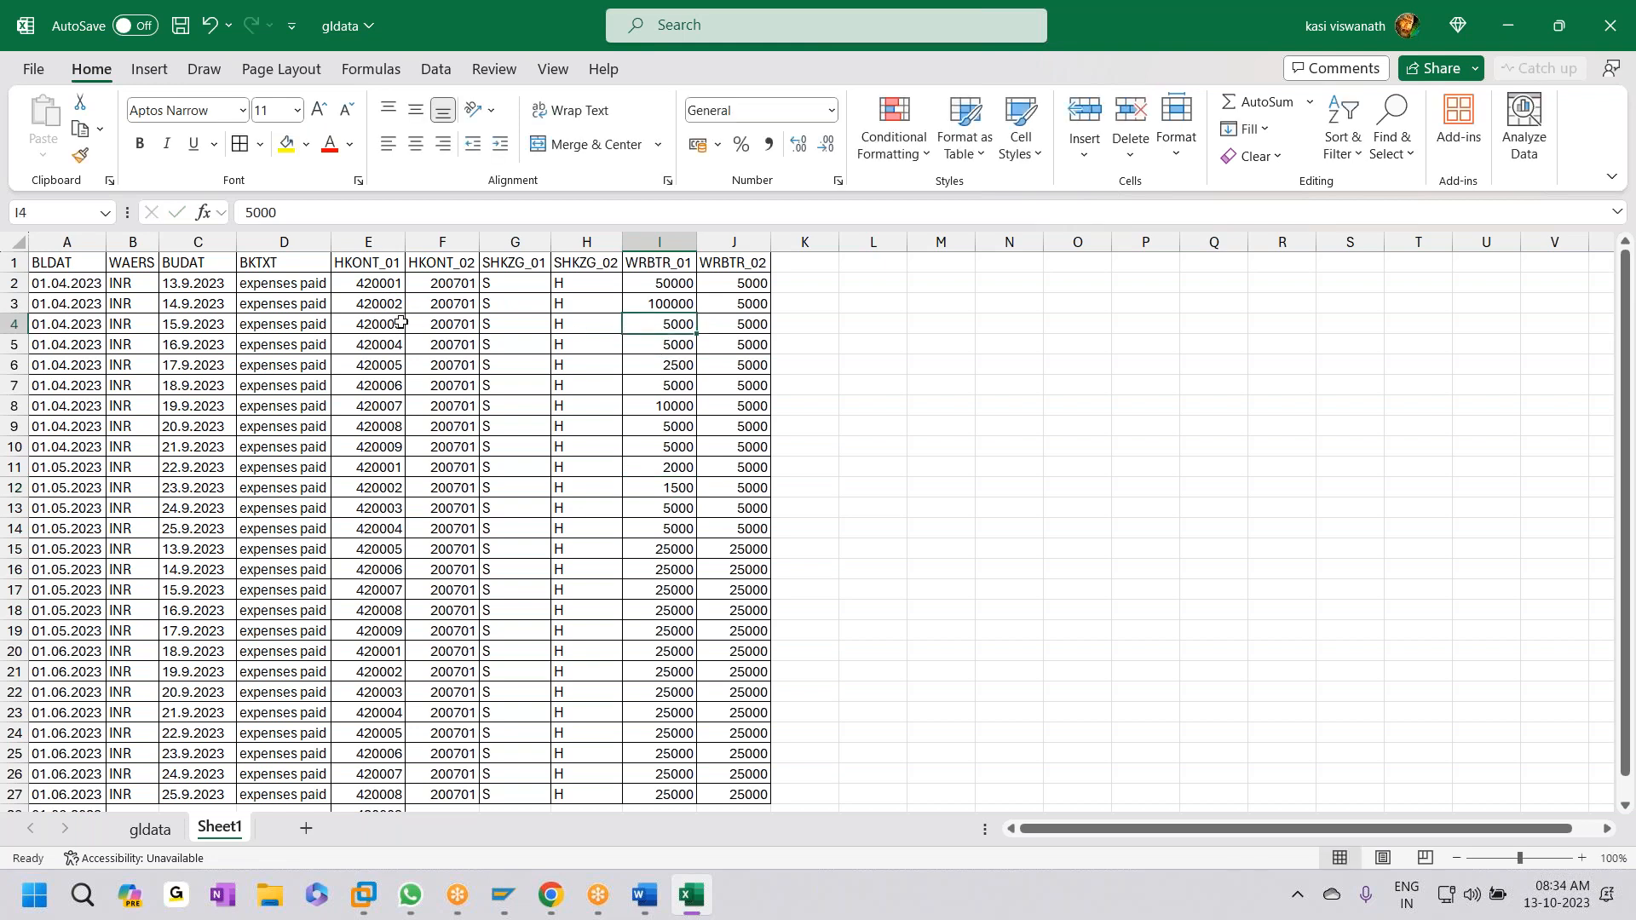
{"action": "left_click", "coordinate": [661, 343]}
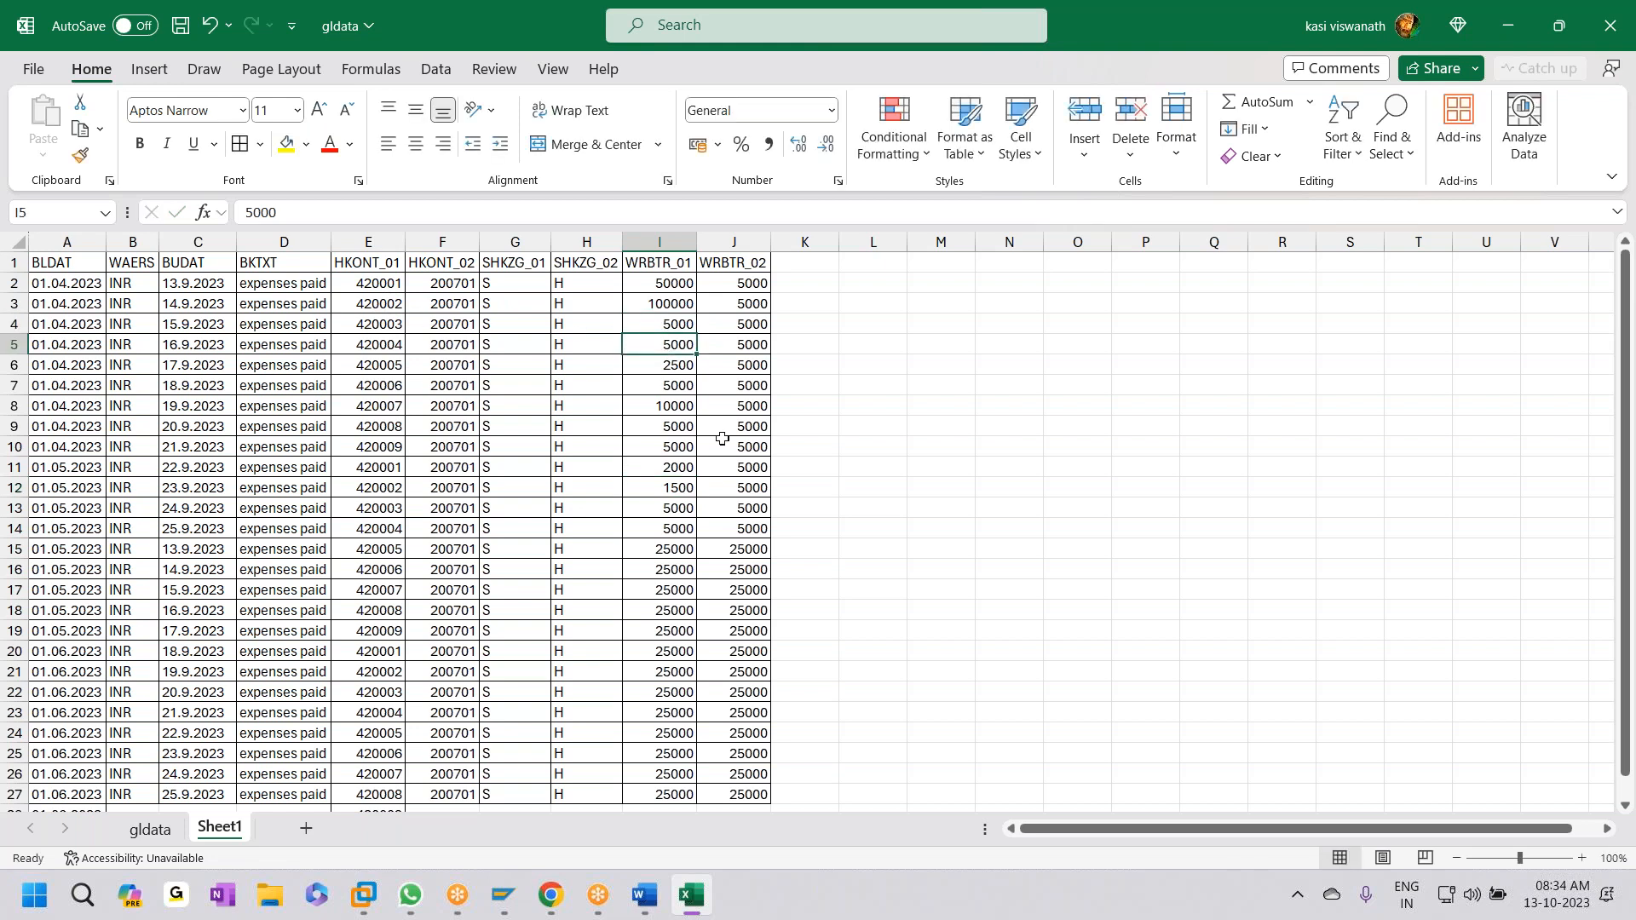
{"action": "type", "text": "2500"}
{"action": "key", "text": "Return"}
{"action": "type", "text": "50"}
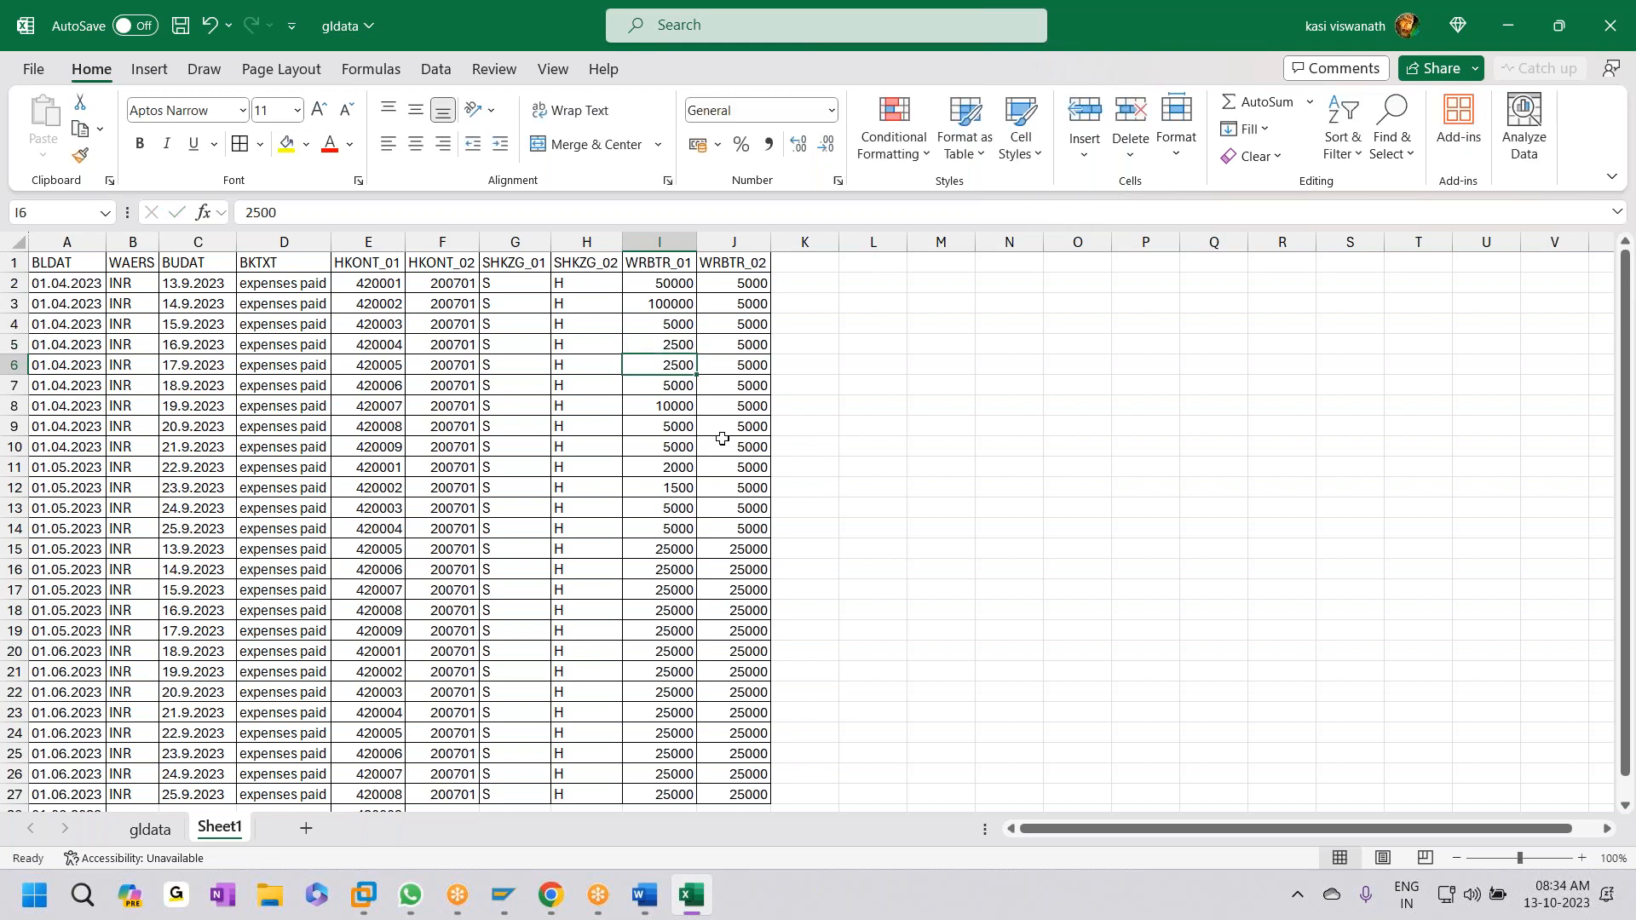
{"action": "key", "text": "Return"}
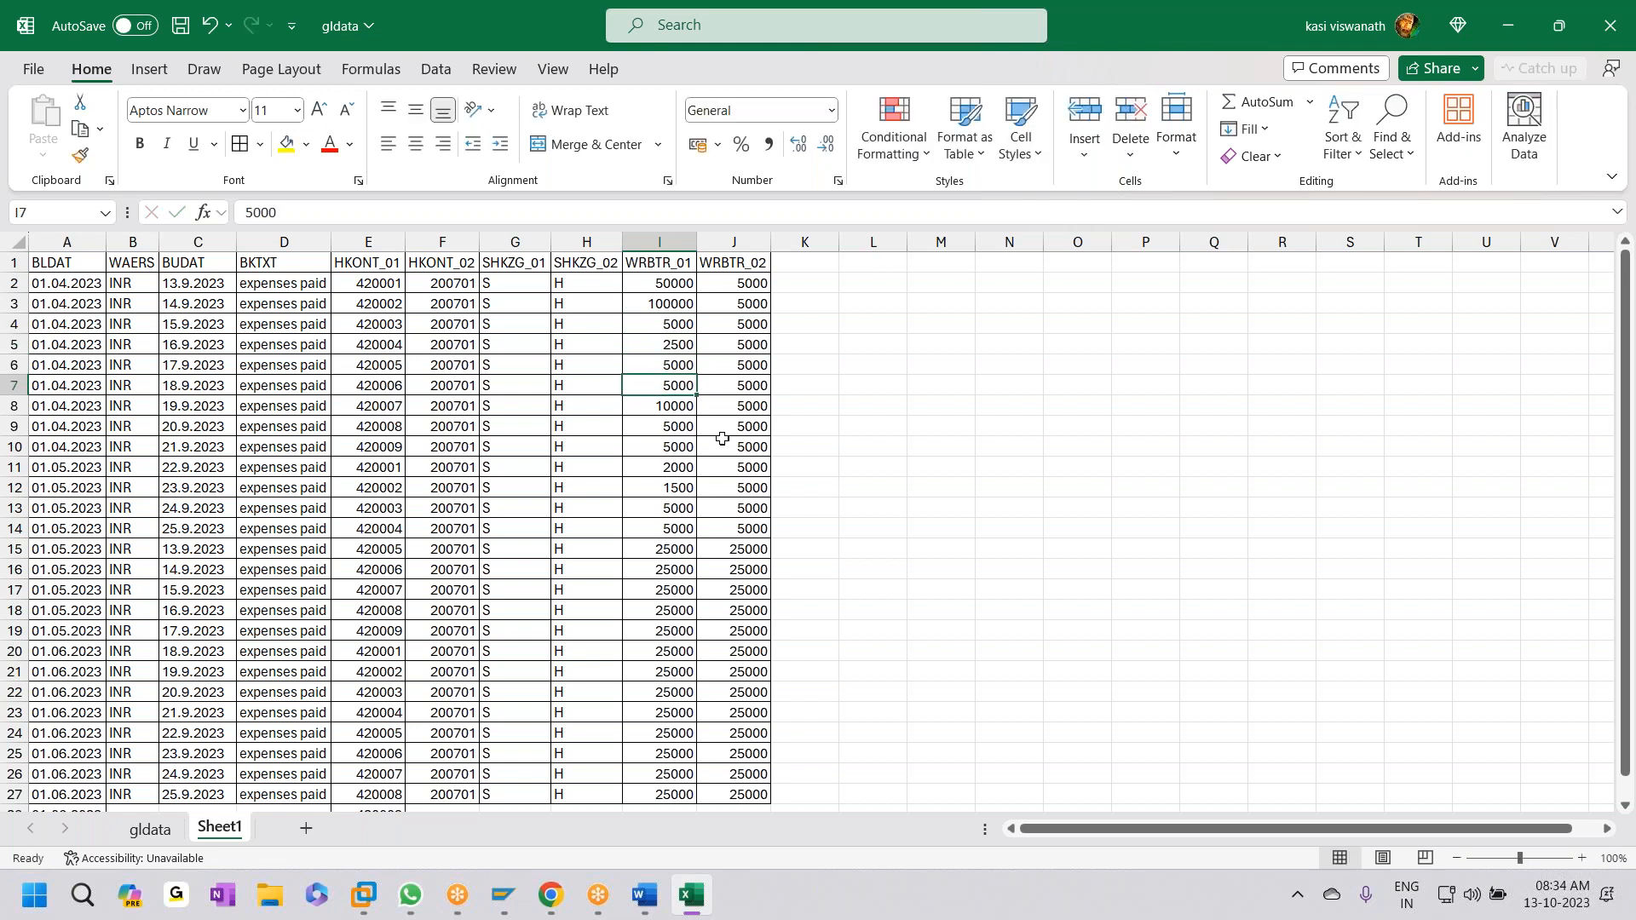
{"action": "type", "text": "10000"}
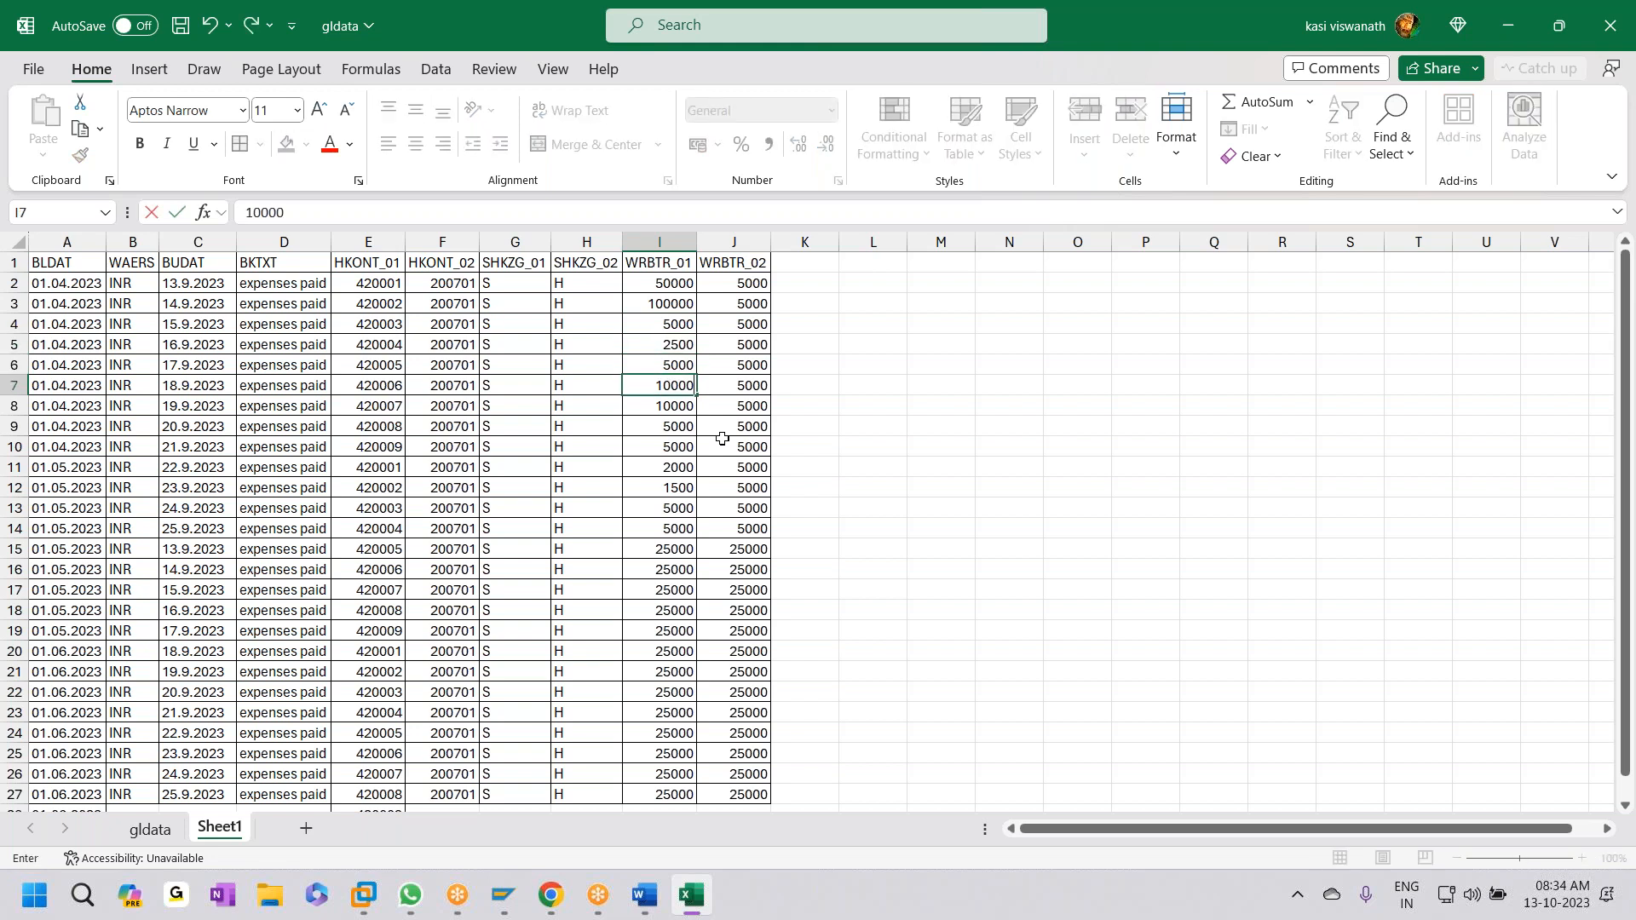
{"action": "key", "text": "Return"}
{"action": "type", "text": "500"}
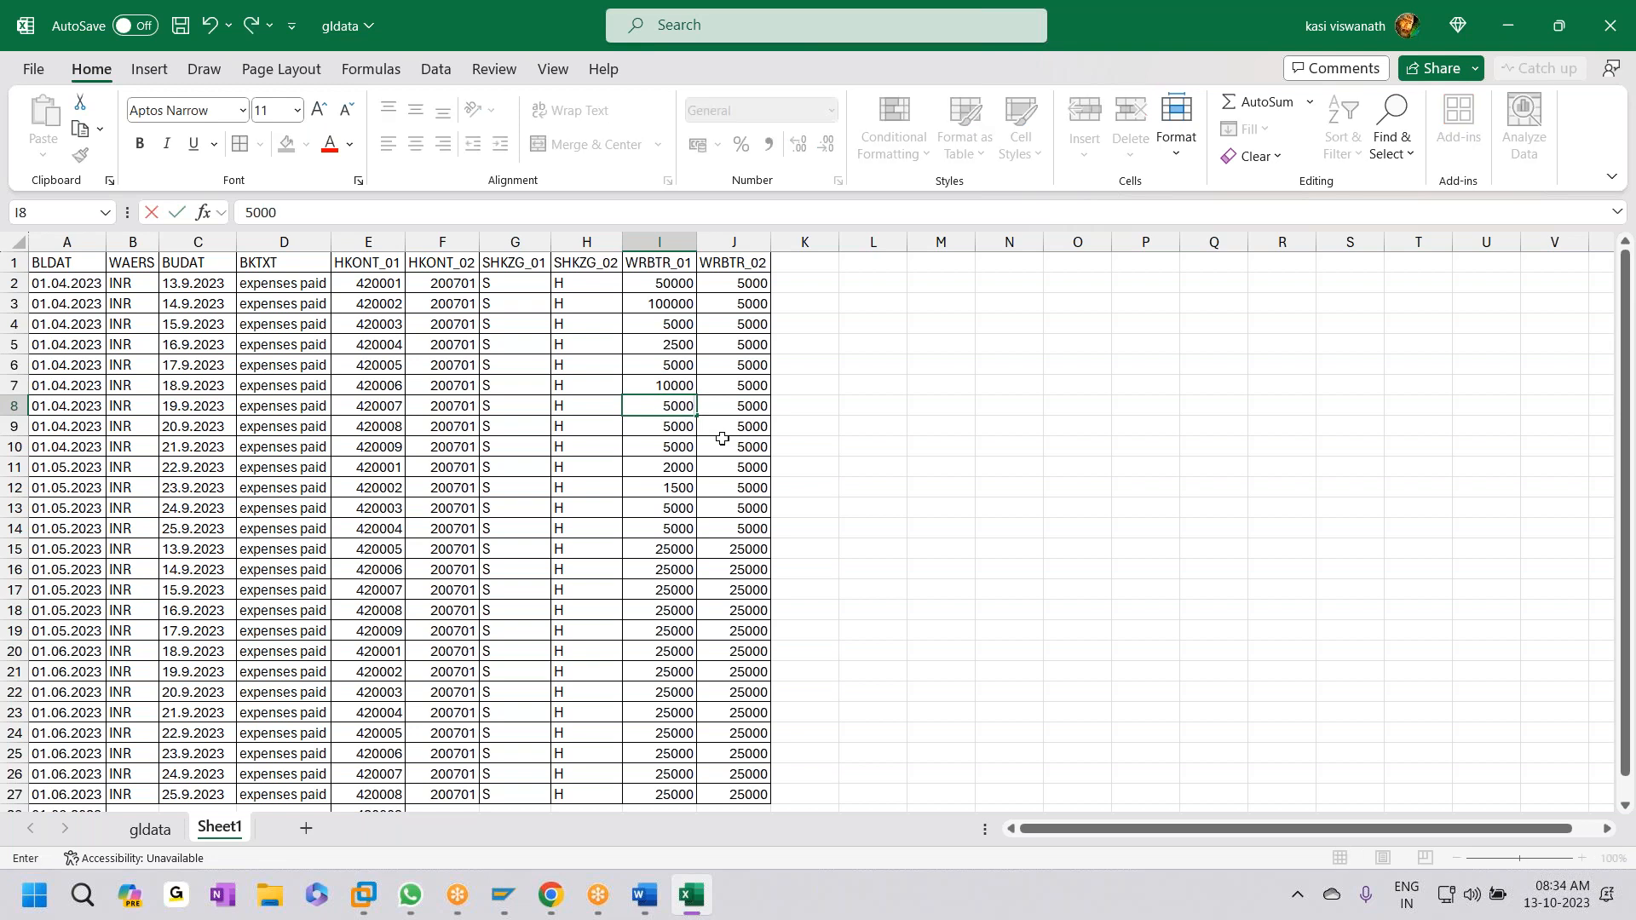
{"action": "type", "text": "0"}
{"action": "key", "text": "Return"}
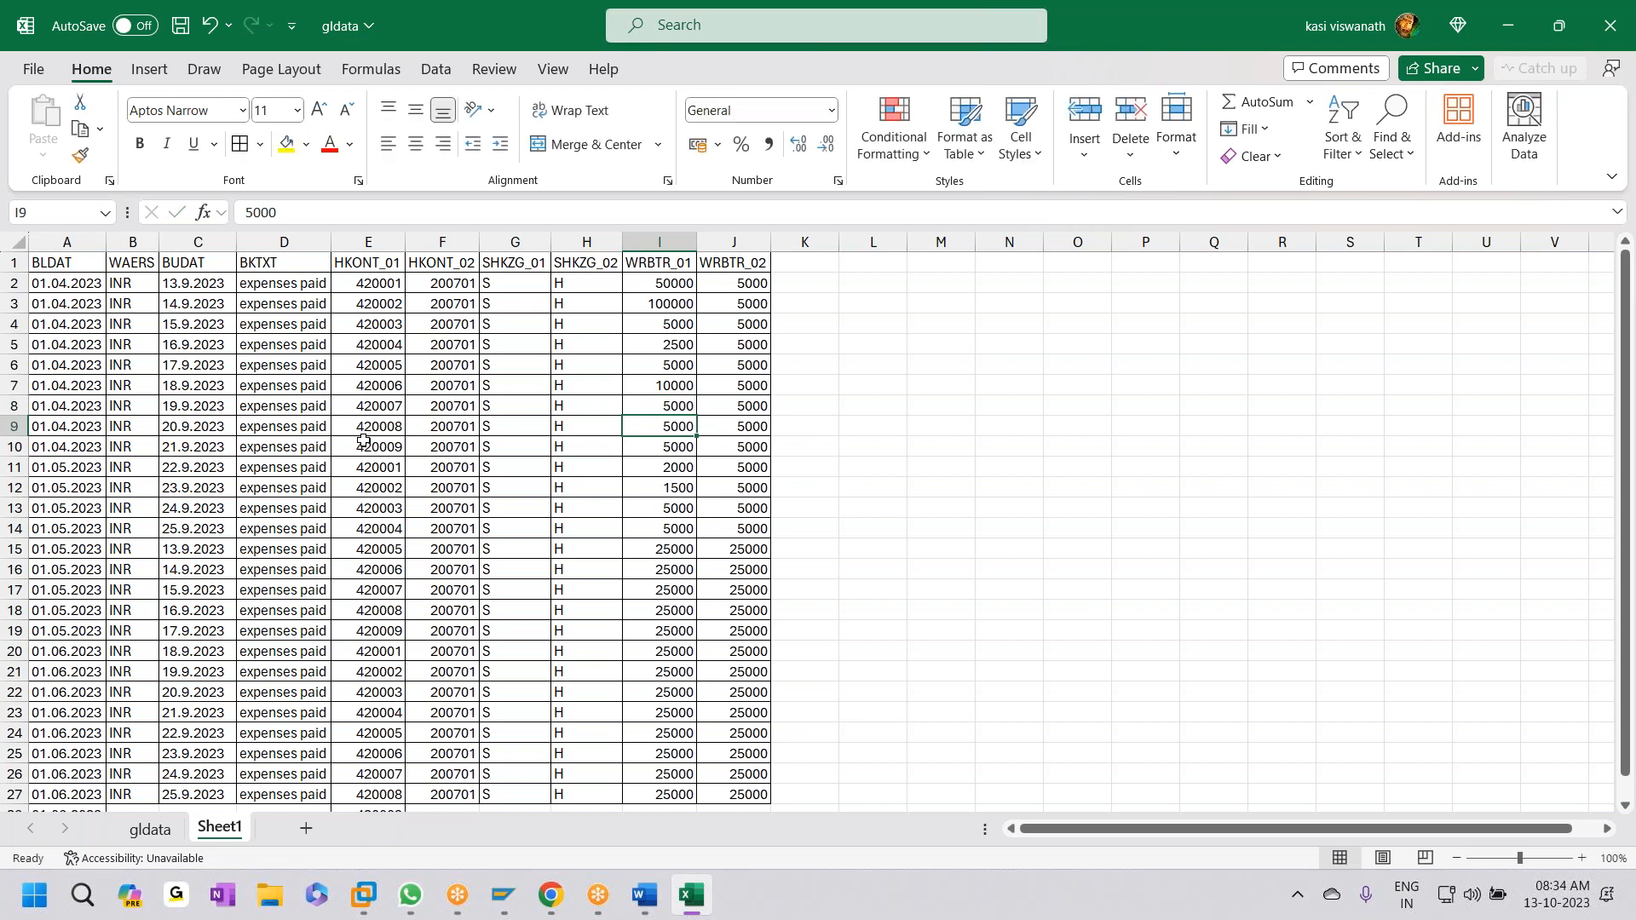
- Enter 2000 in I9 and 1500 in I10, then select amounts I2:I10
{"action": "key", "text": "alt+Tab"}
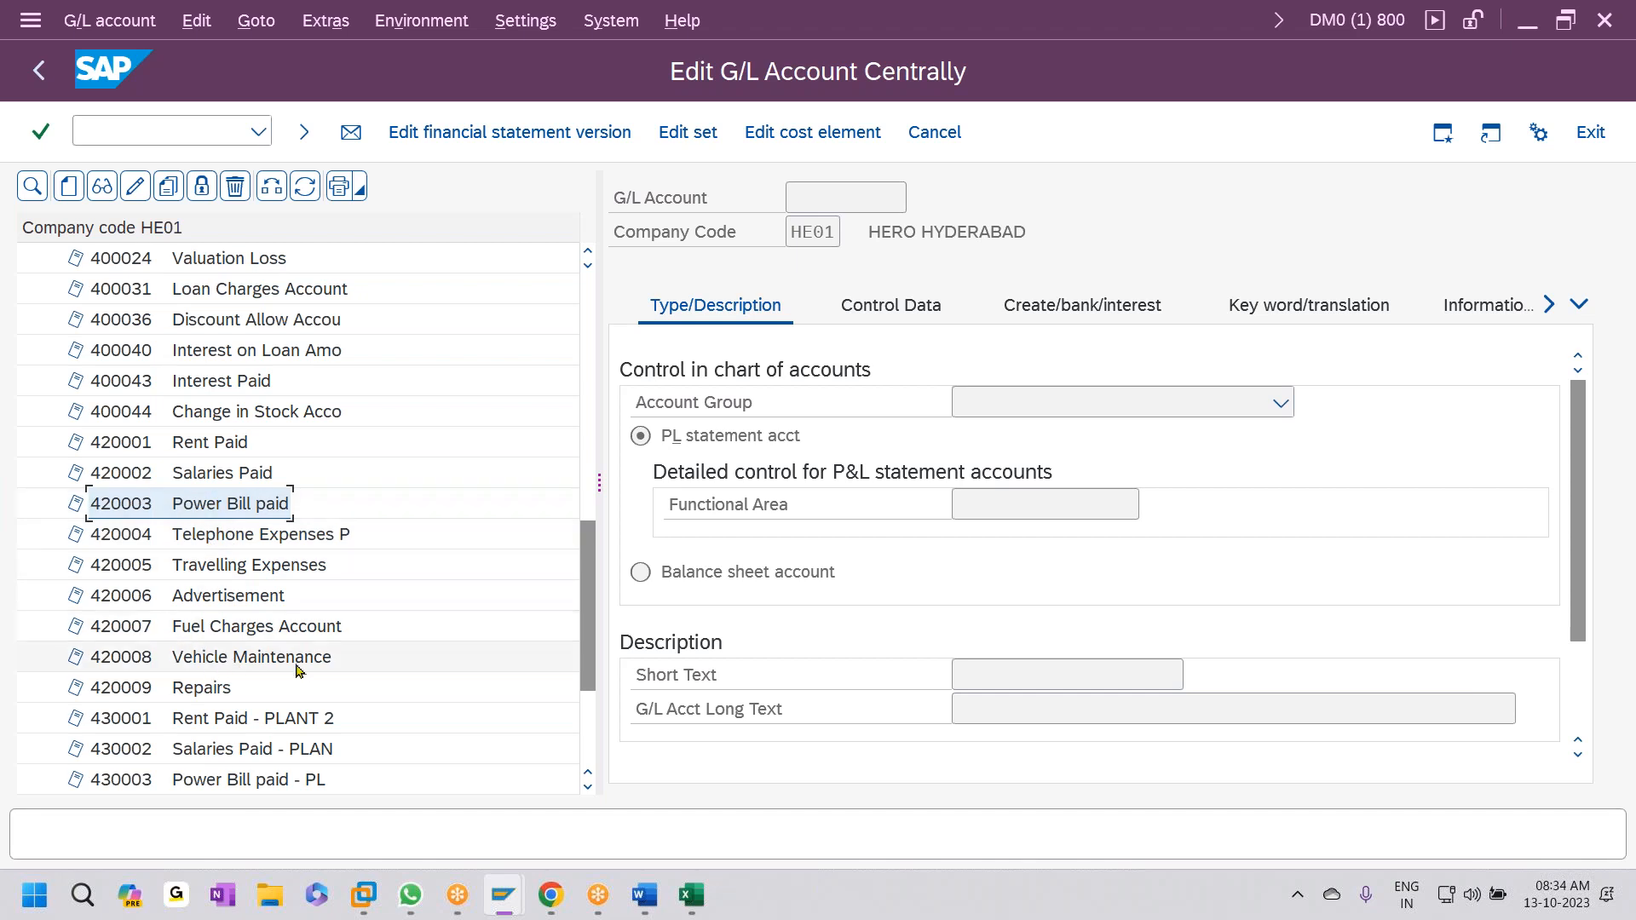
{"action": "key", "text": "alt+Tab"}
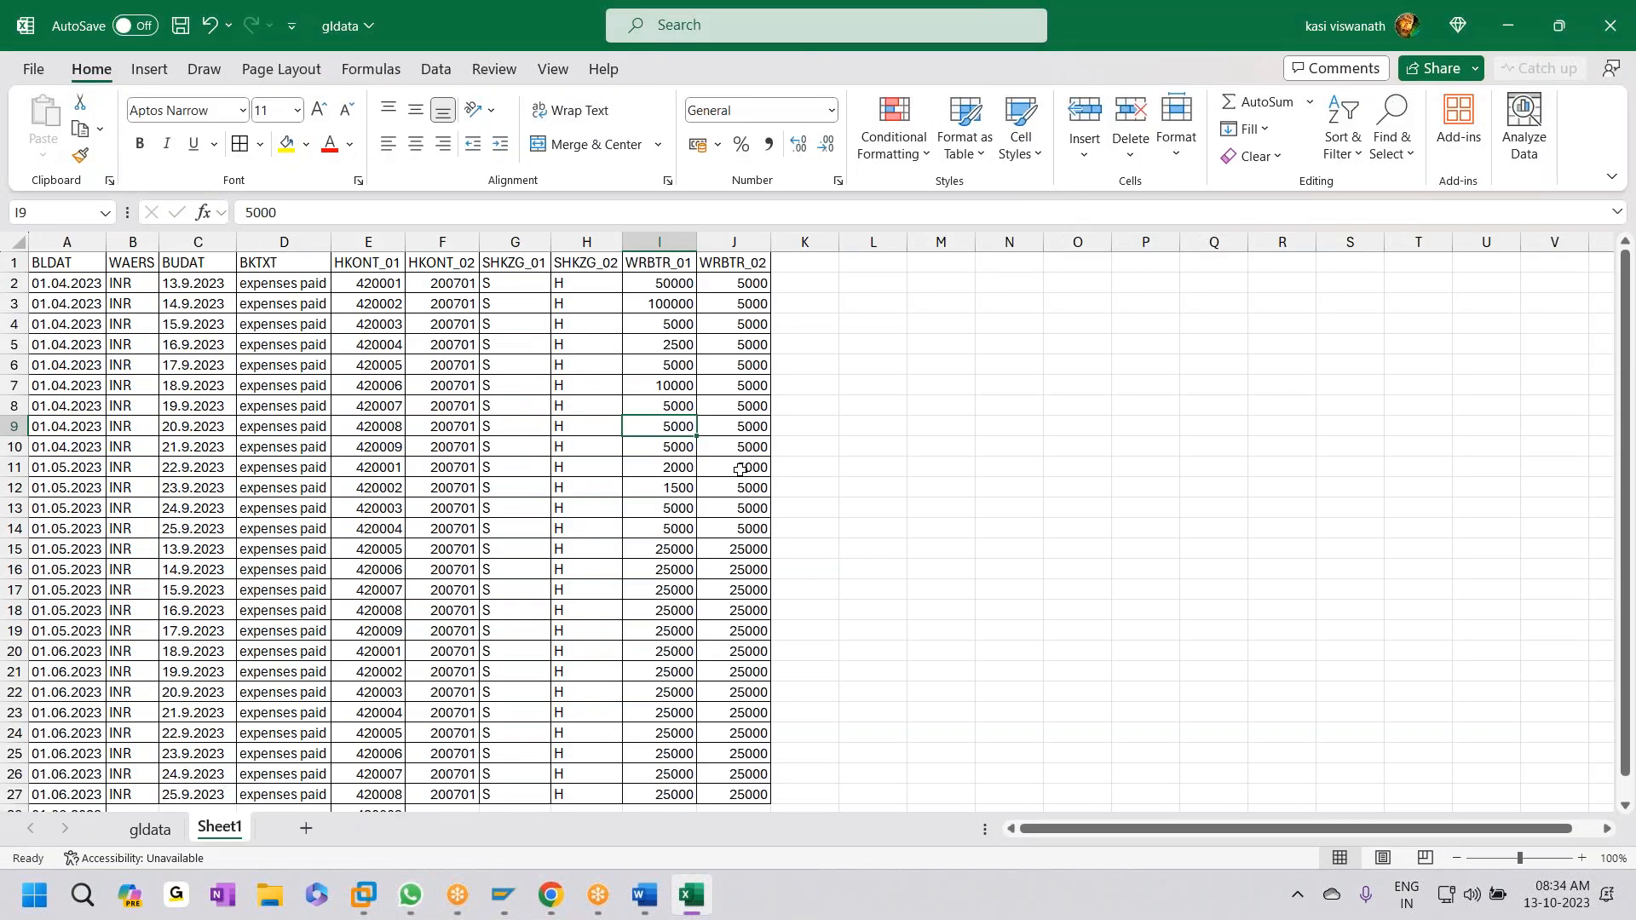
{"action": "type", "text": "2000"}
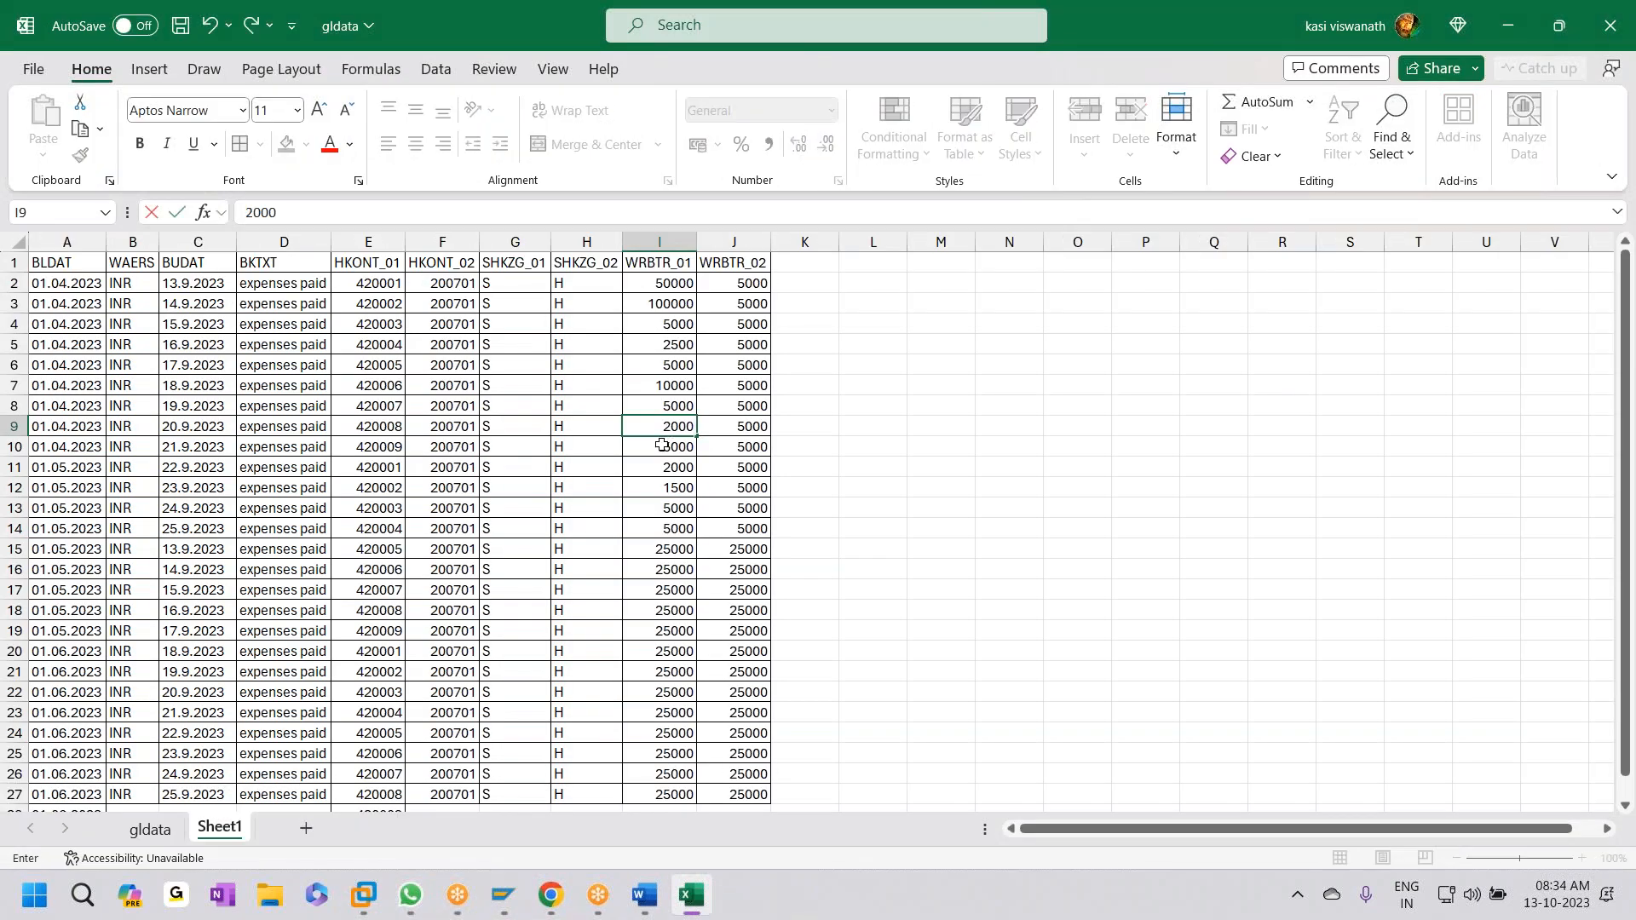
{"action": "left_click", "coordinate": [660, 447]}
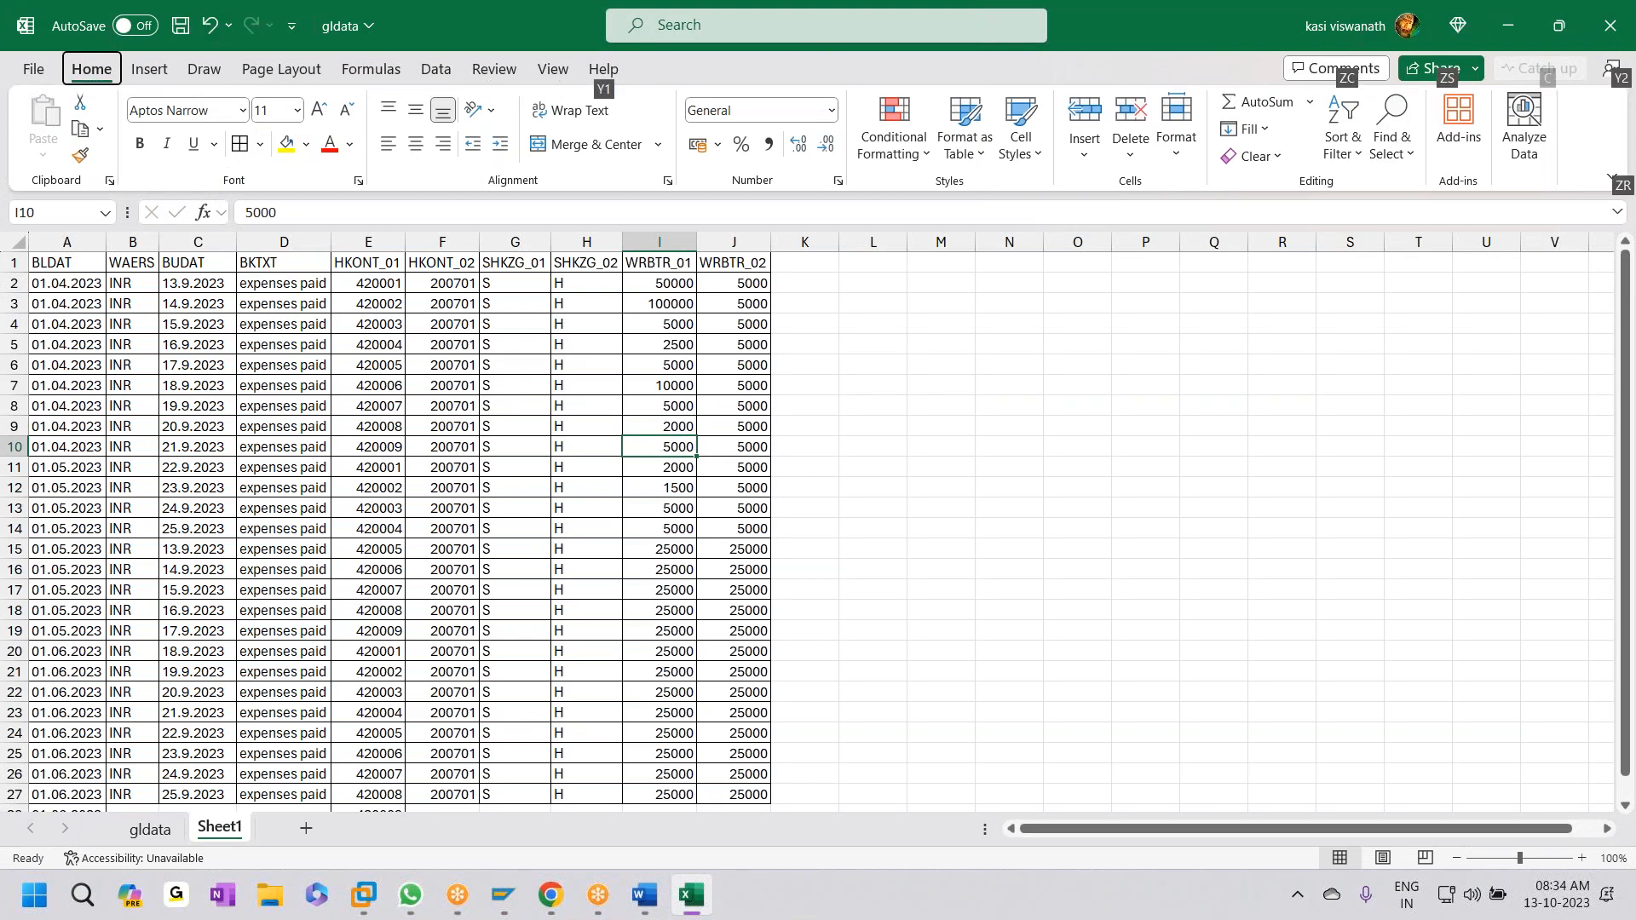
{"action": "left_click", "coordinate": [135, 26]}
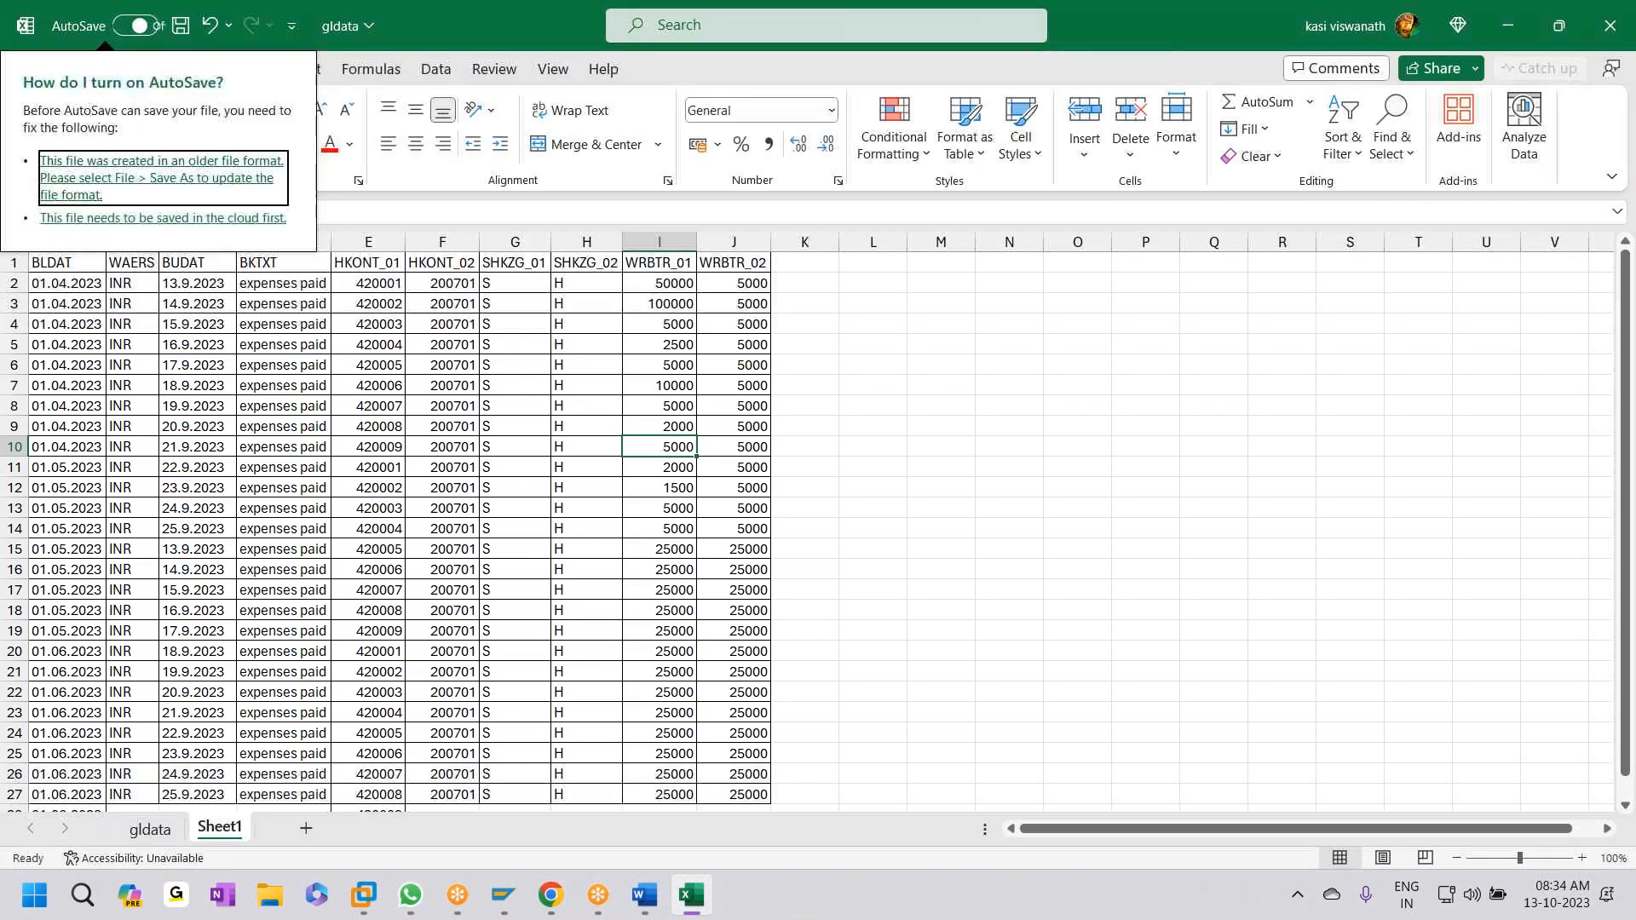
{"action": "left_click", "coordinate": [655, 449]}
{"action": "type", "text": "1500"}
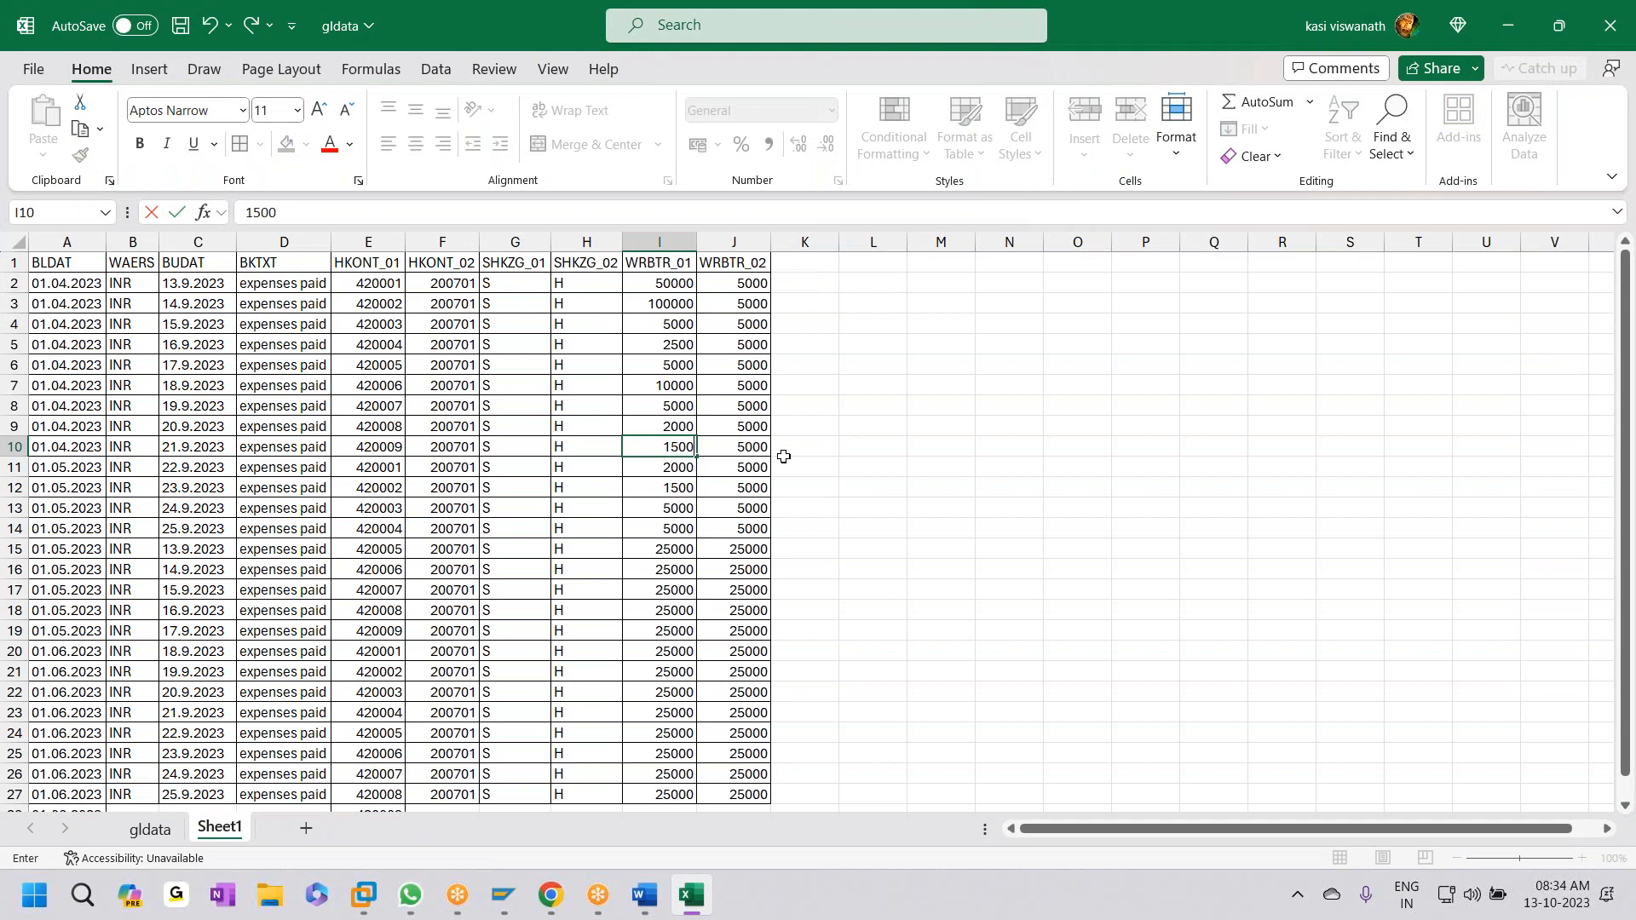
{"action": "left_click", "coordinate": [784, 456]}
{"action": "left_click_drag", "start_coordinate": [659, 282], "coordinate": [662, 448]}
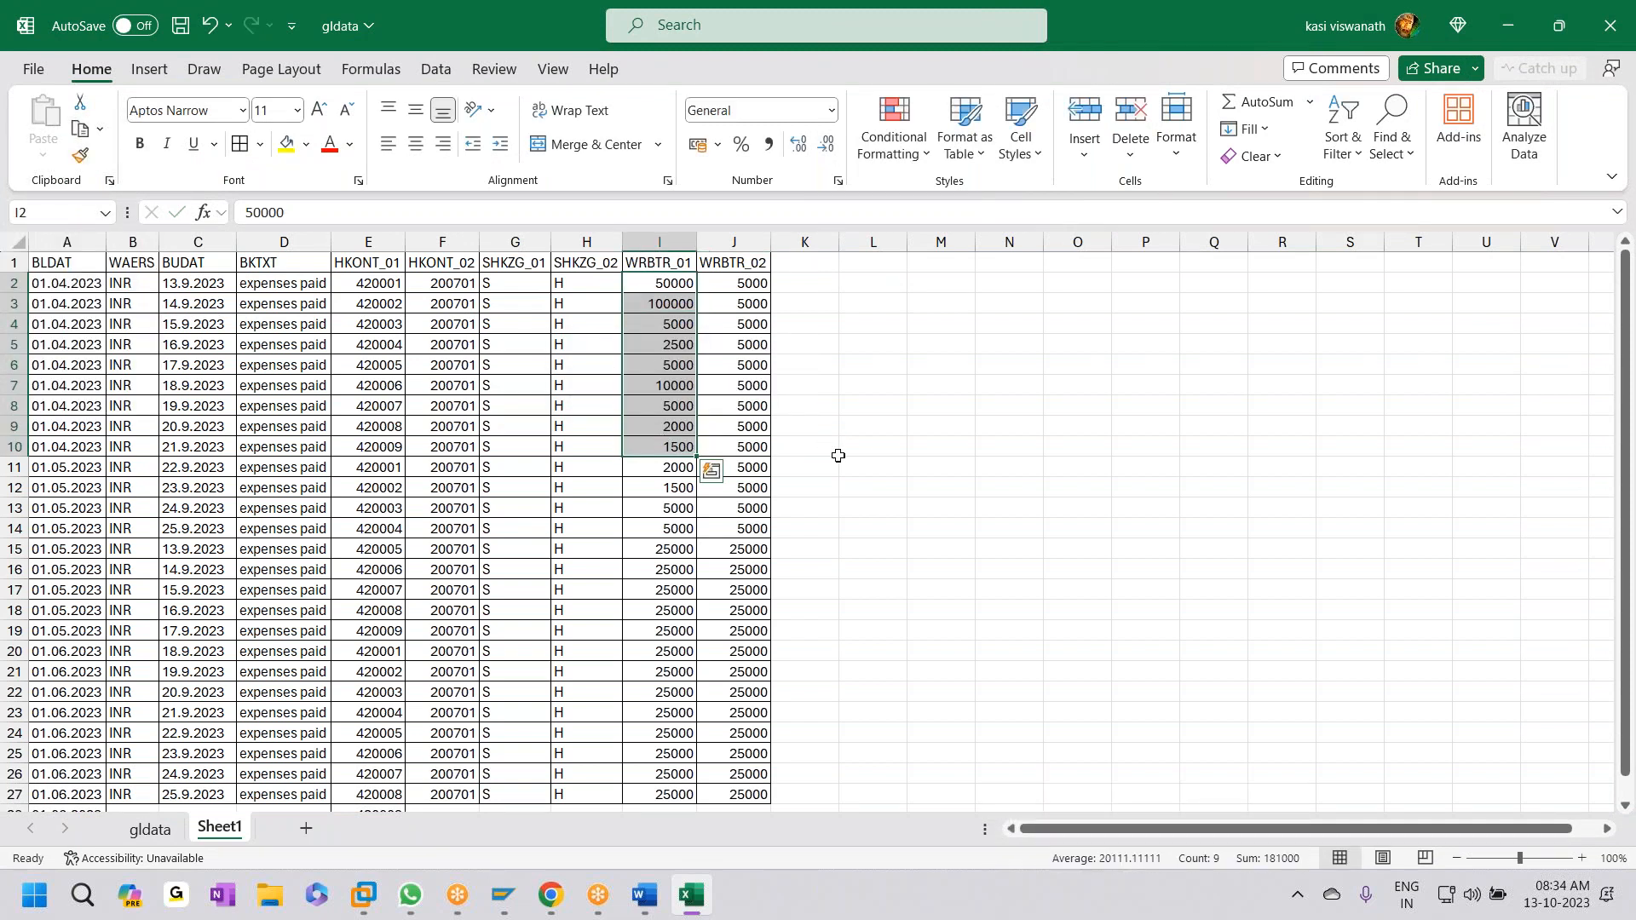
- Repeat the nine WRBTR_01 amounts from I2:I10 into rows 11–19 and 20–28
{"action": "key", "text": "ctrl+c"}
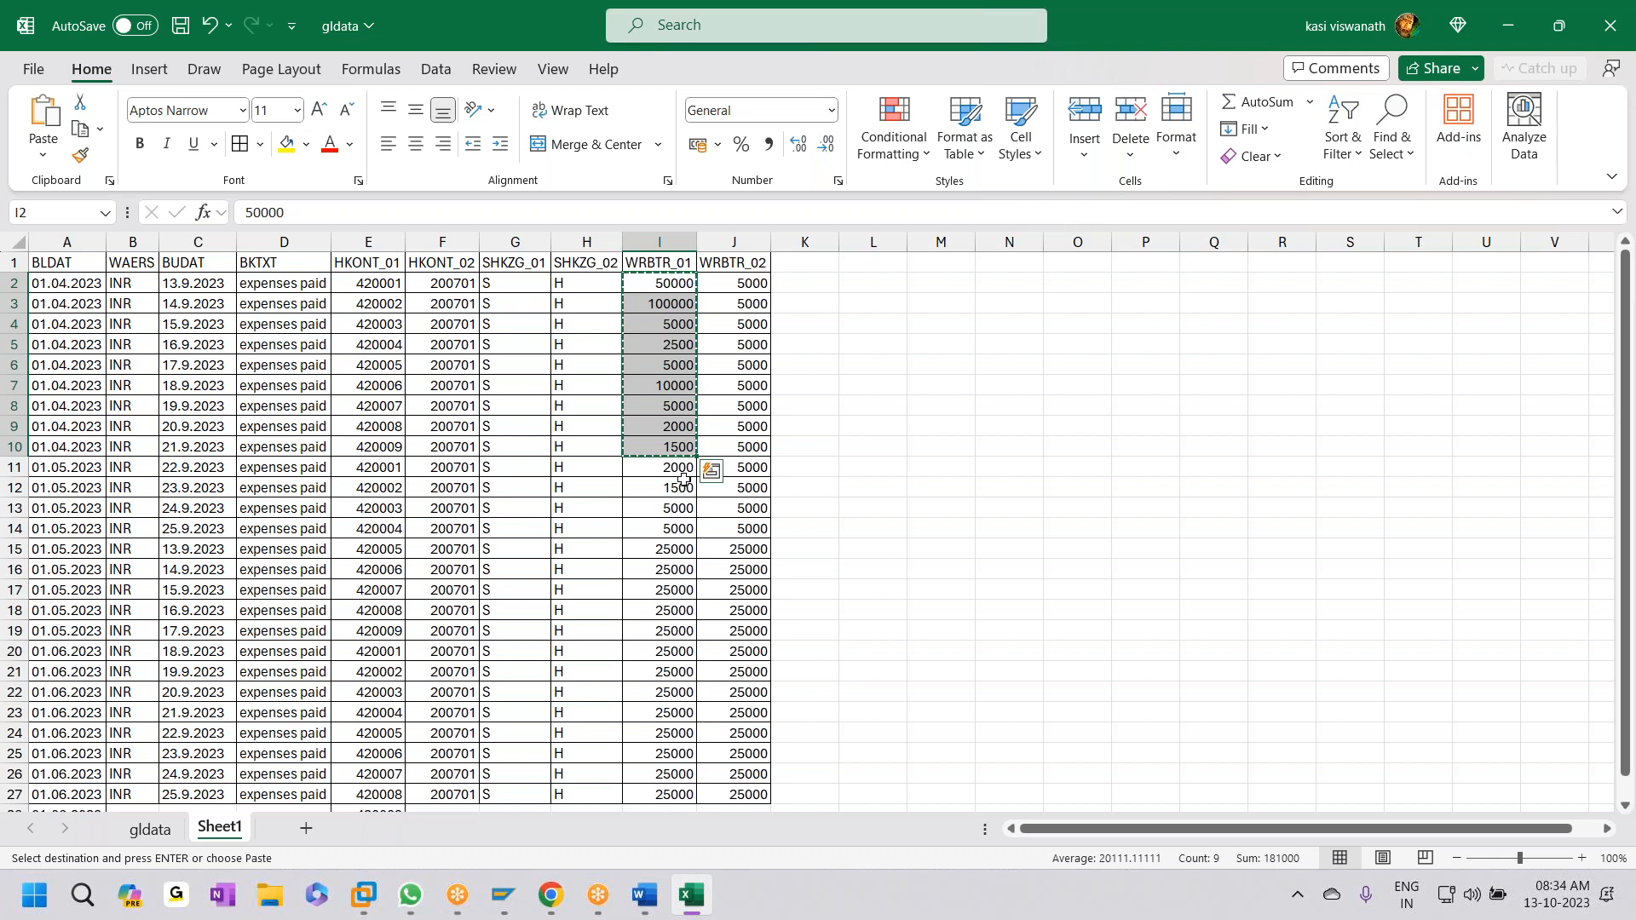
{"action": "left_click_drag", "start_coordinate": [673, 426], "coordinate": [672, 474]}
{"action": "key", "text": "ctrl+v"}
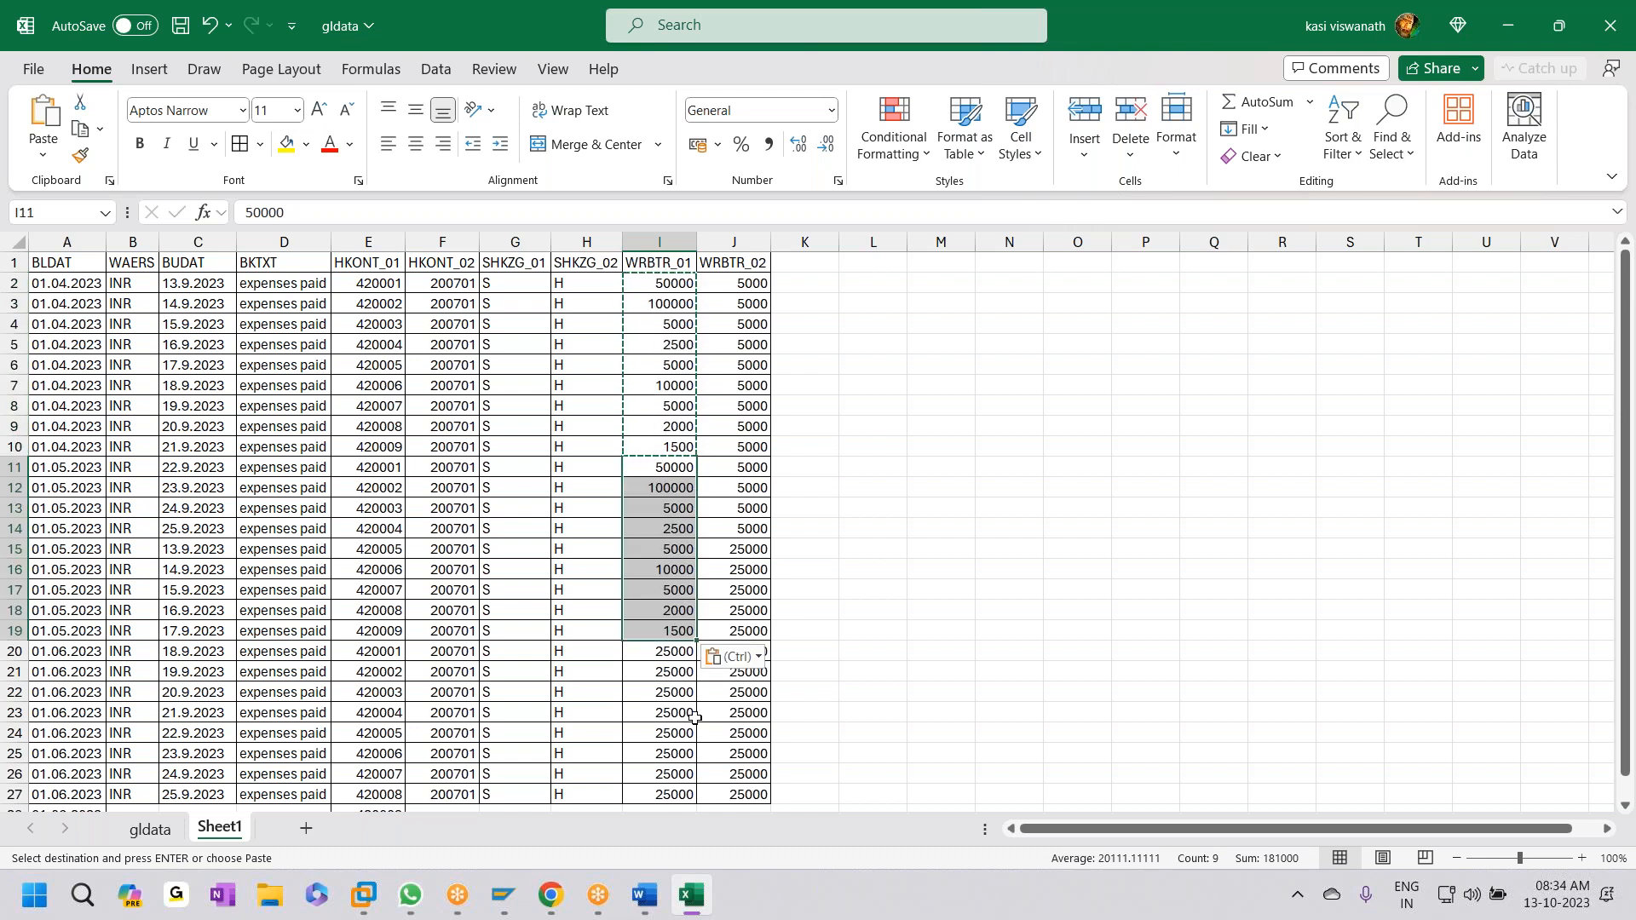
{"action": "left_click", "coordinate": [674, 653]}
{"action": "key", "text": "ctrl+v"}
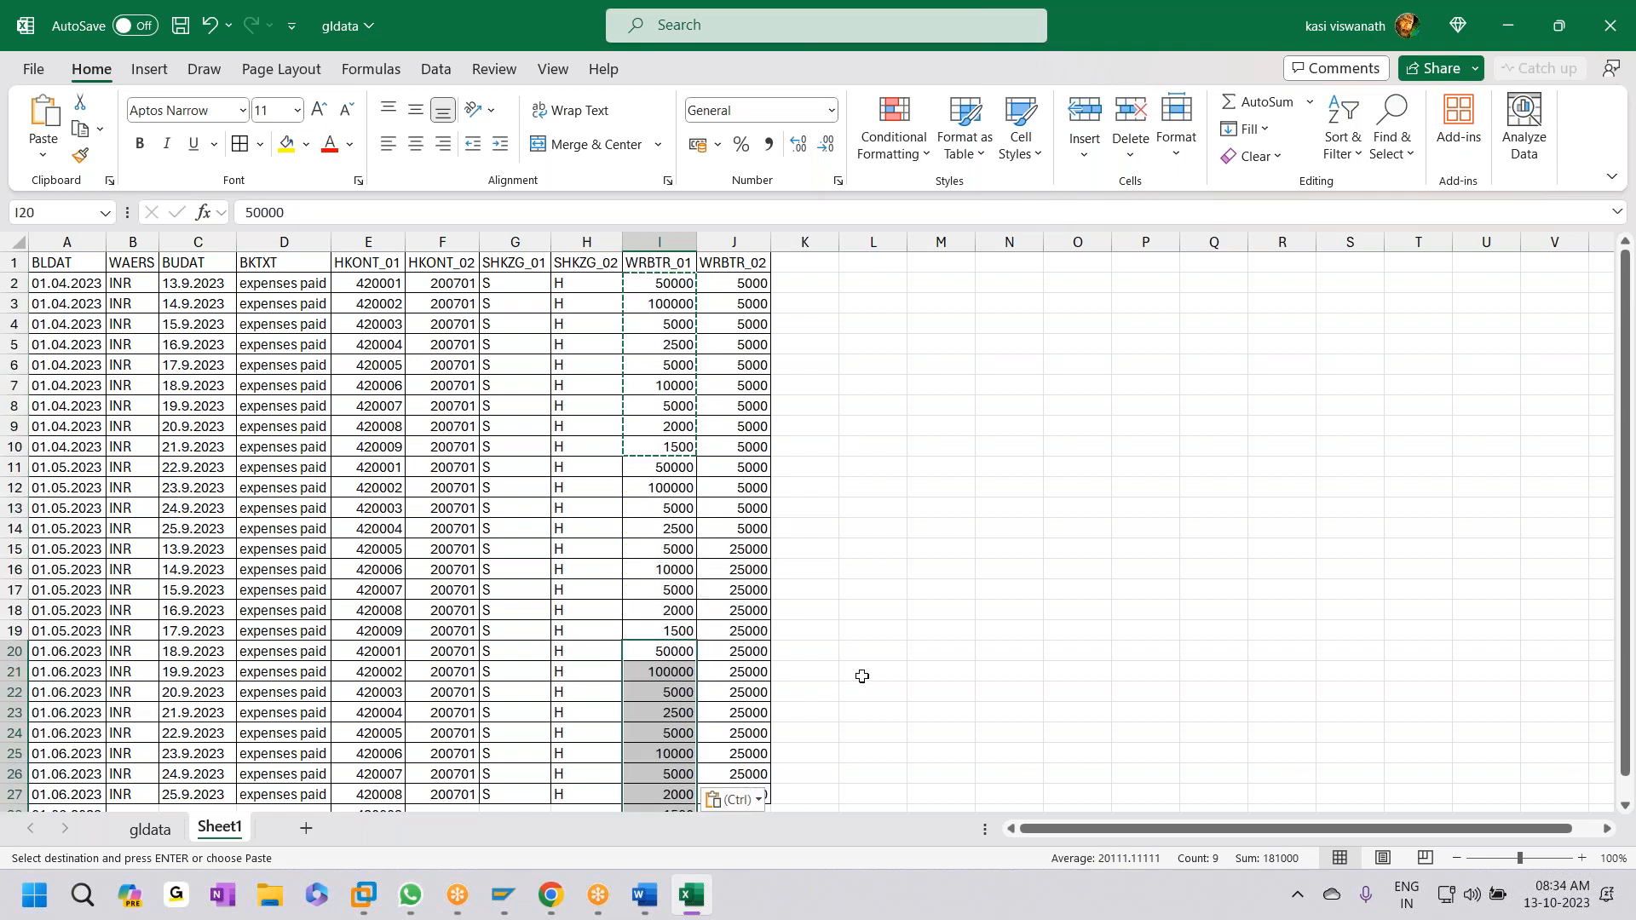
{"action": "scroll", "coordinate": [868, 674], "scroll_direction": "down", "scroll_amount": 1}
{"action": "scroll", "coordinate": [852, 701], "scroll_direction": "down", "scroll_amount": 1}
{"action": "scroll", "coordinate": [852, 701], "scroll_direction": "up", "scroll_amount": 2}
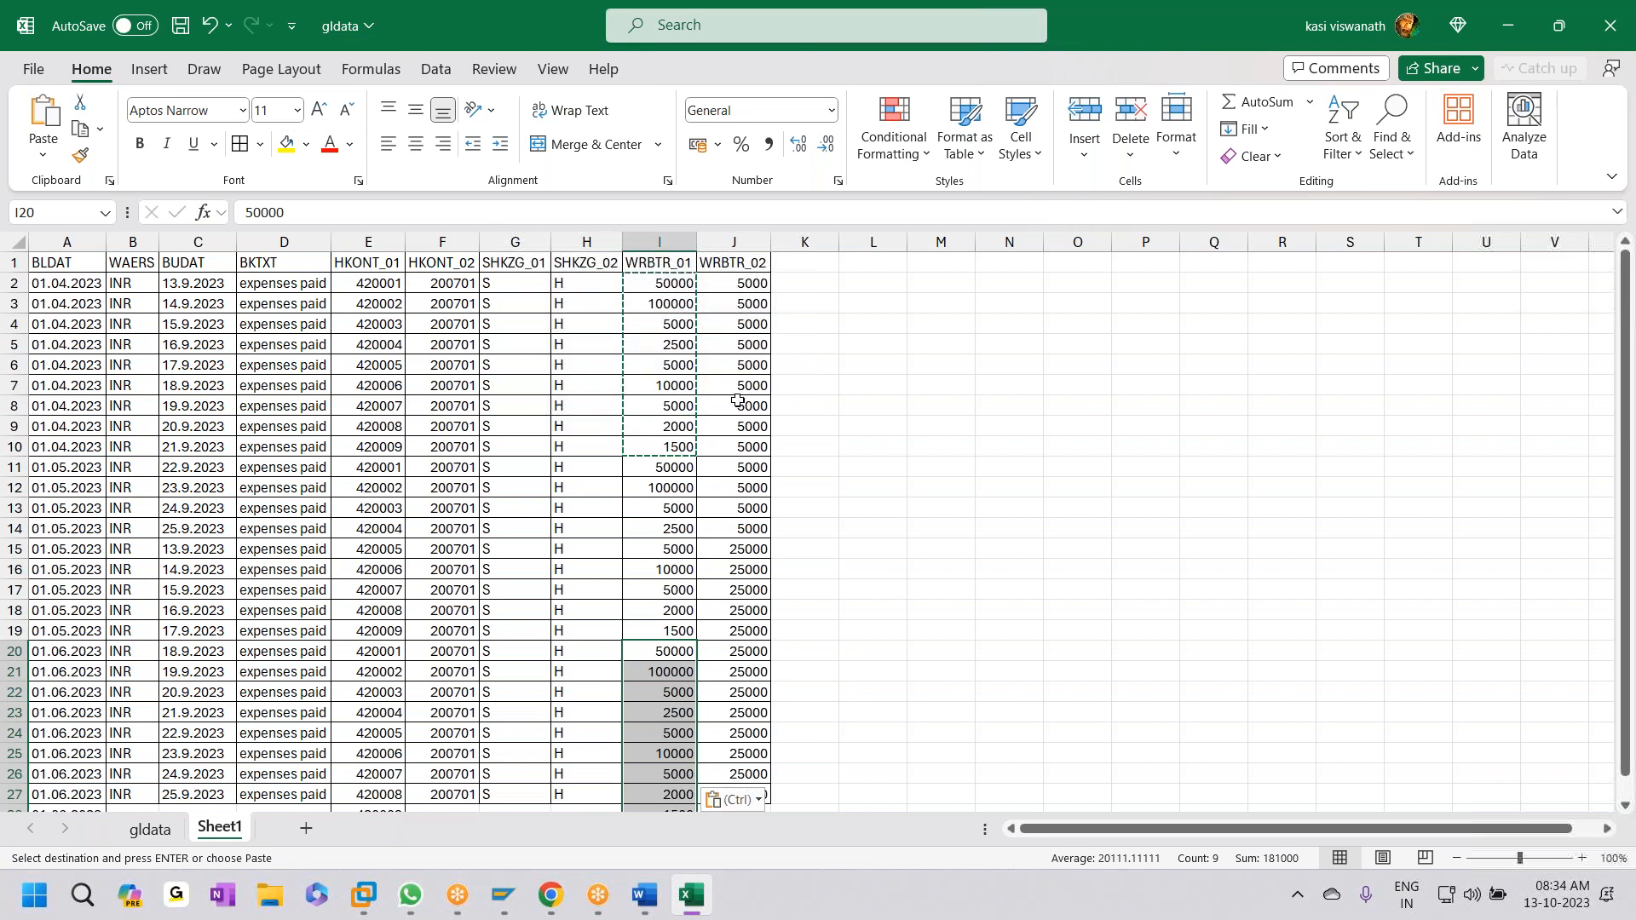
- Copy column I amounts I2:I28 into WRBTR_02 starting at J2
{"action": "left_click", "coordinate": [741, 286]}
{"action": "key", "text": "shift+Down"}
{"action": "key", "text": "shift+Down"}
{"action": "key", "text": "shift+Down"}
{"action": "key", "text": "shift+Down"}
{"action": "key", "text": "shift+Down"}
{"action": "key", "text": "shift+Down"}
{"action": "key", "text": "shift+Down"}
{"action": "key", "text": "shift+Down"}
{"action": "key", "text": "shift+Down"}
{"action": "key", "text": "shift+Down"}
{"action": "key", "text": "shift+Down"}
{"action": "key", "text": "shift+Down"}
{"action": "key", "text": "shift+Down"}
{"action": "key", "text": "shift+Down"}
{"action": "key", "text": "shift+Down"}
{"action": "key", "text": "shift+Down"}
{"action": "key", "text": "shift+Down"}
{"action": "key", "text": "shift+Down"}
{"action": "key", "text": "shift+Down"}
{"action": "key", "text": "shift+Down"}
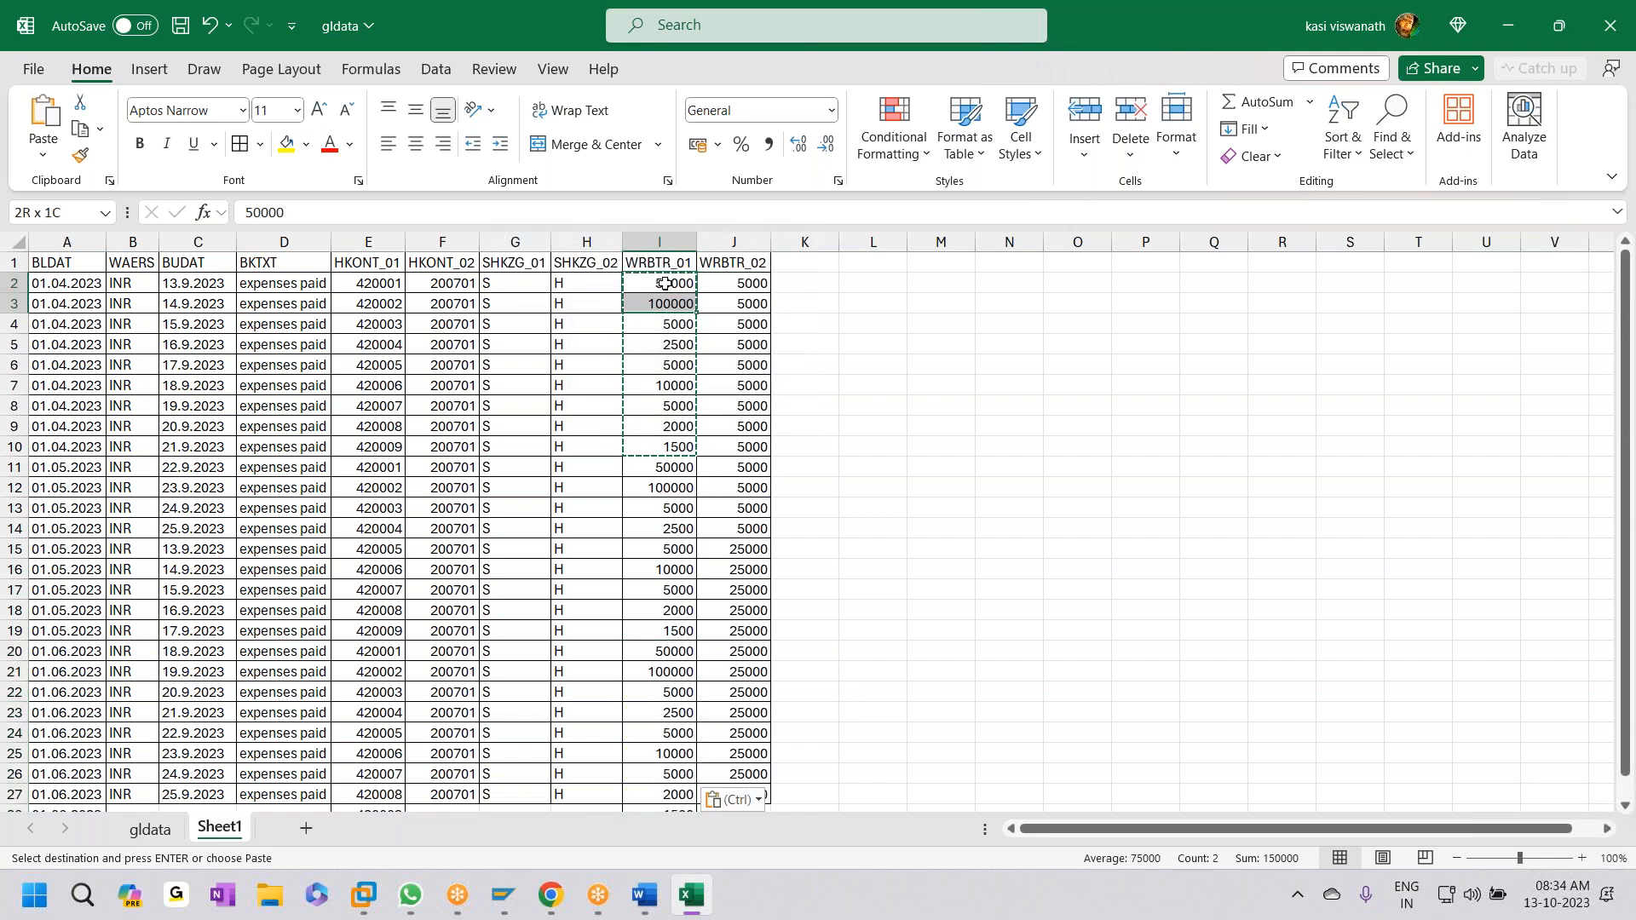
{"action": "key", "text": "shift+Down"}
{"action": "key", "text": "shift+Down"}
{"action": "key", "text": "shift+Down"}
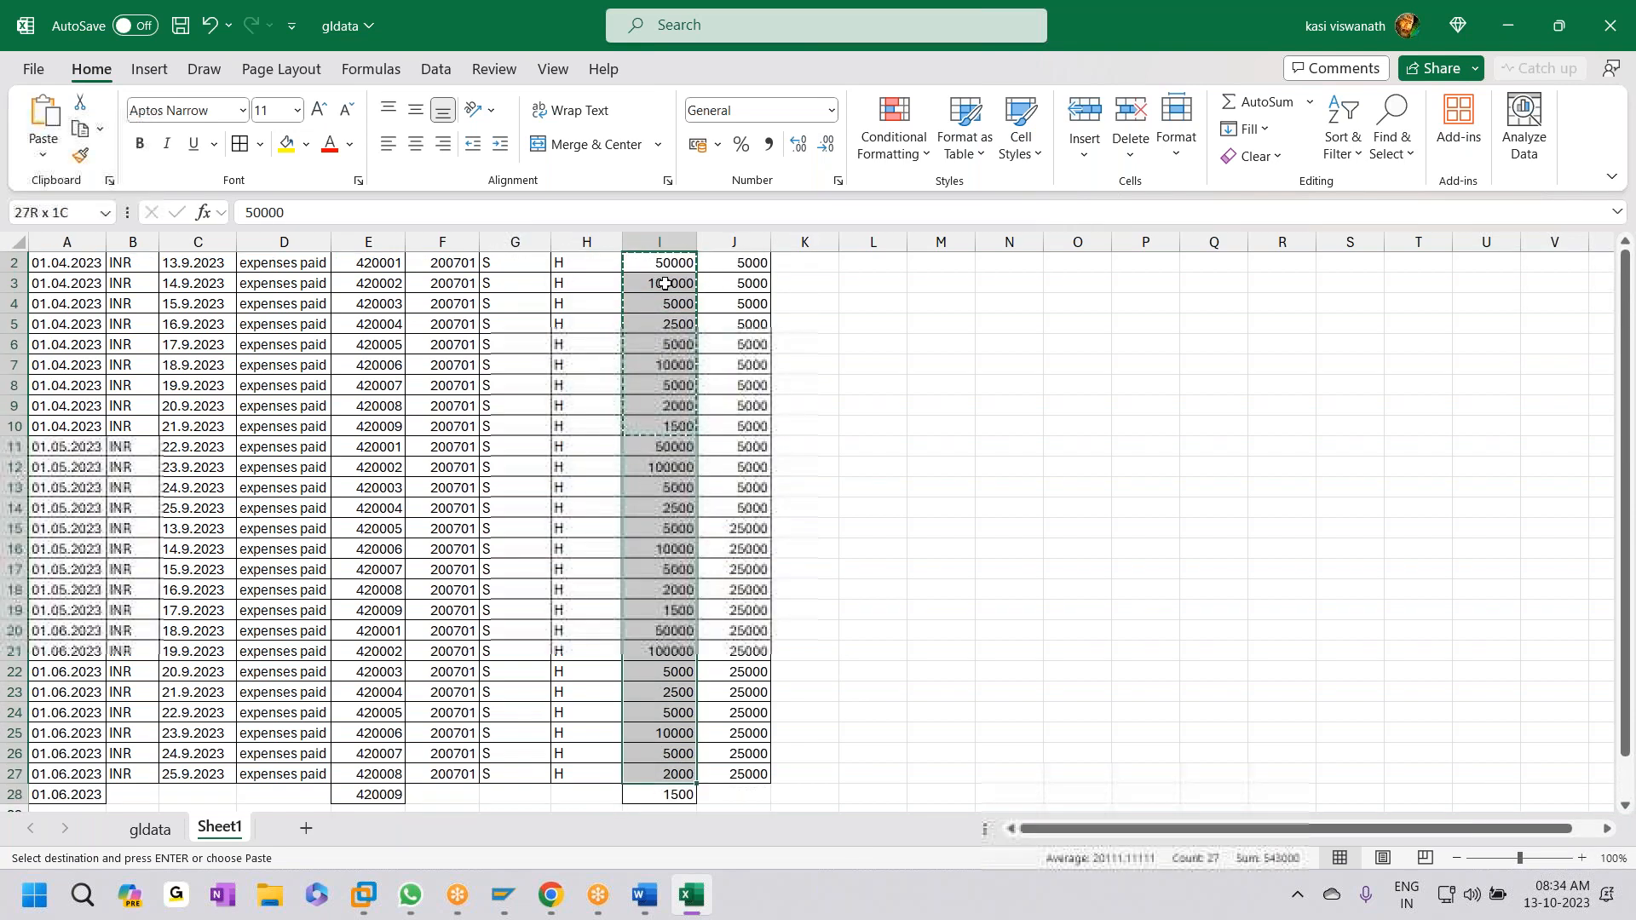
{"action": "scroll", "coordinate": [665, 284], "scroll_direction": "up", "scroll_amount": 3}
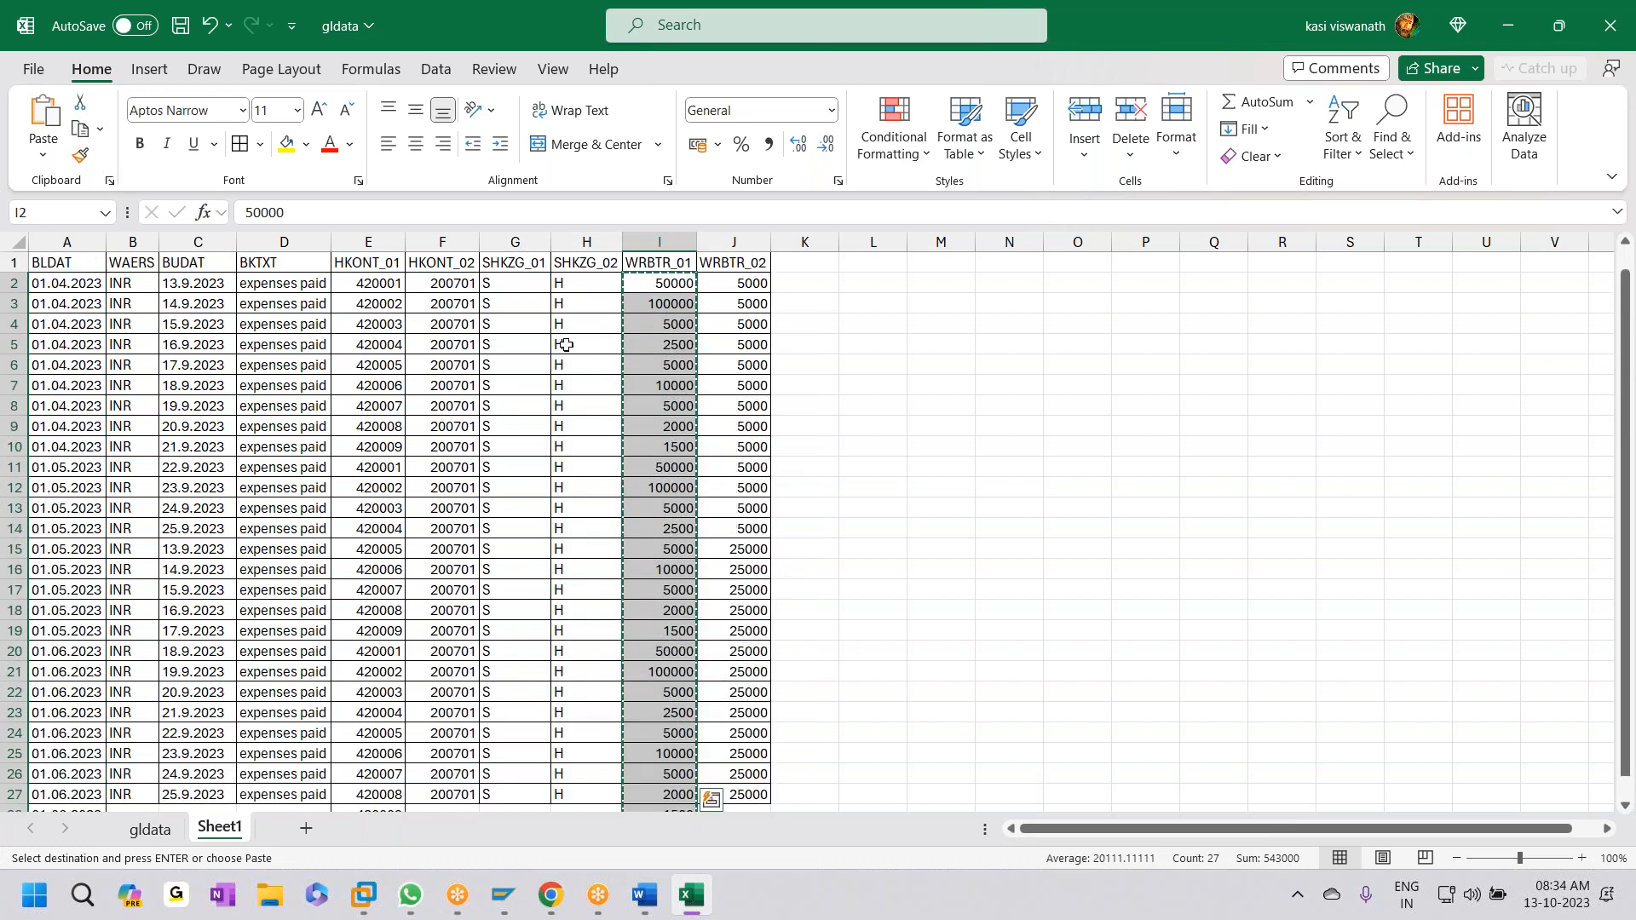
{"action": "left_click", "coordinate": [732, 289]}
{"action": "key", "text": "ctrl+v"}
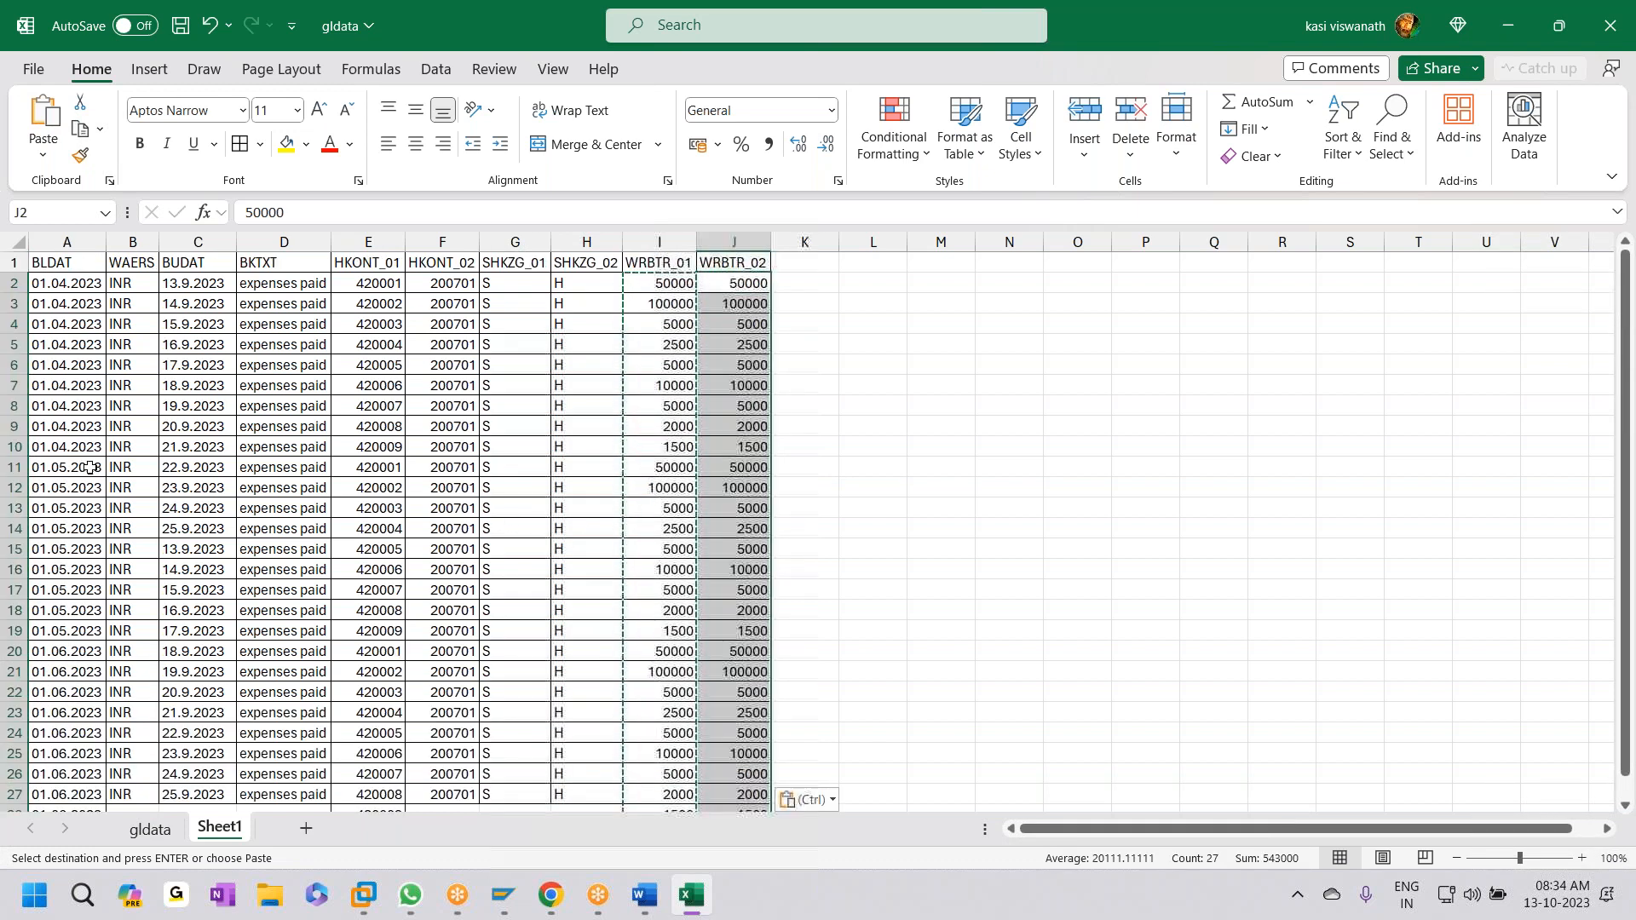
{"action": "left_click", "coordinate": [72, 289]}
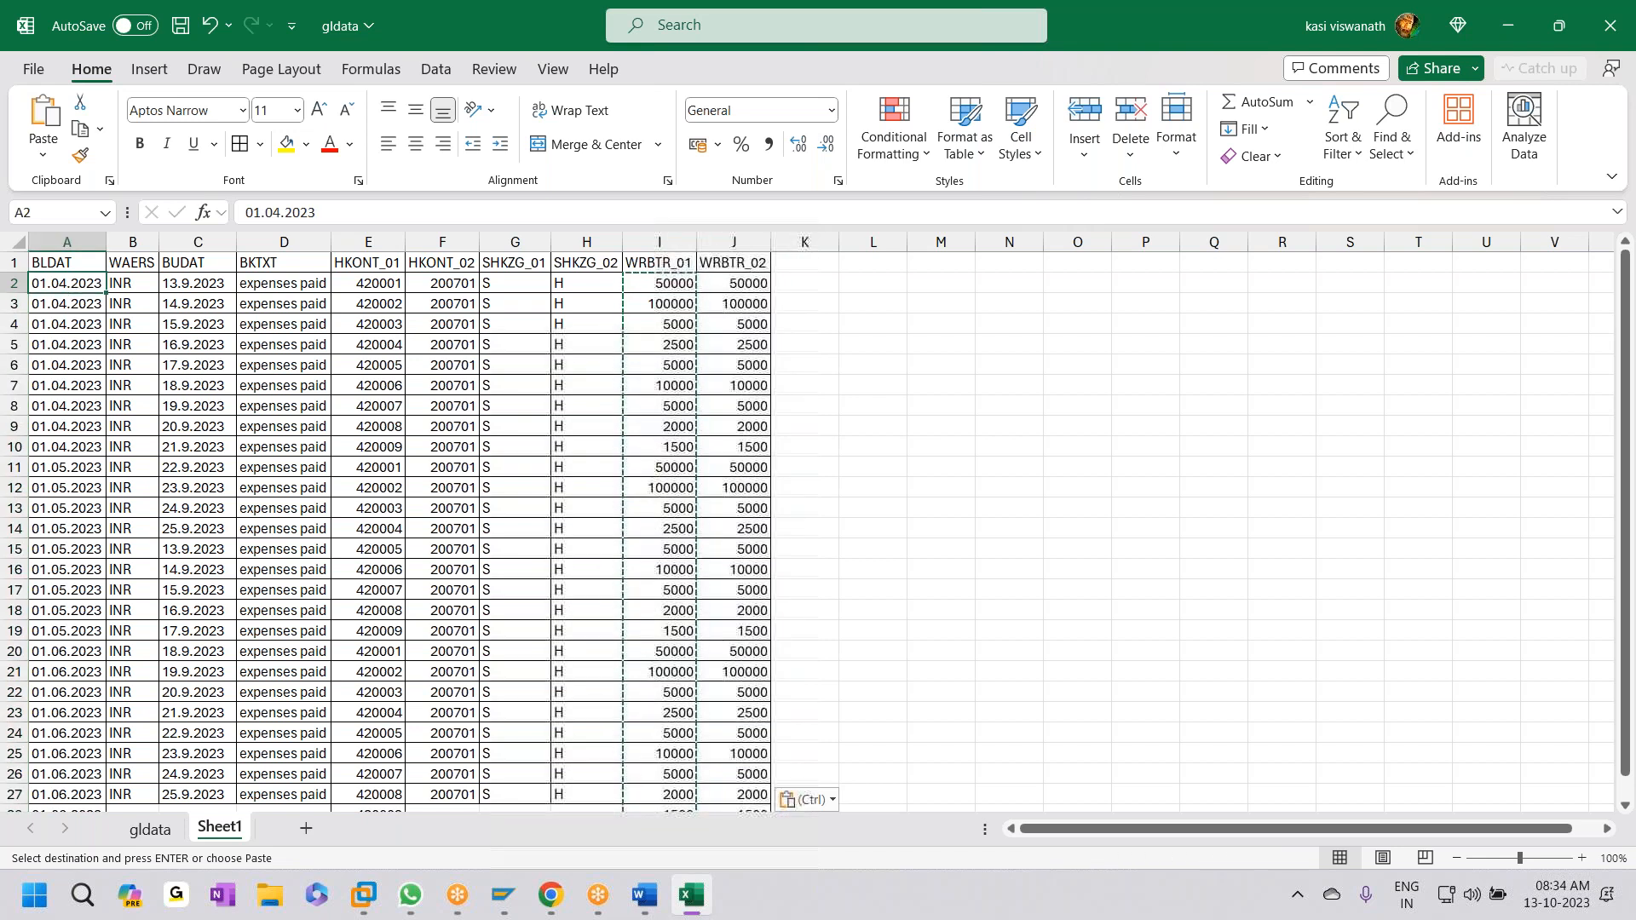
- Copy the BLDAT dates down to row 28 over the BUDAT column
{"action": "key", "text": "ctrl+shift+Down"}
{"action": "key", "text": "ctrl+c"}
{"action": "scroll", "coordinate": [72, 290], "scroll_direction": "up", "scroll_amount": 1}
{"action": "key", "text": "Right"}
{"action": "key", "text": "Right"}
{"action": "key", "text": "ctrl+v"}
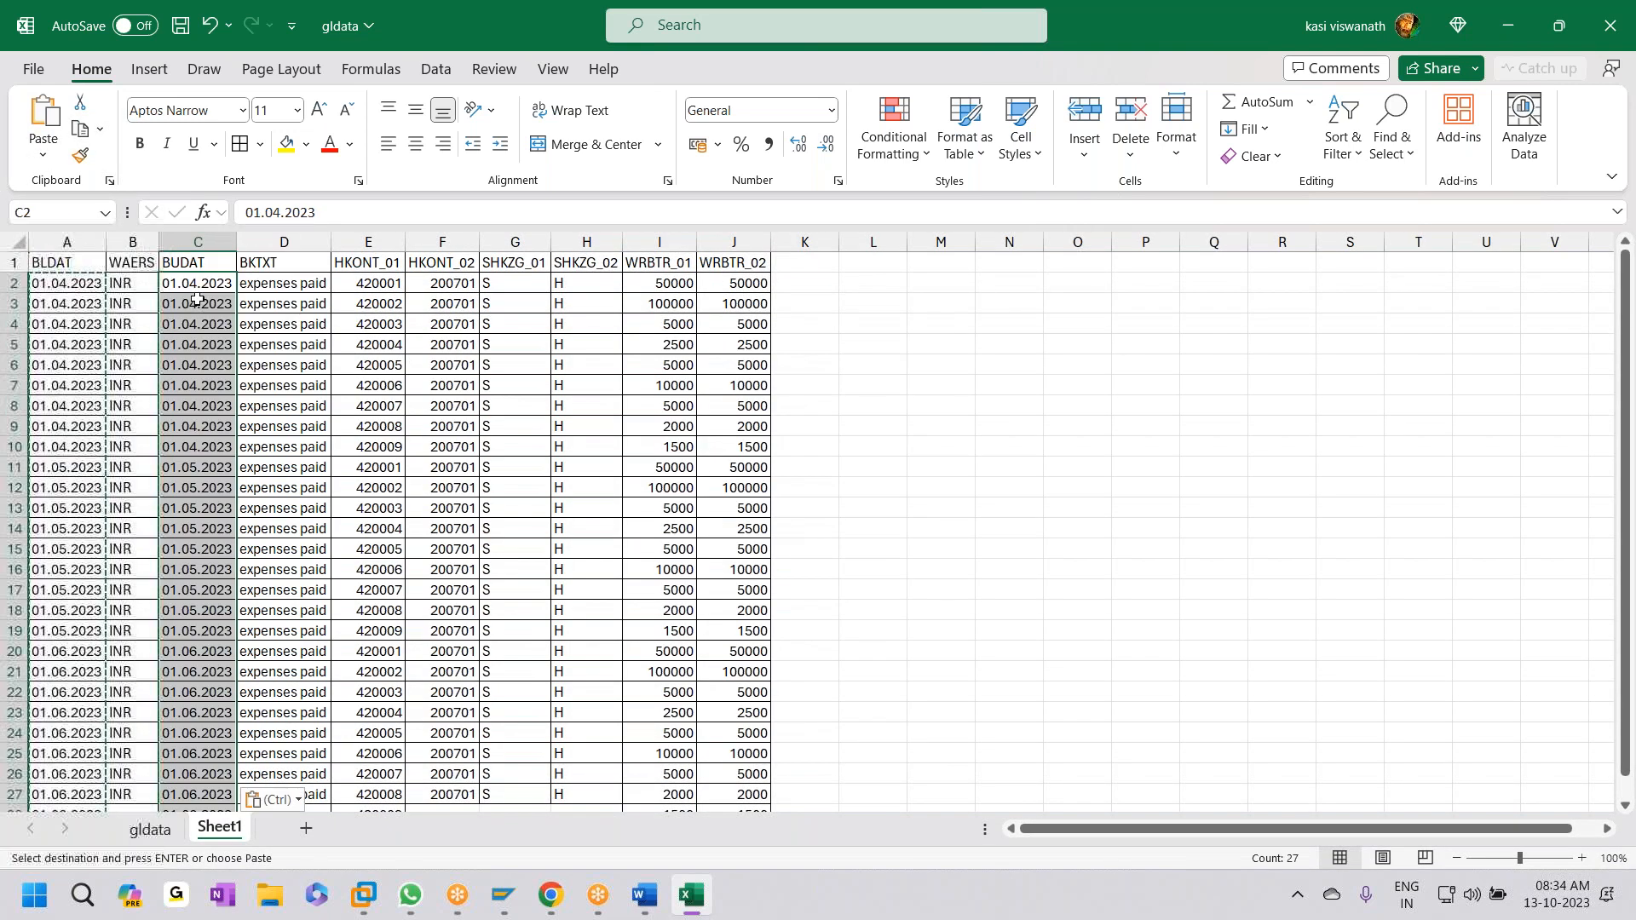
- Complete row 28 with INR, 200701, S, H and expenses paid, then save
{"action": "scroll", "coordinate": [208, 365], "scroll_direction": "down", "scroll_amount": 1}
{"action": "scroll", "coordinate": [208, 366], "scroll_direction": "down", "scroll_amount": 2}
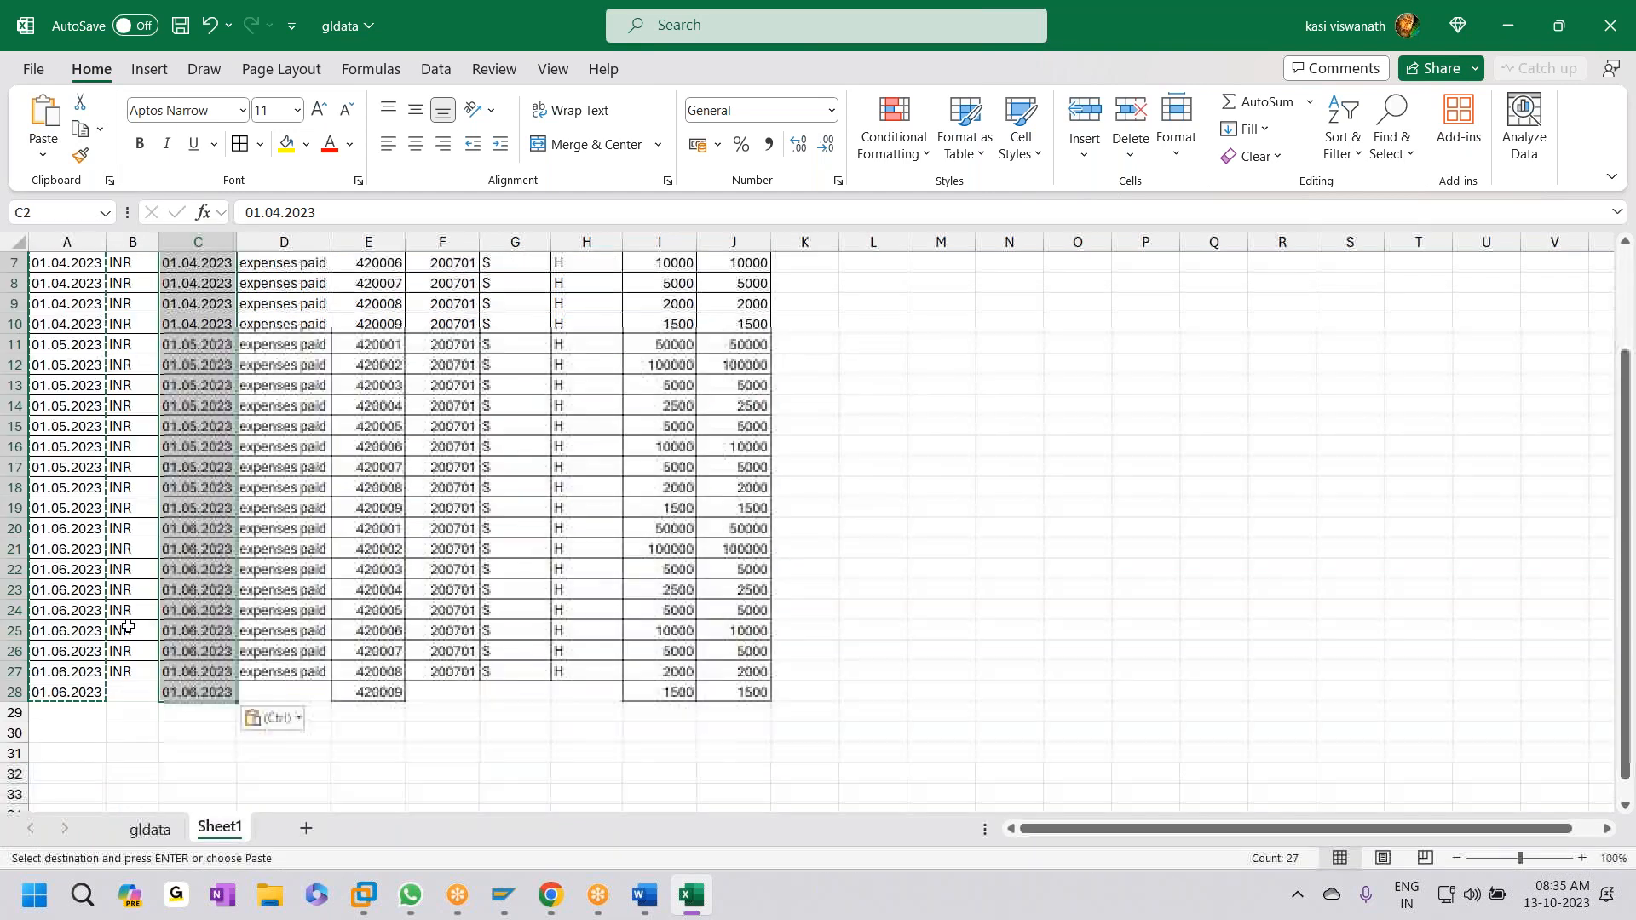
{"action": "left_click", "coordinate": [132, 692]}
{"action": "key", "text": "ctrl+d"}
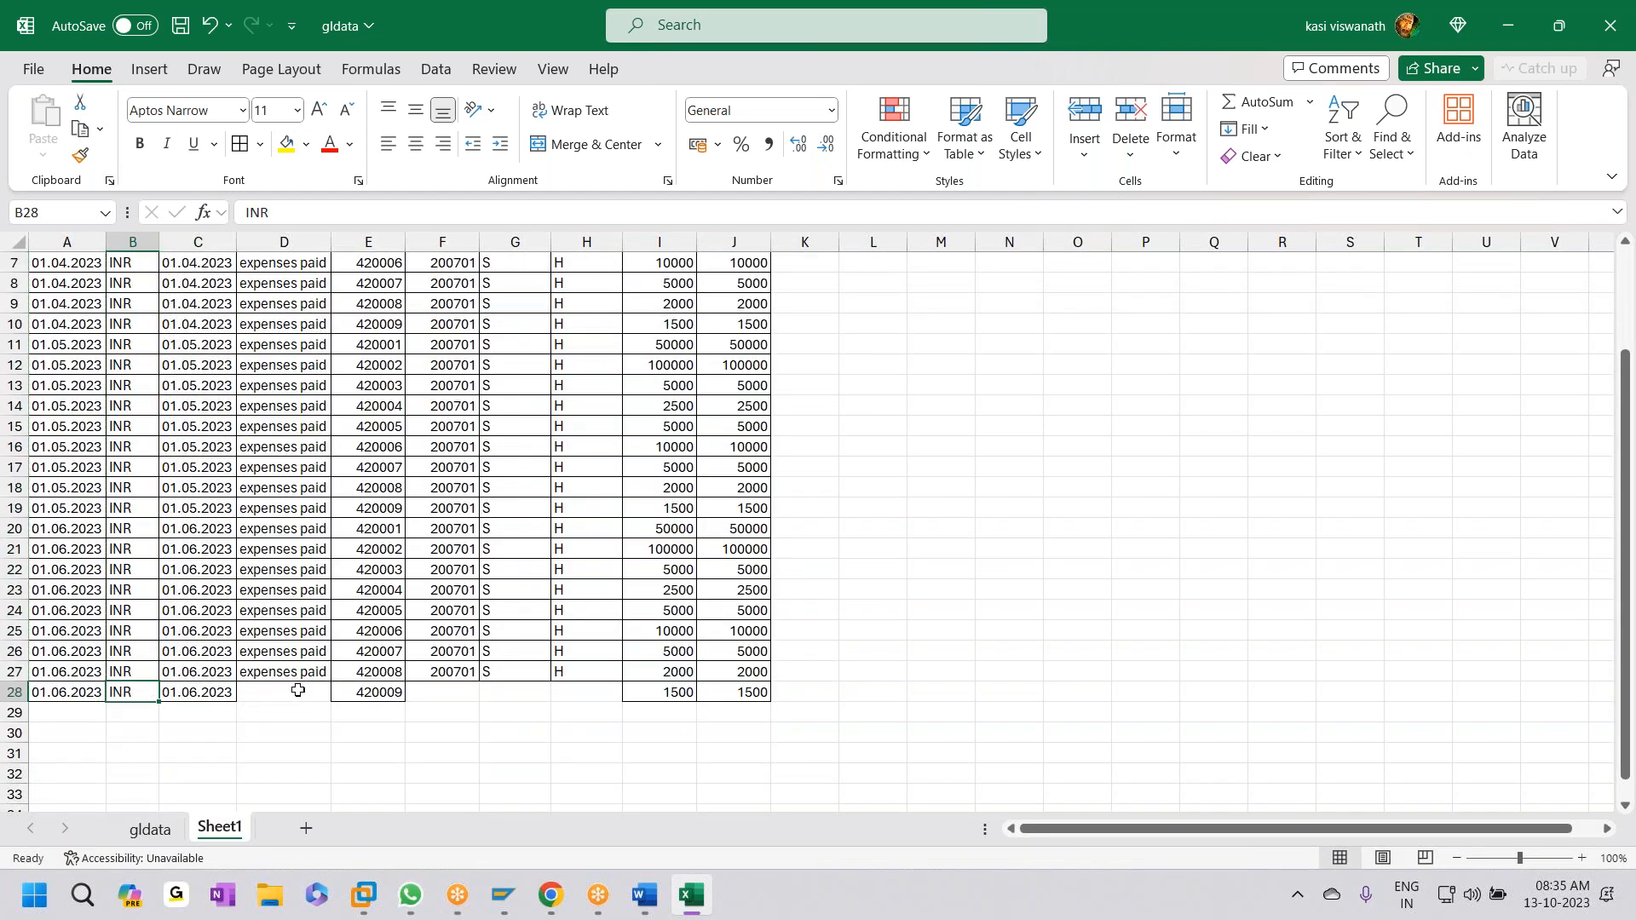
{"action": "left_click", "coordinate": [292, 692]}
{"action": "key", "text": "ctrl+s"}
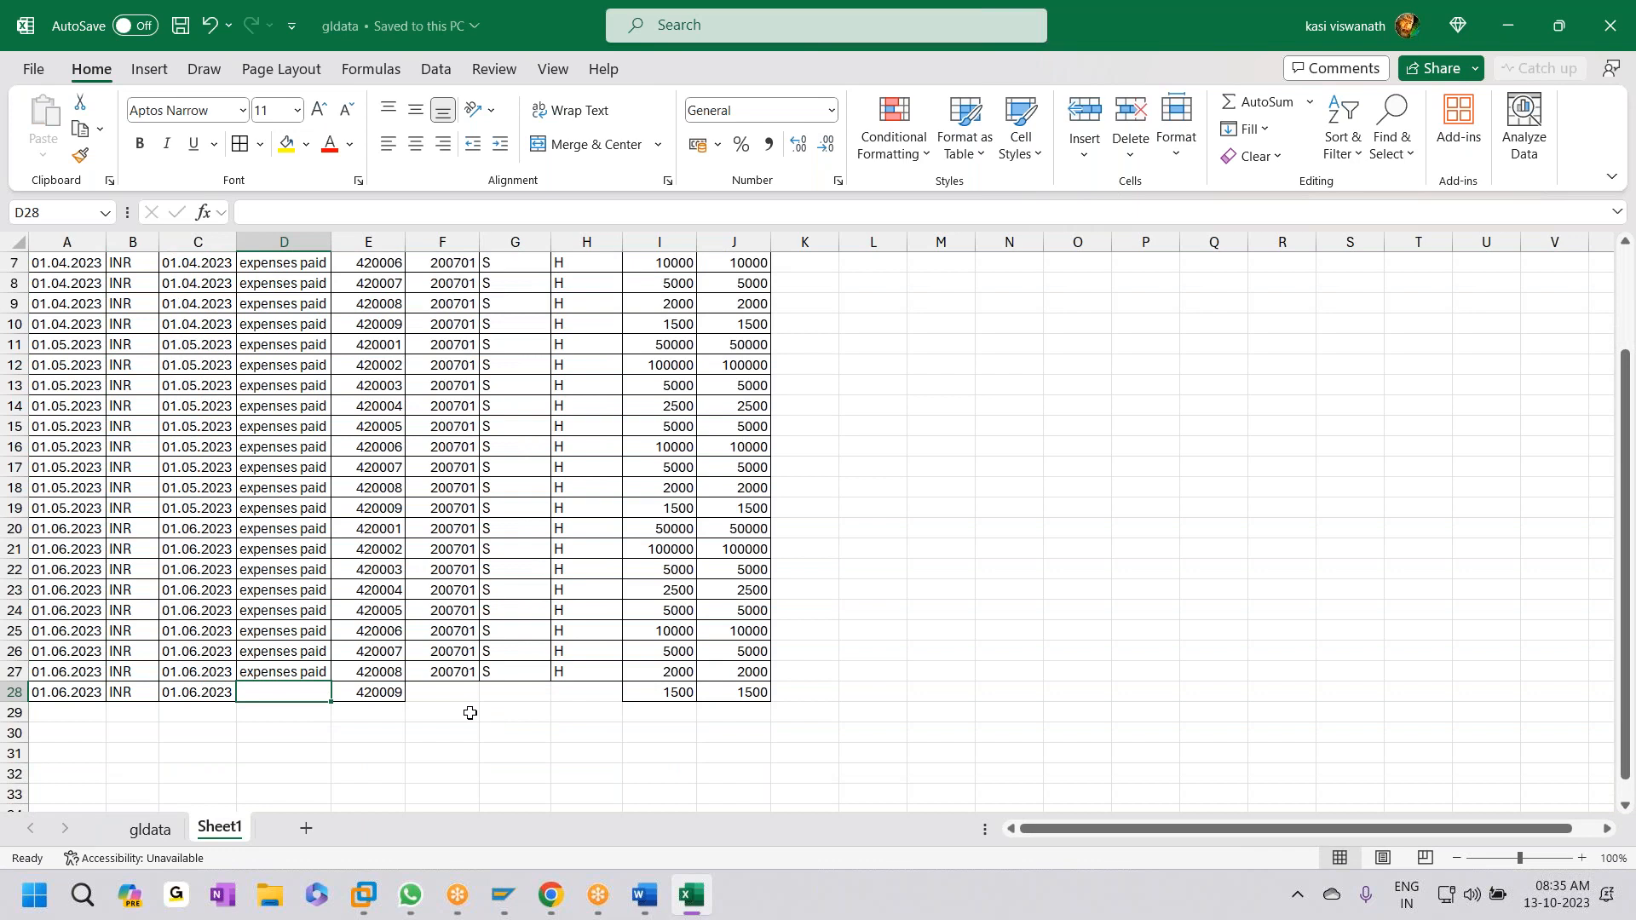
{"action": "left_click", "coordinate": [445, 689]}
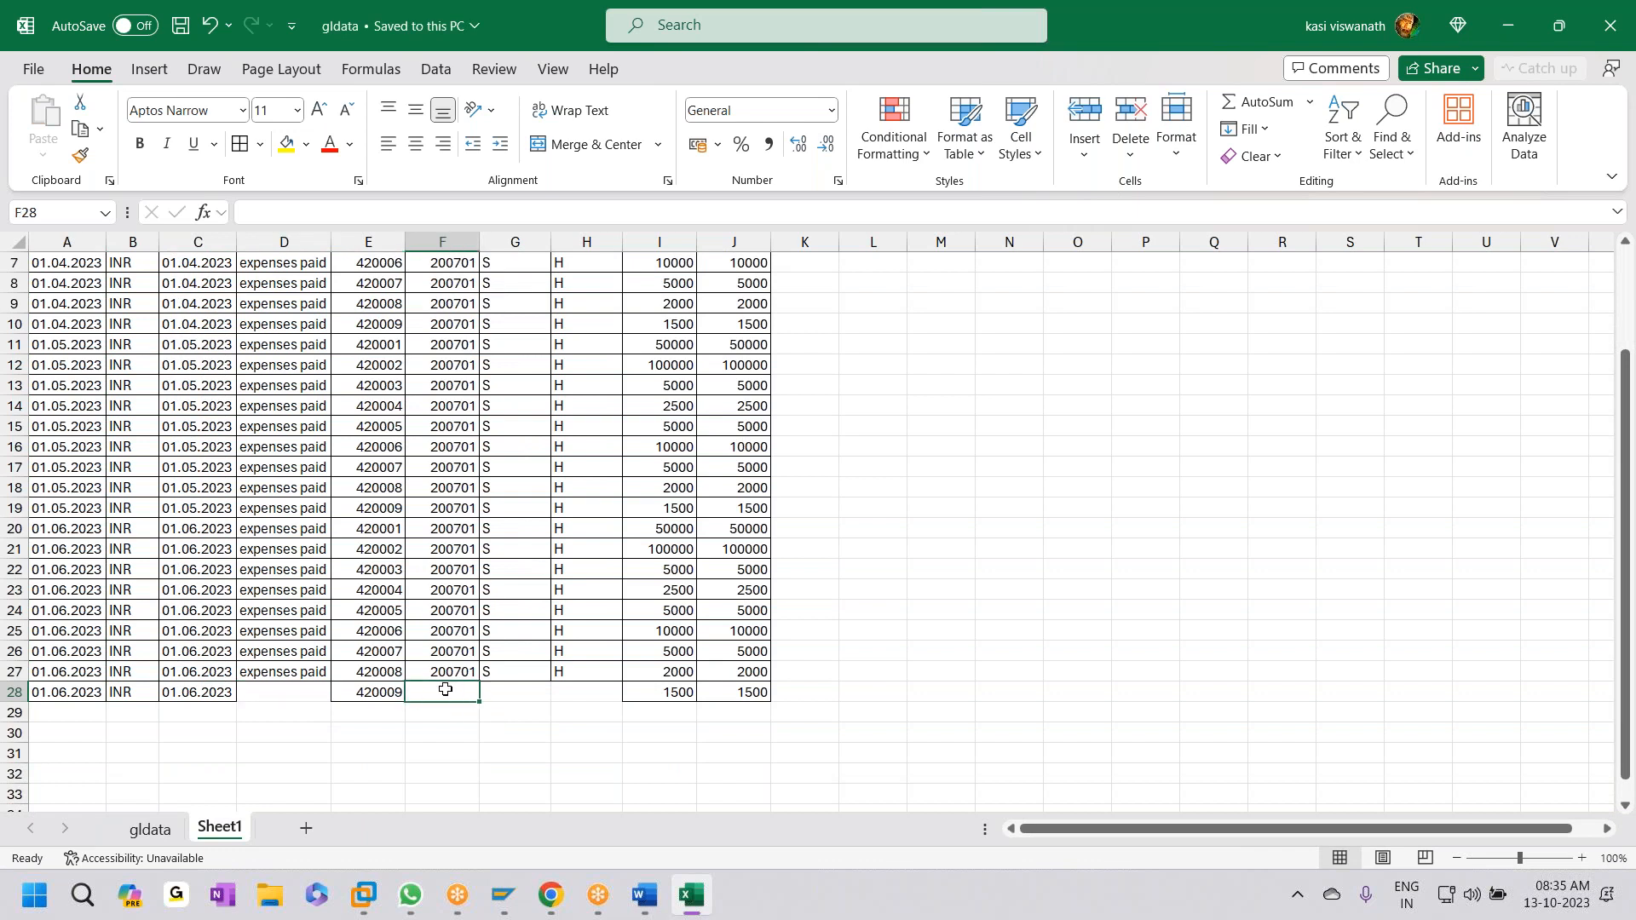
{"action": "key", "text": "shift+Right"}
{"action": "key", "text": "shift+Right"}
{"action": "key", "text": "ctrl+d"}
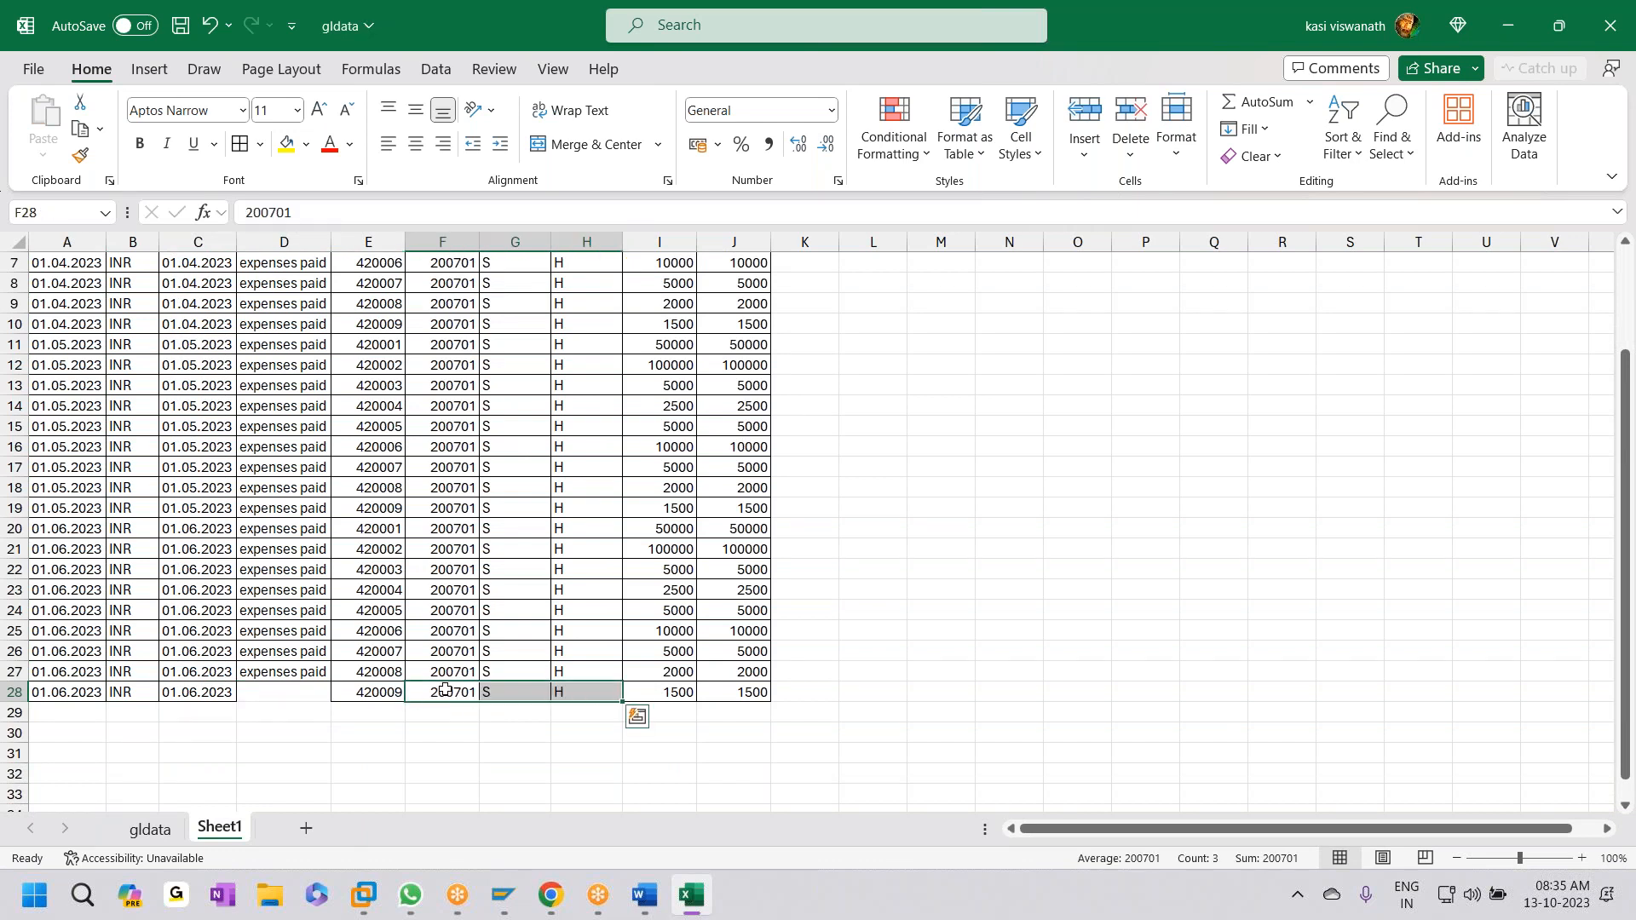
{"action": "key", "text": "ctrl+s"}
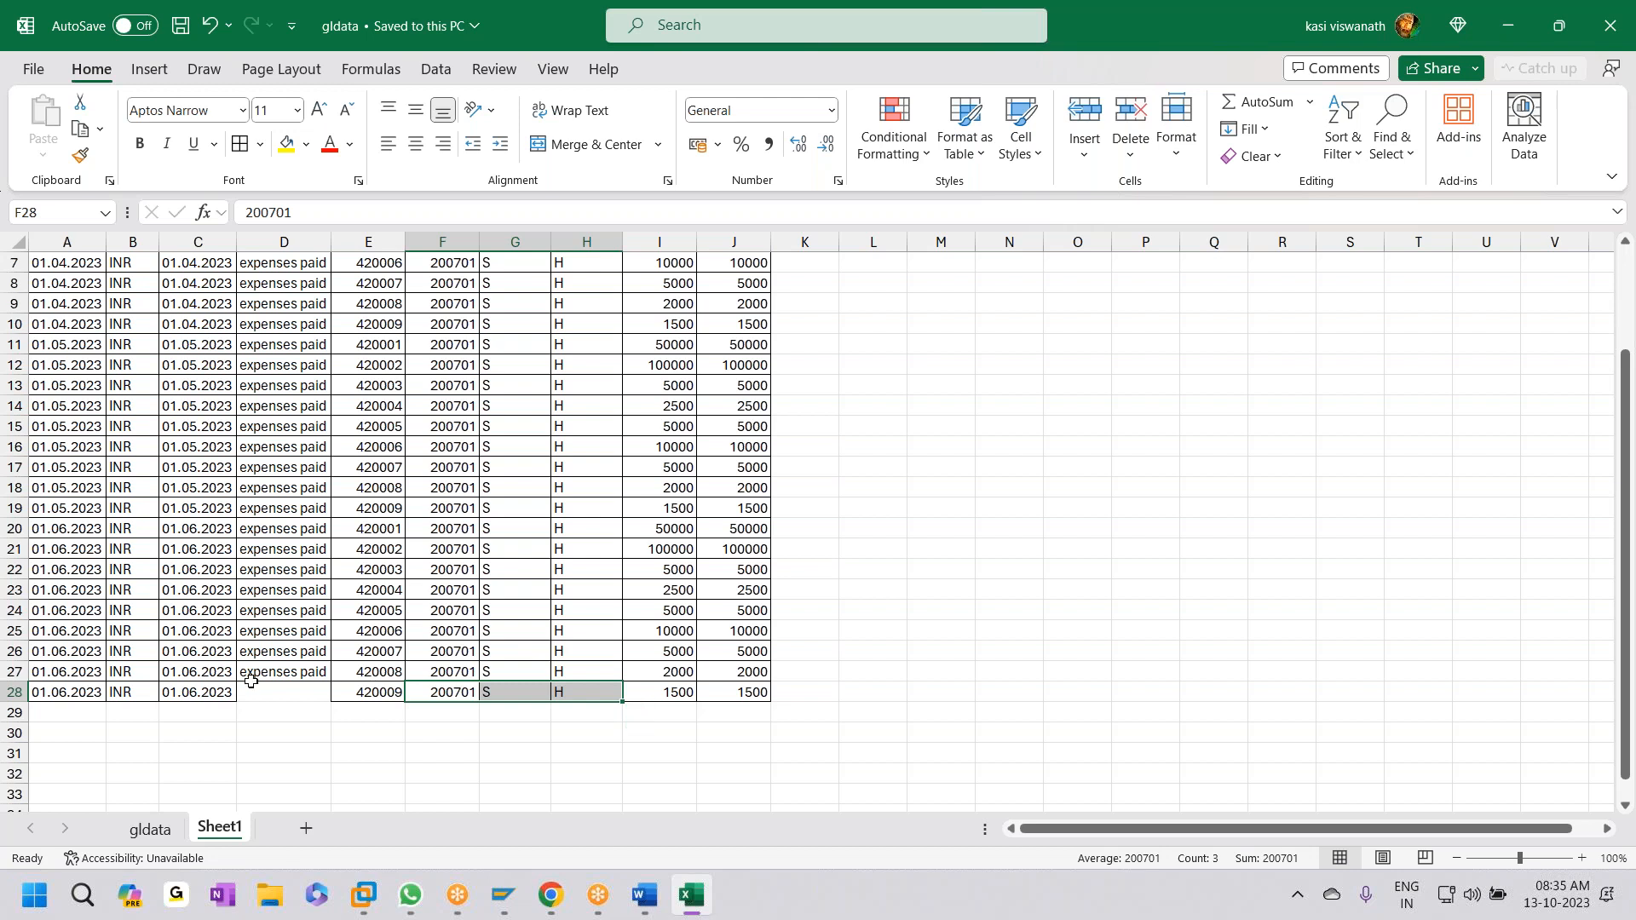
{"action": "left_click", "coordinate": [271, 687]}
{"action": "key", "text": "ctrl+d"}
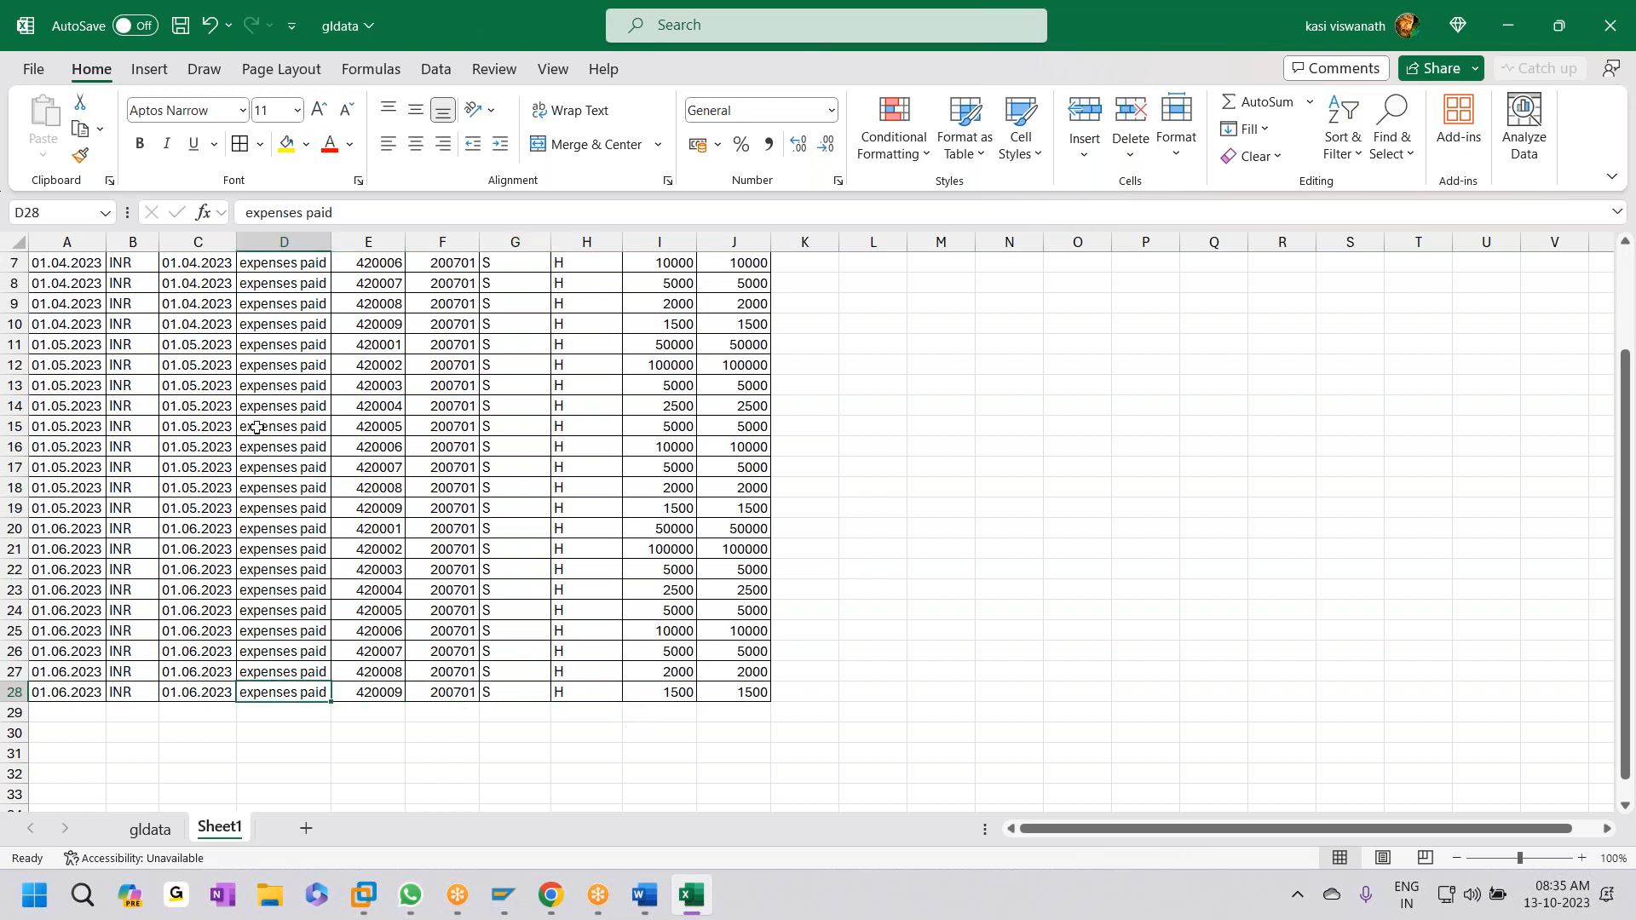
{"action": "key", "text": "ctrl+s"}
- Copy data rows A2:J28 without headers and minimize Excel
{"action": "scroll", "coordinate": [288, 575], "scroll_direction": "up", "scroll_amount": 2}
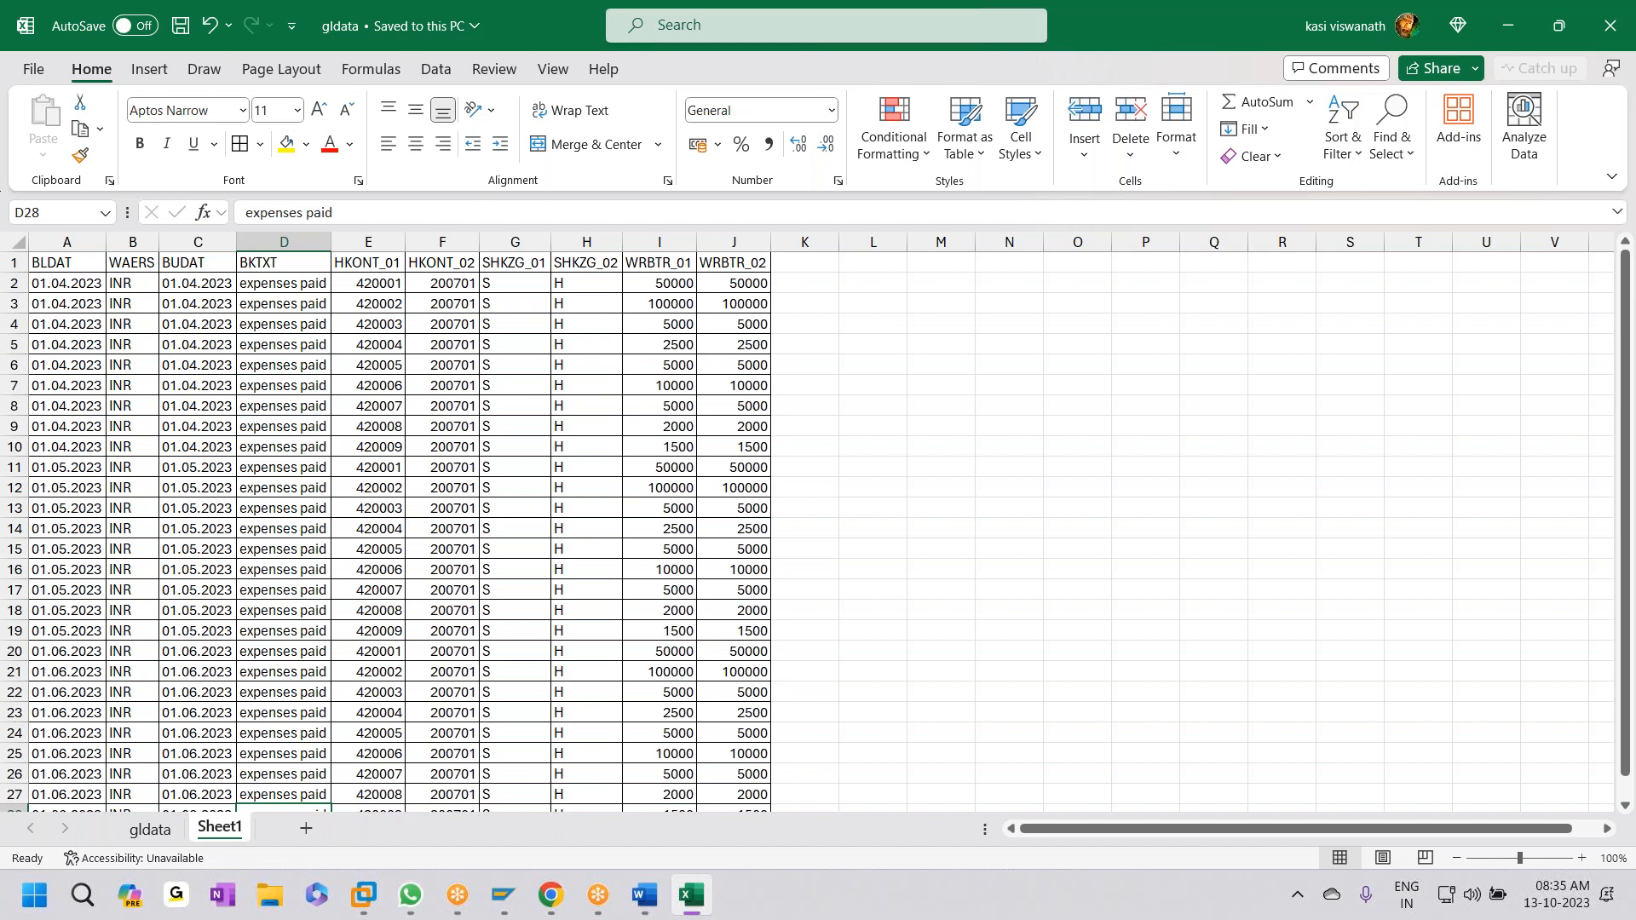
{"action": "left_click", "coordinate": [37, 286]}
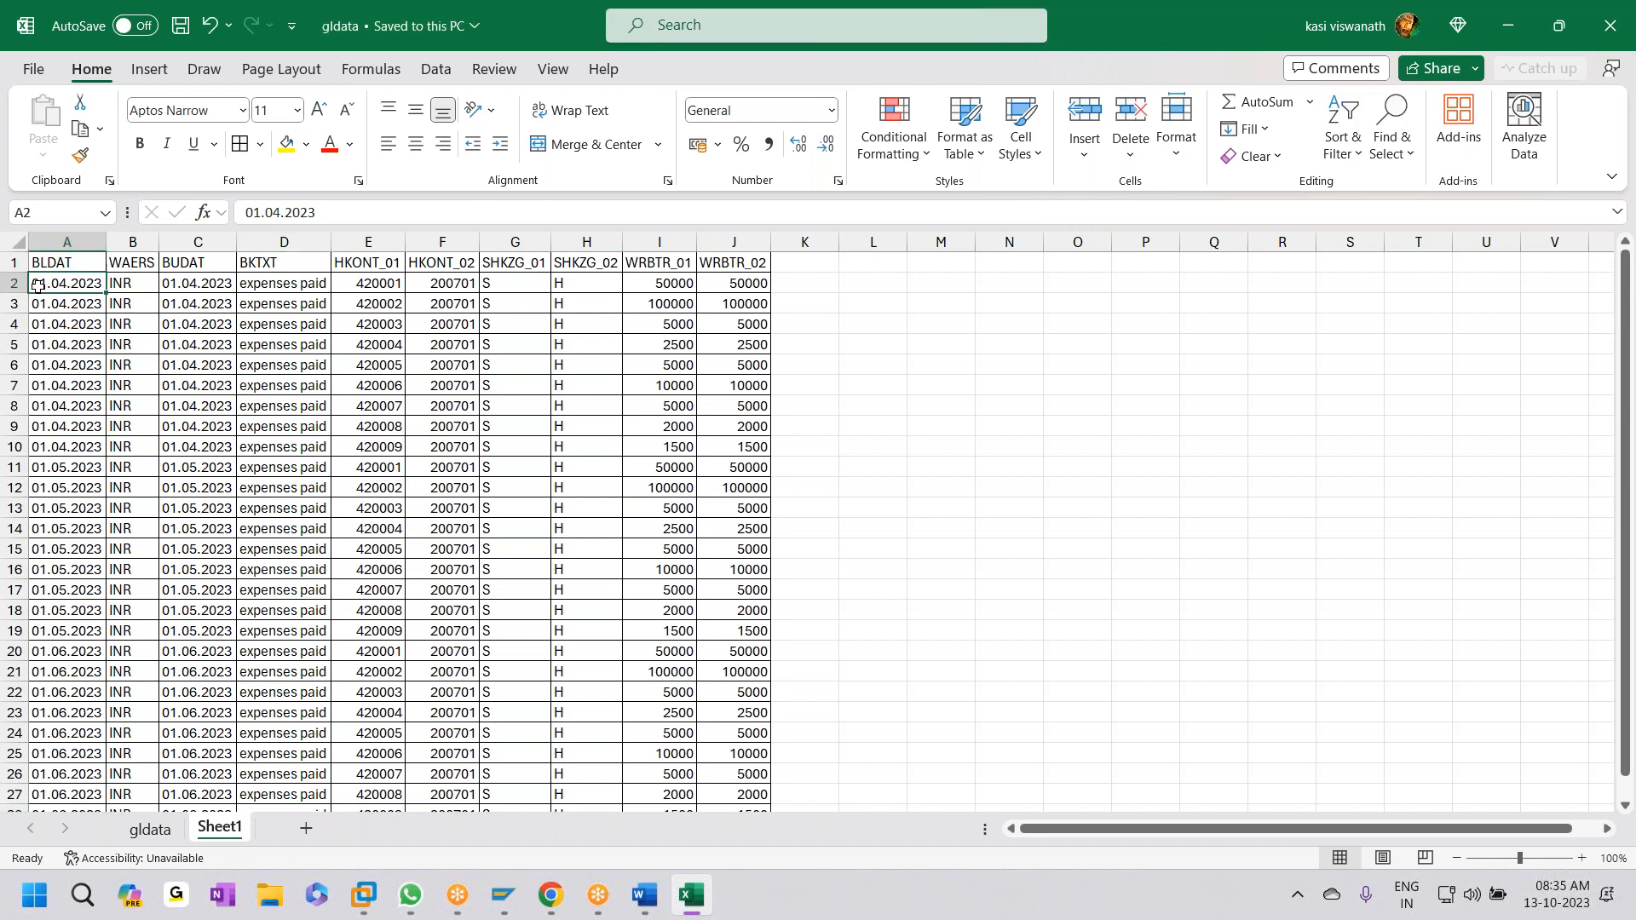
{"action": "key", "text": "shift+Right"}
{"action": "key", "text": "shift+Right"}
{"action": "key", "text": "shift+Right"}
{"action": "key", "text": "shift+Right"}
{"action": "key", "text": "shift+Right"}
{"action": "key", "text": "shift+Right"}
{"action": "key", "text": "shift+Right"}
{"action": "key", "text": "shift+Right"}
{"action": "key", "text": "shift+Right"}
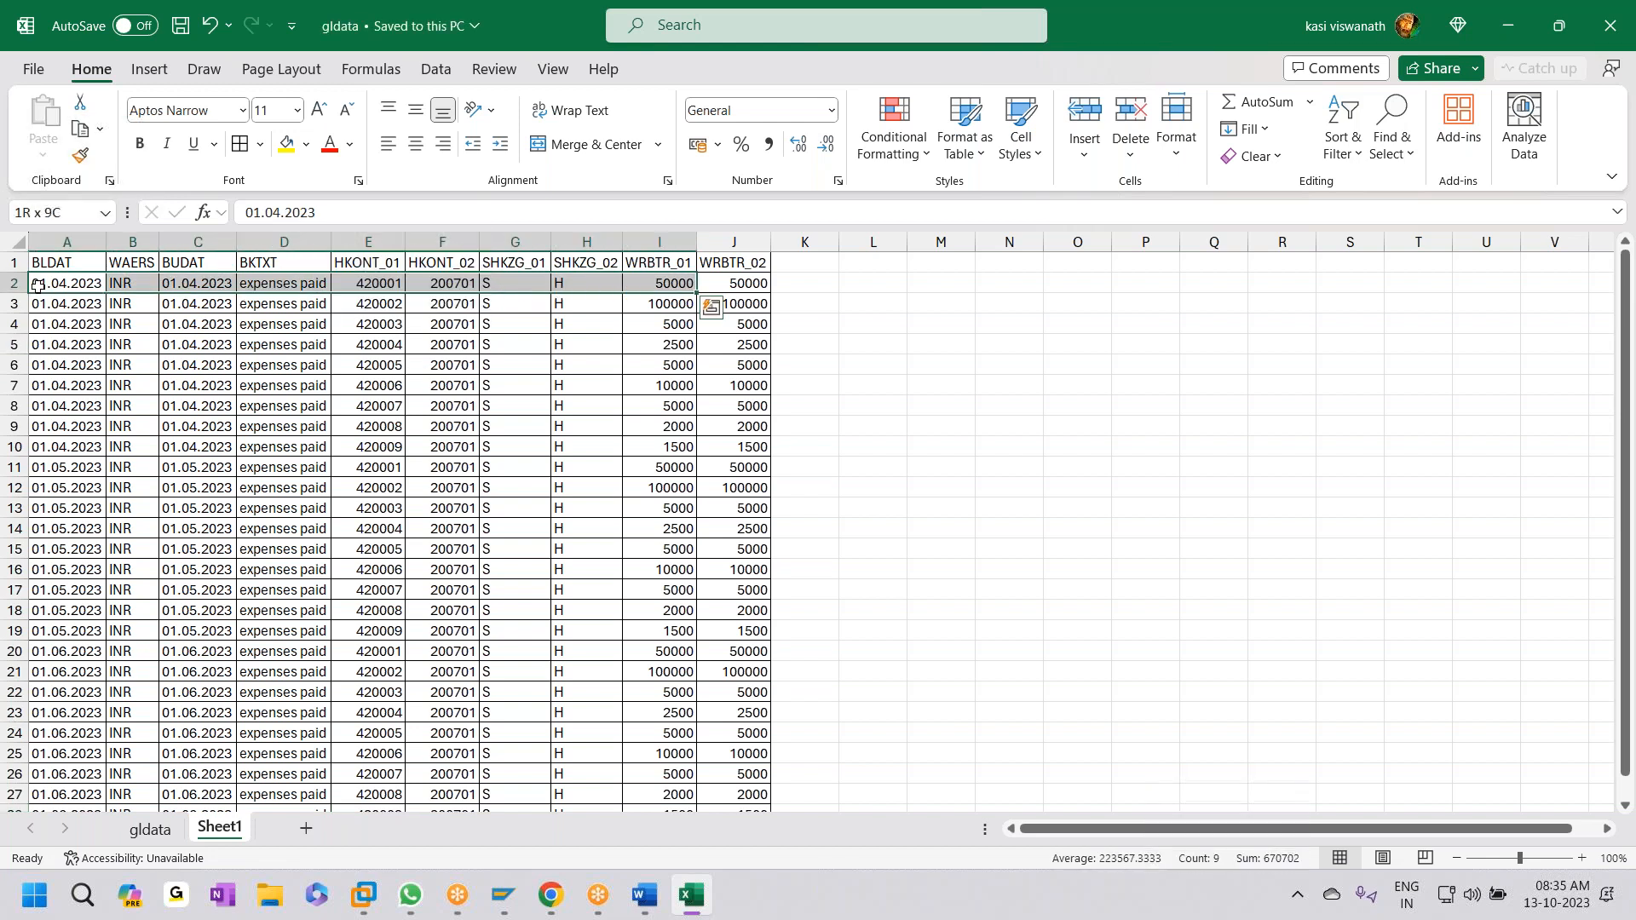
{"action": "key", "text": "ctrl+shift+Down"}
{"action": "key", "text": "ctrl+c"}
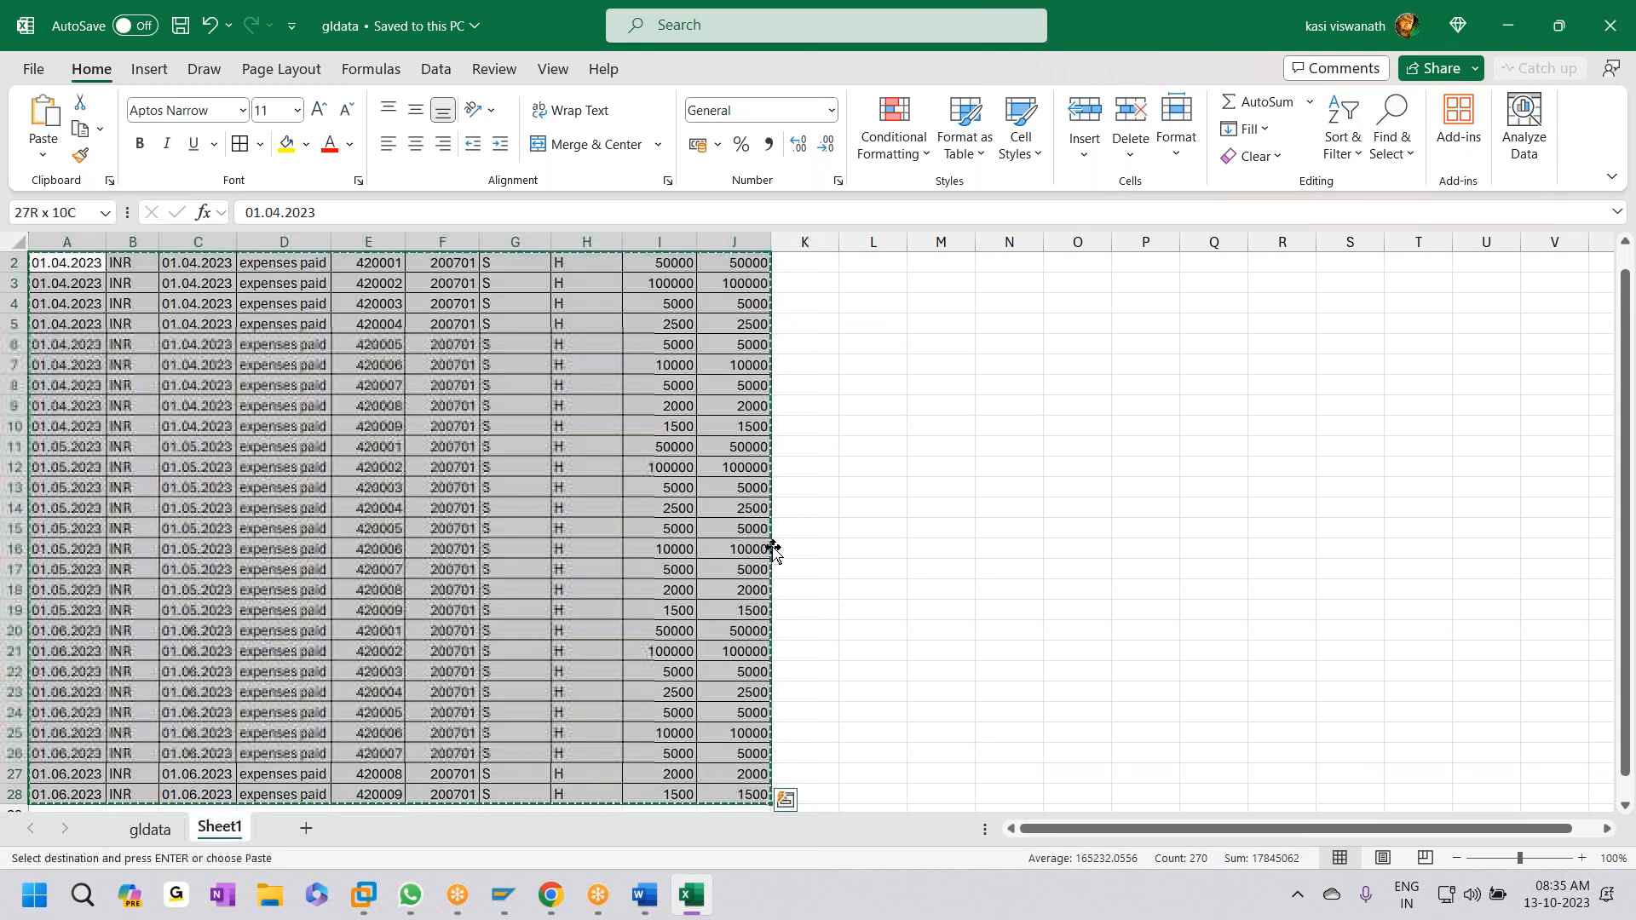
{"action": "left_click", "coordinate": [1512, 42]}
- Replace ZGHE0101.txt's September data with the 27 pasted April–June G/L rows, then save and close Notepad
{"action": "left_click", "coordinate": [1514, 31]}
{"action": "double_click", "coordinate": [280, 317]}
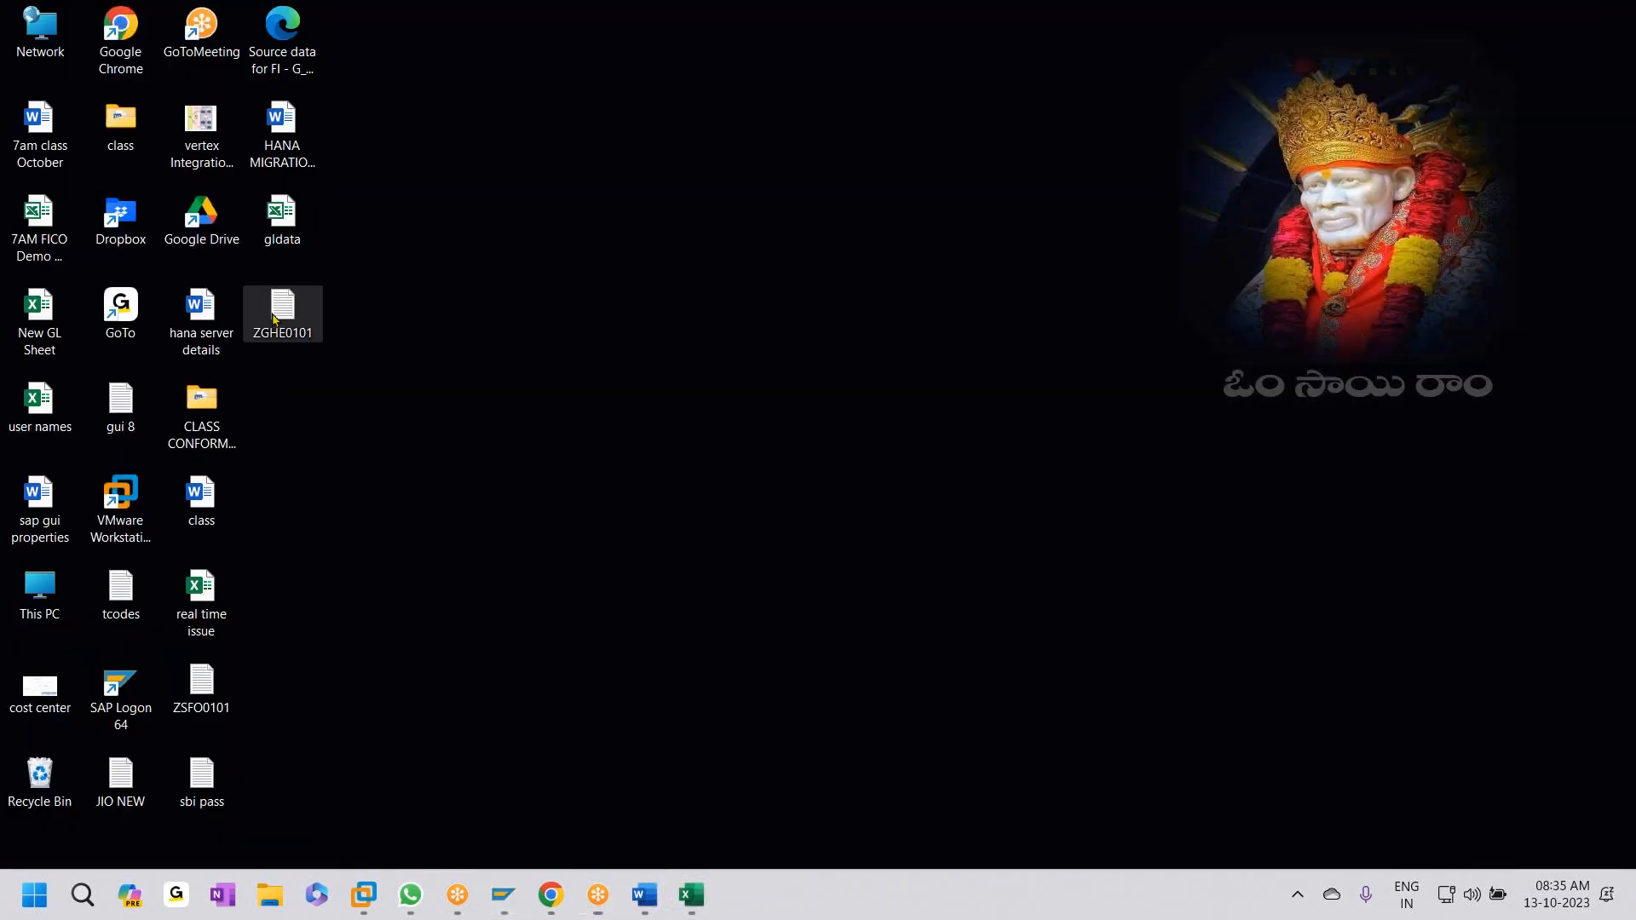
{"action": "key", "text": "ctrl+a"}
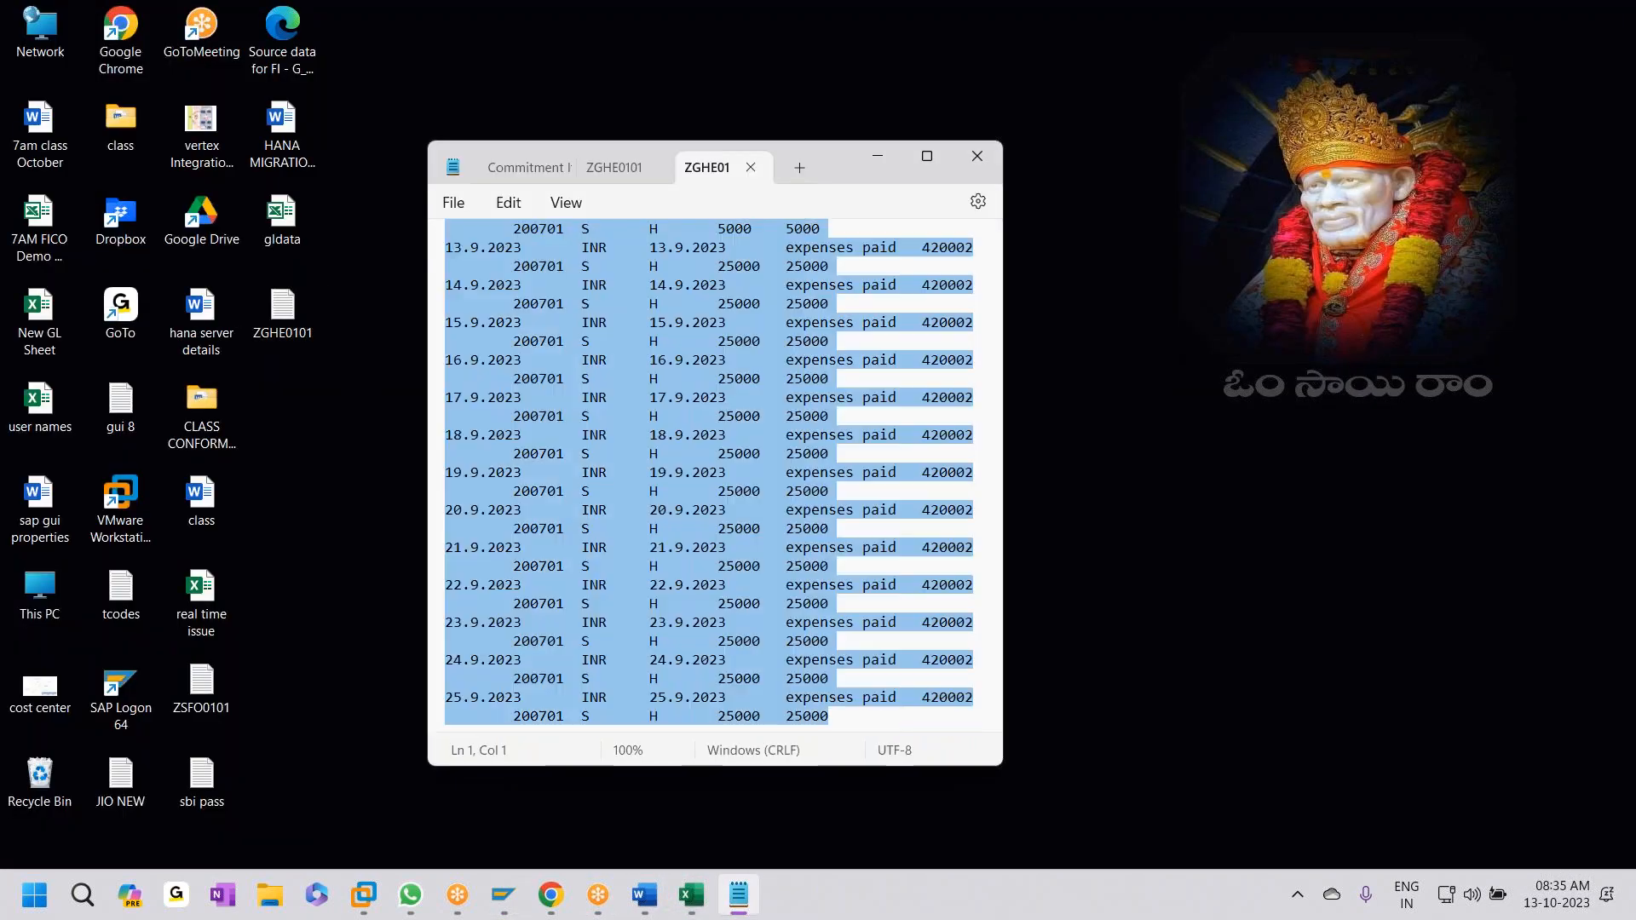
{"action": "key", "text": "Delete"}
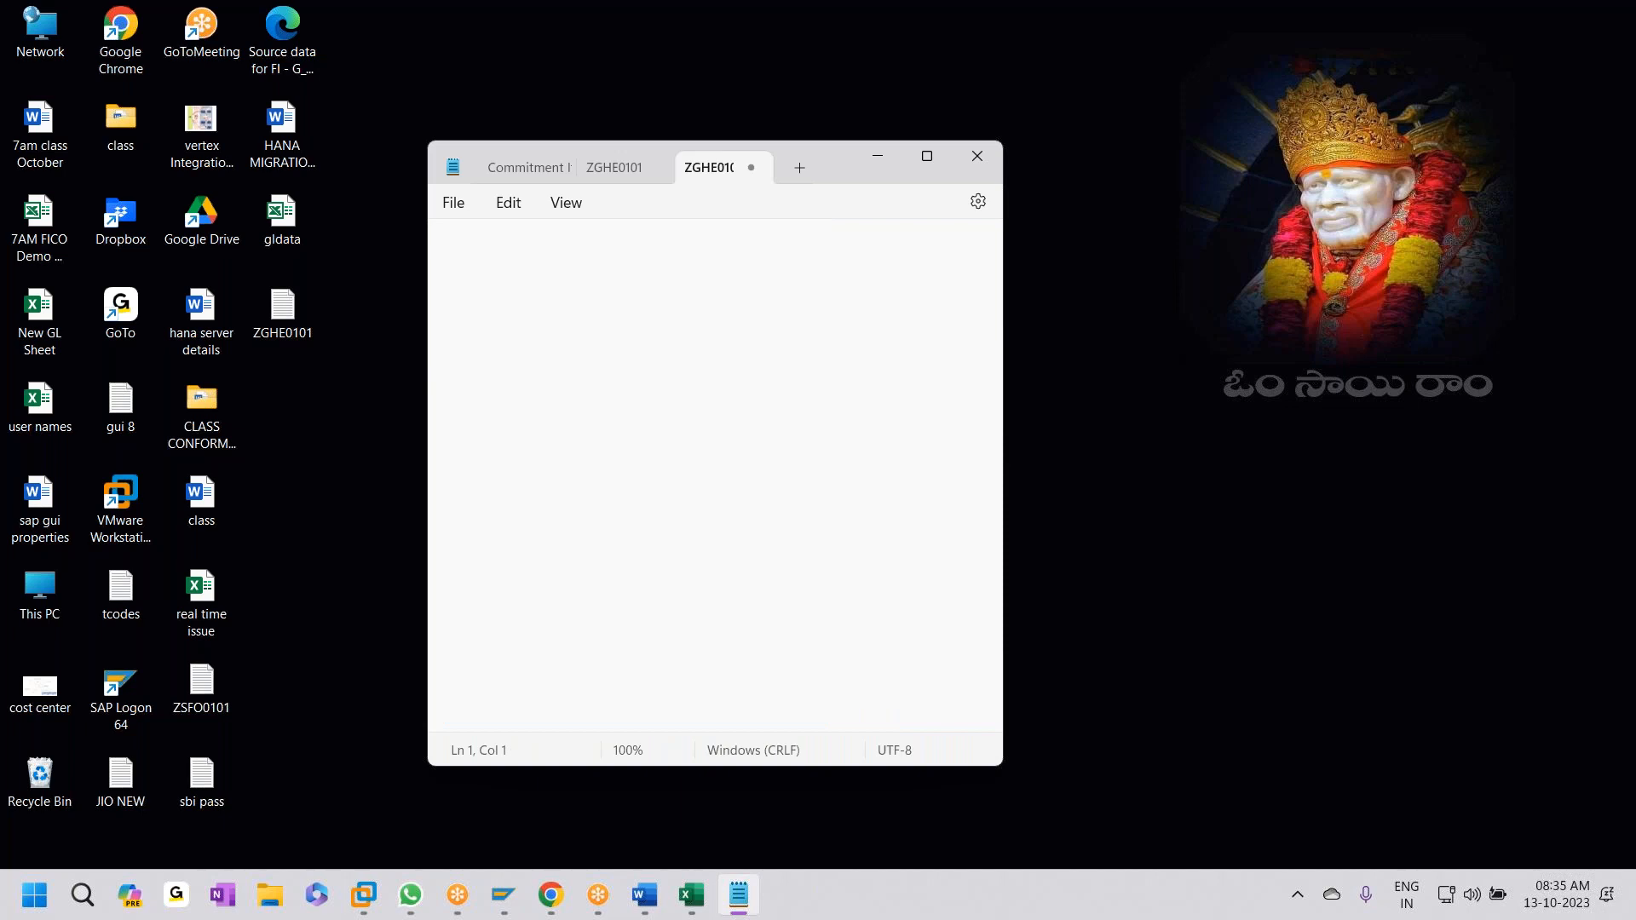
{"action": "key", "text": "ctrl+v"}
{"action": "key", "text": "BackSpace"}
{"action": "key", "text": "ctrl+s"}
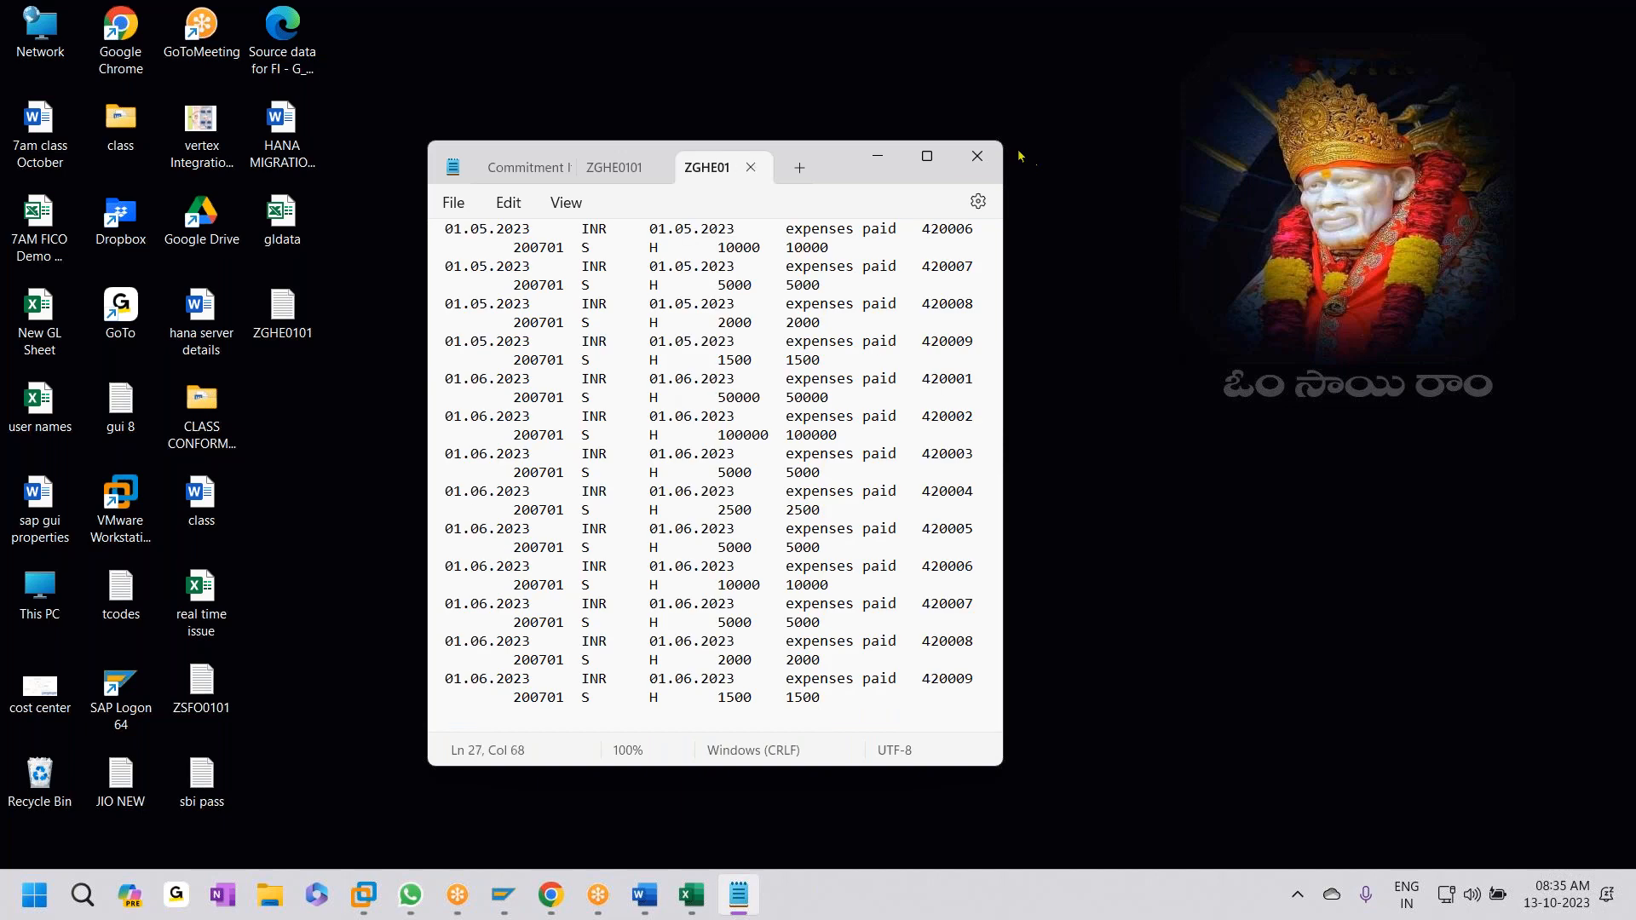
{"action": "left_click", "coordinate": [978, 155]}
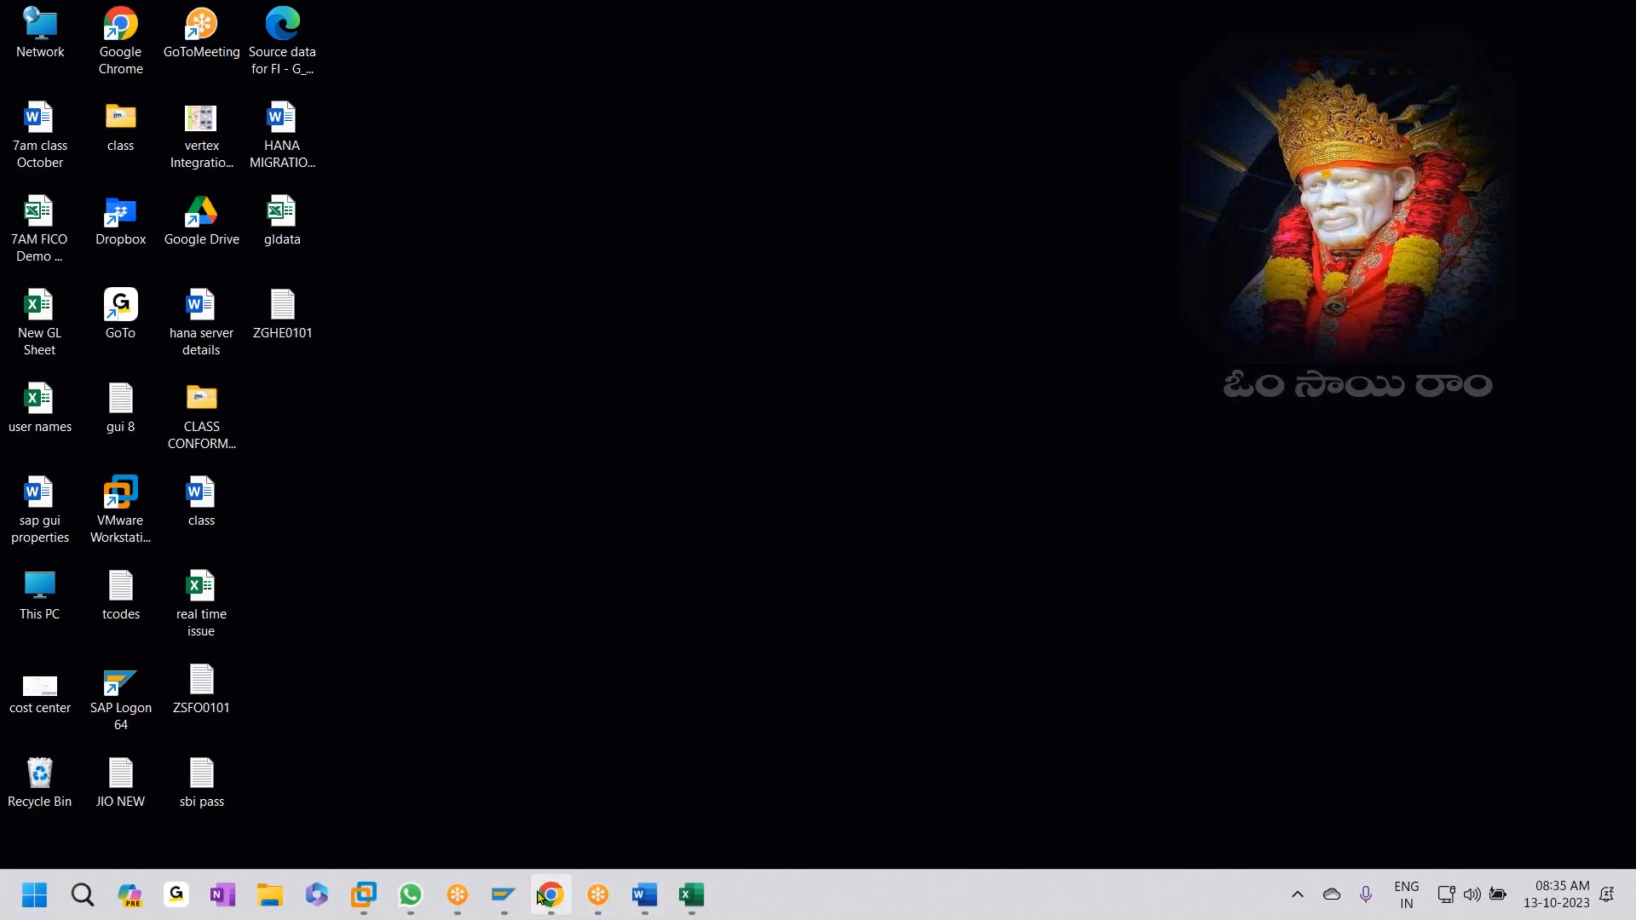
- Start LSMW with /NLSMW and open the process steps of project ZGHE0101
{"action": "mouse_move", "coordinate": [504, 894]}
{"action": "left_click", "coordinate": [566, 784]}
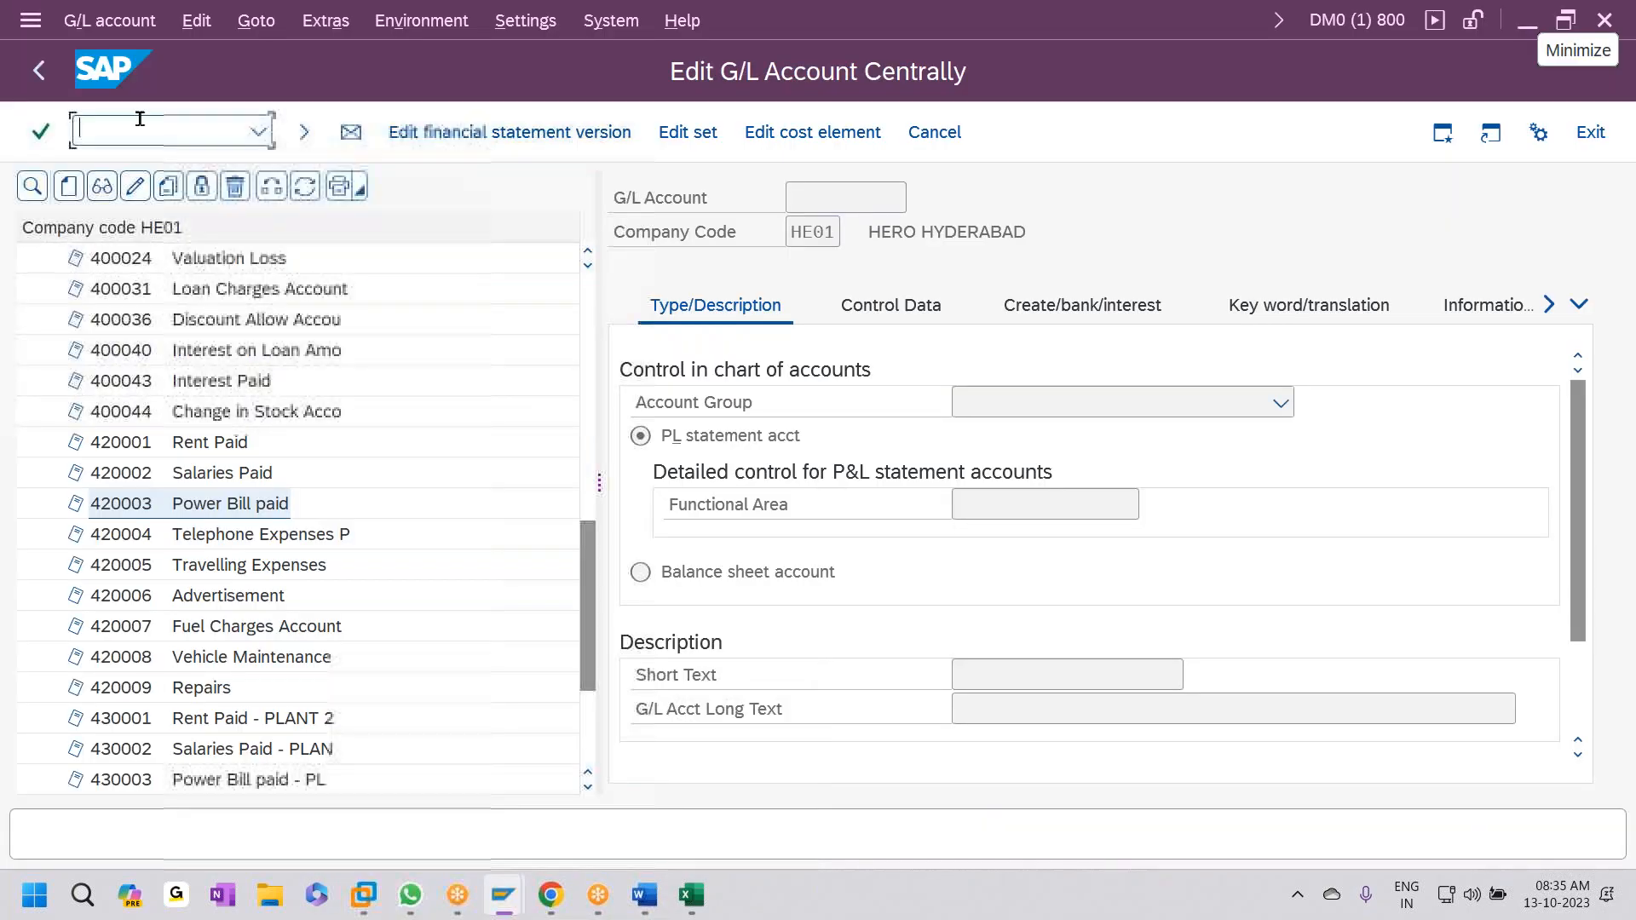
{"action": "type", "text": "/NLSMW"}
{"action": "key", "text": "Return"}
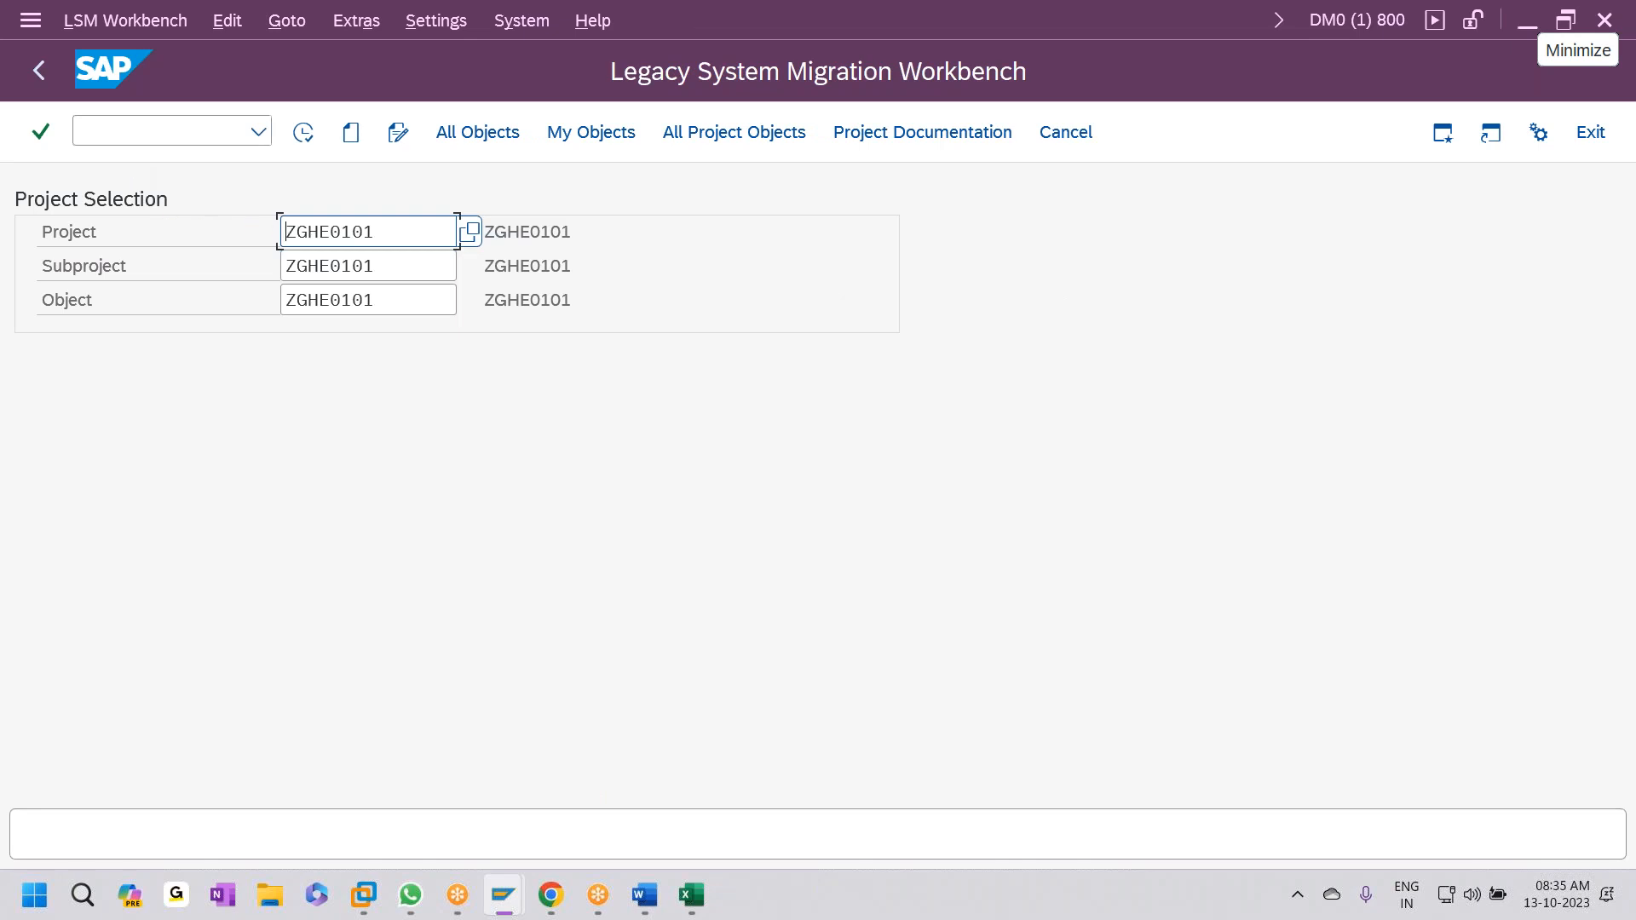
{"action": "left_click", "coordinate": [304, 132]}
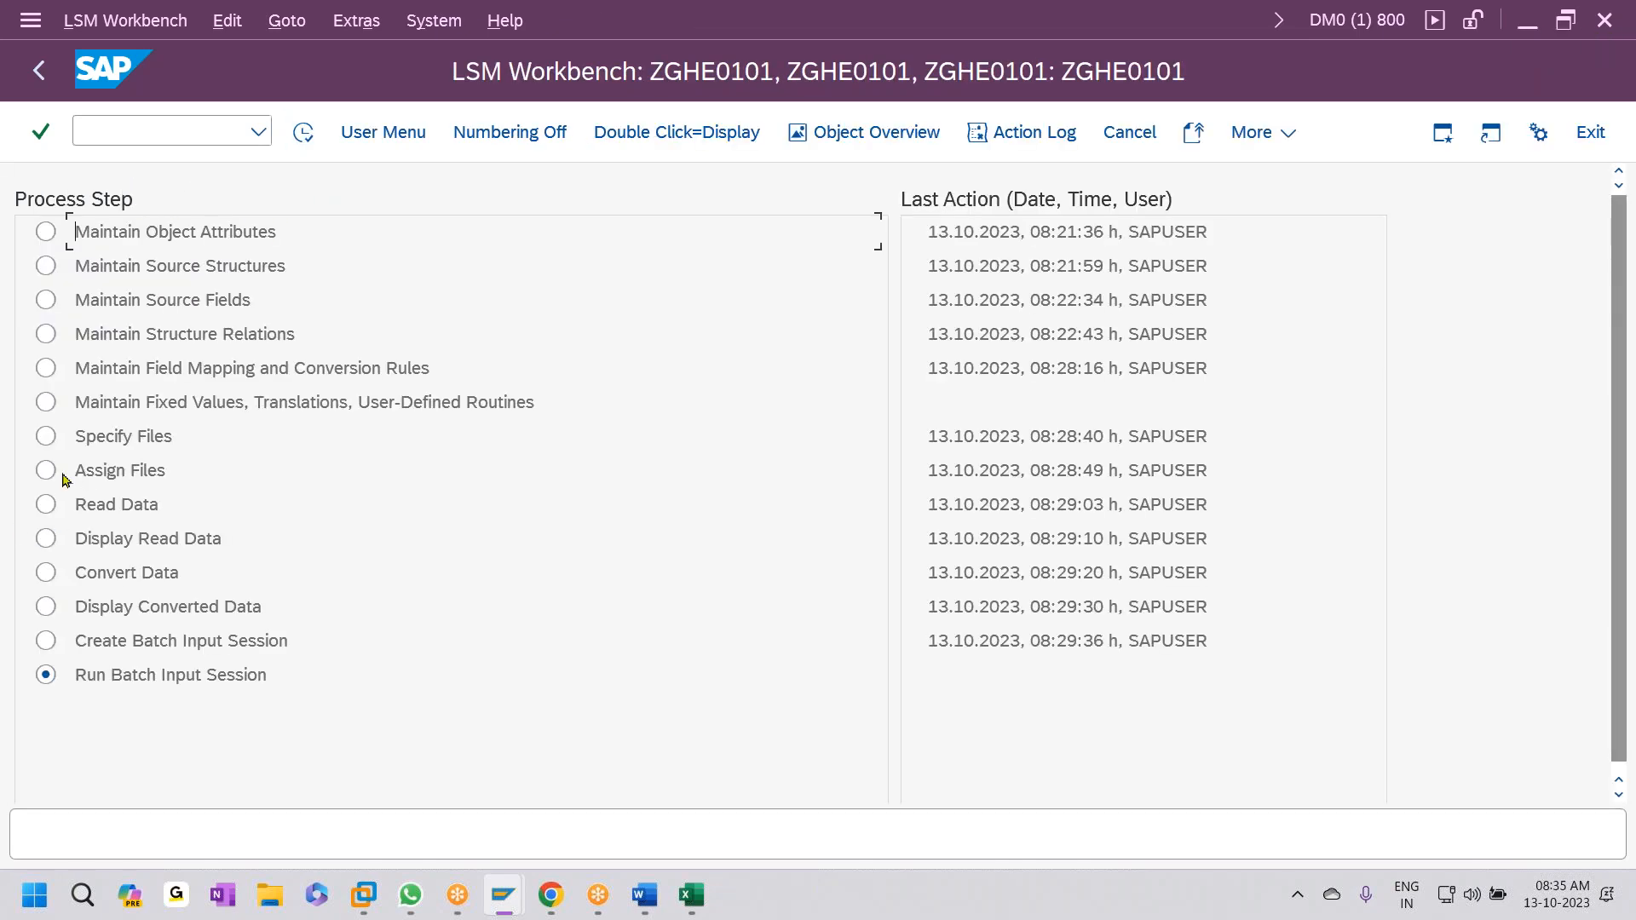
- In Specify Files, delete the old GL POSTING file entry and save
{"action": "left_click", "coordinate": [303, 132]}
{"action": "left_click", "coordinate": [214, 330]}
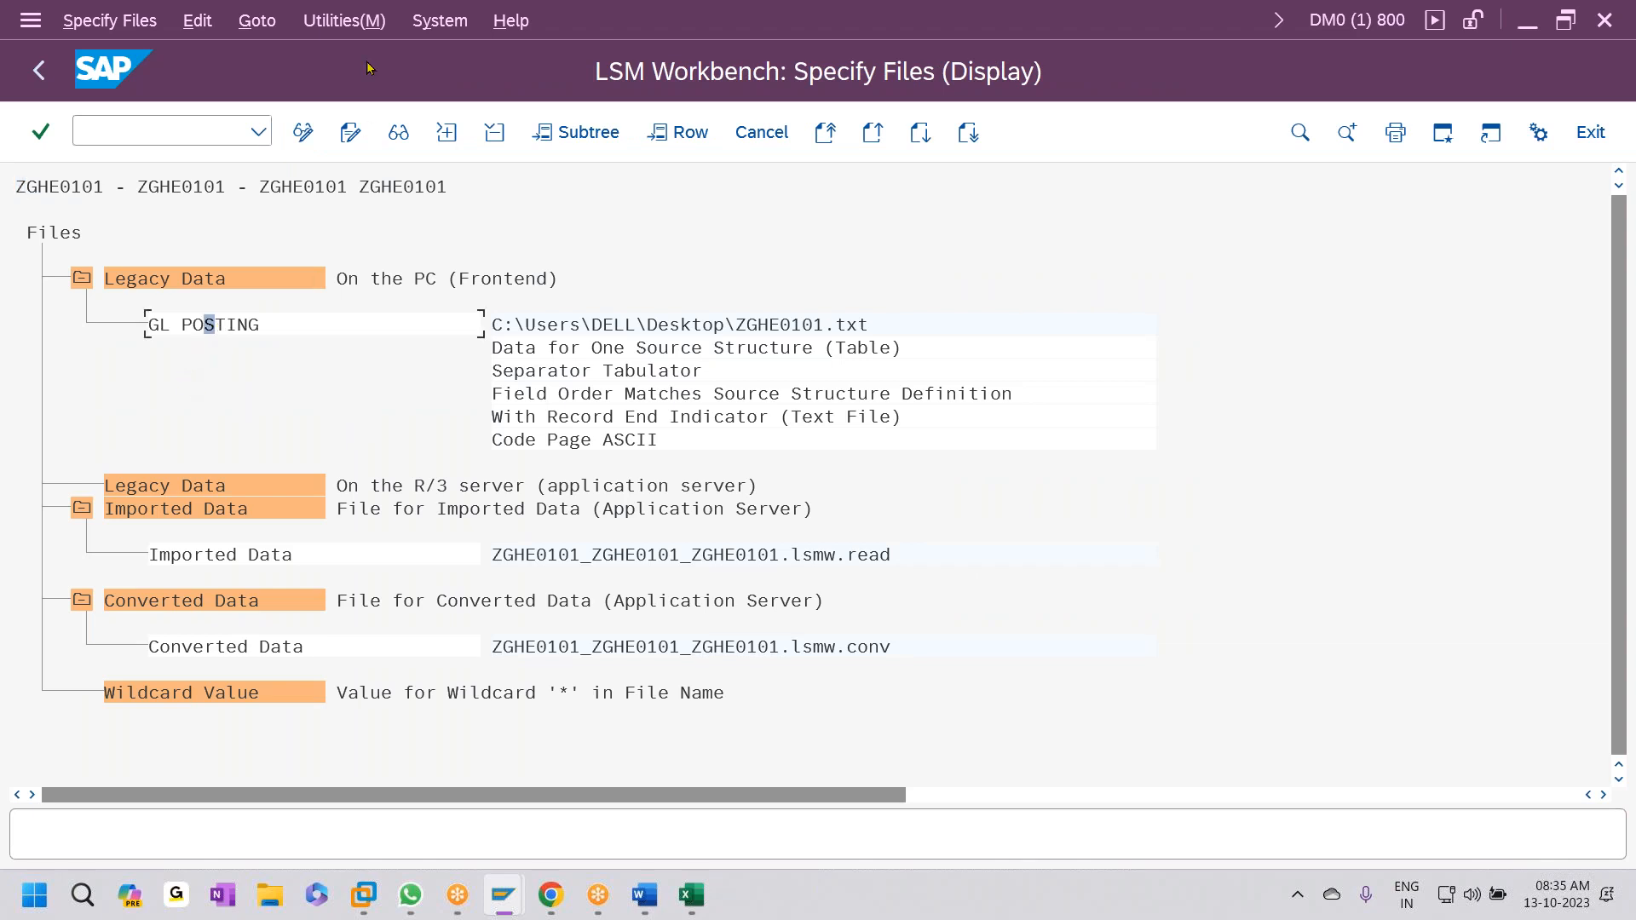
{"action": "left_click", "coordinate": [303, 132]}
{"action": "left_click", "coordinate": [490, 134]}
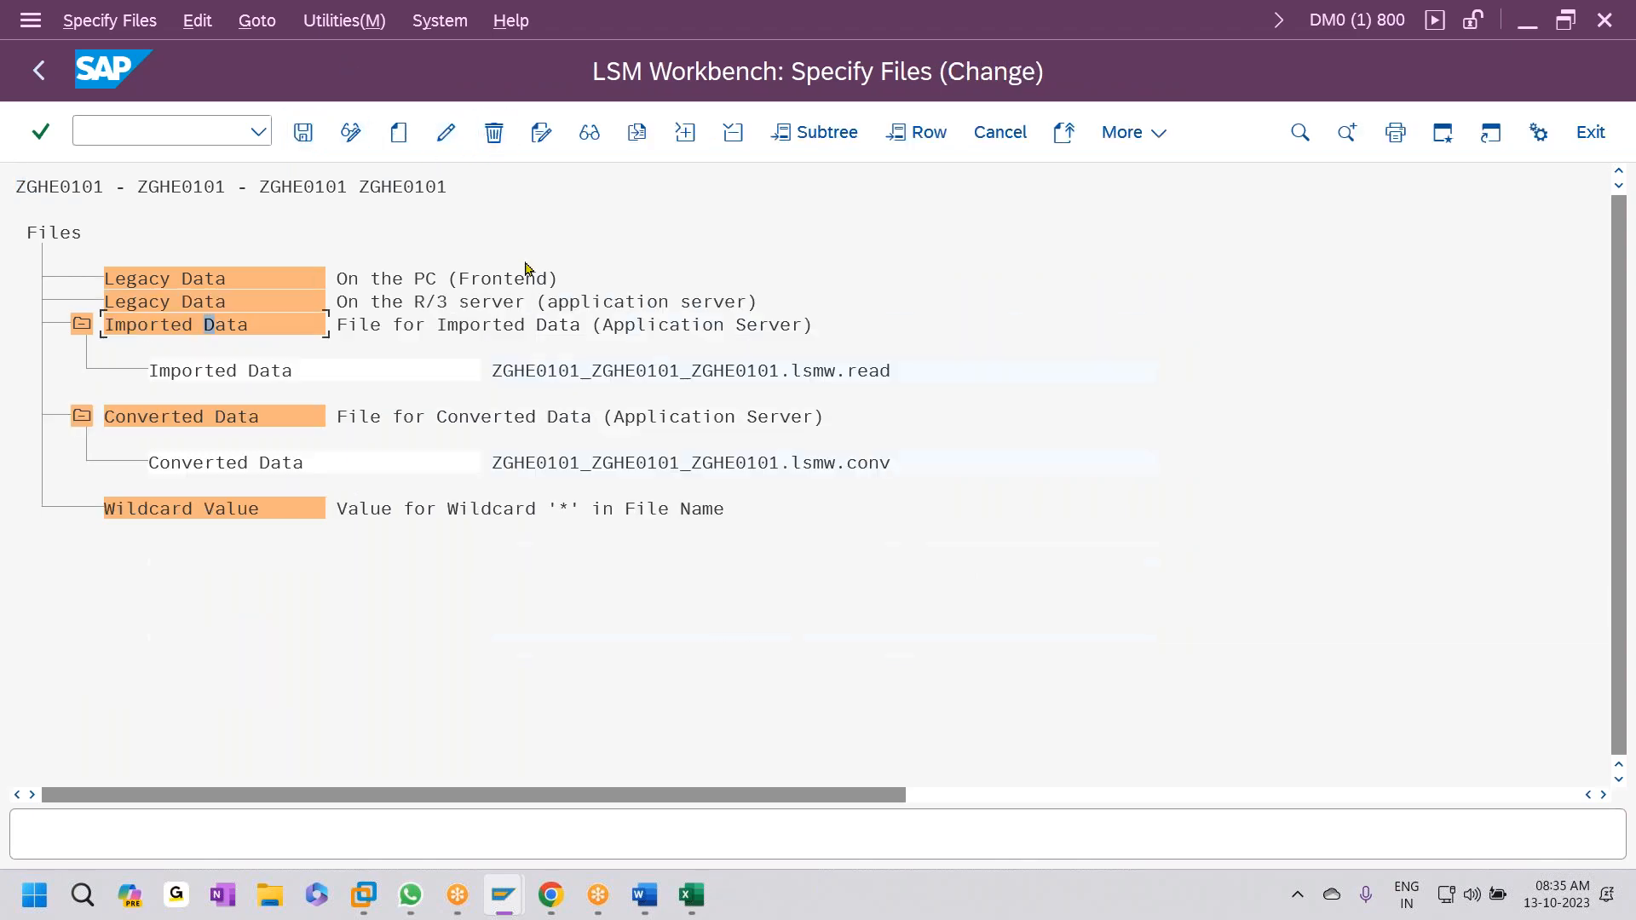
{"action": "key", "text": "ctrl+s"}
- Create a new Legacy Data on the PC entry pointing to Desktop ZGHE0101.txt
{"action": "left_click", "coordinate": [245, 280]}
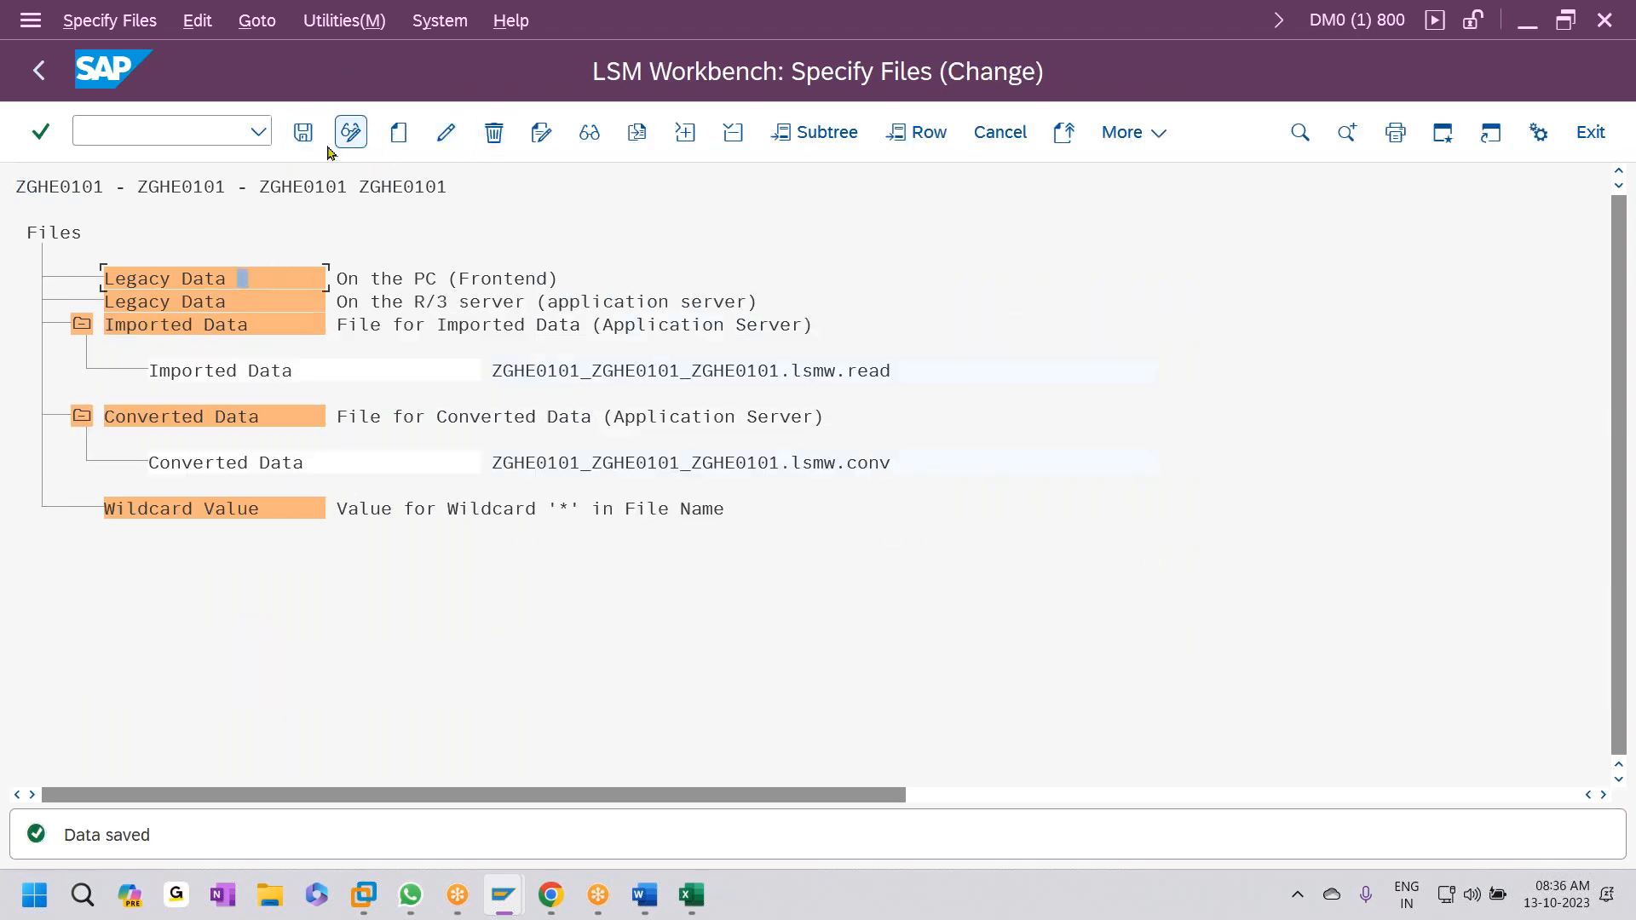
{"action": "left_click", "coordinate": [397, 131]}
{"action": "key", "text": "F4"}
{"action": "scroll", "coordinate": [417, 329], "scroll_direction": "down", "scroll_amount": 6}
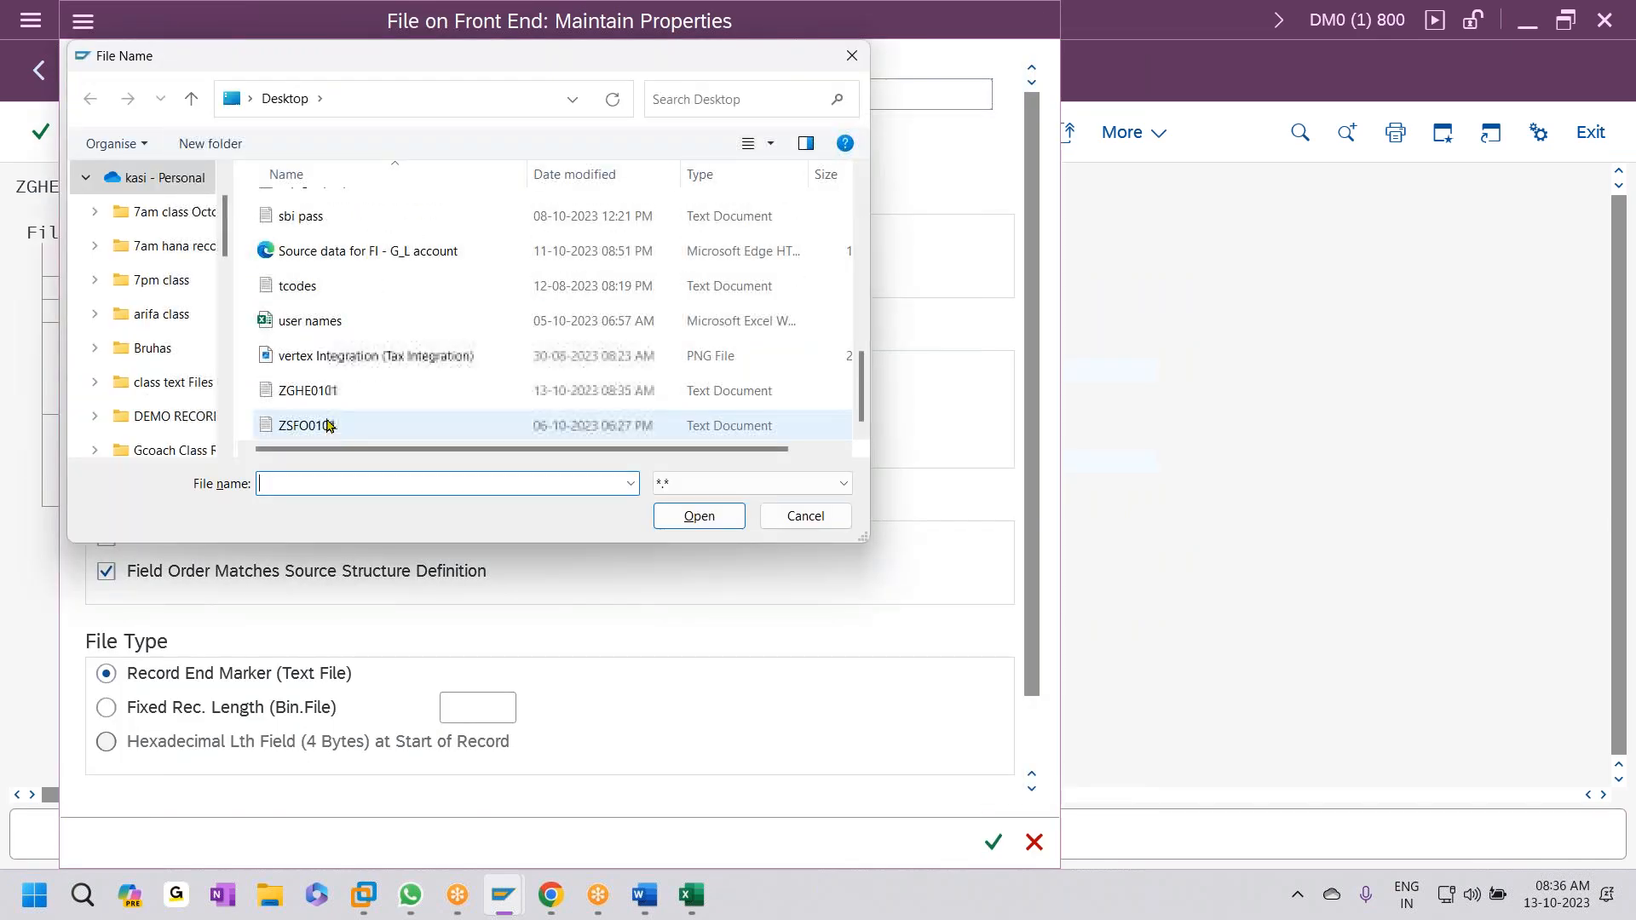
{"action": "left_click", "coordinate": [294, 426]}
{"action": "left_click", "coordinate": [285, 394]}
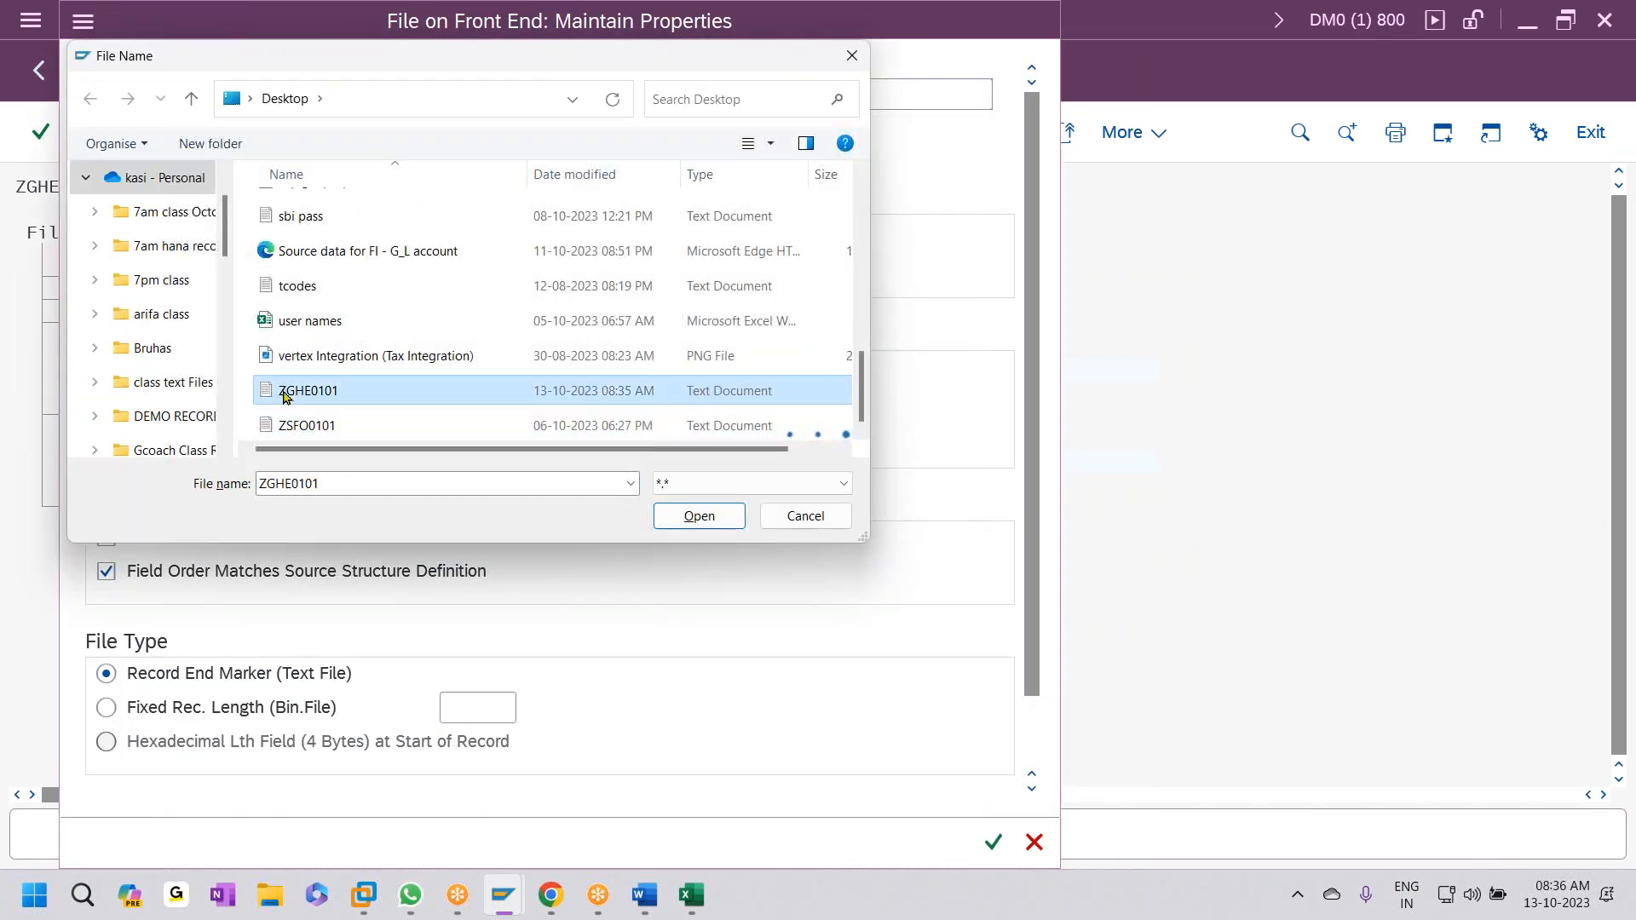
{"action": "double_click", "coordinate": [320, 394]}
- Name the file GL POSTING with Tabulator delimiter, save the specification, and return to the steps
{"action": "left_click", "coordinate": [373, 129]}
{"action": "type", "text": "LSM"}
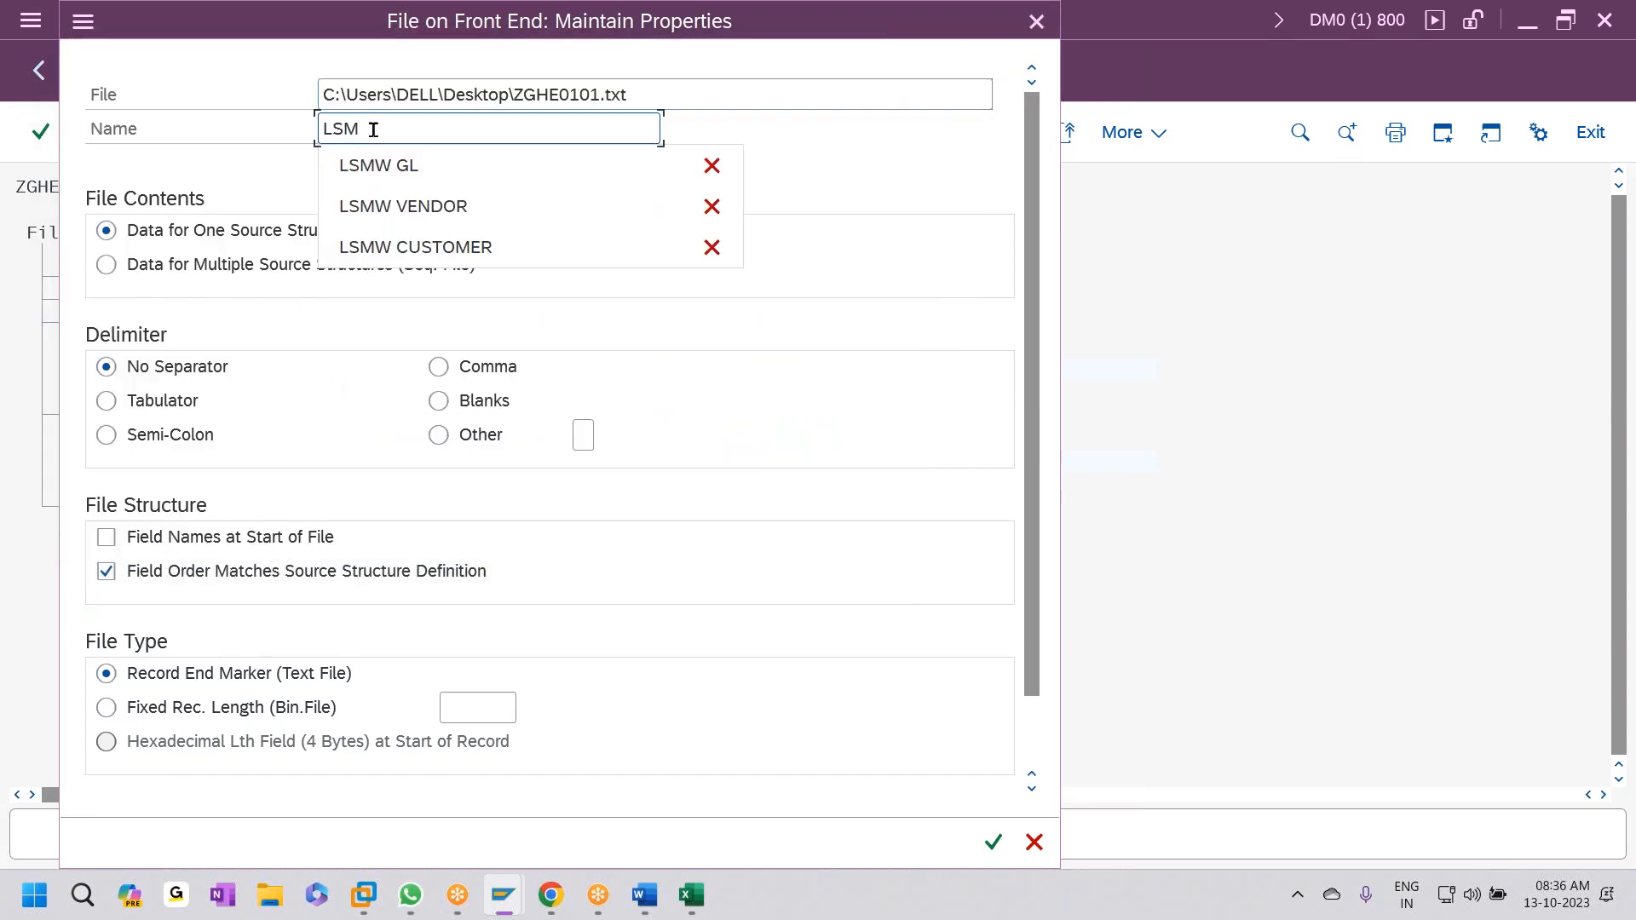
{"action": "key", "text": "BackSpace"}
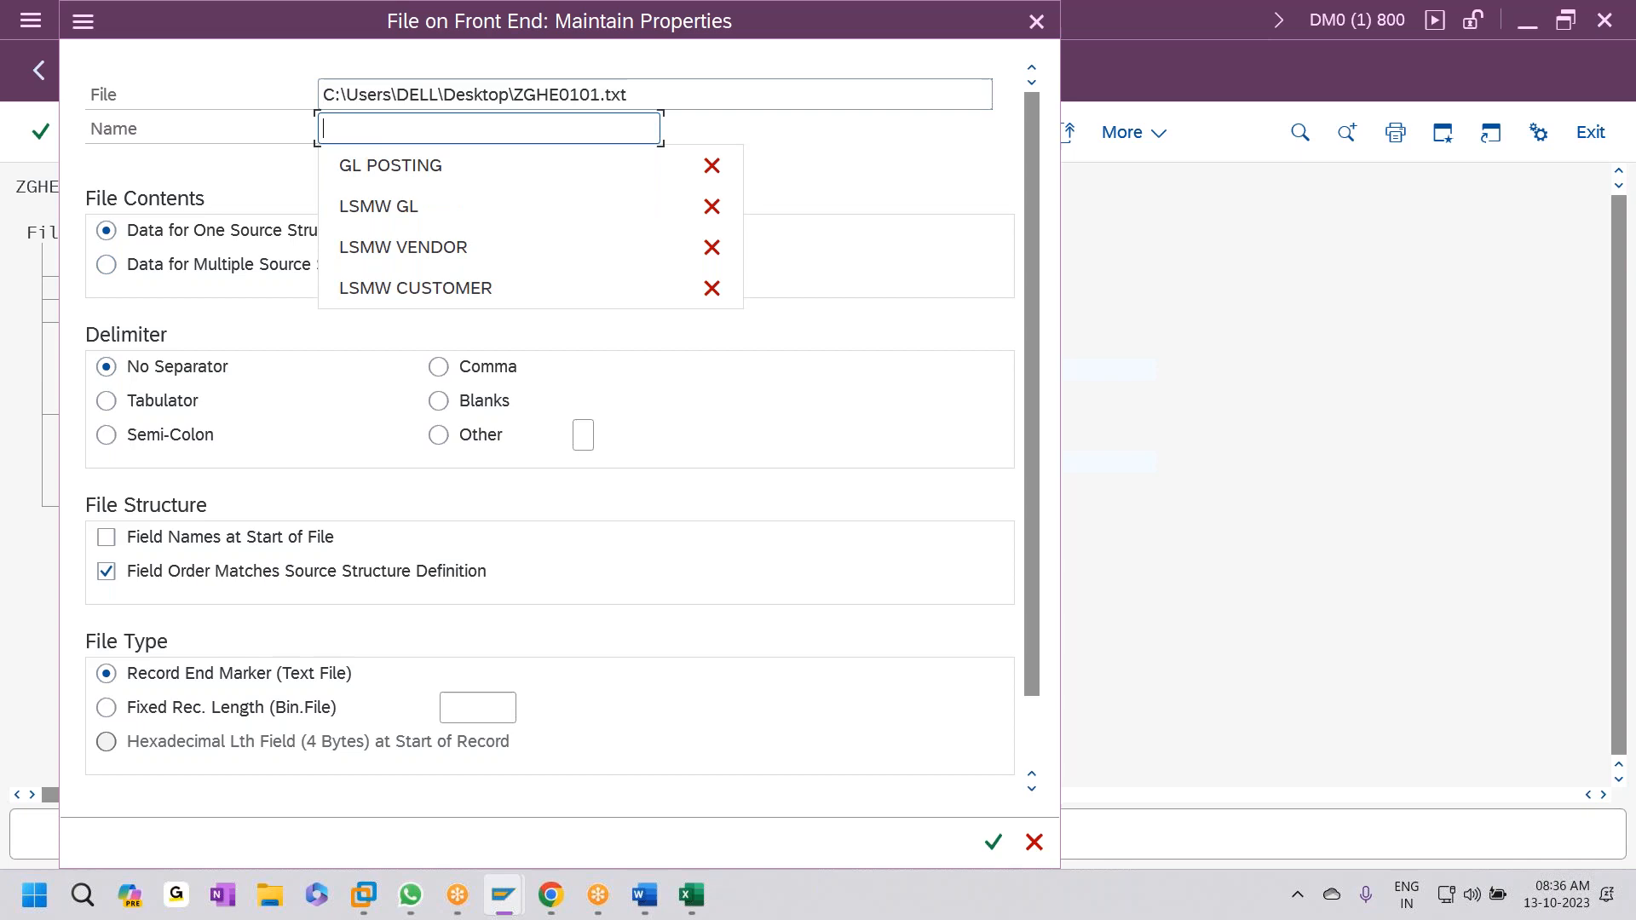
{"action": "key", "text": "Down"}
{"action": "key", "text": "Return"}
{"action": "left_click", "coordinate": [108, 405]}
{"action": "left_click", "coordinate": [994, 841]}
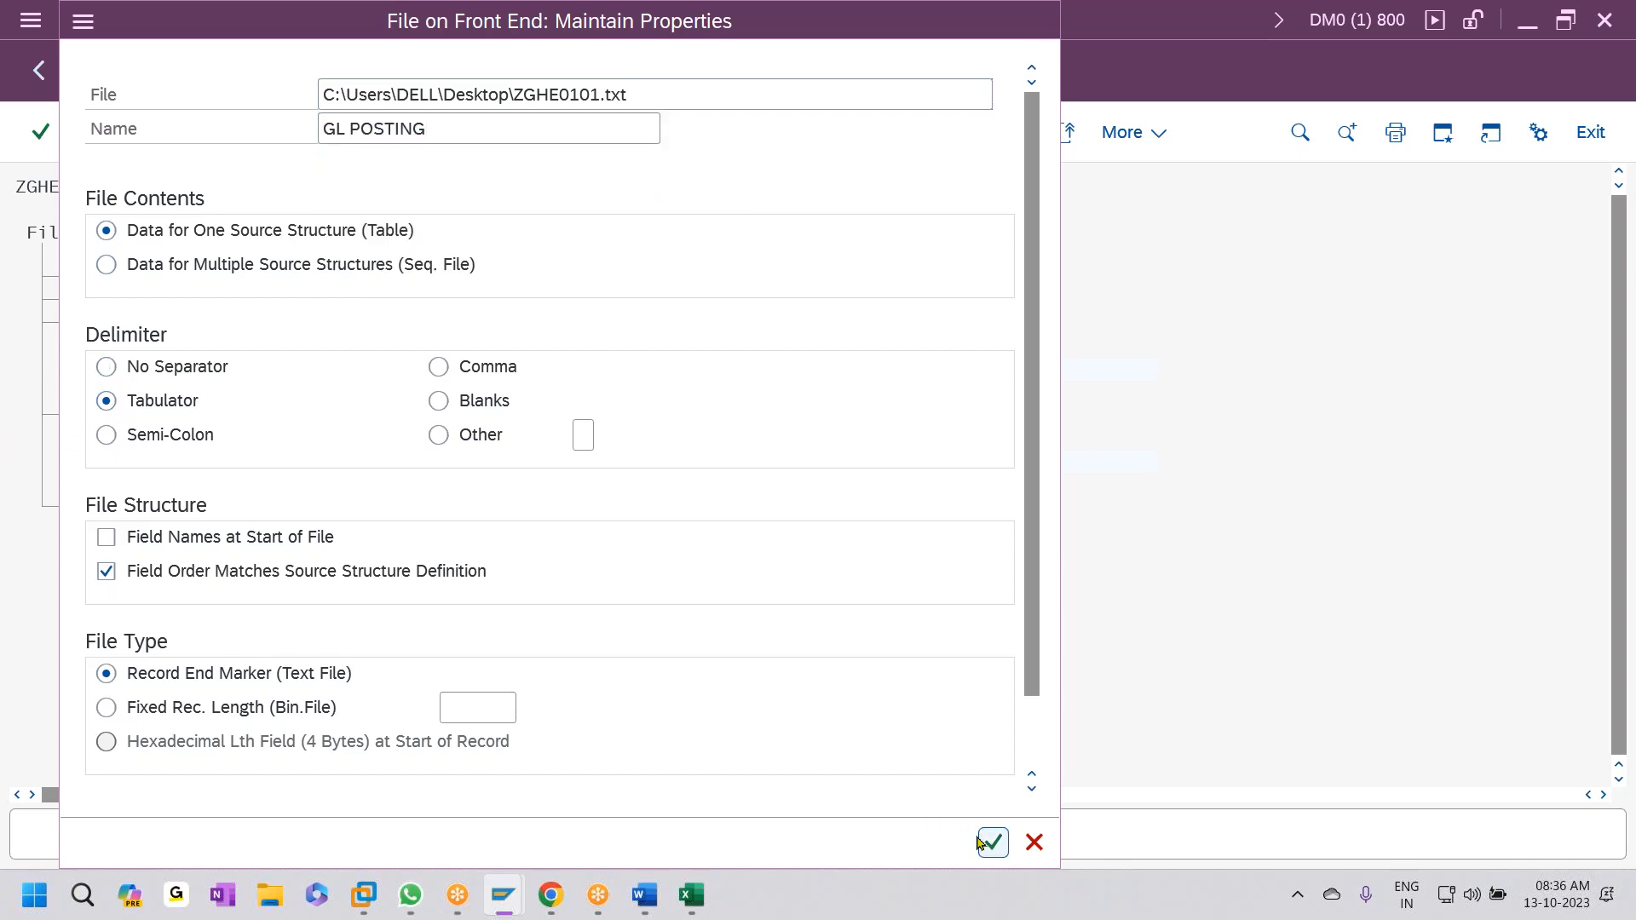
{"action": "left_click", "coordinate": [316, 136]}
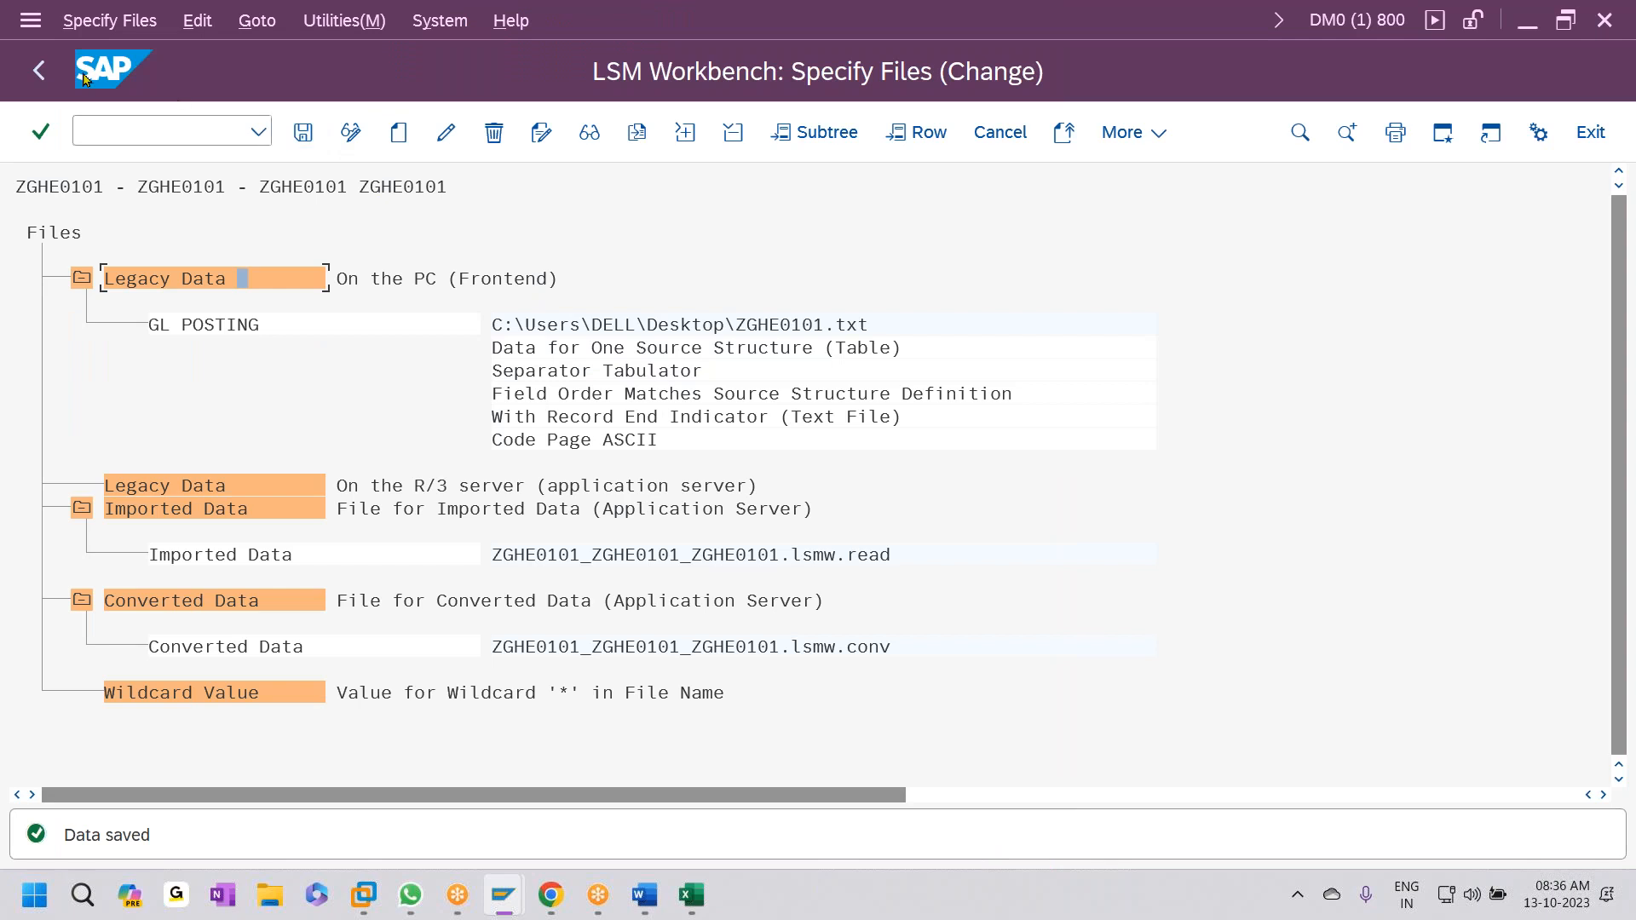
{"action": "left_click", "coordinate": [39, 70]}
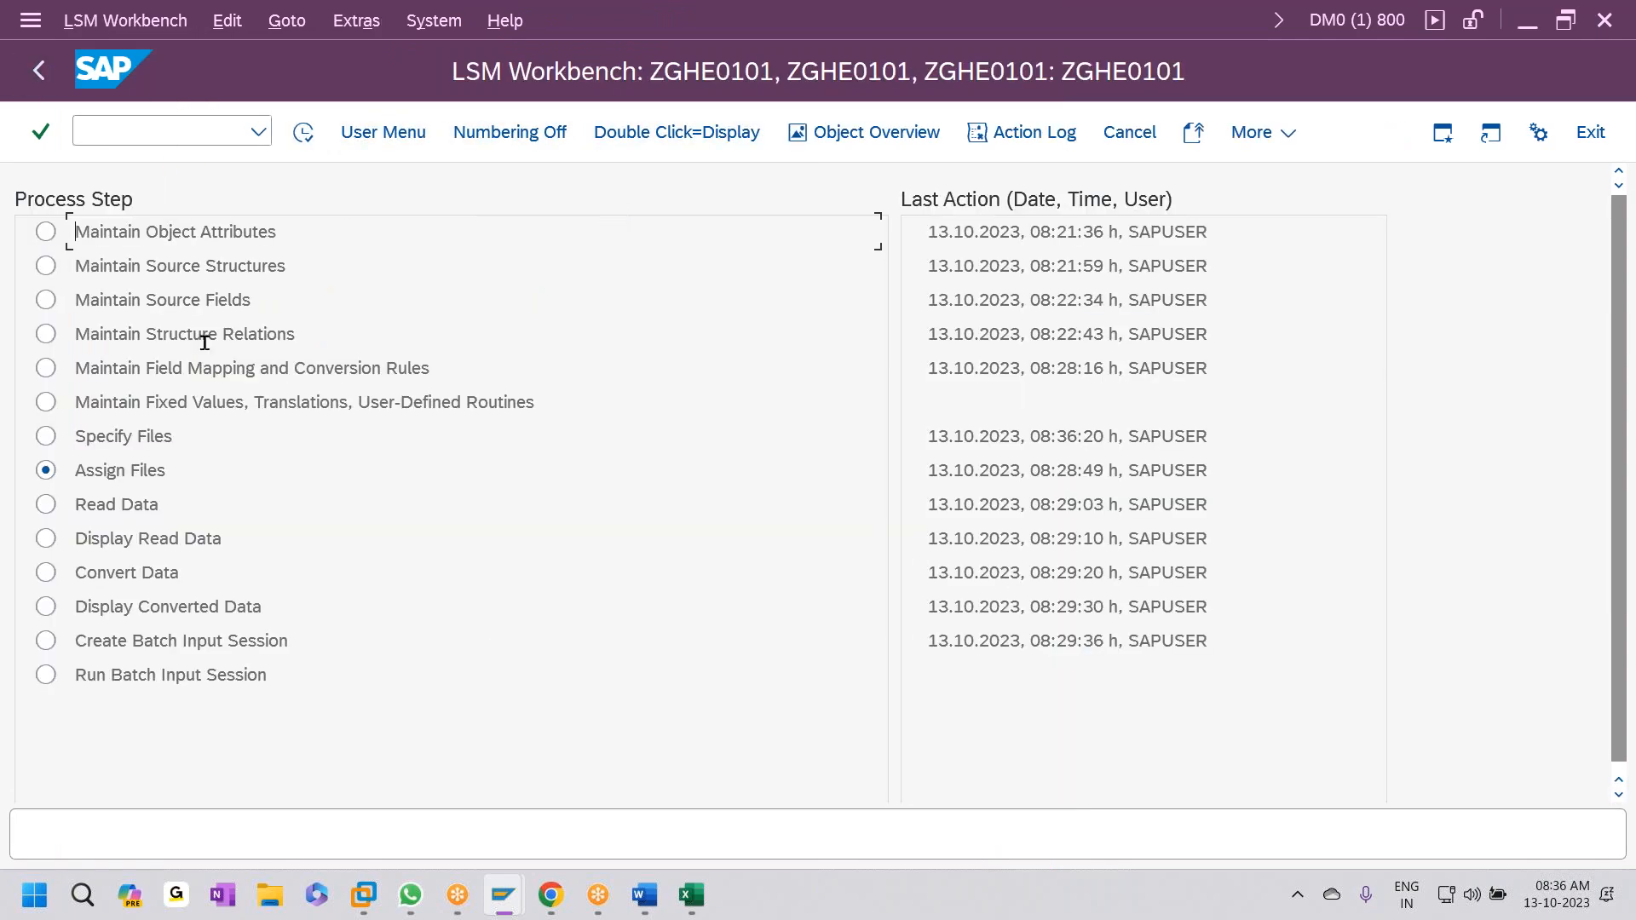
- Create and save the file assignment in the Assign Files step
{"action": "left_click", "coordinate": [303, 132]}
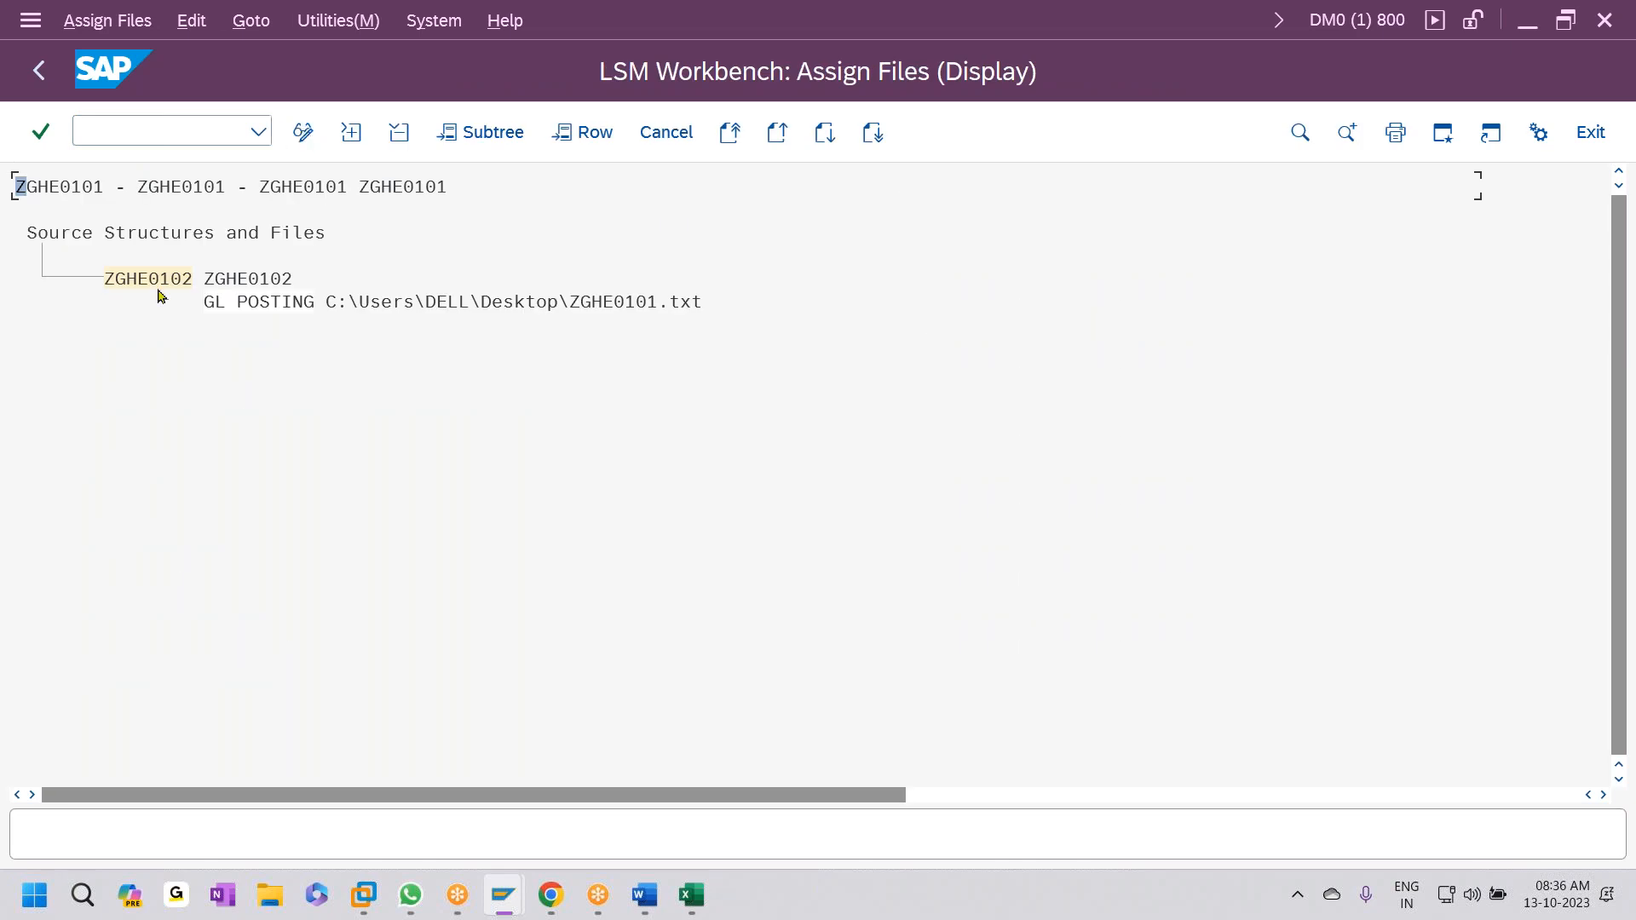
{"action": "left_click", "coordinate": [303, 132]}
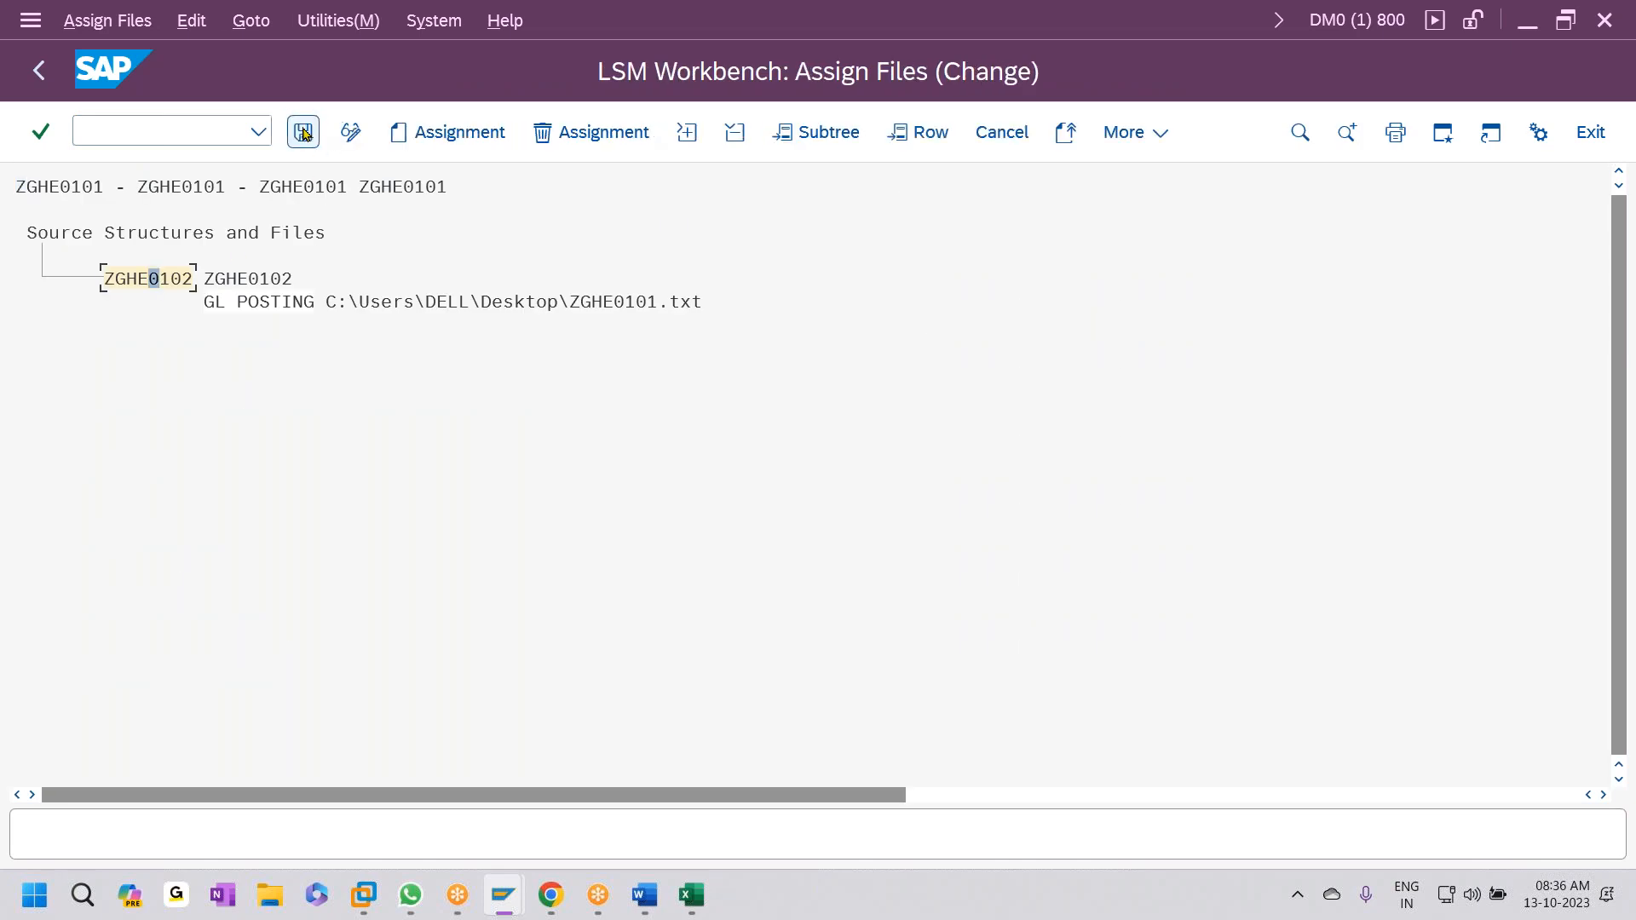
{"action": "left_click", "coordinate": [447, 133]}
{"action": "left_click", "coordinate": [783, 842]}
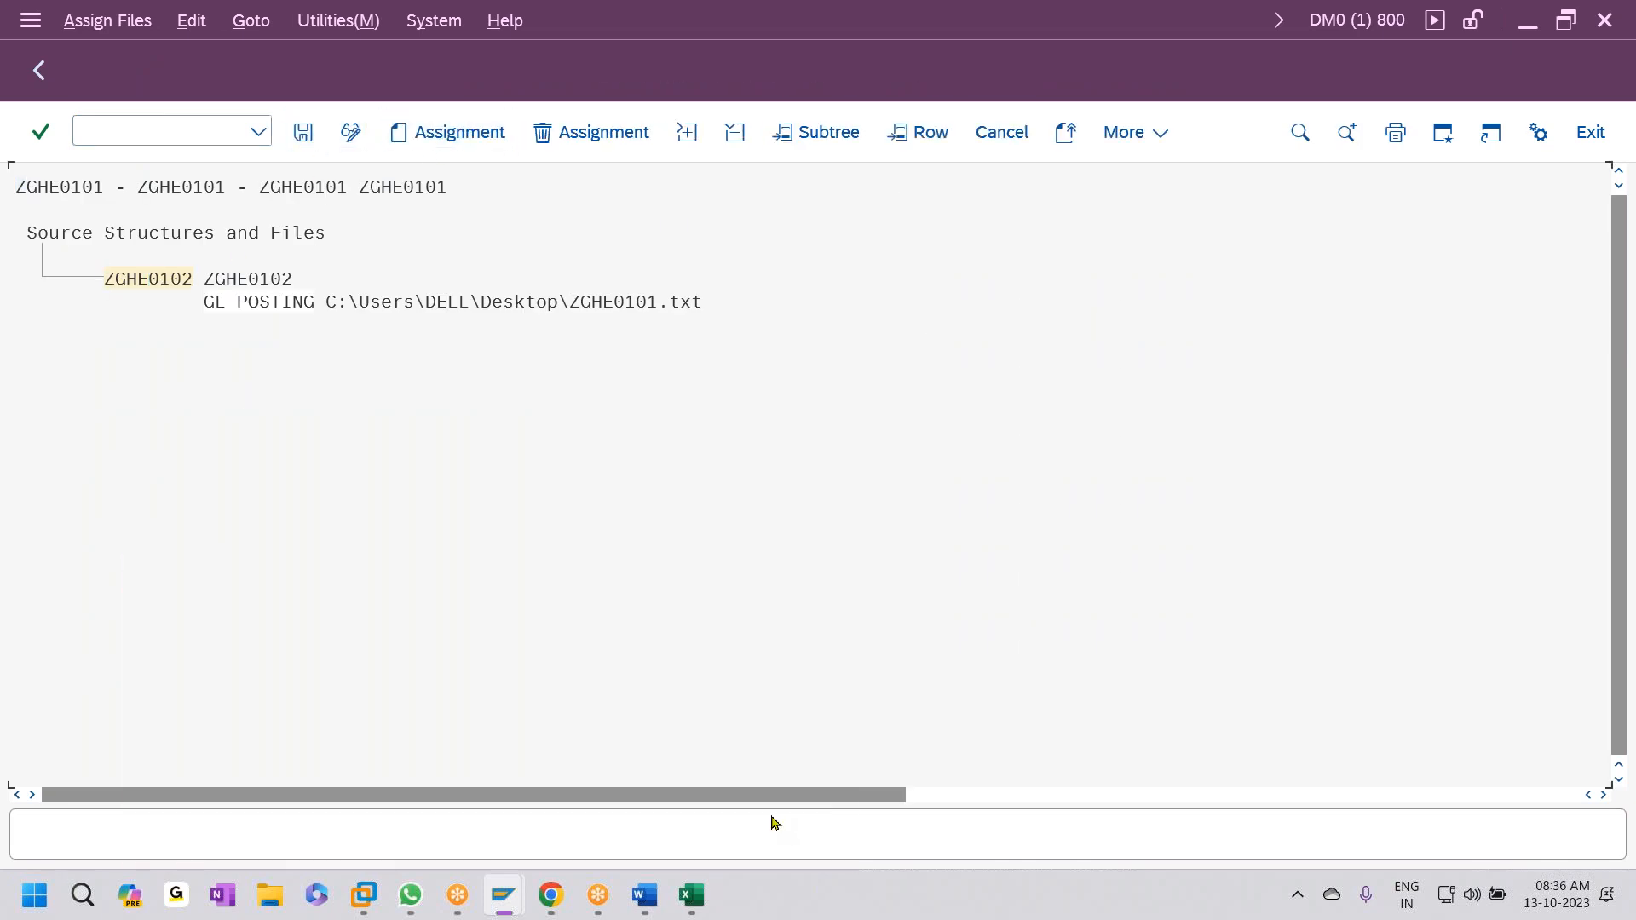
{"action": "left_click", "coordinate": [303, 132]}
- Execute Read Data to import the 27 records from ZGHE0101.txt
{"action": "left_click", "coordinate": [40, 82]}
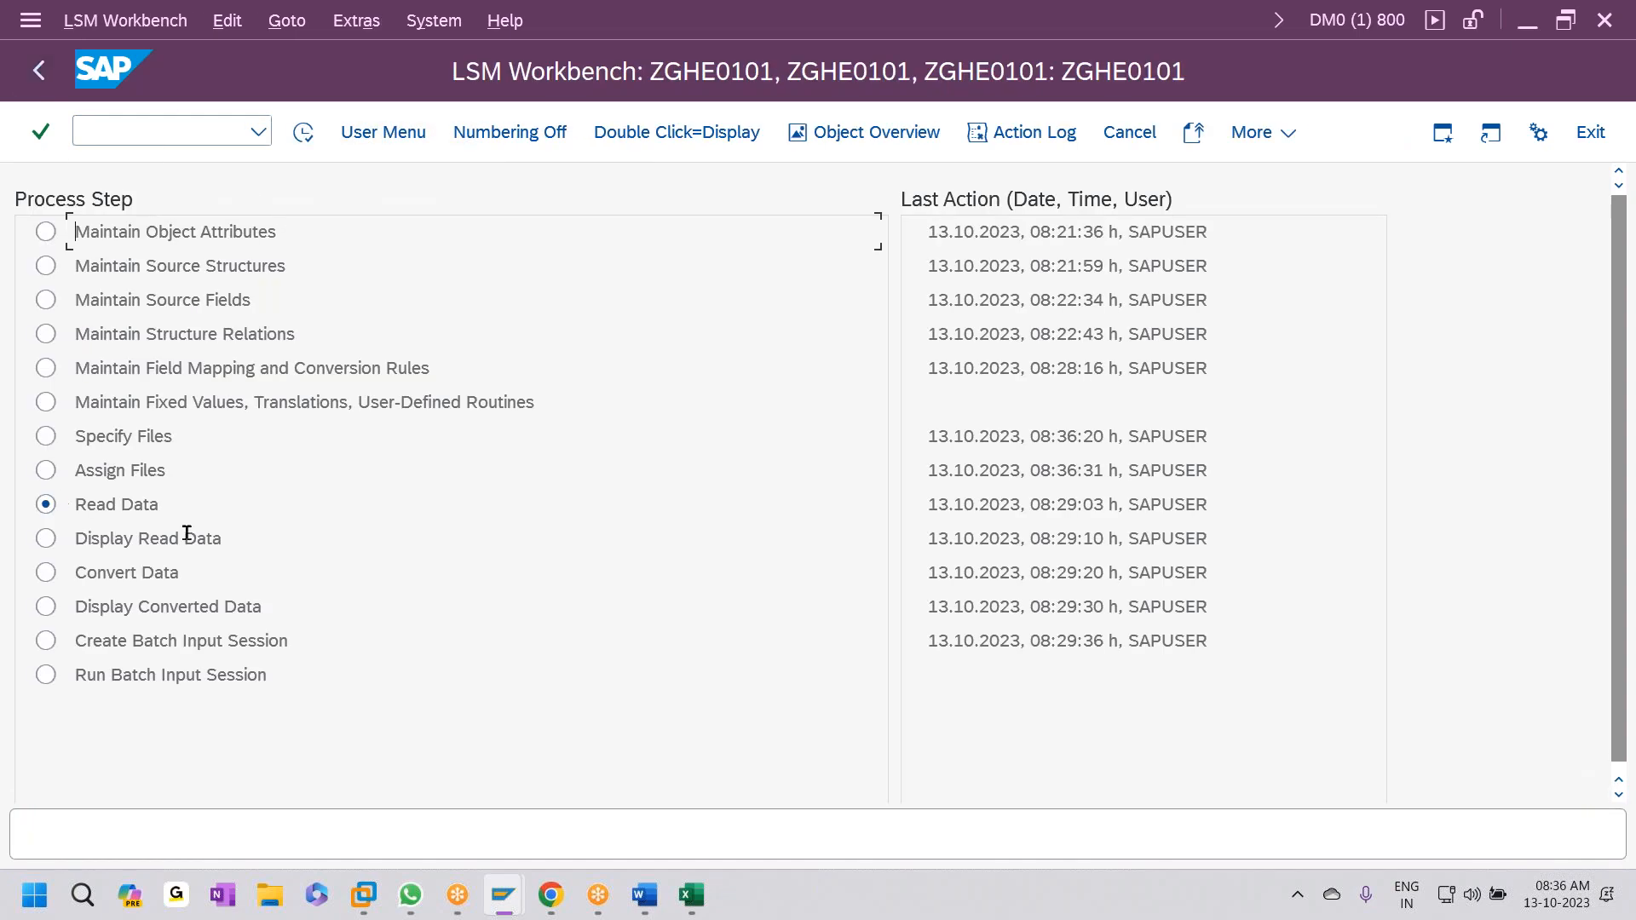
{"action": "left_click", "coordinate": [304, 133]}
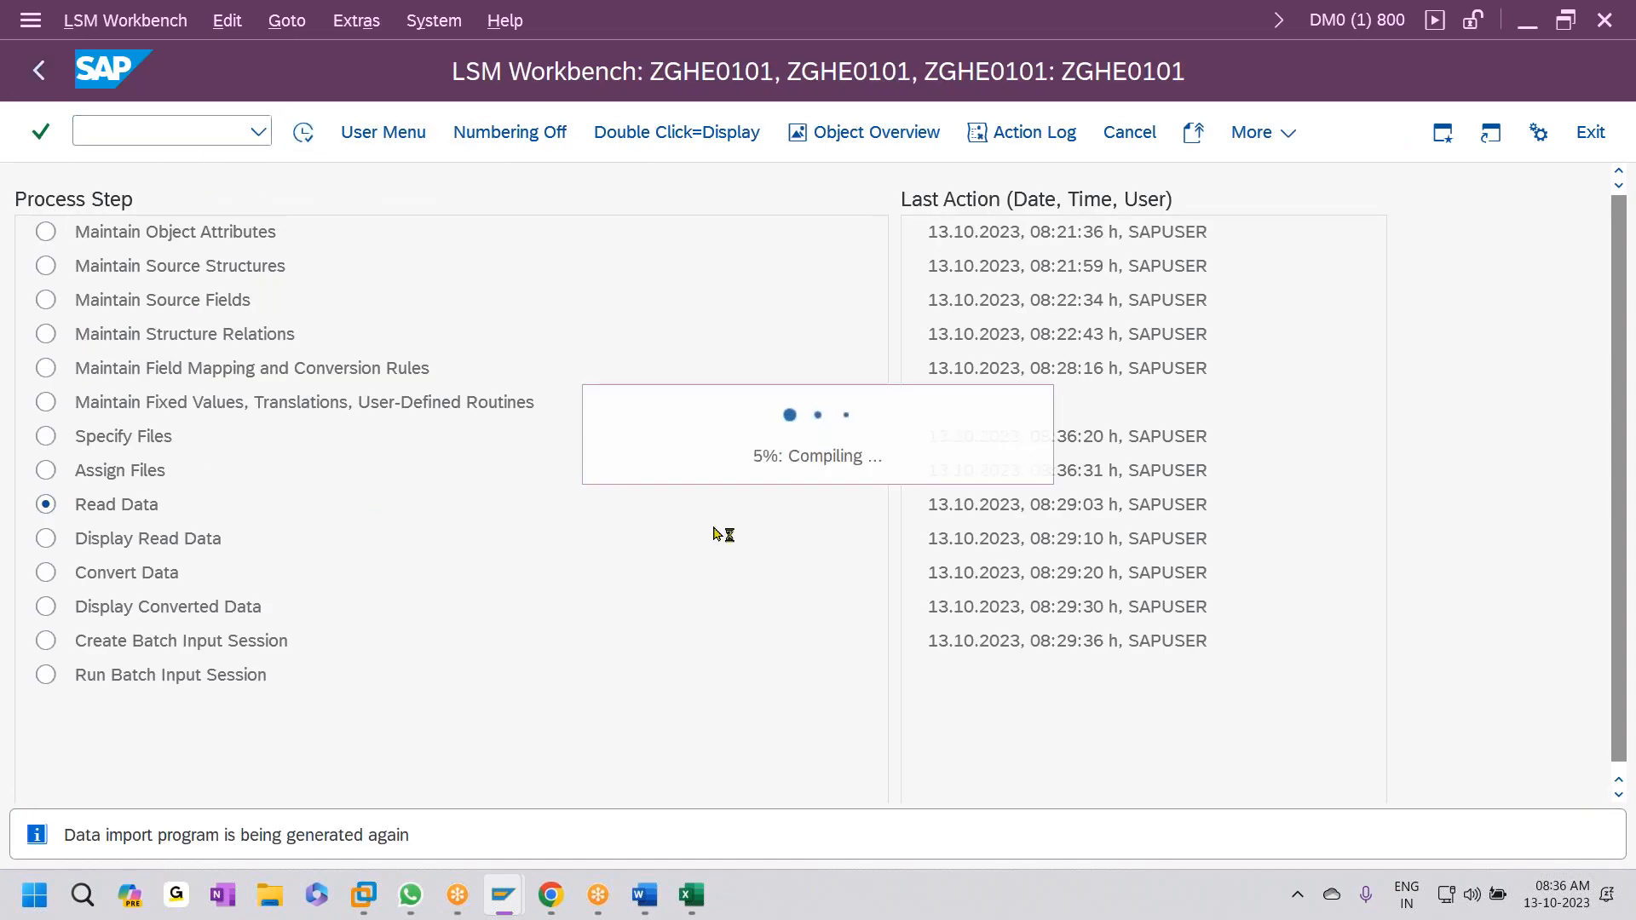
{"action": "left_click", "coordinate": [351, 133]}
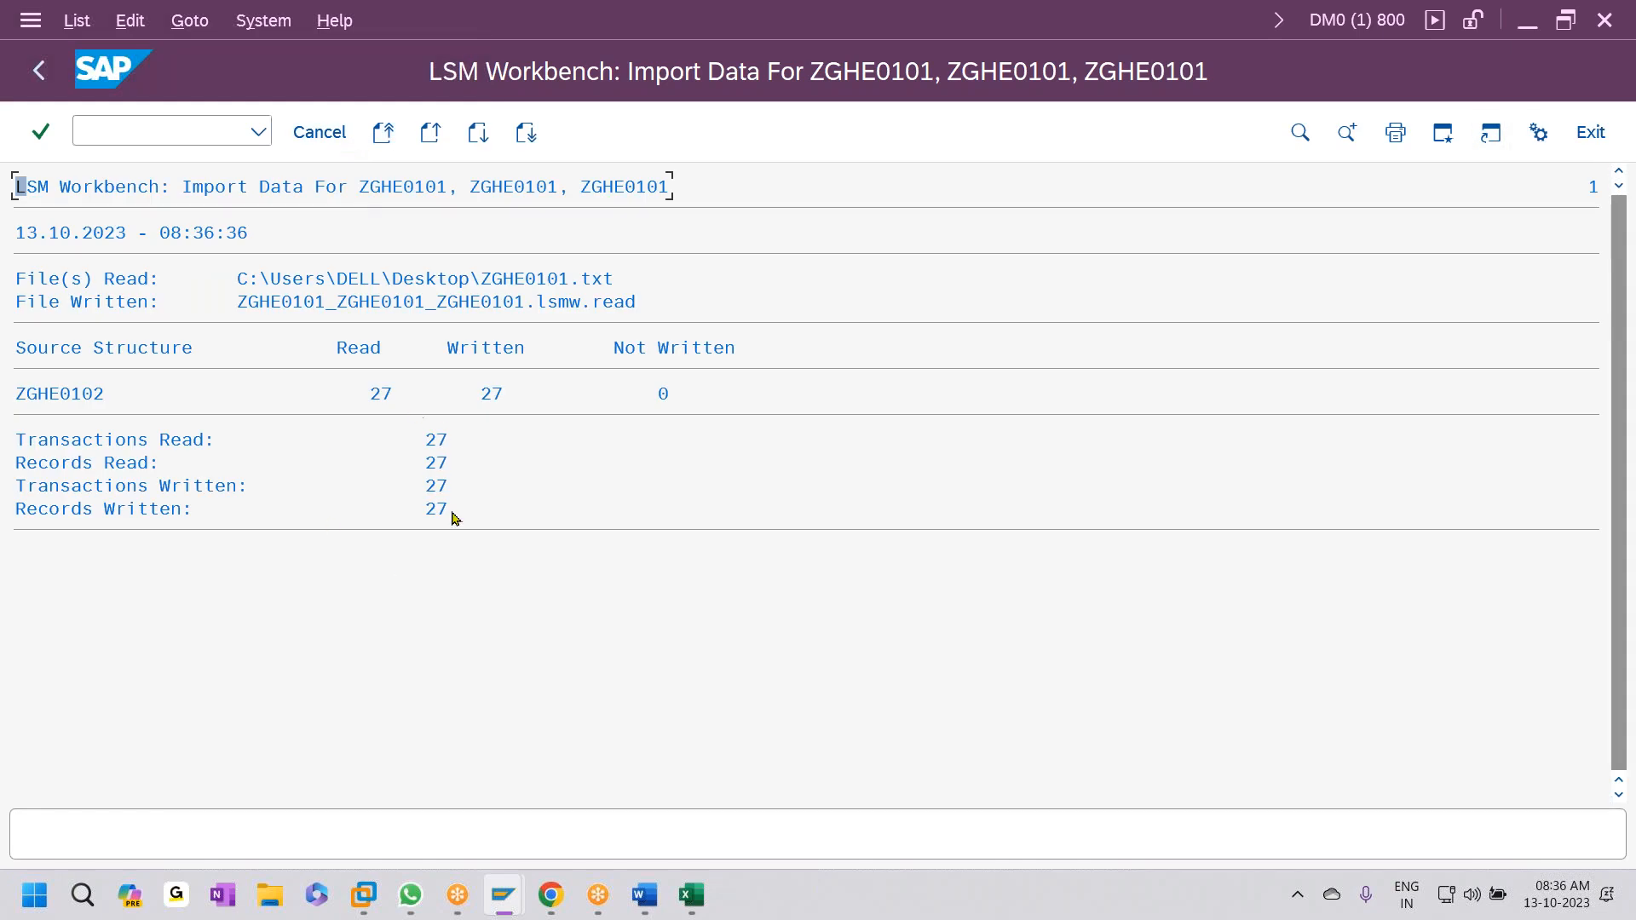
{"action": "left_click", "coordinate": [53, 70]}
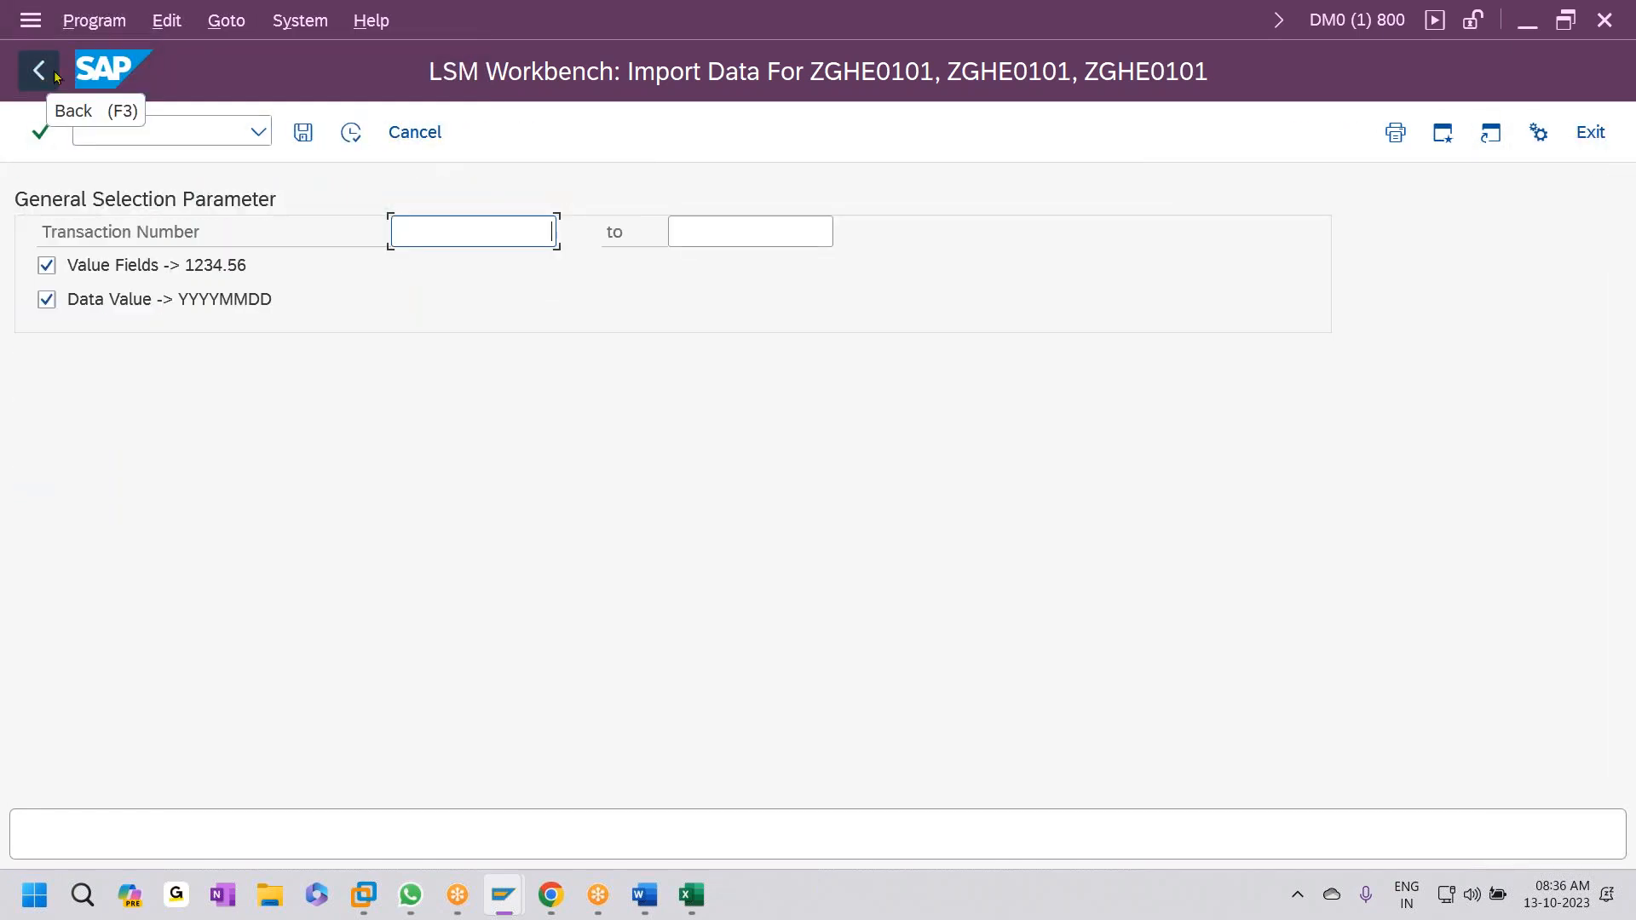
{"action": "left_click", "coordinate": [51, 70]}
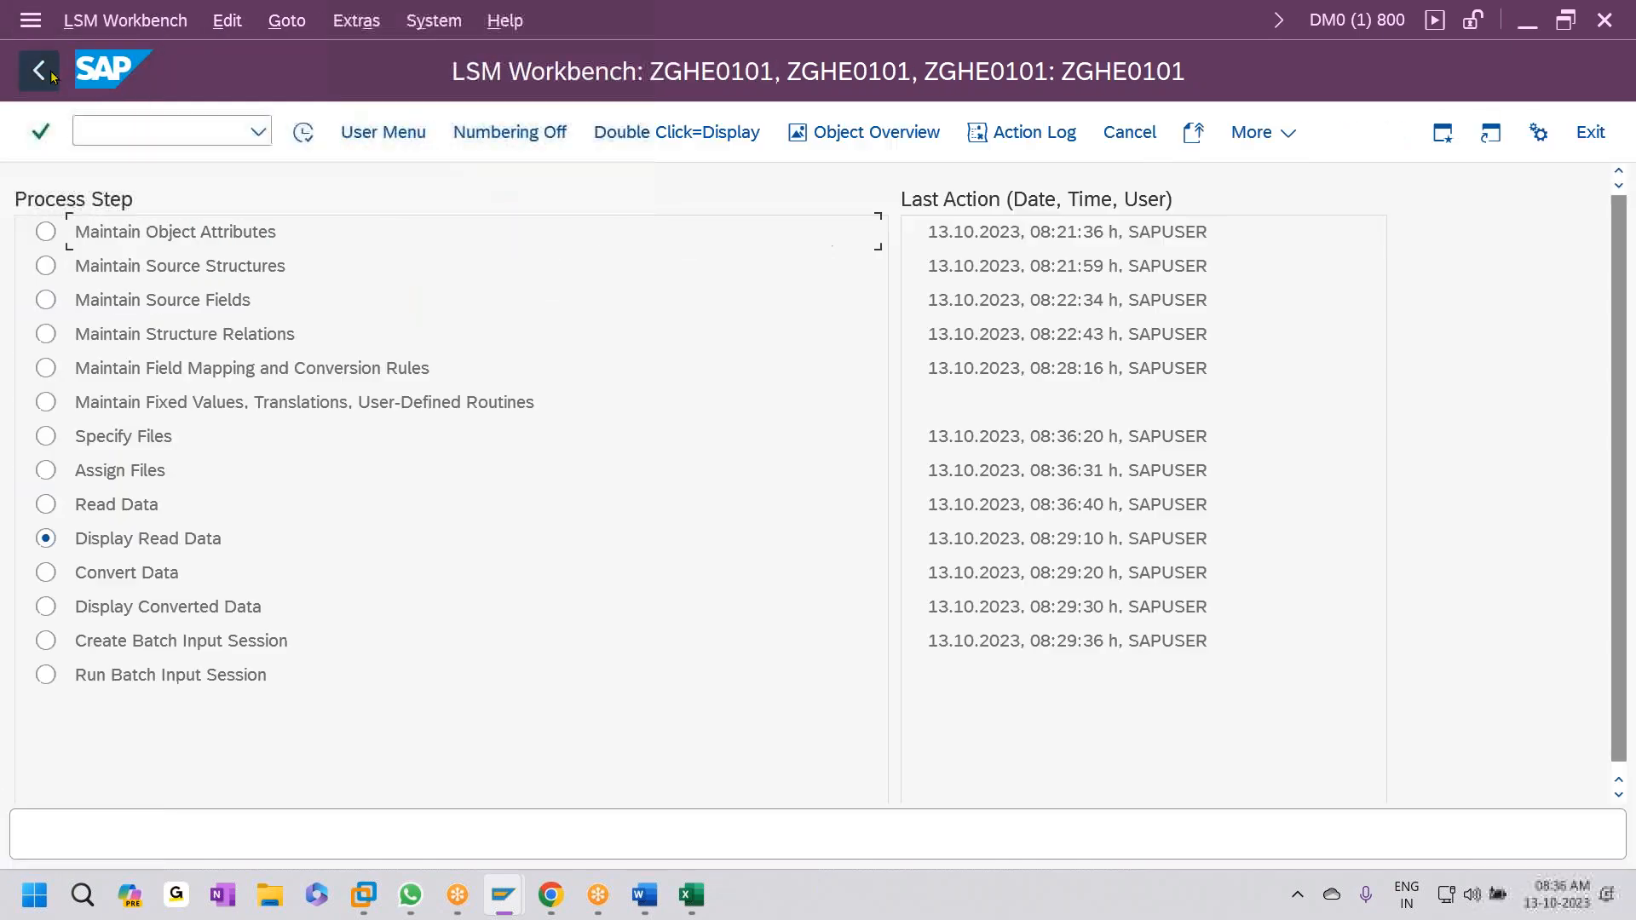
- Display the read data and scroll through the imported April–June rows
{"action": "left_click", "coordinate": [303, 133]}
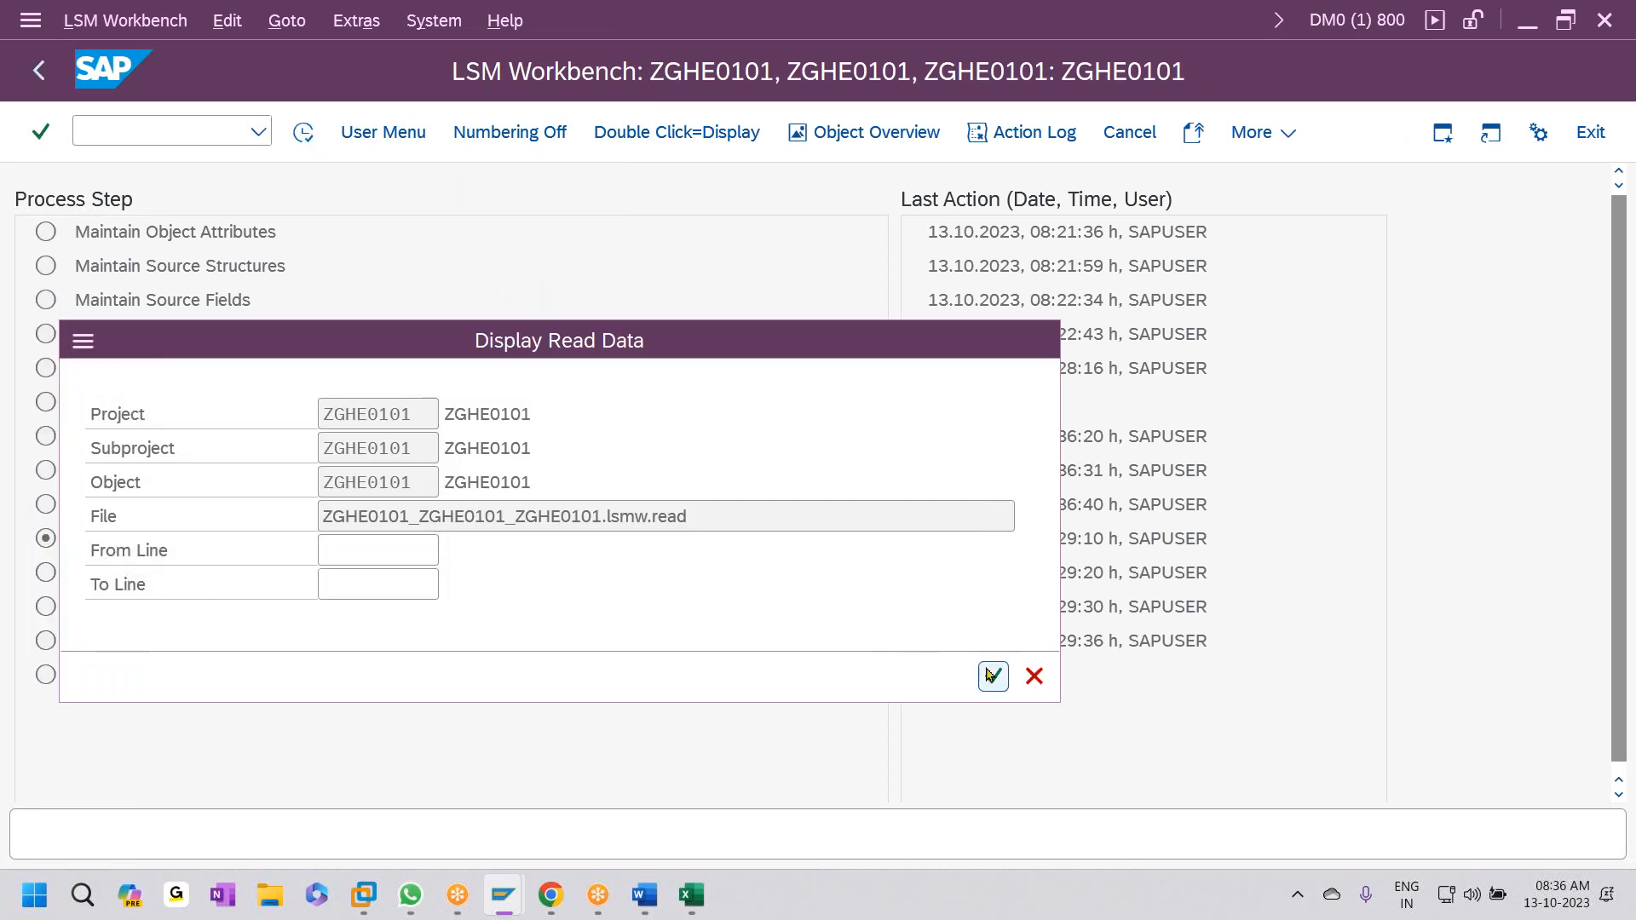
{"action": "left_click", "coordinate": [991, 675]}
{"action": "scroll", "coordinate": [339, 456], "scroll_direction": "down", "scroll_amount": 2}
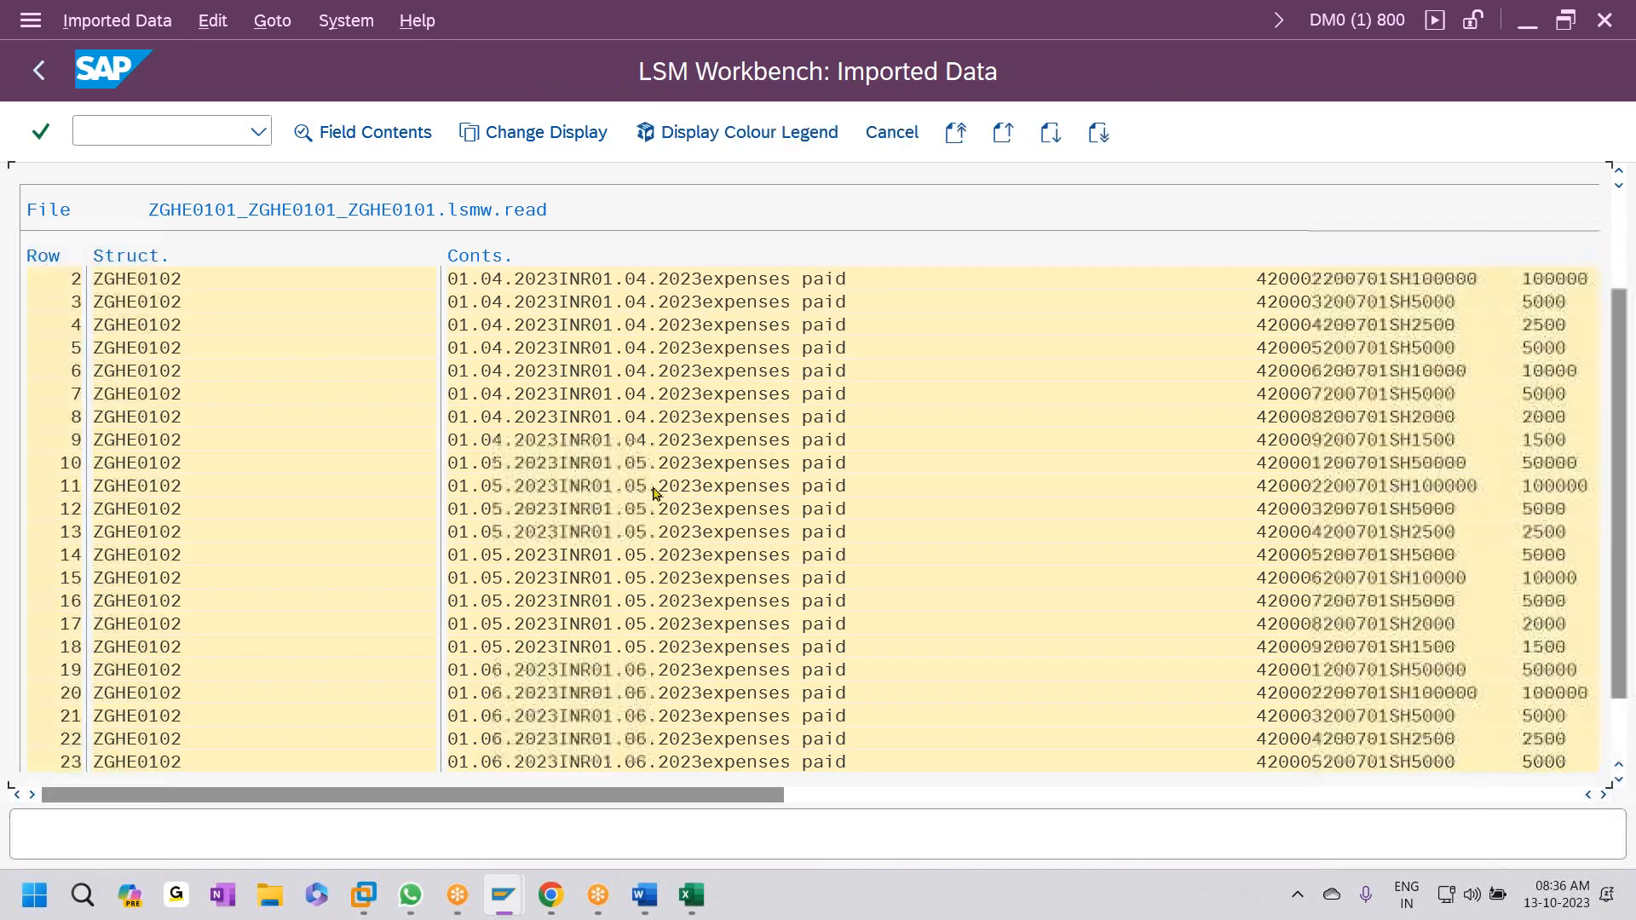
{"action": "scroll", "coordinate": [649, 497], "scroll_direction": "down", "scroll_amount": 2}
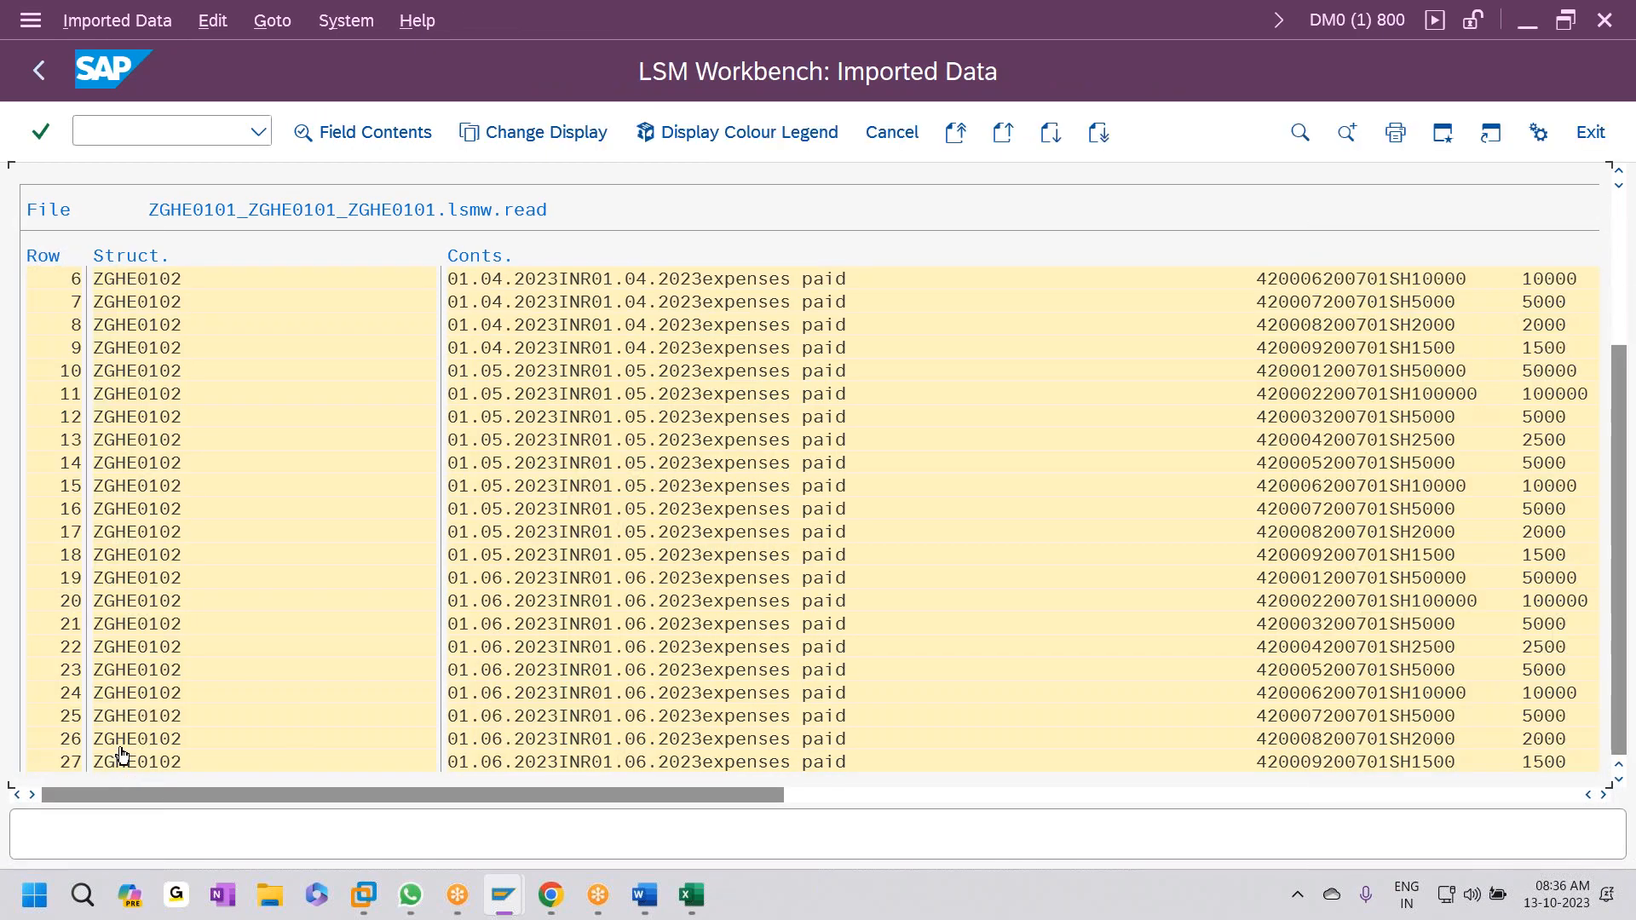
{"action": "left_click", "coordinate": [39, 70]}
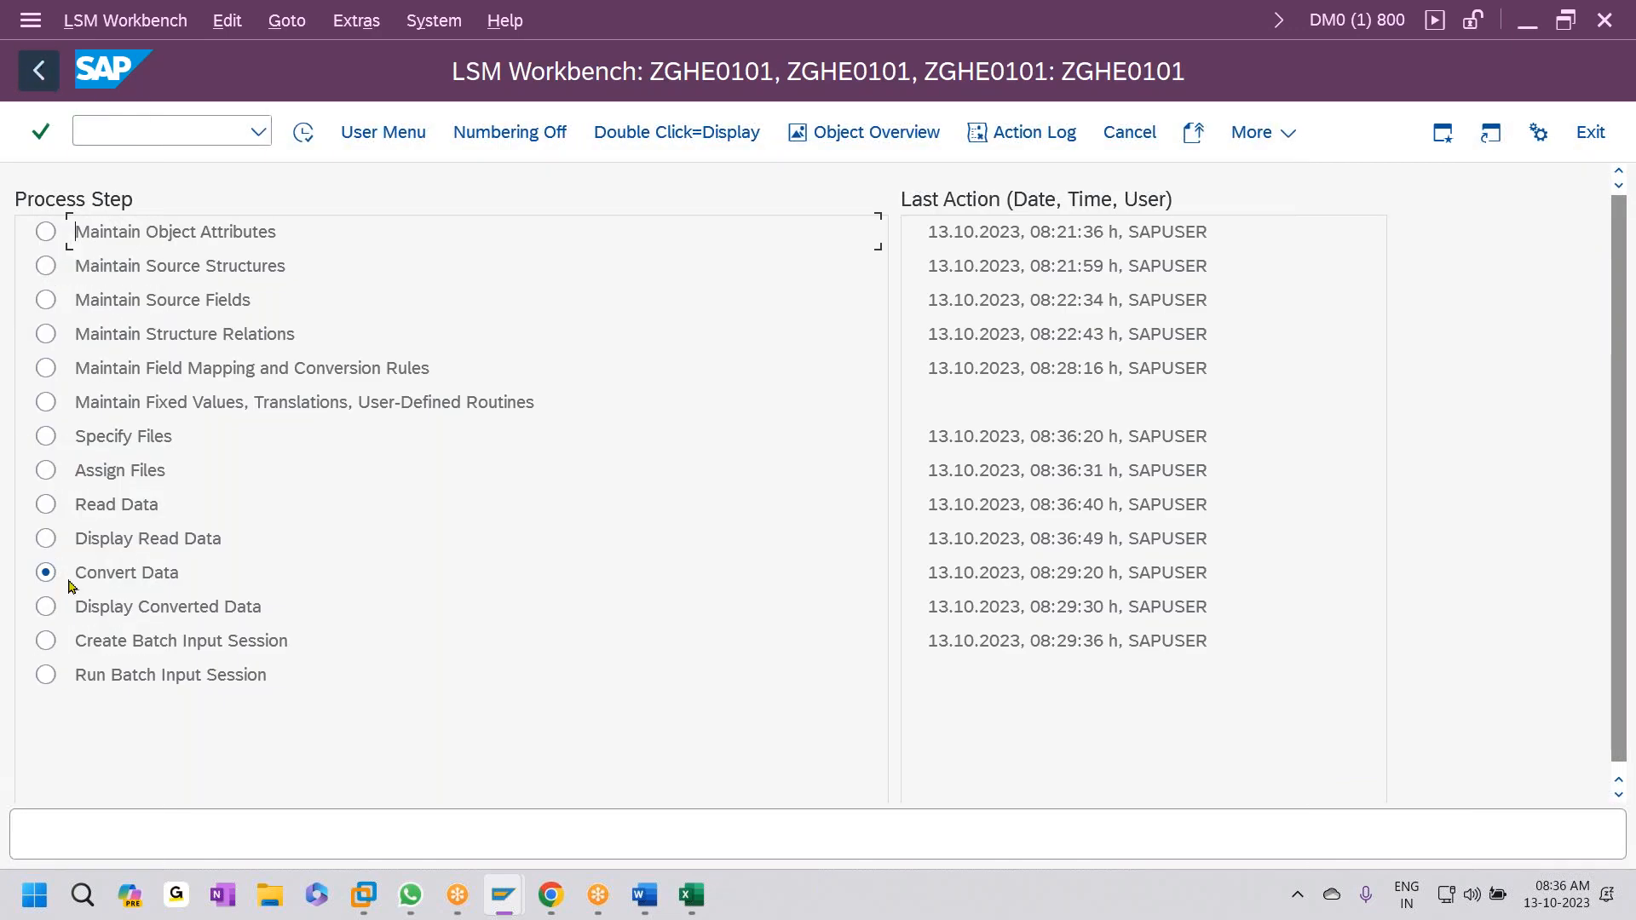
- Convert the 27 read records and display the converted data
{"action": "left_click", "coordinate": [304, 132]}
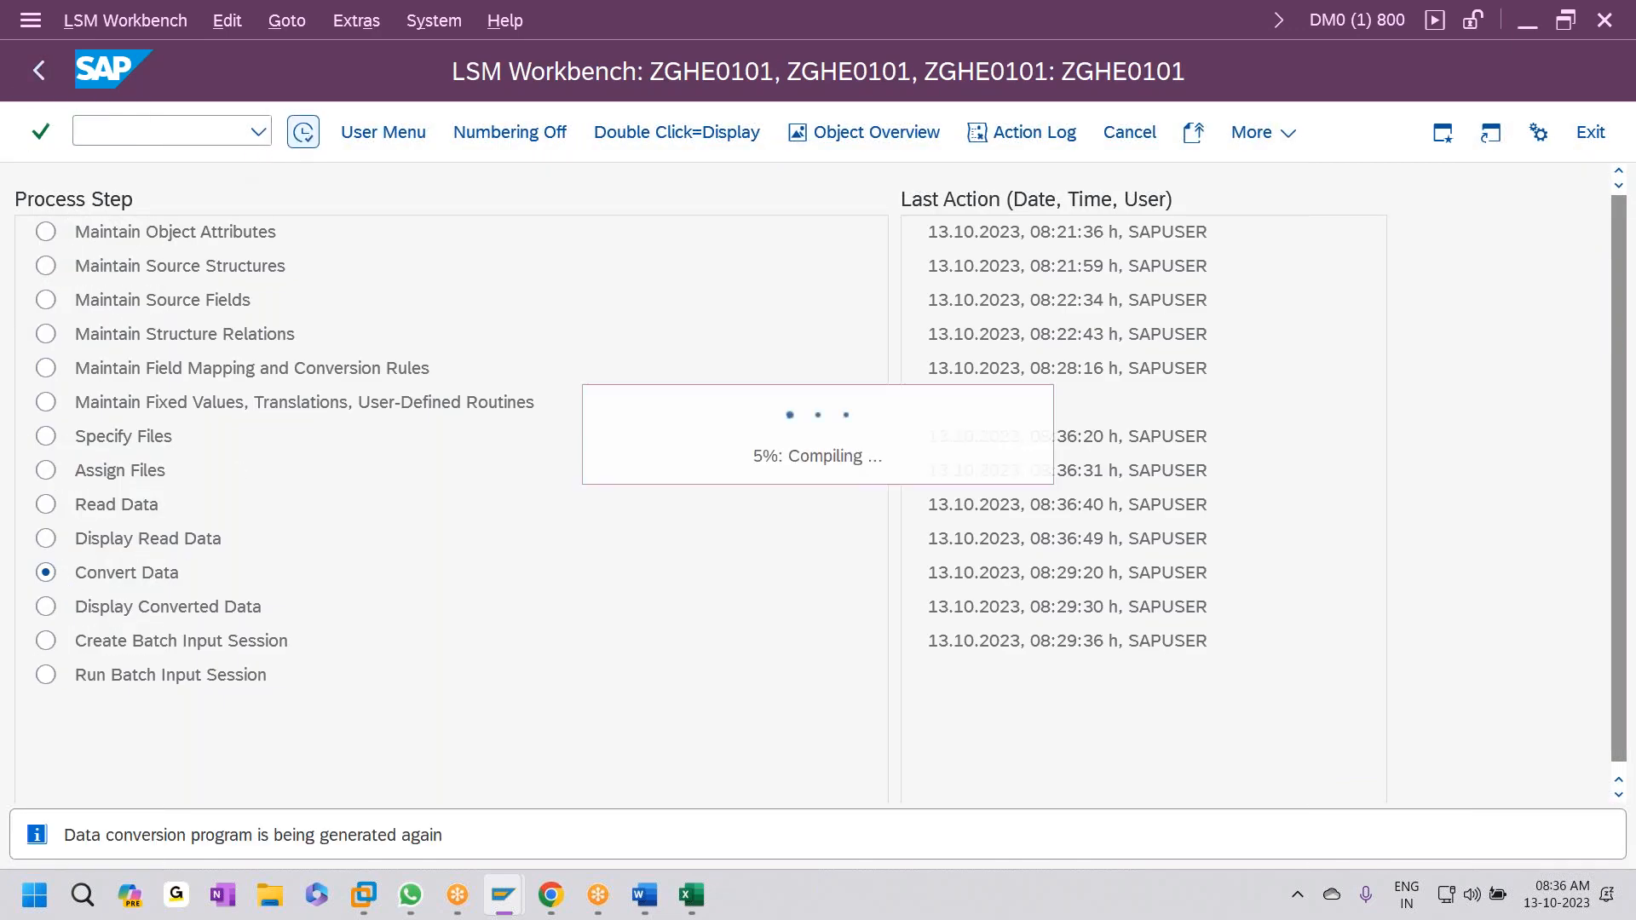
{"action": "left_click", "coordinate": [350, 132]}
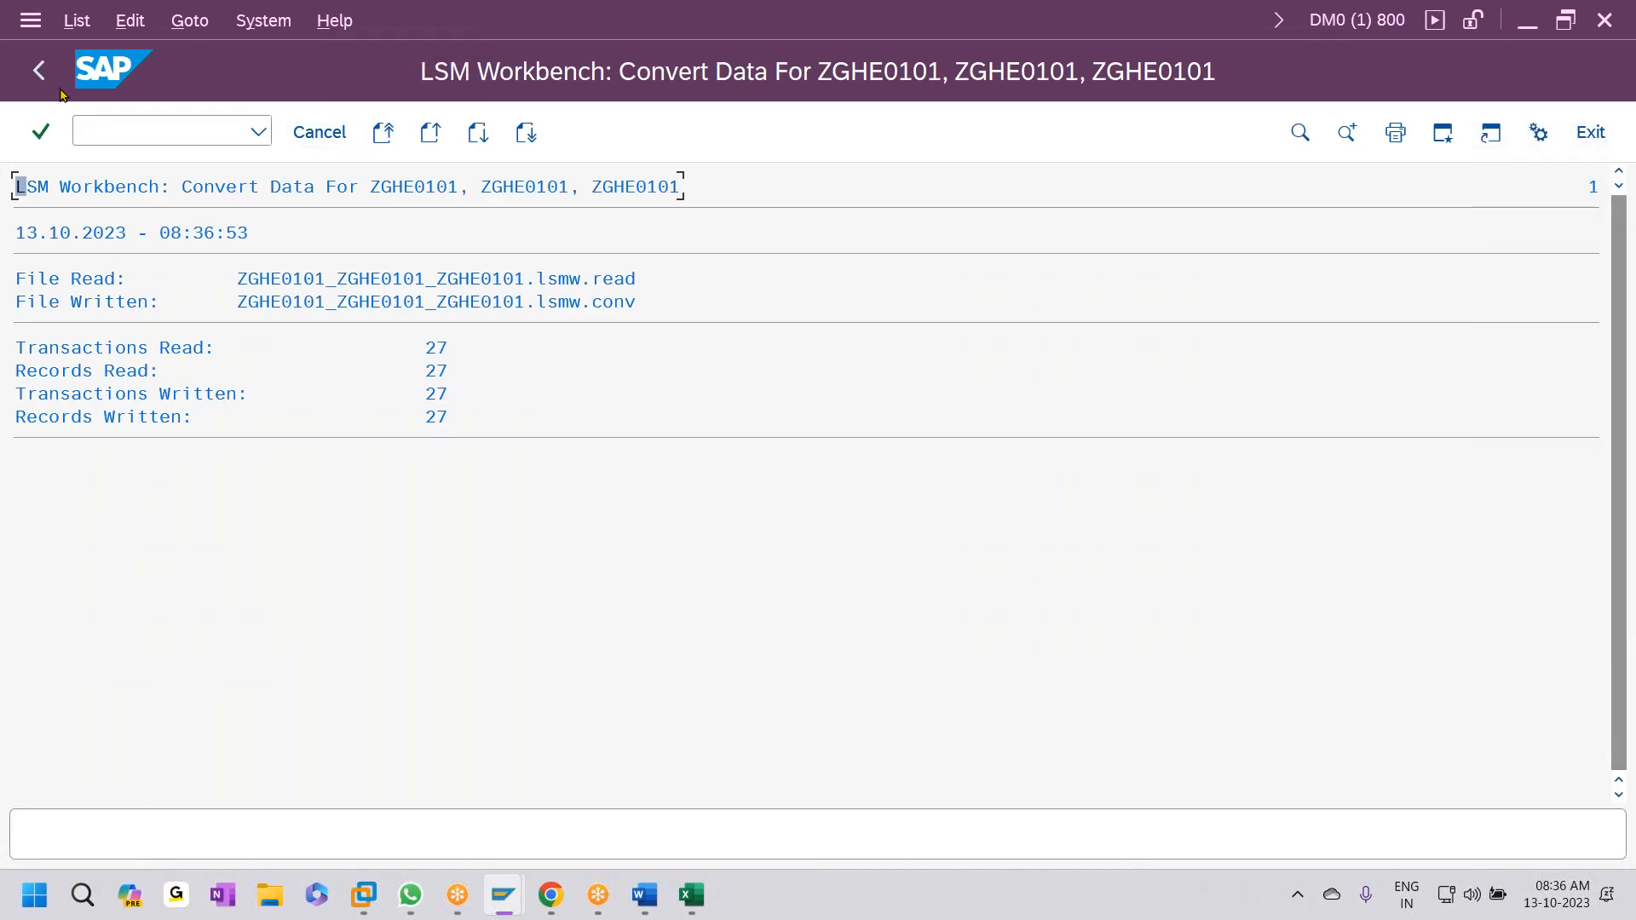
{"action": "left_click", "coordinate": [39, 70]}
{"action": "left_click", "coordinate": [38, 70]}
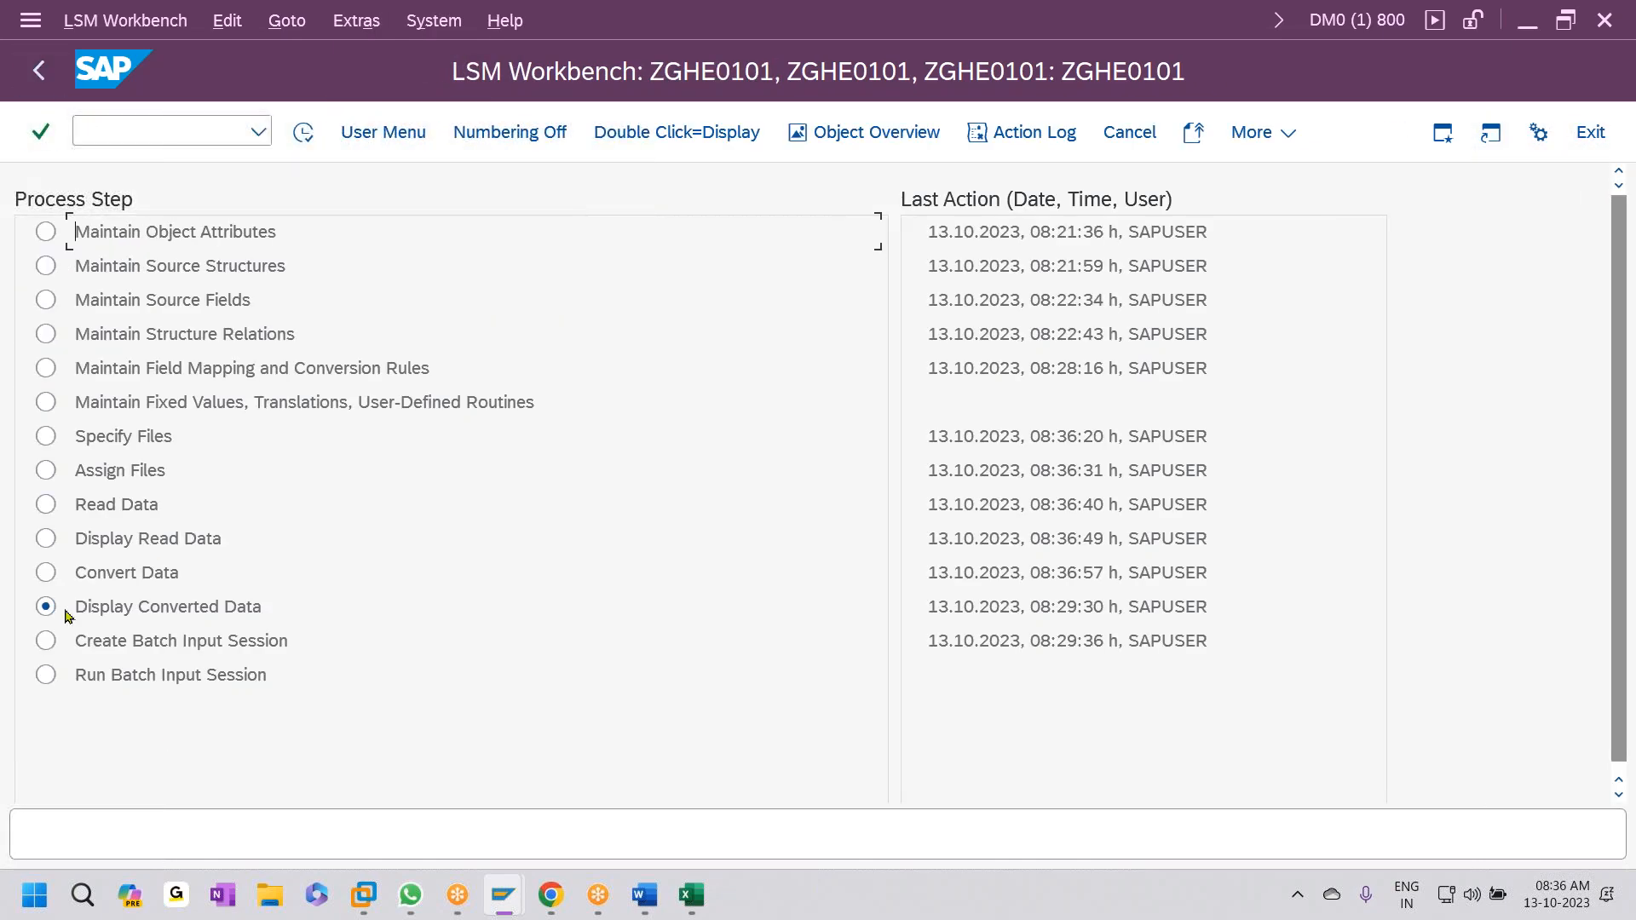
{"action": "left_click", "coordinate": [303, 132]}
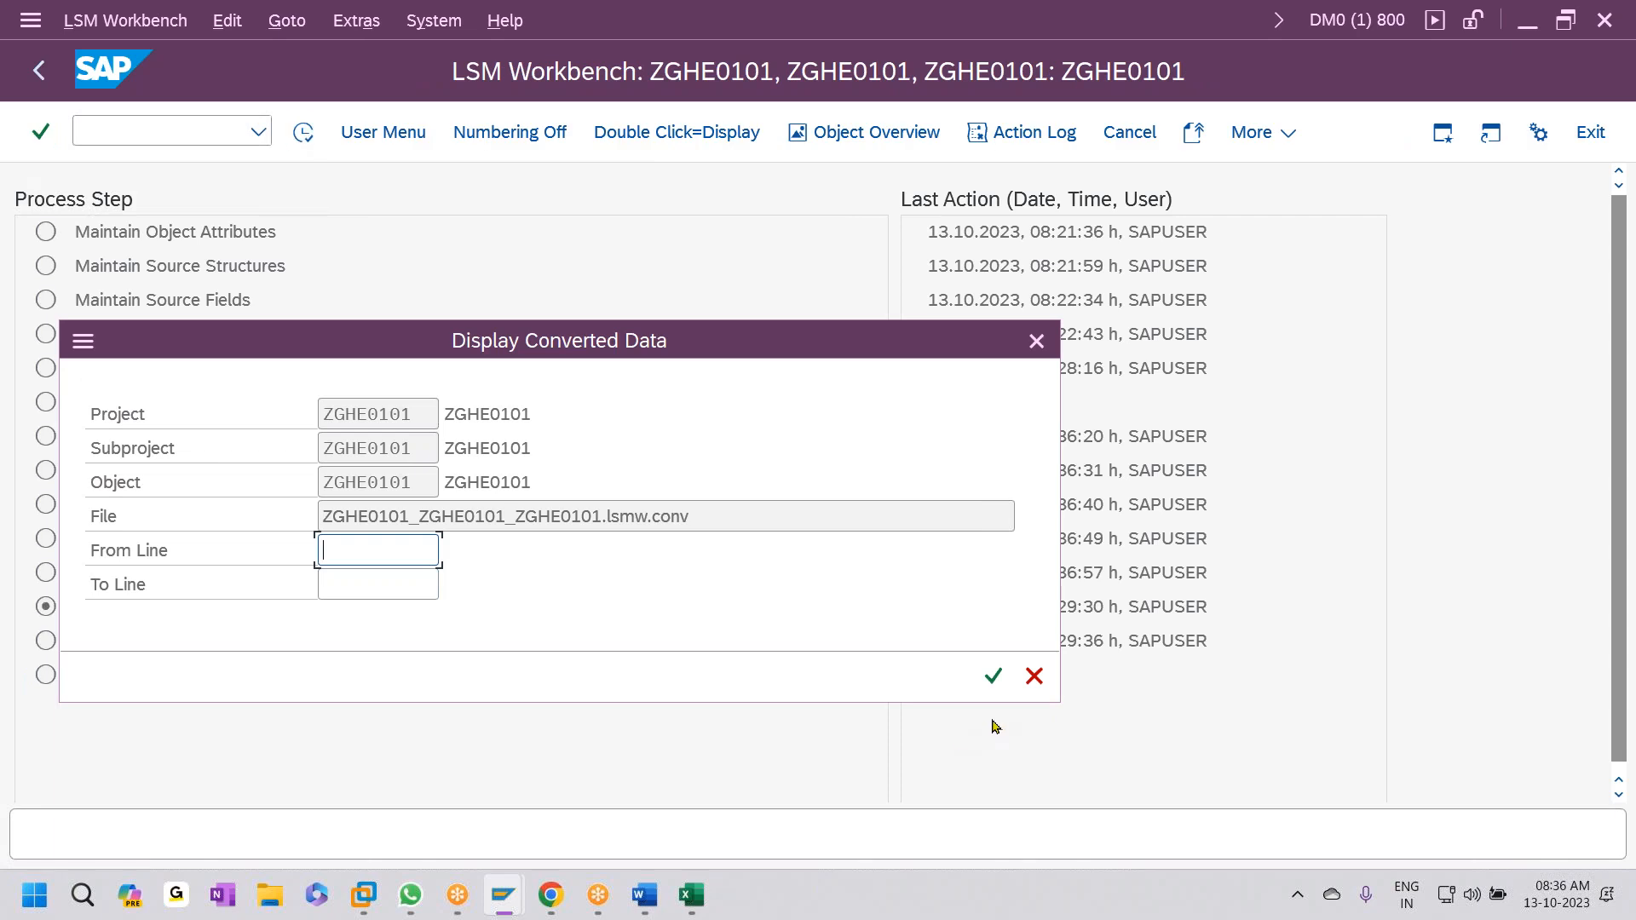
{"action": "left_click", "coordinate": [993, 677]}
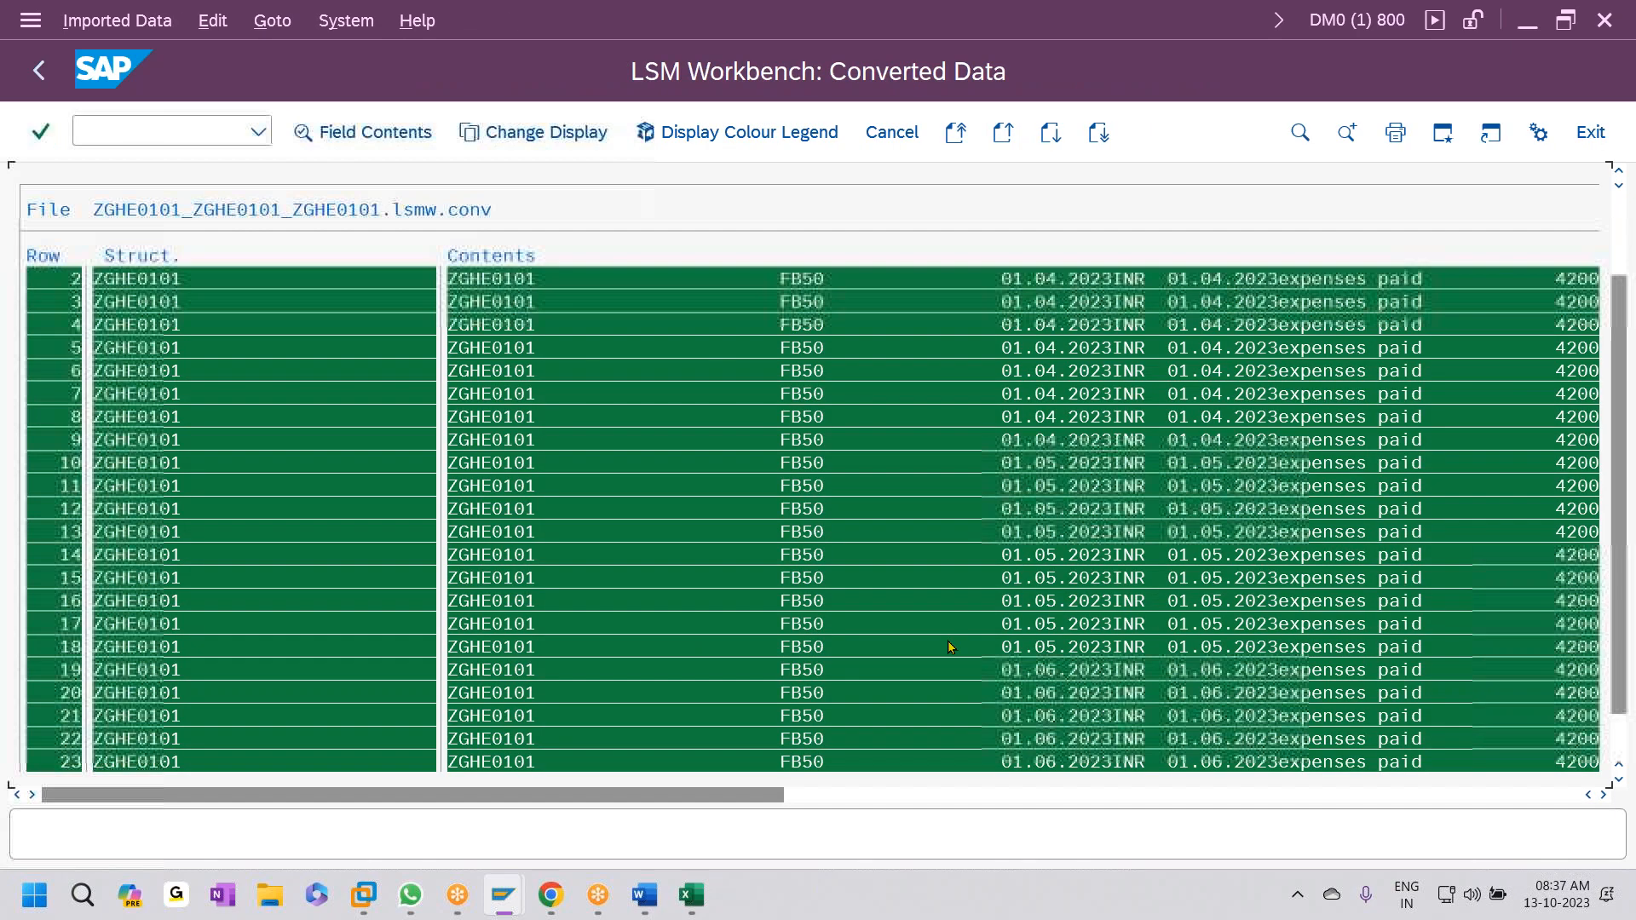
{"action": "left_click", "coordinate": [40, 75]}
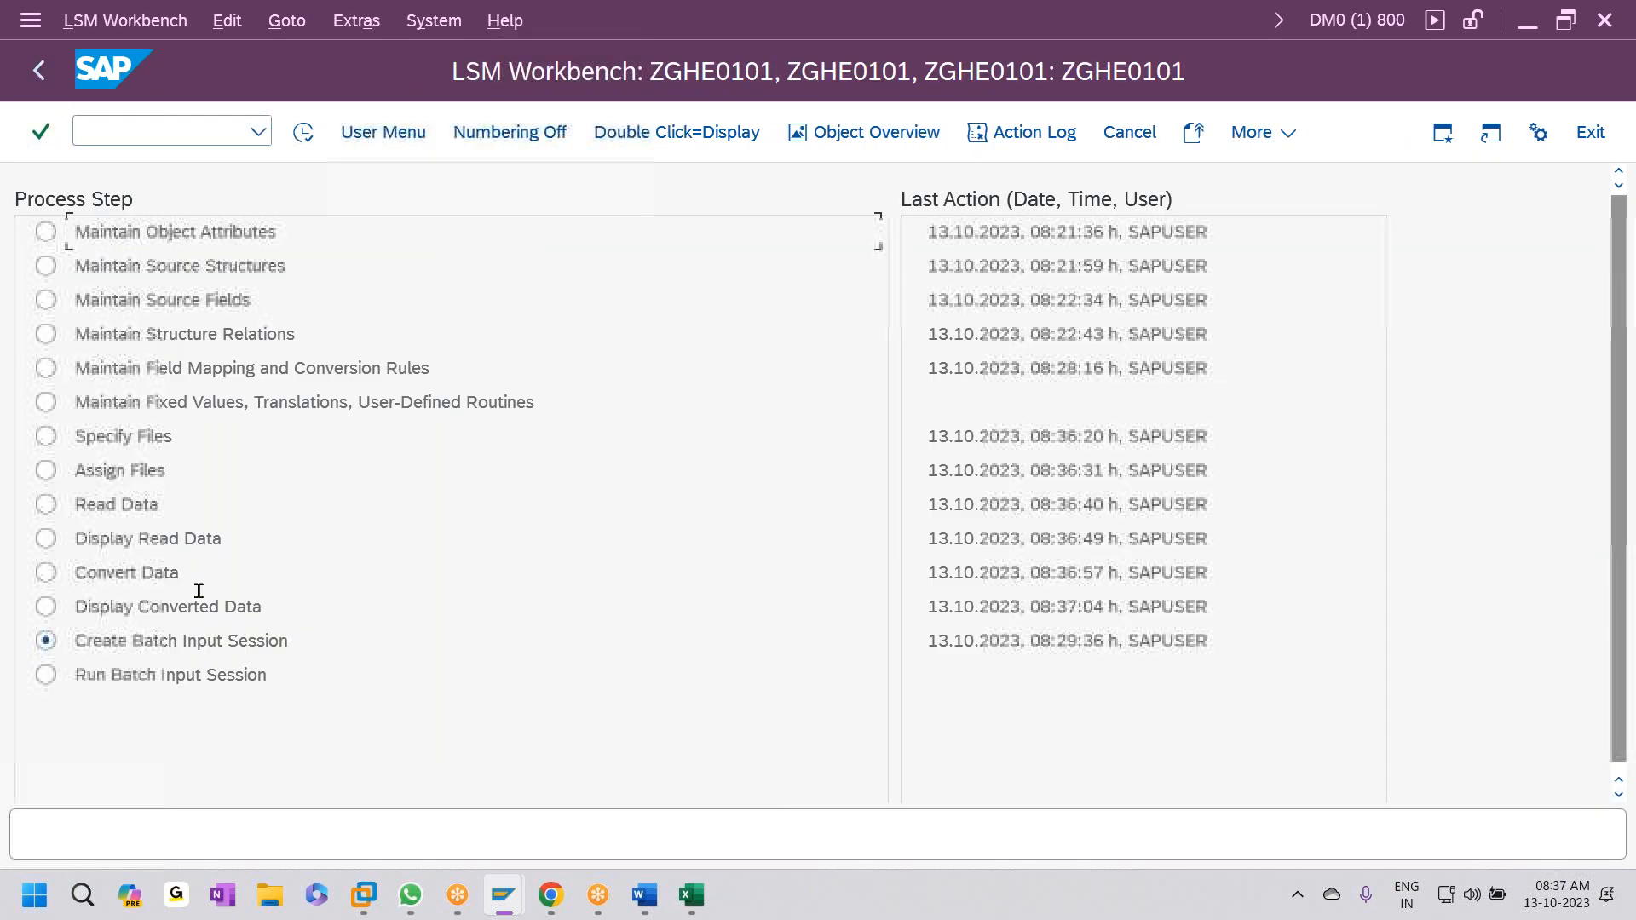
- Create a ZGHE0101 batch input session with Keep ticked and select it in the session overview
{"action": "left_click", "coordinate": [301, 135]}
{"action": "left_click", "coordinate": [25, 339]}
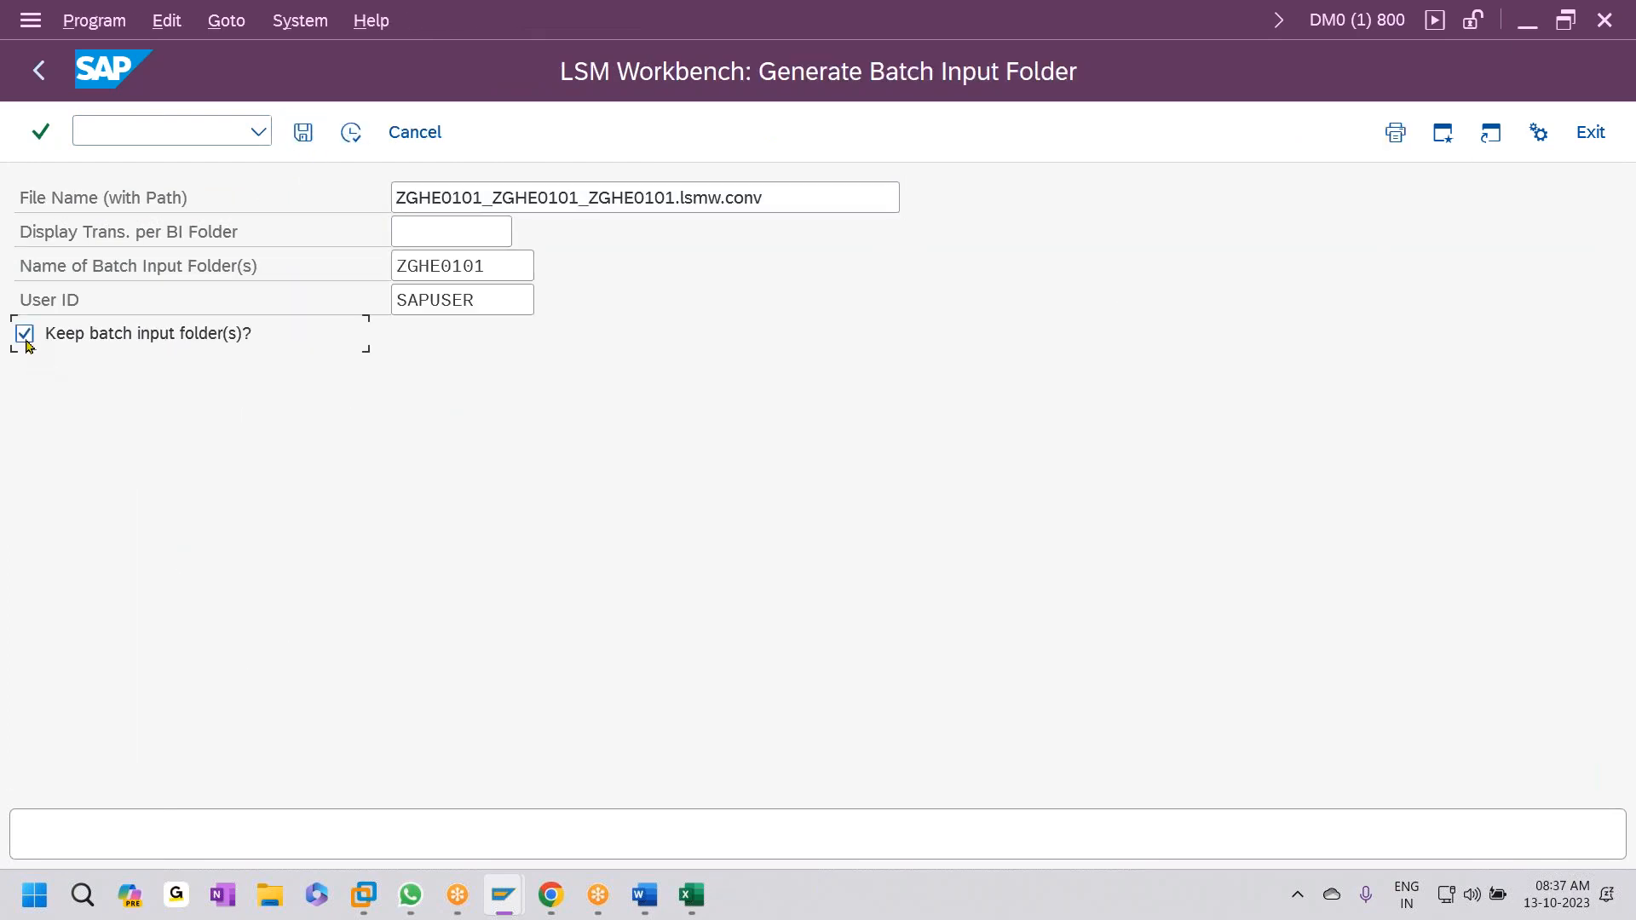
{"action": "left_click", "coordinate": [351, 133]}
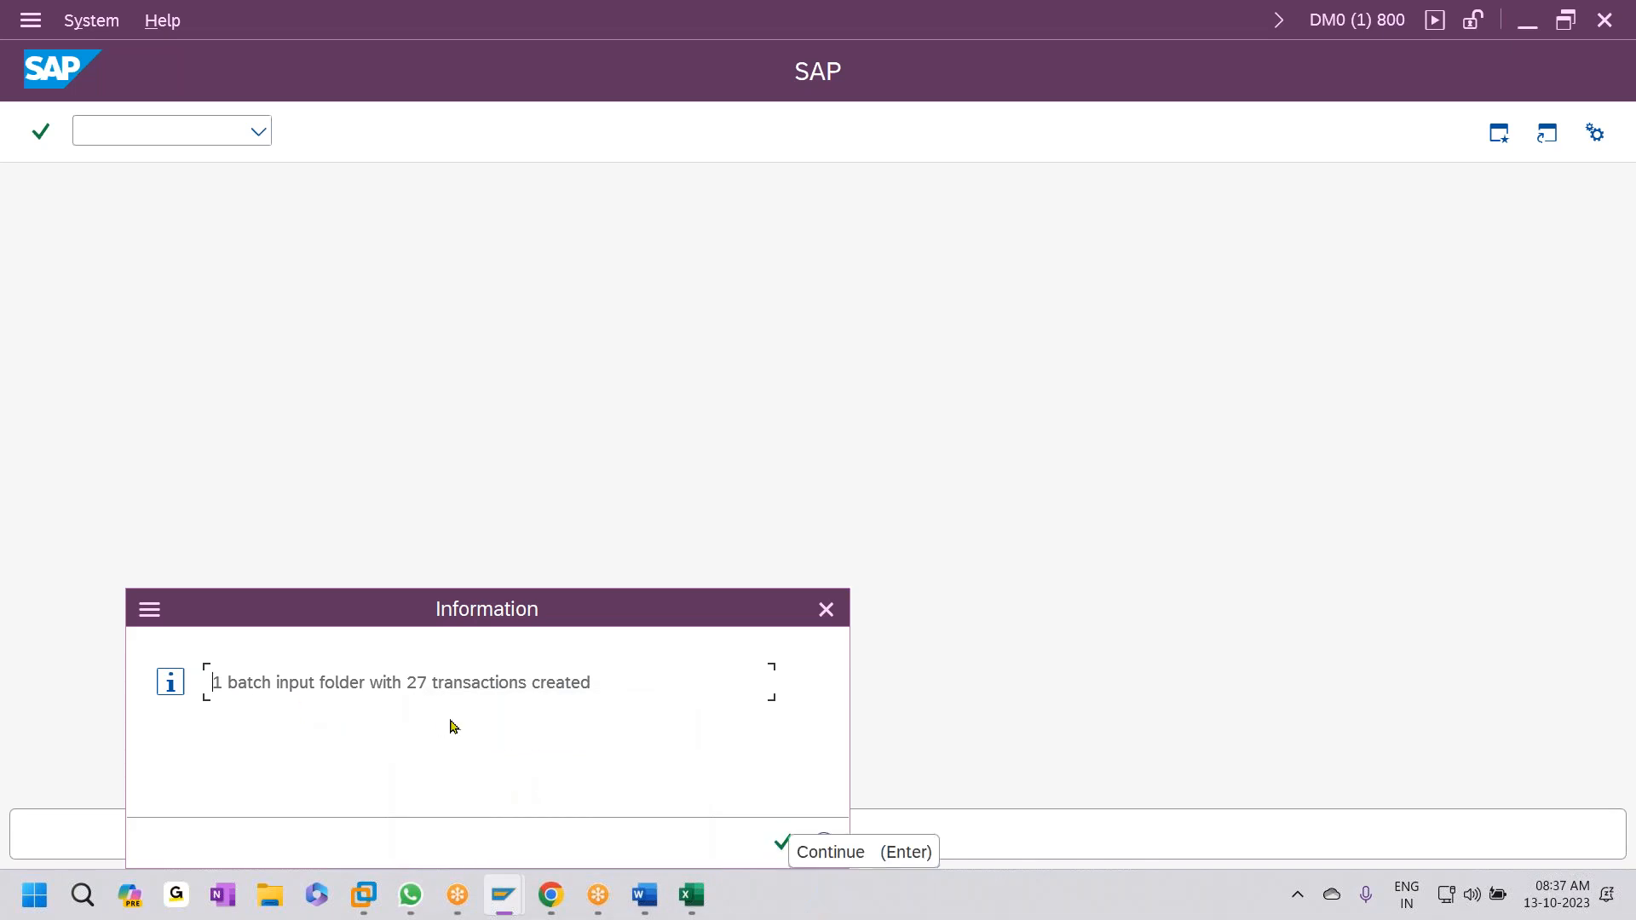
{"action": "left_click", "coordinate": [781, 837]}
{"action": "left_click", "coordinate": [303, 131]}
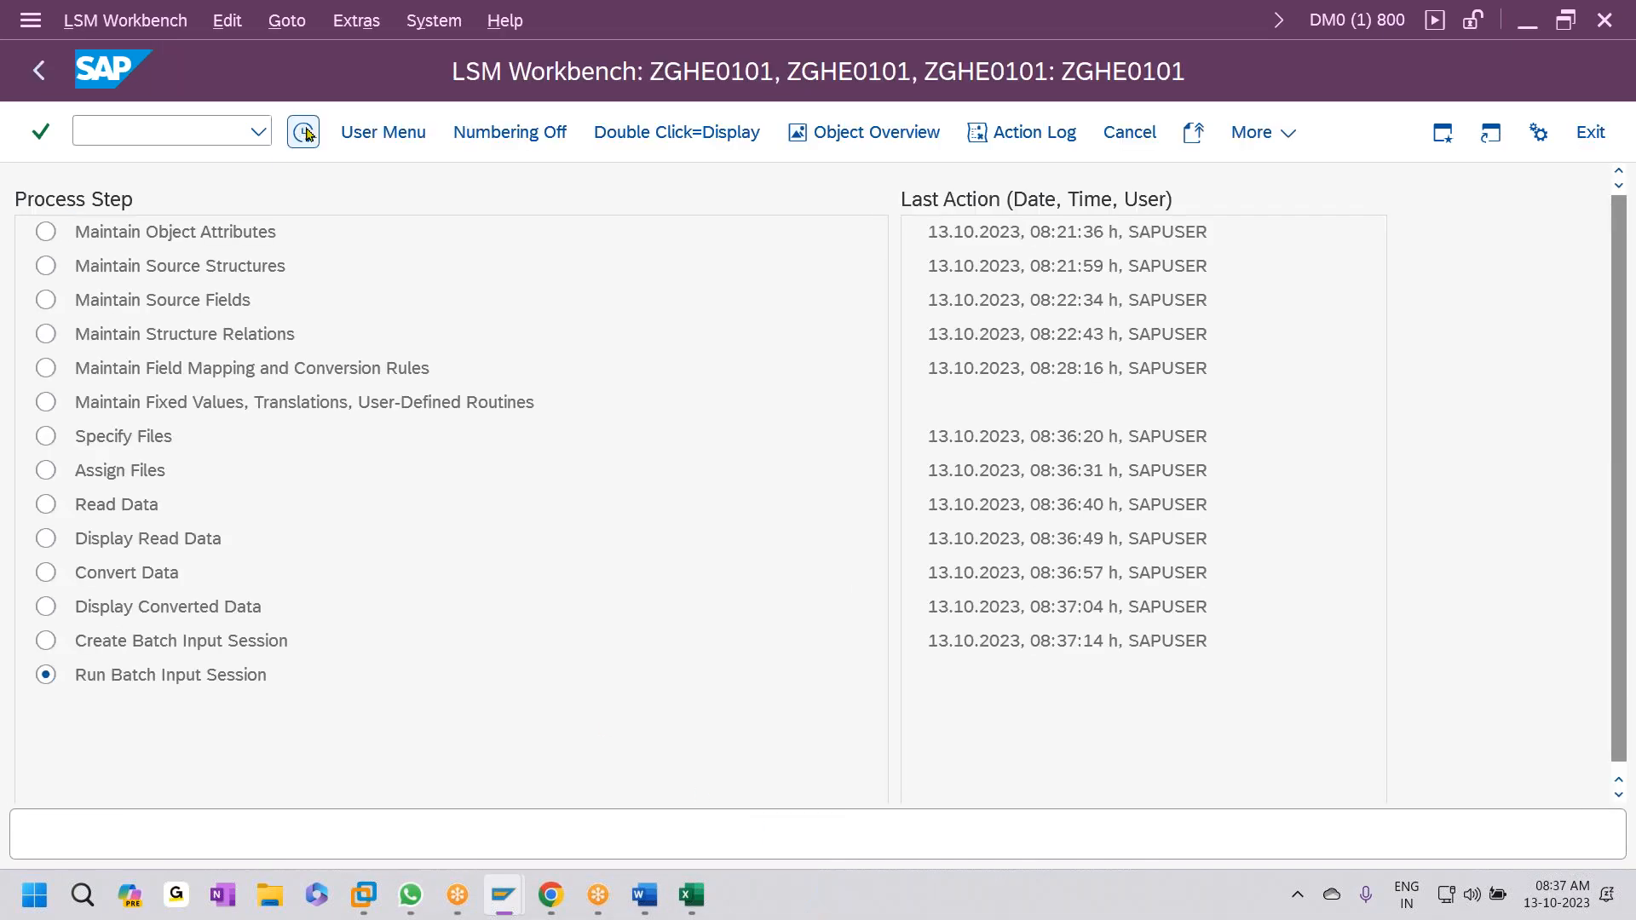
{"action": "left_click", "coordinate": [53, 410]}
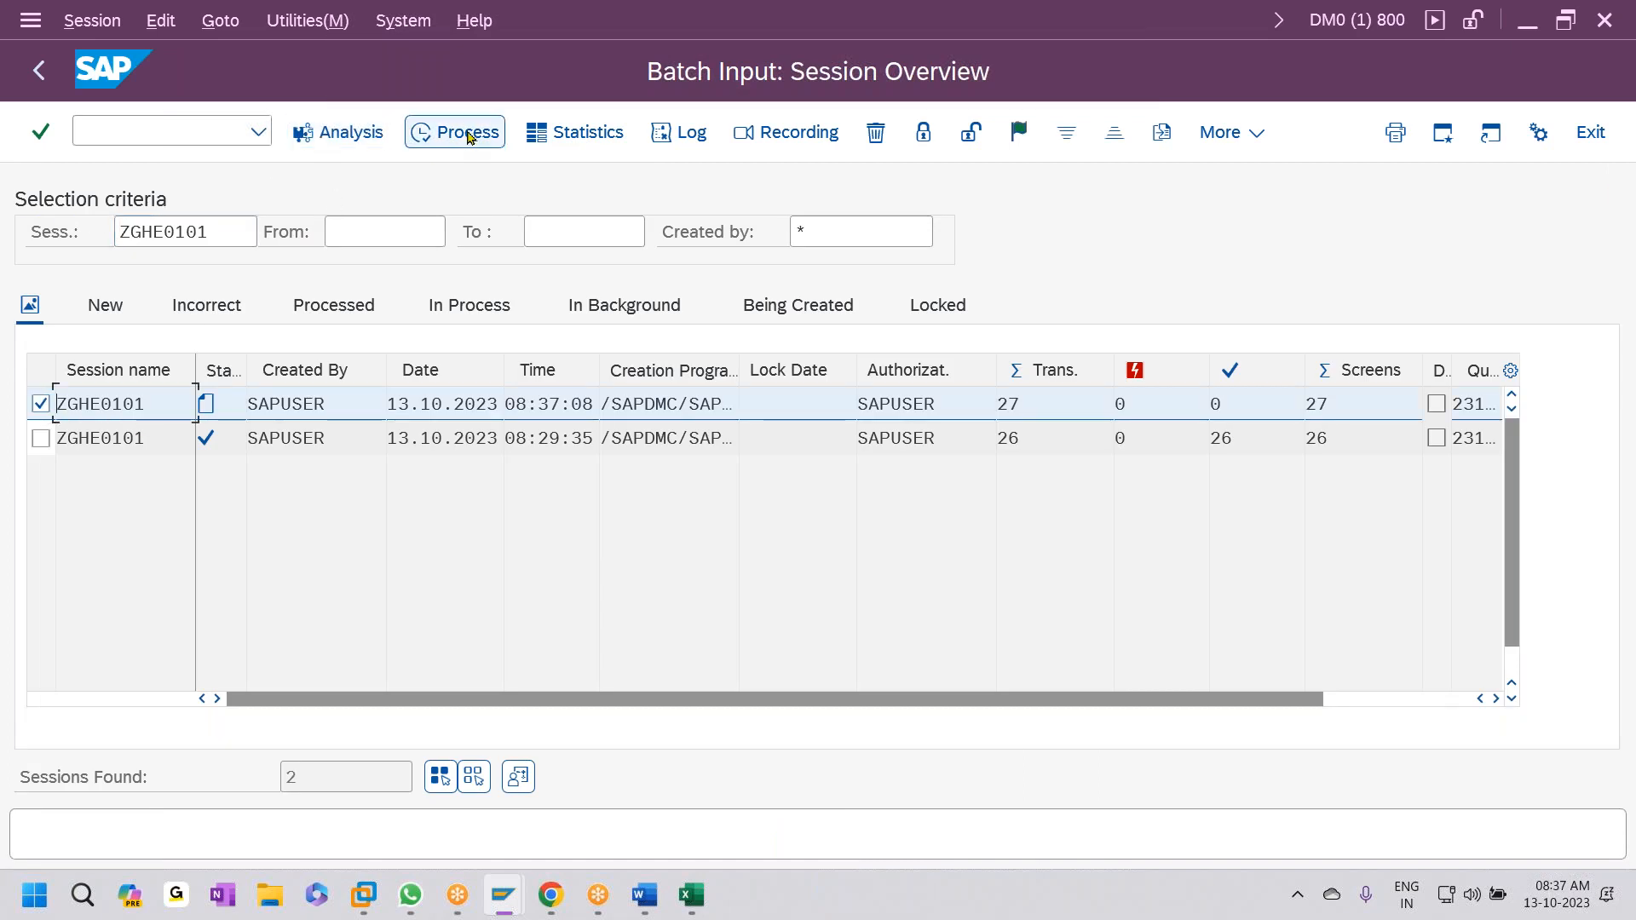
- Process the ZGHE0101 session in Display errors only mode, completing all 27 transactions error-free
{"action": "left_click", "coordinate": [452, 132]}
{"action": "left_click", "coordinate": [179, 527]}
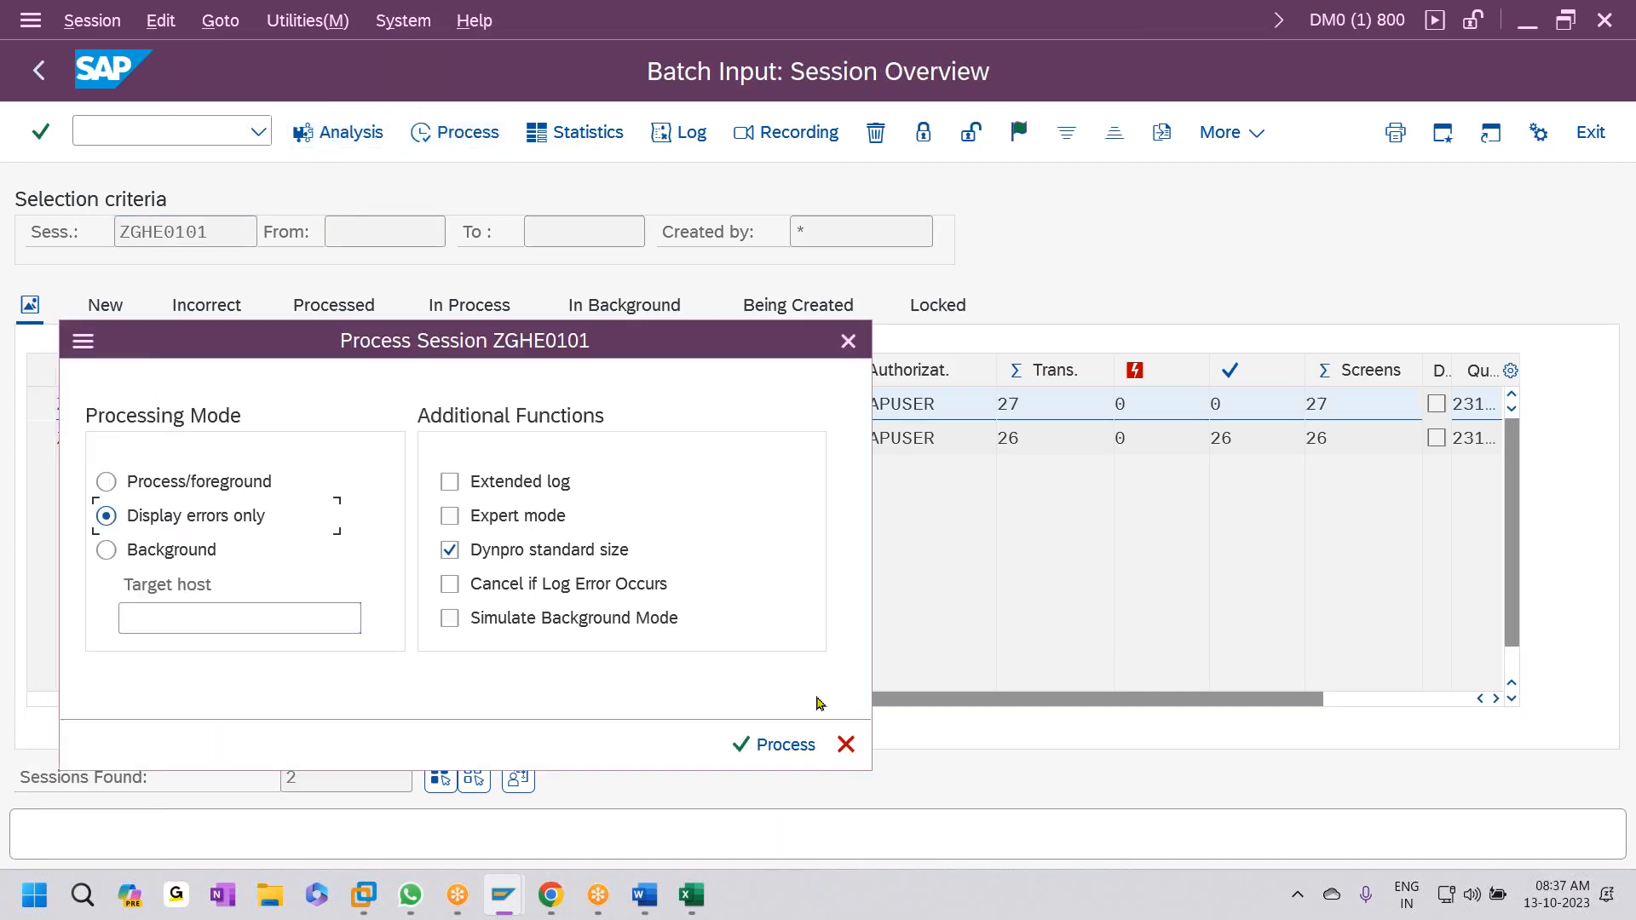
{"action": "left_click", "coordinate": [776, 744]}
{"action": "left_click", "coordinate": [549, 842]}
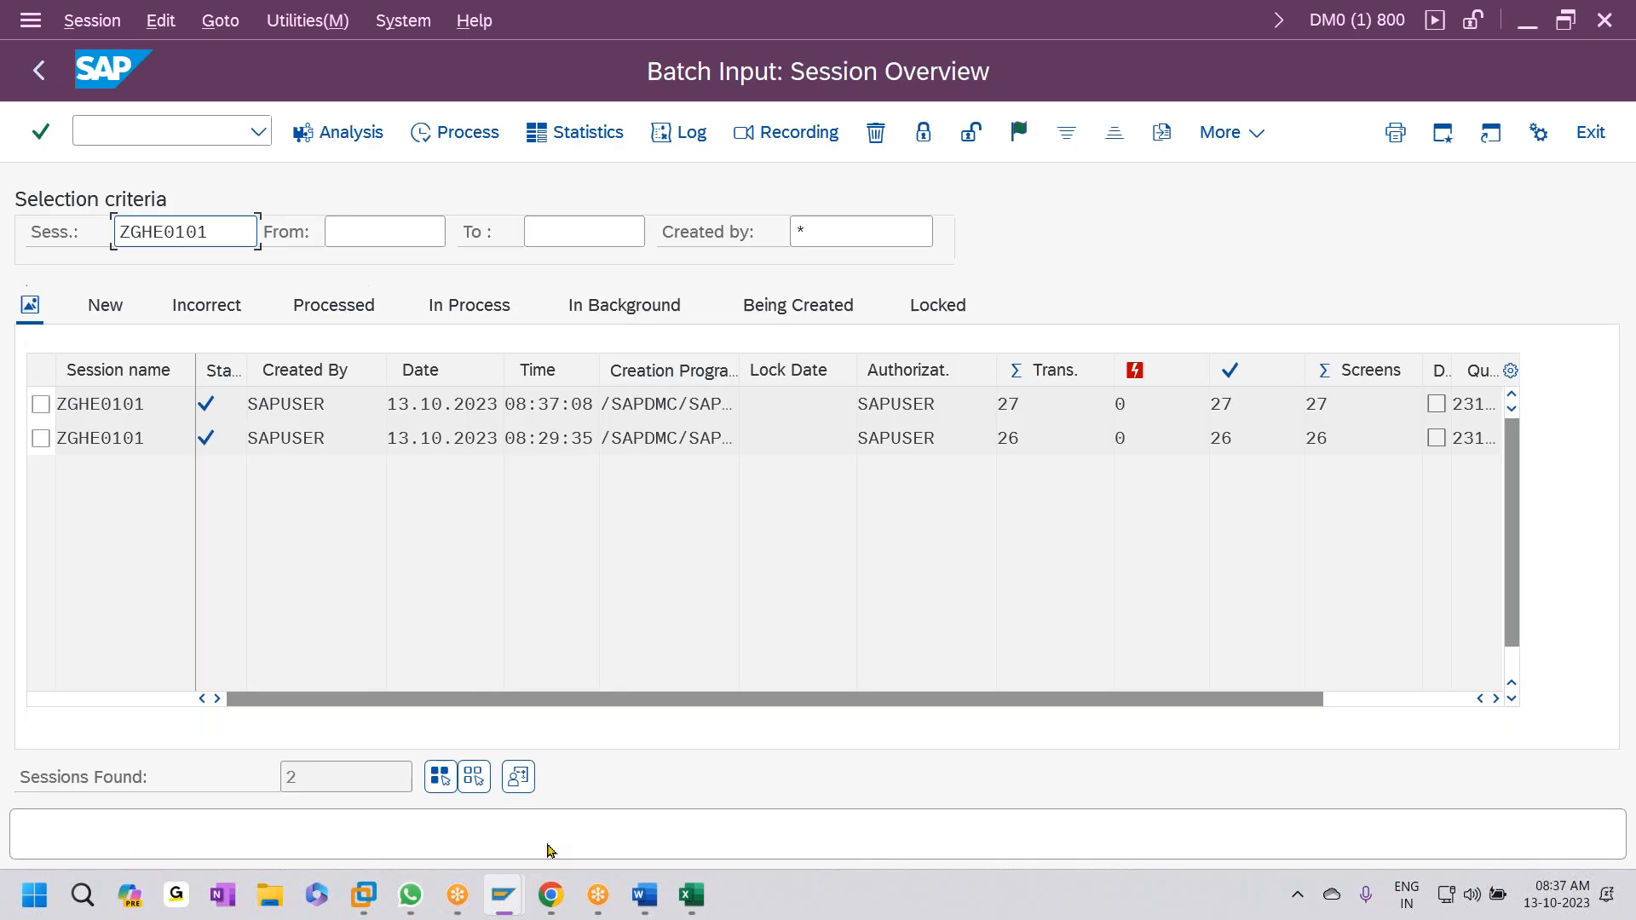
{"action": "left_click", "coordinate": [111, 120]}
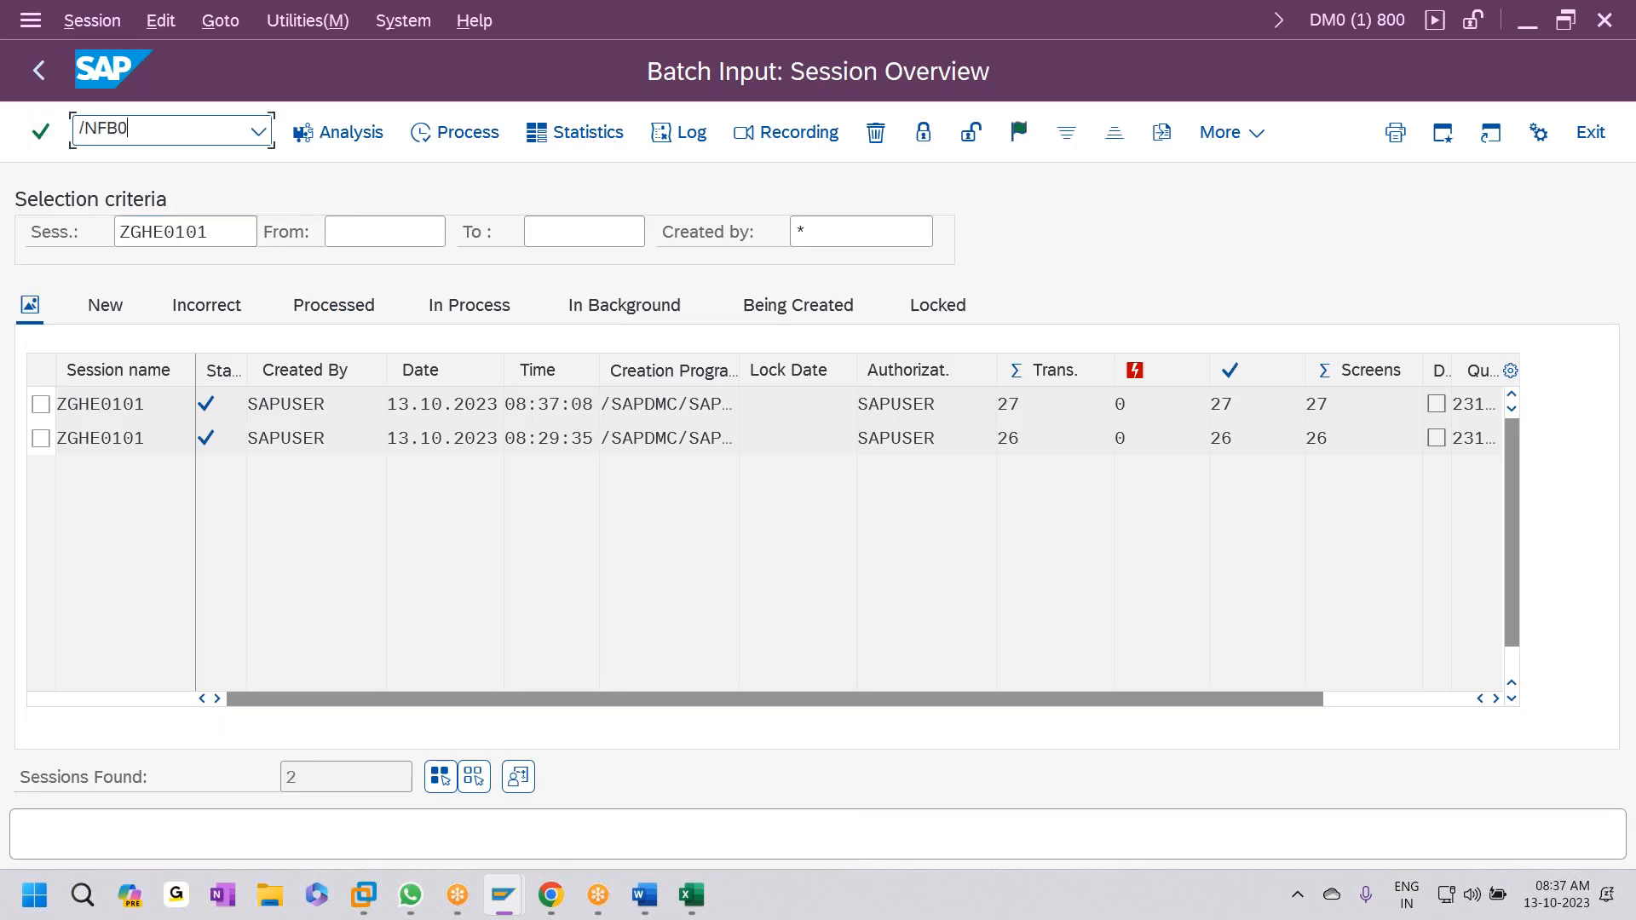
- List all HE01 documents in FB03 and scroll to documents 61–87 dated April–June 2023
{"action": "key", "text": "Return"}
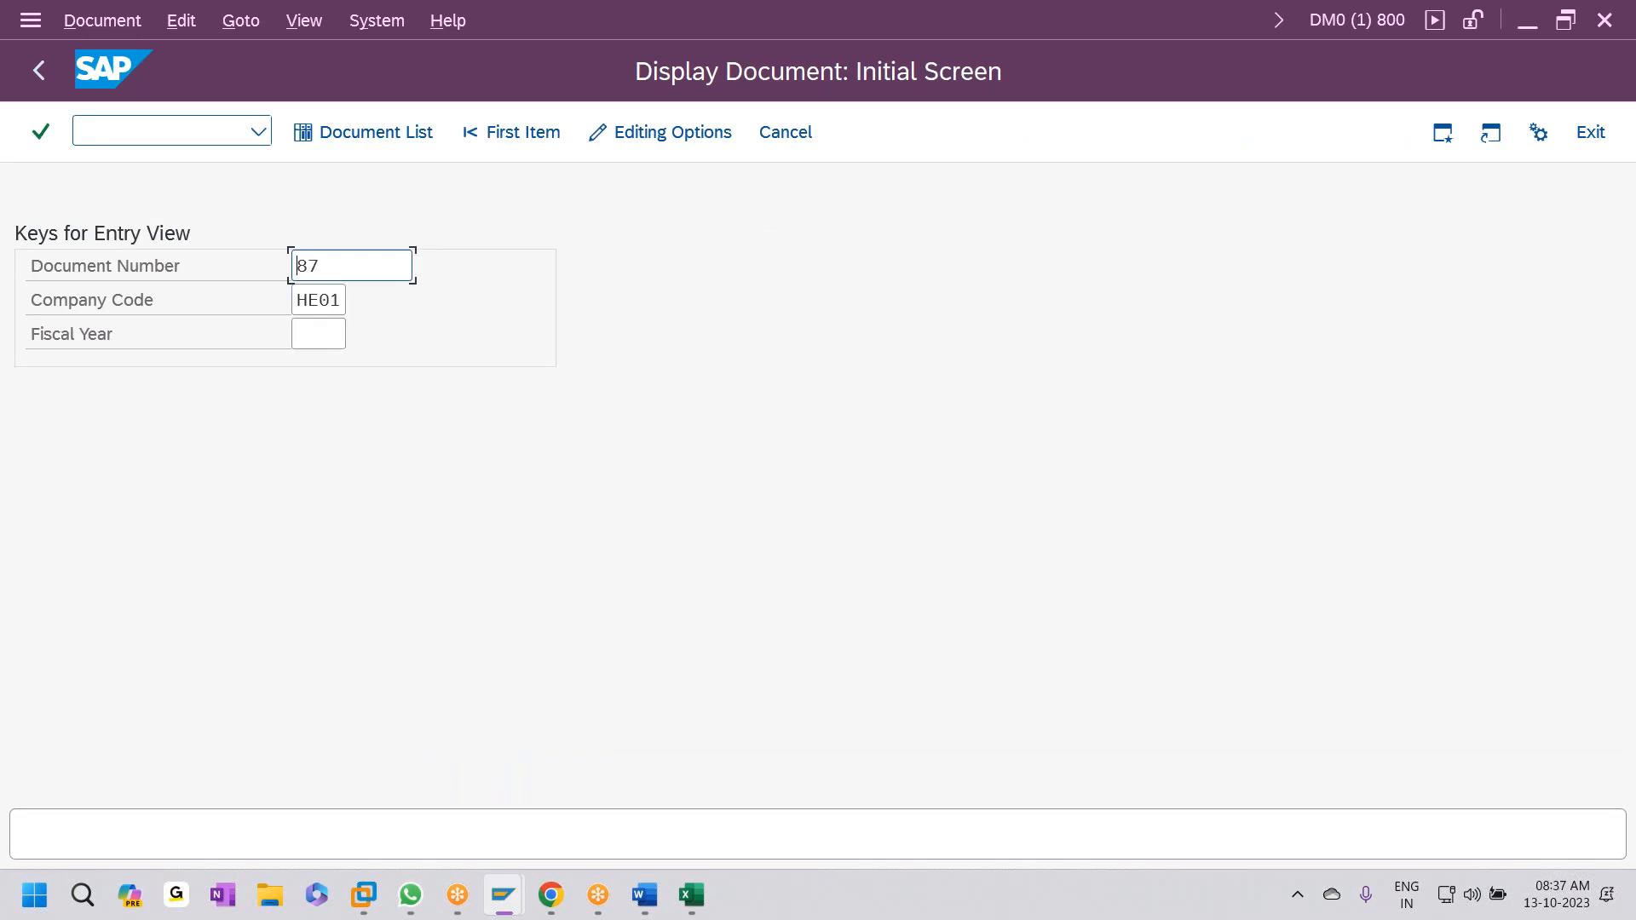
{"action": "left_click", "coordinate": [405, 131]}
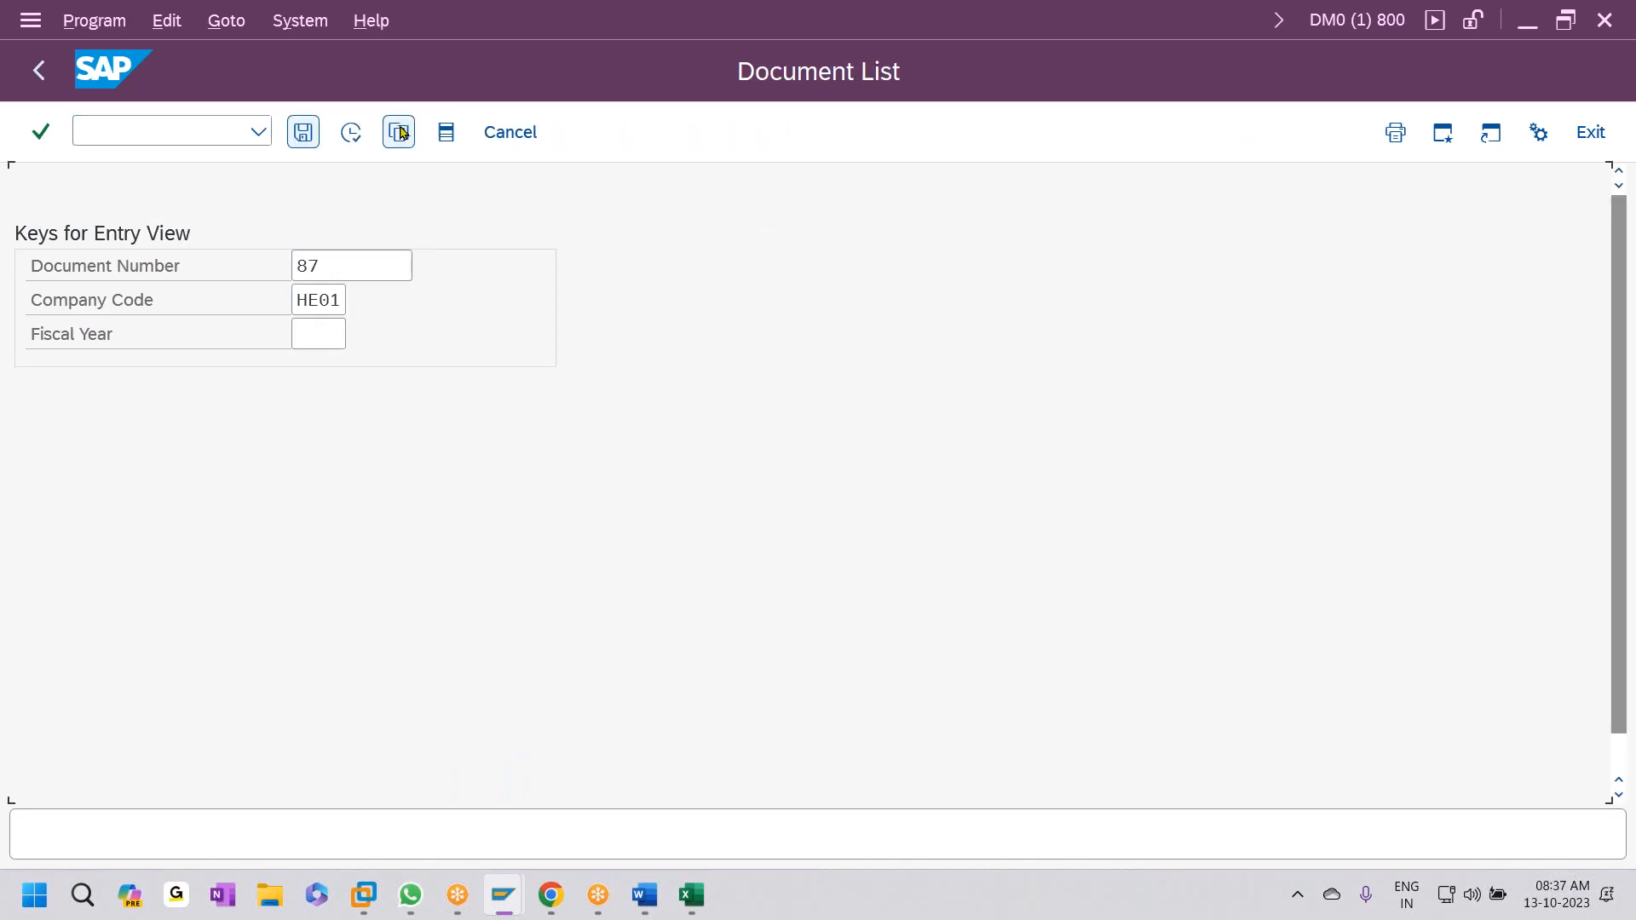
{"action": "left_click", "coordinate": [350, 132]}
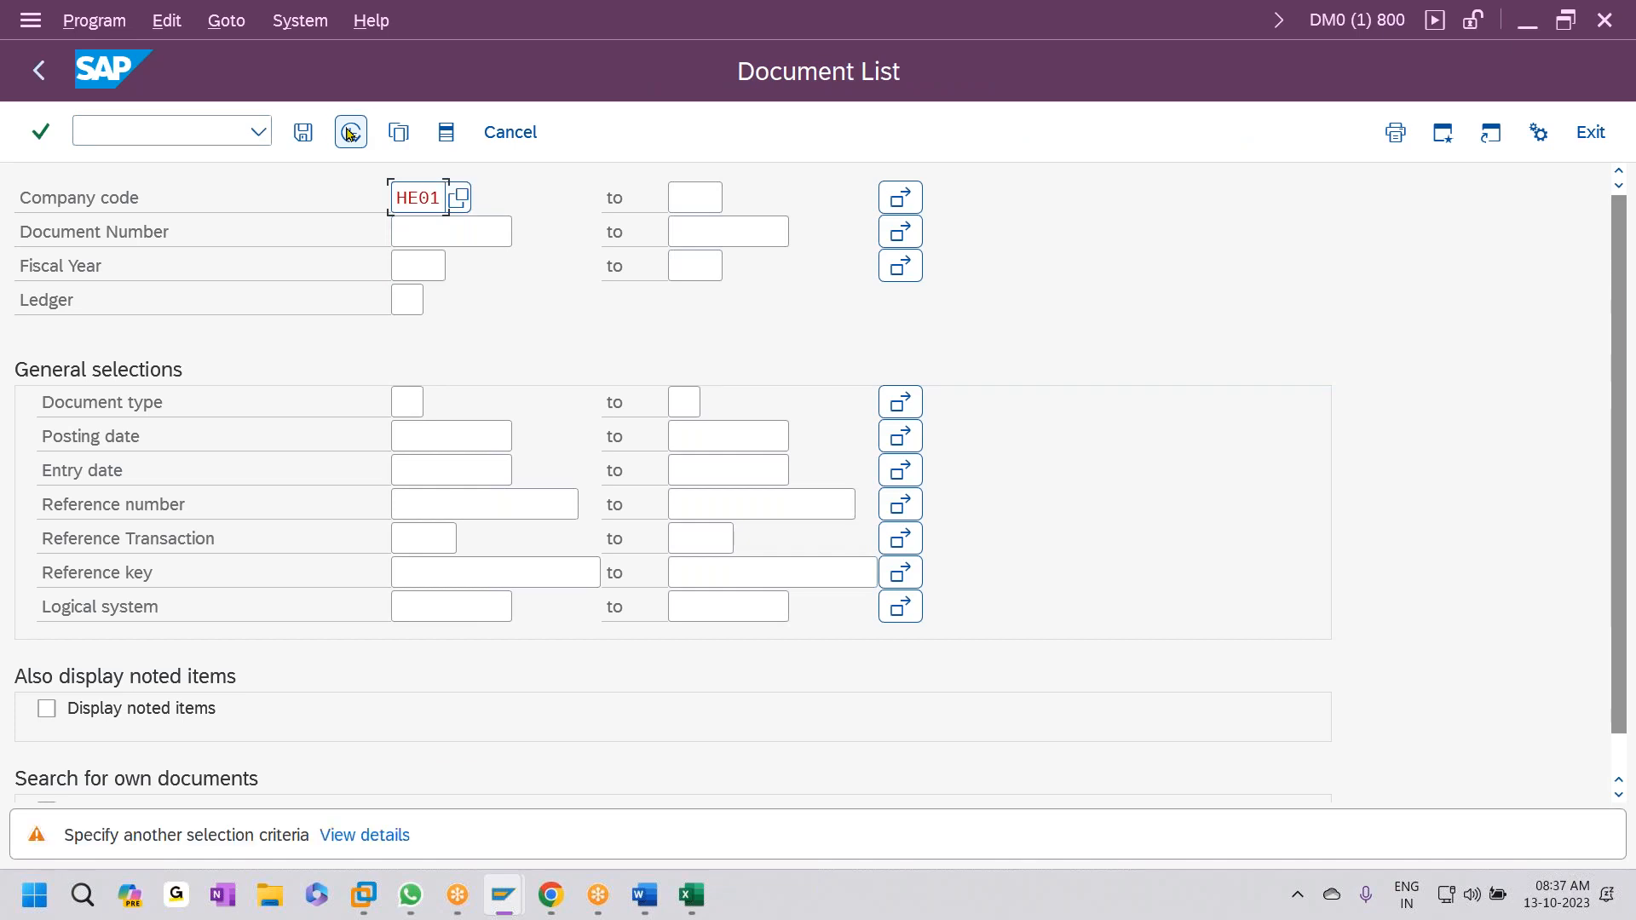
{"action": "left_click", "coordinate": [350, 132]}
{"action": "scroll", "coordinate": [337, 520], "scroll_direction": "down", "scroll_amount": 9}
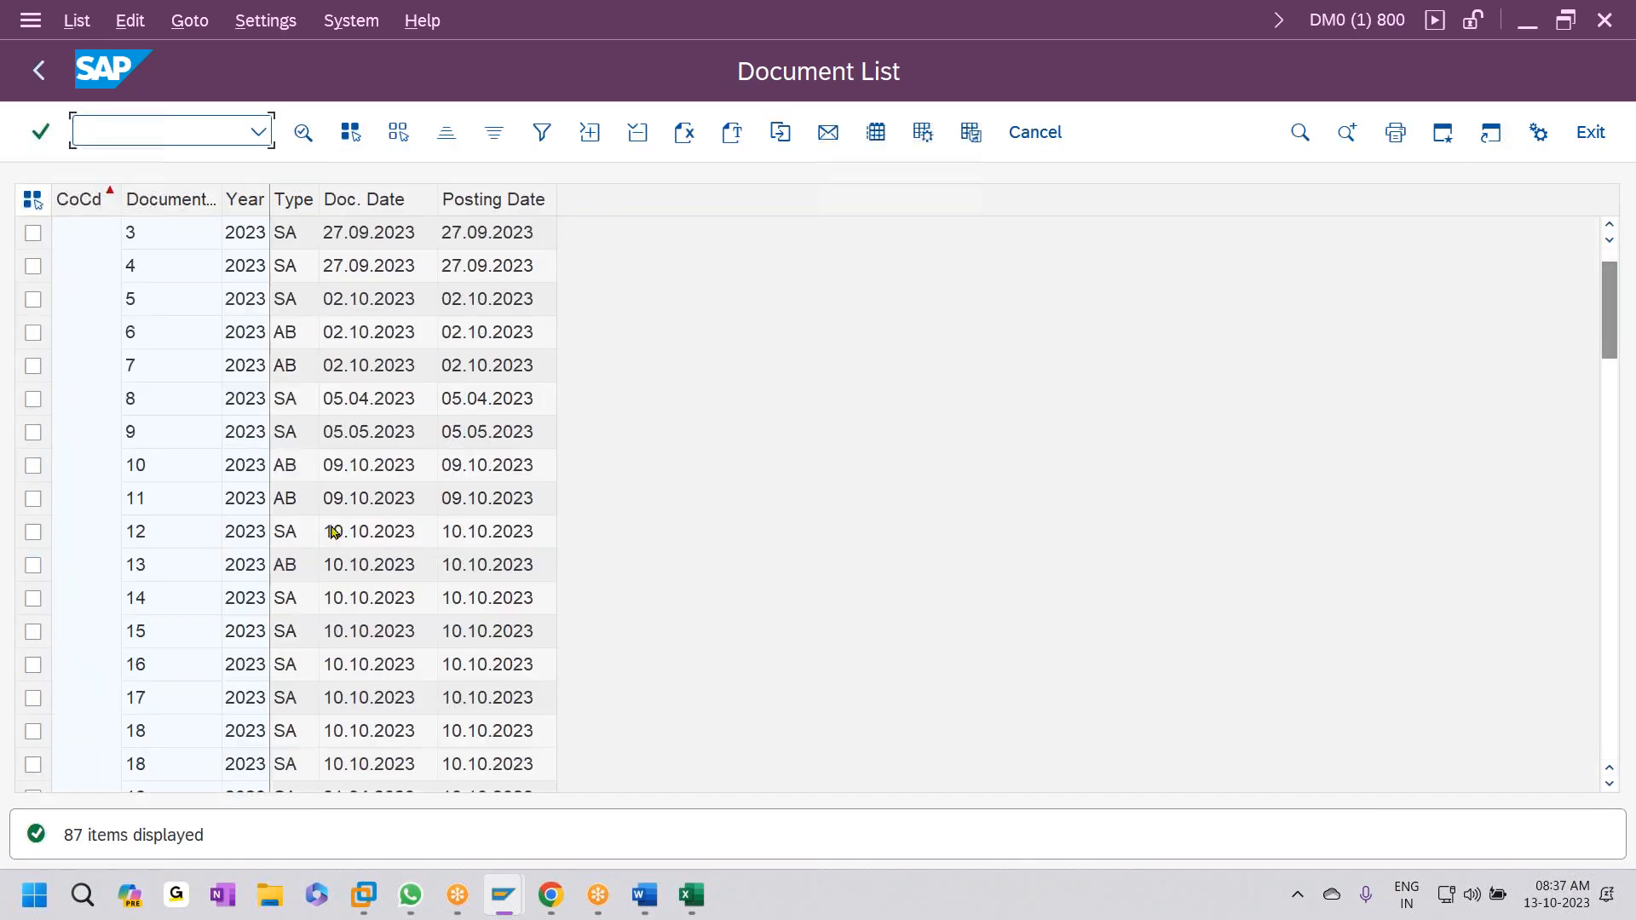
{"action": "scroll", "coordinate": [331, 548], "scroll_direction": "down", "scroll_amount": 12}
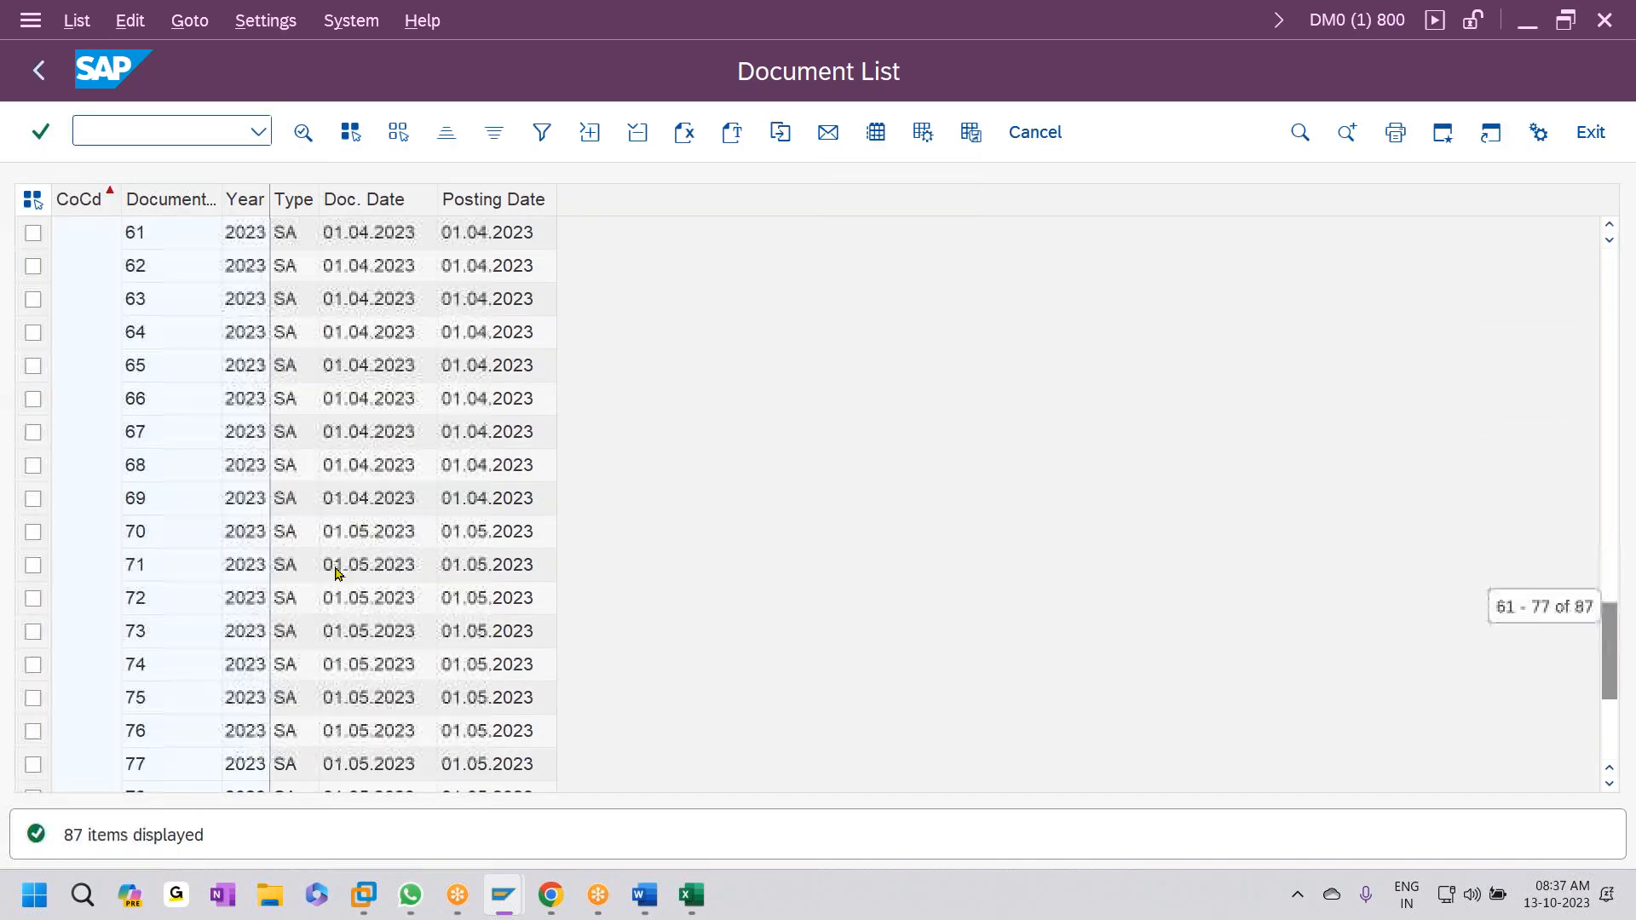
{"action": "scroll", "coordinate": [263, 596], "scroll_direction": "down", "scroll_amount": 3}
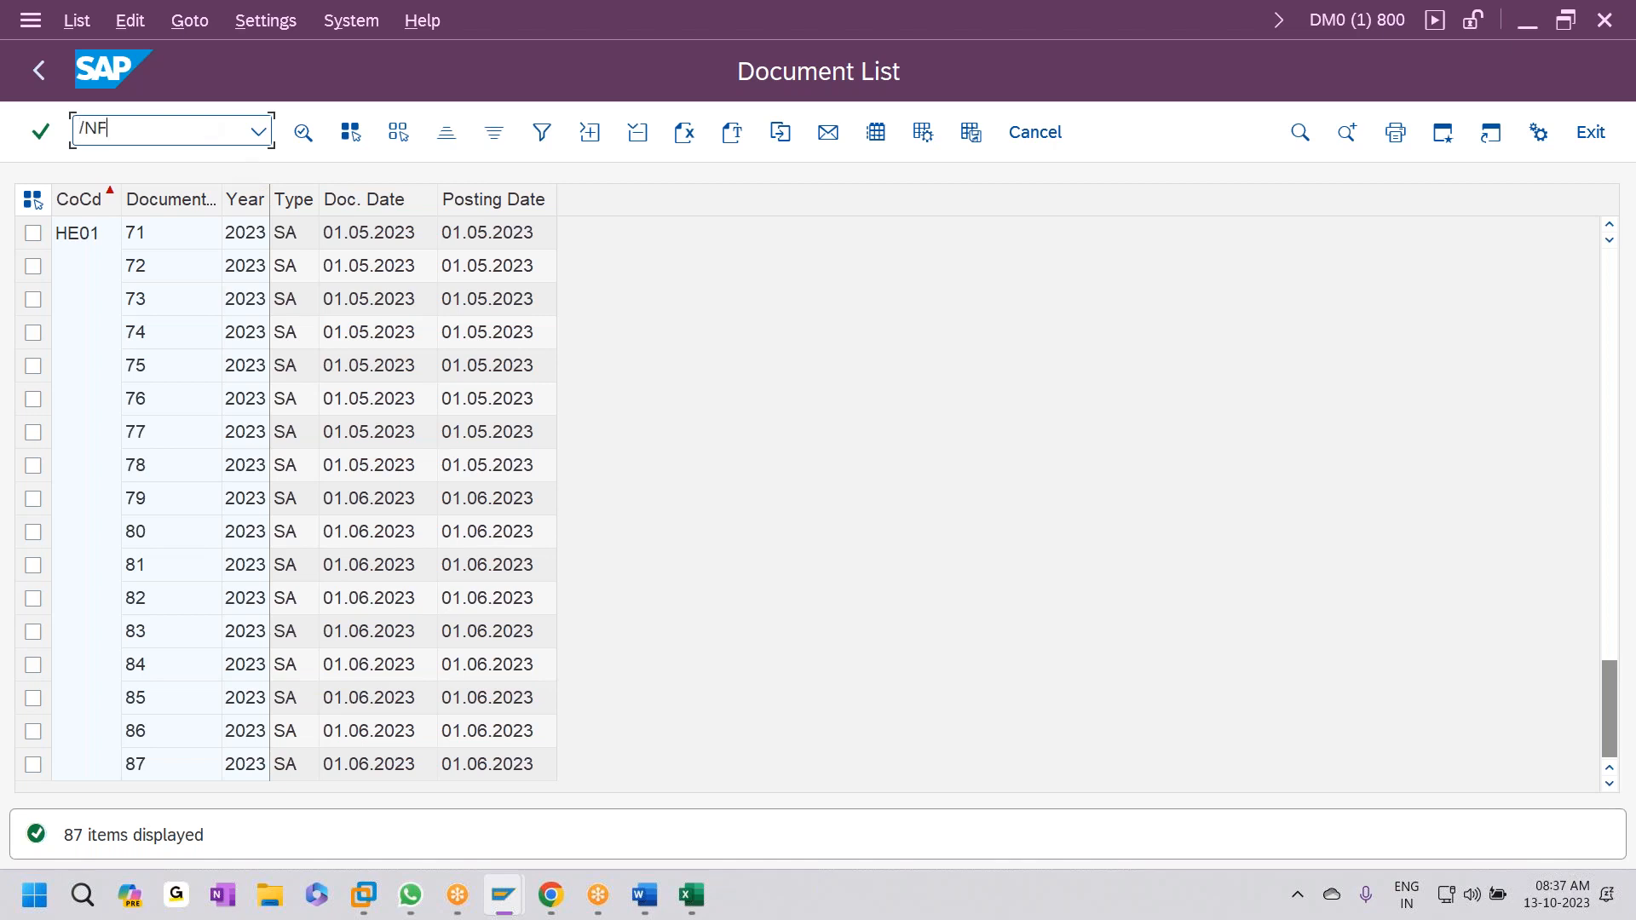
- Run FBL3N for HE01 with All items and scroll down to account 300001 Cash Sales
{"action": "key", "text": "Return"}
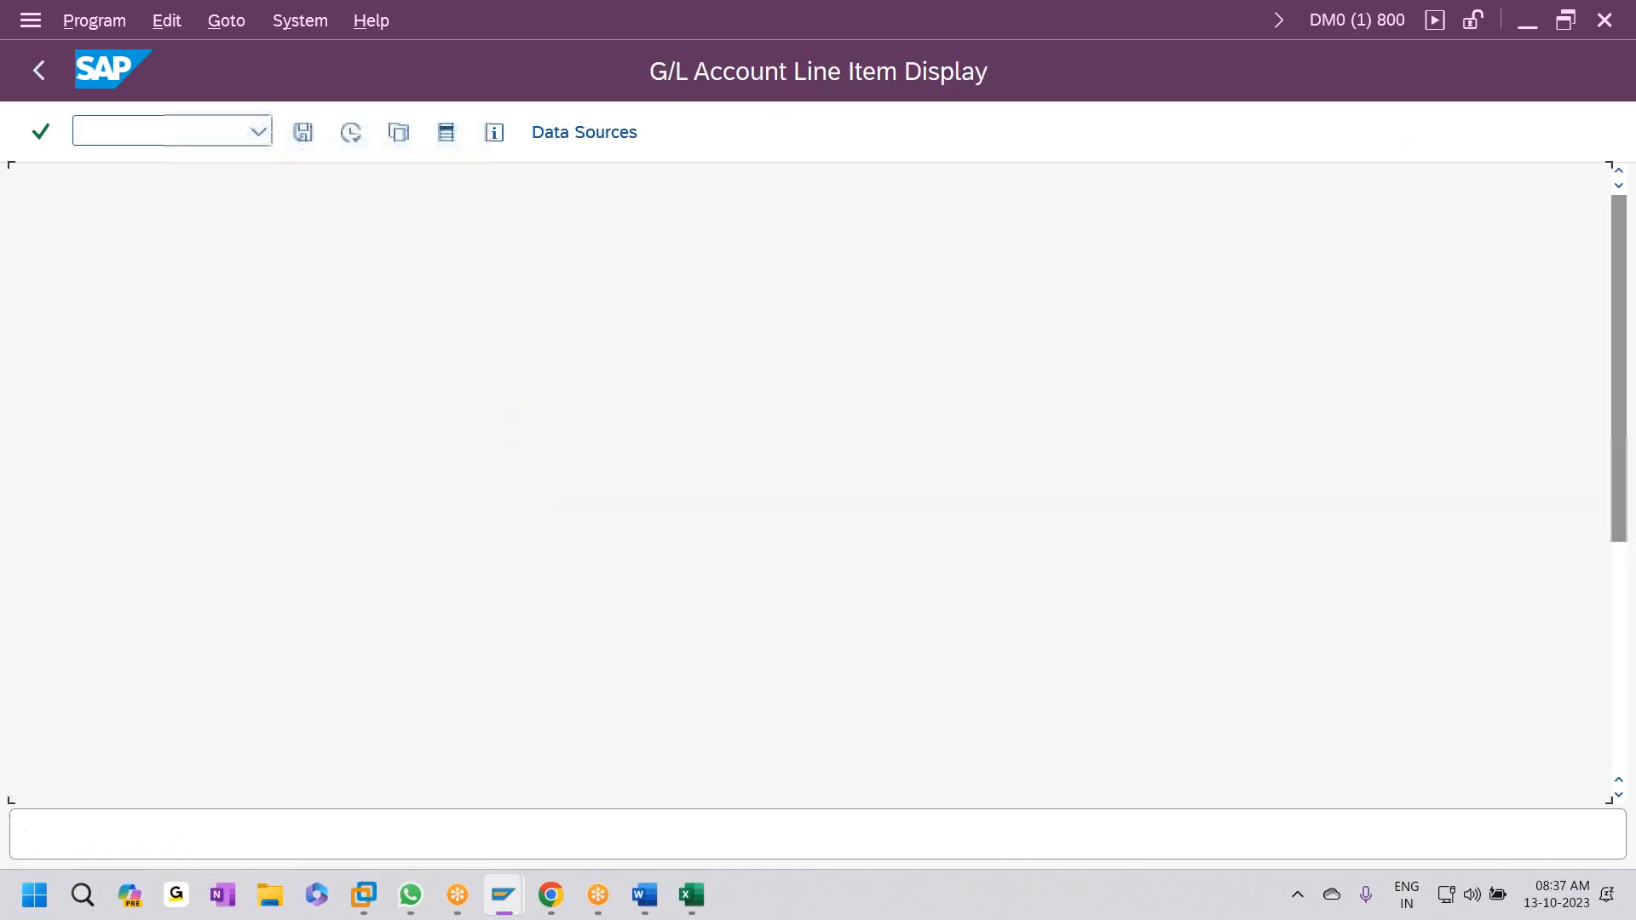
{"action": "scroll", "coordinate": [438, 737], "scroll_direction": "down", "scroll_amount": 2}
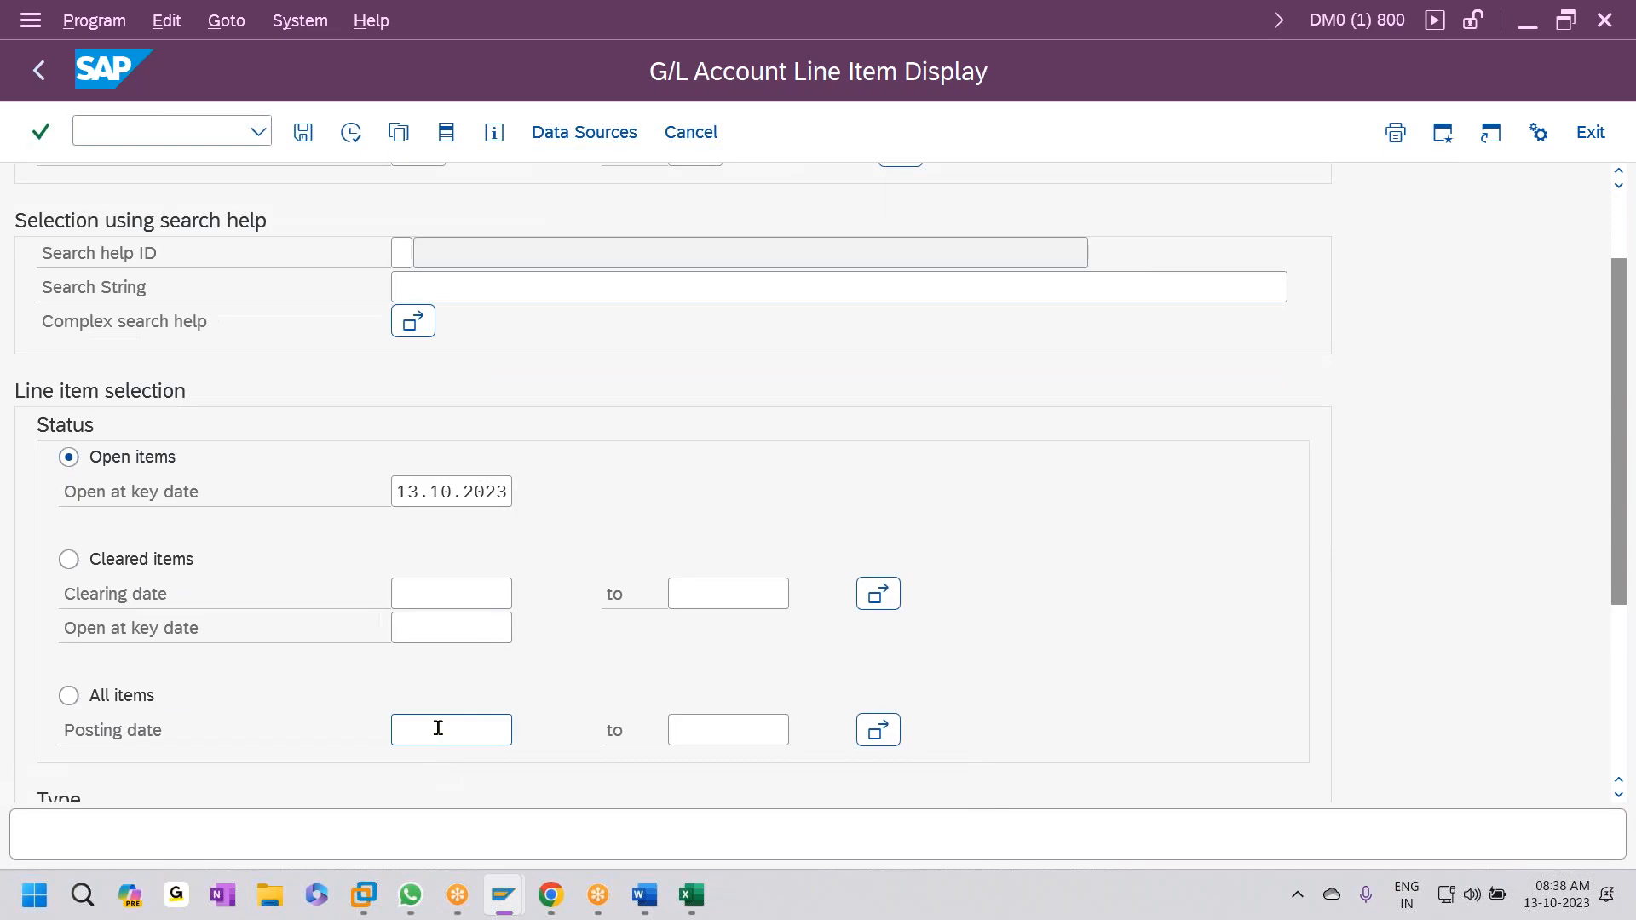
{"action": "left_click", "coordinate": [346, 137]}
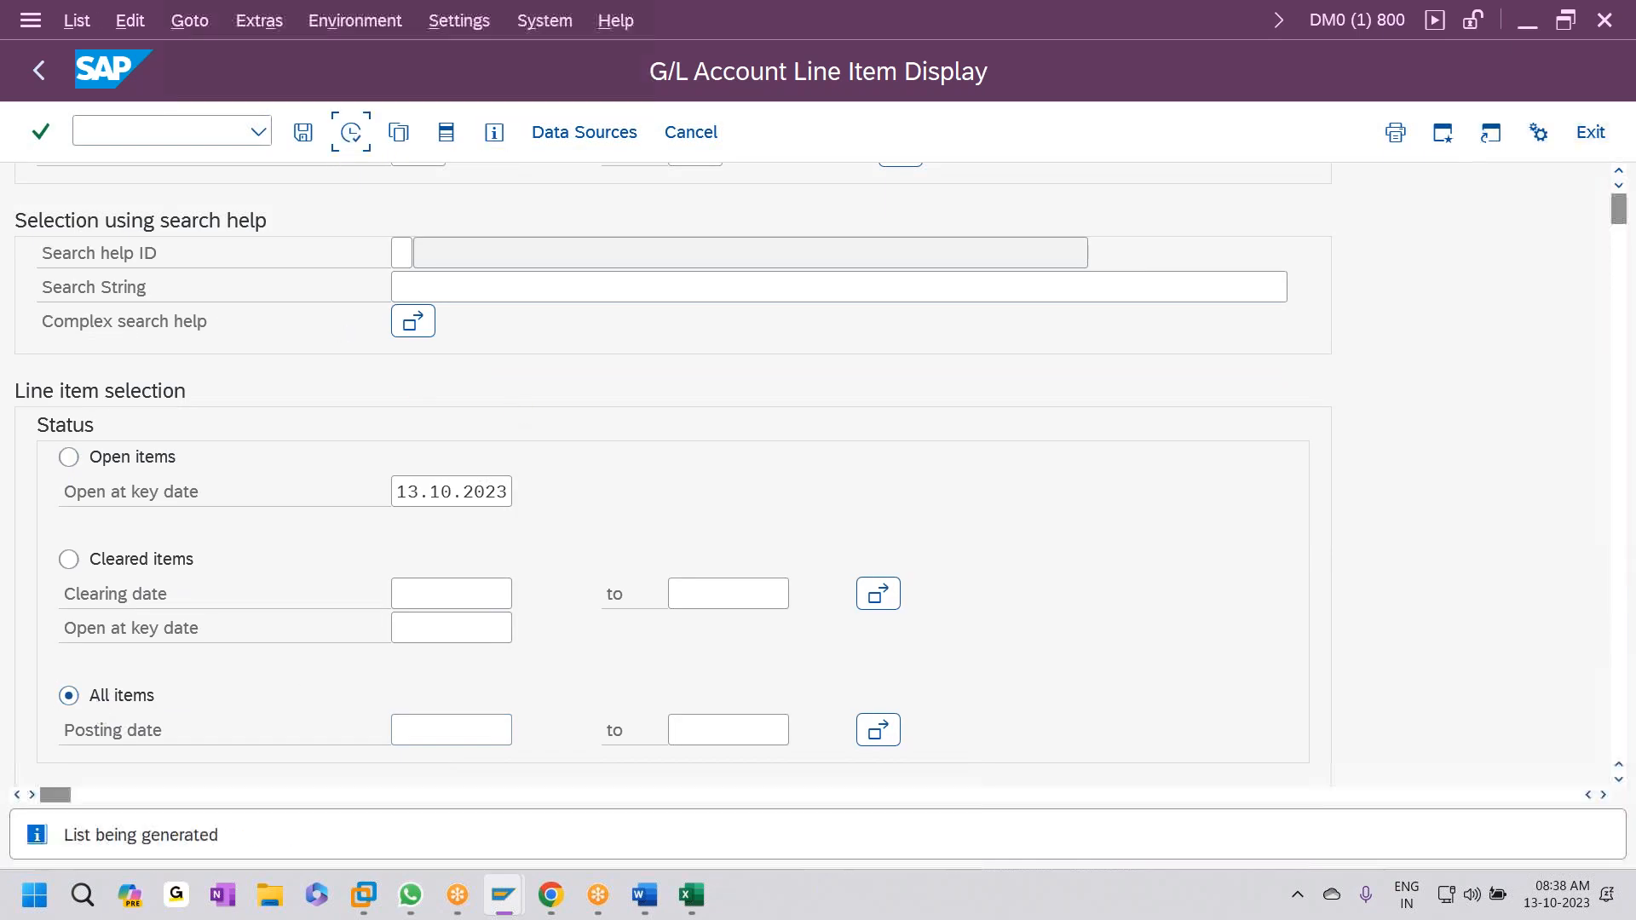
{"action": "scroll", "coordinate": [730, 438], "scroll_direction": "down", "scroll_amount": 3}
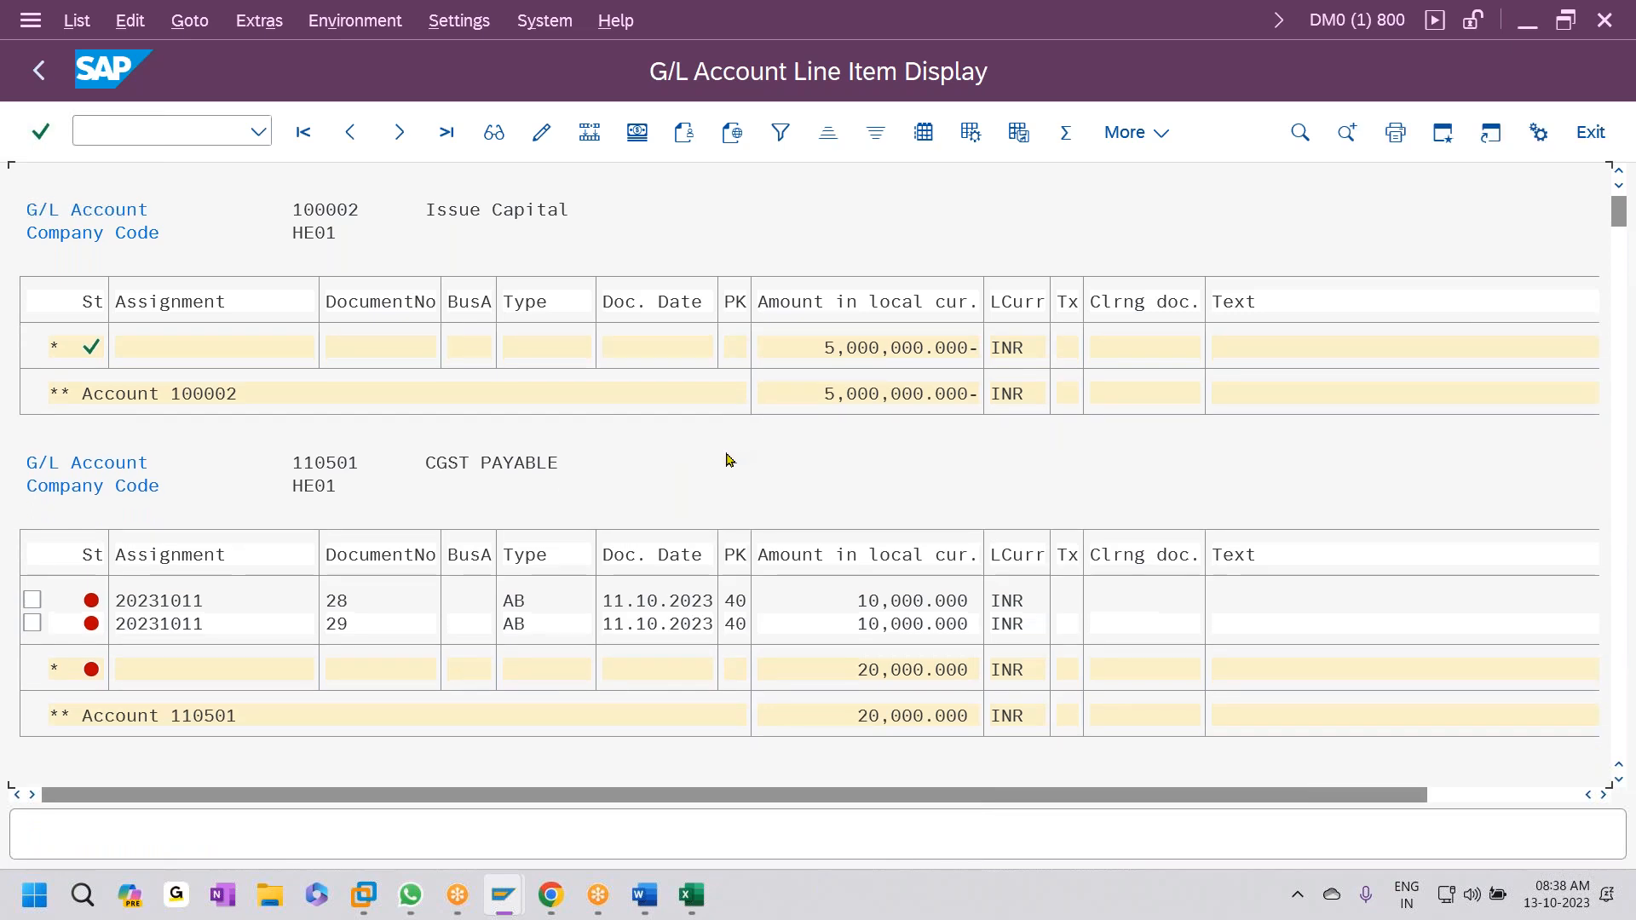
{"action": "scroll", "coordinate": [714, 526], "scroll_direction": "down", "scroll_amount": 3}
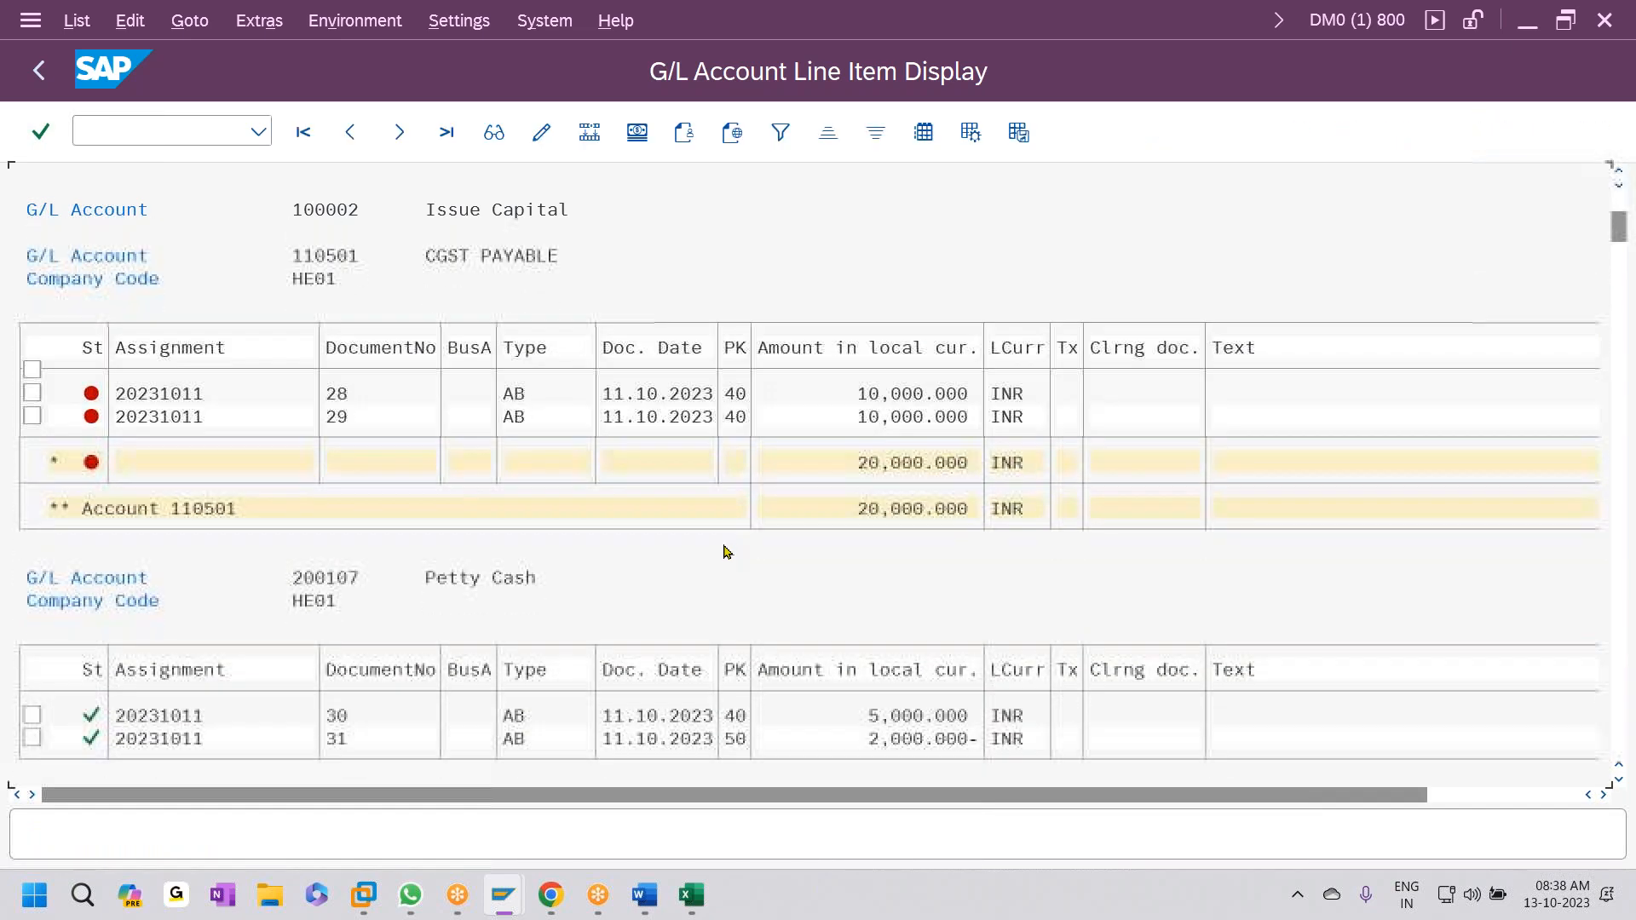
{"action": "scroll", "coordinate": [730, 604], "scroll_direction": "down", "scroll_amount": 3}
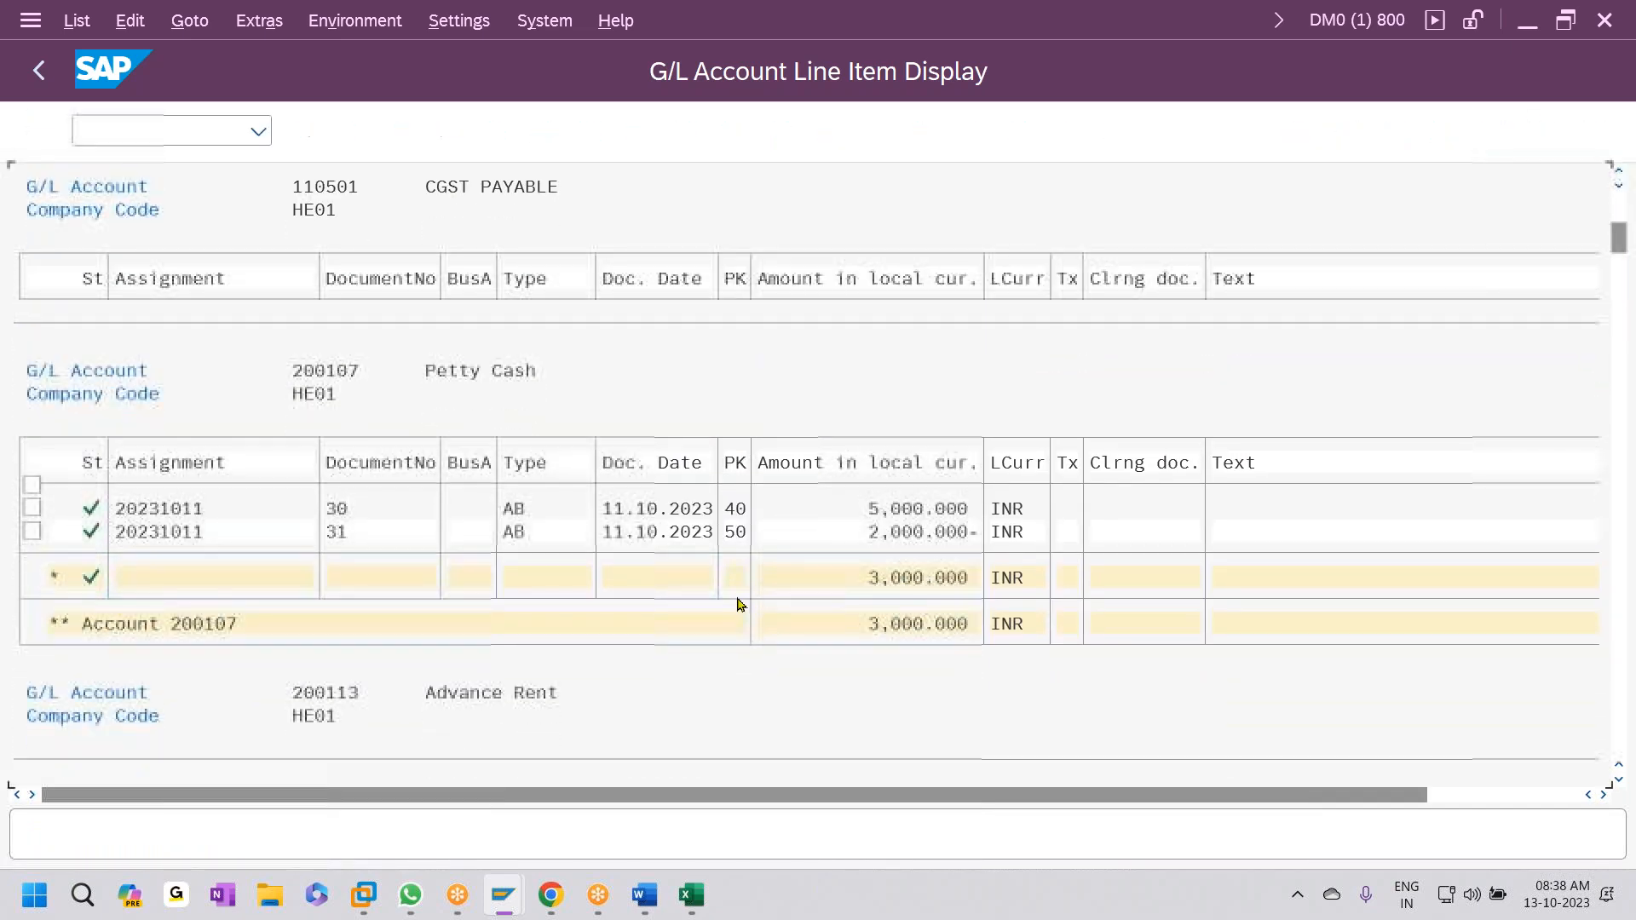
{"action": "scroll", "coordinate": [725, 625], "scroll_direction": "down", "scroll_amount": 3}
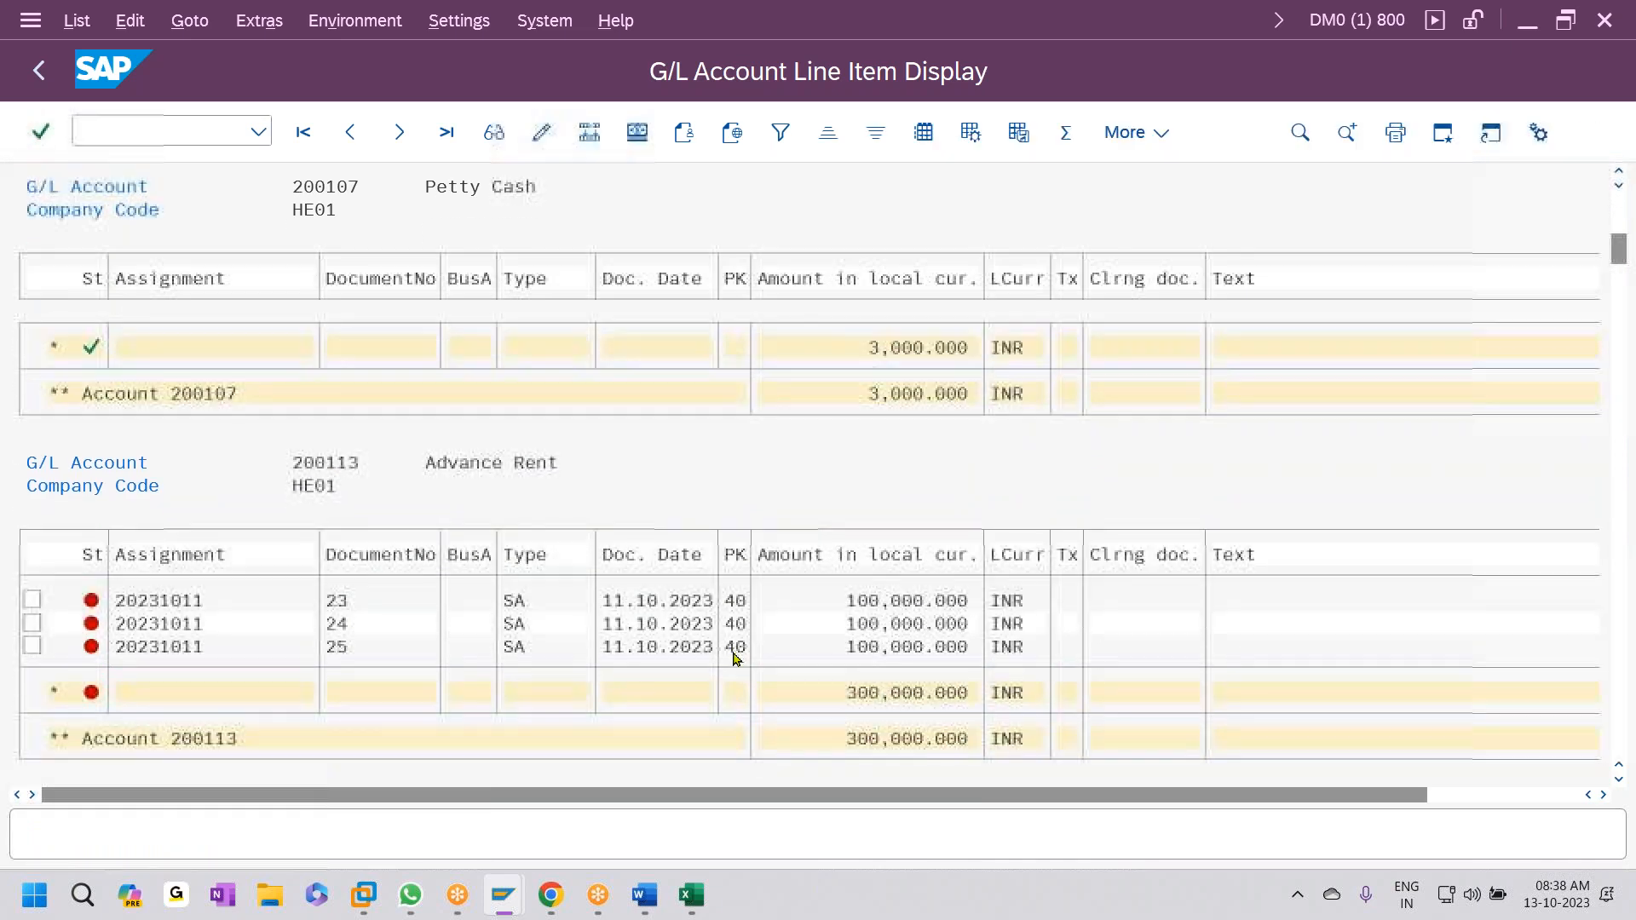
{"action": "scroll", "coordinate": [735, 654], "scroll_direction": "down", "scroll_amount": 3}
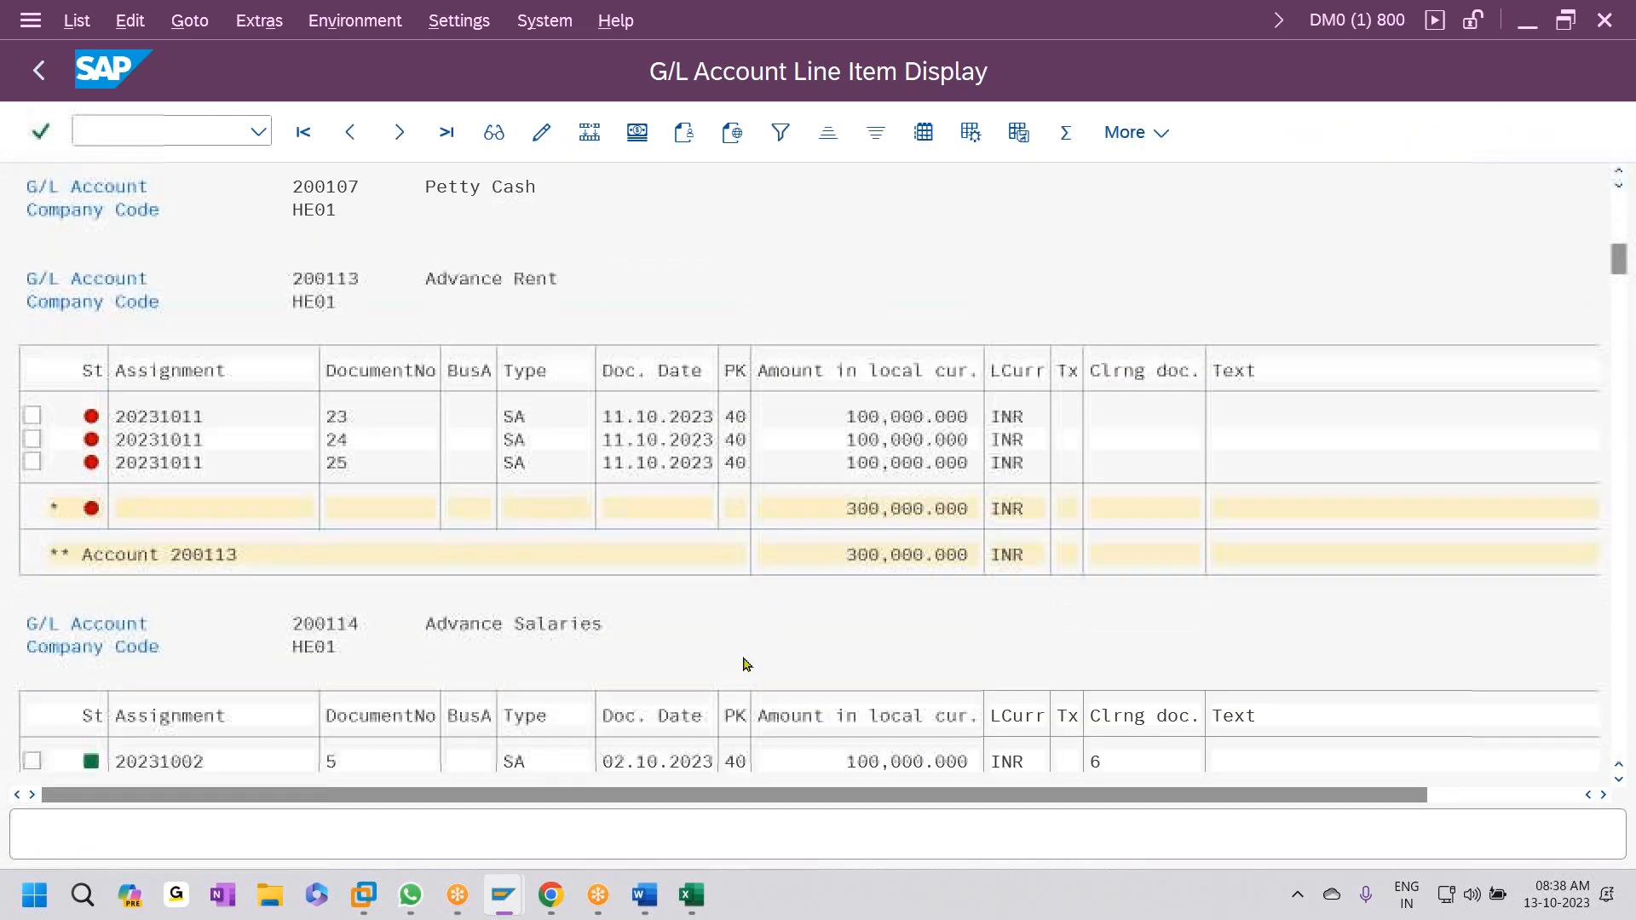
{"action": "scroll", "coordinate": [771, 640], "scroll_direction": "down", "scroll_amount": 3}
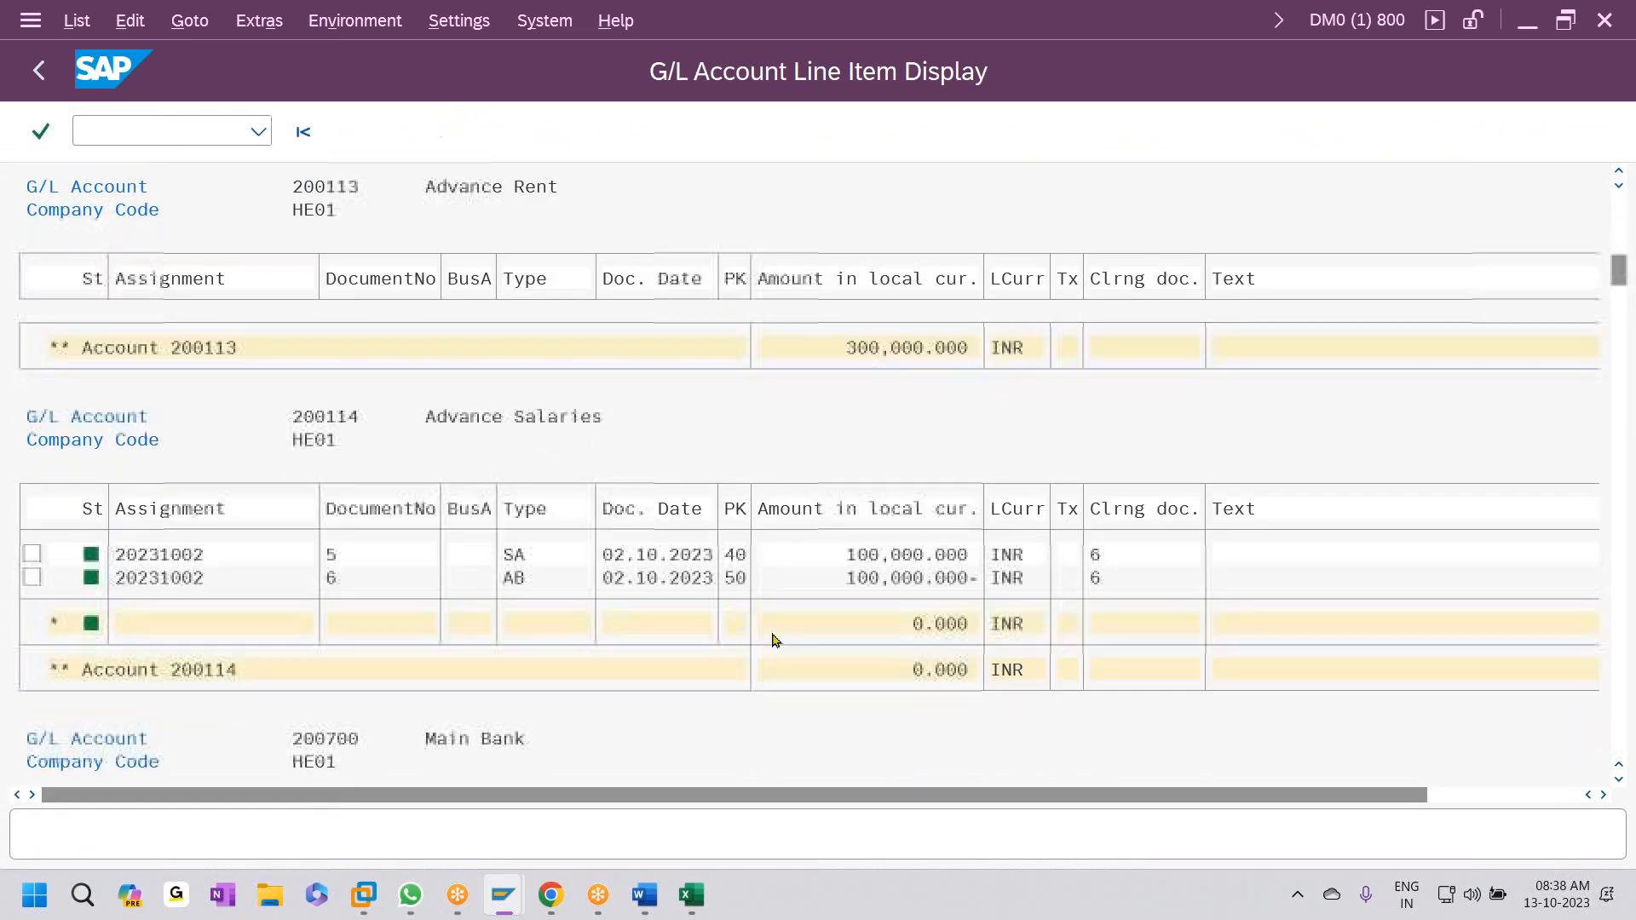
{"action": "scroll", "coordinate": [776, 643], "scroll_direction": "down", "scroll_amount": 3}
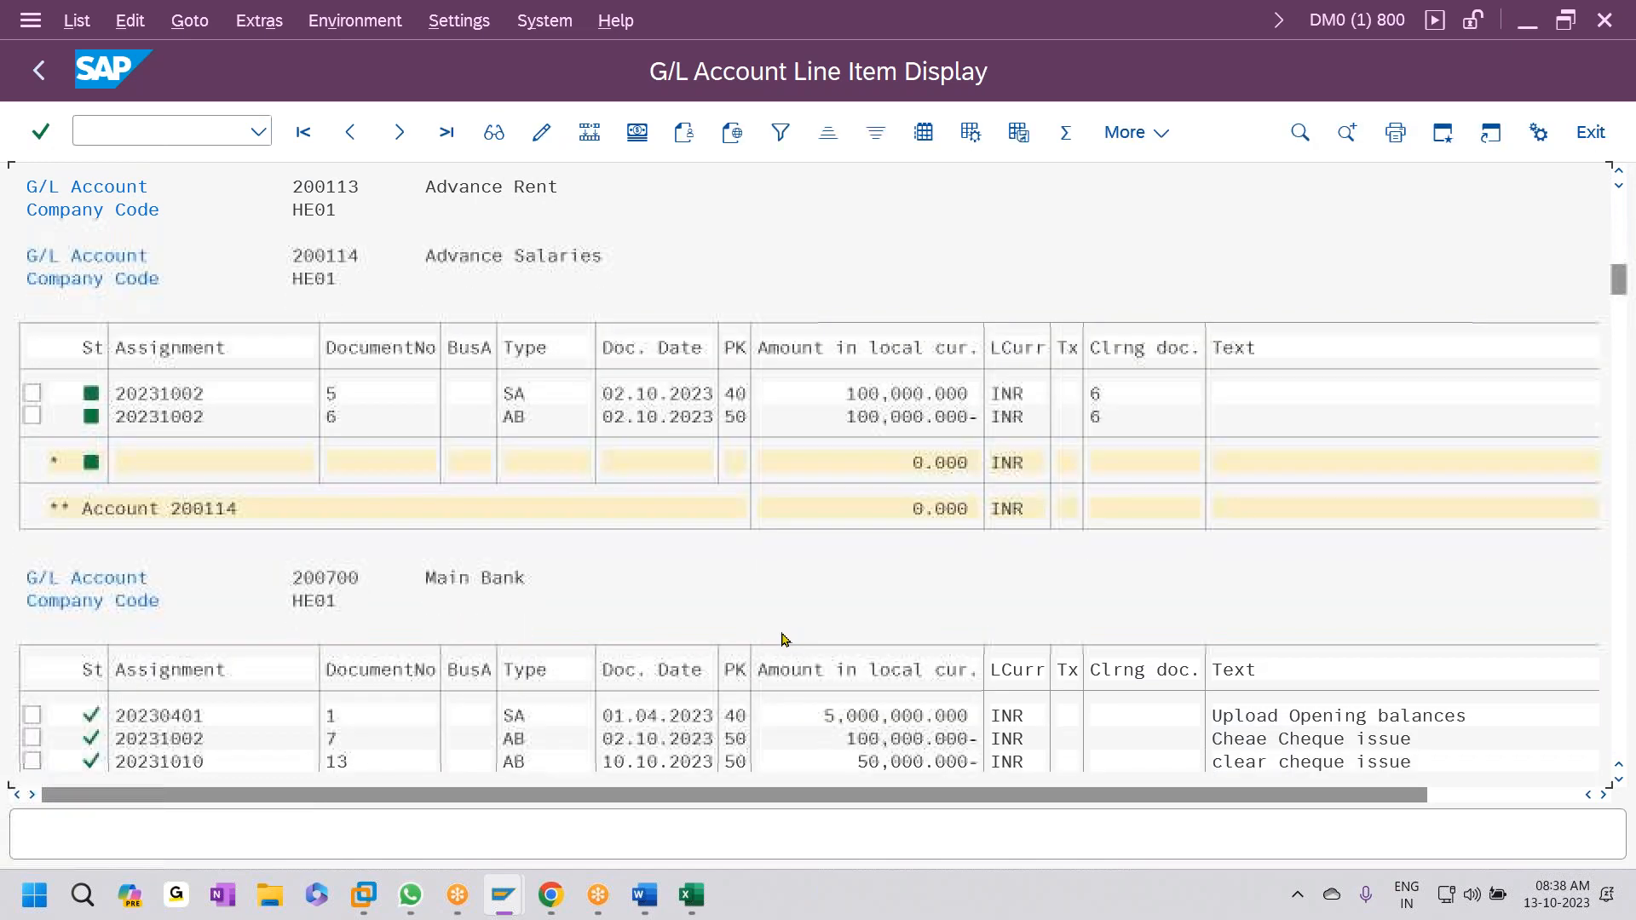
{"action": "scroll", "coordinate": [772, 632], "scroll_direction": "down", "scroll_amount": 2}
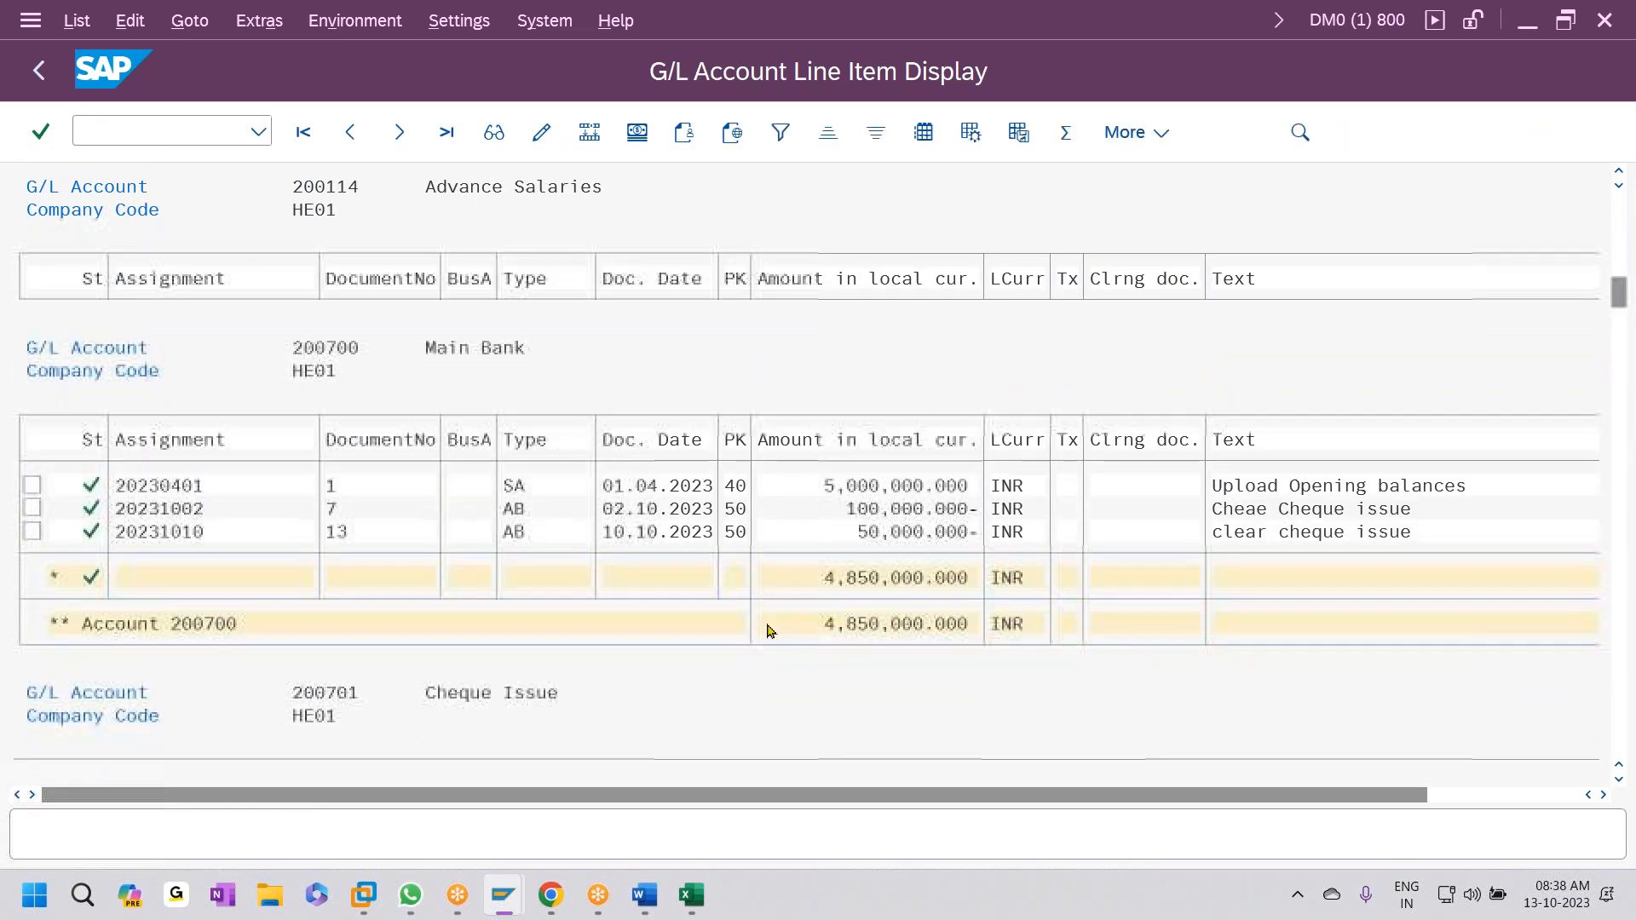
{"action": "scroll", "coordinate": [771, 631], "scroll_direction": "down", "scroll_amount": 3}
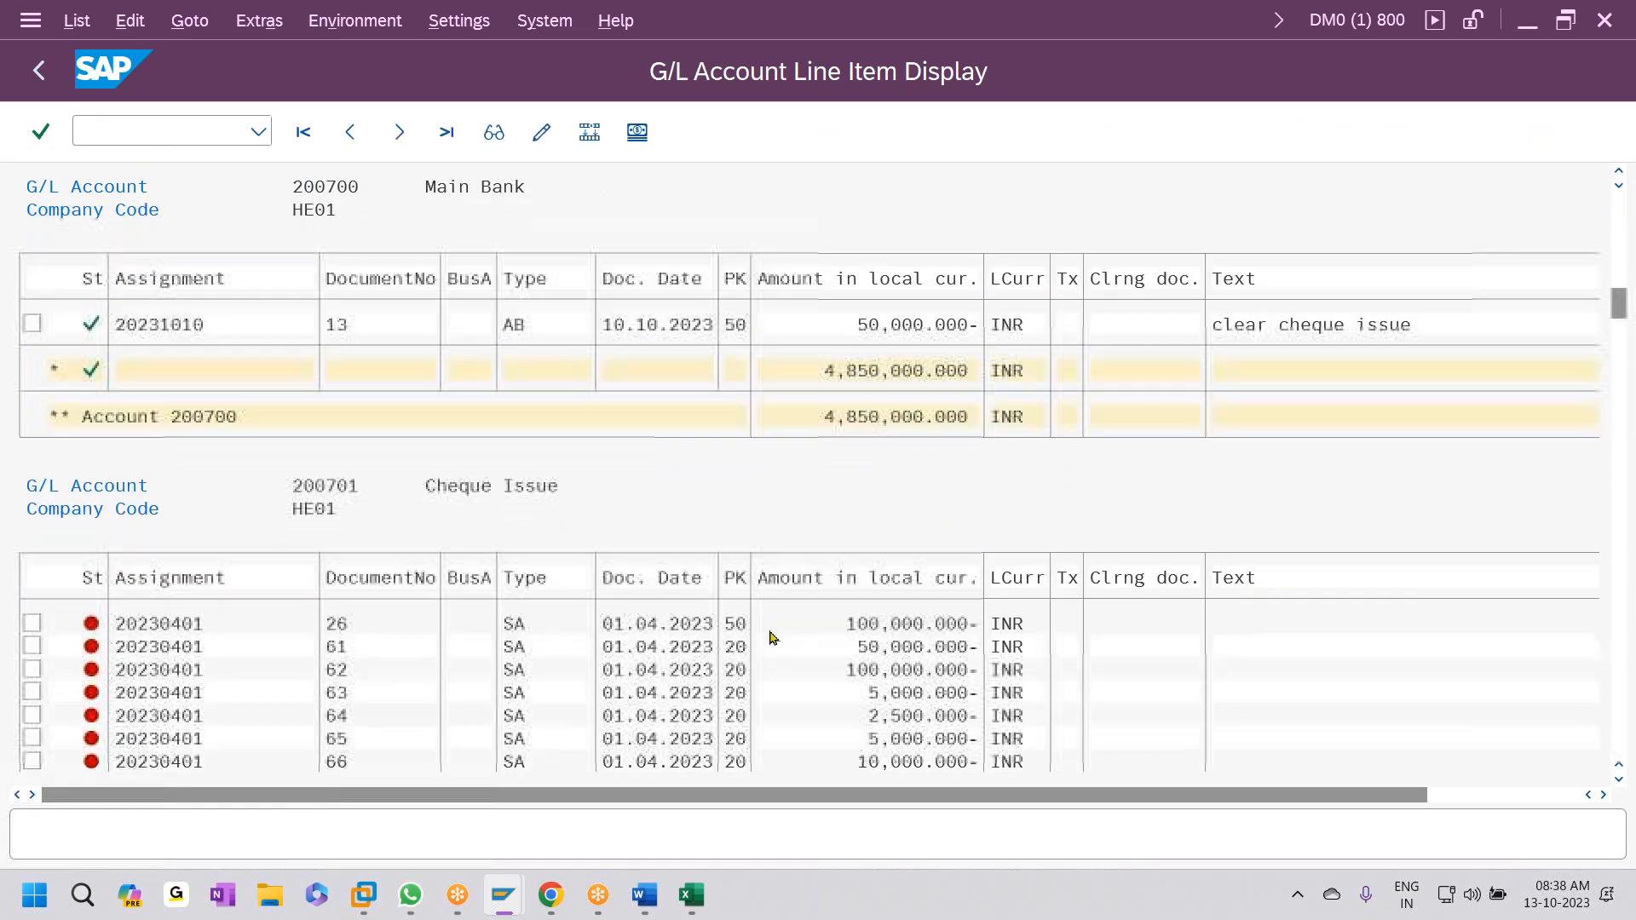
{"action": "scroll", "coordinate": [773, 630], "scroll_direction": "down", "scroll_amount": 2}
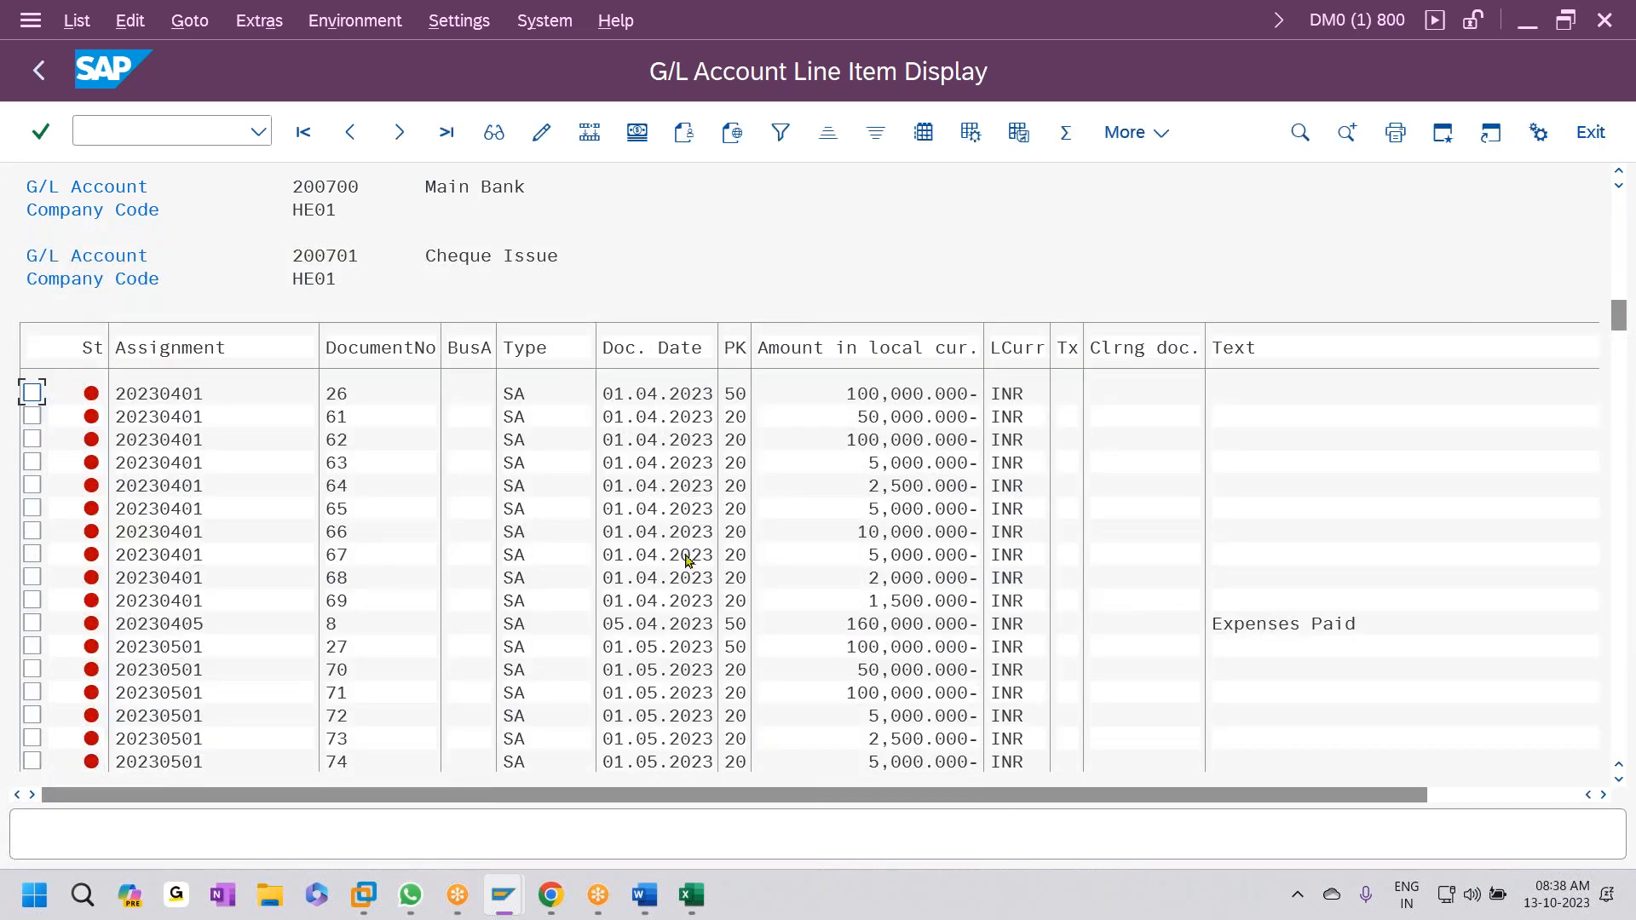
{"action": "scroll", "coordinate": [729, 608], "scroll_direction": "down", "scroll_amount": 3}
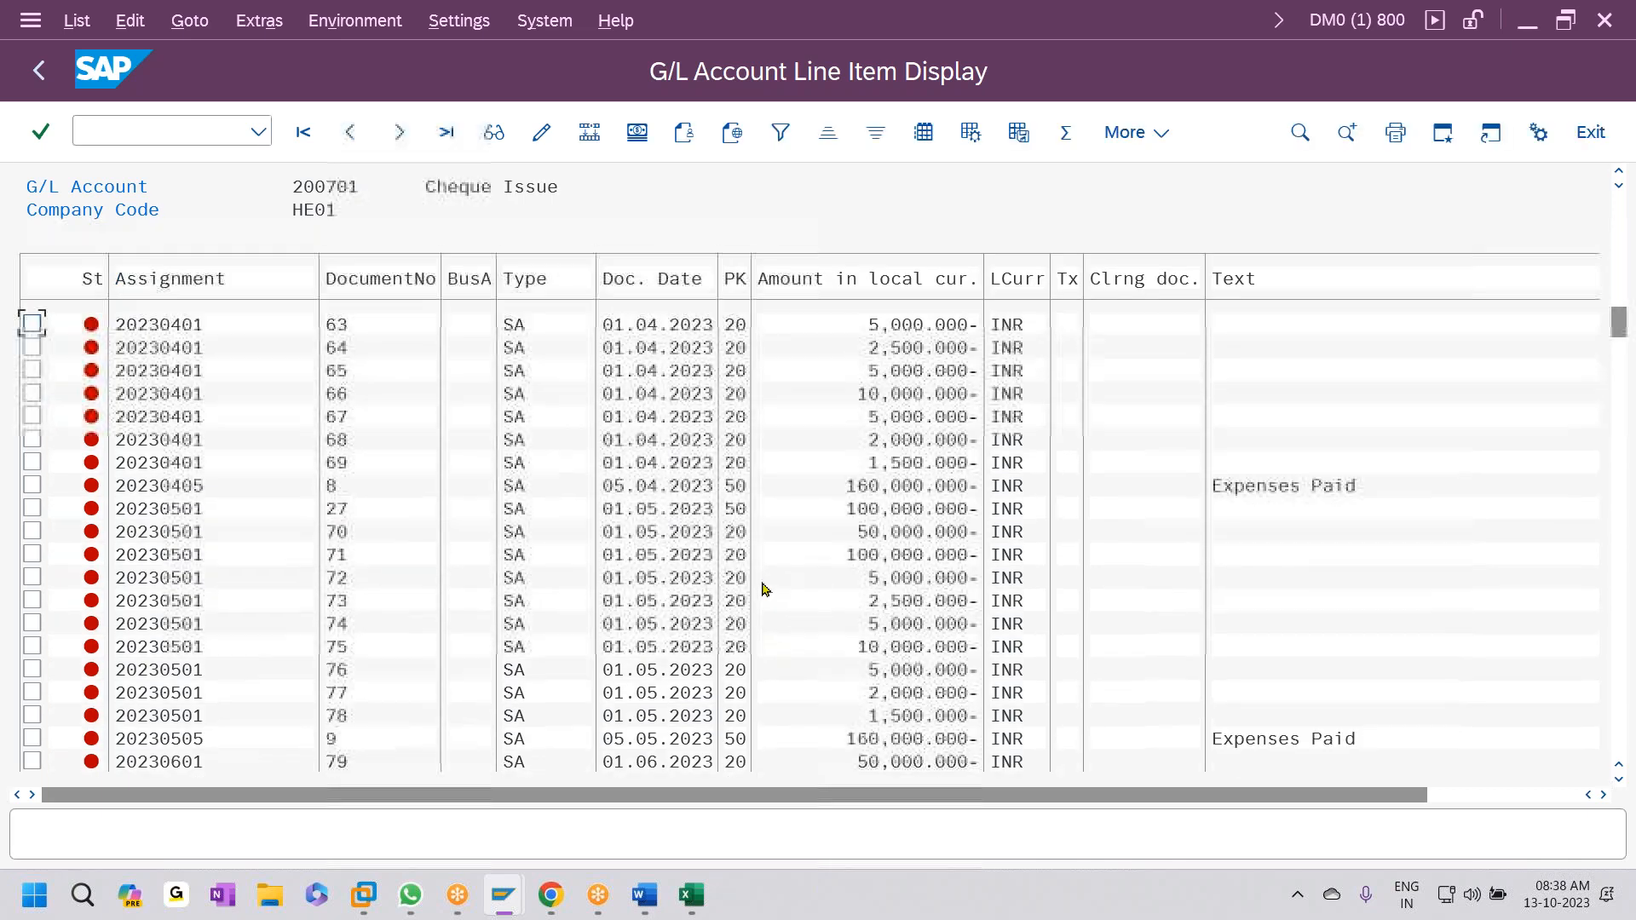
{"action": "scroll", "coordinate": [755, 609], "scroll_direction": "down", "scroll_amount": 3}
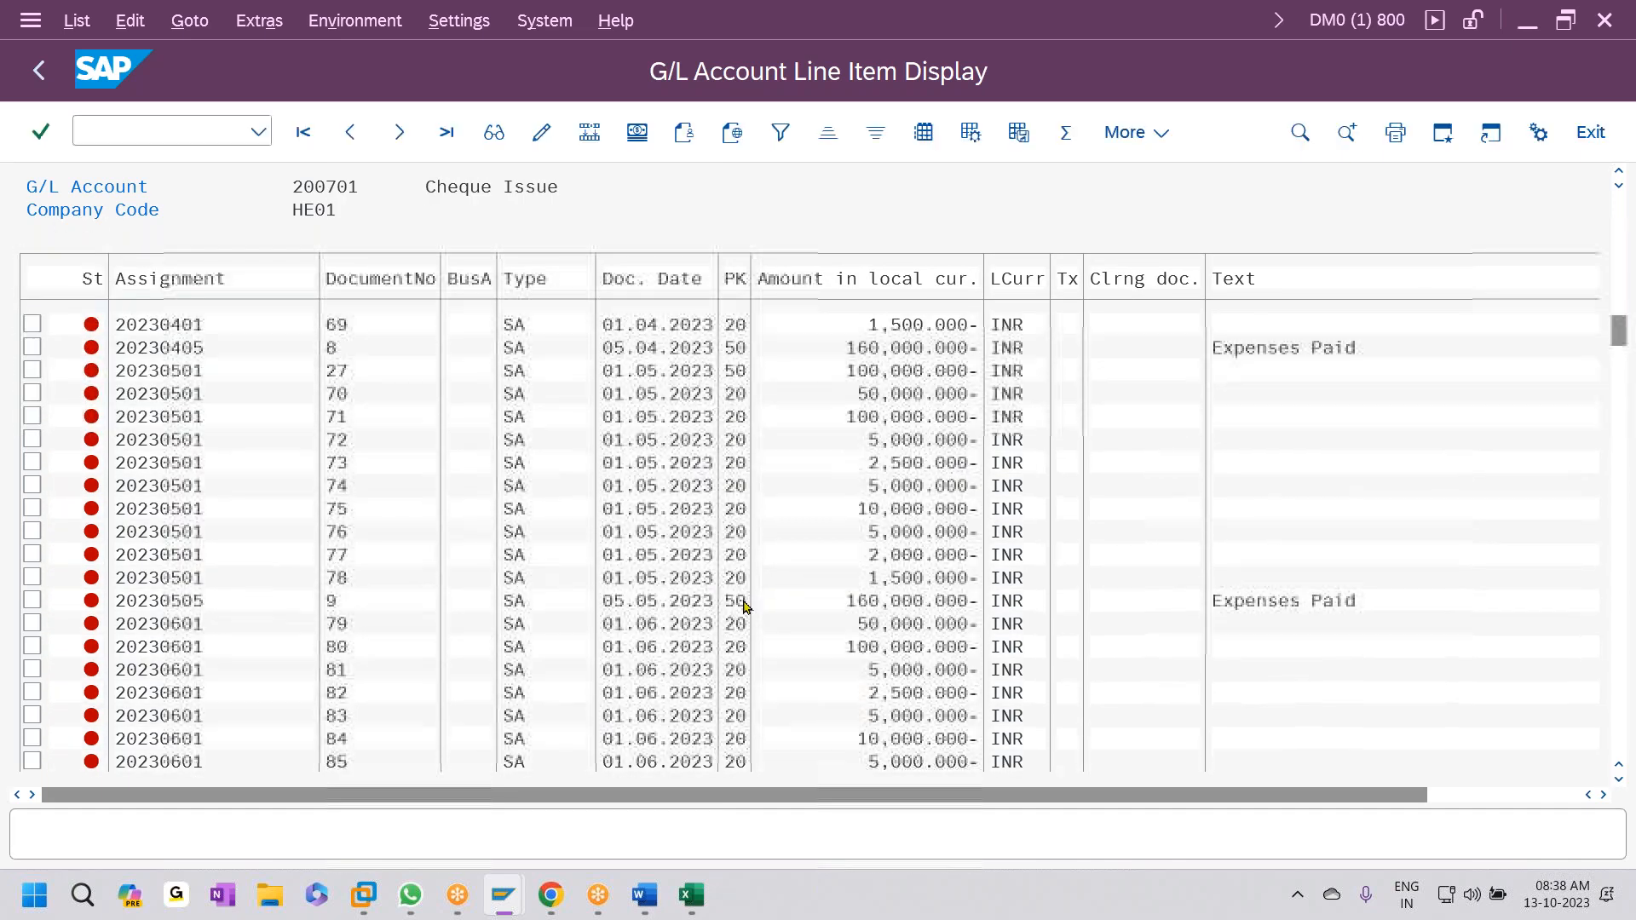
{"action": "scroll", "coordinate": [750, 604], "scroll_direction": "down", "scroll_amount": 3}
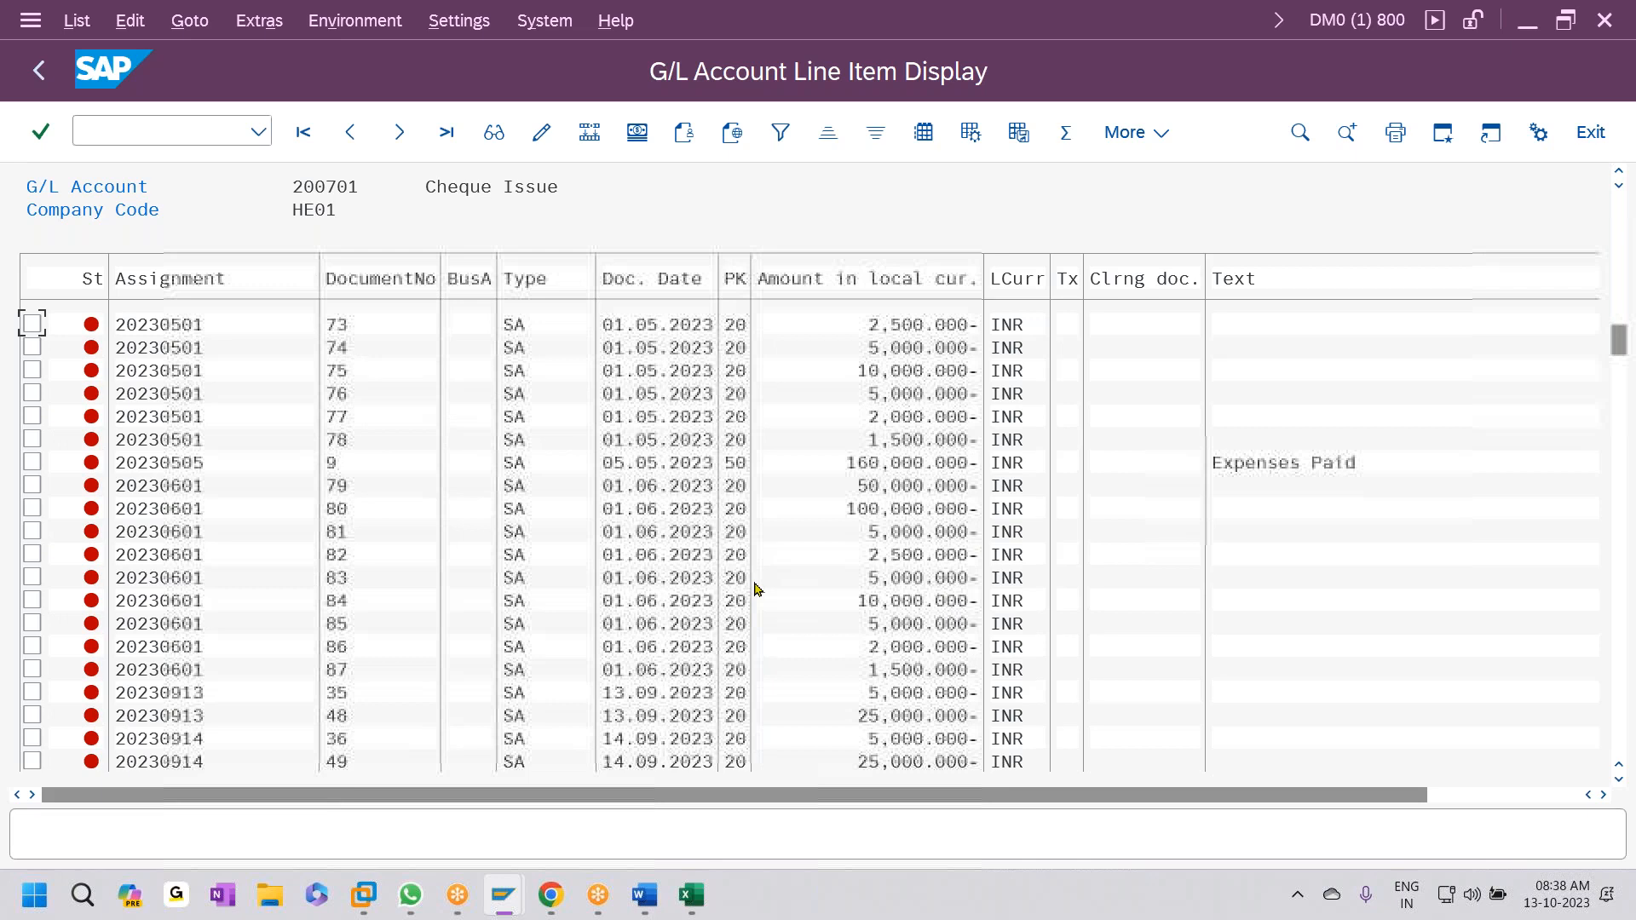
{"action": "scroll", "coordinate": [771, 603], "scroll_direction": "down", "scroll_amount": 3}
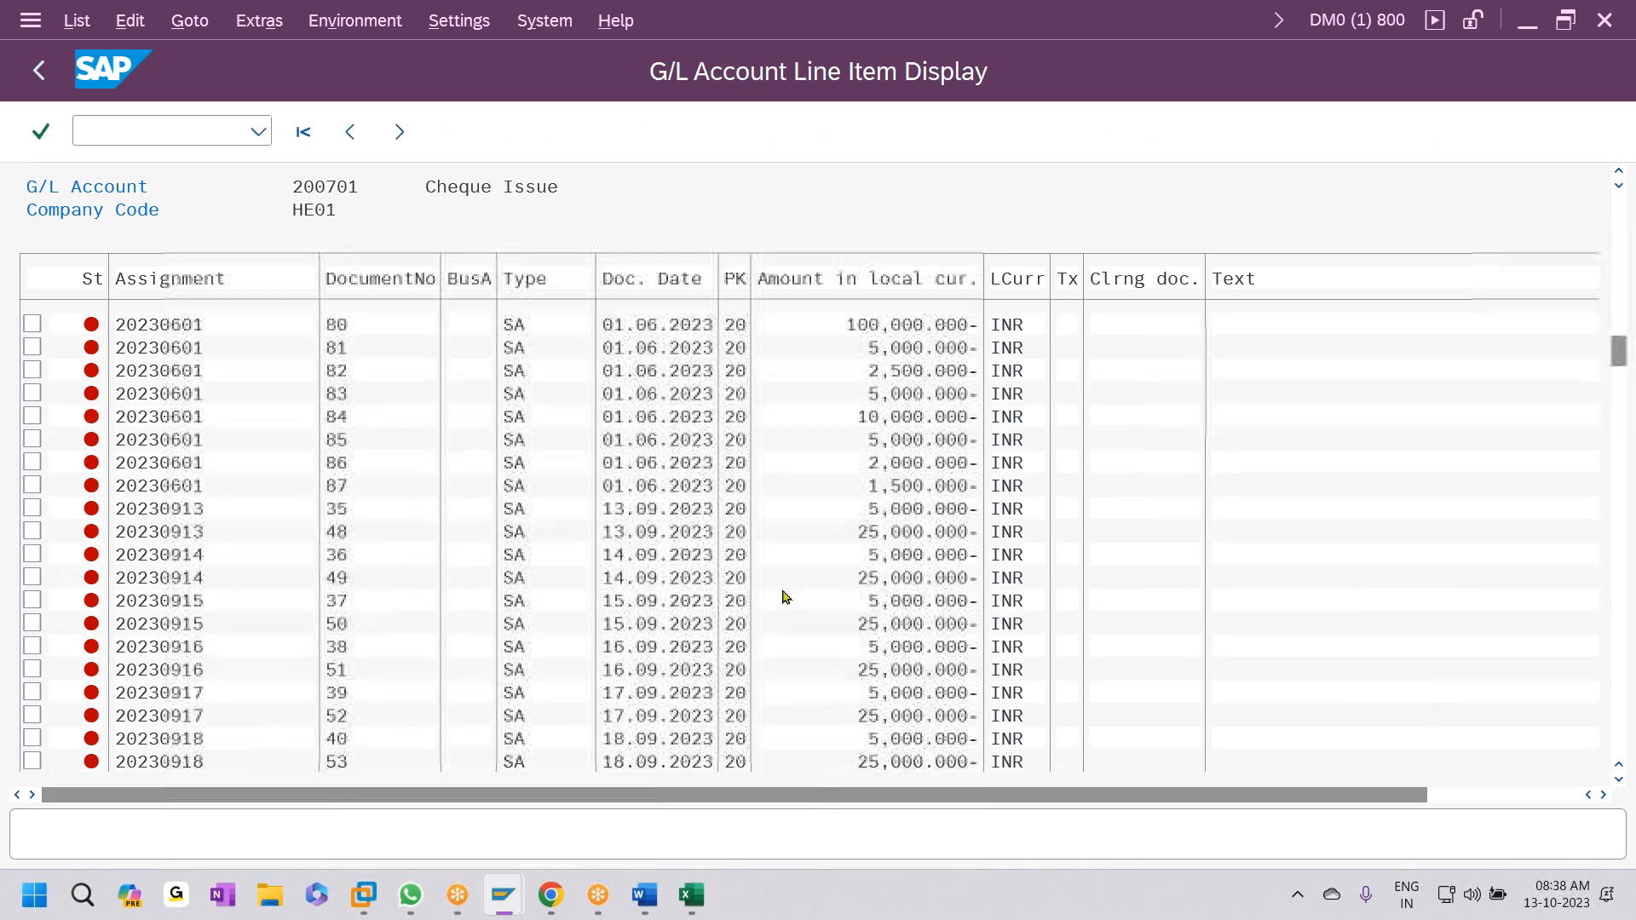
{"action": "scroll", "coordinate": [781, 603], "scroll_direction": "down", "scroll_amount": 3}
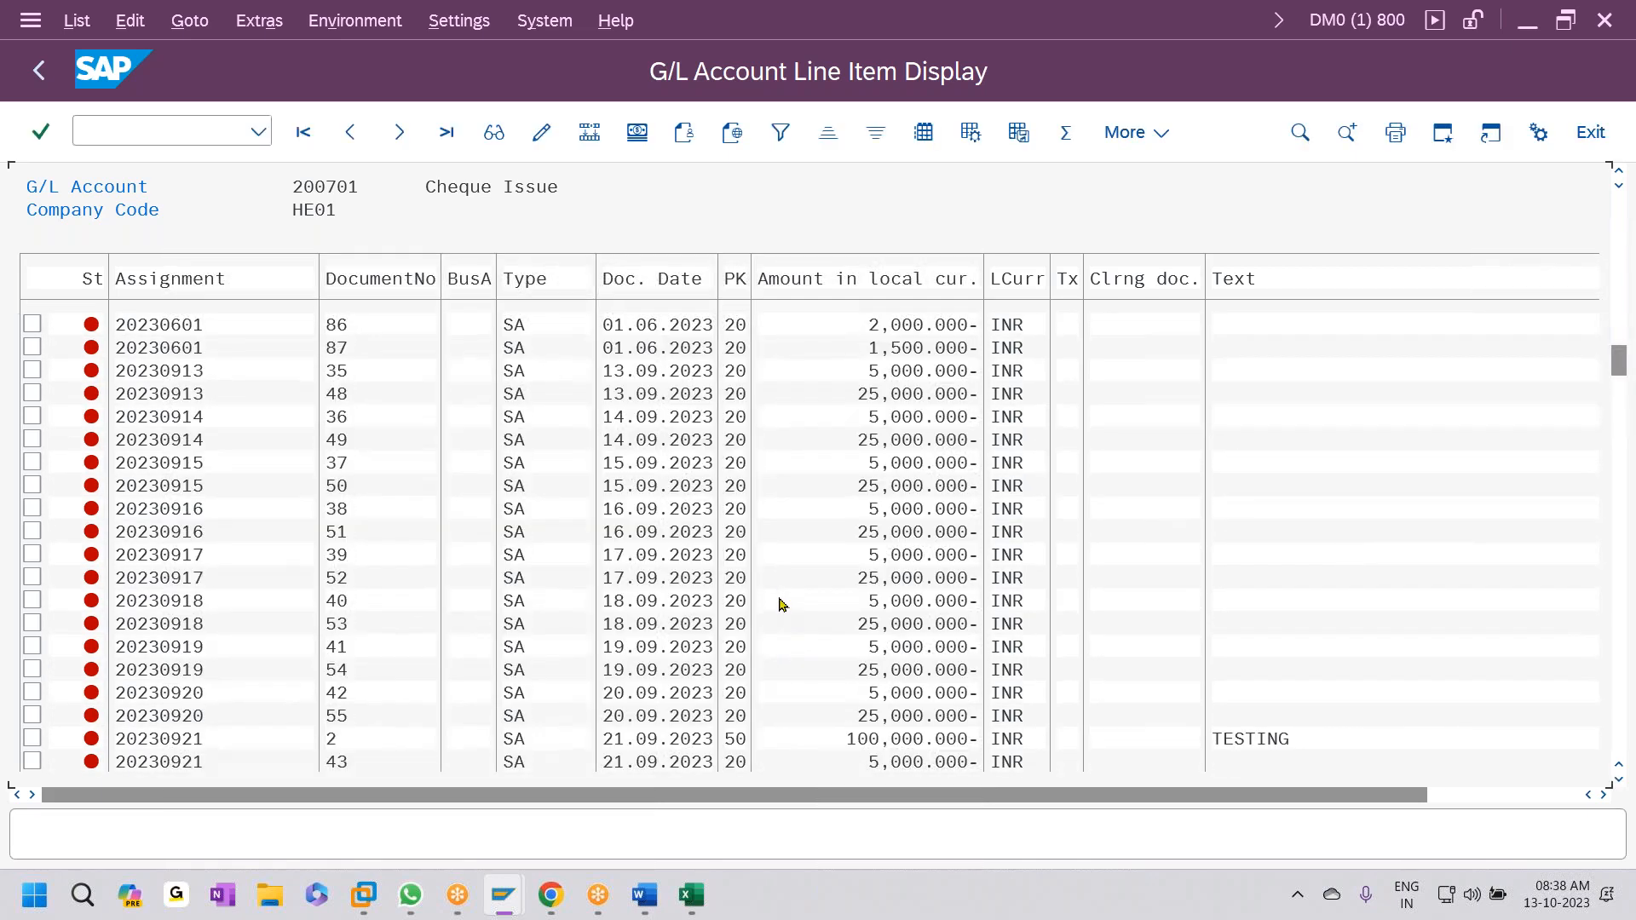
{"action": "scroll", "coordinate": [780, 603], "scroll_direction": "down", "scroll_amount": 3}
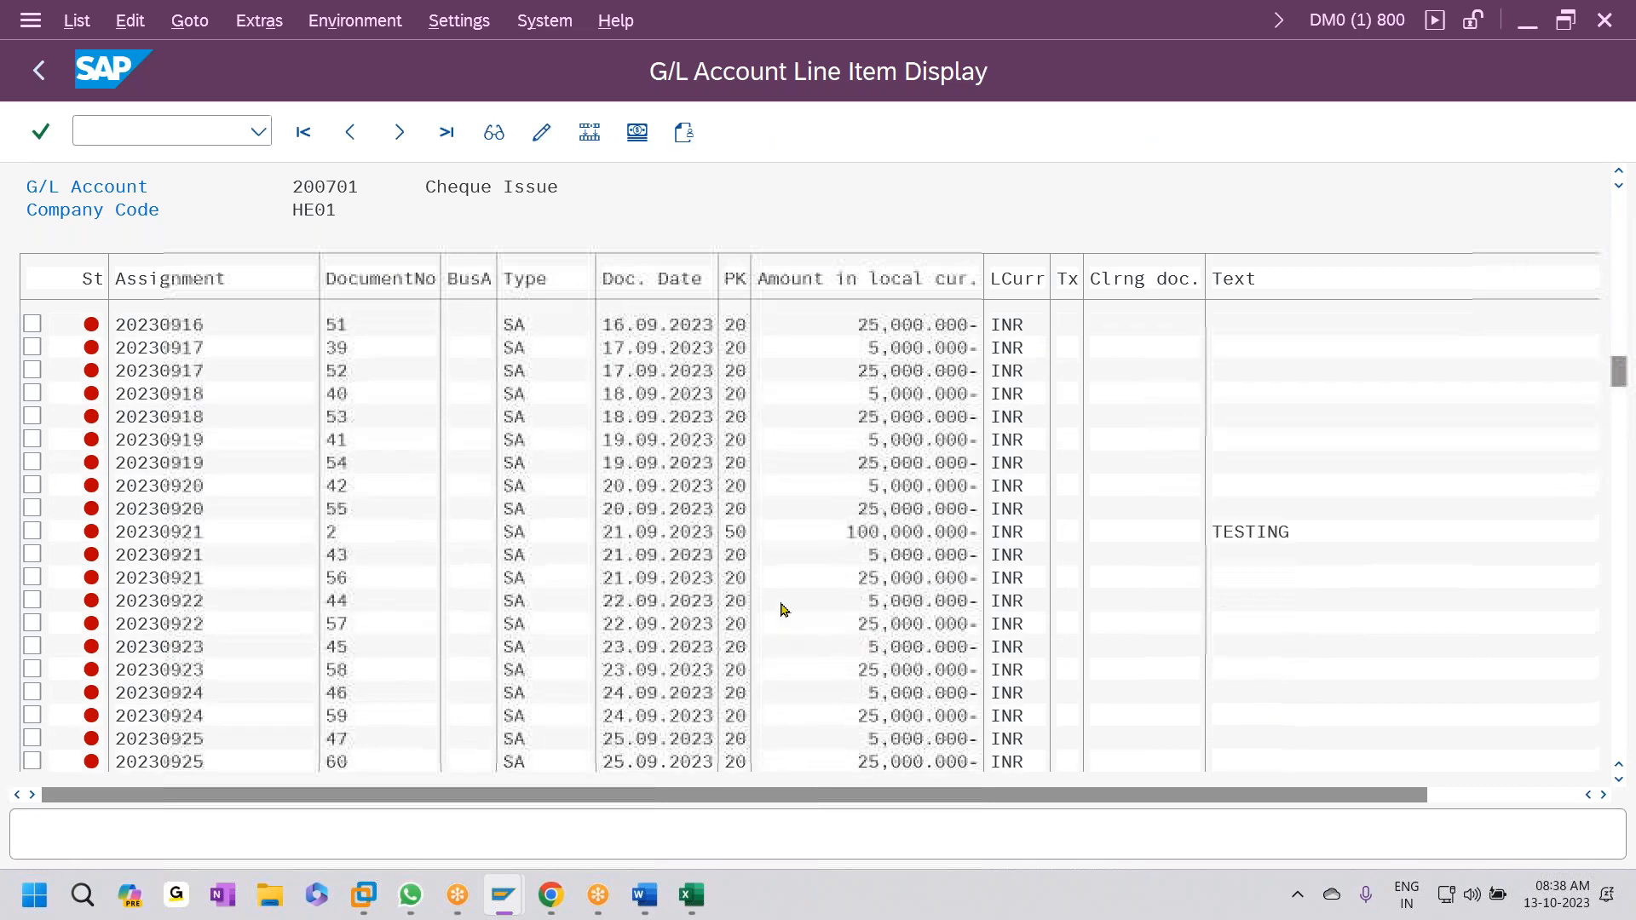
{"action": "scroll", "coordinate": [785, 611], "scroll_direction": "down", "scroll_amount": 3}
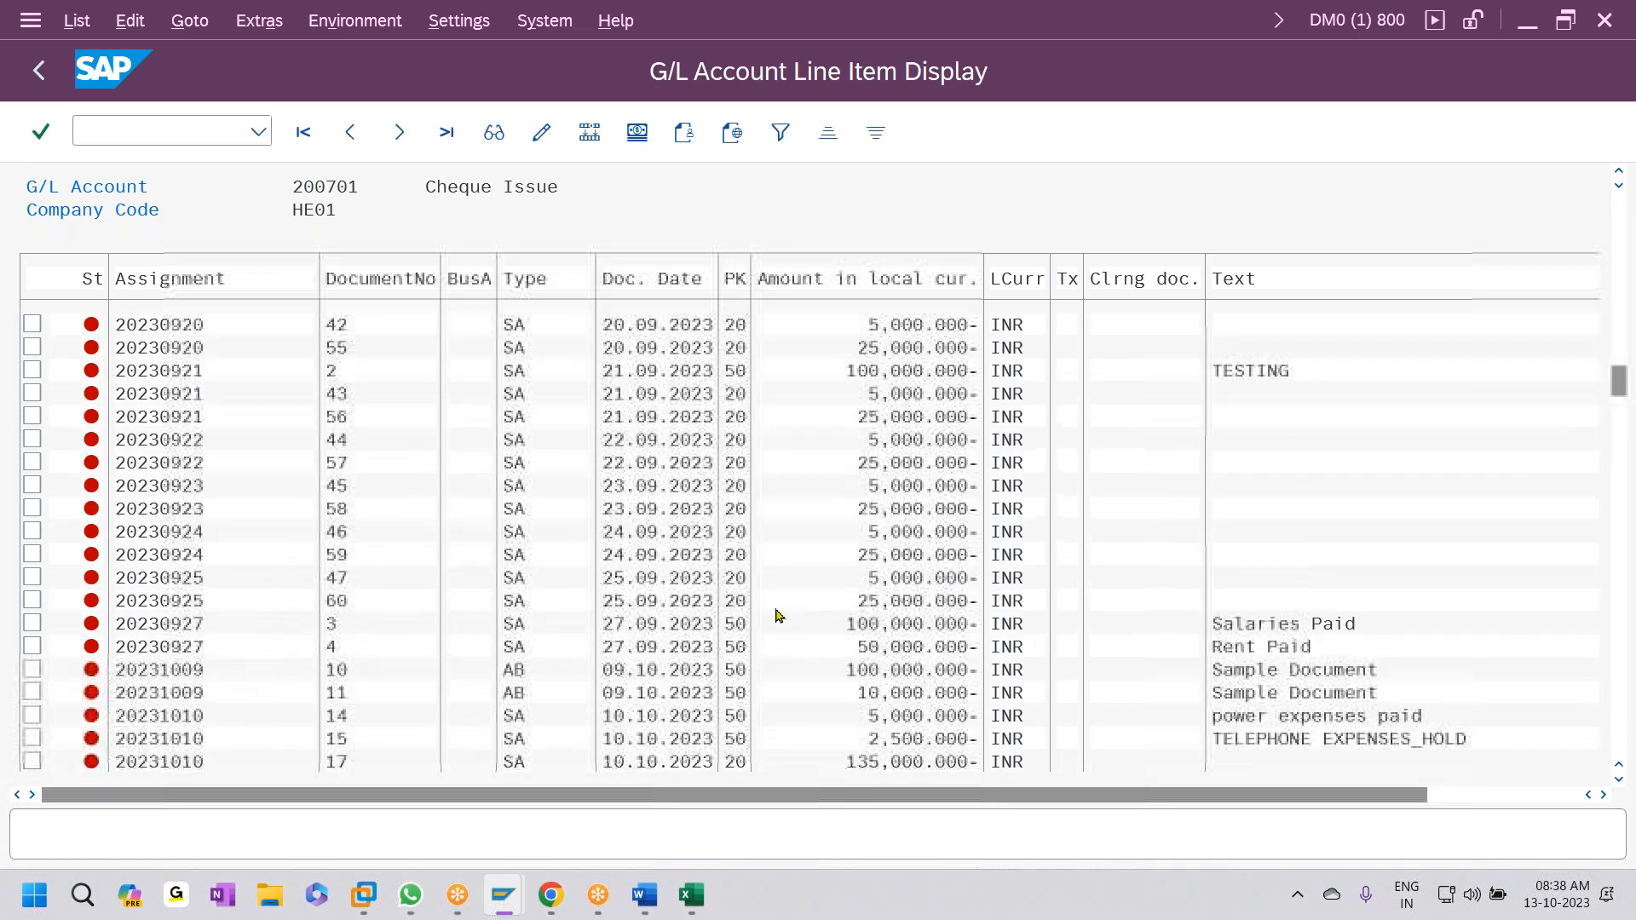
{"action": "scroll", "coordinate": [784, 628], "scroll_direction": "down", "scroll_amount": 3}
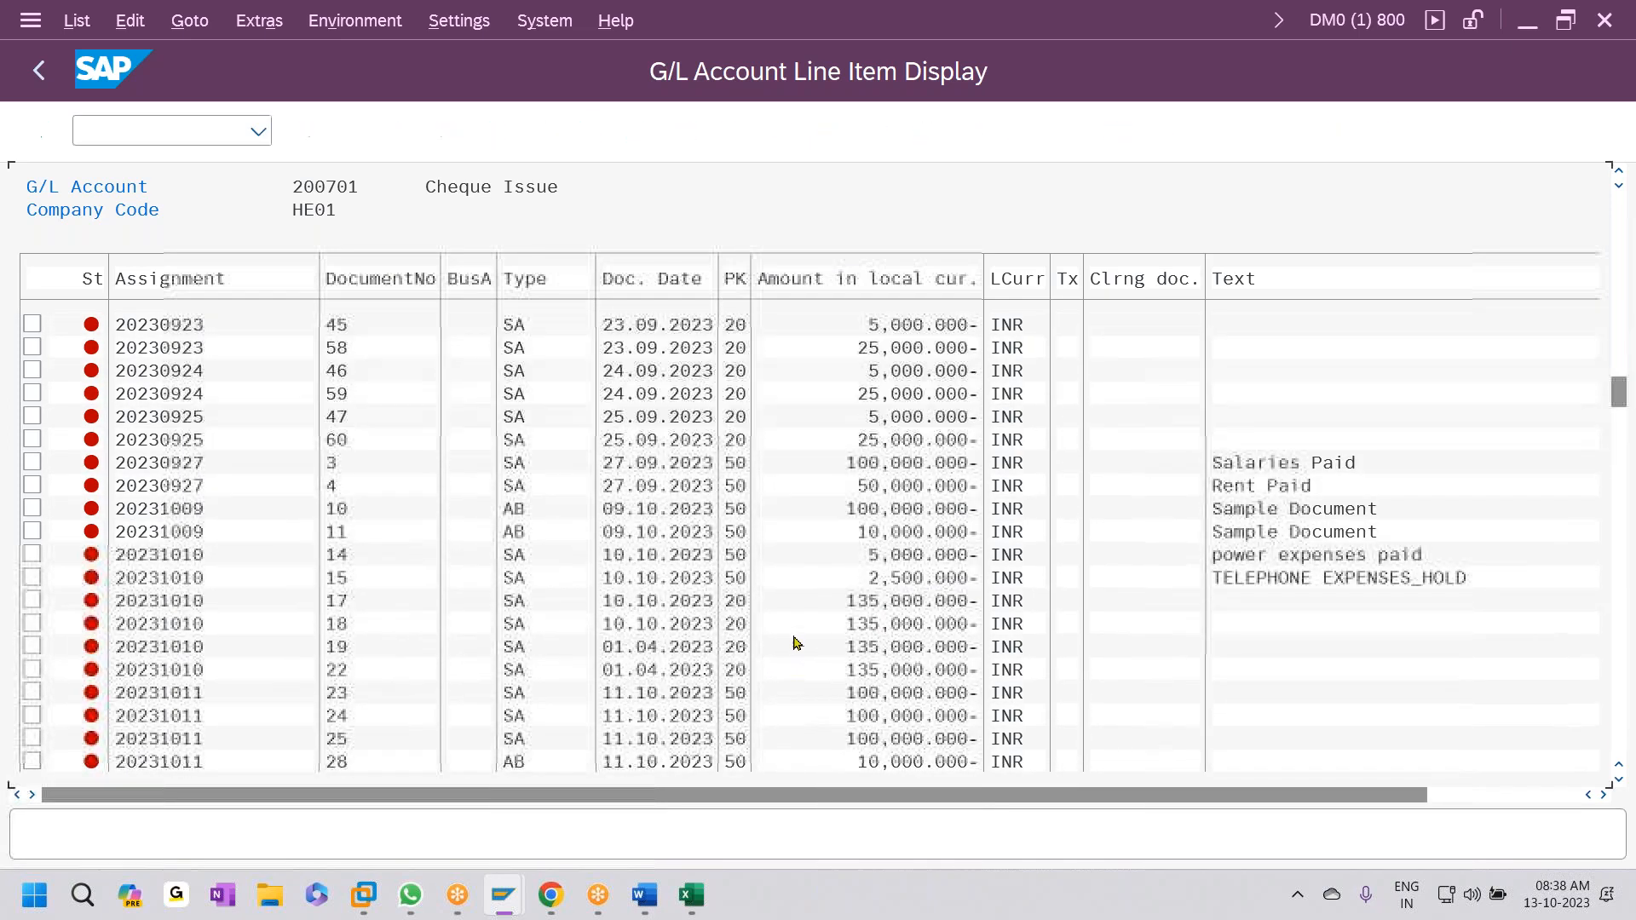
{"action": "scroll", "coordinate": [799, 629], "scroll_direction": "down", "scroll_amount": 3}
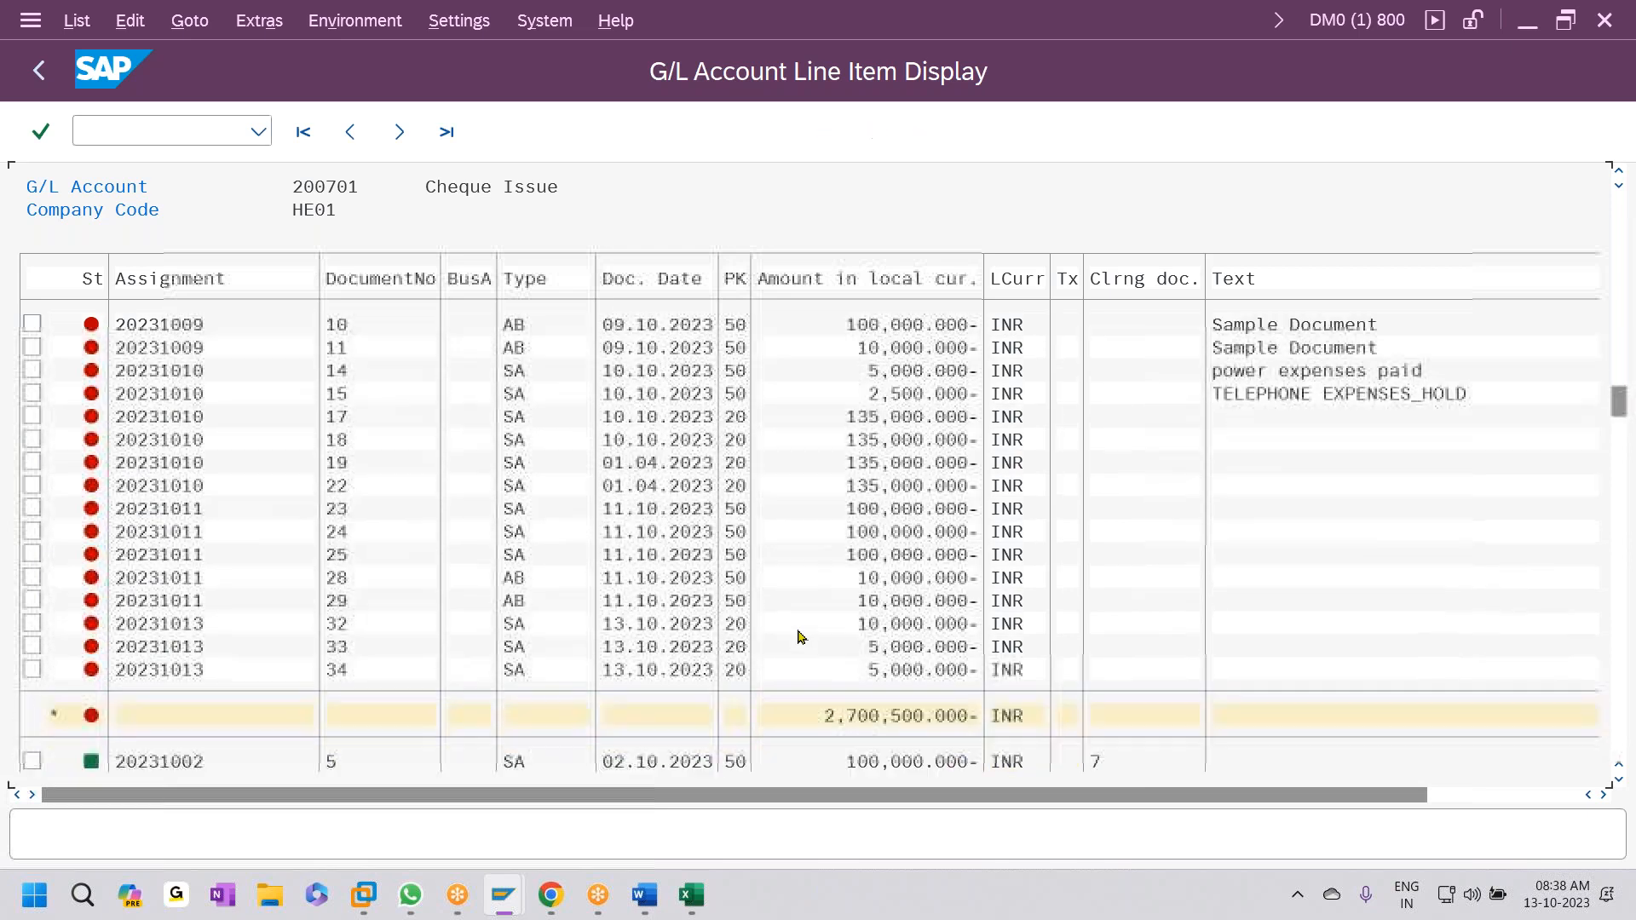
{"action": "scroll", "coordinate": [799, 639], "scroll_direction": "down", "scroll_amount": 3}
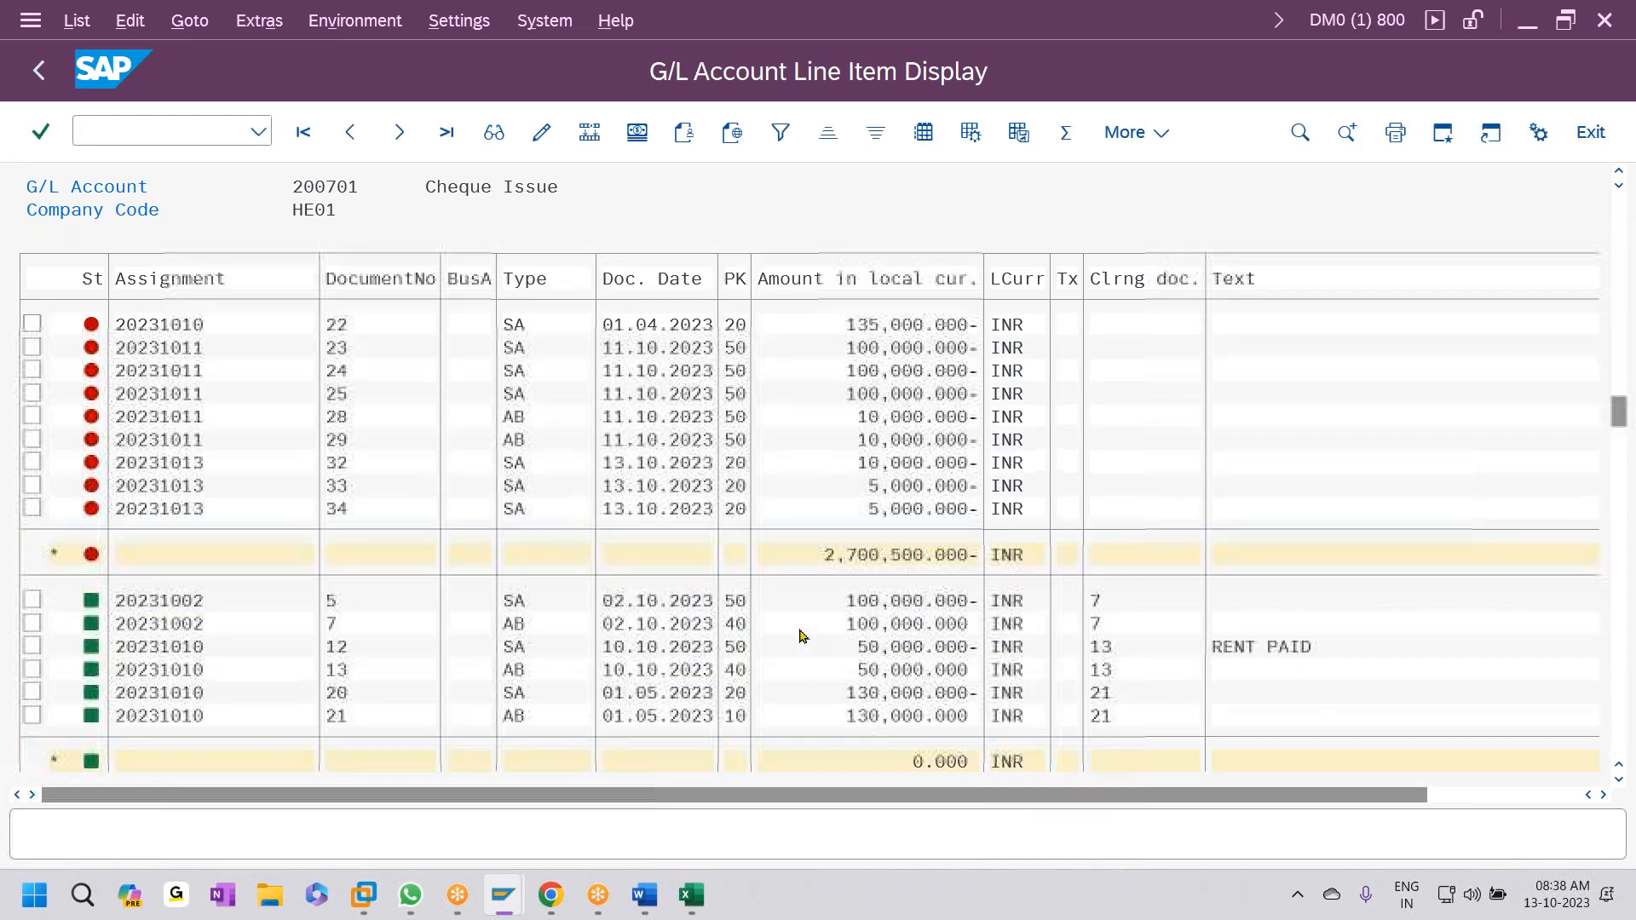
{"action": "scroll", "coordinate": [799, 635], "scroll_direction": "down", "scroll_amount": 2}
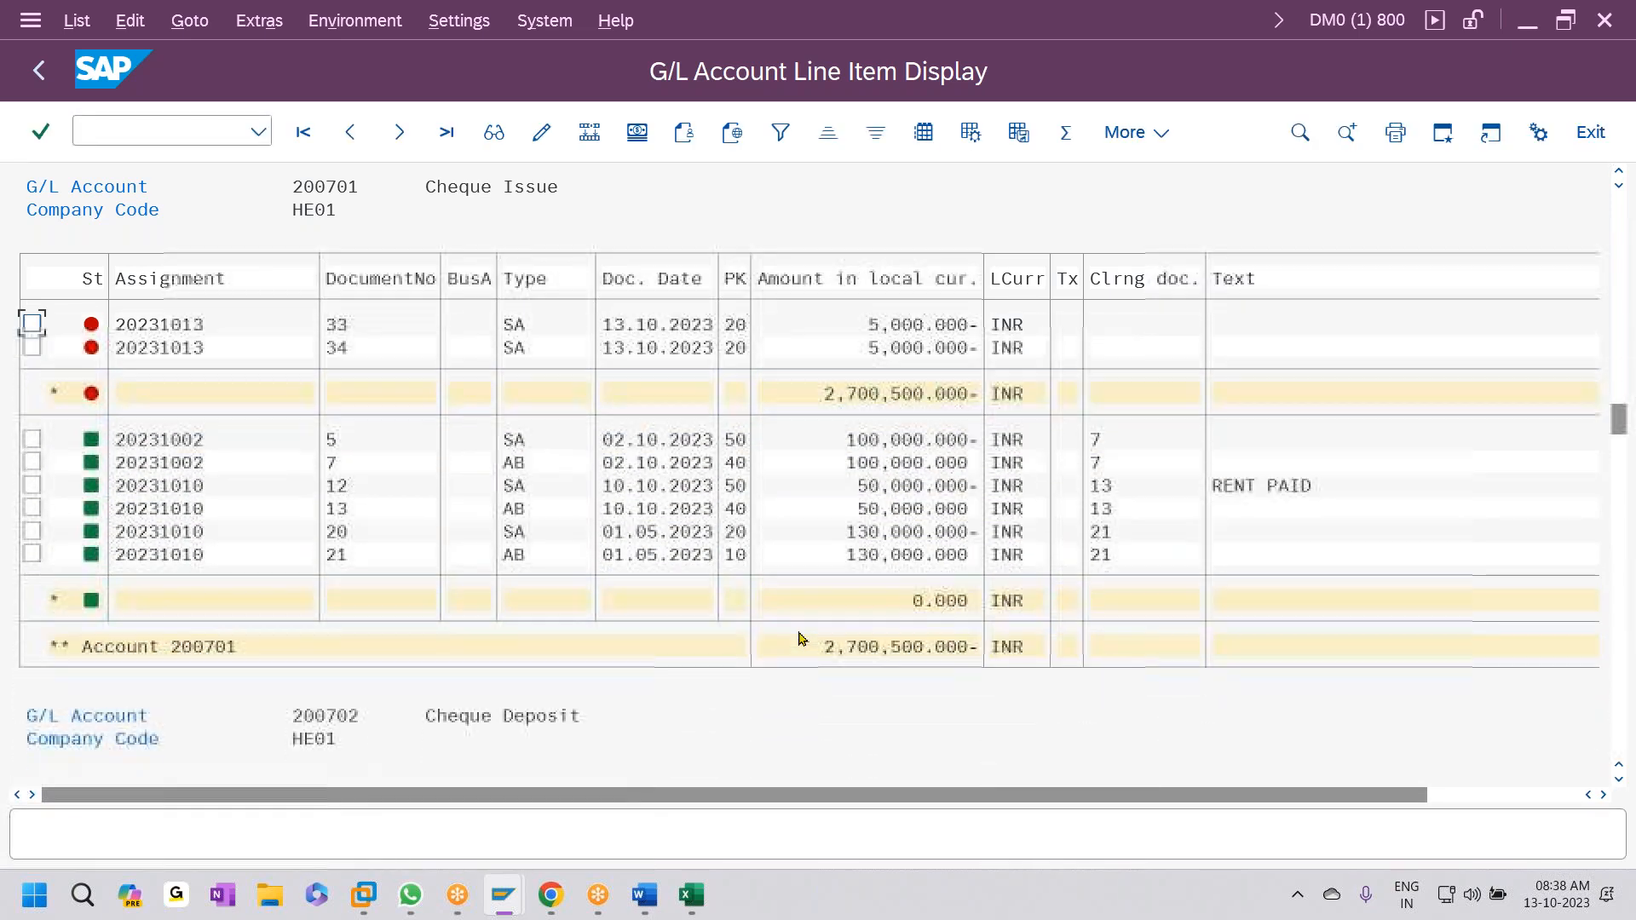
{"action": "scroll", "coordinate": [799, 641], "scroll_direction": "down", "scroll_amount": 4}
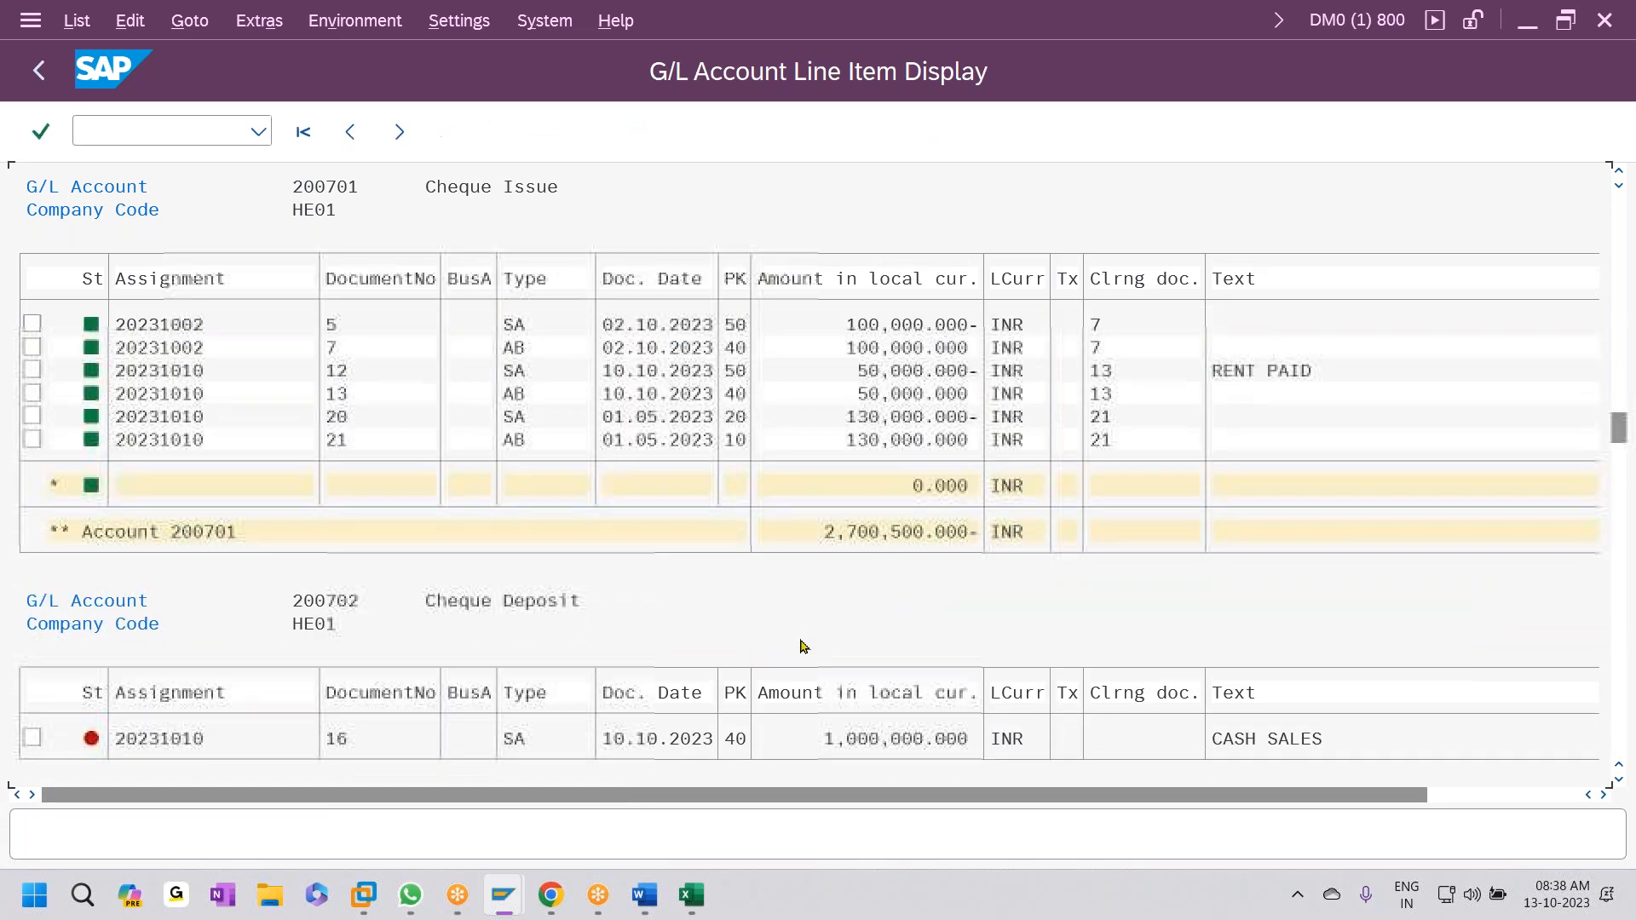
{"action": "scroll", "coordinate": [777, 637], "scroll_direction": "down", "scroll_amount": 4}
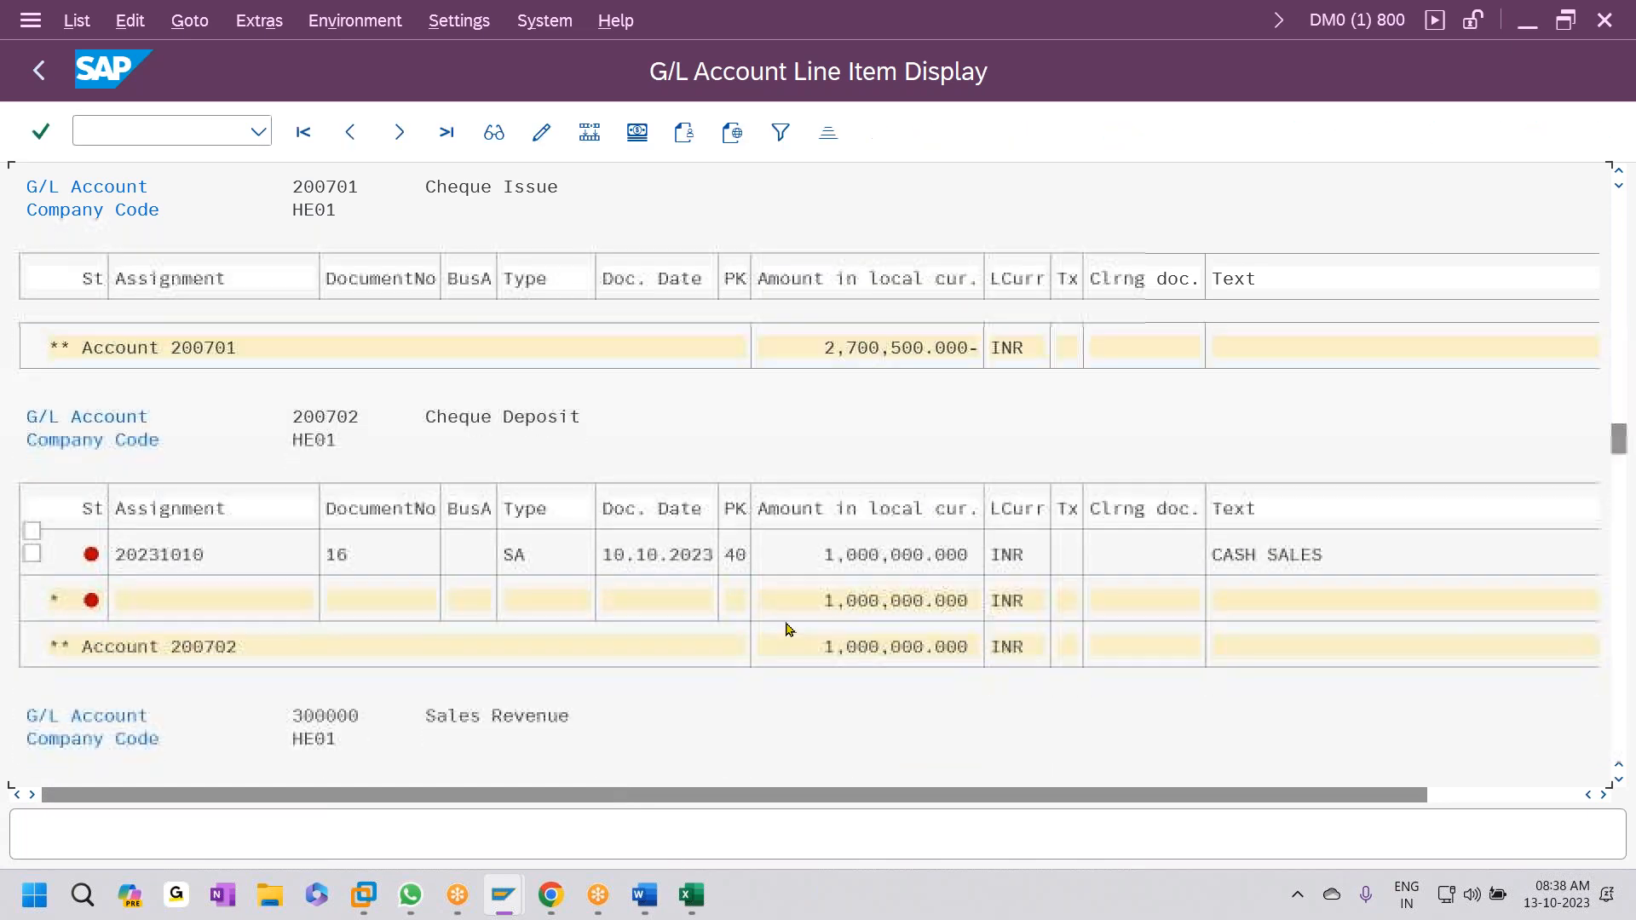
{"action": "scroll", "coordinate": [791, 651], "scroll_direction": "down", "scroll_amount": 4}
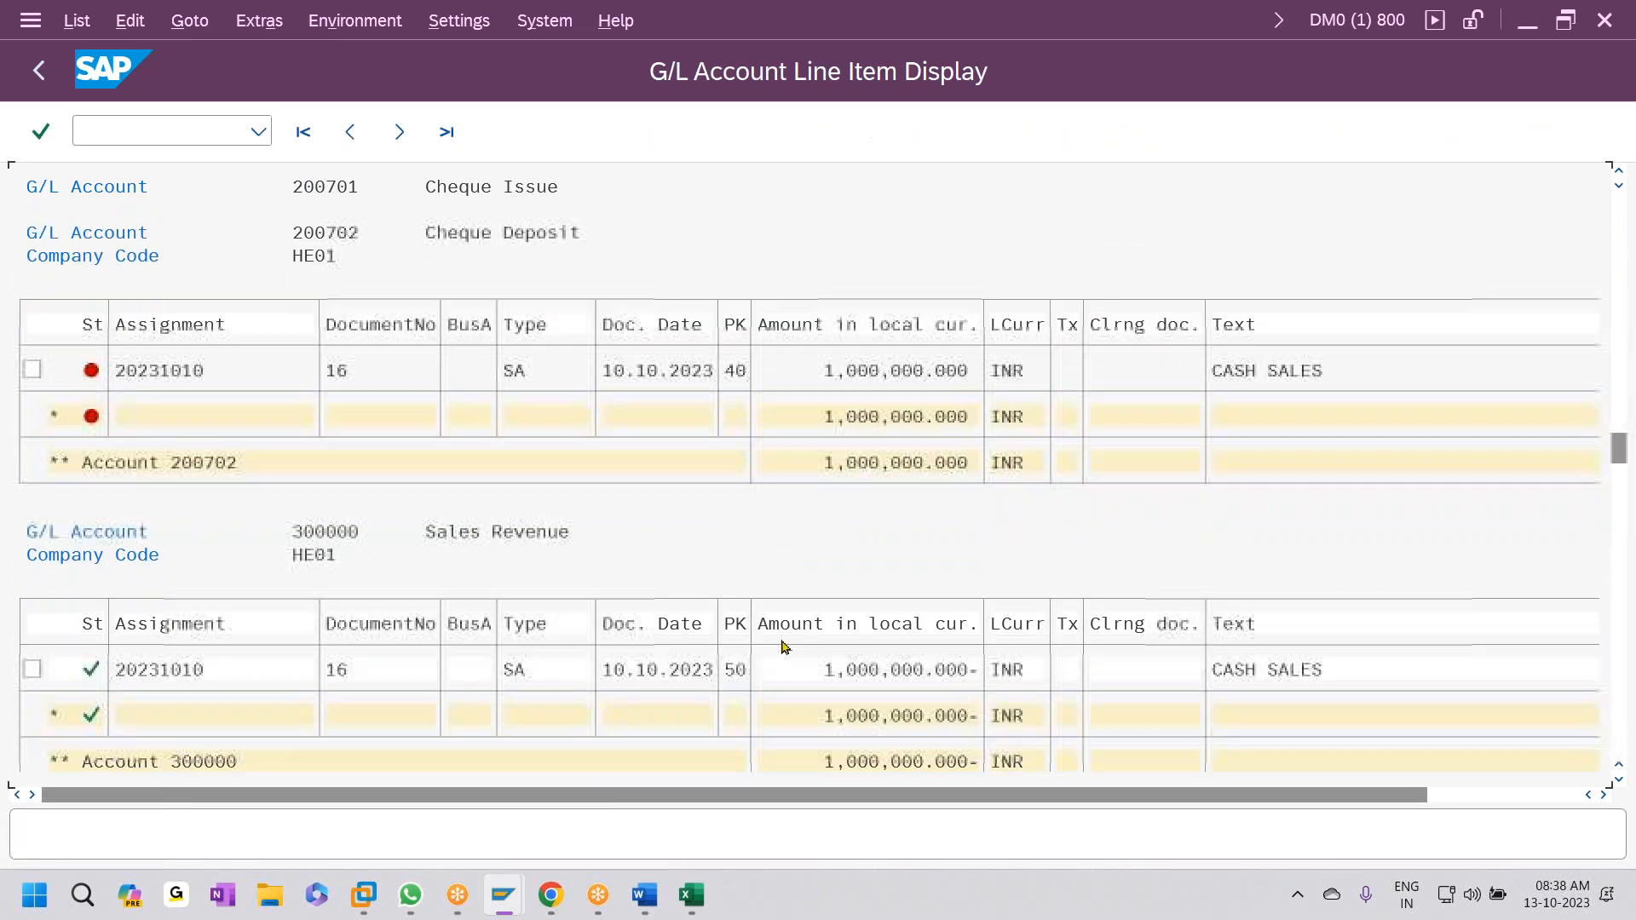
{"action": "scroll", "coordinate": [784, 650], "scroll_direction": "down", "scroll_amount": 3}
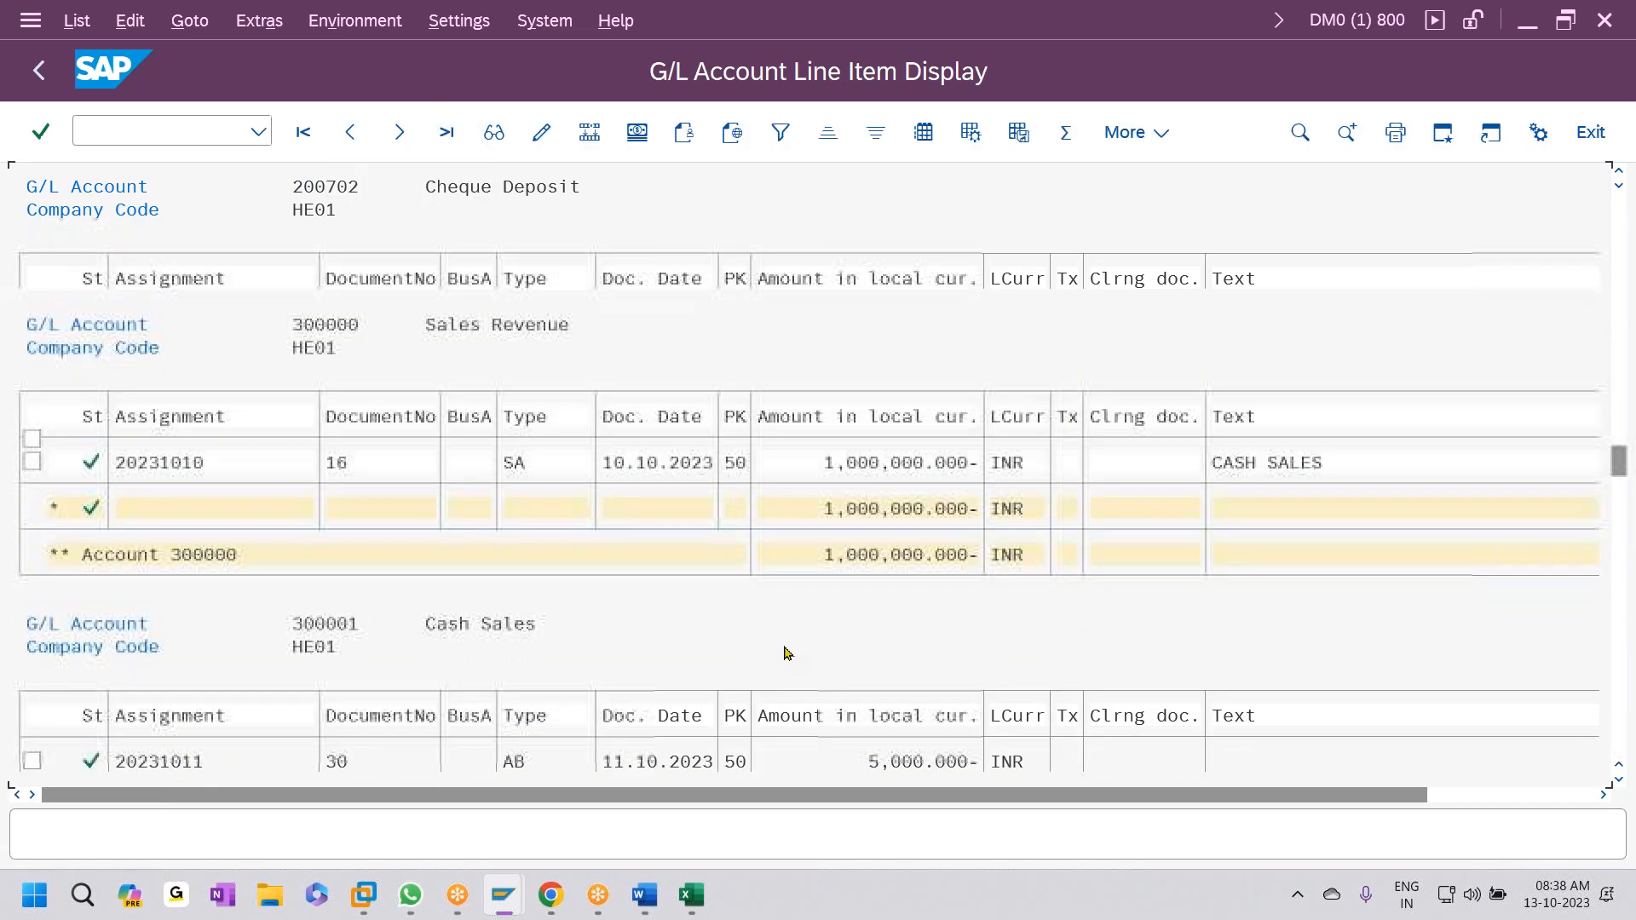
- Highlight the 01.05.2023 and 01.06.2023 Rent Paid amounts in the line item list
{"action": "left_click", "coordinate": [1622, 744]}
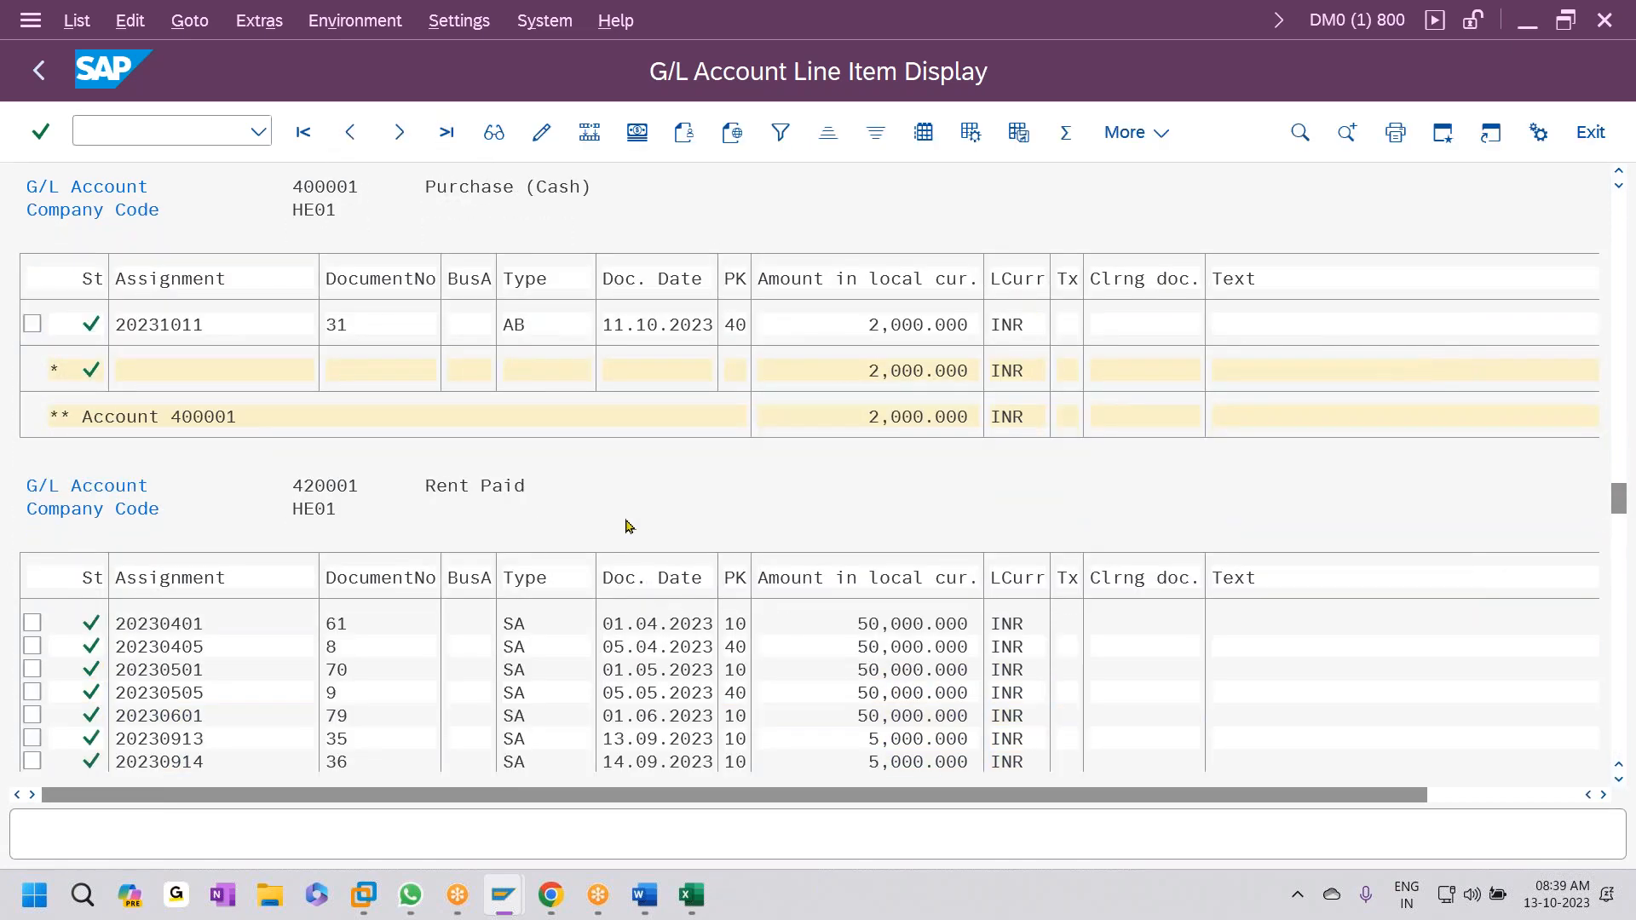
{"action": "scroll", "coordinate": [631, 524], "scroll_direction": "down", "scroll_amount": 2}
{"action": "scroll", "coordinate": [708, 517], "scroll_direction": "down", "scroll_amount": 1}
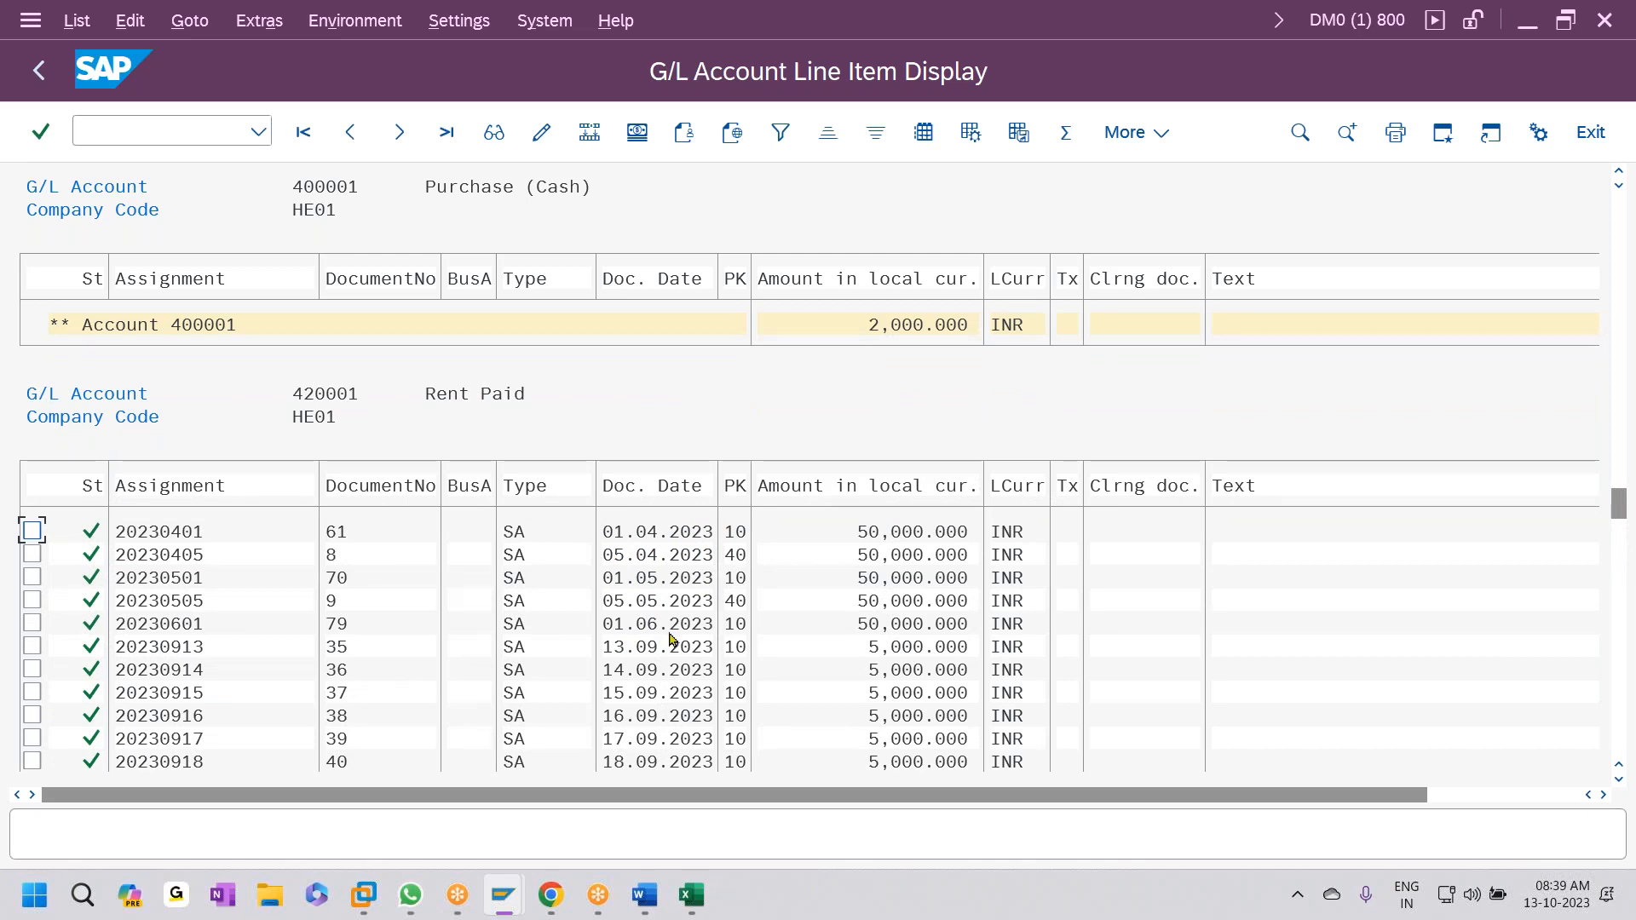
{"action": "left_click", "coordinate": [869, 534]}
{"action": "left_click", "coordinate": [871, 579]}
{"action": "left_click", "coordinate": [907, 625]}
- Scroll past the 535,000.000 INR Rent Paid total into Salaries Paid, then return to the gldata workbook
{"action": "scroll", "coordinate": [902, 626], "scroll_direction": "down", "scroll_amount": 1}
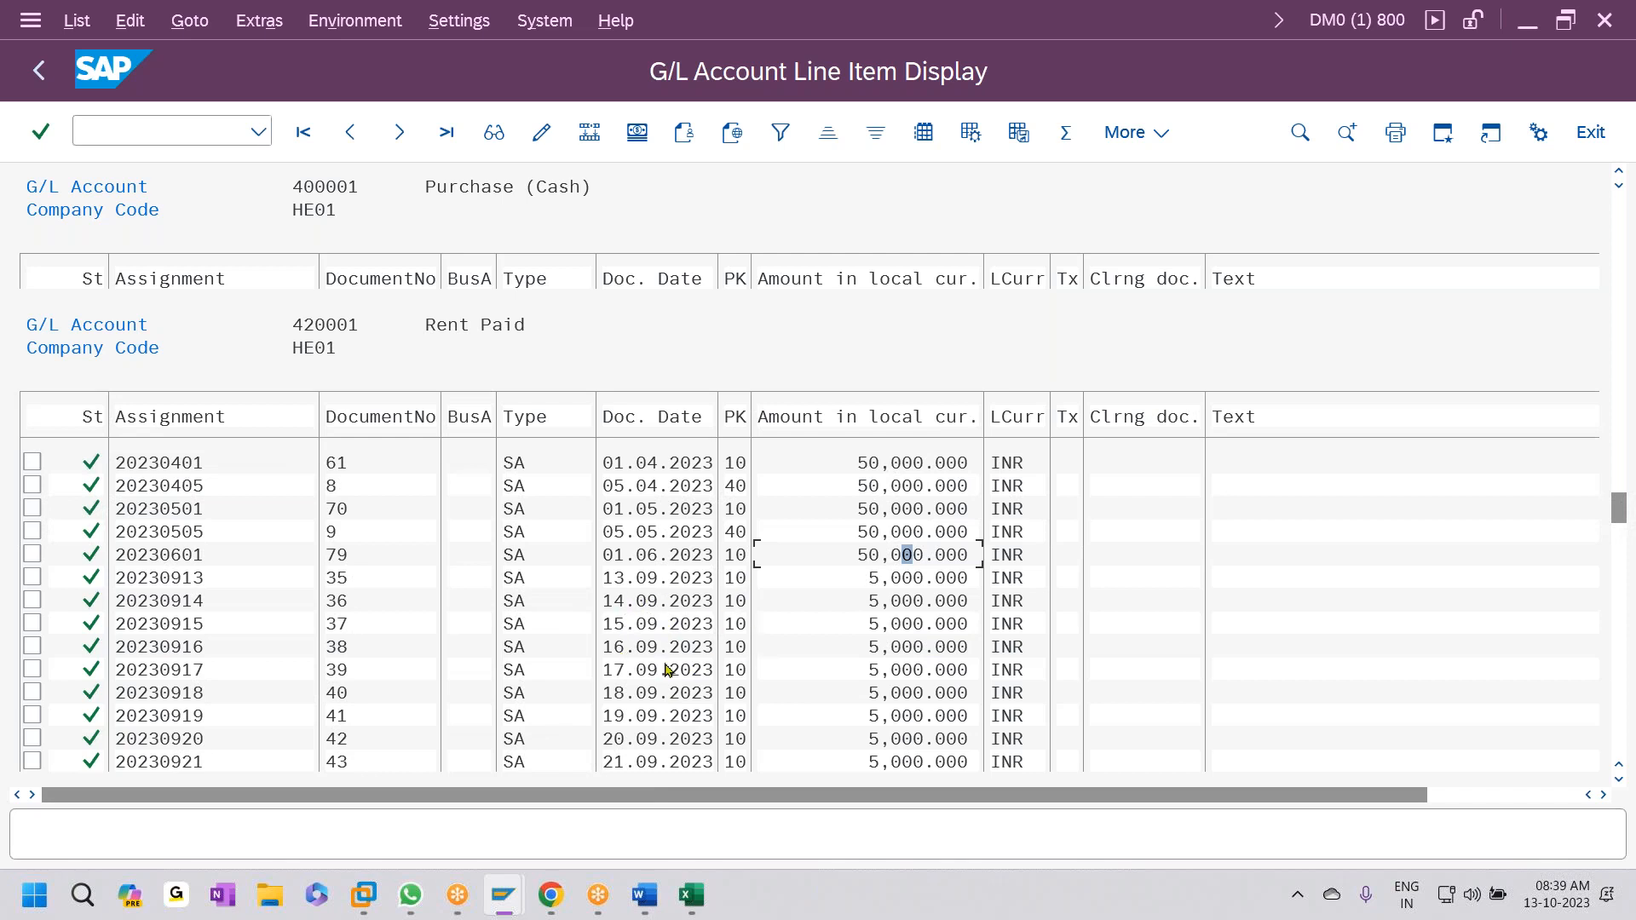
{"action": "scroll", "coordinate": [669, 707], "scroll_direction": "down", "scroll_amount": 3}
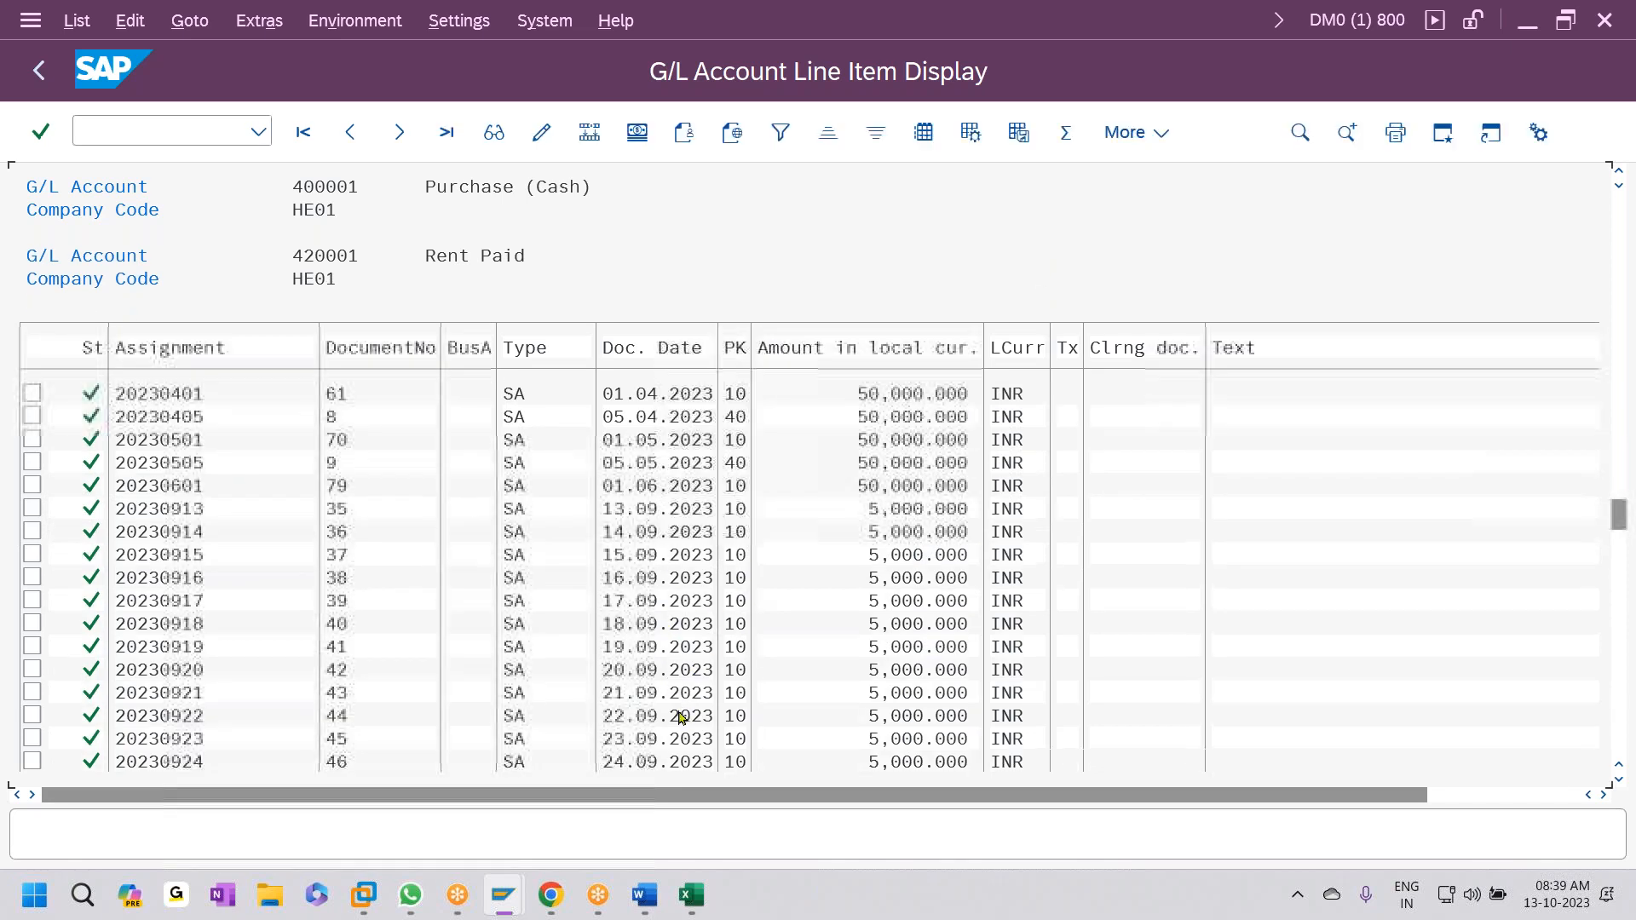
{"action": "scroll", "coordinate": [658, 735], "scroll_direction": "down", "scroll_amount": 3}
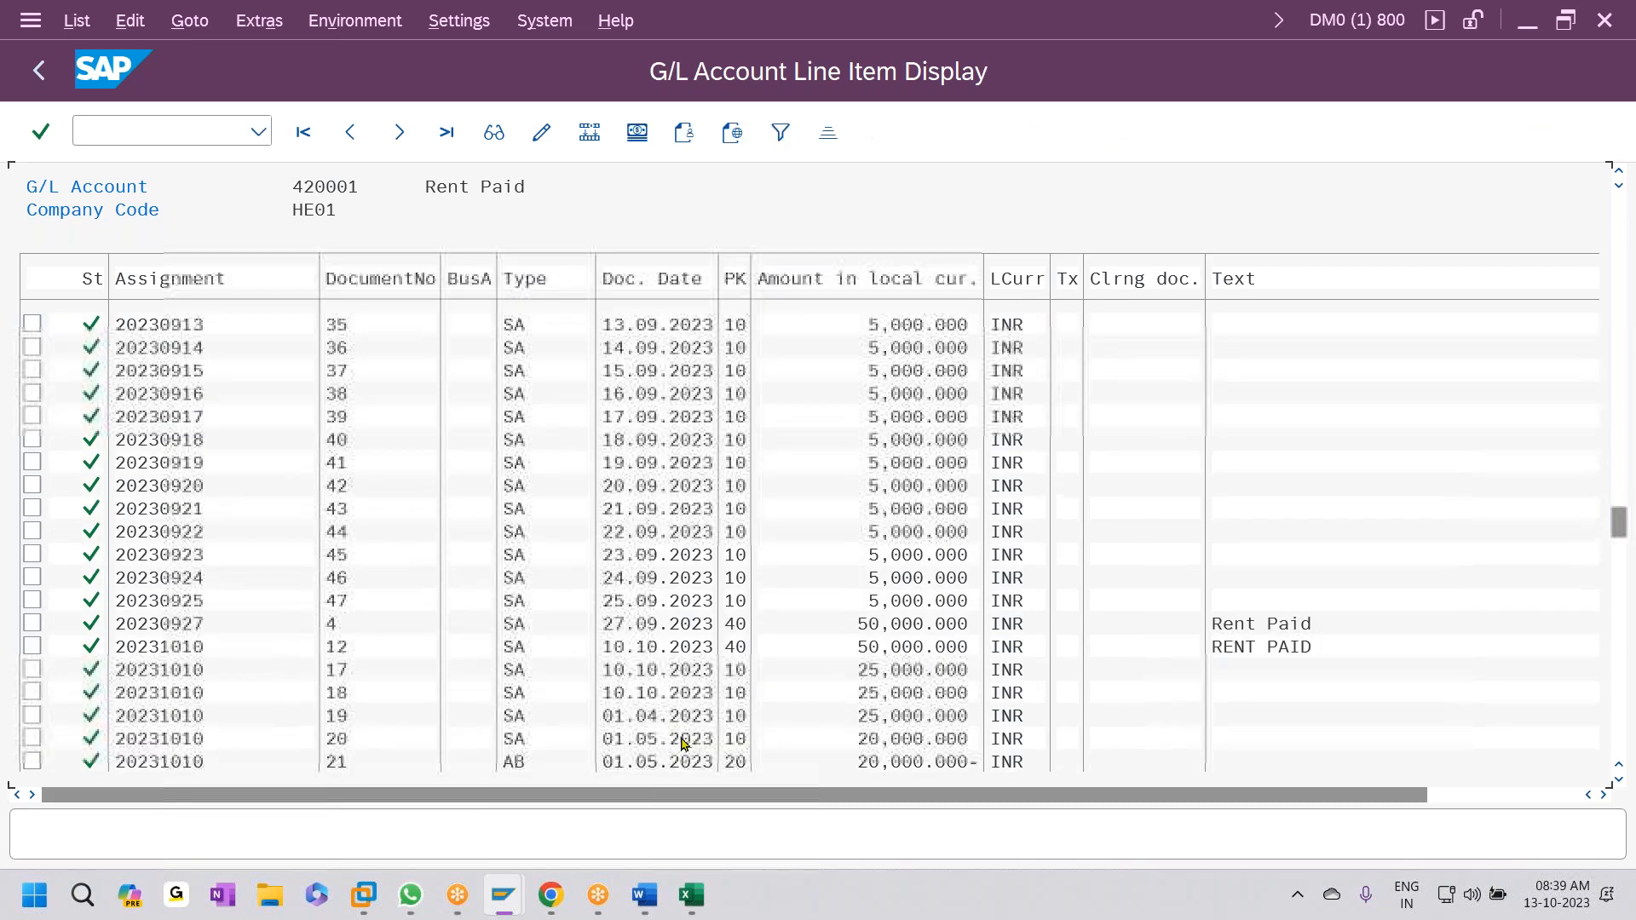
{"action": "scroll", "coordinate": [816, 623], "scroll_direction": "down", "scroll_amount": 3}
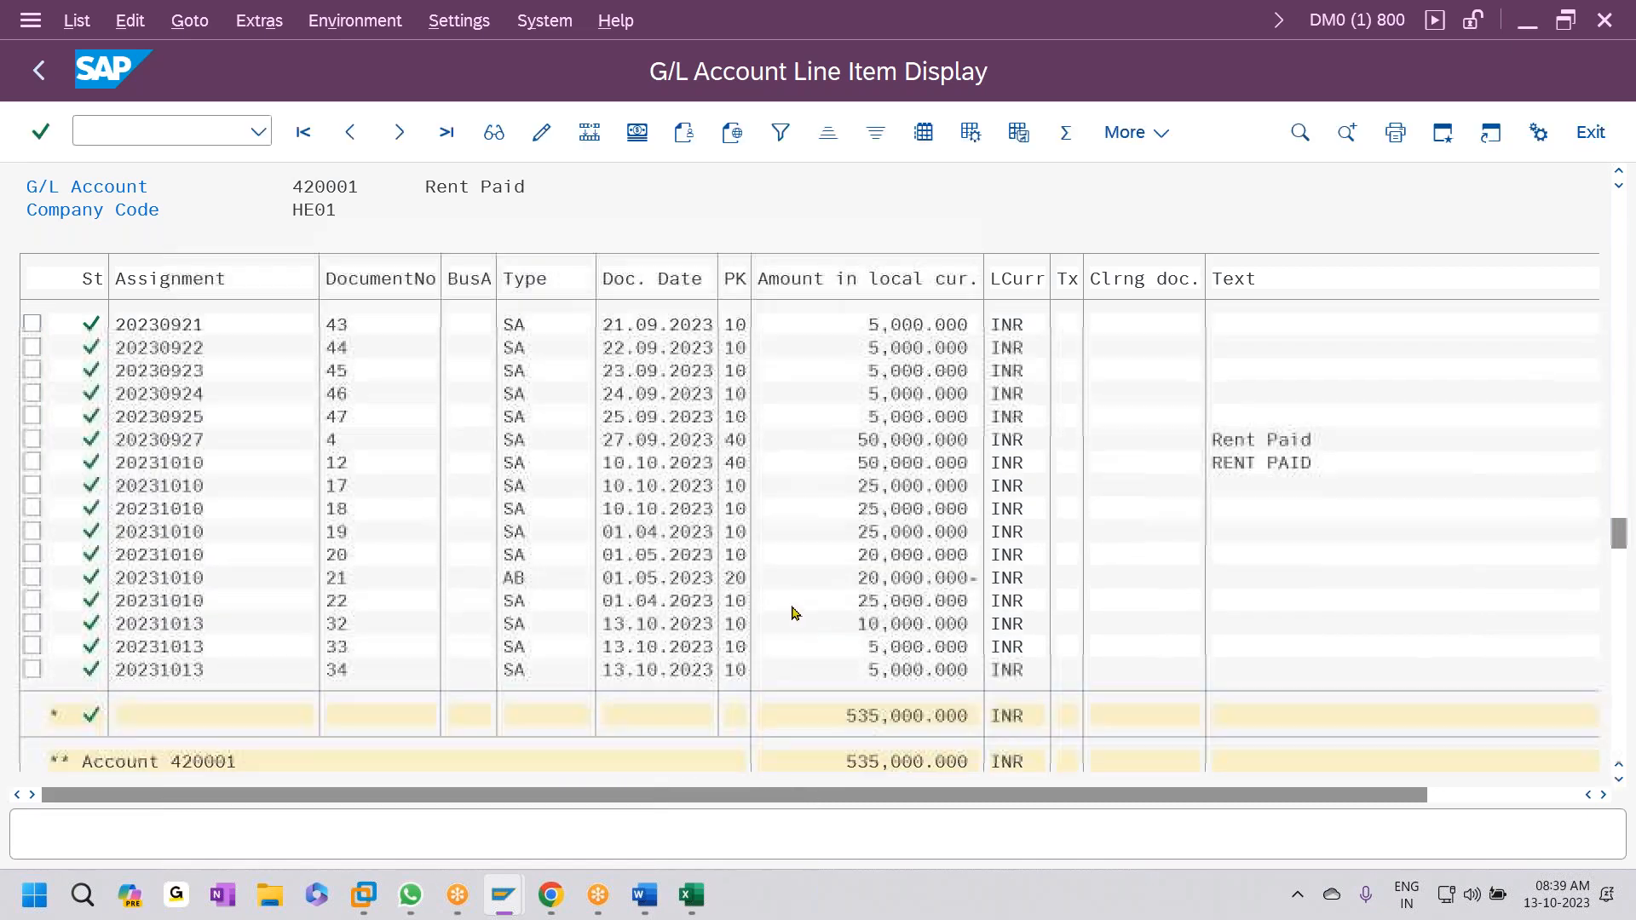
{"action": "scroll", "coordinate": [786, 630], "scroll_direction": "down", "scroll_amount": 3}
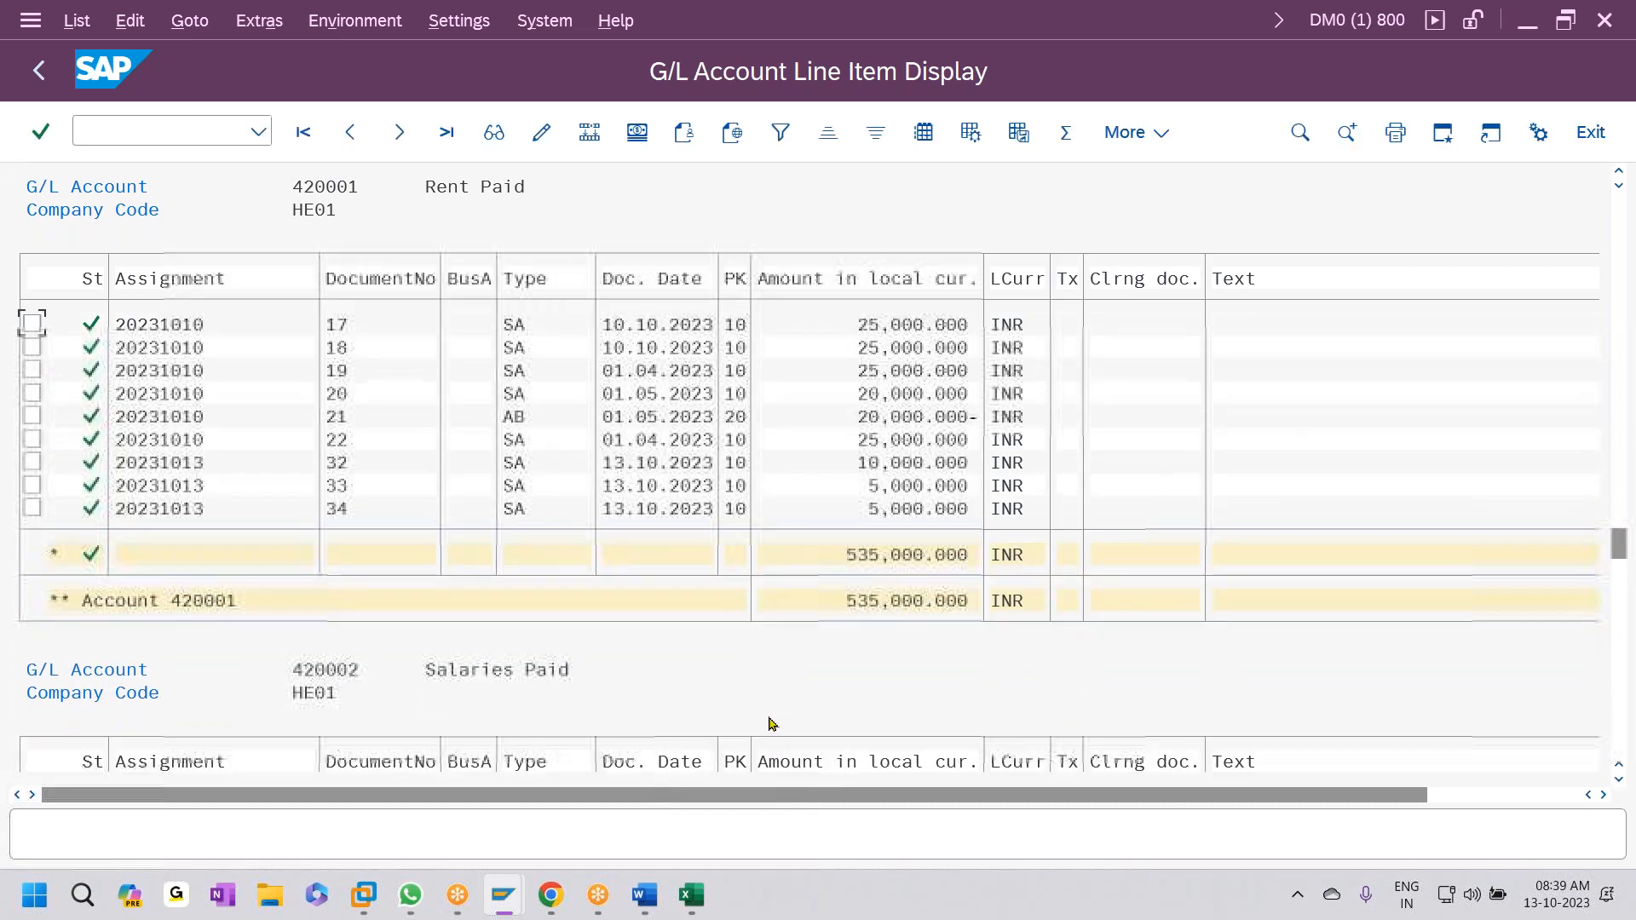
{"action": "scroll", "coordinate": [786, 772], "scroll_direction": "down", "scroll_amount": 3}
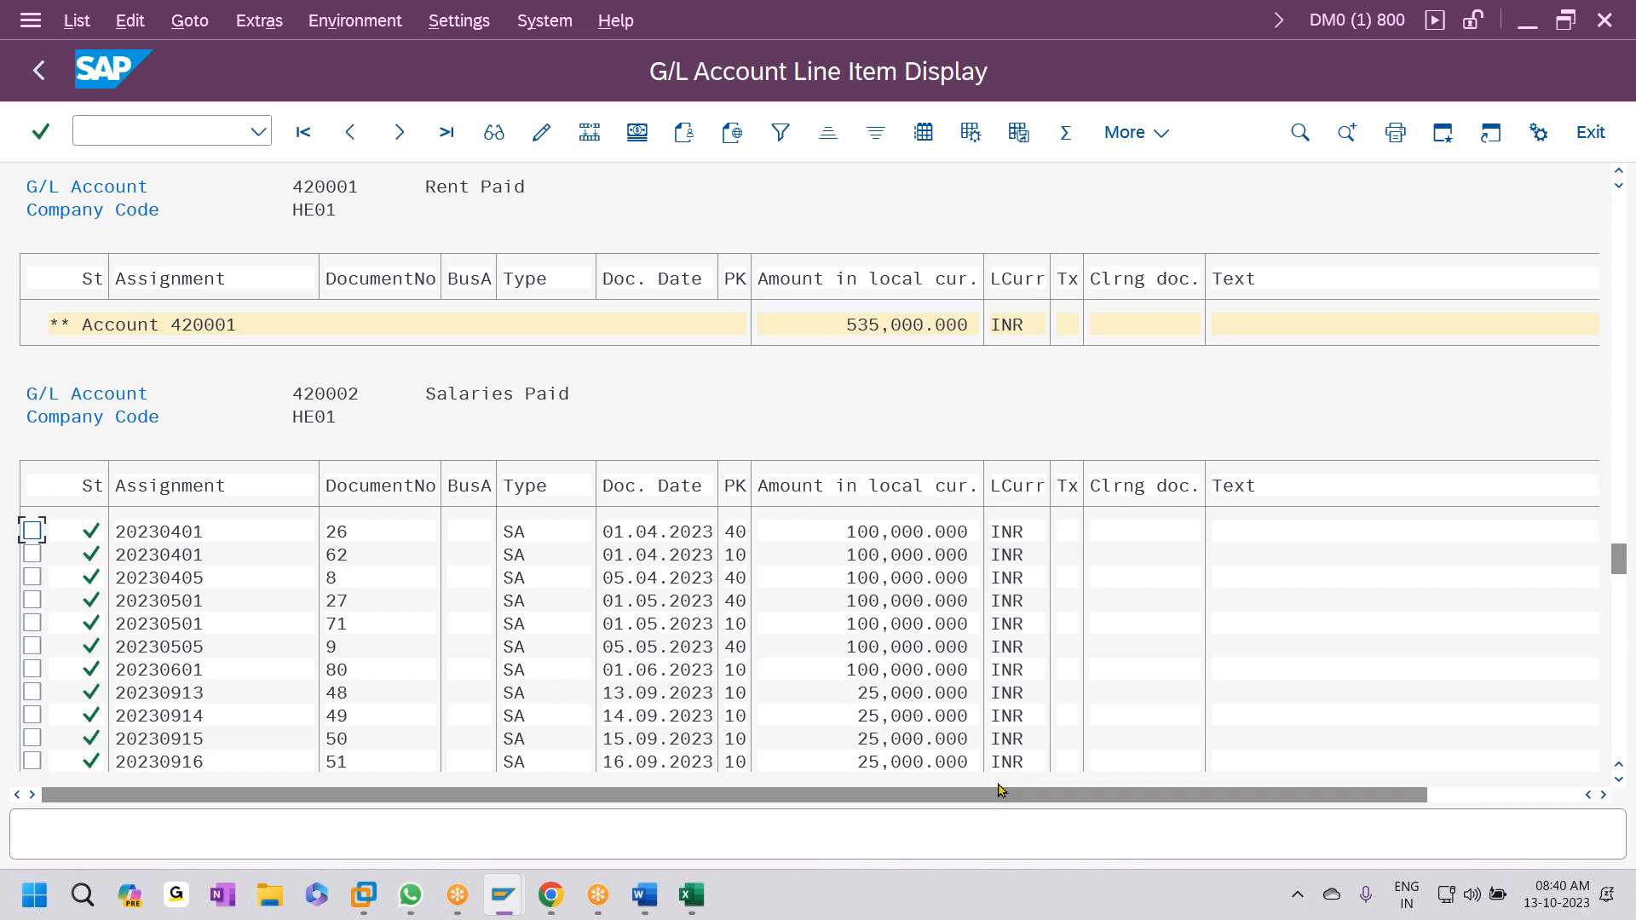
{"action": "left_click", "coordinate": [690, 895]}
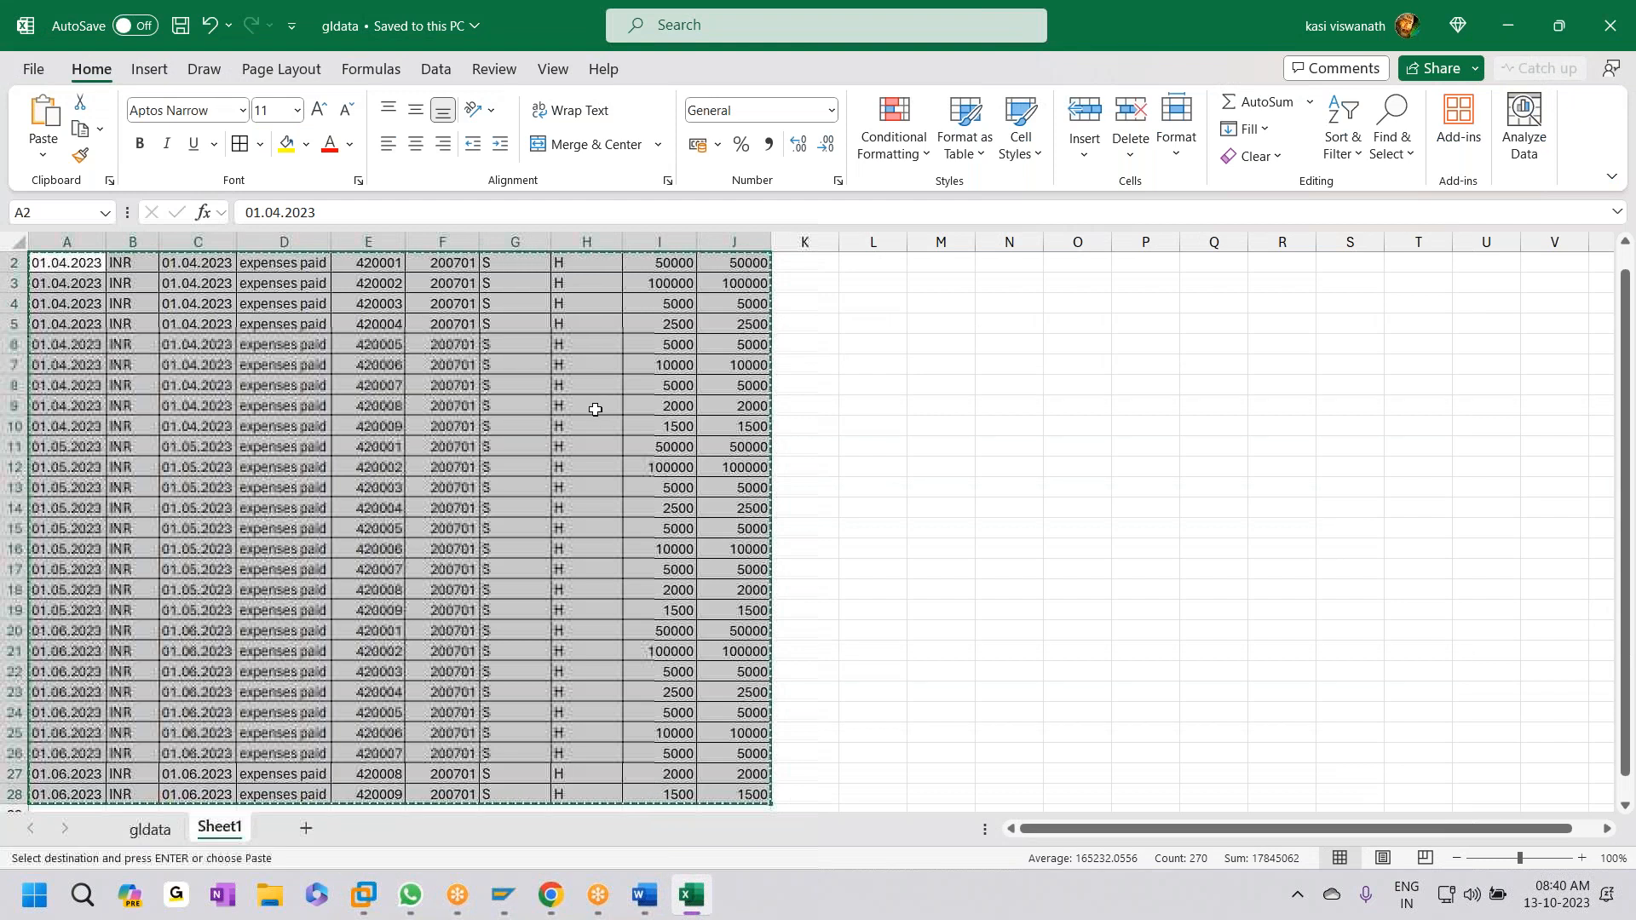
- Paste the BLDAT date column A into a new Sheet2
{"action": "left_click", "coordinate": [941, 482]}
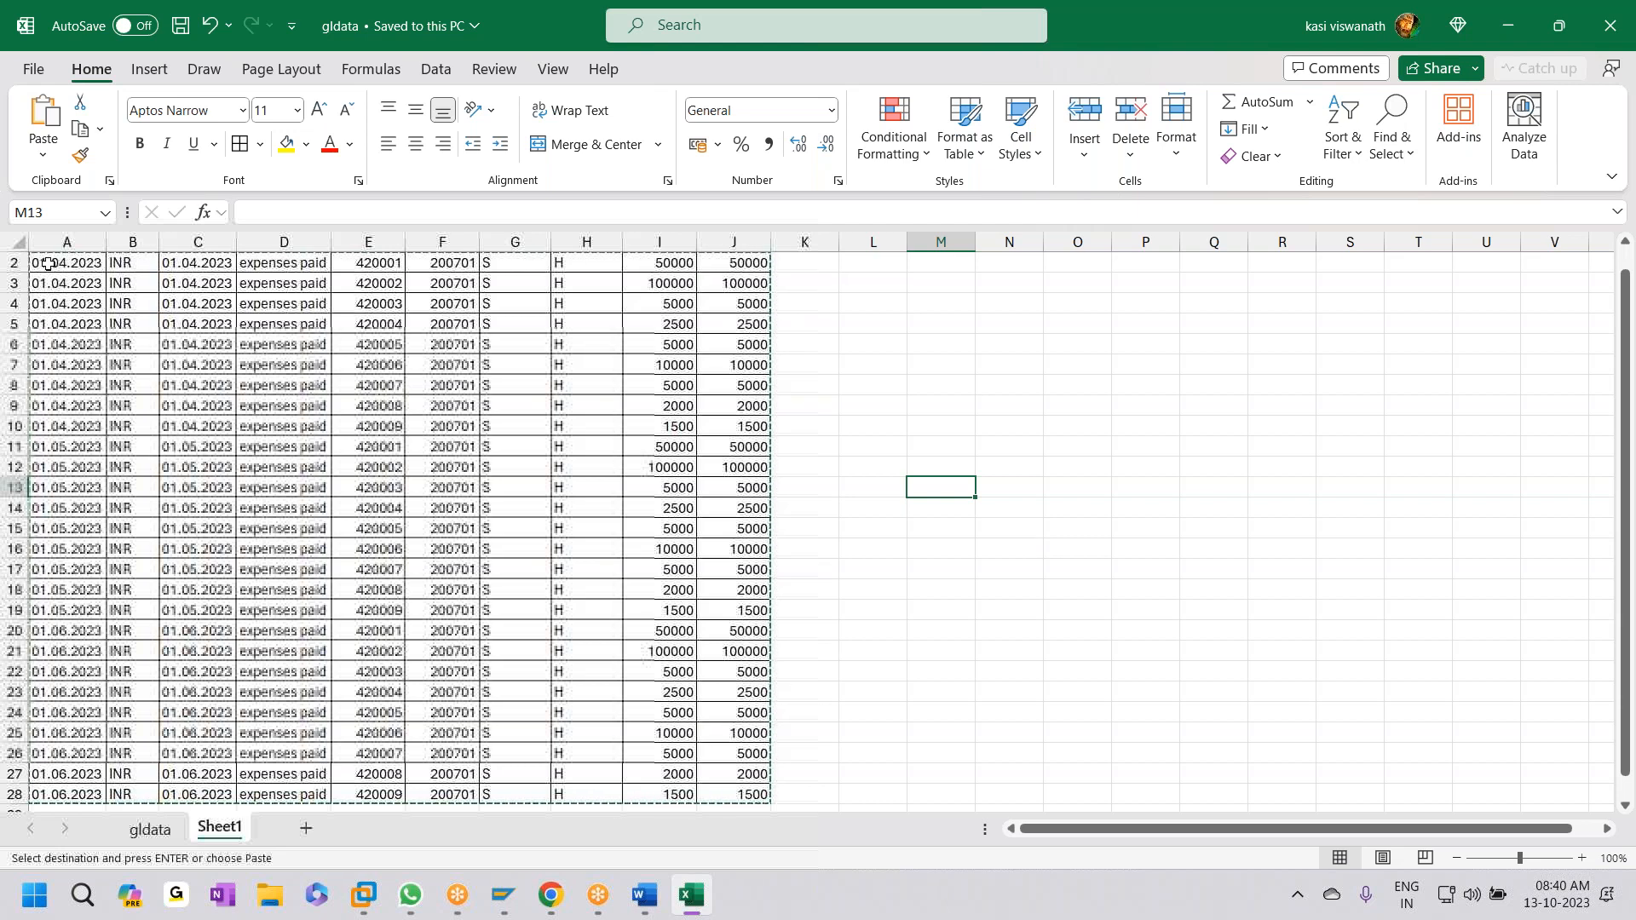
{"action": "left_click", "coordinate": [62, 241]}
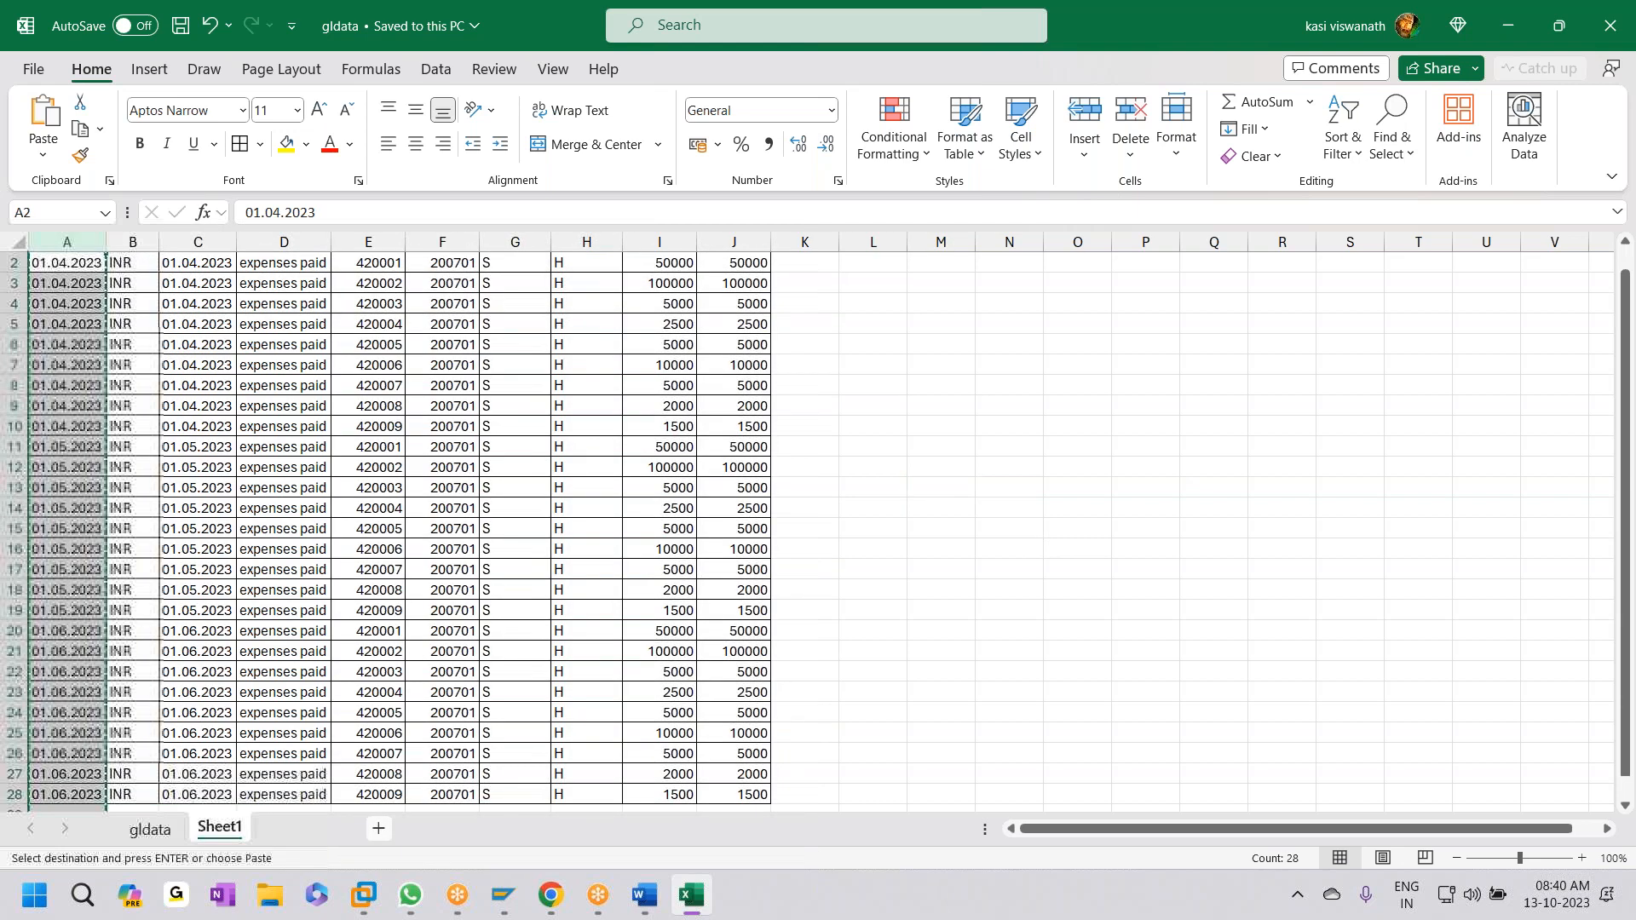
{"action": "key", "text": "shift+F11"}
{"action": "key", "text": "ctrl+v"}
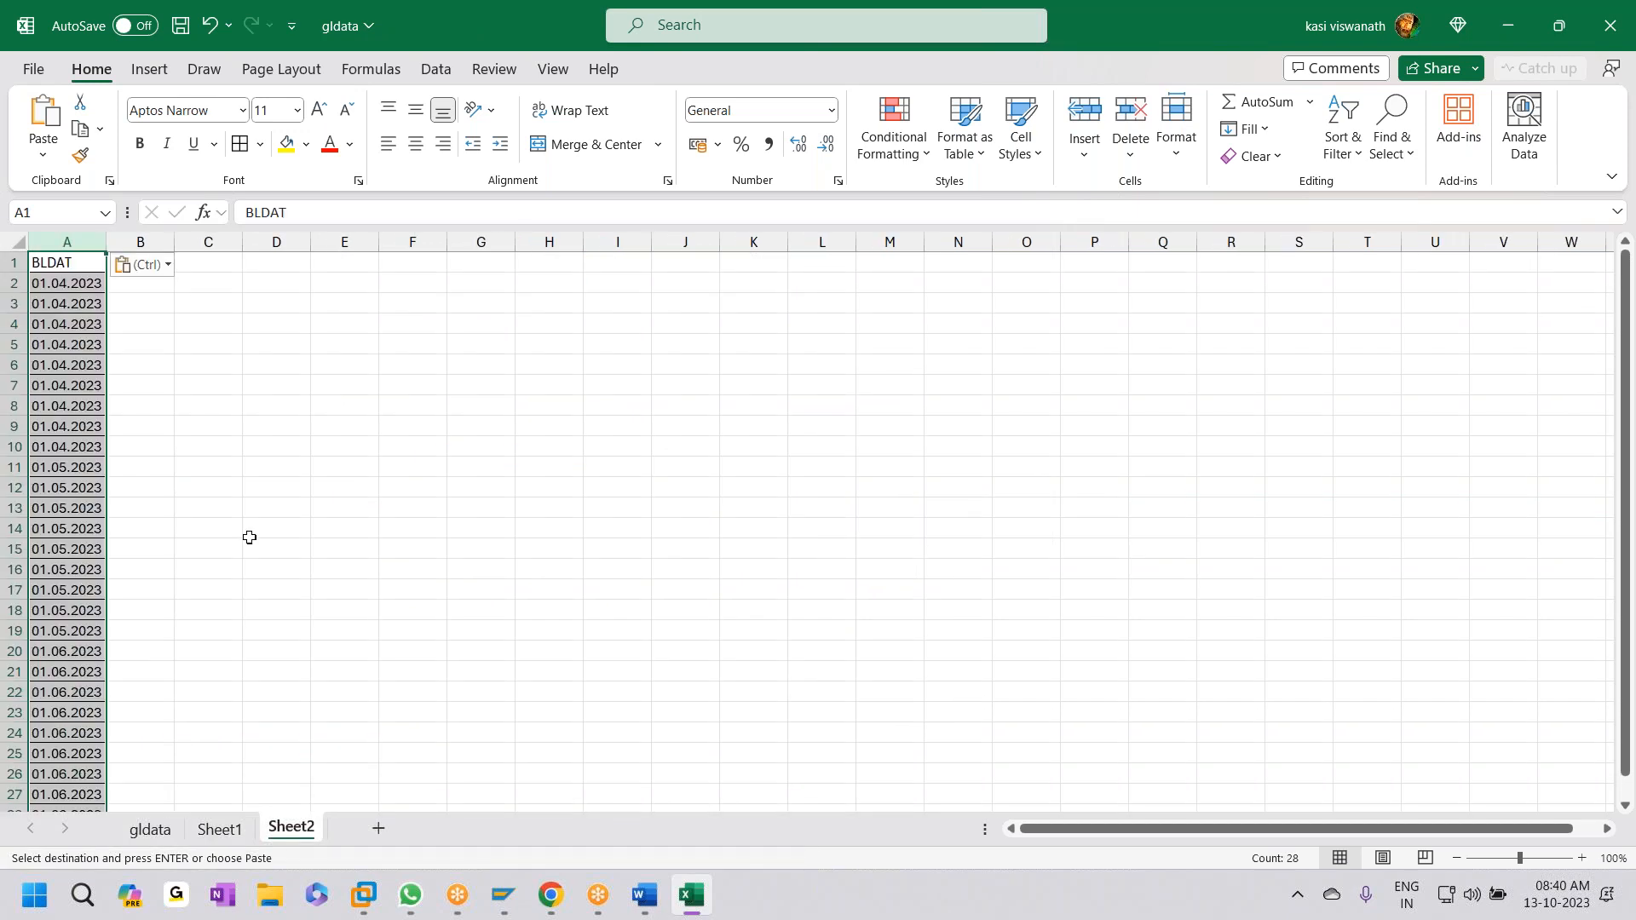
- On Sheet1, select columns D:F and I:J (BKTXT through WRBTR_02), excluding G and H
{"action": "key", "text": "alt+Tab"}
{"action": "key", "text": "alt+Tab"}
{"action": "left_click", "coordinate": [223, 829]}
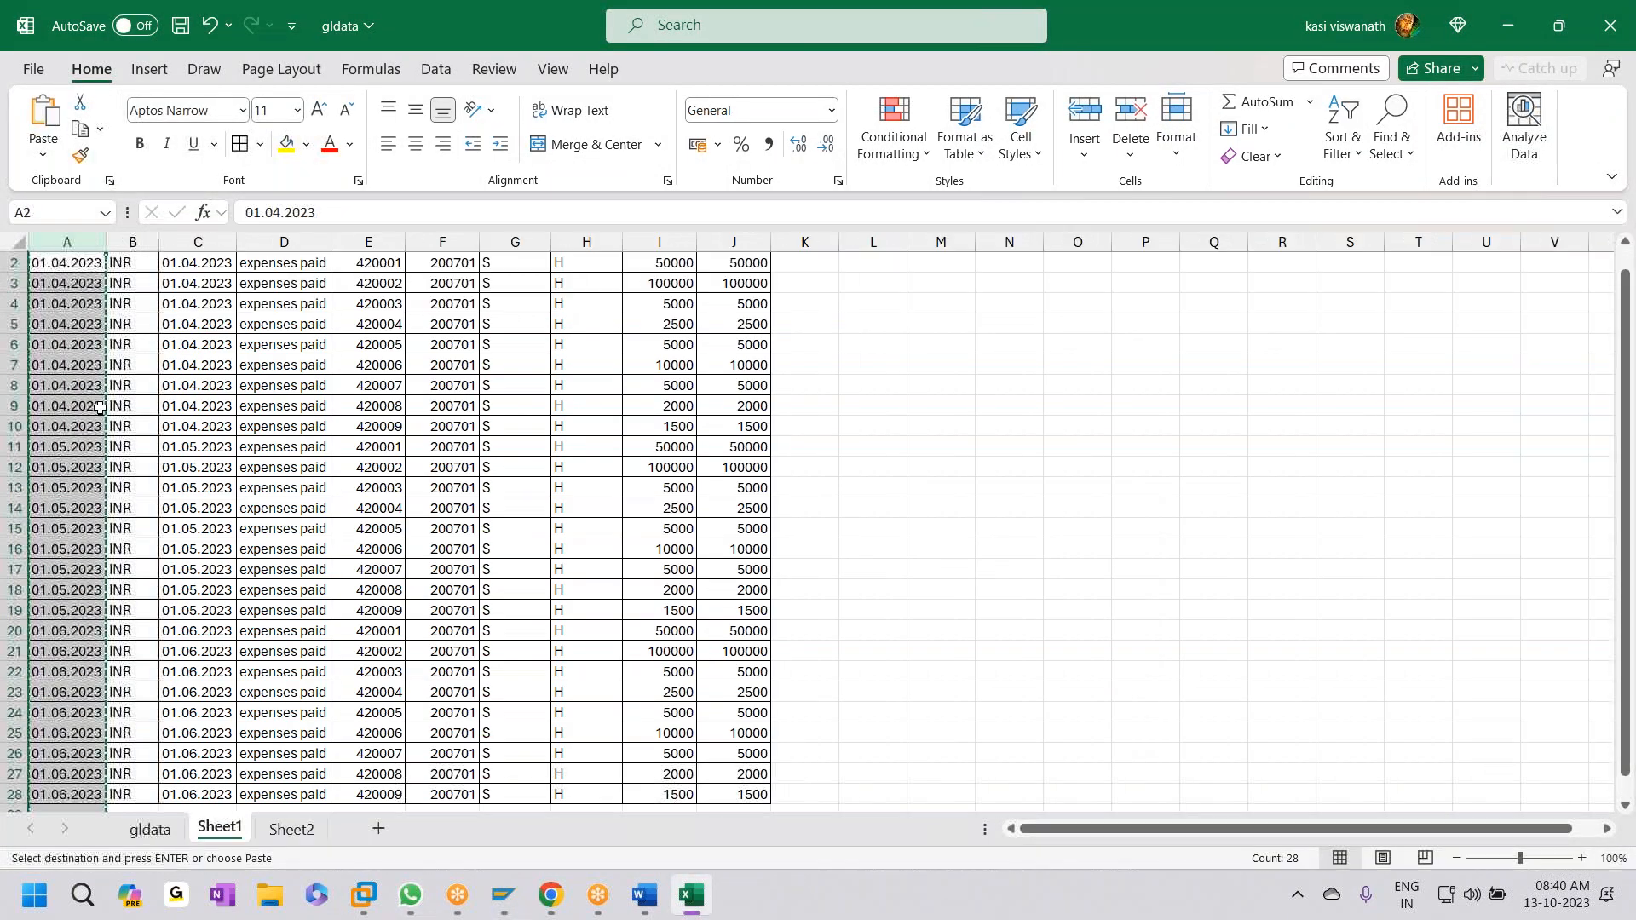
{"action": "left_click", "coordinate": [294, 269]}
{"action": "key", "text": "ctrl+shift+Down"}
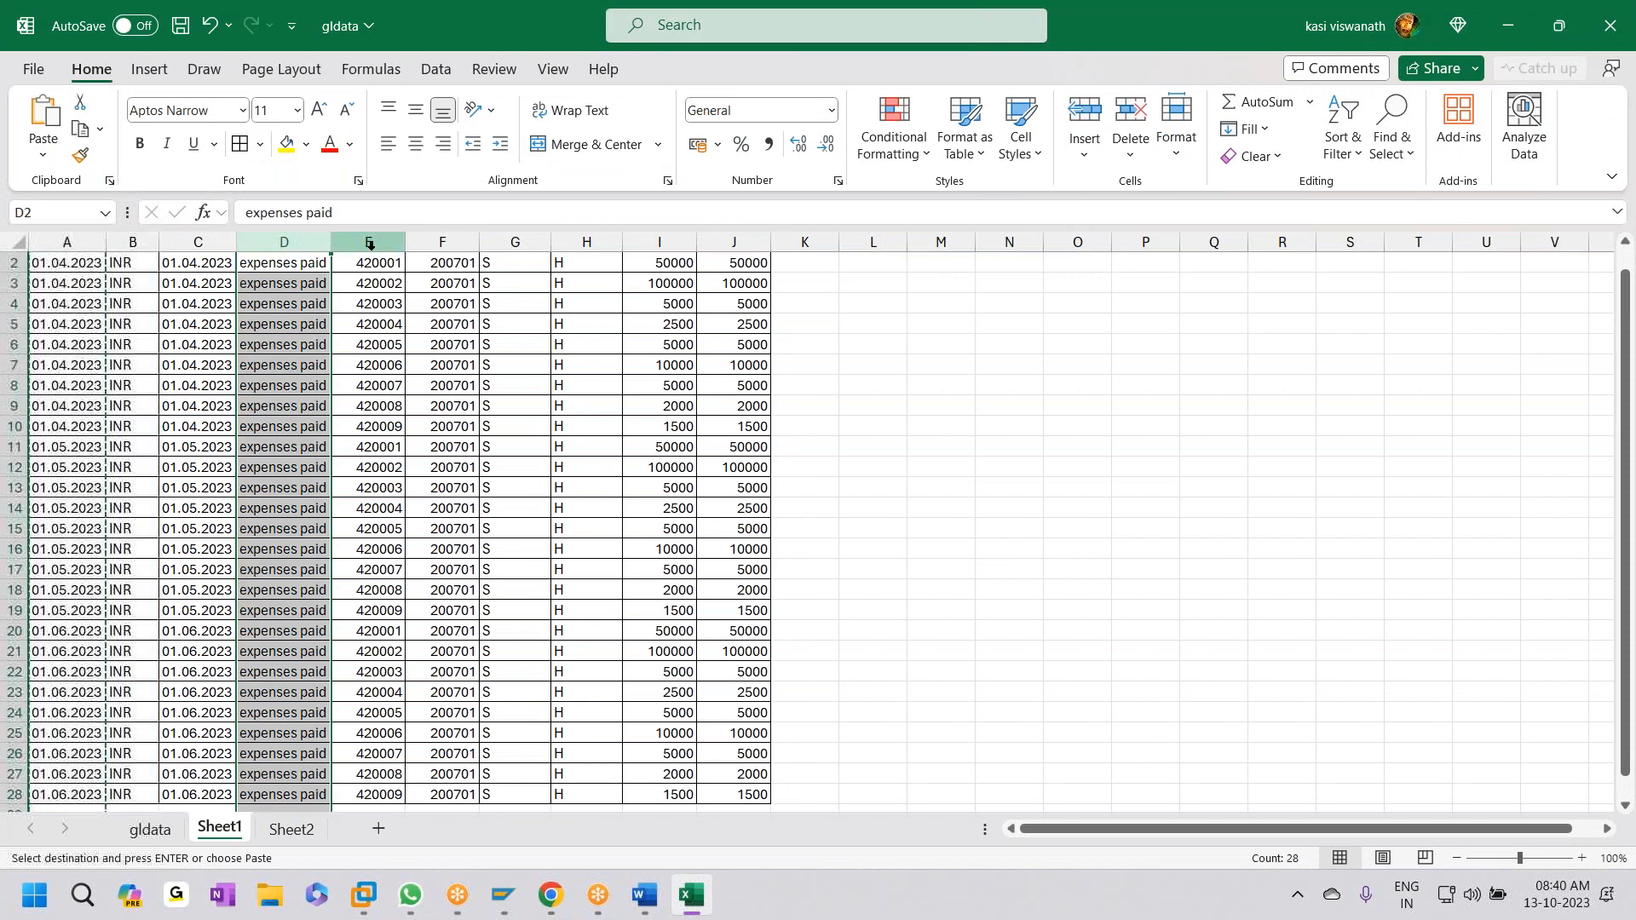
{"action": "left_click", "coordinate": [371, 245], "text": "shift"}
{"action": "left_click", "coordinate": [445, 245], "text": "shift"}
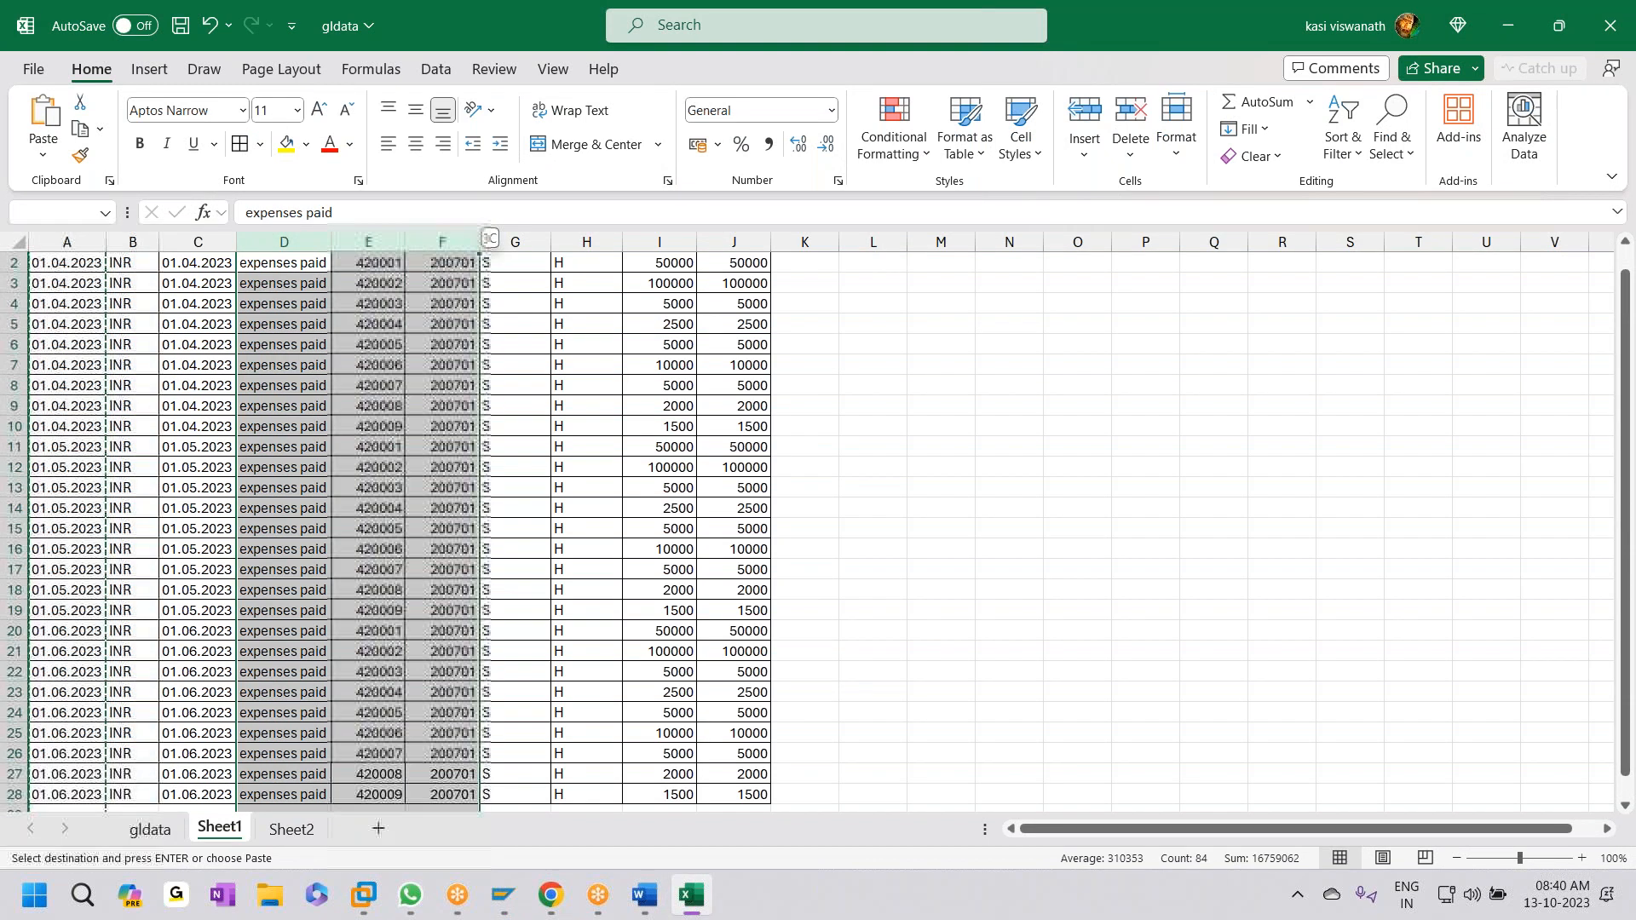
{"action": "left_click", "coordinate": [661, 242], "text": "shift"}
{"action": "left_click", "coordinate": [734, 242], "text": "shift"}
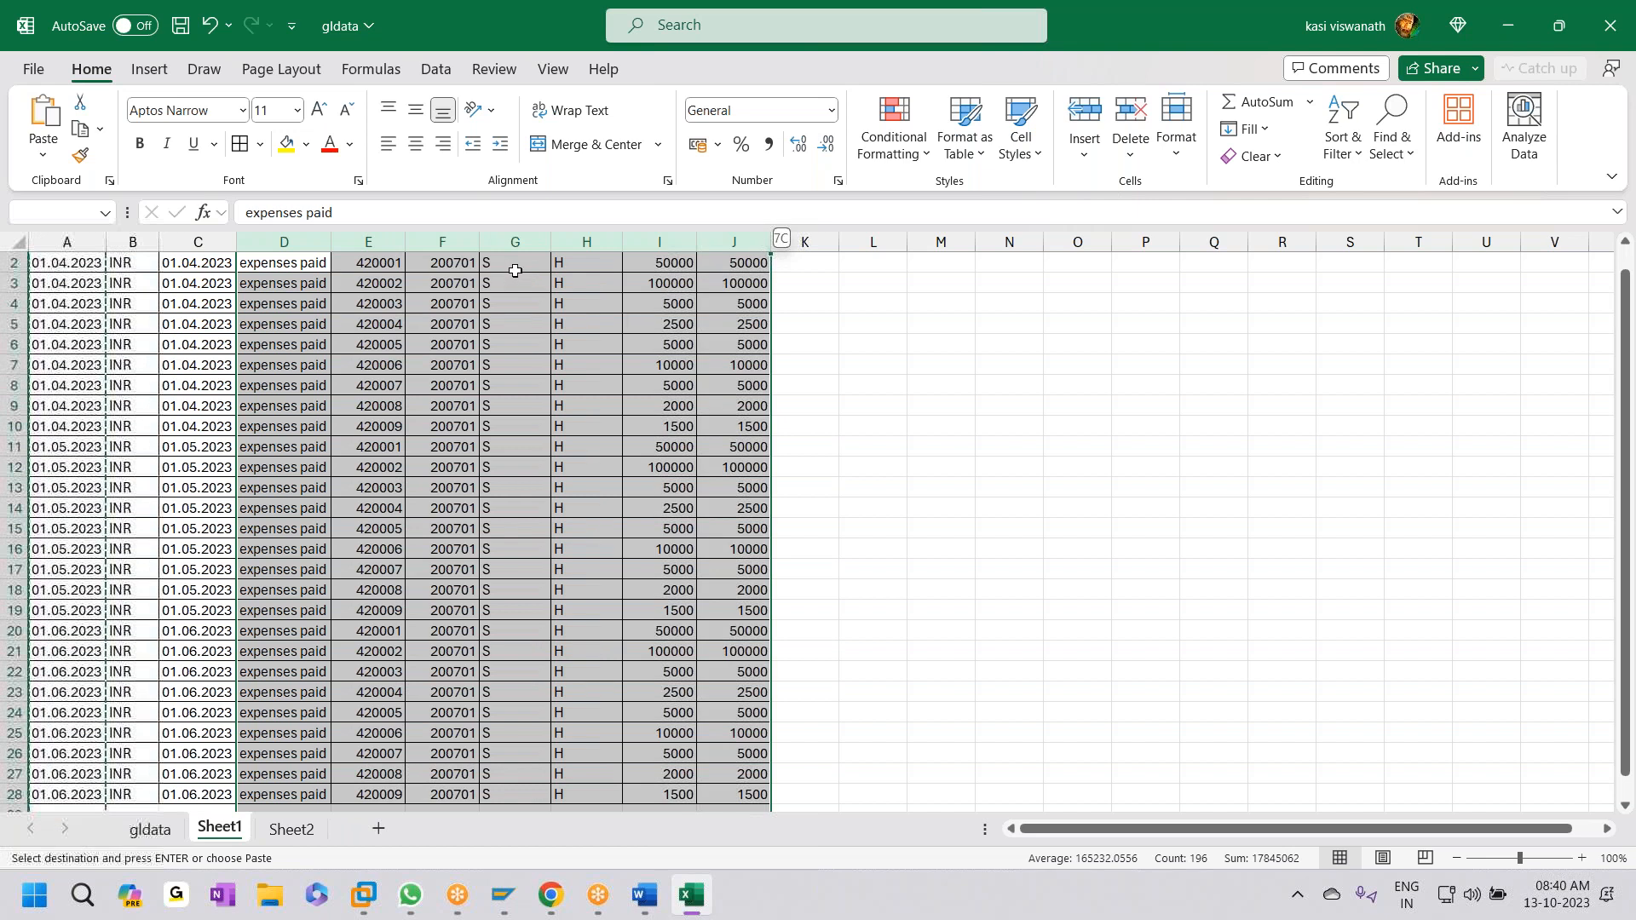
{"action": "left_click", "coordinate": [518, 242], "text": "ctrl"}
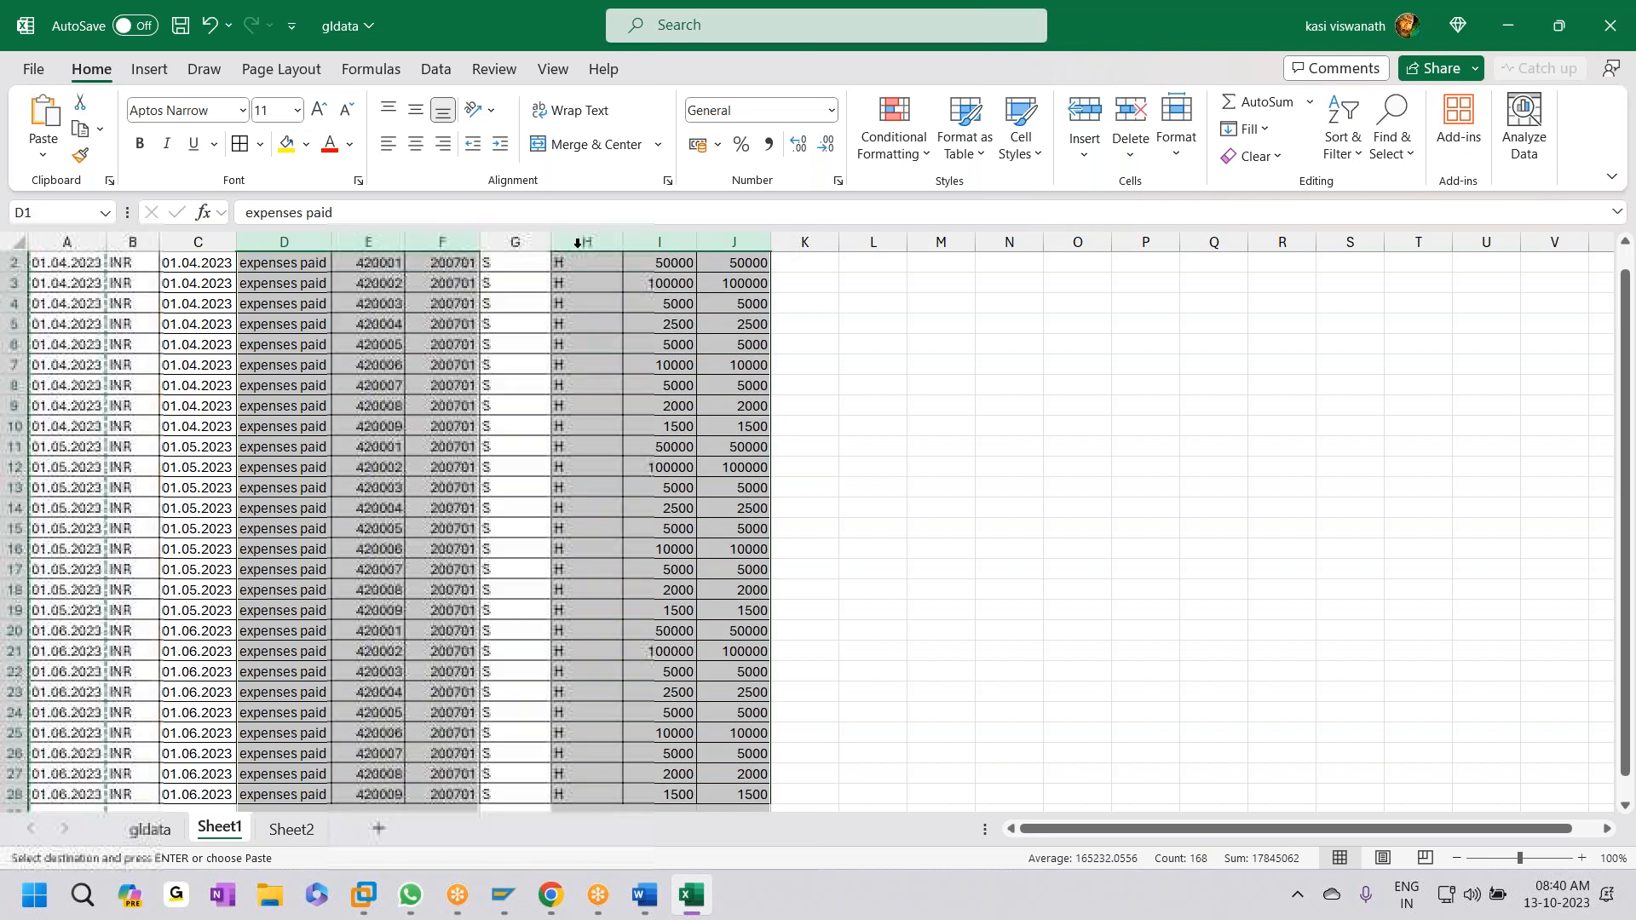
{"action": "left_click", "coordinate": [577, 243], "text": "ctrl"}
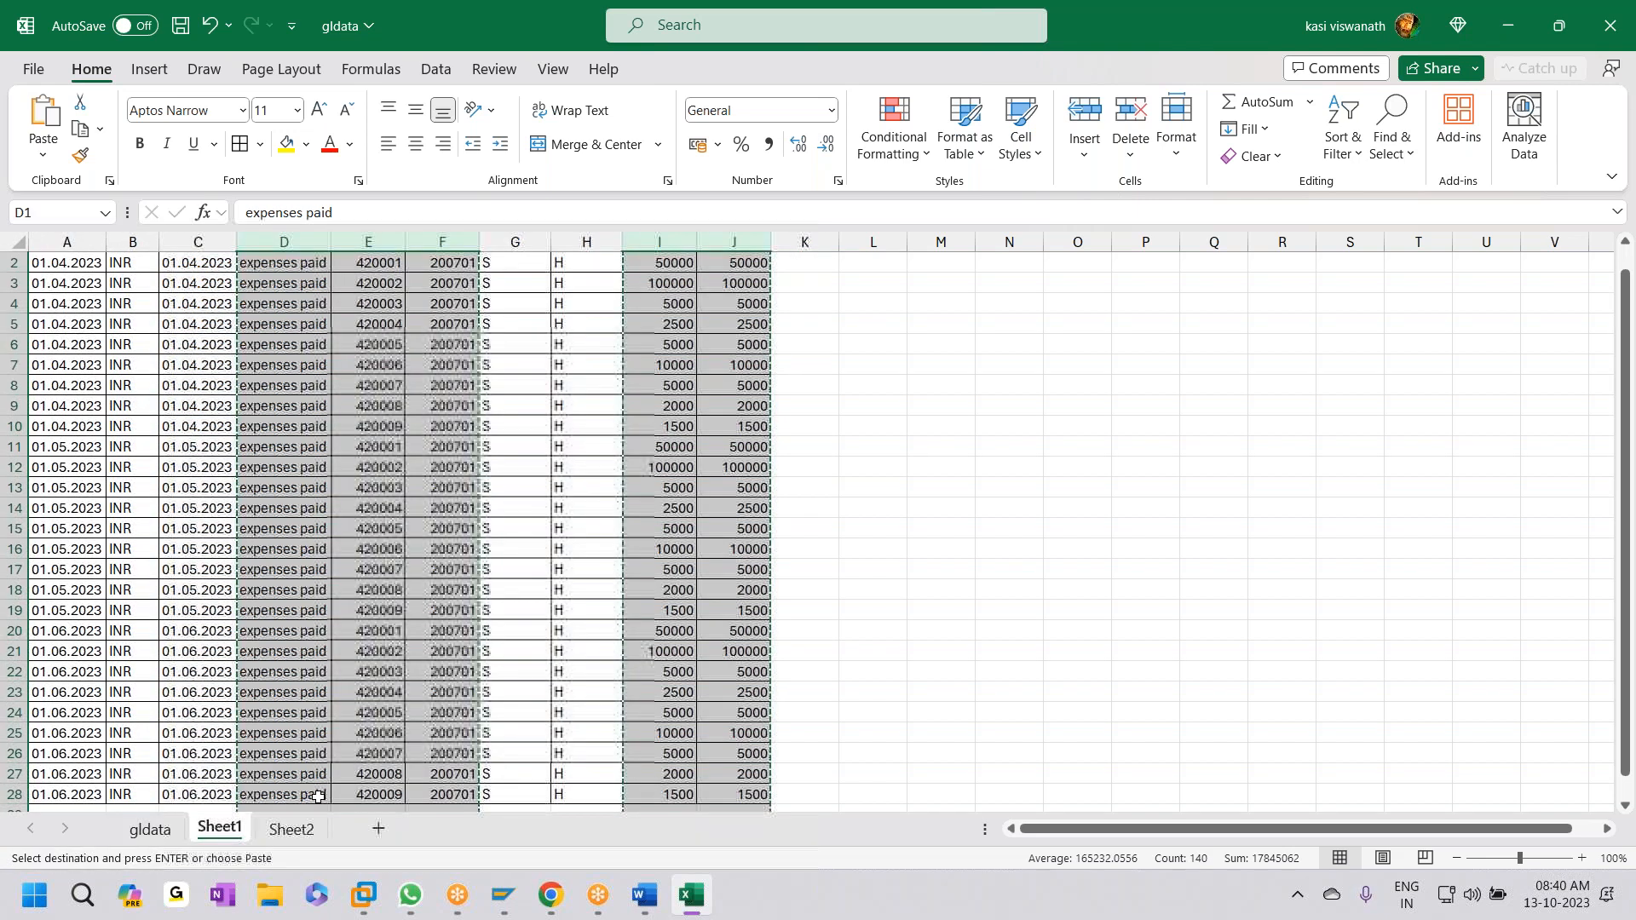
- Paste those columns into Sheet2 starting at column B and save gldata
{"action": "left_click", "coordinate": [292, 829]}
{"action": "left_click", "coordinate": [141, 242]}
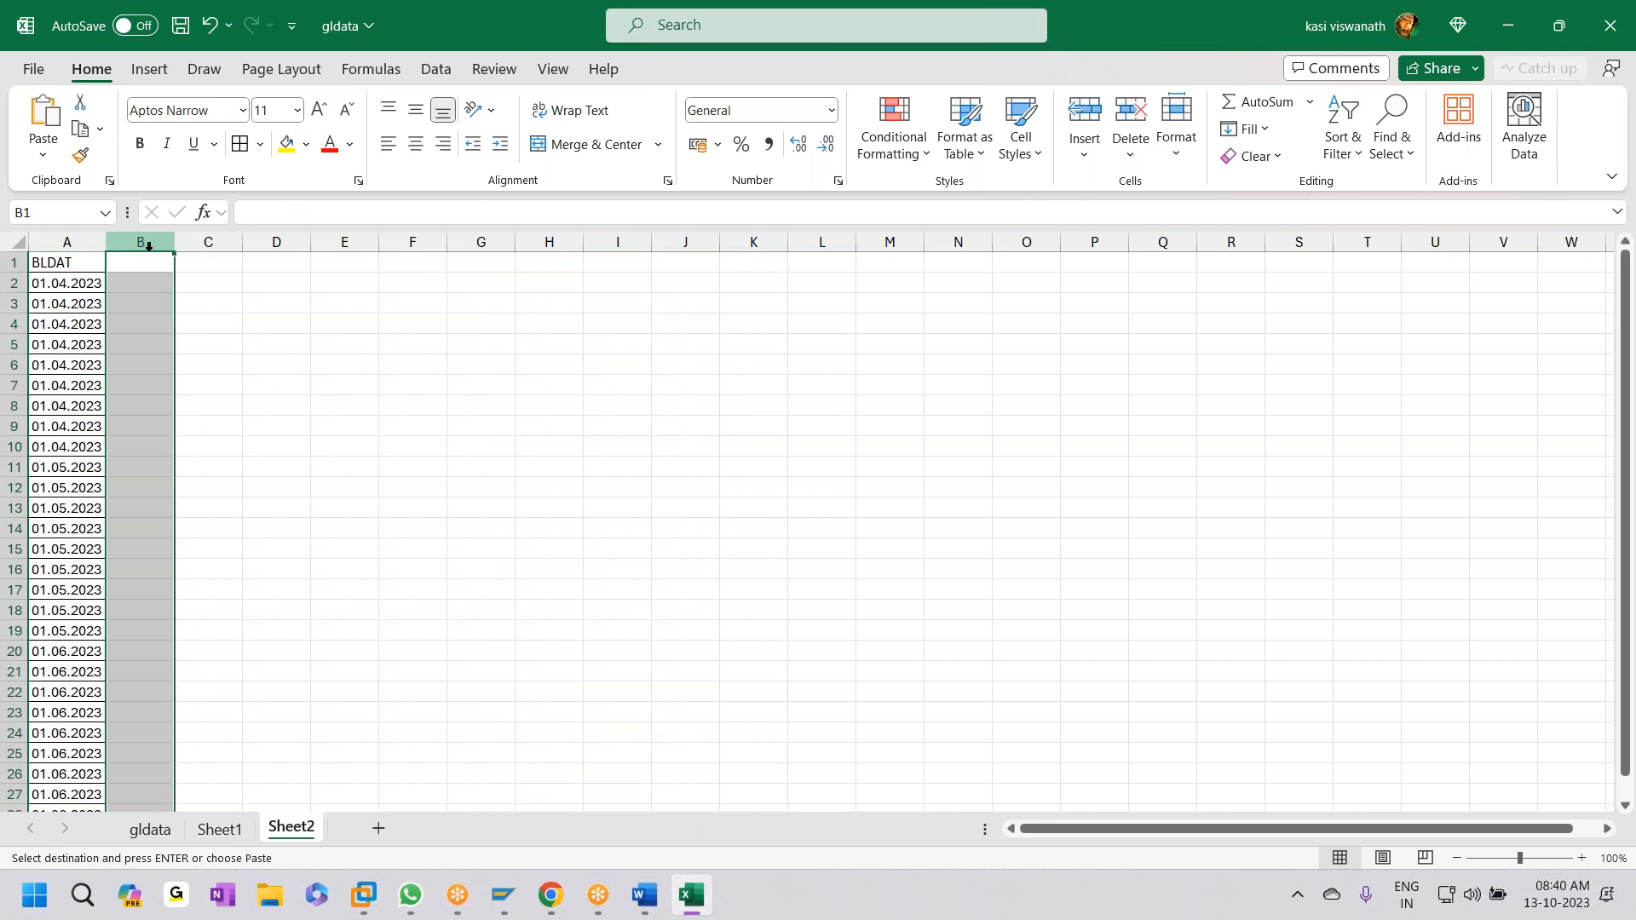
{"action": "key", "text": "ctrl+v"}
{"action": "key", "text": "ctrl+s"}
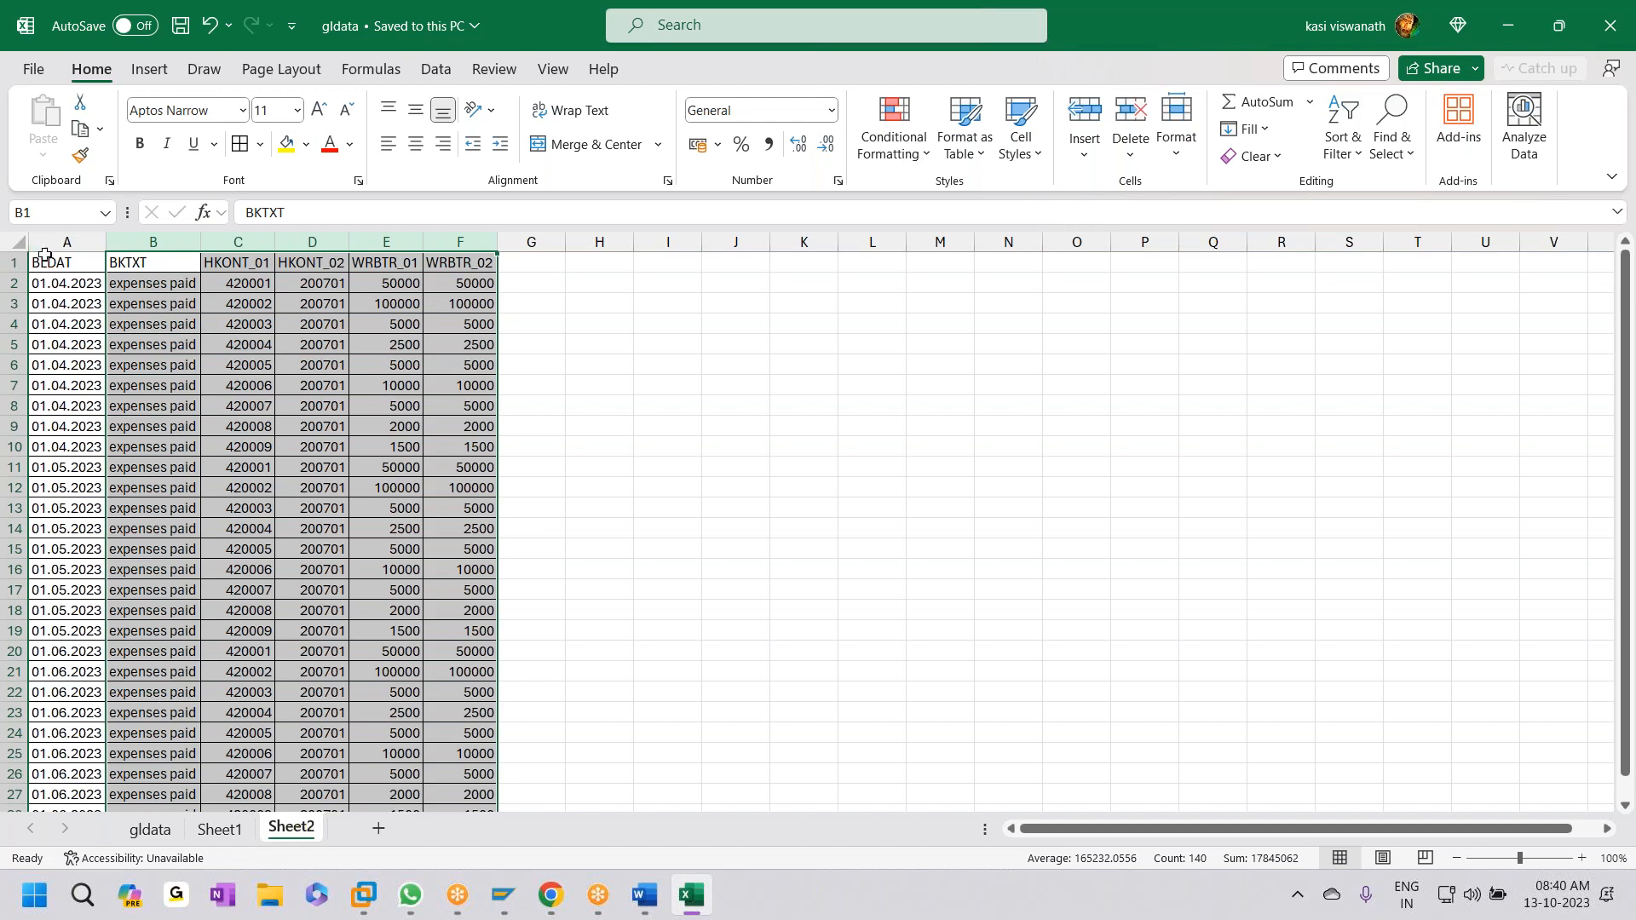
- Rename the Sheet2 tab to 'Raw Gl Posting Data', then return to the Sheet1 source table
{"action": "right_click", "coordinate": [310, 834]}
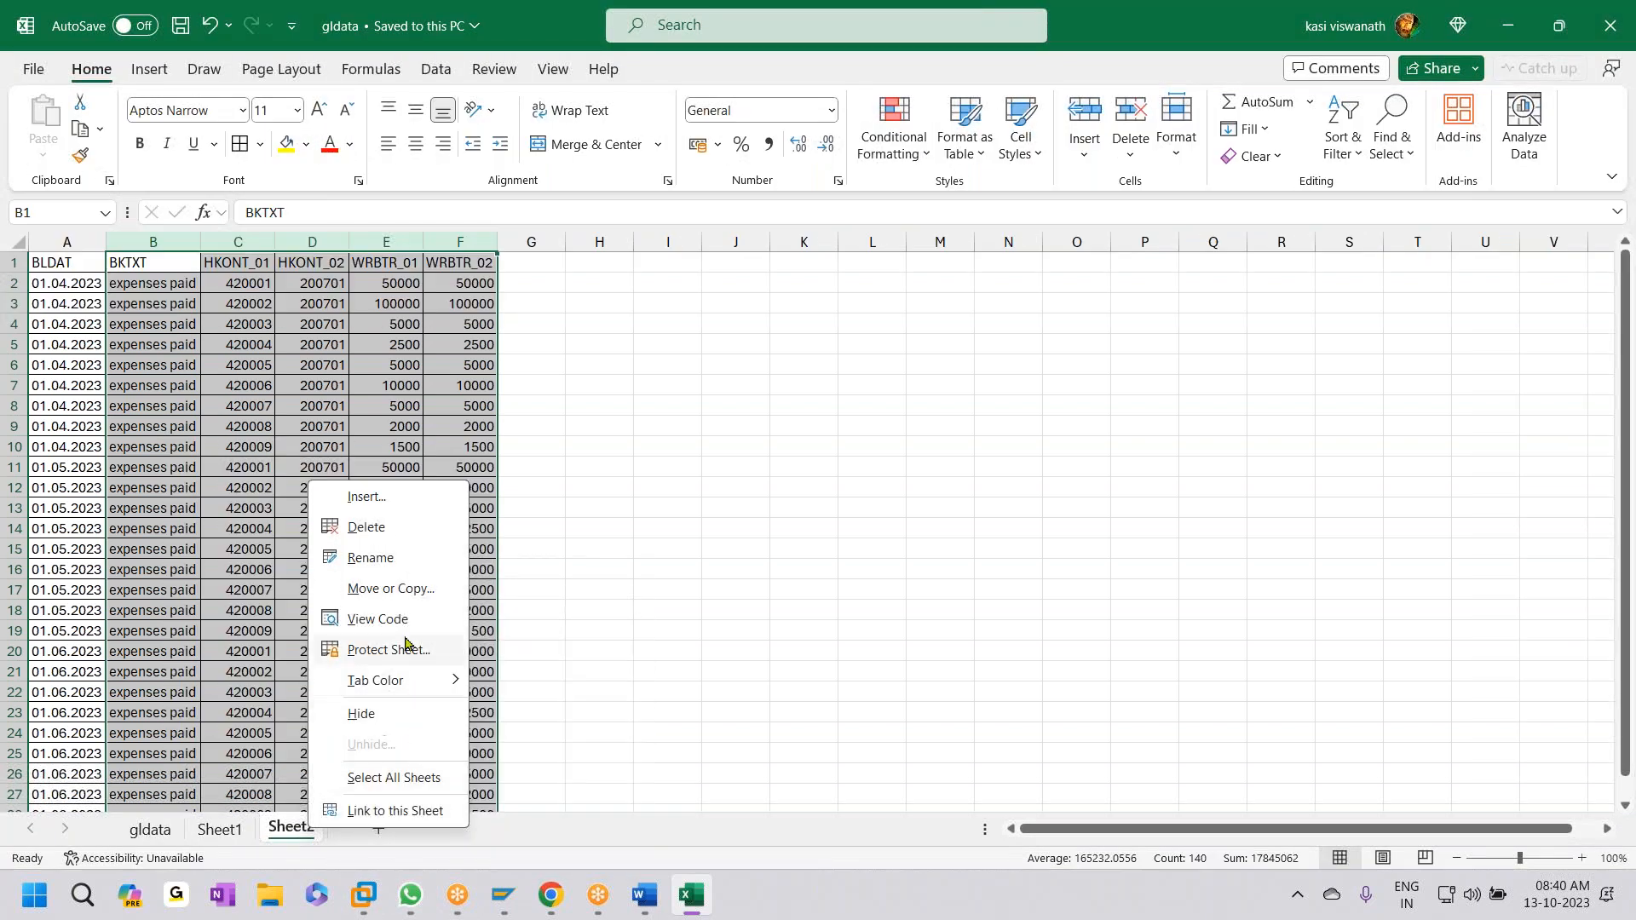
{"action": "left_click", "coordinate": [412, 561]}
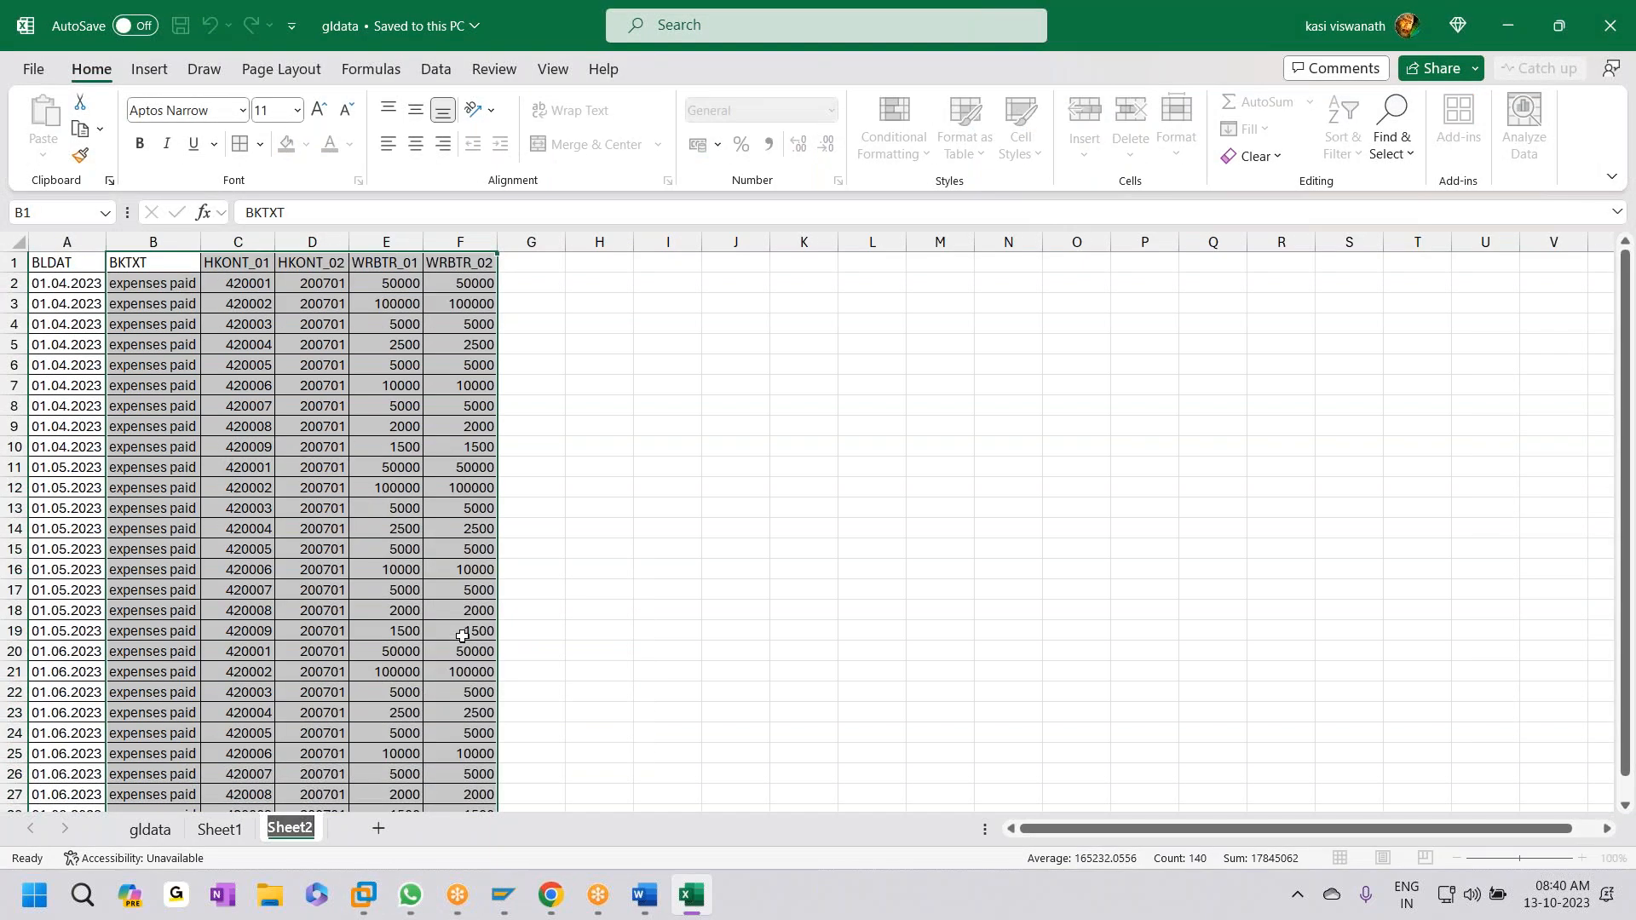
{"action": "type", "text": "Raw"}
{"action": "key", "text": "Return"}
{"action": "type", "text": "Gl Posting Data"}
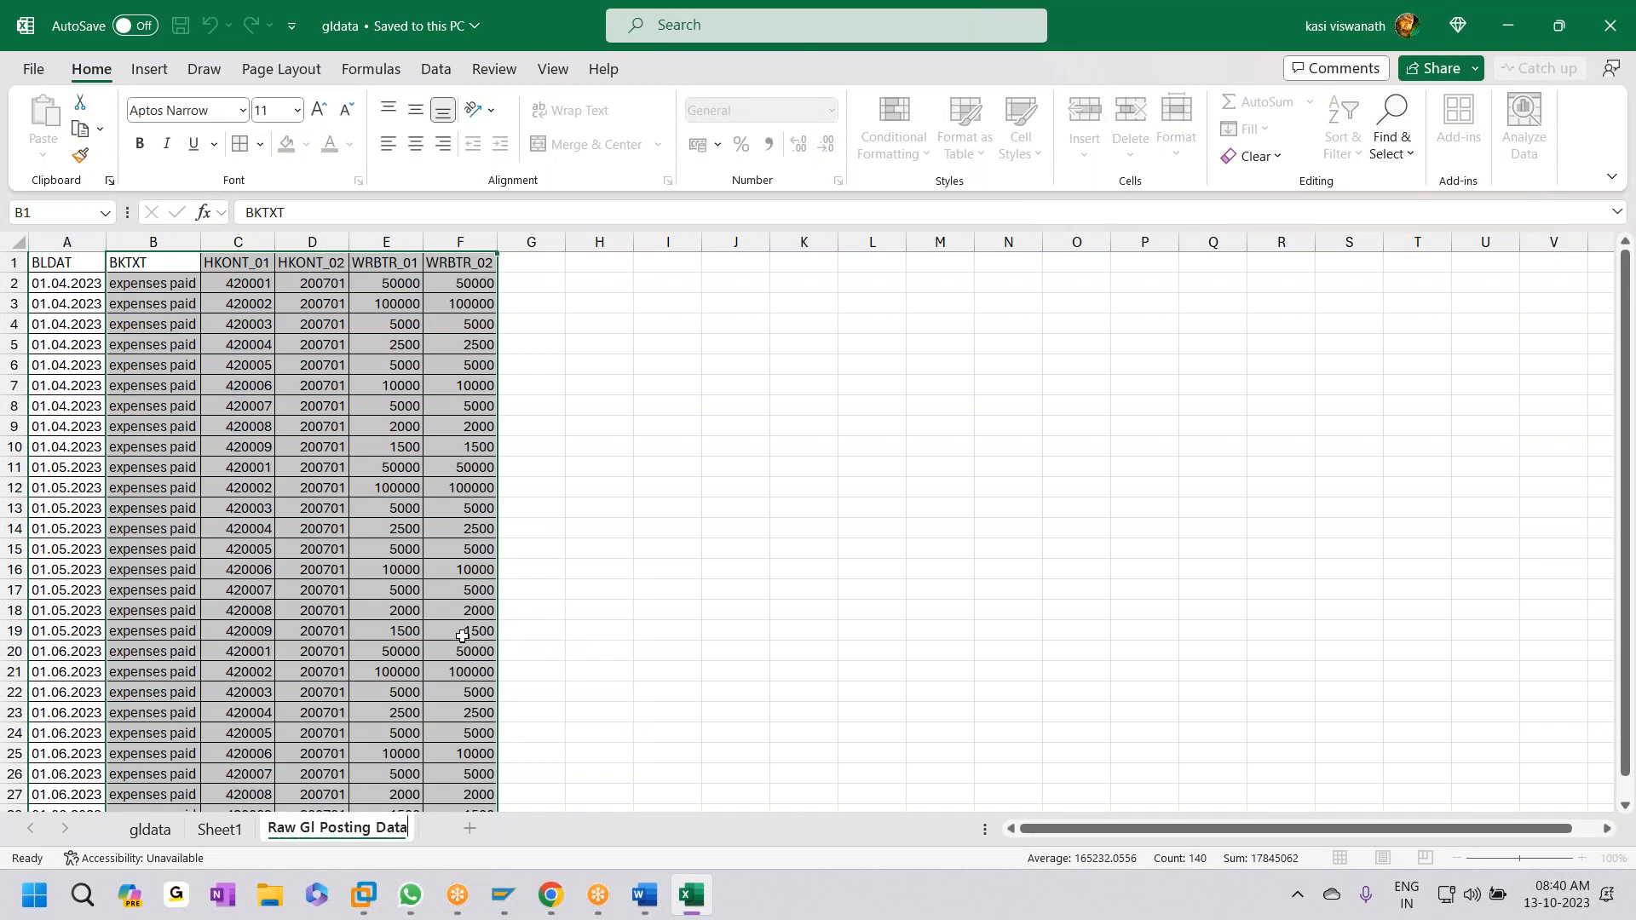
{"action": "left_click", "coordinate": [615, 655]}
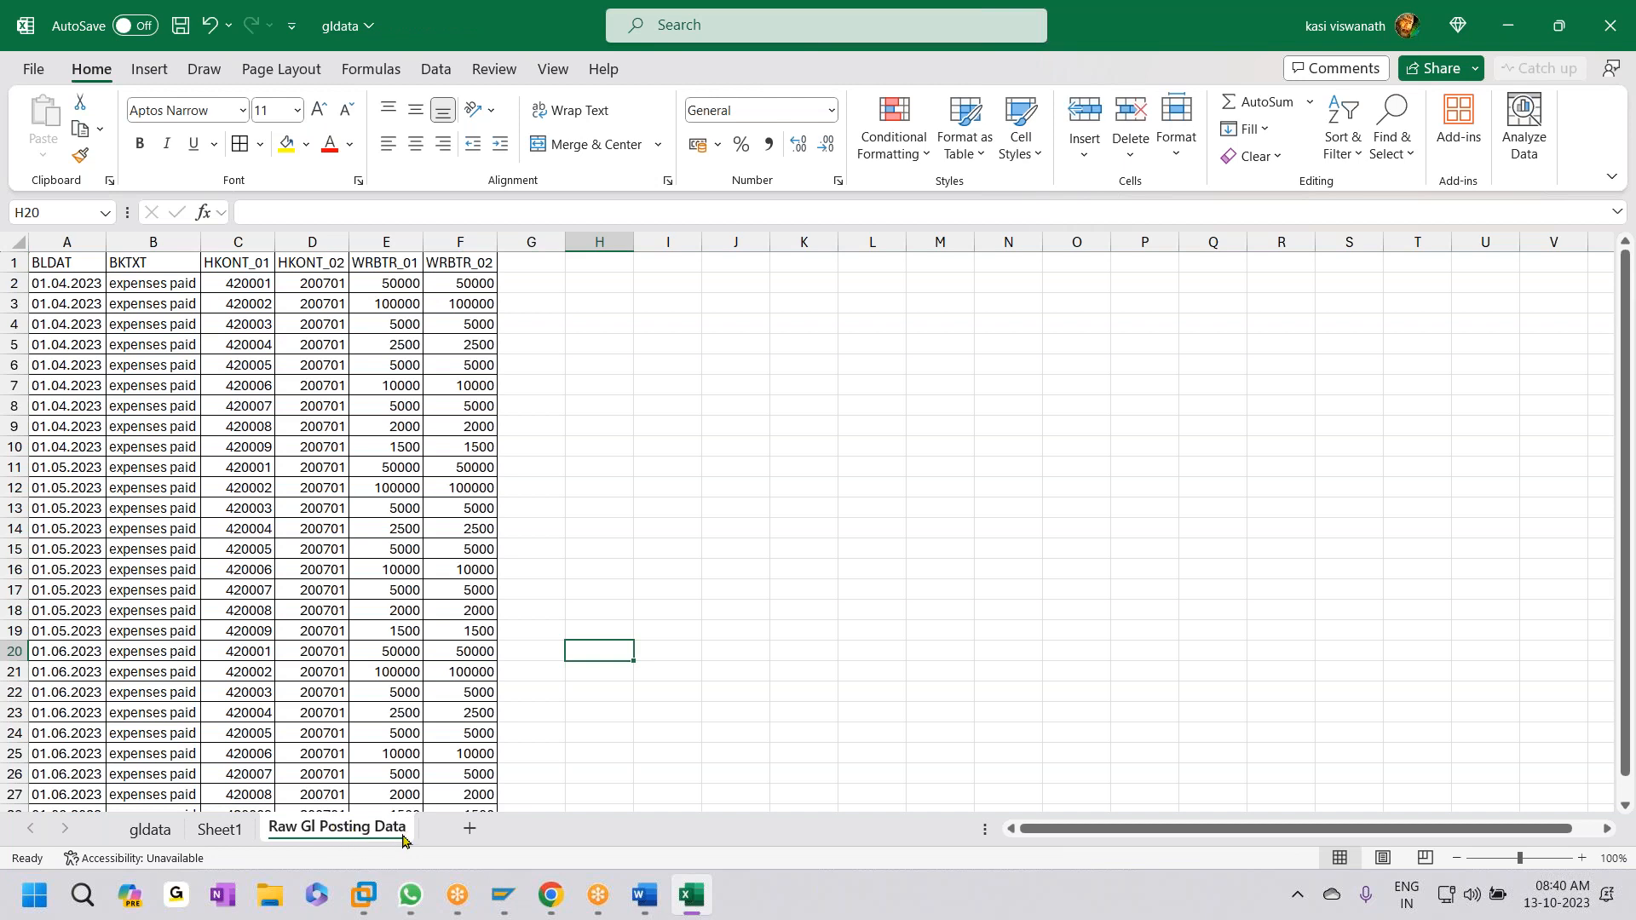
{"action": "left_click", "coordinate": [220, 829]}
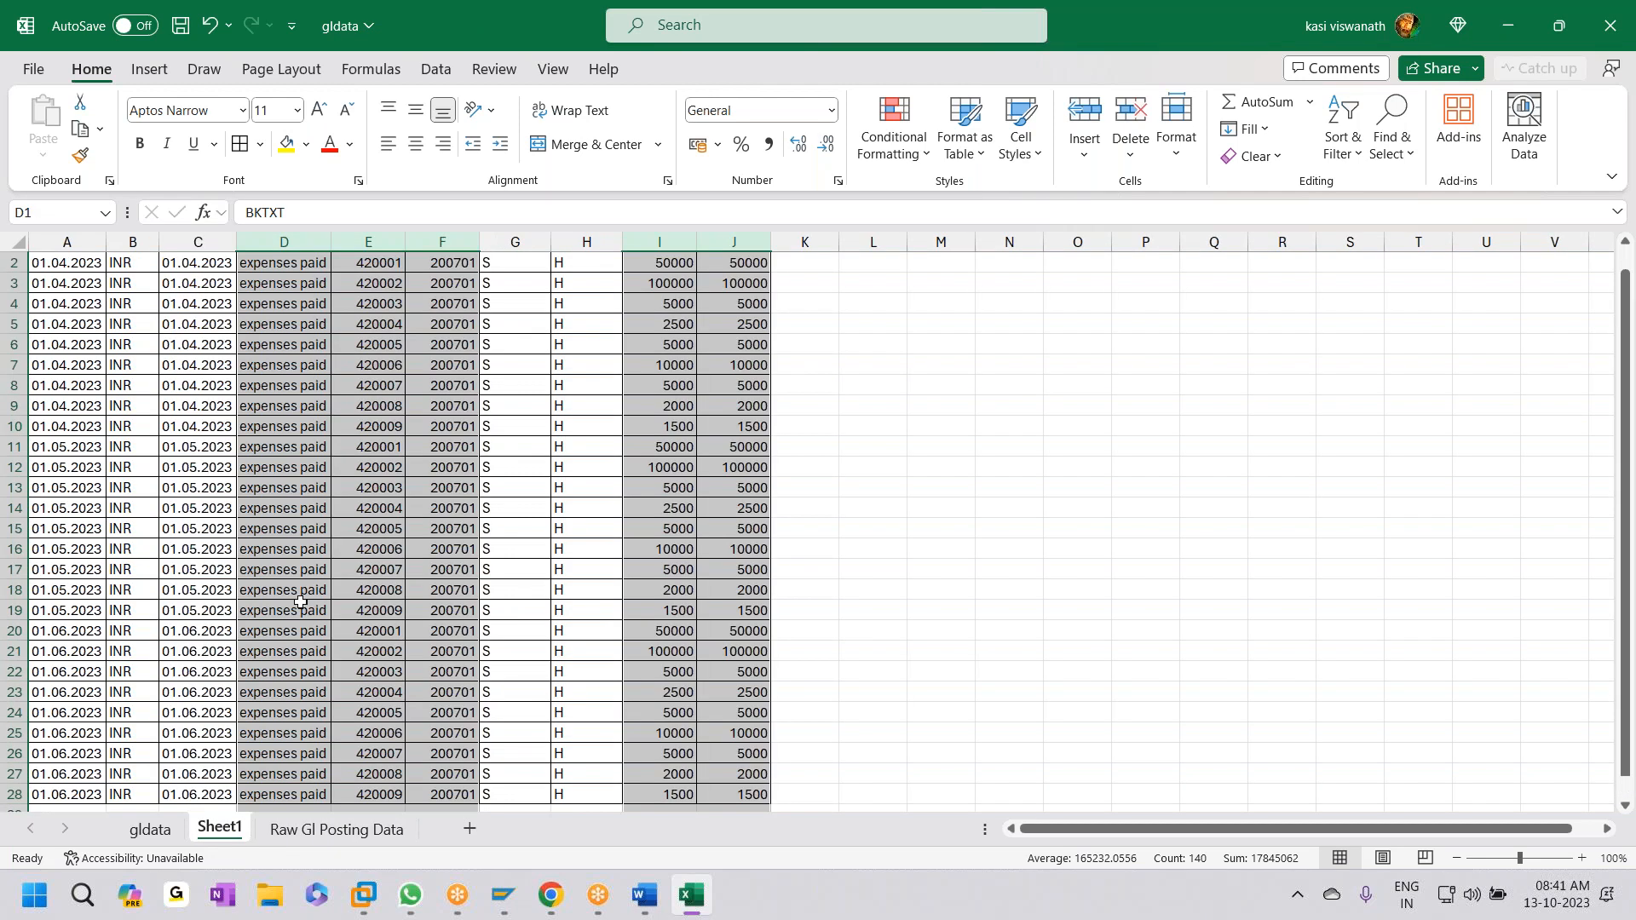
{"action": "scroll", "coordinate": [302, 608], "scroll_direction": "up", "scroll_amount": 1}
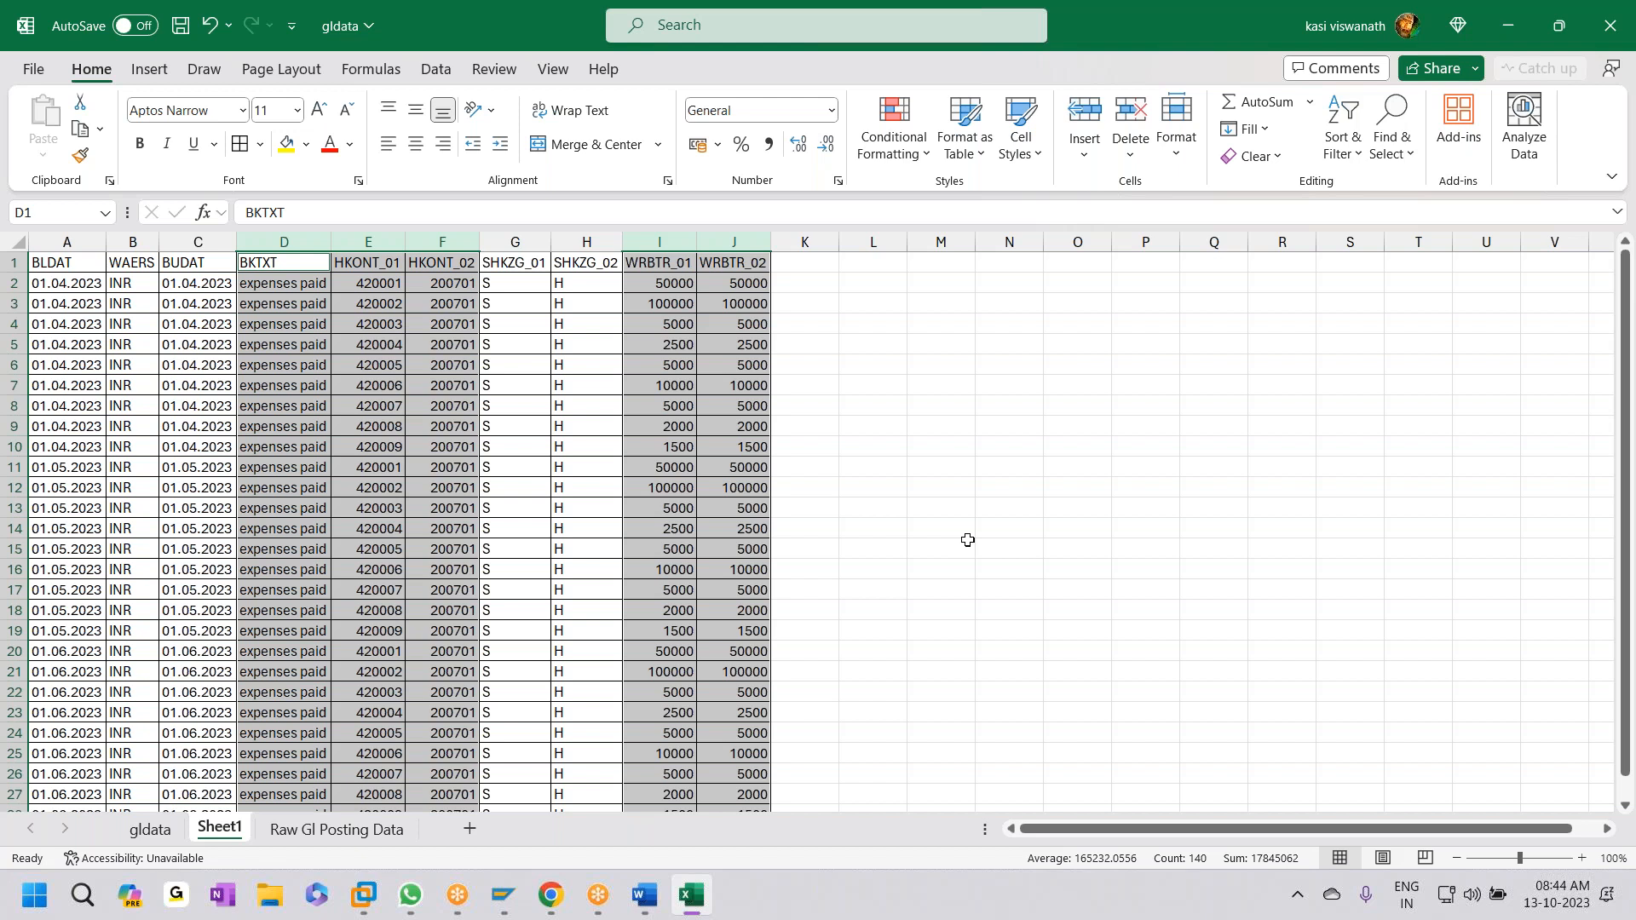
- Connect via mstsc to the Windows Server 2012 R2 session and open its GL workbook
{"action": "left_click", "coordinate": [1515, 21]}
{"action": "left_click", "coordinate": [1522, 22]}
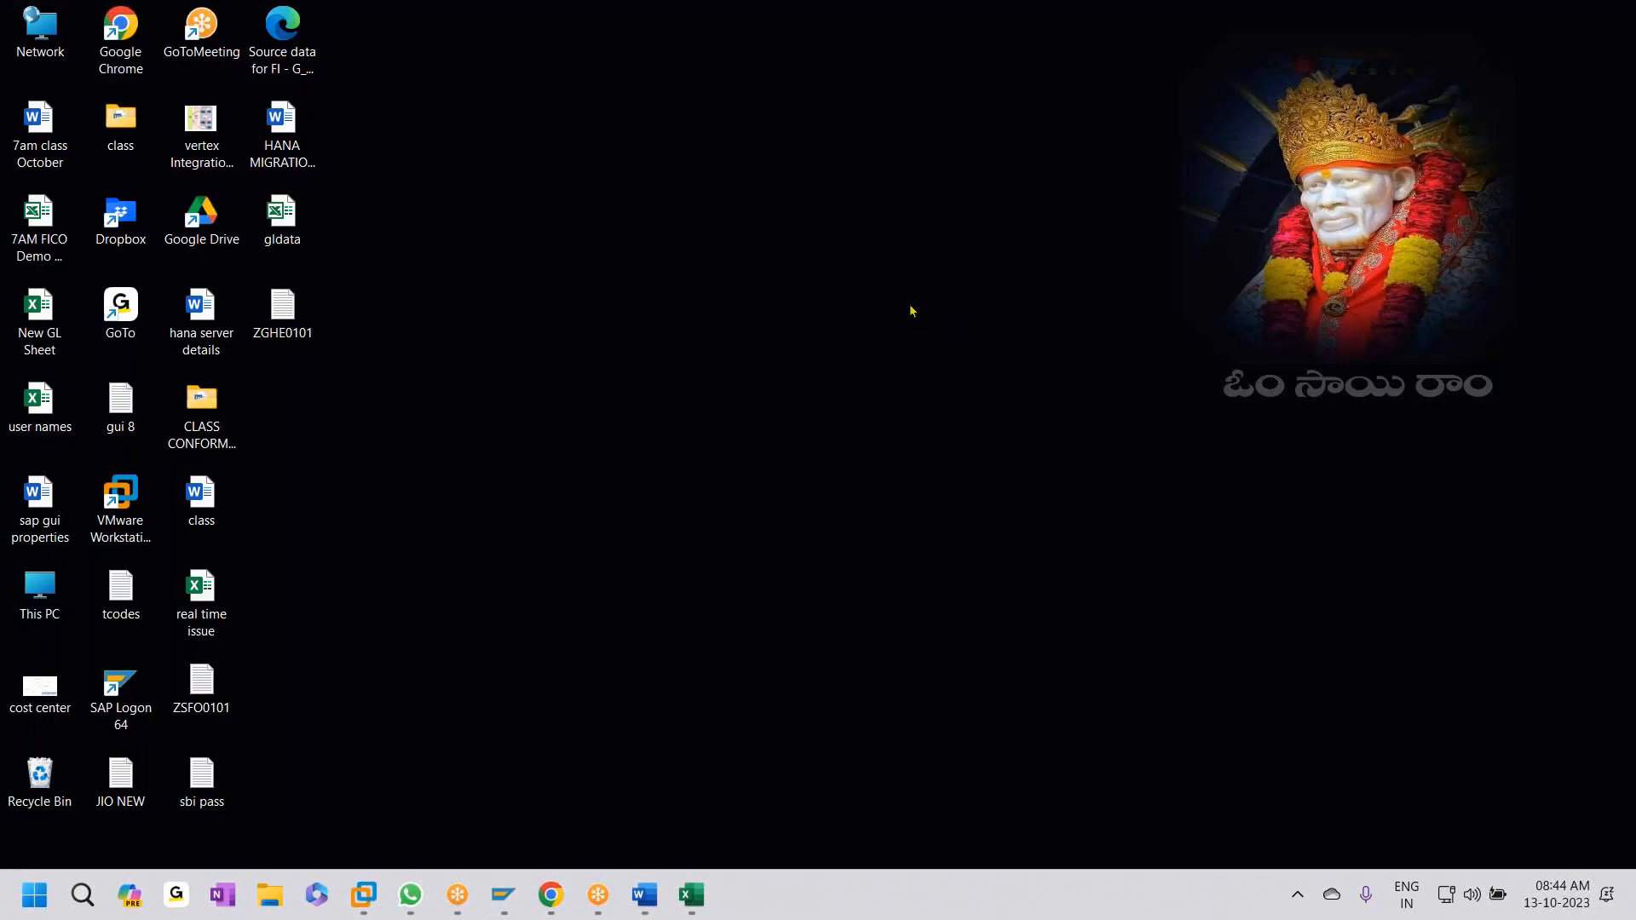
{"action": "key", "text": "super+r"}
{"action": "key", "text": "Return"}
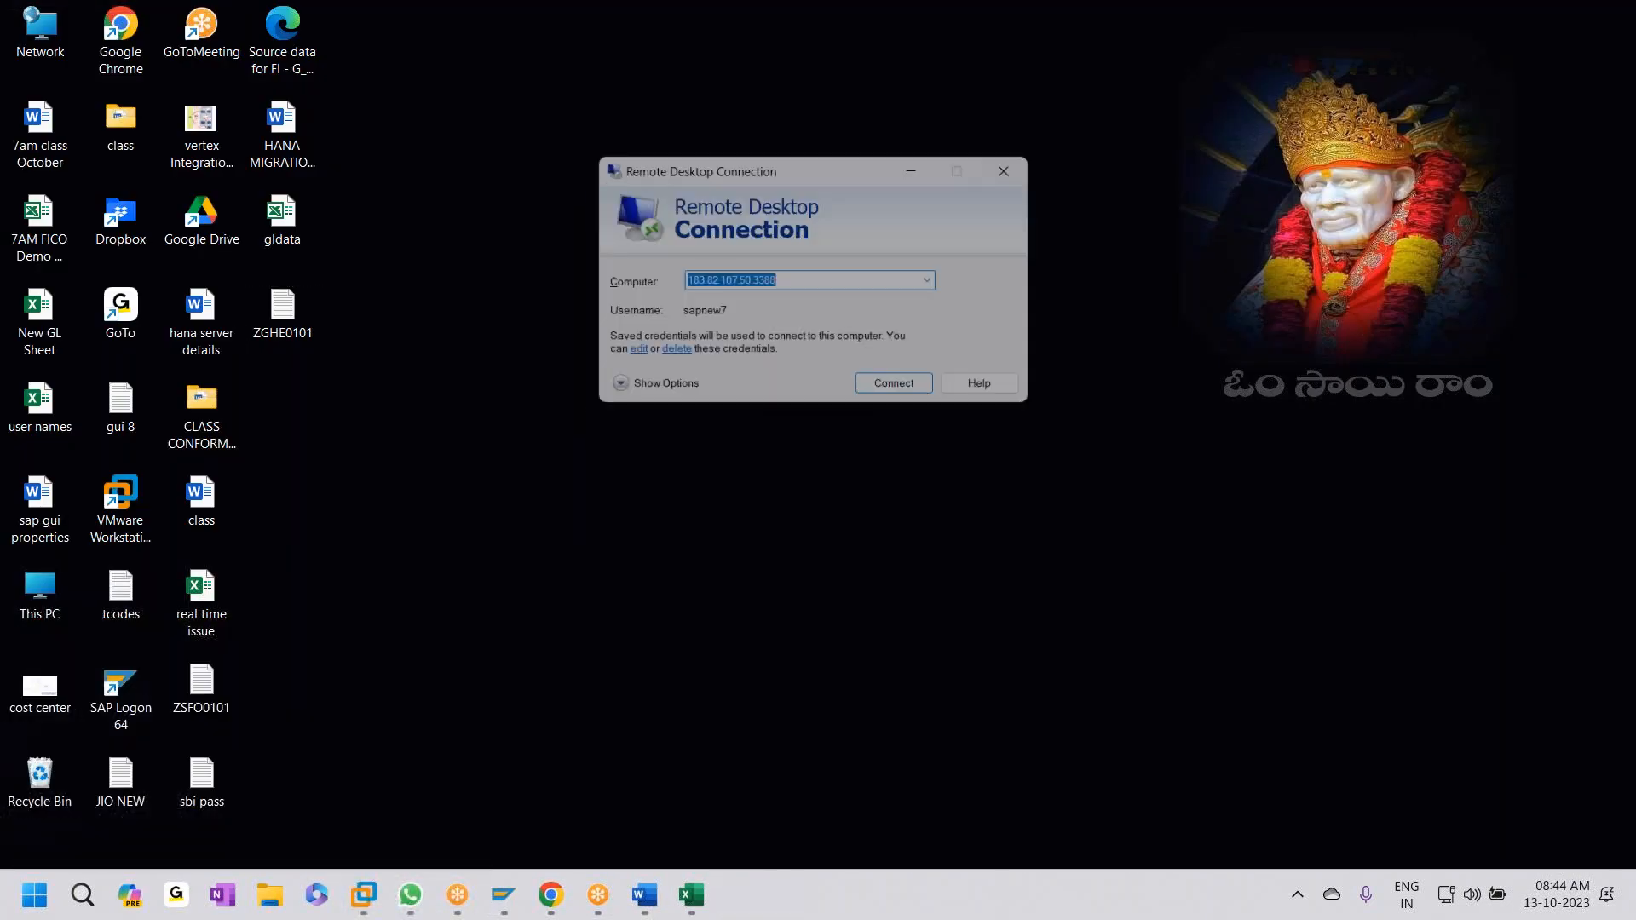
{"action": "left_click", "coordinate": [925, 385]}
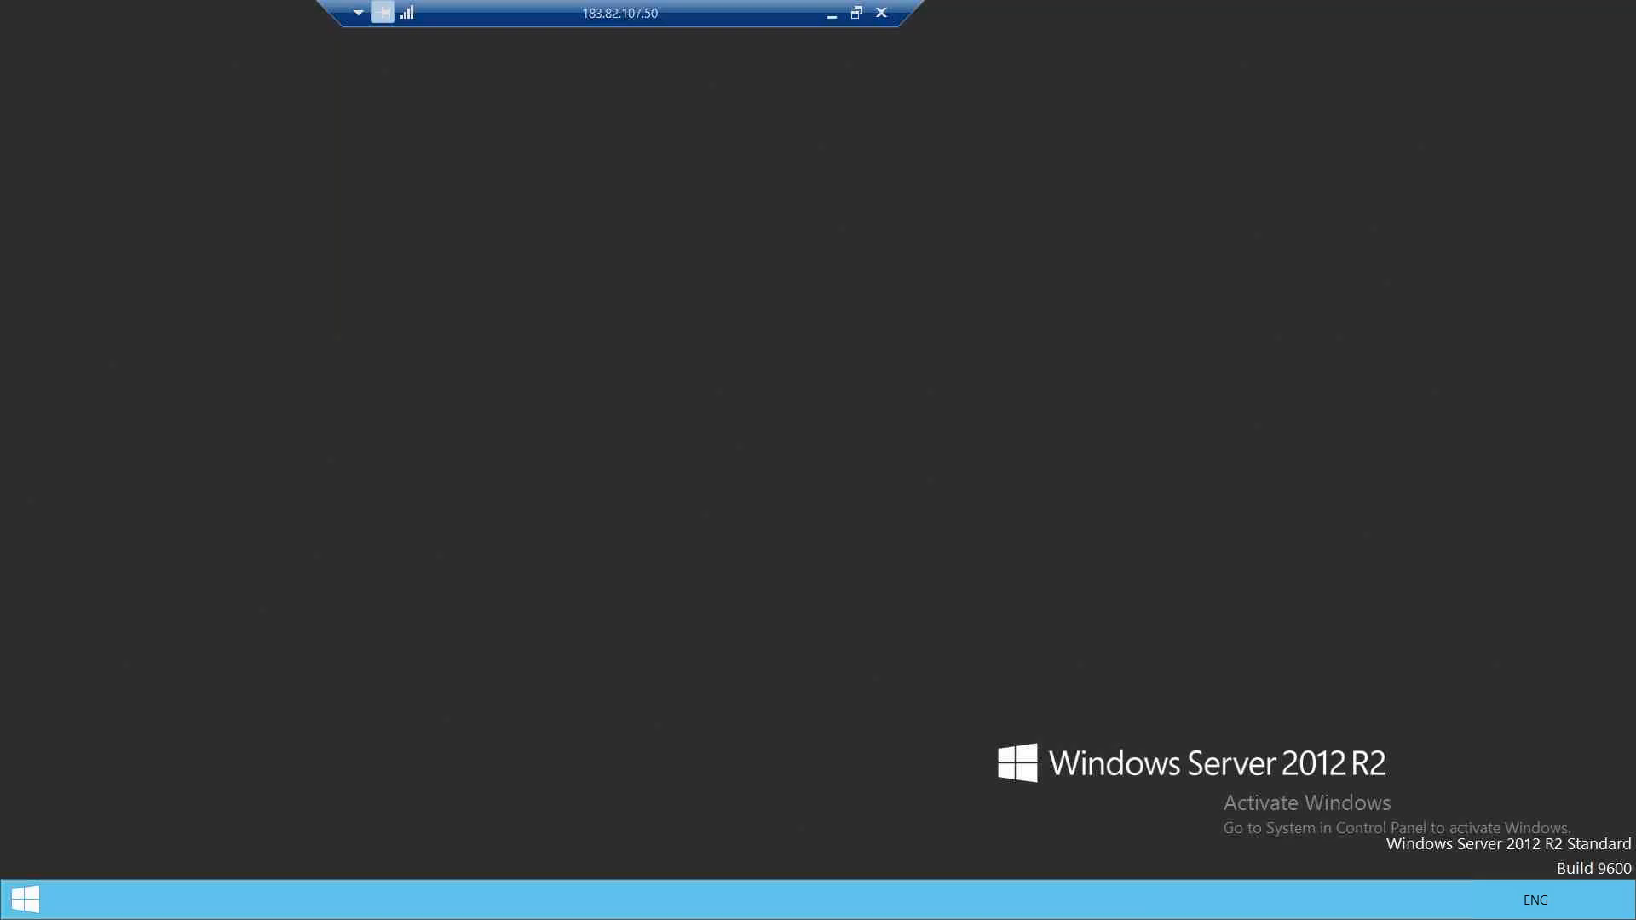
{"action": "double_click", "coordinate": [451, 299]}
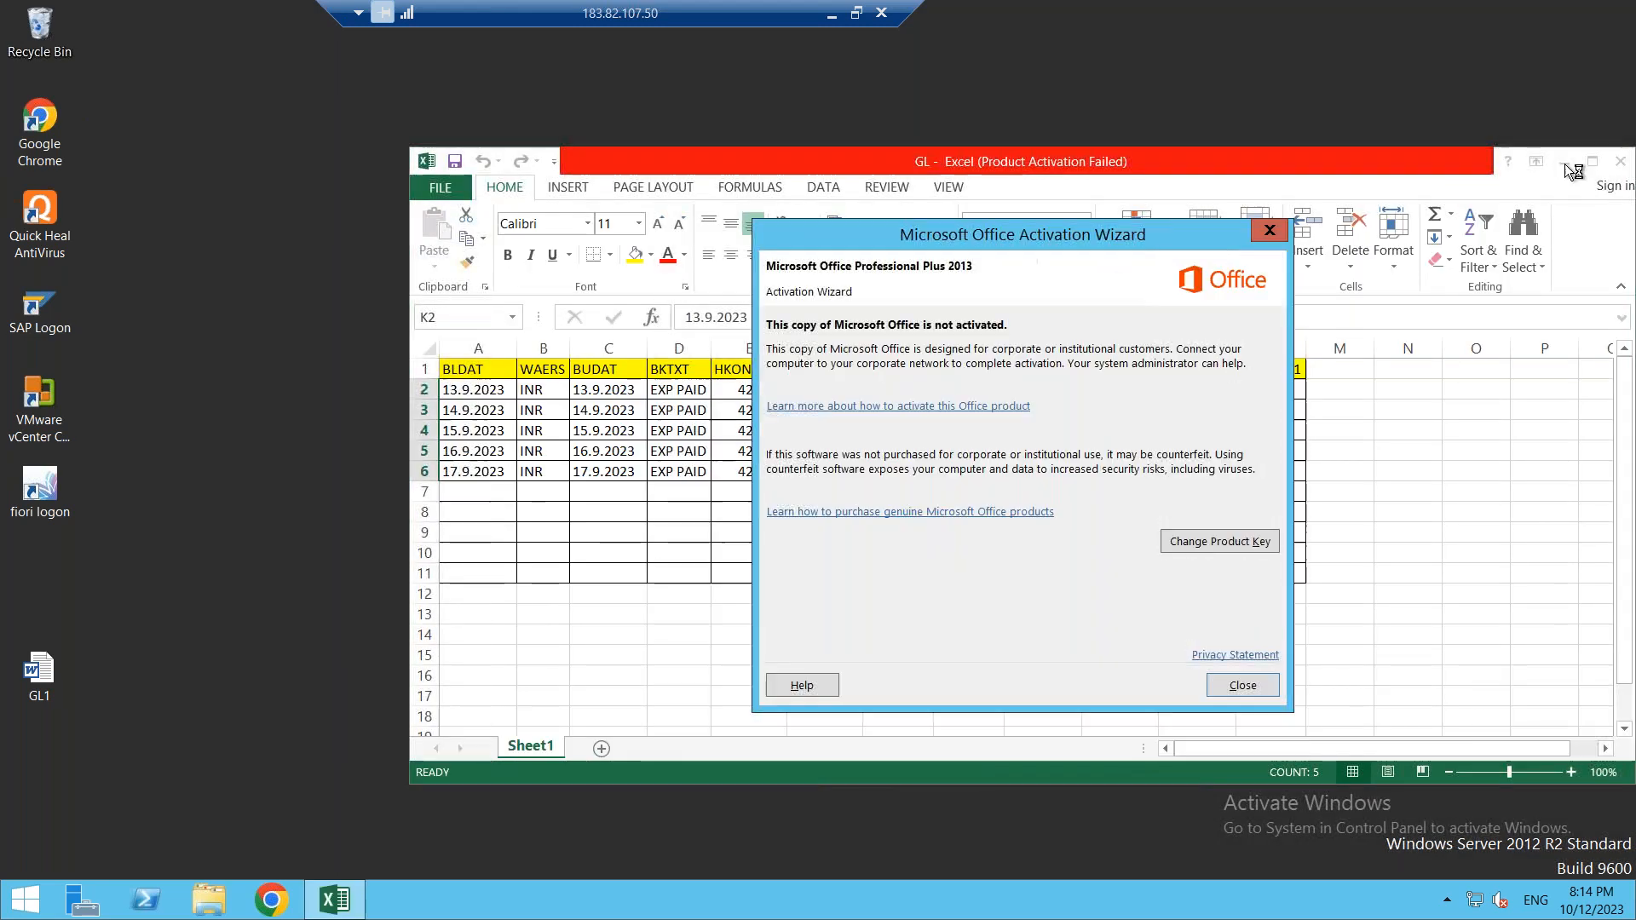
- Dismiss the Office activation notice, maximize the GL workbook, select K1:L6, then minimize it
{"action": "left_click", "coordinate": [1240, 683]}
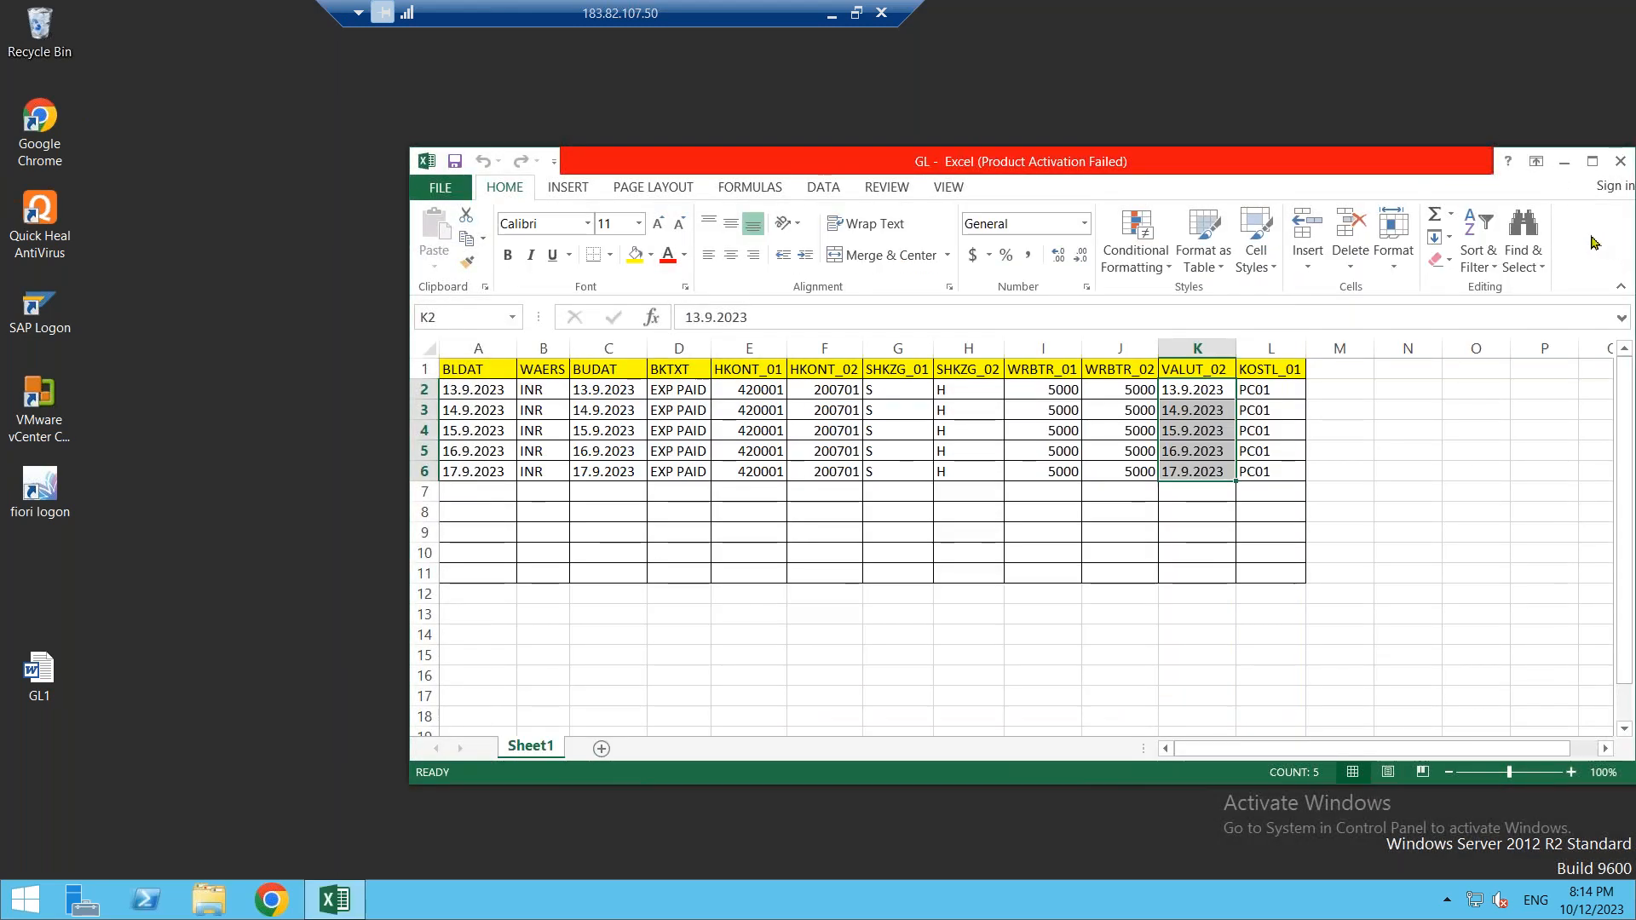
{"action": "left_click", "coordinate": [1591, 161]}
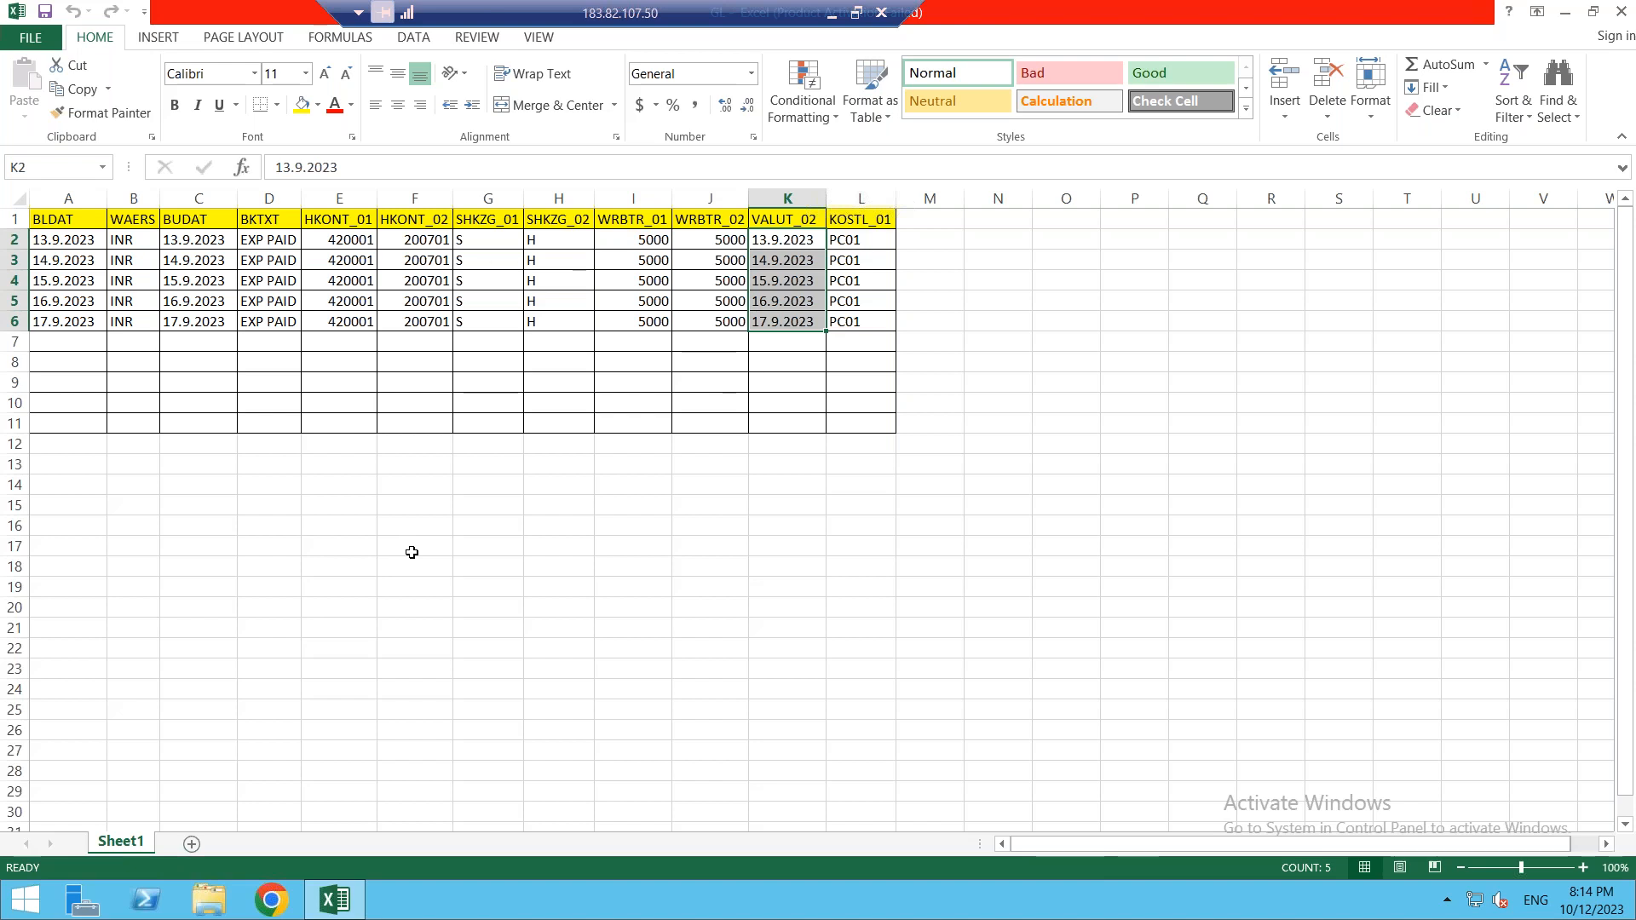
{"action": "left_click", "coordinate": [850, 215]}
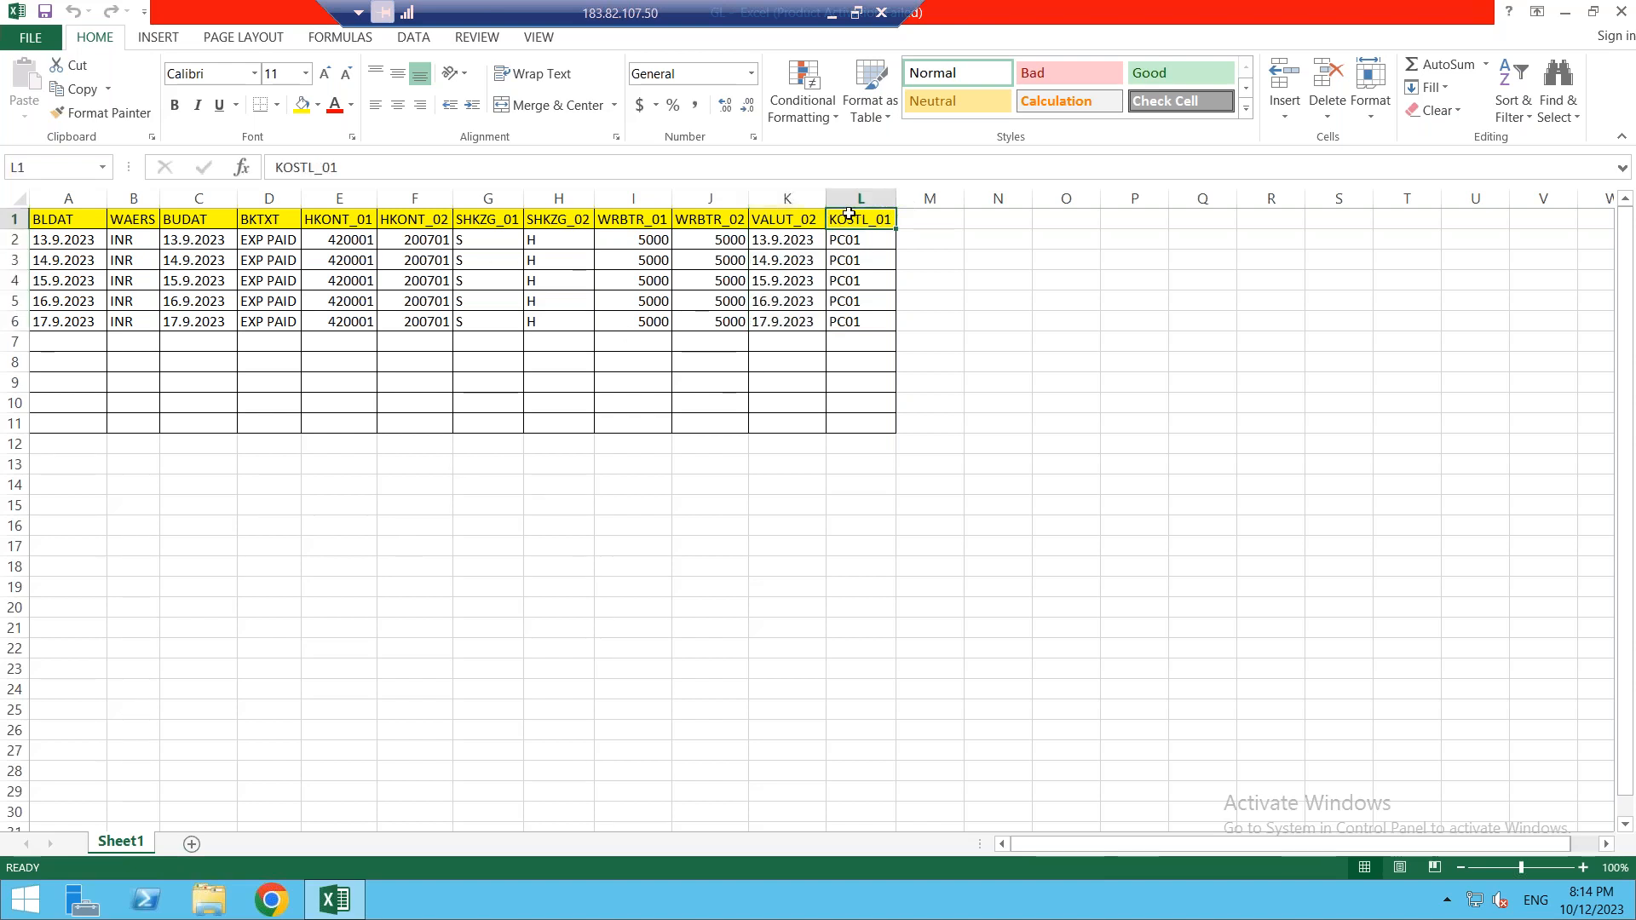
{"action": "left_click", "coordinate": [799, 222]}
{"action": "left_click_drag", "start_coordinate": [799, 221], "coordinate": [848, 322]}
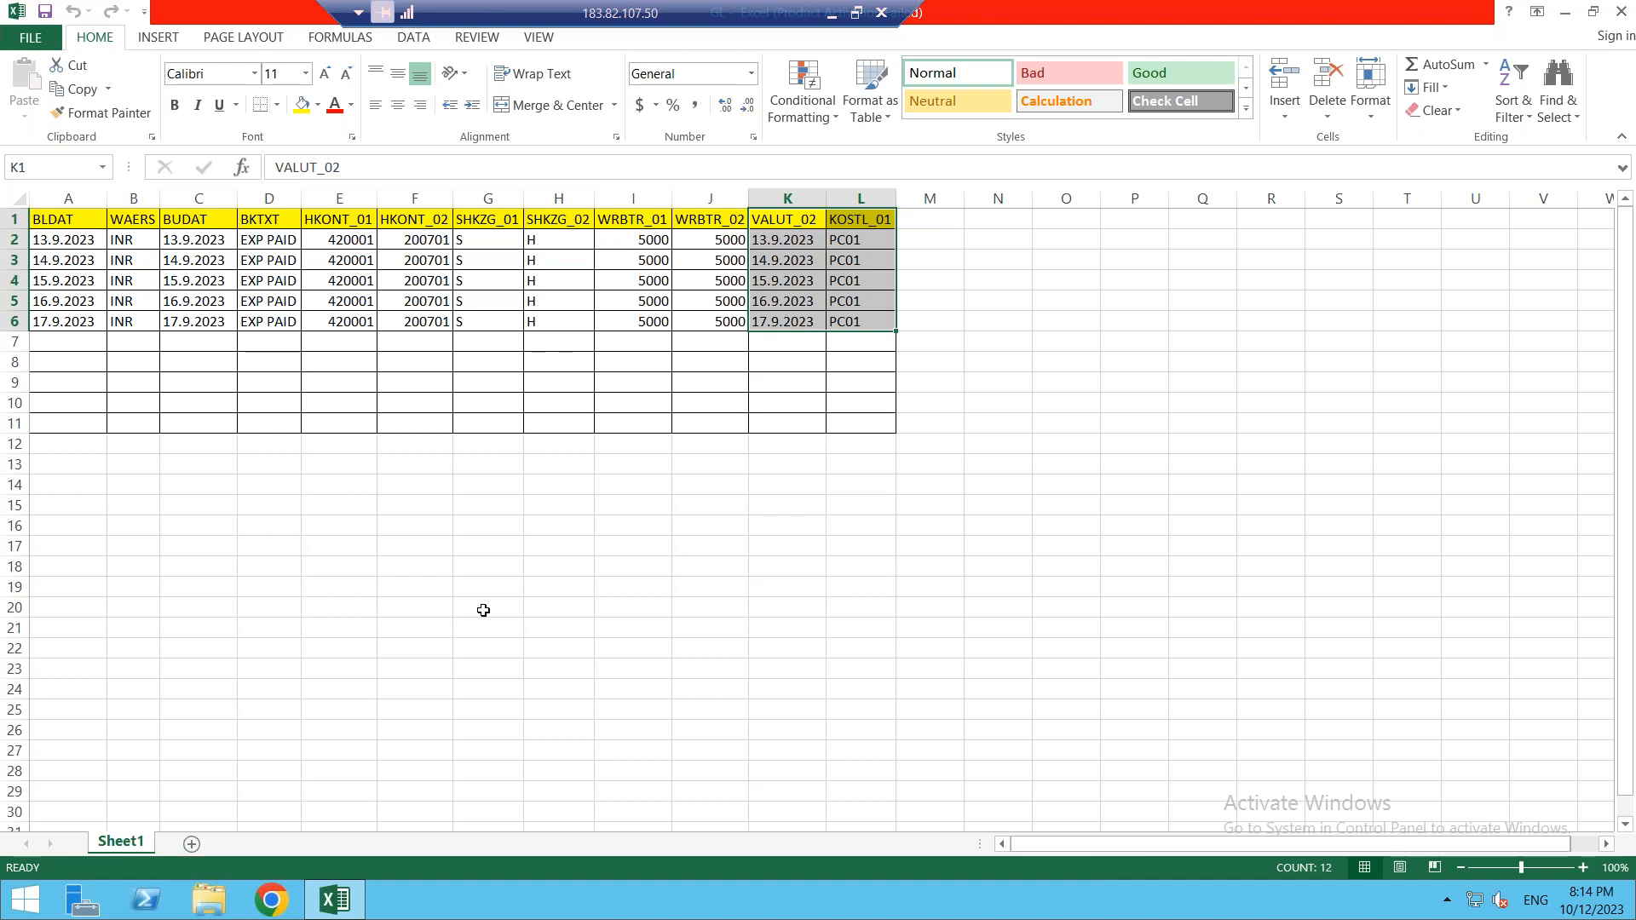
{"action": "left_click", "coordinate": [1566, 12]}
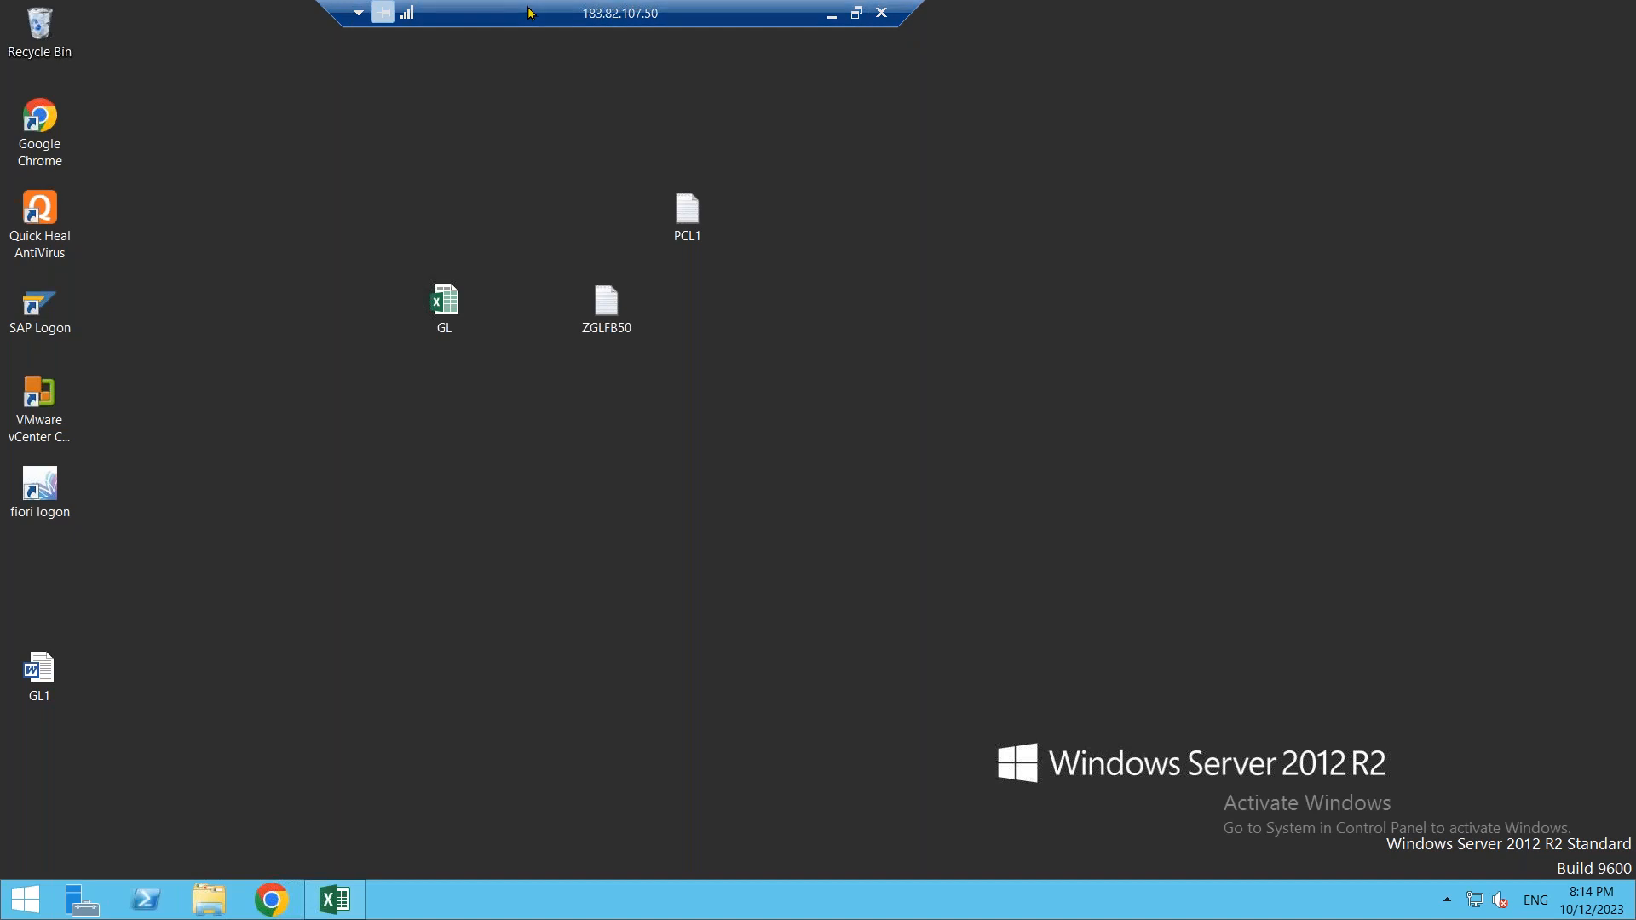
- Minimize the remote session and open the local gldata workbook
{"action": "left_click_drag", "start_coordinate": [774, 23], "coordinate": [584, 23]}
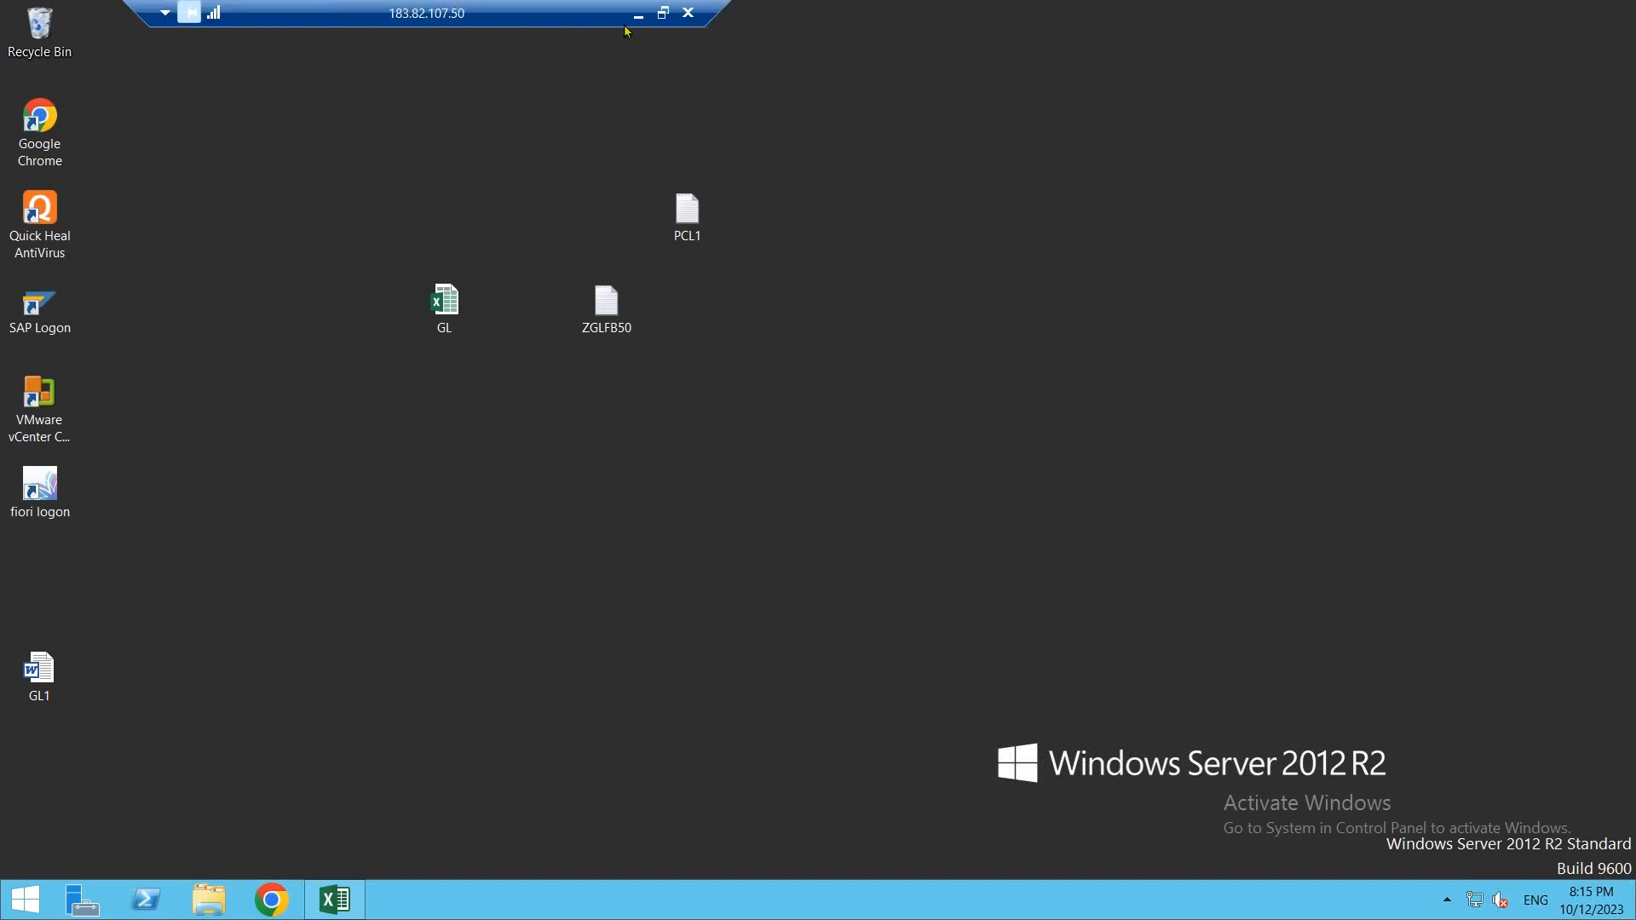
{"action": "left_click", "coordinate": [636, 13]}
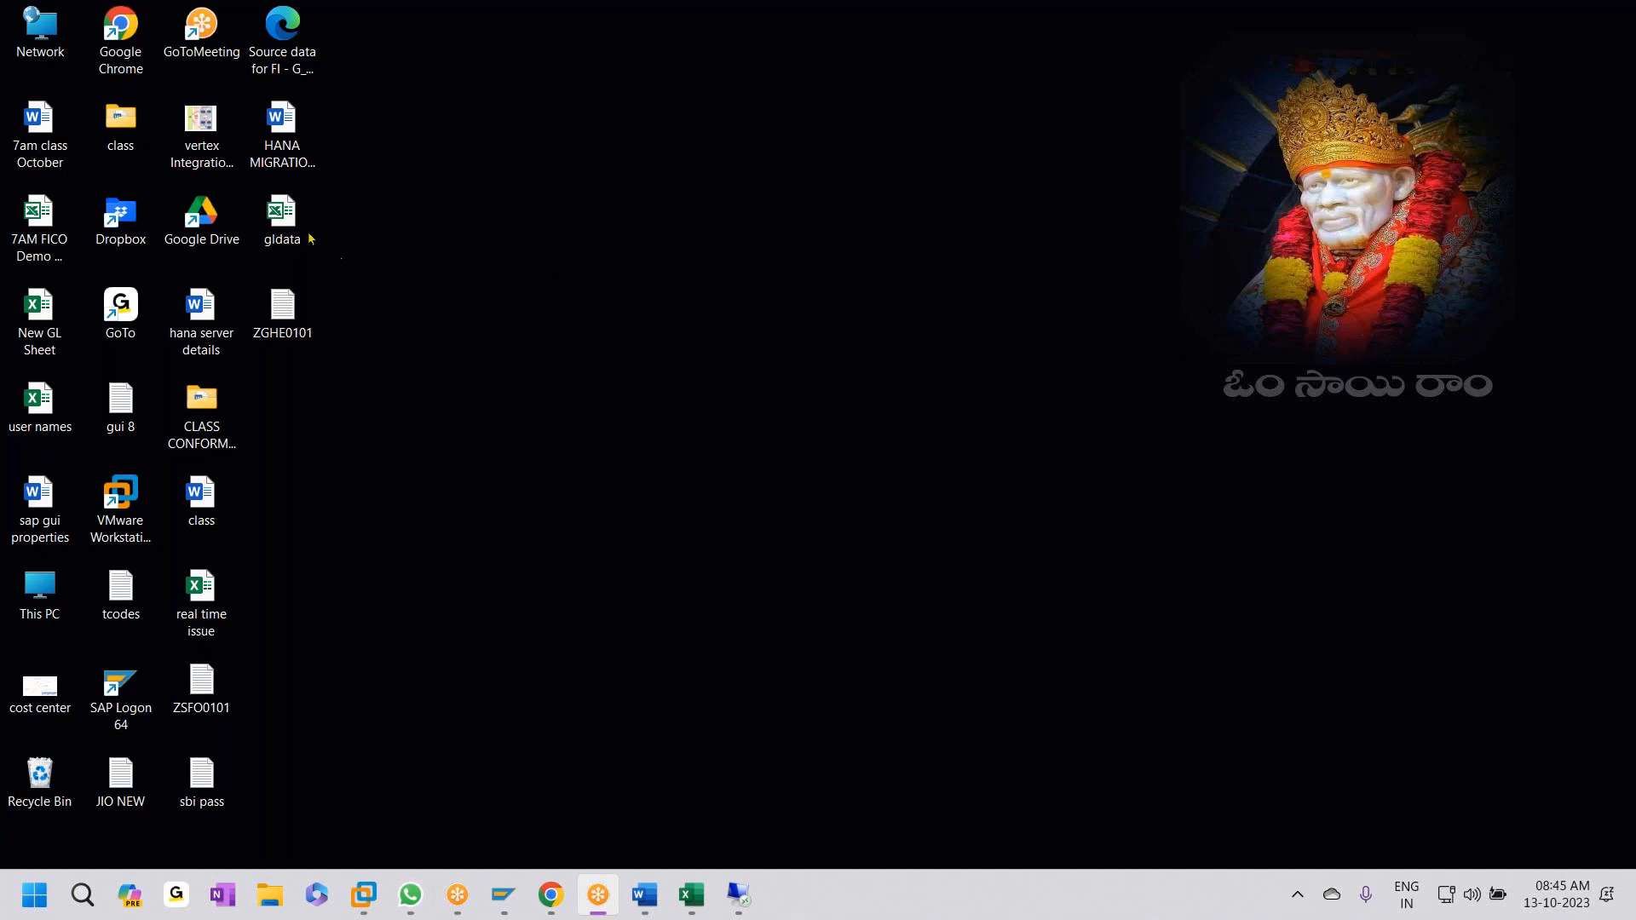
{"action": "double_click", "coordinate": [292, 237]}
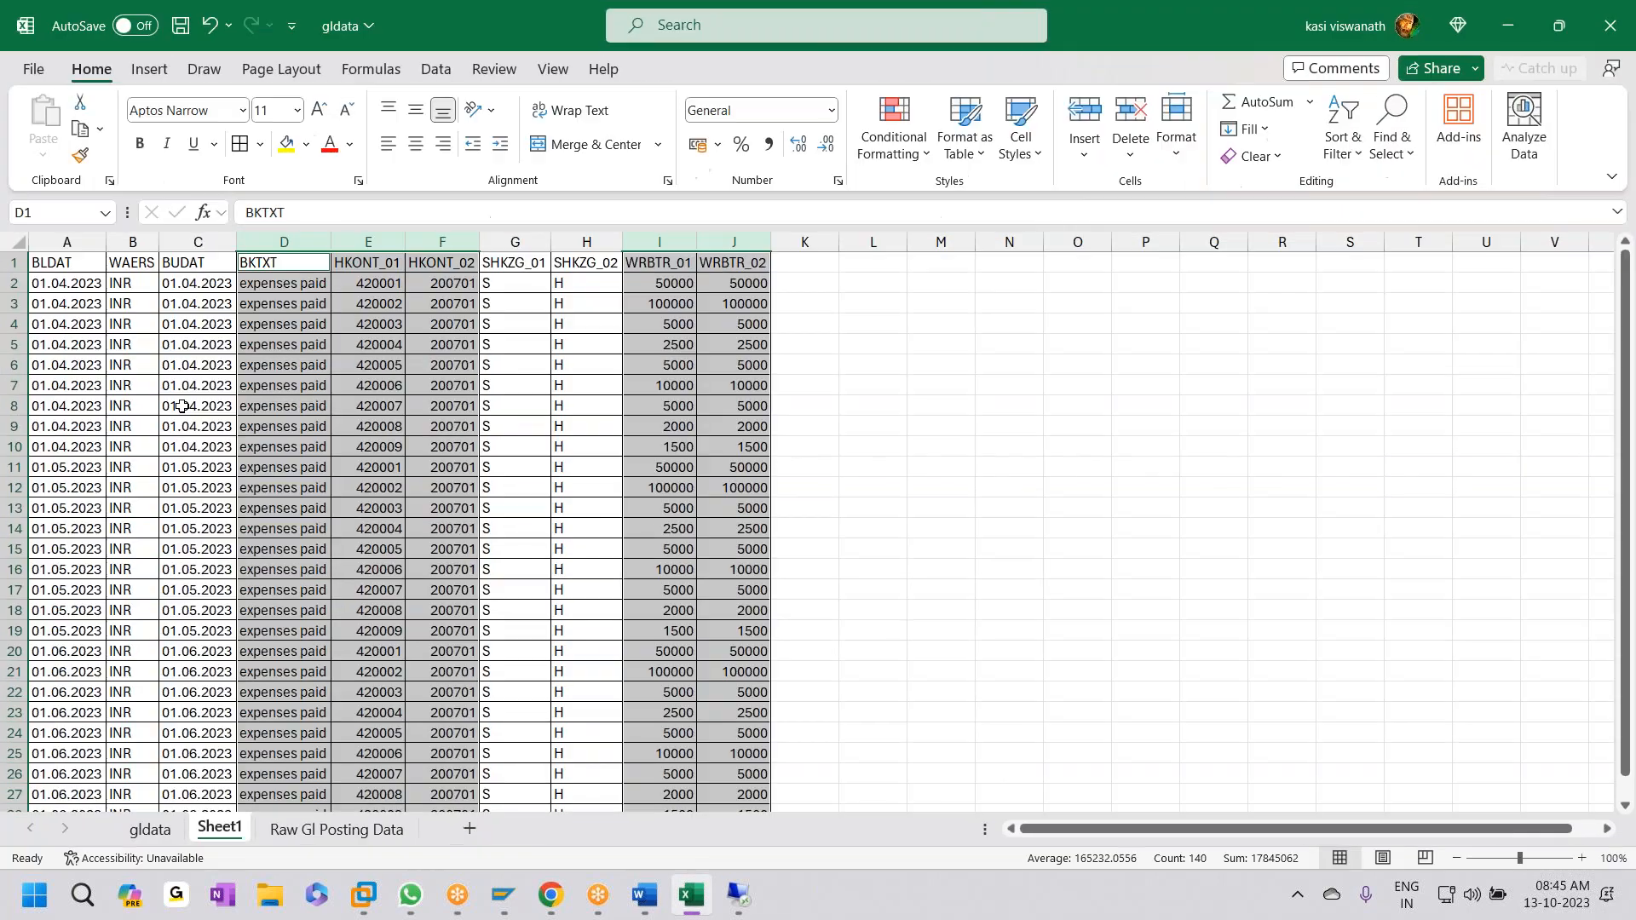
- Select and copy the gldata Sheet1 expense rows A2:J28
{"action": "left_click", "coordinate": [184, 403]}
{"action": "left_click", "coordinate": [61, 289]}
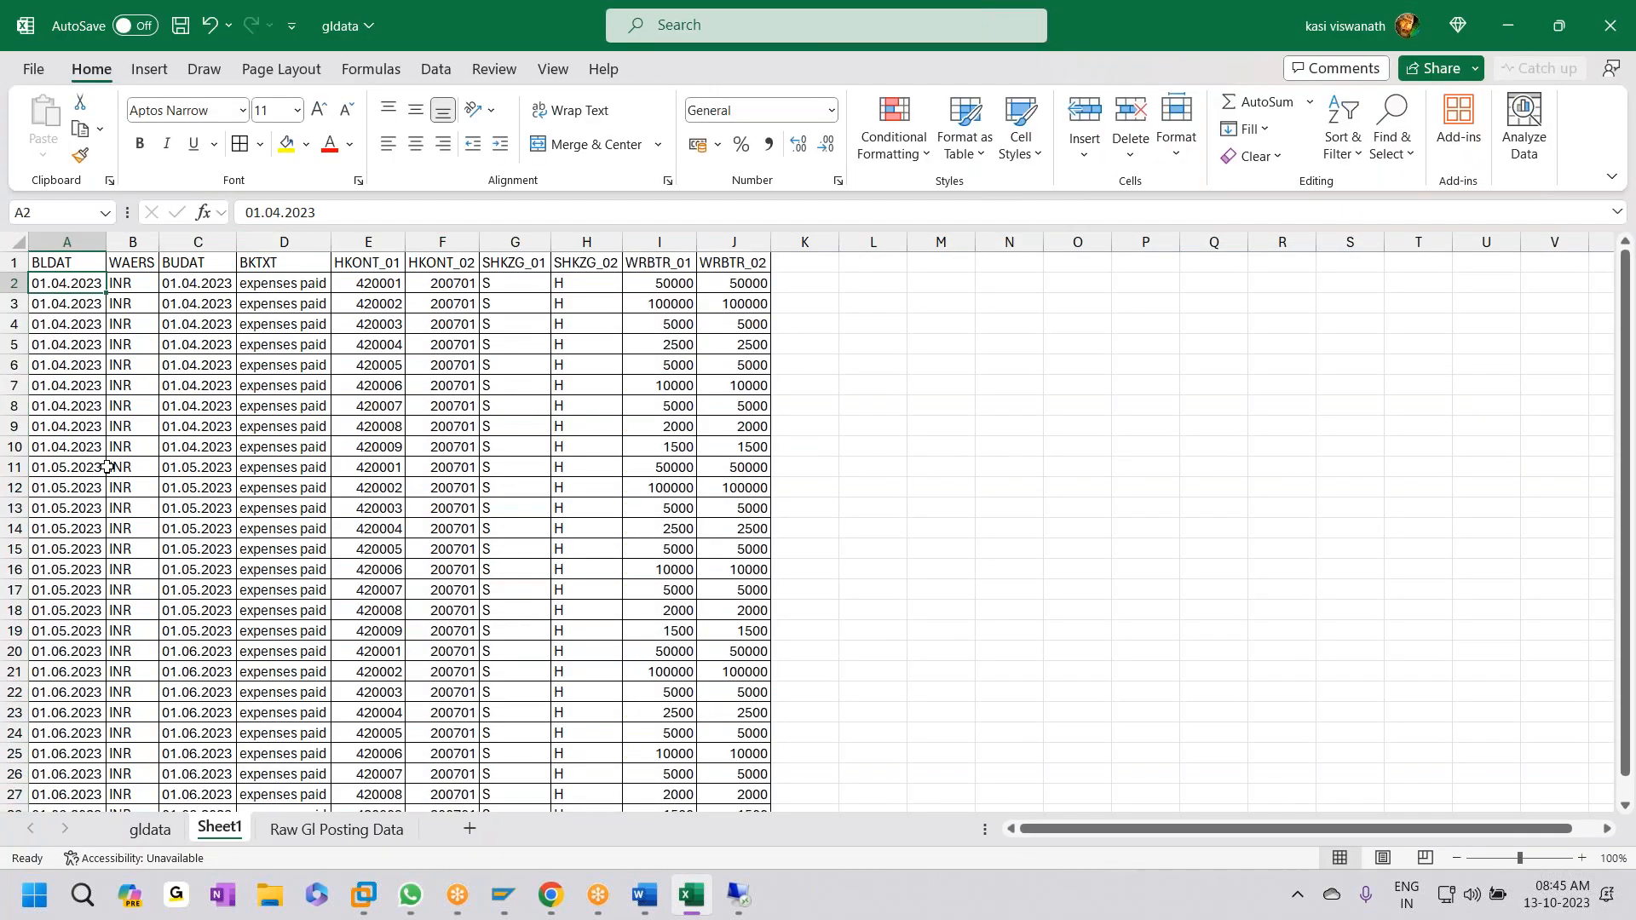
{"action": "key", "text": "shift+Right"}
{"action": "key", "text": "shift+Right"}
{"action": "key", "text": "shift+Right"}
{"action": "key", "text": "shift+Right"}
{"action": "key", "text": "shift+Right"}
{"action": "key", "text": "shift+Right"}
{"action": "key", "text": "shift+Right"}
{"action": "key", "text": "shift+Right"}
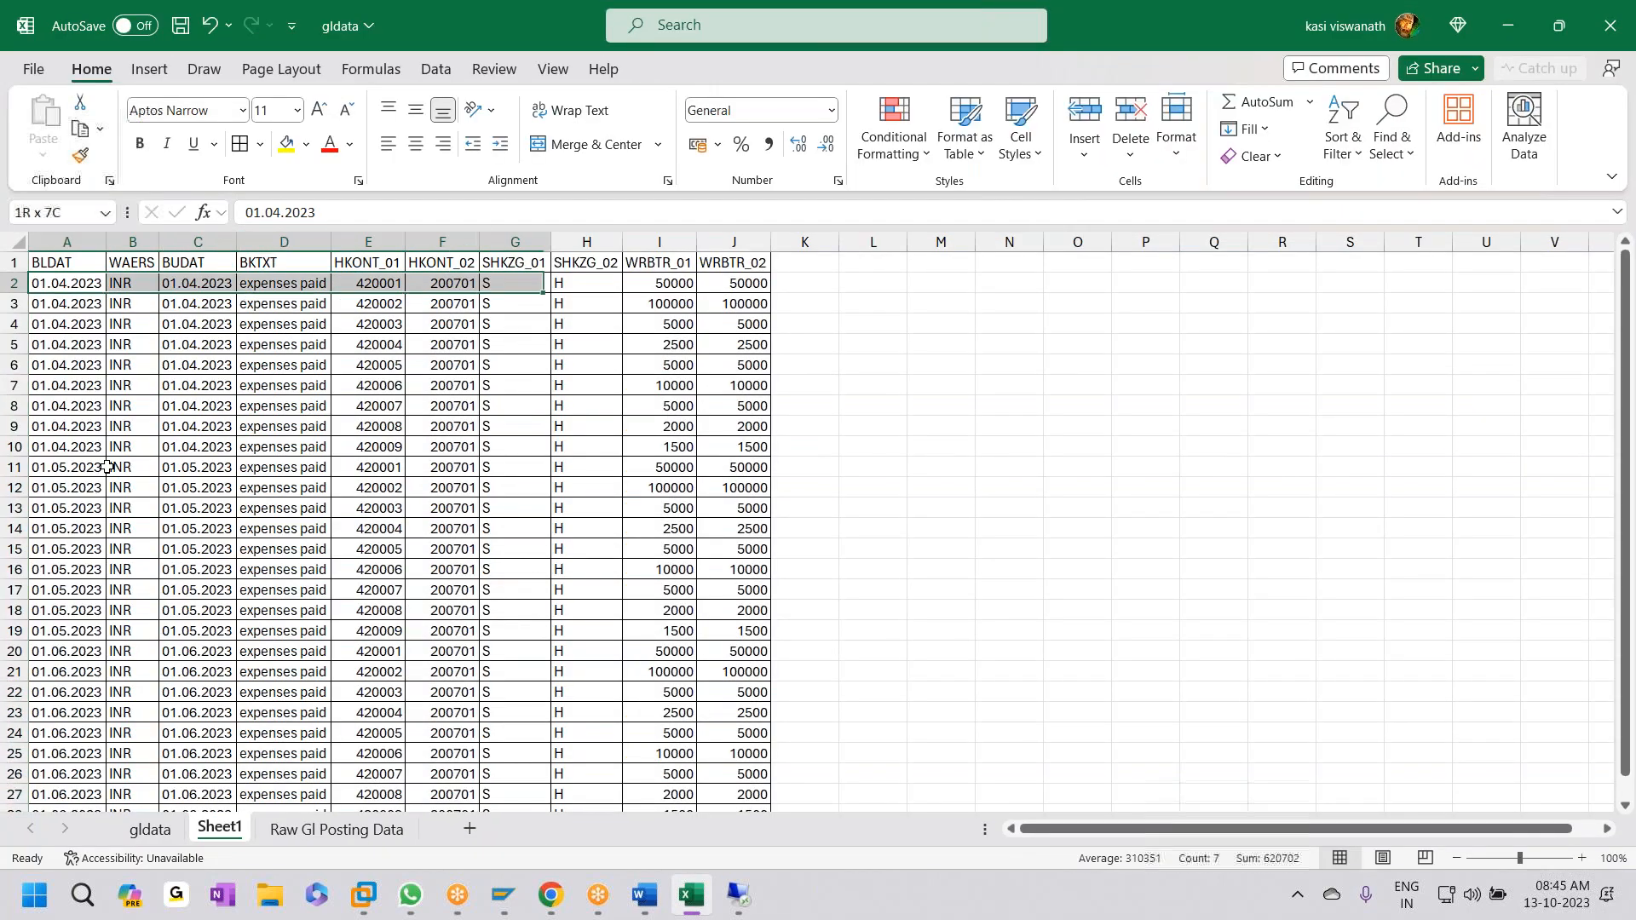
{"action": "key", "text": "shift+Down"}
{"action": "key", "text": "shift+Down"}
{"action": "key", "text": "shift+Right"}
{"action": "key", "text": "shift+Down"}
{"action": "key", "text": "shift+Down"}
{"action": "key", "text": "shift+Down"}
{"action": "key", "text": "shift+Down"}
{"action": "key", "text": "shift+Down"}
{"action": "key", "text": "shift+Down"}
{"action": "key", "text": "shift+Down"}
{"action": "key", "text": "shift+Down"}
{"action": "key", "text": "shift+Down"}
{"action": "key", "text": "shift+Down"}
{"action": "key", "text": "shift+Down"}
{"action": "key", "text": "shift+Down"}
{"action": "key", "text": "shift+Down"}
{"action": "key", "text": "shift+Down"}
{"action": "key", "text": "shift+Down"}
{"action": "key", "text": "shift+Down"}
{"action": "key", "text": "shift+Down"}
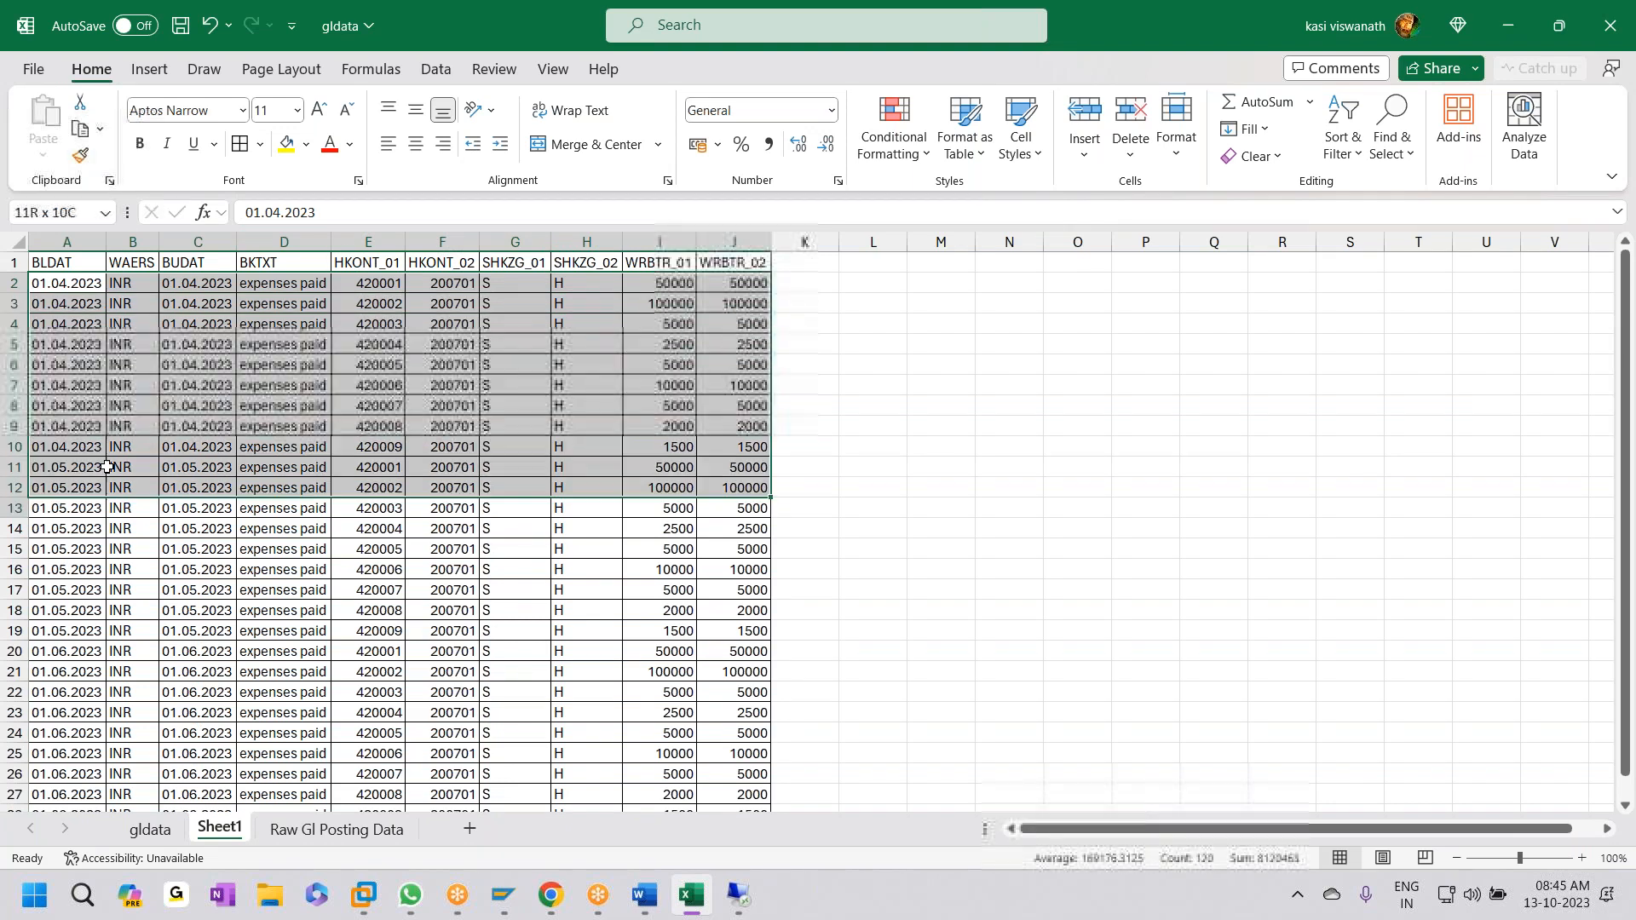
{"action": "key", "text": "ctrl+shift+Down"}
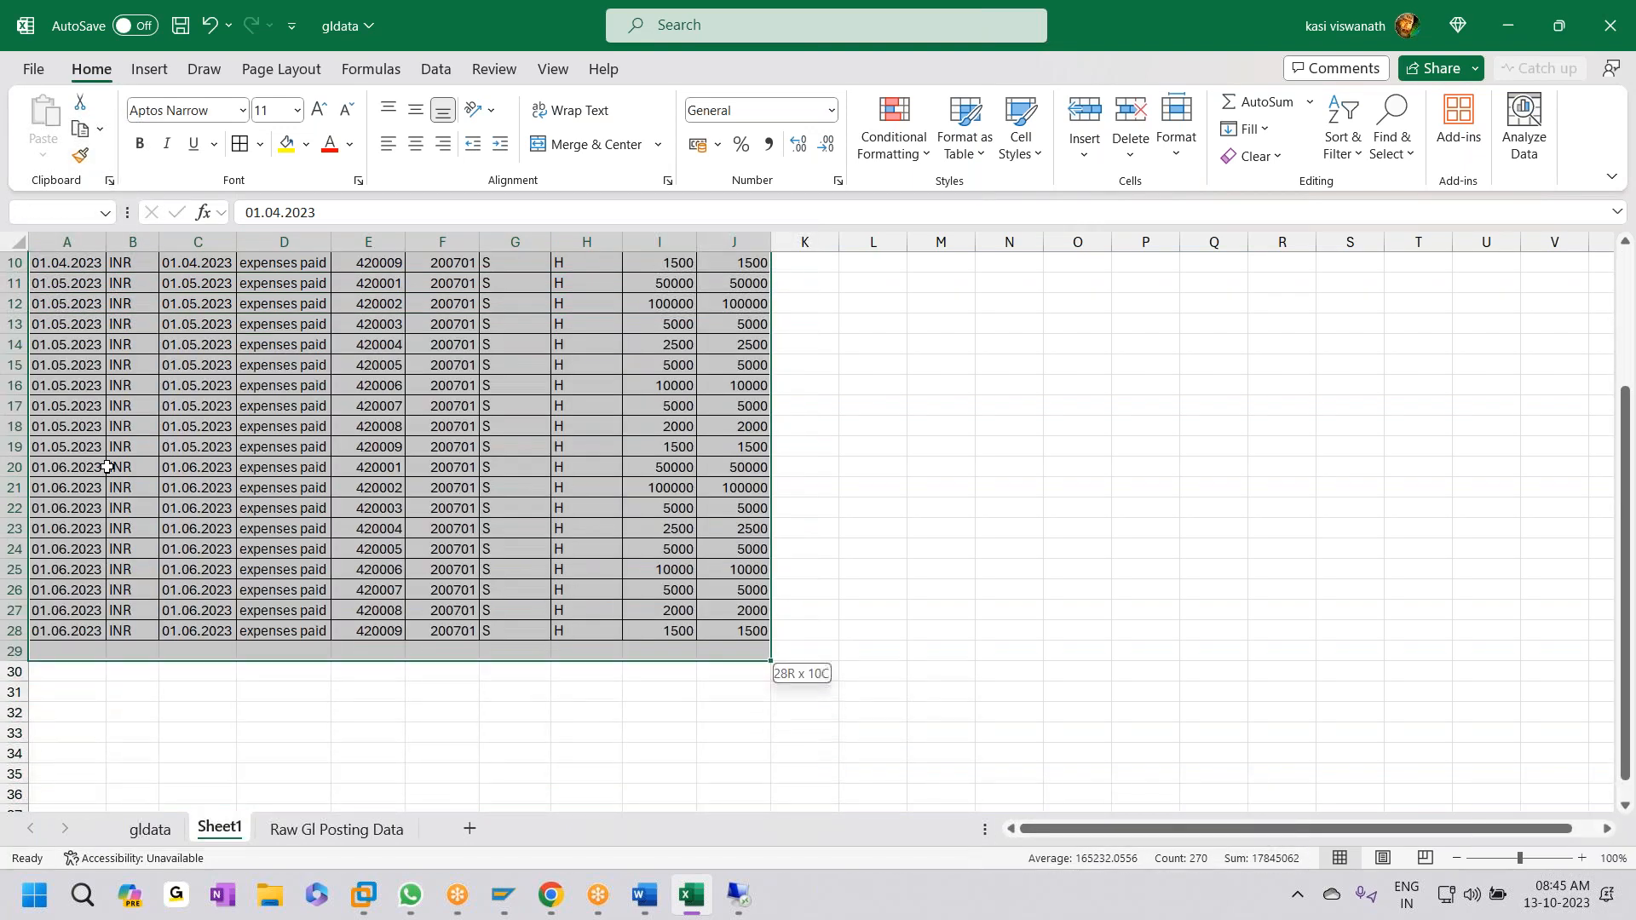
{"action": "key", "text": "ctrl+c"}
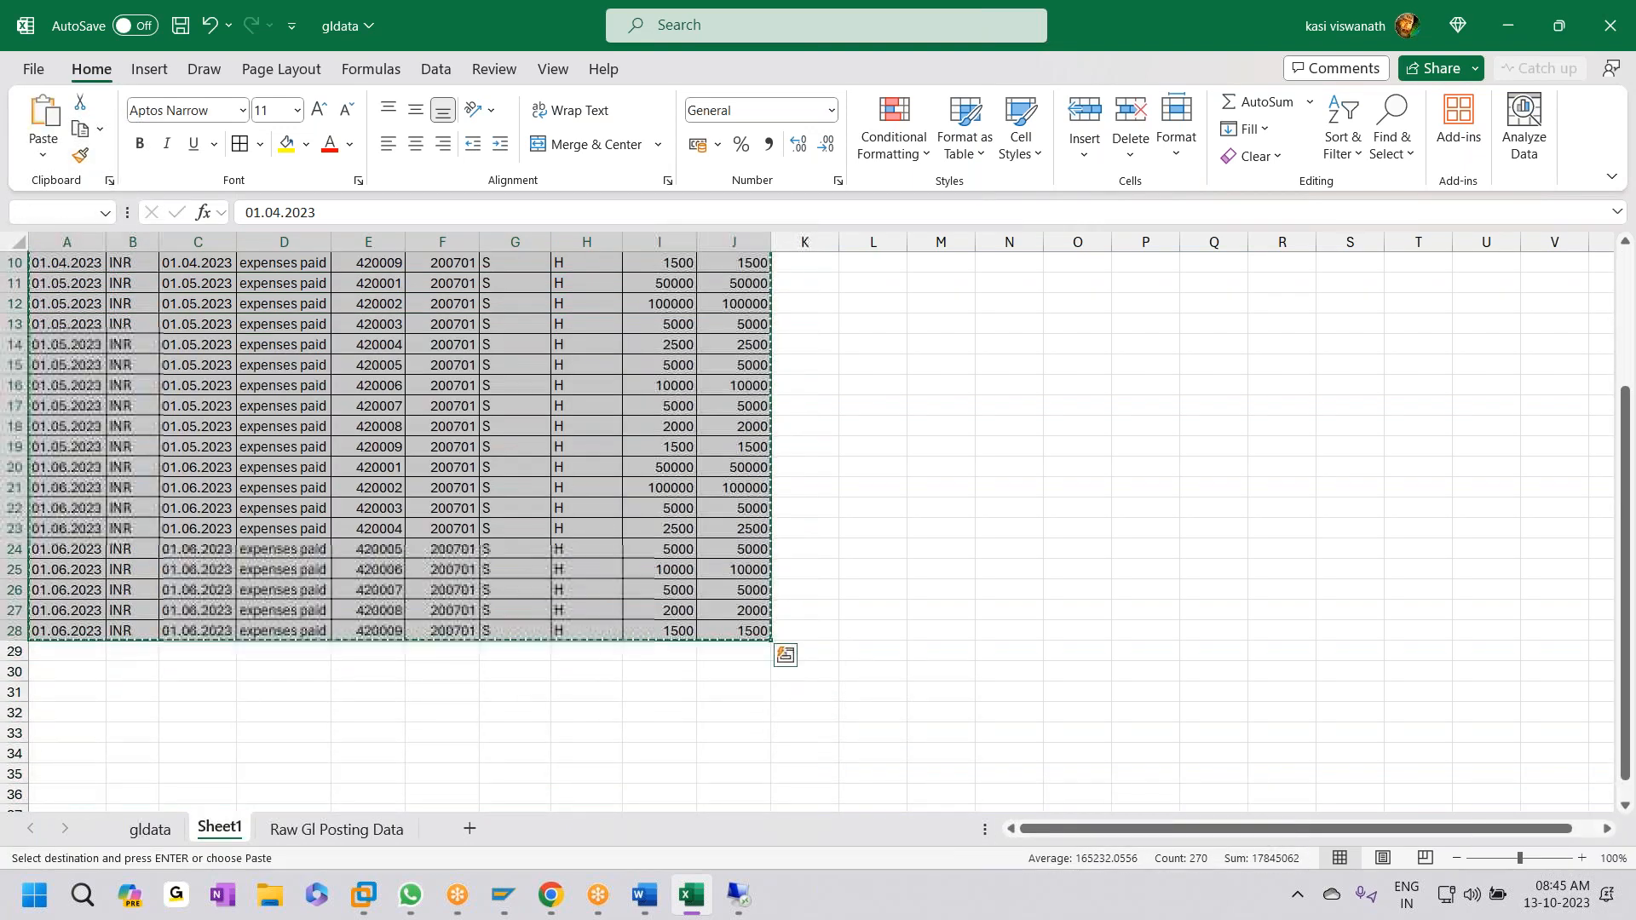
{"action": "scroll", "coordinate": [70, 449], "scroll_direction": "up", "scroll_amount": 3}
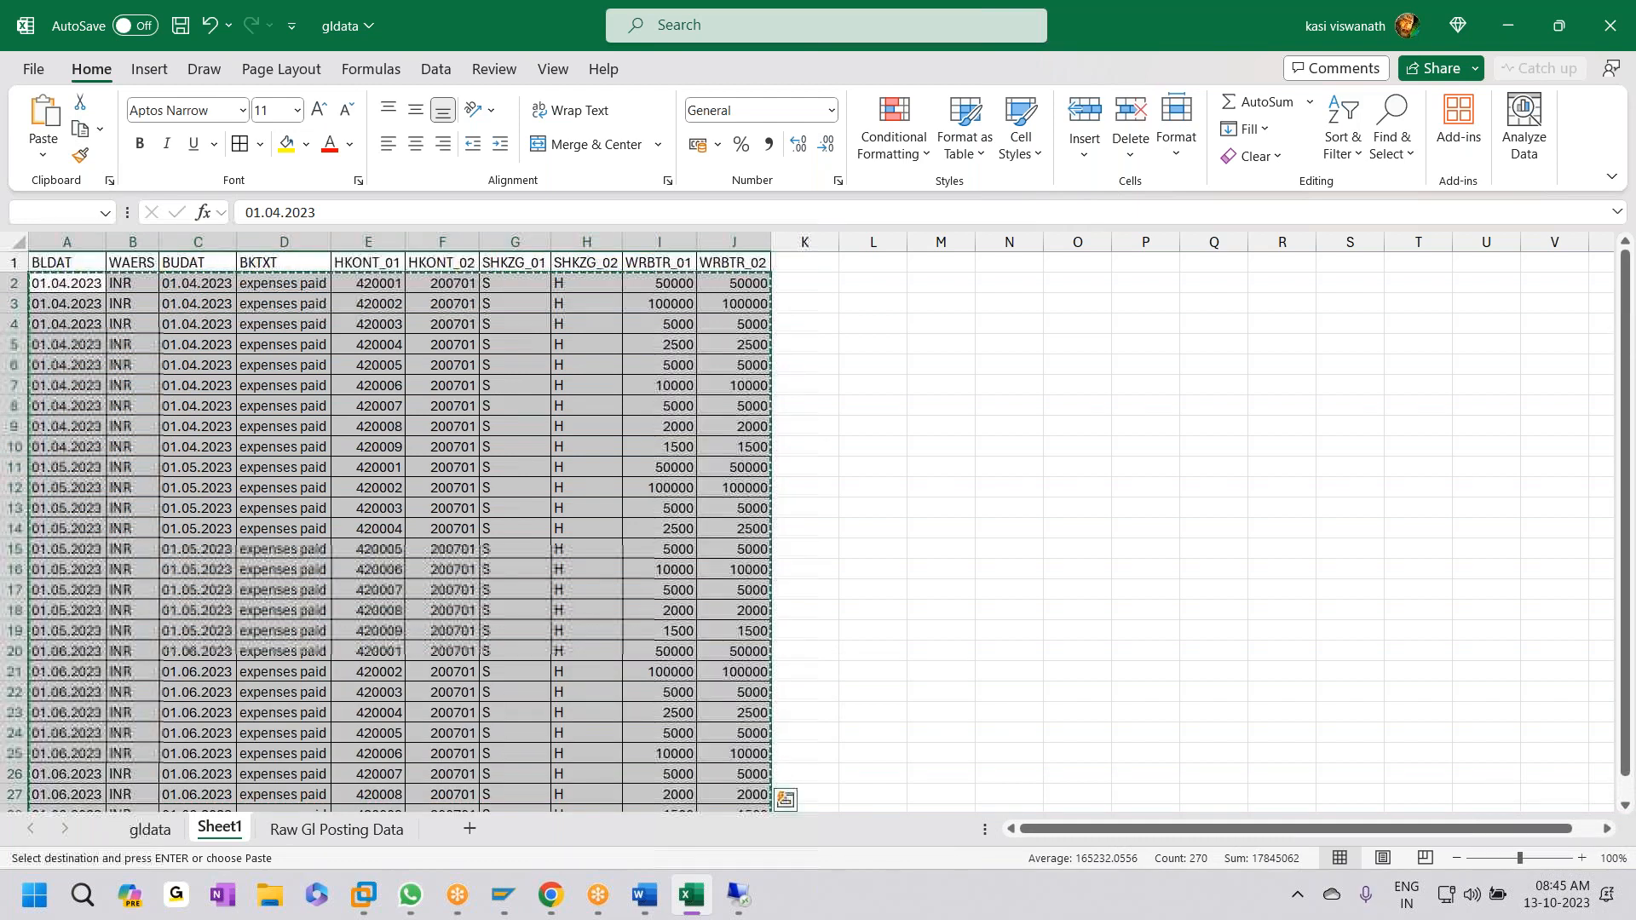
- Paste the copied expense rows into the remote GL workbook starting at A7
{"action": "mouse_move", "coordinate": [731, 910]}
{"action": "left_click", "coordinate": [728, 836]}
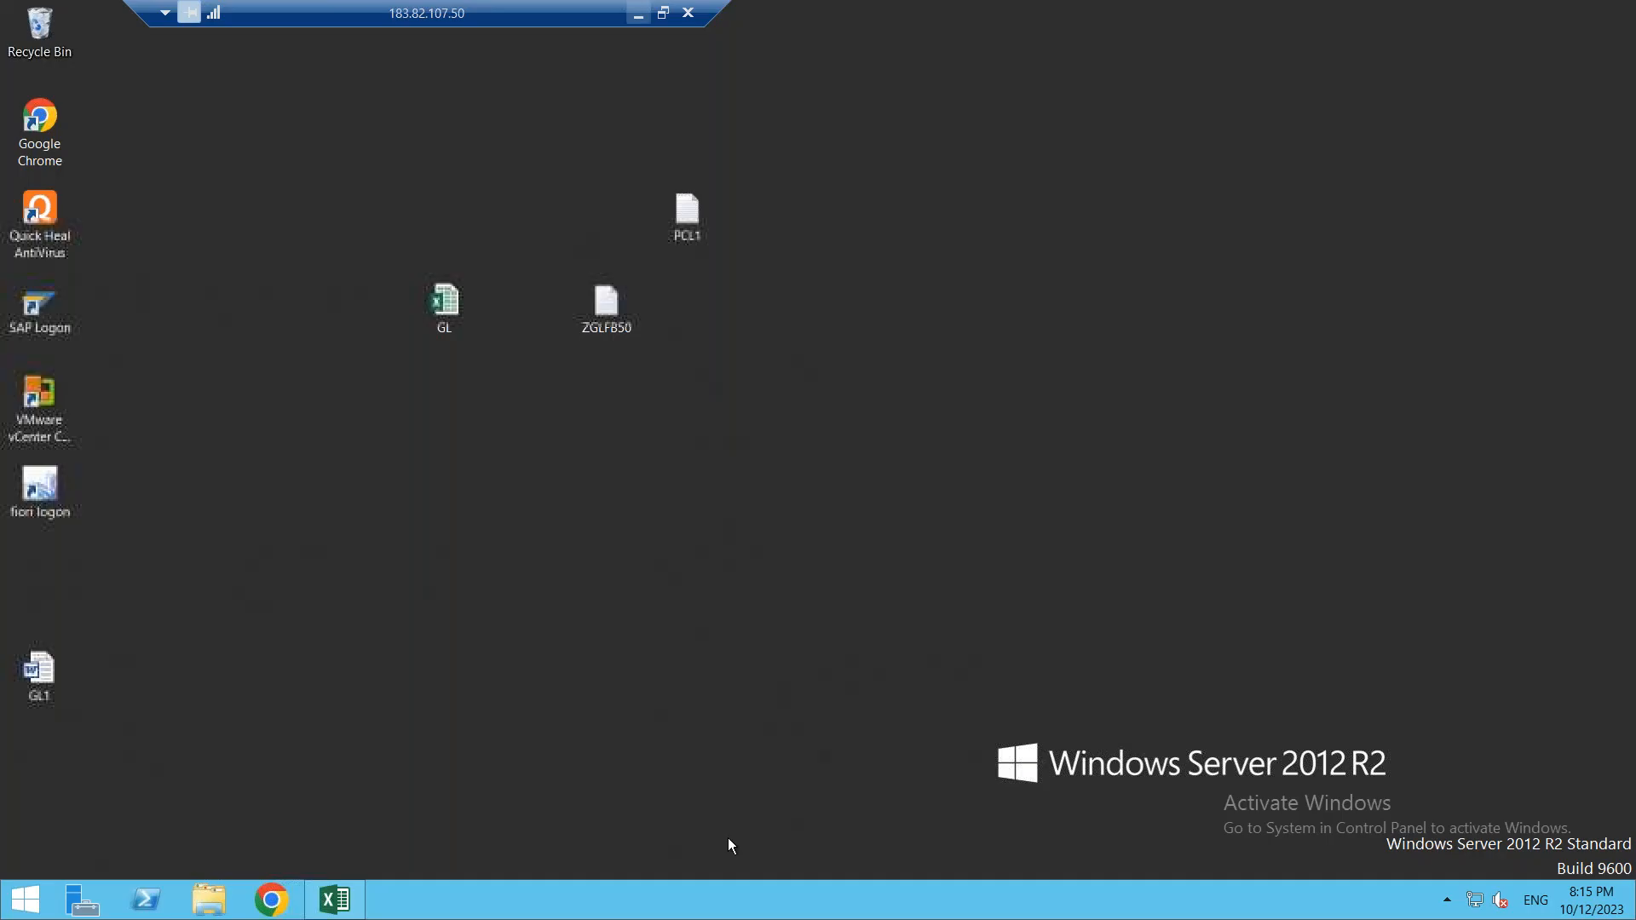
{"action": "left_click", "coordinate": [335, 900]}
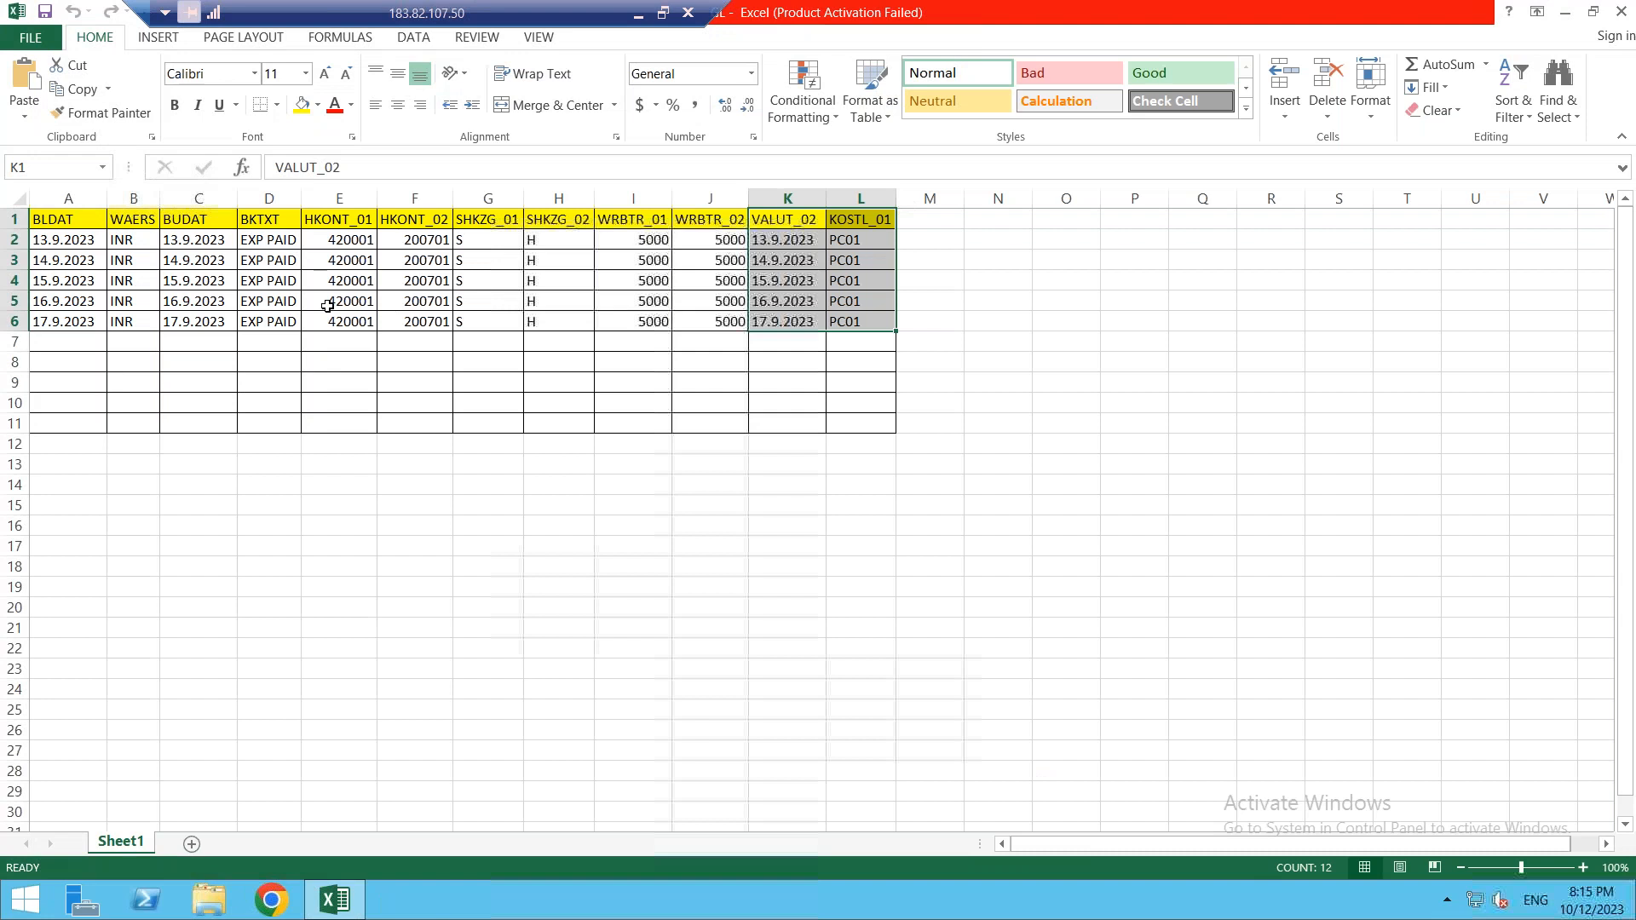
{"action": "left_click", "coordinate": [64, 348]}
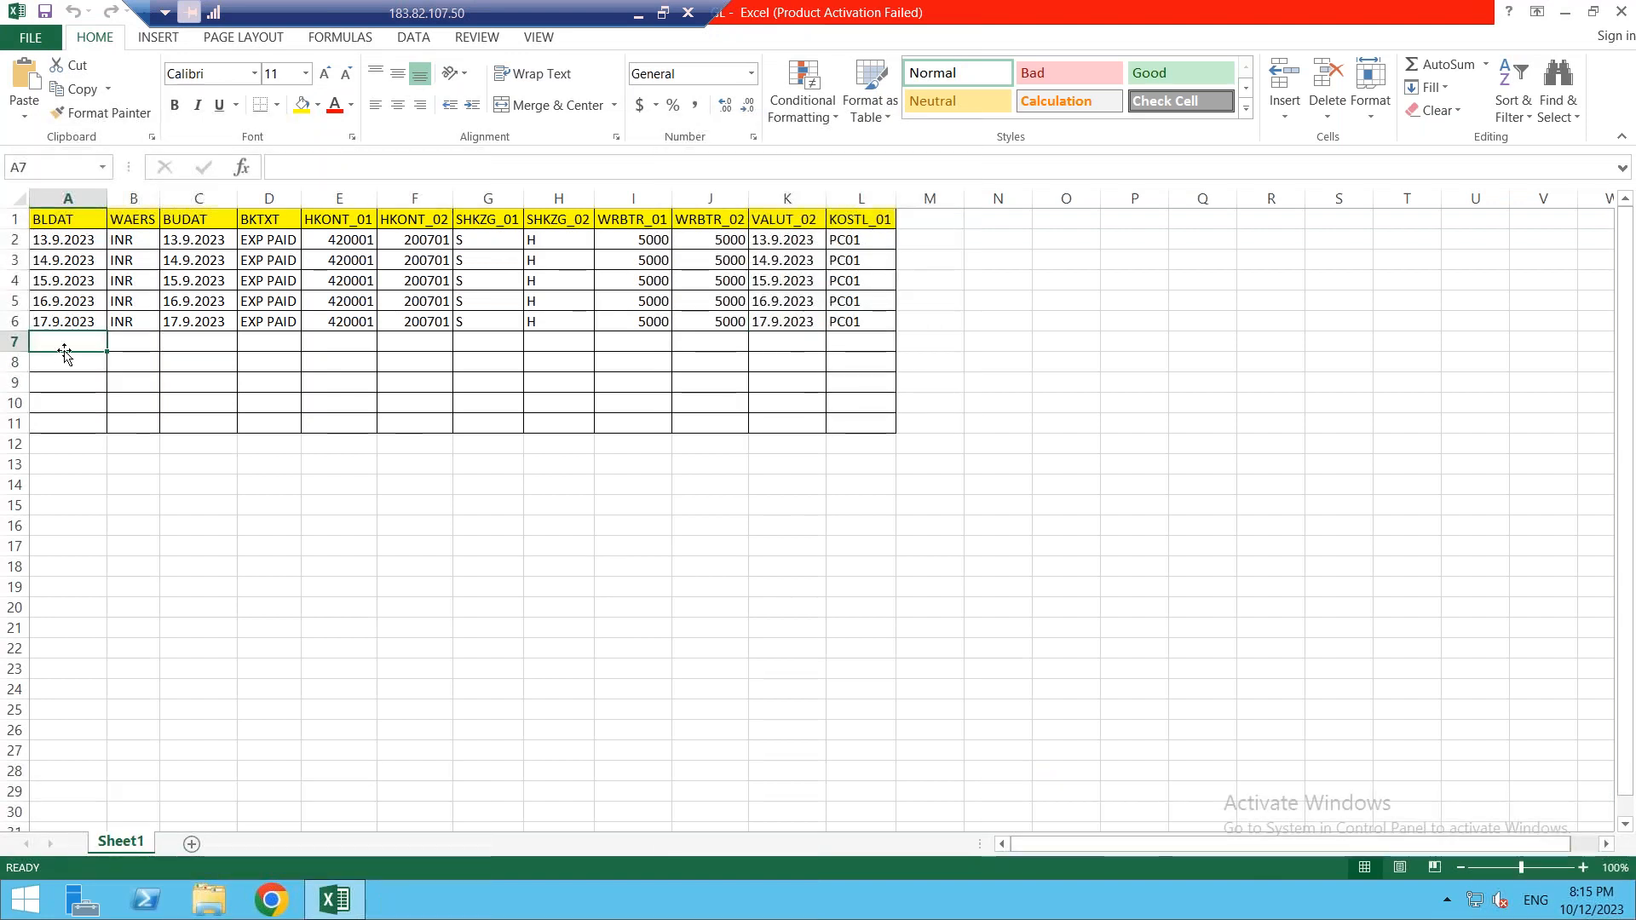
{"action": "key", "text": "ctrl+v"}
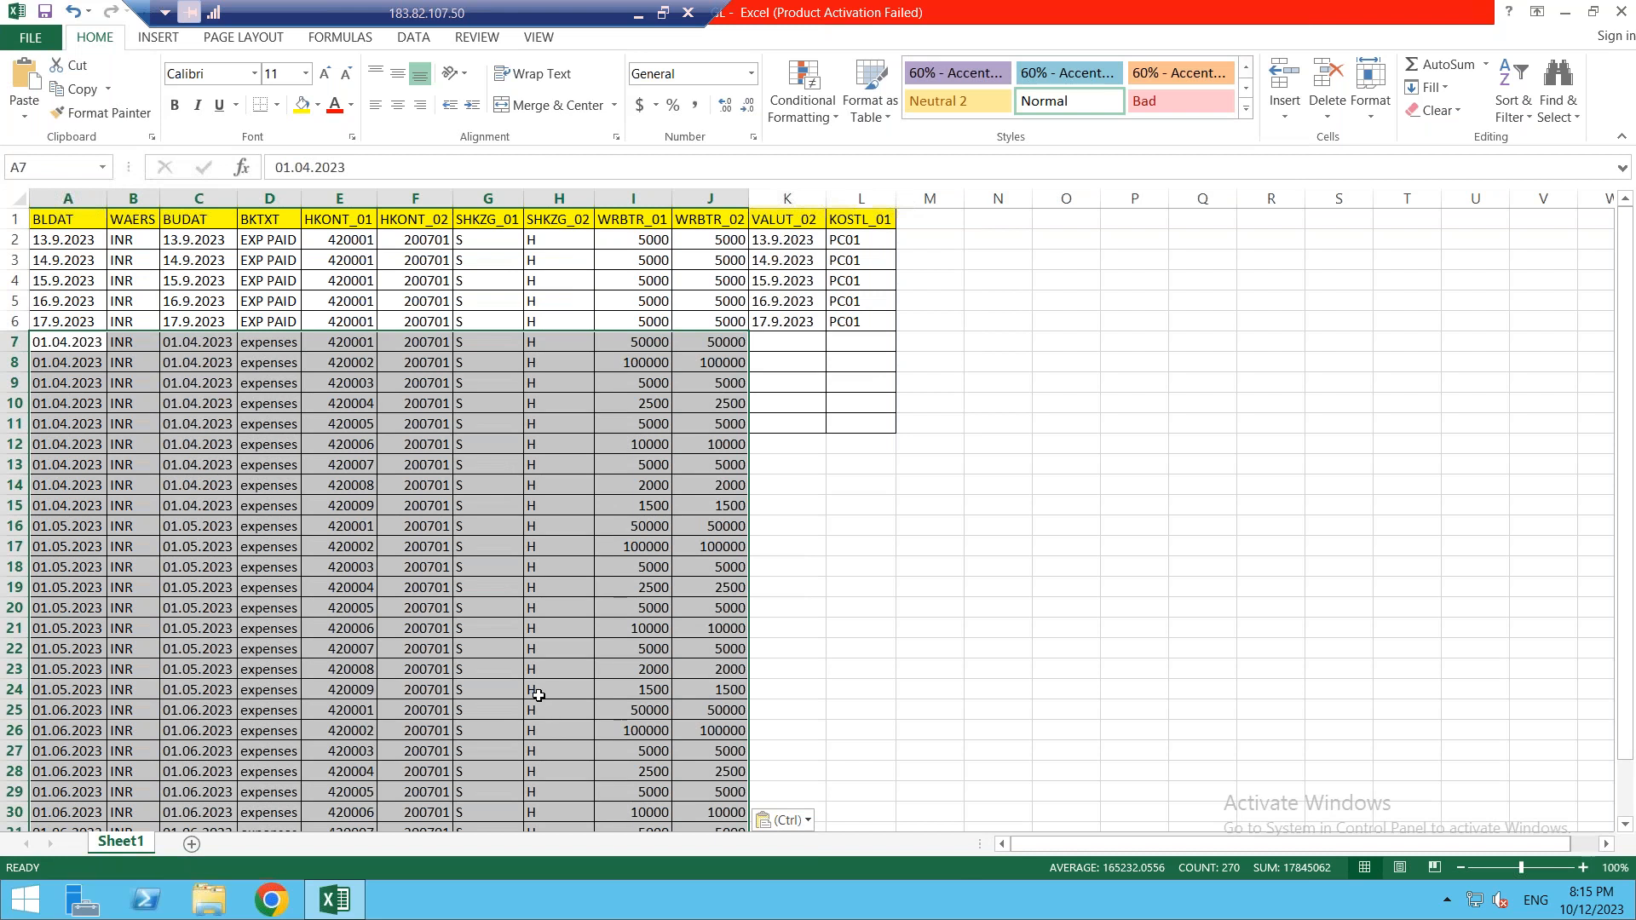
{"action": "left_click", "coordinate": [820, 590]}
{"action": "left_click", "coordinate": [783, 341]}
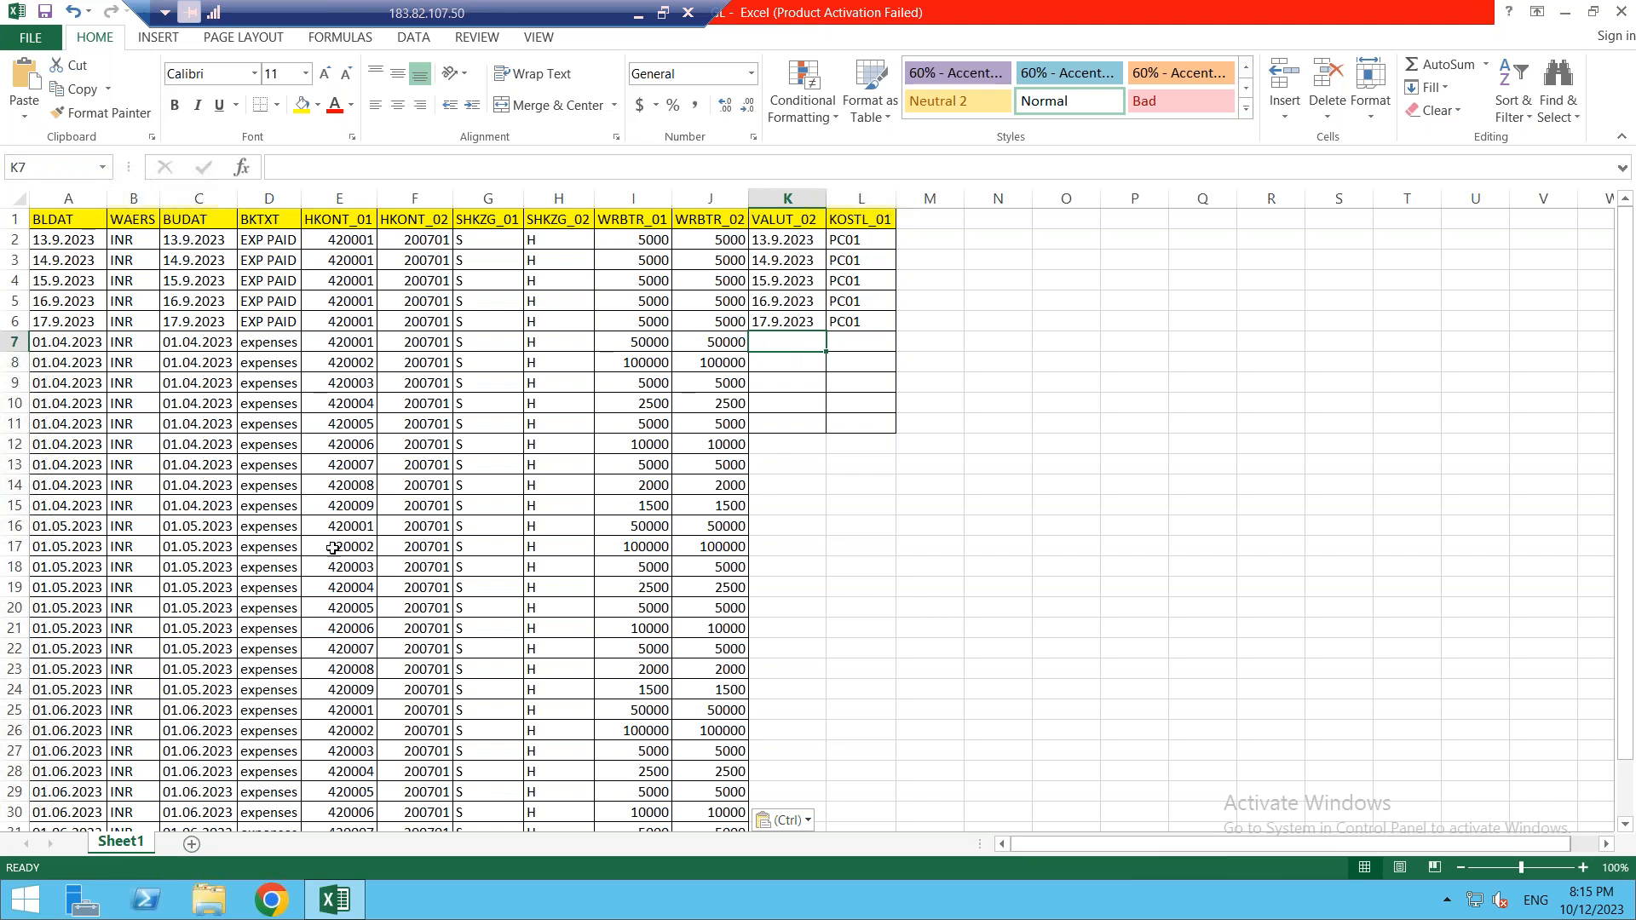
- Copy the document dates A7:A33 into column K starting at K7
{"action": "left_click", "coordinate": [68, 343]}
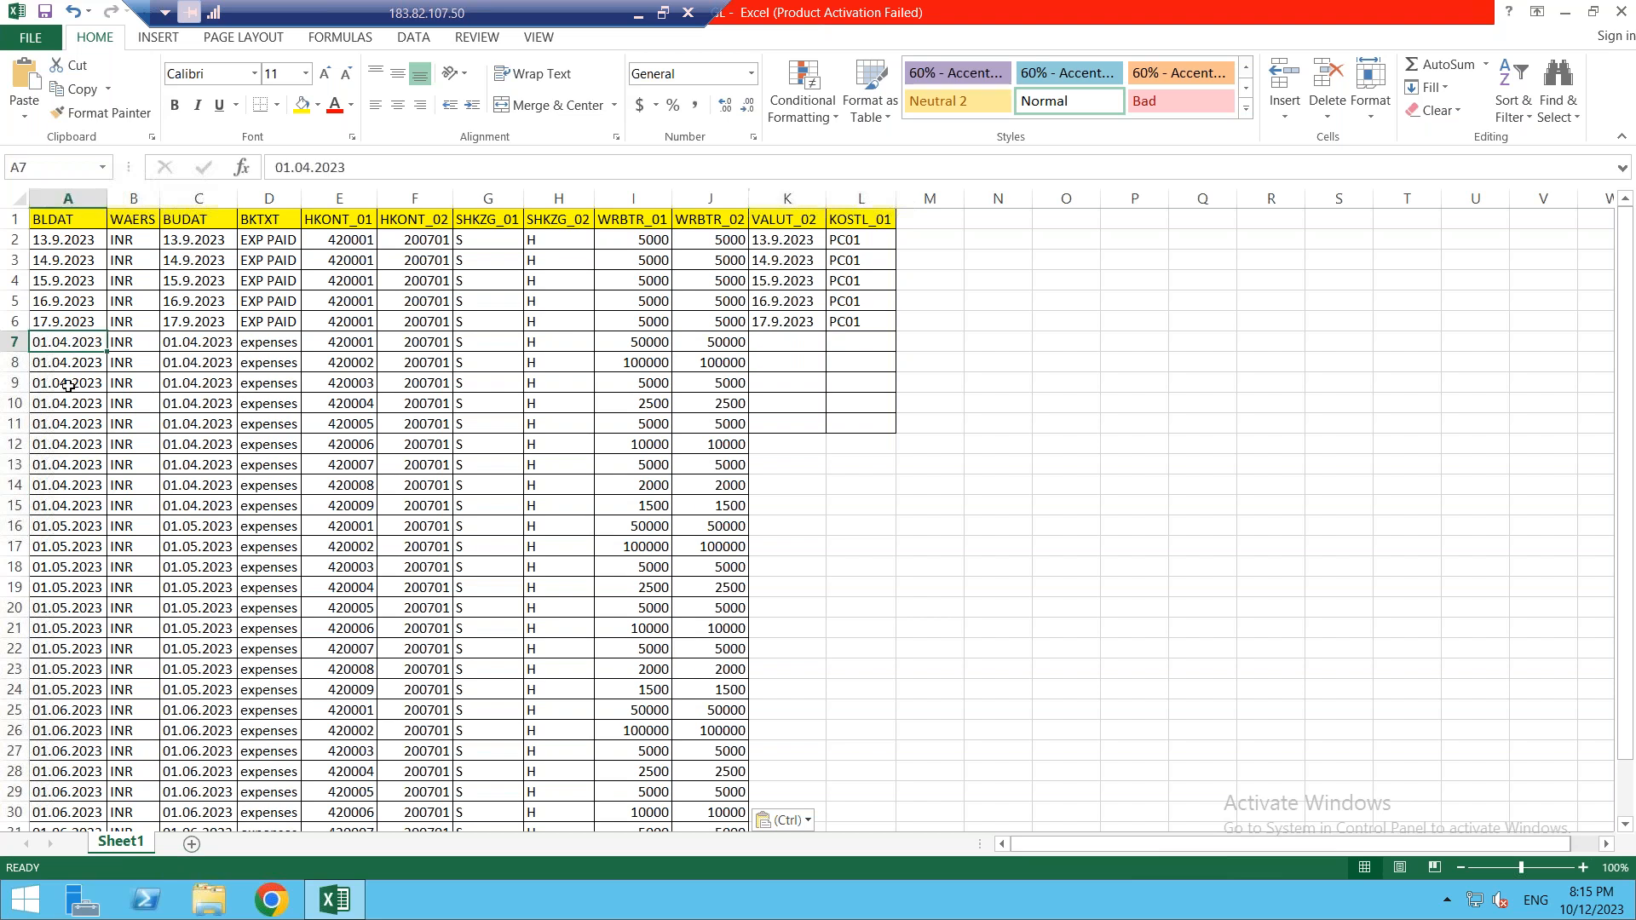
{"action": "left_click_drag", "start_coordinate": [68, 342], "coordinate": [68, 814]}
{"action": "key", "text": "ctrl+c"}
{"action": "left_click", "coordinate": [779, 285]}
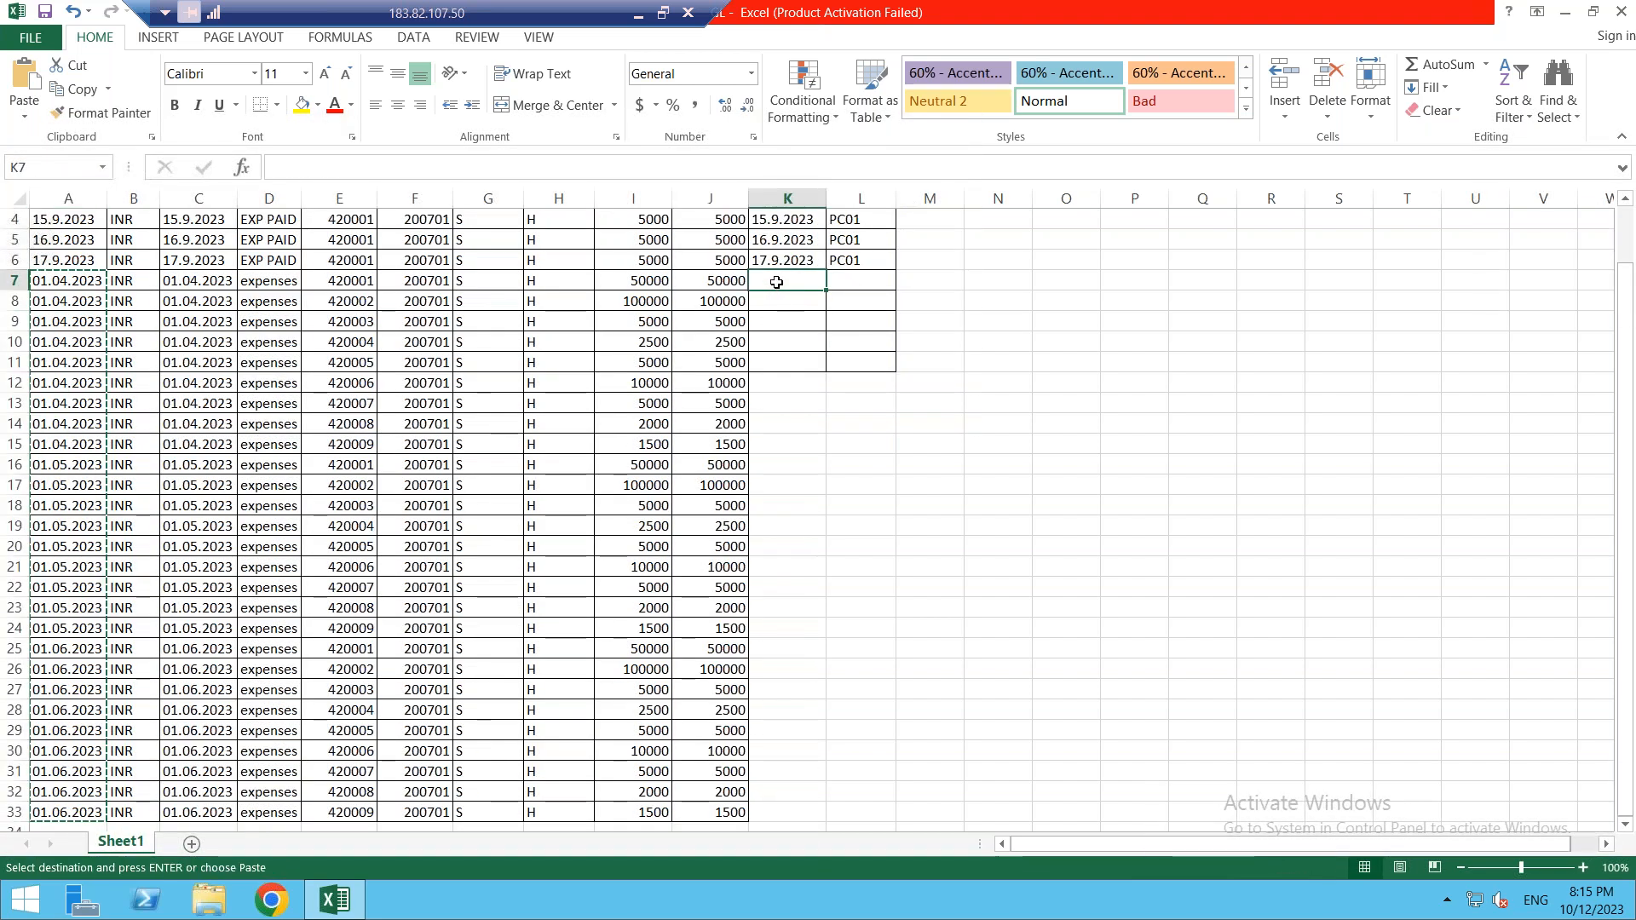
{"action": "key", "text": "ctrl+v"}
- Fill cost centre PC01 down L6:L33 and close the Excel workbook
{"action": "left_click", "coordinate": [856, 260]}
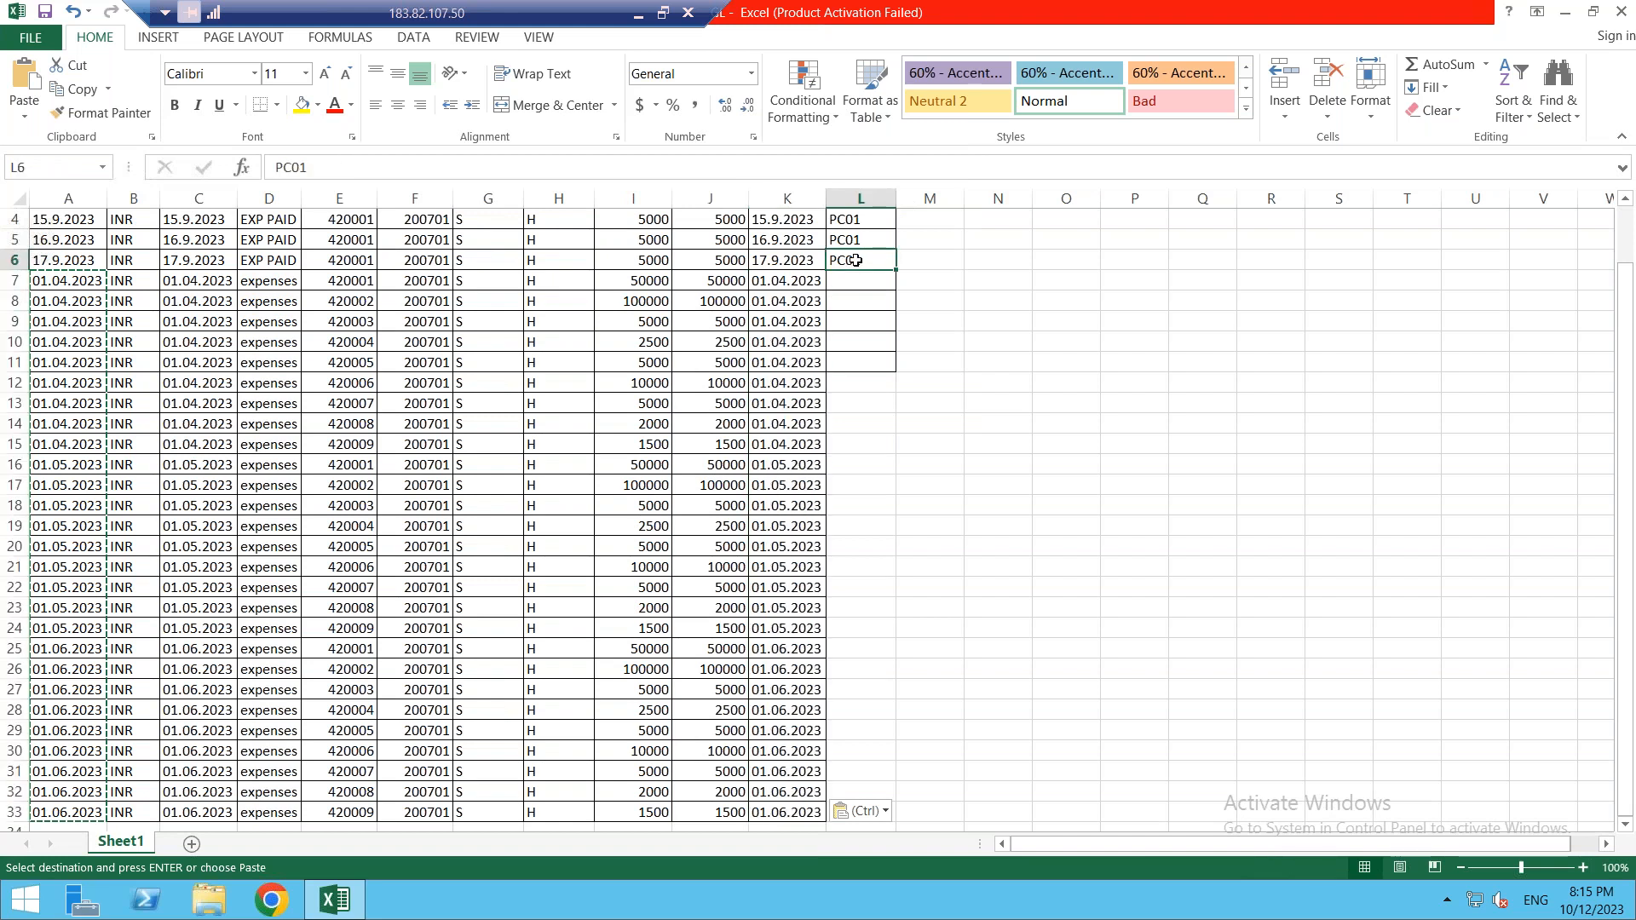
{"action": "key", "text": "ctrl+shift+Down"}
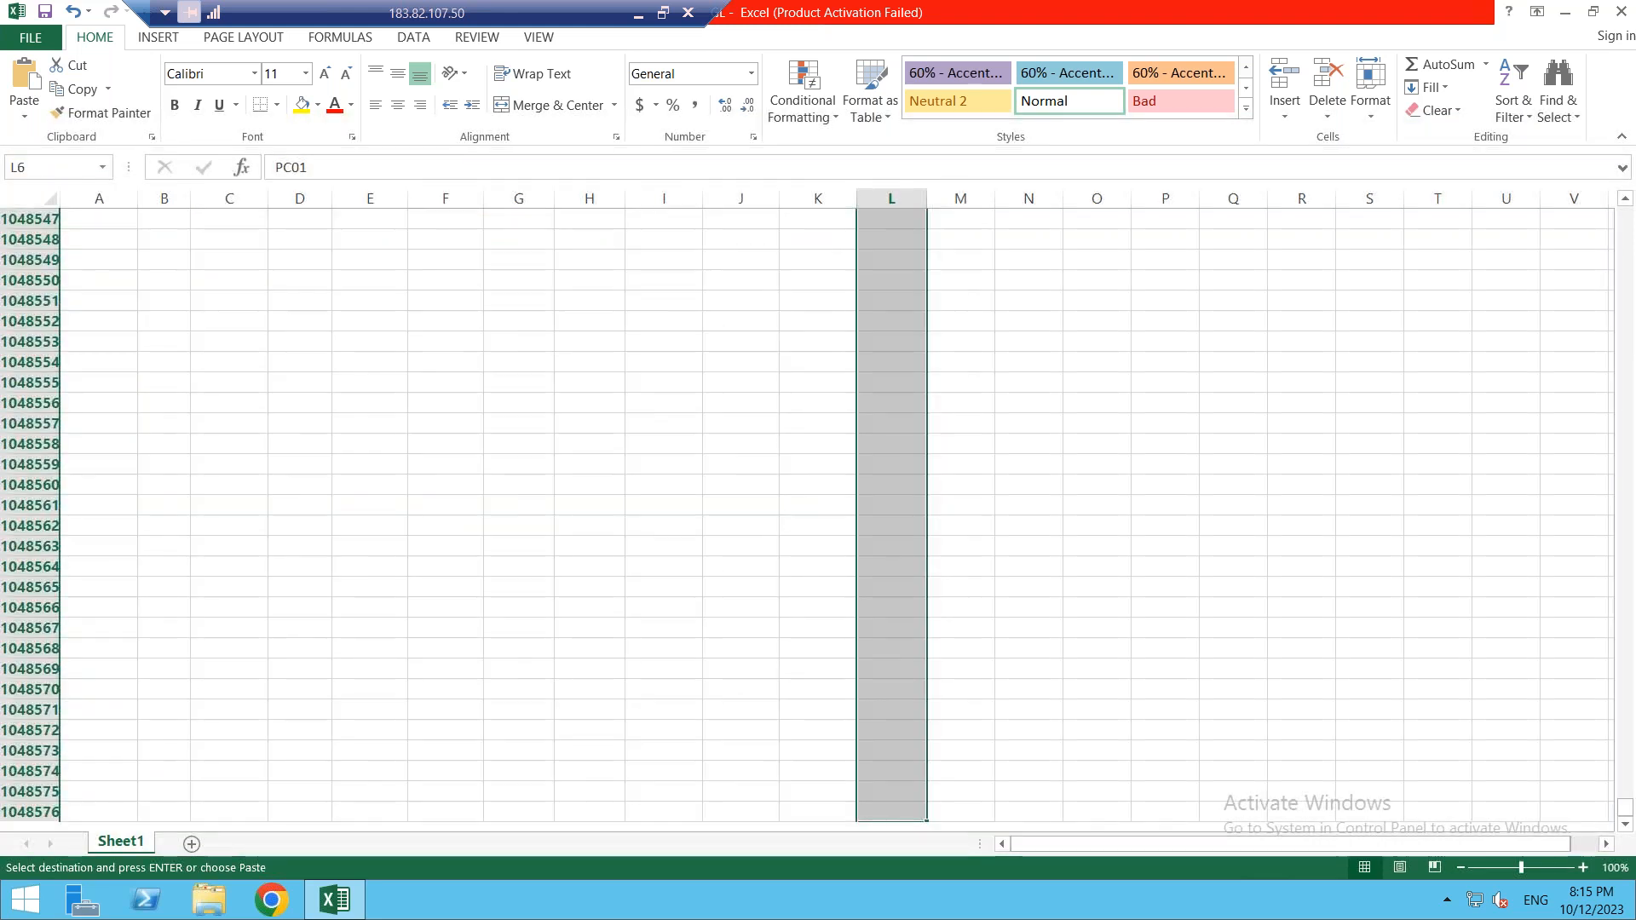
{"action": "key", "text": "ctrl+shift+Up"}
{"action": "left_click", "coordinate": [857, 242]}
{"action": "left_click", "coordinate": [856, 218]}
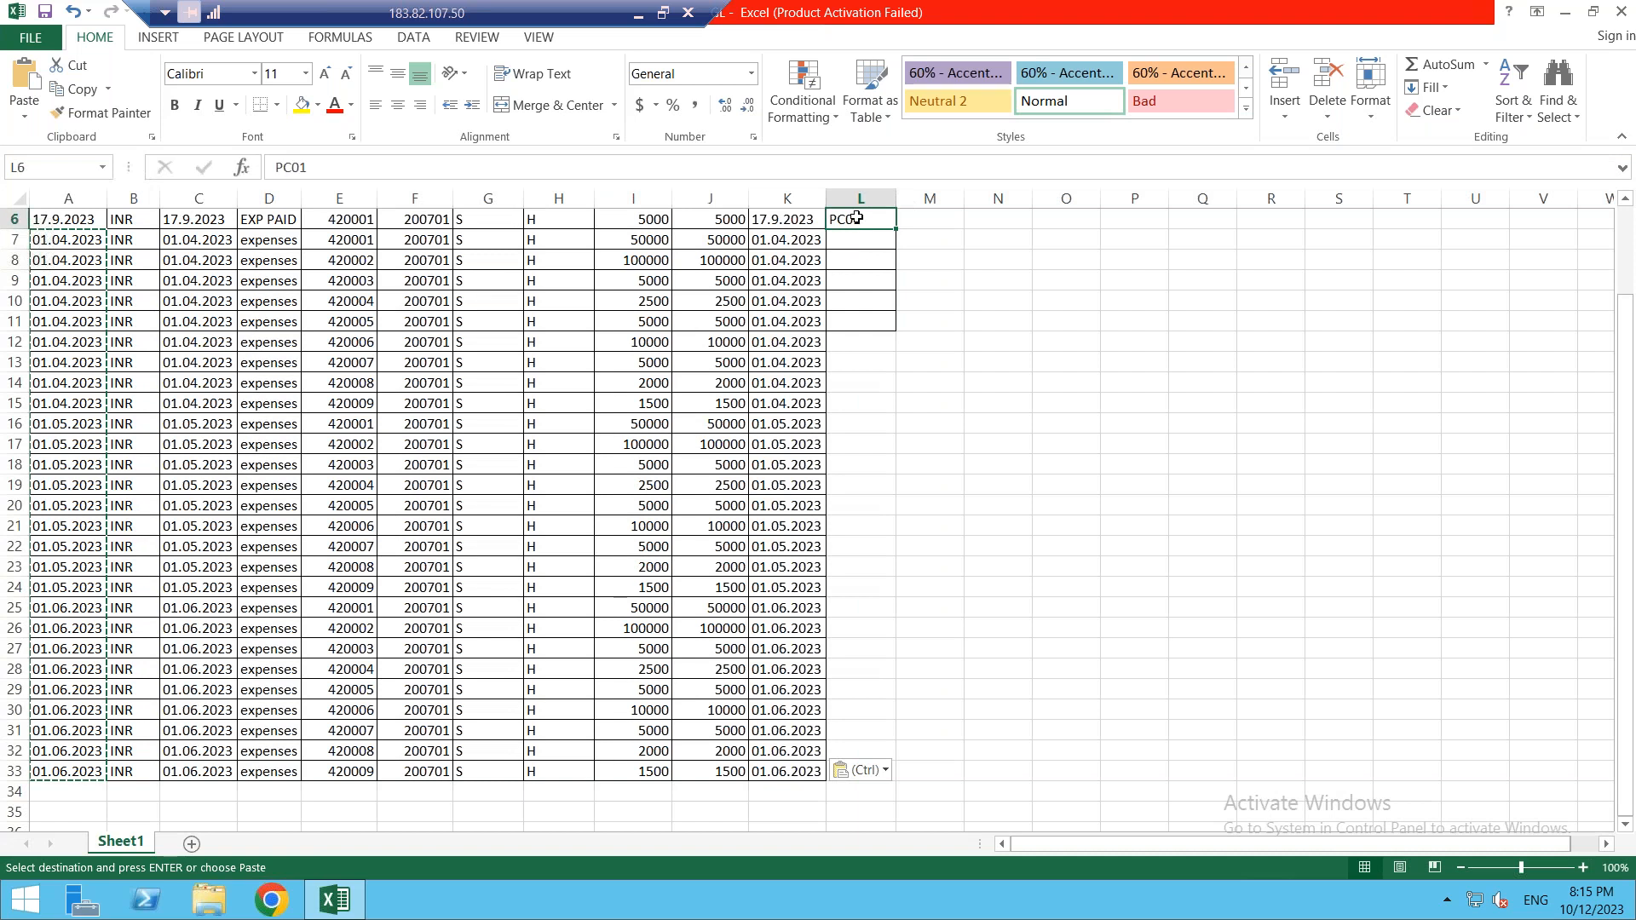
{"action": "key", "text": "shift+Down"}
{"action": "key", "text": "shift+Down"}
{"action": "key", "text": "shift+Down"}
{"action": "key", "text": "shift+Down"}
{"action": "key", "text": "shift+Down"}
{"action": "key", "text": "shift+Down"}
{"action": "key", "text": "shift+Down"}
{"action": "key", "text": "shift+Down"}
{"action": "key", "text": "shift+Down"}
{"action": "key", "text": "shift+Down"}
{"action": "key", "text": "shift+Down"}
{"action": "key", "text": "shift+Down"}
{"action": "key", "text": "shift+Down"}
{"action": "key", "text": "shift+Down"}
{"action": "key", "text": "shift+Down"}
{"action": "key", "text": "shift+Down"}
{"action": "key", "text": "shift+Down"}
{"action": "key", "text": "shift+Down"}
{"action": "key", "text": "shift+Down"}
{"action": "key", "text": "shift+Down"}
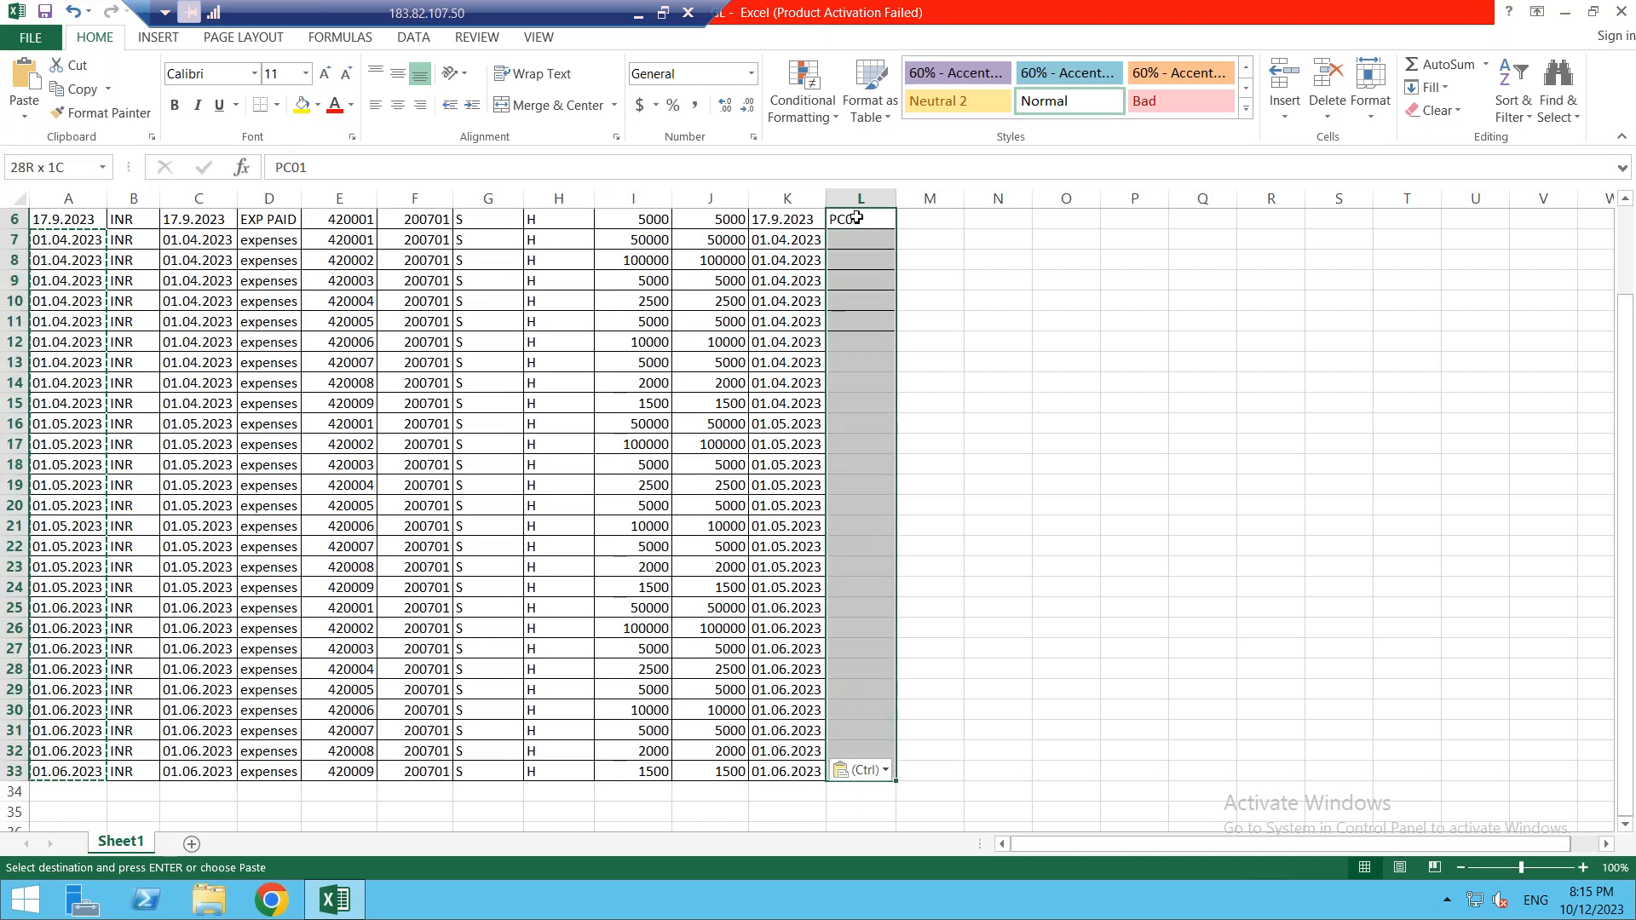
{"action": "key", "text": "ctrl+d"}
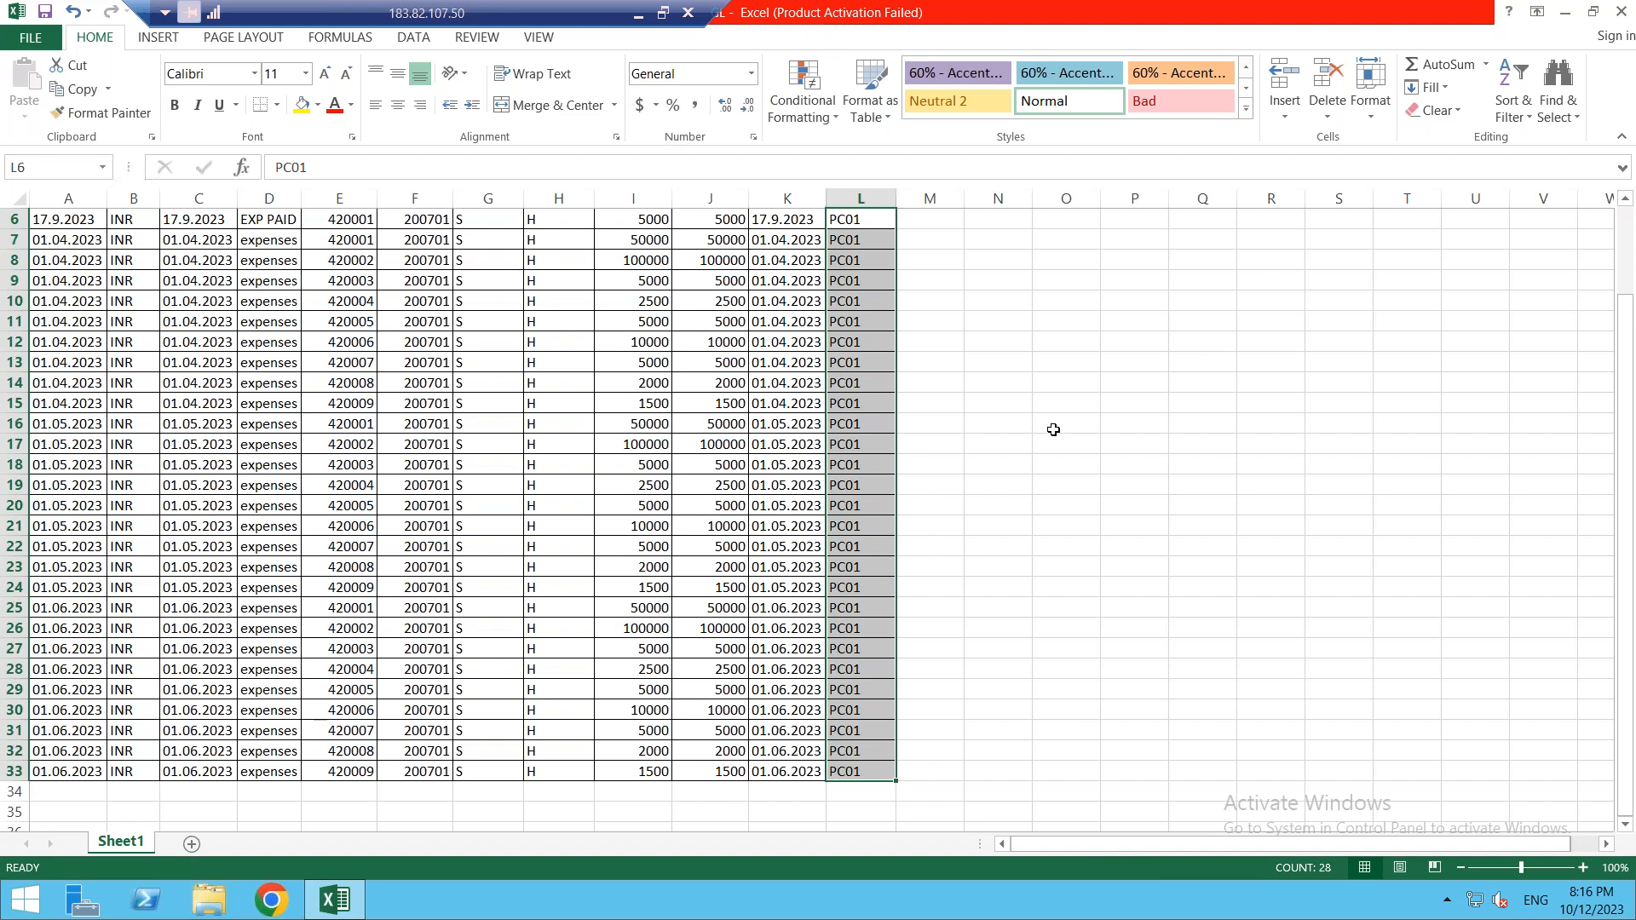
{"action": "left_click", "coordinate": [1621, 12]}
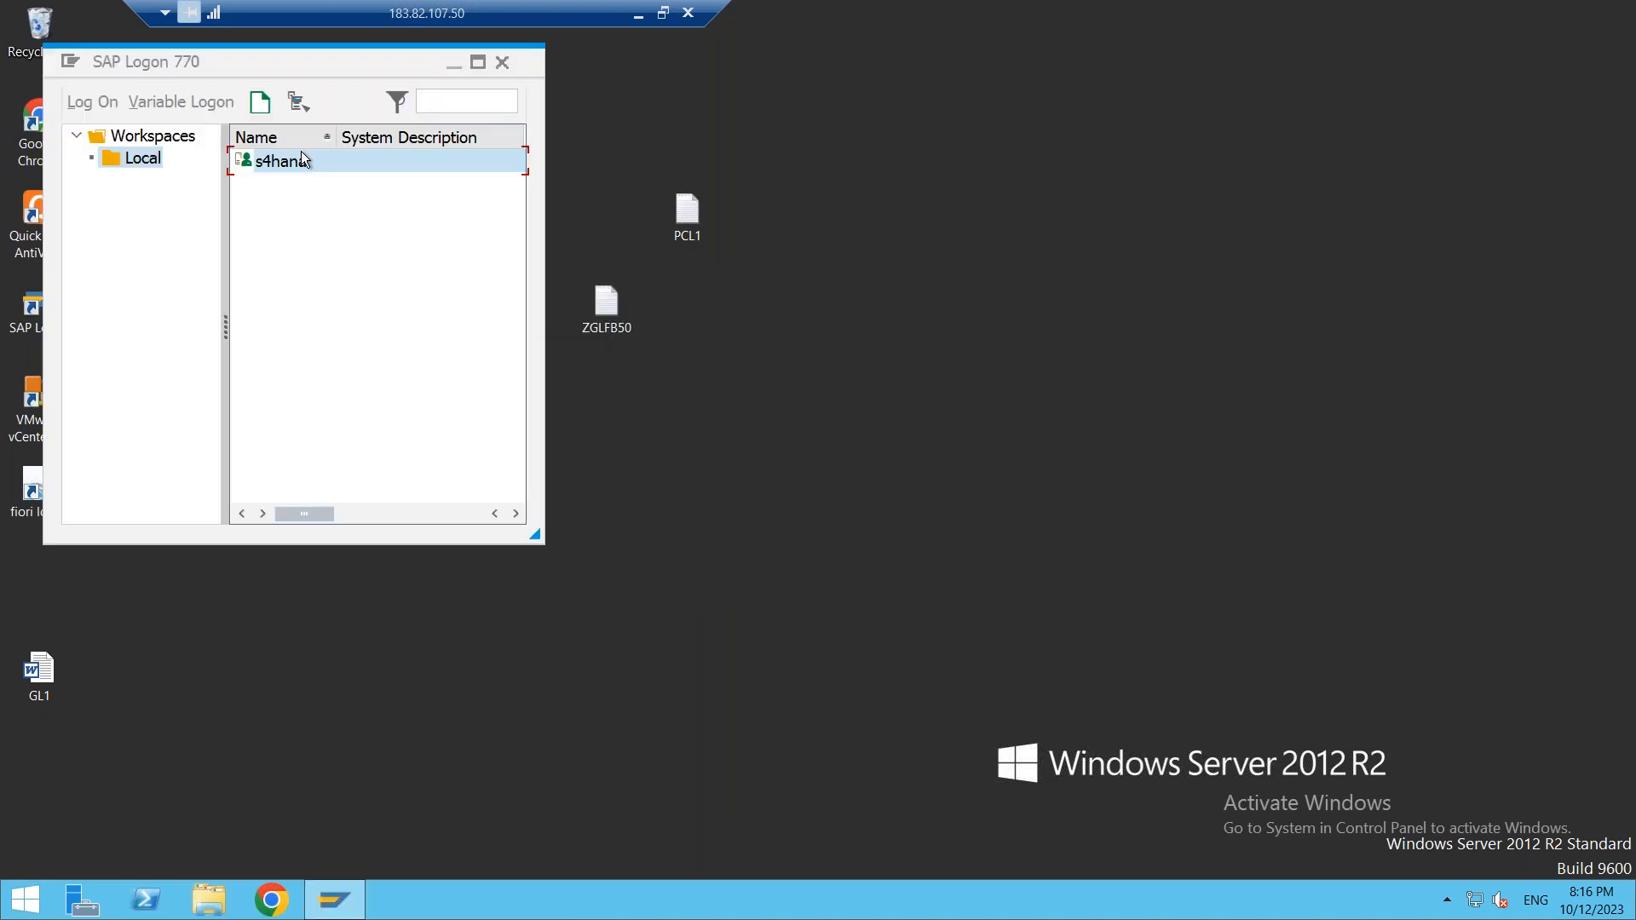
- Log on to the s4hana system, client 400, with the saved user name and password
{"action": "double_click", "coordinate": [282, 161]}
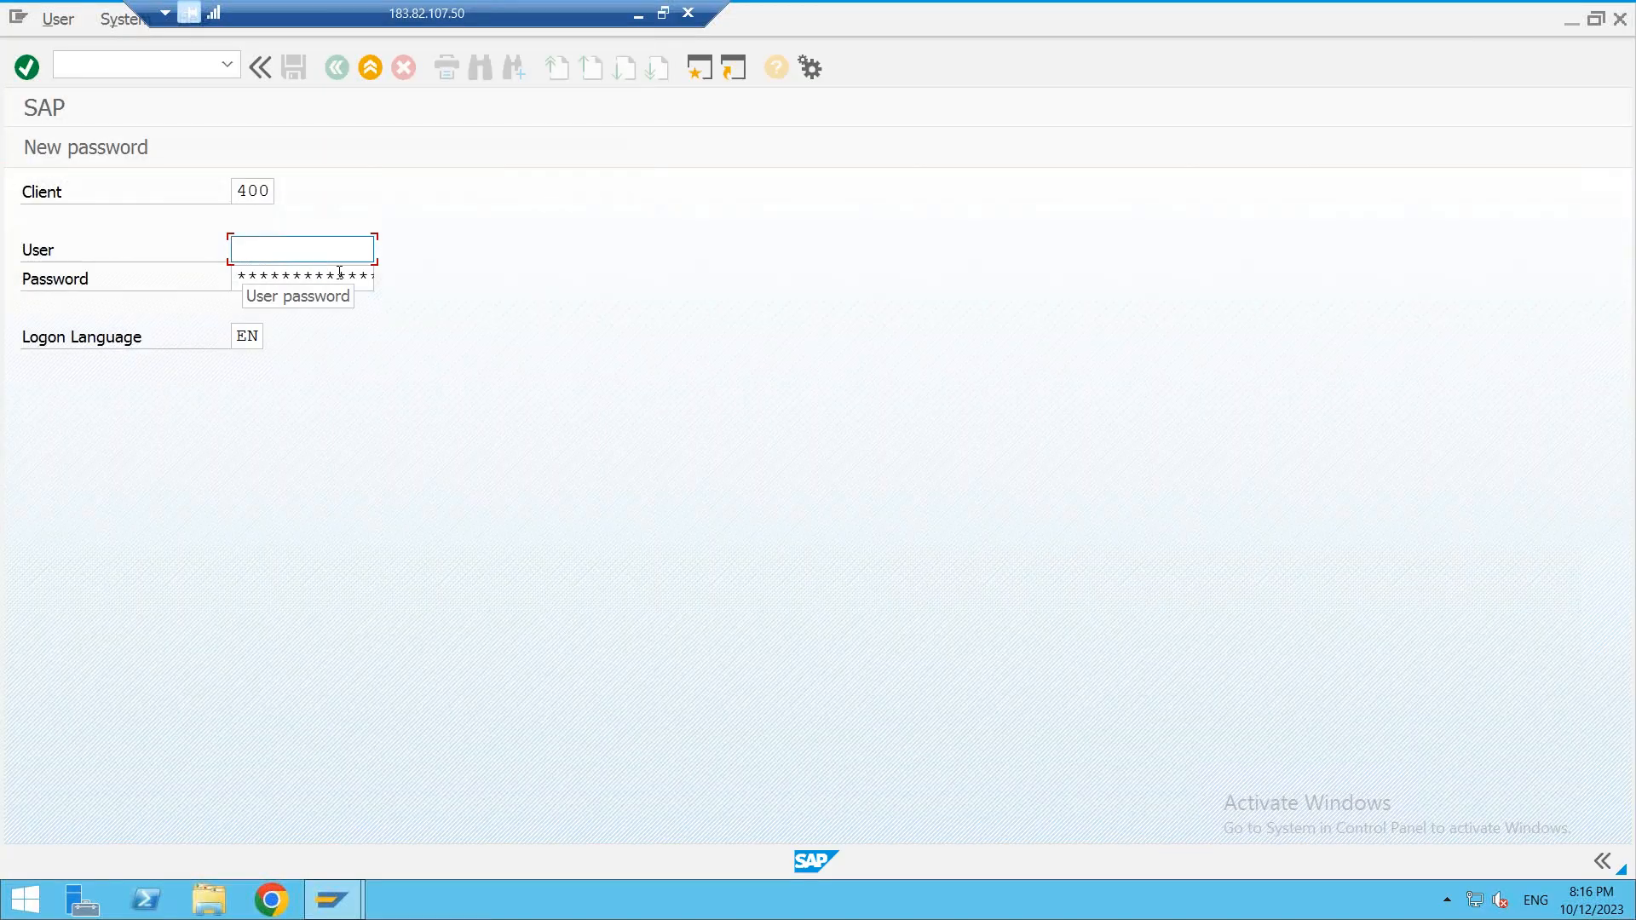
{"action": "type", "text": "s"}
{"action": "left_click", "coordinate": [335, 278]}
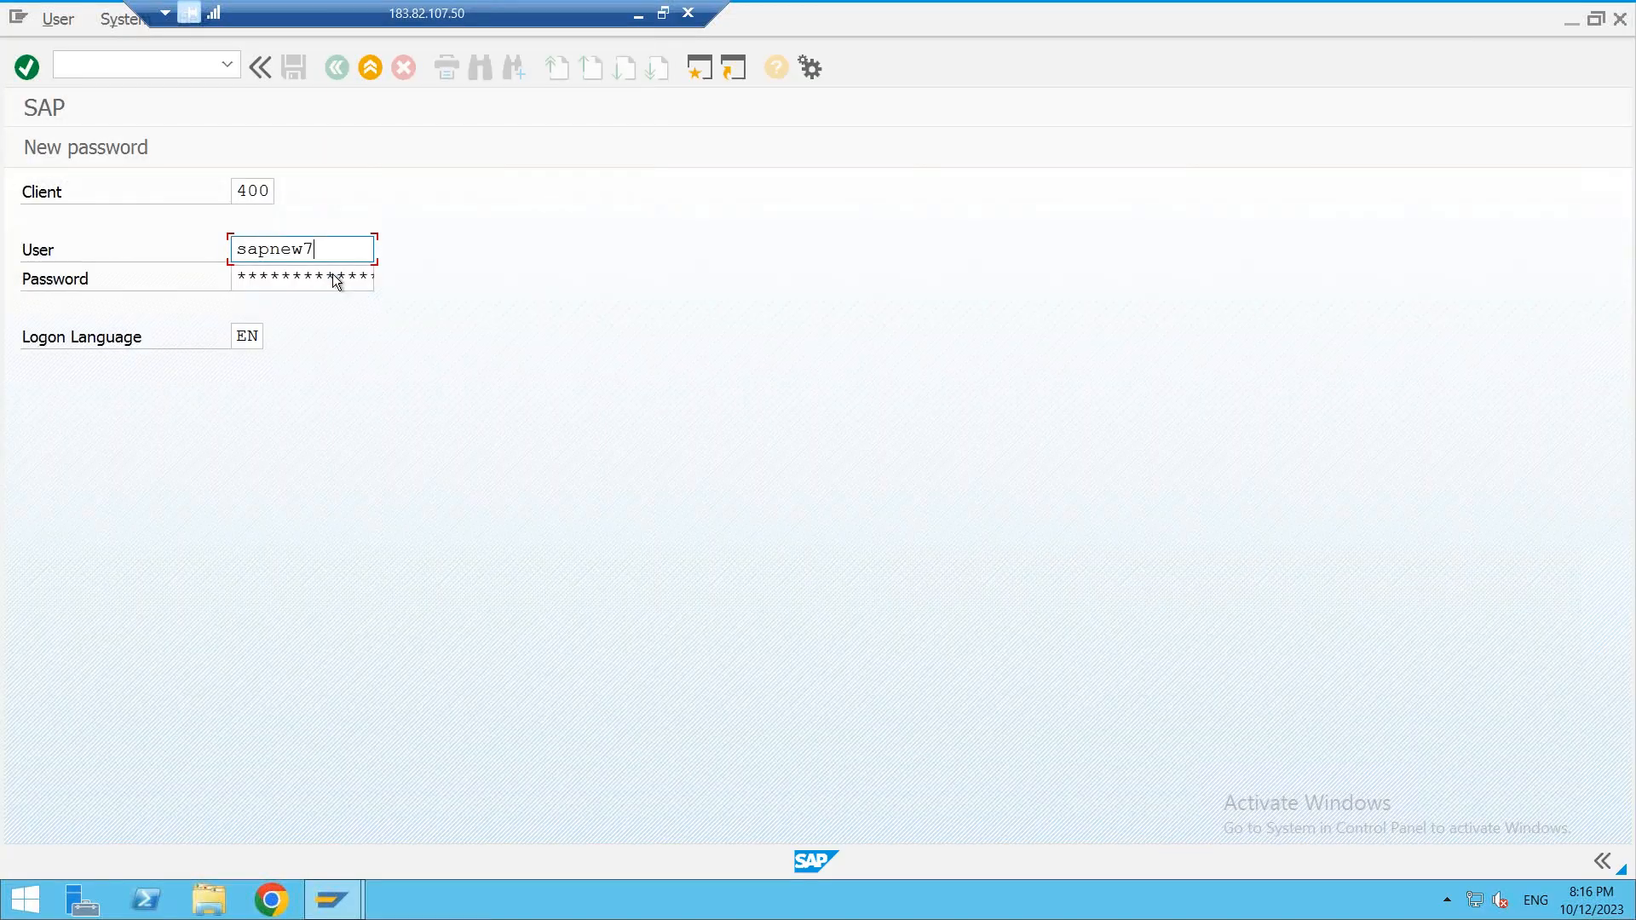
{"action": "type", "text": "we"}
{"action": "key", "text": "Tab"}
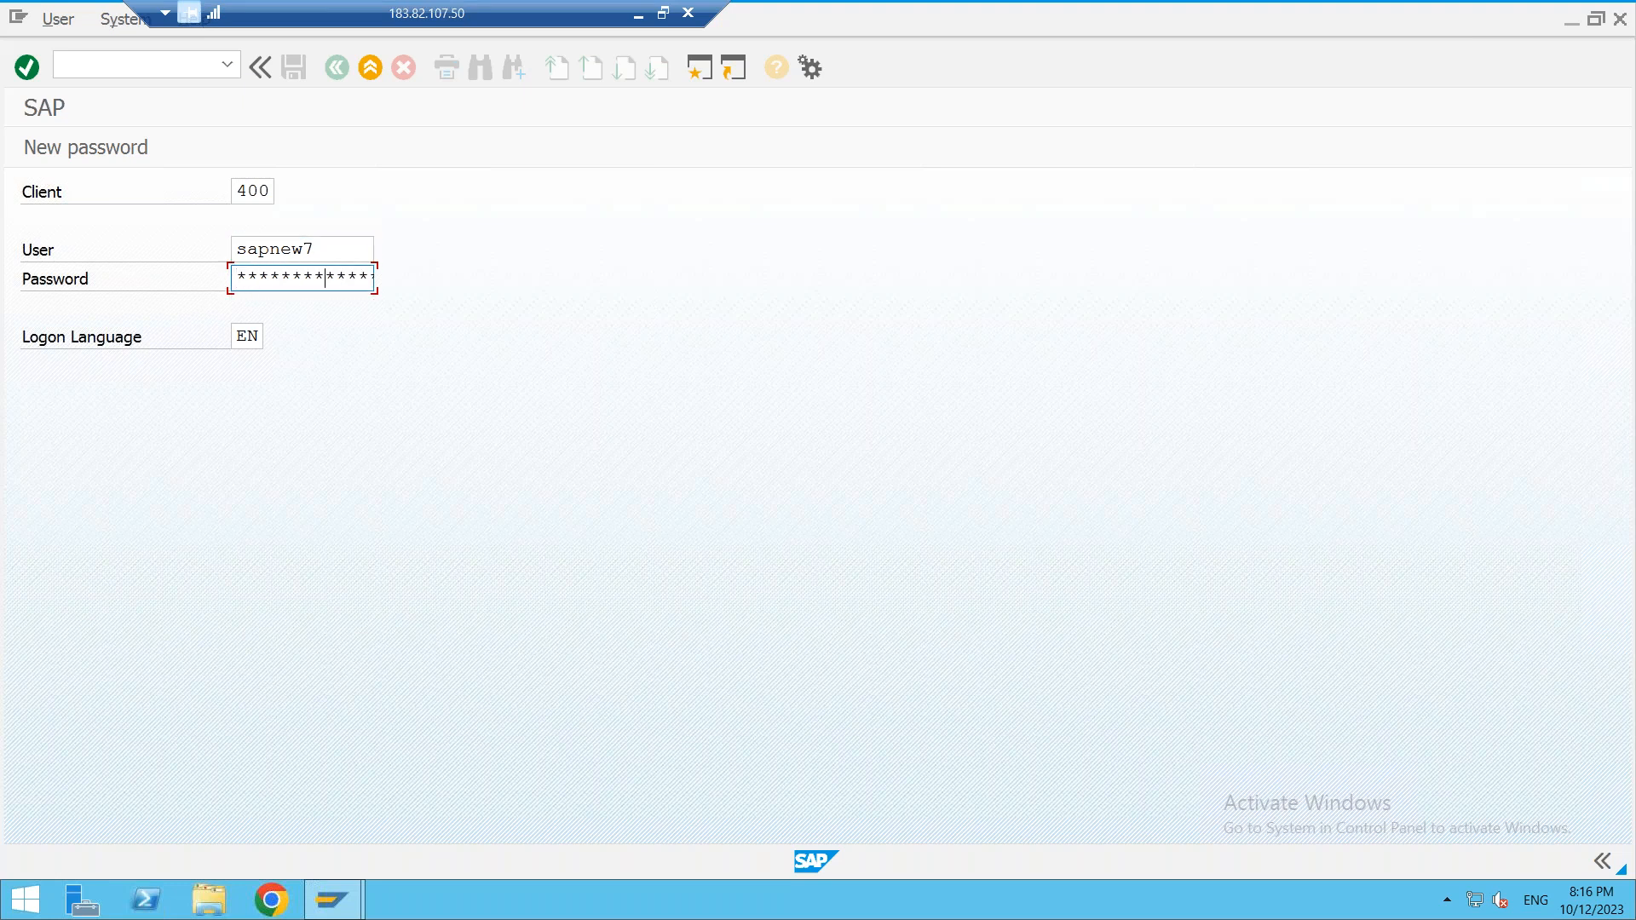
{"action": "key", "text": "Return"}
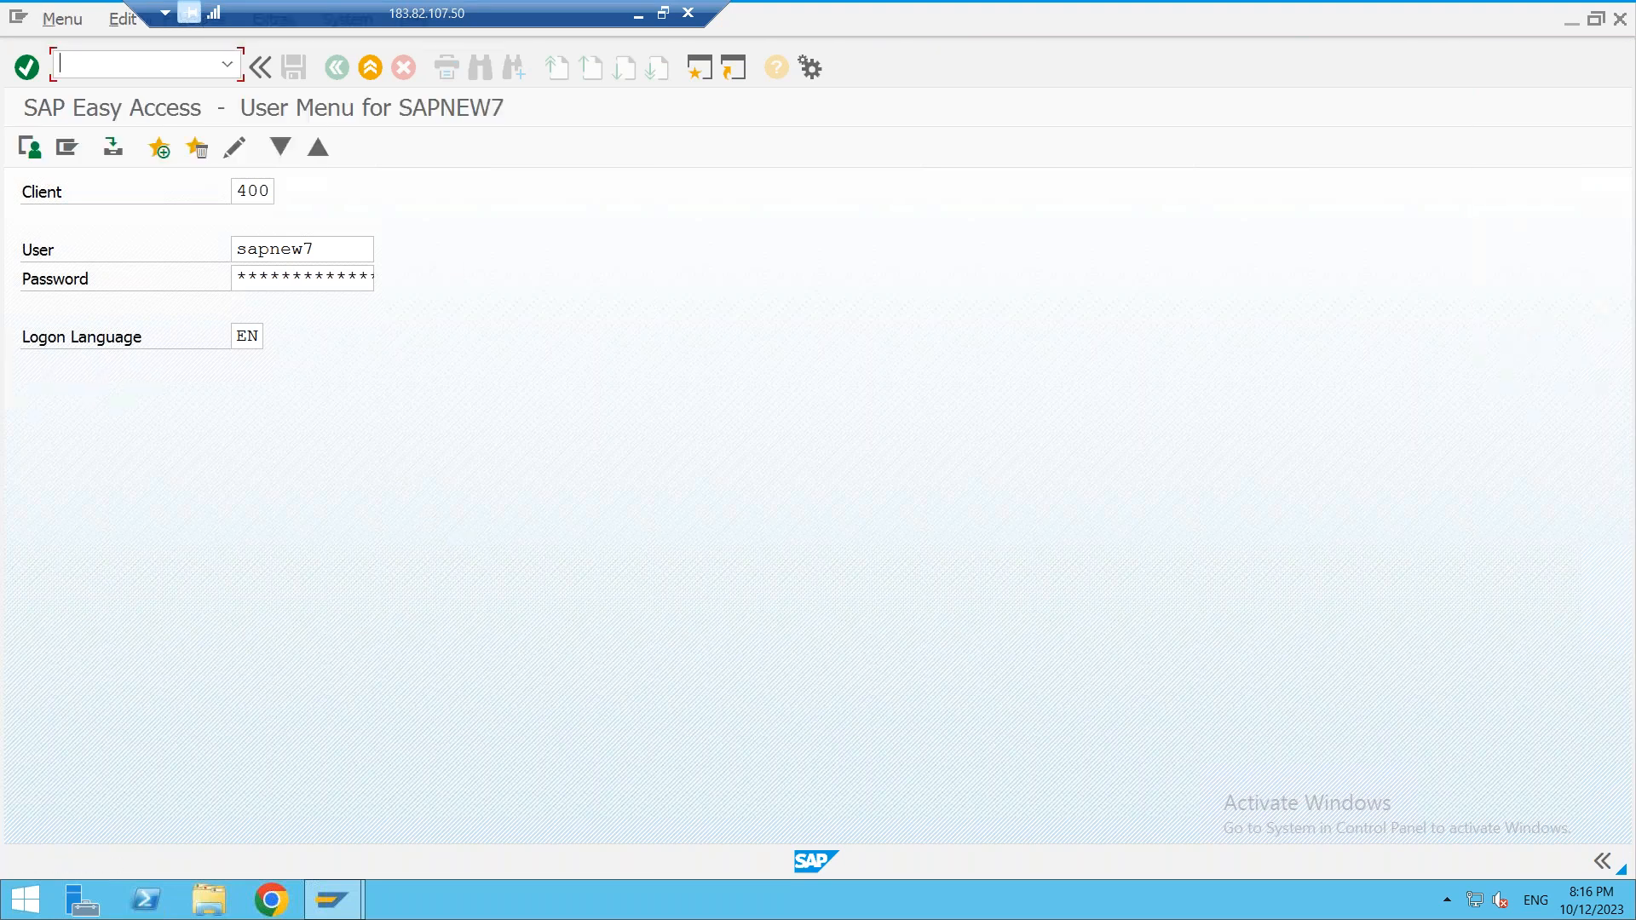
- In FS00, create account 420003 using 420002 SALARIES PAID as the template
{"action": "type", "text": "FS00"}
{"action": "key", "text": "Return"}
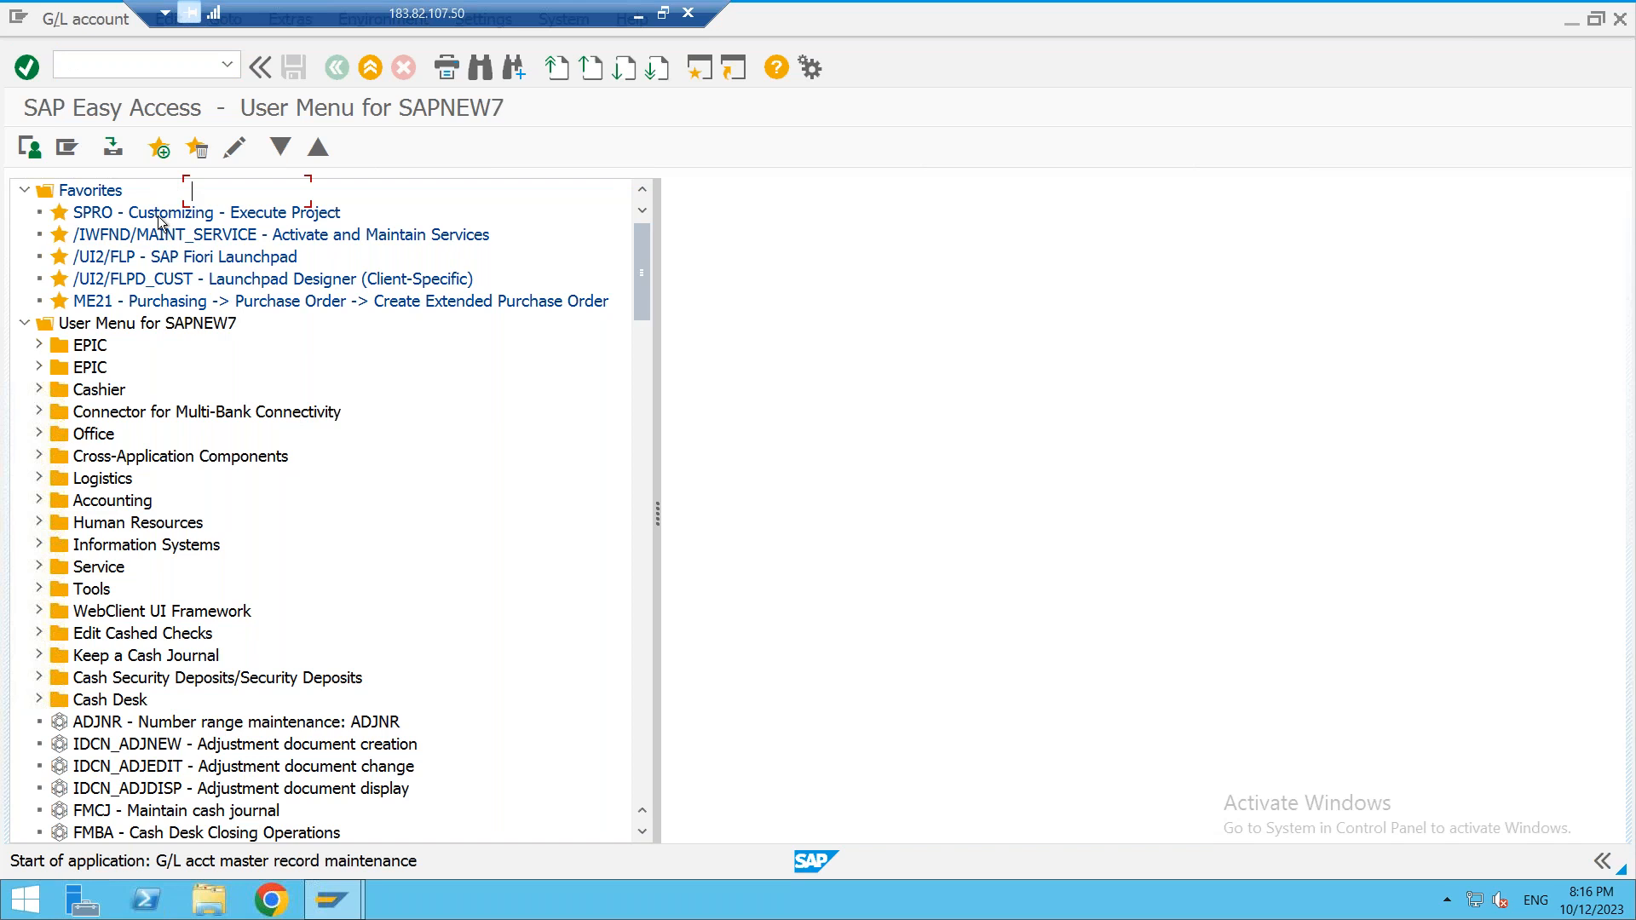
{"action": "left_click", "coordinate": [24, 267]}
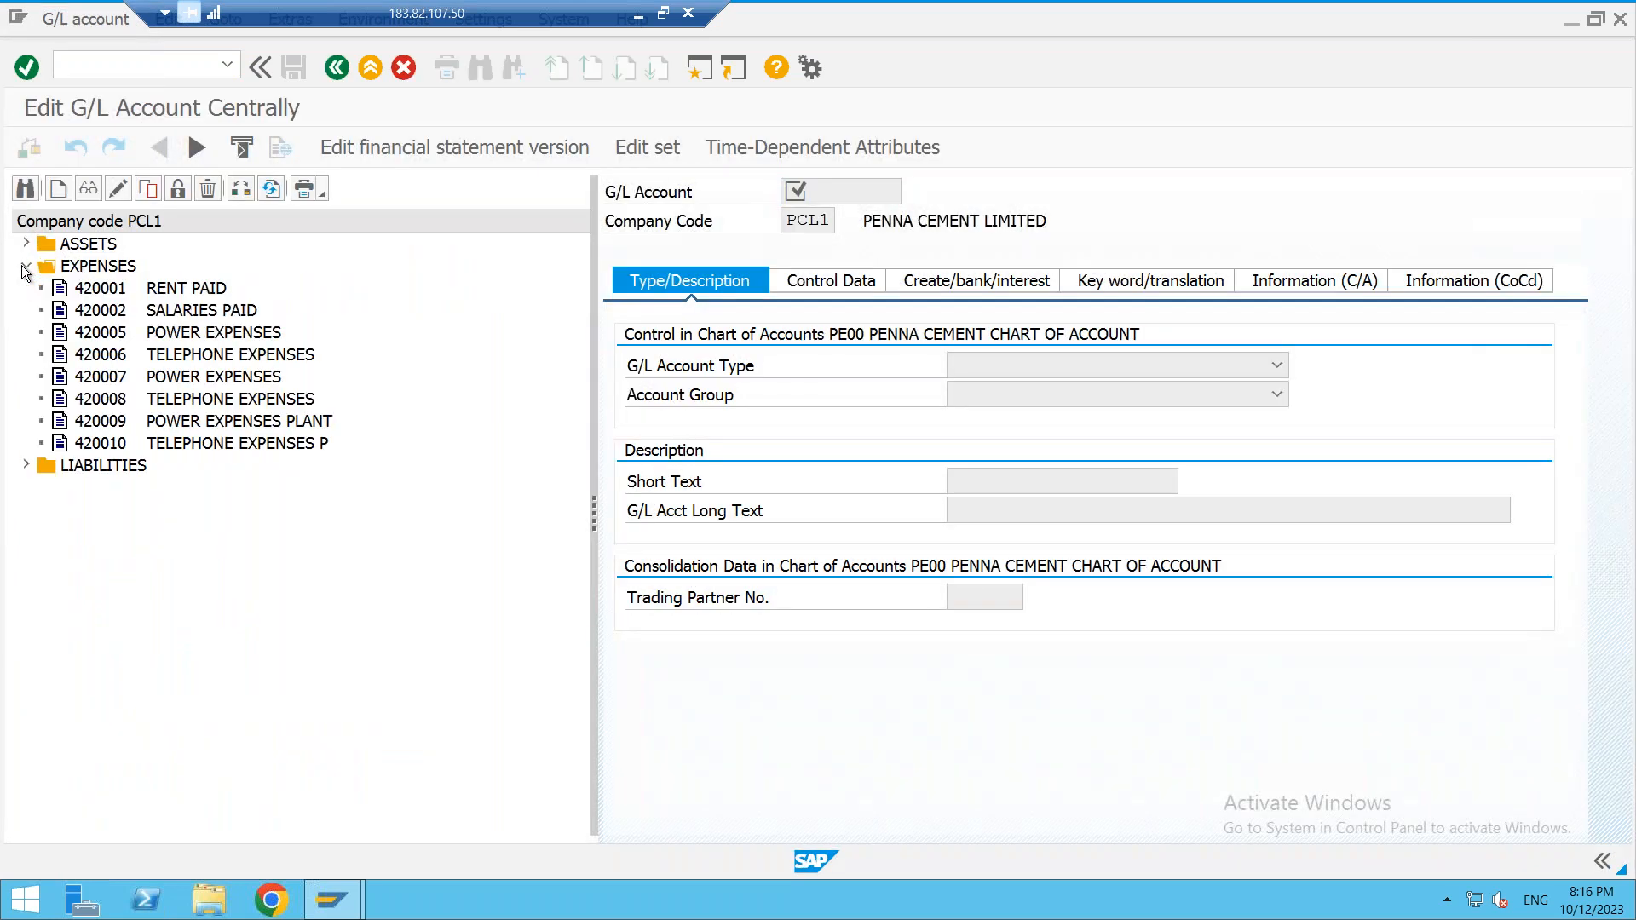
{"action": "left_click", "coordinate": [110, 294]}
{"action": "left_click", "coordinate": [122, 313]}
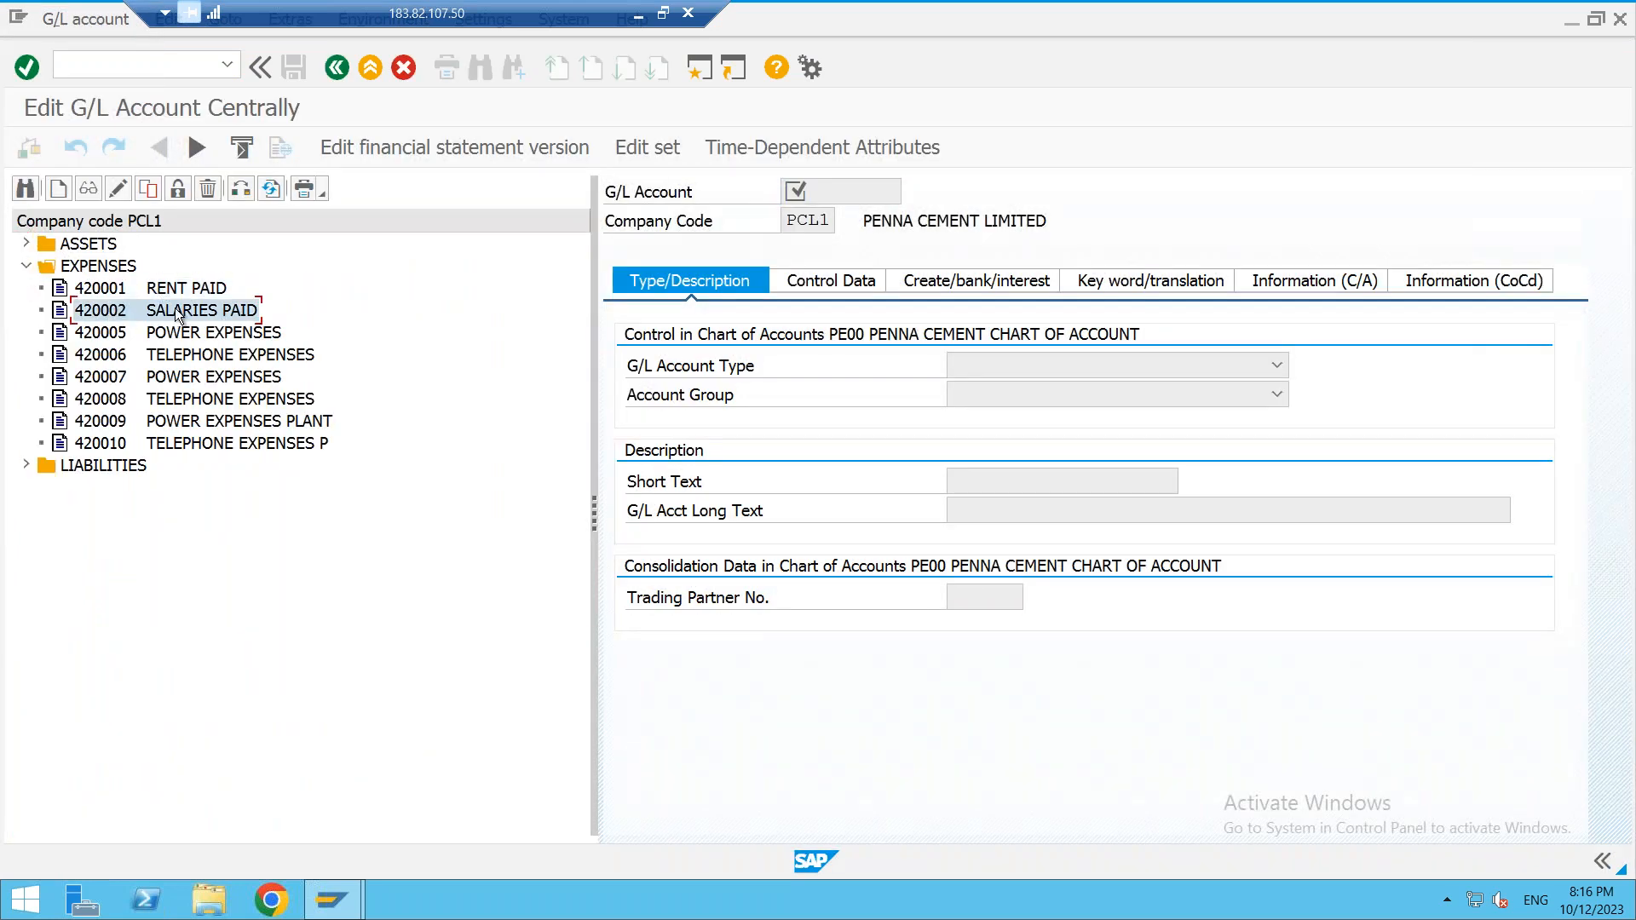
{"action": "left_click", "coordinate": [114, 336]}
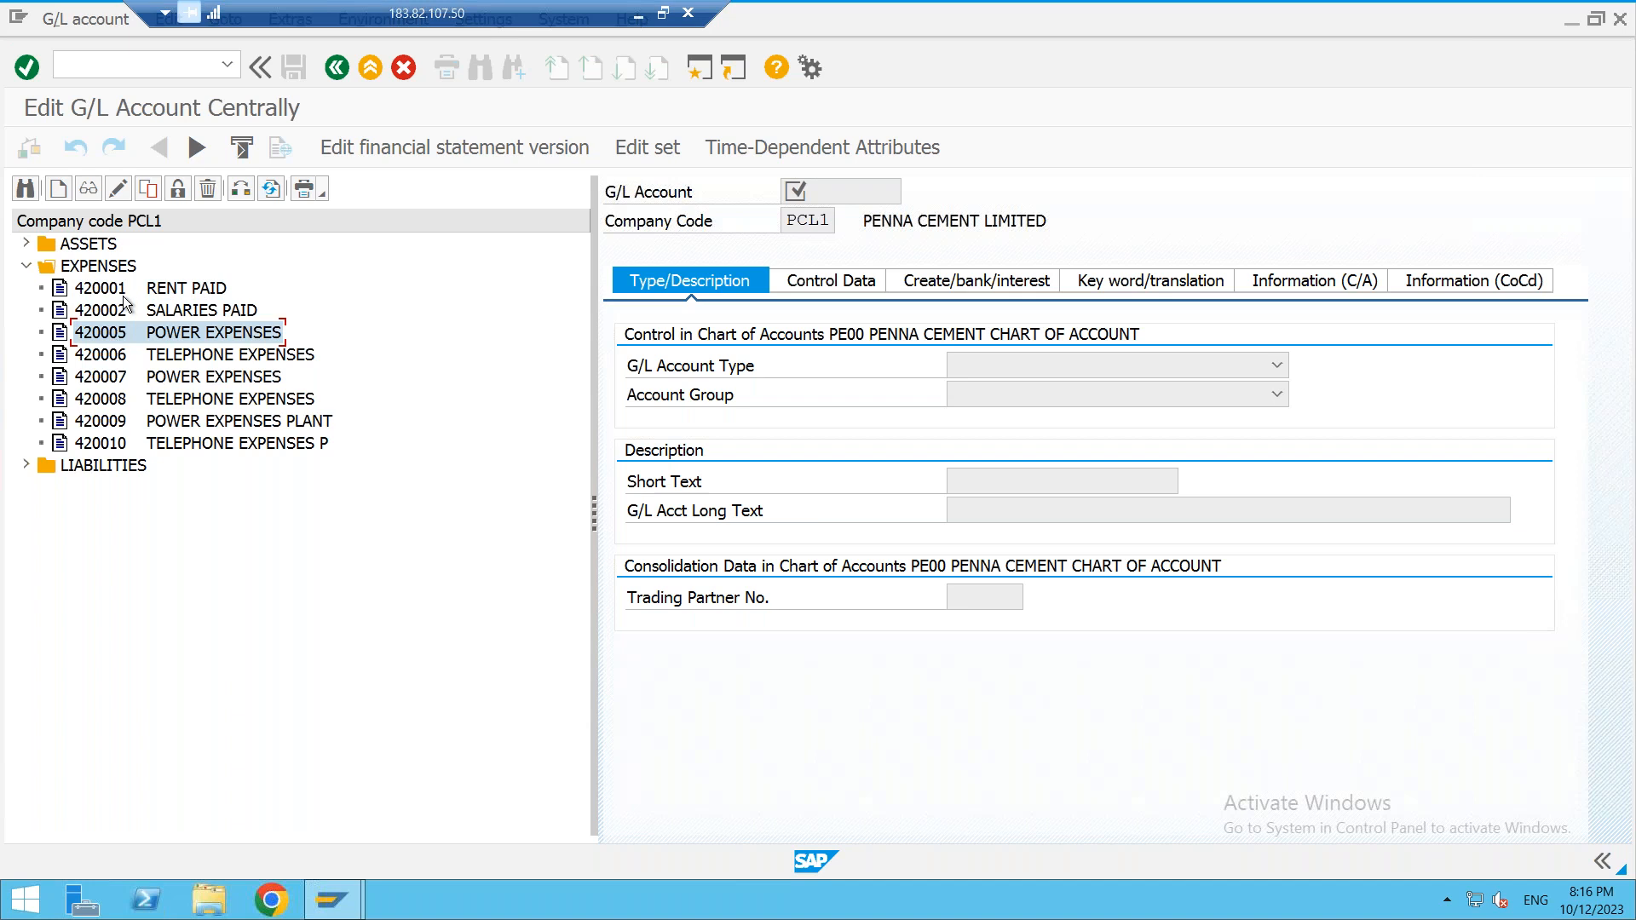
{"action": "left_click", "coordinate": [117, 315]}
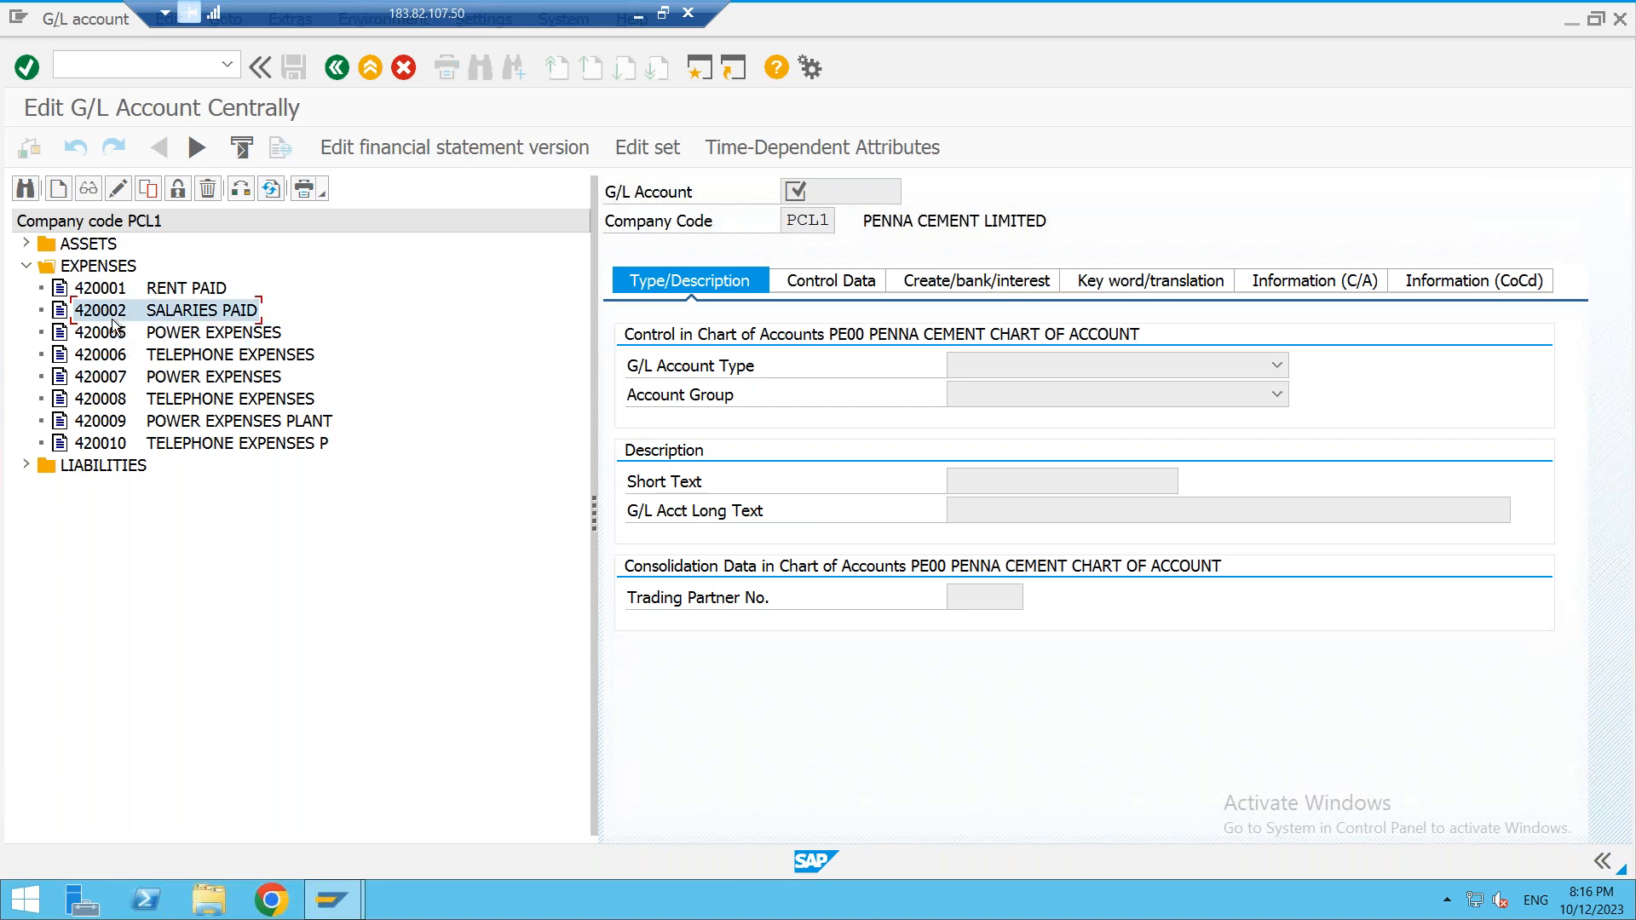
{"action": "left_click", "coordinate": [147, 190]}
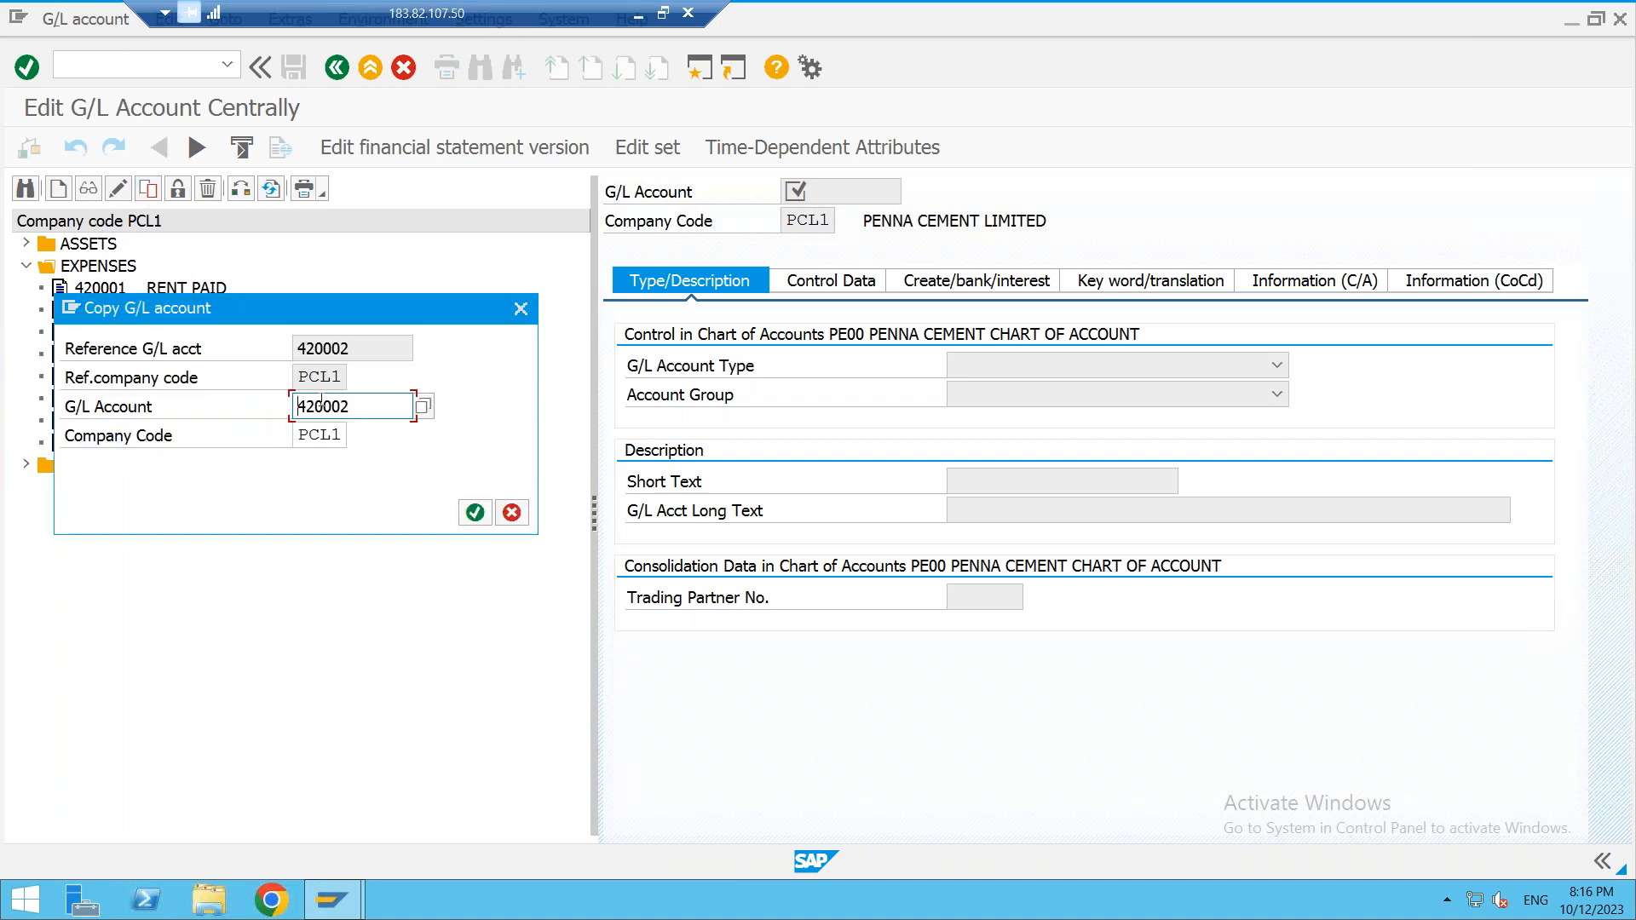
{"action": "key", "text": "BackSpace"}
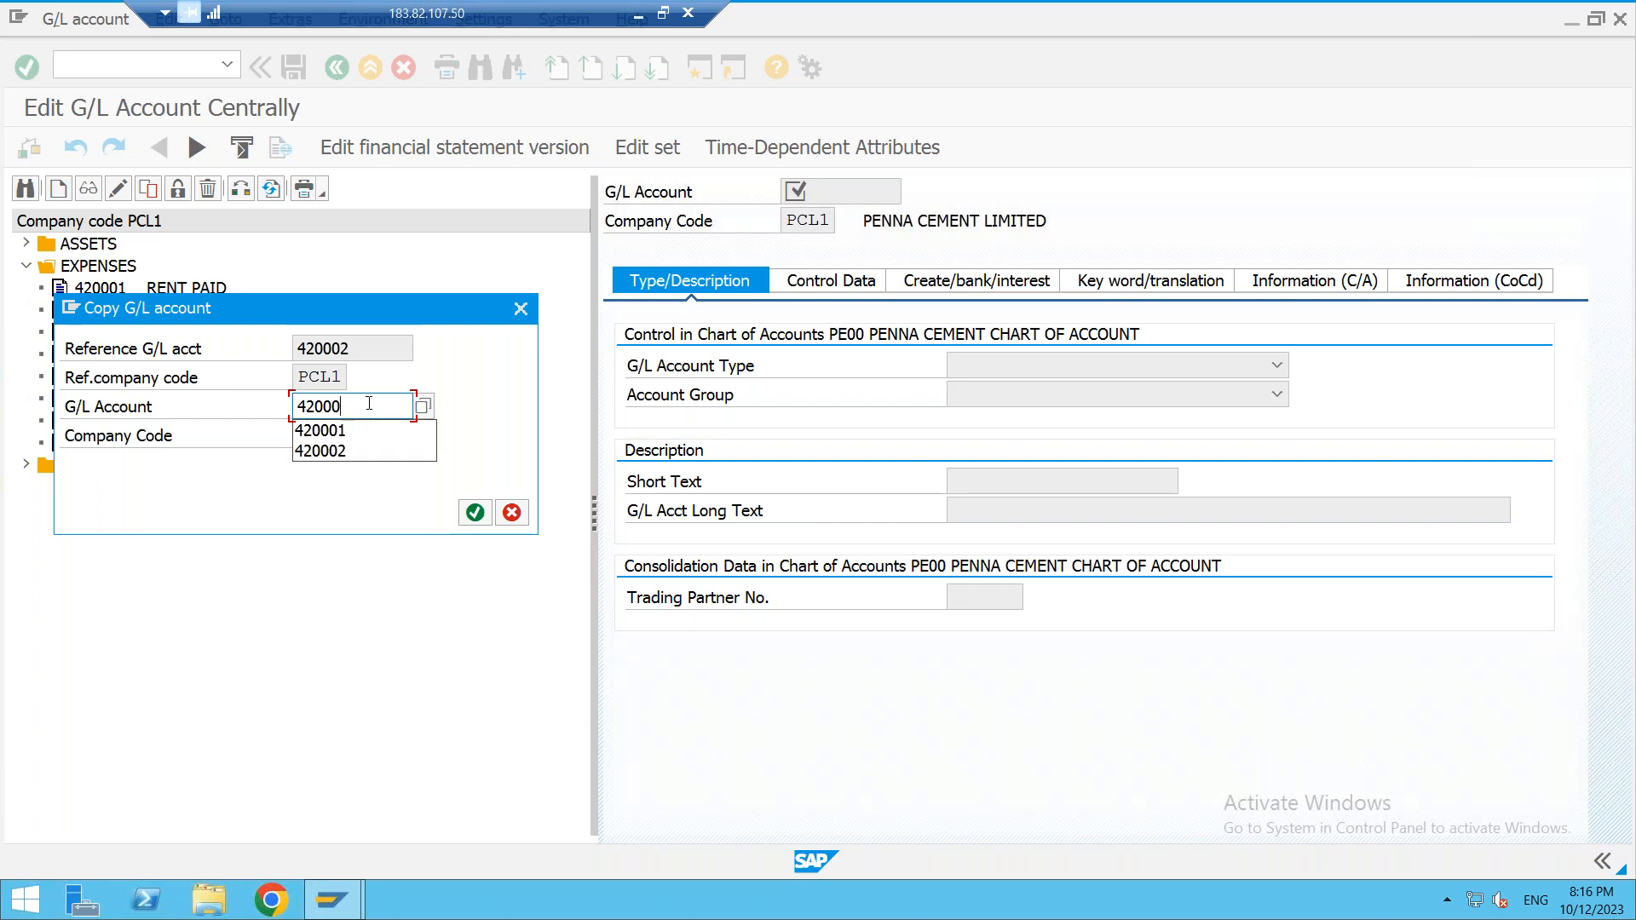
{"action": "type", "text": "3"}
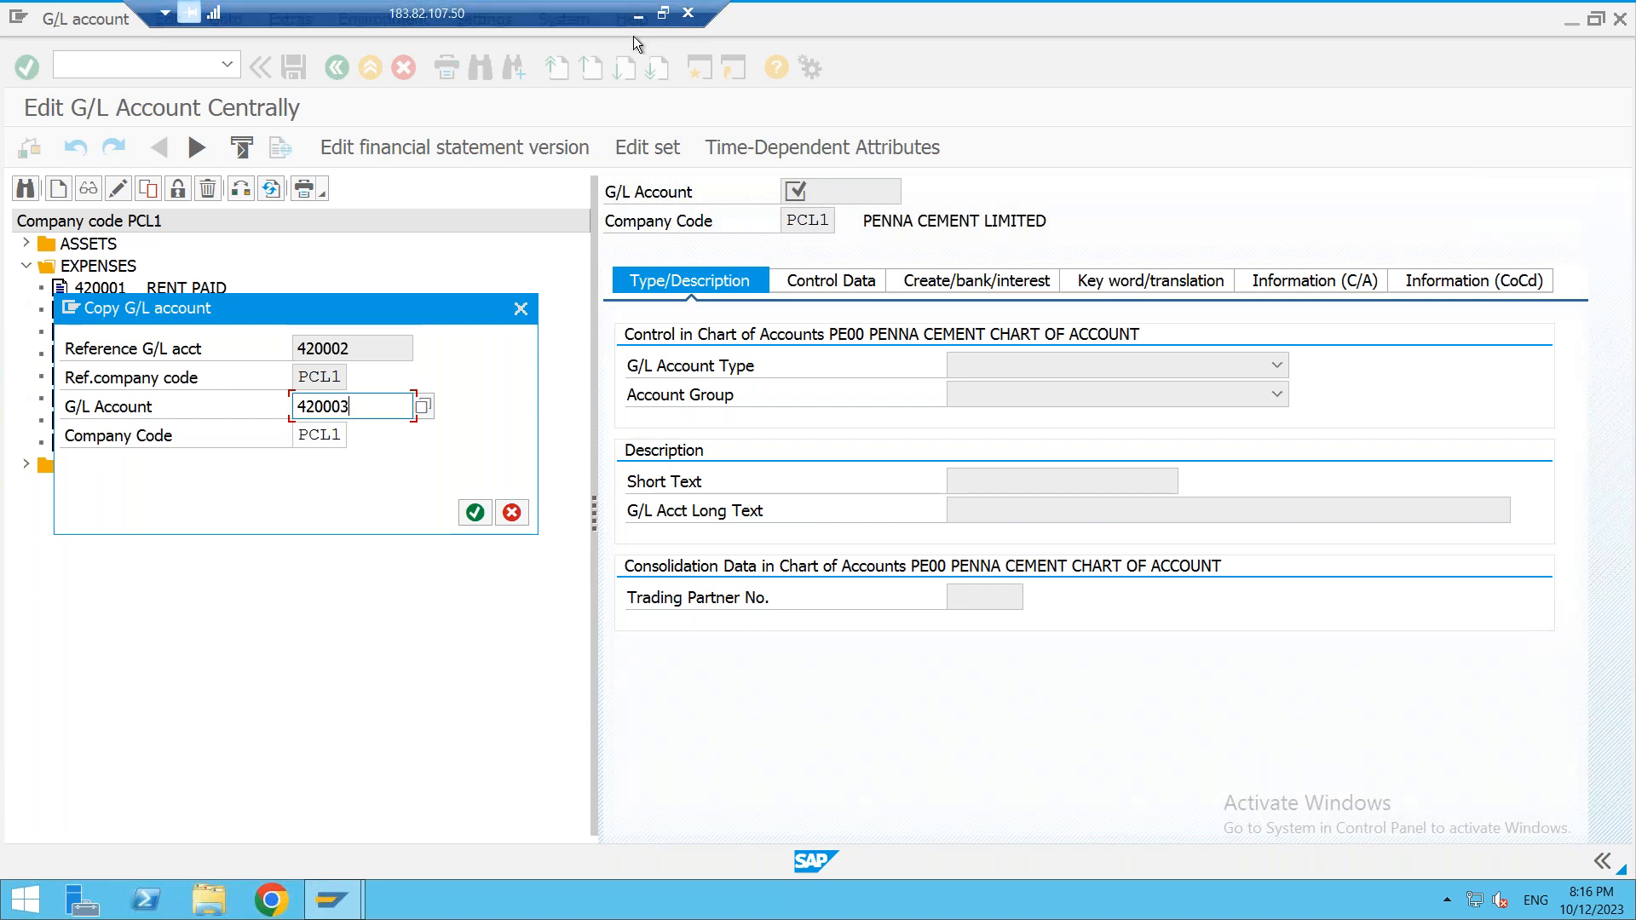
{"action": "left_click", "coordinate": [666, 16]}
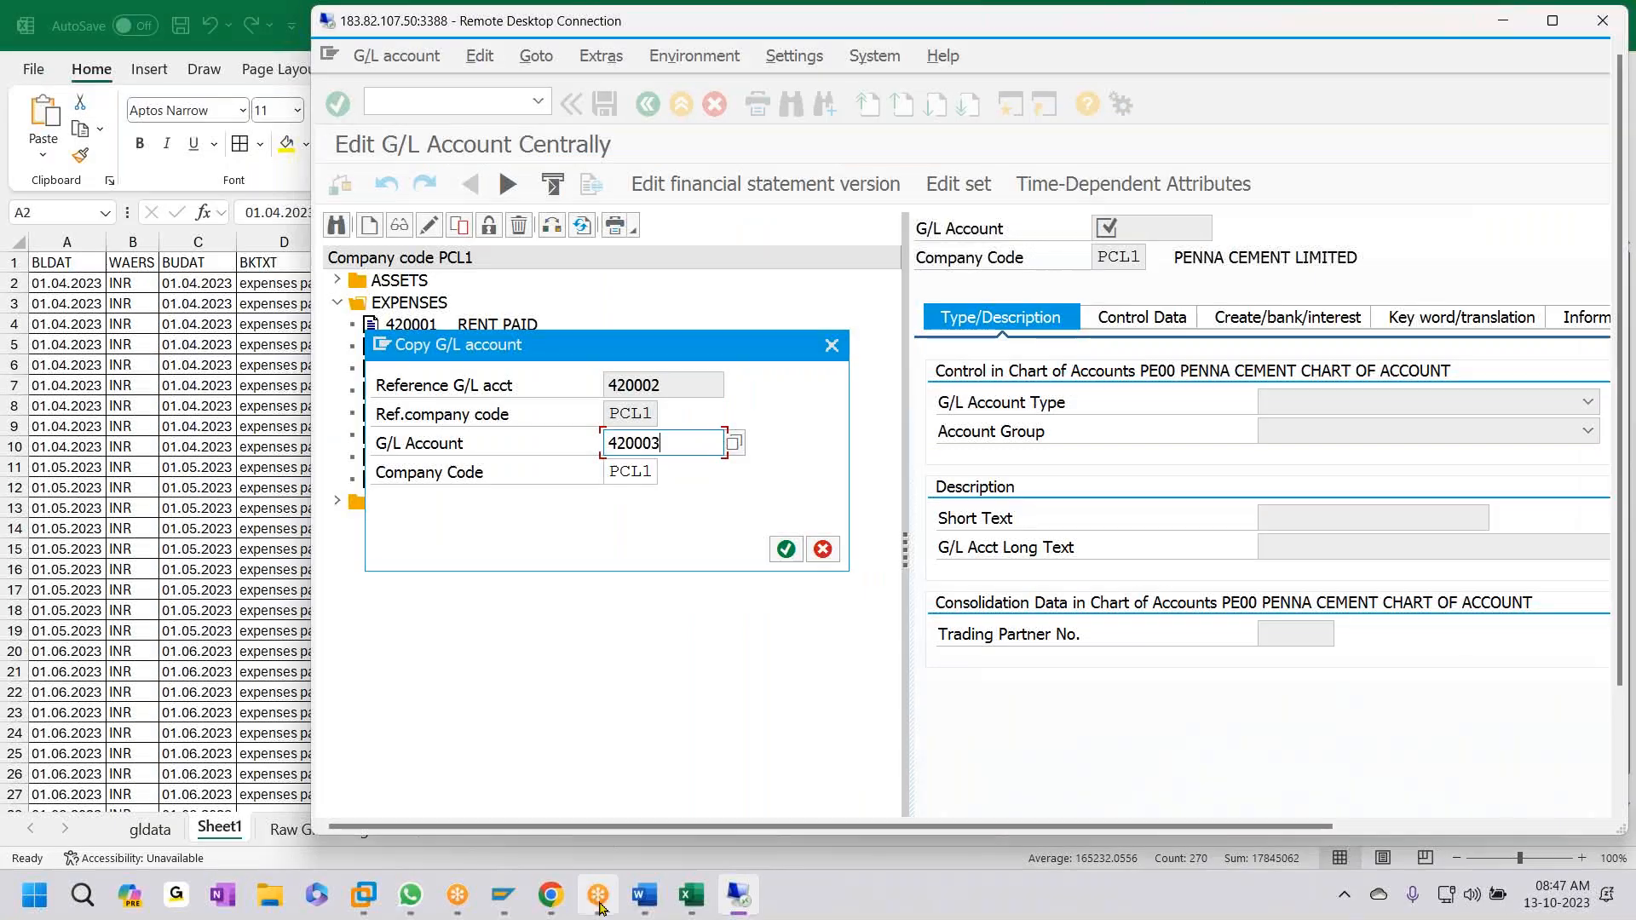
{"action": "left_click", "coordinate": [788, 548]}
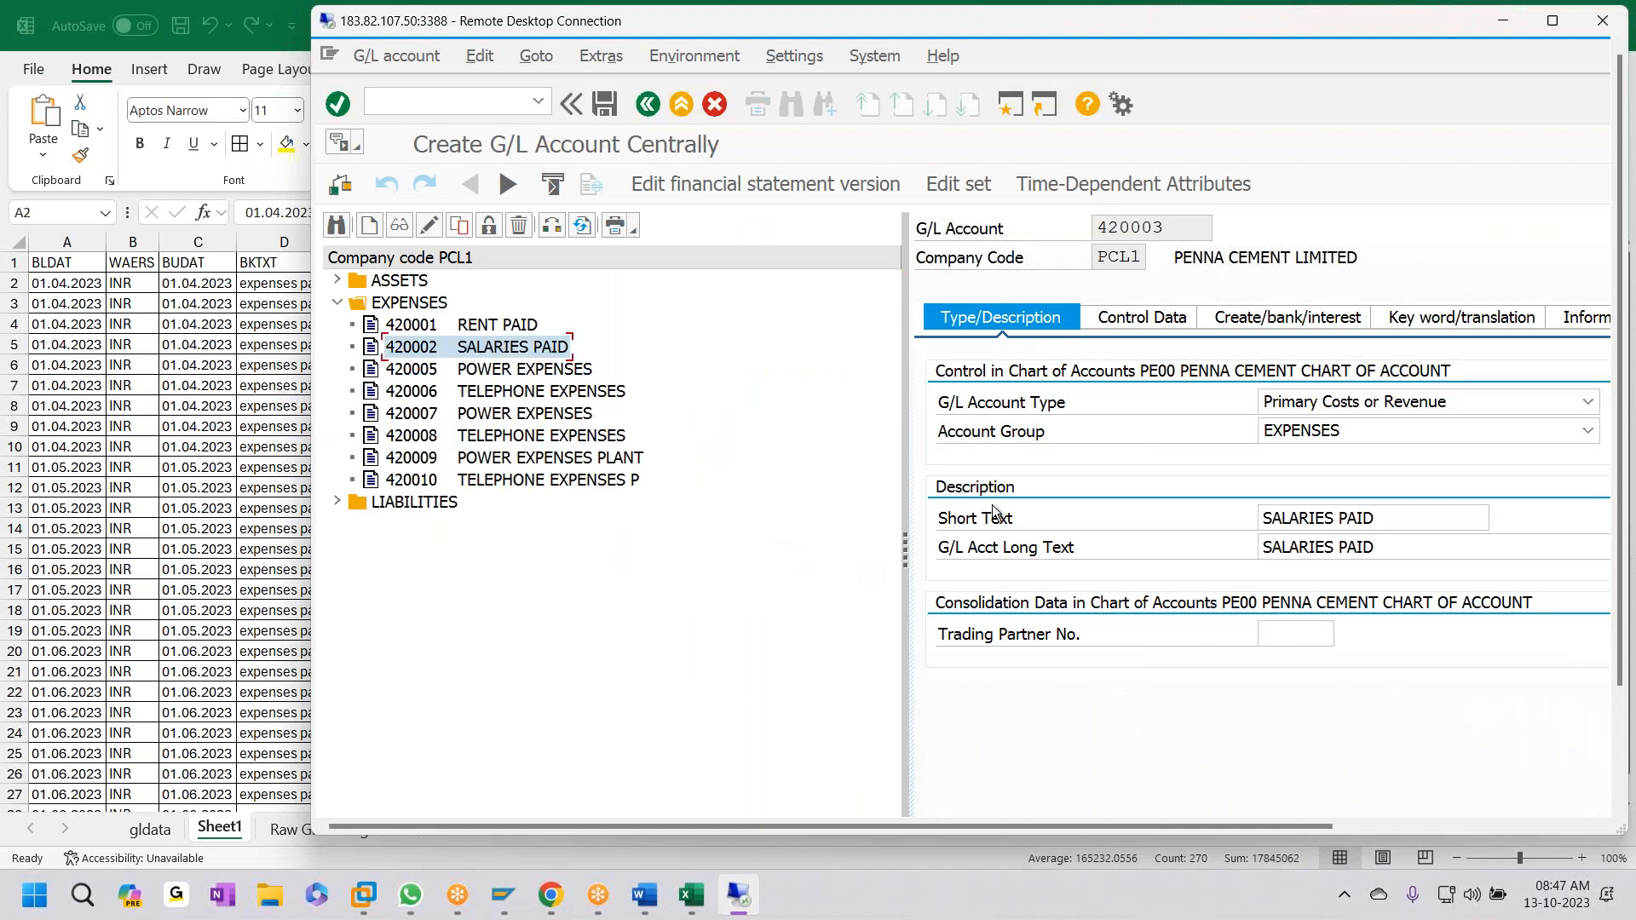
- Set the short and long text to POWER BILL PAID and save account 420003
{"action": "left_click_drag", "start_coordinate": [1386, 519], "coordinate": [675, 632]}
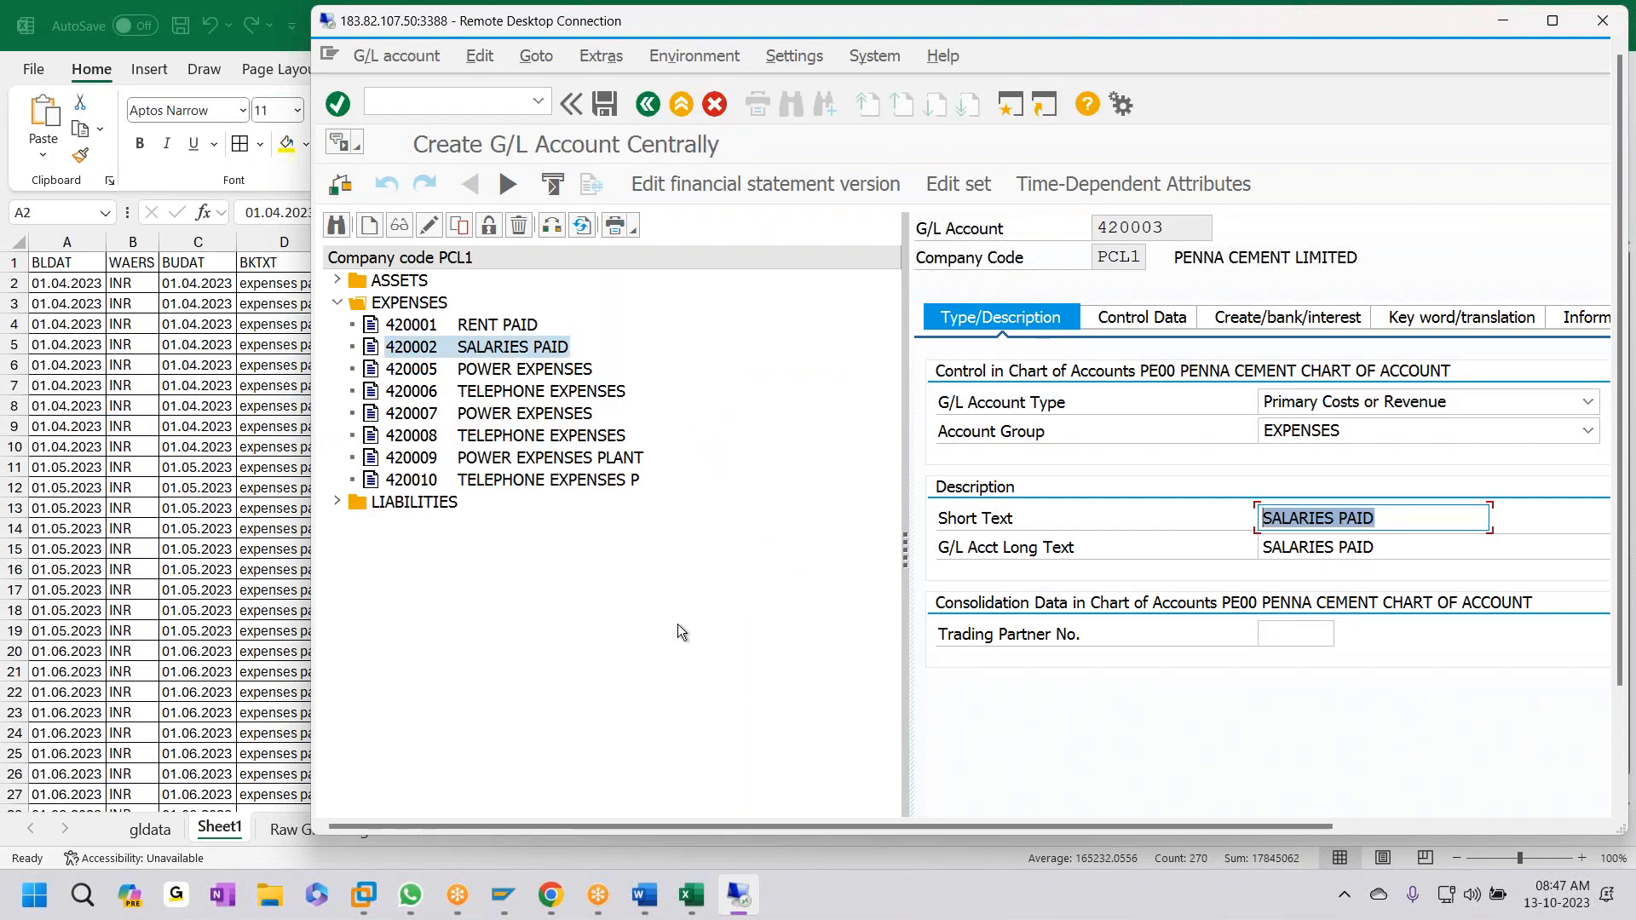
{"action": "type", "text": "POWER BILL"}
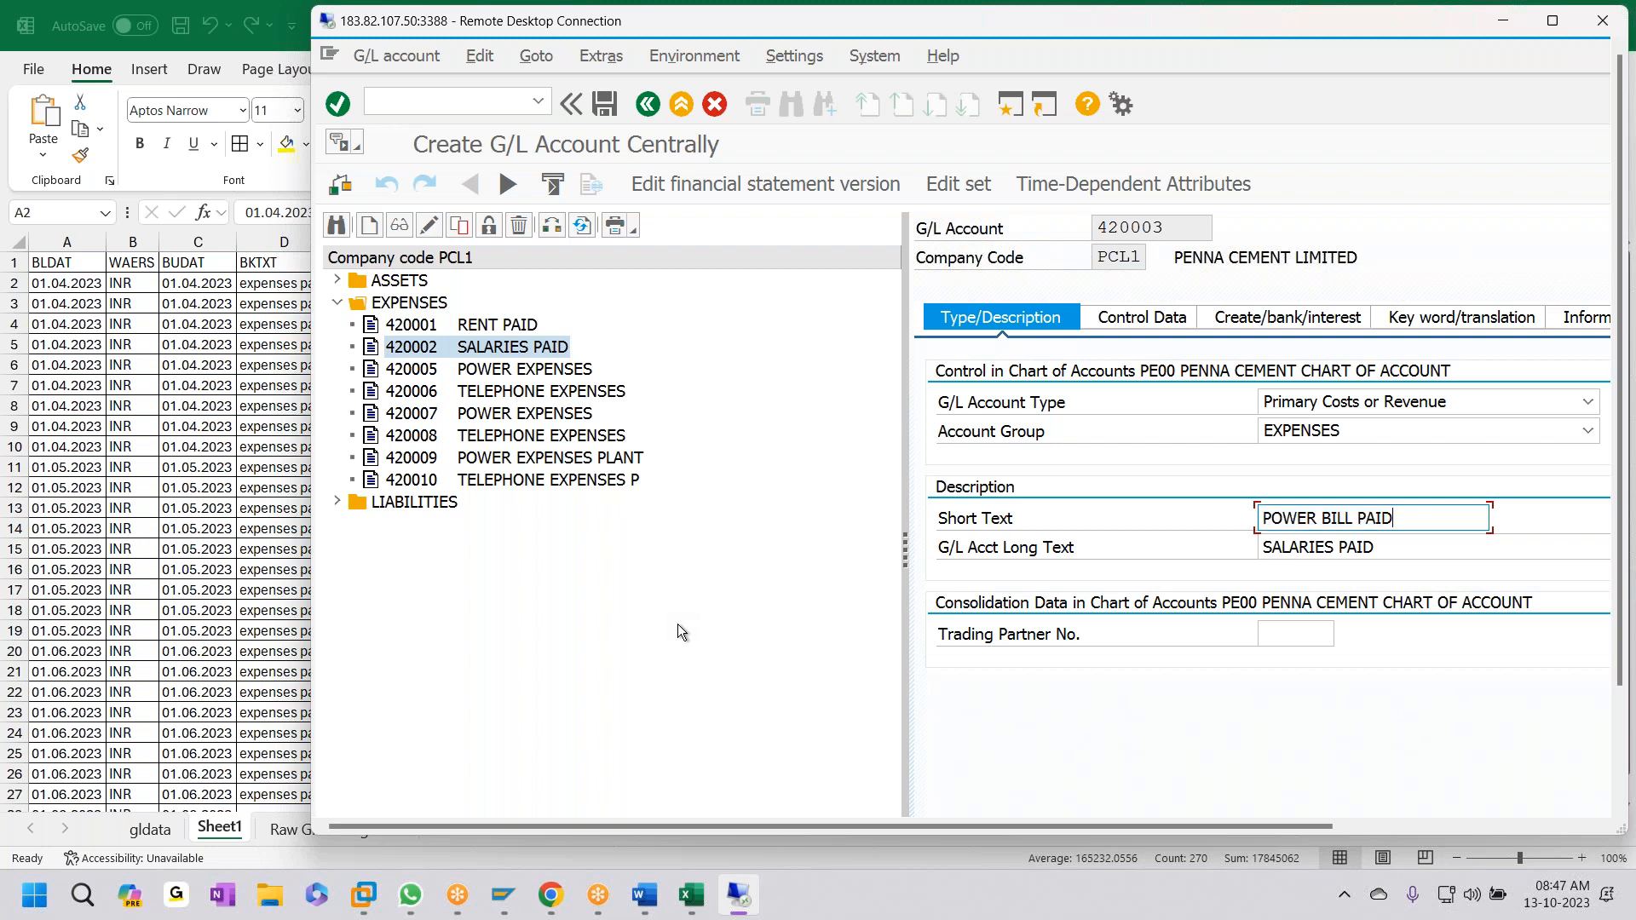
{"action": "key", "text": "Tab"}
{"action": "type", "text": "POWER BILL PAID"}
{"action": "key", "text": "ctrl+s"}
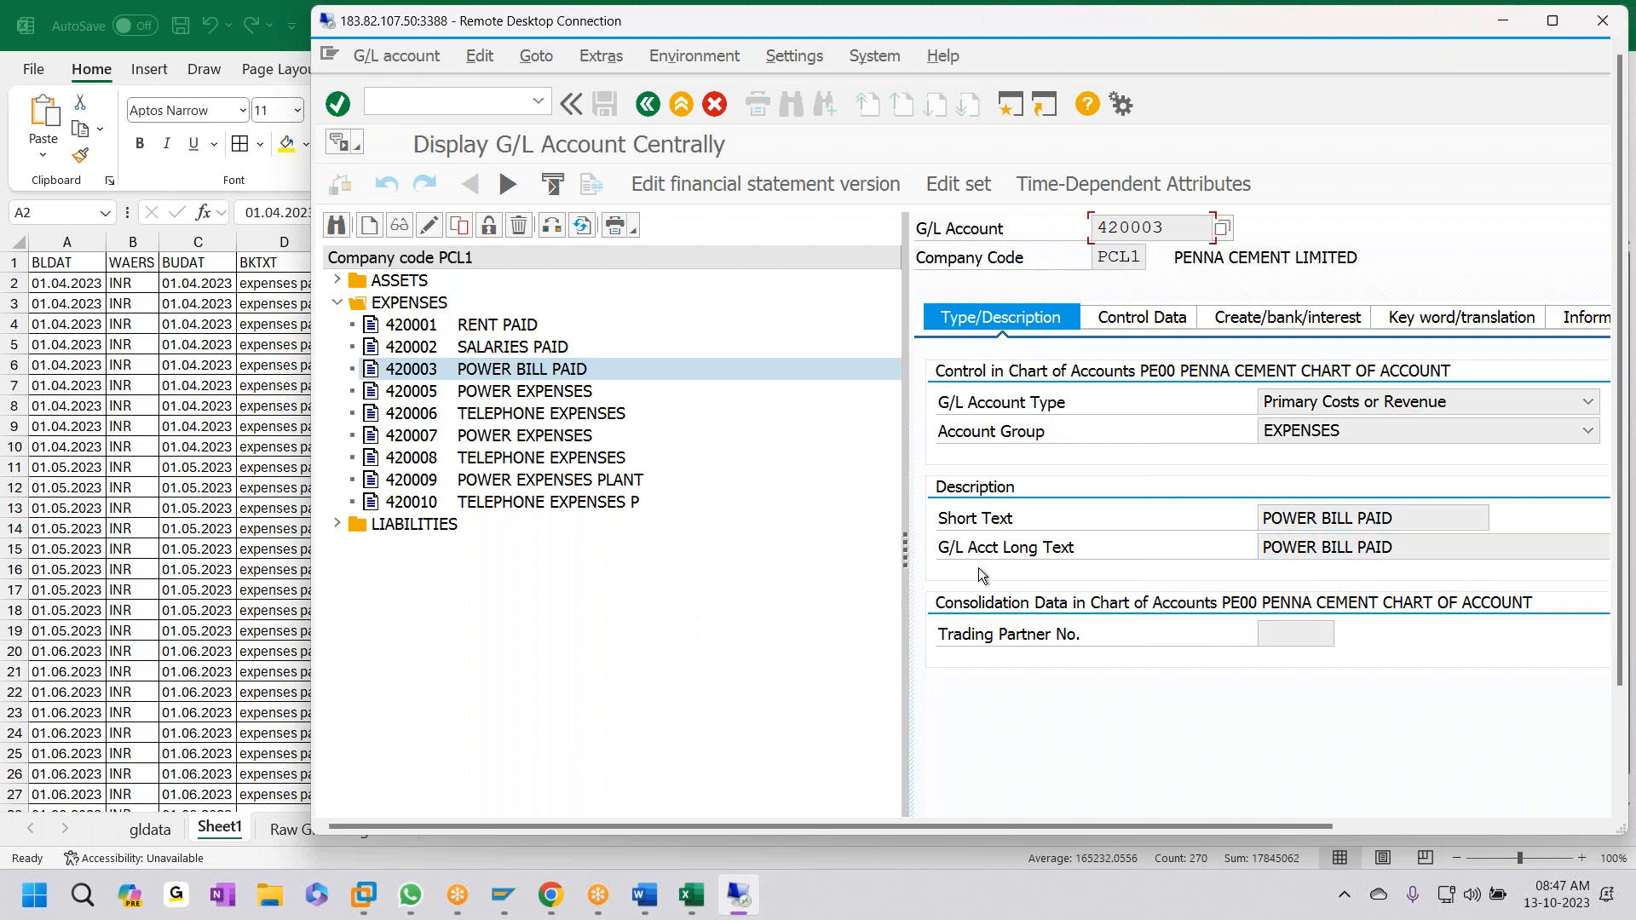
- Change account 420005's short and long texts from POWER EXPENSES to TELEPHONE EXPESES and save
{"action": "left_click", "coordinate": [510, 395]}
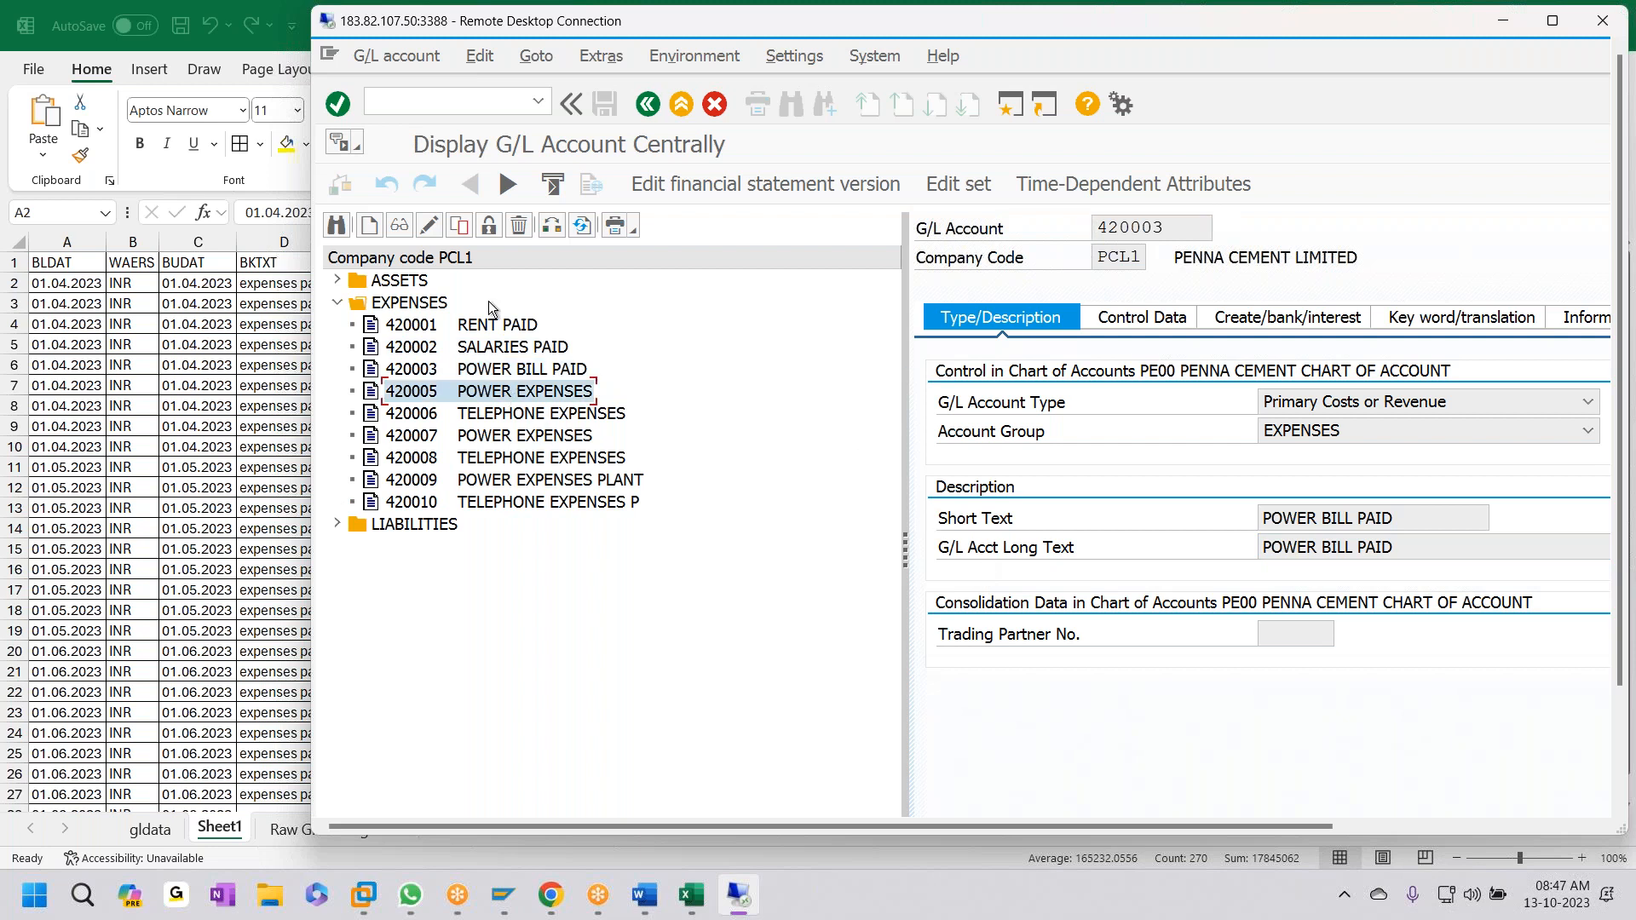
{"action": "left_click", "coordinate": [429, 225]}
{"action": "left_click_drag", "start_coordinate": [1441, 520], "coordinate": [732, 561]}
{"action": "type", "text": "TELEPHONE EXPESES"}
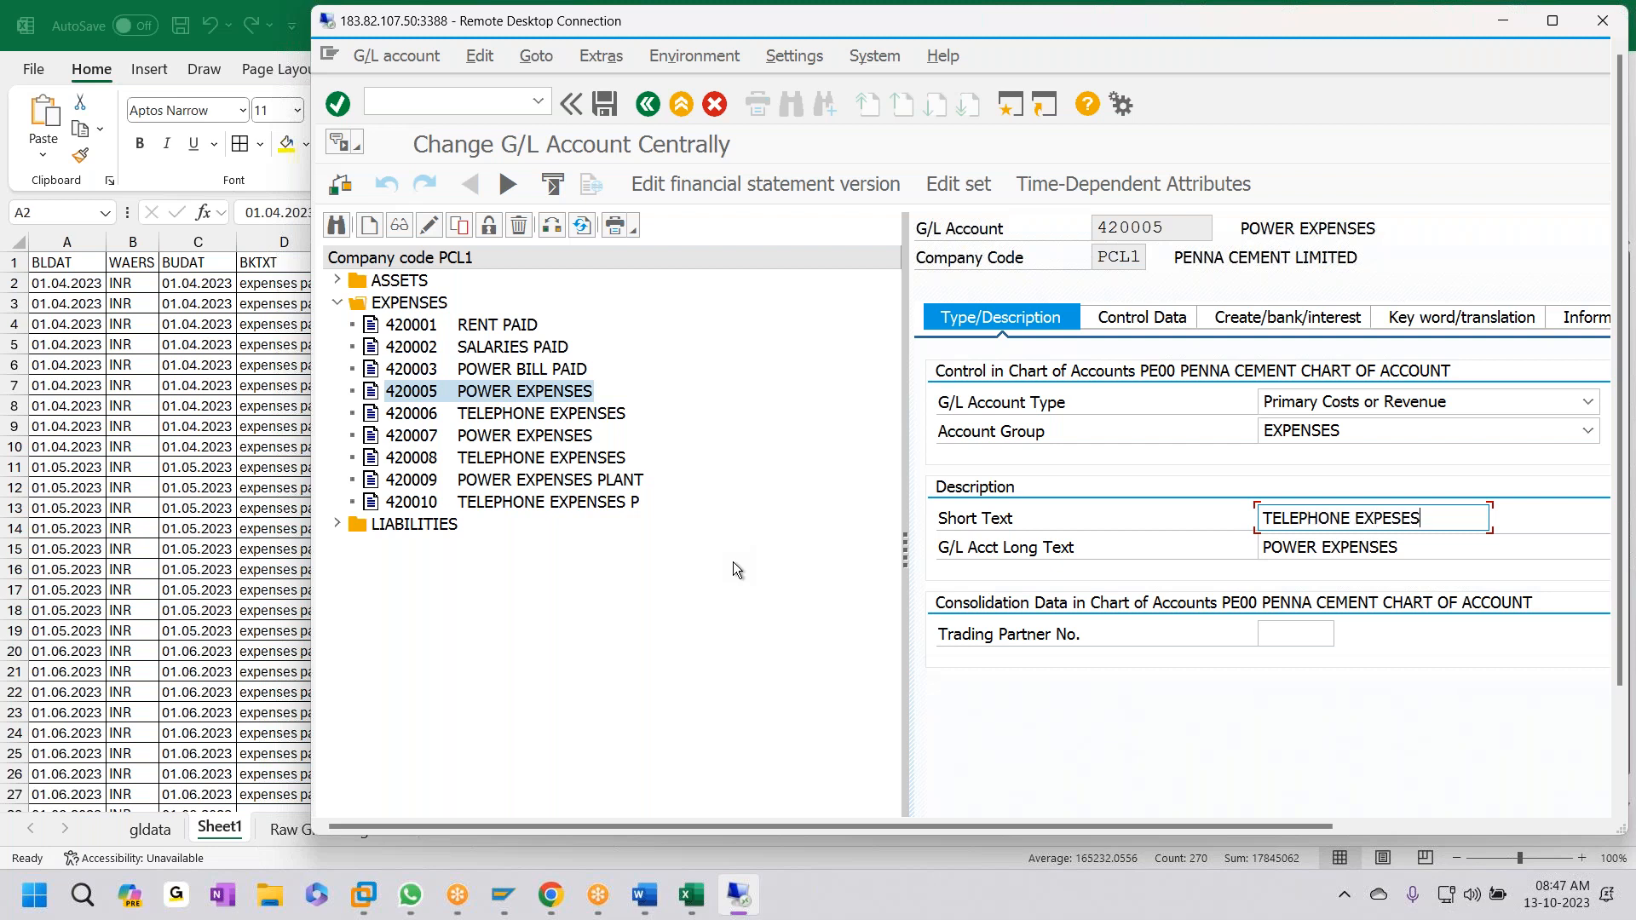
{"action": "key", "text": "ctrl+a"}
{"action": "key", "text": "ctrl+c"}
{"action": "key", "text": "Tab"}
{"action": "key", "text": "ctrl+v"}
{"action": "key", "text": "ctrl+s"}
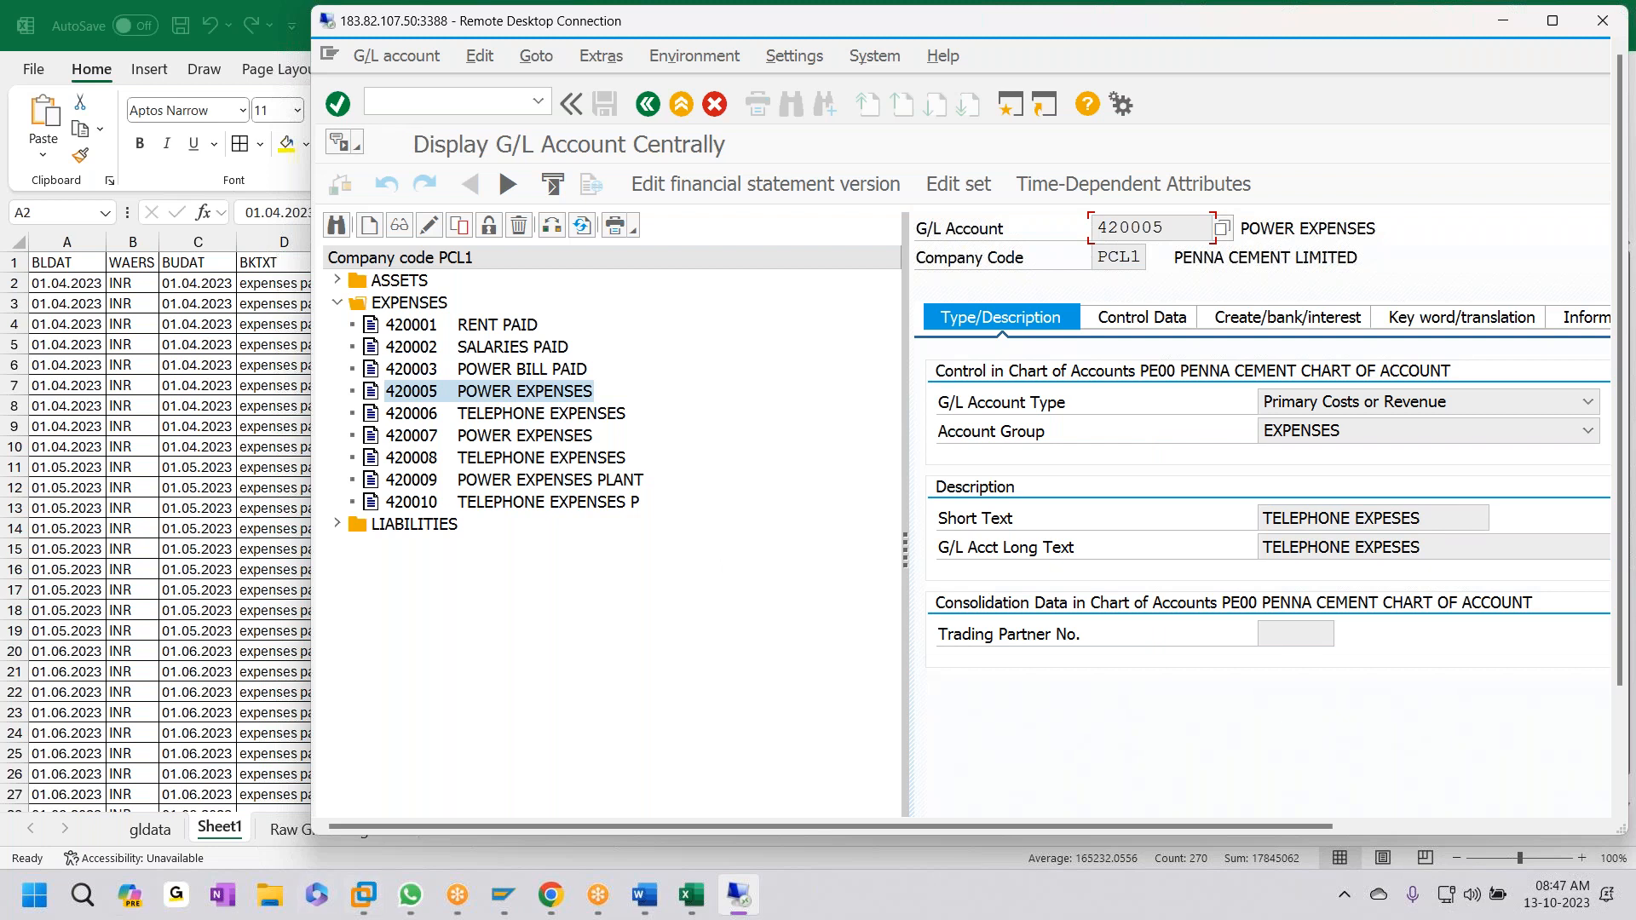
{"action": "left_click", "coordinate": [503, 895]}
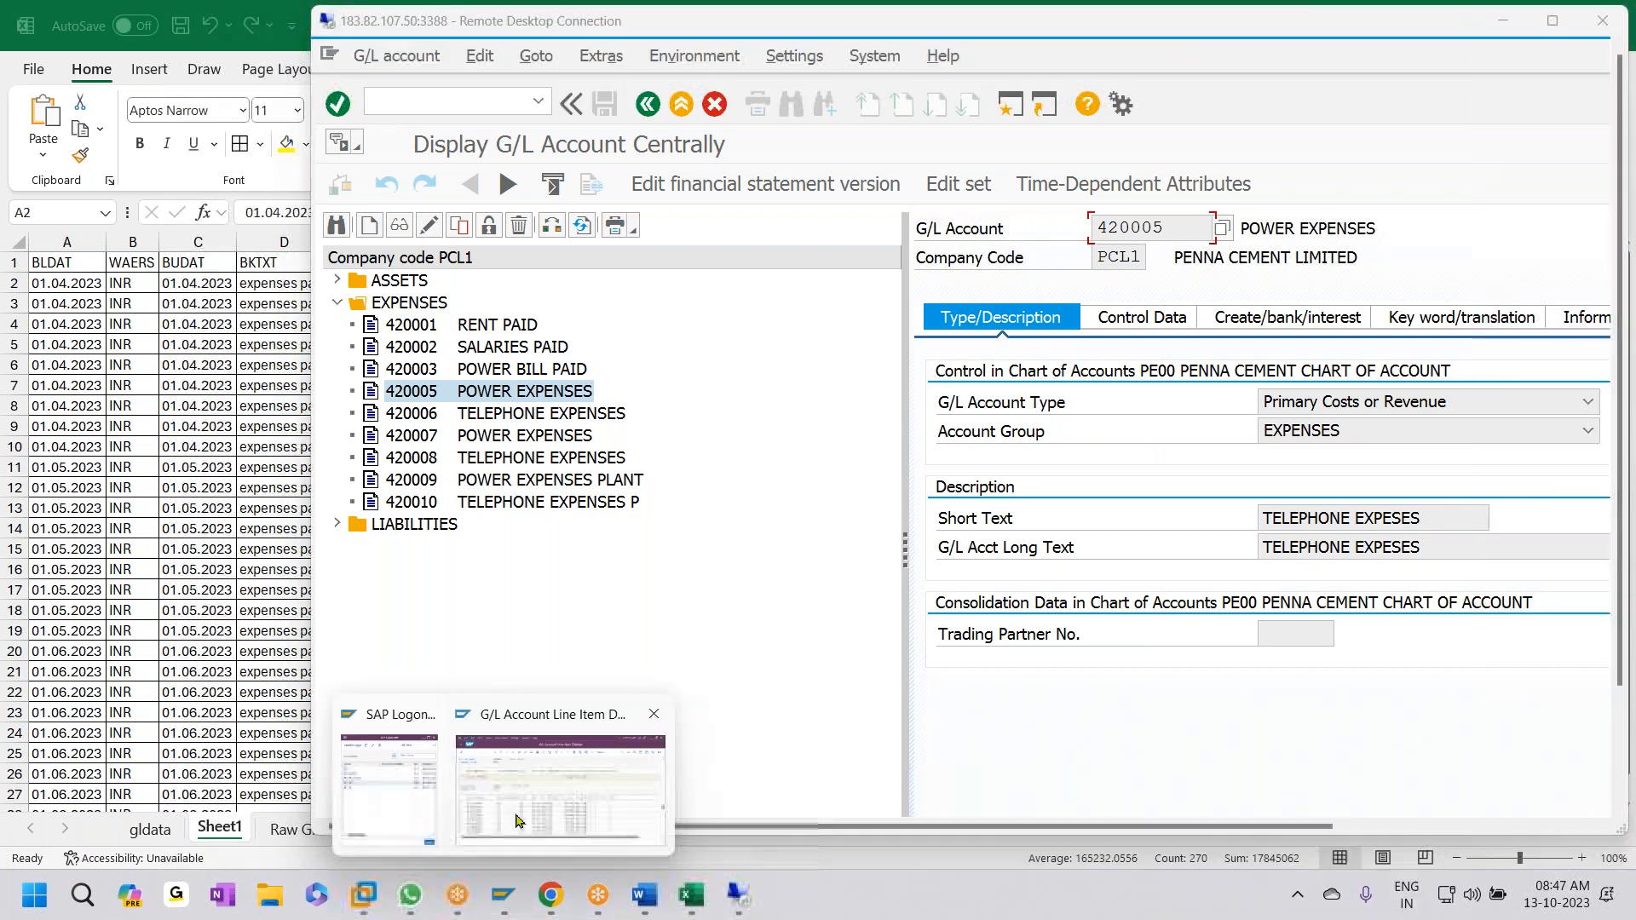
- In the local HE01 session, open FS00 and review reference accounts 420002–420005 under EXPENSES
{"action": "left_click", "coordinate": [515, 821]}
{"action": "left_click", "coordinate": [120, 134]}
{"action": "type", "text": "/NFS00"}
{"action": "key", "text": "Return"}
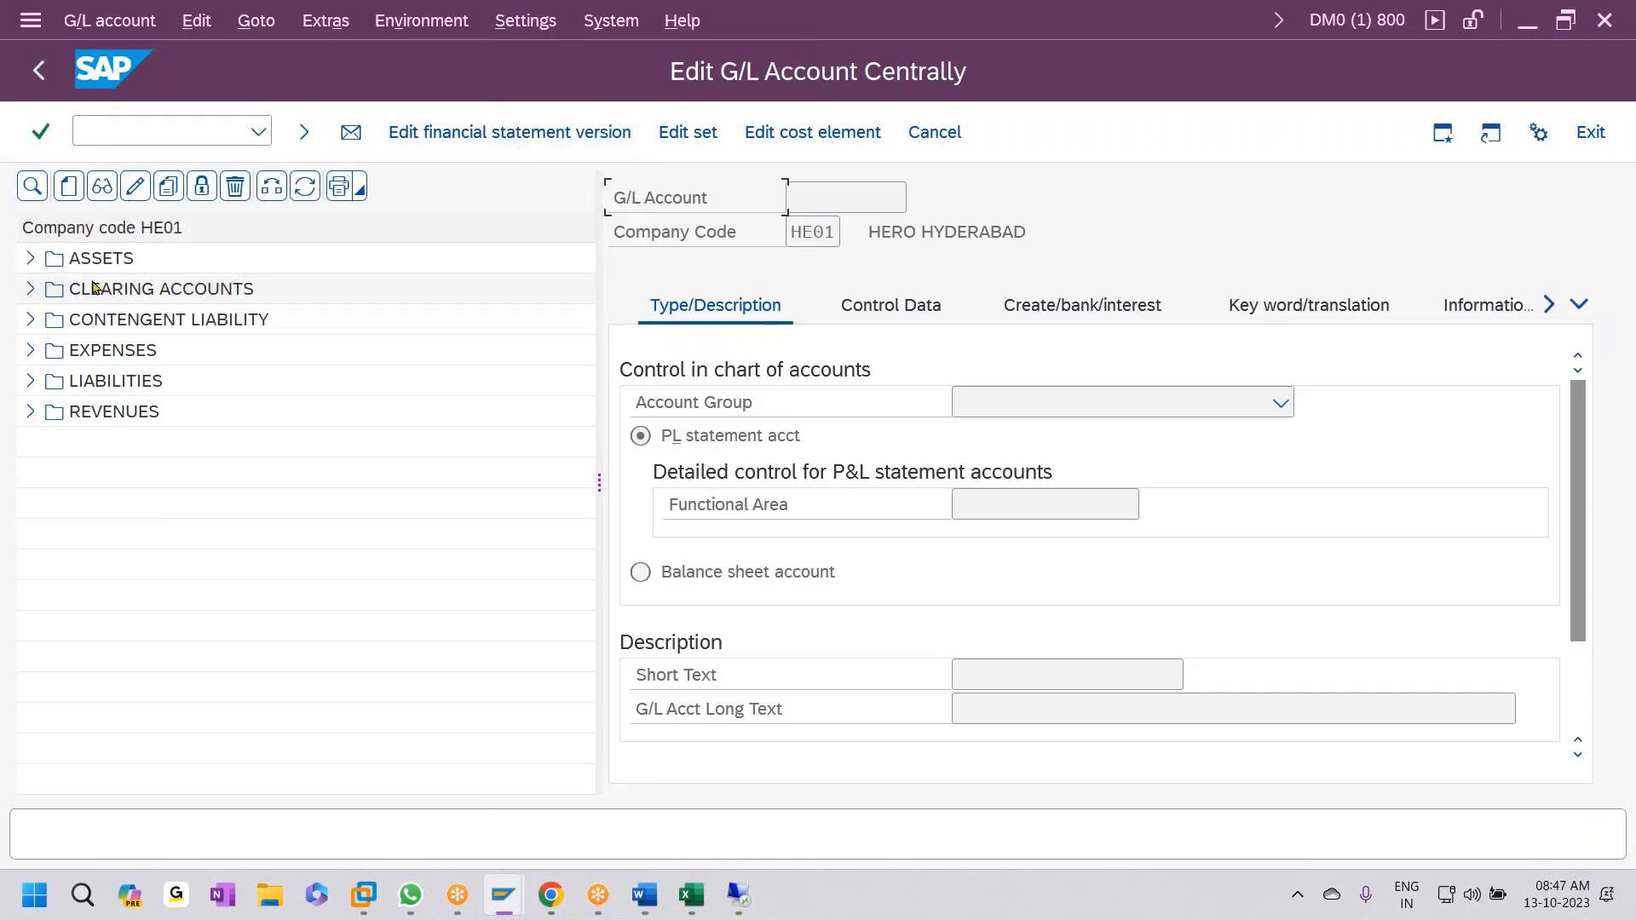
{"action": "left_click", "coordinate": [28, 350]}
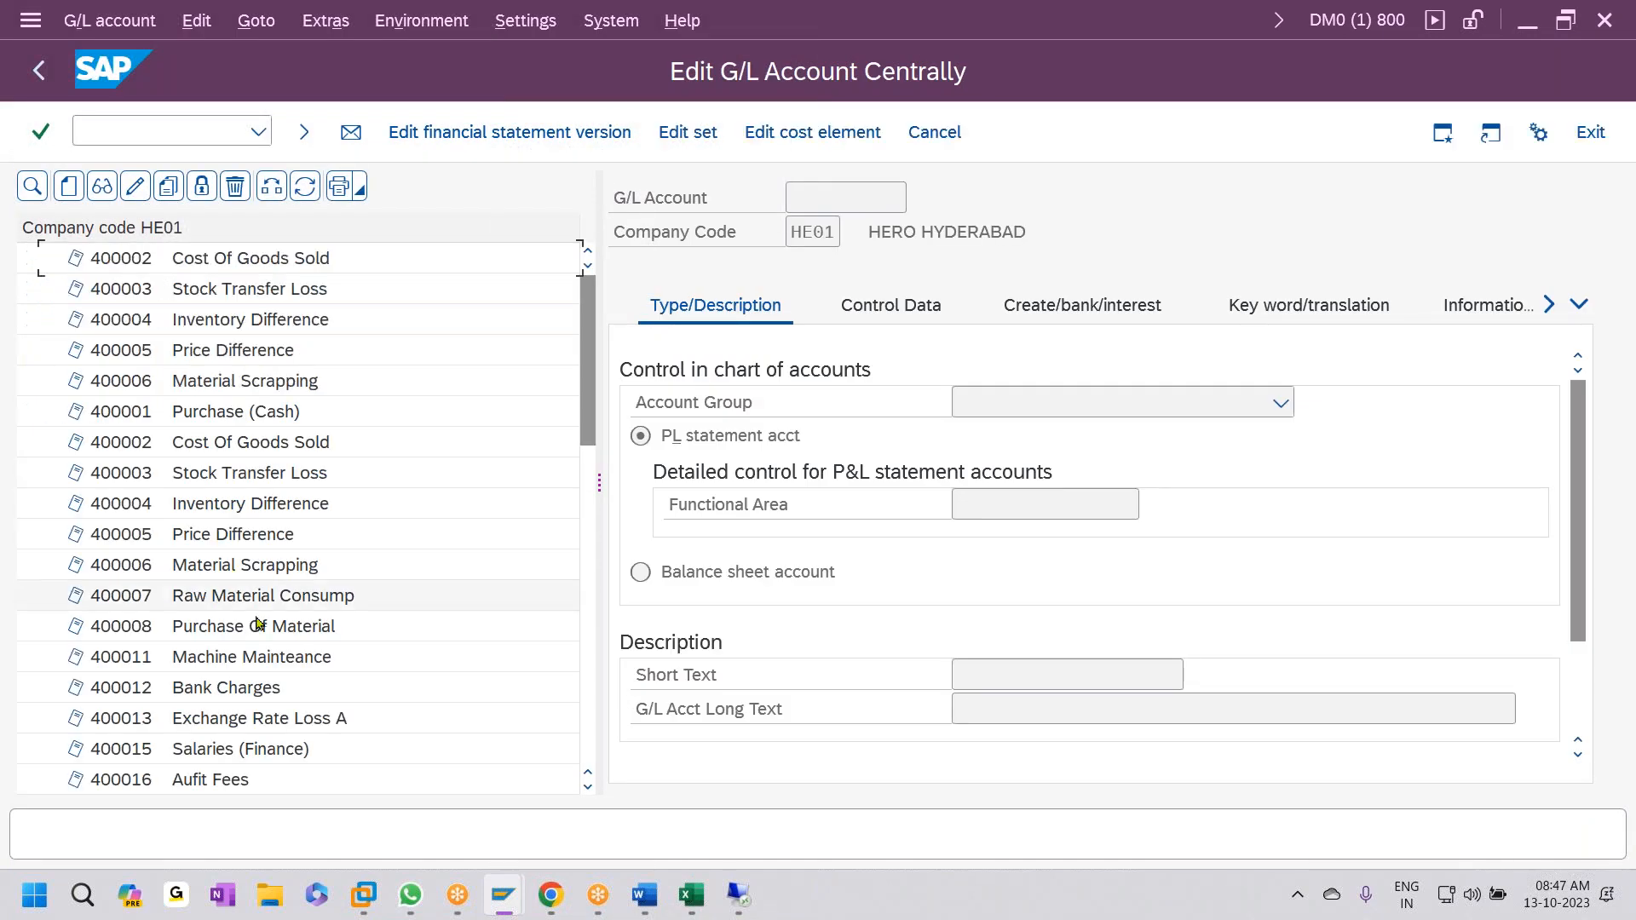
{"action": "scroll", "coordinate": [358, 613], "scroll_direction": "down", "scroll_amount": 8}
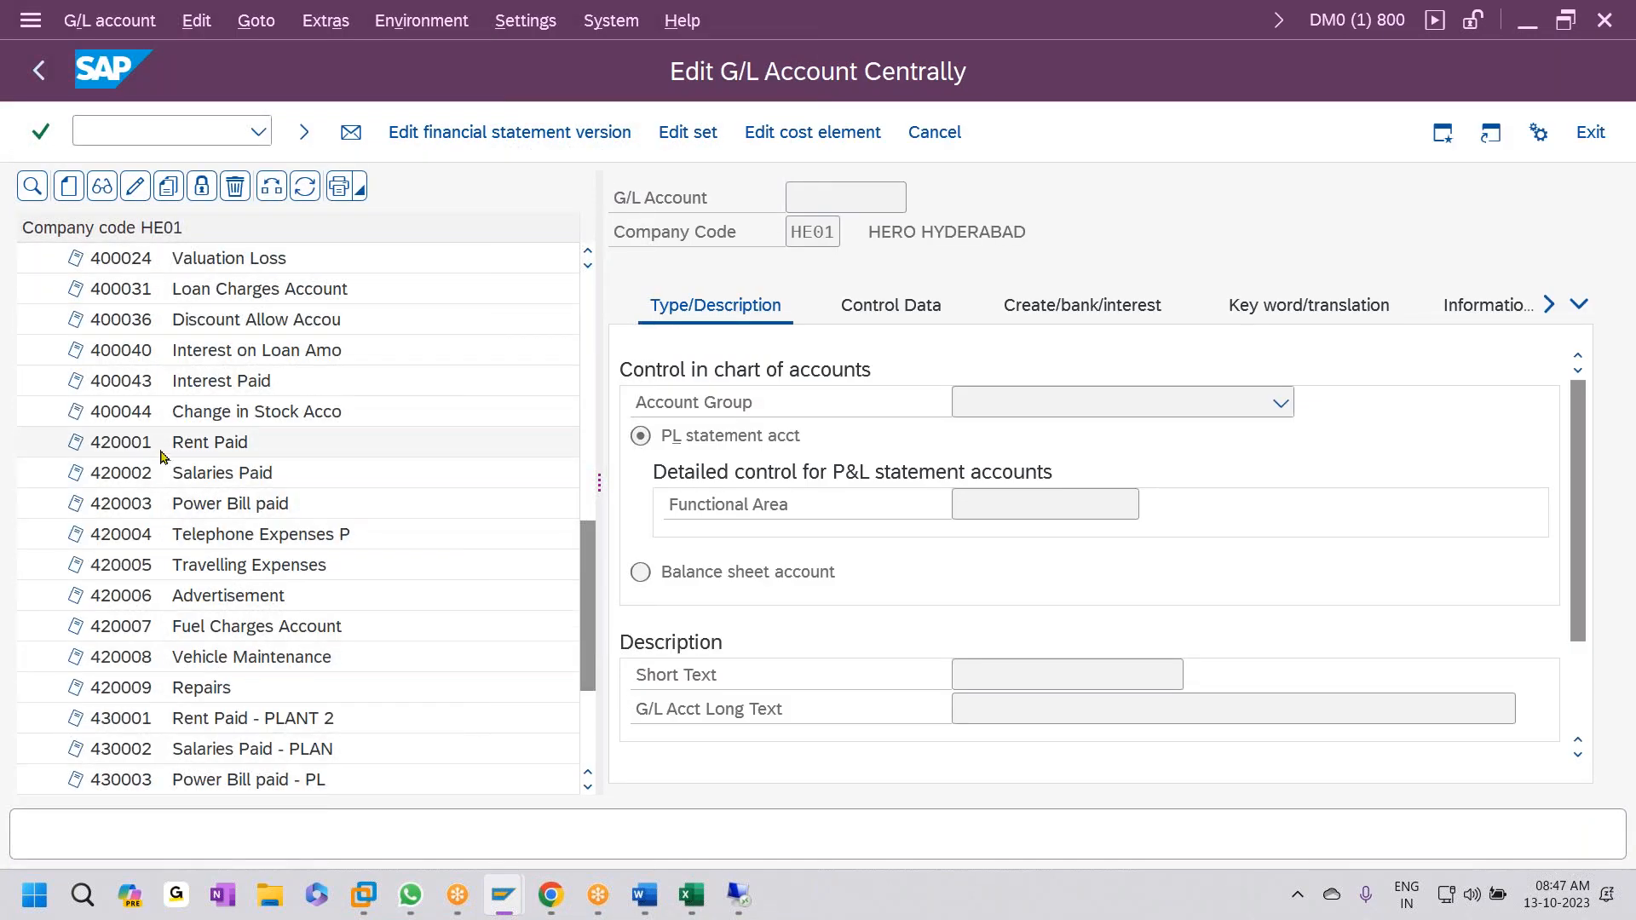
{"action": "left_click", "coordinate": [226, 483]}
{"action": "left_click", "coordinate": [239, 504]}
{"action": "left_click", "coordinate": [247, 535]}
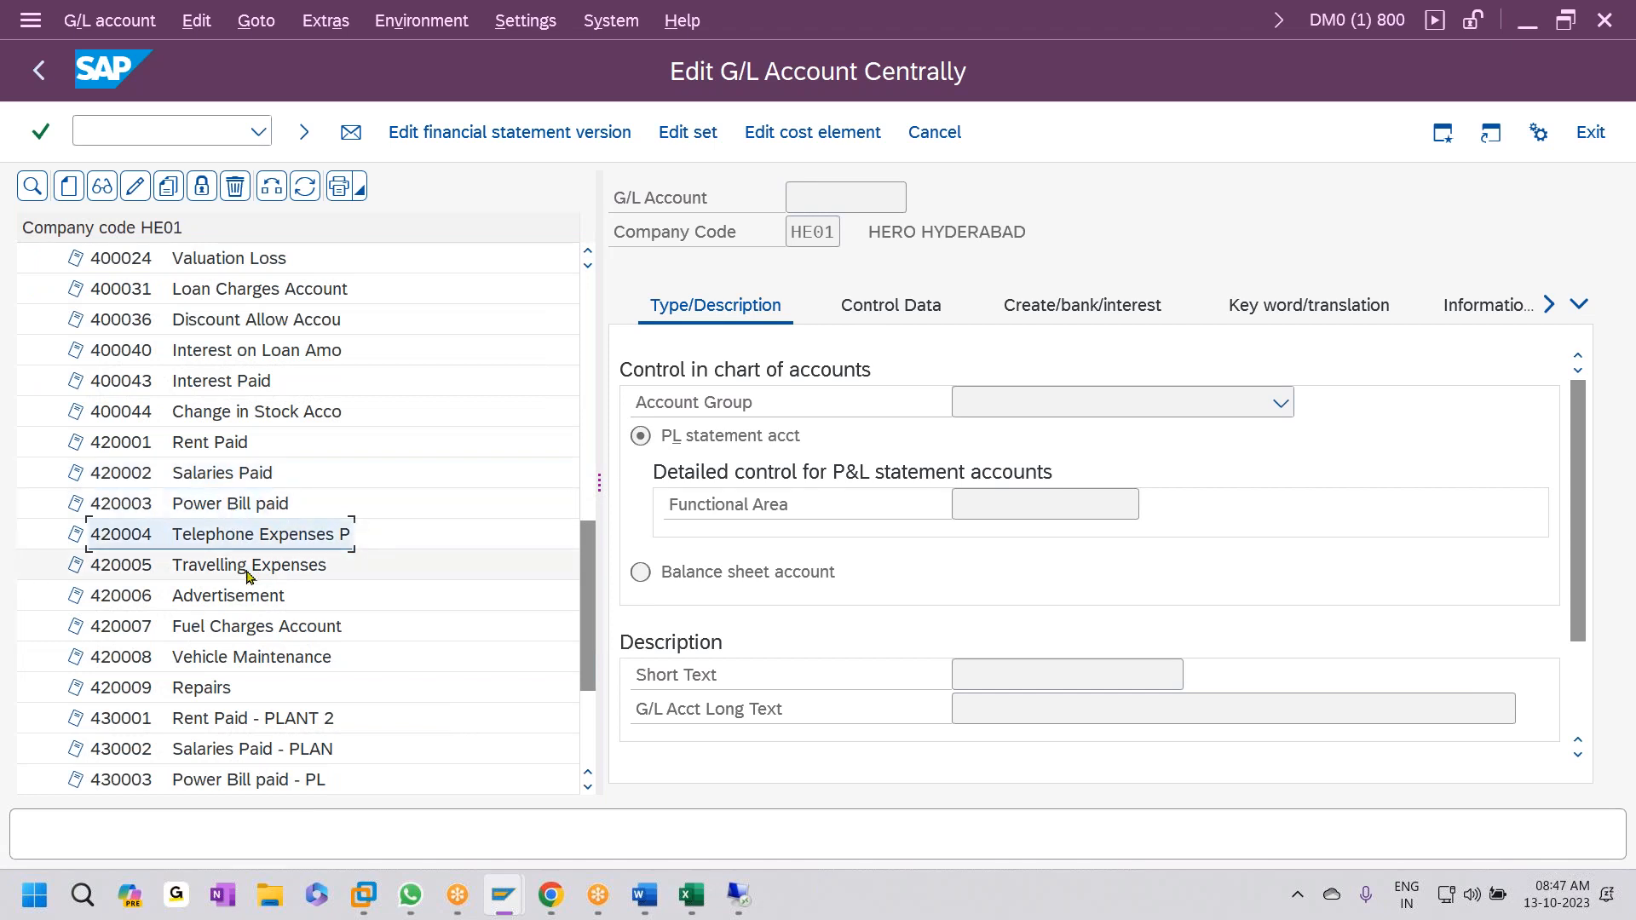
{"action": "left_click", "coordinate": [270, 571]}
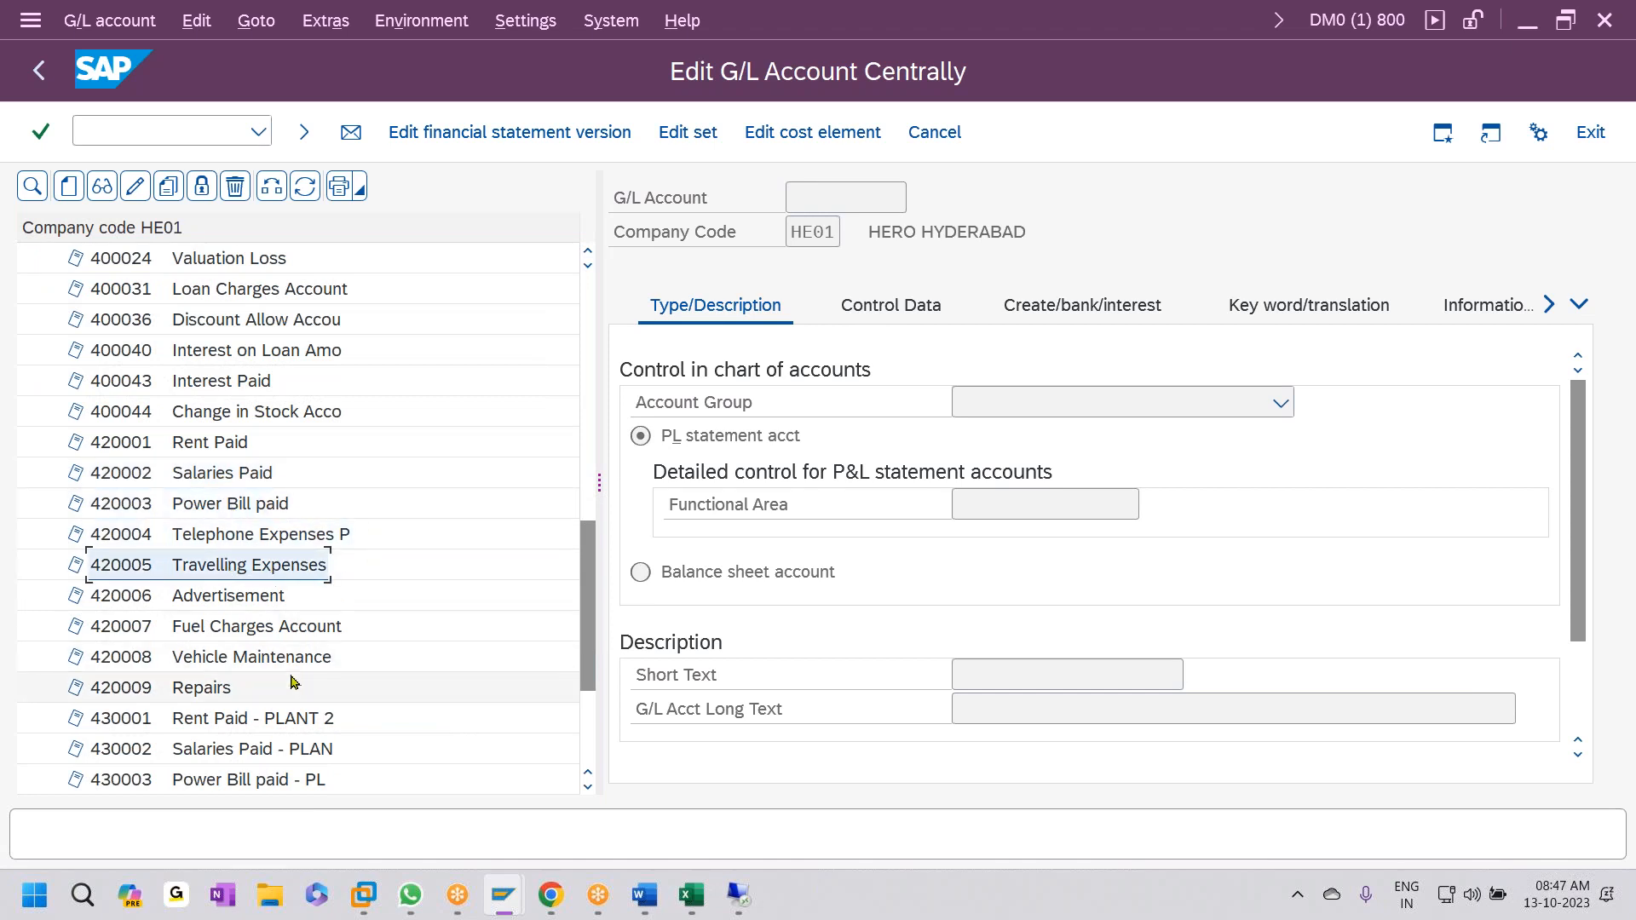
{"action": "key", "text": "alt+Tab"}
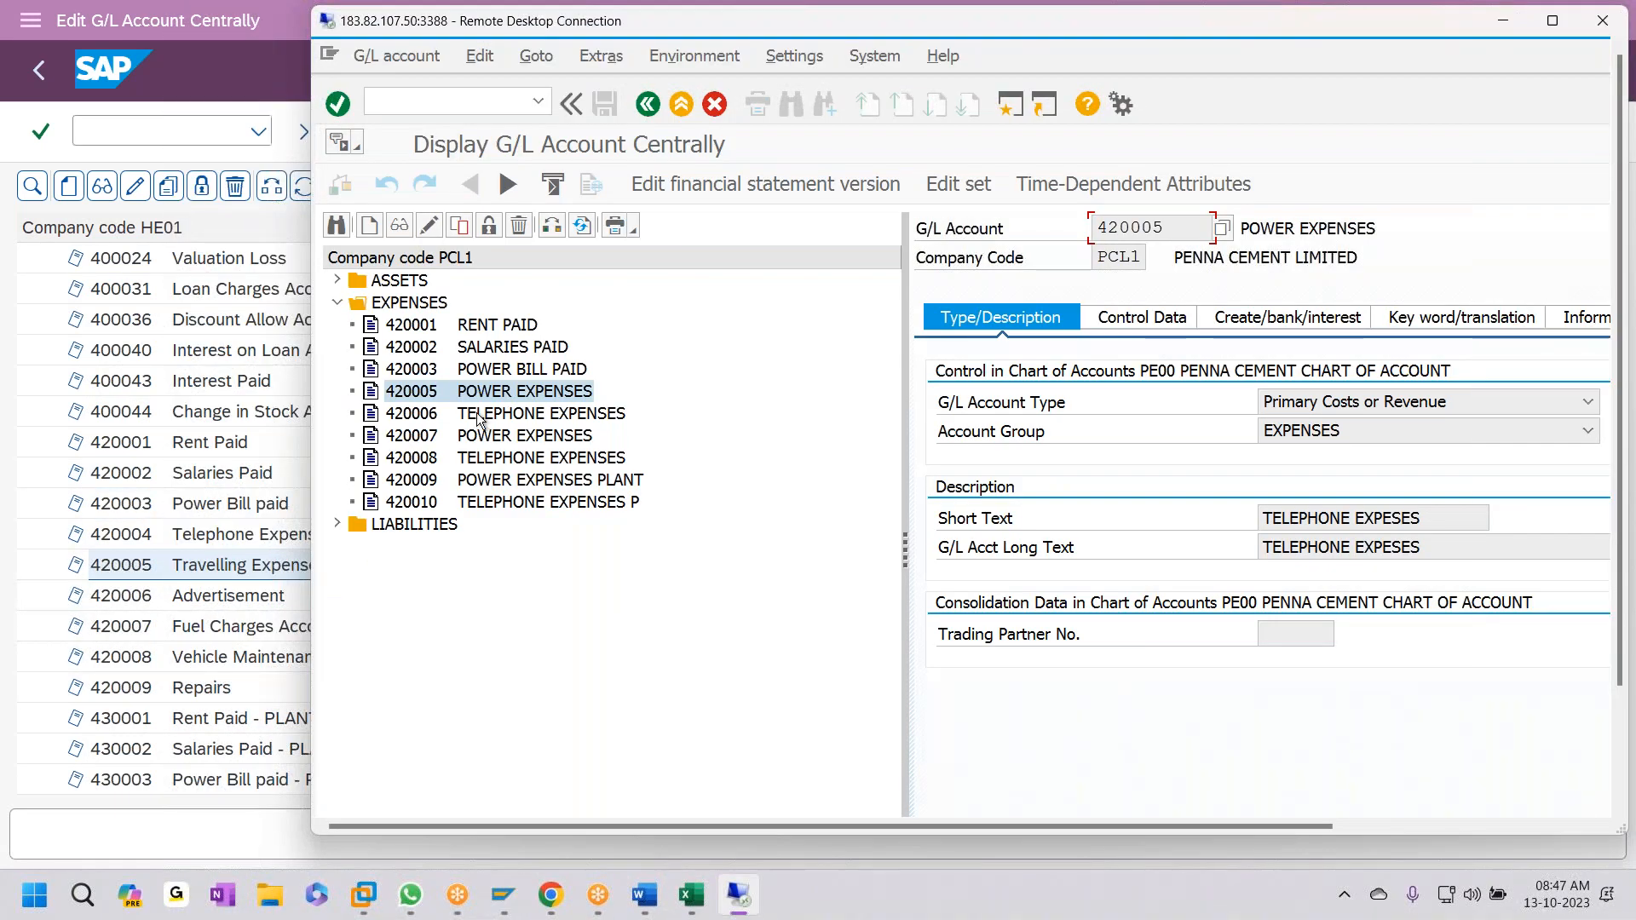
- Change account 420005's short and long texts to TRAVEL EXPENSES and save
{"action": "left_click", "coordinate": [429, 225]}
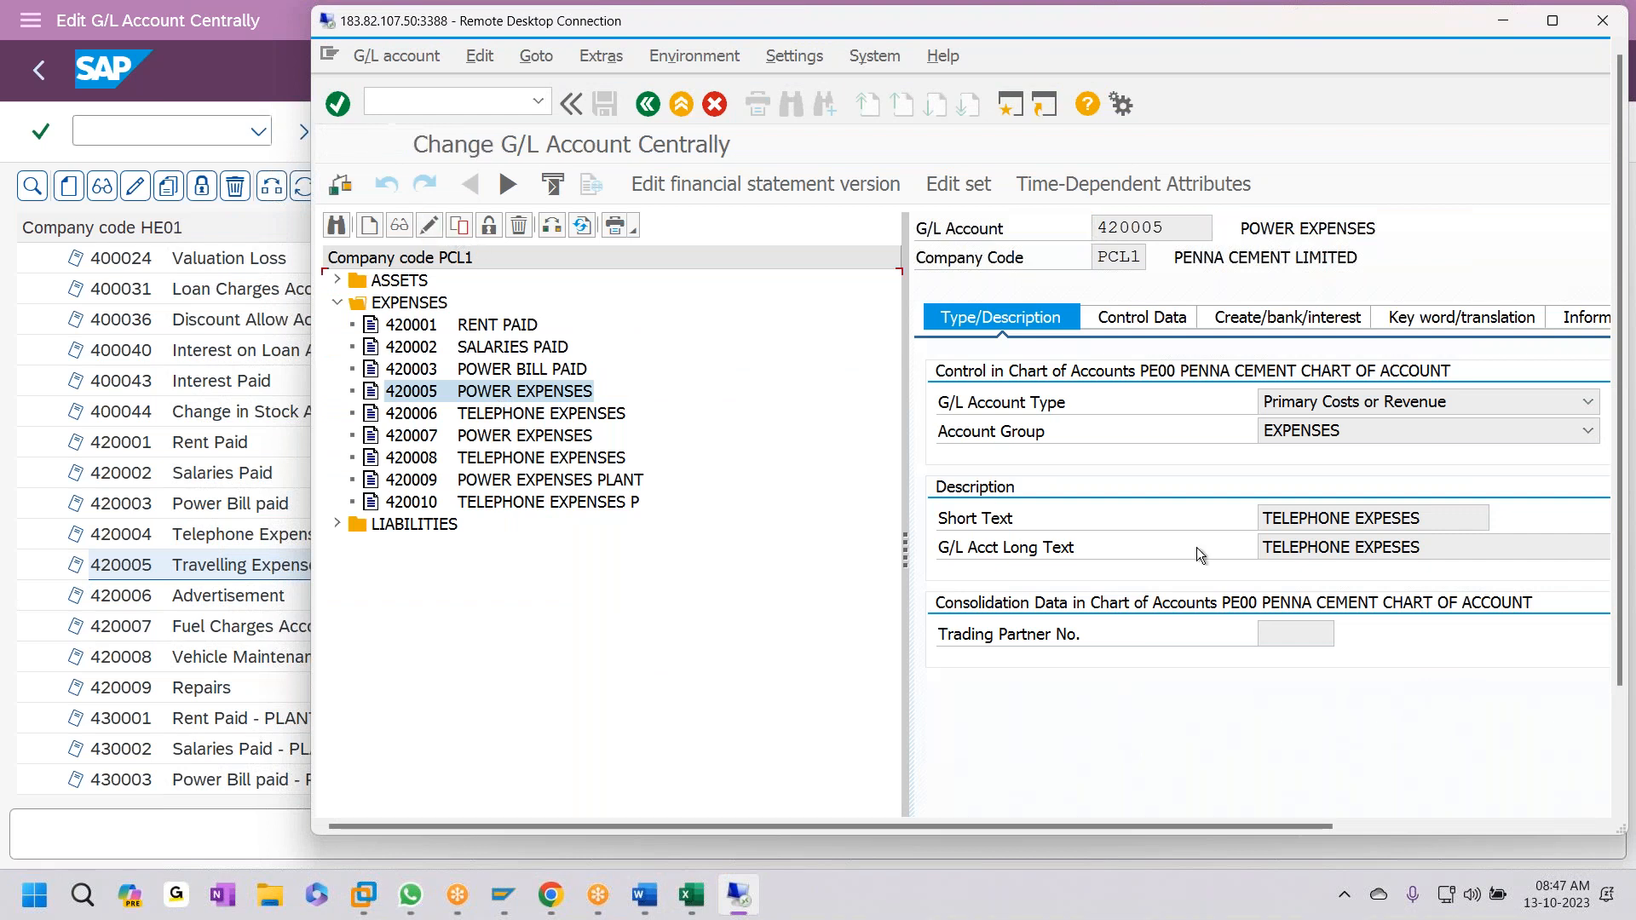
{"action": "double_click", "coordinate": [1306, 518]}
{"action": "type", "text": "TRAVEL EX"}
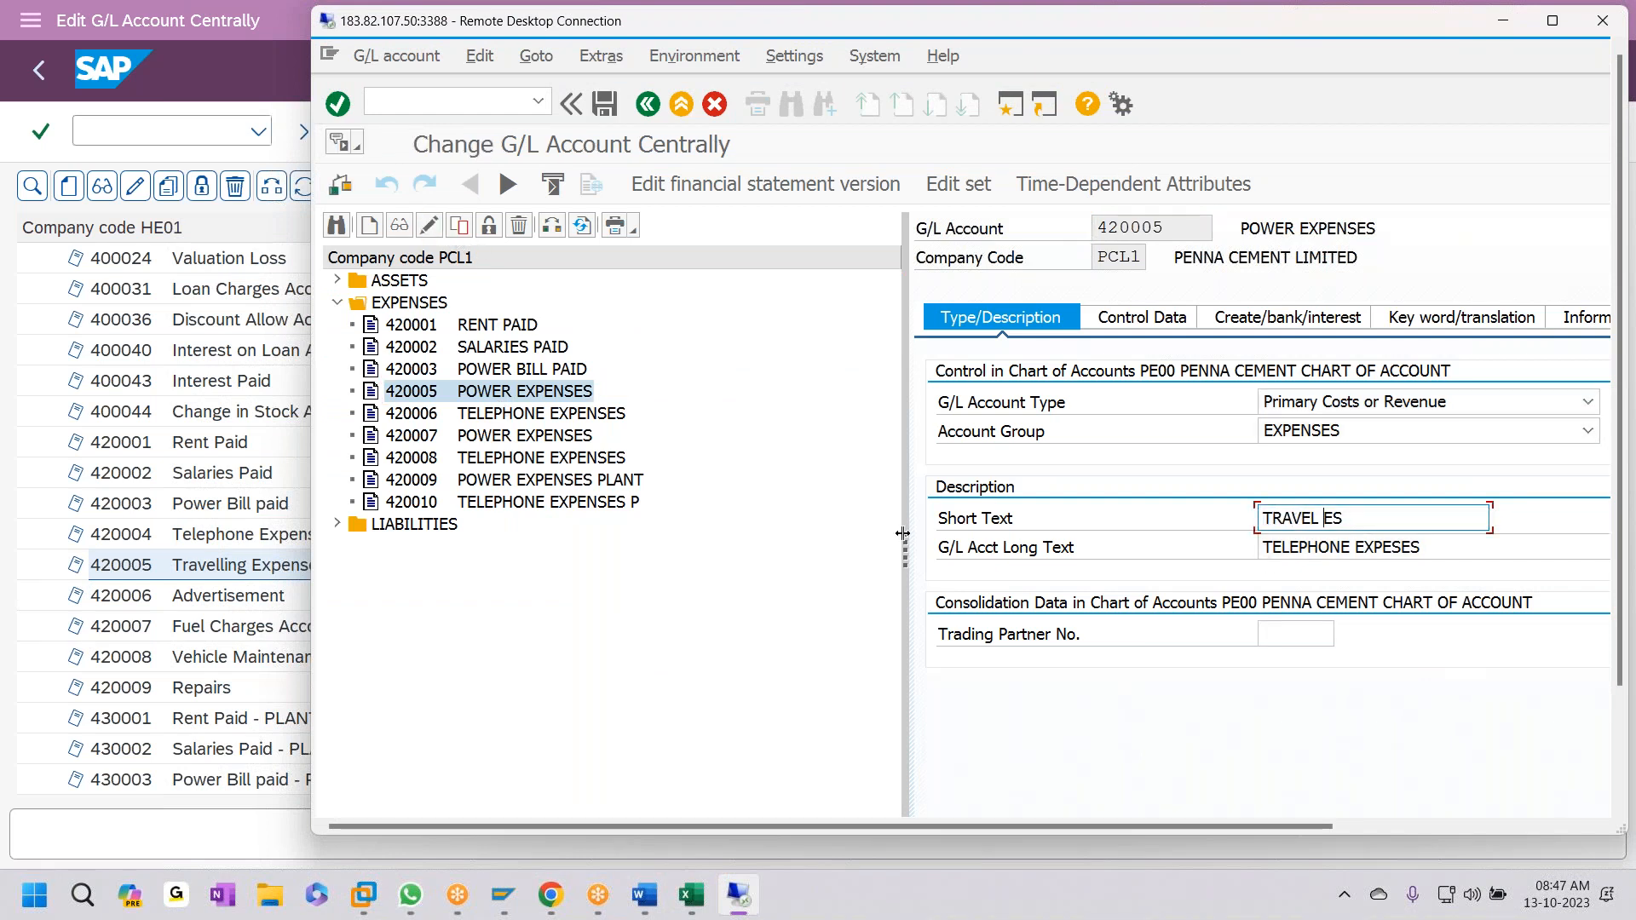
{"action": "type", "text": "PENSES"}
{"action": "key", "text": "ctrl+a"}
{"action": "key", "text": "ctrl+c"}
{"action": "key", "text": "Tab"}
{"action": "key", "text": "ctrl+v"}
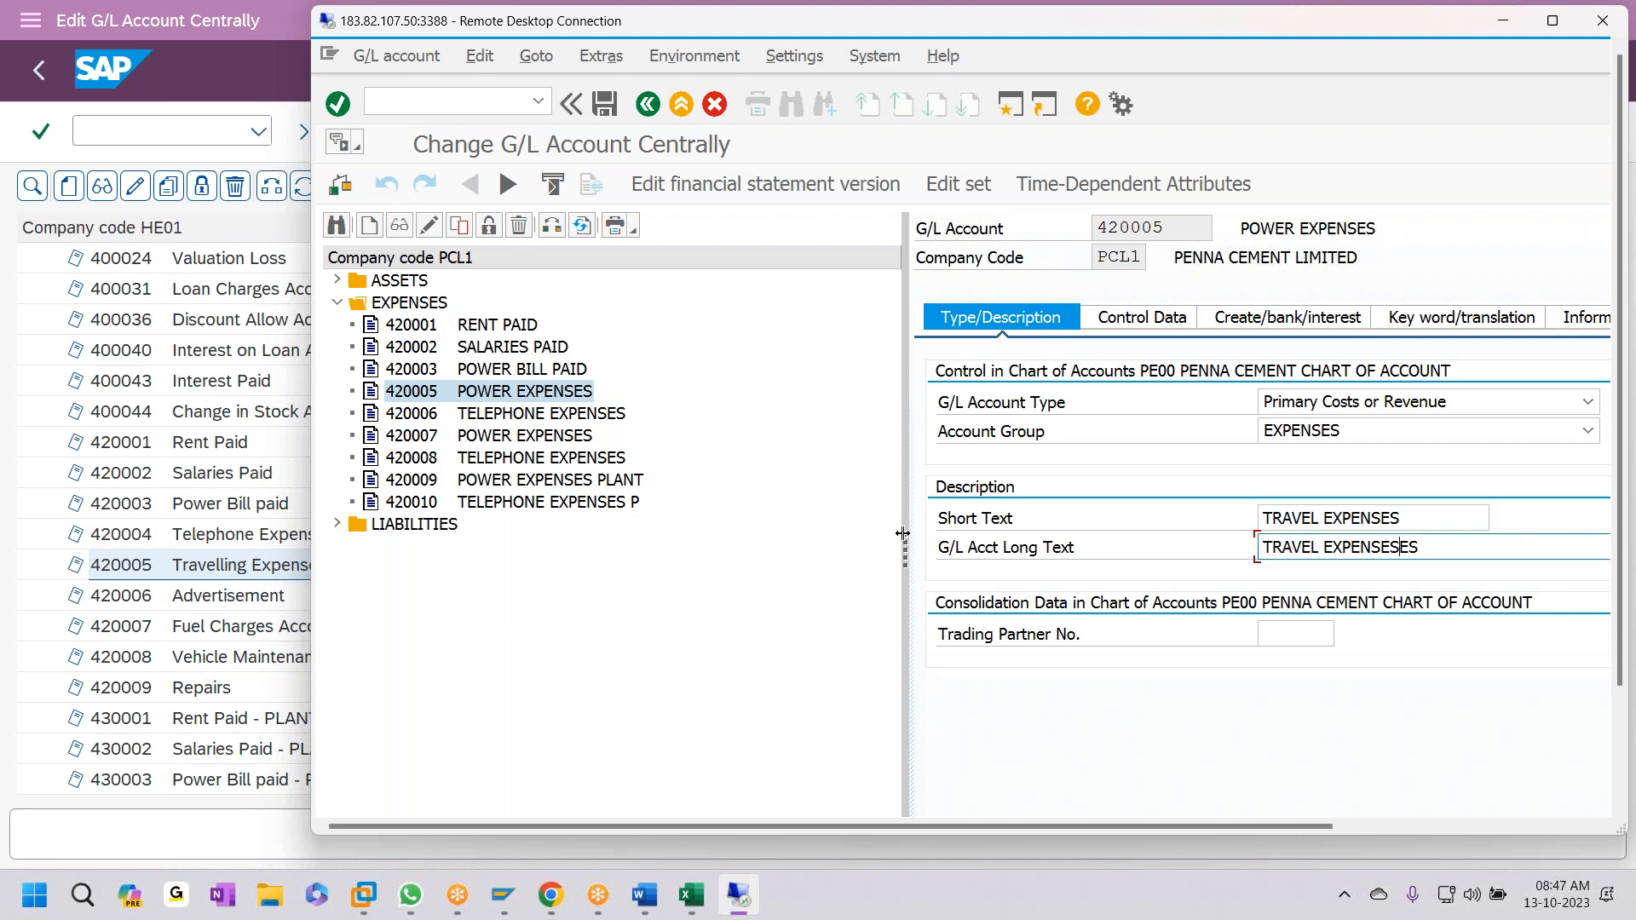
{"action": "key", "text": "ctrl+s"}
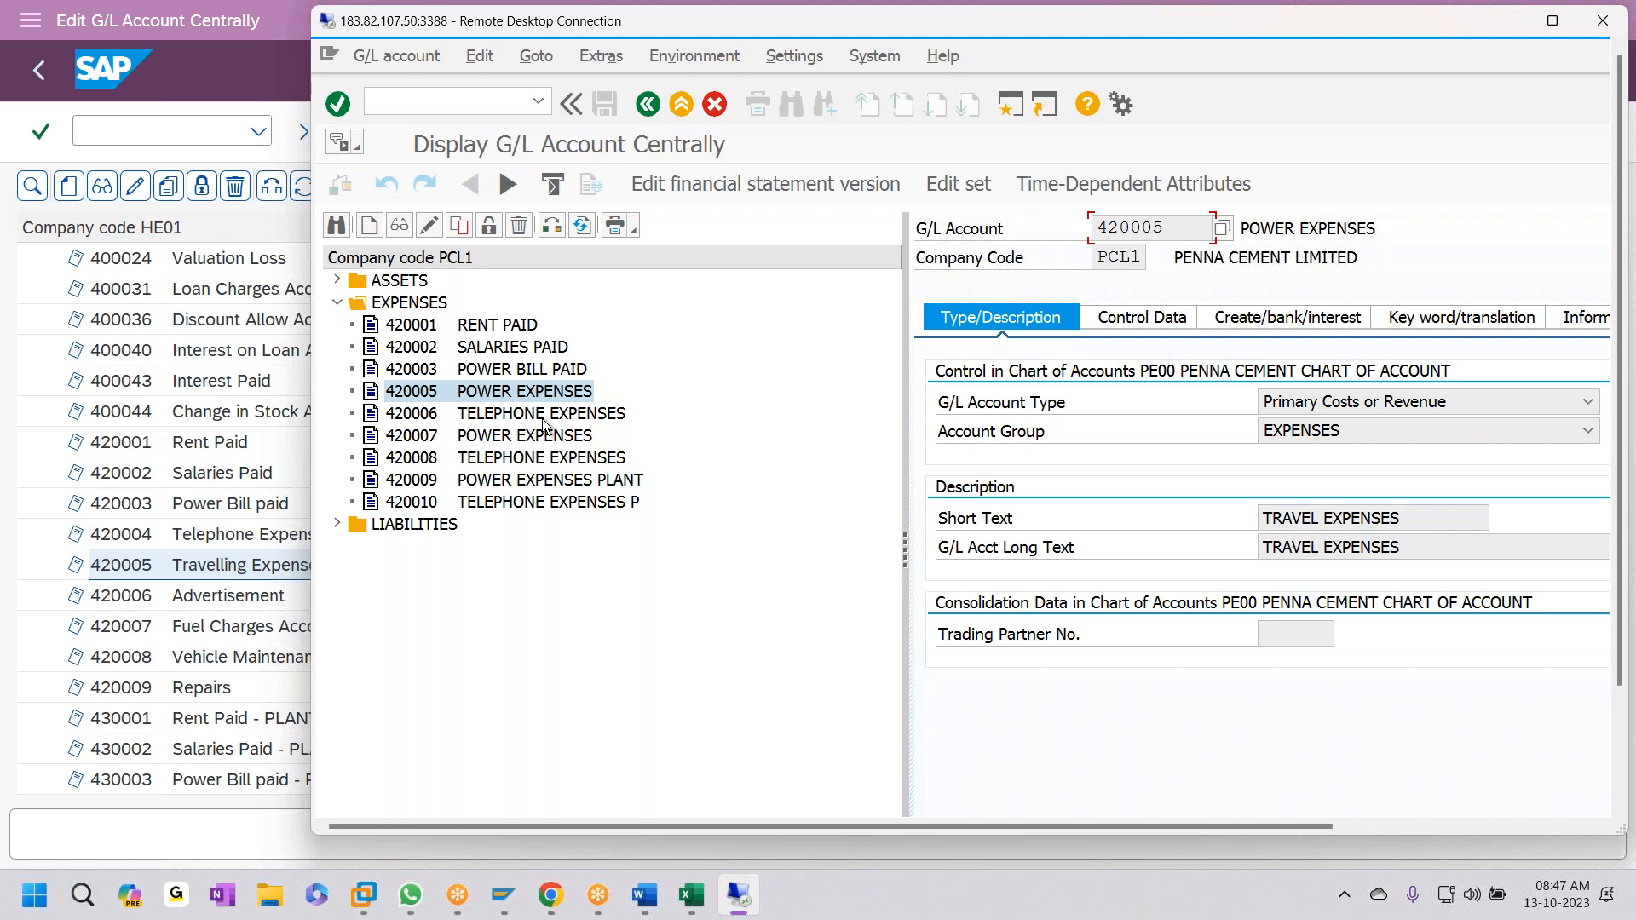
{"action": "left_click", "coordinate": [543, 415]}
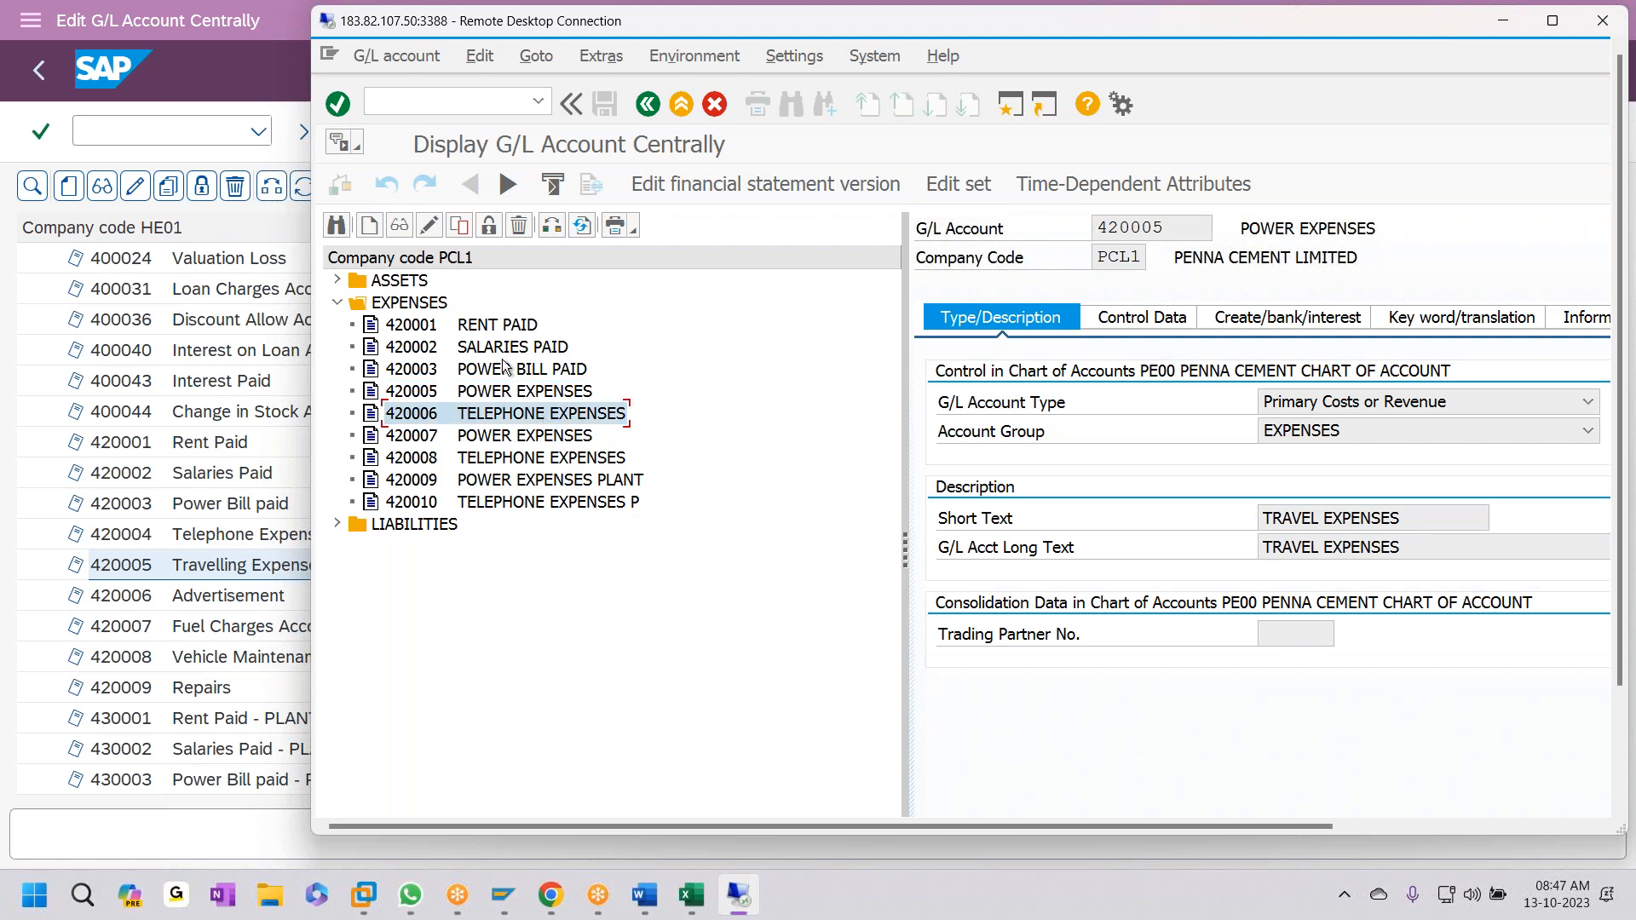
- Create account 420004 by copying 420003 POWER BILL PAID
{"action": "left_click", "coordinate": [444, 396]}
{"action": "left_click", "coordinate": [439, 376]}
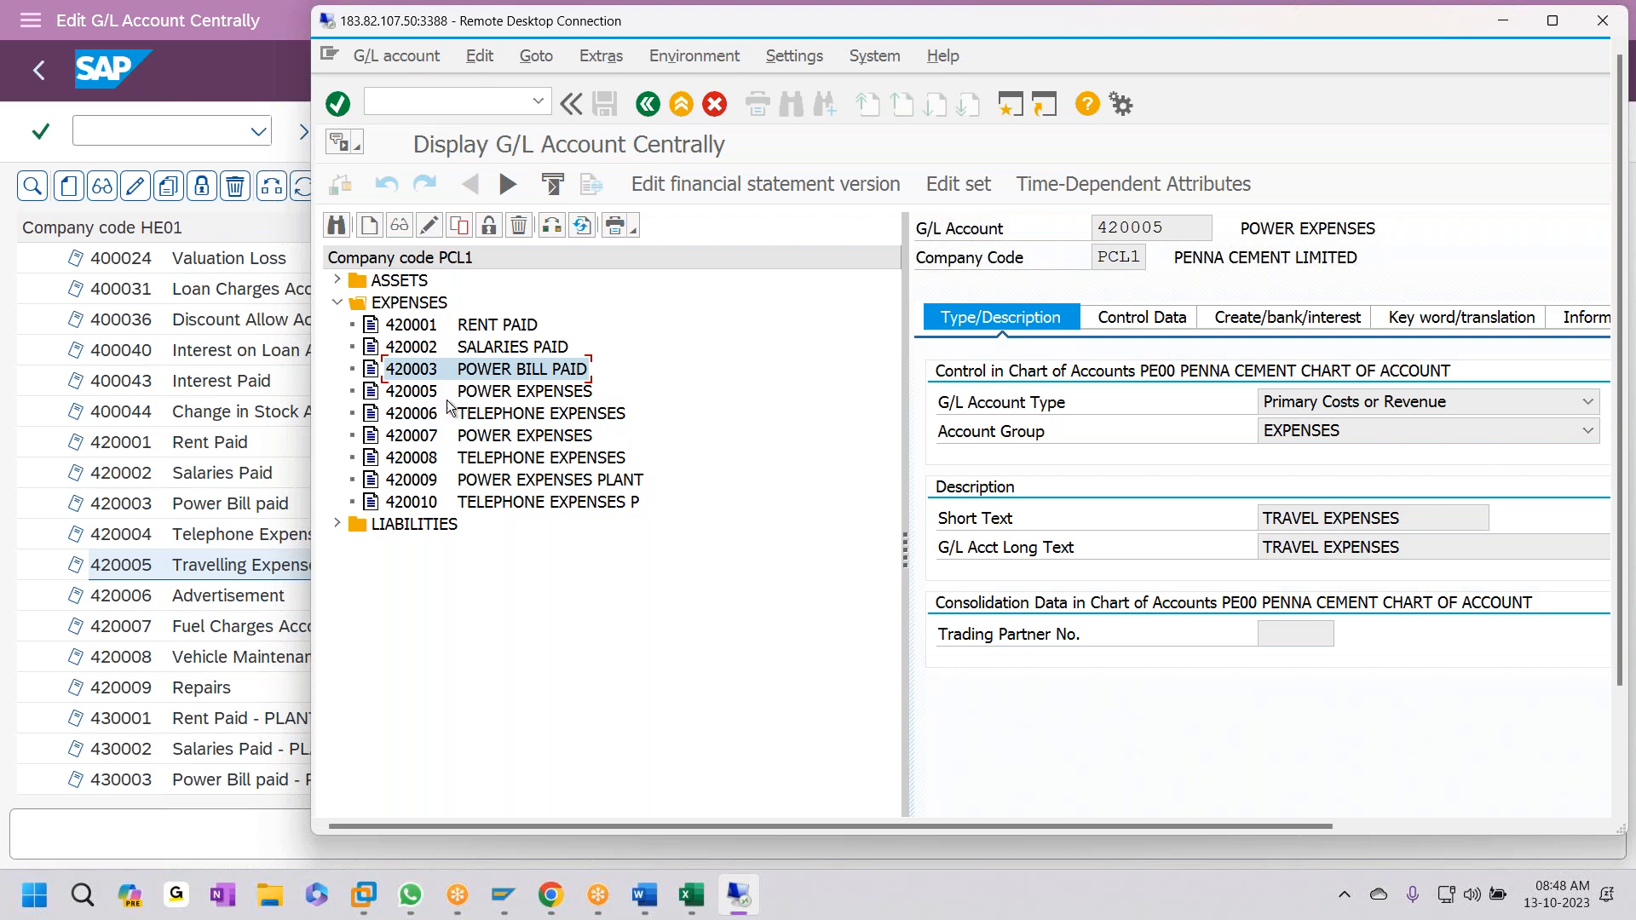
{"action": "left_click", "coordinate": [459, 225]}
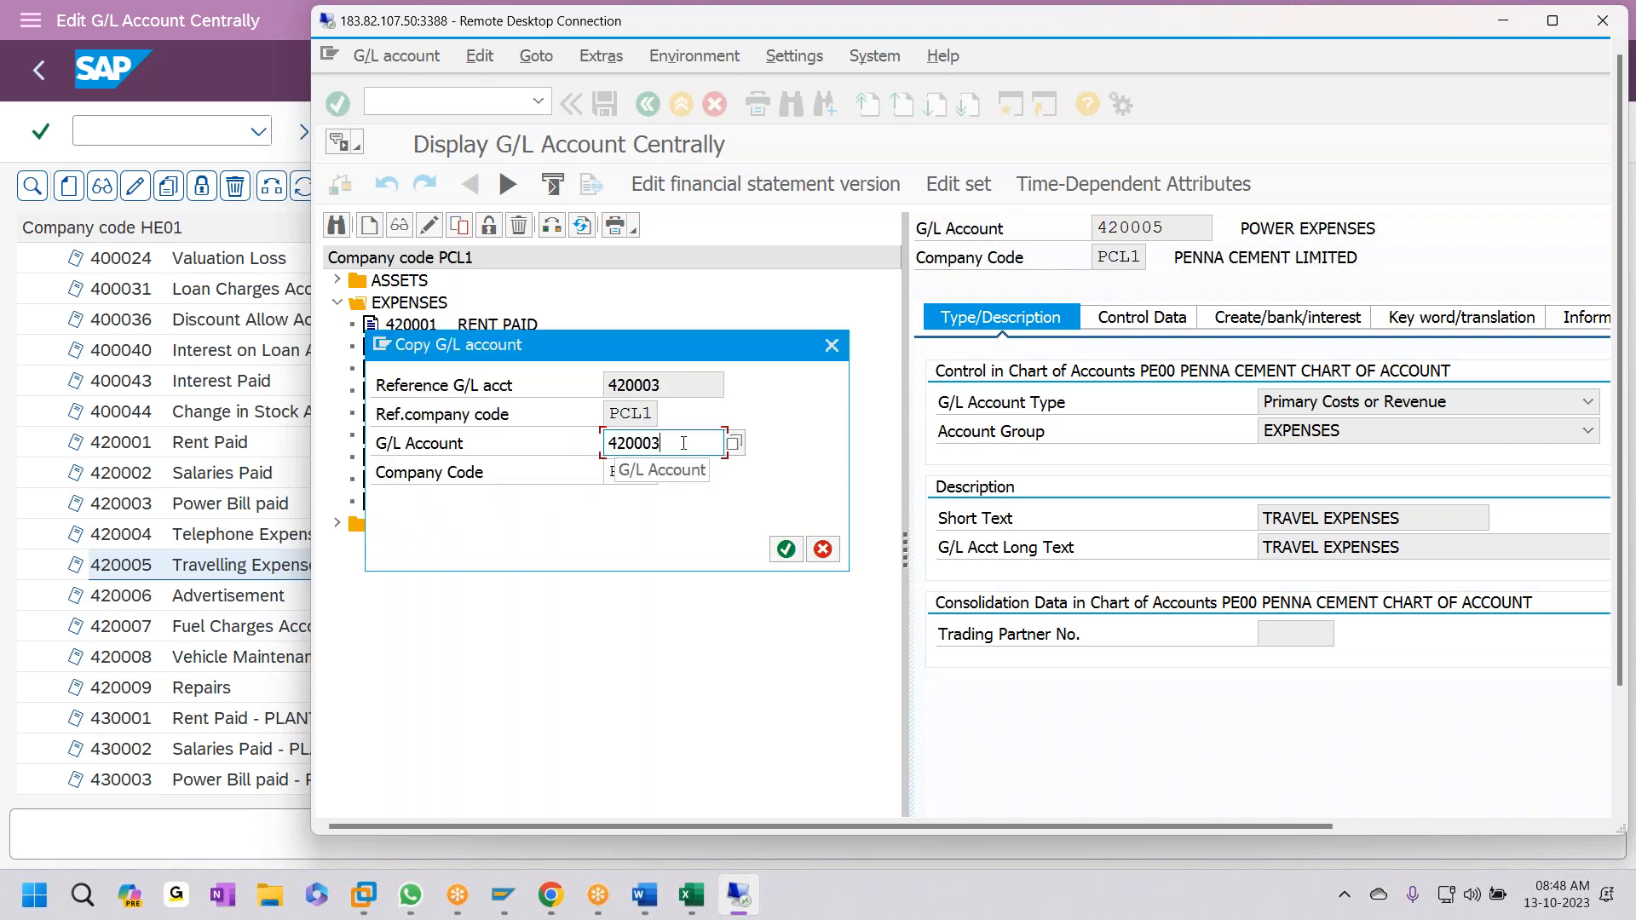
{"action": "key", "text": "BackSpace"}
{"action": "type", "text": "5"}
{"action": "key", "text": "BackSpace"}
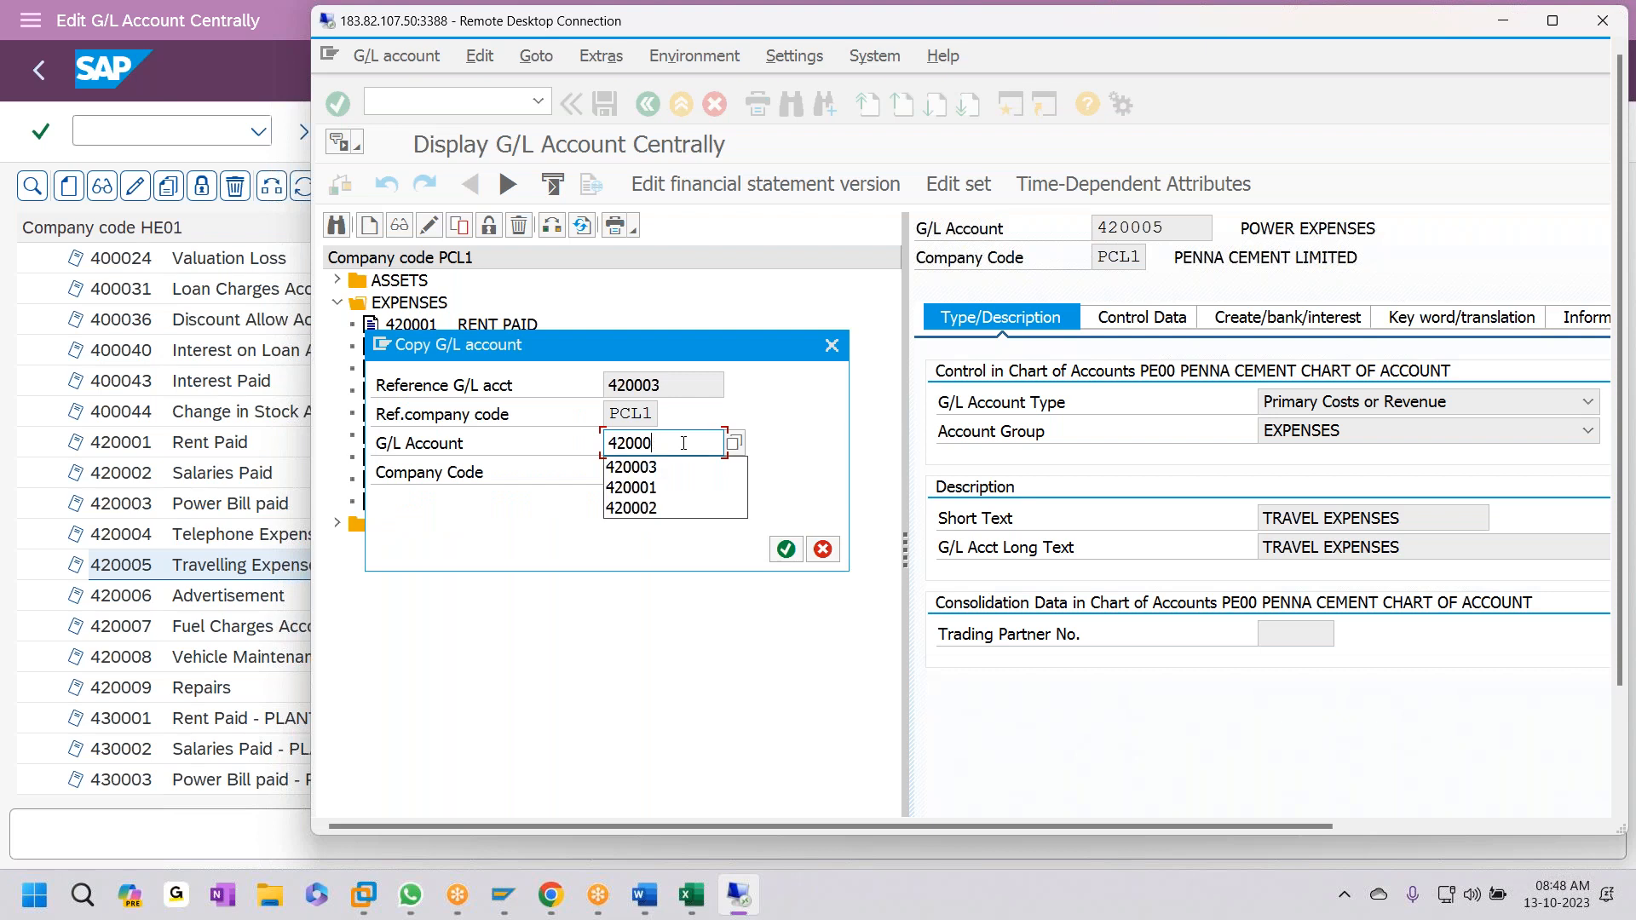
{"action": "type", "text": "4"}
{"action": "left_click", "coordinate": [775, 554]}
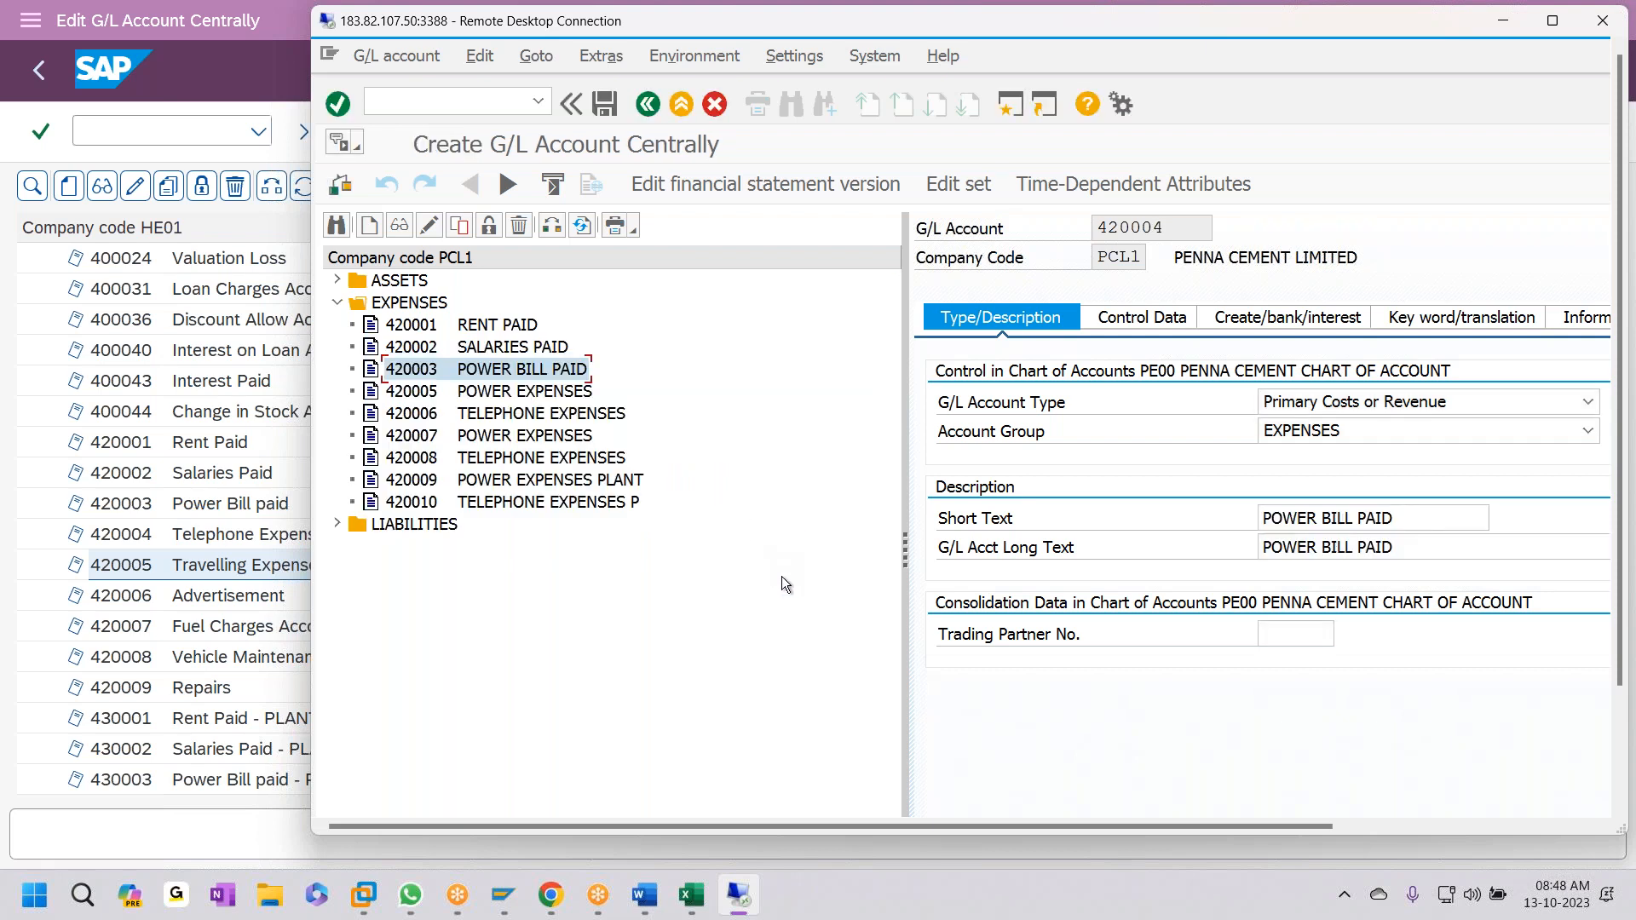
- Set account 420004's short and long texts to TELEPHONE EXPENSES, matching HE01, and save
{"action": "key", "text": "alt+Tab"}
{"action": "left_click", "coordinate": [223, 539]}
{"action": "key", "text": "alt+Tab"}
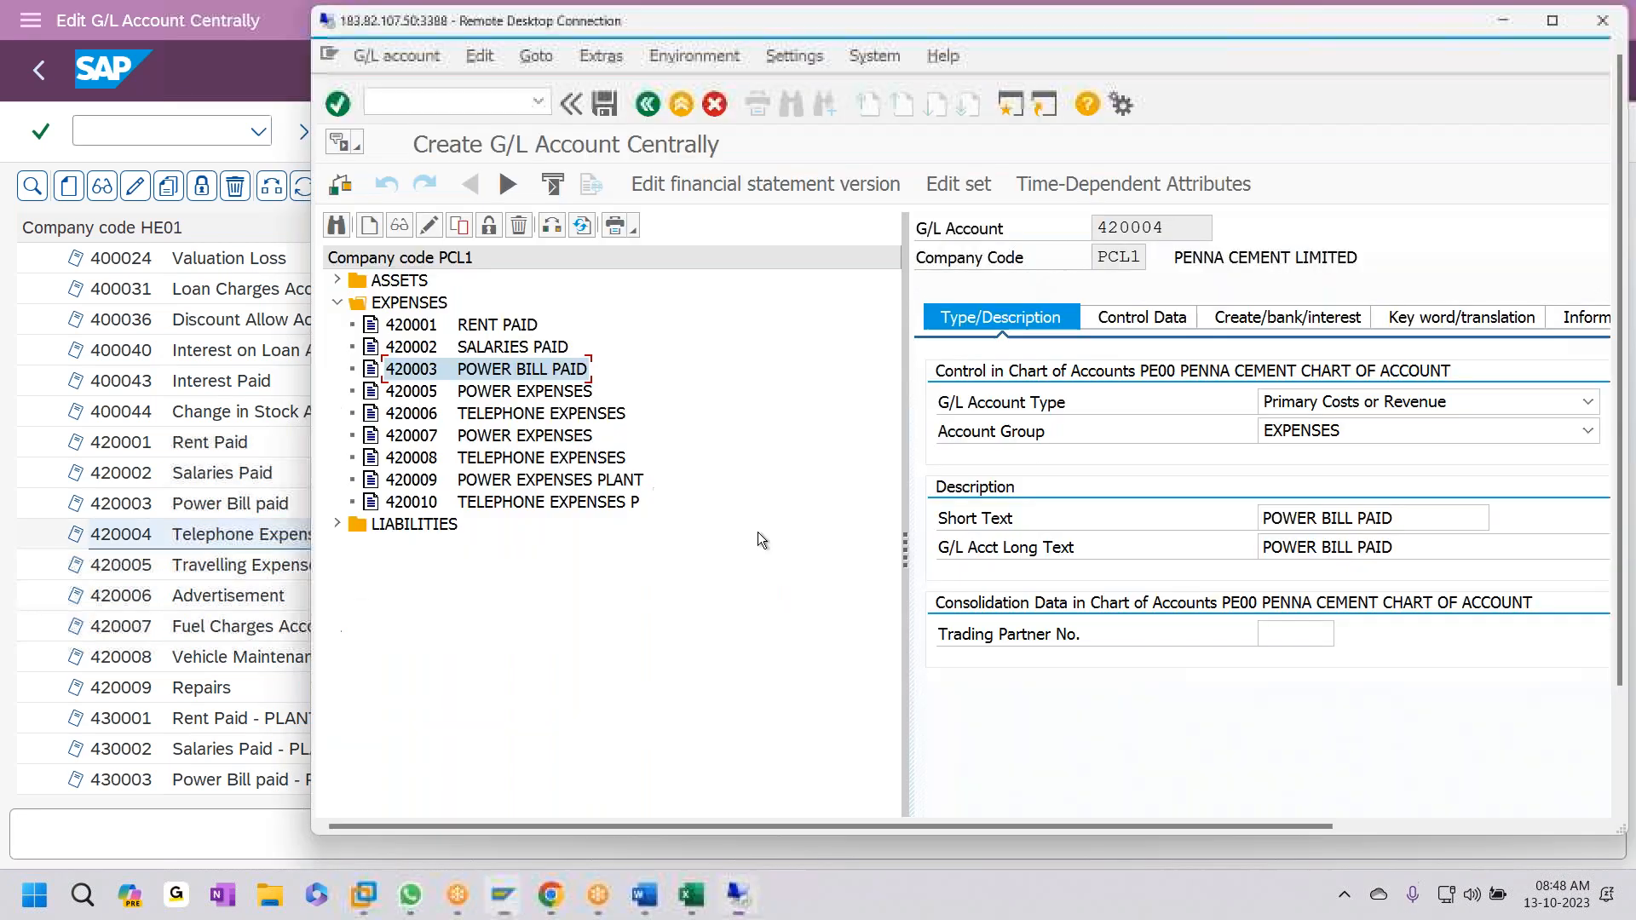
{"action": "type", "text": "T"}
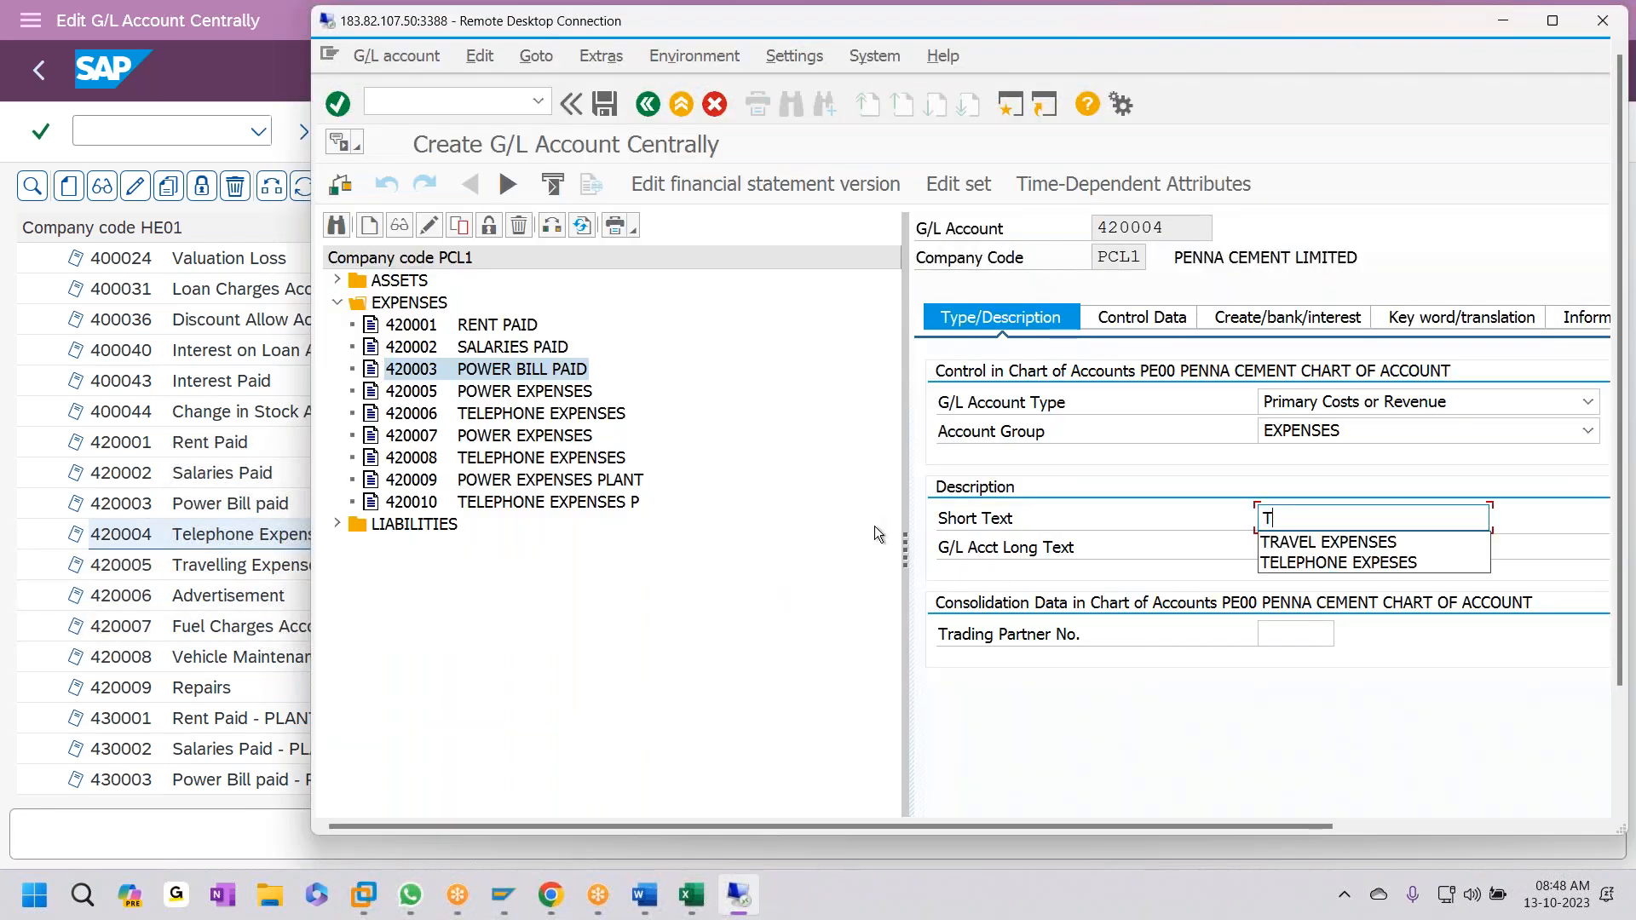
{"action": "type", "text": "ELEPHONE EX"}
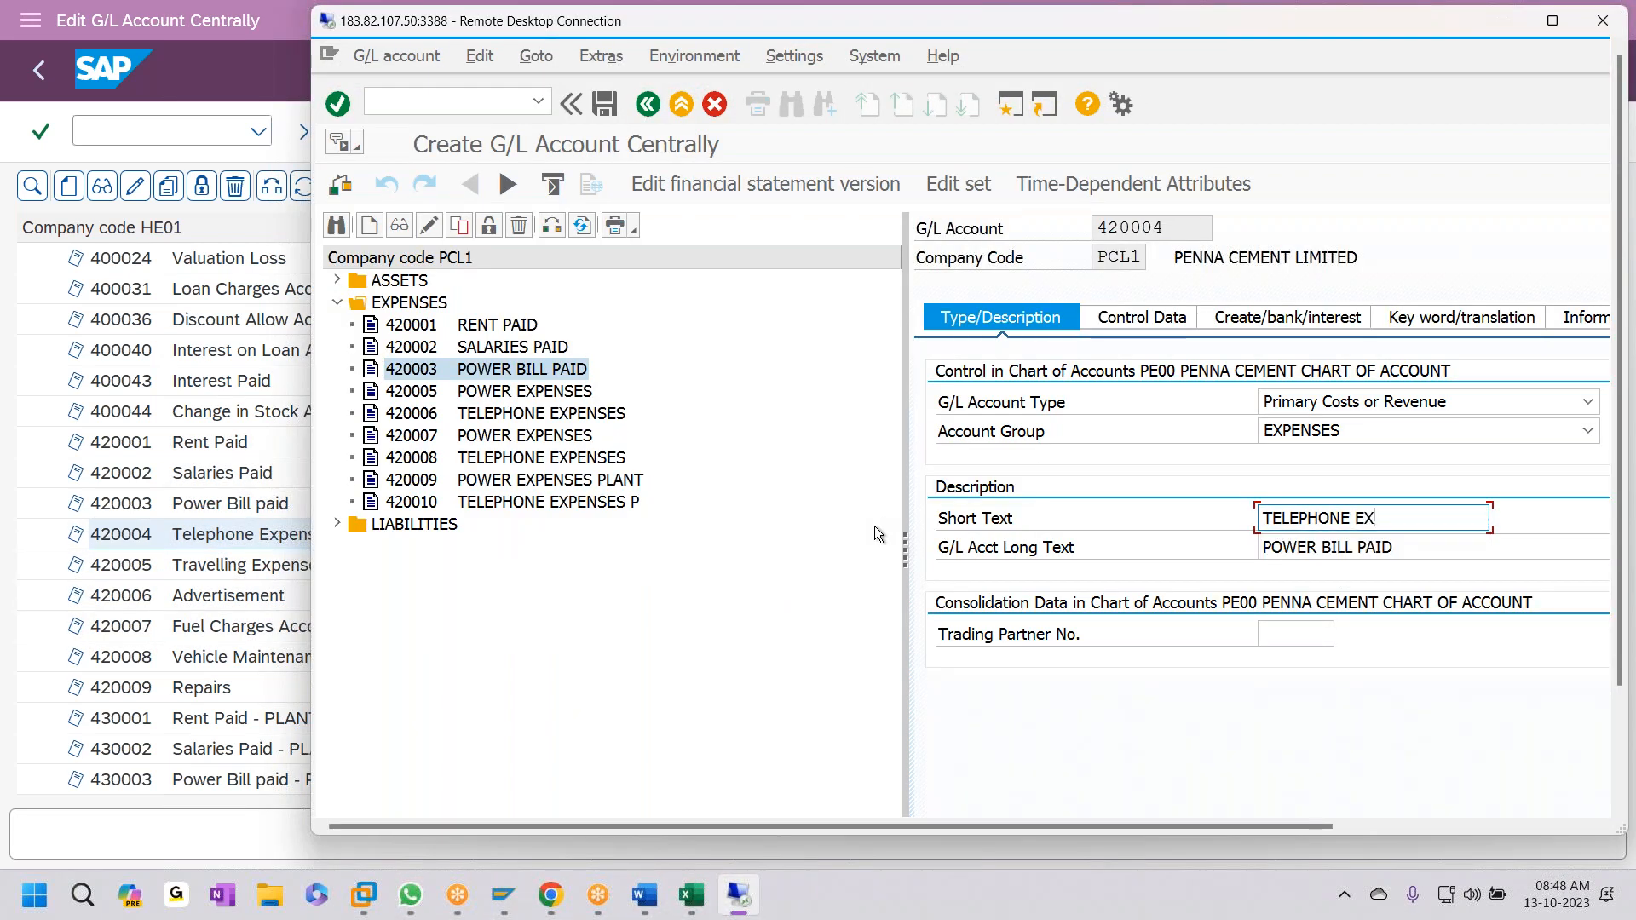
{"action": "type", "text": "PENSES"}
{"action": "key", "text": "ctrl+a"}
{"action": "key", "text": "ctrl+c"}
{"action": "key", "text": "Tab"}
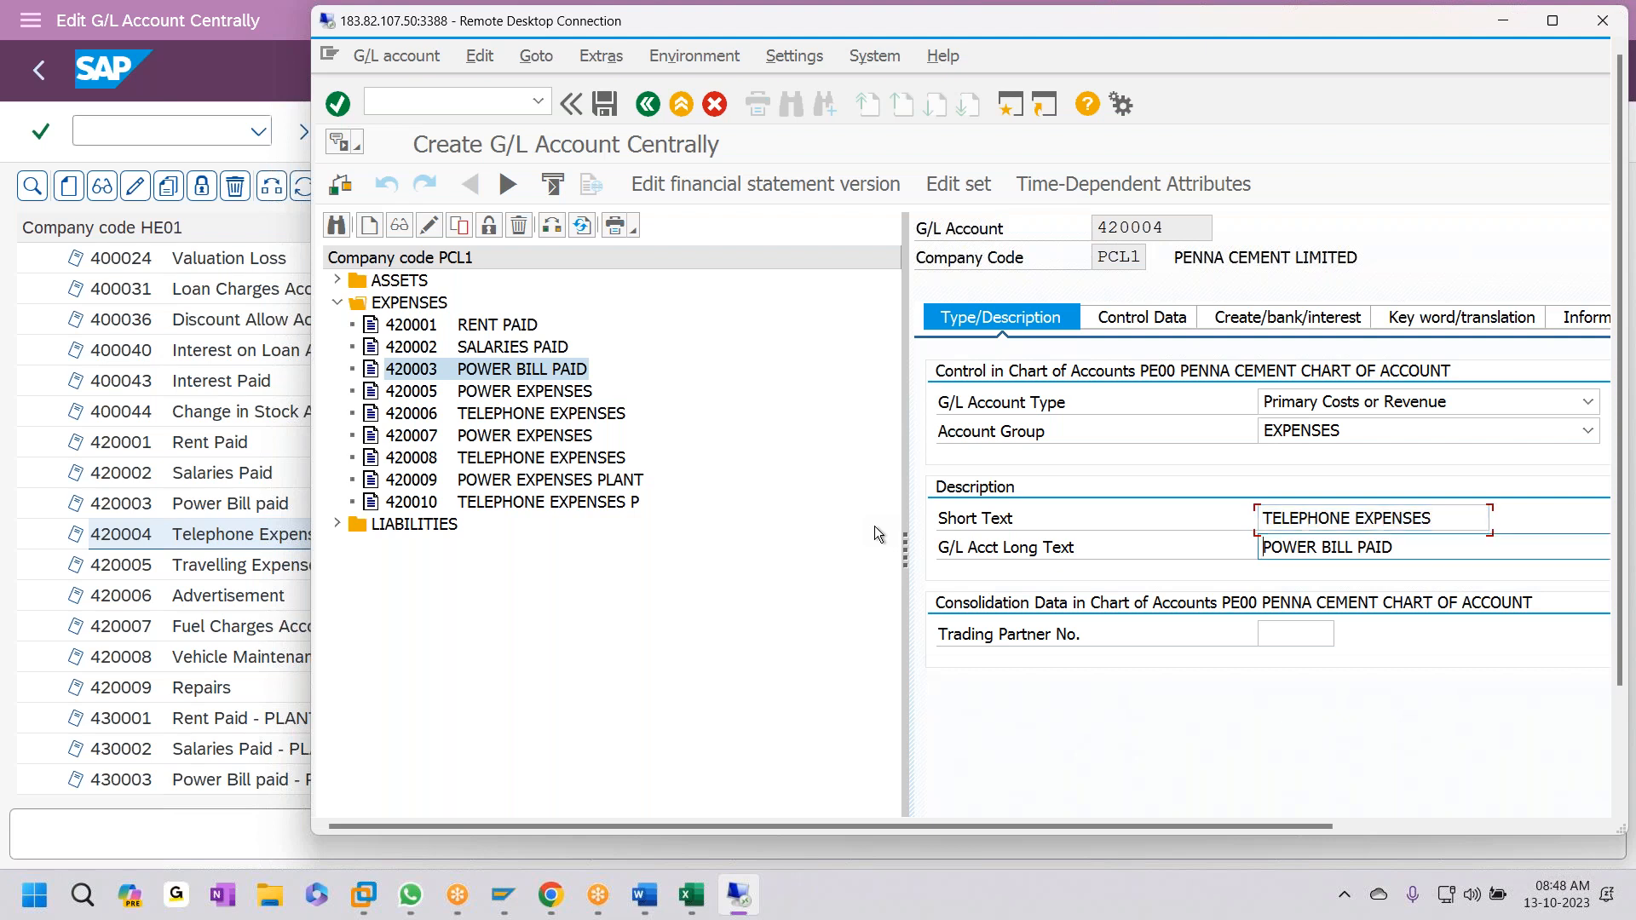
{"action": "key", "text": "ctrl+v"}
{"action": "key", "text": "ctrl+s"}
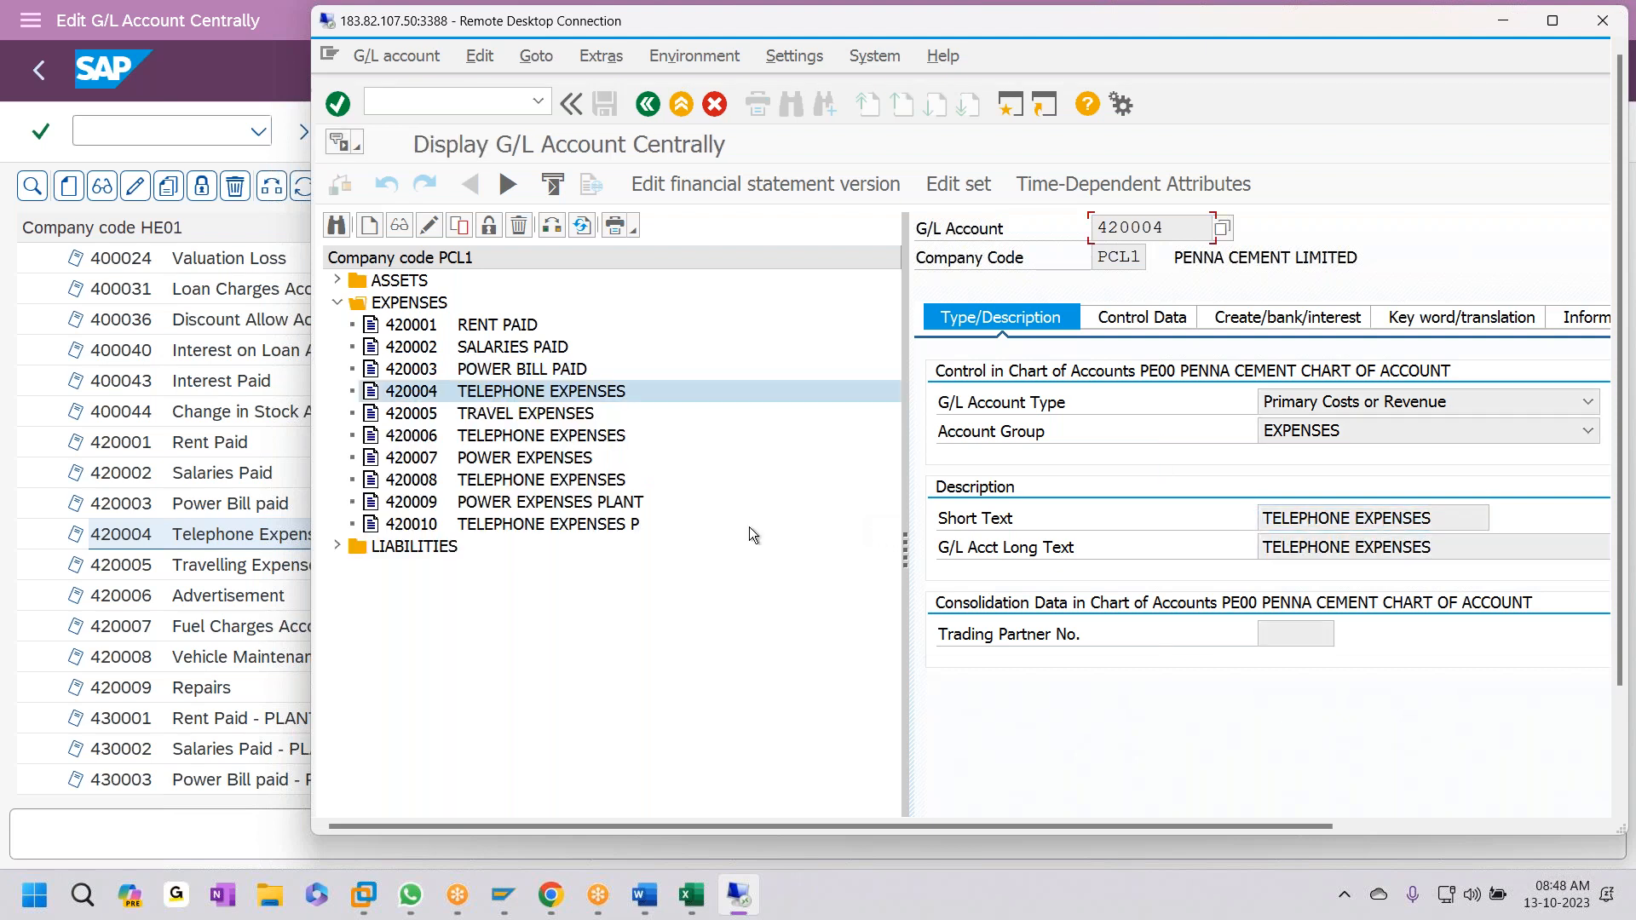
{"action": "left_click", "coordinate": [456, 419]}
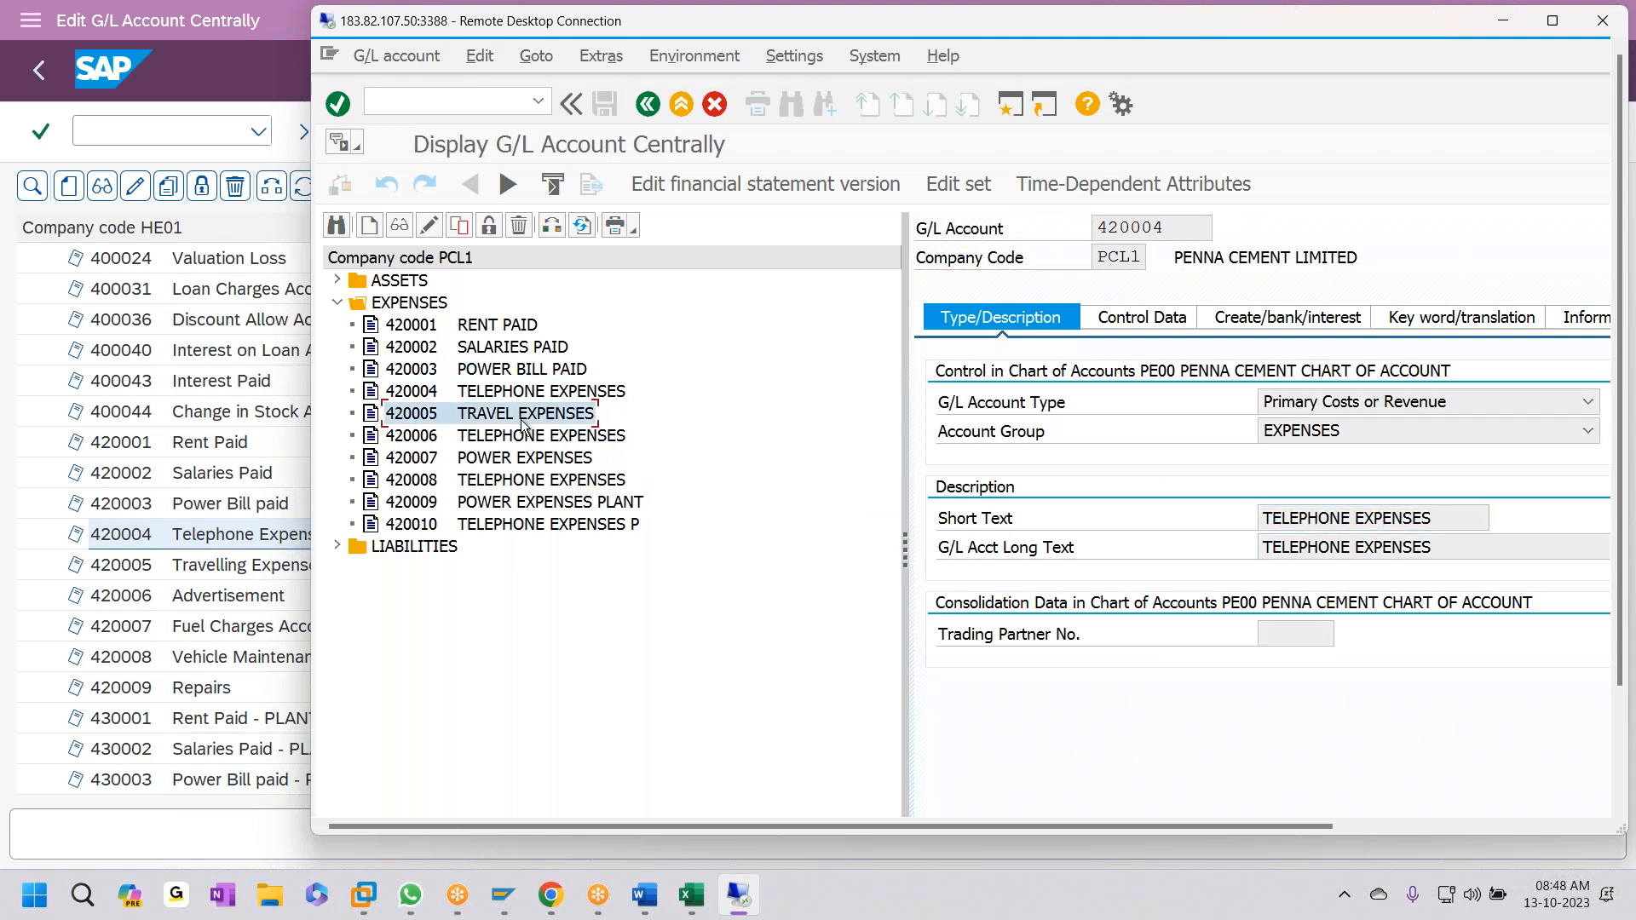
{"action": "key", "text": "alt+Tab"}
{"action": "left_click", "coordinate": [201, 567]}
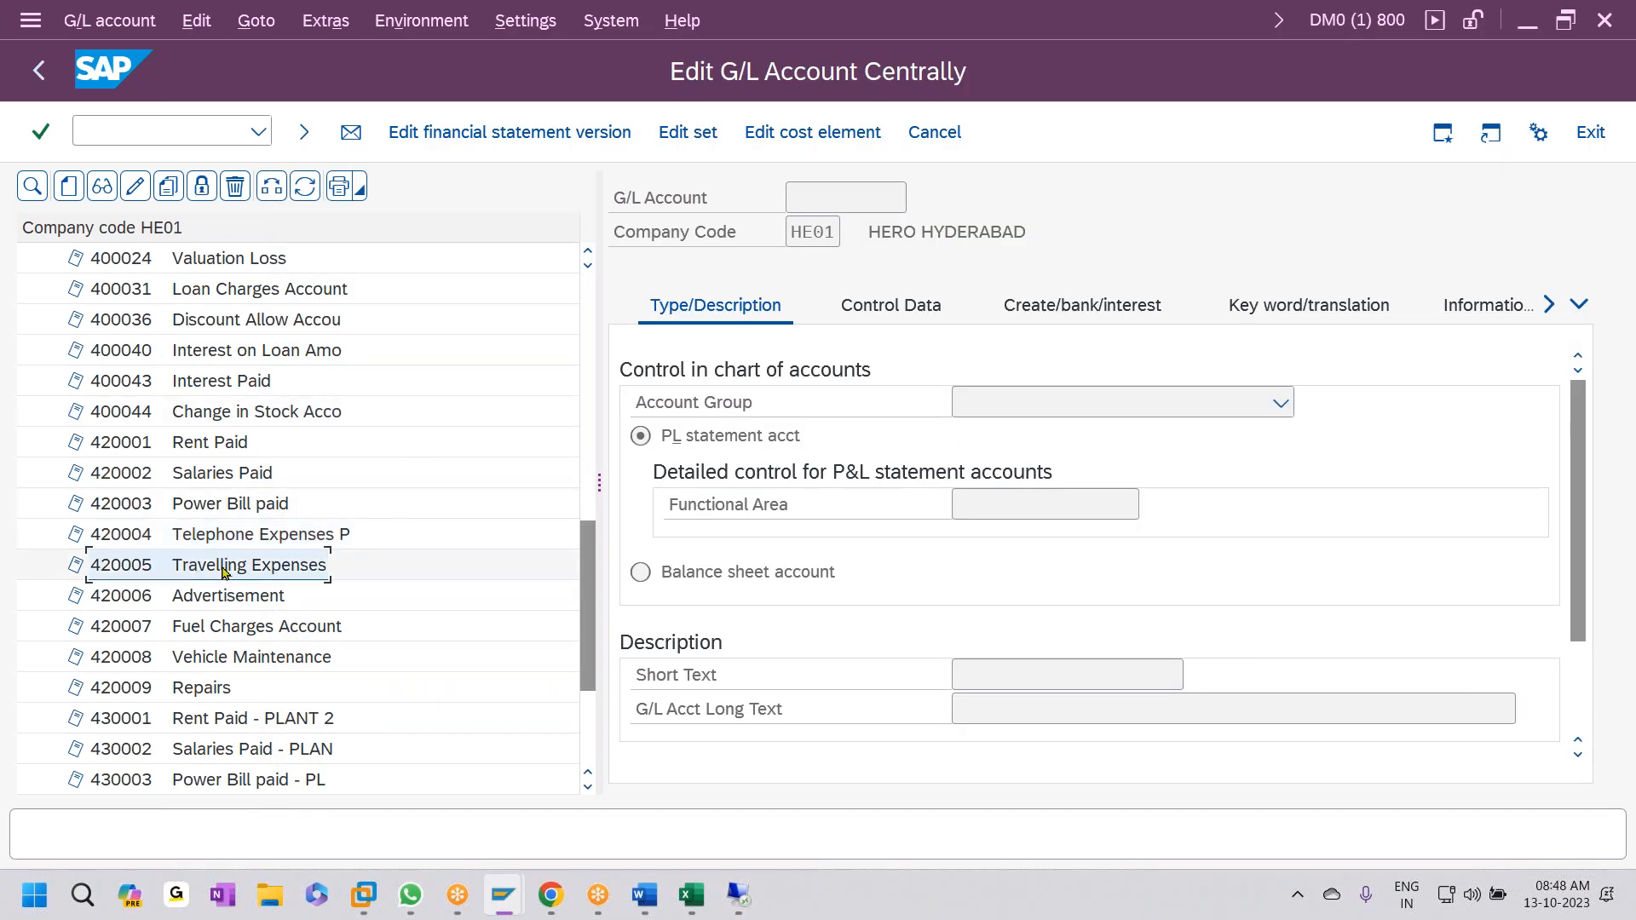
{"action": "key", "text": "alt+Tab"}
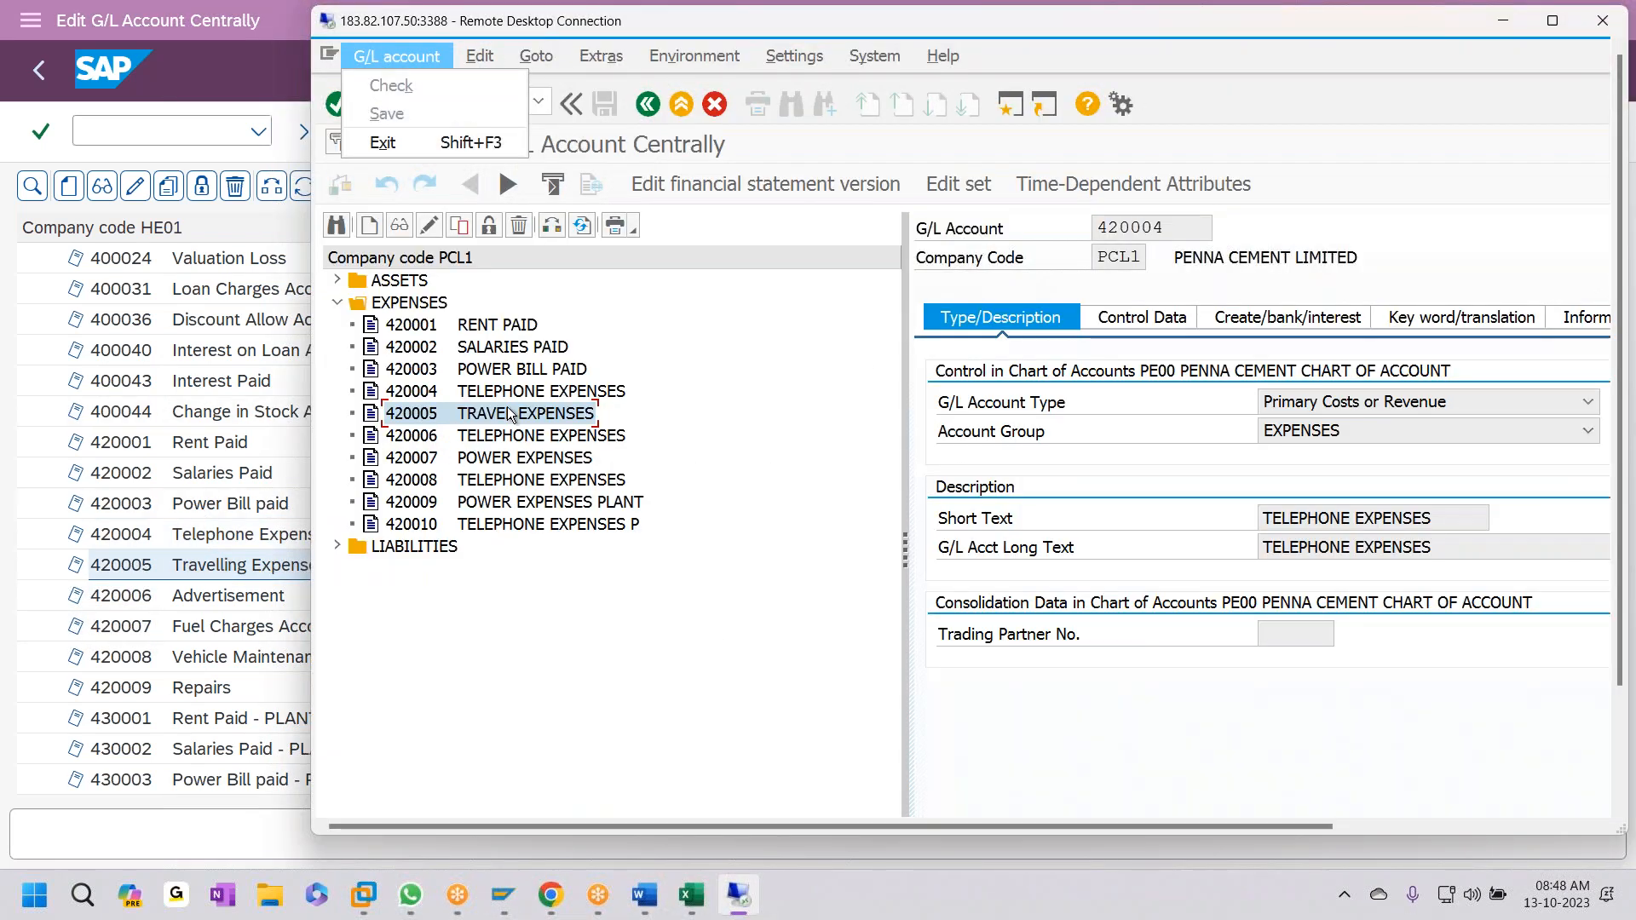
{"action": "key", "text": "alt+Tab"}
{"action": "key", "text": "alt+Tab"}
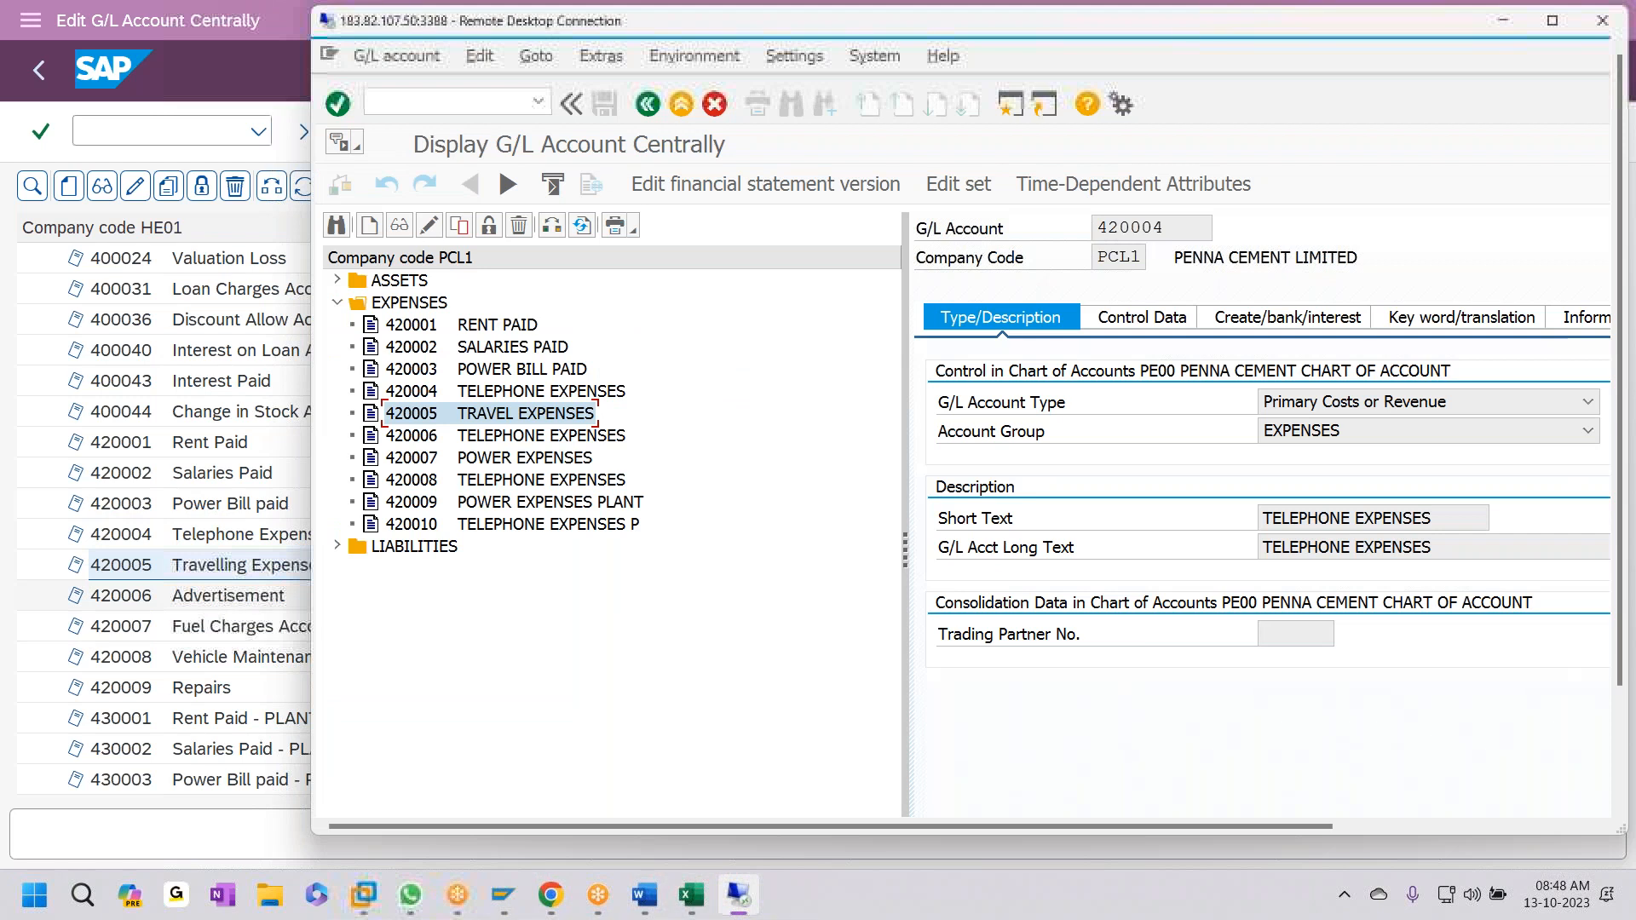
{"action": "left_click", "coordinate": [447, 437]}
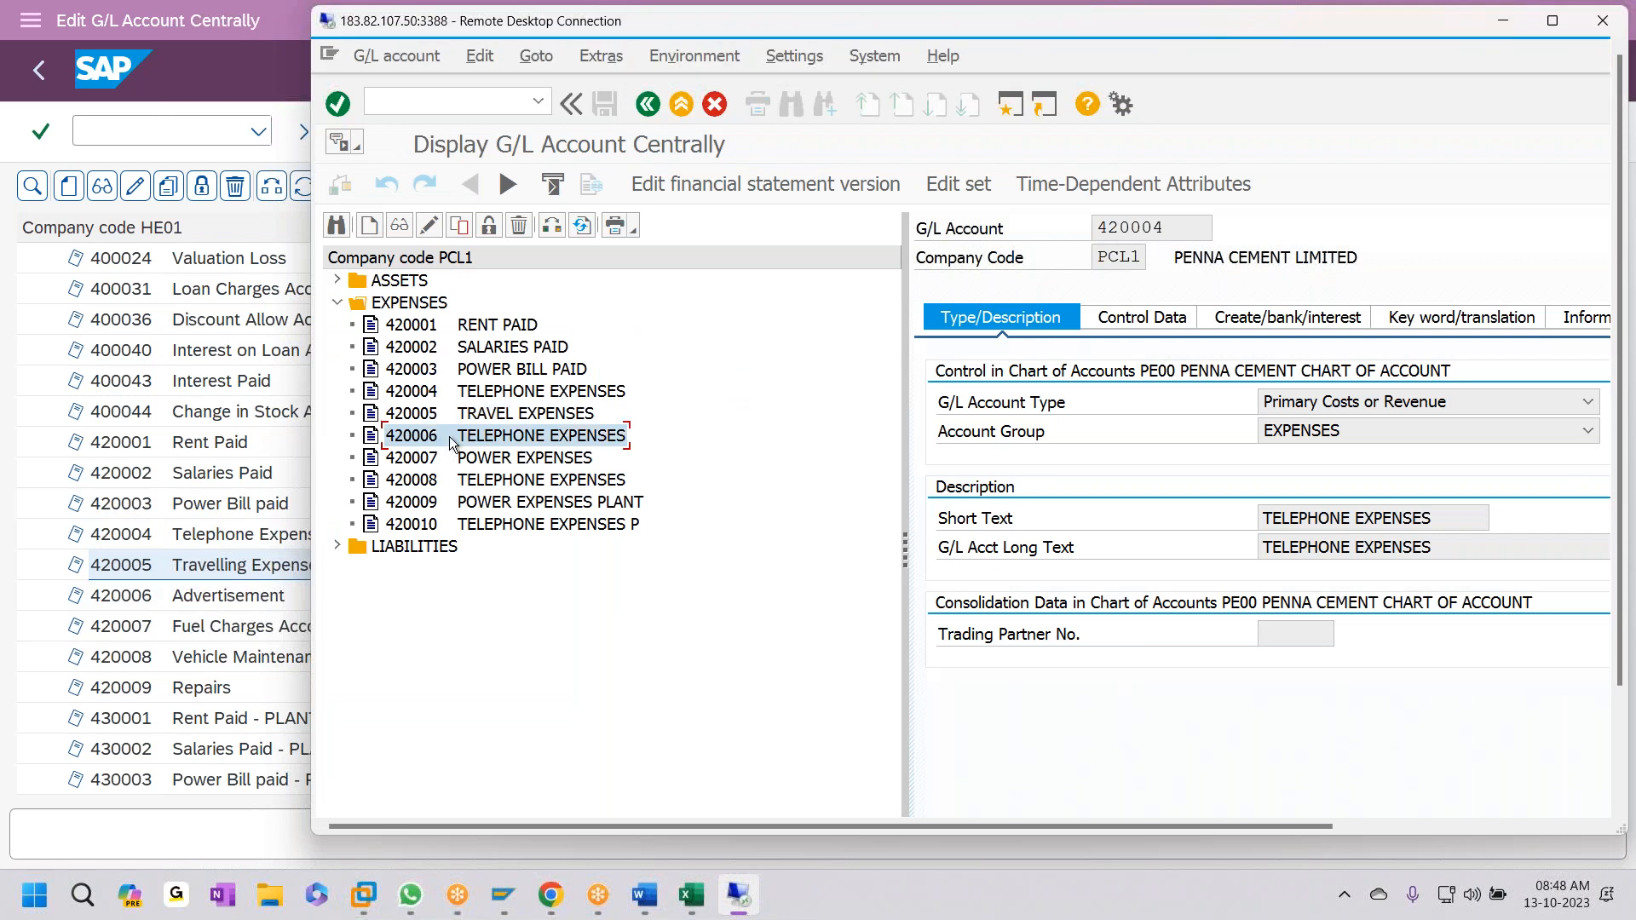
{"action": "left_click", "coordinate": [429, 225]}
- Set account 420006's short and long text to ADVERTISEMENT and save it
{"action": "left_click", "coordinate": [1443, 512]}
{"action": "key", "text": "ctrl+a"}
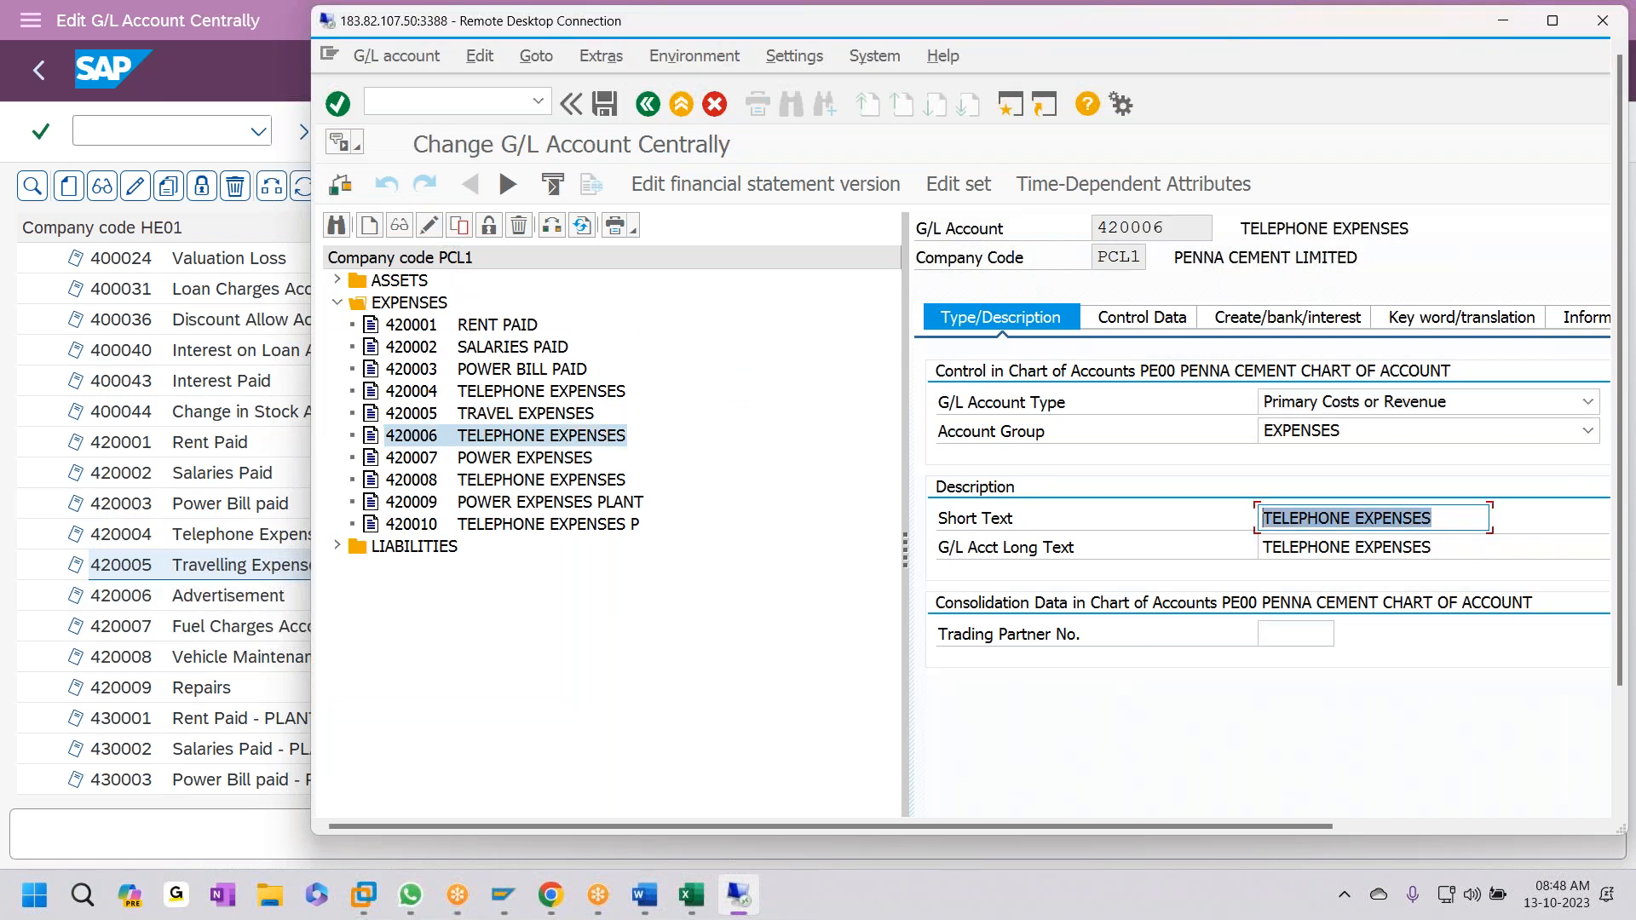
{"action": "type", "text": "ADVERTISEMEN"}
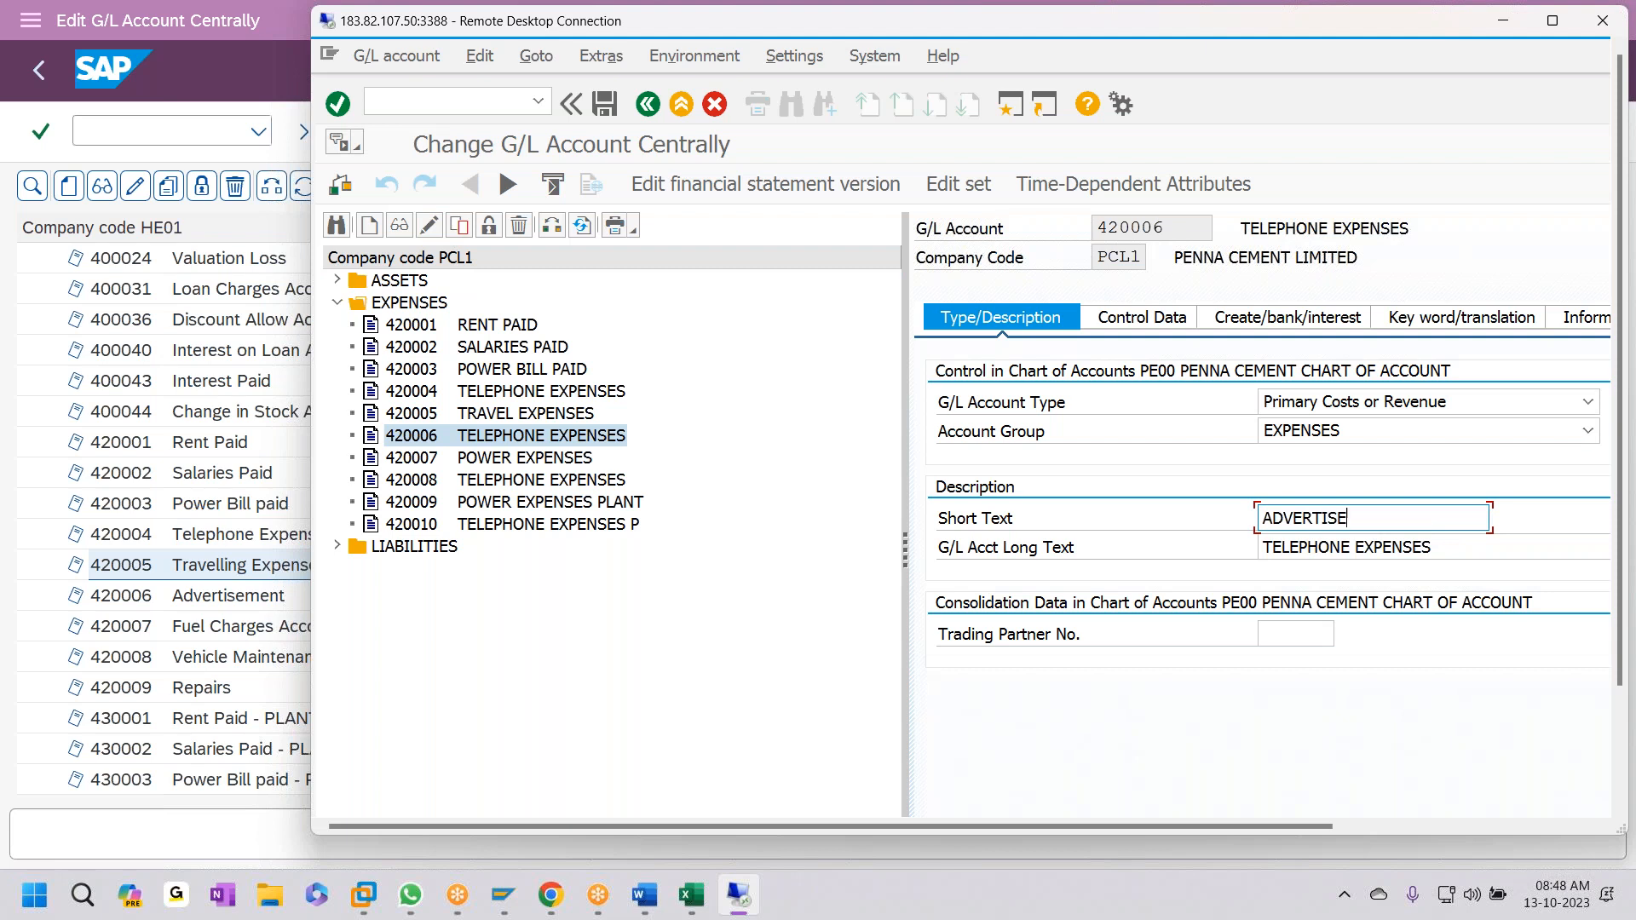
{"action": "type", "text": "T"}
{"action": "key", "text": "ctrl+a"}
{"action": "key", "text": "ctrl+c"}
{"action": "key", "text": "Tab"}
{"action": "key", "text": "ctrl+v"}
{"action": "key", "text": "Delete"}
{"action": "key", "text": "Delete"}
{"action": "key", "text": "Delete"}
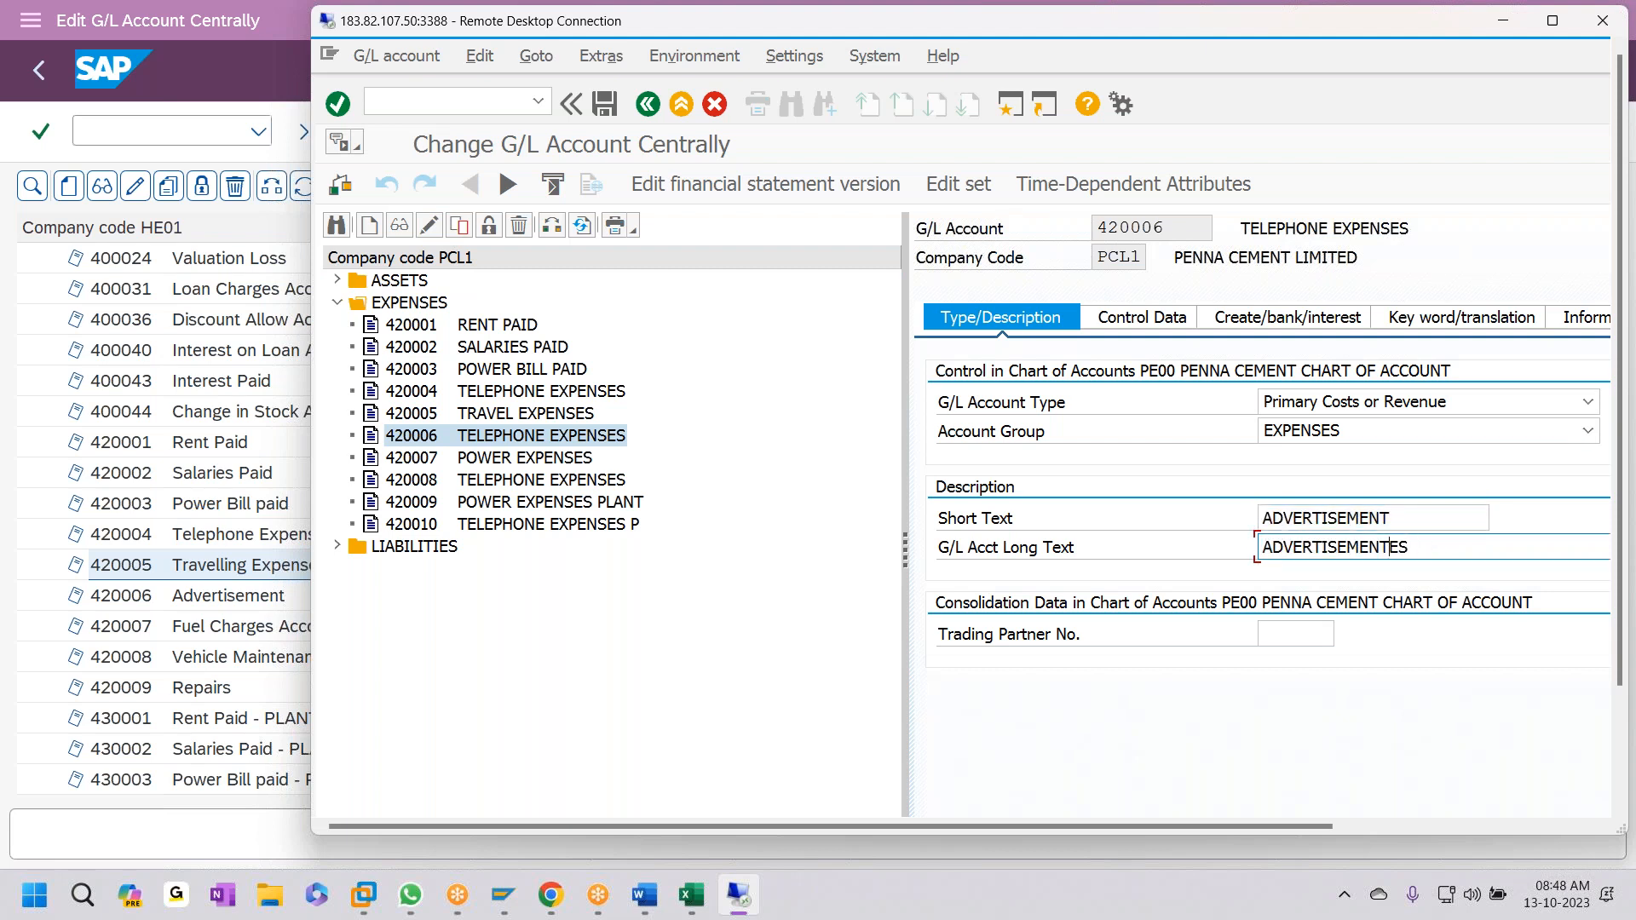
{"action": "key", "text": "ctrl+s"}
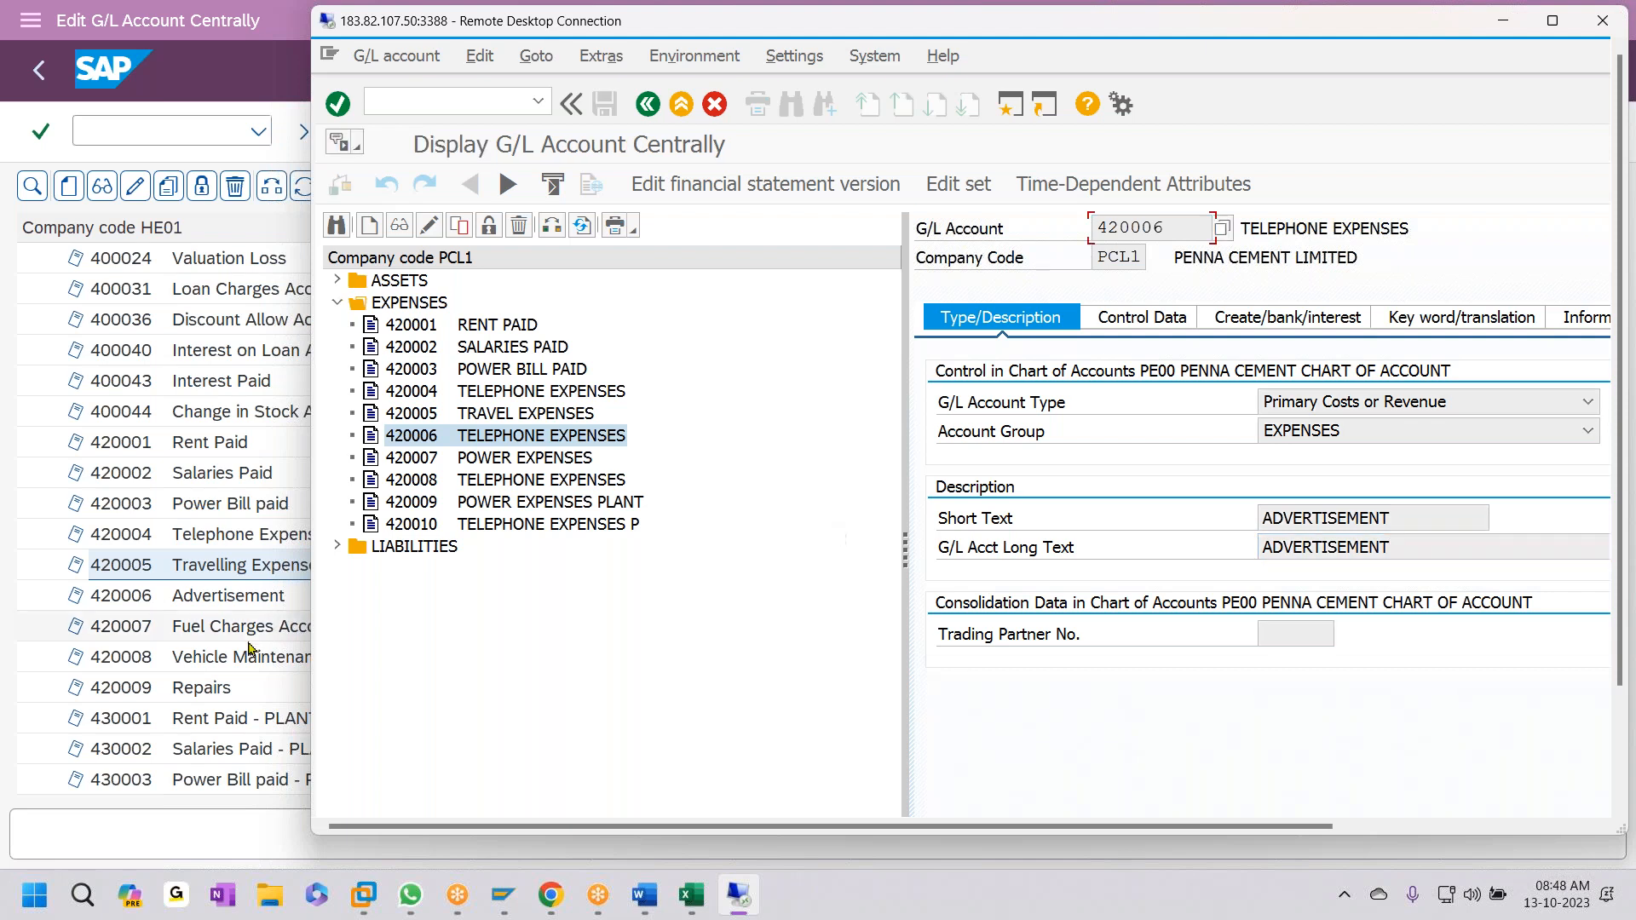
- Replace account 420007's POWER EXPENSES texts with FUEL CHARGES and save
{"action": "left_click", "coordinate": [430, 461]}
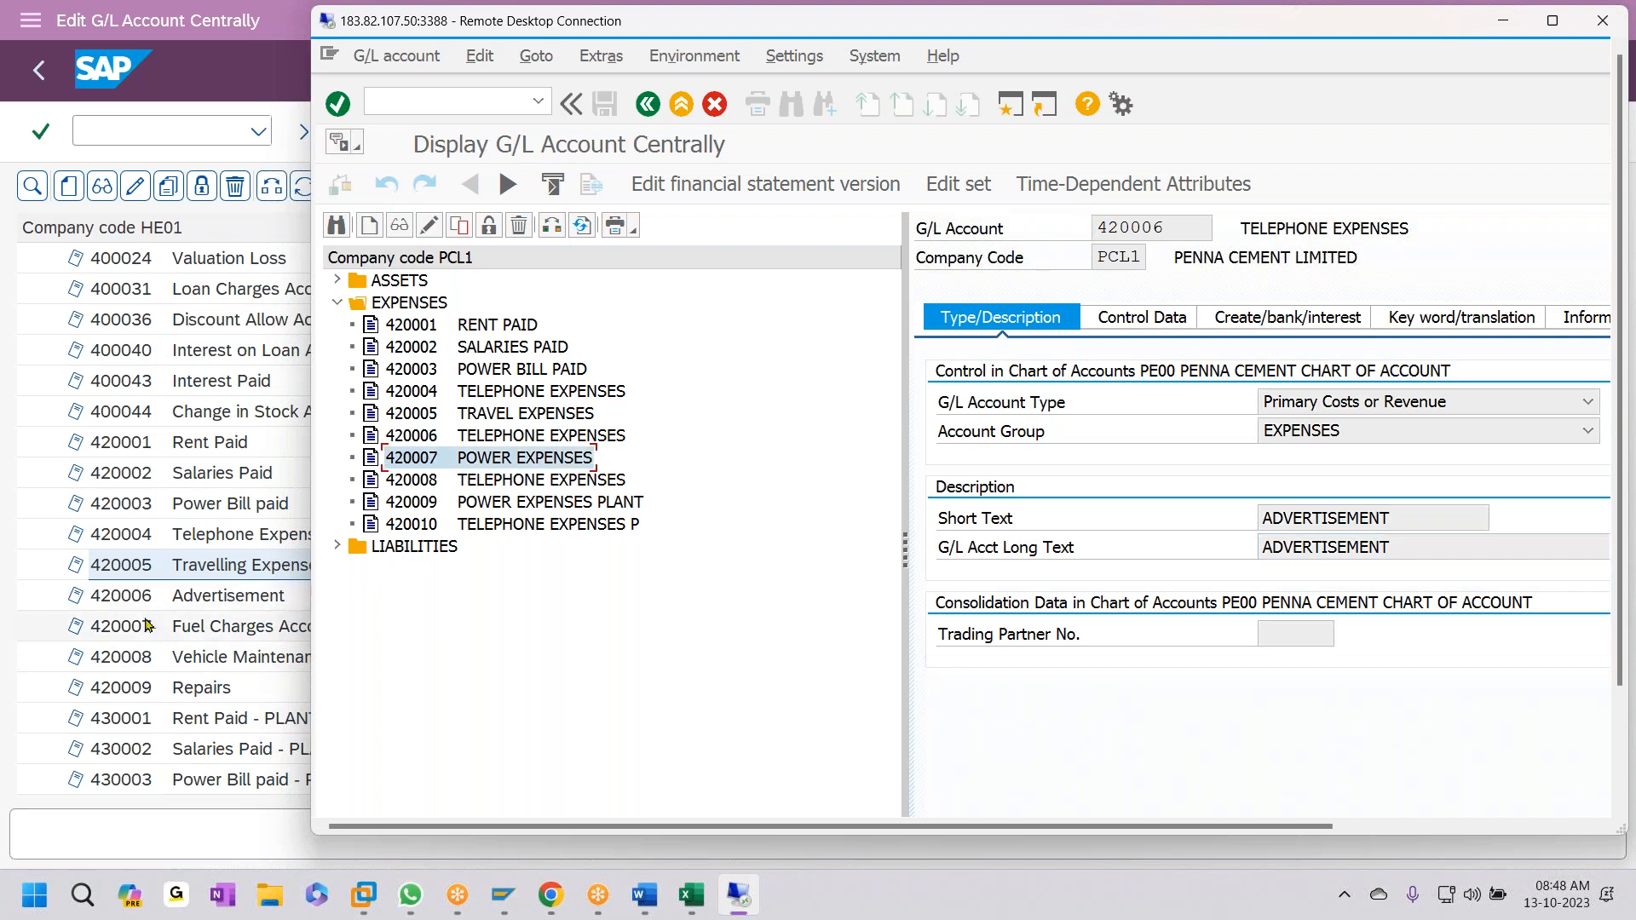
{"action": "left_click", "coordinate": [429, 225]}
{"action": "triple_click", "coordinate": [1412, 517]}
{"action": "type", "text": "FUEL CHARGES"}
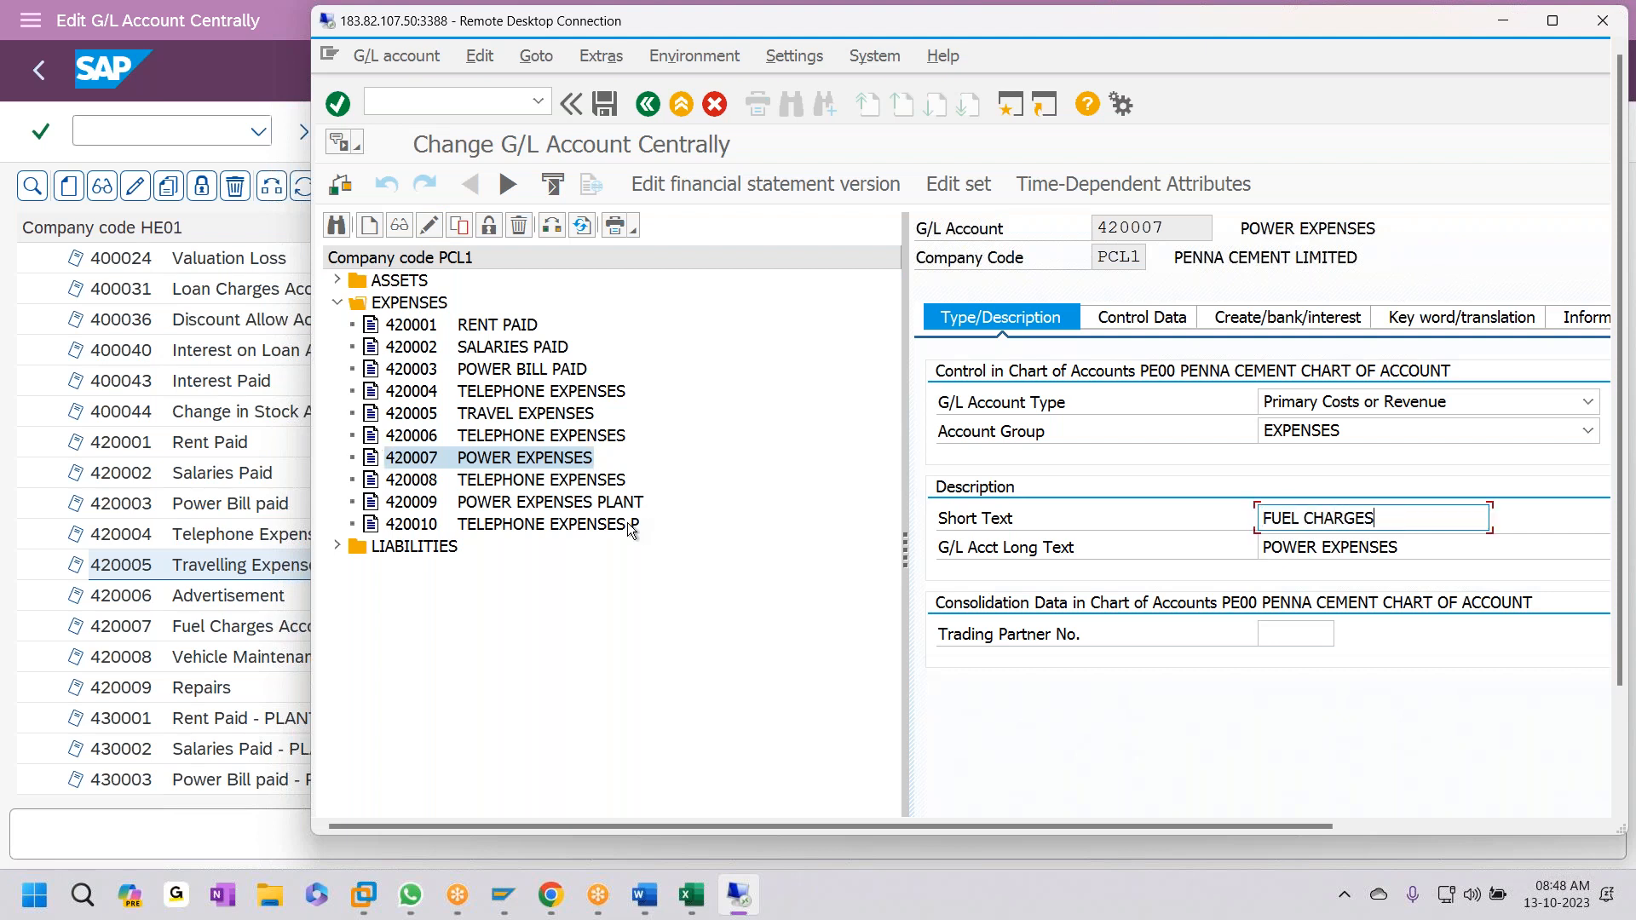
{"action": "key", "text": "ctrl+a"}
{"action": "key", "text": "ctrl+c"}
{"action": "key", "text": "Tab"}
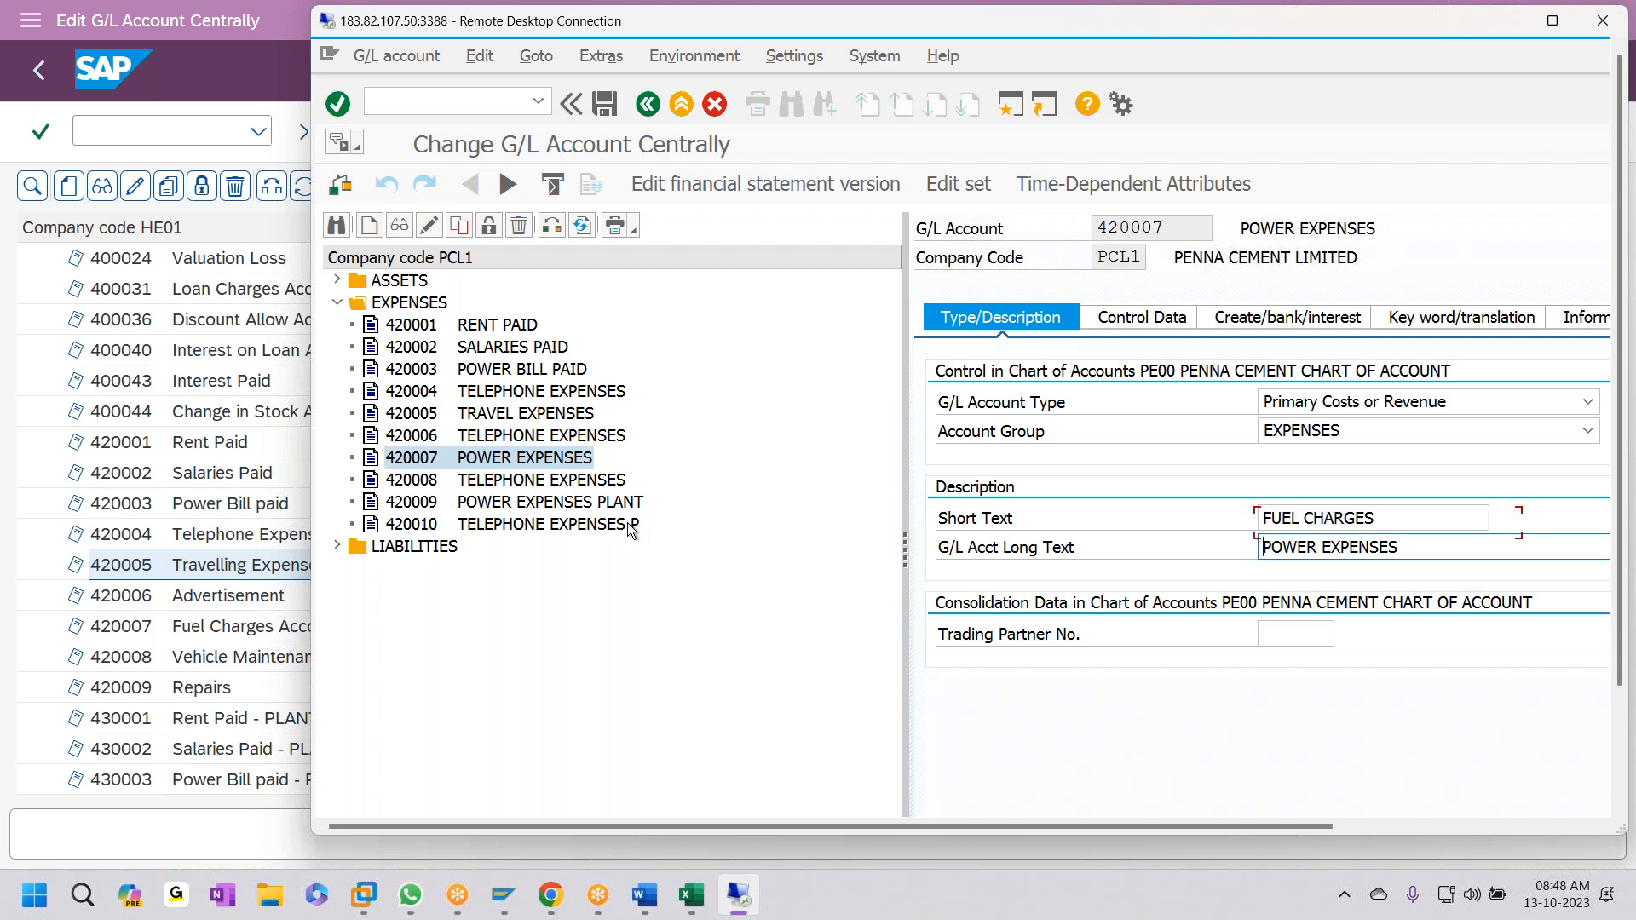
{"action": "key", "text": "ctrl+v"}
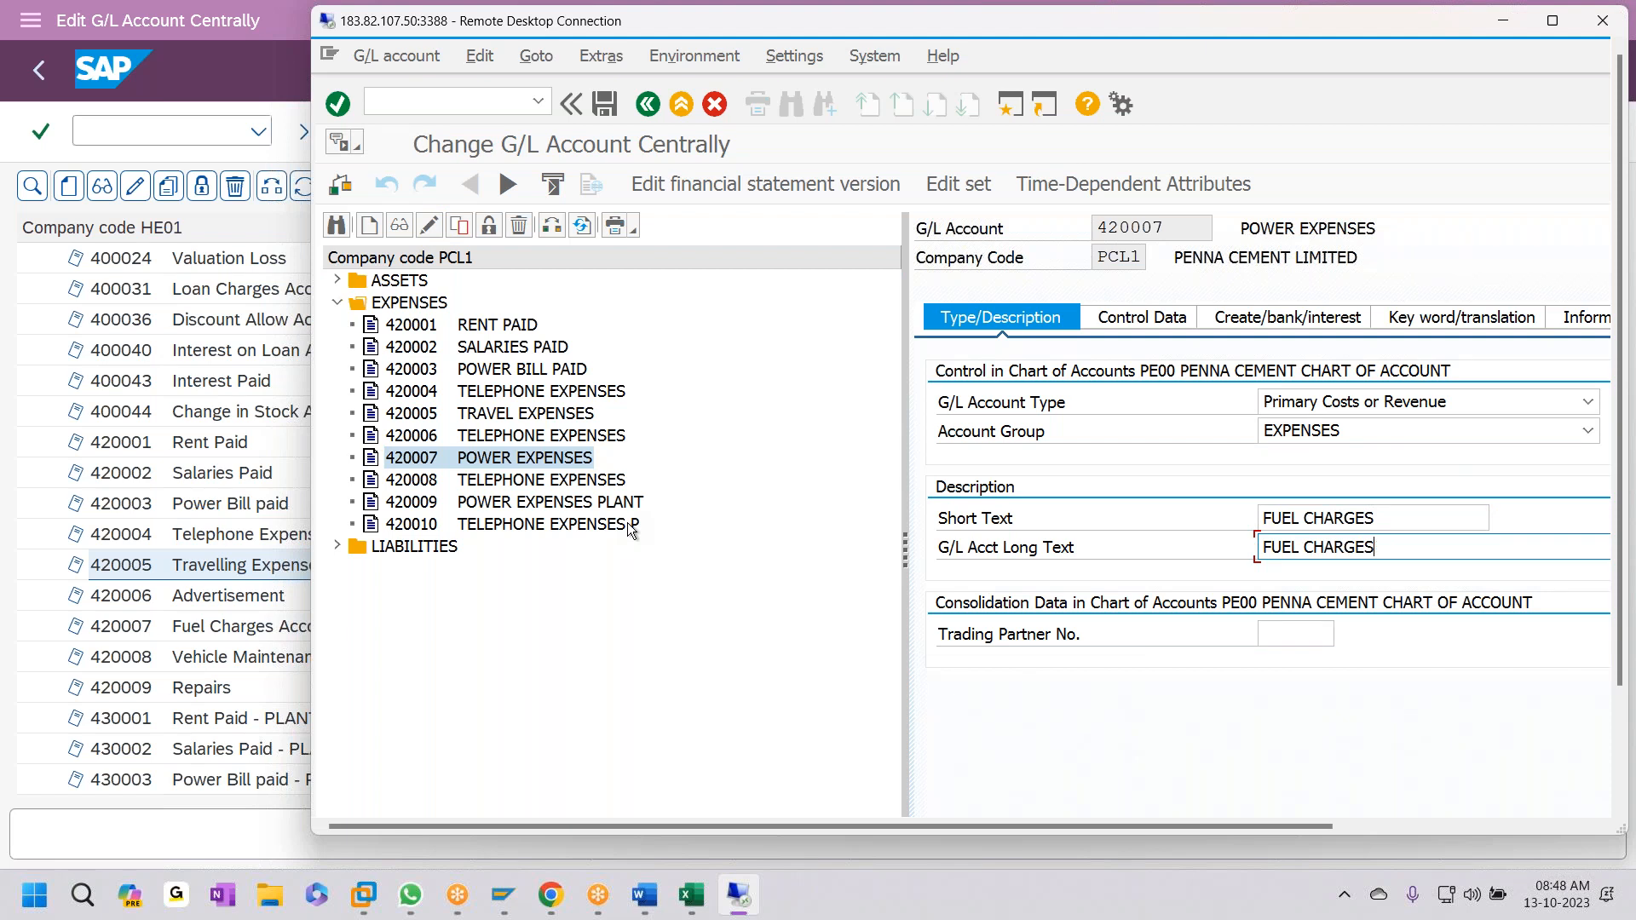
{"action": "key", "text": "ctrl+s"}
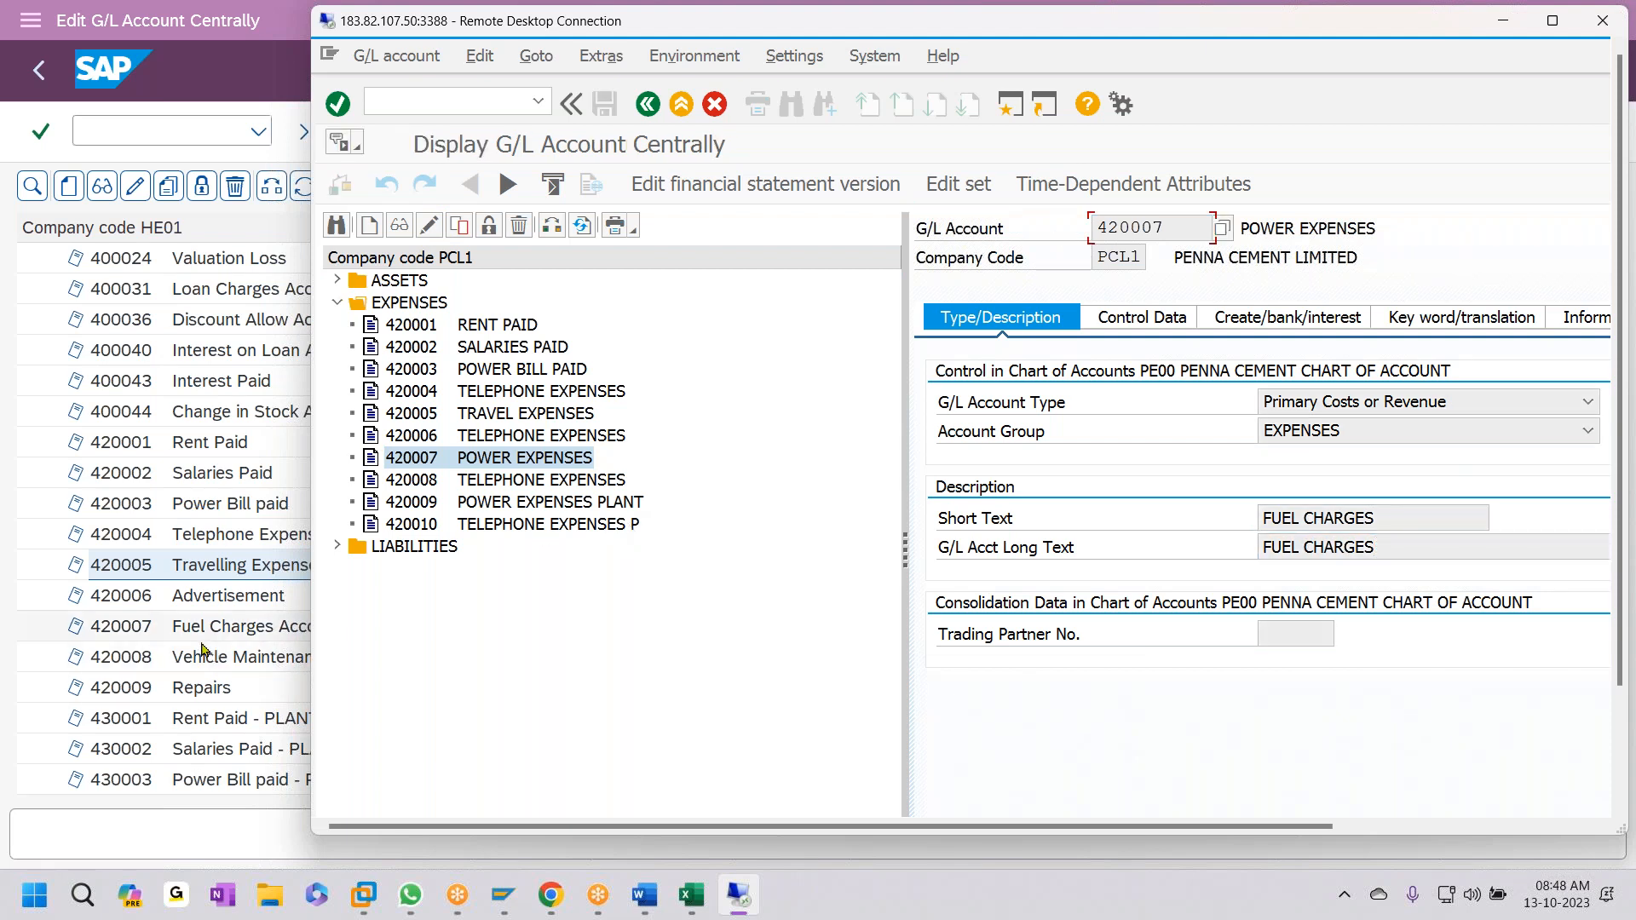
- Replace account 420008's TELEPHONE EXPENSES texts with VEHICLE MAINTENANCE and save
{"action": "left_click", "coordinate": [432, 482]}
{"action": "left_click", "coordinate": [433, 228]}
{"action": "left_click_drag", "start_coordinate": [1447, 517], "coordinate": [701, 515]}
{"action": "type", "text": "VEH"}
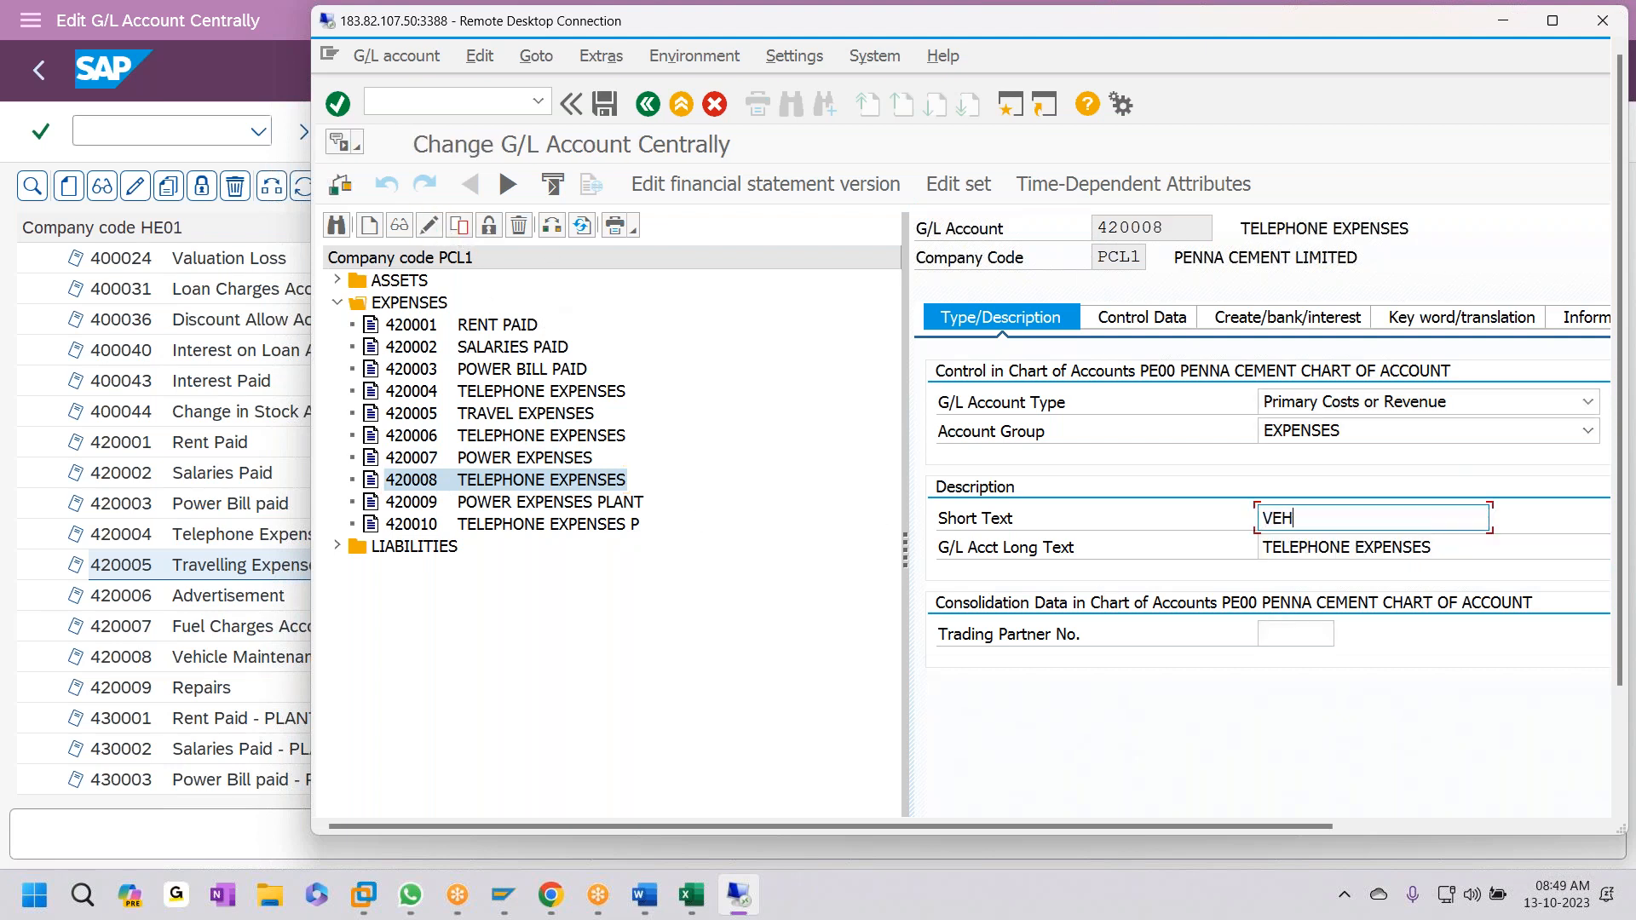
{"action": "type", "text": "ICLE MAINTENANCE"}
{"action": "key", "text": "ctrl+a"}
{"action": "key", "text": "ctrl+c"}
{"action": "key", "text": "Tab"}
{"action": "key", "text": "ctrl+a"}
{"action": "key", "text": "ctrl+v"}
{"action": "key", "text": "ctrl+s"}
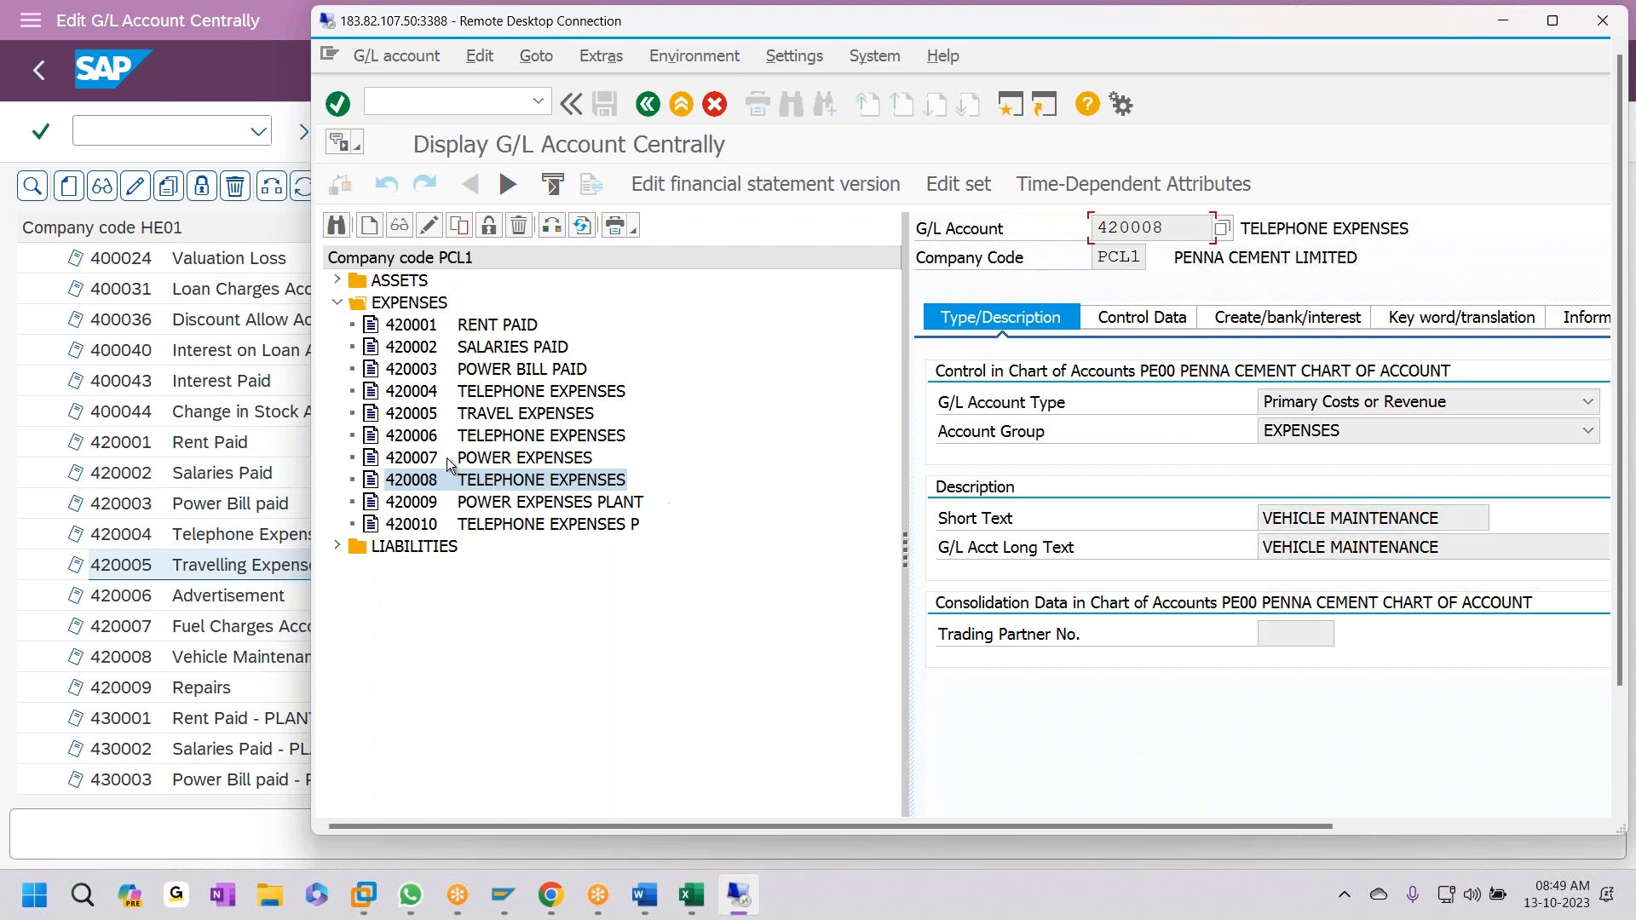
- Set account 420009's short and long text to REPAIRS, save, and minimize the remote desktop
{"action": "left_click", "coordinate": [206, 602]}
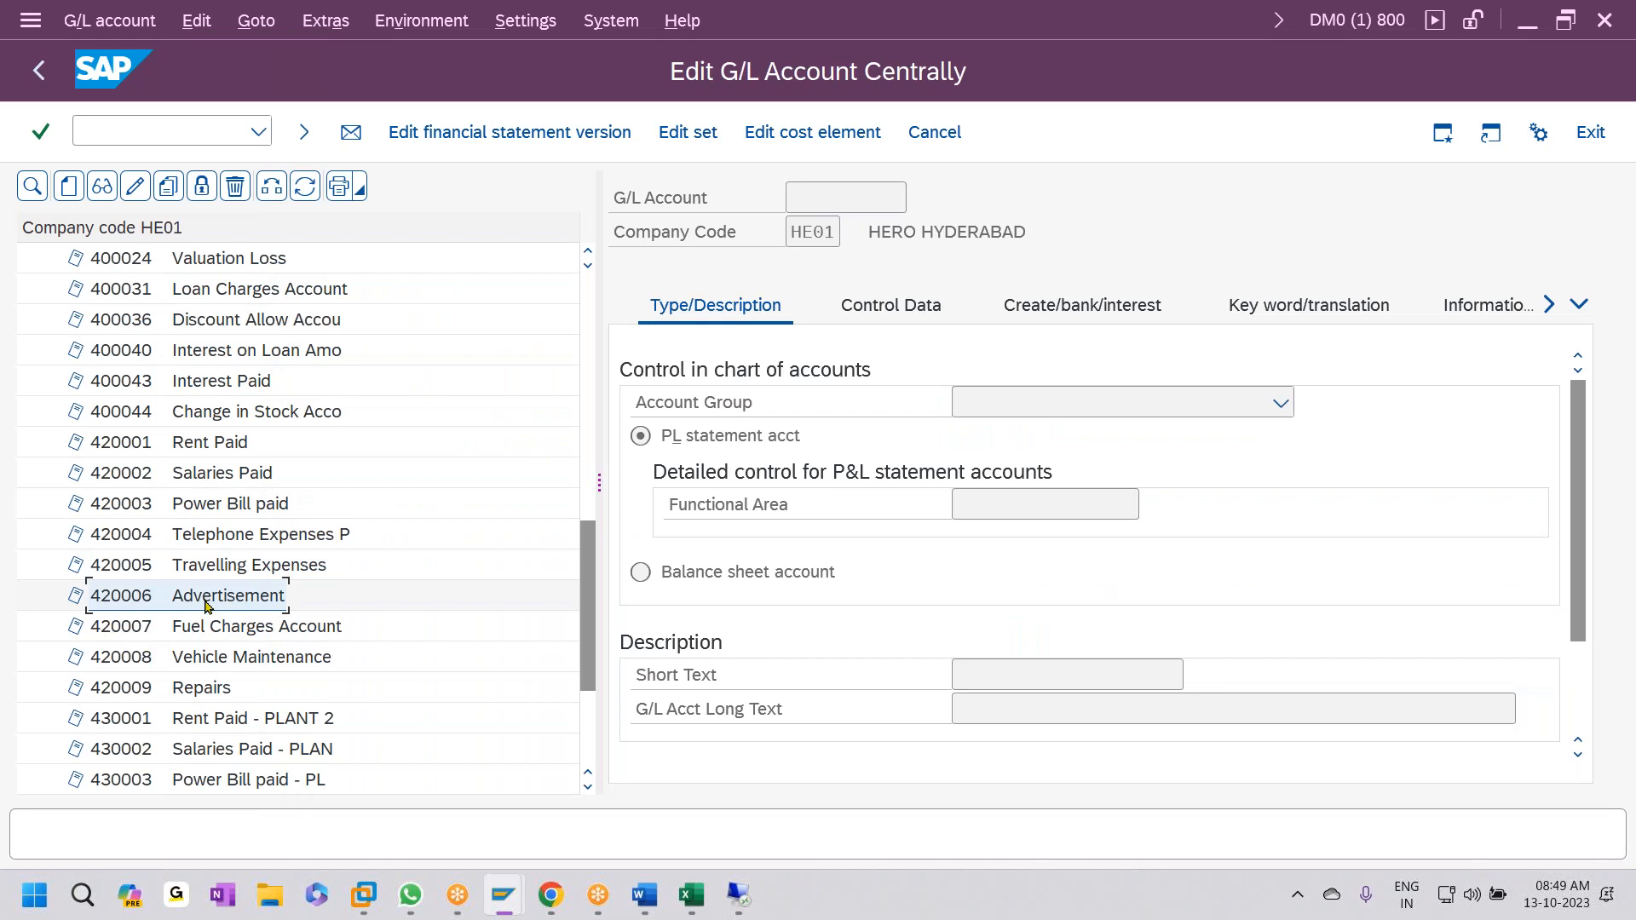
{"action": "key", "text": "alt+Tab"}
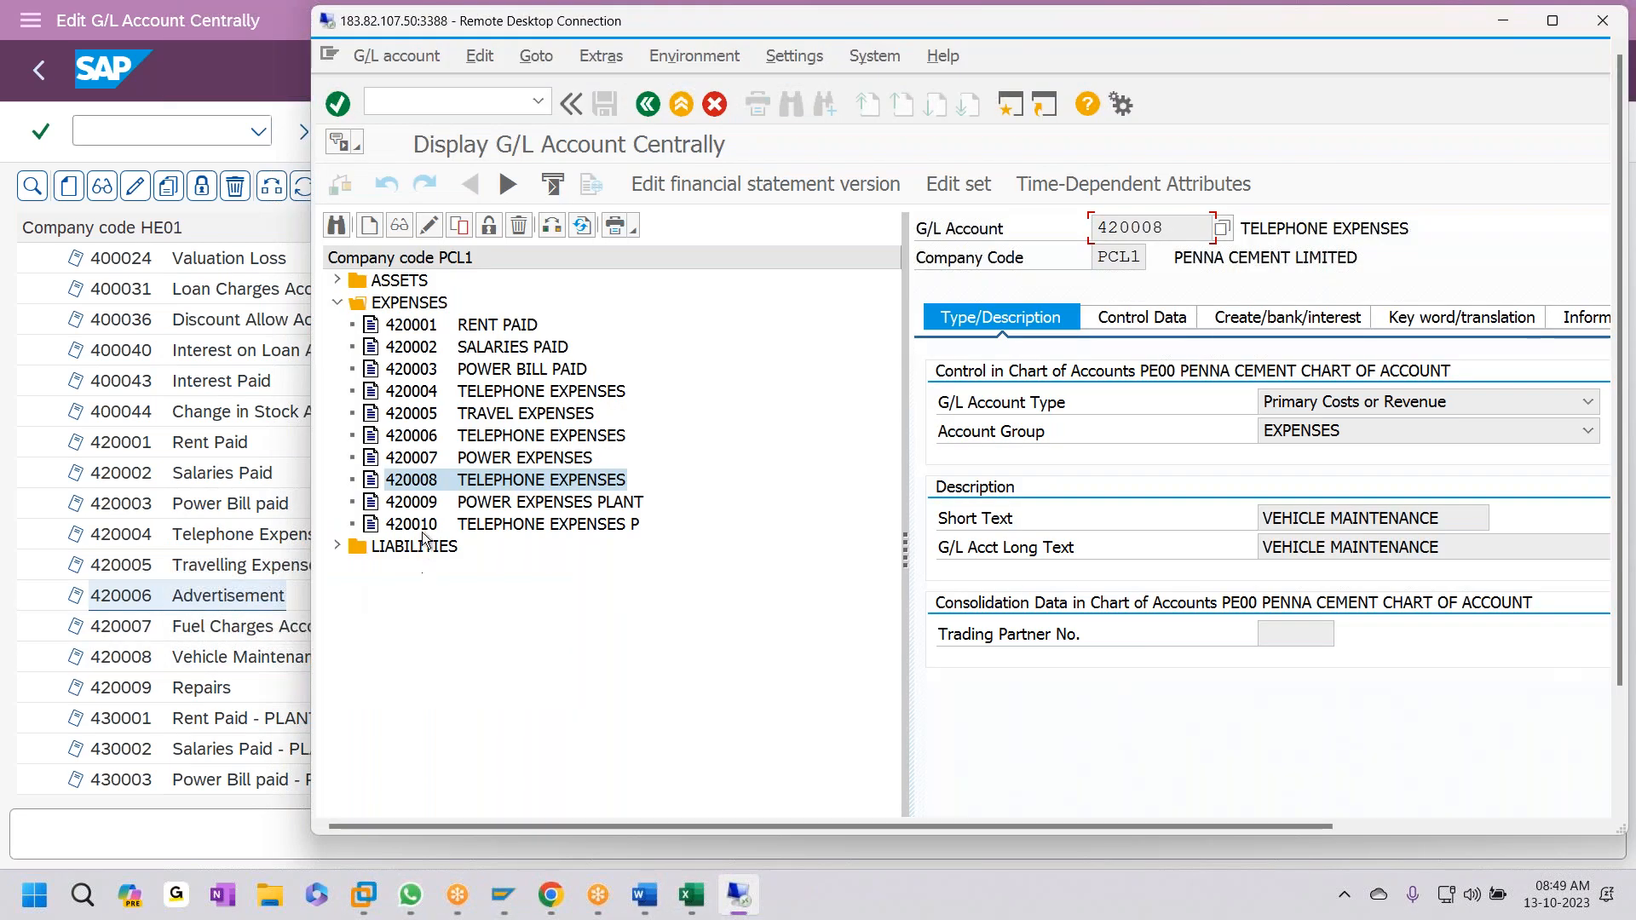
{"action": "double_click", "coordinate": [503, 501]}
{"action": "left_click", "coordinate": [435, 230]}
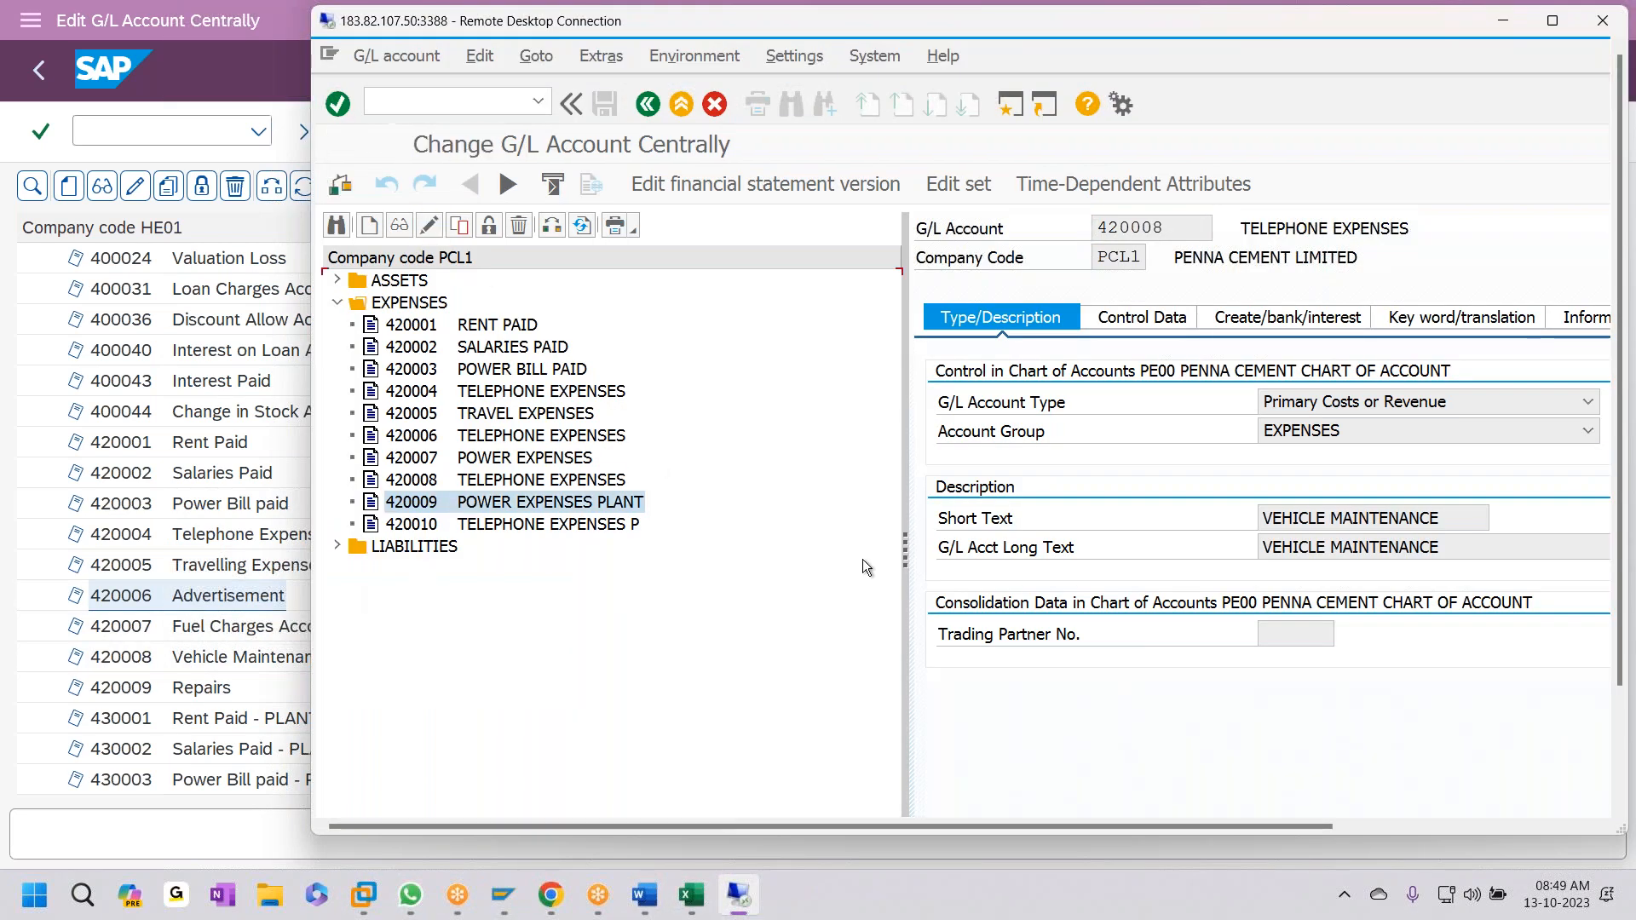
{"action": "left_click_drag", "start_coordinate": [1459, 515], "coordinate": [861, 521]}
{"action": "type", "text": "REPAIRS"}
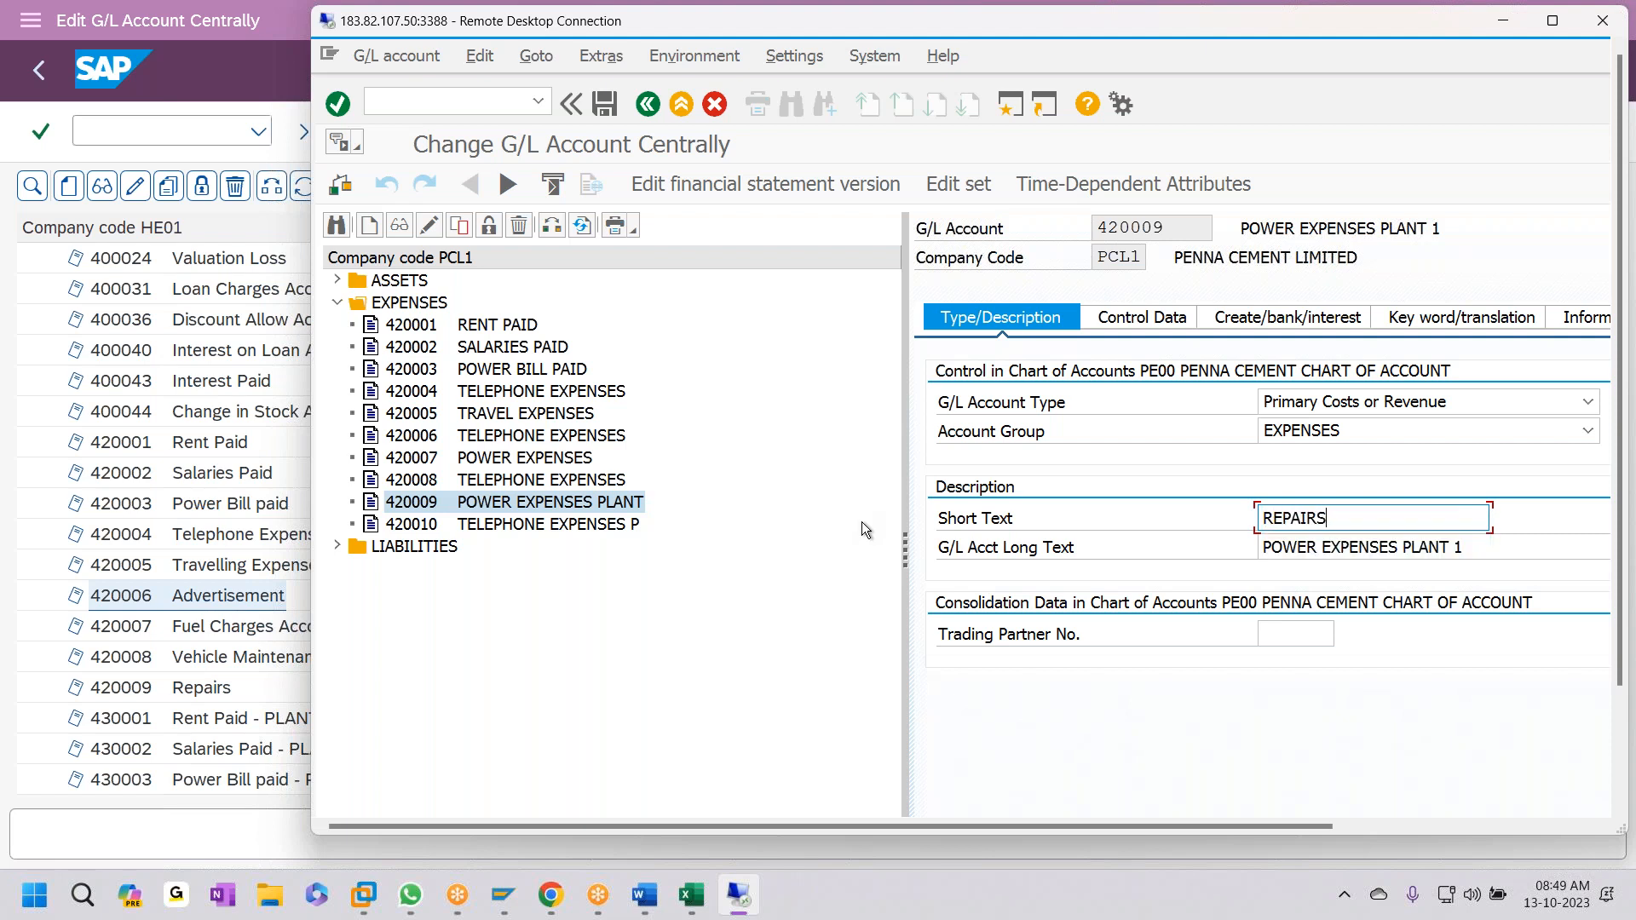
{"action": "key", "text": "shift+Home"}
{"action": "key", "text": "ctrl+c"}
{"action": "key", "text": "Tab"}
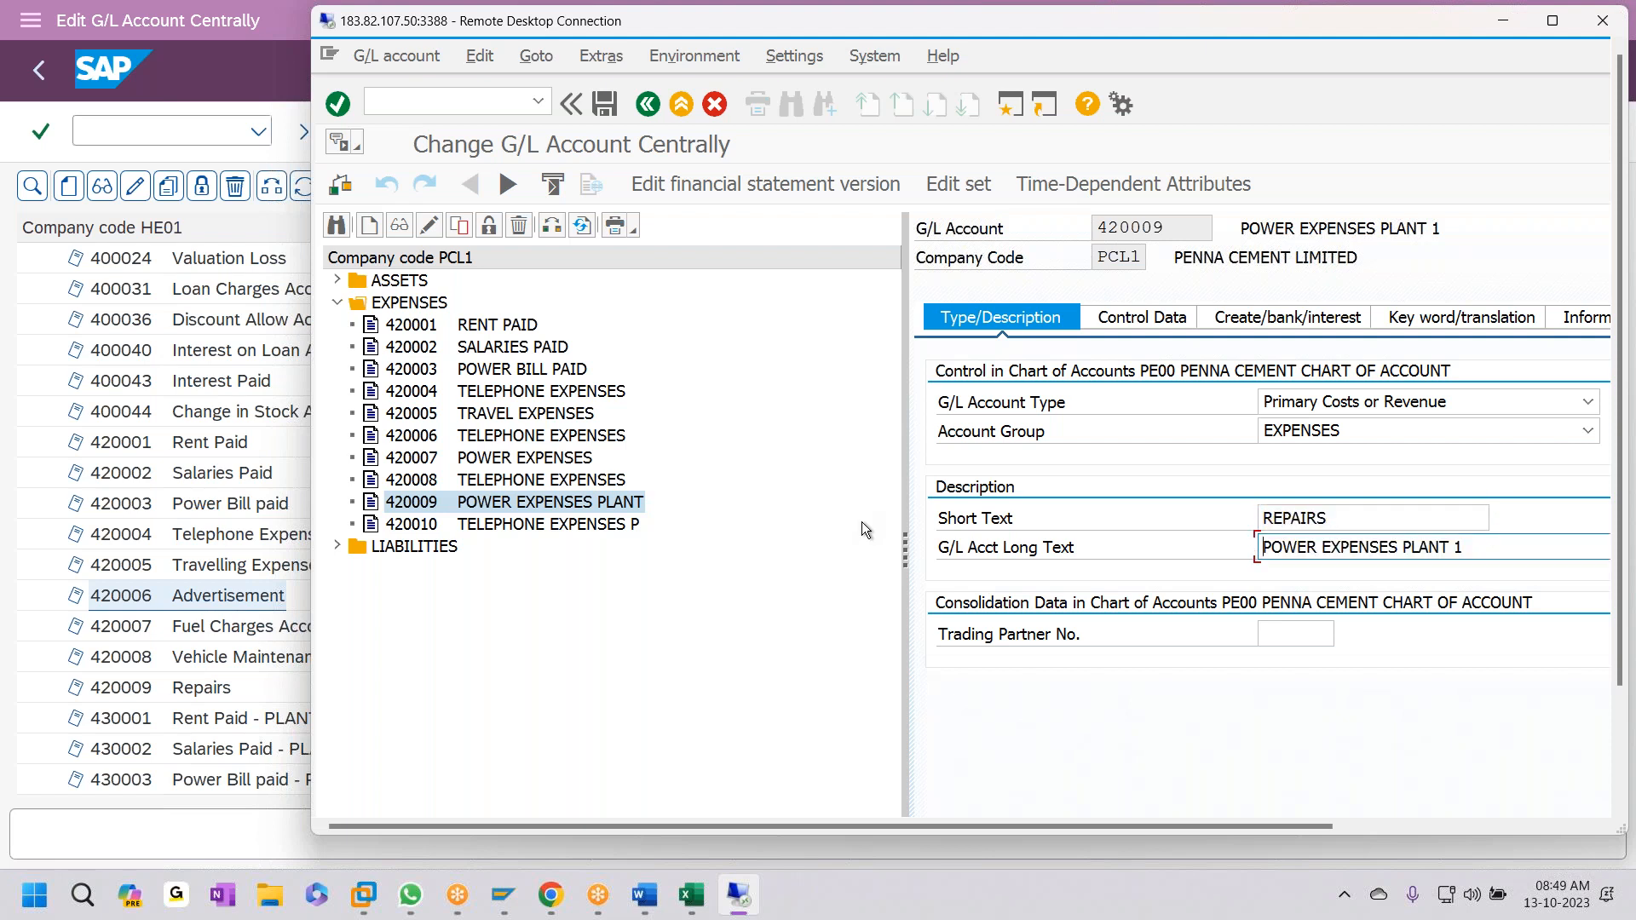
{"action": "key", "text": "ctrl+v"}
{"action": "key", "text": "shift+End"}
{"action": "key", "text": "Delete"}
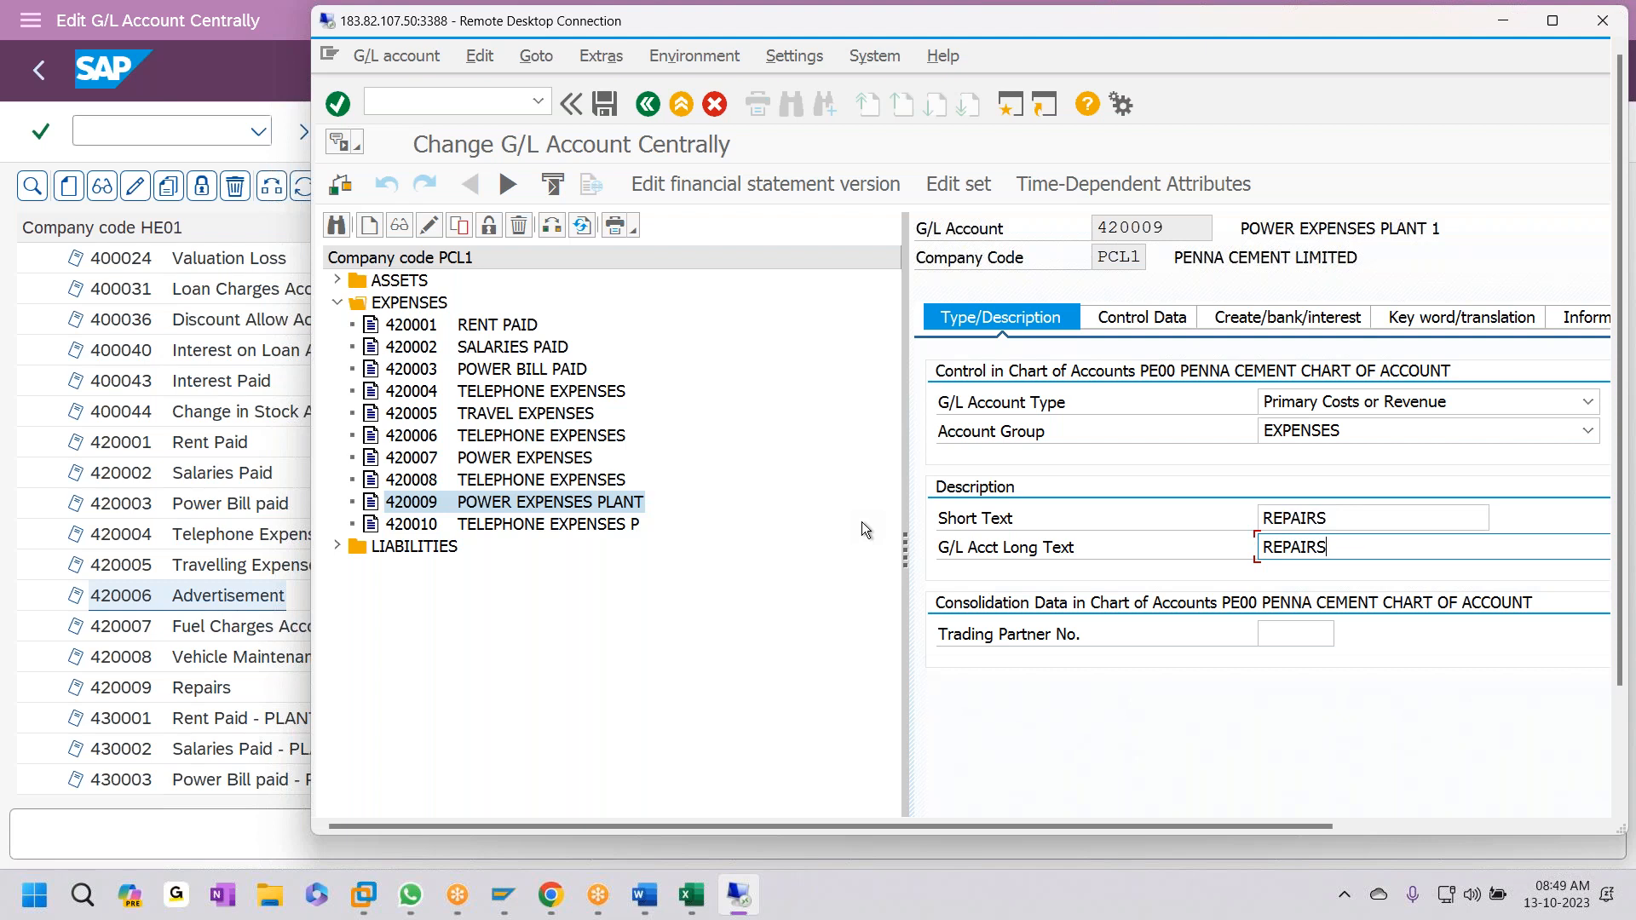
{"action": "key", "text": "ctrl+s"}
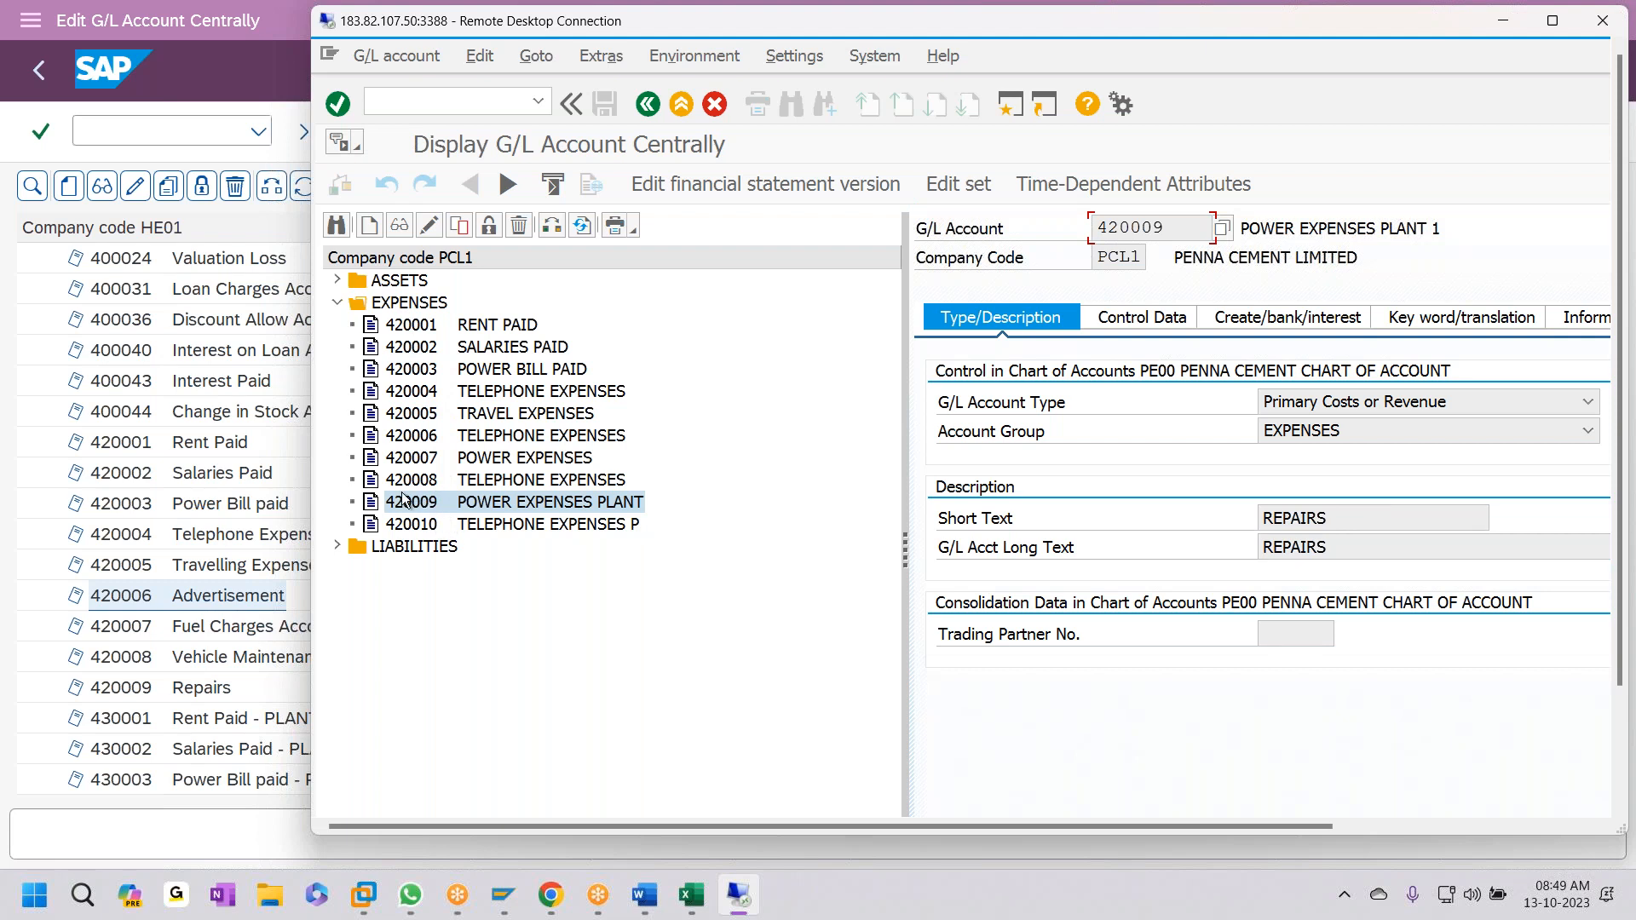
{"action": "left_click", "coordinate": [1503, 20]}
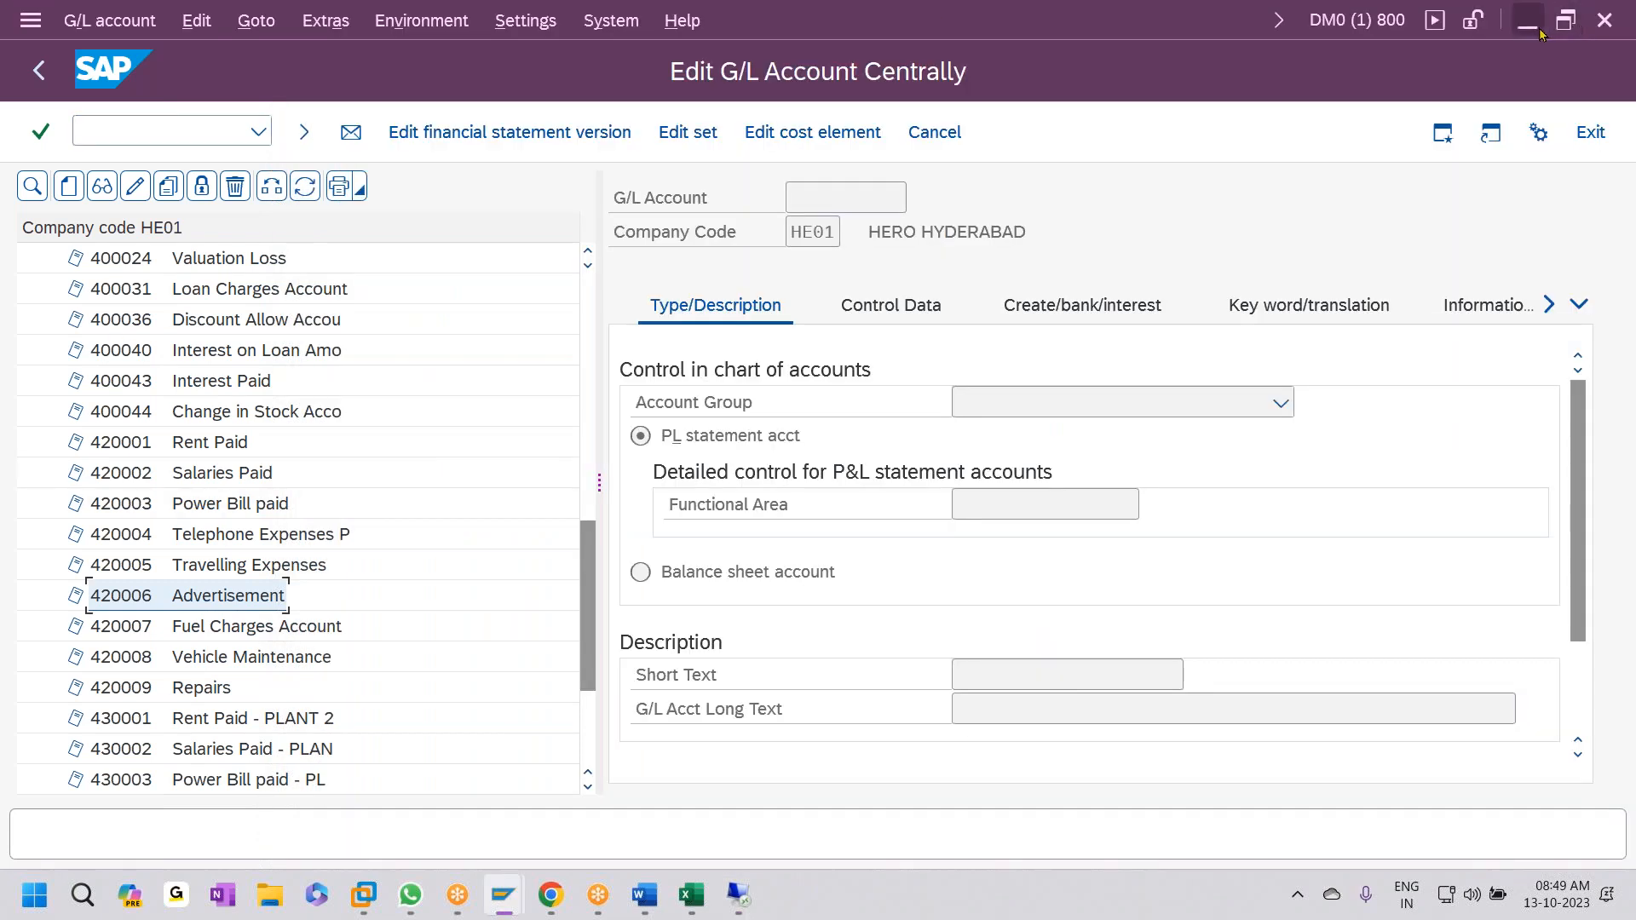
- Minimize the SAP windows and open the GL workbook from the desktop
{"action": "left_click", "coordinate": [1540, 32]}
{"action": "left_click", "coordinate": [1382, 63]}
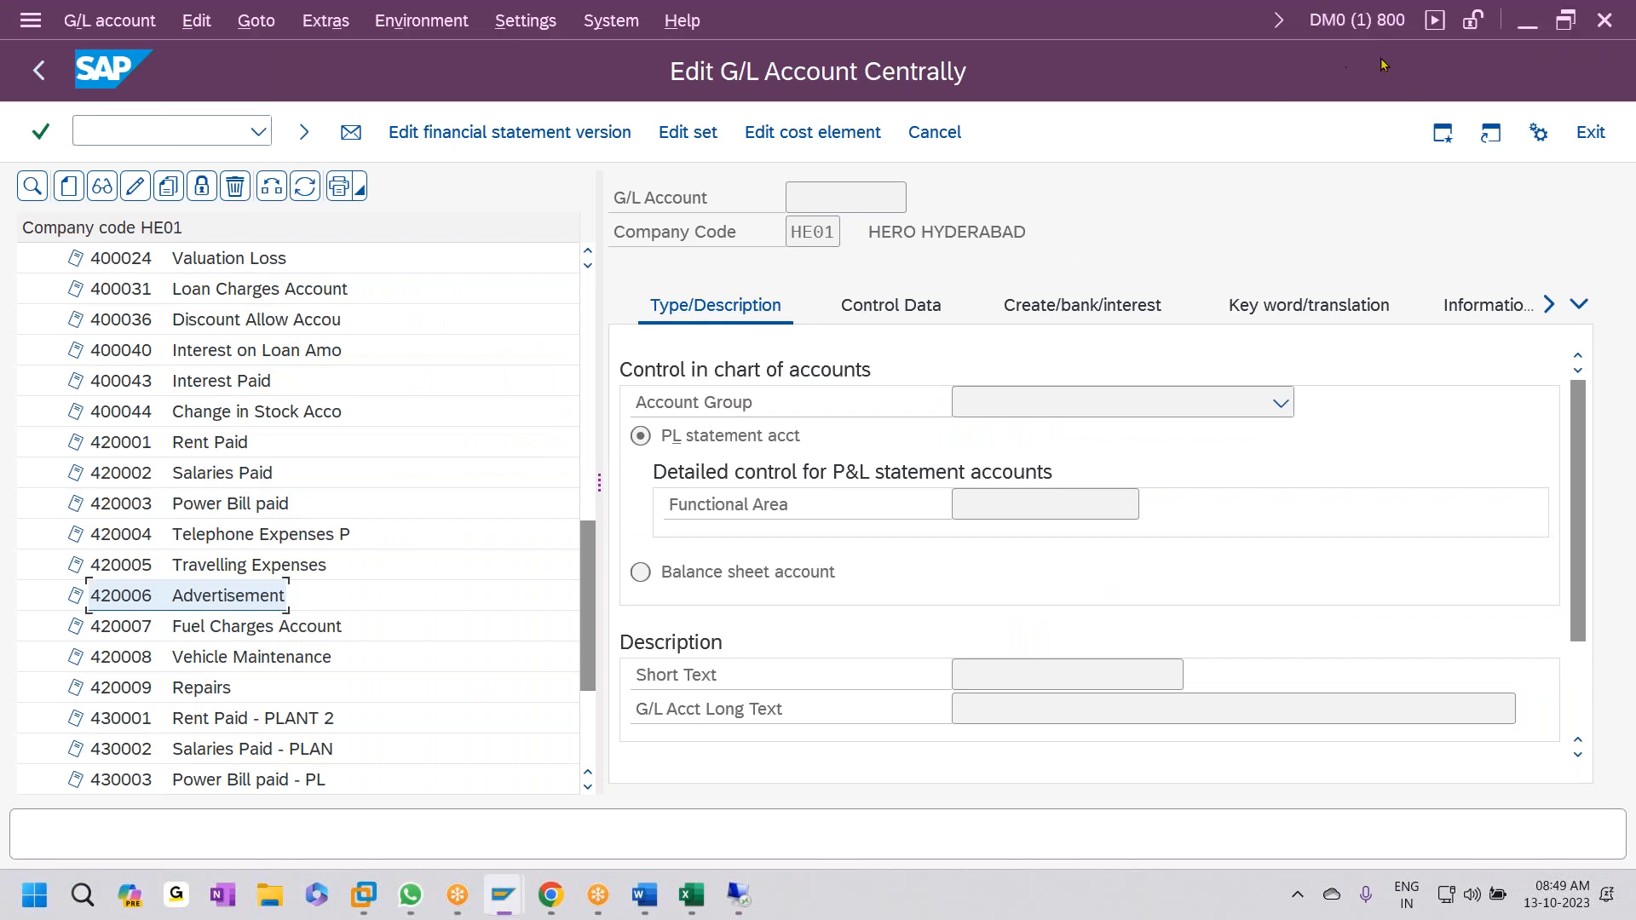
{"action": "left_click", "coordinate": [1527, 21]}
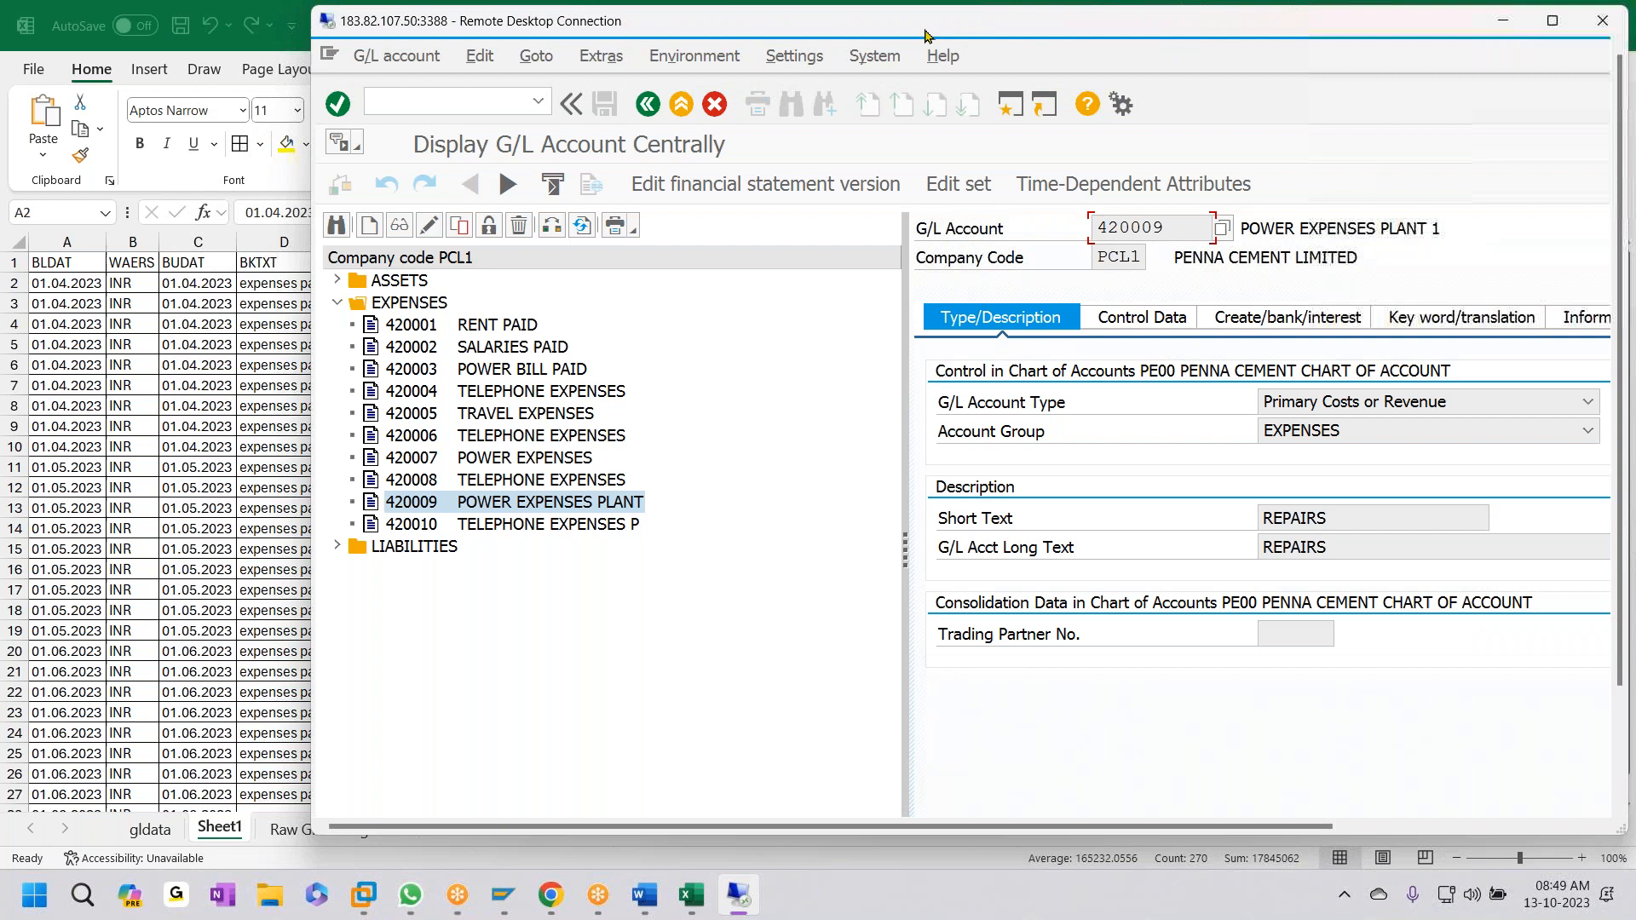
{"action": "left_click", "coordinate": [1552, 21]}
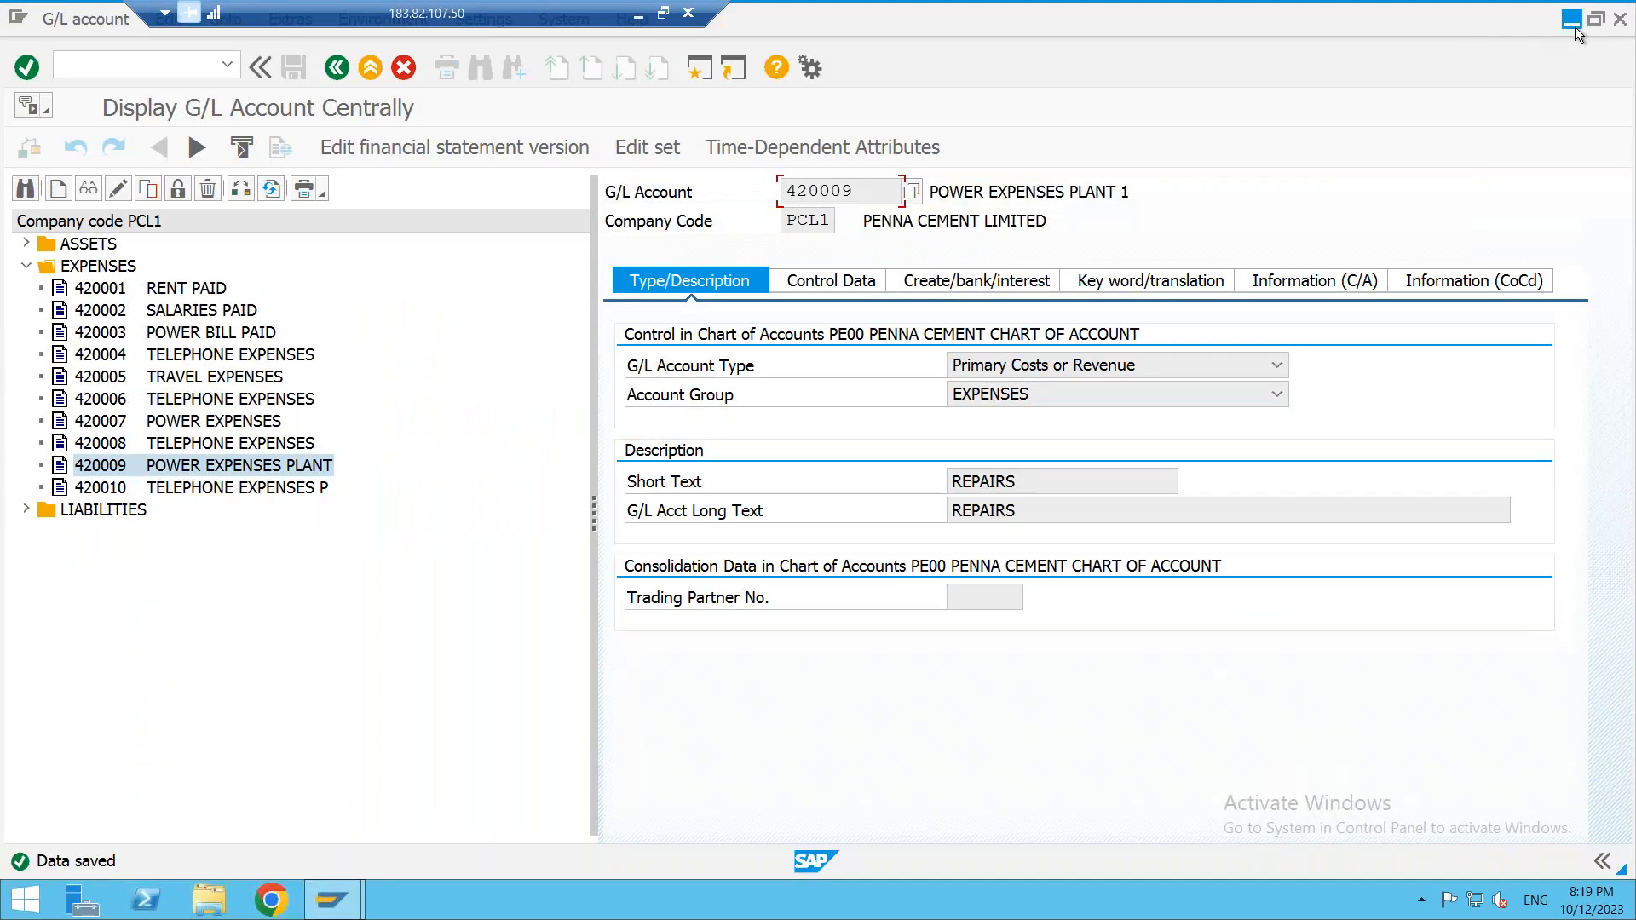
{"action": "left_click", "coordinate": [1572, 19]}
{"action": "left_click", "coordinate": [454, 63]}
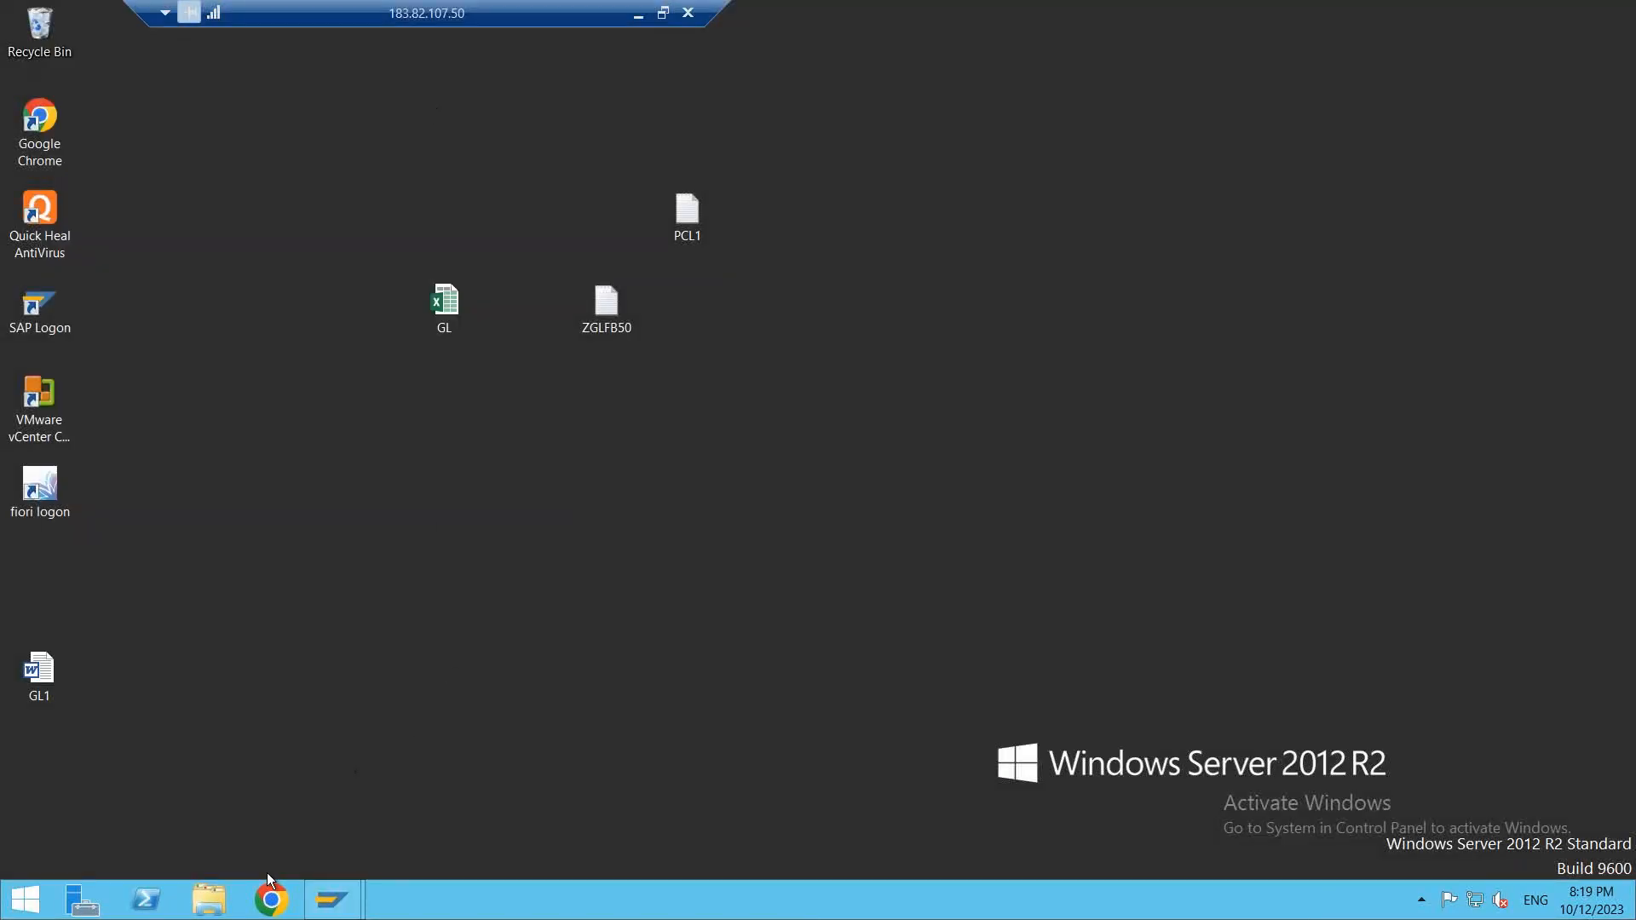
{"action": "double_click", "coordinate": [462, 311]}
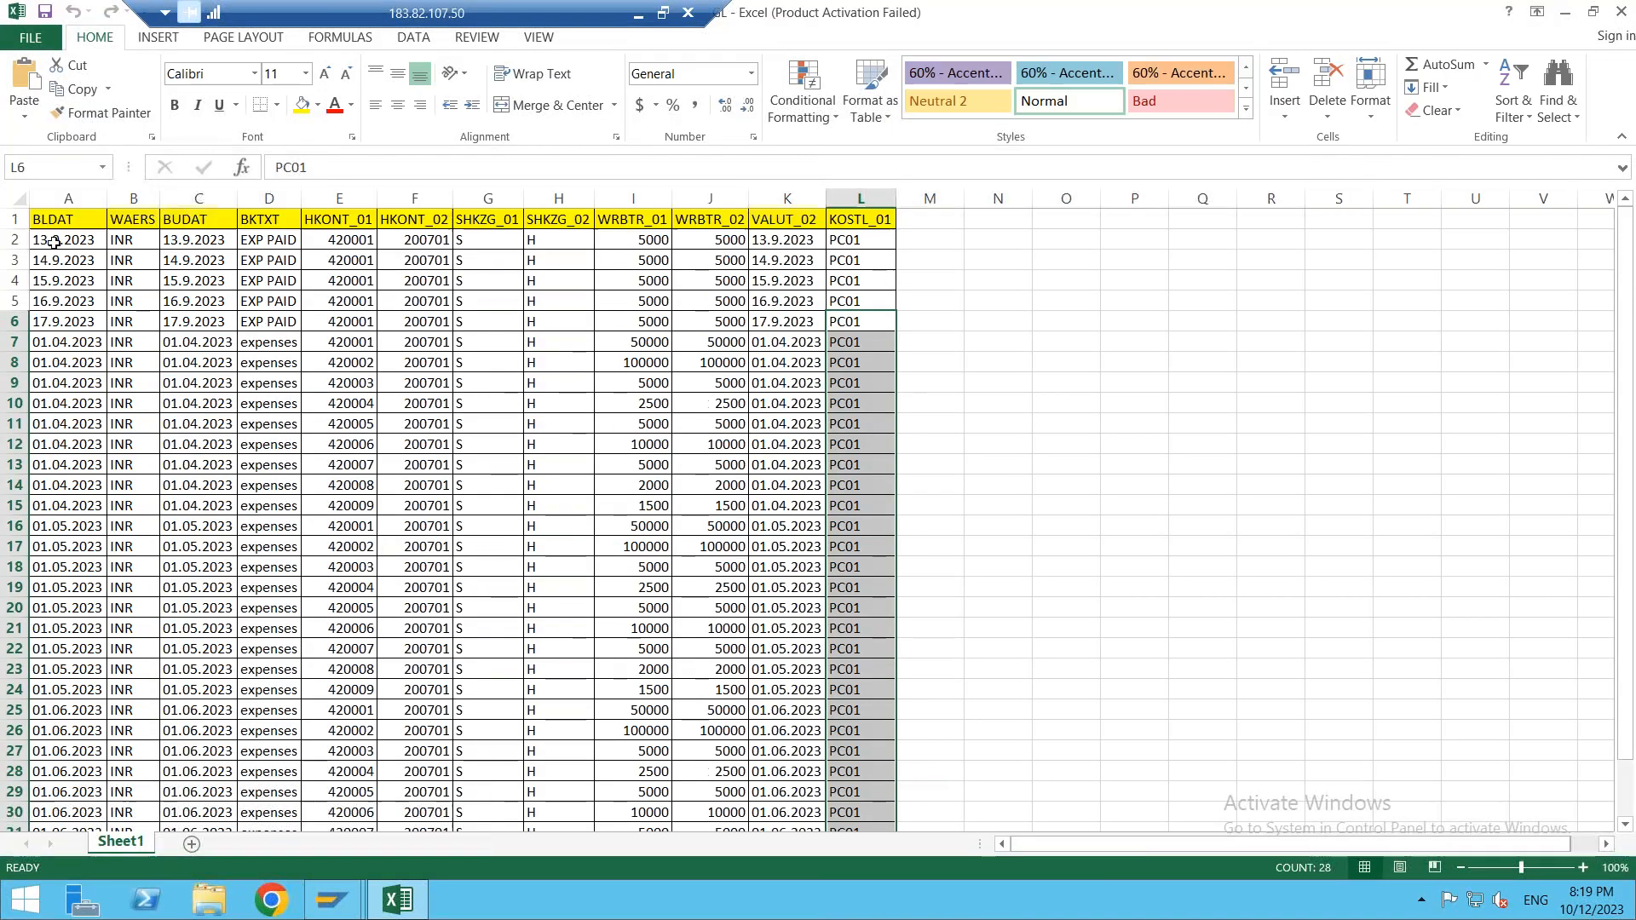
- Clear the five EXP PAID rows and delete the emptied rows 2 to 6
{"action": "left_click", "coordinate": [53, 241]}
{"action": "left_click_drag", "start_coordinate": [67, 318], "coordinate": [66, 319]}
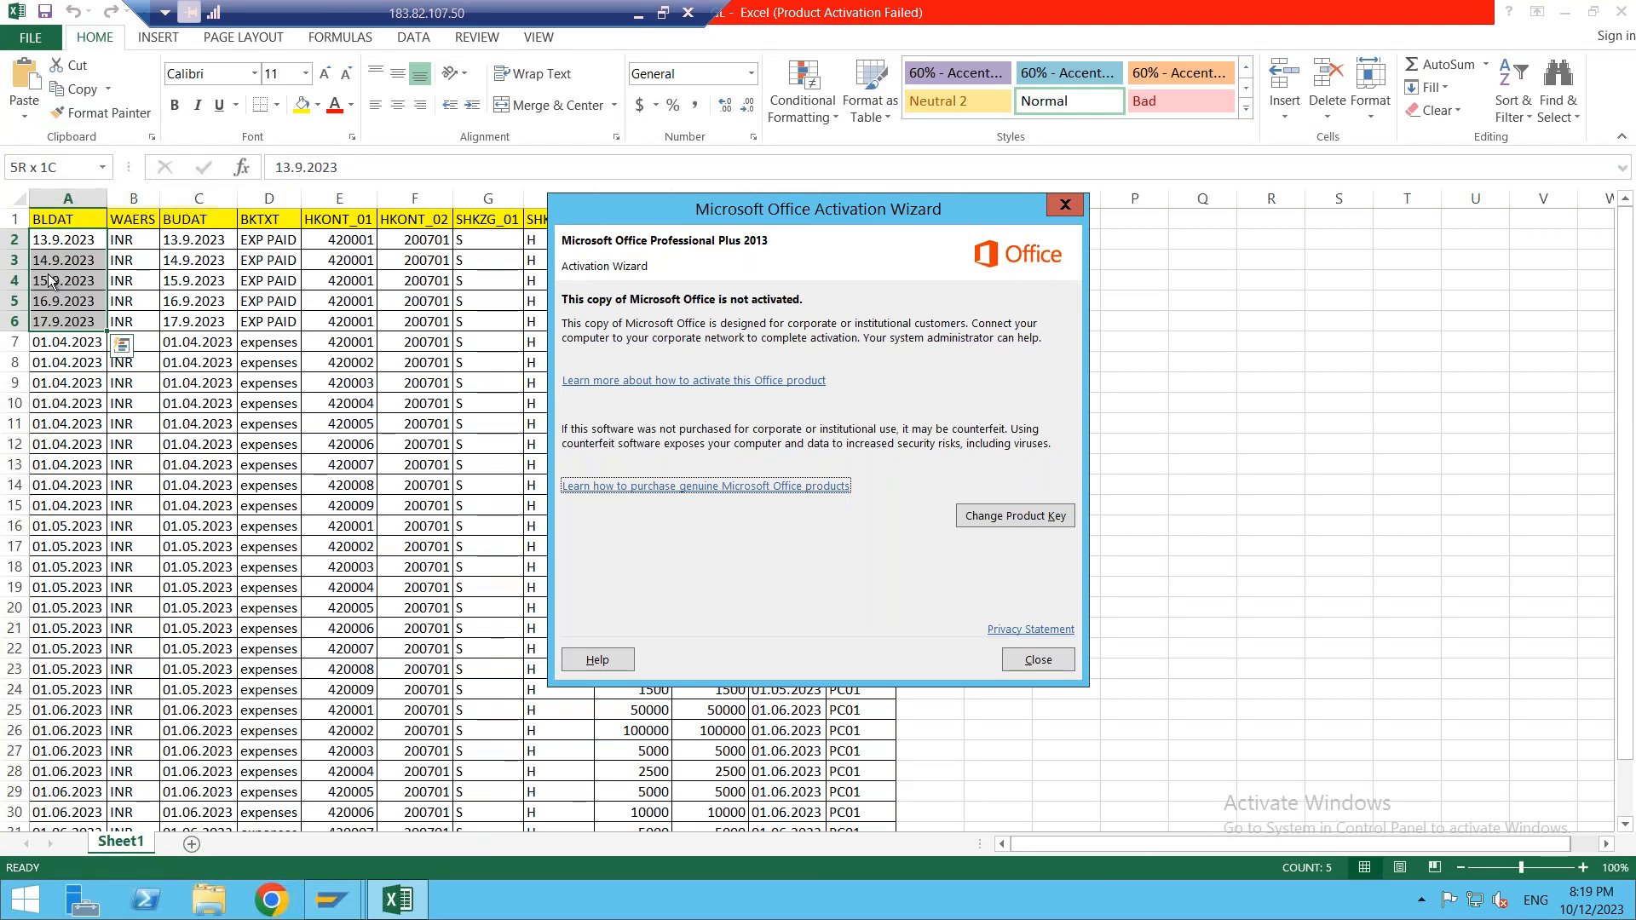
{"action": "left_click", "coordinate": [1061, 667]}
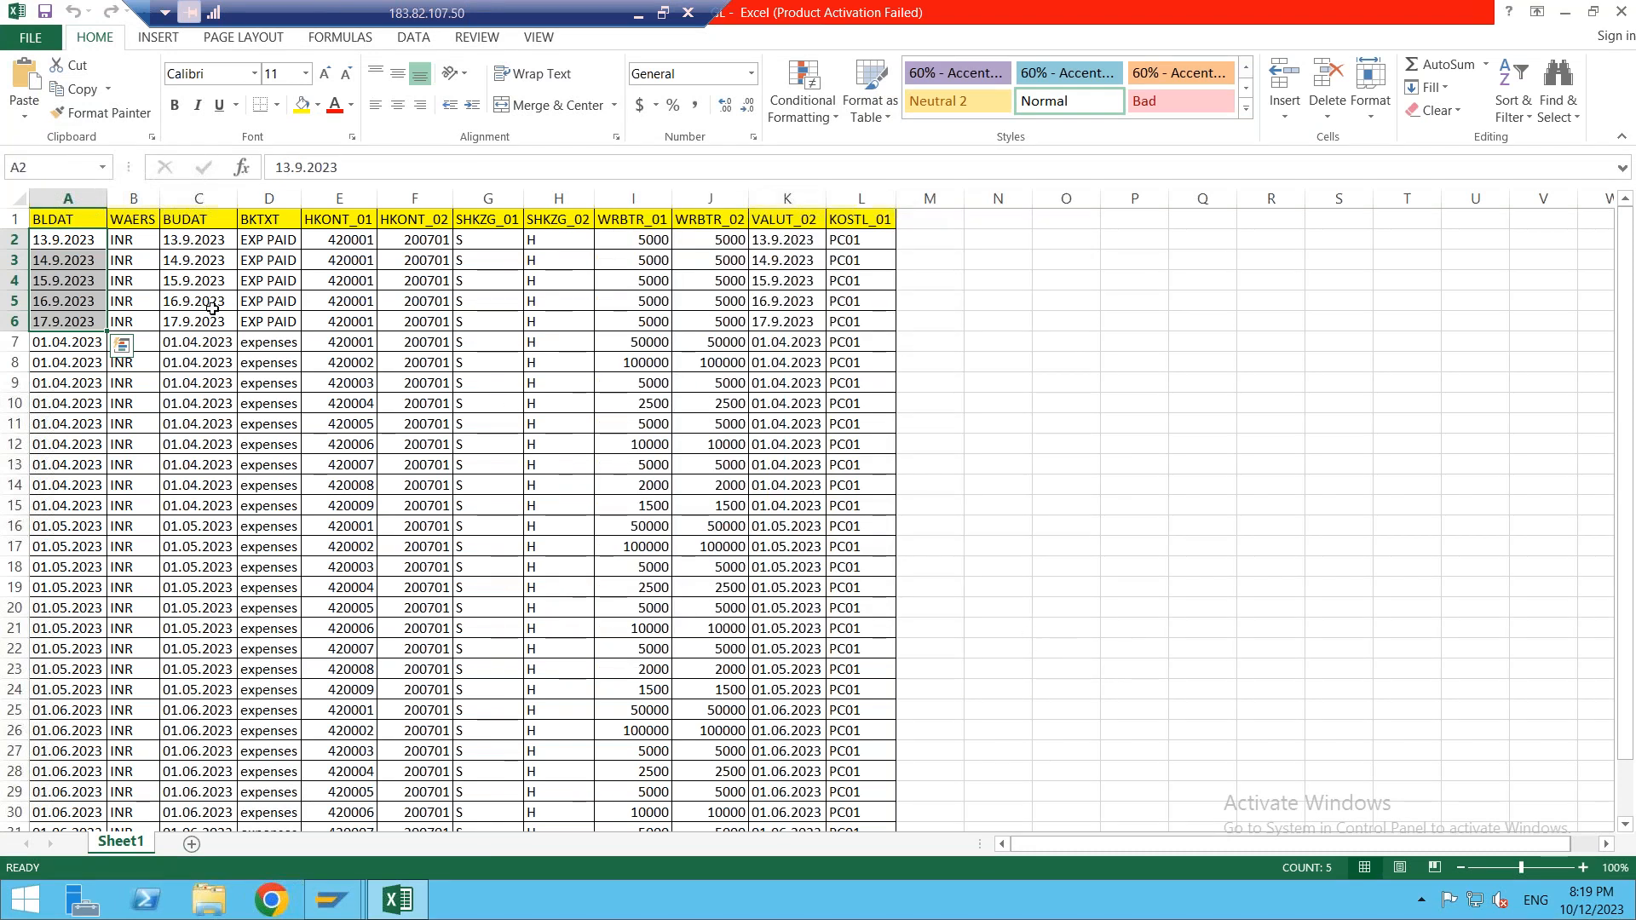
{"action": "key", "text": "shift+Right"}
{"action": "key", "text": "shift+Right"}
{"action": "key", "text": "shift+Right"}
{"action": "key", "text": "shift+Right"}
{"action": "key", "text": "shift+Right"}
{"action": "key", "text": "shift+Right"}
{"action": "key", "text": "shift+Right"}
{"action": "key", "text": "shift+Right"}
{"action": "key", "text": "shift+Right"}
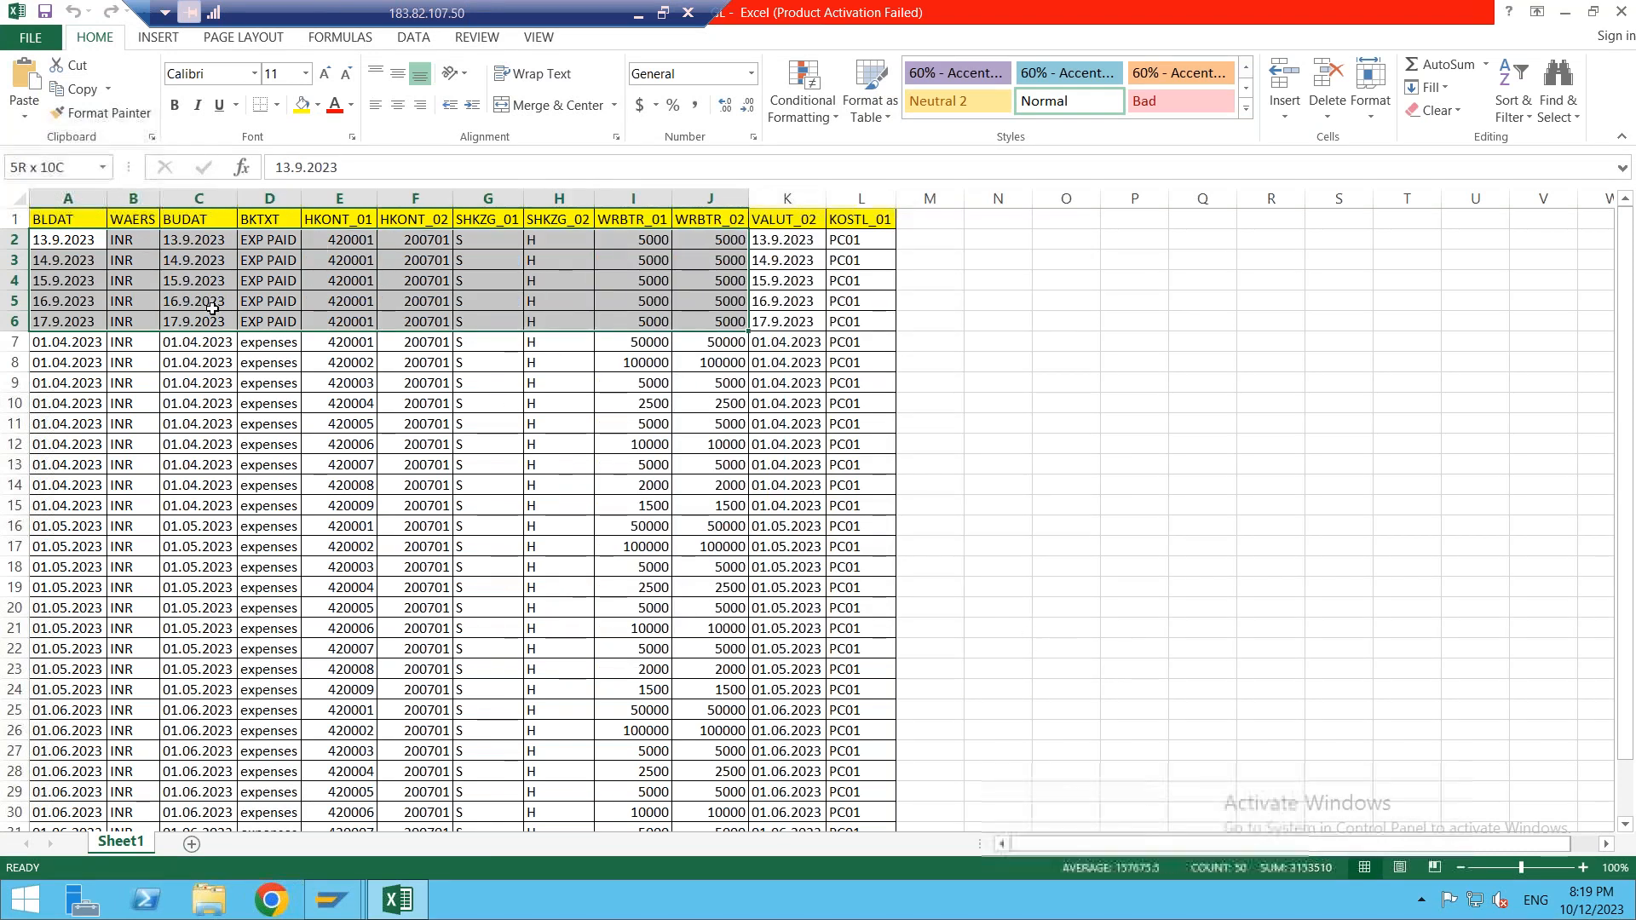
{"action": "key", "text": "shift+Right"}
{"action": "key", "text": "shift+Right"}
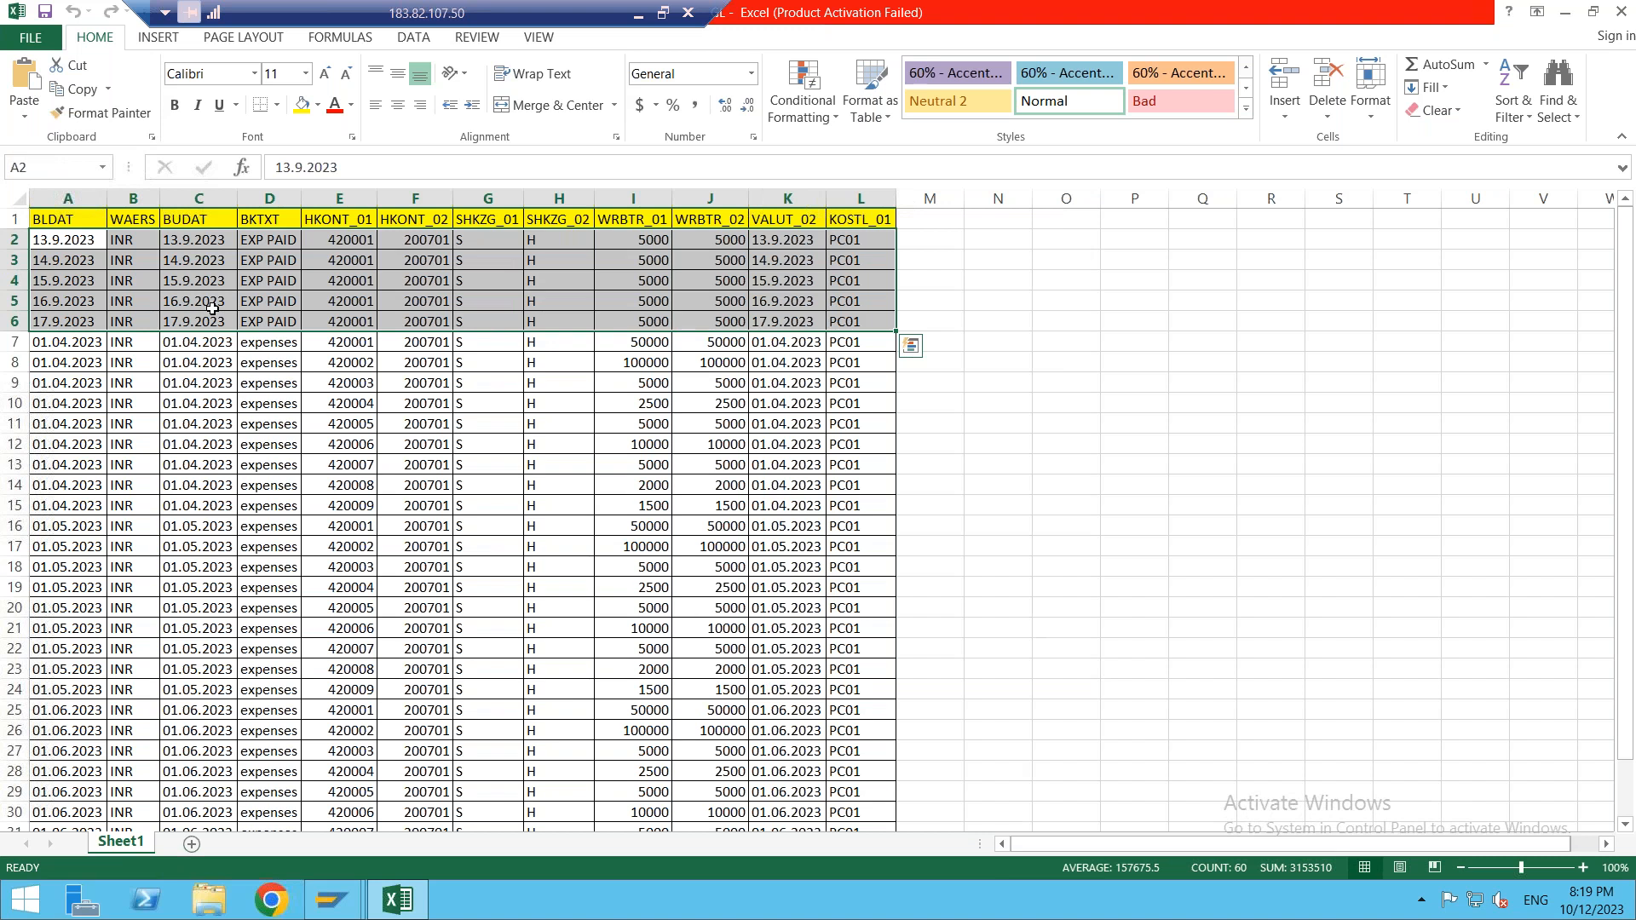
{"action": "key", "text": "Delete"}
{"action": "left_click", "coordinate": [132, 281]}
{"action": "left_click_drag", "start_coordinate": [13, 239], "coordinate": [13, 322]}
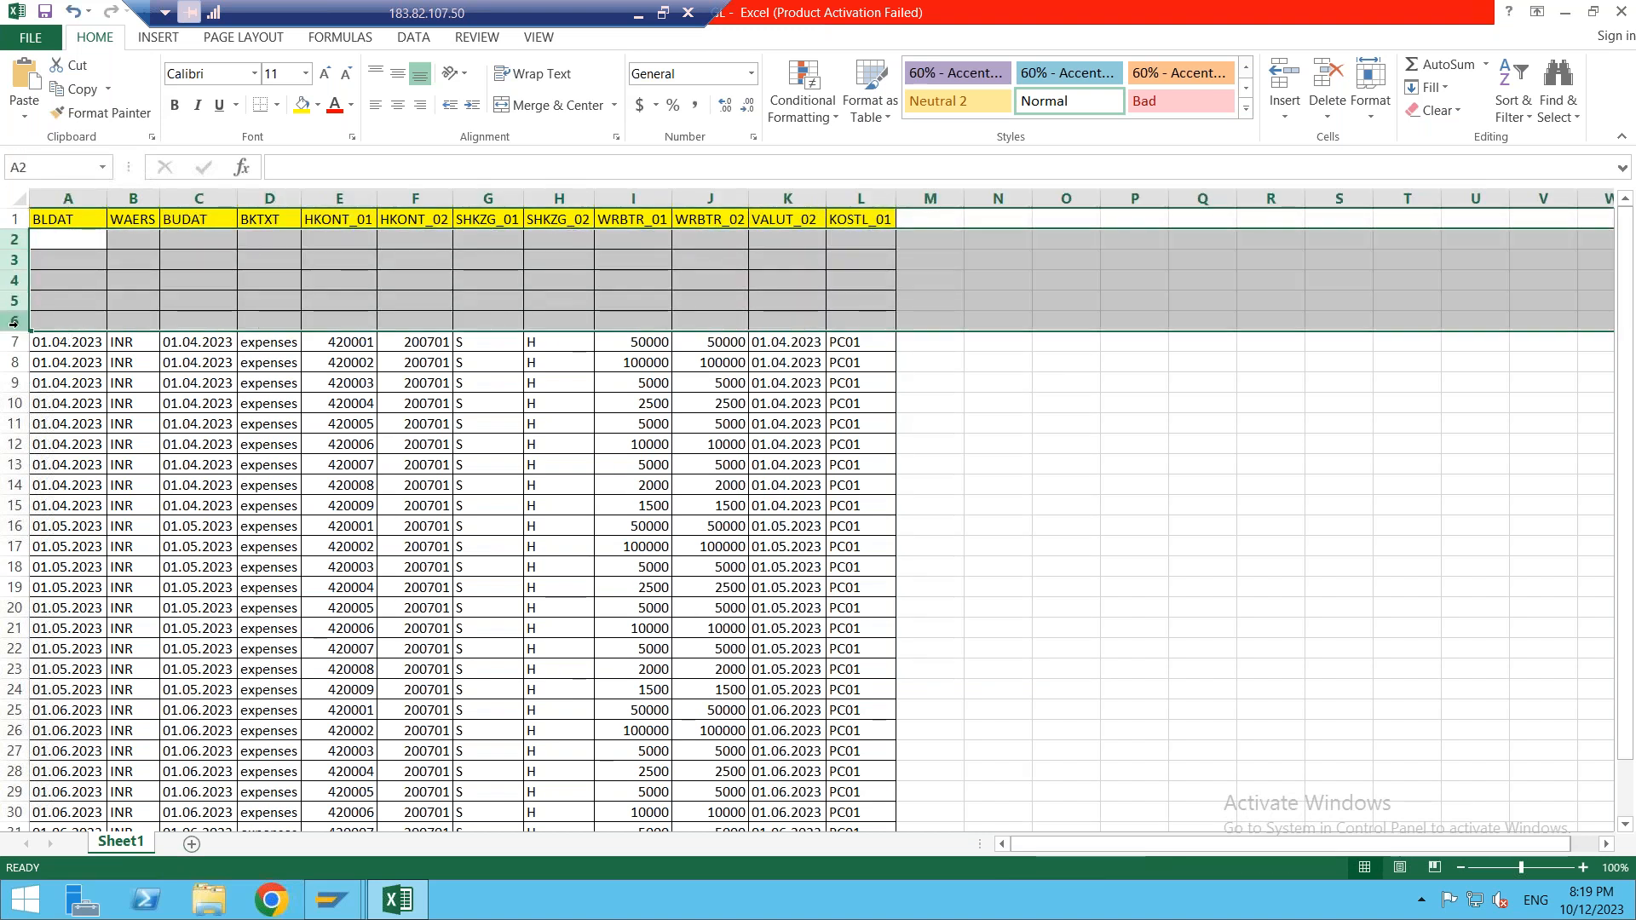
{"action": "right_click", "coordinate": [14, 321]}
{"action": "left_click", "coordinate": [94, 503]}
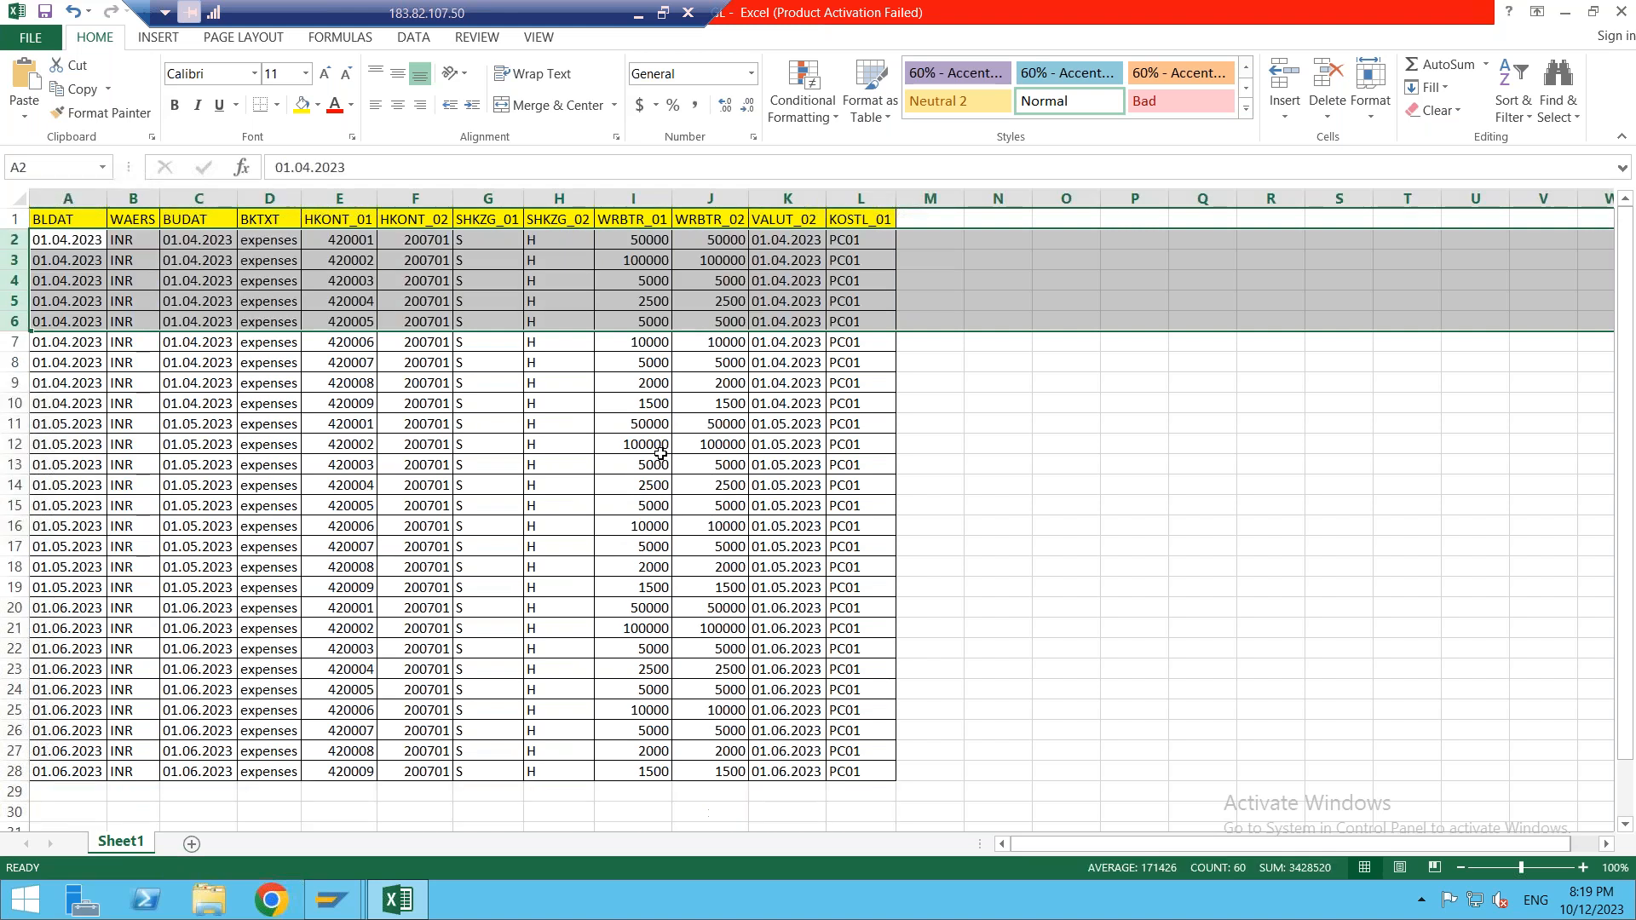
{"action": "left_click", "coordinate": [1089, 522]}
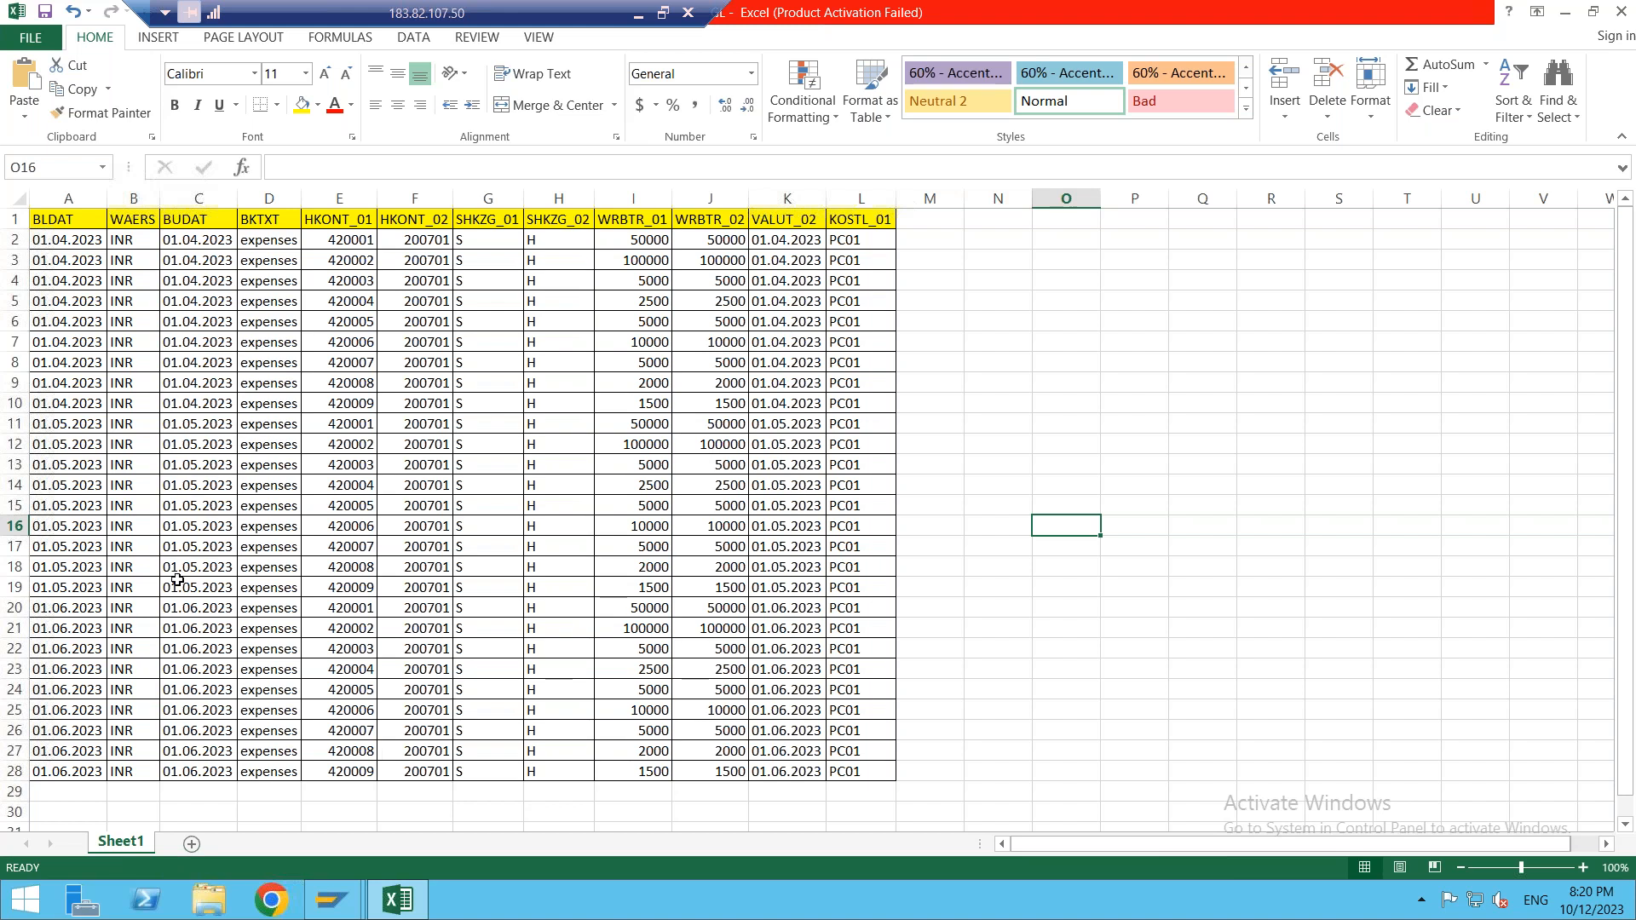
- Copy the 27 expense rows in A2:L28 and minimize Excel
{"action": "left_click", "coordinate": [64, 243]}
{"action": "key", "text": "shift+Right"}
{"action": "key", "text": "shift+Right"}
{"action": "key", "text": "shift+Right"}
{"action": "key", "text": "shift+Right"}
{"action": "key", "text": "shift+Right"}
{"action": "key", "text": "shift+Right"}
{"action": "key", "text": "shift+Right"}
{"action": "key", "text": "shift+Right"}
{"action": "key", "text": "shift+Right"}
{"action": "key", "text": "shift+Right"}
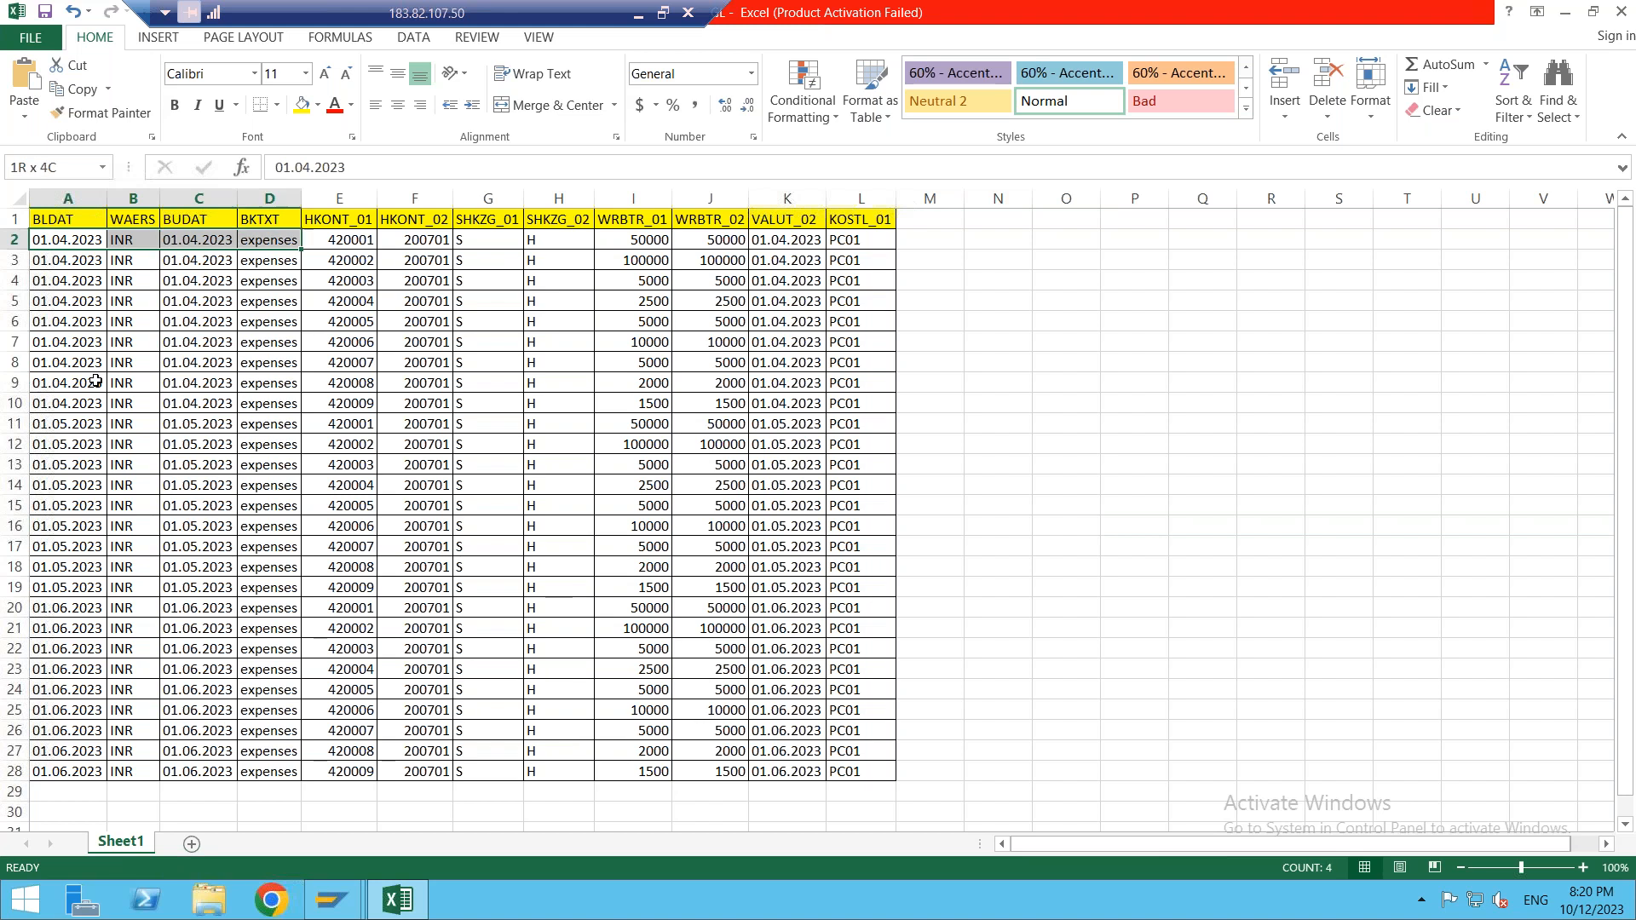
{"action": "key", "text": "shift+Right"}
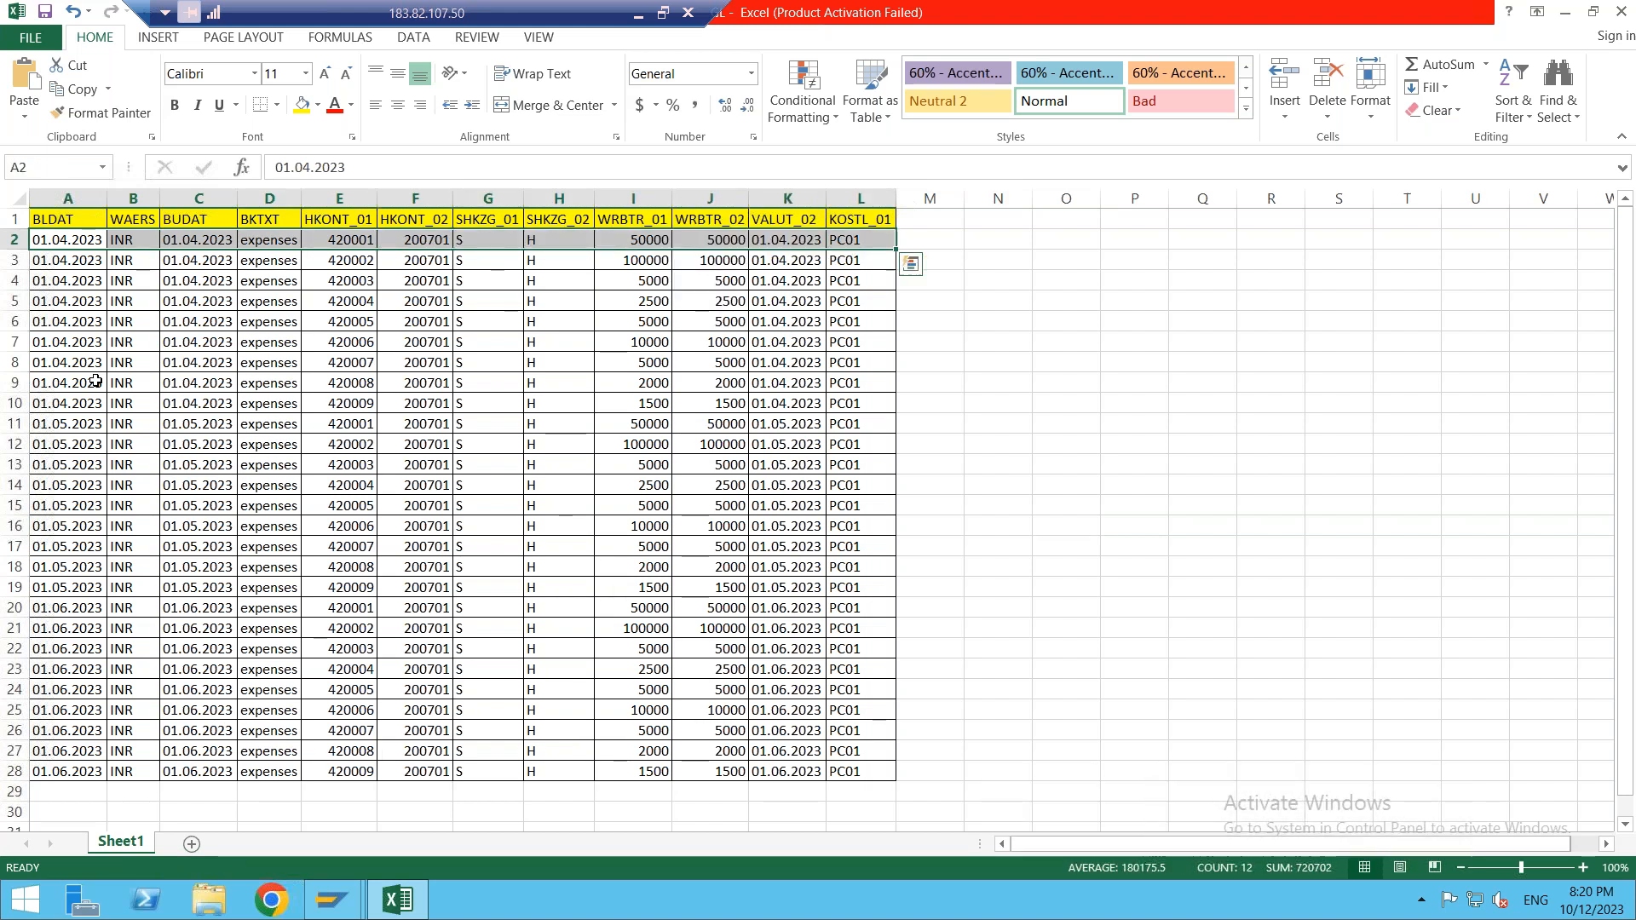
{"action": "key", "text": "ctrl+shift+Down"}
{"action": "key", "text": "ctrl+c"}
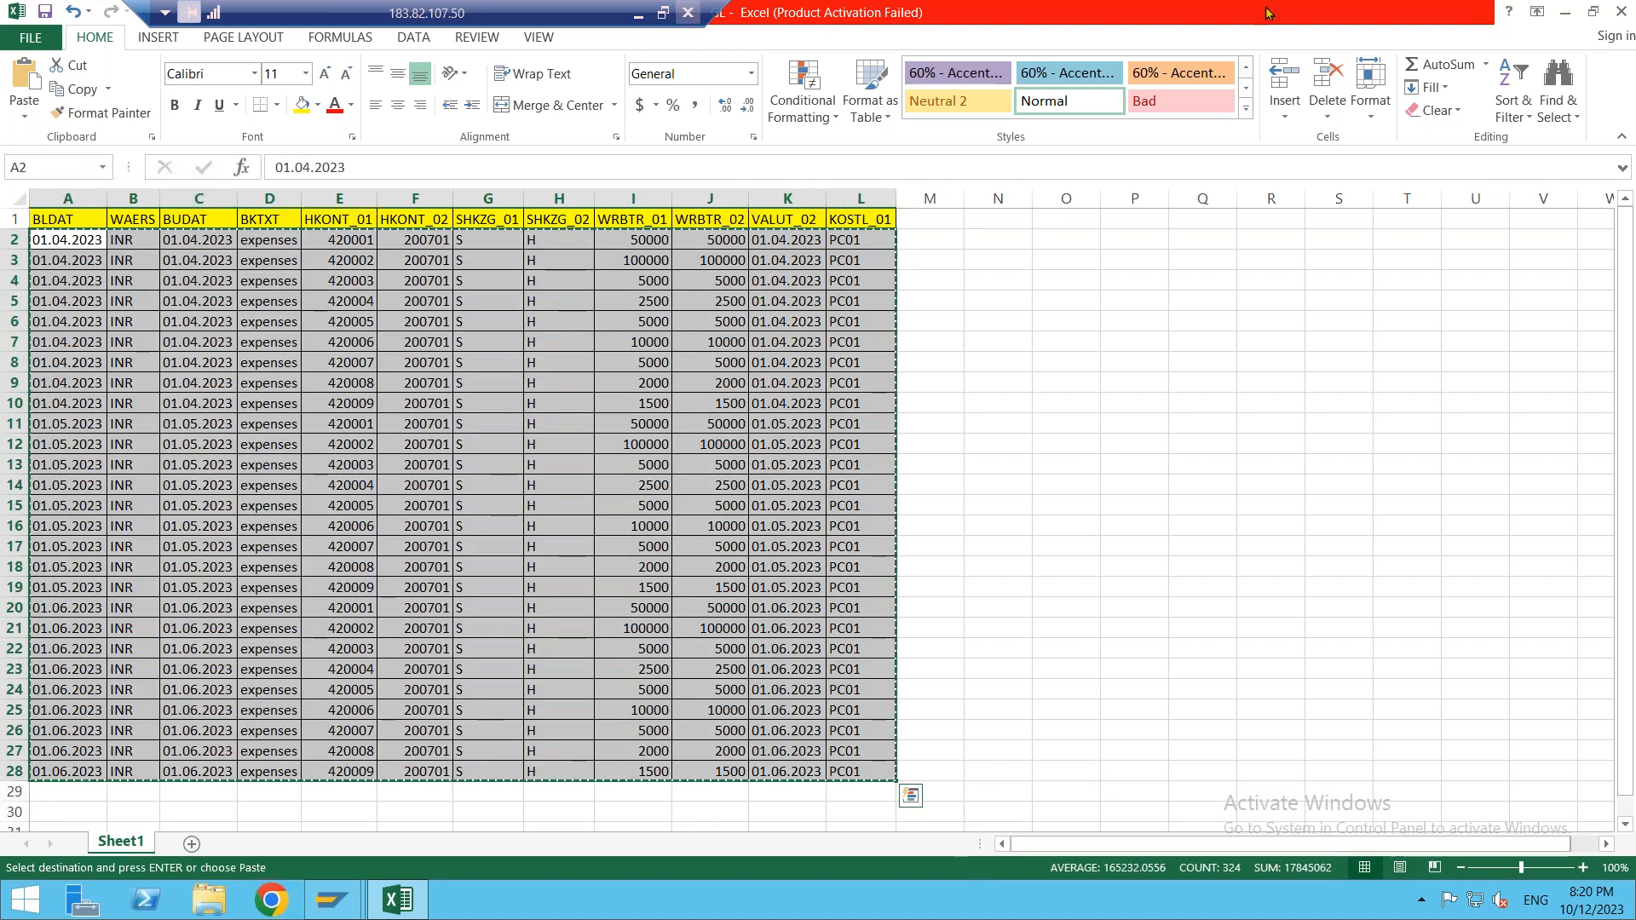
{"action": "left_click", "coordinate": [1564, 12]}
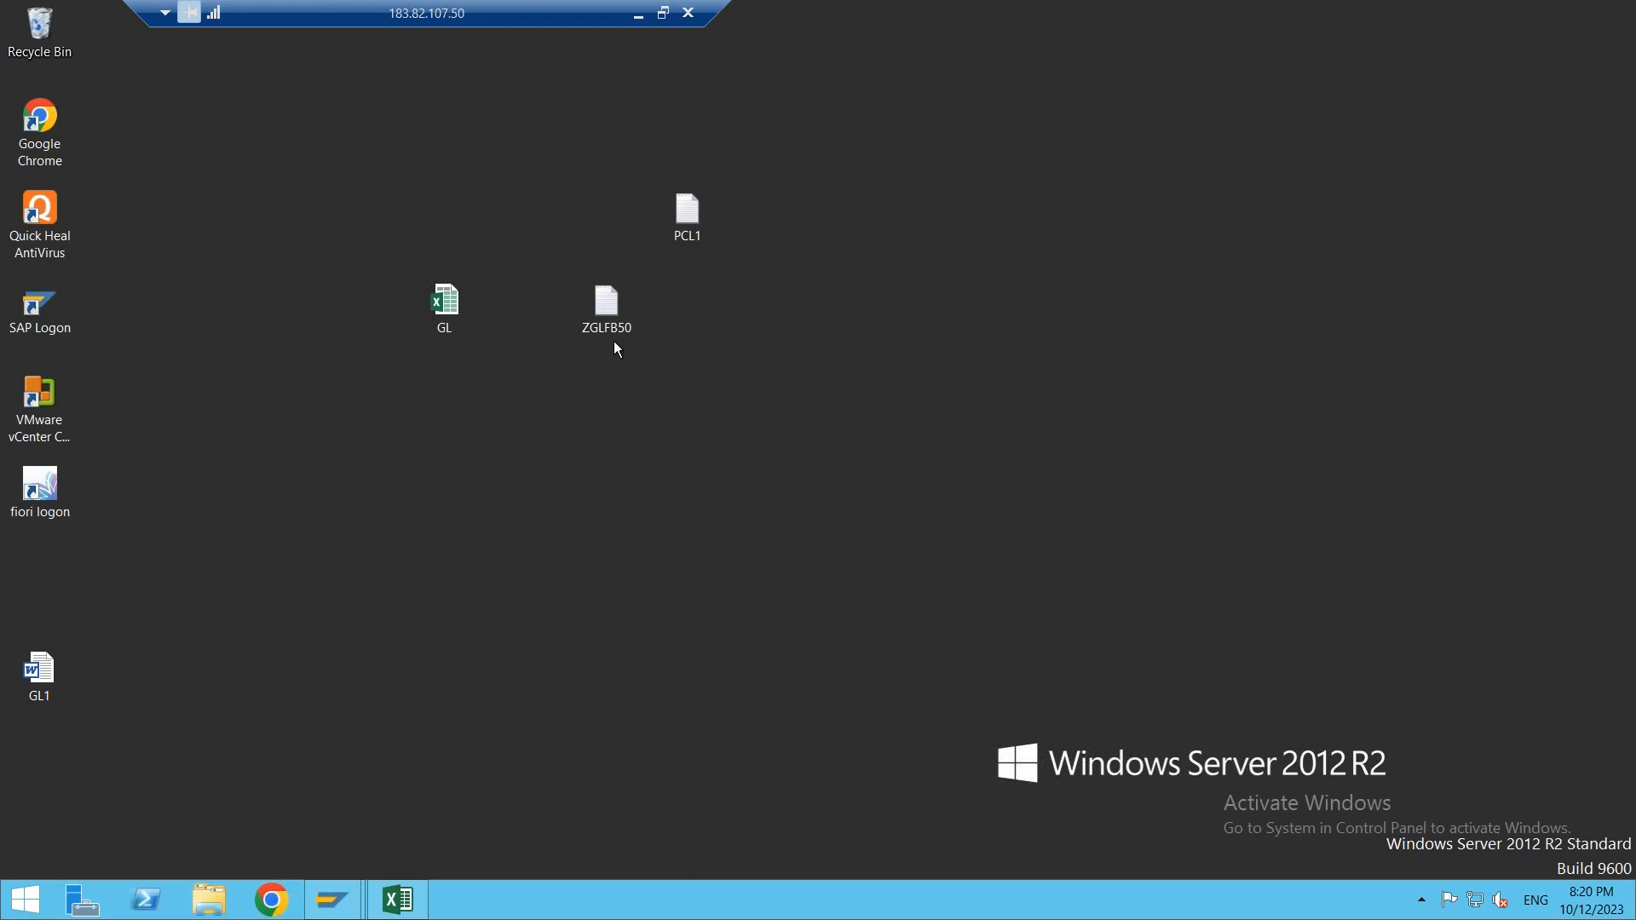
- Replace the ZGLFB50 file's five old lines with the 27 copied expense rows and close it
{"action": "double_click", "coordinate": [609, 325]}
{"action": "key", "text": "ctrl+a"}
{"action": "key", "text": "Delete"}
{"action": "key", "text": "ctrl+v"}
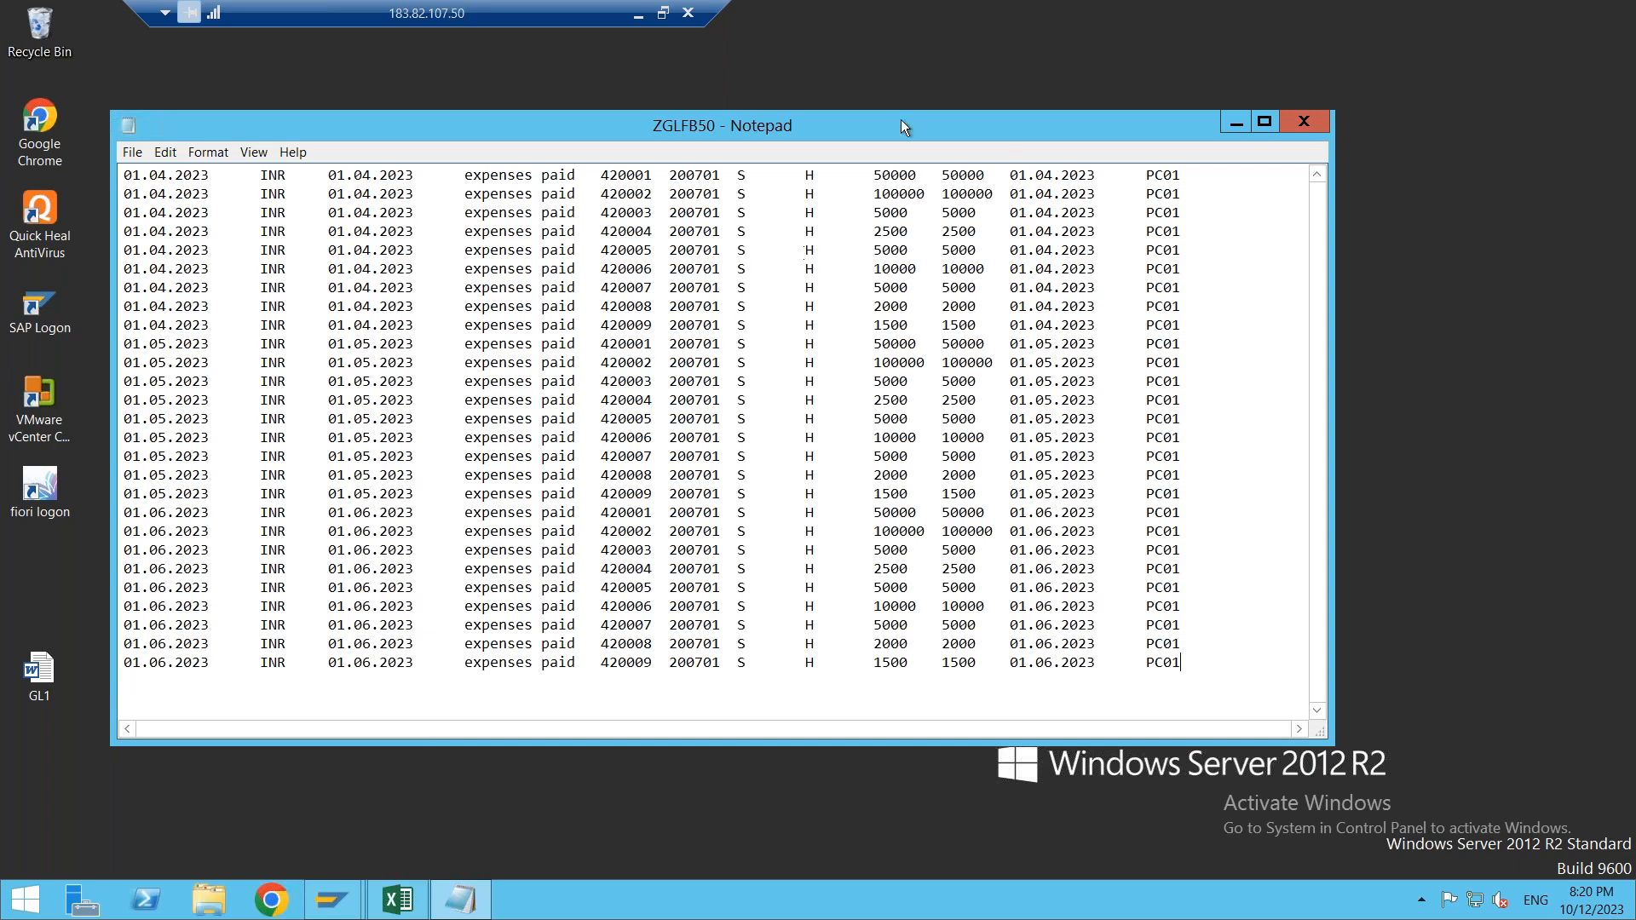
{"action": "left_click", "coordinate": [1323, 127]}
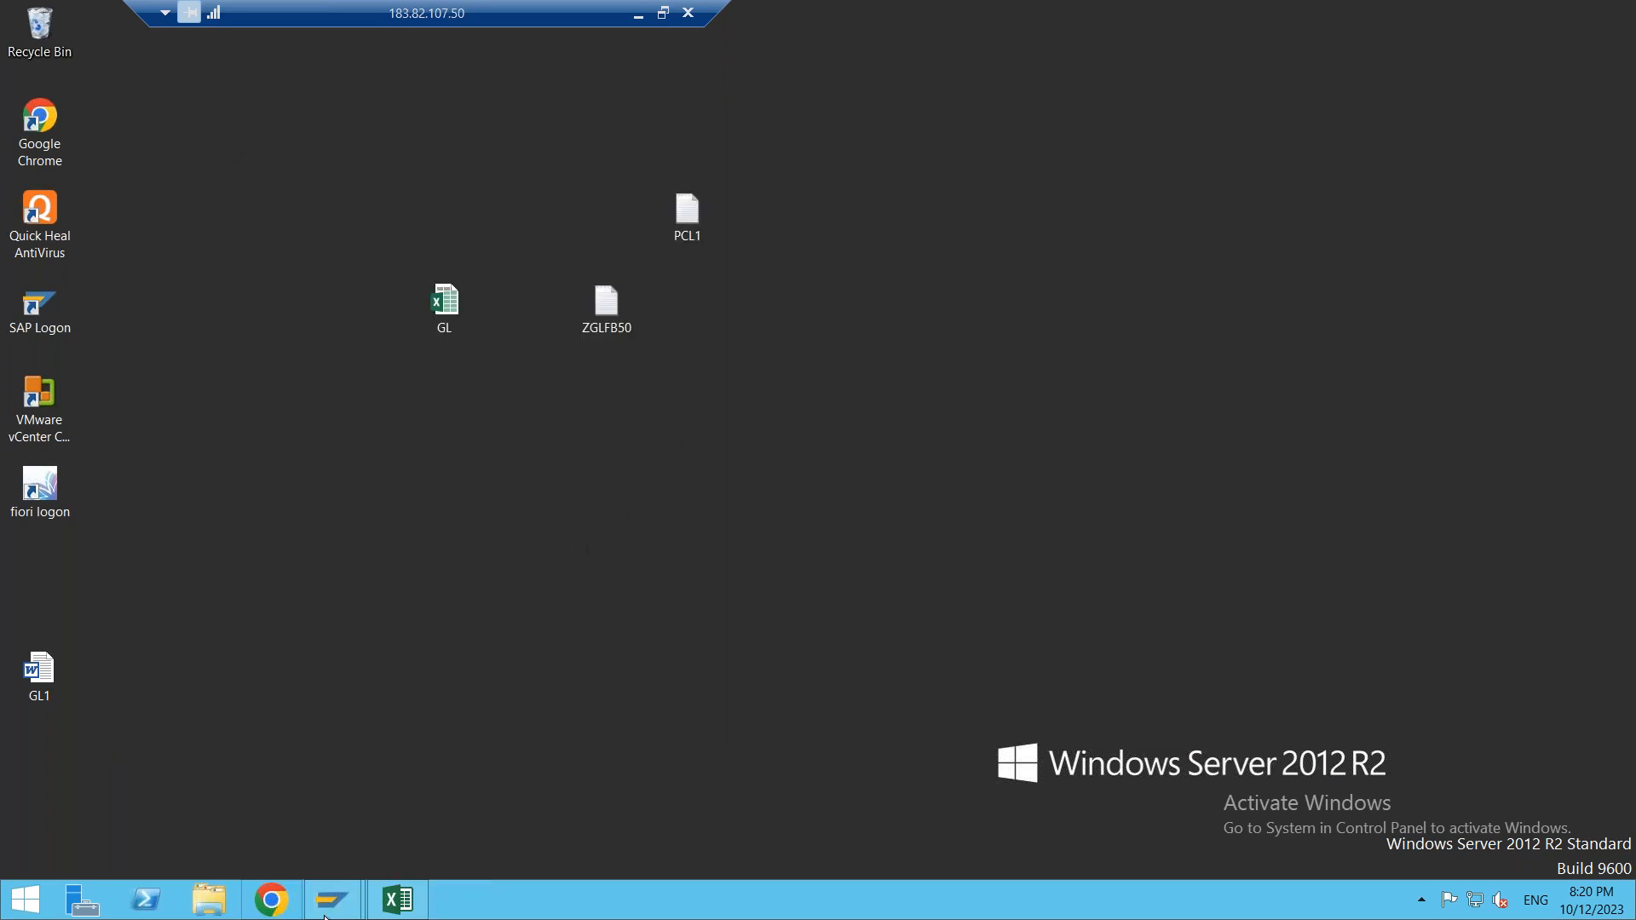
- List the posted documents for company code PCL1 in FB03, showing 16 documents from 2023
{"action": "mouse_move", "coordinate": [347, 906]}
{"action": "left_click", "coordinate": [423, 809]}
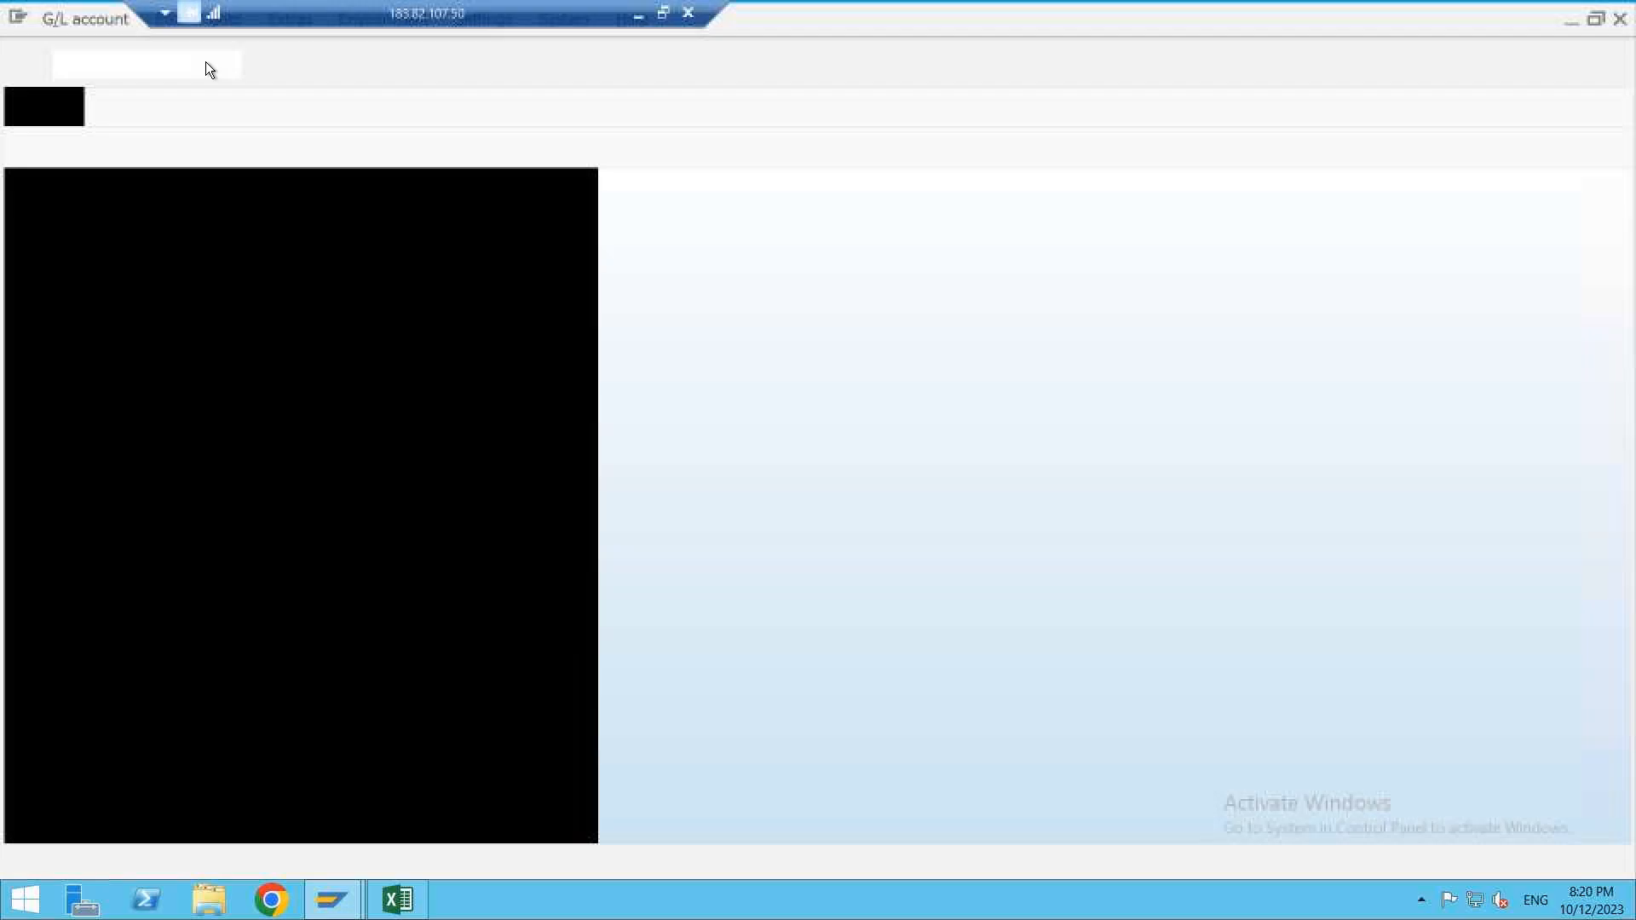
{"action": "type", "text": "/NF"}
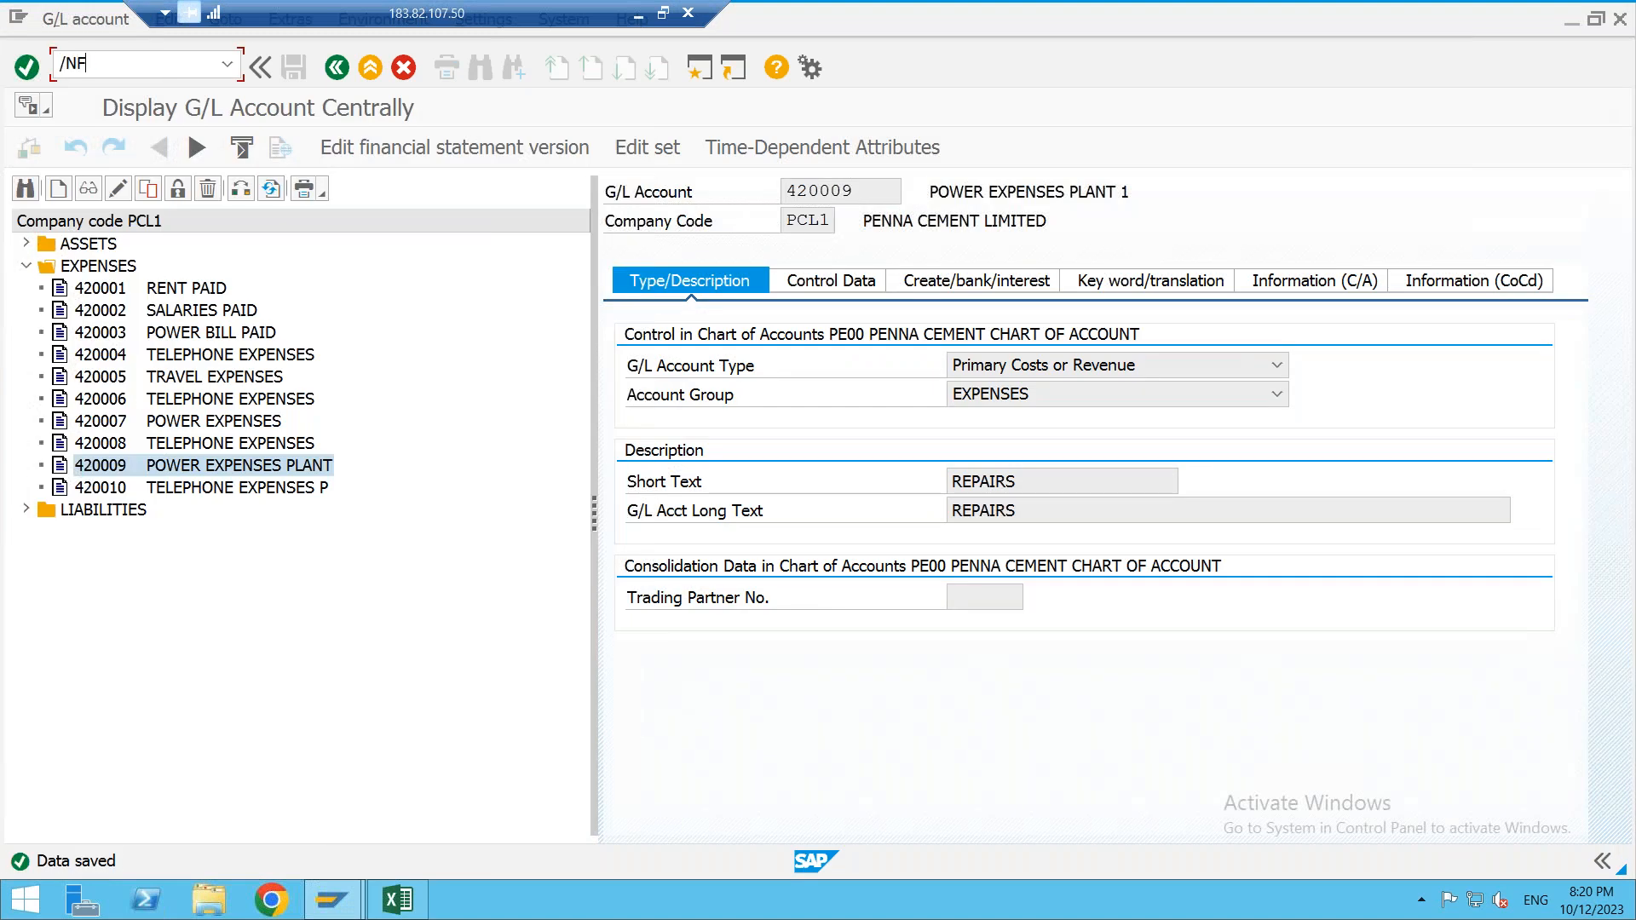
{"action": "type", "text": "B03"}
{"action": "key", "text": "Return"}
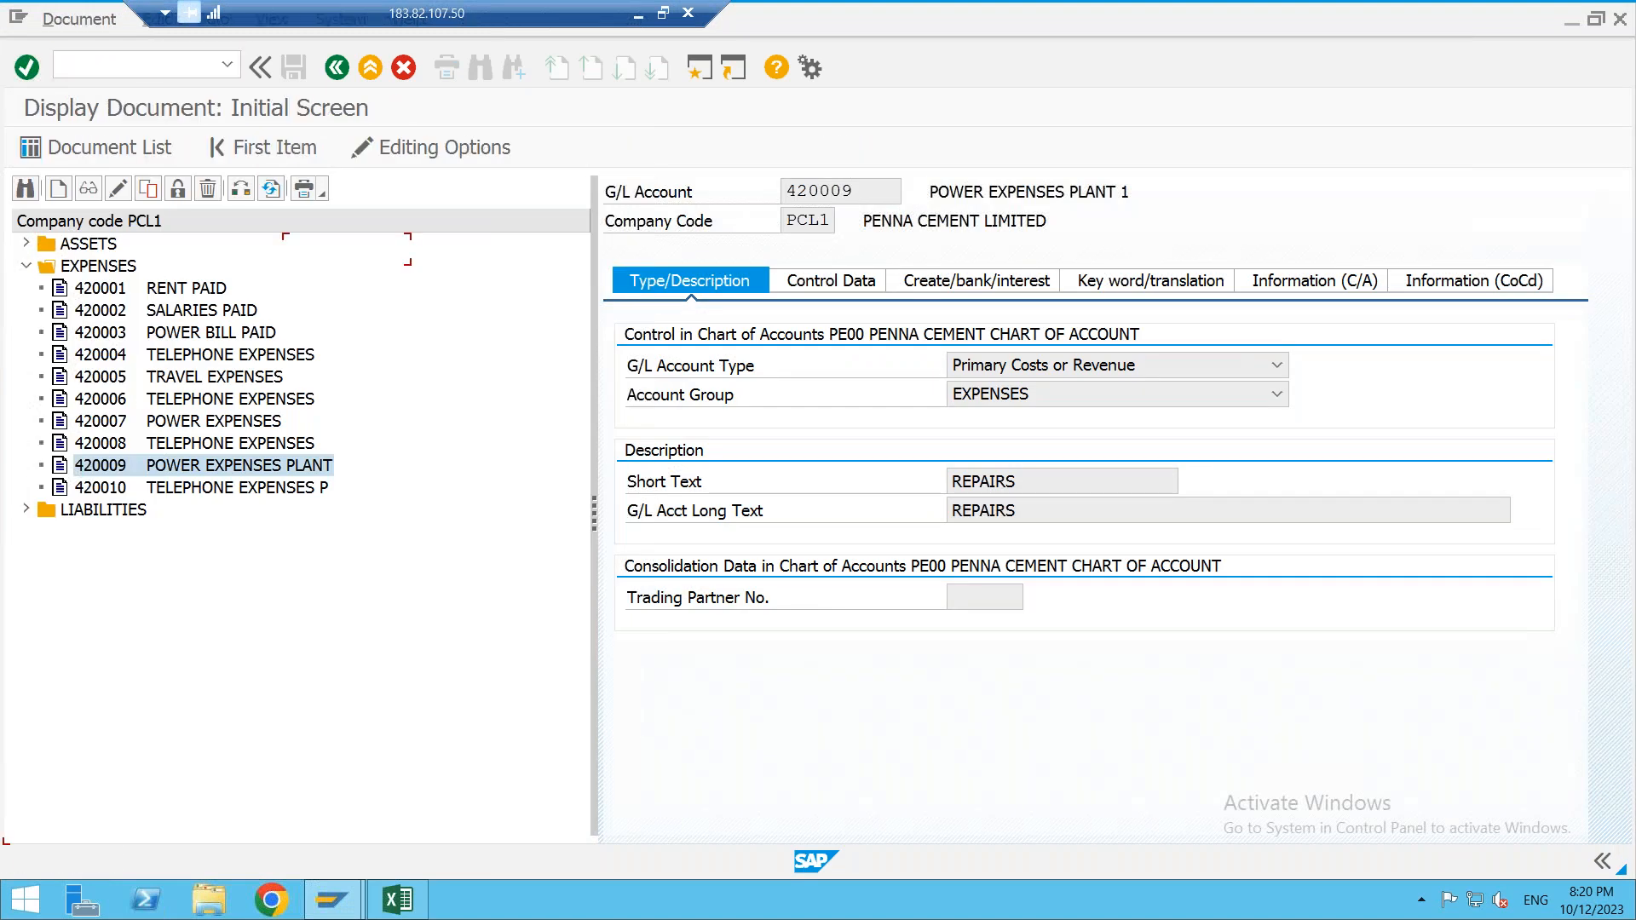
{"action": "left_click", "coordinate": [128, 153]}
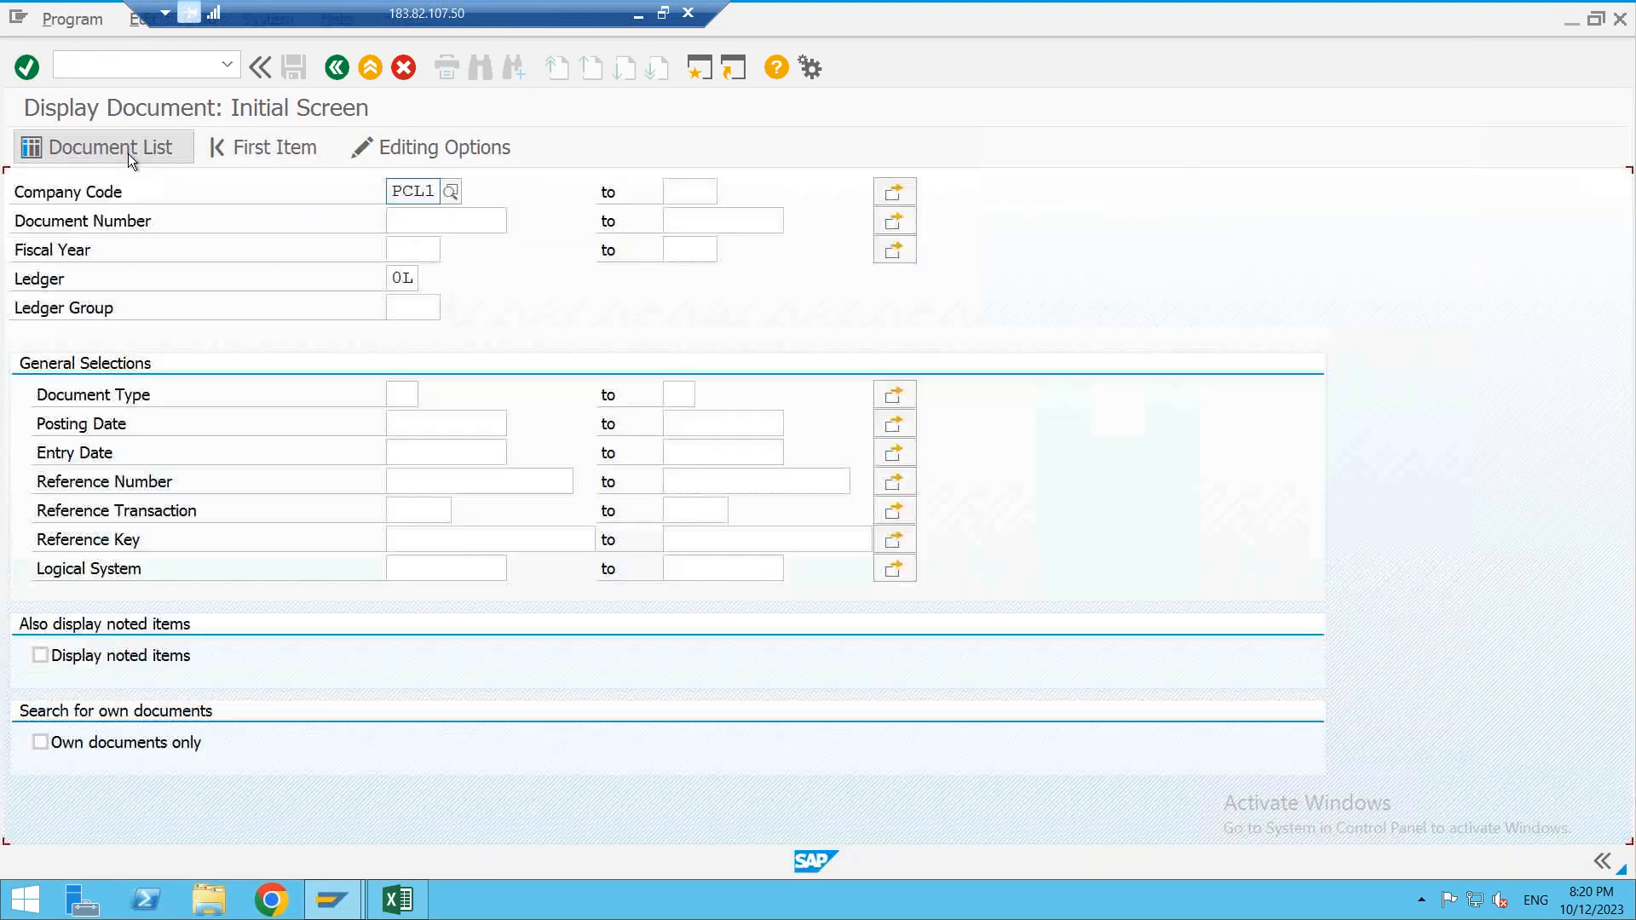
{"action": "left_click", "coordinate": [29, 148]}
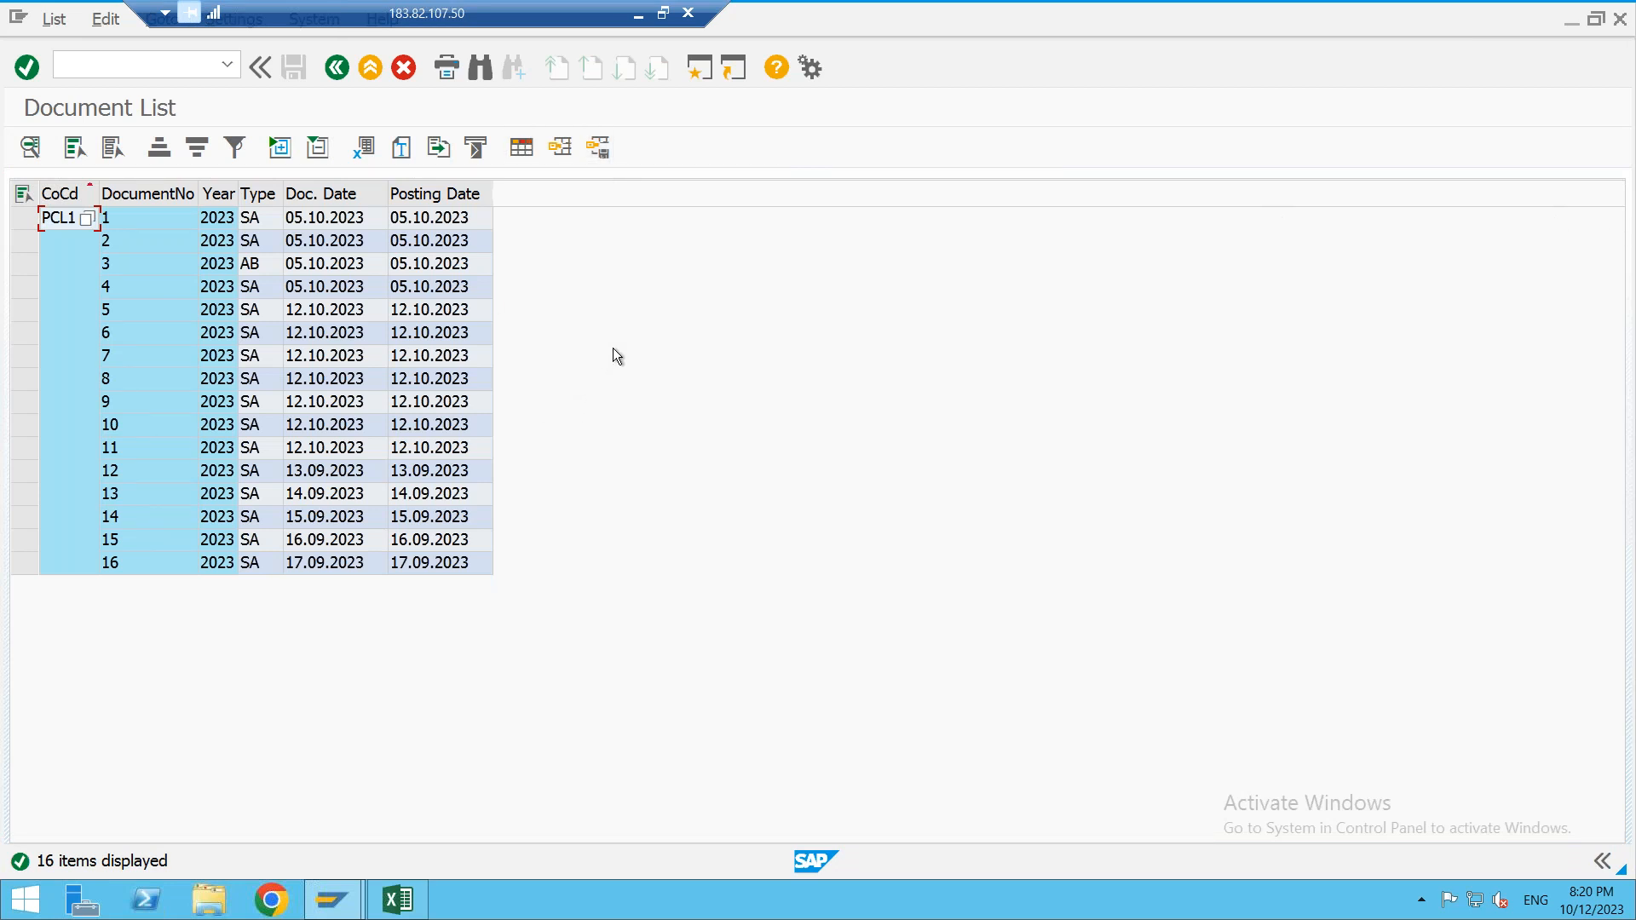
{"action": "left_click", "coordinate": [79, 66]}
- Start LSMW with /NLSM and open object ZGPCL101's Specify Files step in change mode
{"action": "type", "text": "/NLSMW"}
{"action": "key", "text": "Return"}
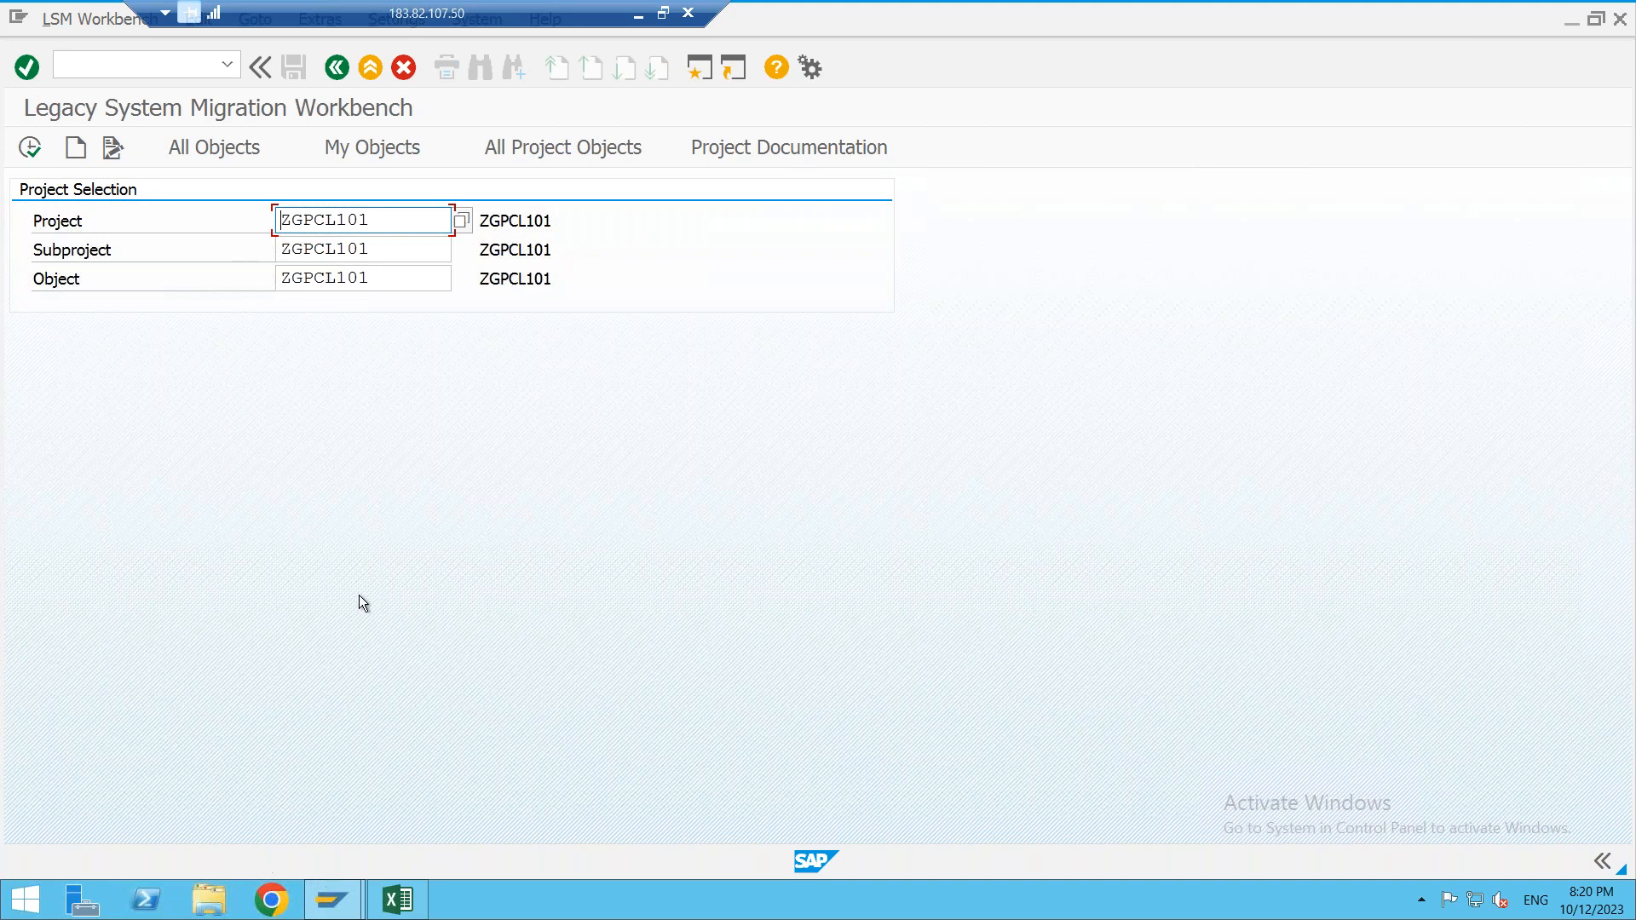
{"action": "left_click", "coordinate": [29, 152]}
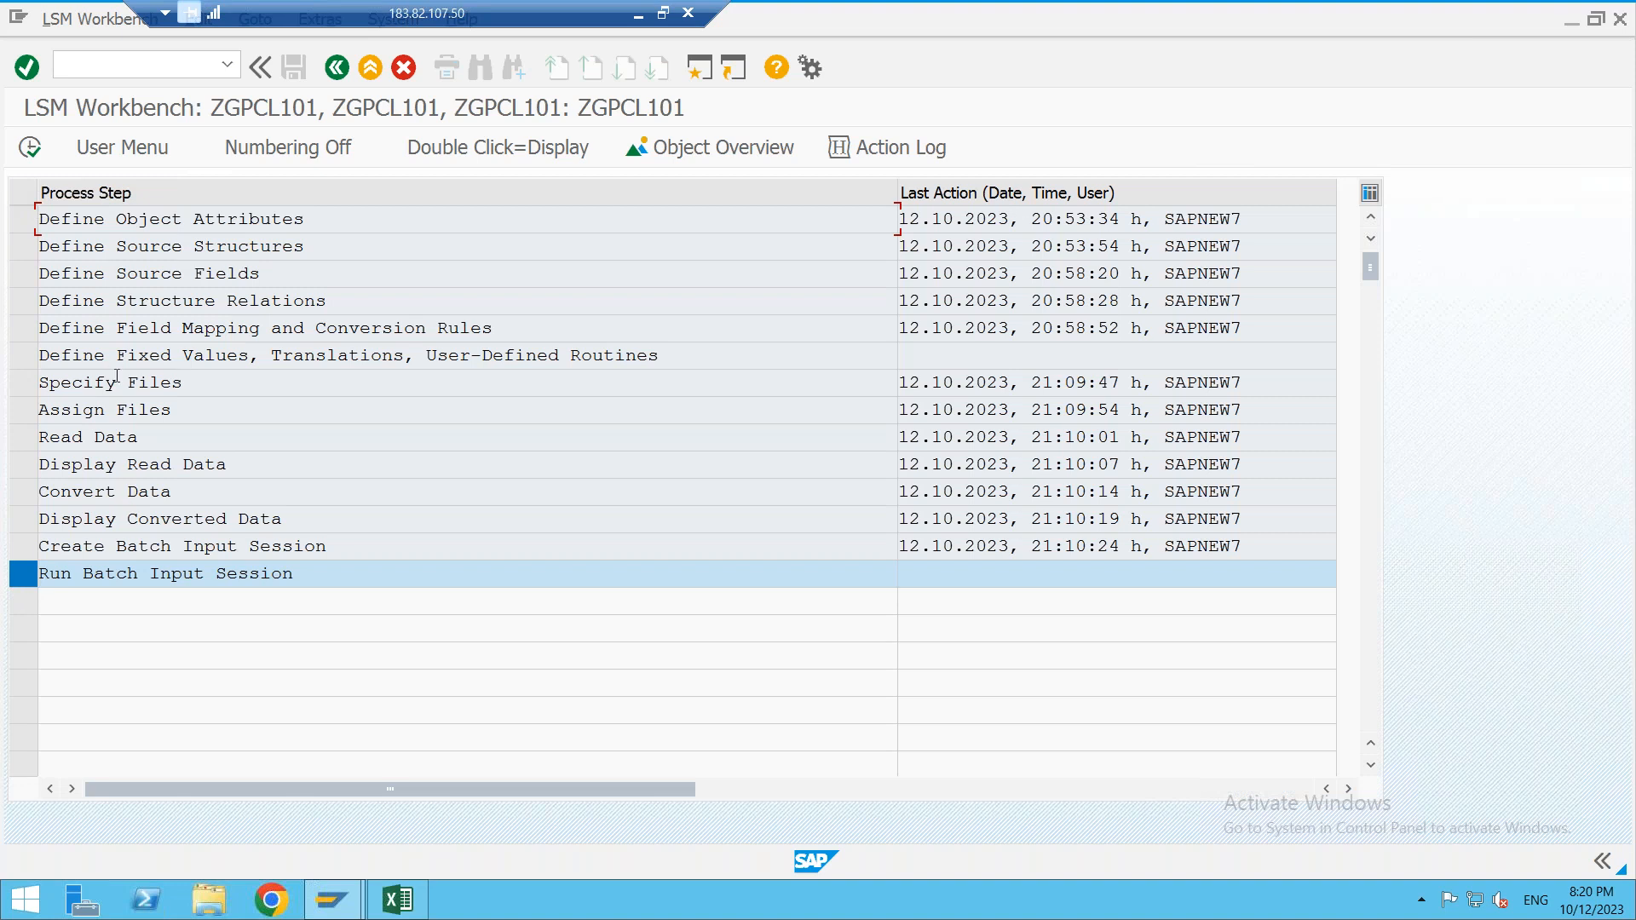
{"action": "double_click", "coordinate": [118, 383]}
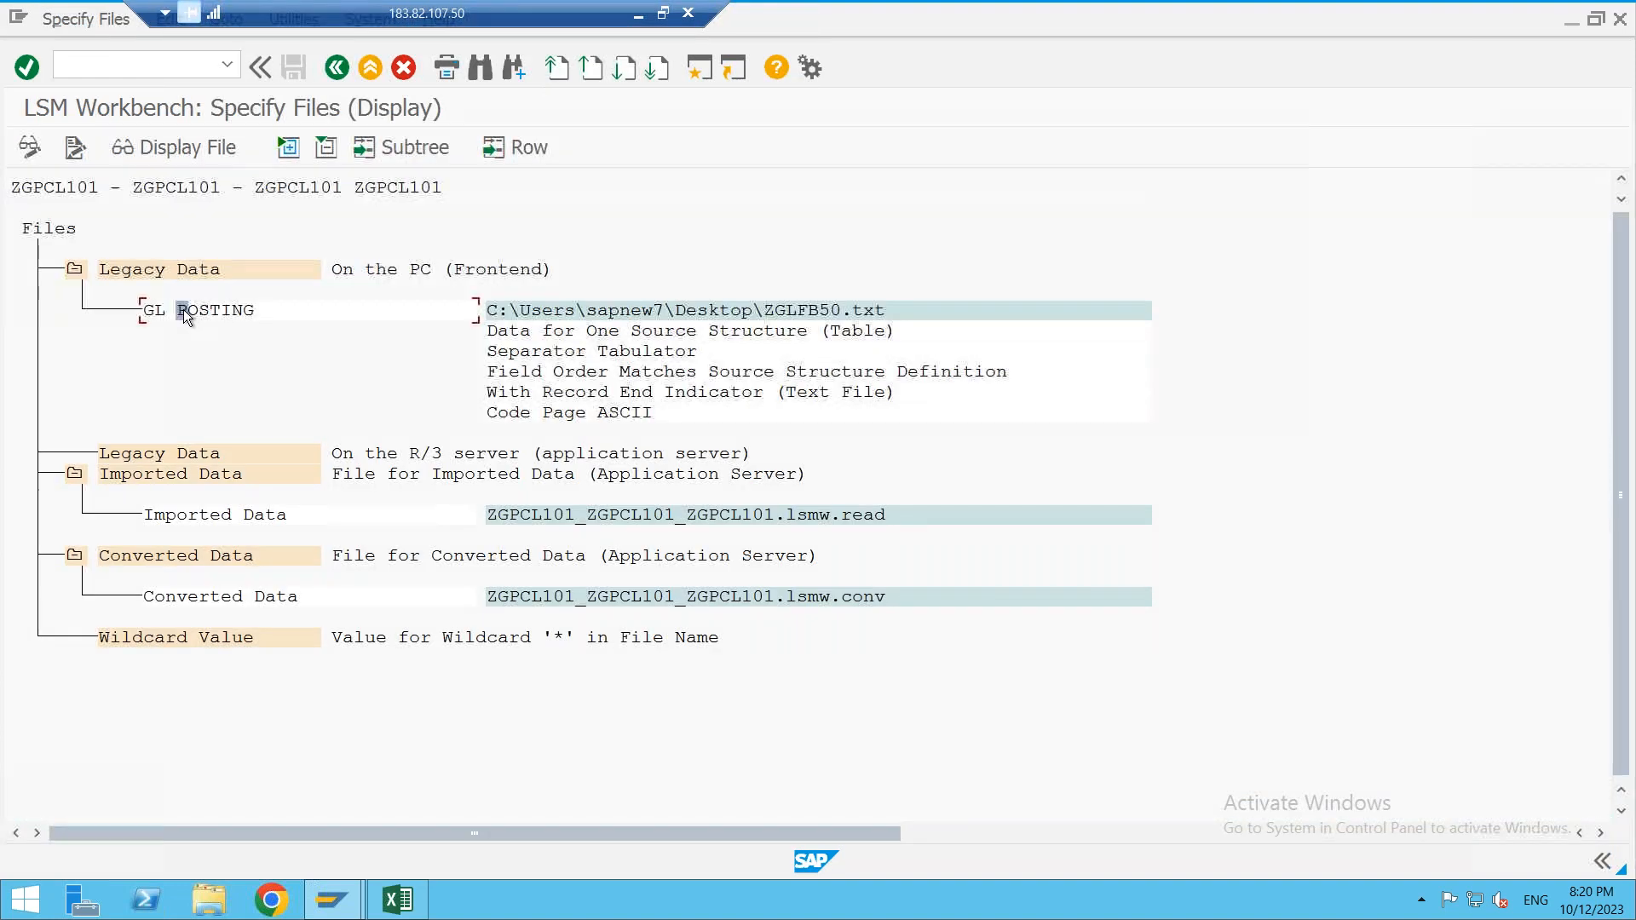
{"action": "left_click", "coordinate": [29, 154]}
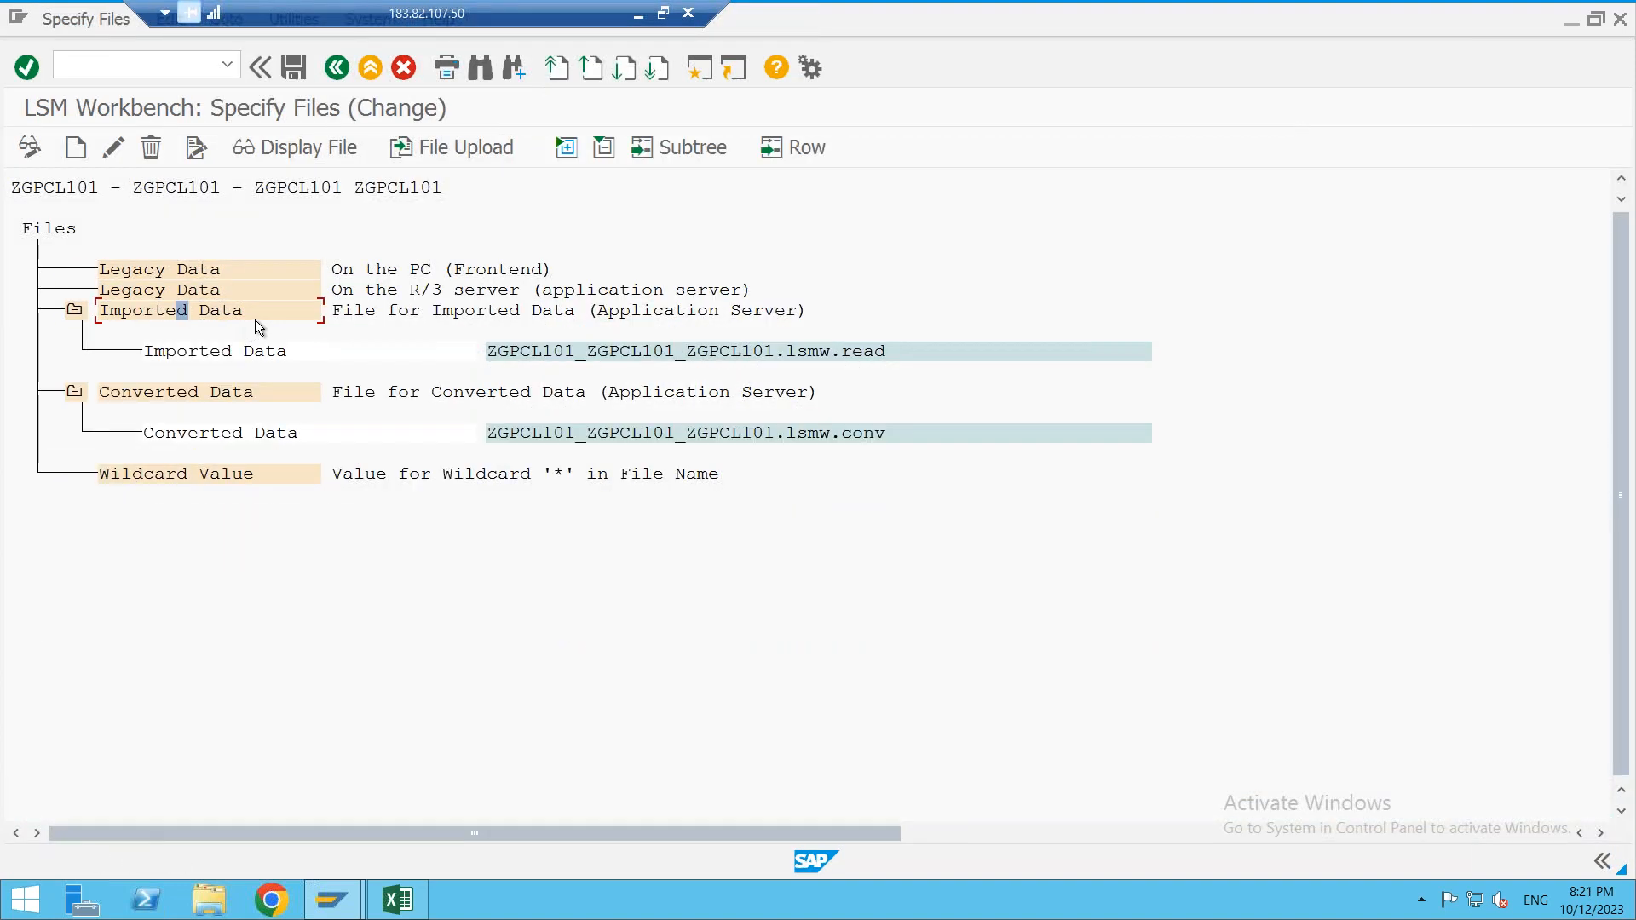
- Add ZGLFB50.txt as tab-delimited PC file GL POSTING and save the specification
{"action": "left_click", "coordinate": [192, 269]}
{"action": "left_click", "coordinate": [79, 151]}
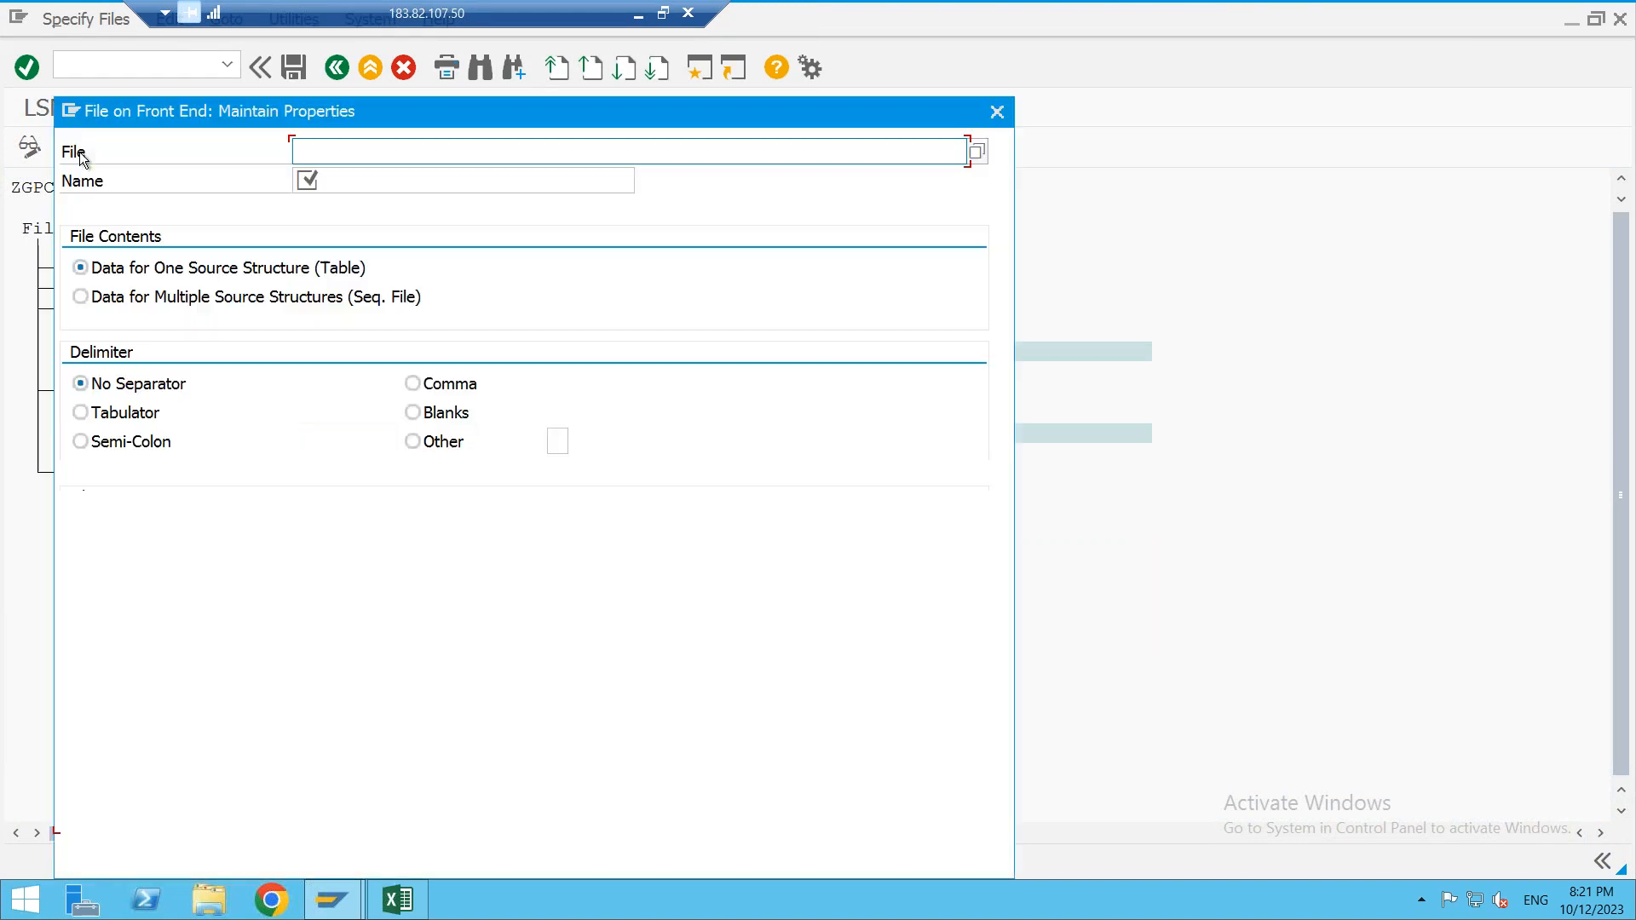
{"action": "key", "text": "F4"}
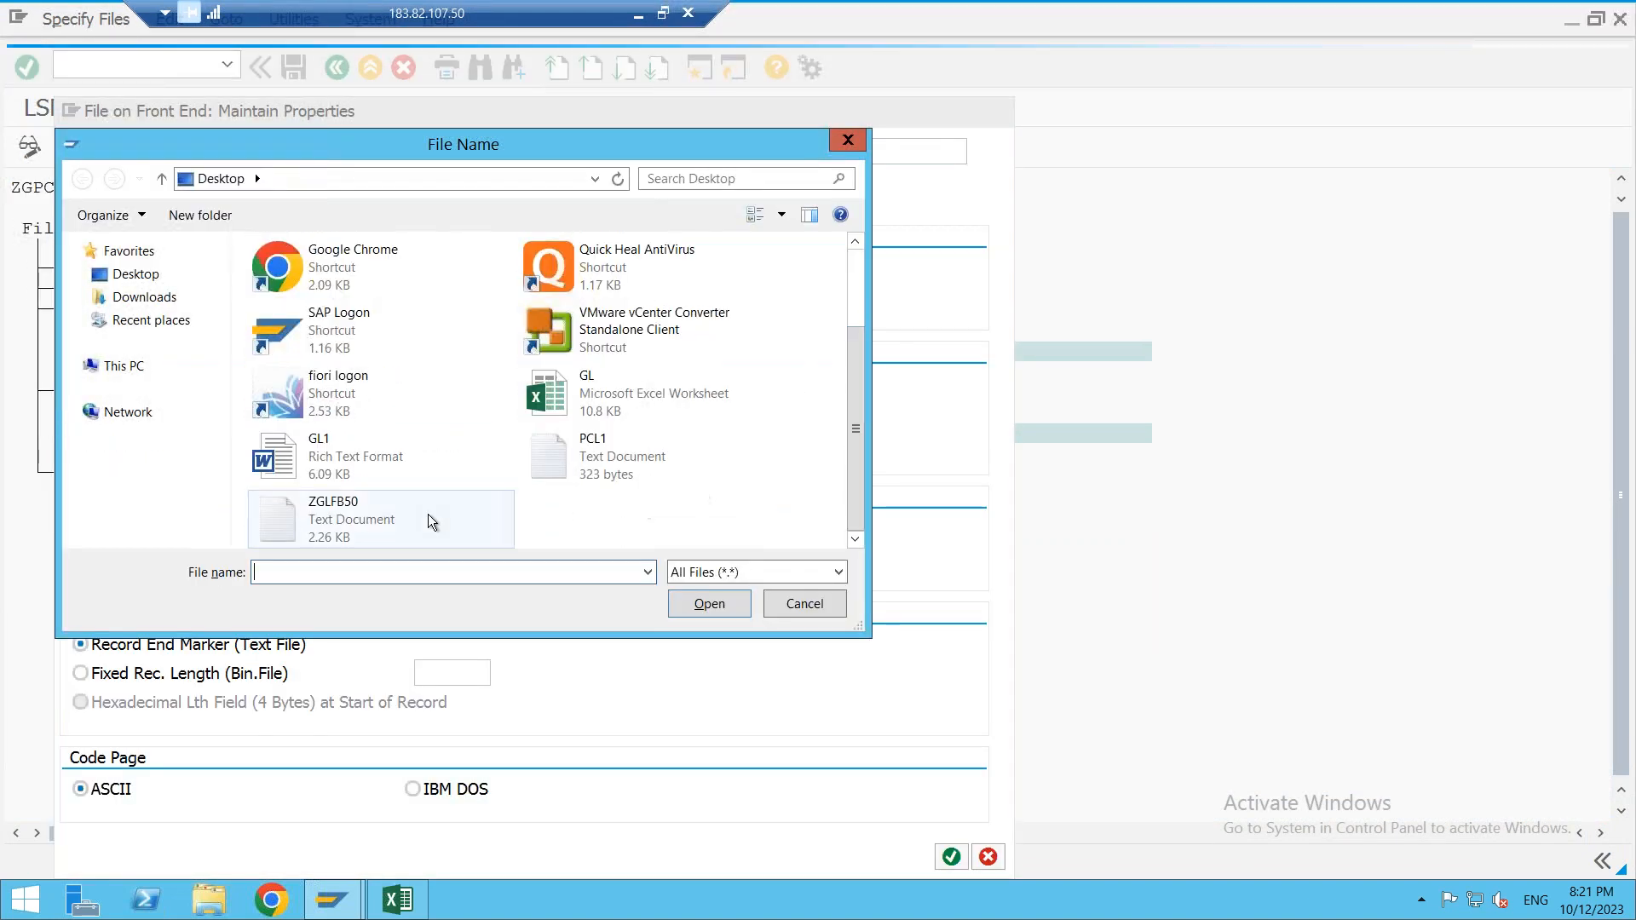
{"action": "left_click", "coordinate": [370, 520]}
{"action": "double_click", "coordinate": [370, 518]}
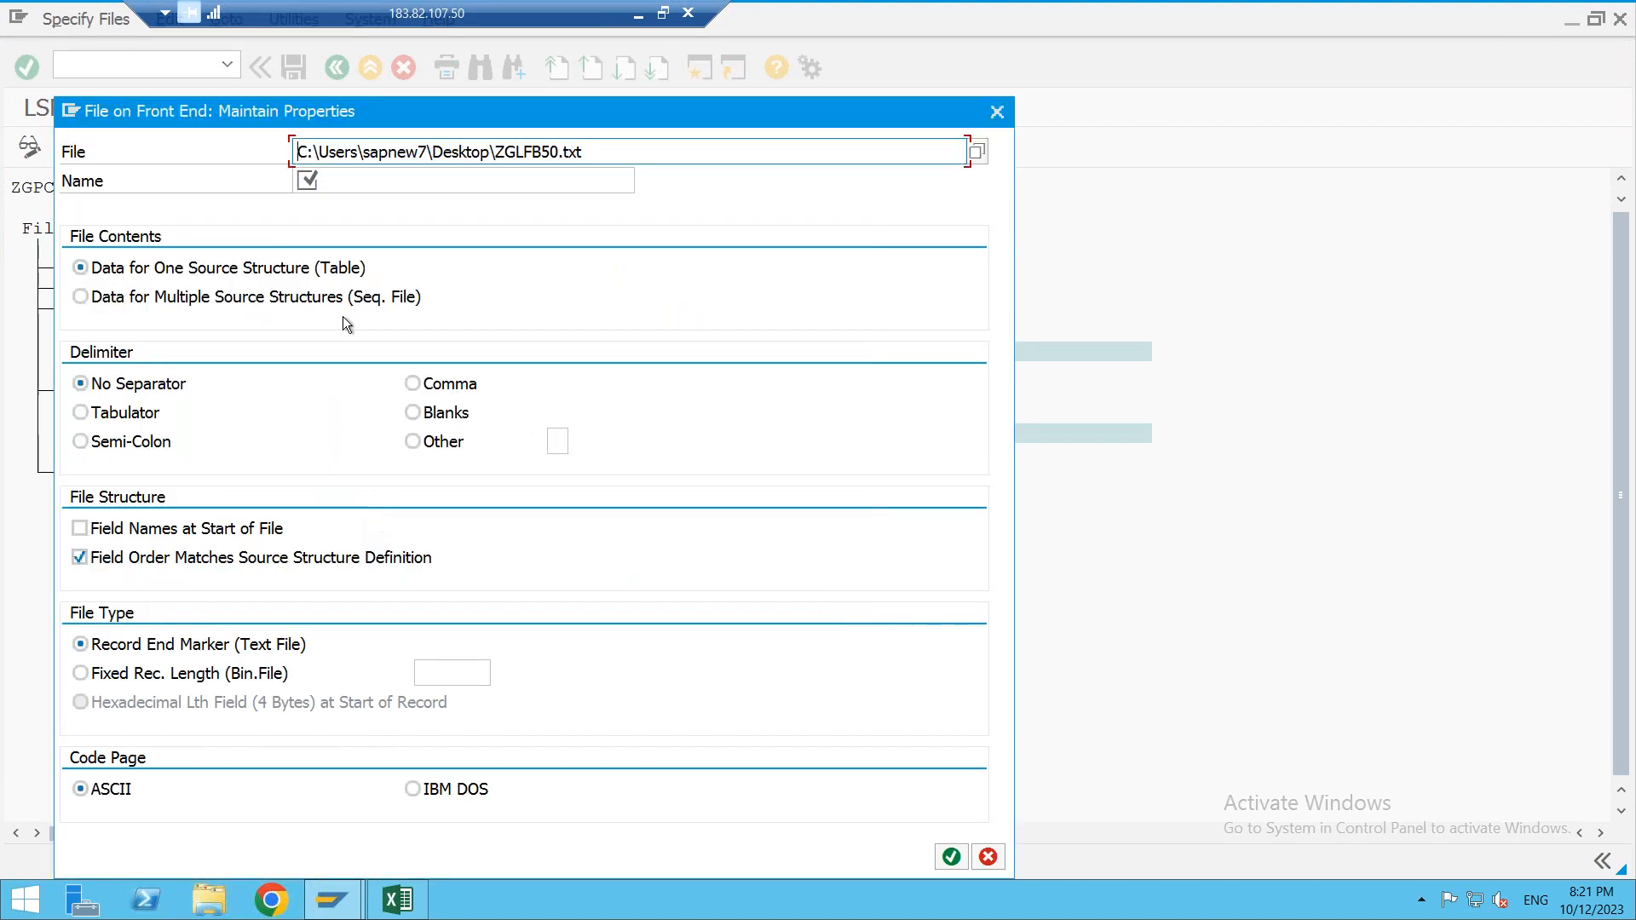
{"action": "left_click", "coordinate": [341, 187]}
{"action": "type", "text": "GL POSTI"}
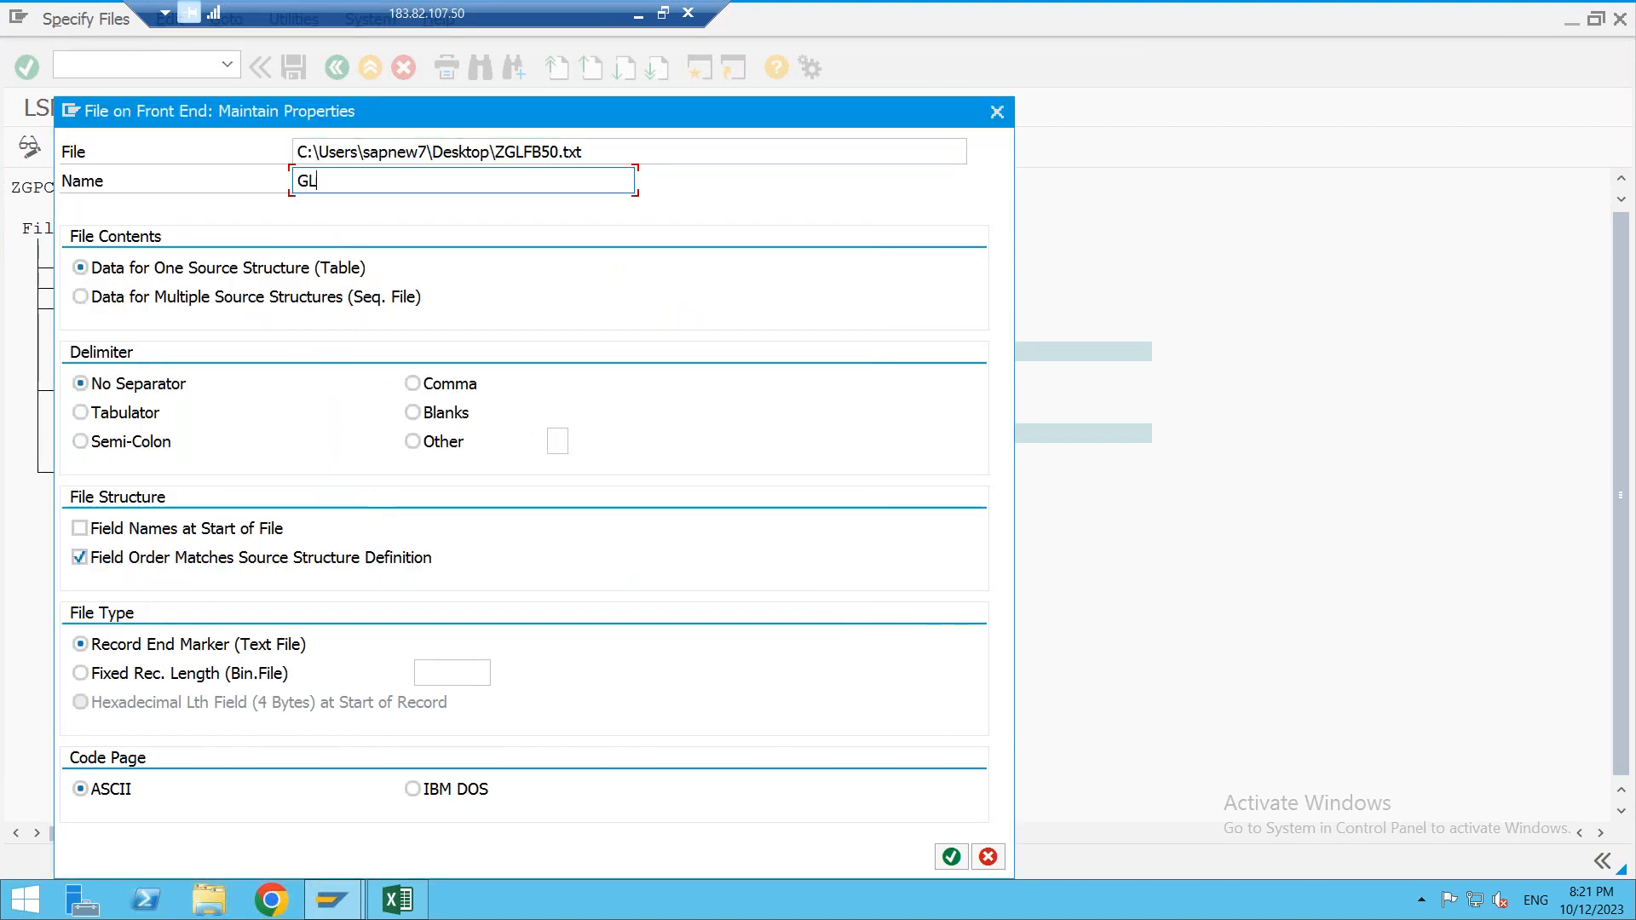
{"action": "left_click", "coordinate": [119, 414]}
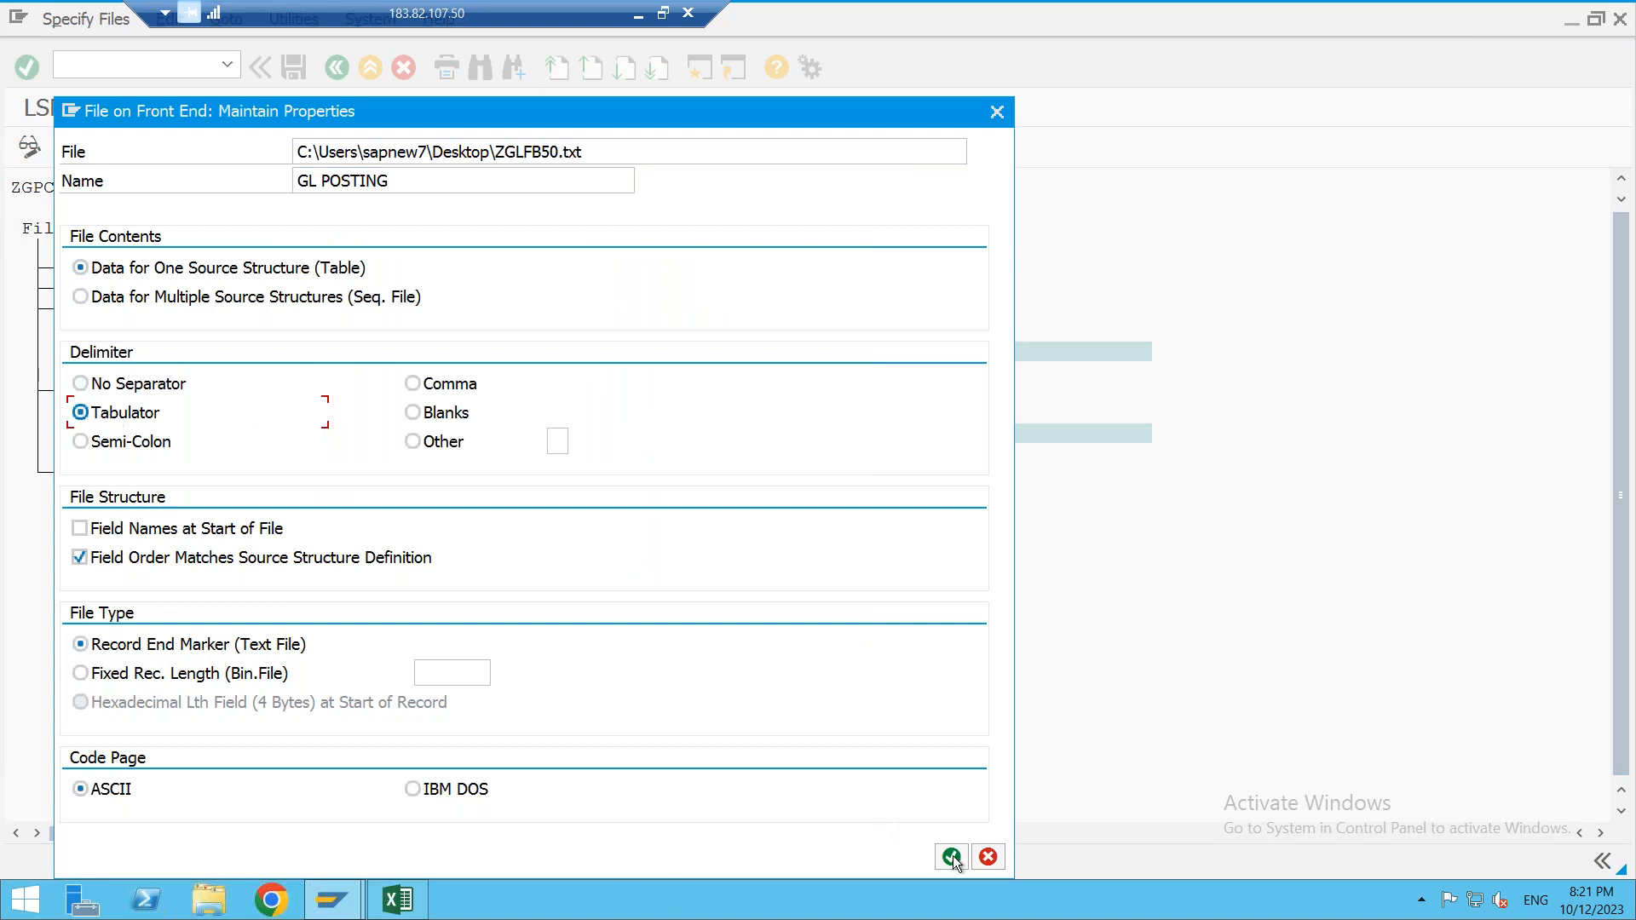
{"action": "left_click", "coordinate": [952, 857]}
{"action": "left_click", "coordinate": [293, 68]}
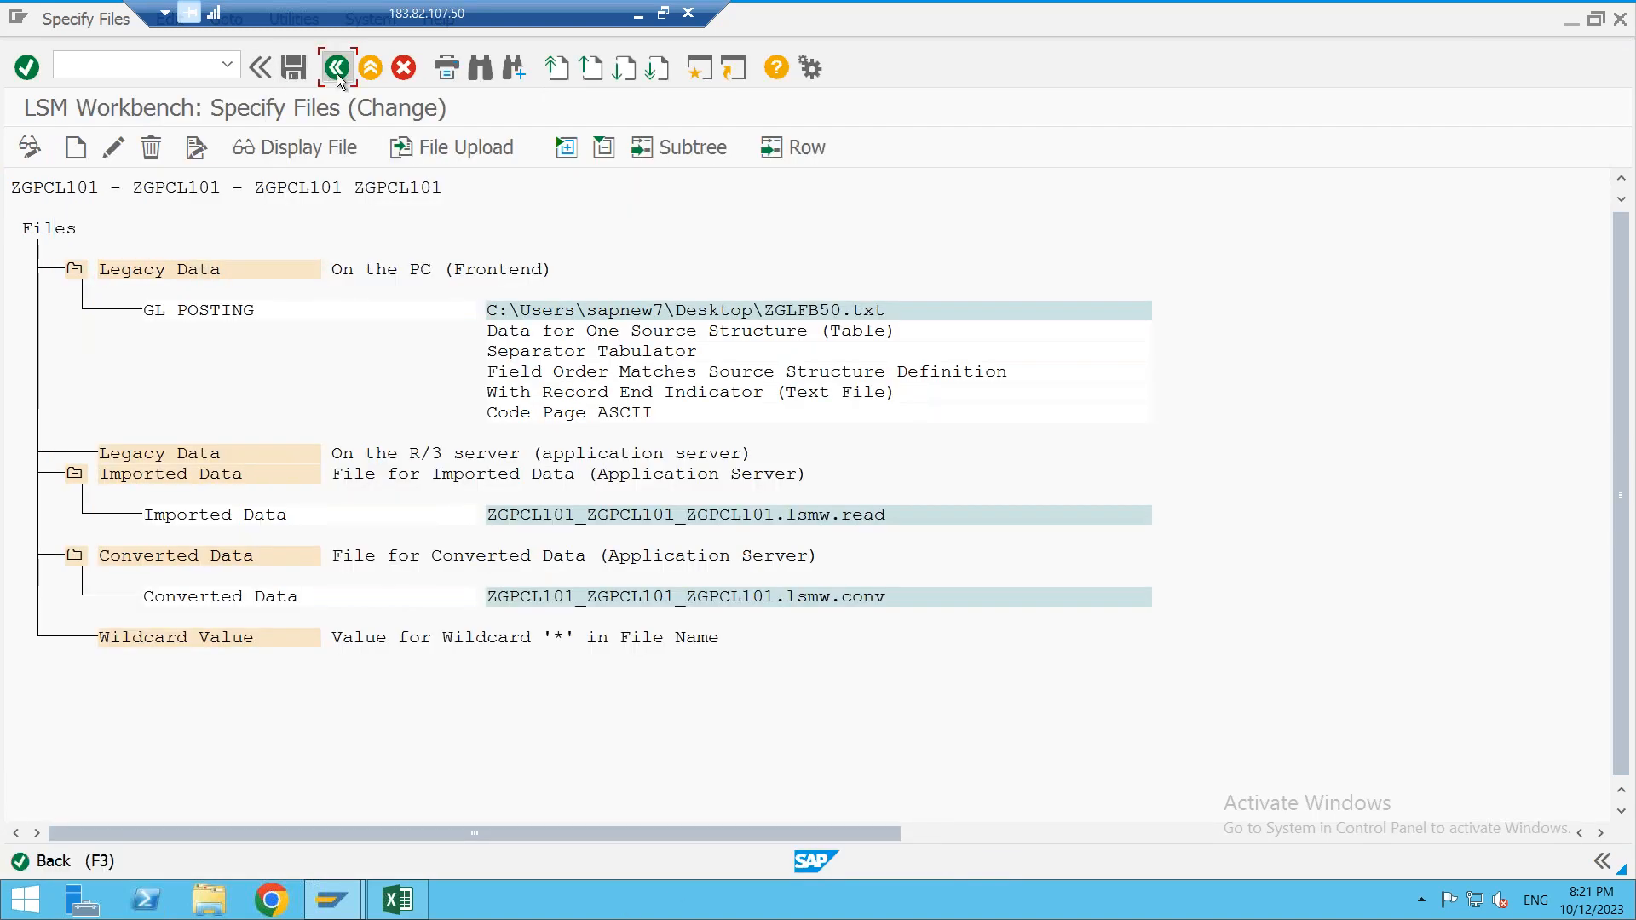
{"action": "left_click", "coordinate": [336, 73]}
{"action": "left_click", "coordinate": [30, 146]}
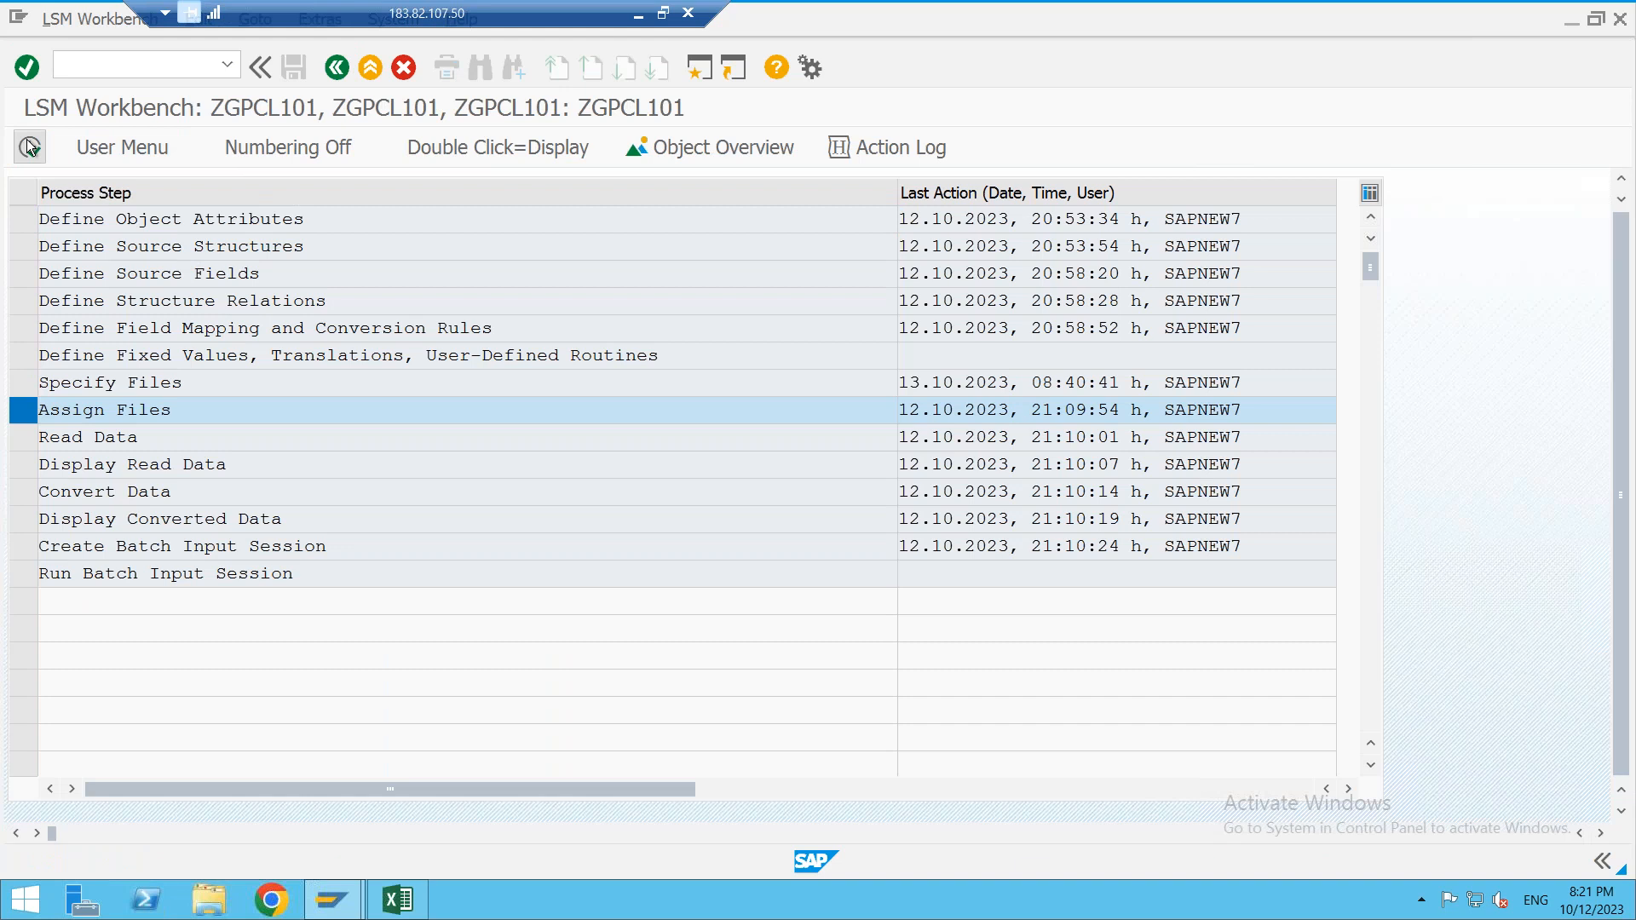
- Assign file GL POSTING (ZGLFB50.txt) to source structure ZGPCL102 and save the assignment
{"action": "left_click", "coordinate": [30, 148]}
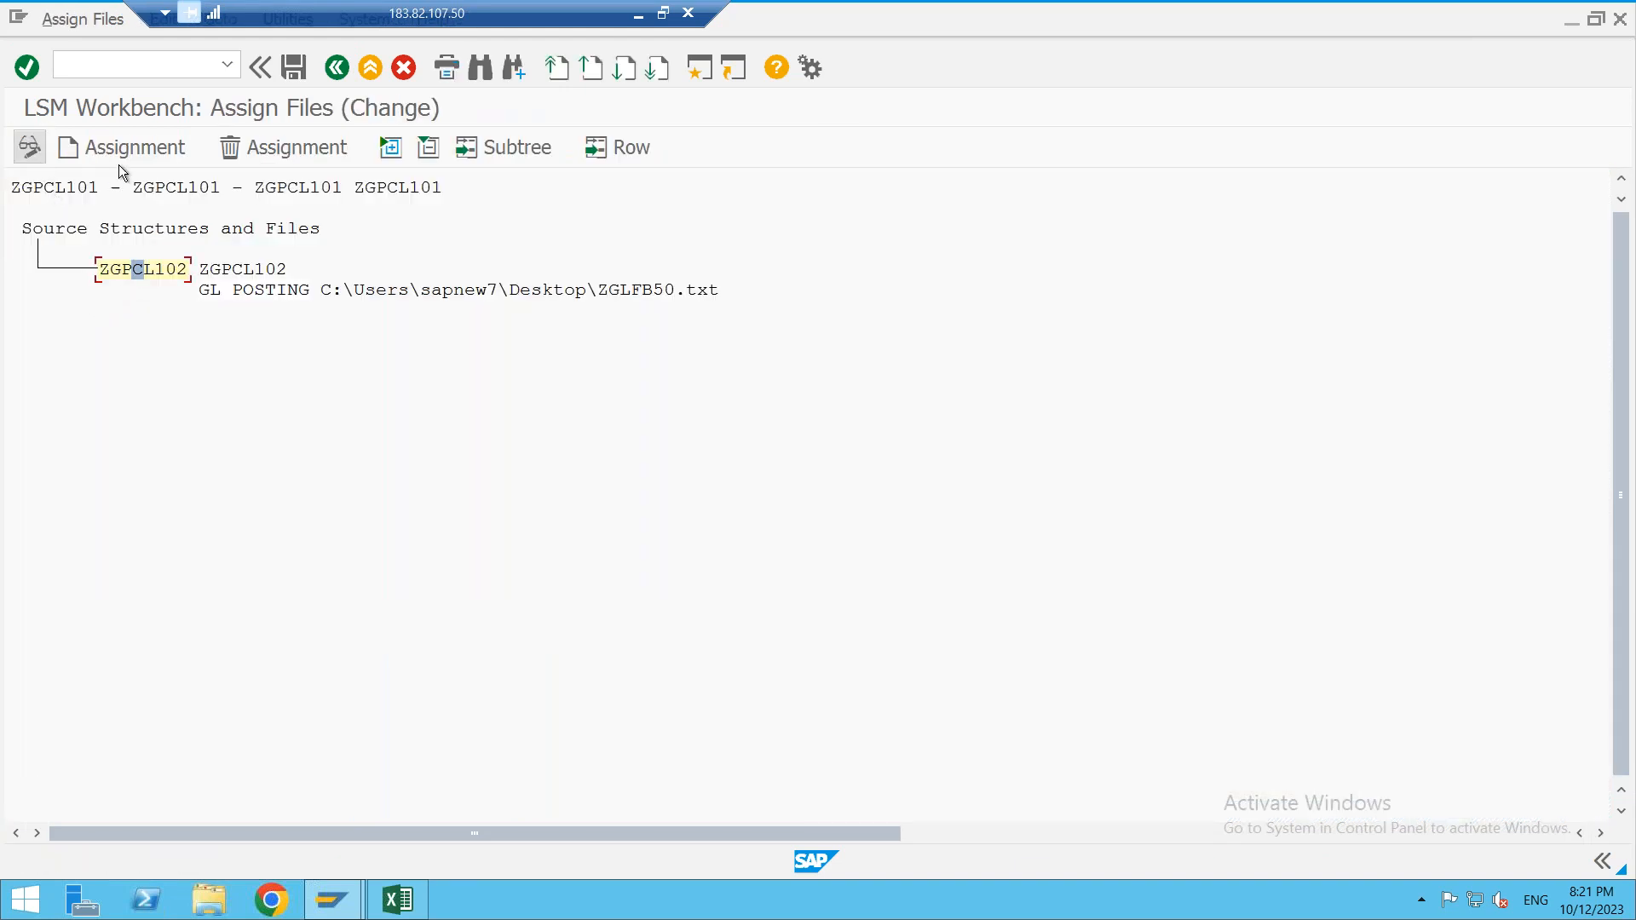
{"action": "left_click", "coordinate": [128, 148]}
{"action": "left_click", "coordinate": [741, 634]}
{"action": "left_click", "coordinate": [289, 70]}
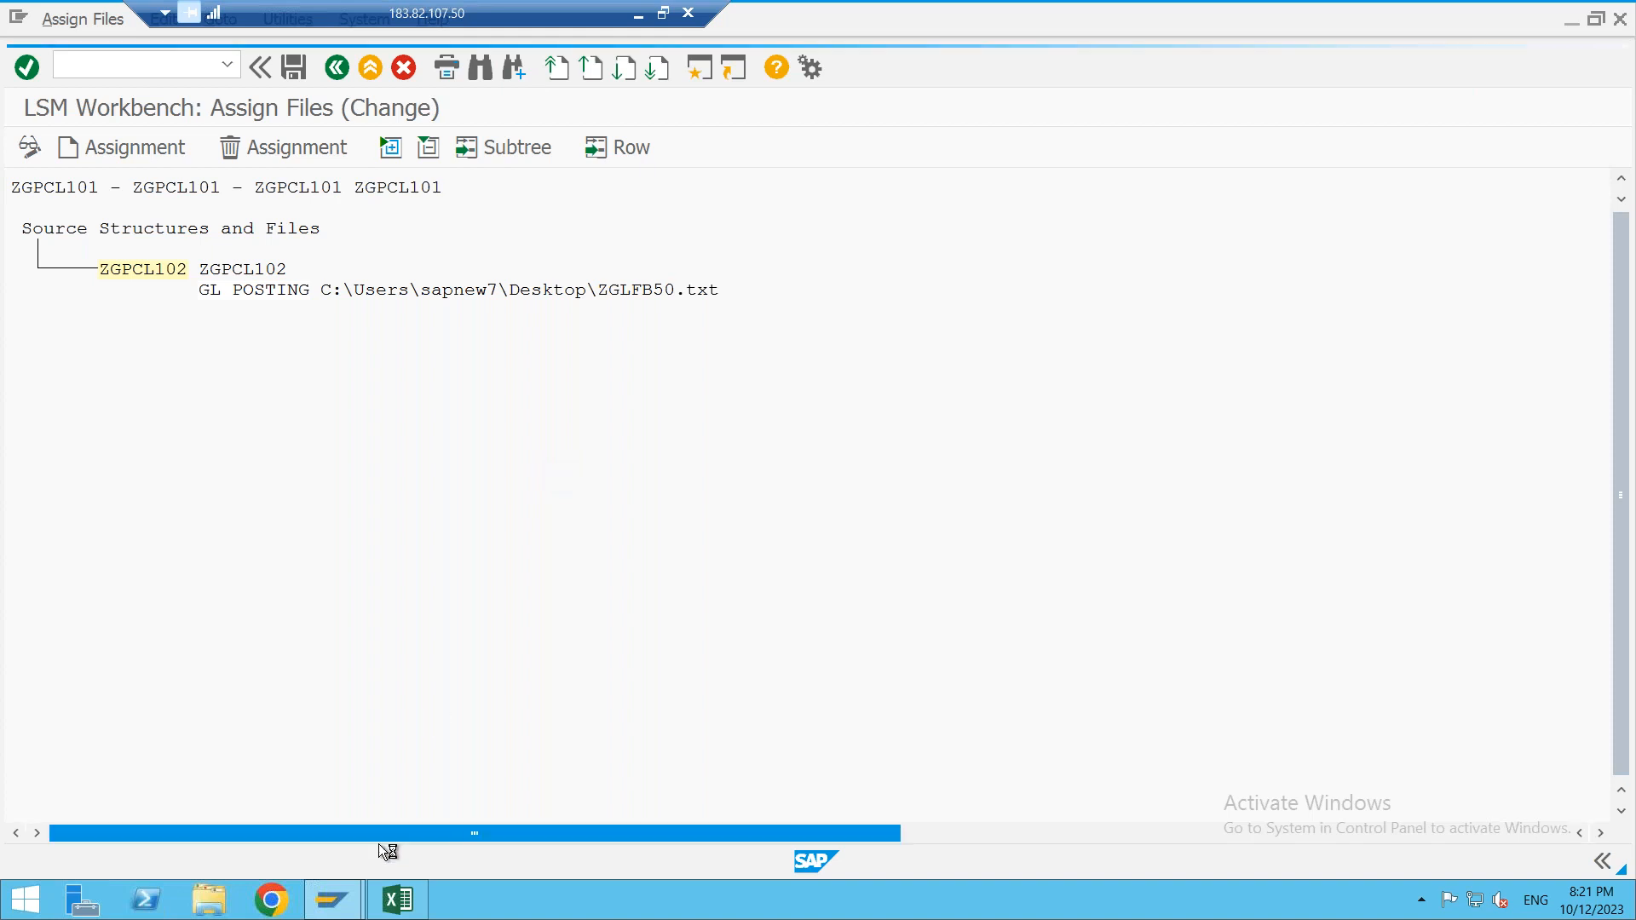
{"action": "mouse_move", "coordinate": [332, 899]}
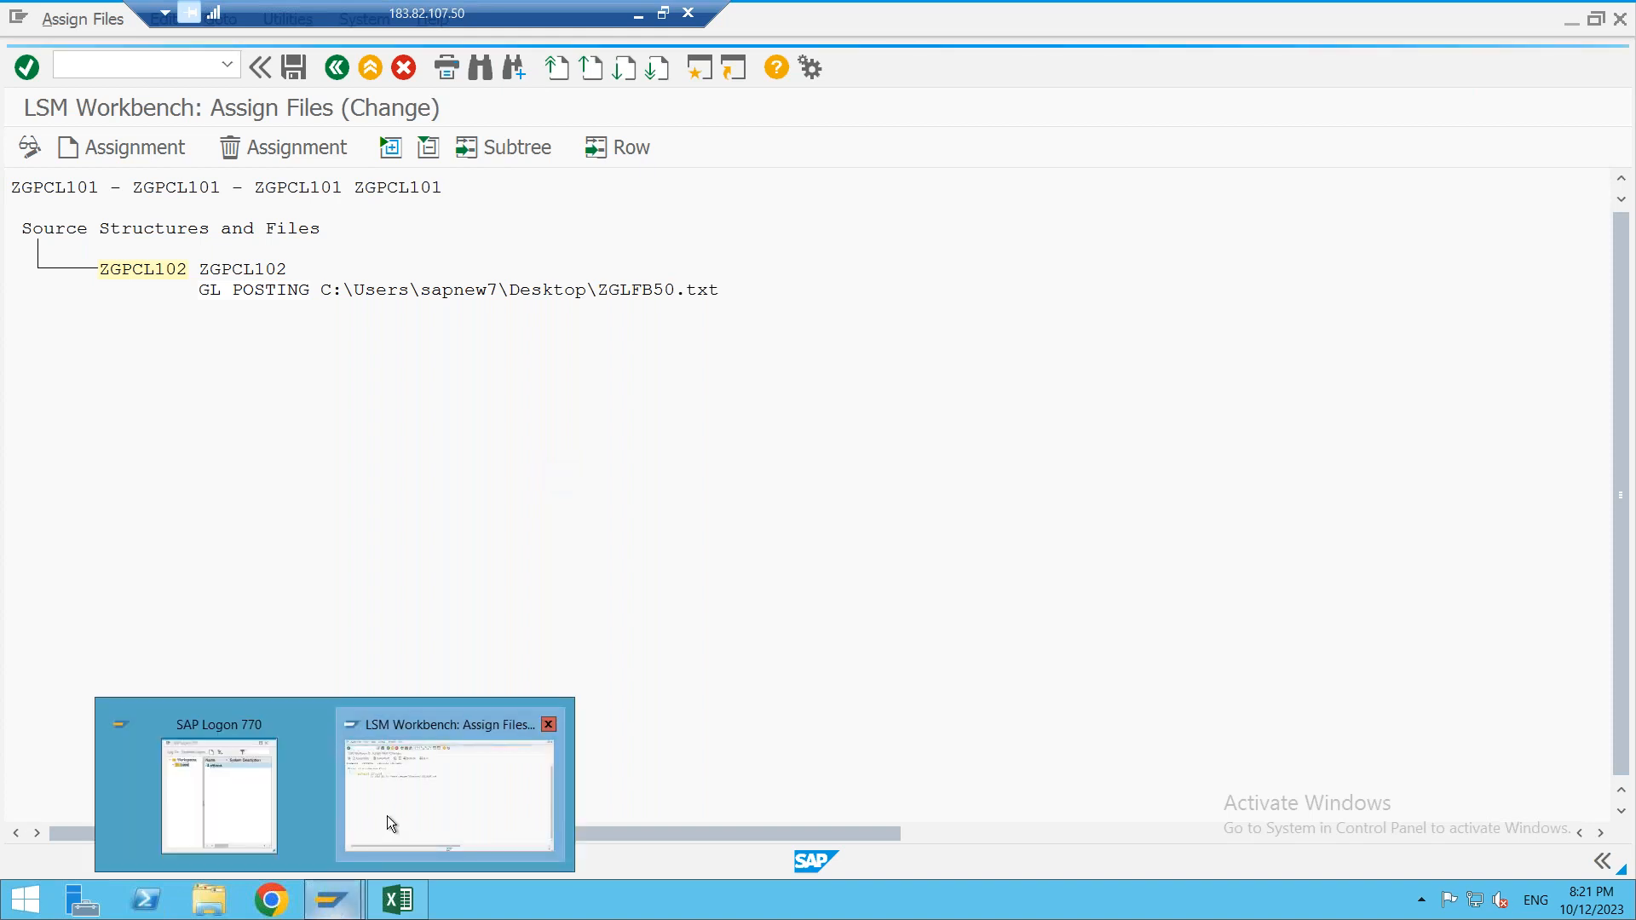
{"action": "left_click", "coordinate": [418, 811]}
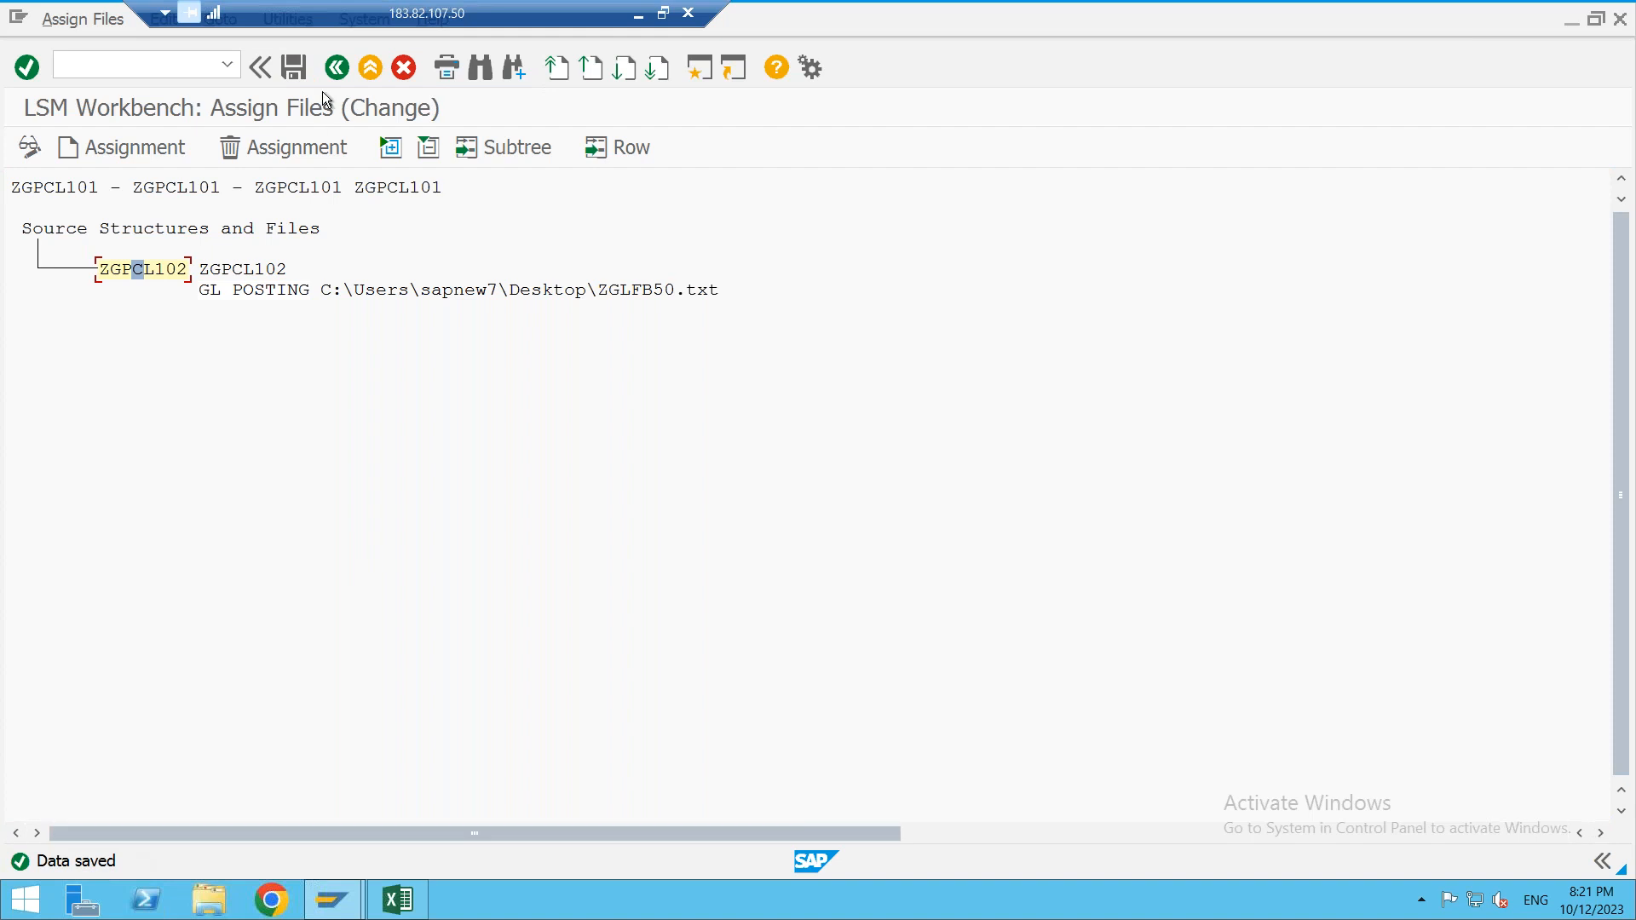
{"action": "left_click", "coordinate": [303, 69]}
{"action": "left_click", "coordinate": [337, 68]}
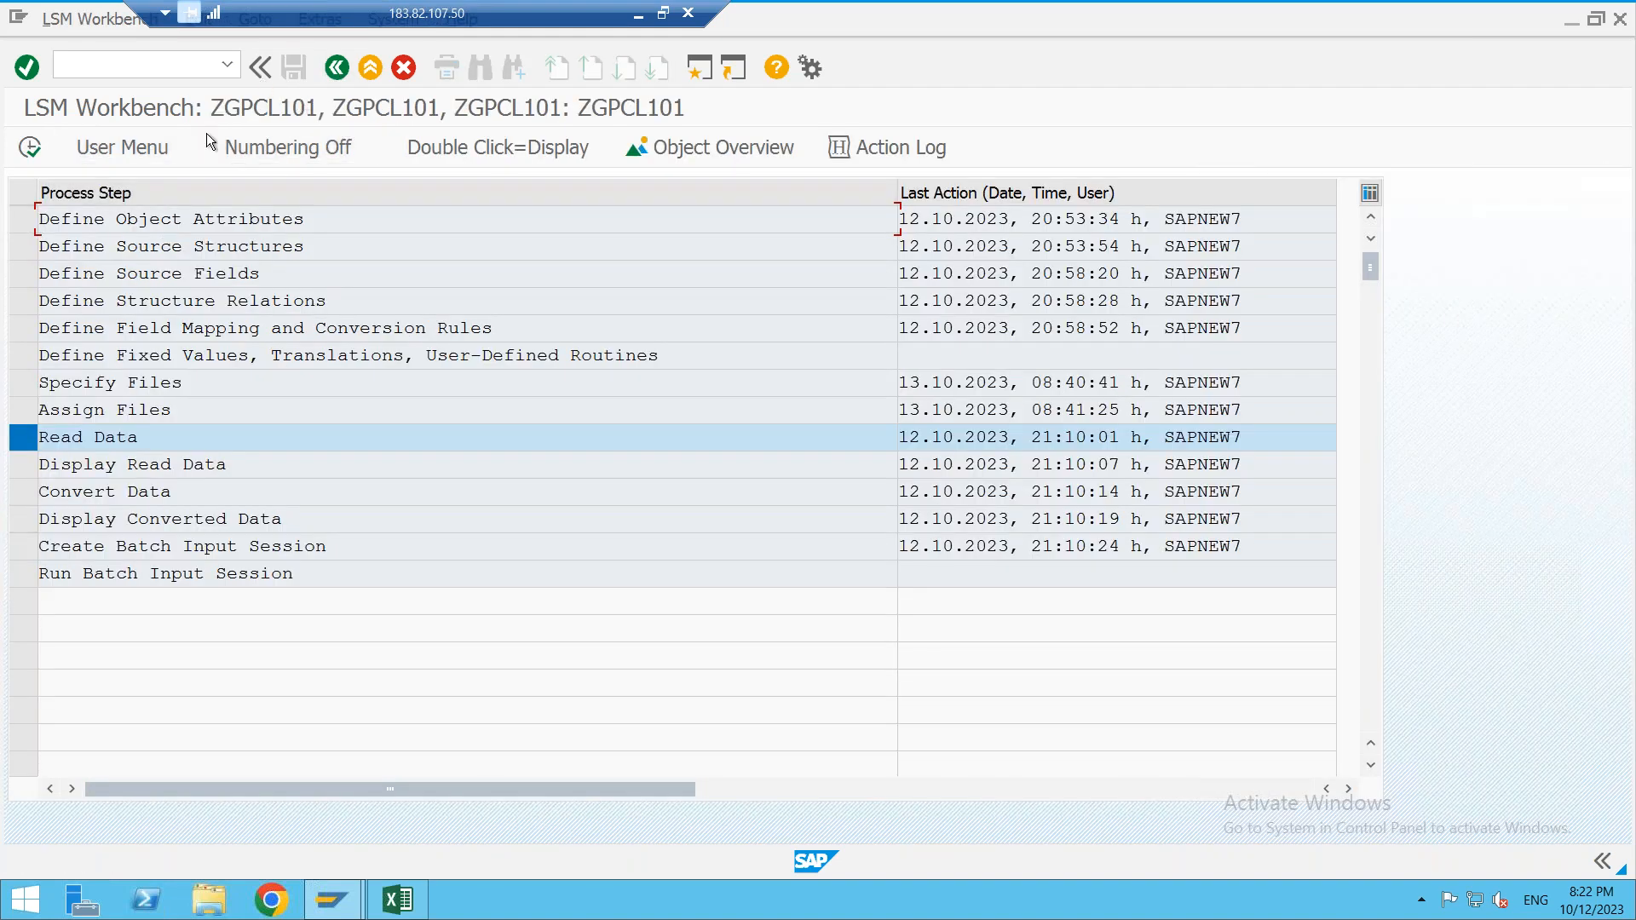
- Read the ZGPCL101 data file and display the 27 imported records
{"action": "left_click", "coordinate": [34, 150]}
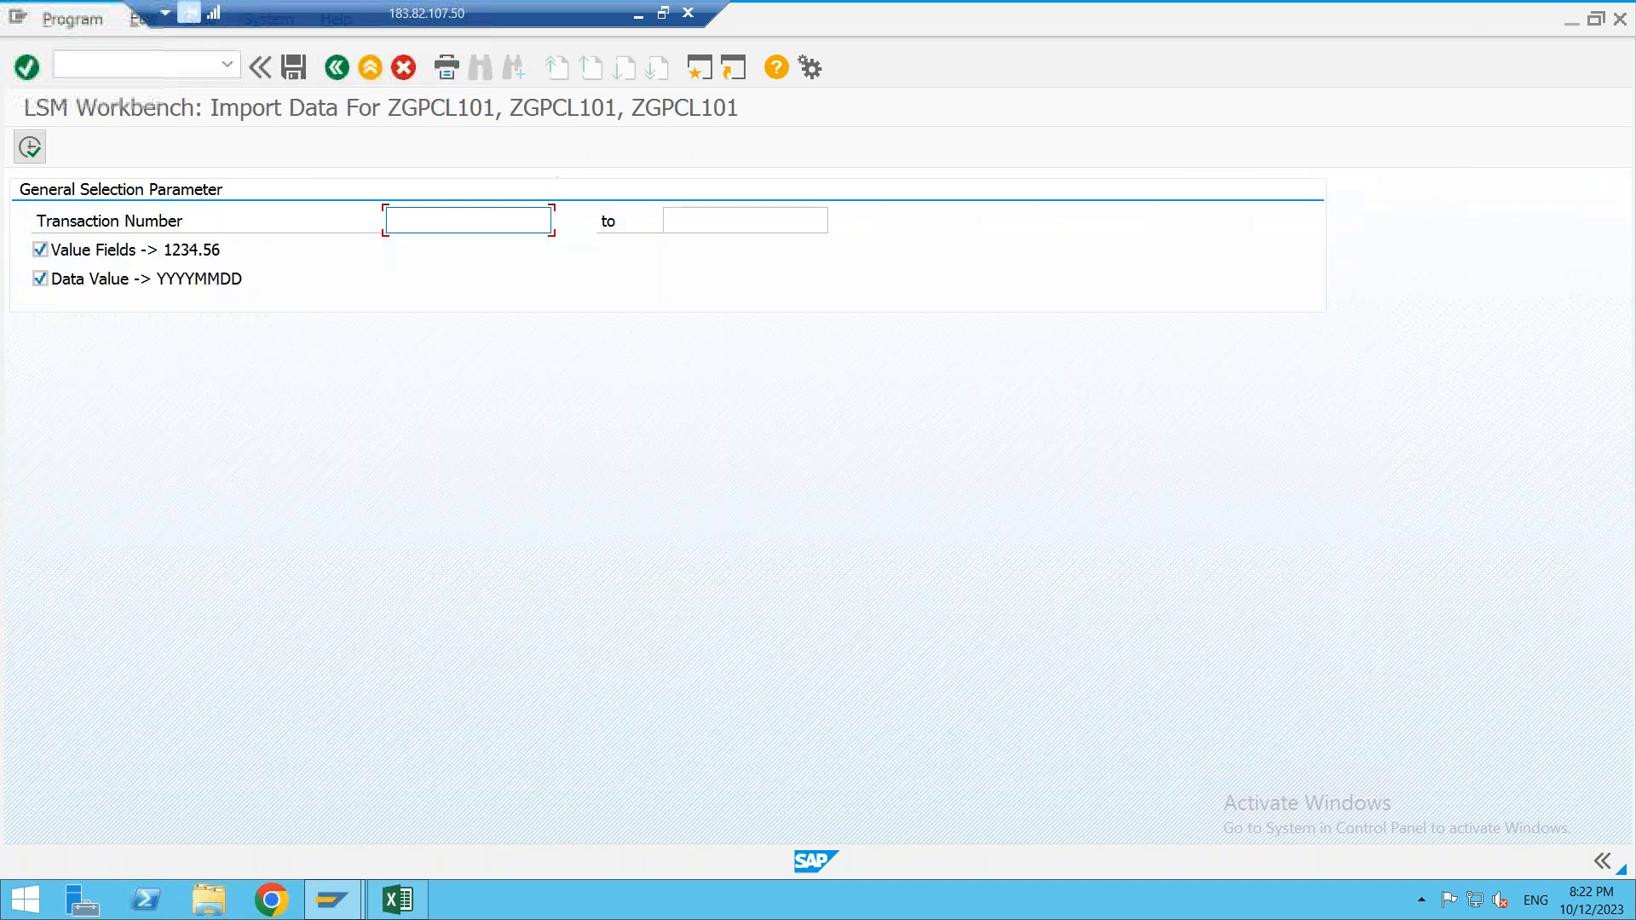
{"action": "left_click", "coordinate": [34, 140]}
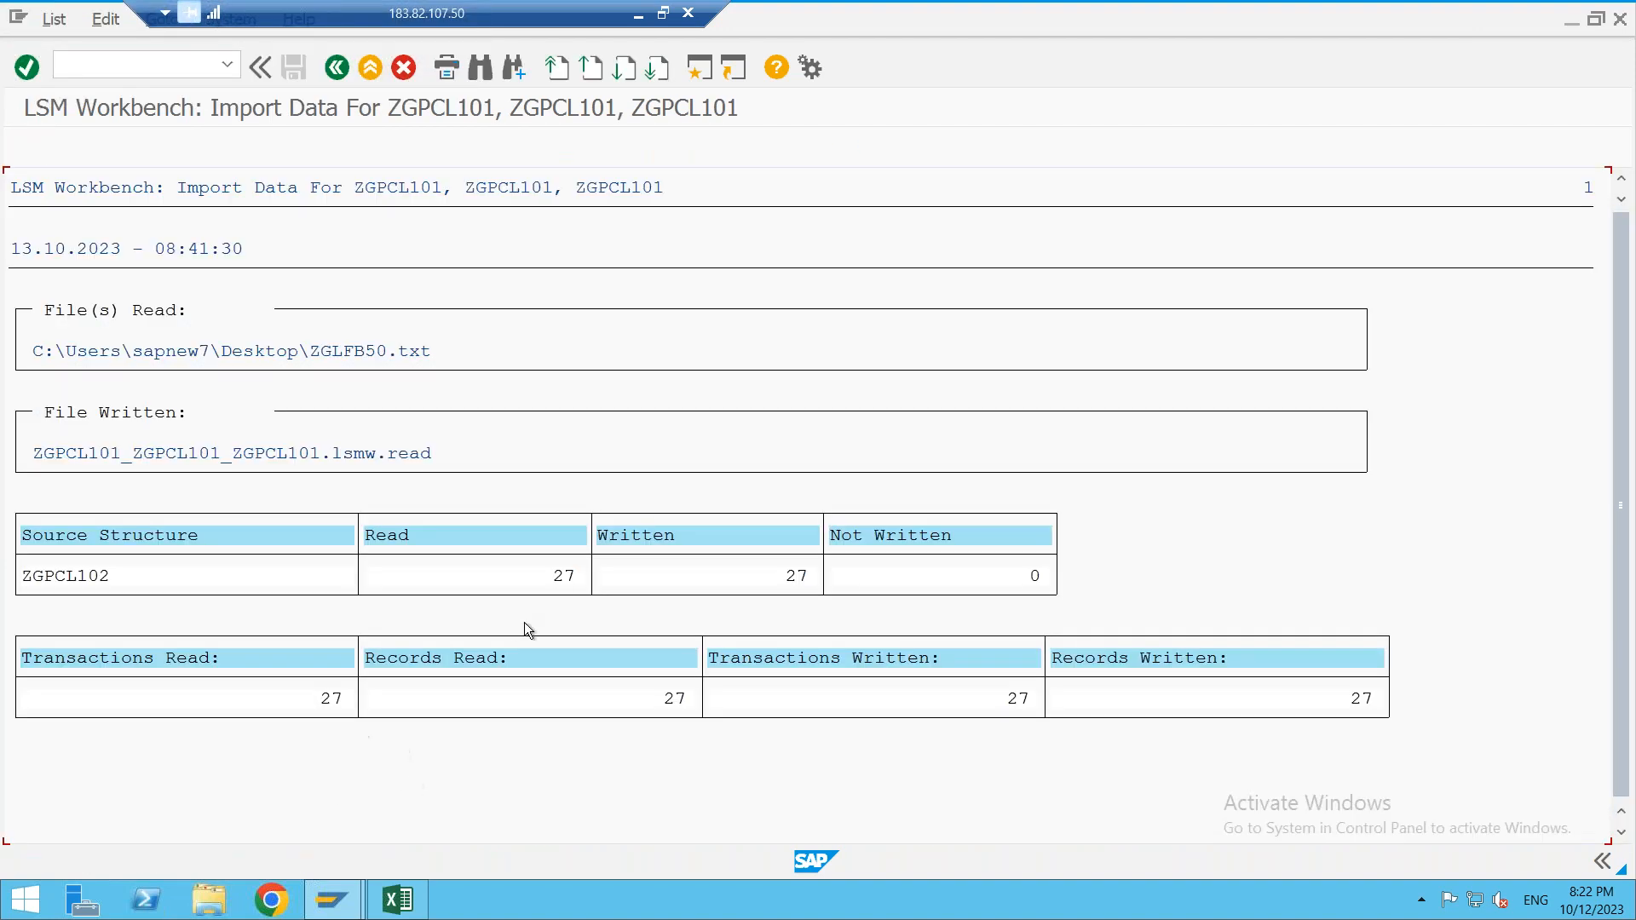
{"action": "left_click", "coordinate": [337, 68]}
{"action": "left_click", "coordinate": [337, 67]}
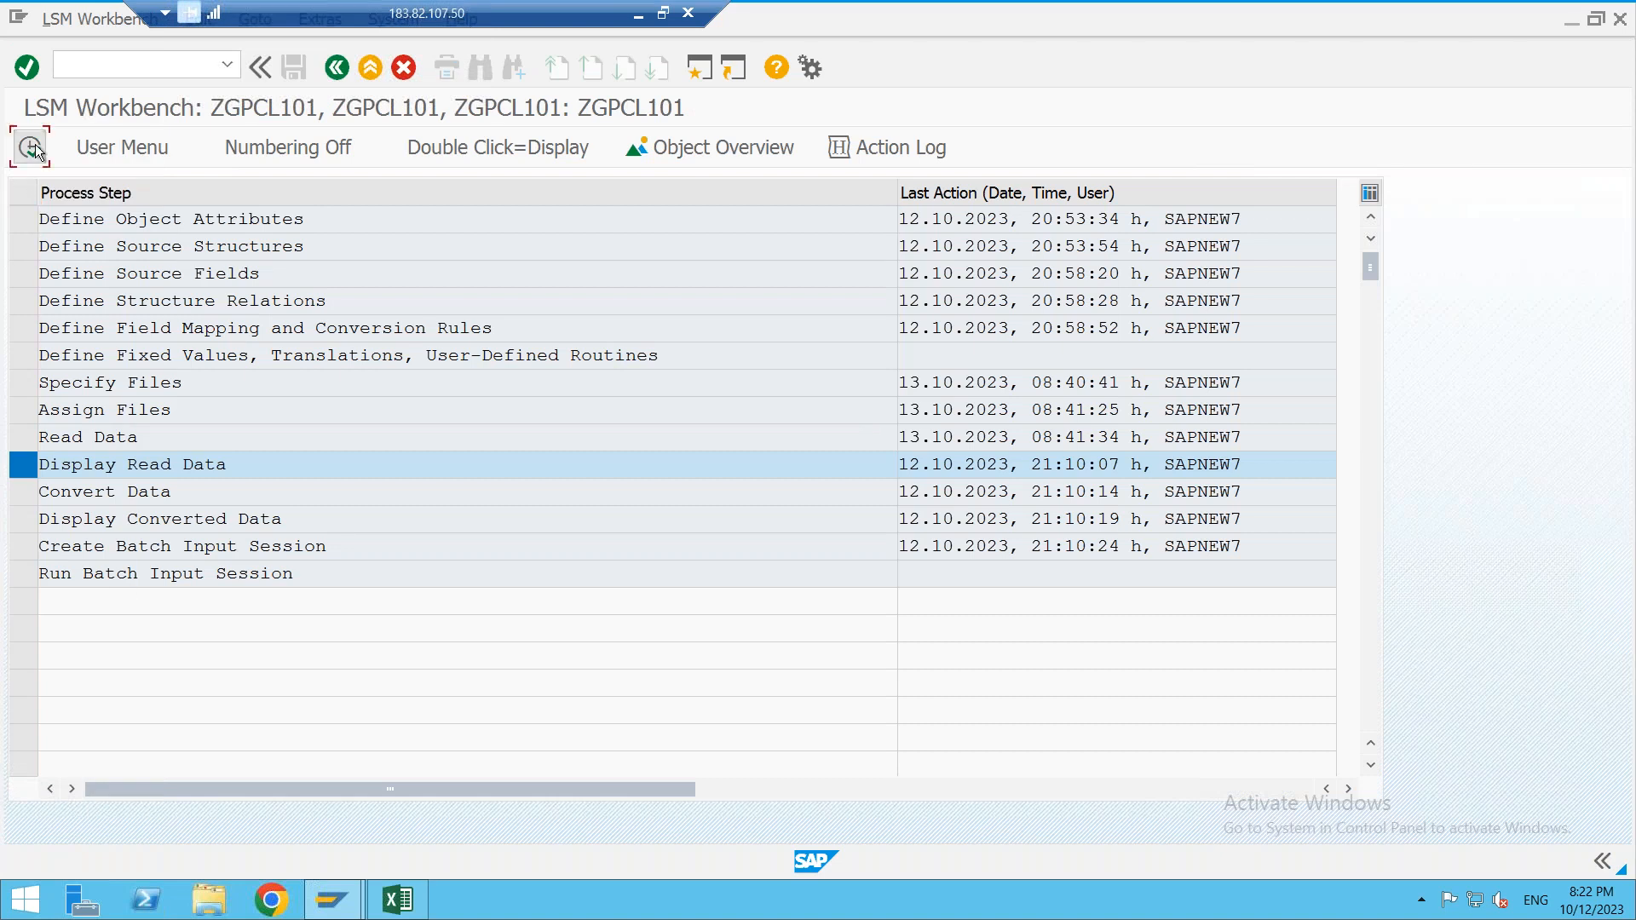
{"action": "left_click", "coordinate": [31, 149]}
{"action": "left_click", "coordinate": [952, 542]}
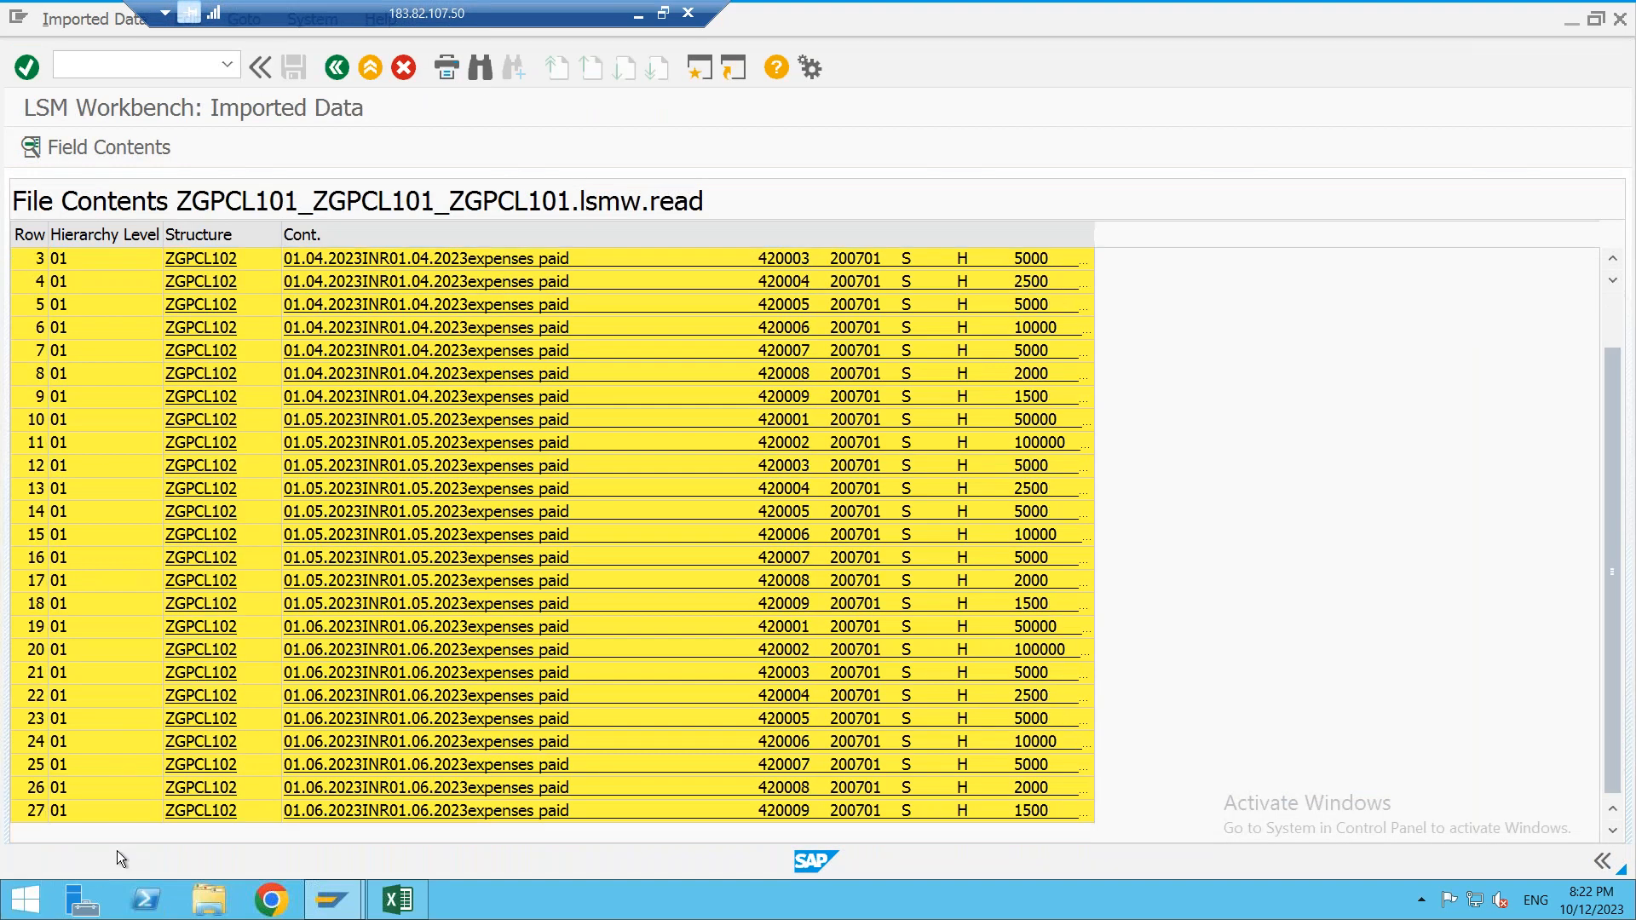
{"action": "left_click", "coordinate": [339, 68]}
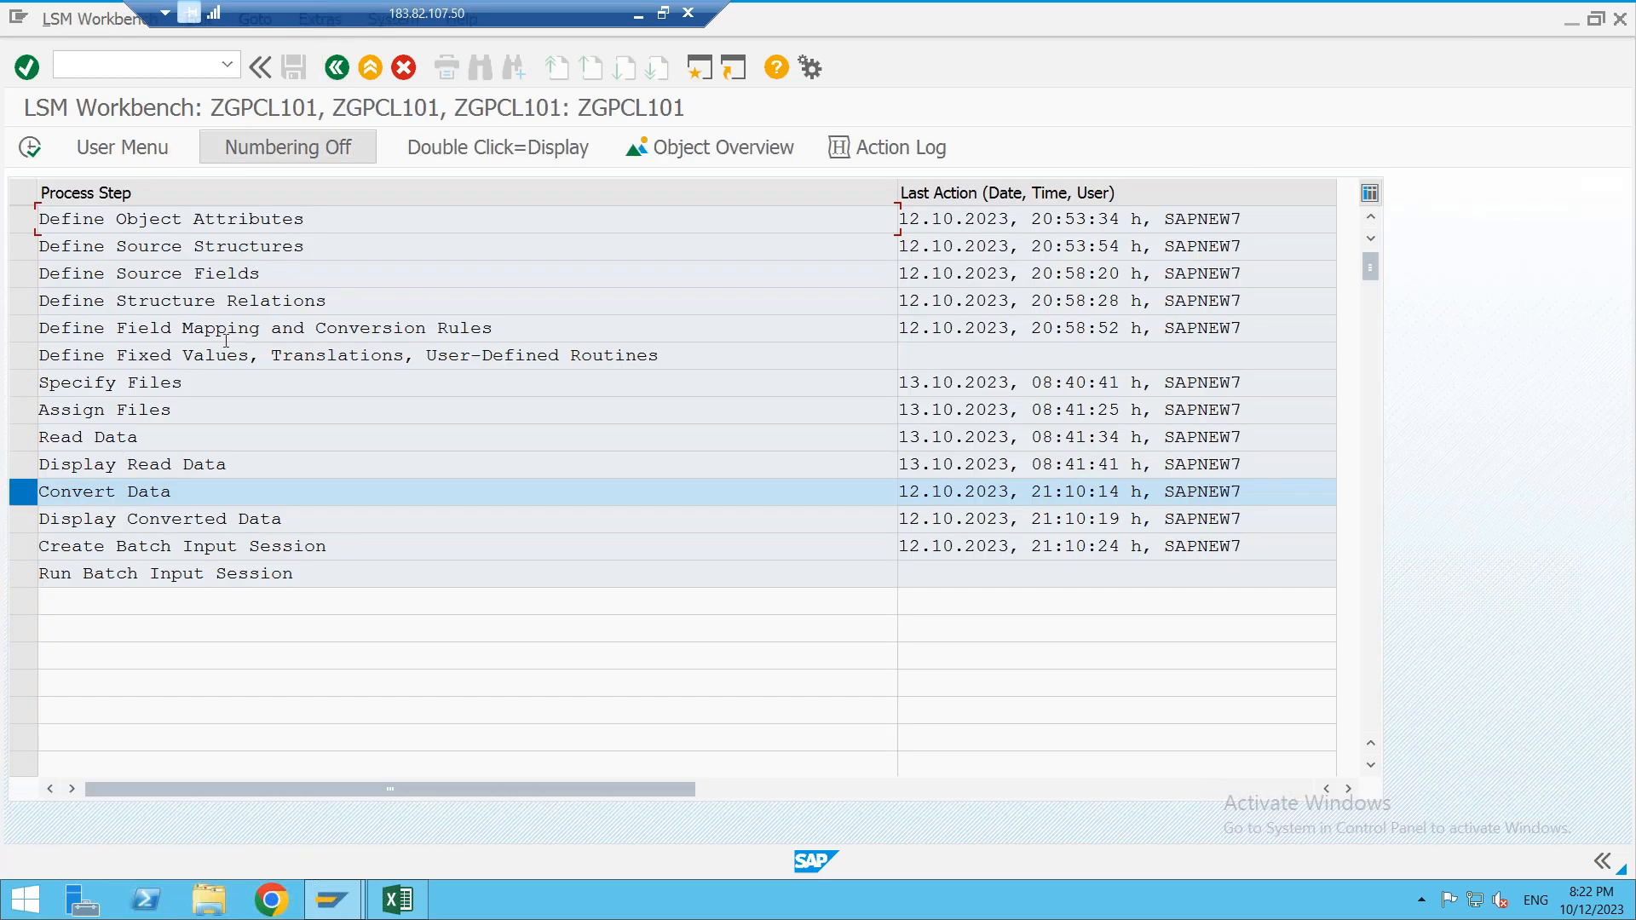
- Convert all 27 read transactions into the ZGPCL101 conversion file
{"action": "left_click", "coordinate": [32, 150]}
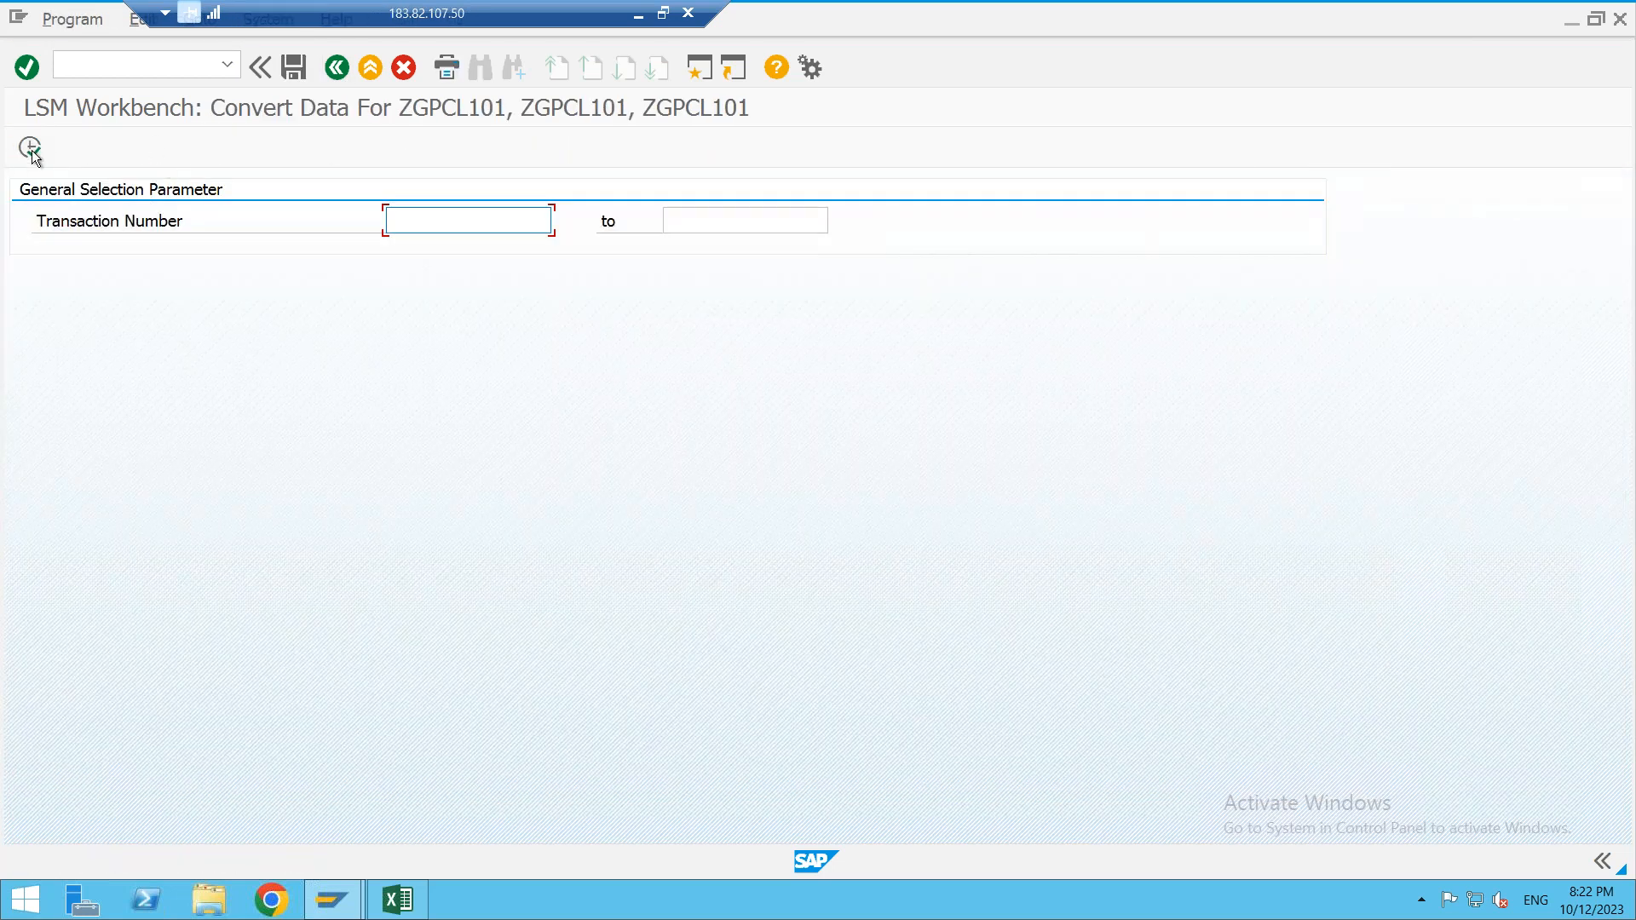
{"action": "left_click", "coordinate": [31, 149]}
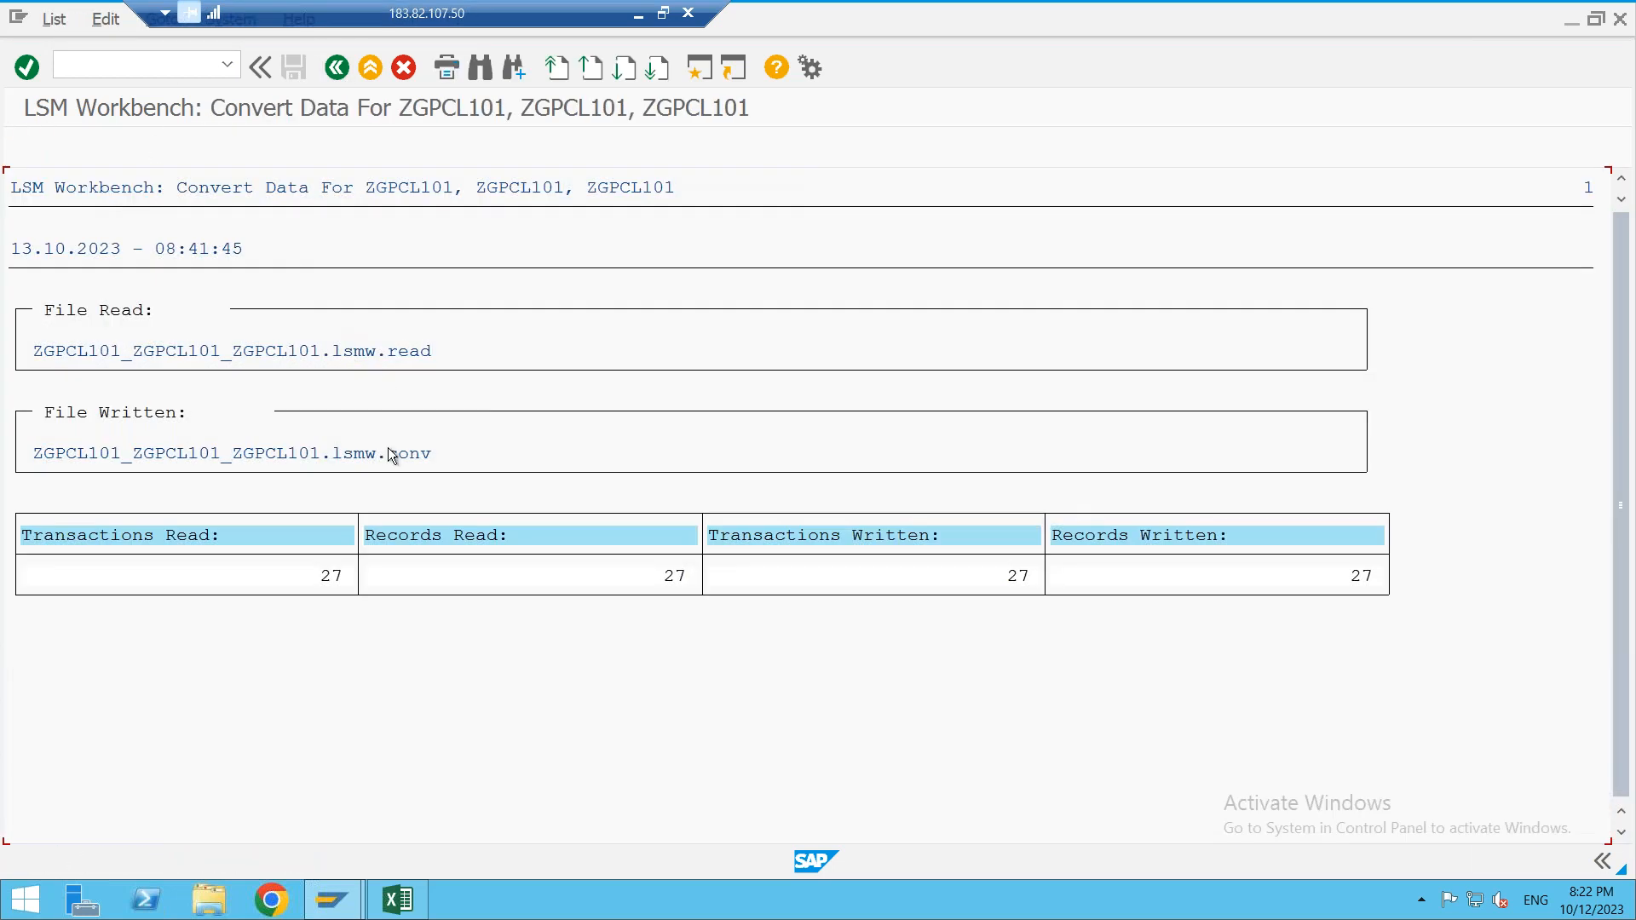
{"action": "left_click", "coordinate": [341, 78]}
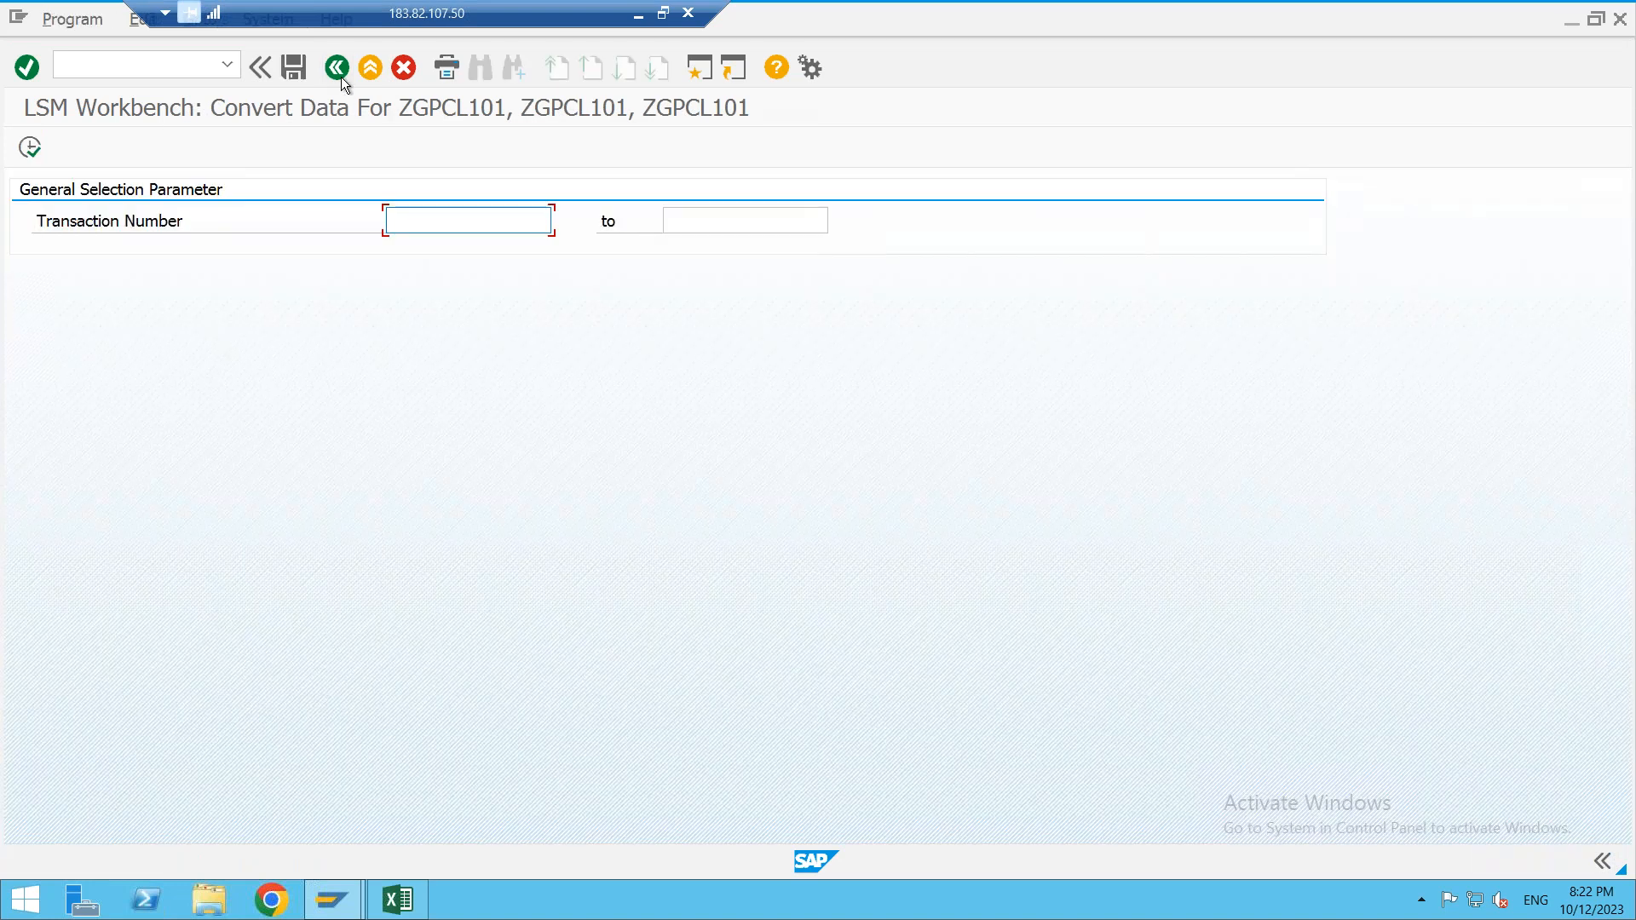
{"action": "left_click", "coordinate": [341, 75]}
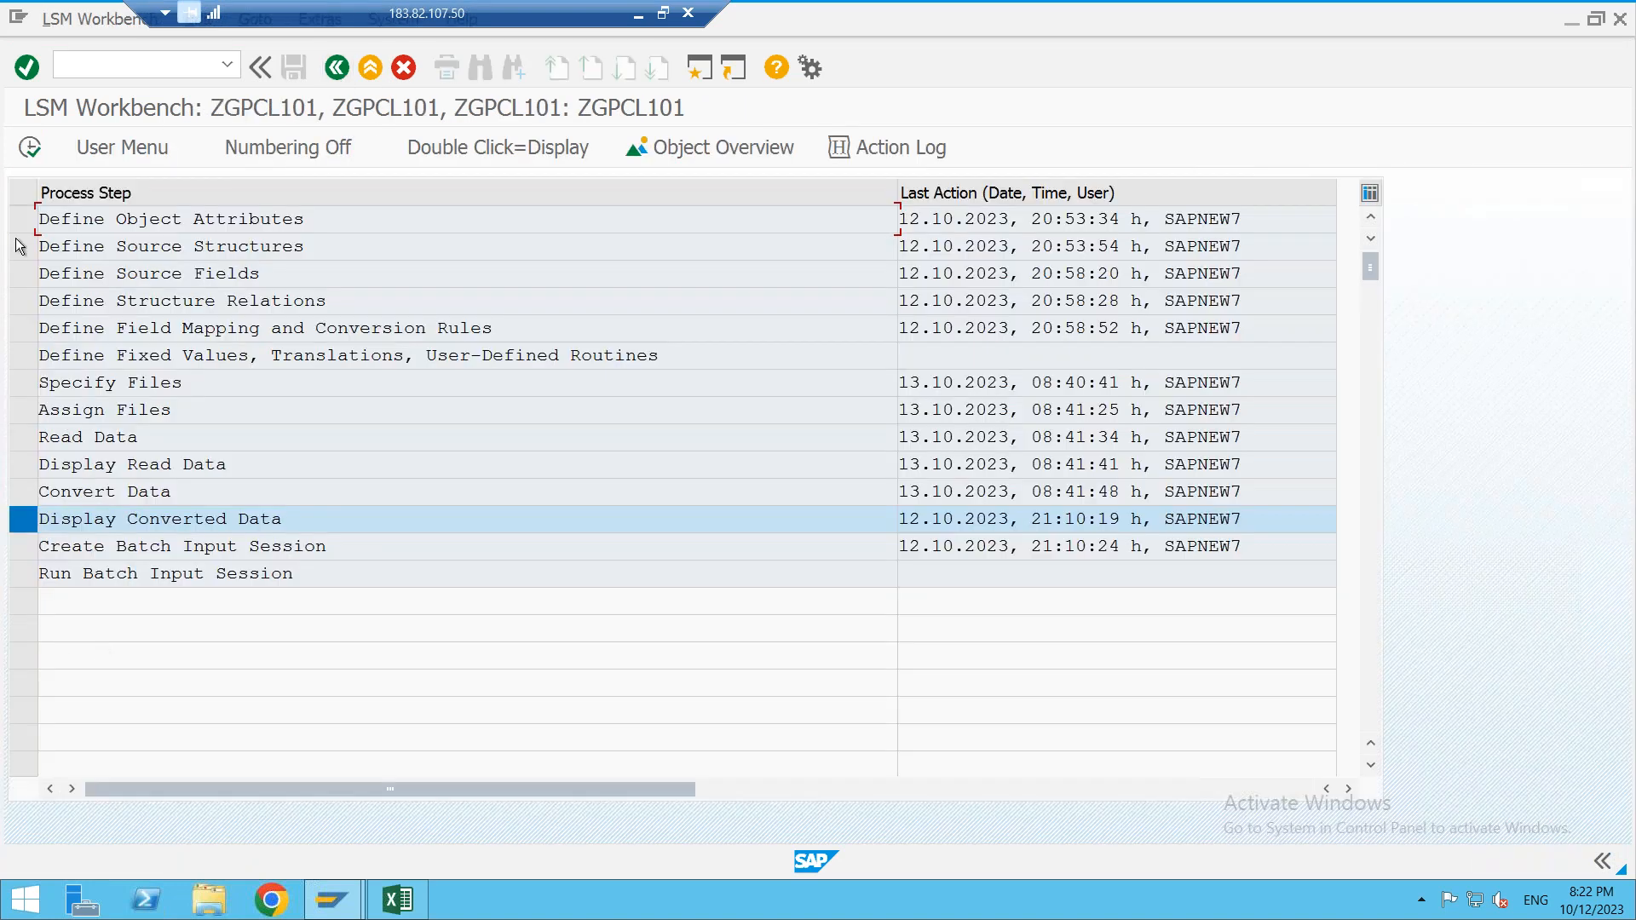
{"action": "left_click", "coordinate": [29, 147]}
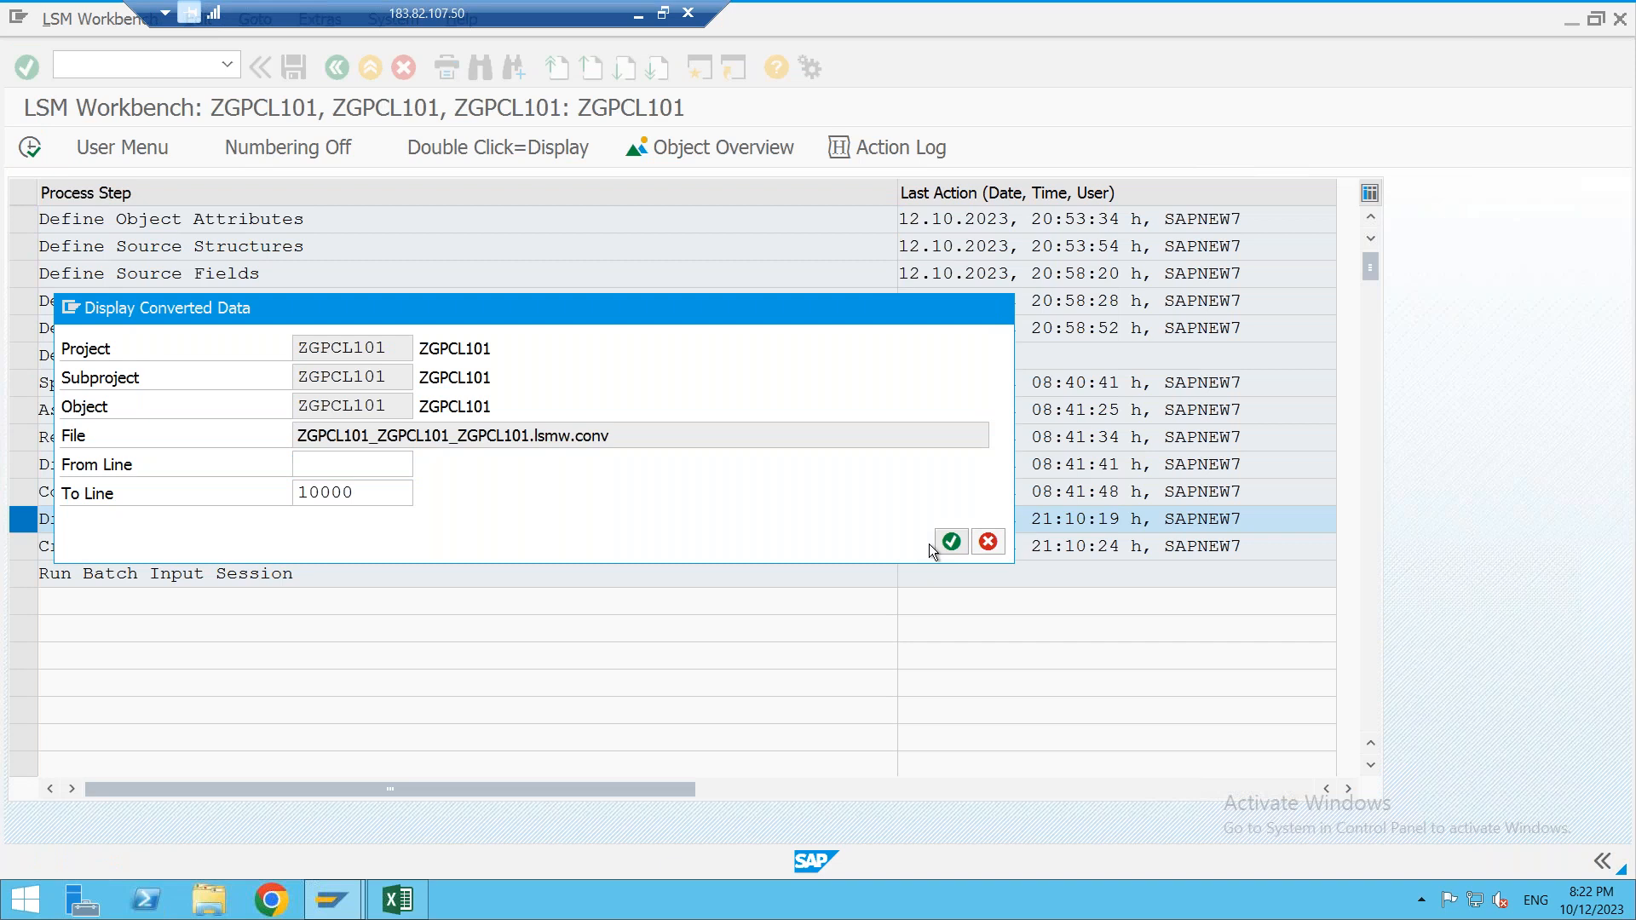
- Review the converted data and create the ZGPCL101 batch input session with 27 transactions
{"action": "left_click", "coordinate": [949, 542]}
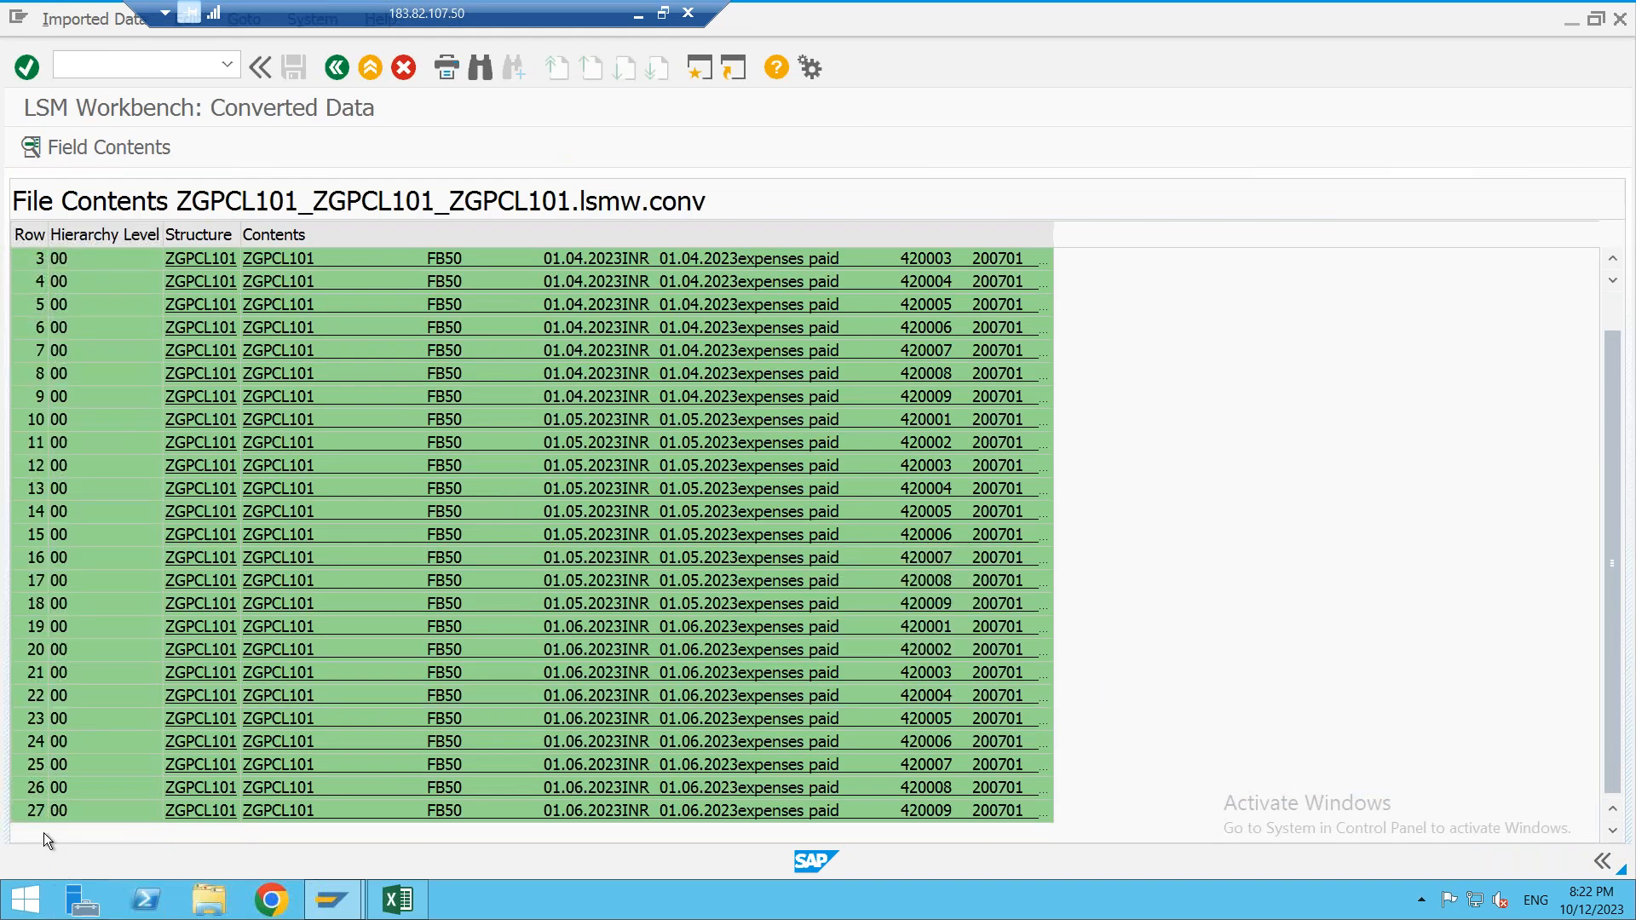
{"action": "left_click", "coordinate": [336, 68]}
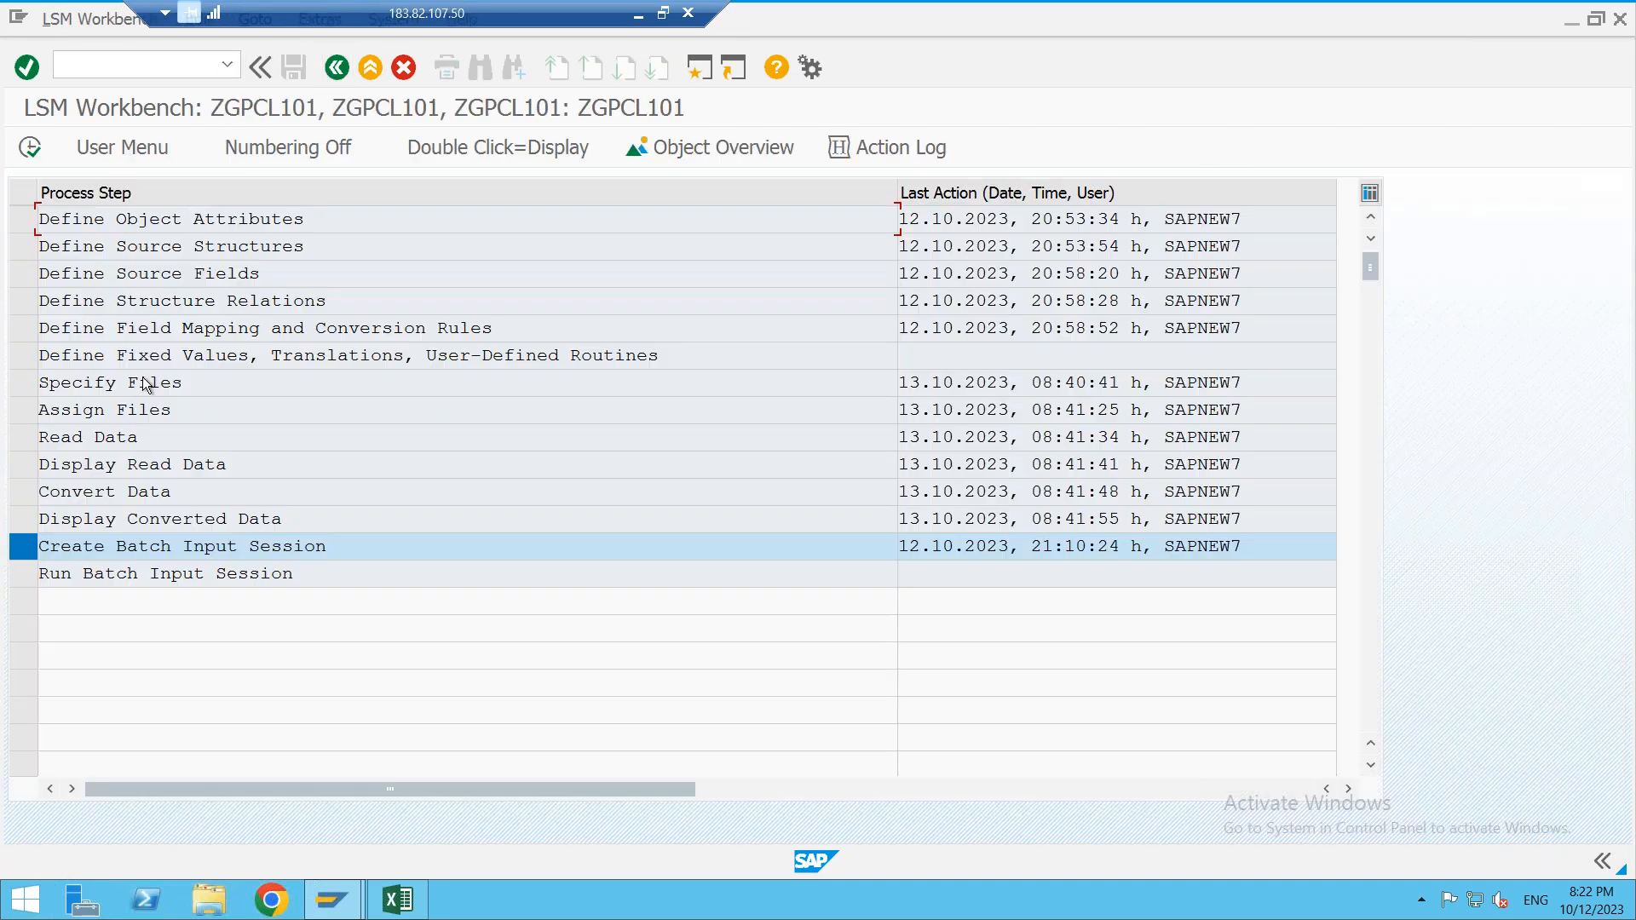
{"action": "left_click", "coordinate": [30, 150]}
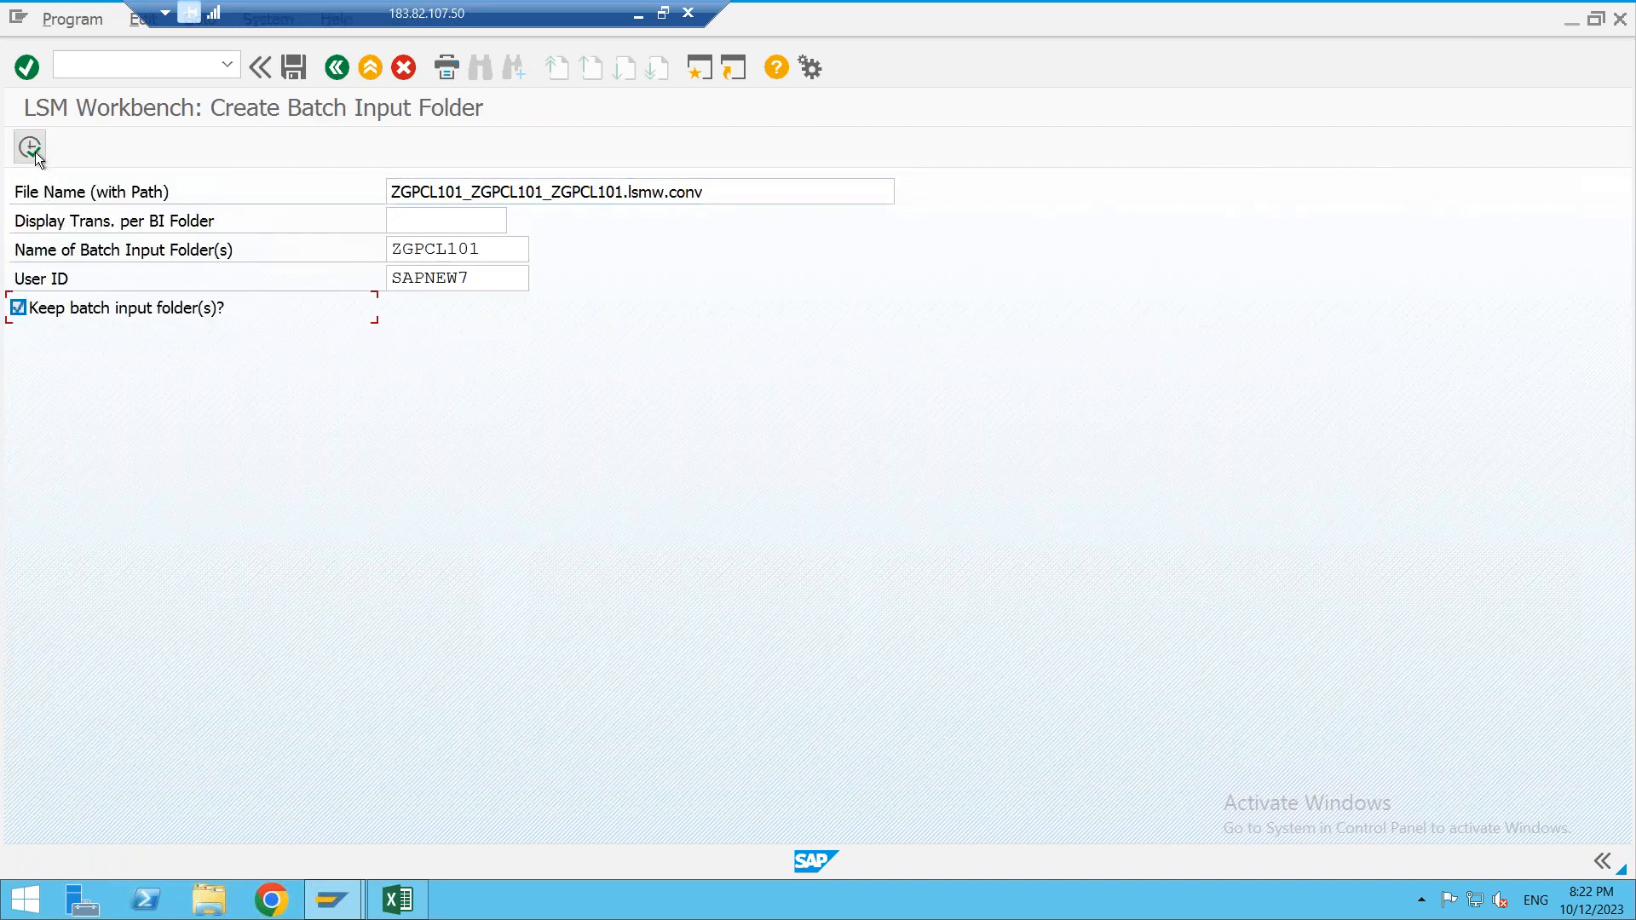
{"action": "left_click", "coordinate": [34, 150]}
{"action": "left_click", "coordinate": [739, 716]}
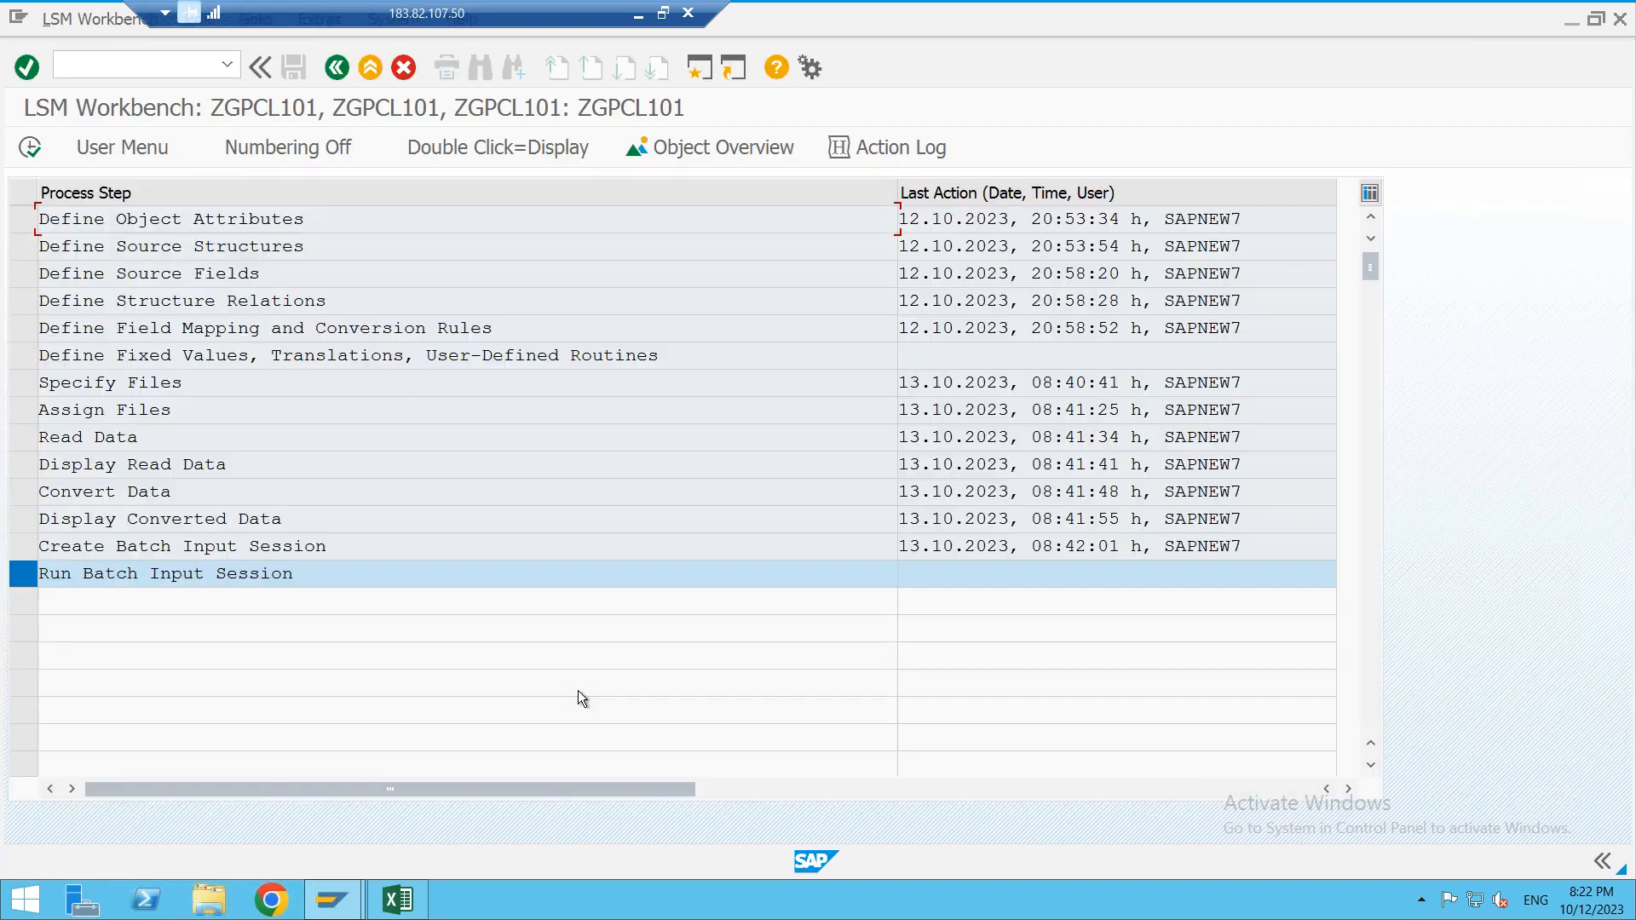
{"action": "left_click", "coordinate": [36, 151]}
- Process the ZGPCL101 session with errors-only display, completing 27 of 27 transactions
{"action": "left_click", "coordinate": [34, 366]}
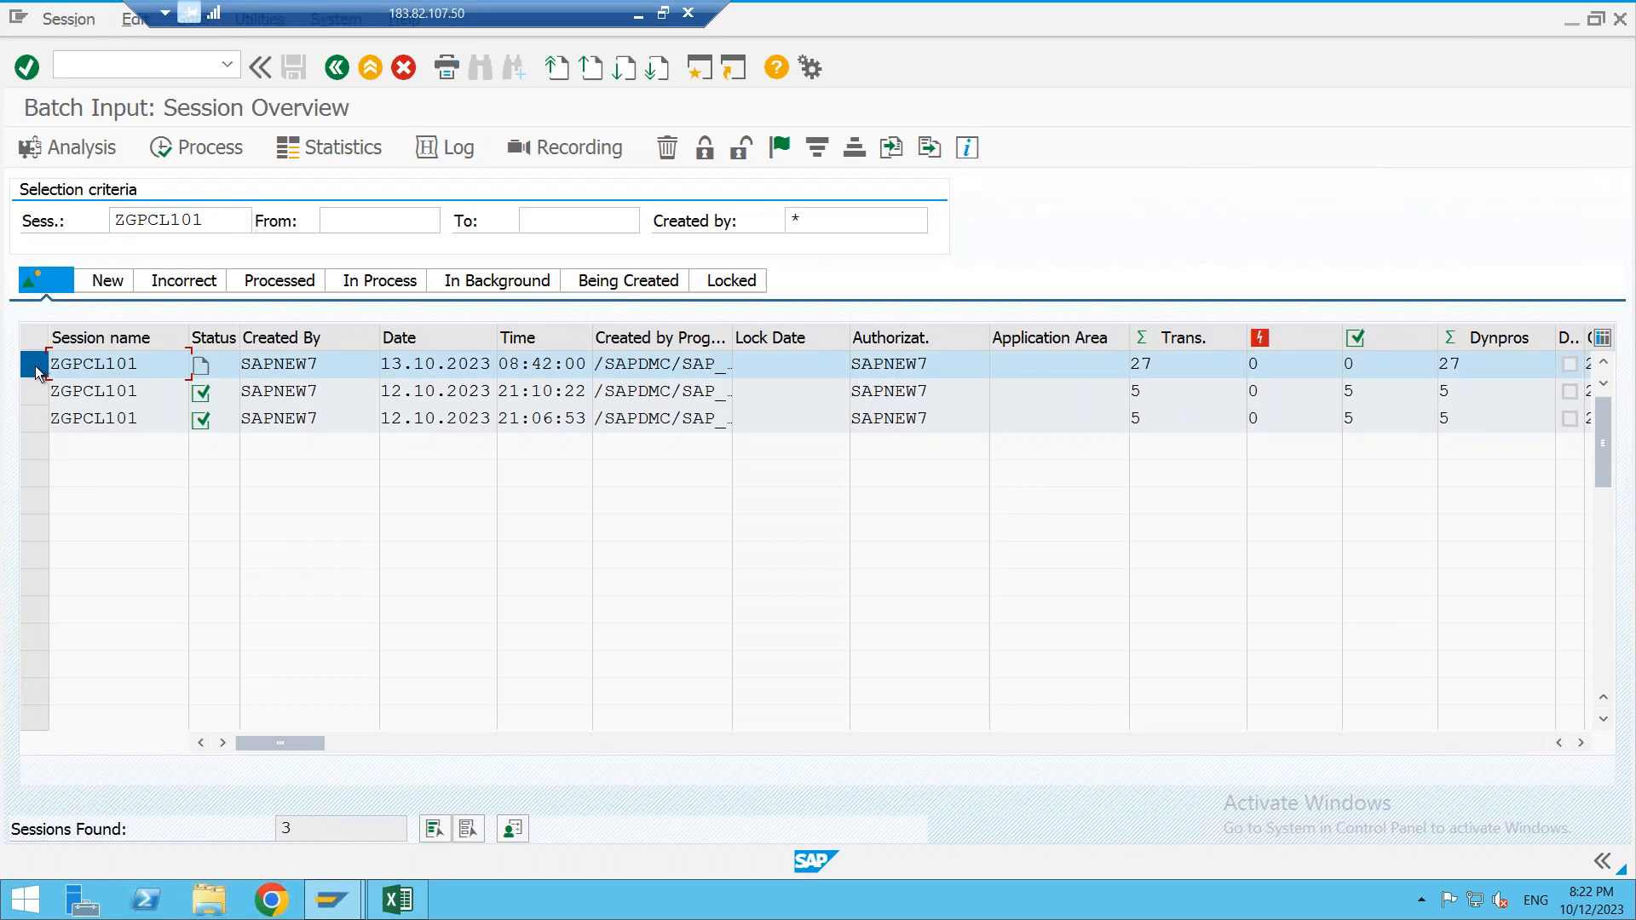
{"action": "left_click", "coordinate": [201, 147]}
{"action": "left_click", "coordinate": [162, 436]}
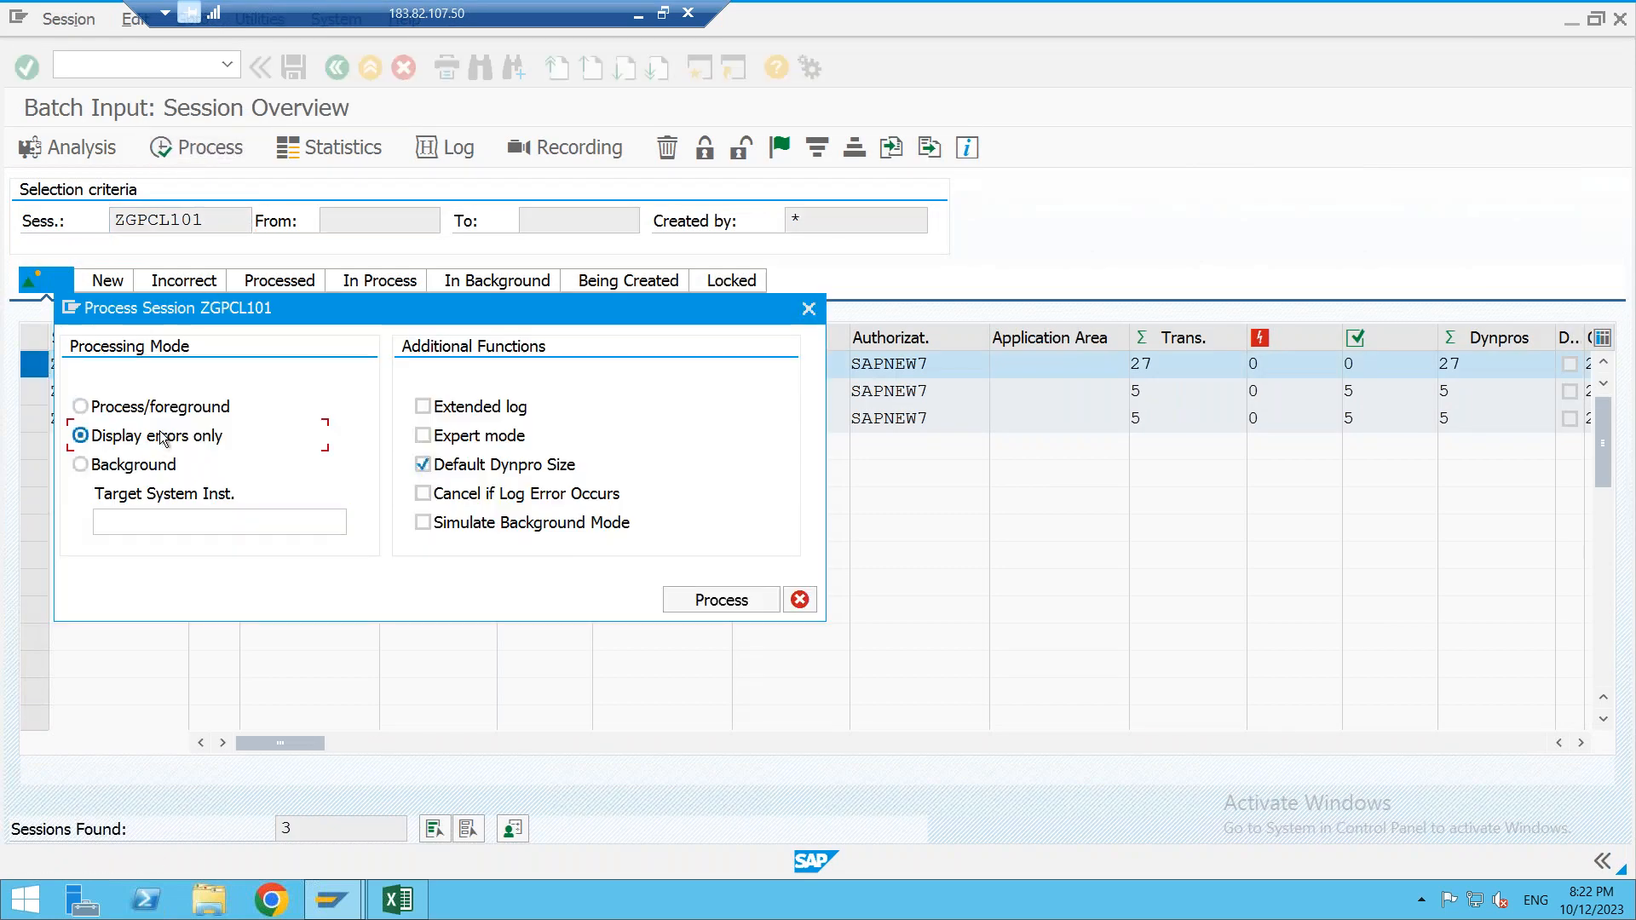
{"action": "left_click", "coordinate": [722, 600]}
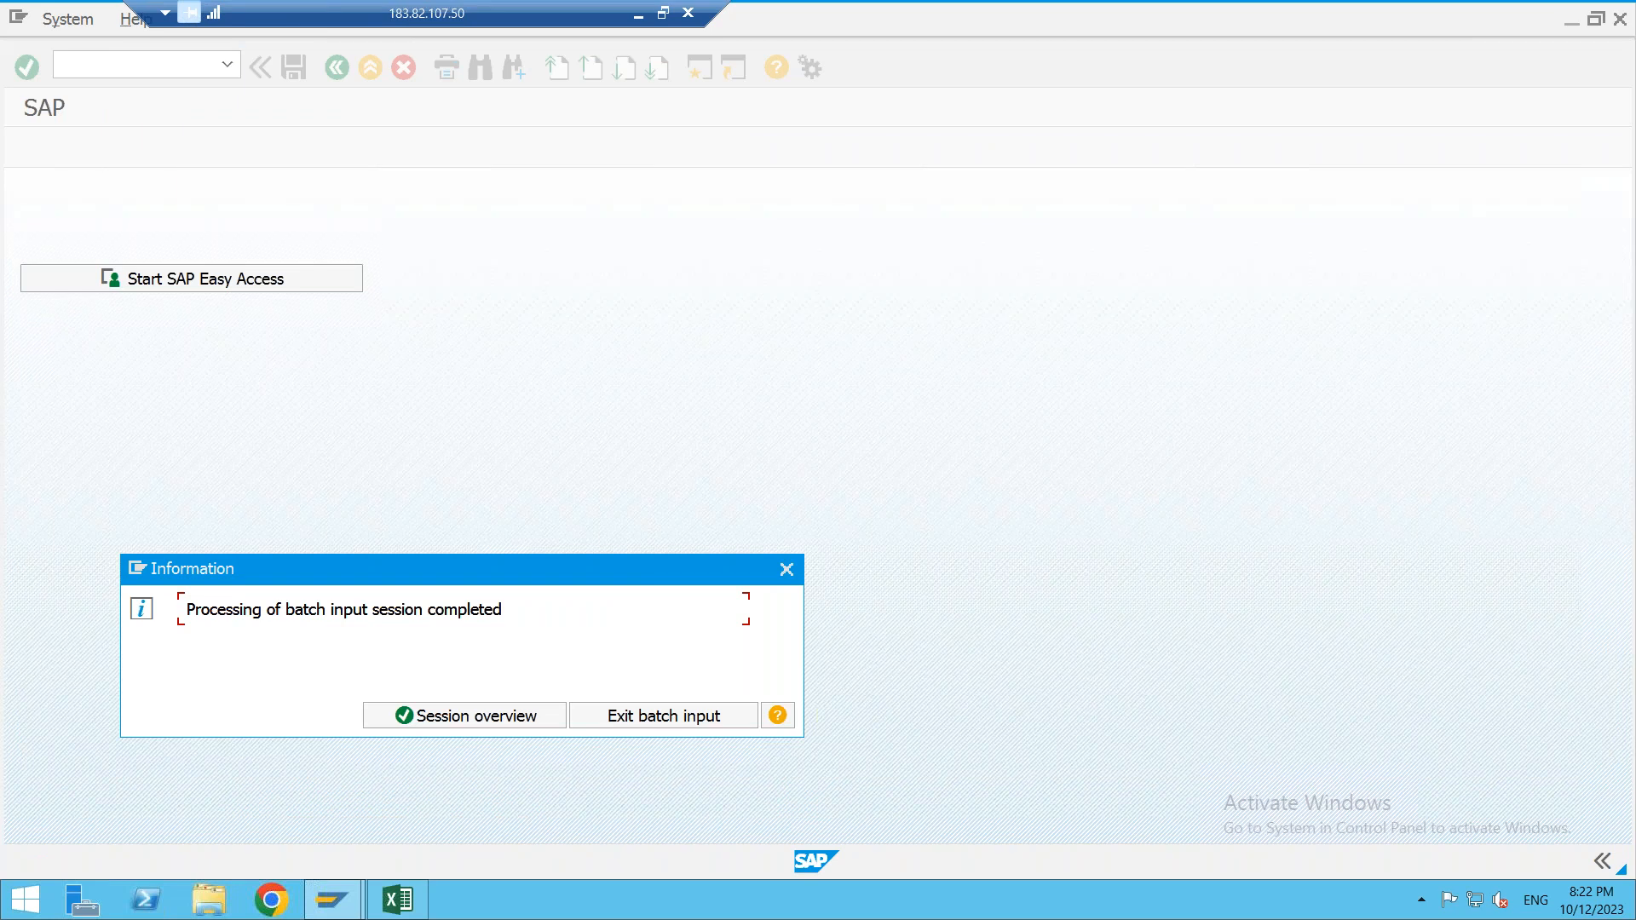
{"action": "left_click", "coordinate": [514, 716]}
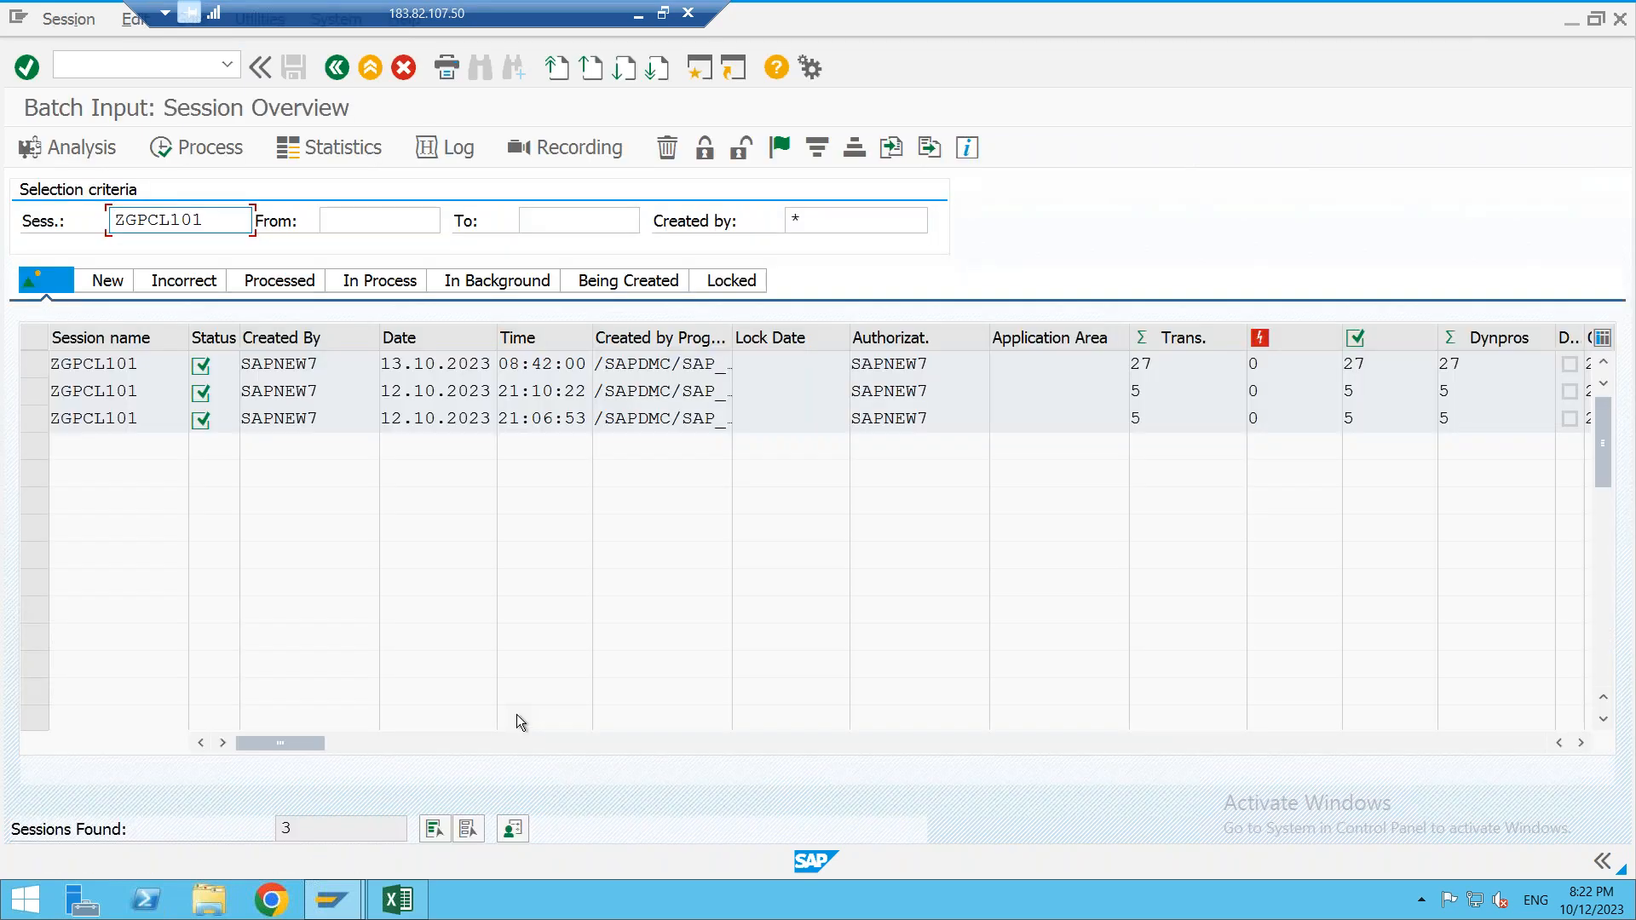
{"action": "left_click", "coordinate": [115, 75]}
- List the 43 PCL1 documents in FB03 and open document 32
{"action": "type", "text": "/NFB03"}
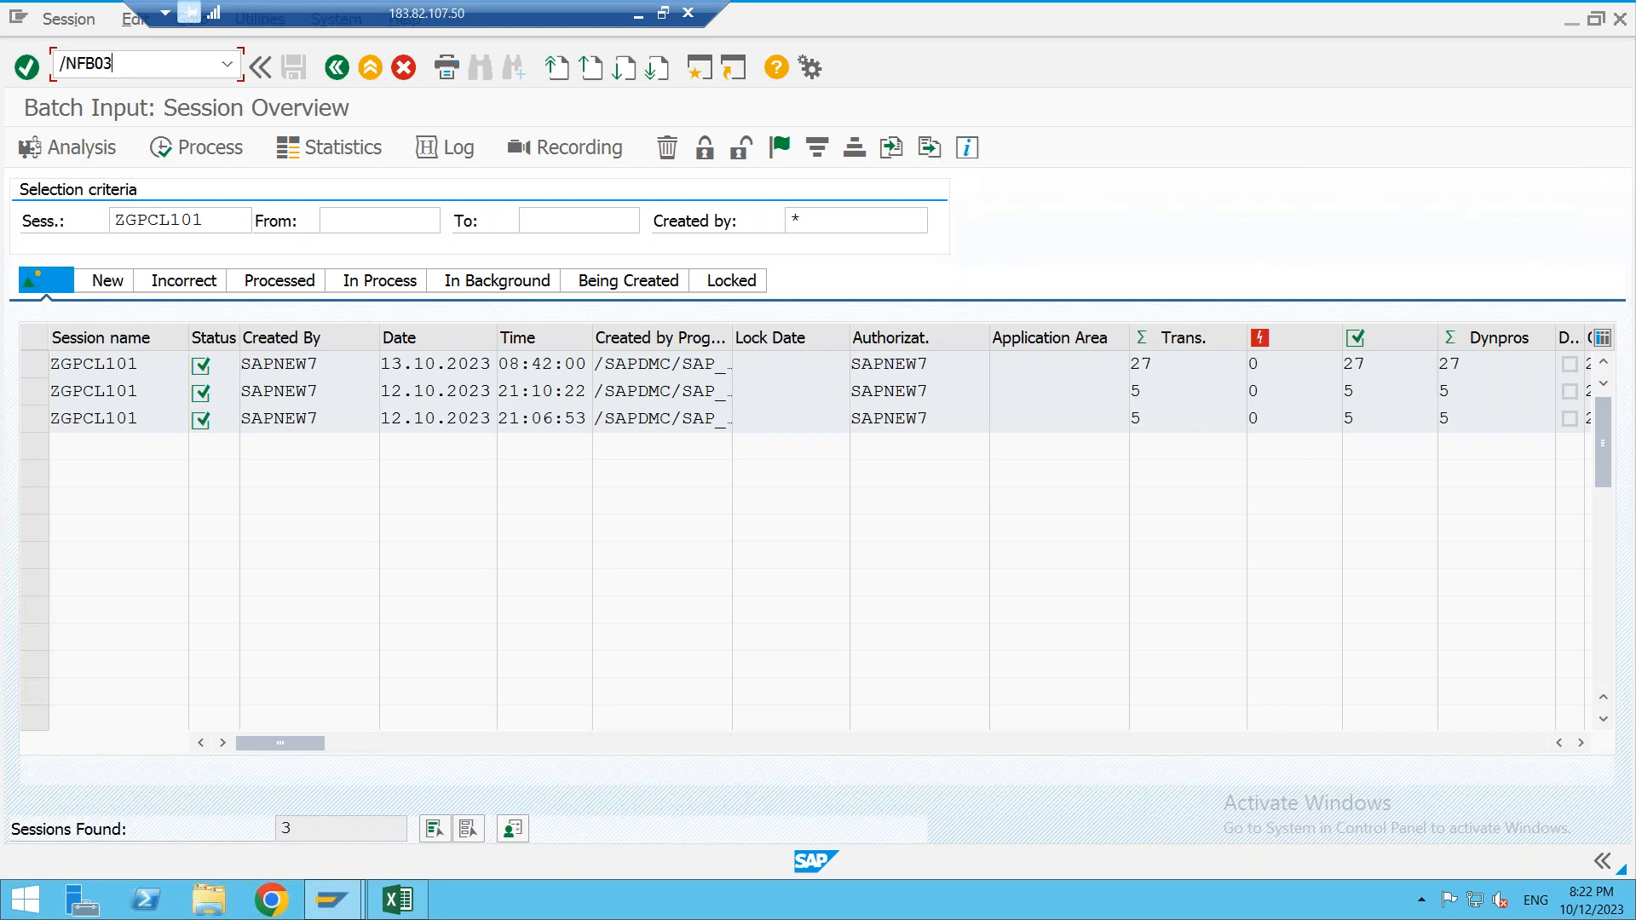
{"action": "key", "text": "Return"}
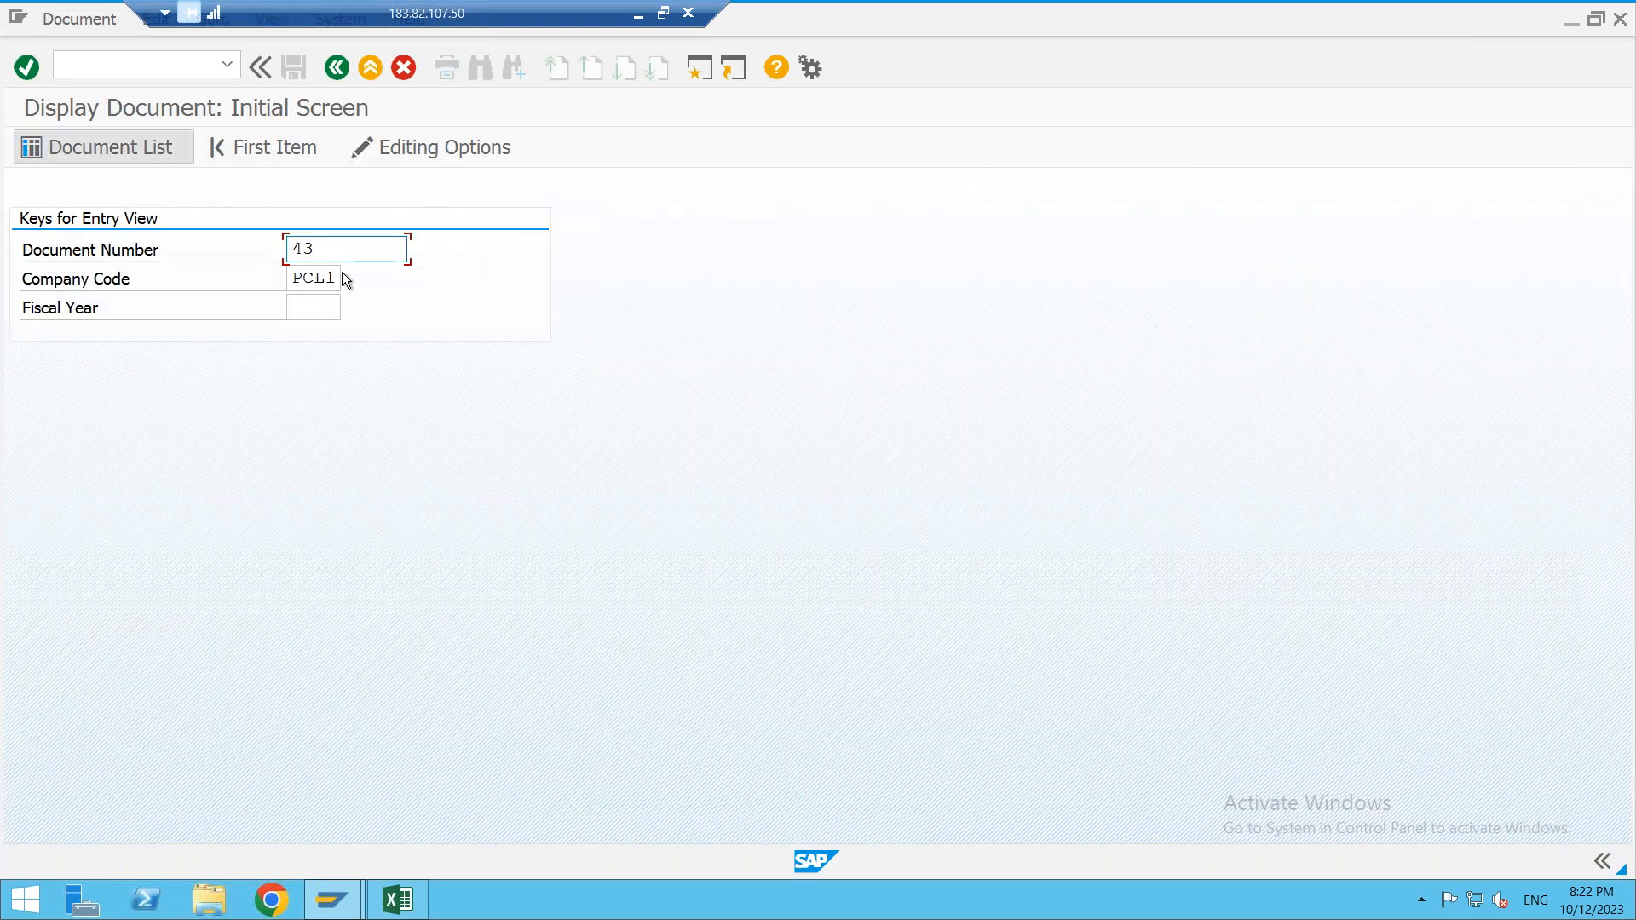
{"action": "left_click", "coordinate": [127, 146]}
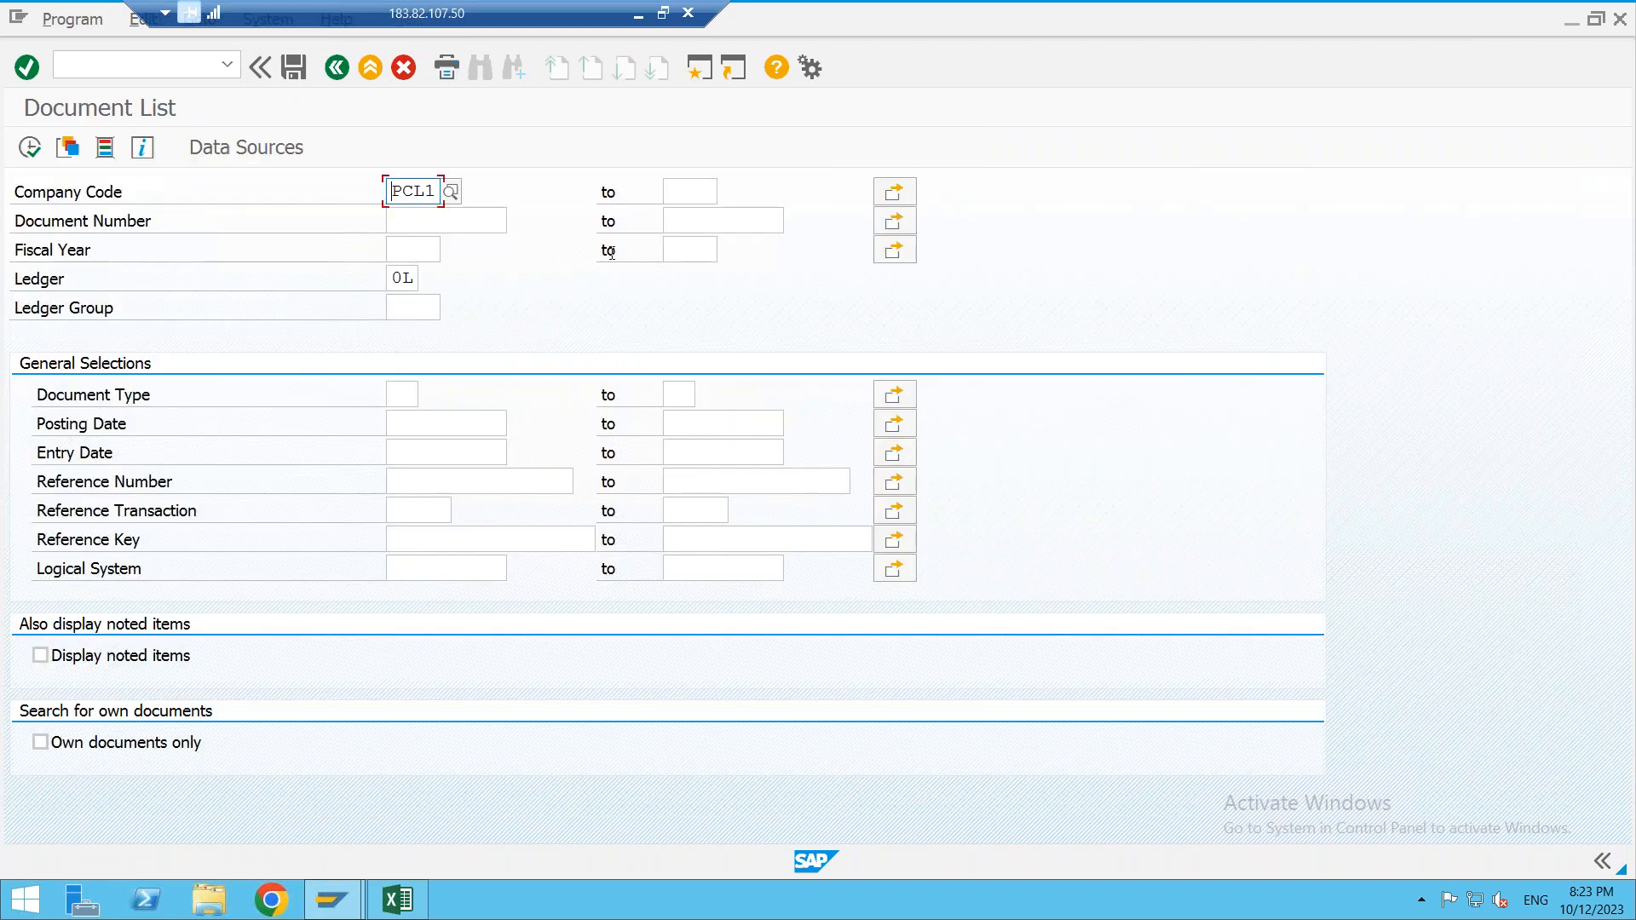
{"action": "left_click", "coordinate": [29, 146]}
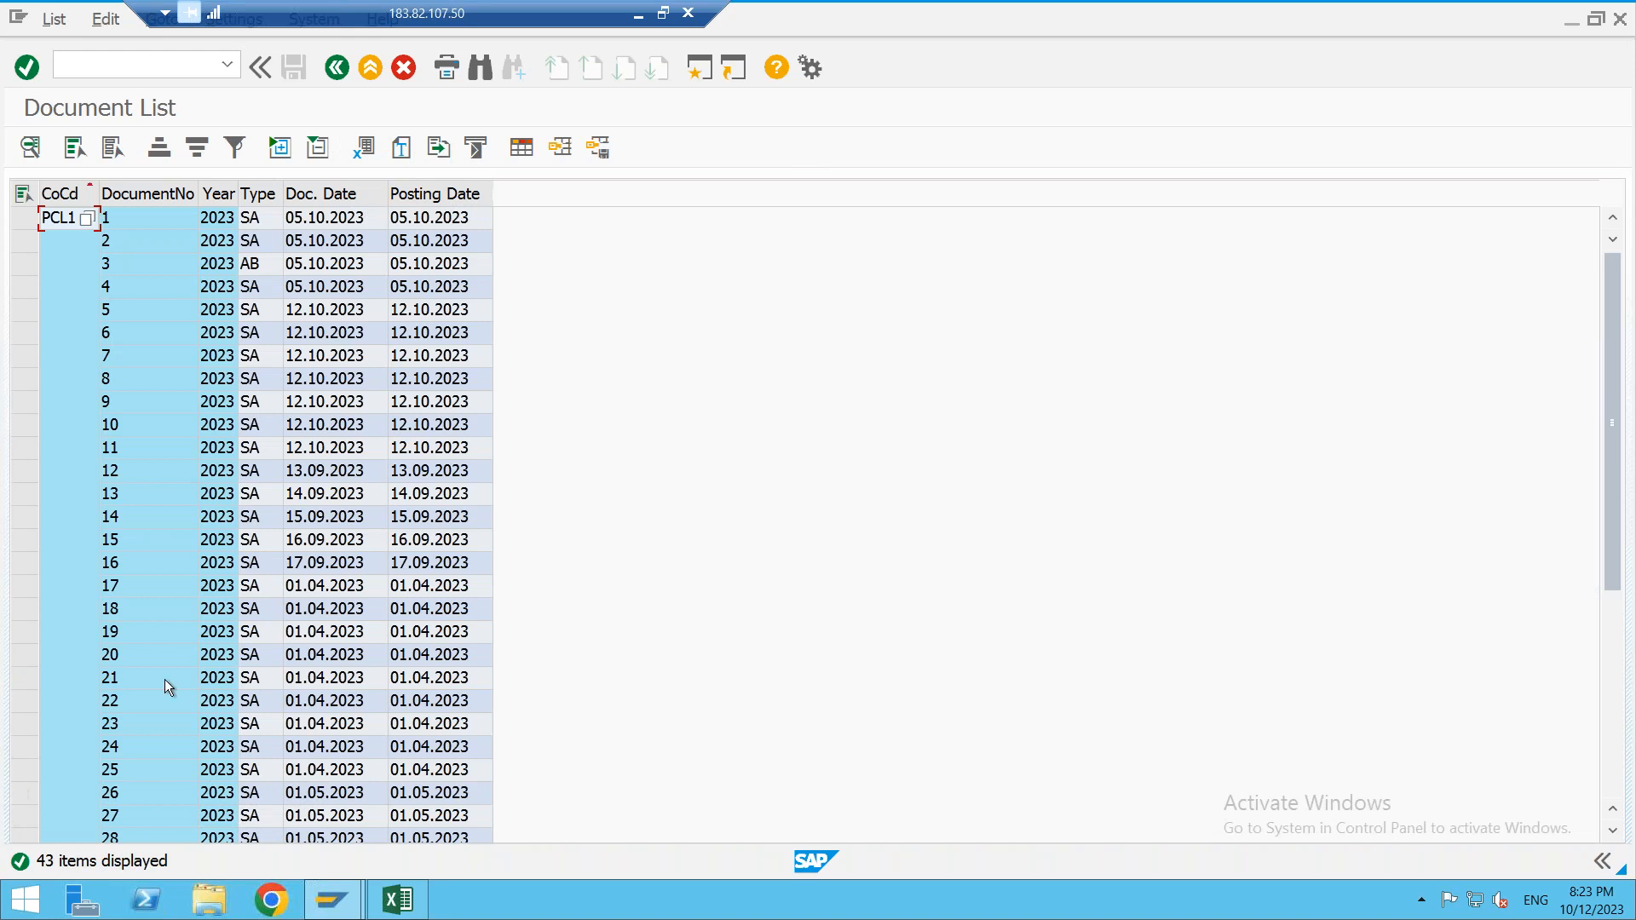
{"action": "scroll", "coordinate": [187, 697], "scroll_direction": "down", "scroll_amount": 1}
{"action": "scroll", "coordinate": [186, 697], "scroll_direction": "down", "scroll_amount": 5}
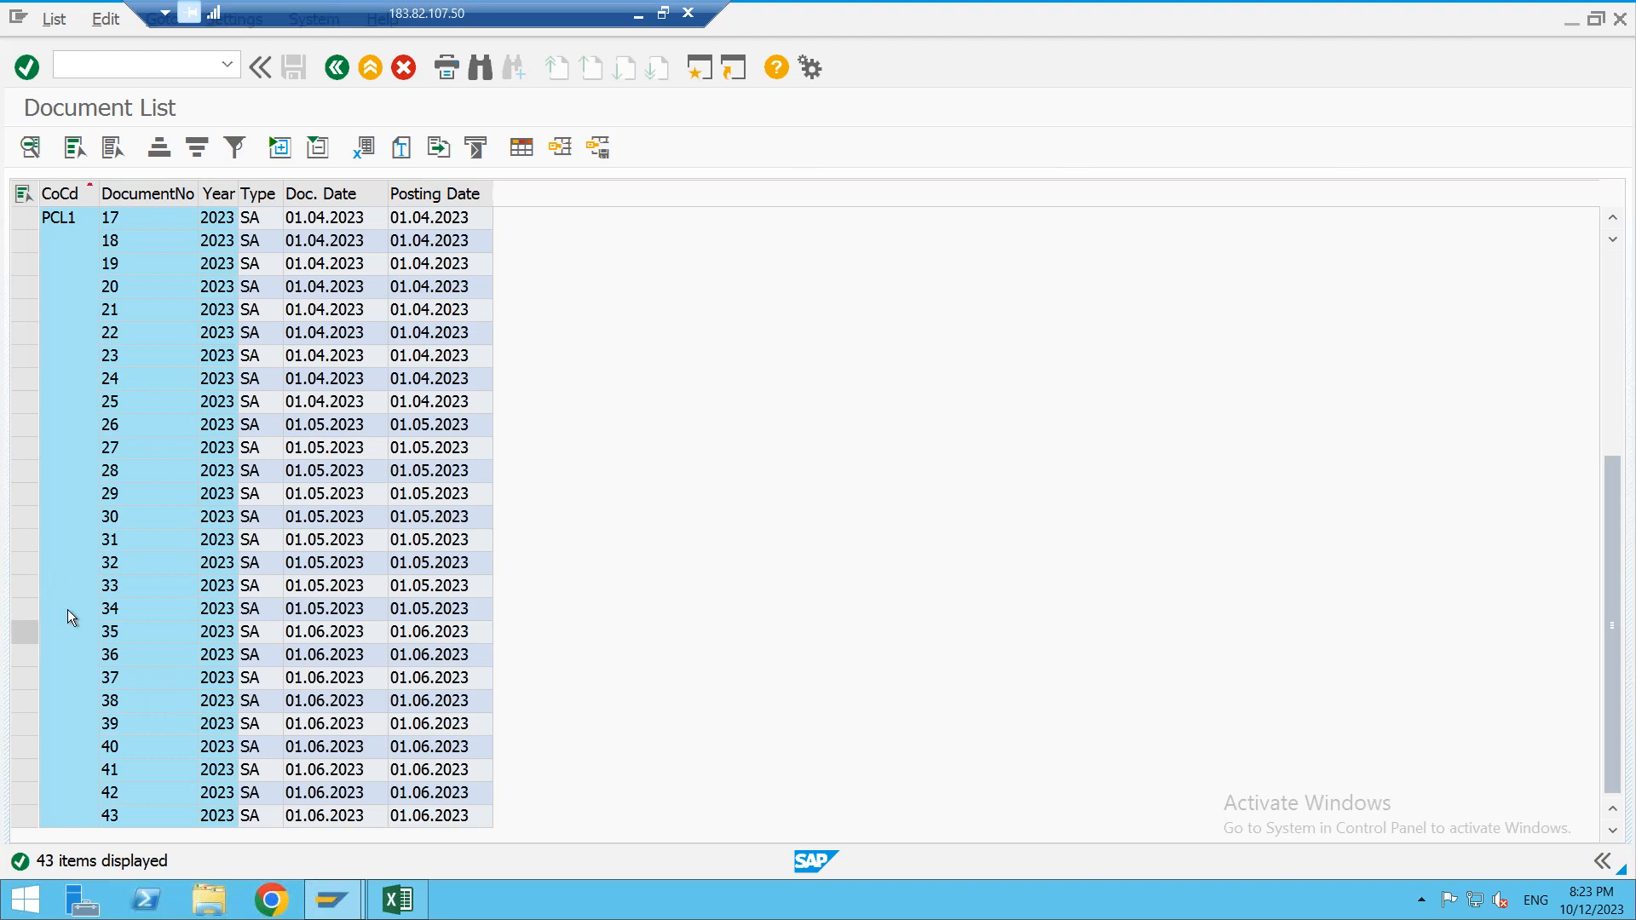
{"action": "left_click", "coordinate": [125, 565]}
{"action": "double_click", "coordinate": [125, 562]}
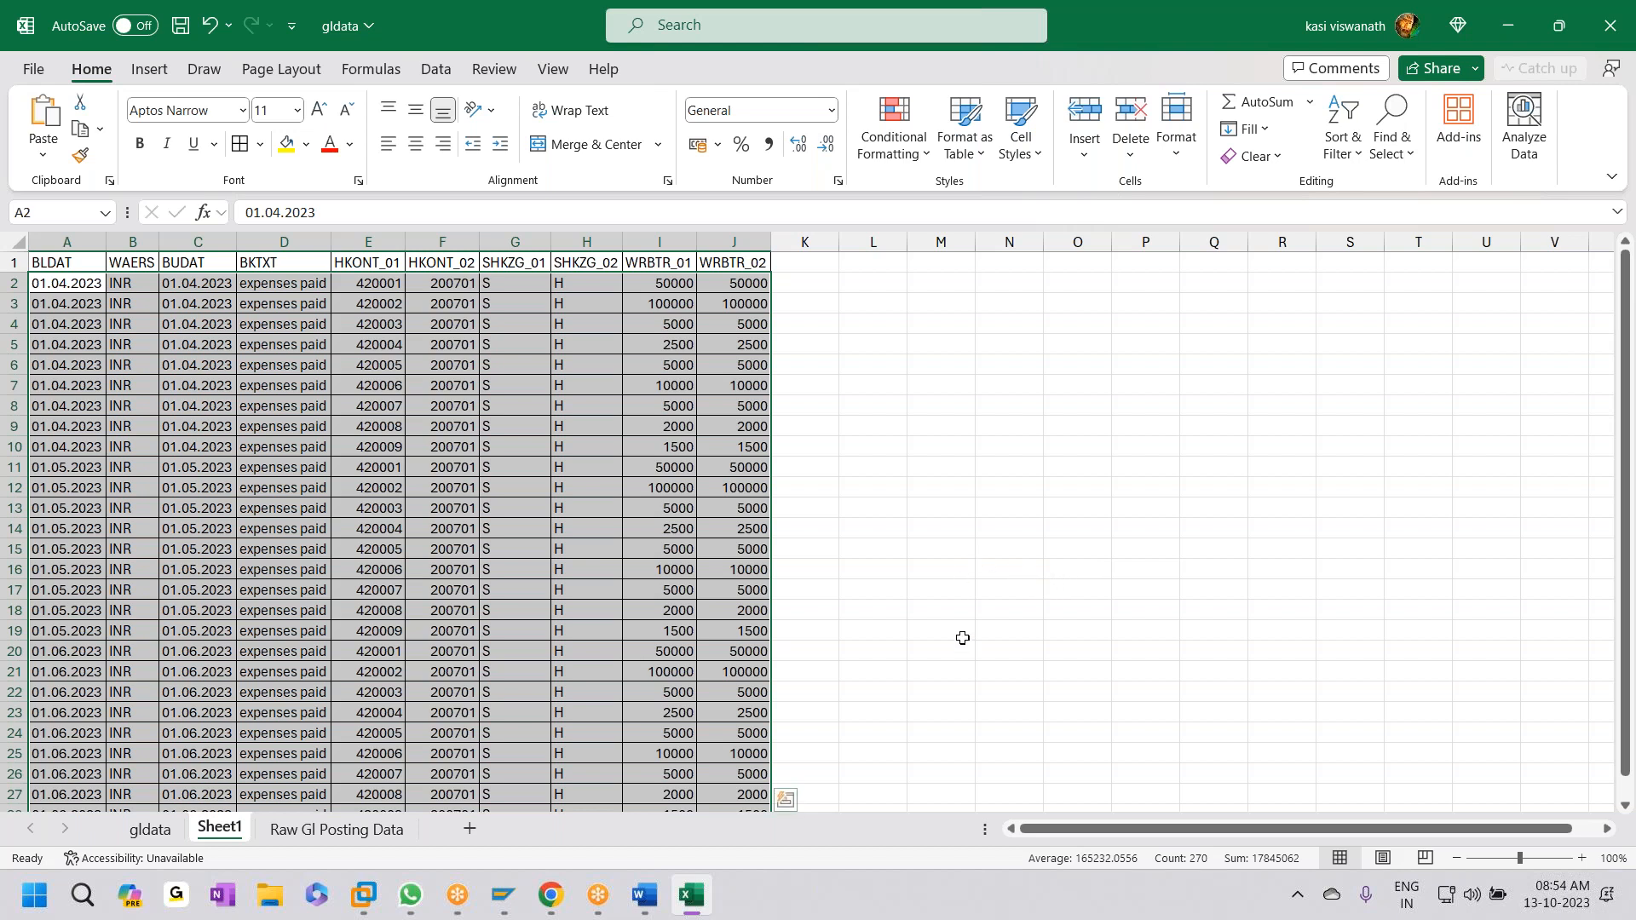
- Close the gldata.xls workbook, abandoning the text-file save and discarding its changes
{"action": "left_click", "coordinate": [1610, 30]}
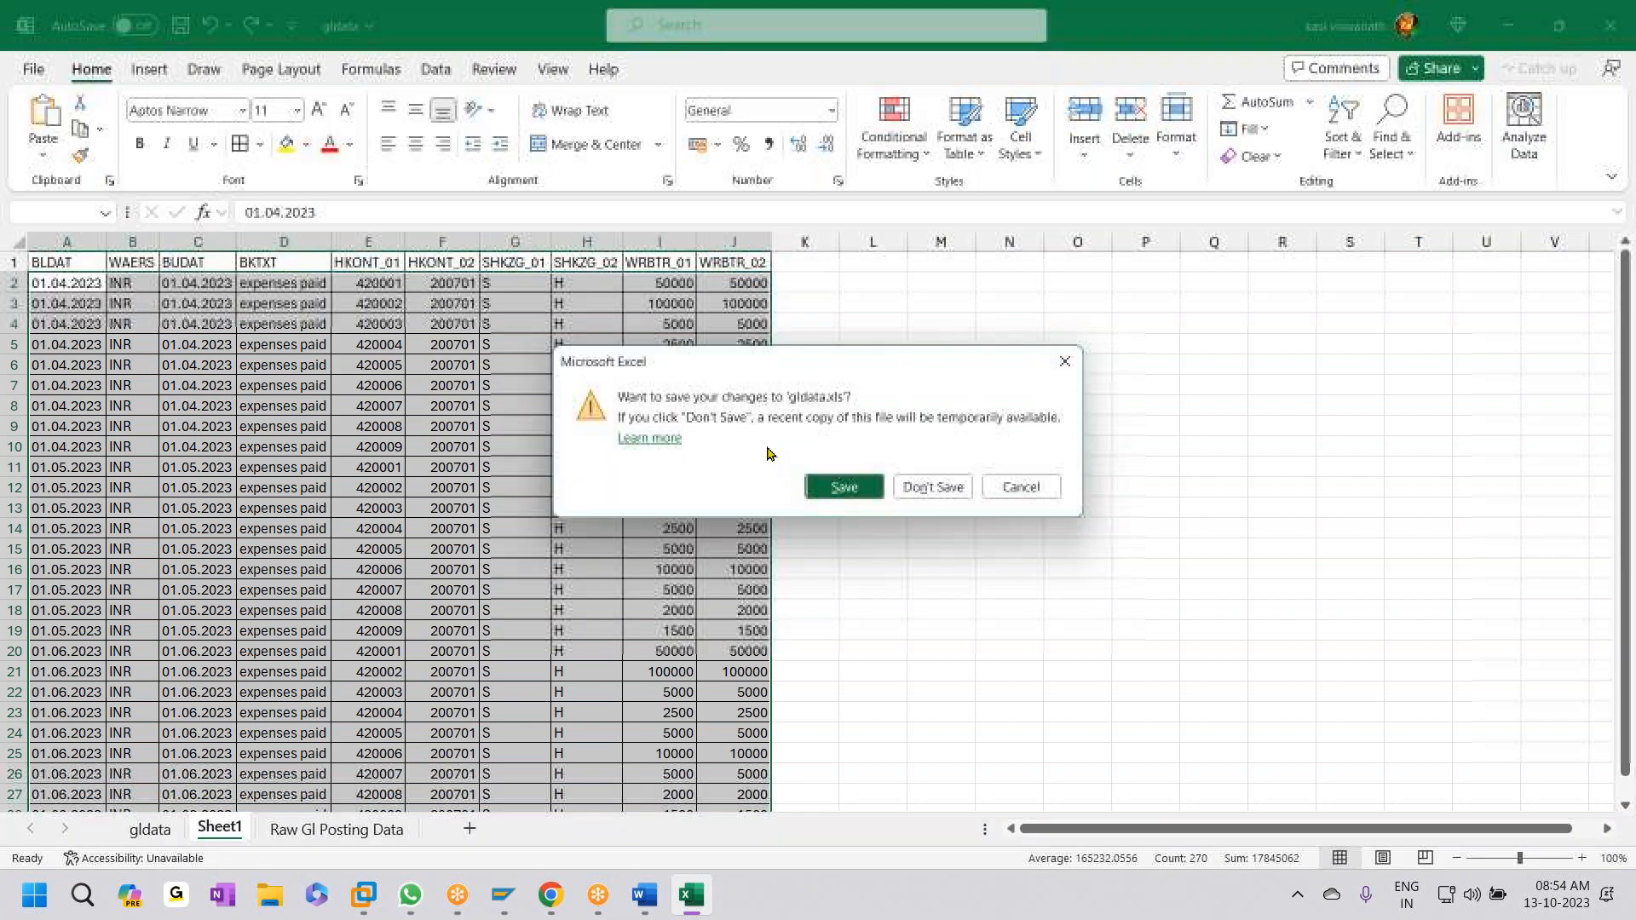
{"action": "left_click", "coordinate": [843, 484]}
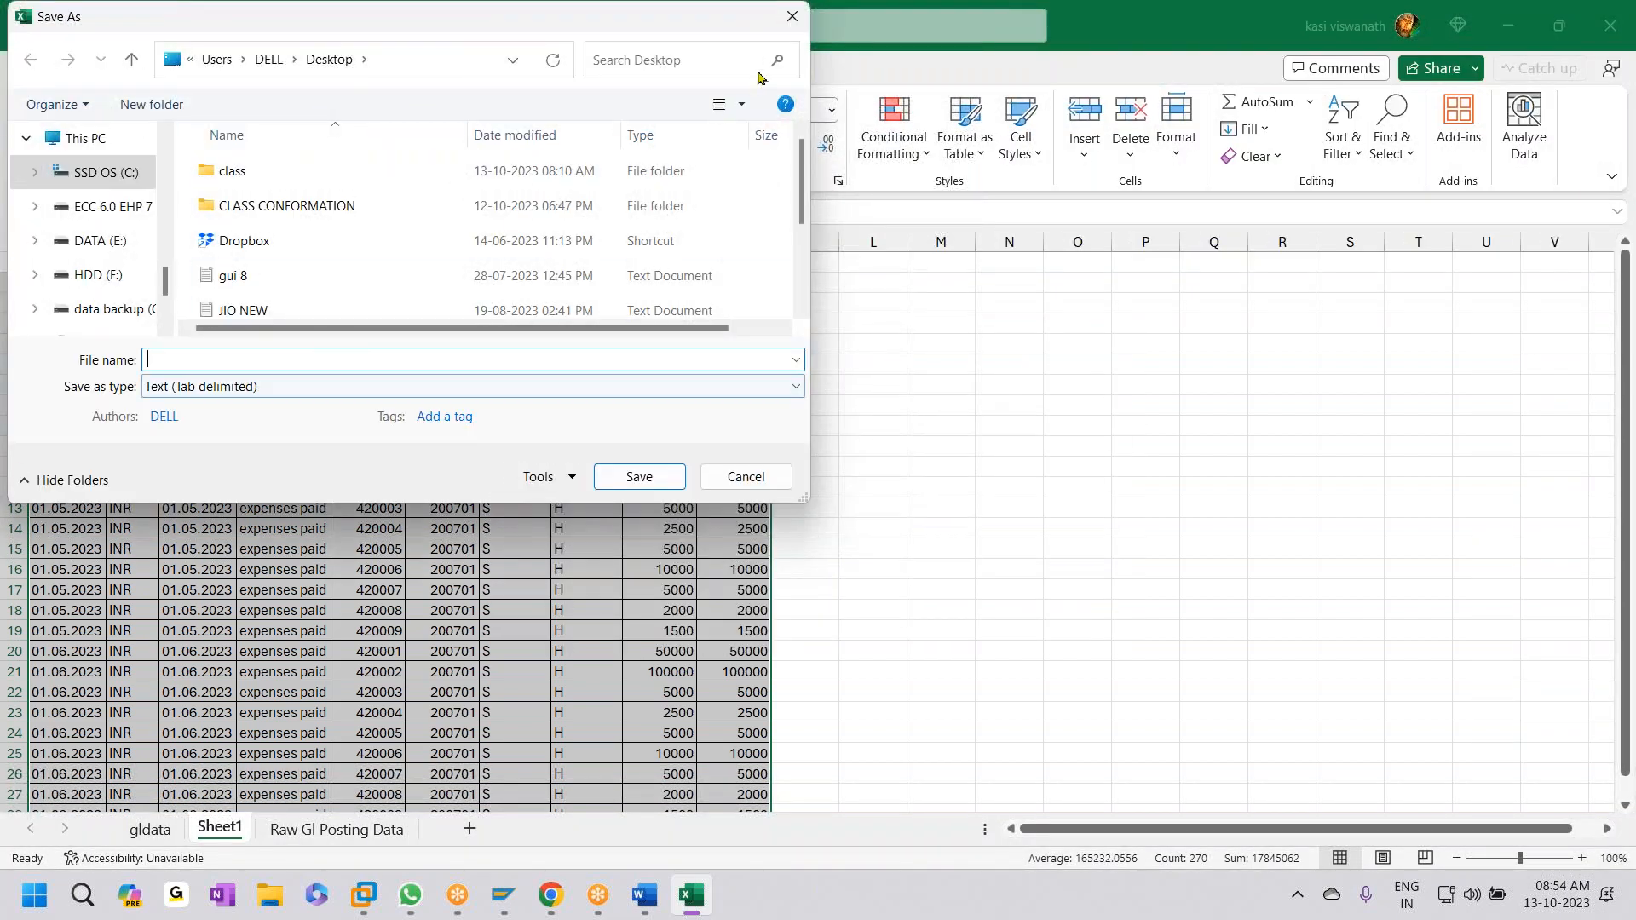
{"action": "left_click", "coordinate": [747, 477]}
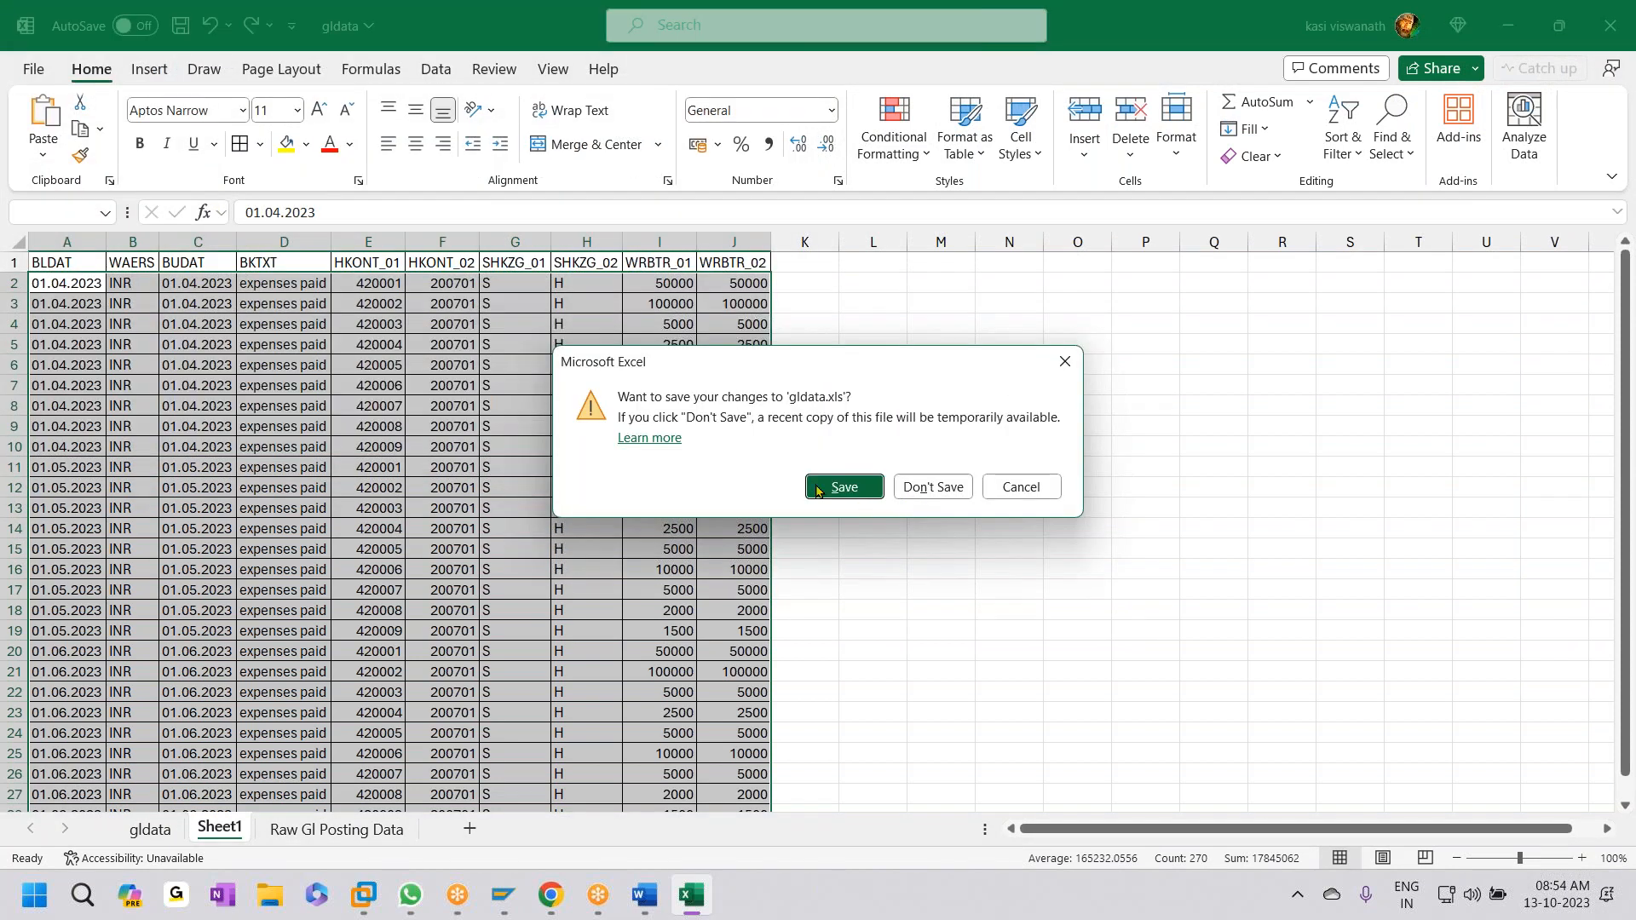
{"action": "left_click", "coordinate": [932, 489]}
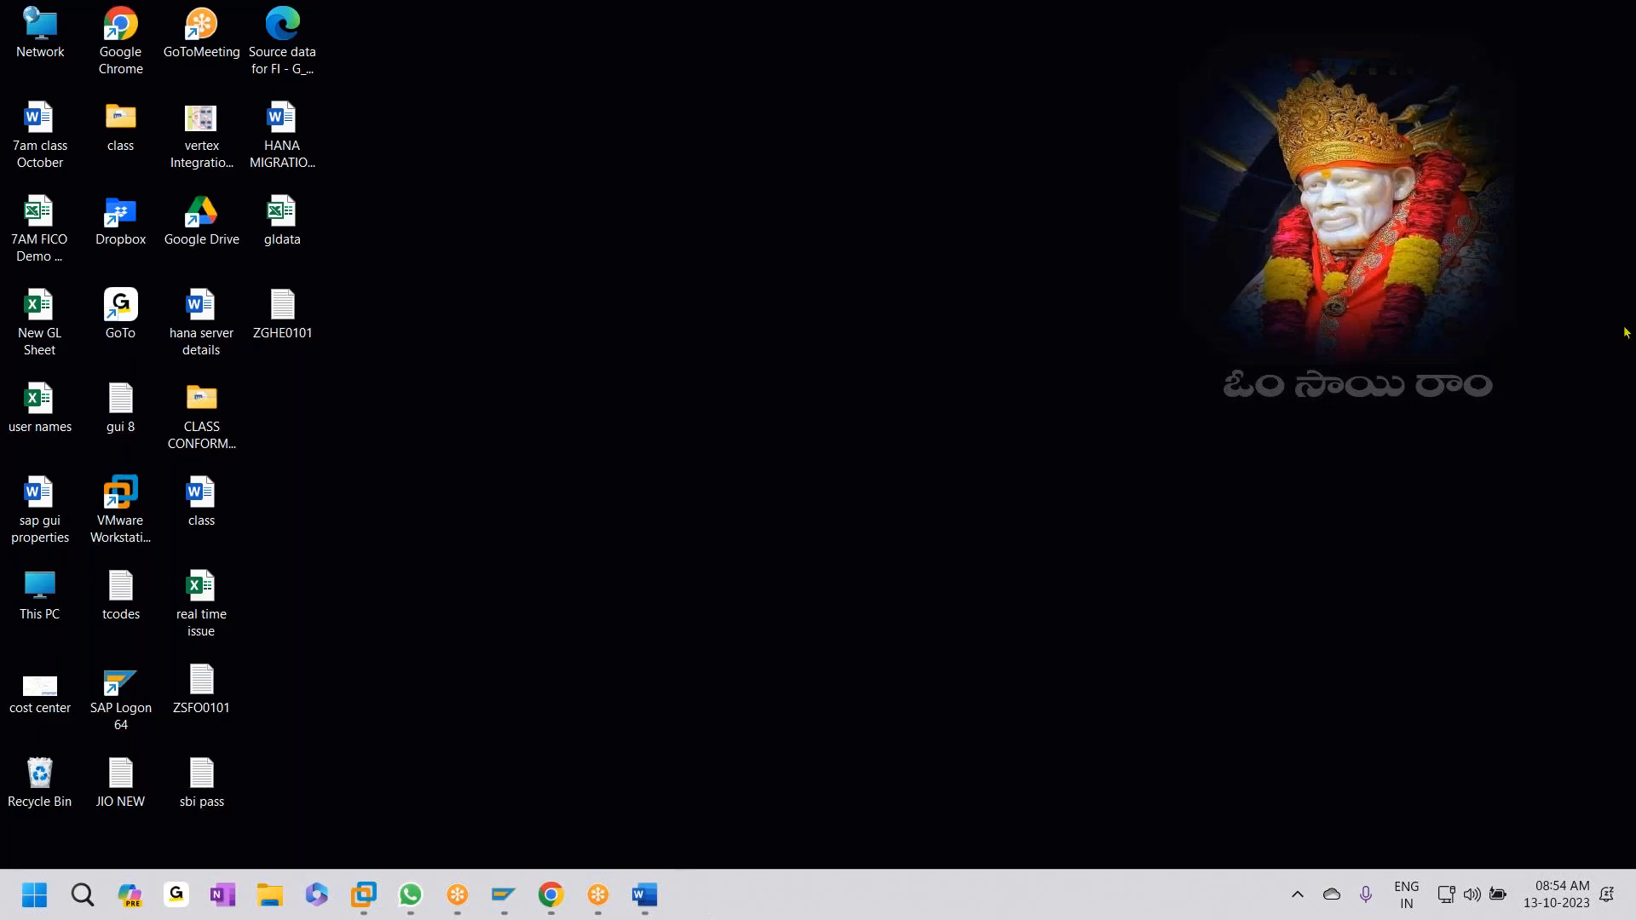